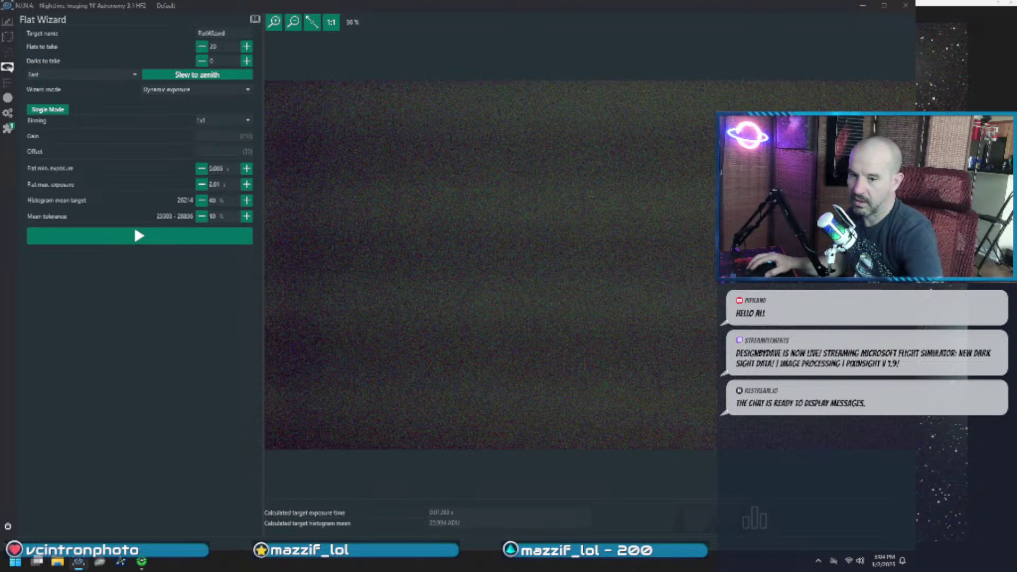
- Switch to the image viewer and examine the star-field light frame up close, covering the faint nebulosity and the bright blue star
key(alt+Tab)
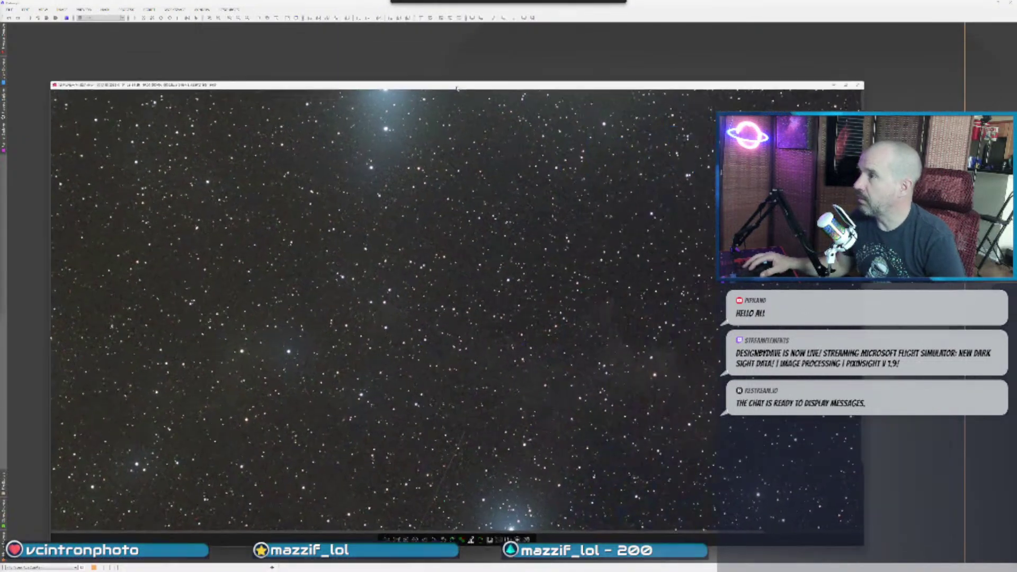
drag(457, 89, 422, 42)
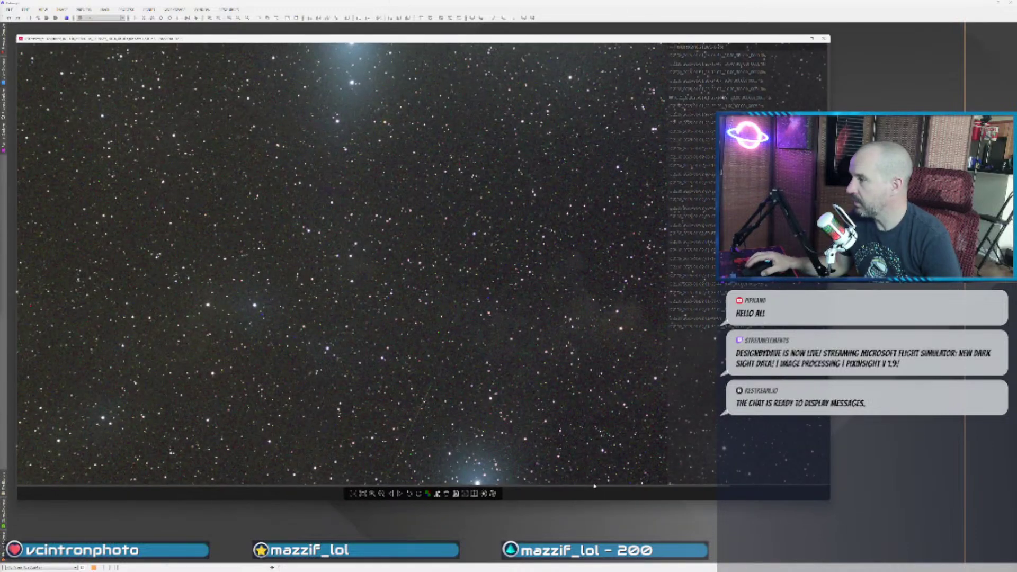
drag(610, 488, 707, 488)
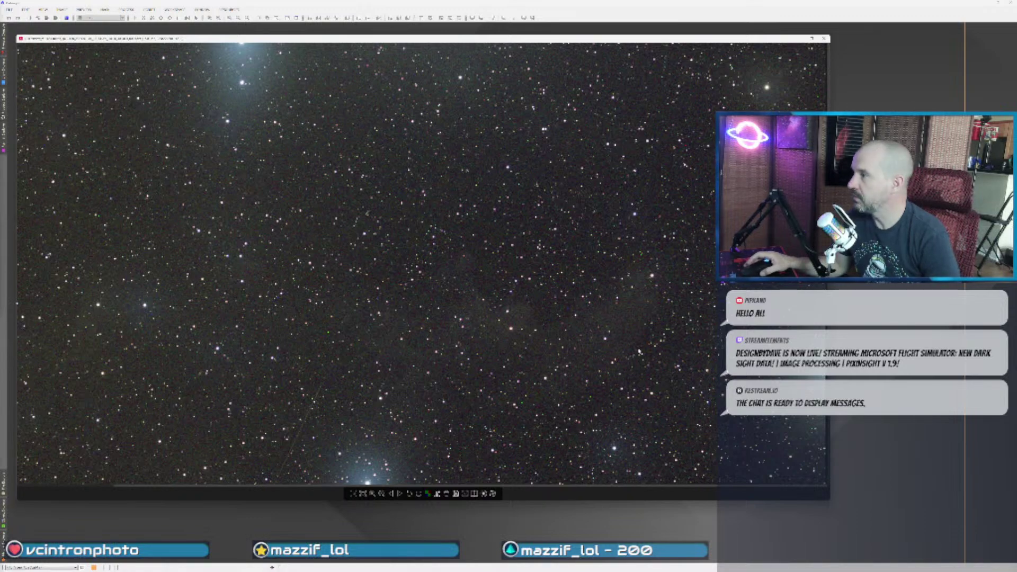
scroll(639, 351, up, 2)
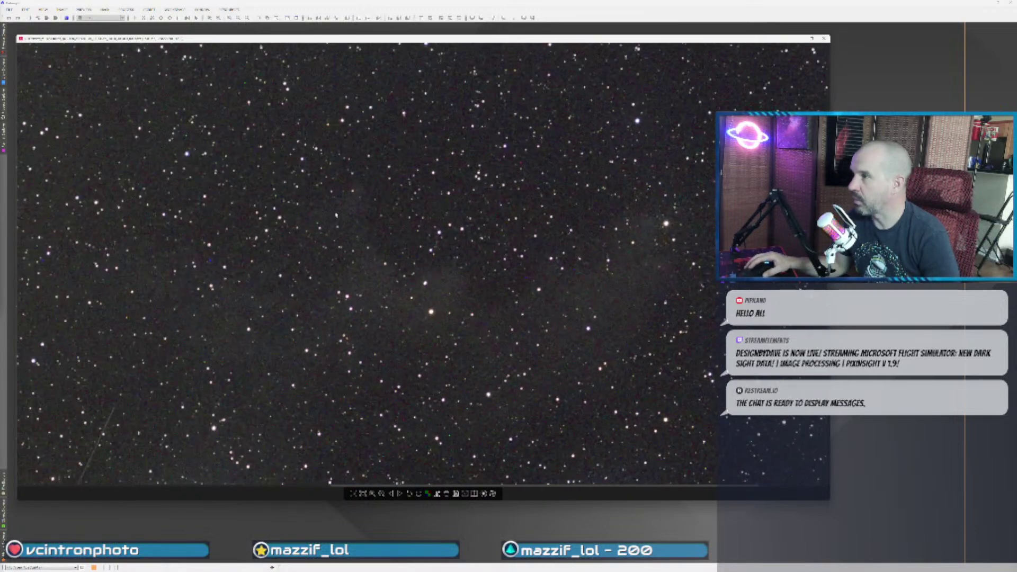
scroll(423, 299, up, 1)
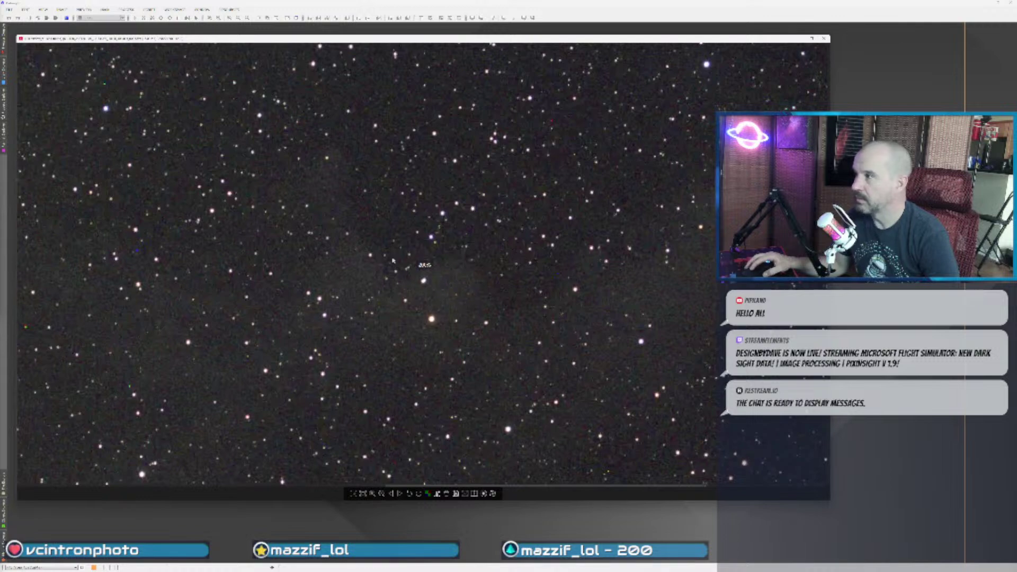
scroll(352, 345, down, 3)
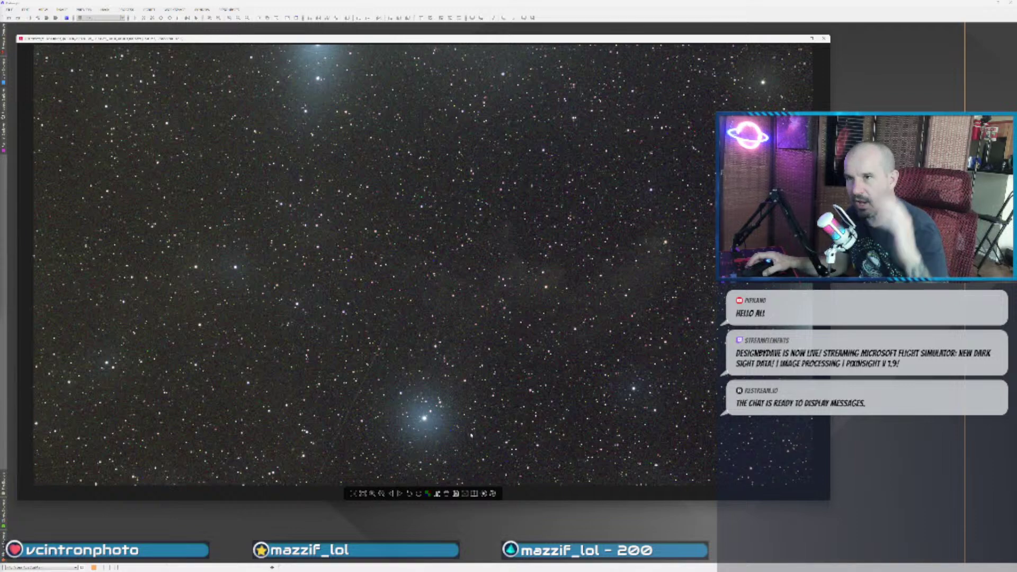
scroll(371, 264, up, 2)
drag(371, 265, 401, 196)
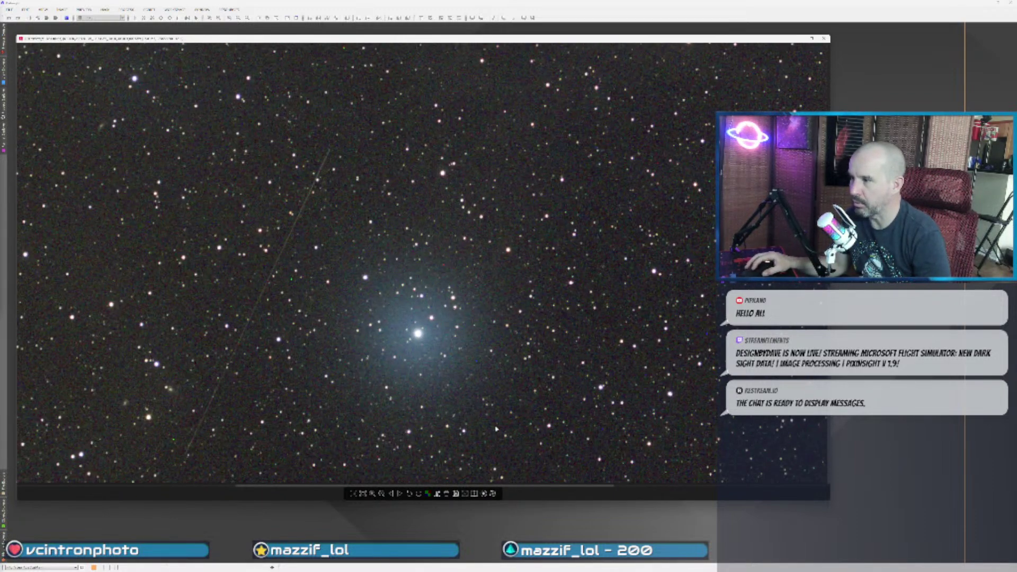
- Compare several other light frames from the file list at the bright blue star, ending on the full star field
click(742, 233)
click(742, 199)
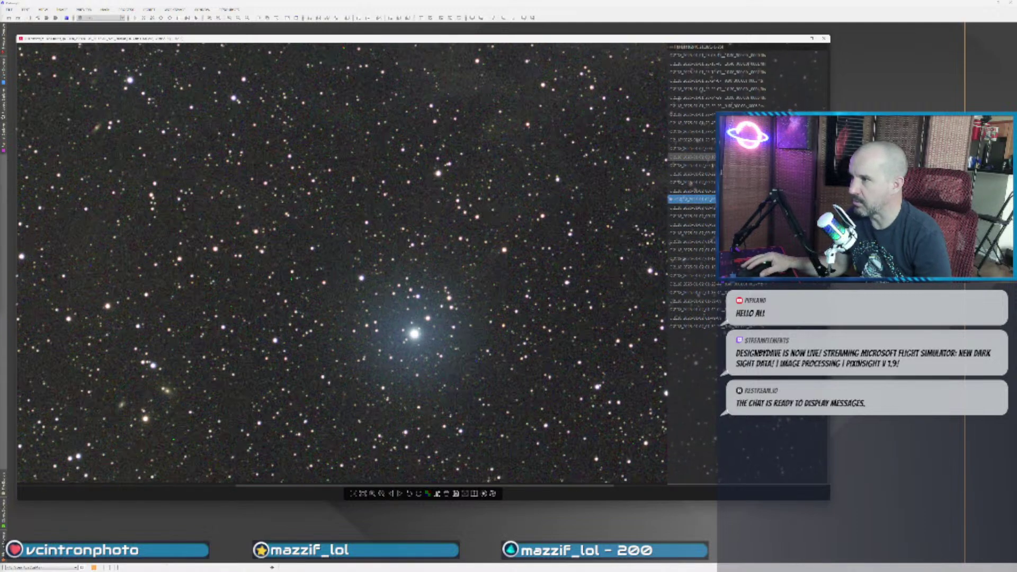
click(741, 157)
click(742, 123)
click(742, 132)
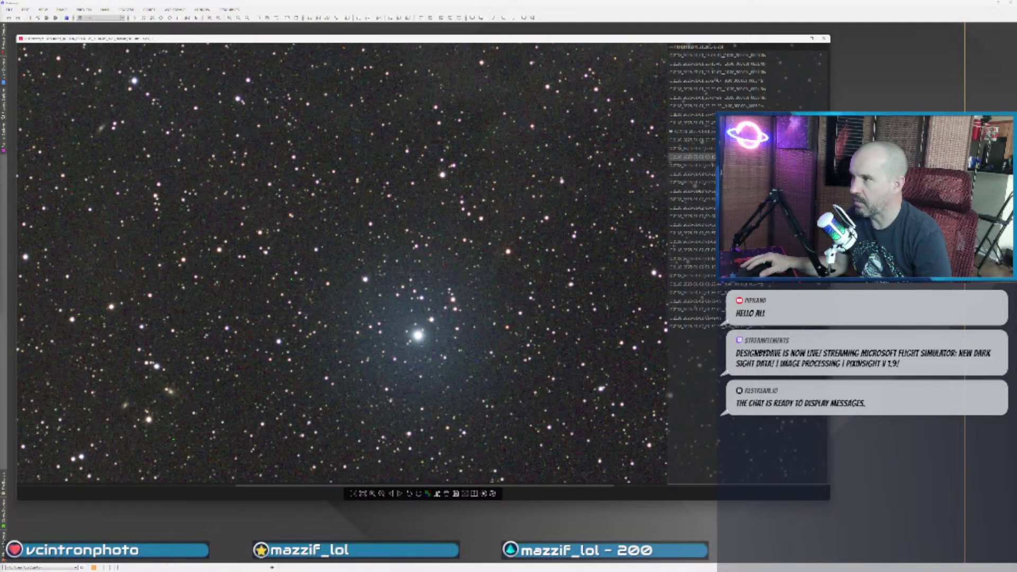
click(694, 183)
click(694, 242)
click(694, 267)
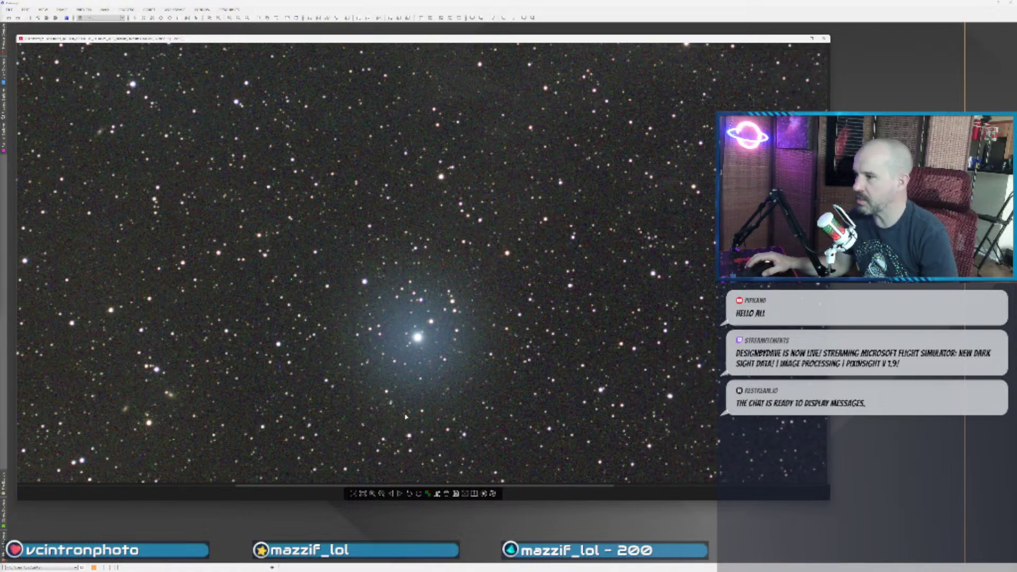
scroll(405, 417, down, 4)
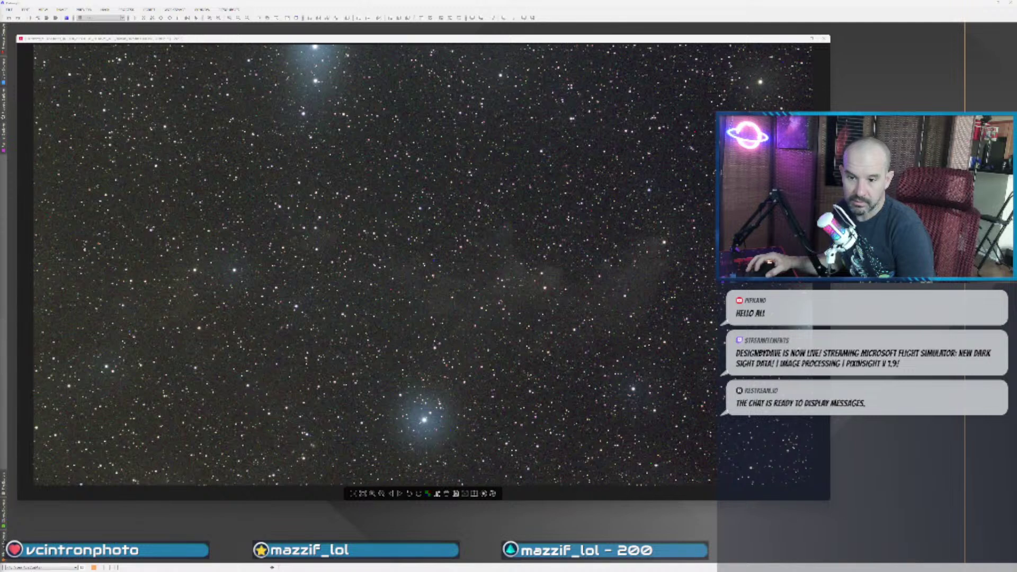
- Switch to N.I.N.A., run the Flat Wizard for 20 flats with dynamic exposure, and minimise the program
key(alt+Tab)
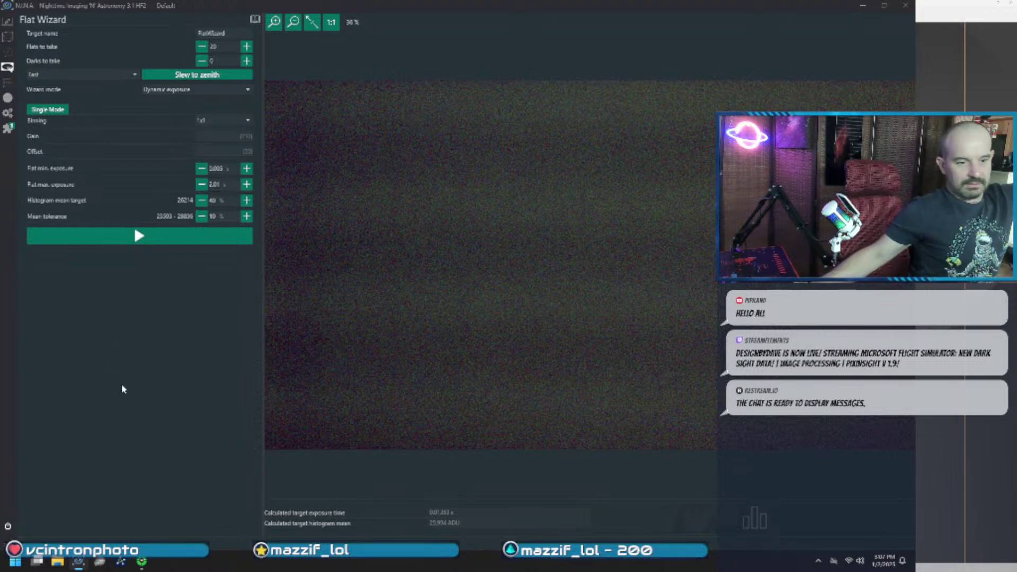
click(125, 244)
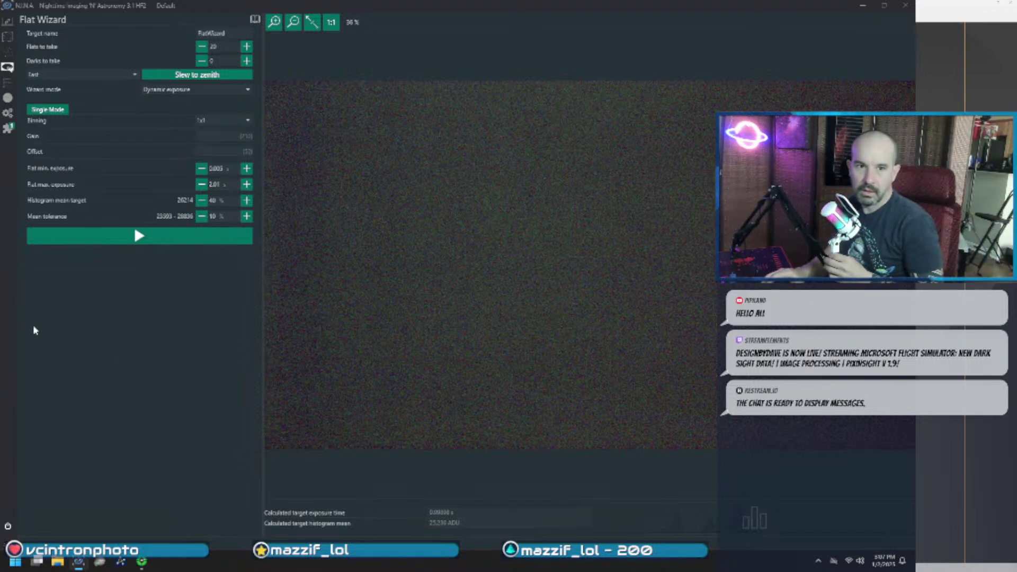
click(864, 5)
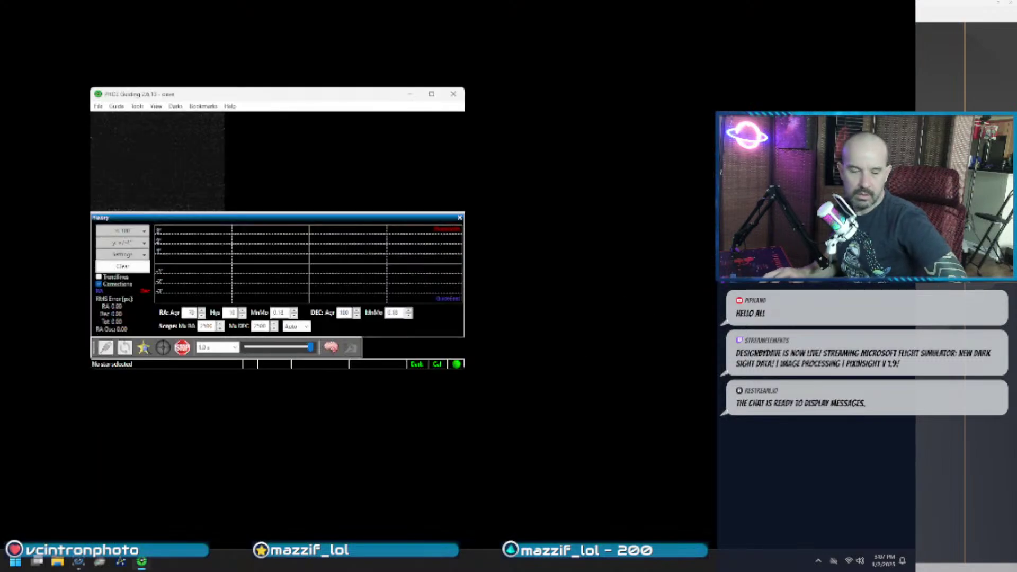
- Switch to the image viewer, check the flat frame's histogram, and close that flat's viewer
key(alt+Tab)
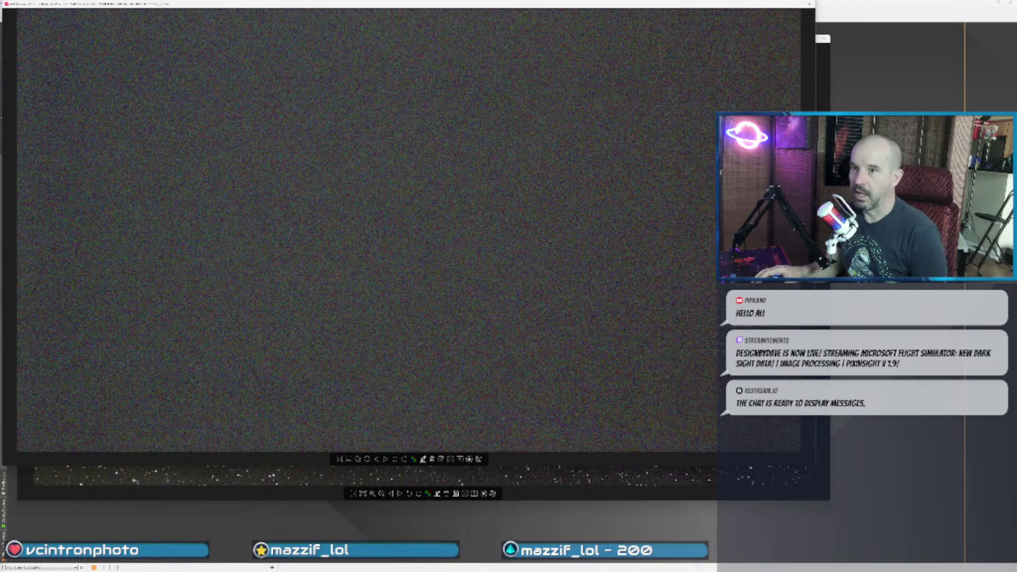
click(423, 459)
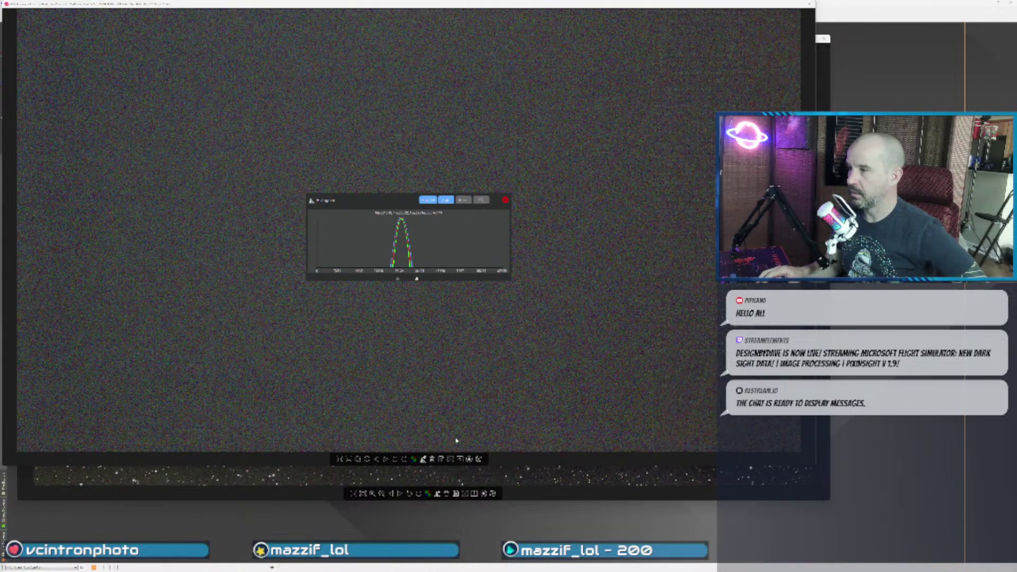
click(506, 200)
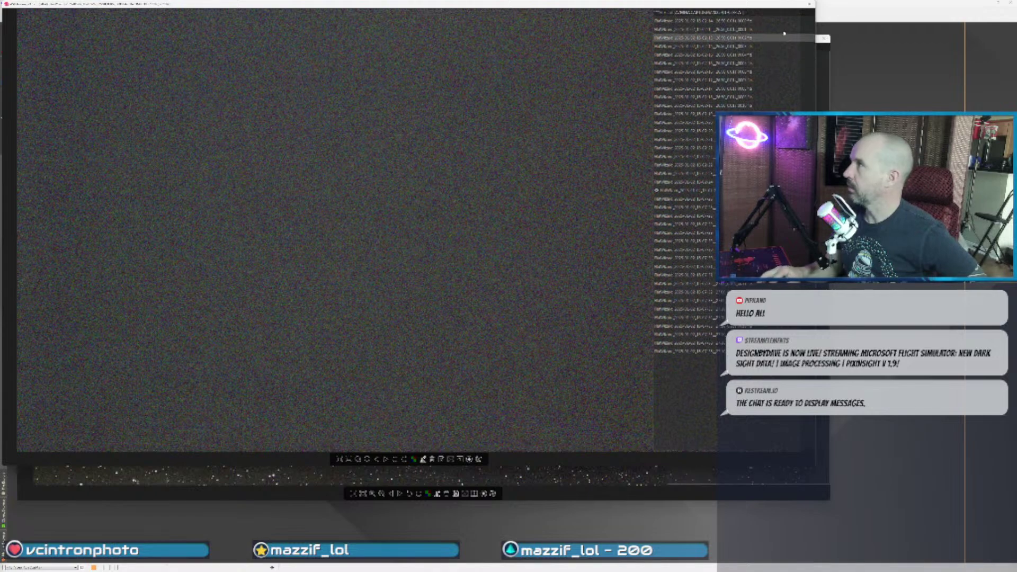
click(809, 5)
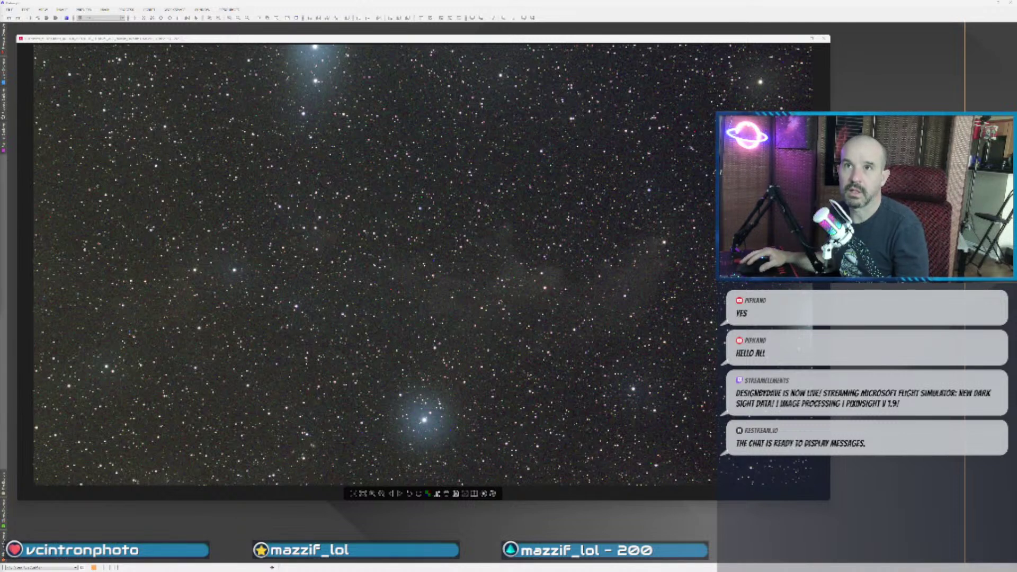
- Return to N.I.N.A.'s imaging view and set the snapshot exposure time to 0.1 s
key(alt+Tab)
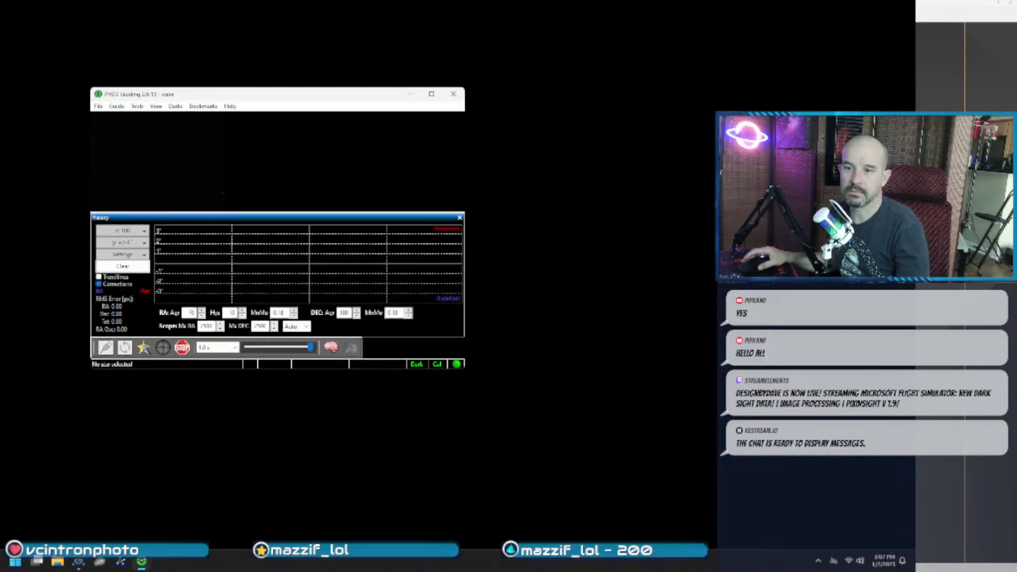
click(81, 562)
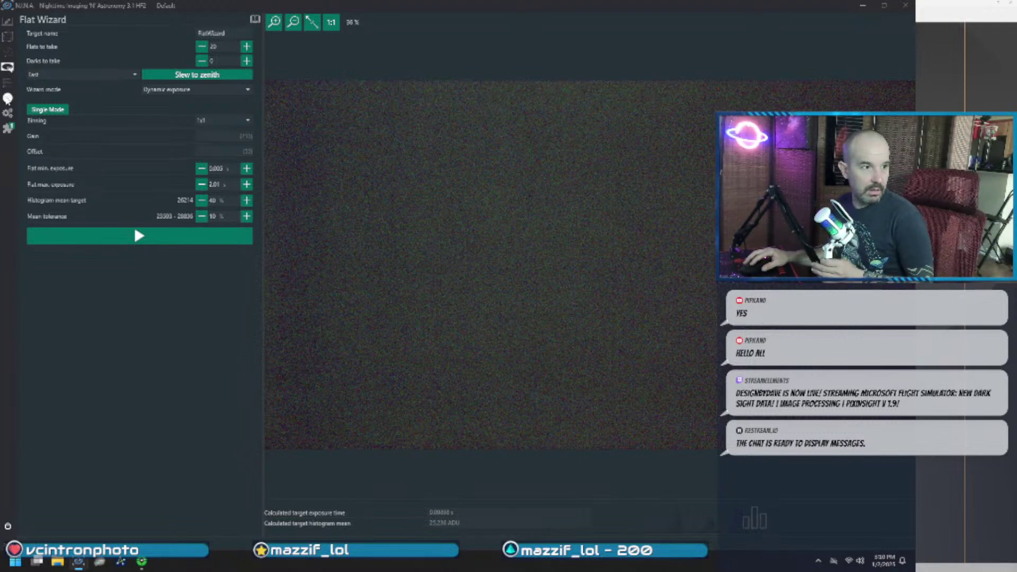
click(7, 98)
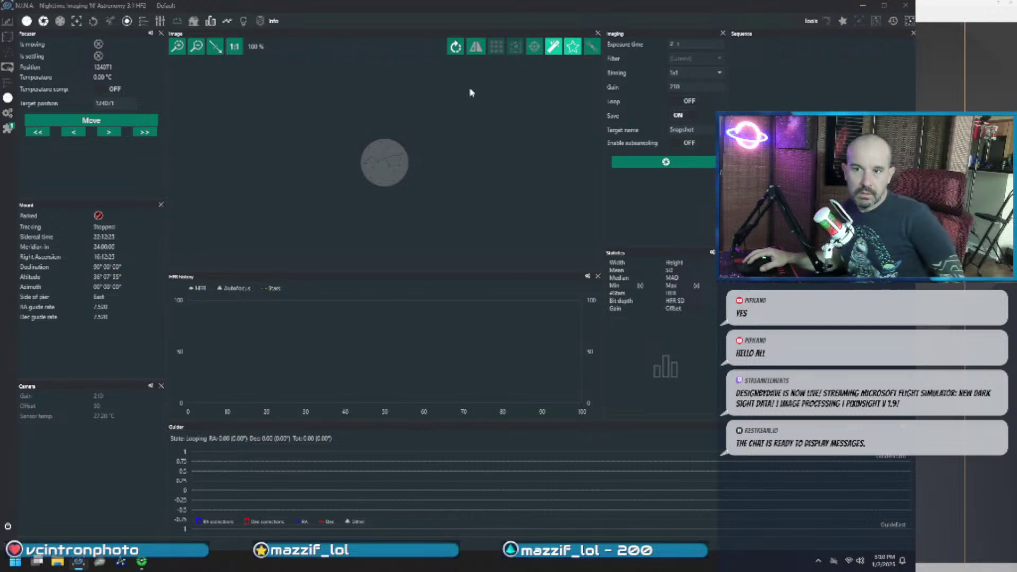
click(694, 45)
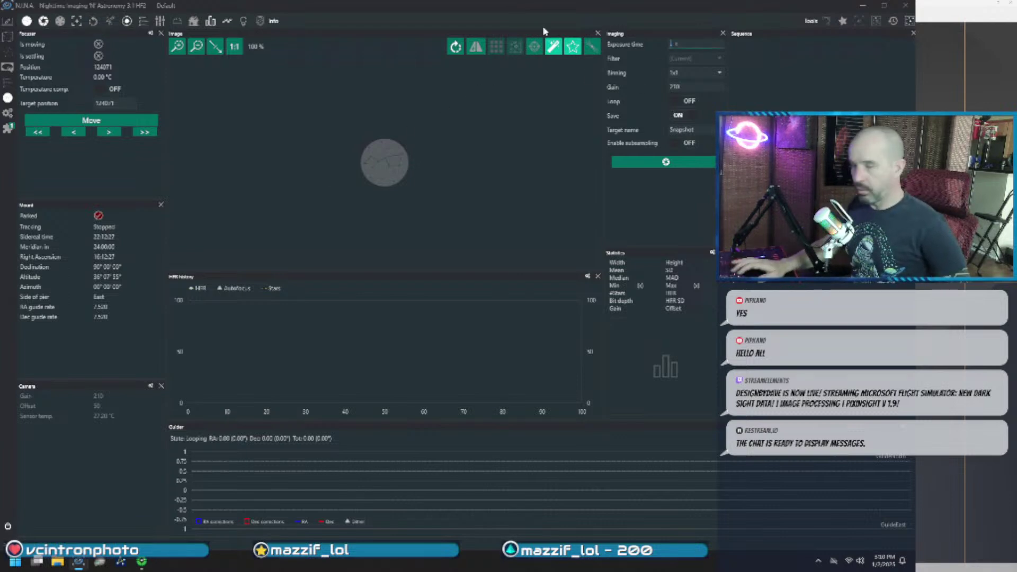
text(1)
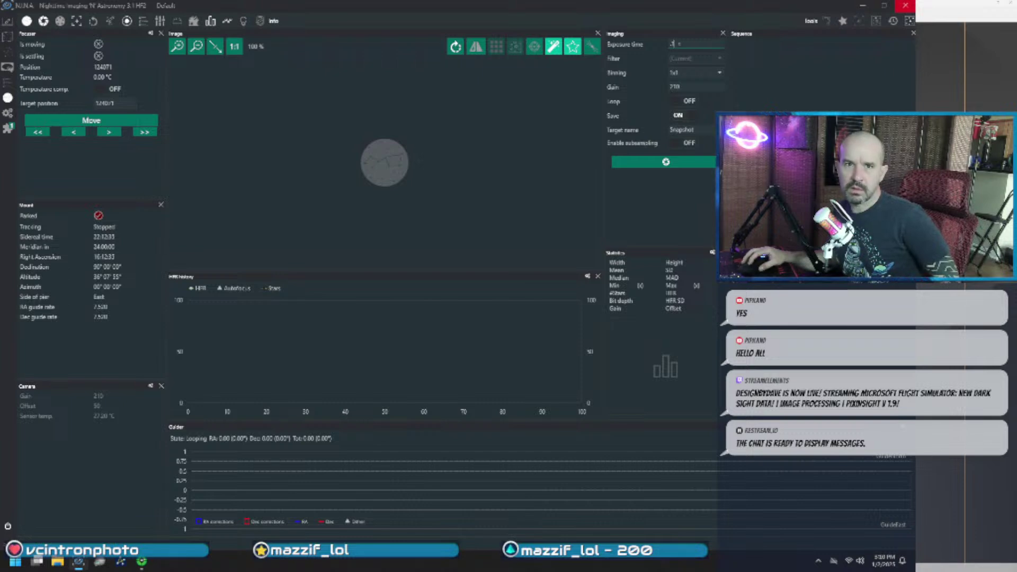
- Set the snapshot target name to DF and capture the saved exposures
click(680, 130)
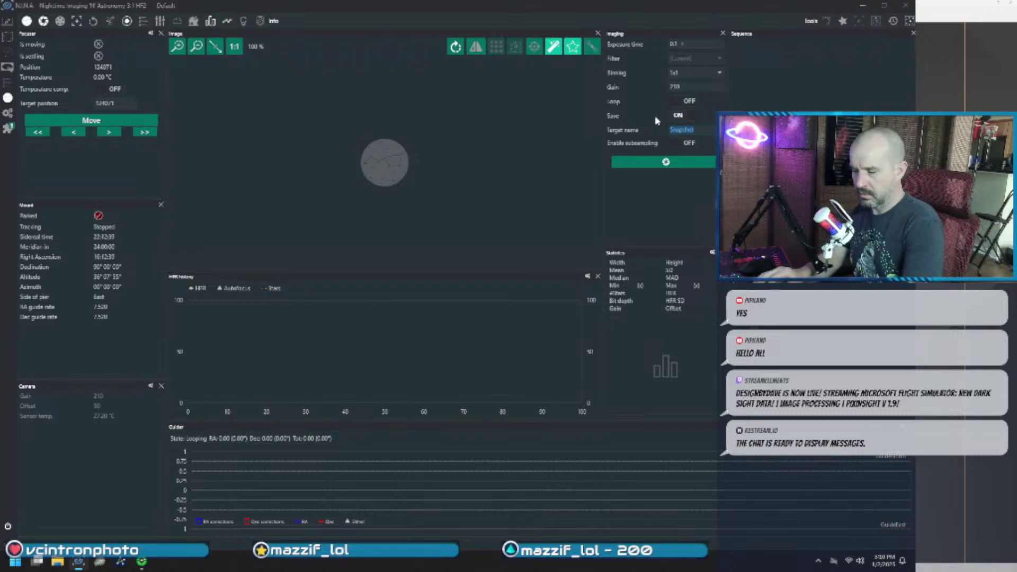
text(DF)
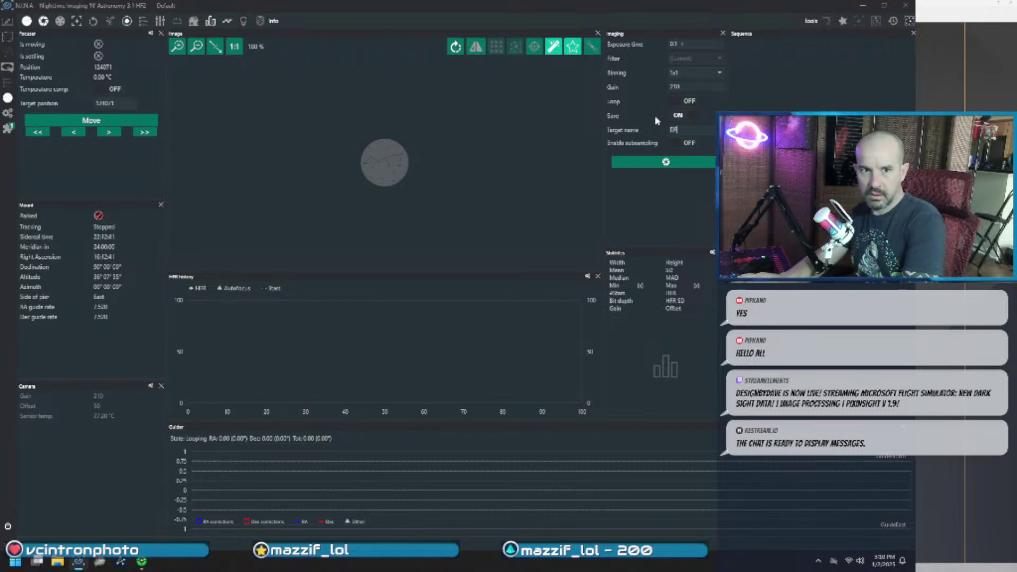
click(669, 165)
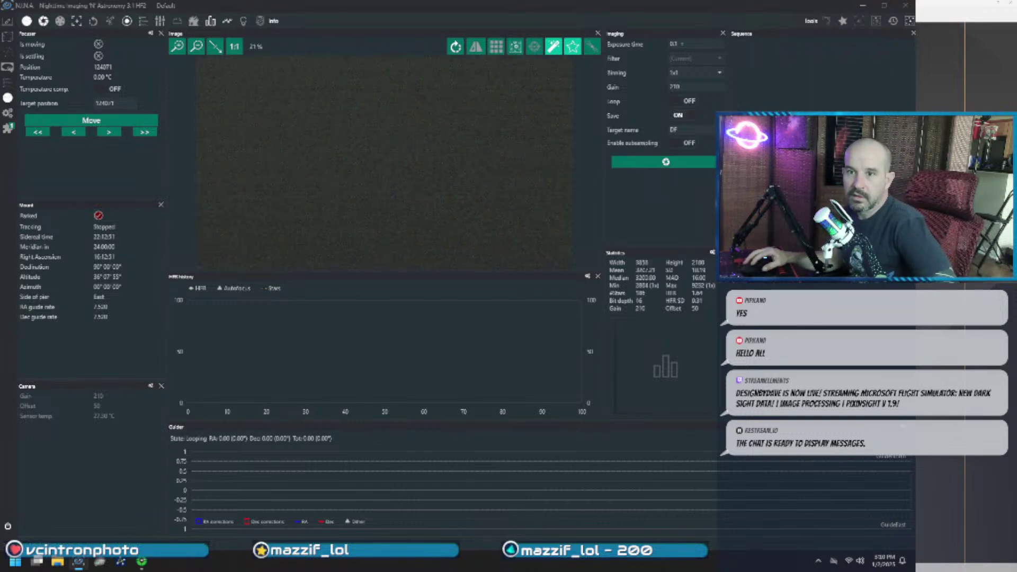
click(666, 161)
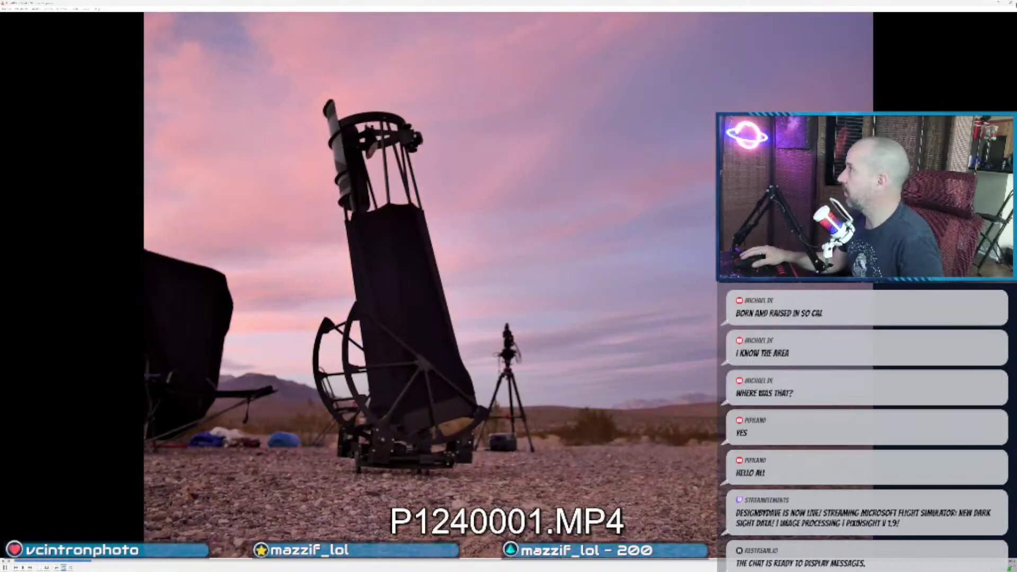
- Switch from the video player to the star-field light frame and close its image viewer
key(alt+Tab)
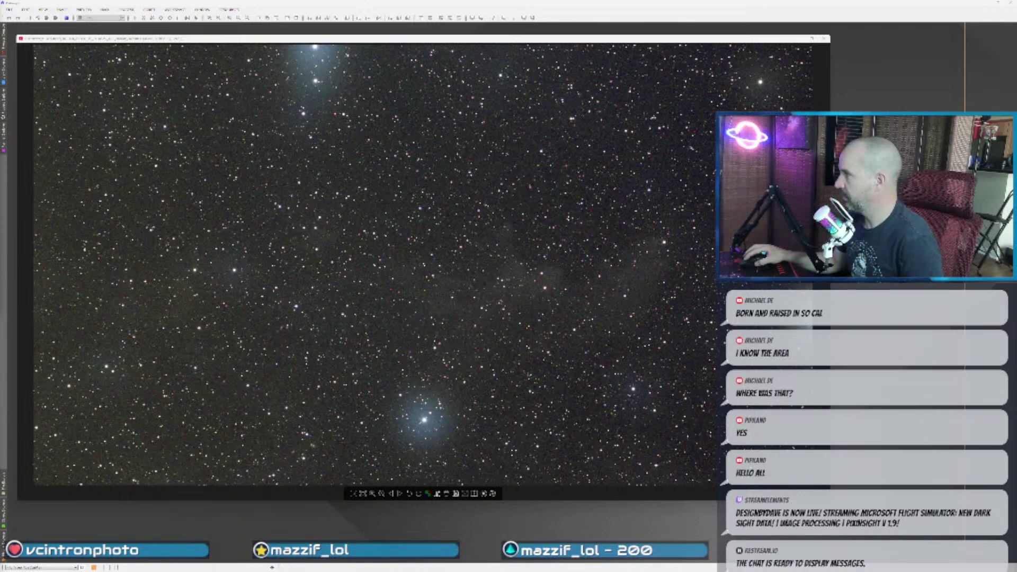
mouse_move(768, 267)
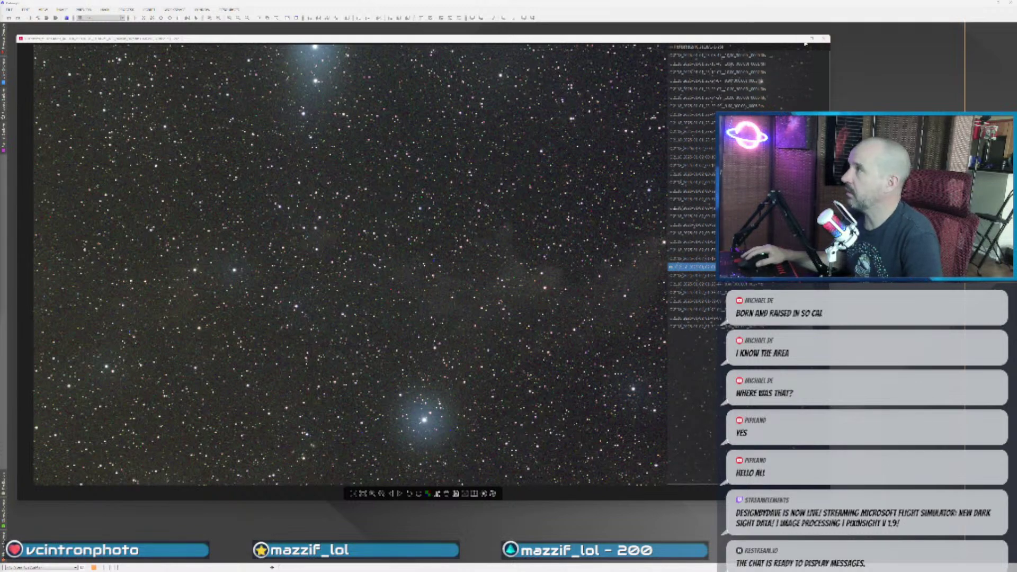
click(824, 38)
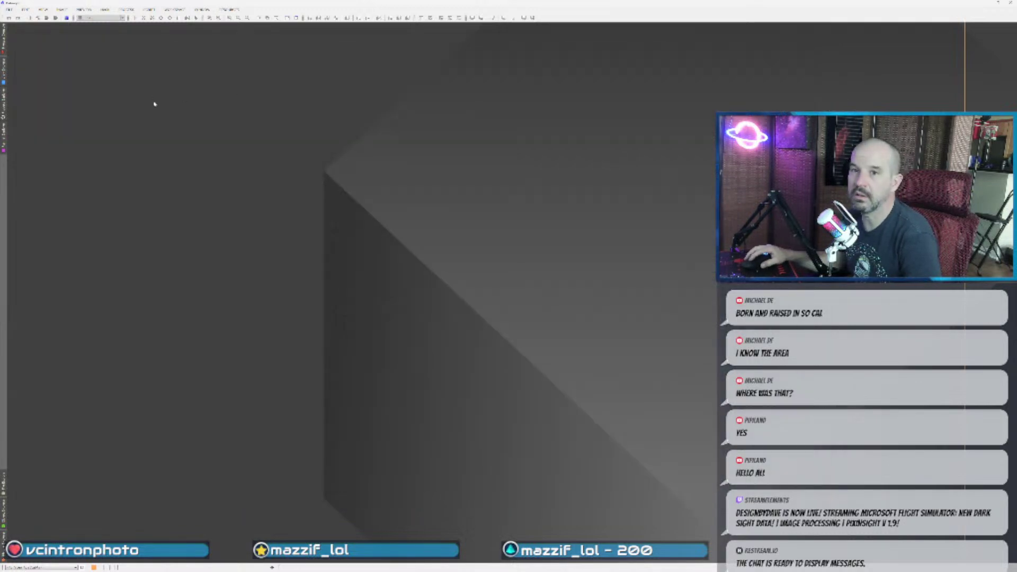
- Open the Weighted Batch Preprocessing script in PixInsight and clear the old dark frames from its list
click(125, 9)
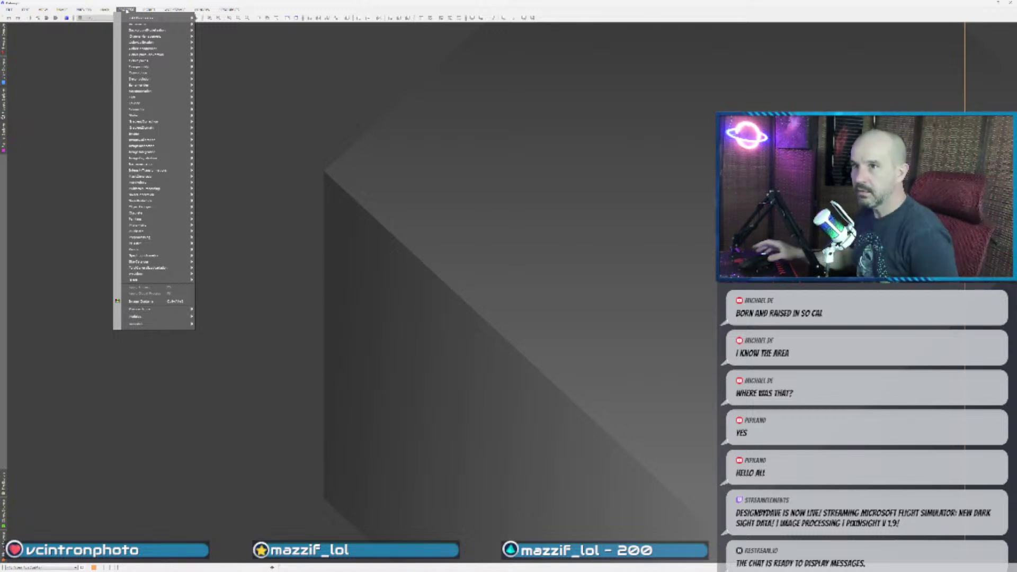
key(Right)
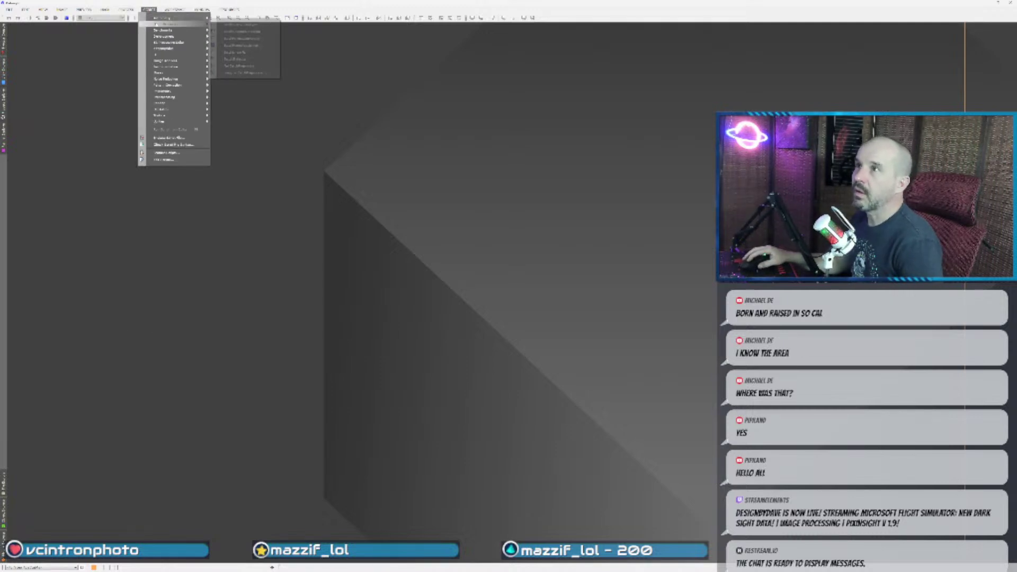
click(342, 157)
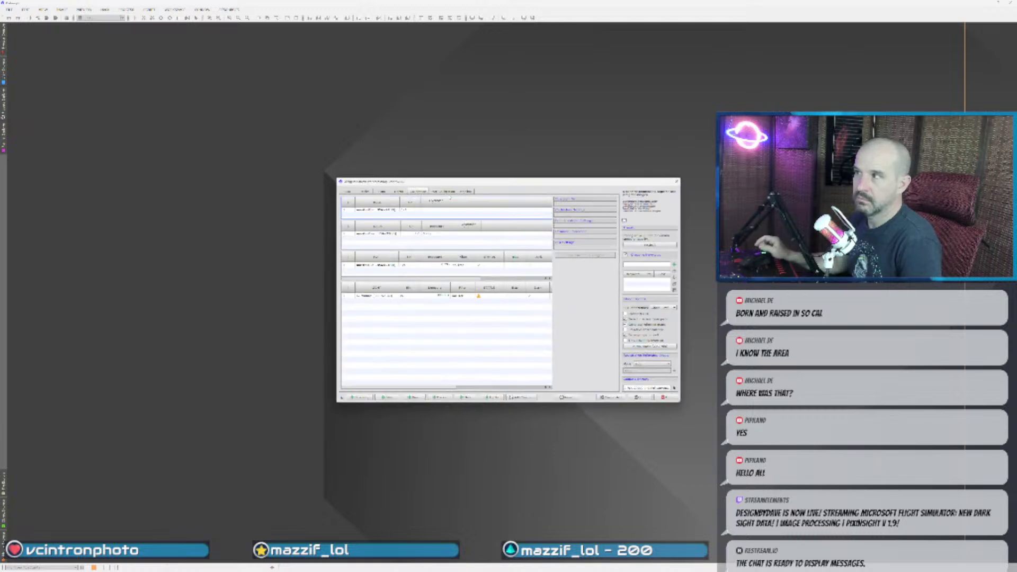
click(350, 193)
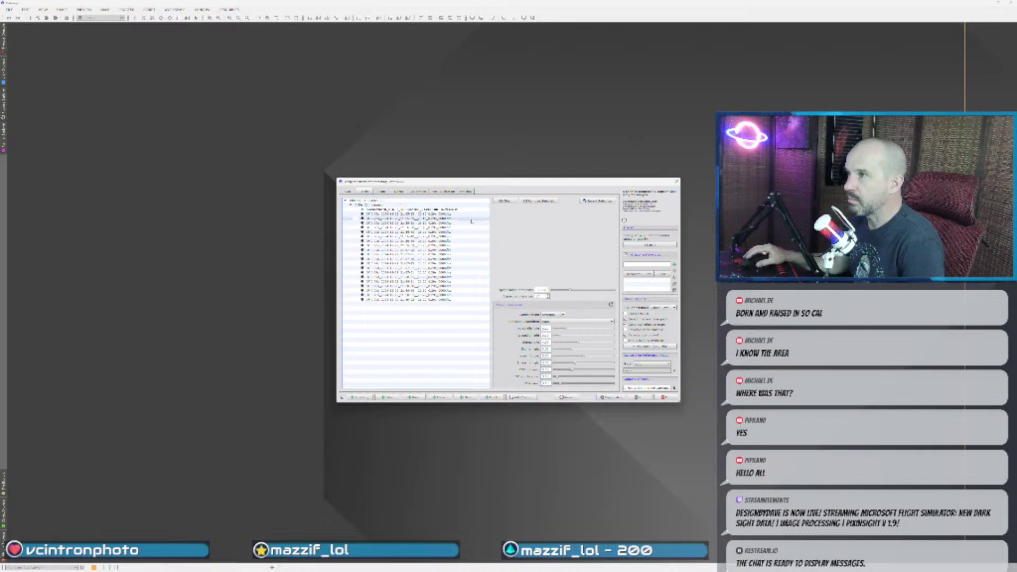
click(504, 201)
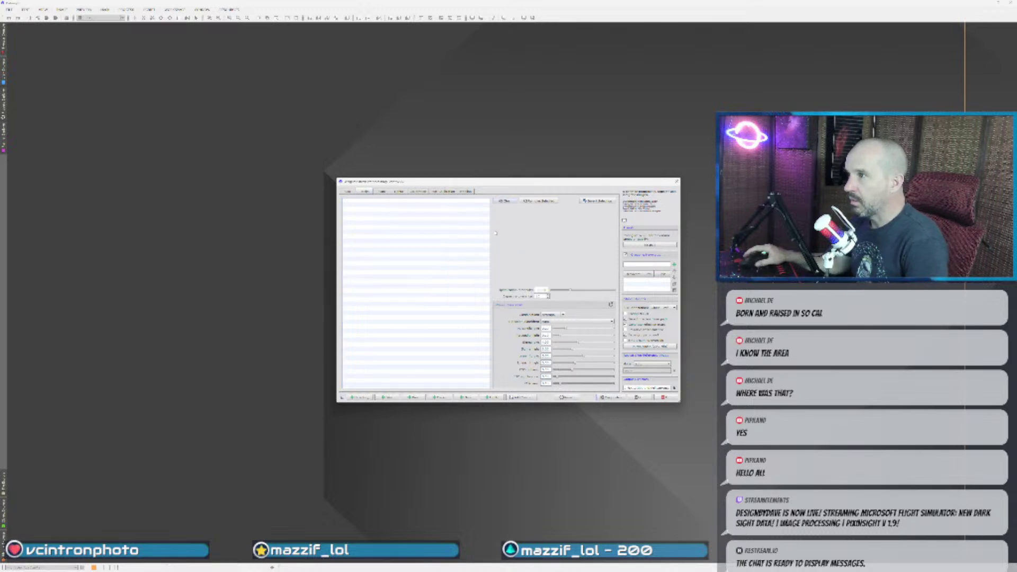
- Add all dark-flat frames from the calibration folder's second subfolder as dark frames
click(437, 397)
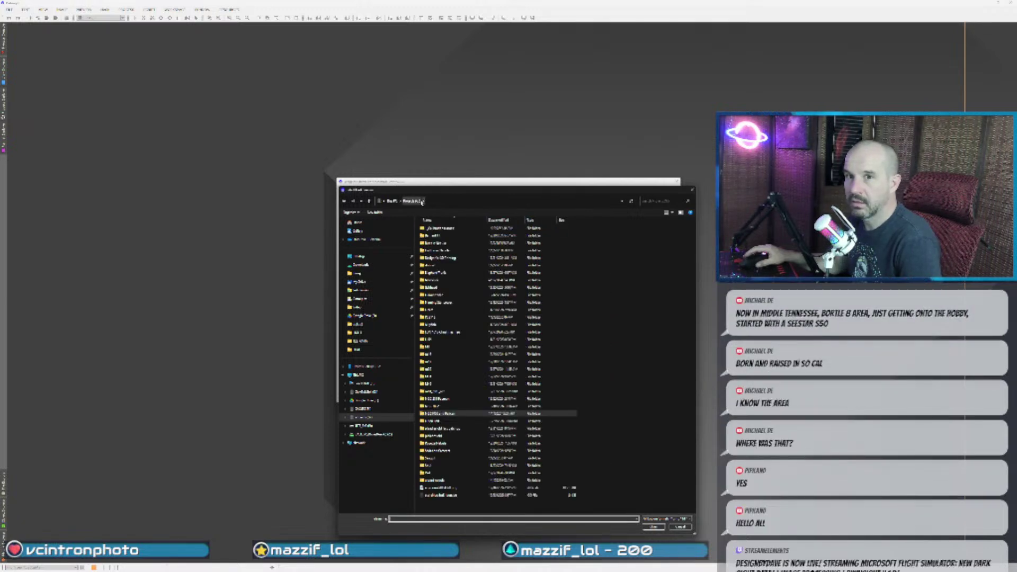
double_click(453, 229)
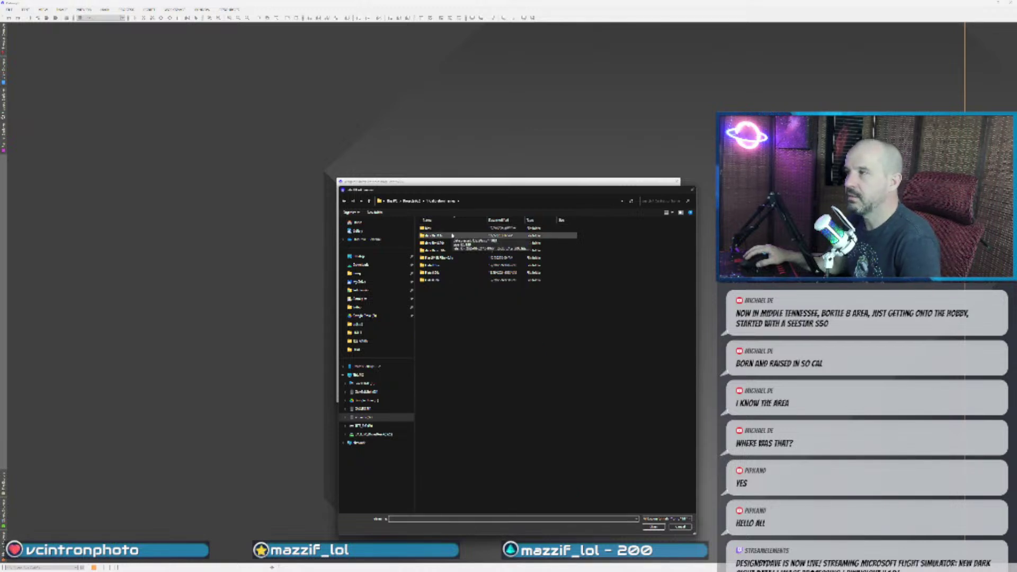
double_click(453, 235)
drag(512, 404, 426, 225)
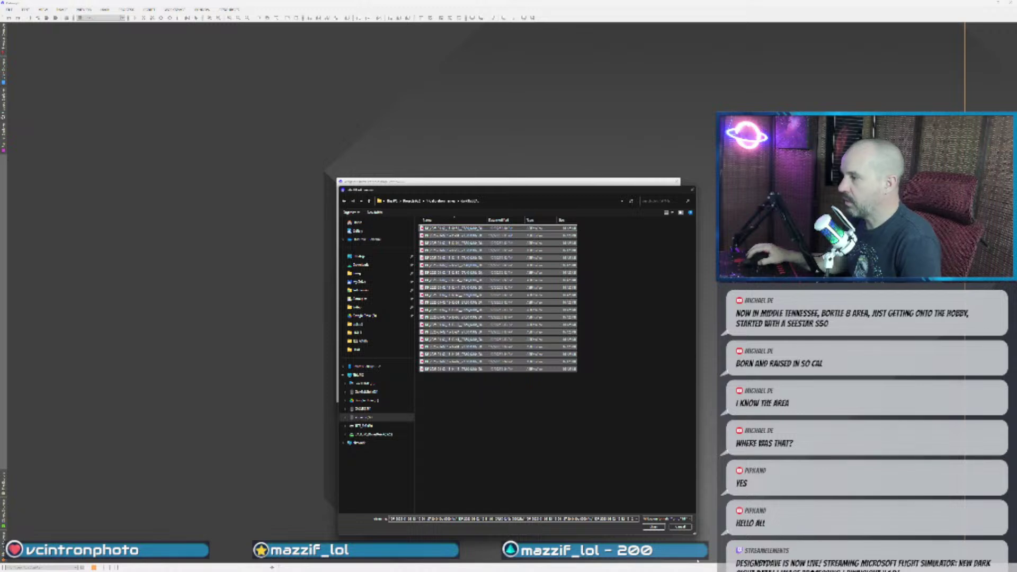
click(654, 527)
- Clear the old flat frames from the list and add all the new flat frames from the calibration folder
click(383, 192)
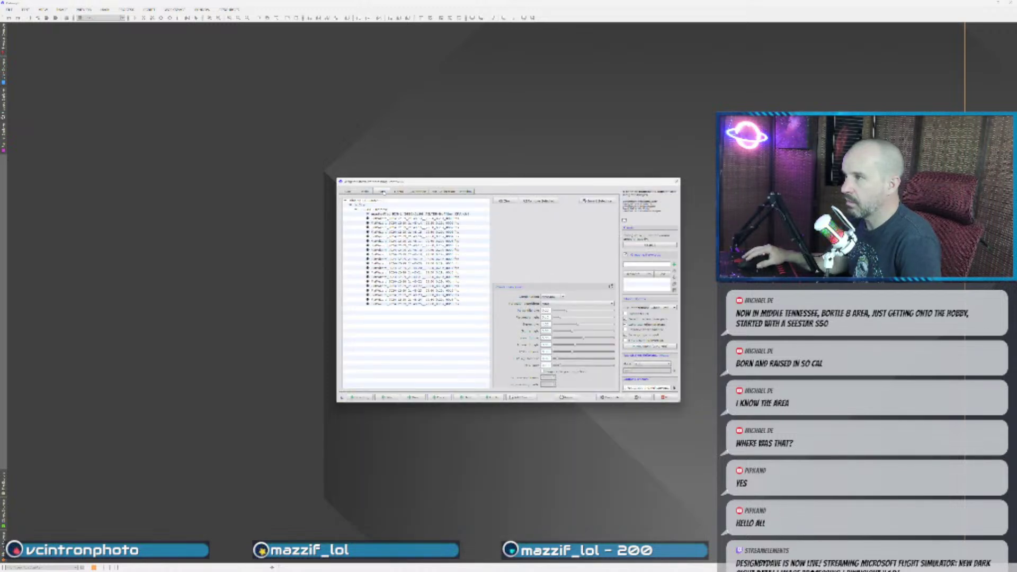
click(513, 203)
click(466, 397)
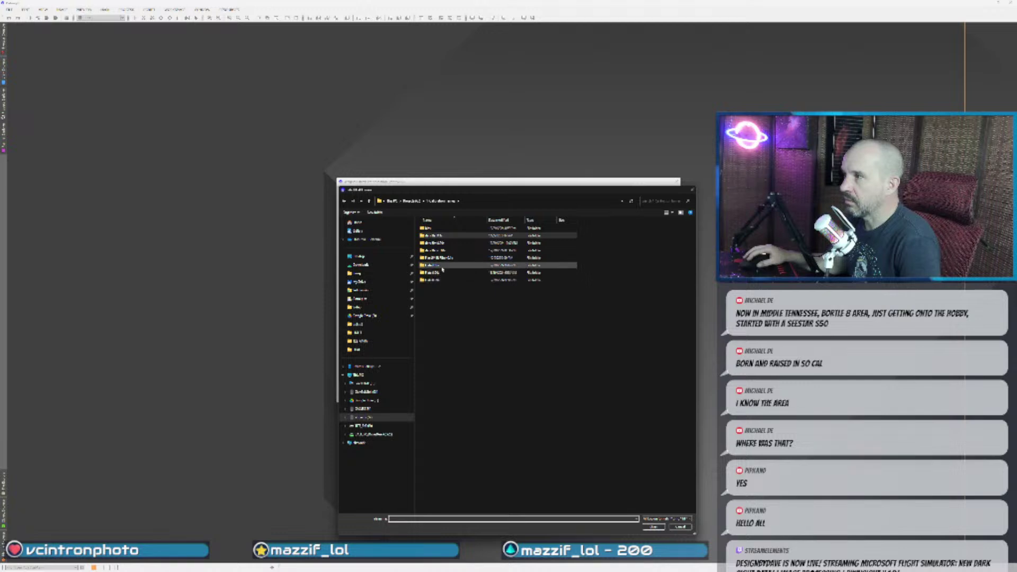
double_click(434, 258)
drag(482, 376, 444, 227)
click(654, 527)
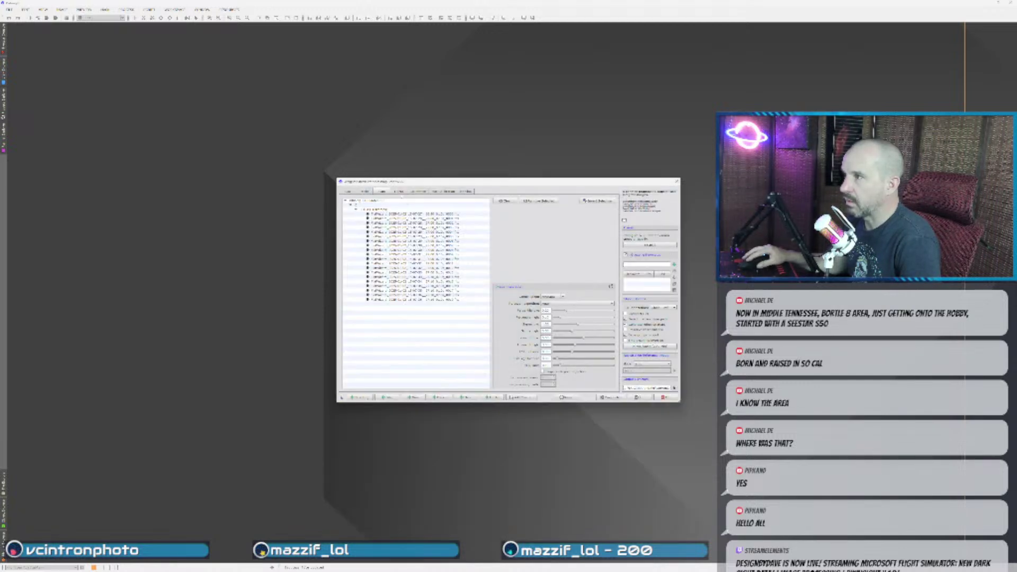
- Clear the old light frames and add all the new light frames from the target's first subfolder
click(402, 191)
click(492, 204)
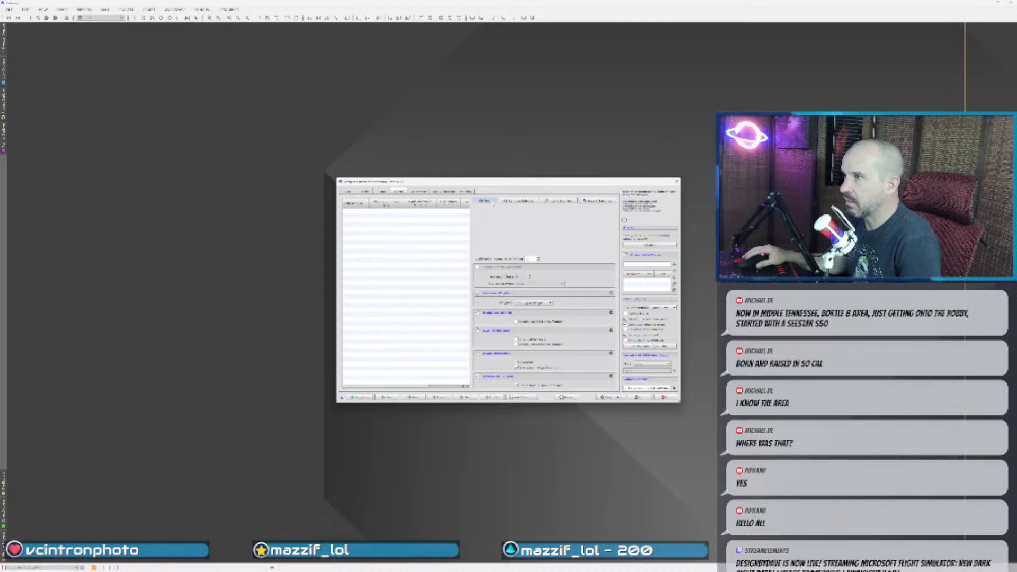
click(485, 399)
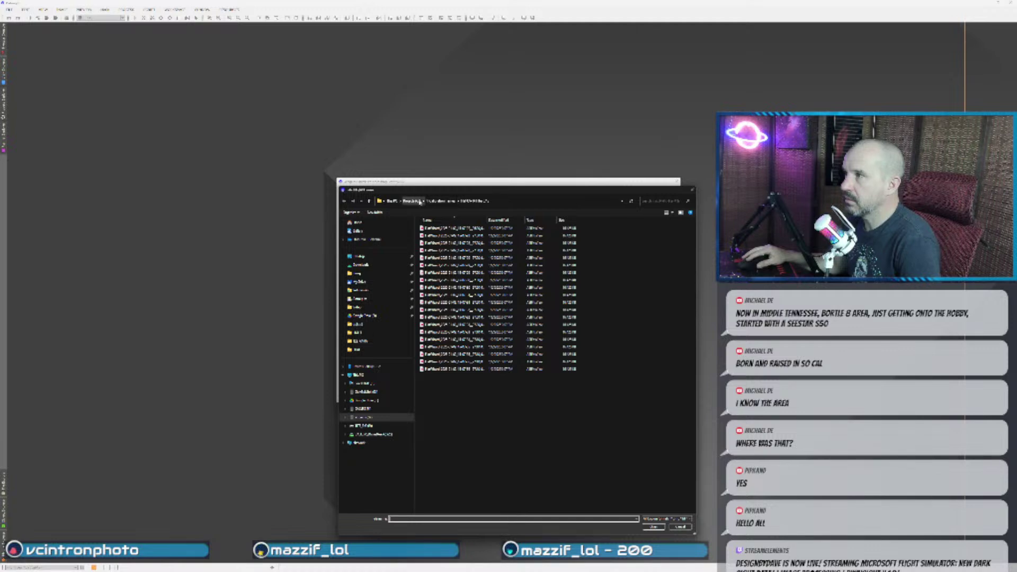
click(420, 202)
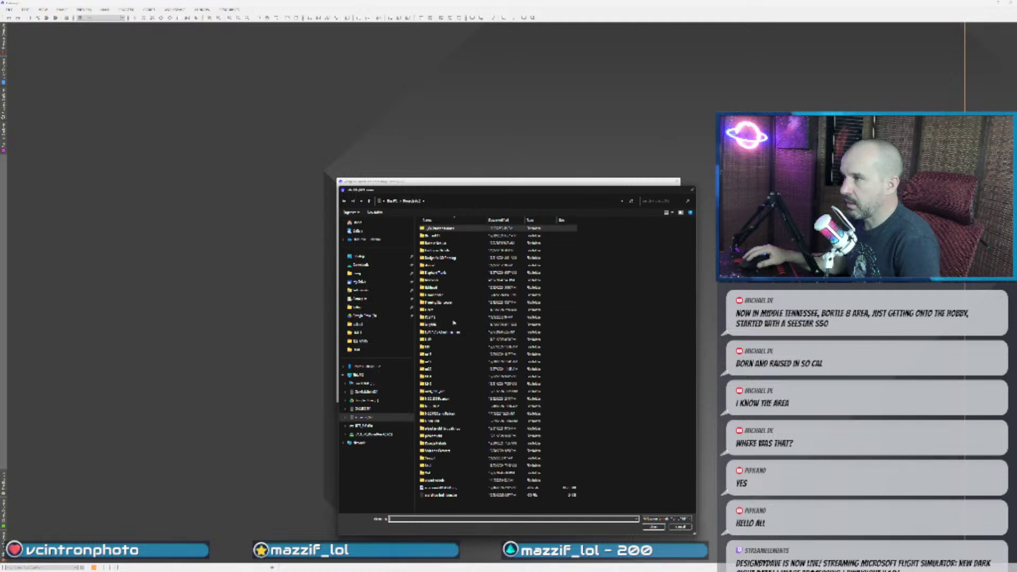
double_click(454, 322)
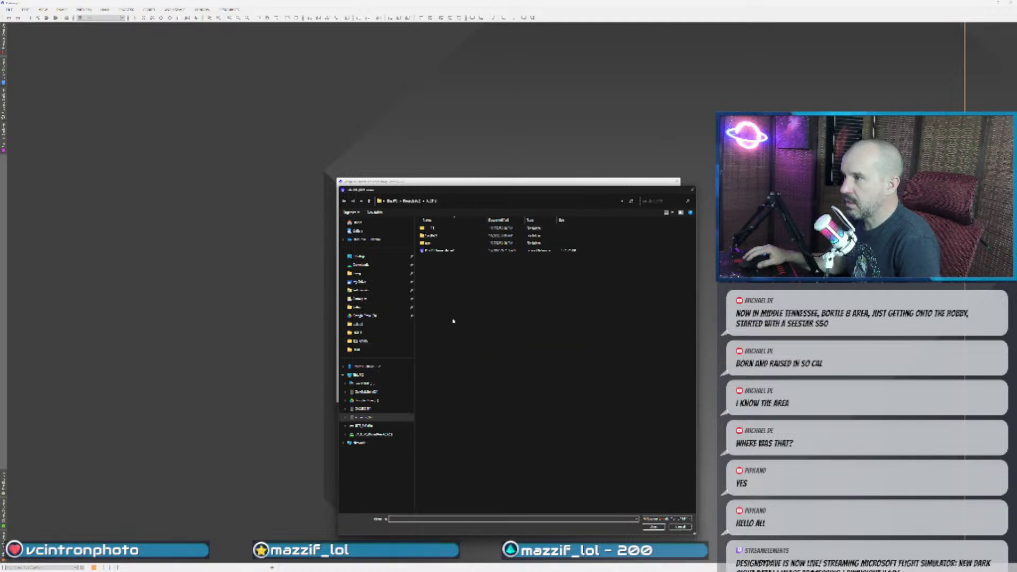
double_click(434, 229)
drag(543, 491, 440, 223)
click(650, 528)
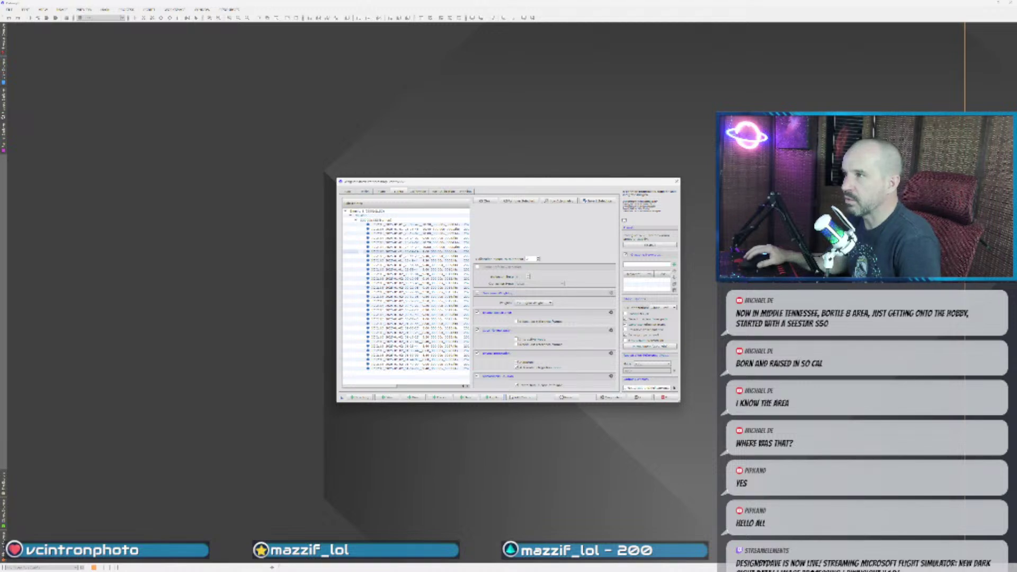
- Review the loaded bias, dark, flat and light frames, and check the calibration and post-calibration settings
click(371, 191)
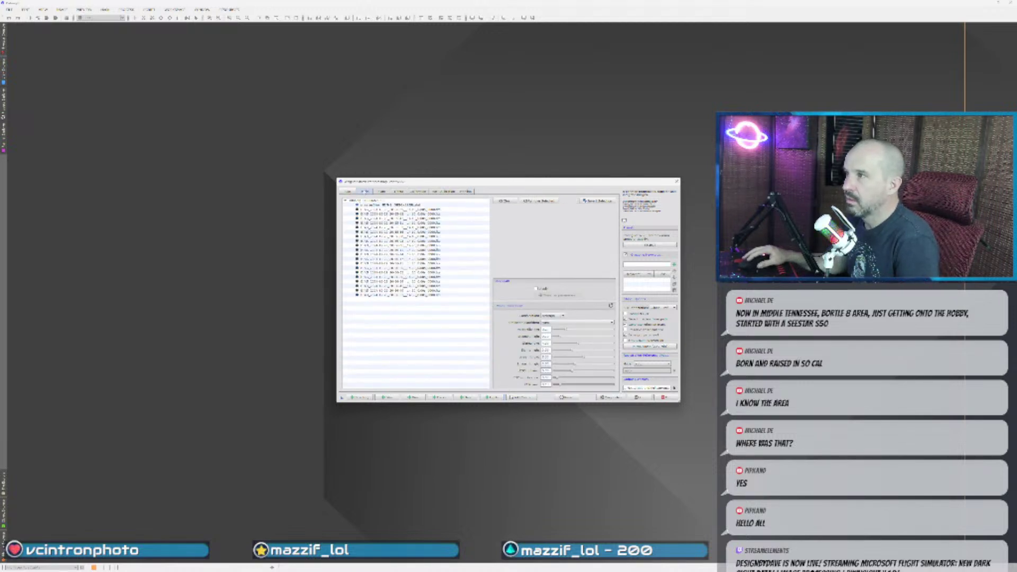
click(370, 204)
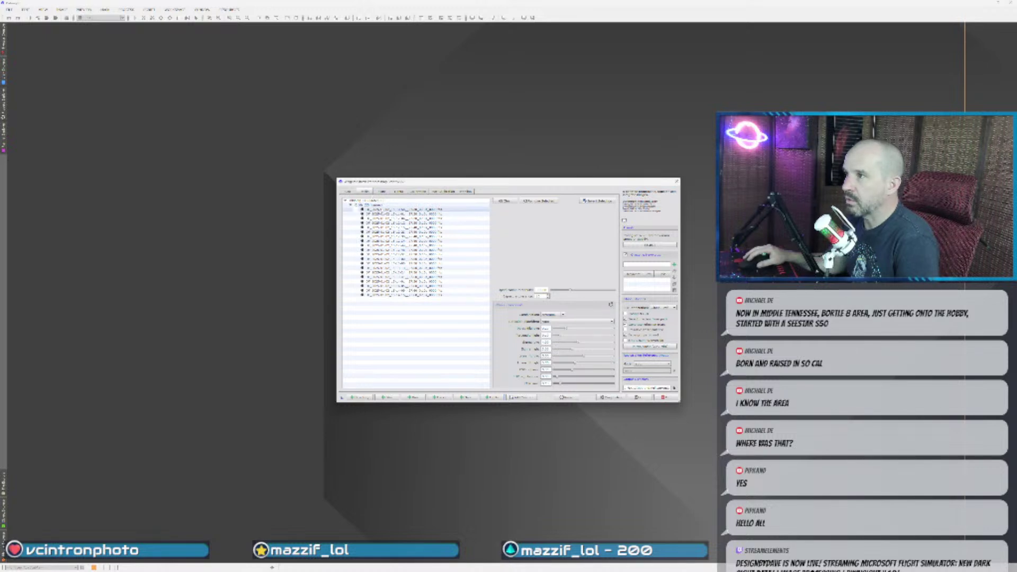
click(381, 191)
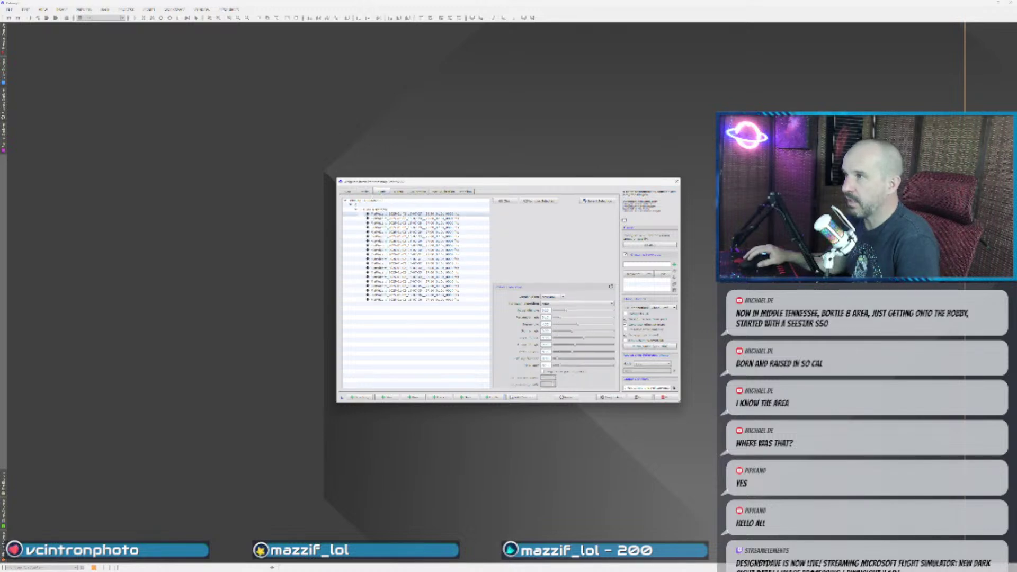
click(400, 191)
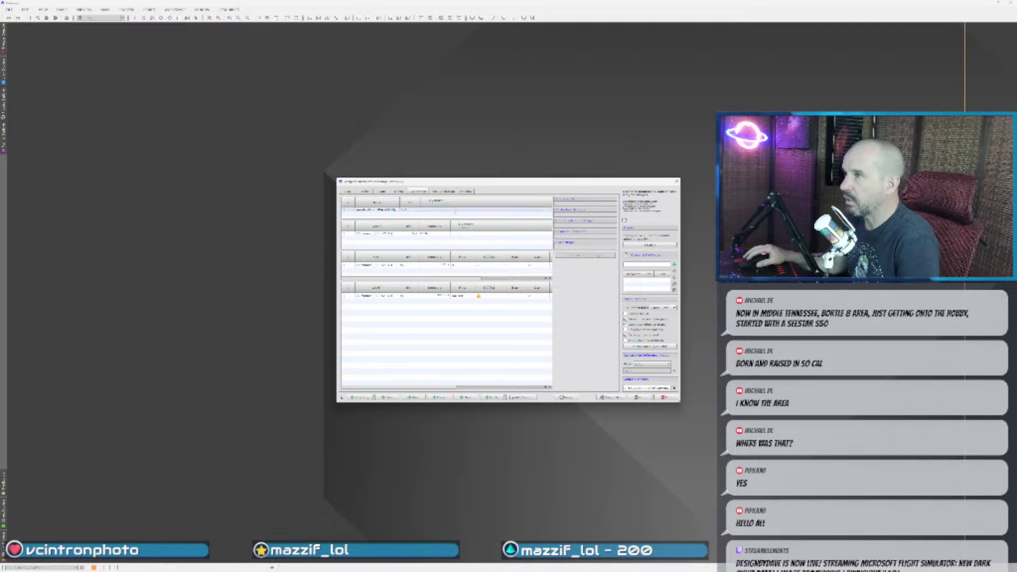
click(439, 192)
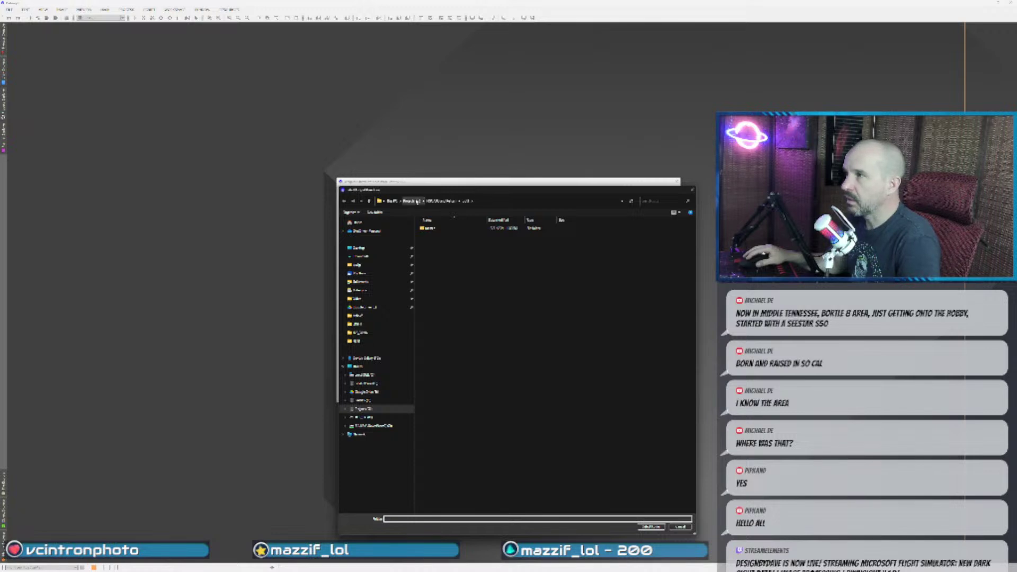
- Set the output directory to the last subfolder in the target's folder and run the batch preprocessing
click(418, 201)
double_click(448, 318)
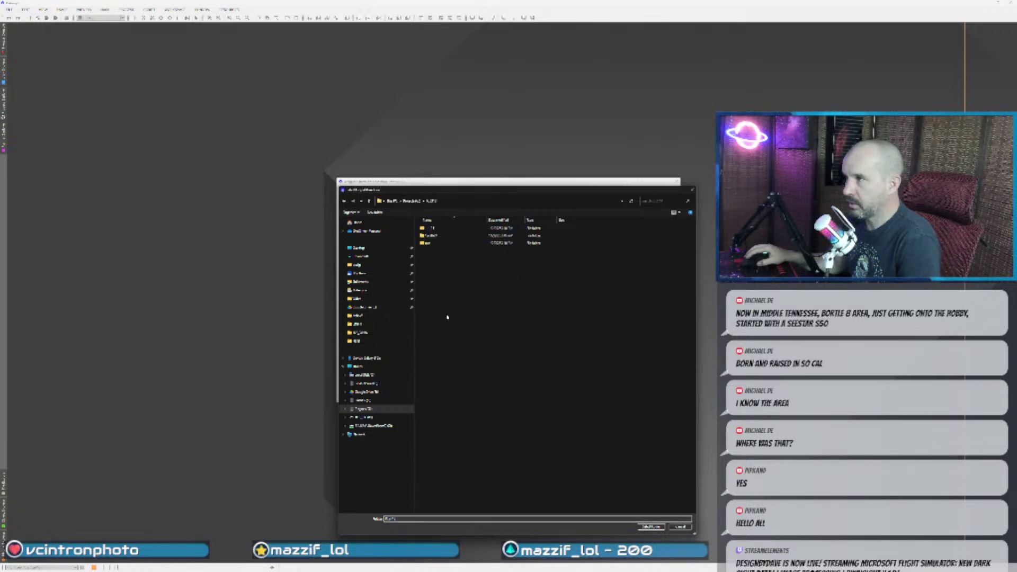
double_click(428, 243)
click(652, 528)
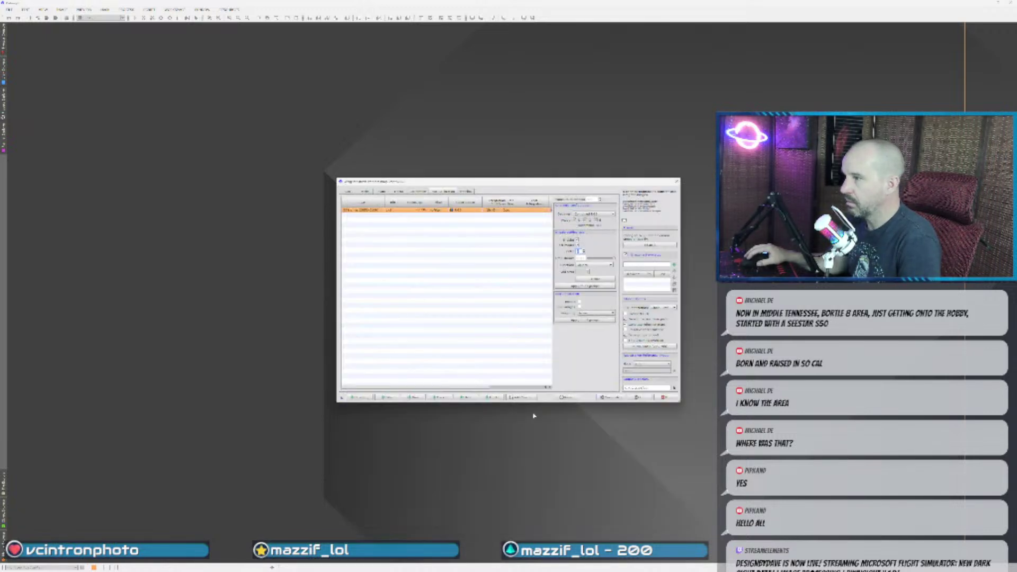
click(638, 398)
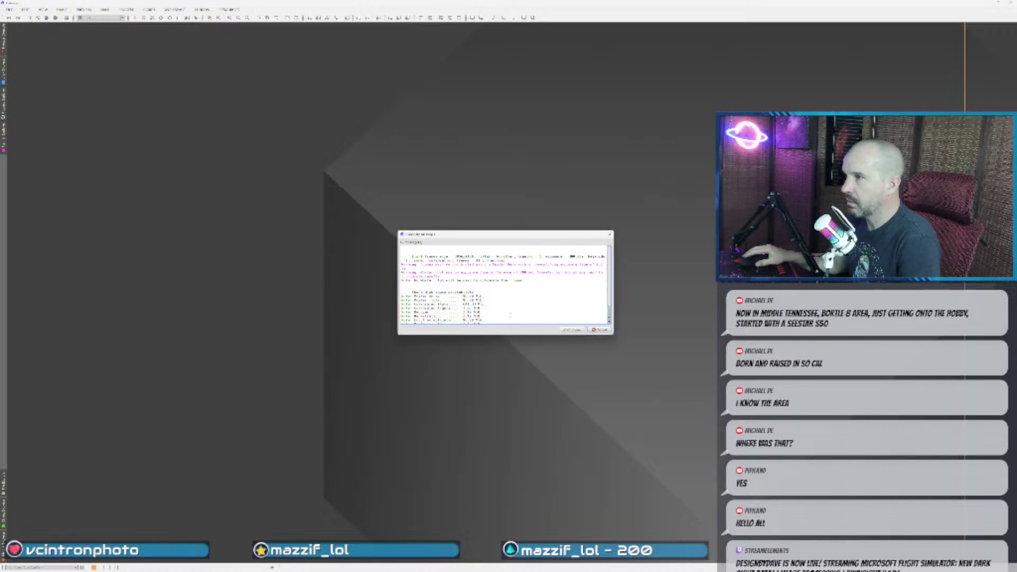
click(574, 331)
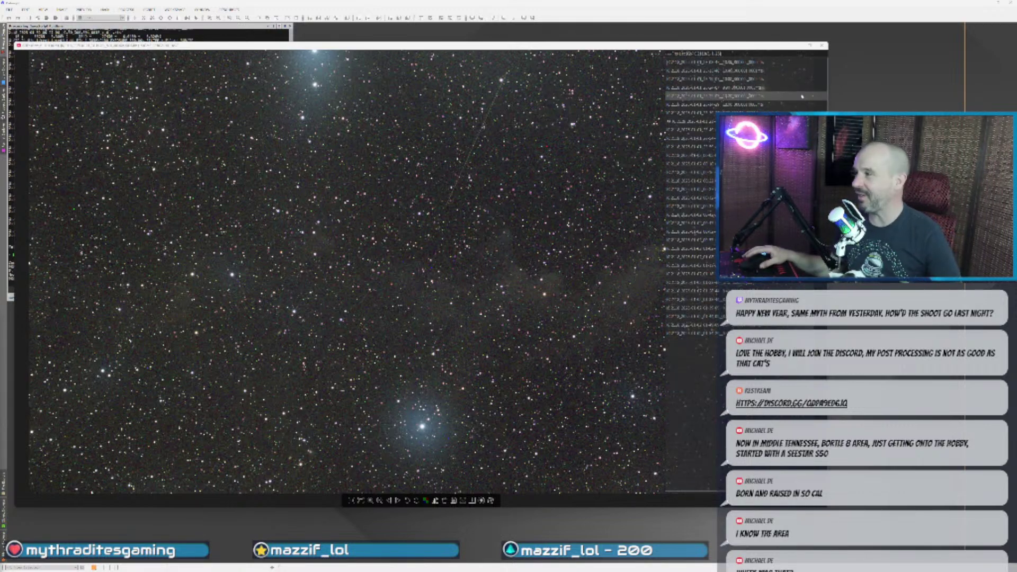
- Close the star-field light frame viewer and the video player showing the telescope
click(822, 46)
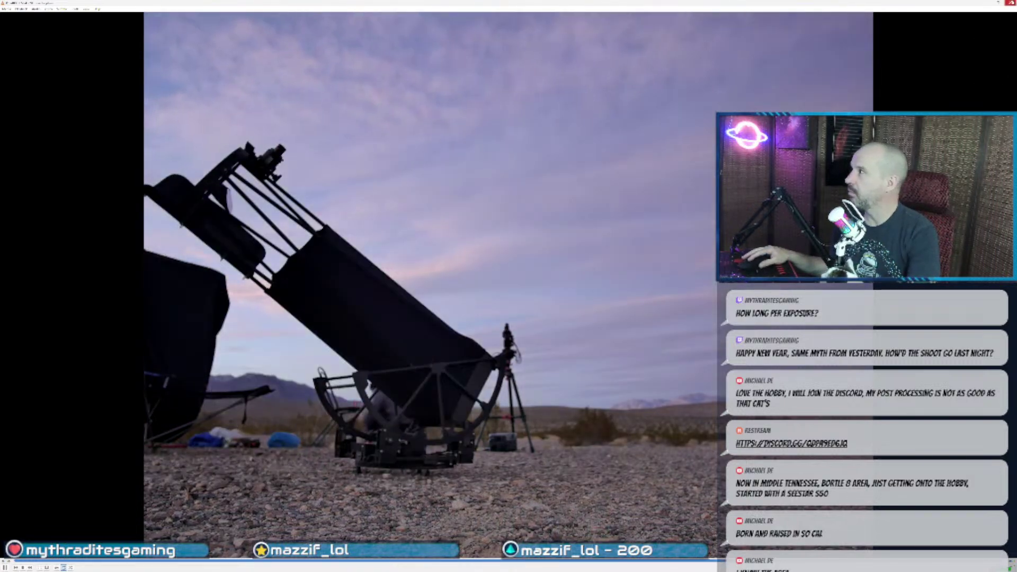
click(1011, 3)
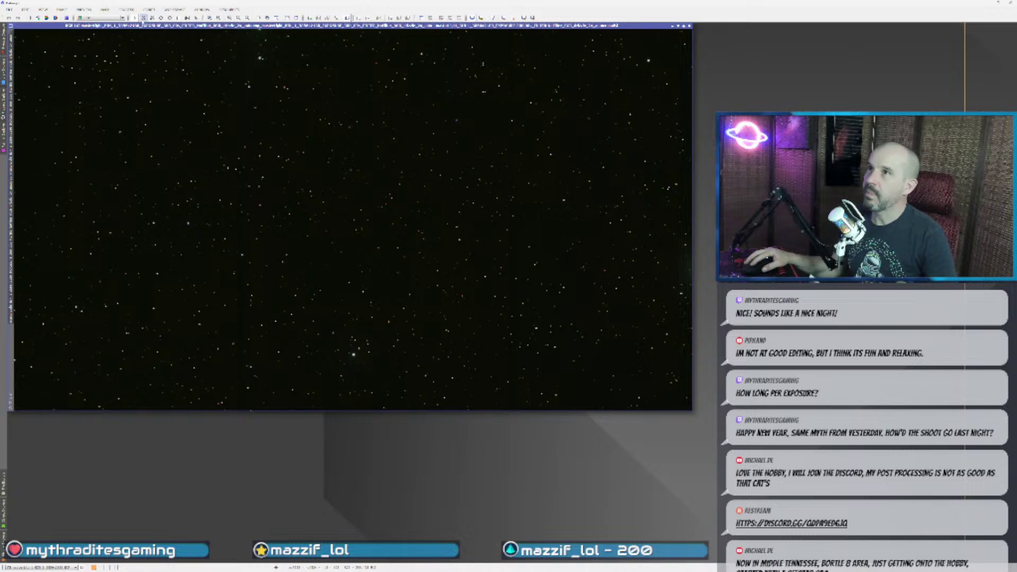
- Load the saved process icons file onto the PixInsight workspace
click(126, 9)
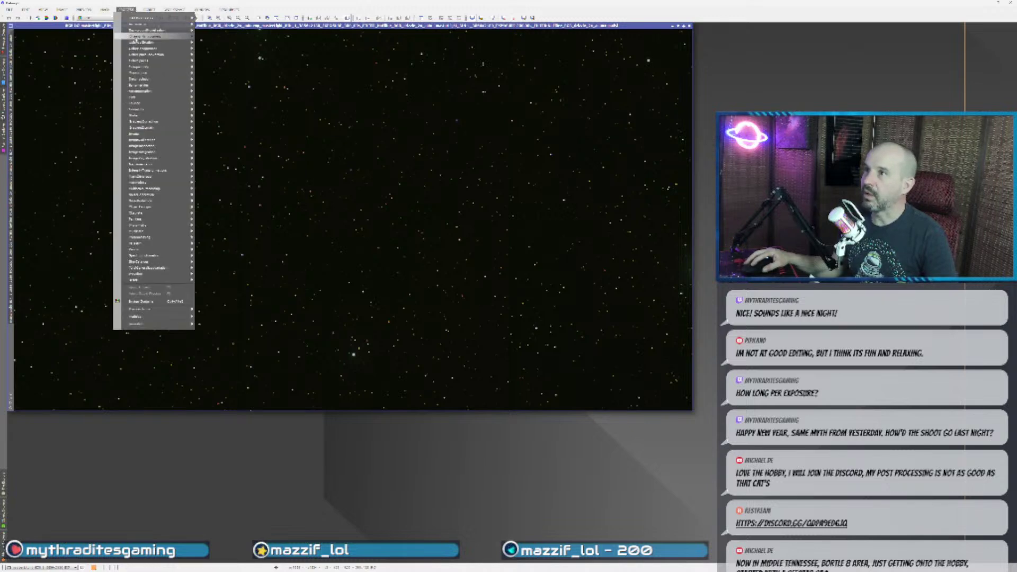
mouse_move(156, 310)
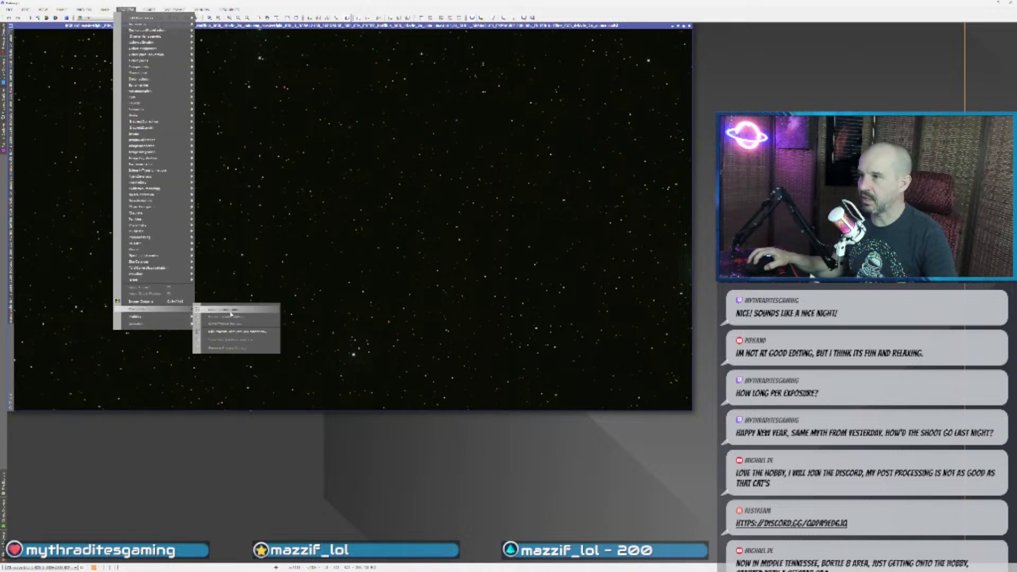
click(233, 313)
double_click(117, 277)
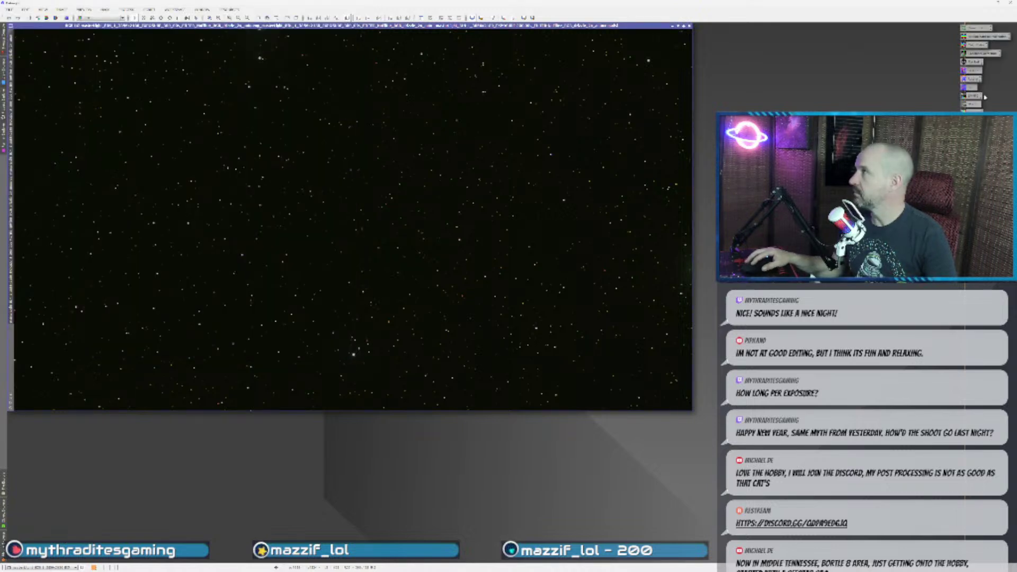
- Open the Screen Transfer Function from its process icon and auto-stretch the stacked master light
double_click(972, 87)
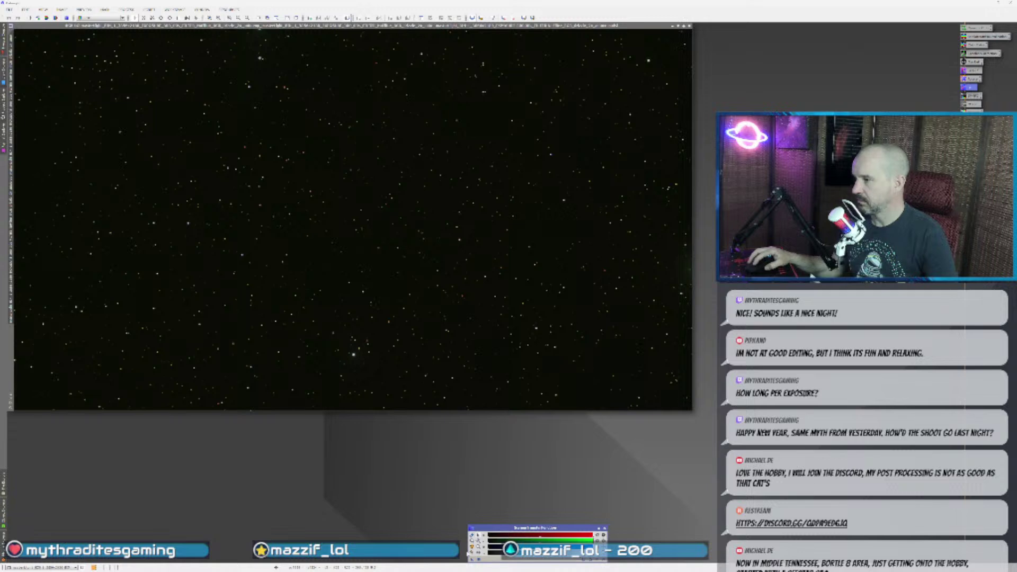
click(381, 264)
key(ctrl+a)
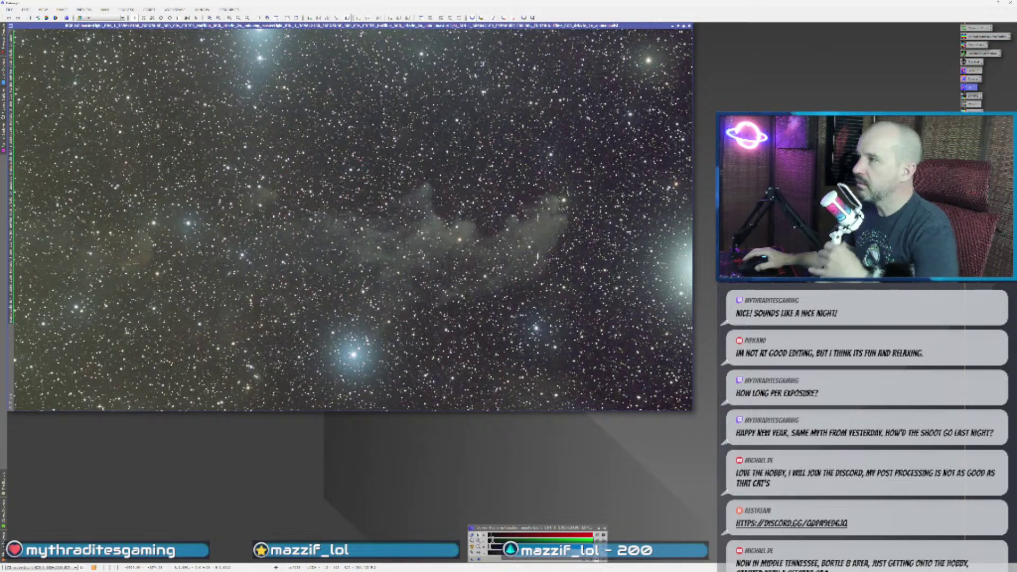
- Examine the stretched master light closely, including the nebula, the bright blue star and the gradient across the field
scroll(562, 211, up, 1)
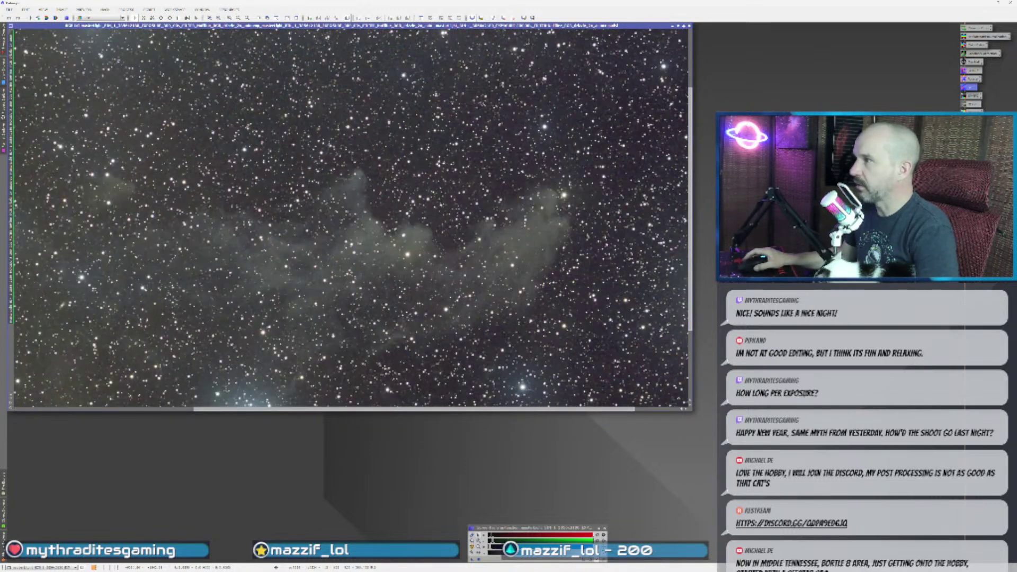
scroll(564, 208, down, 1)
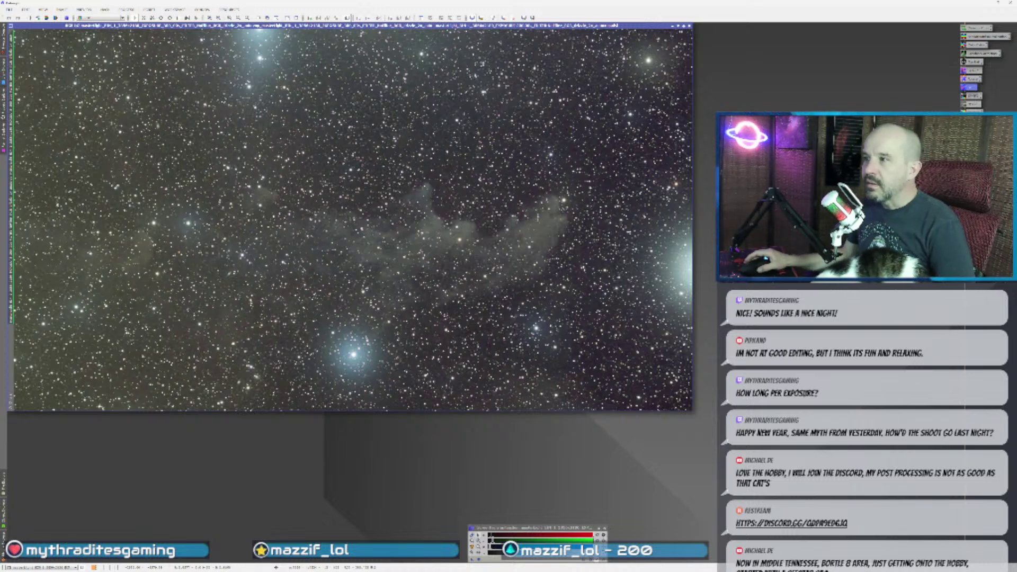
scroll(357, 355, up, 3)
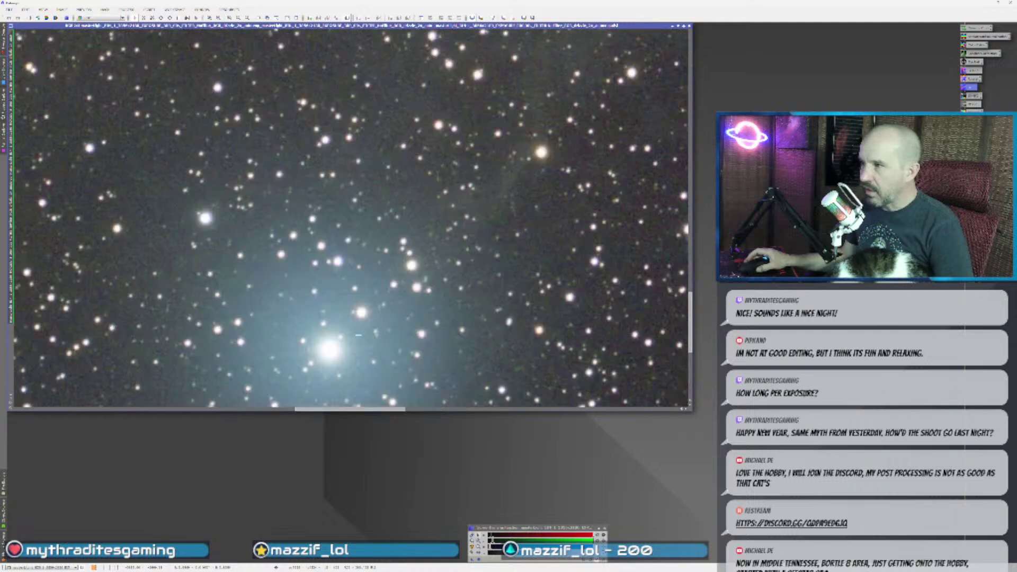
scroll(357, 339, down, 2)
scroll(356, 337, up, 1)
scroll(408, 194, up, 2)
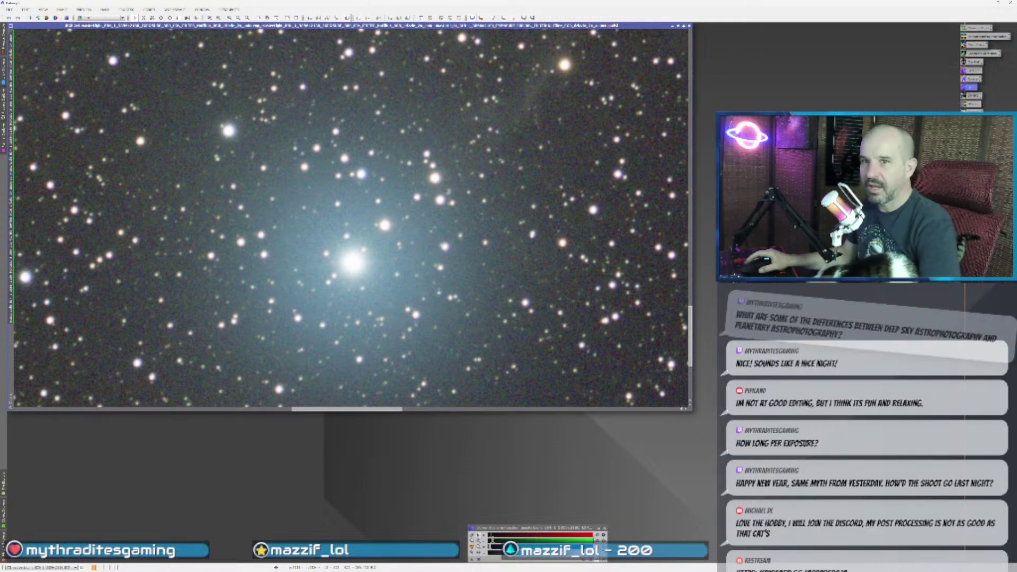
scroll(353, 345, down, 3)
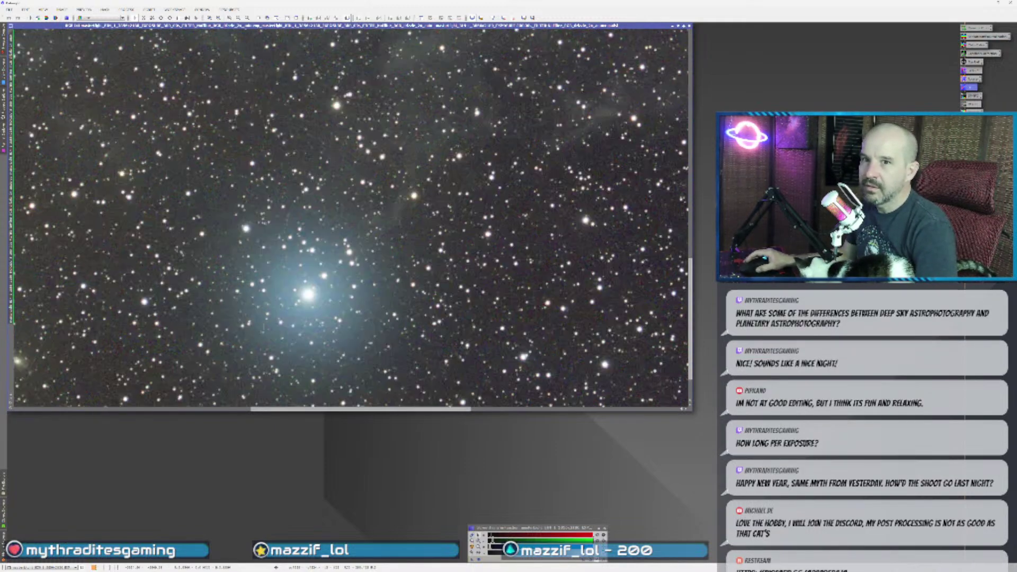
scroll(100, 276, up, 2)
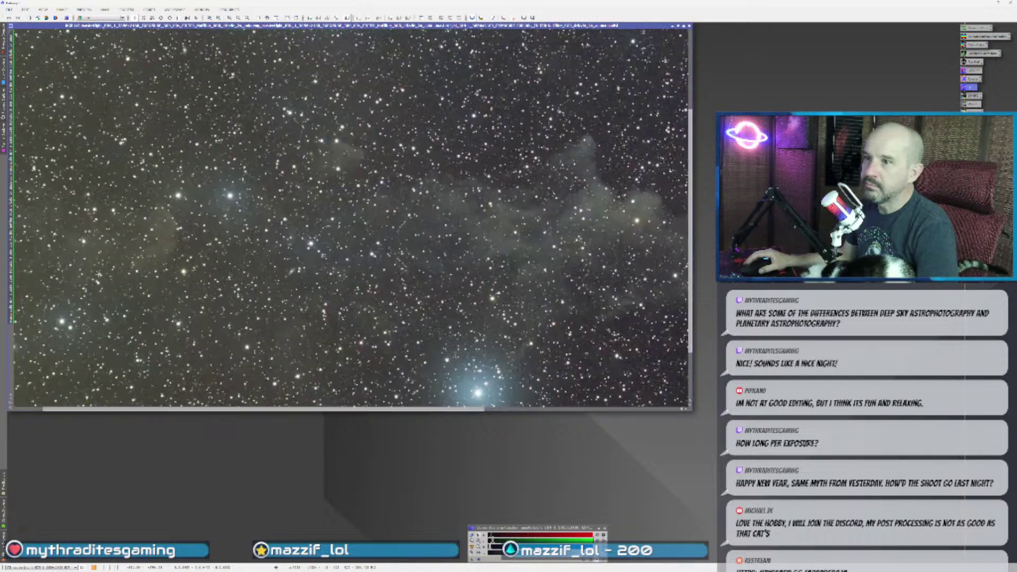
drag(101, 276, 318, 199)
scroll(413, 307, down, 3)
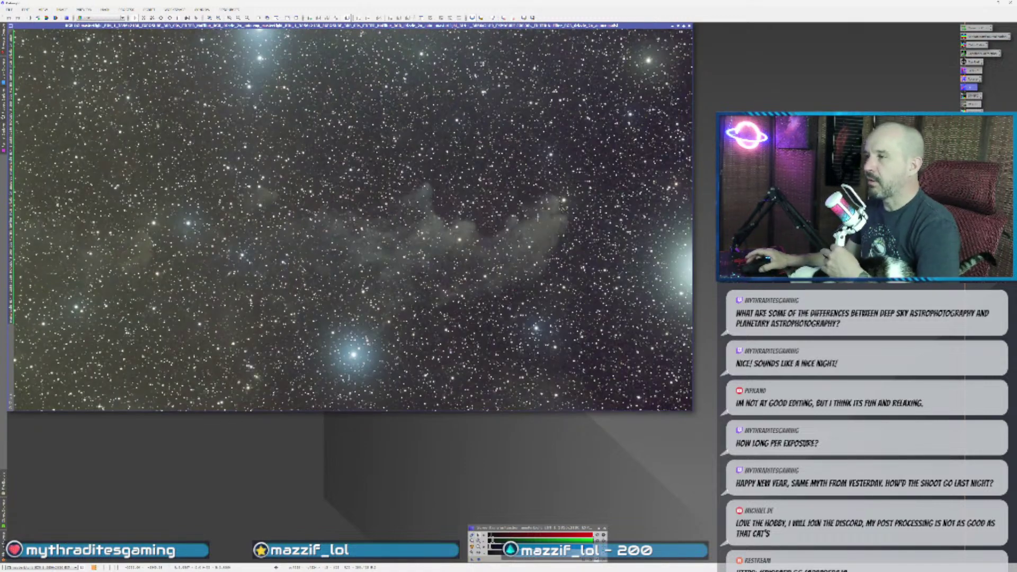
scroll(353, 356, up, 1)
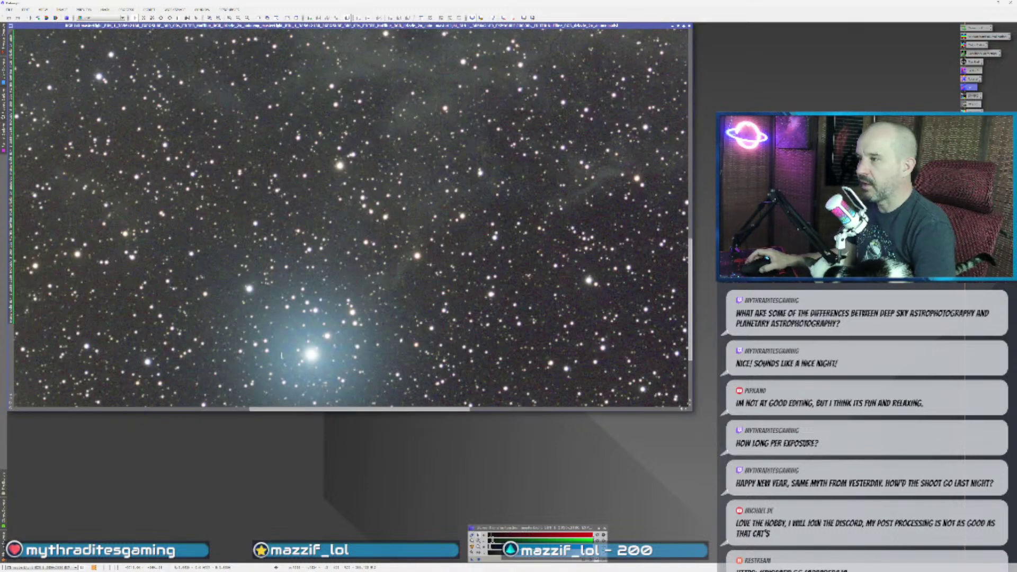
- Inspect the faint nebula edges, dust and noise across the stretched master light at several magnifications
scroll(282, 355, down, 1)
scroll(522, 265, up, 1)
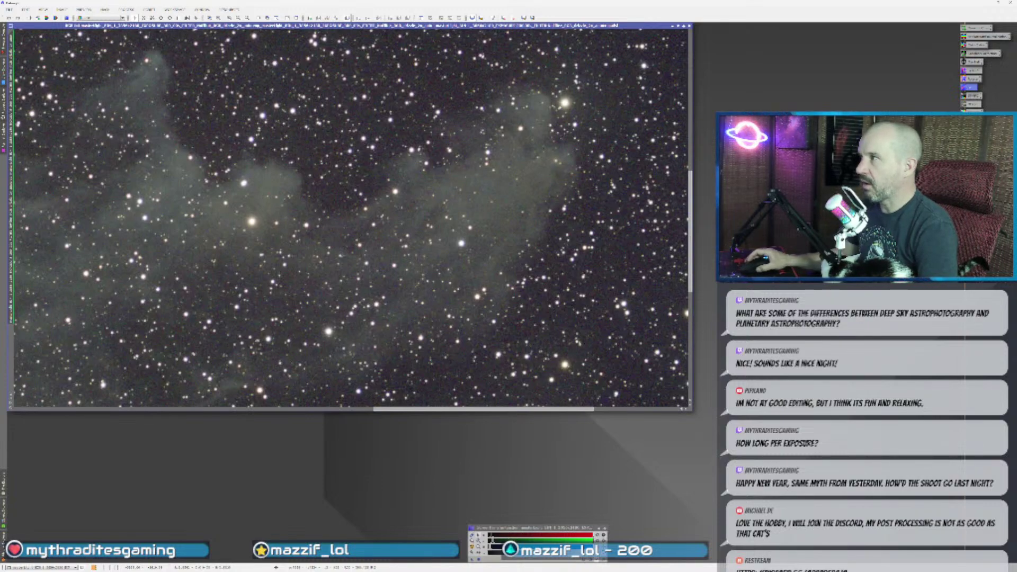
scroll(385, 301, down, 1)
scroll(385, 302, up, 3)
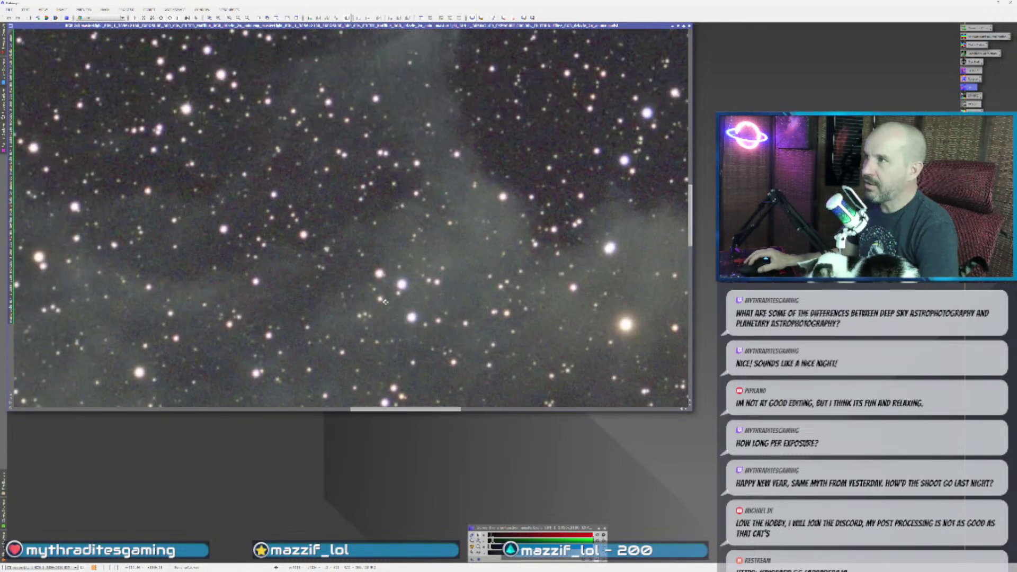
drag(385, 302, 445, 338)
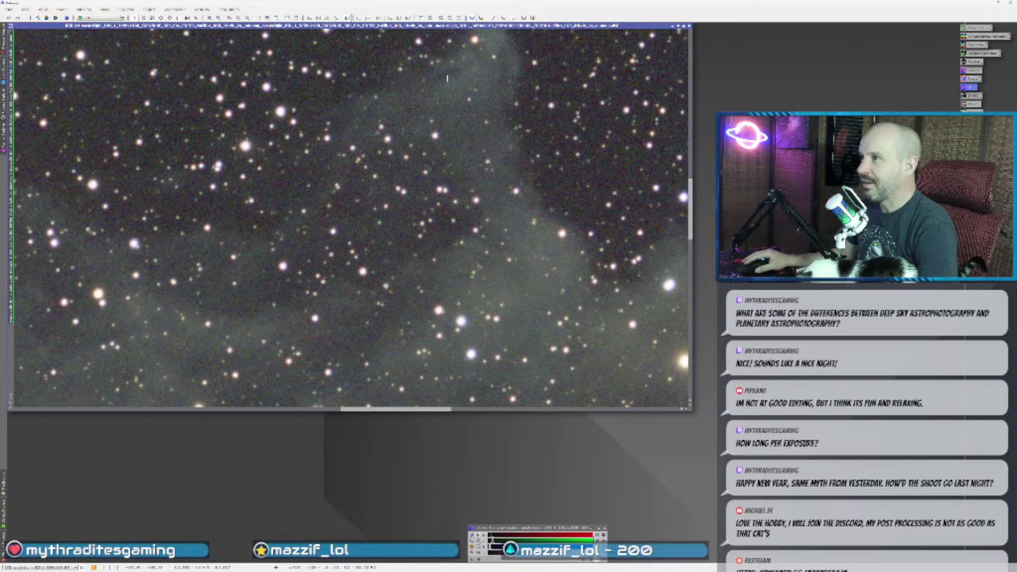
scroll(282, 282, down, 2)
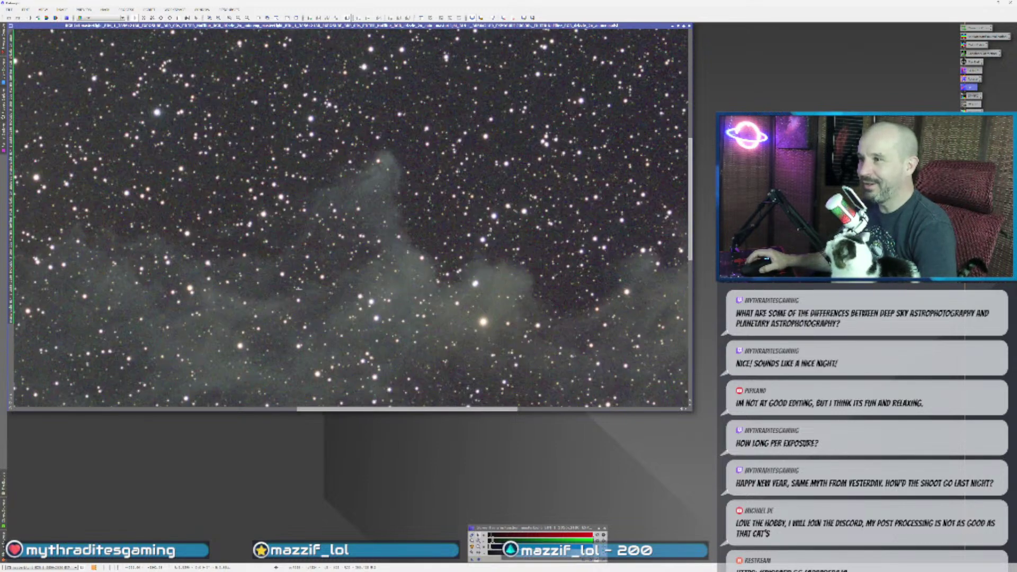
scroll(191, 329, up, 2)
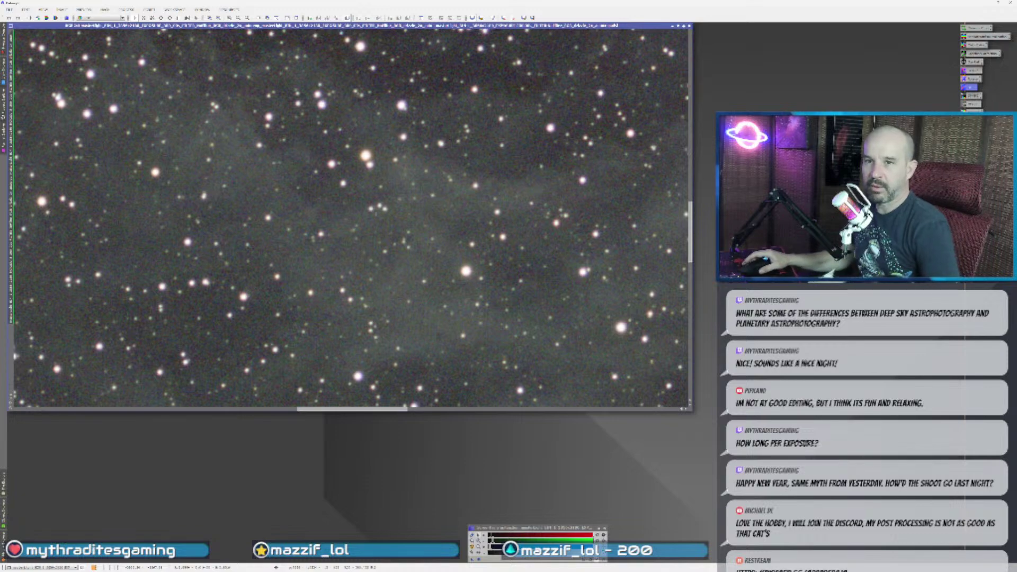
scroll(374, 218, up, 1)
scroll(375, 219, up, 1)
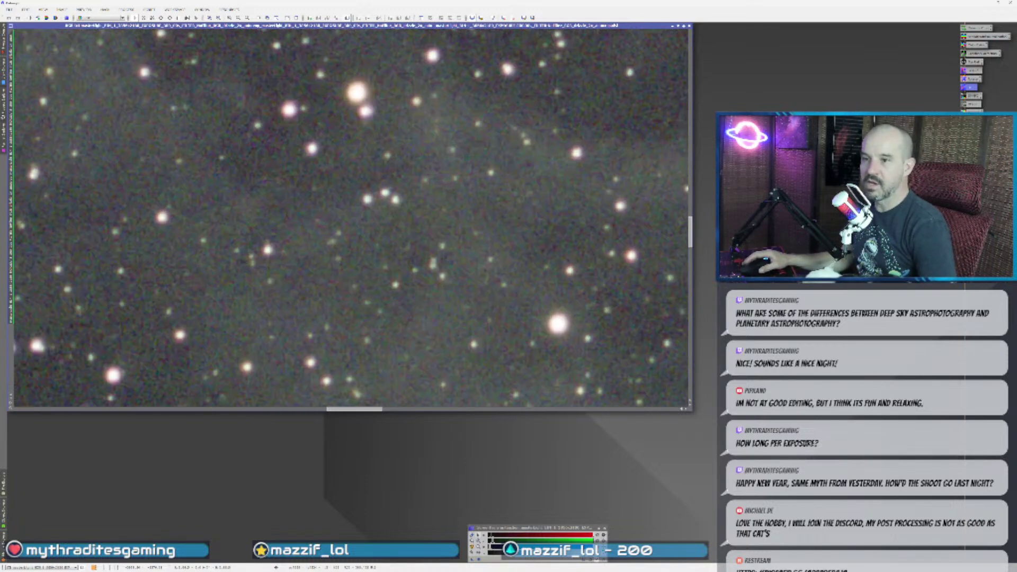
scroll(375, 219, down, 2)
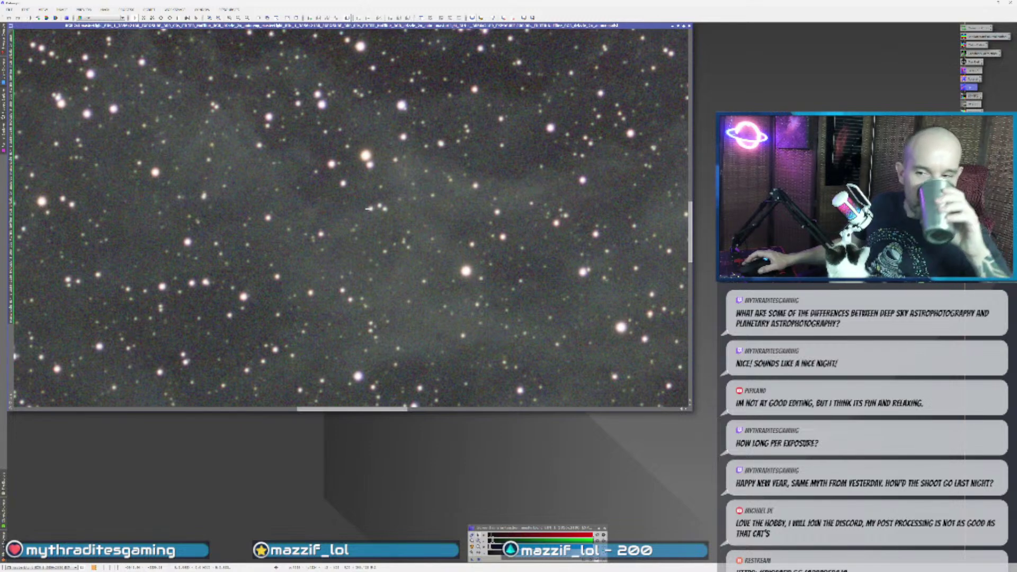
scroll(370, 207, down, 3)
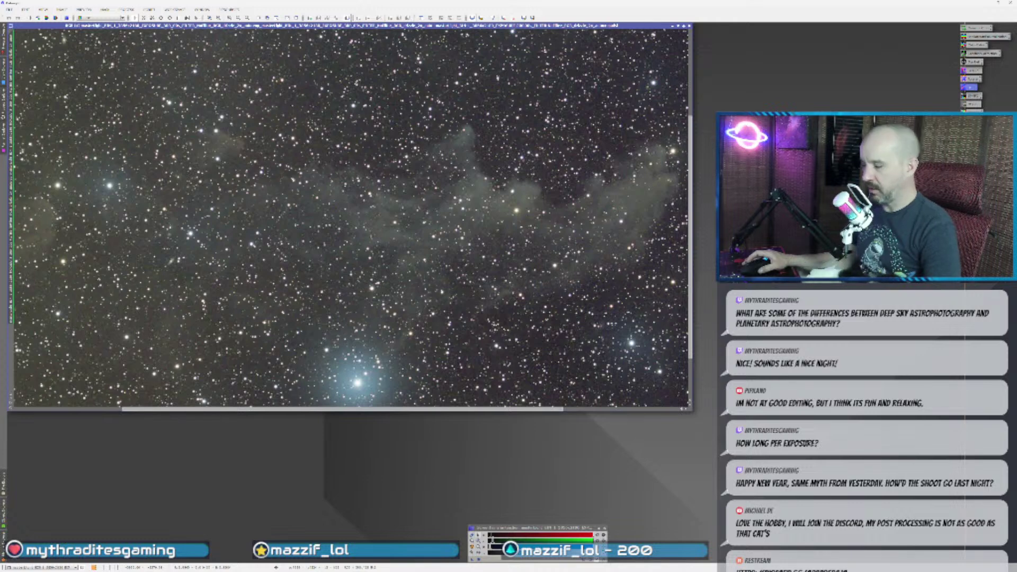
scroll(353, 220, down, 1)
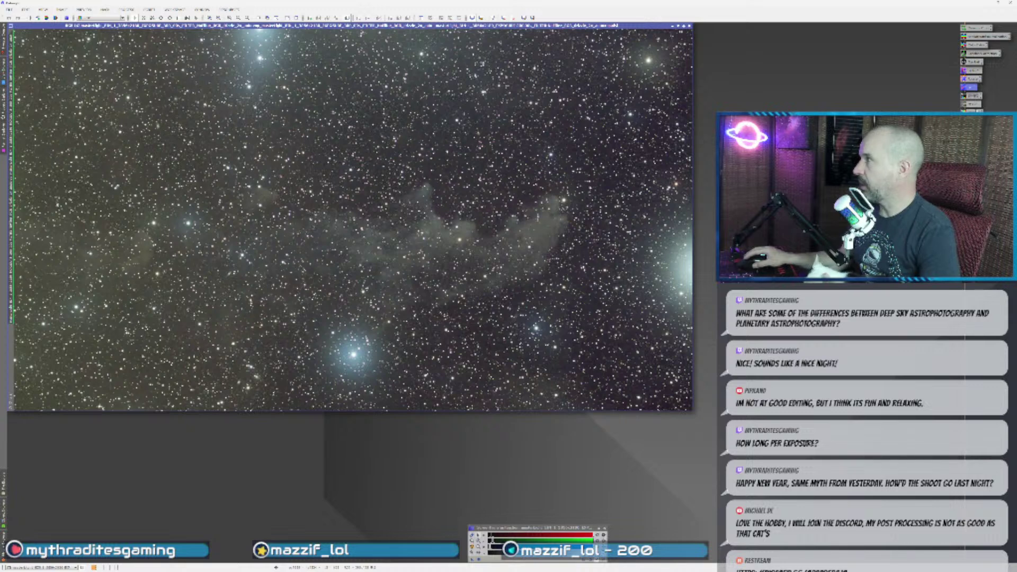
- Open SpectrophotometricFluxCalibration from its process icon and set the red filter to Baader R
double_click(974, 96)
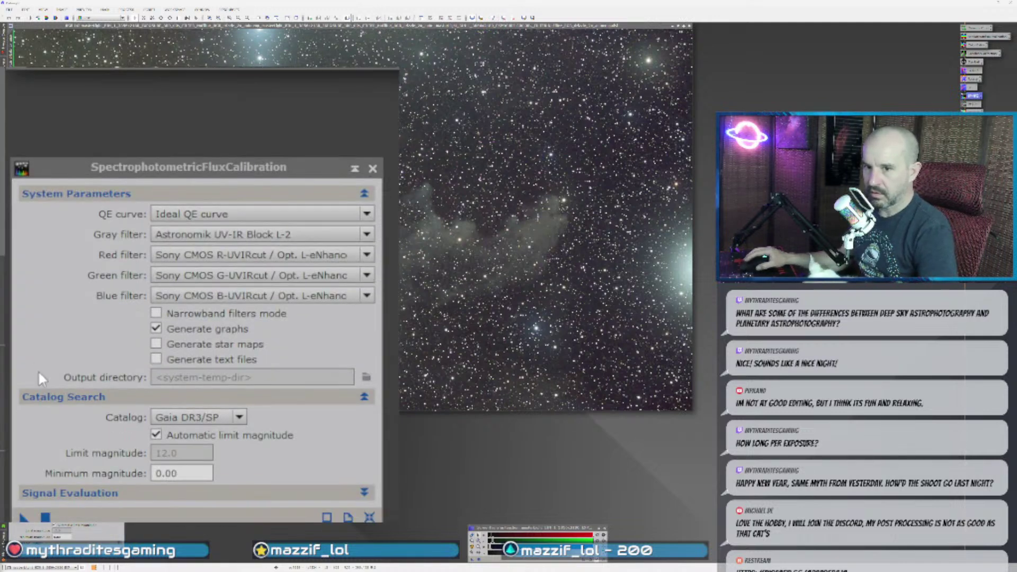
click(284, 188)
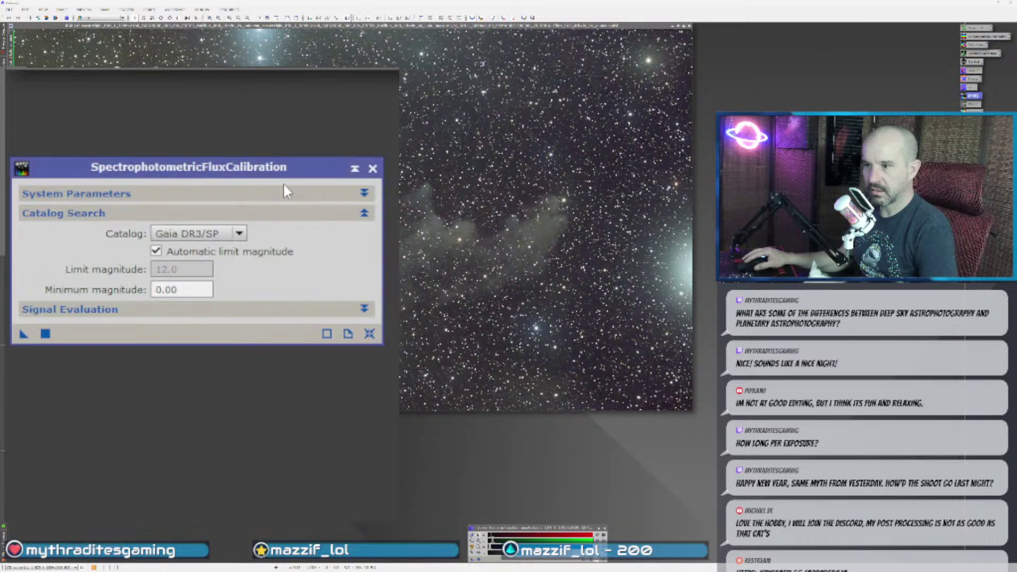
click(279, 191)
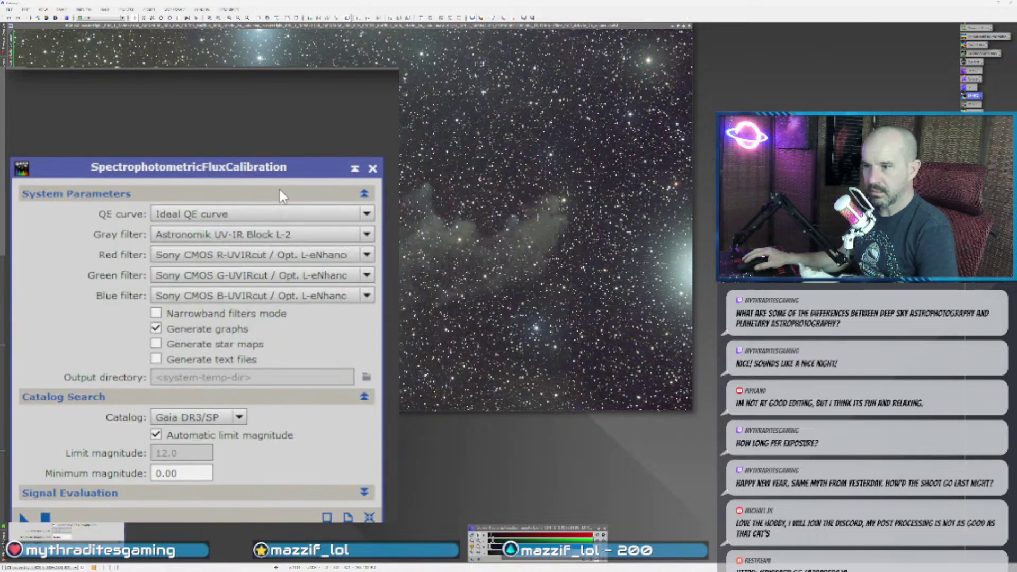
click(266, 256)
scroll(294, 408, up, 15)
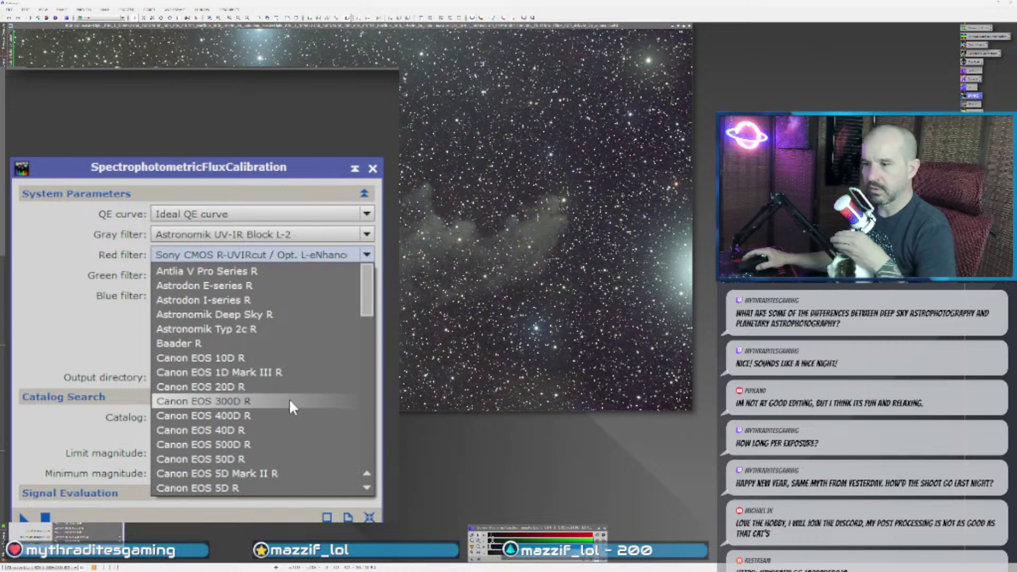
click(227, 344)
- Set the flux calibration's green filter to Baader G and its blue filter to Baader B
click(246, 276)
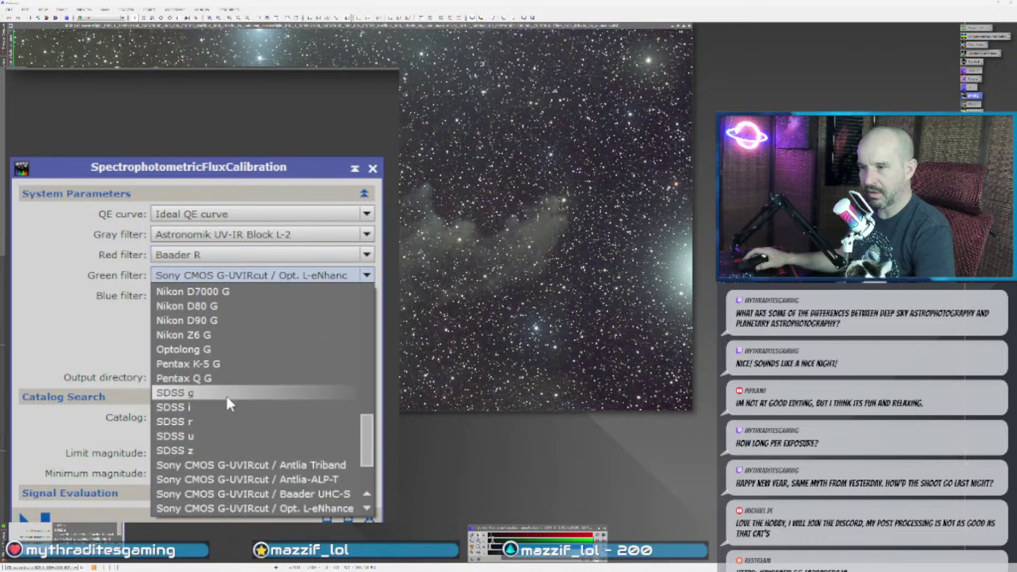
scroll(227, 395, up, 15)
click(234, 363)
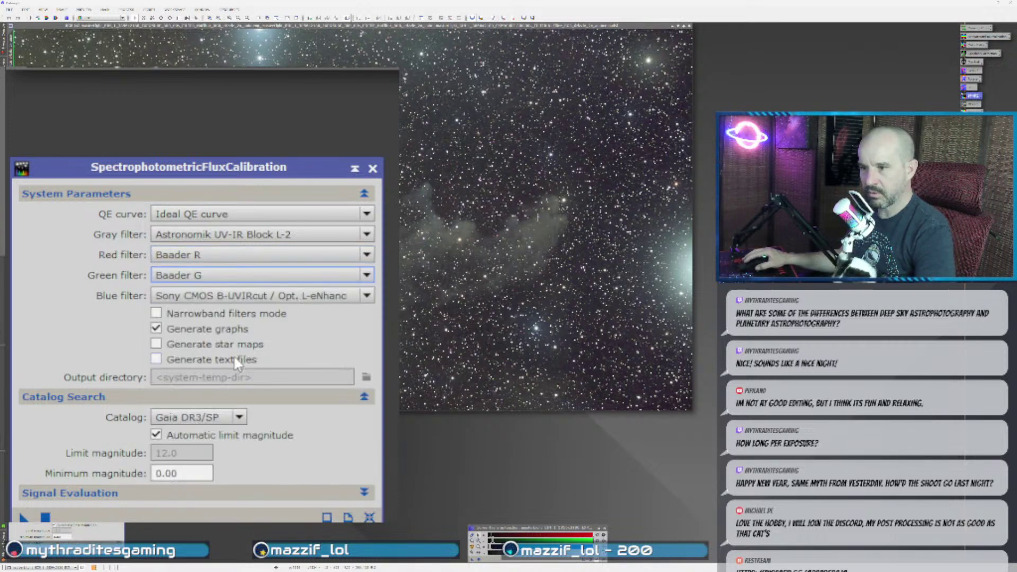
click(229, 295)
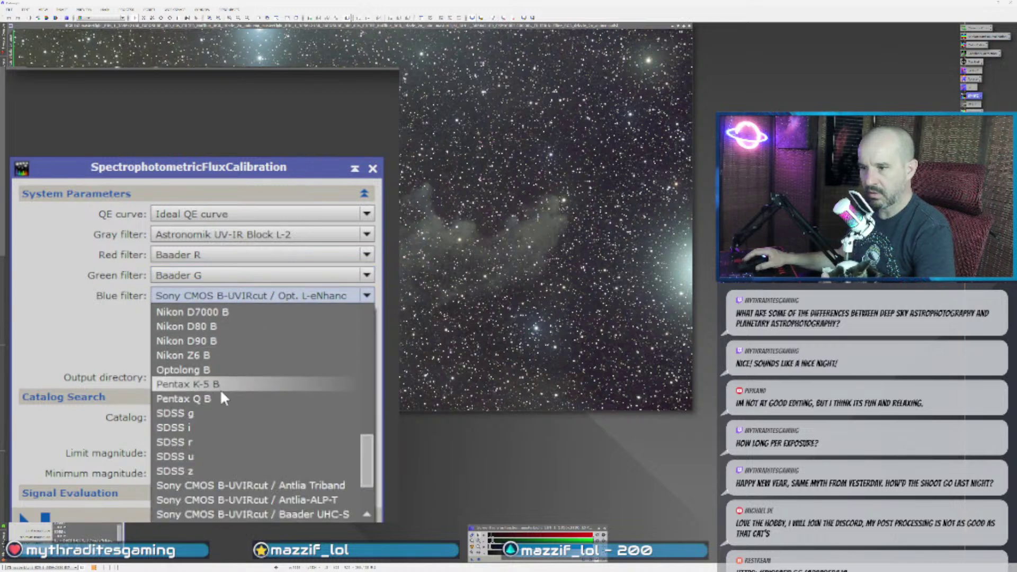
scroll(220, 389, up, 7)
scroll(220, 387, up, 6)
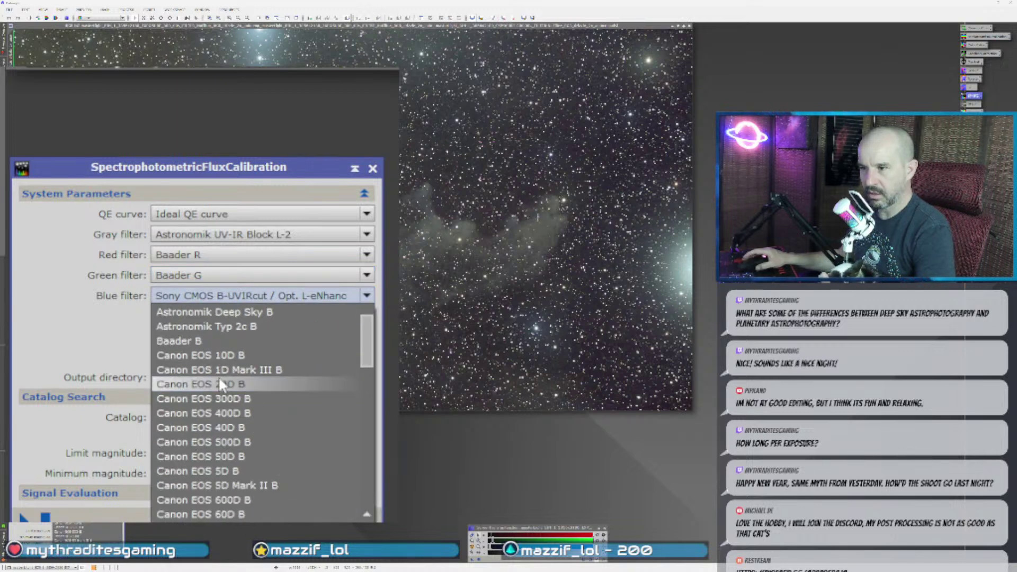
click(218, 342)
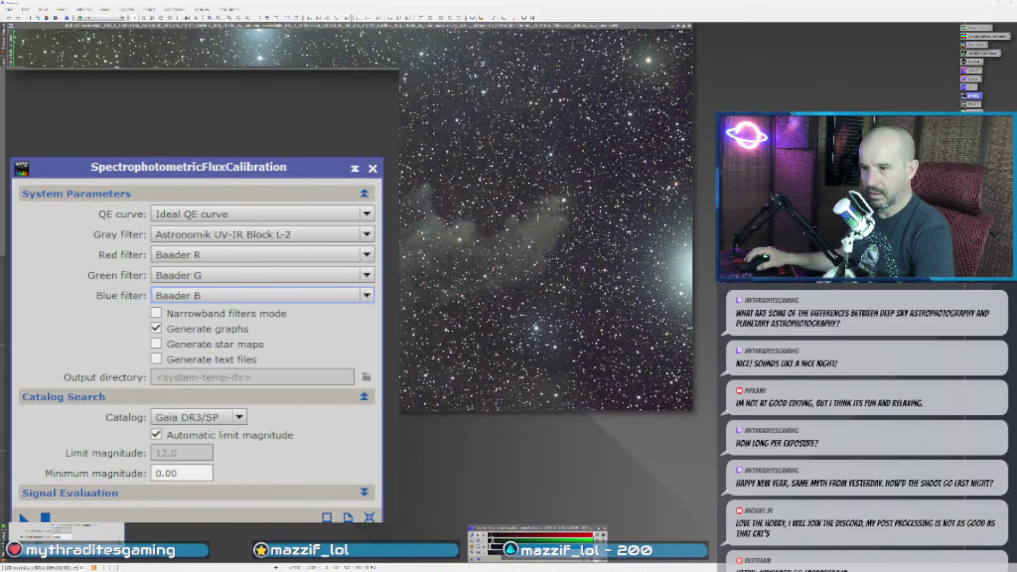
- Run the spectrophotometric flux calibration on the master light, then close its graphs and the process window
click(45, 517)
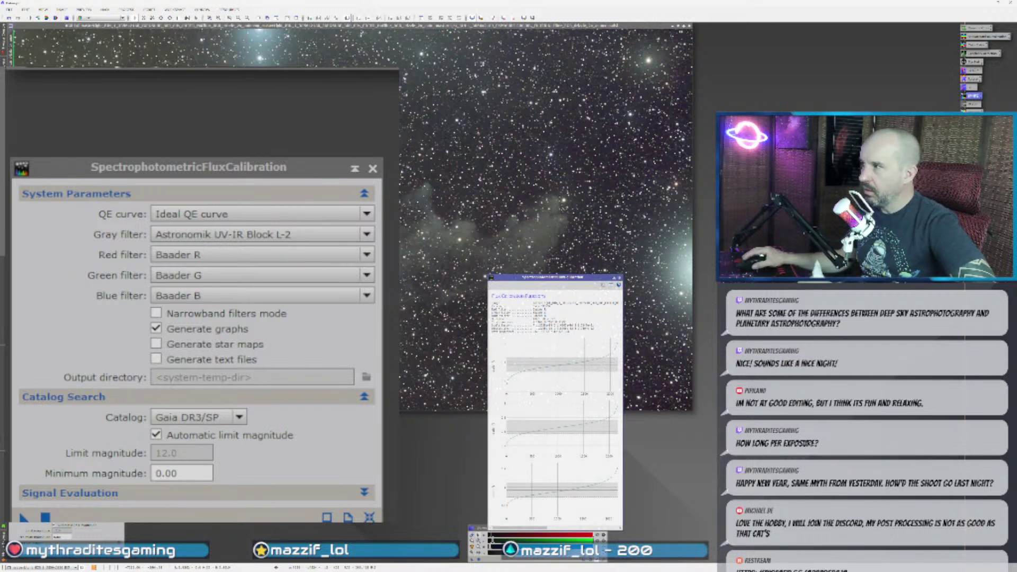
click(619, 277)
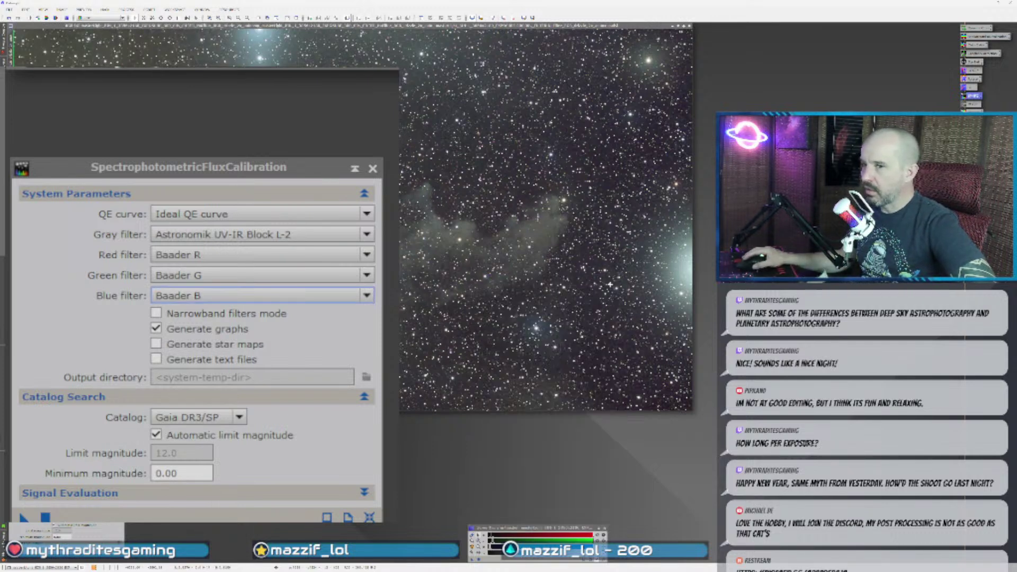
click(373, 169)
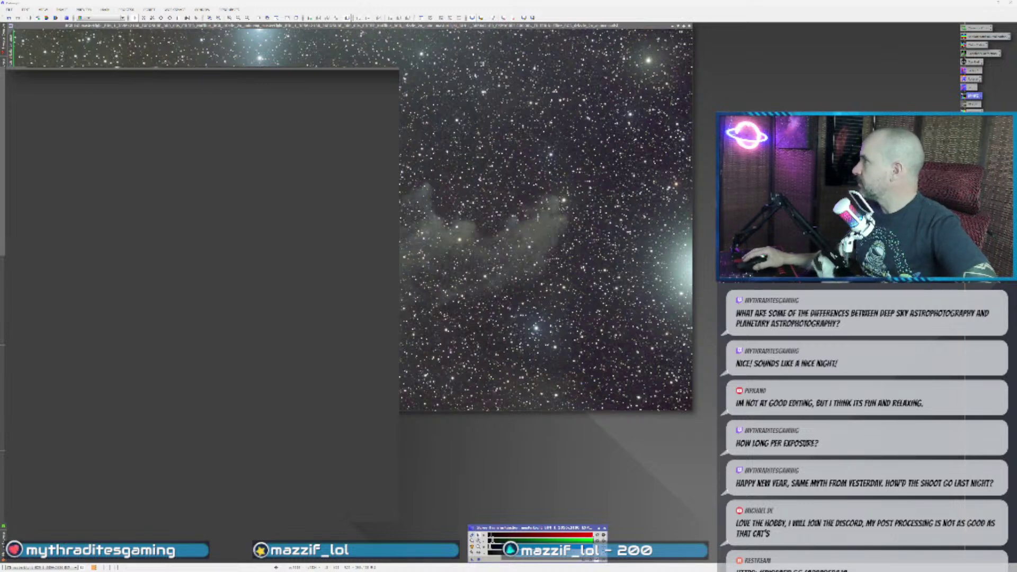
- Open MultiscaleGradientCorrection from its process icon and apply it to the master light with a gradient scale of 1024
double_click(975, 104)
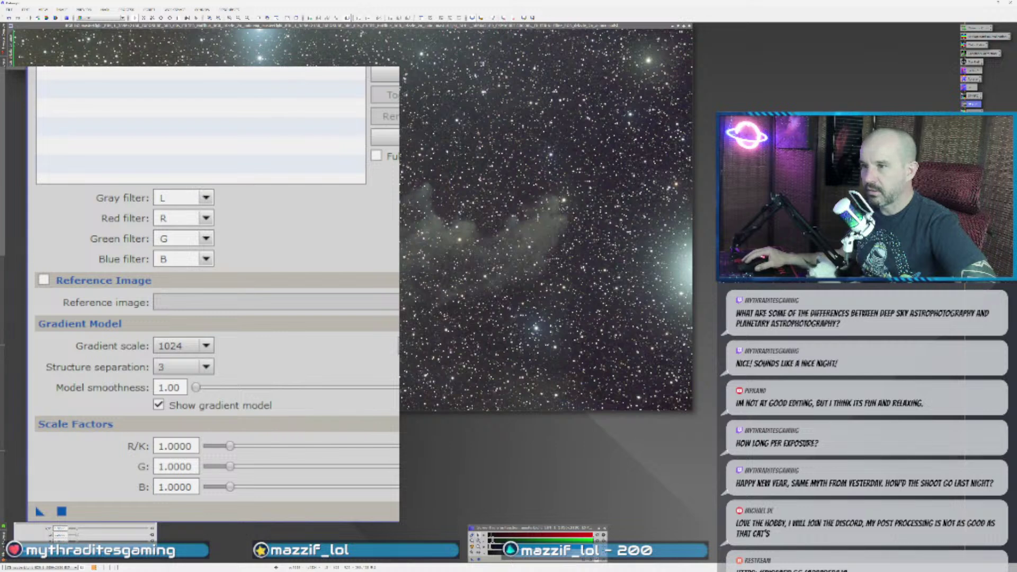
drag(74, 381, 72, 400)
drag(14, 556, 191, 318)
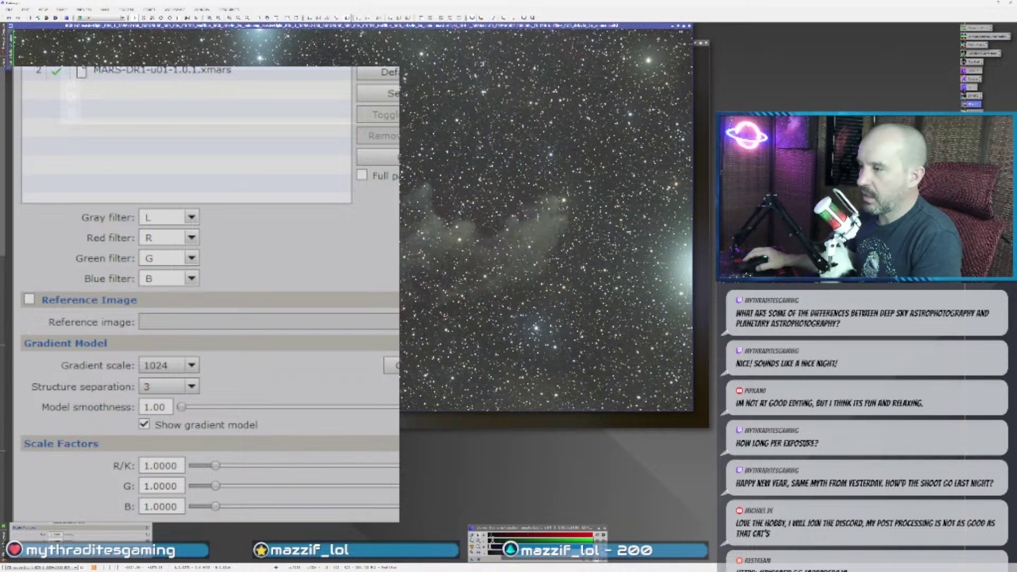
- Examine the gradient-corrected master light and compare it with the generated gradient model
scroll(537, 218, up, 1)
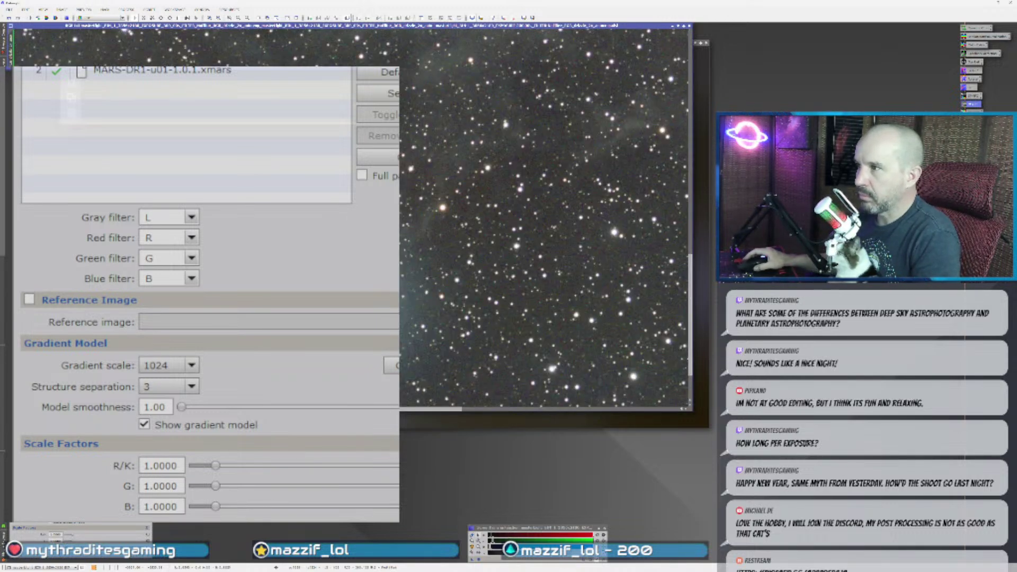
scroll(537, 217, down, 3)
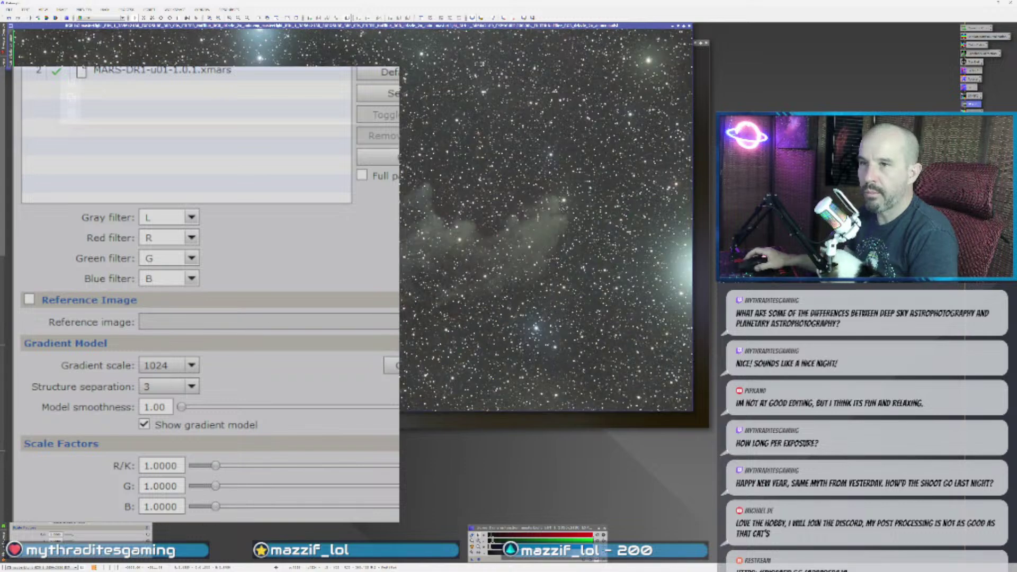
scroll(537, 217, up, 1)
scroll(537, 217, up, 1)
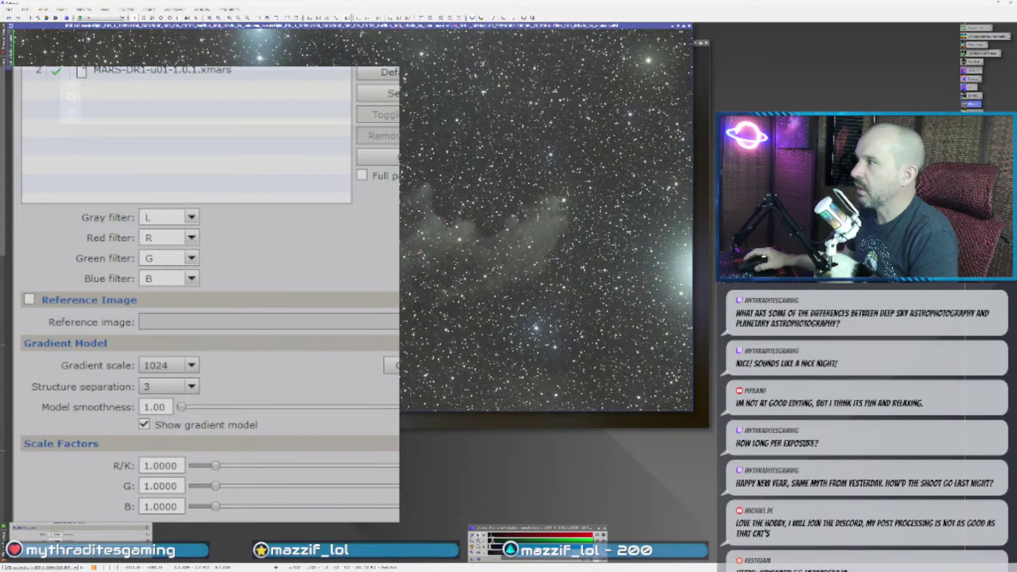
click(401, 423)
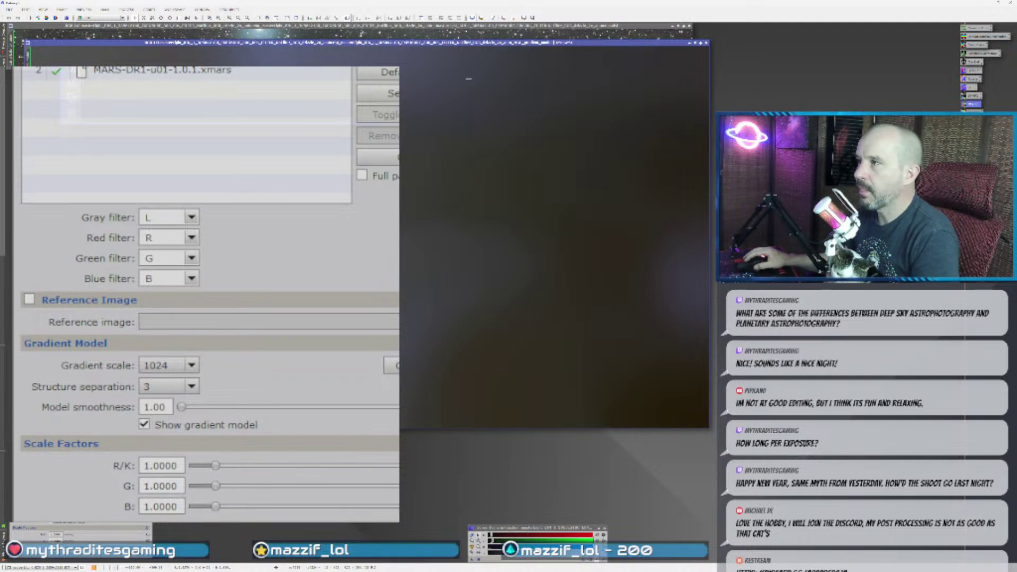
click(451, 34)
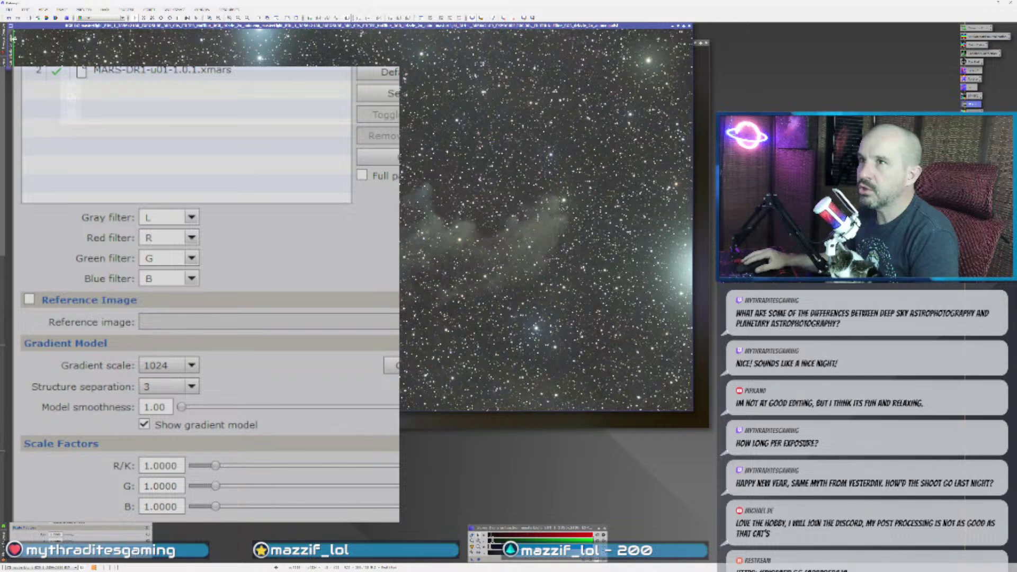
- Undo the gradient correction on the master light and reapply it with a gradient scale of 256
click(8, 20)
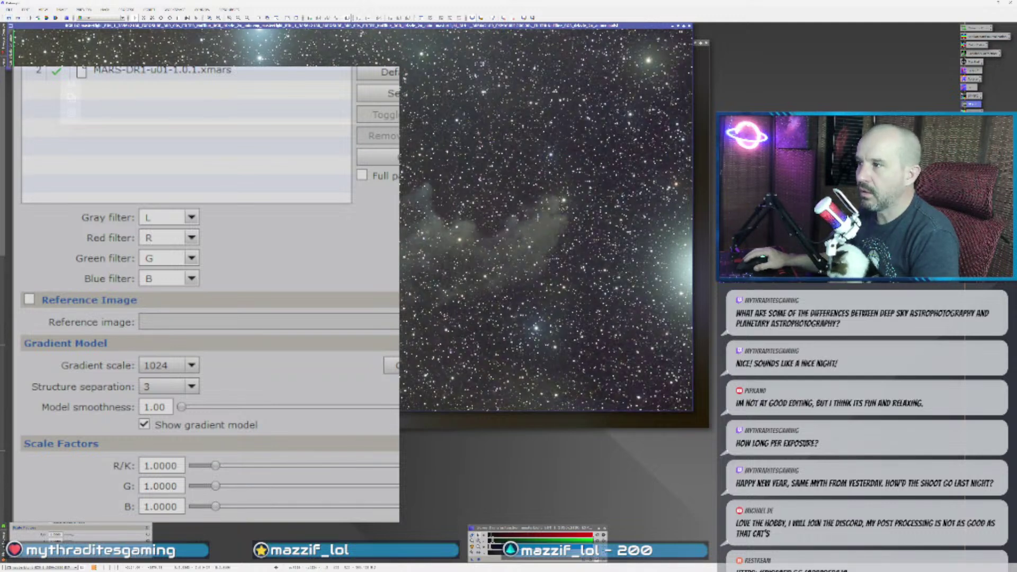
click(186, 366)
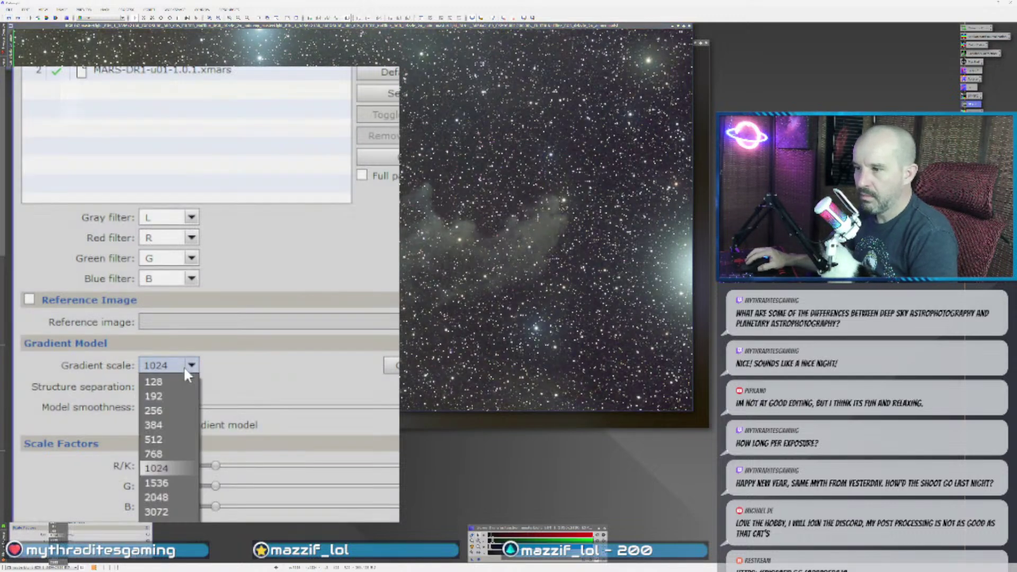
click(174, 411)
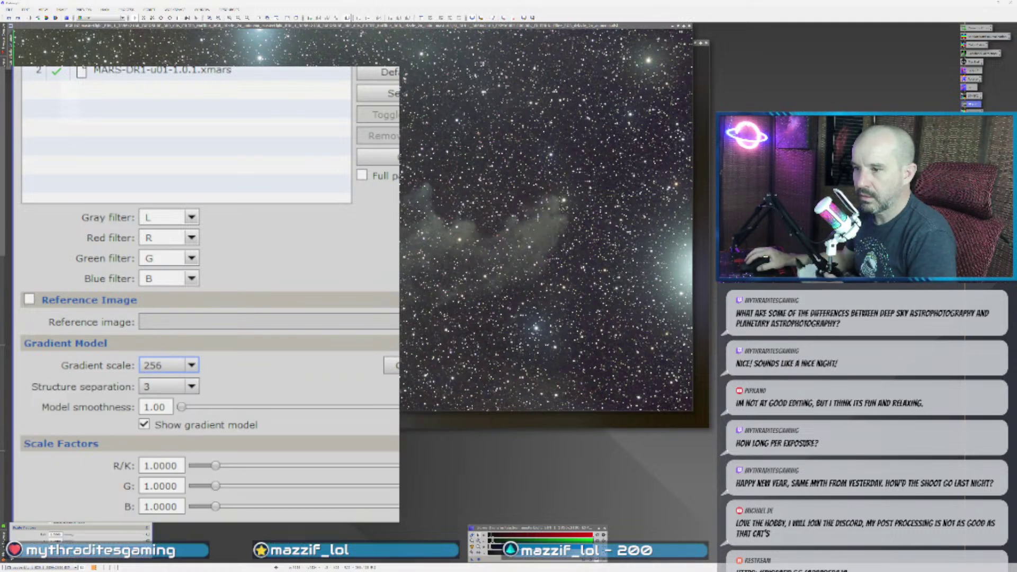
click(19, 558)
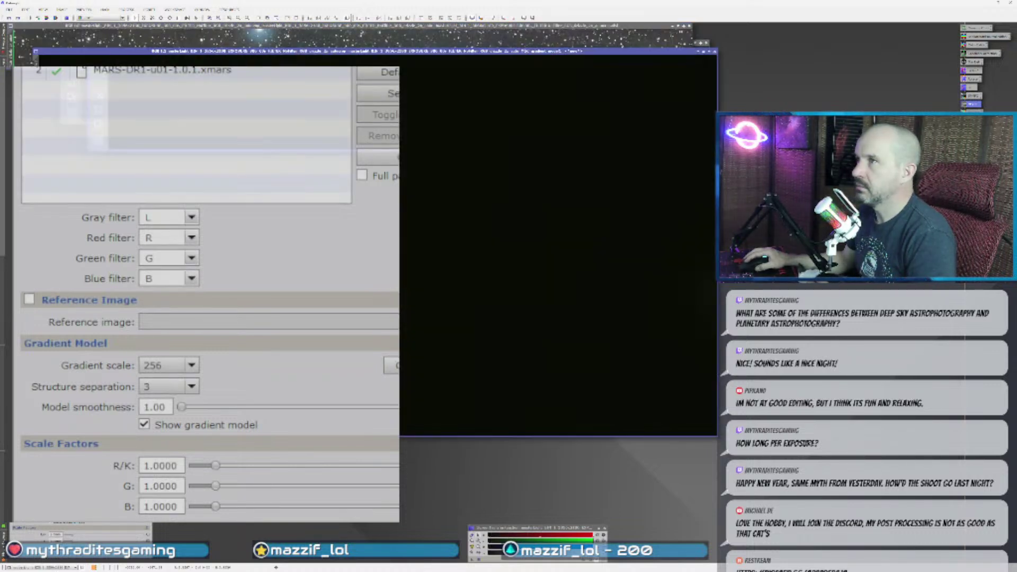
- Auto-stretch the new gradient model and inspect it alongside the newly corrected master light
key(ctrl+a)
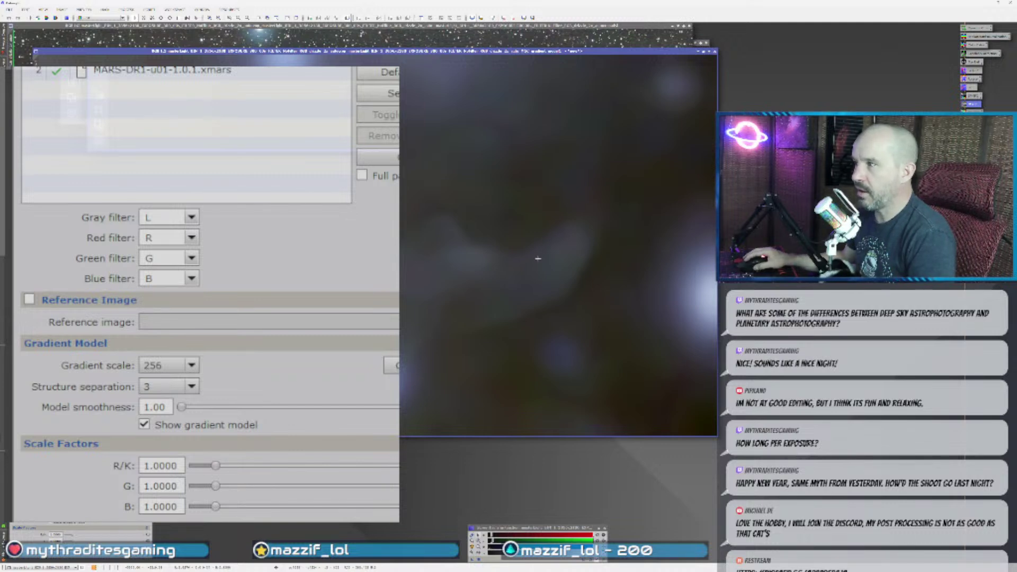
key(ctrl+Tab)
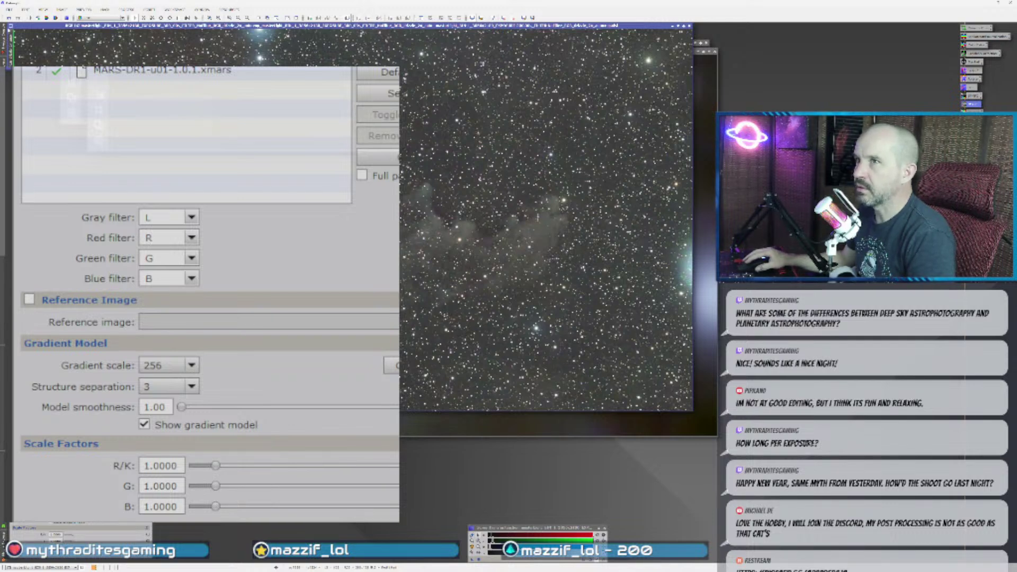
scroll(546, 219, up, 3)
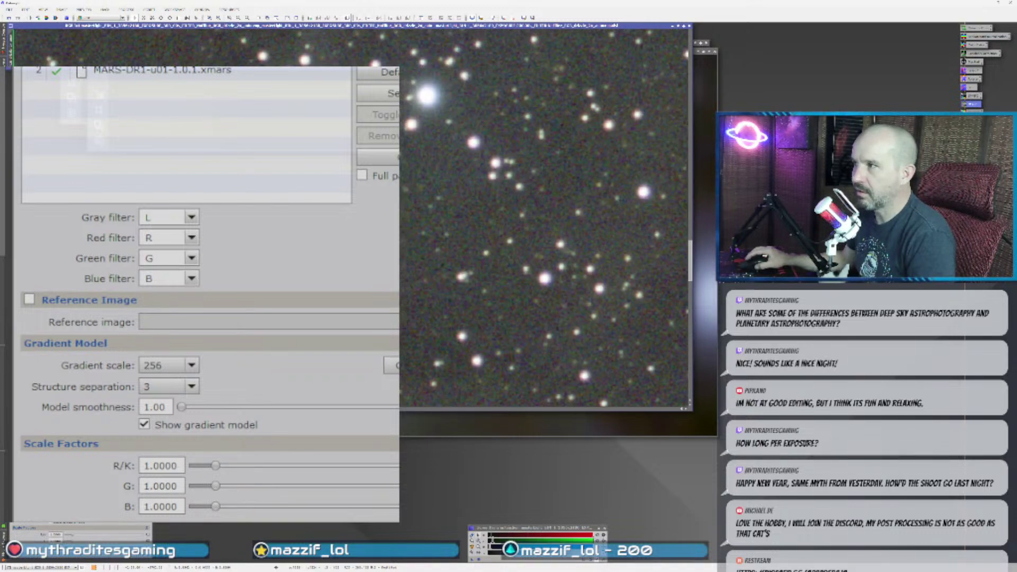
- Inspect the corrected master light, undo the multiscale gradient correction, and close its gradient model and settings
scroll(546, 220, up, 1)
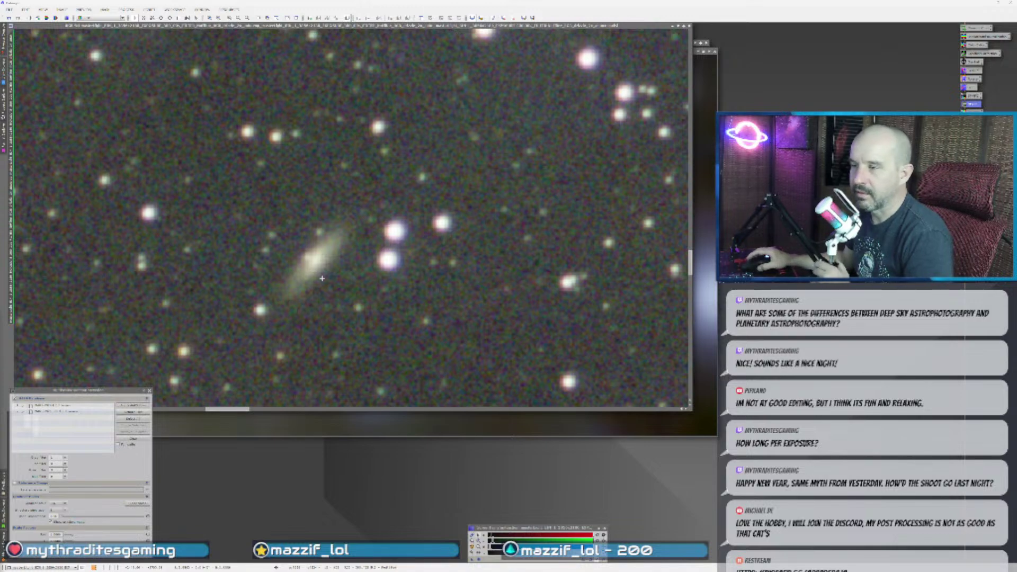
scroll(322, 278, down, 4)
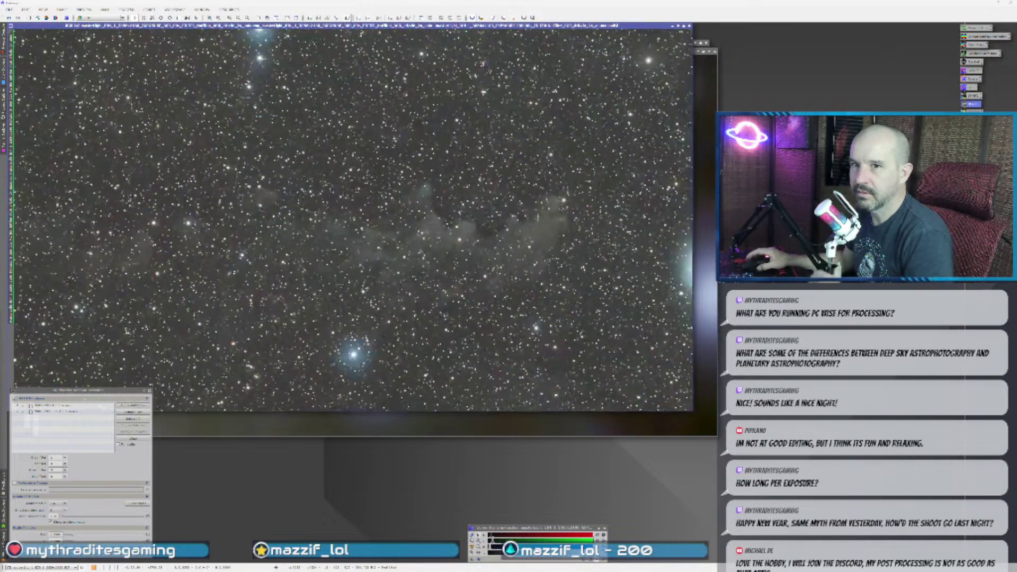
scroll(353, 219, down, 2)
scroll(328, 284, up, 1)
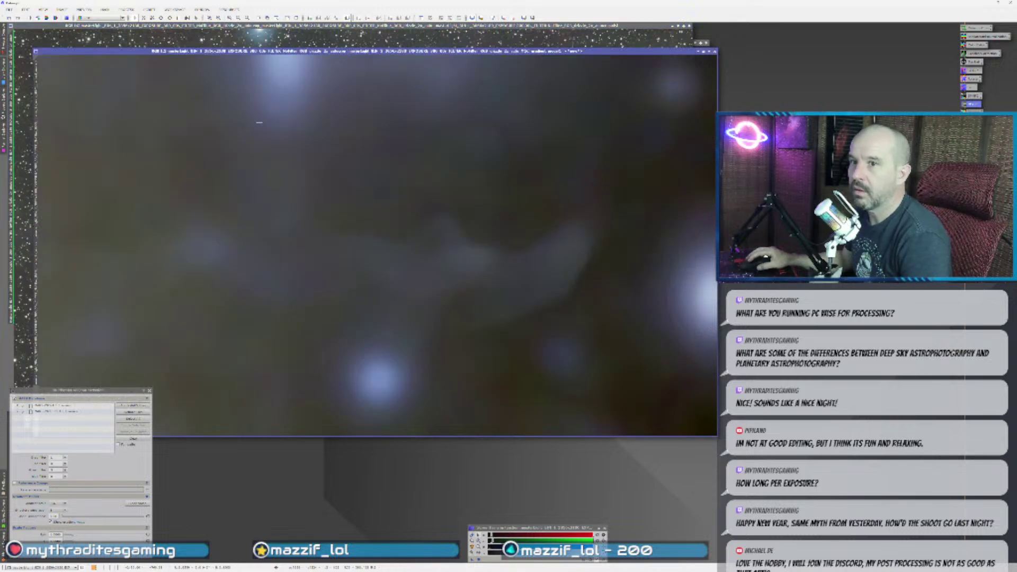
click(715, 52)
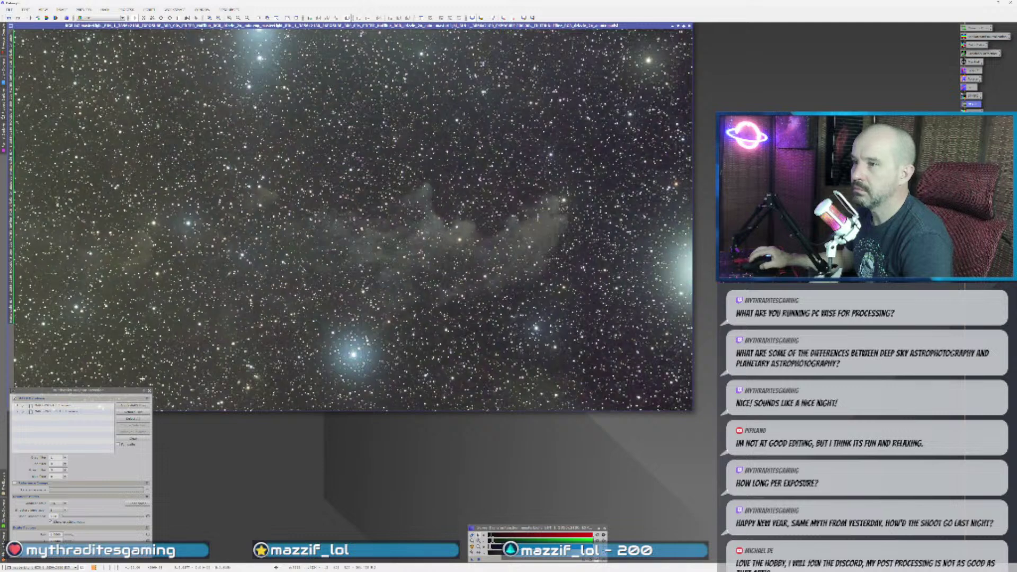
click(148, 391)
- Run the GraXpert script on the master light with reduced smoothing and background model creation enabled
click(149, 9)
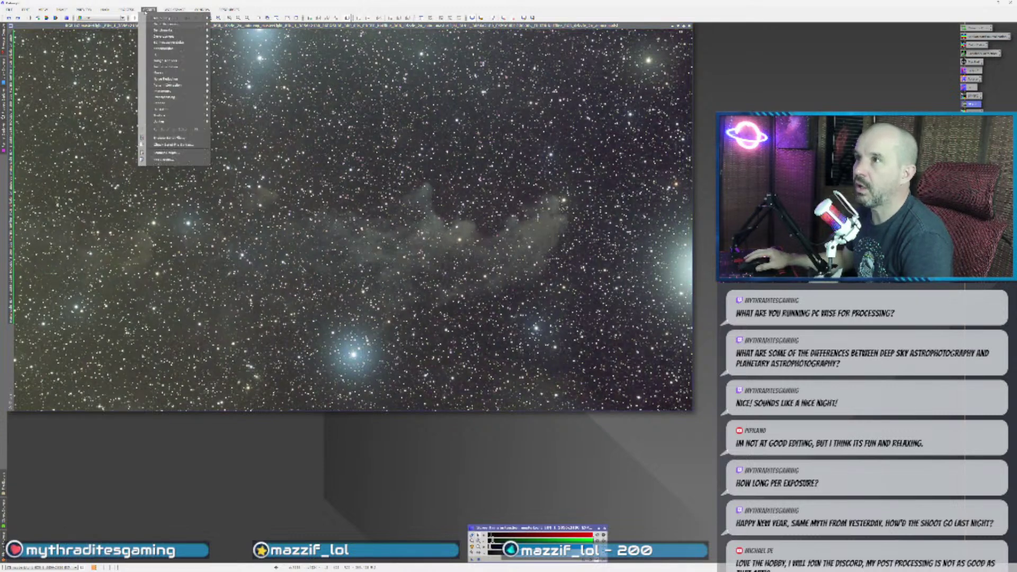
mouse_move(195, 115)
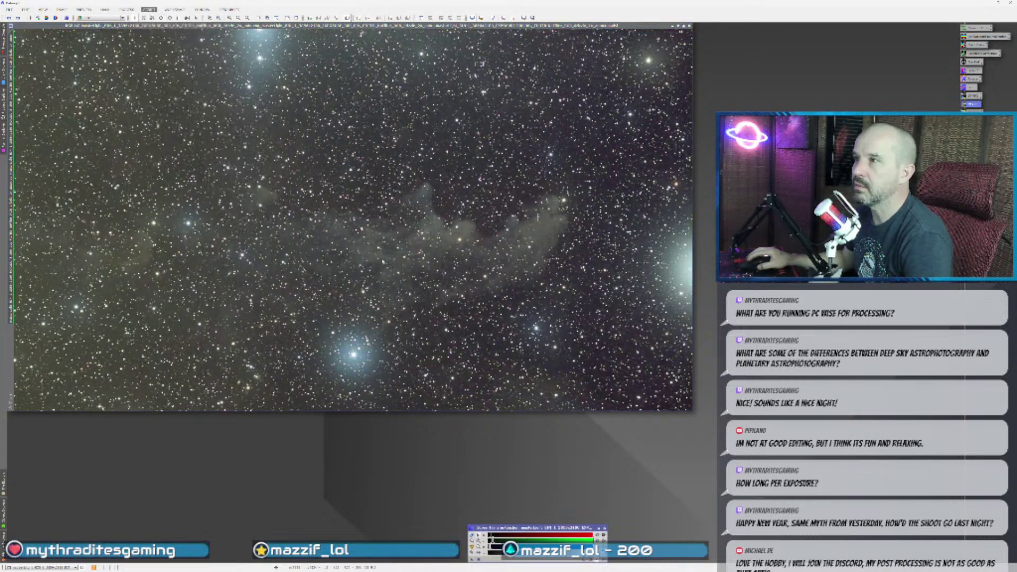
click(243, 187)
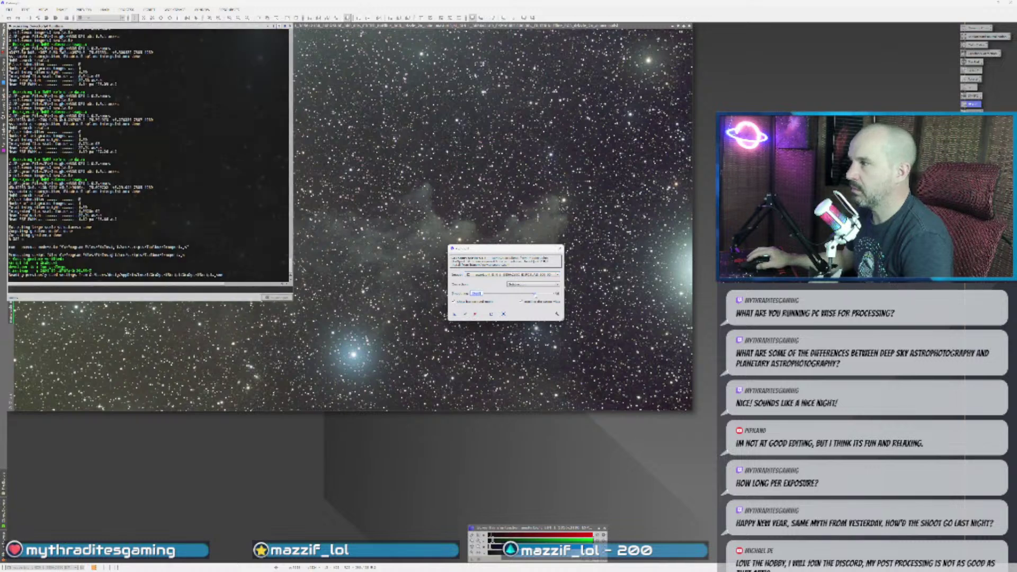
drag(534, 294, 508, 296)
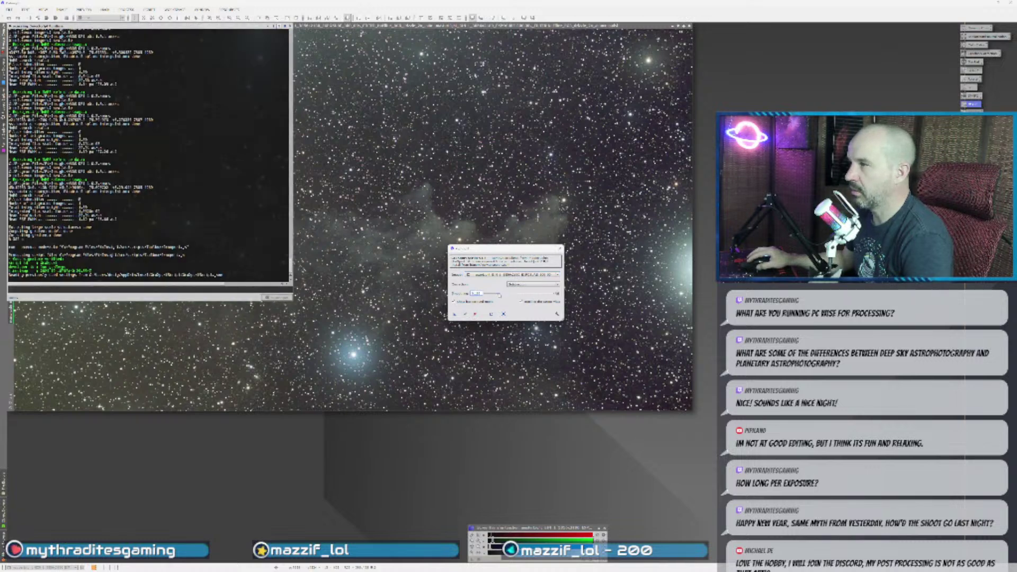
key(Return)
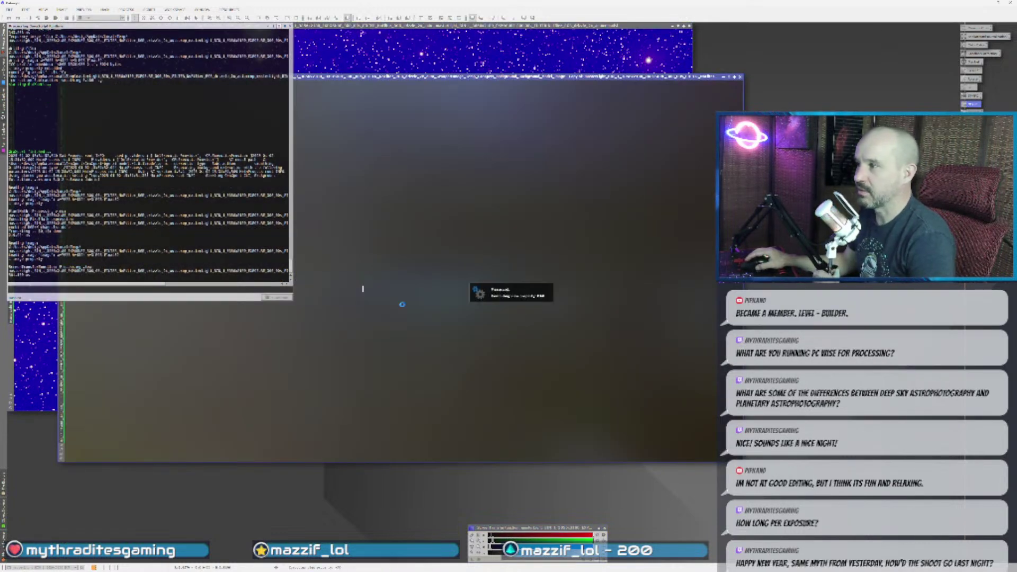
- Compare the GraXpert-corrected master light with the extracted background model
click(370, 70)
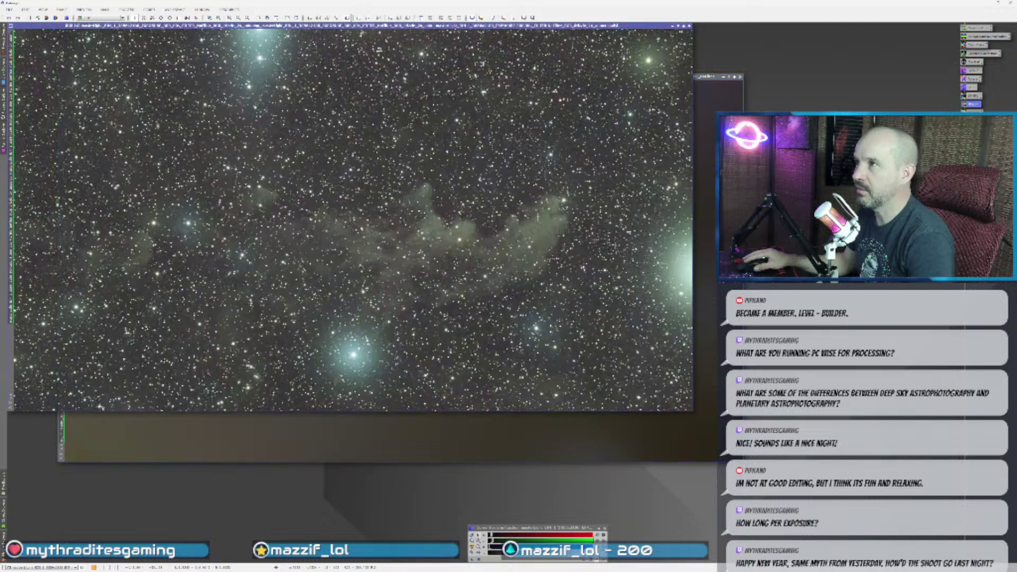
click(639, 448)
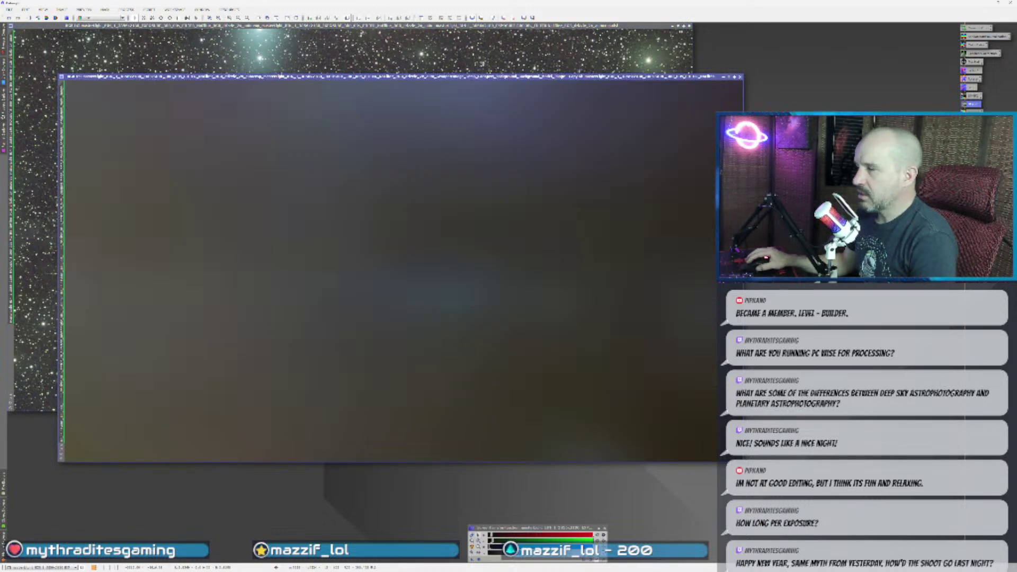
click(387, 57)
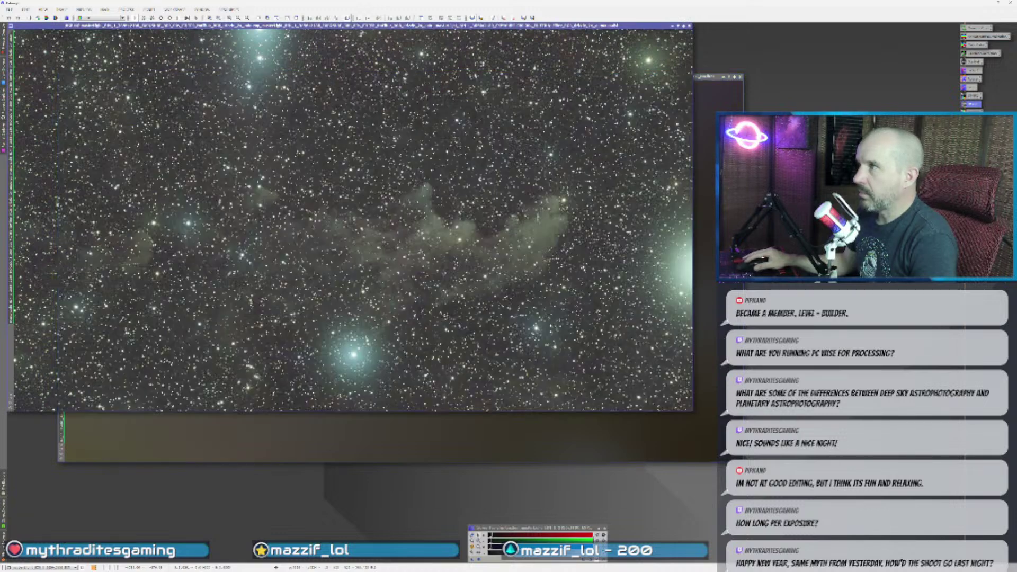
click(513, 438)
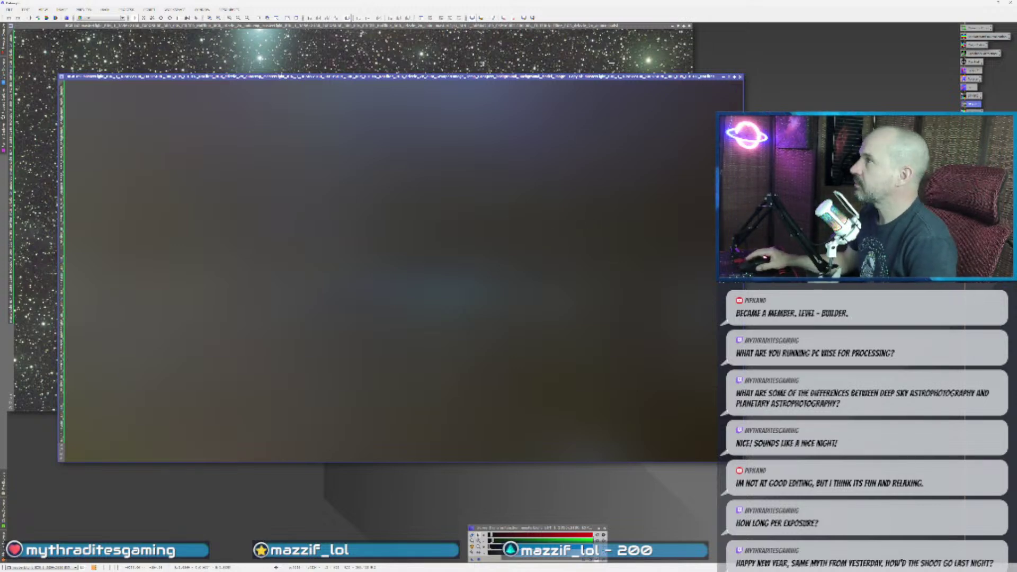
click(350, 26)
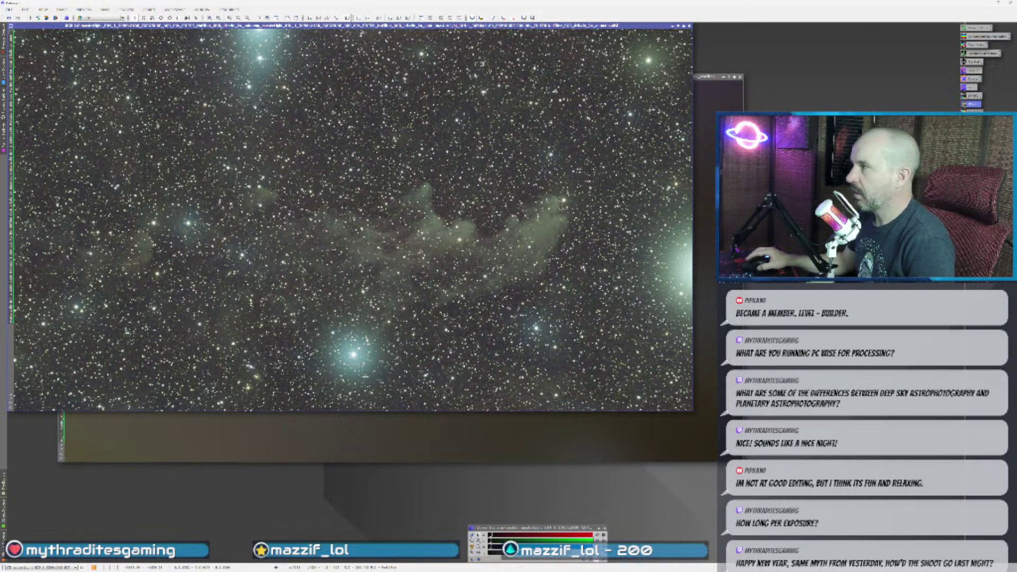
click(439, 430)
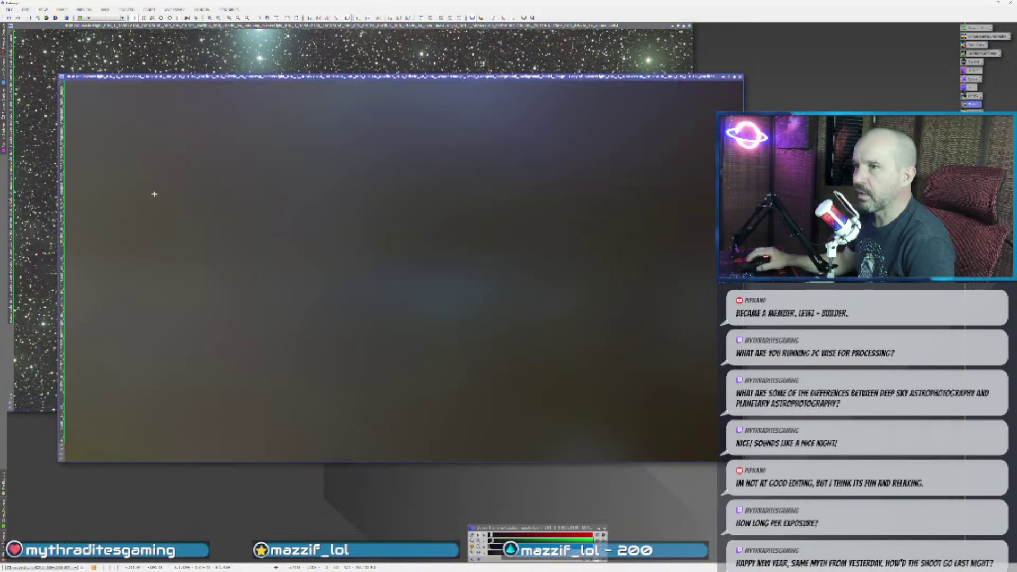
- Revert the master light to its state before GraXpert with a neutral auto-stretch and close the background model
click(40, 58)
click(9, 18)
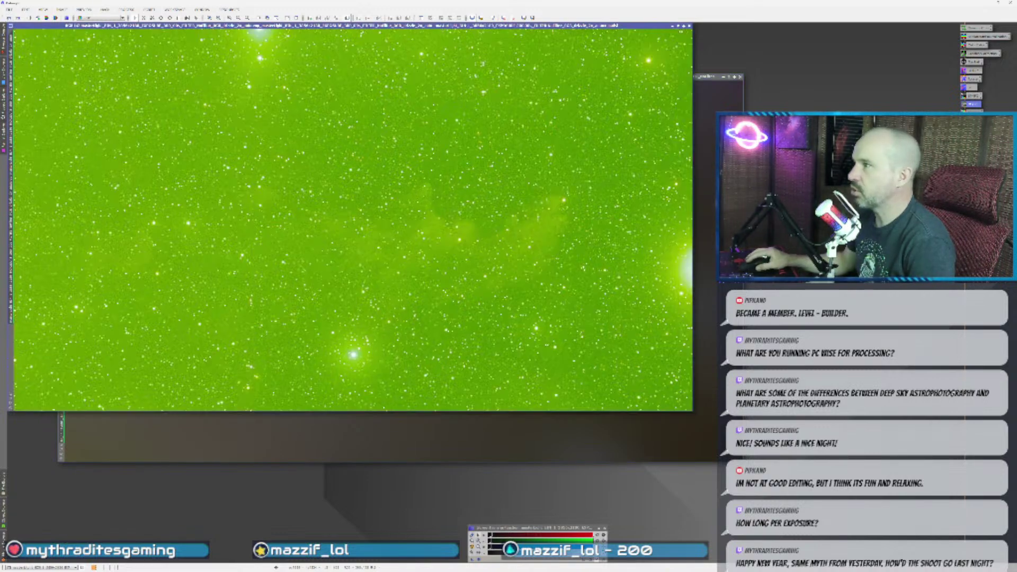
click(472, 546)
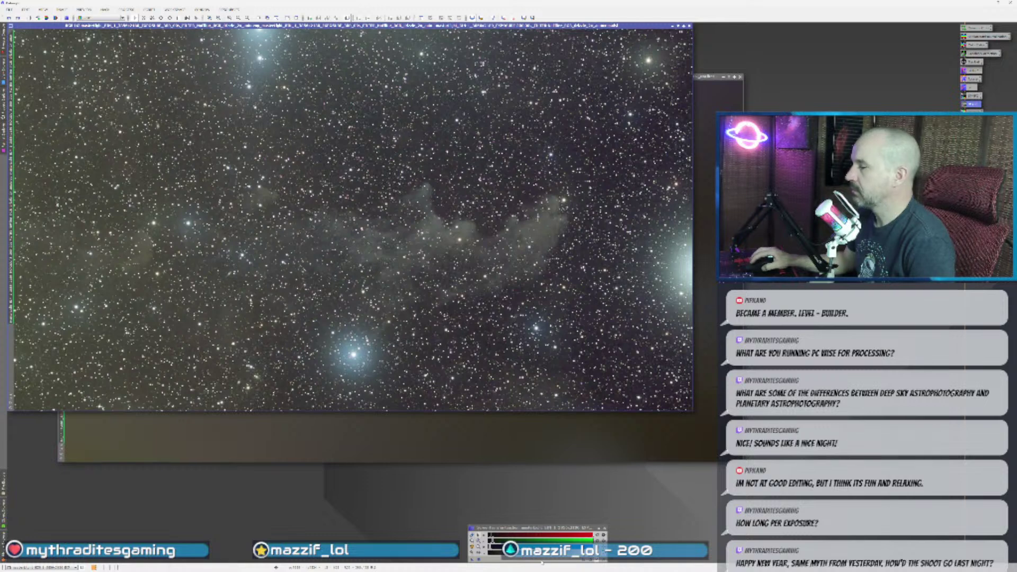
click(473, 546)
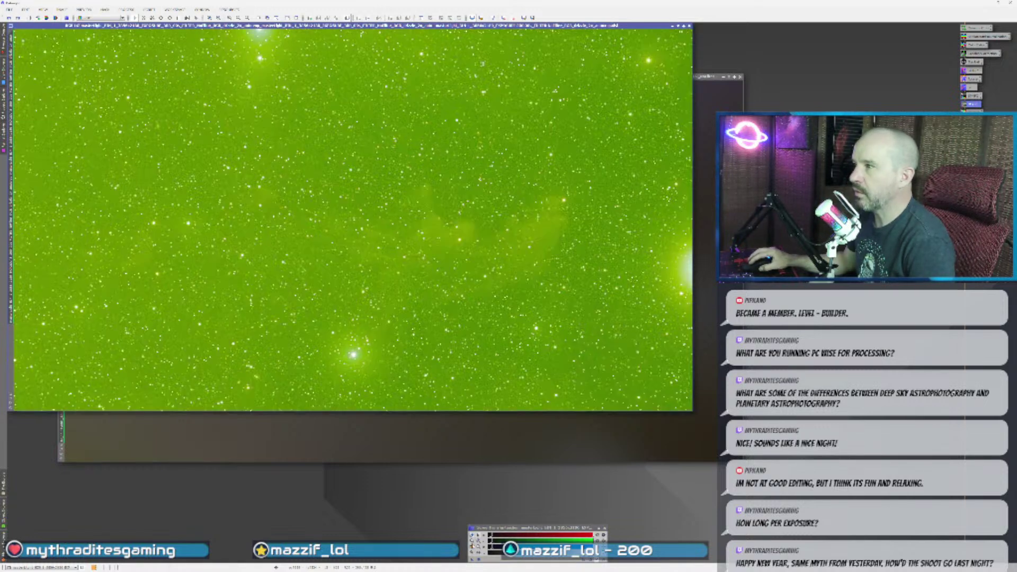
click(473, 546)
click(736, 101)
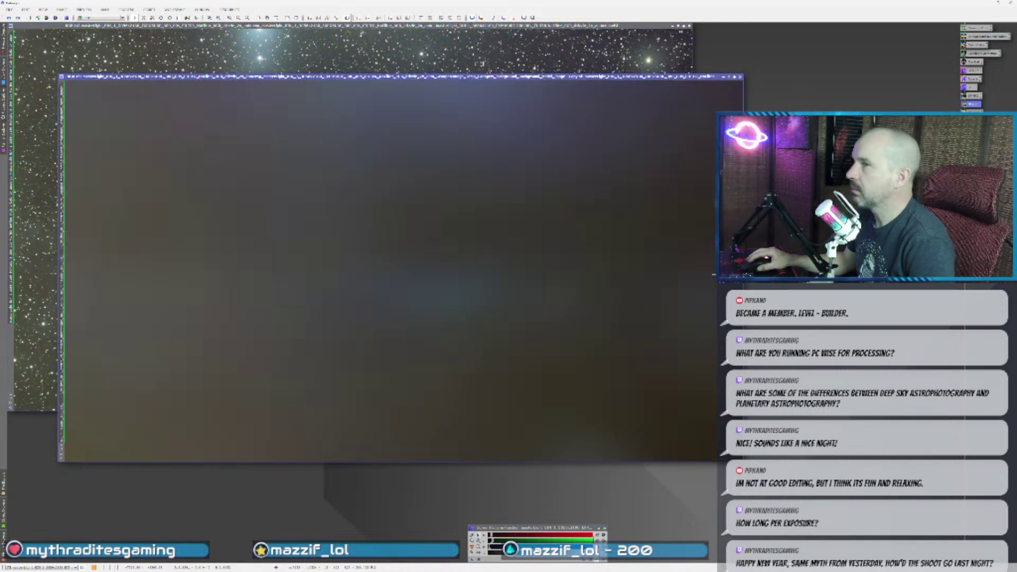
click(740, 77)
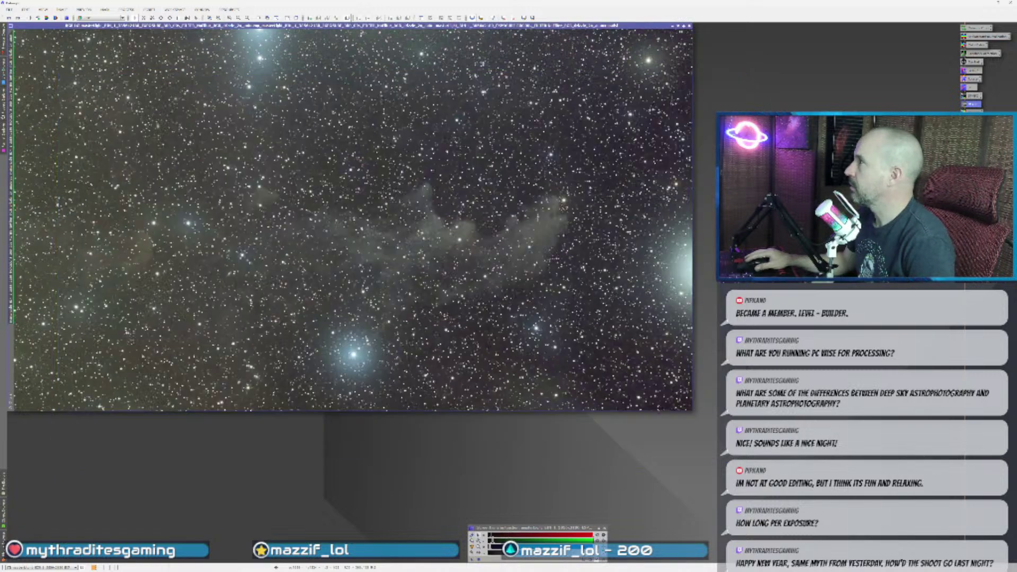
- Apply GradientCorrection from its process icon to the master light with automatic convergence and gradient model generation enabled
double_click(980, 53)
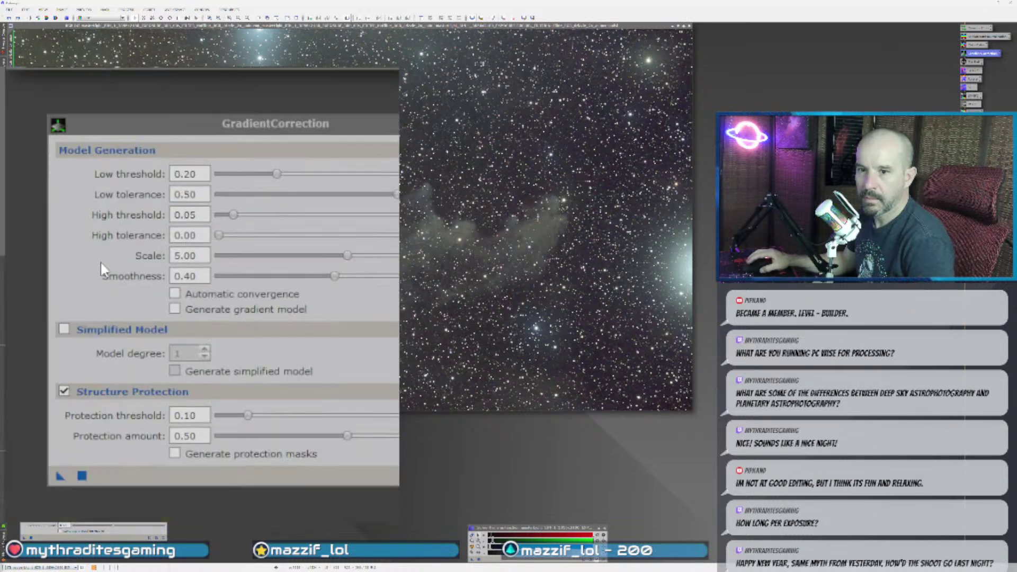
click(245, 127)
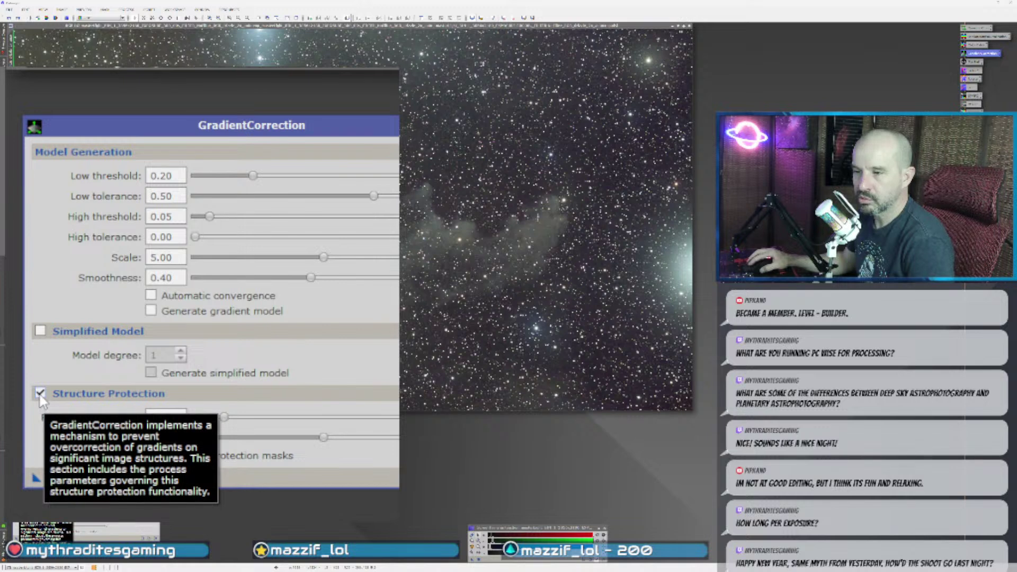
click(151, 296)
click(151, 311)
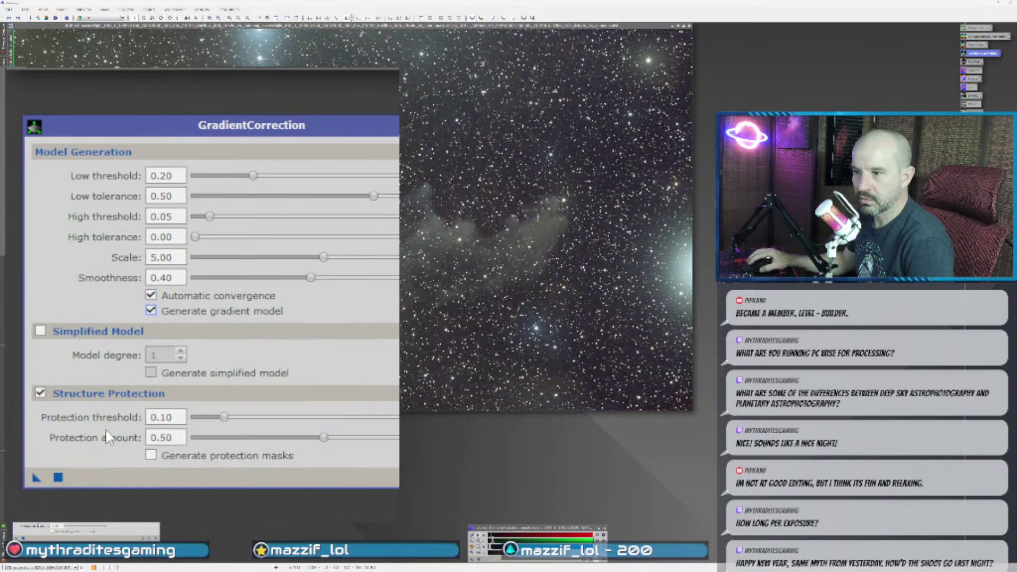
click(37, 478)
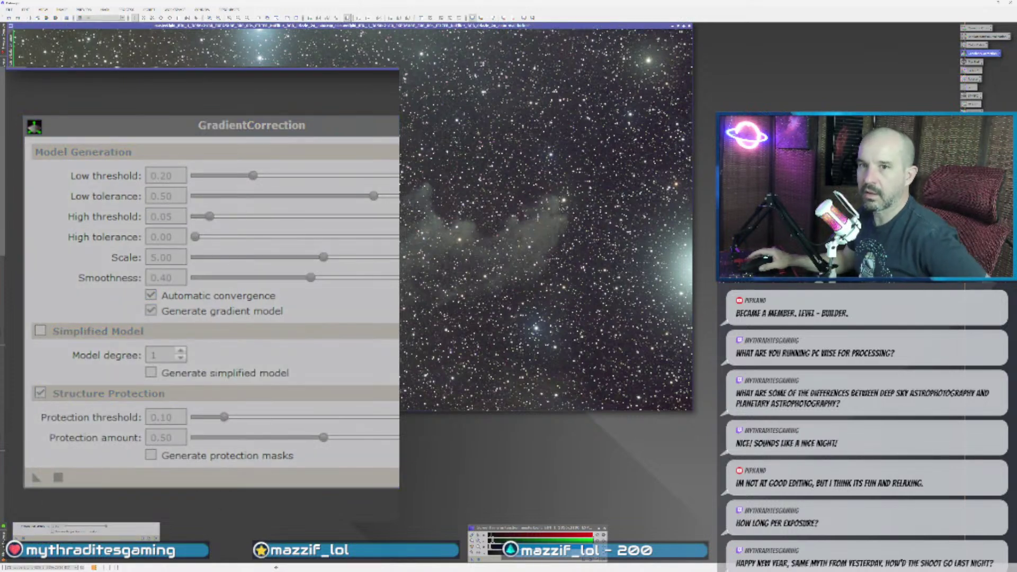
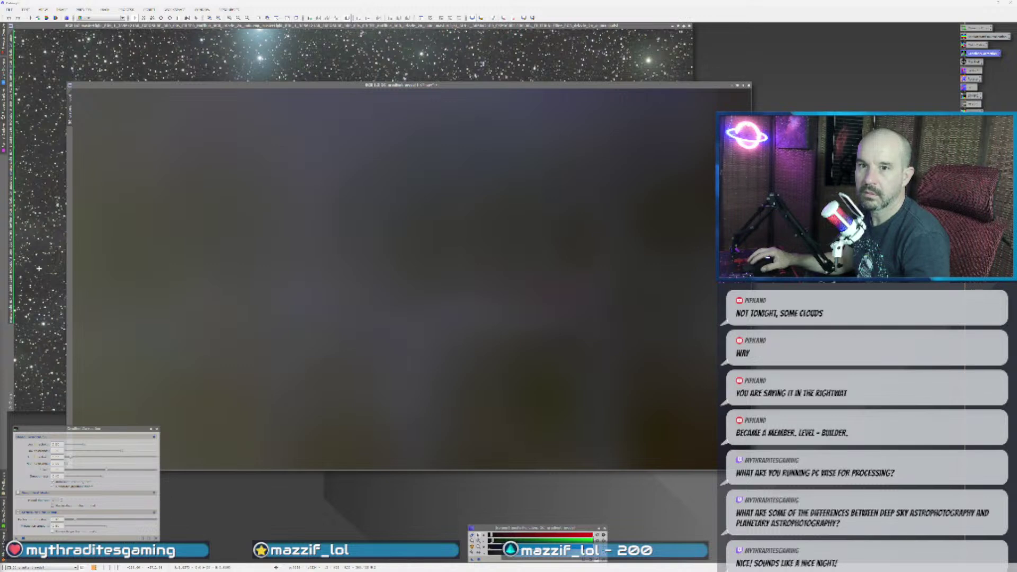
- Compare the corrected master light with its gradient model and its uncorrected state, examining the nebula region closely
click(39, 269)
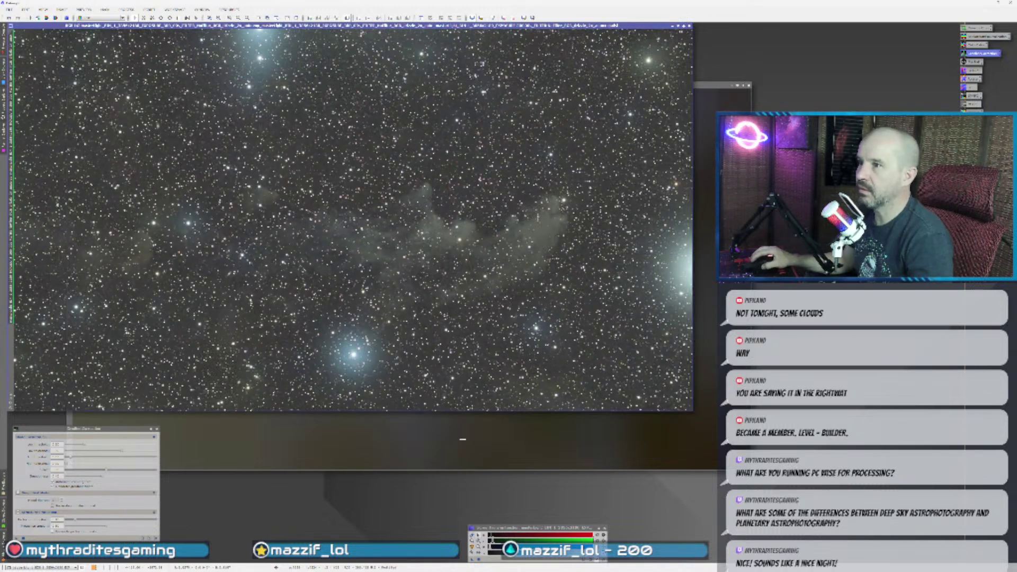
click(455, 439)
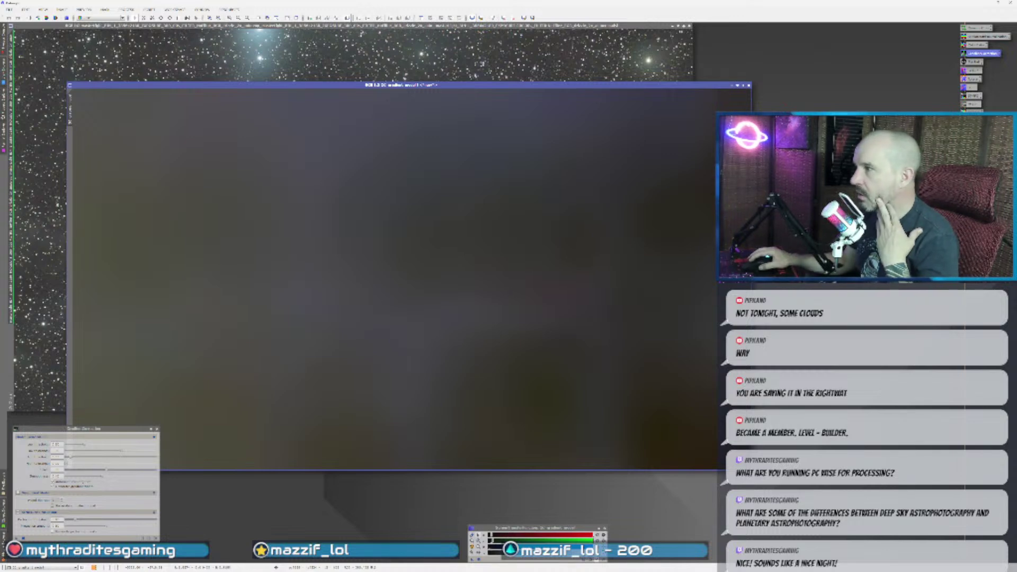
key(ctrl+Tab)
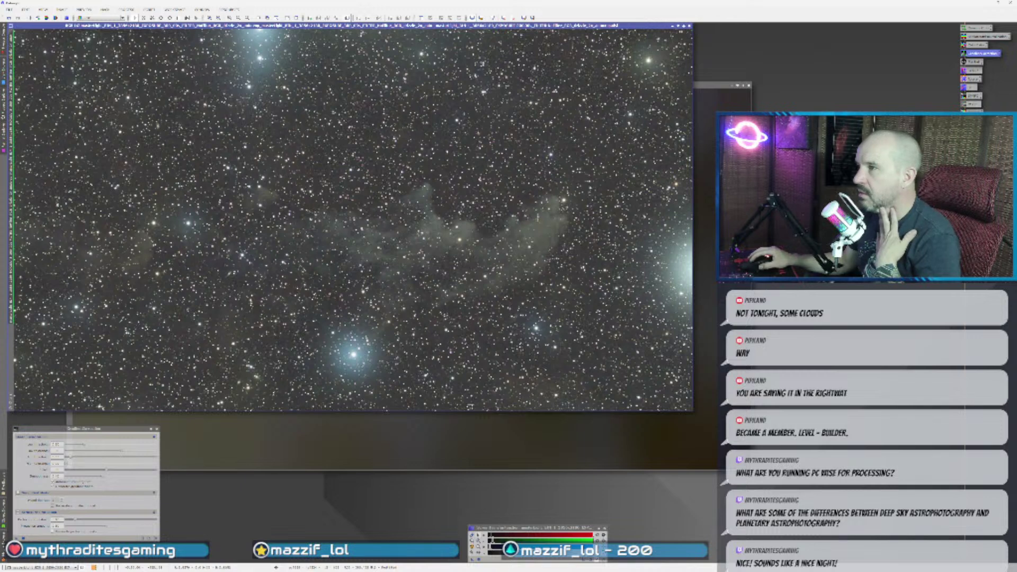
click(9, 17)
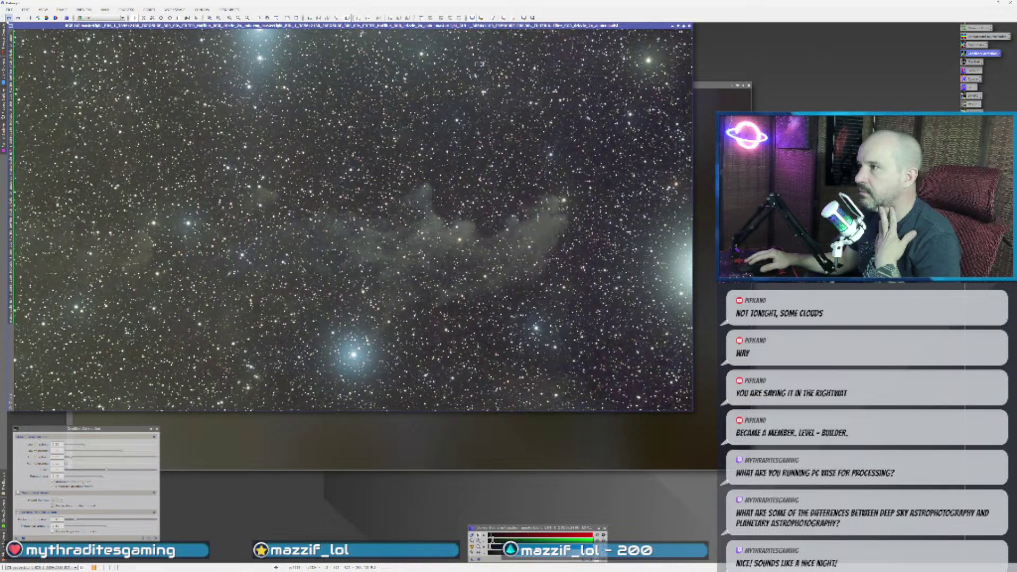
click(17, 17)
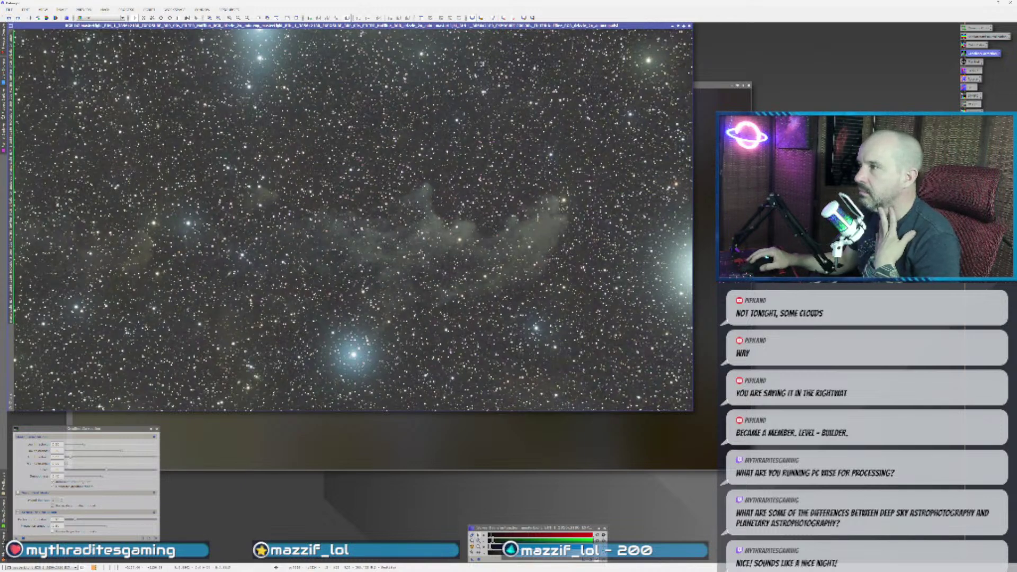
click(479, 438)
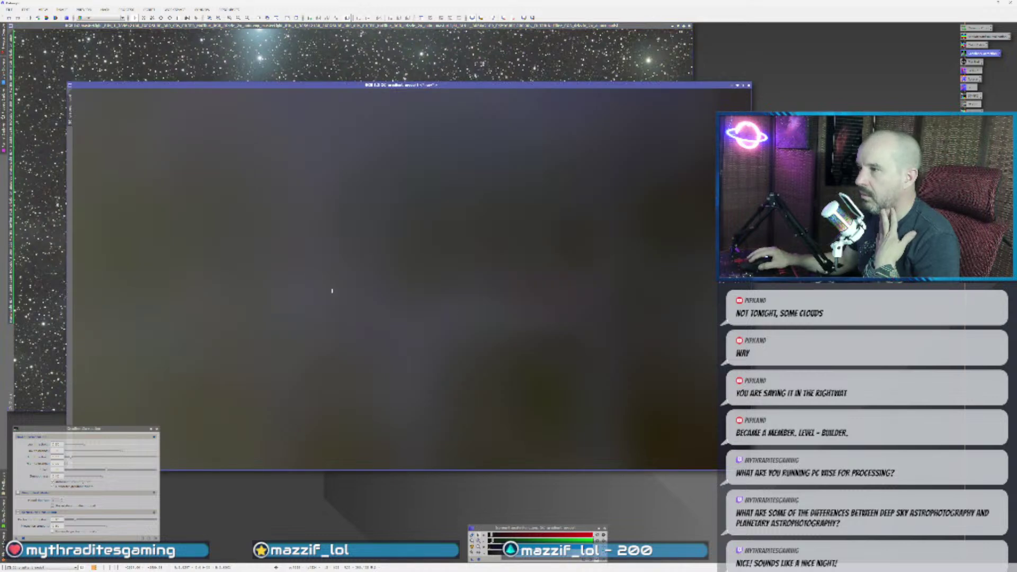
click(66, 193)
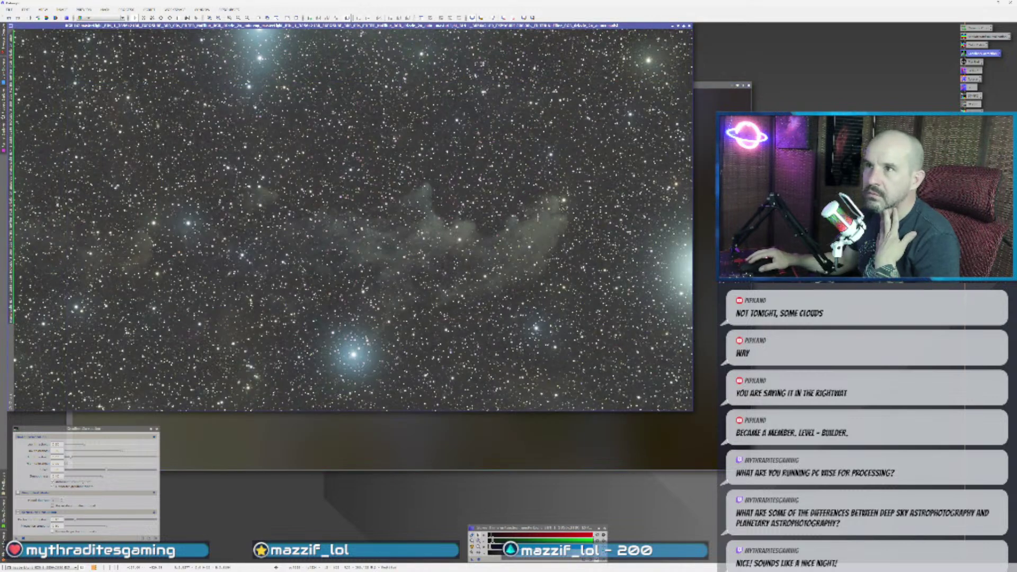
click(9, 17)
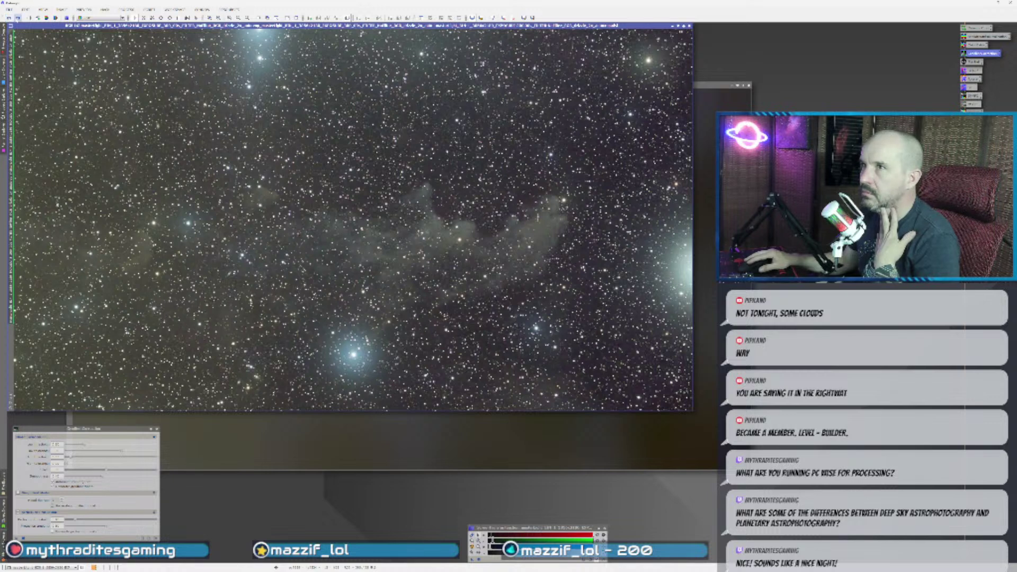
click(17, 18)
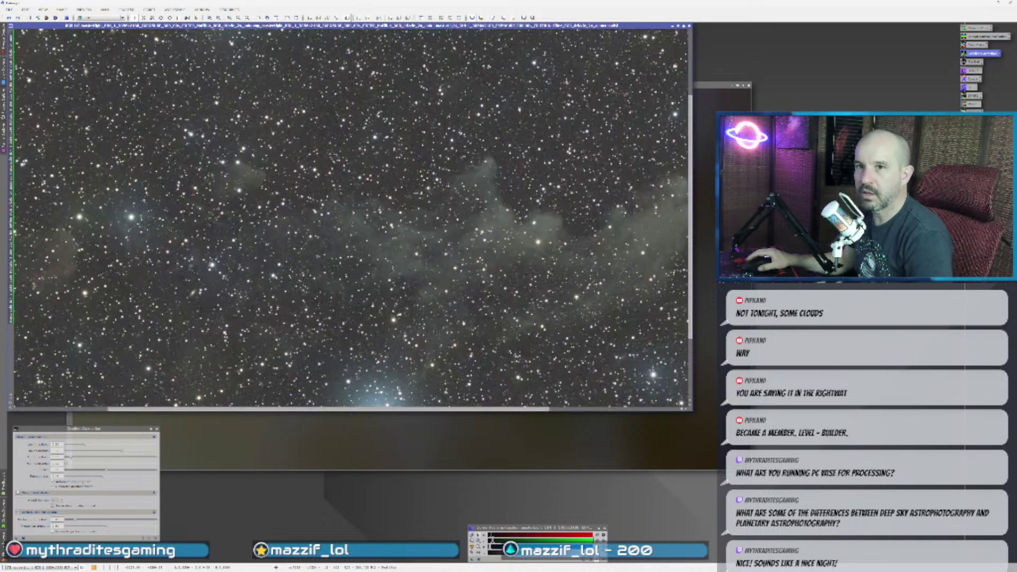
key(ctrl+z)
key(ctrl+y)
scroll(352, 217, up, 2)
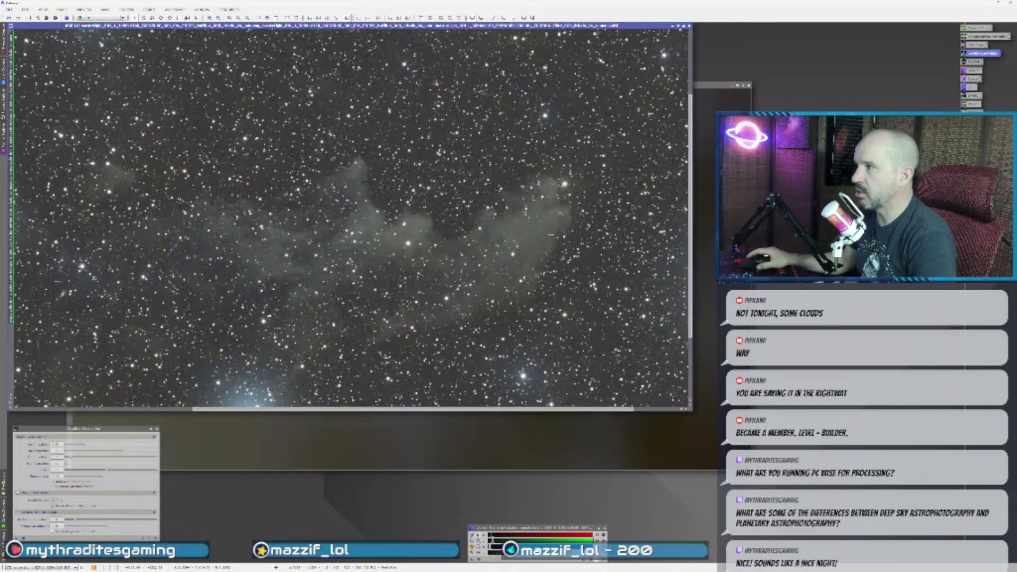
- Examine the faint galaxies and the nebula in the GradientCorrection-corrected master light at several magnifications
scroll(352, 217, down, 1)
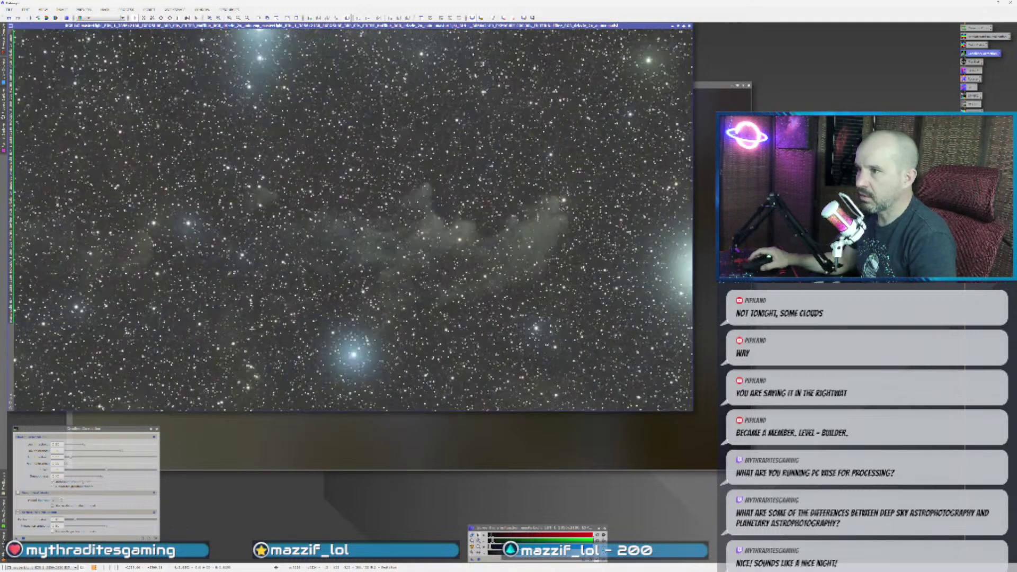
scroll(352, 221, down, 1)
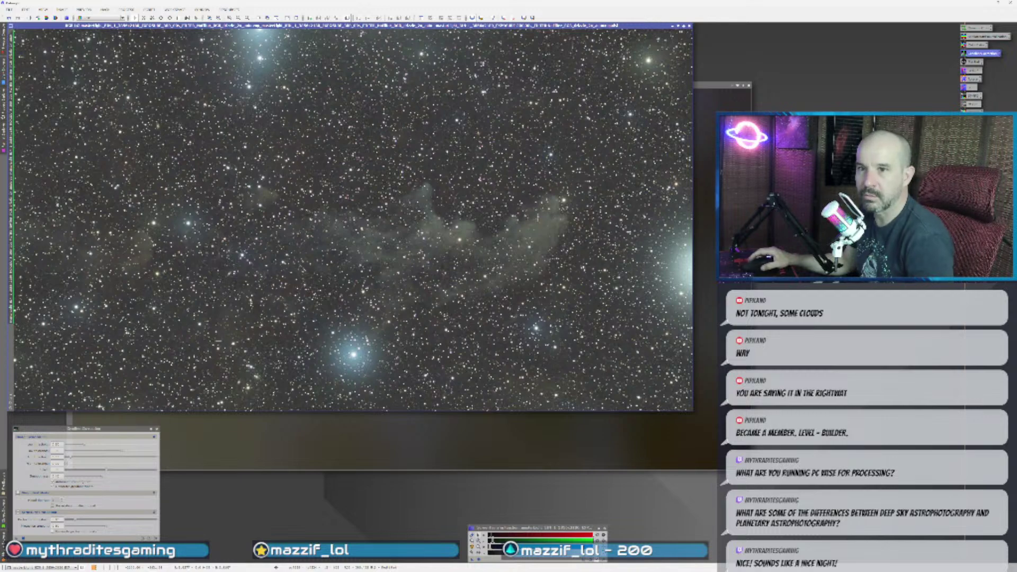
scroll(230, 377, up, 2)
scroll(298, 392, up, 2)
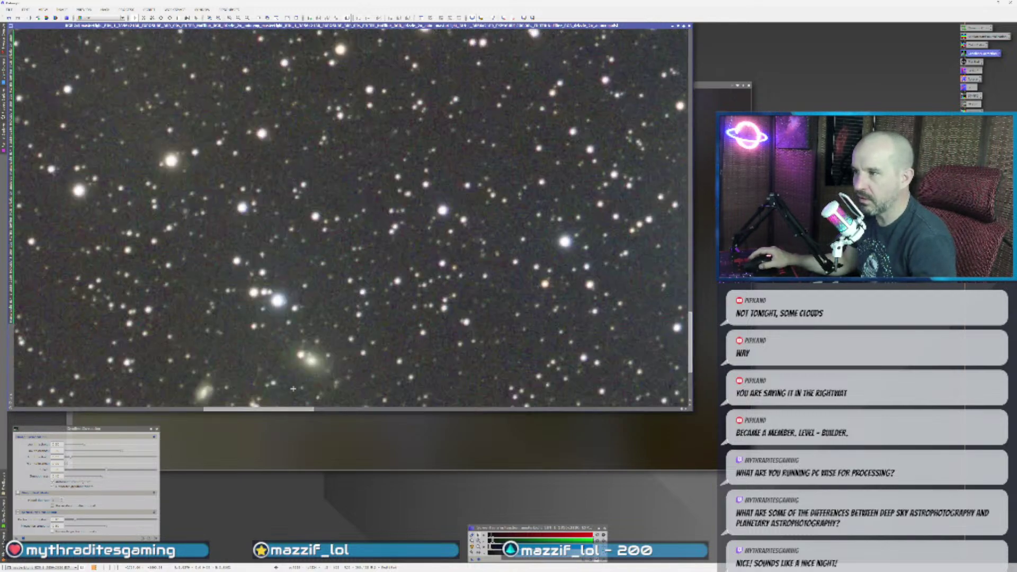
scroll(244, 295, up, 1)
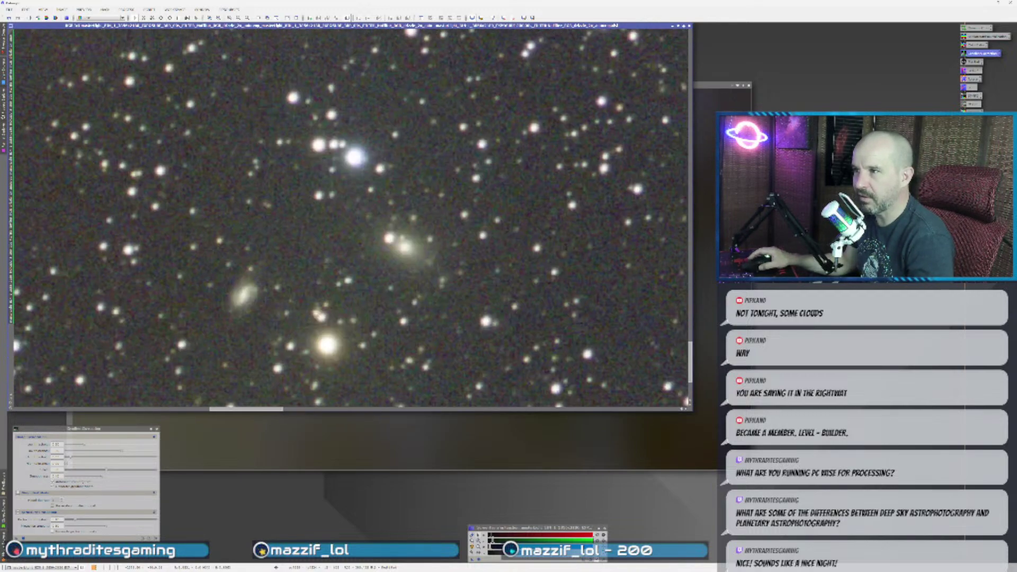
scroll(242, 308, up, 2)
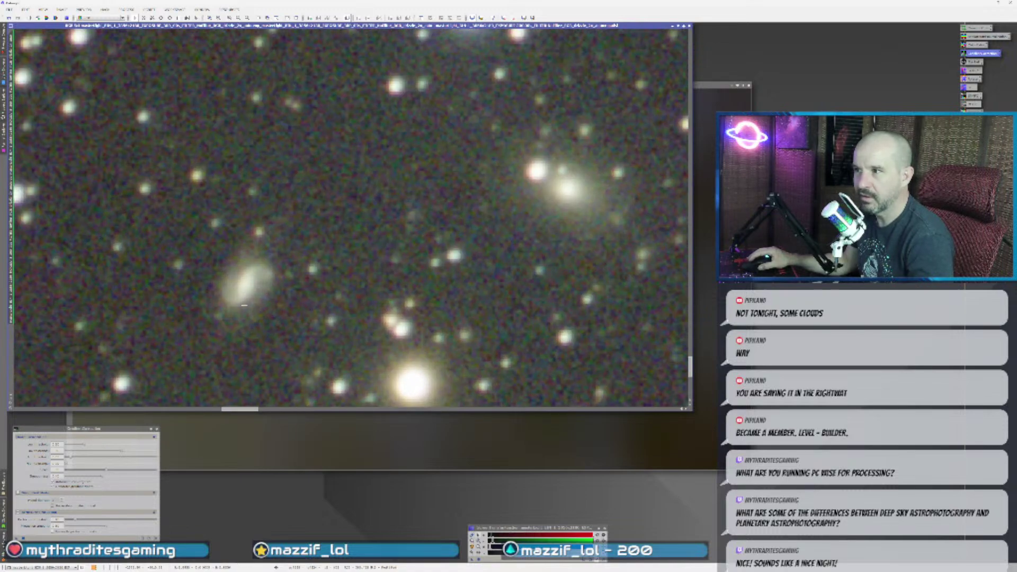
scroll(329, 312, down, 1)
scroll(559, 198, down, 1)
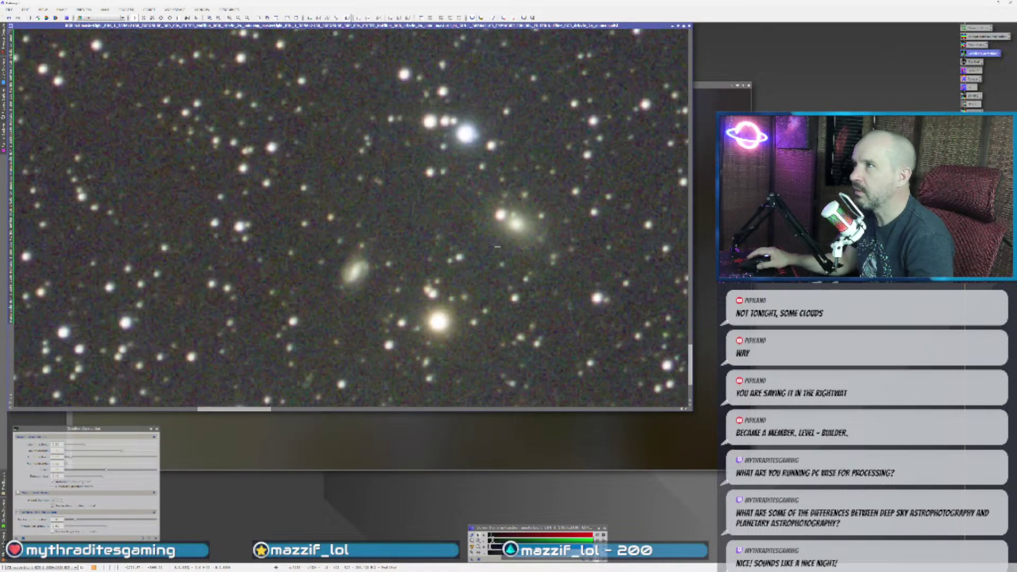
scroll(558, 197, down, 1)
scroll(454, 292, down, 1)
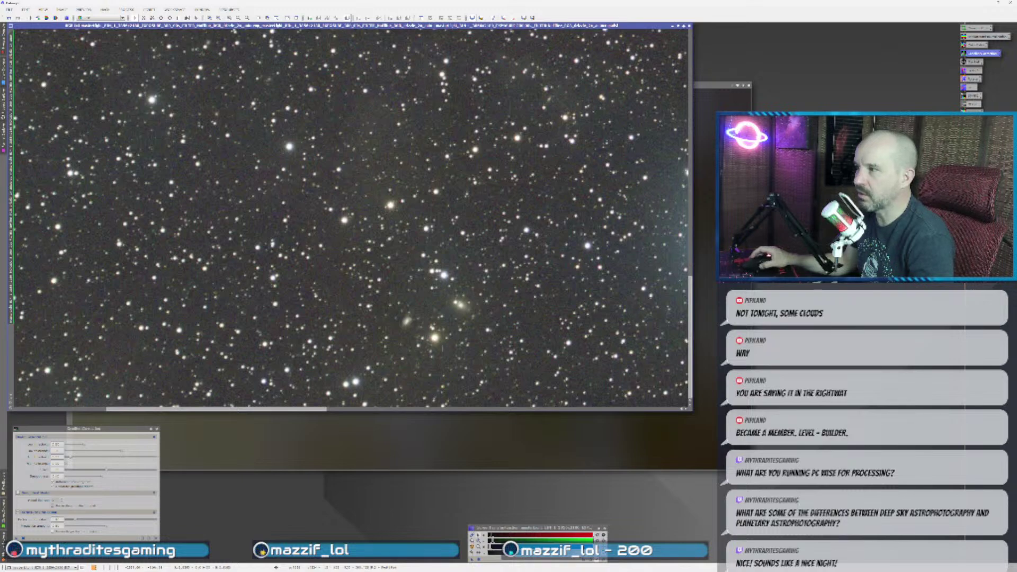
scroll(448, 321, down, 3)
scroll(447, 320, up, 1)
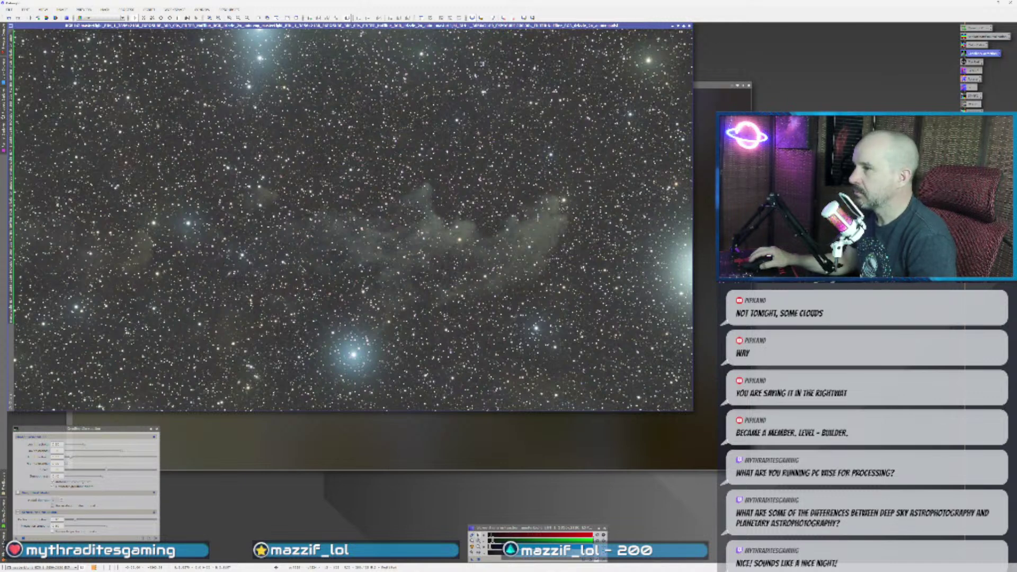
- Close the gradient model and GradientCorrection, and revert the master light to its uncorrected state
click(709, 171)
click(749, 85)
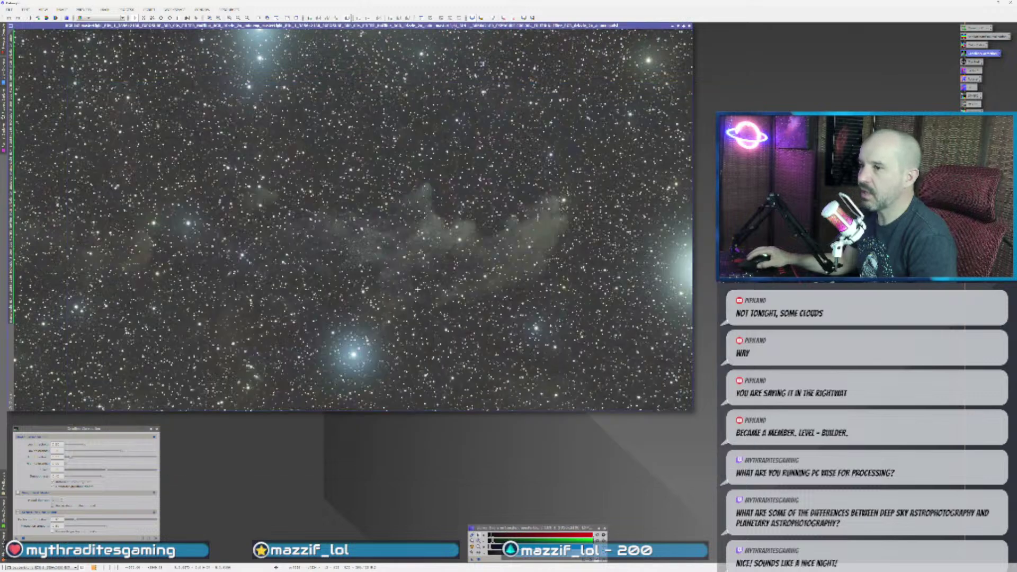
click(157, 429)
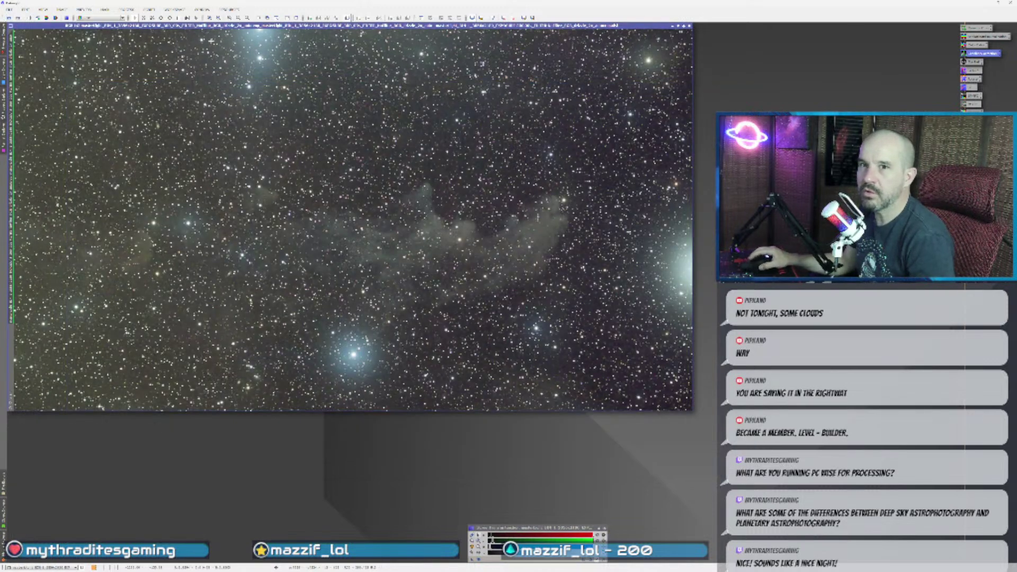
- Run the AutoDBE script on the uncorrected master light
click(149, 9)
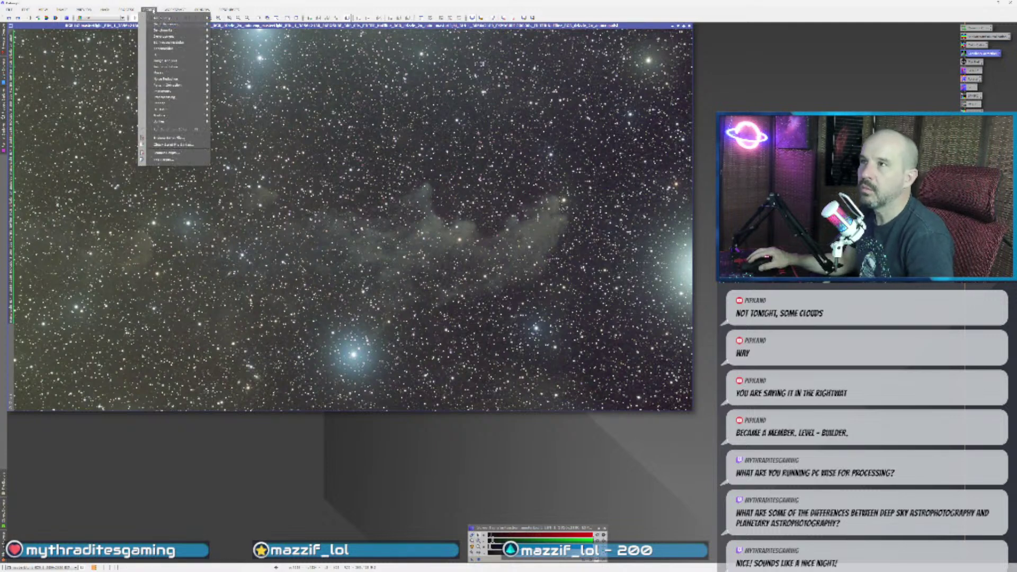
mouse_move(172, 110)
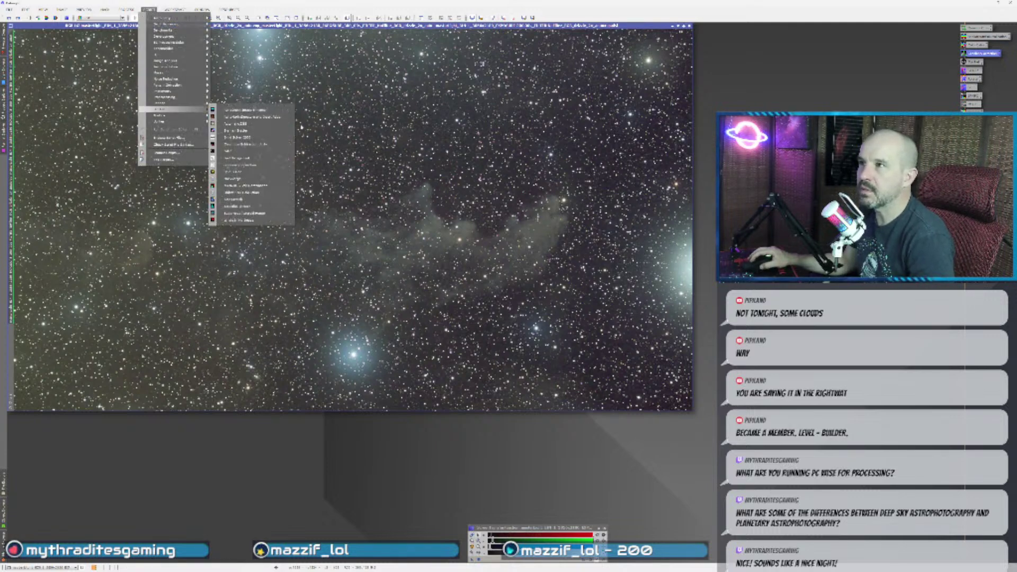
click(254, 130)
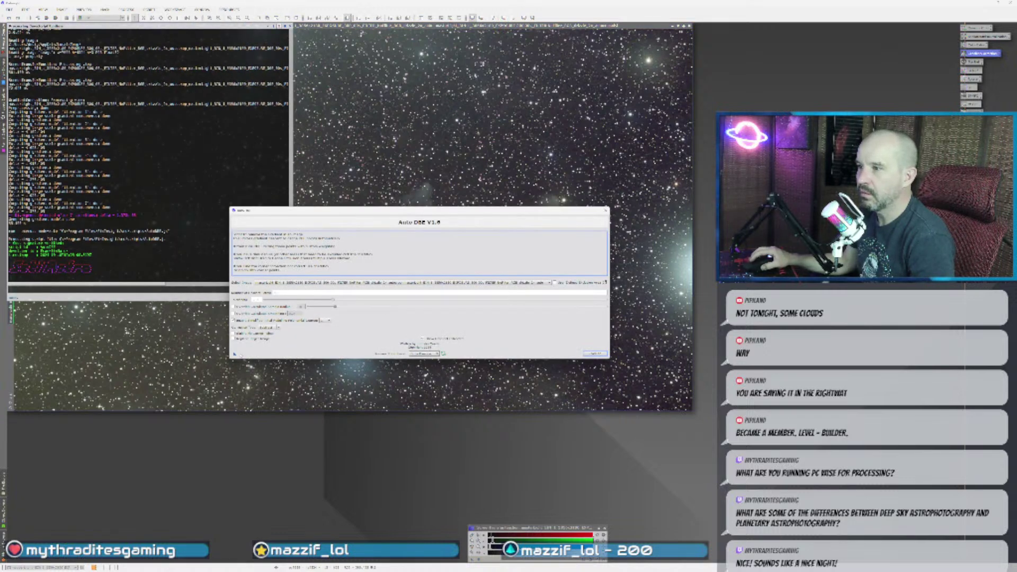
click(595, 354)
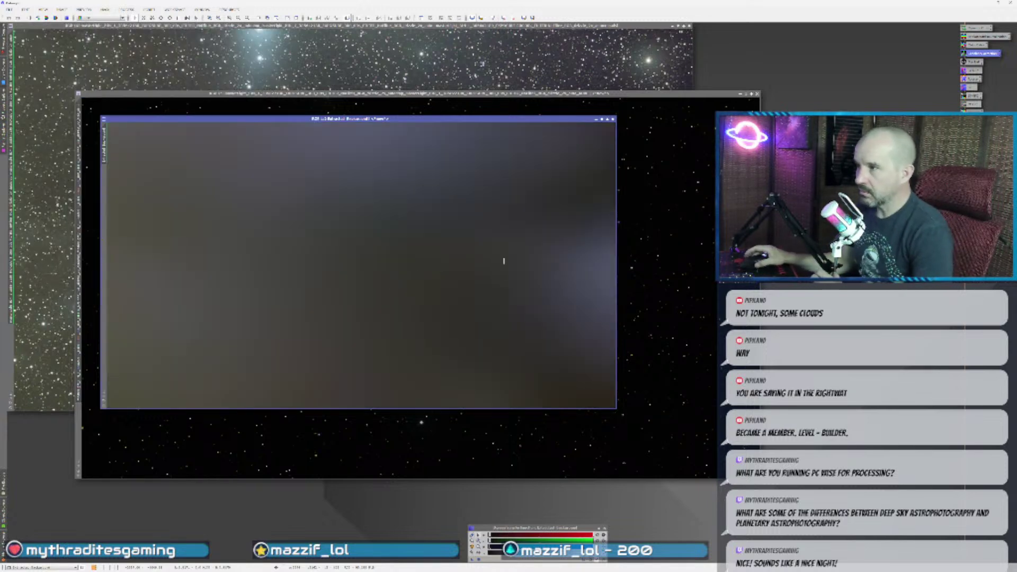
- Auto-stretch the AutoDBE-corrected image and arrange it and the extracted background model so both can be compared with the original
mouse_move(362, 121)
mouse_down()
mouse_move(520, 157)
mouse_move(351, 121)
mouse_up()
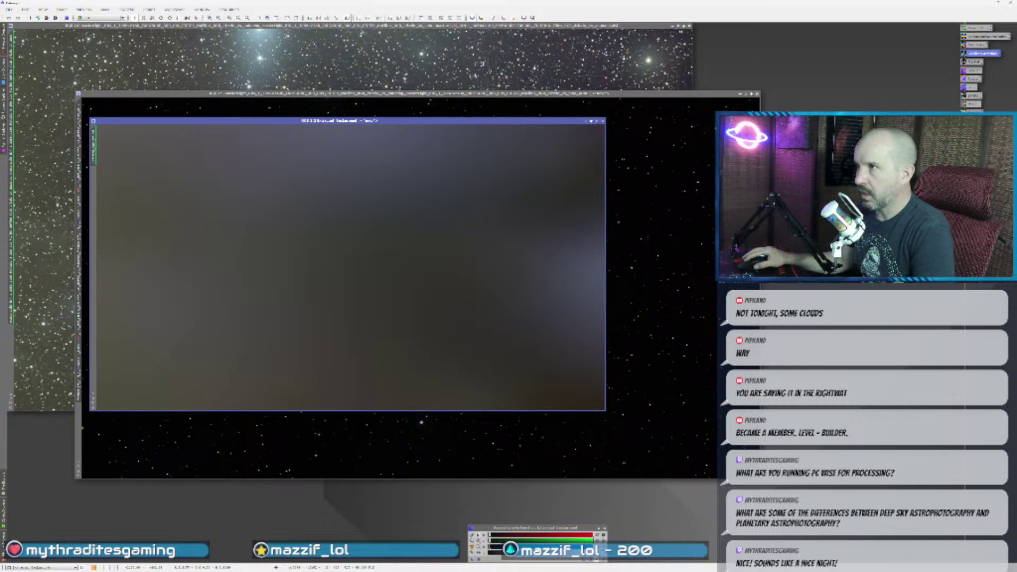
drag(350, 121, 305, 216)
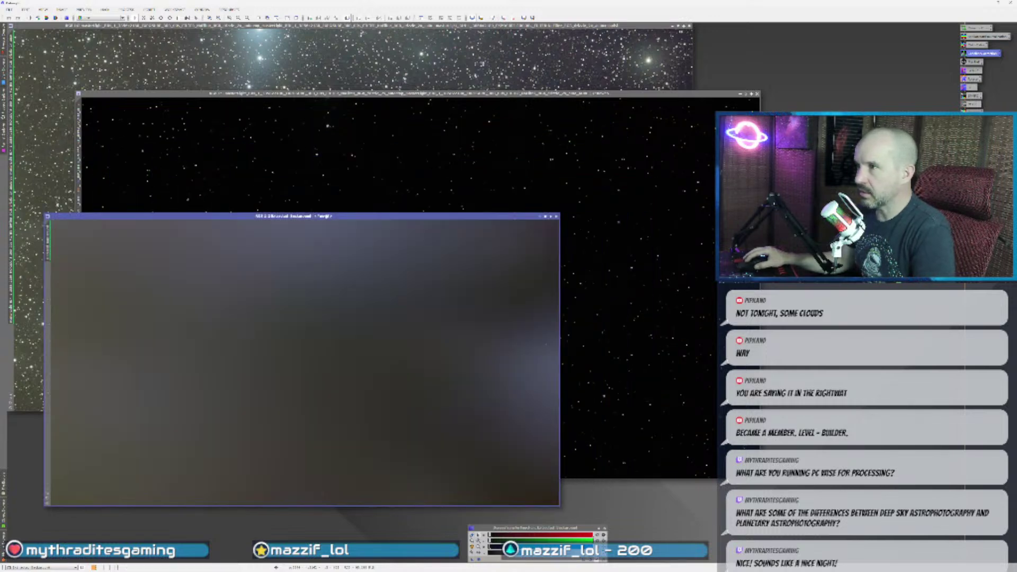
click(343, 212)
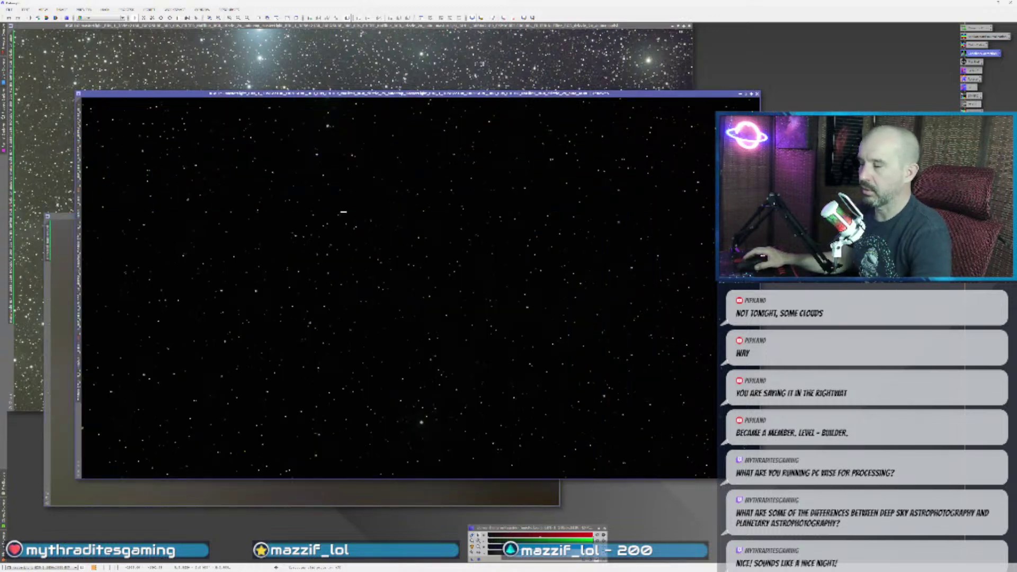
key(ctrl+a)
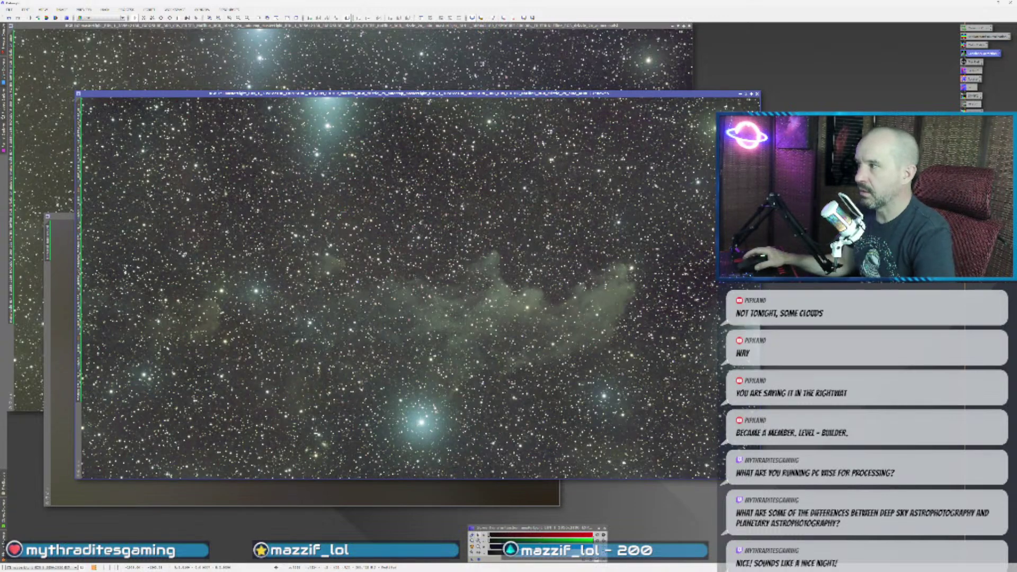
drag(466, 96, 473, 47)
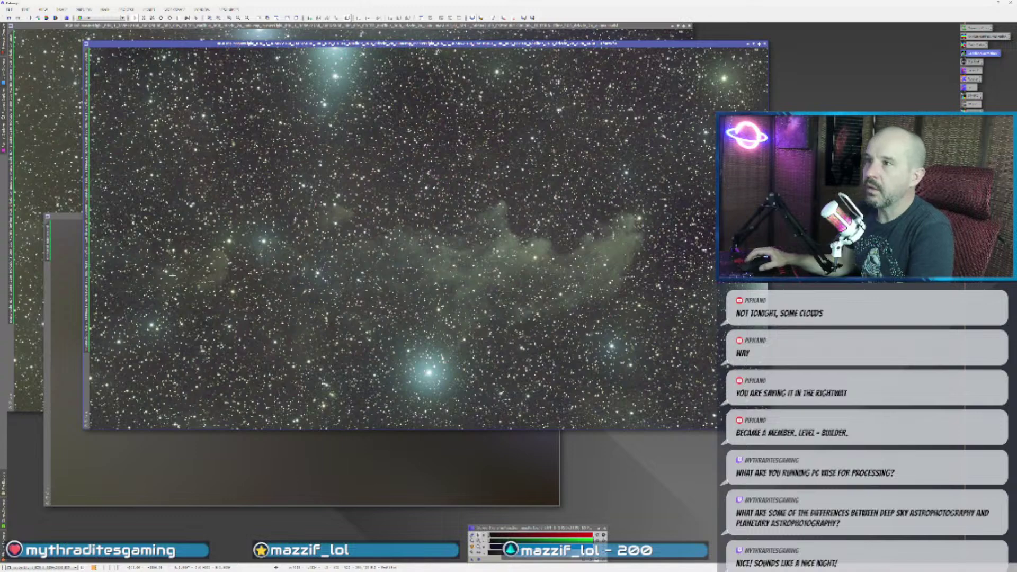
- Compare the AutoDBE-corrected image with the uncorrected master light, examining the nebula and the faint dust around it closely
click(474, 26)
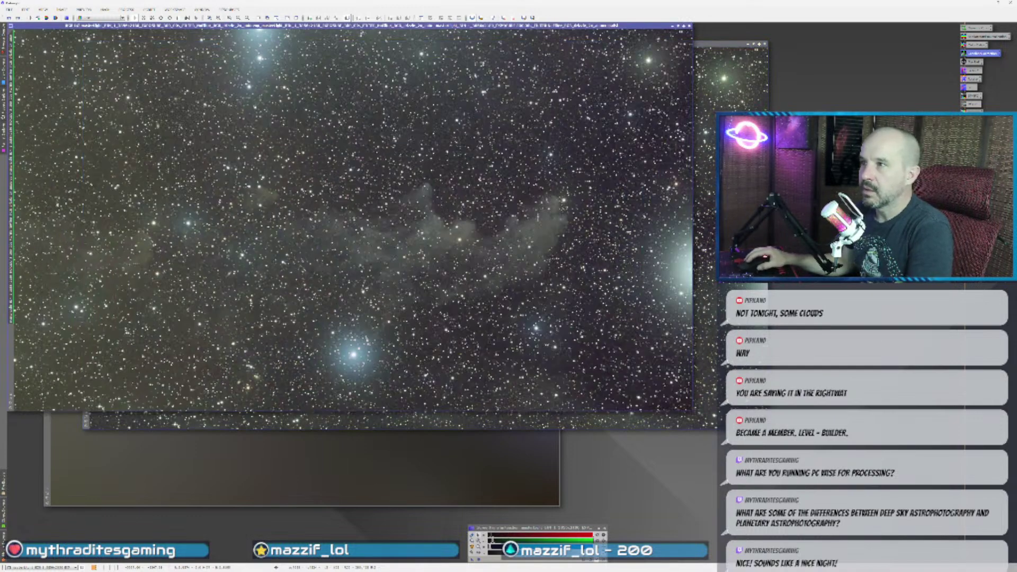
click(703, 231)
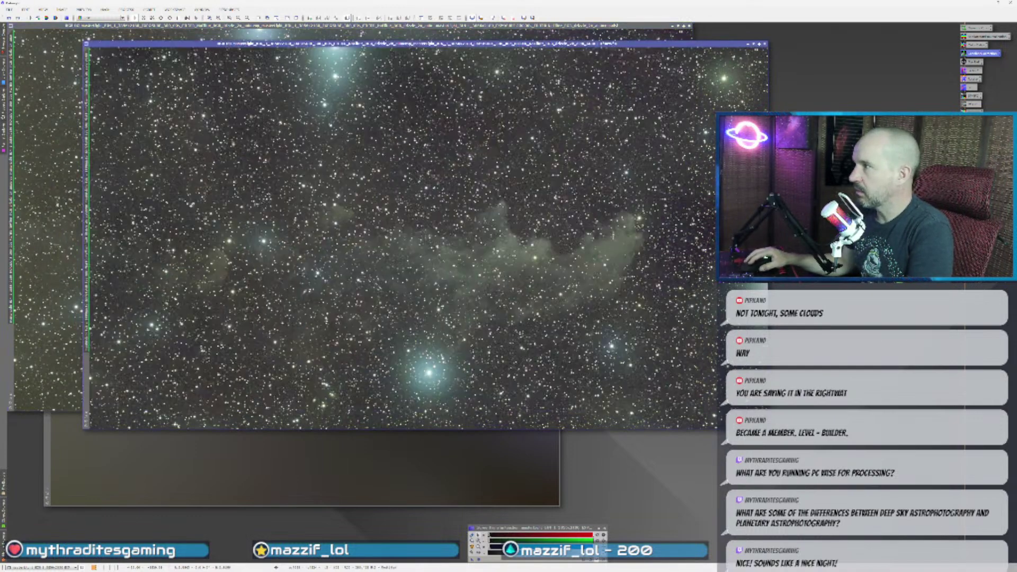
key(ctrl+Tab)
key(ctrl+Tab)
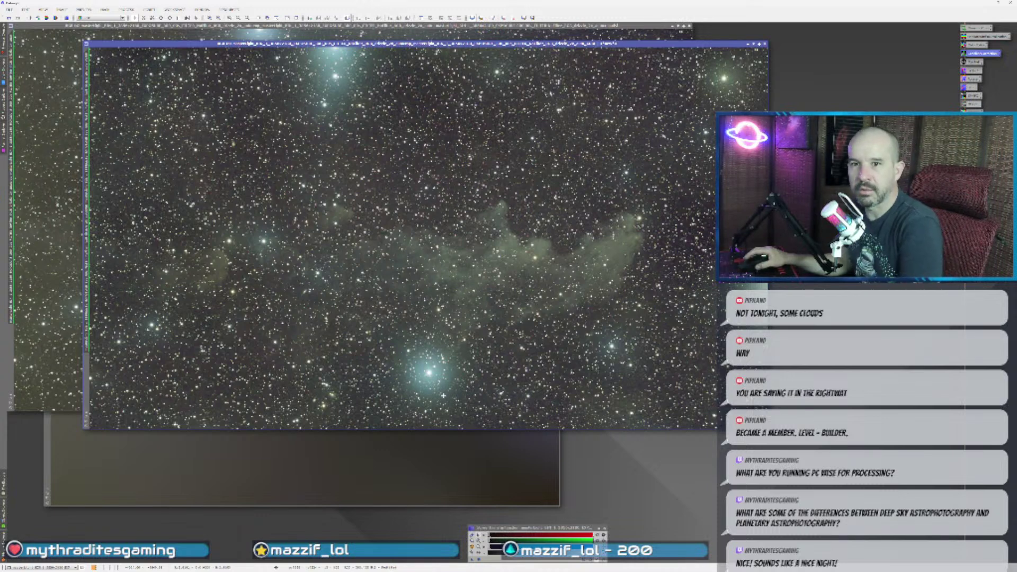
scroll(114, 262, up, 2)
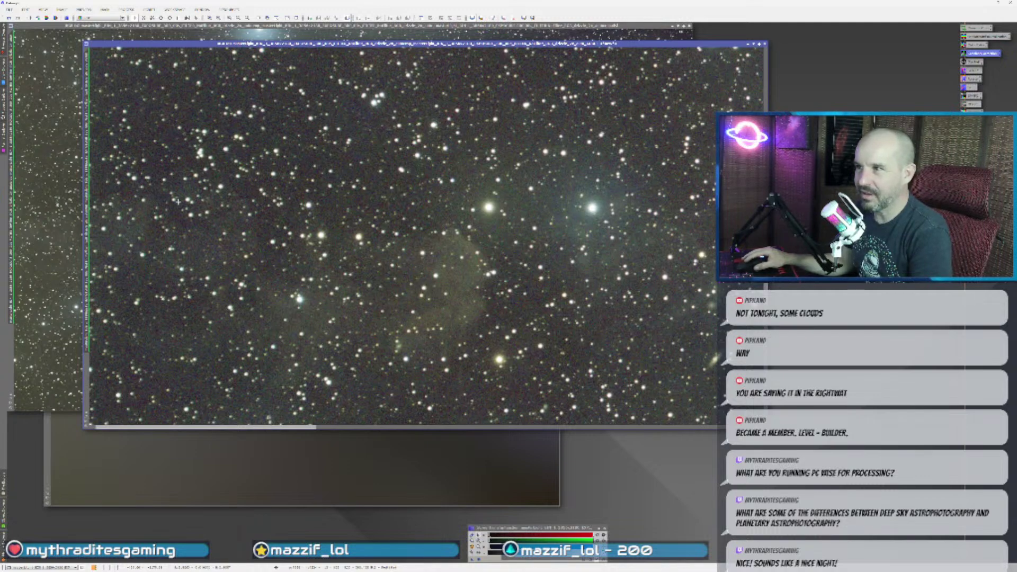
scroll(392, 358, down, 2)
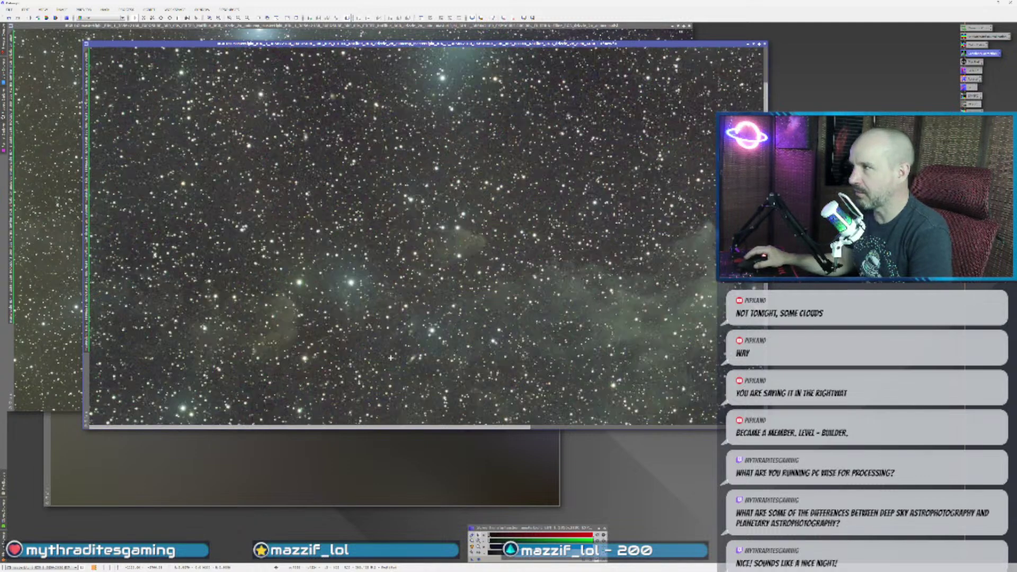
scroll(306, 258, down, 1)
scroll(413, 305, up, 1)
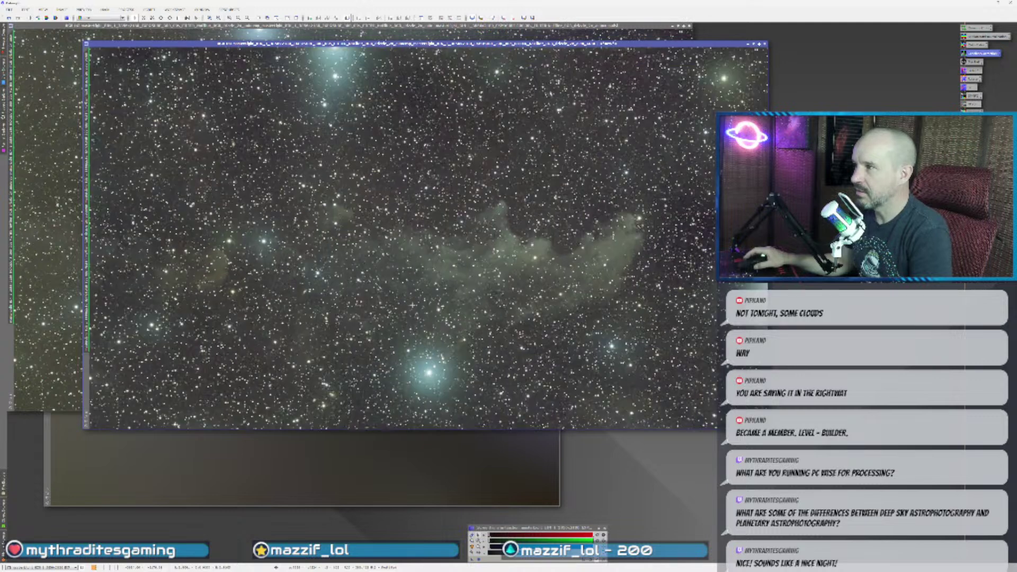
- Close the original master light and the extracted background model, keeping only the AutoDBE-corrected image in the workspace
key(ctrl+w)
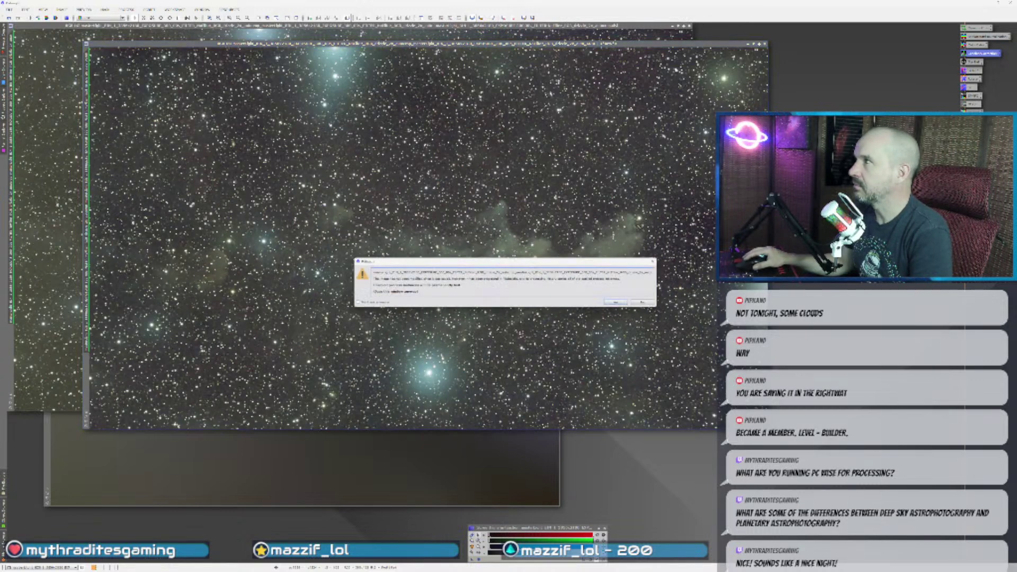
key(Return)
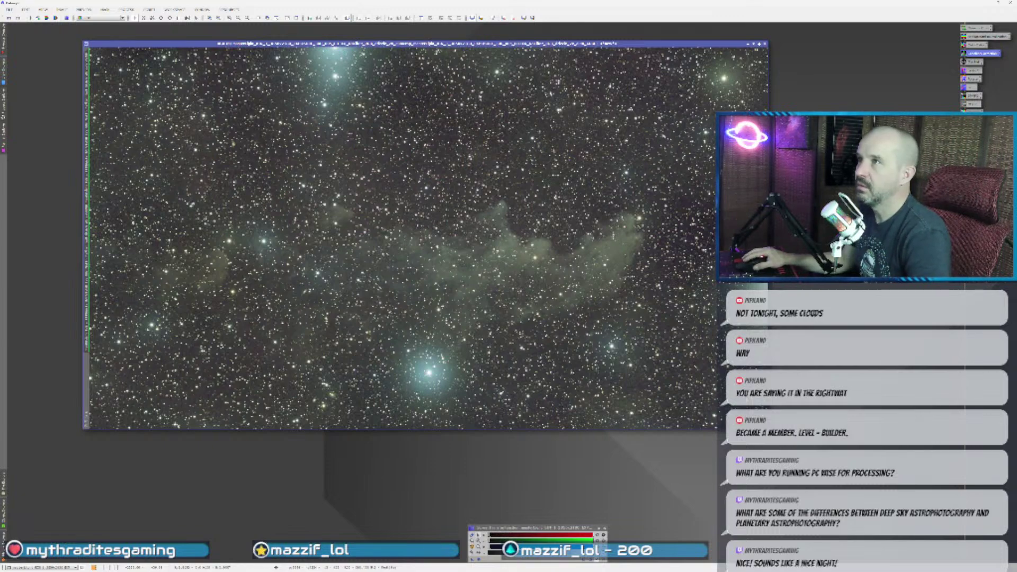
drag(291, 45, 220, 41)
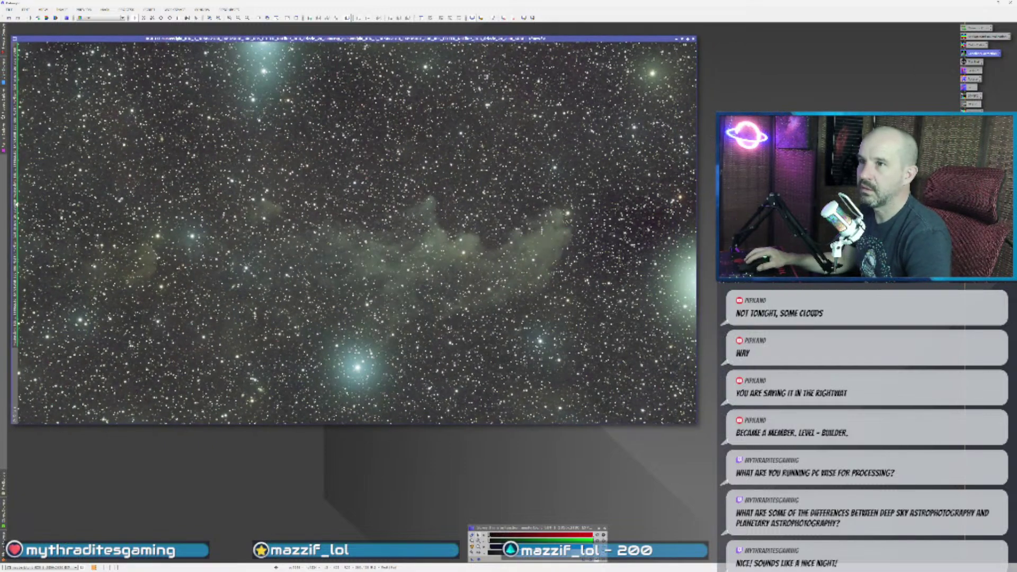
- Rename the AutoDBE-corrected image's identifier to IC2118 and examine its nebula closely
double_click(15, 132)
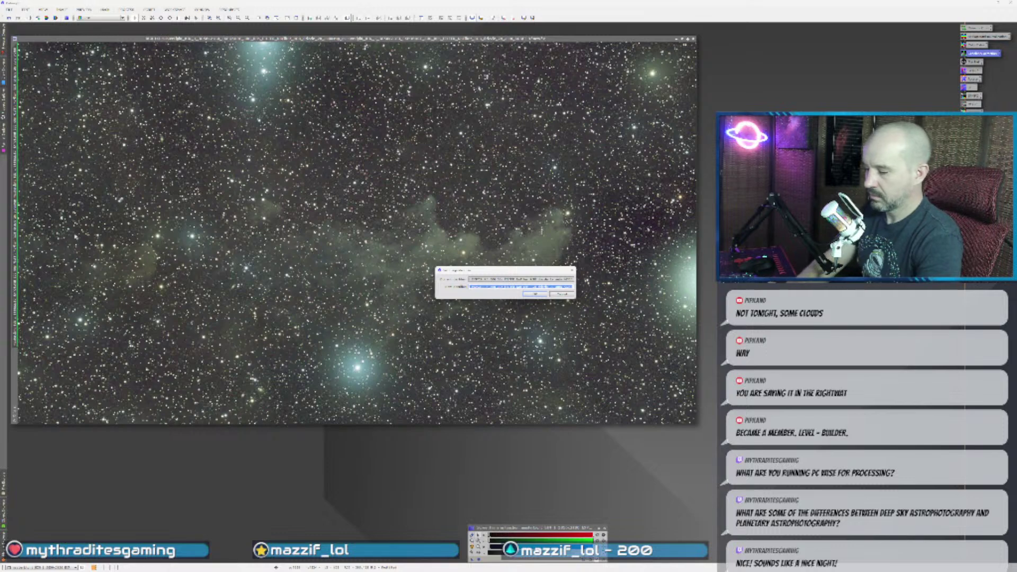
text(W)
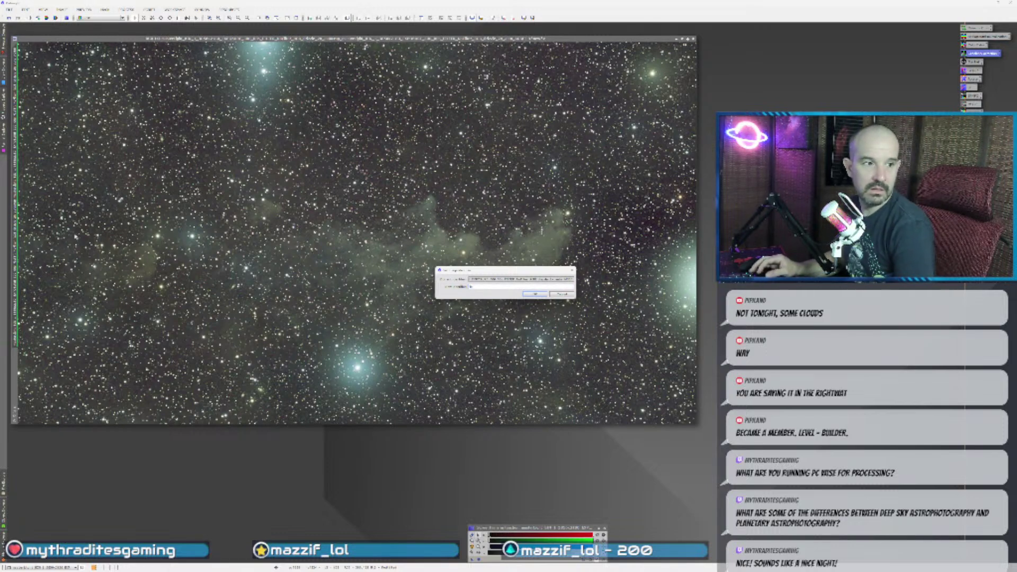
text(2118)
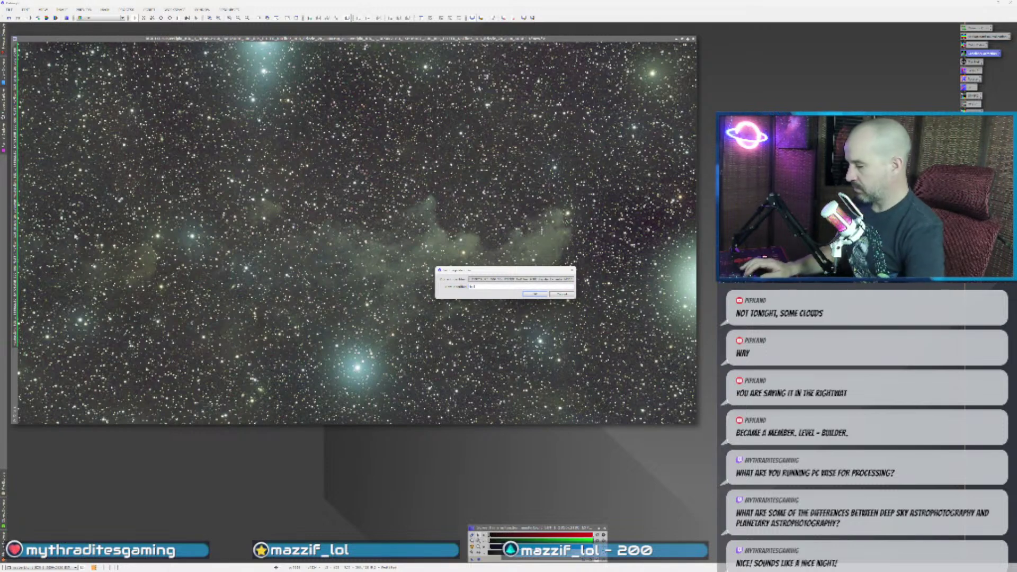
key(Return)
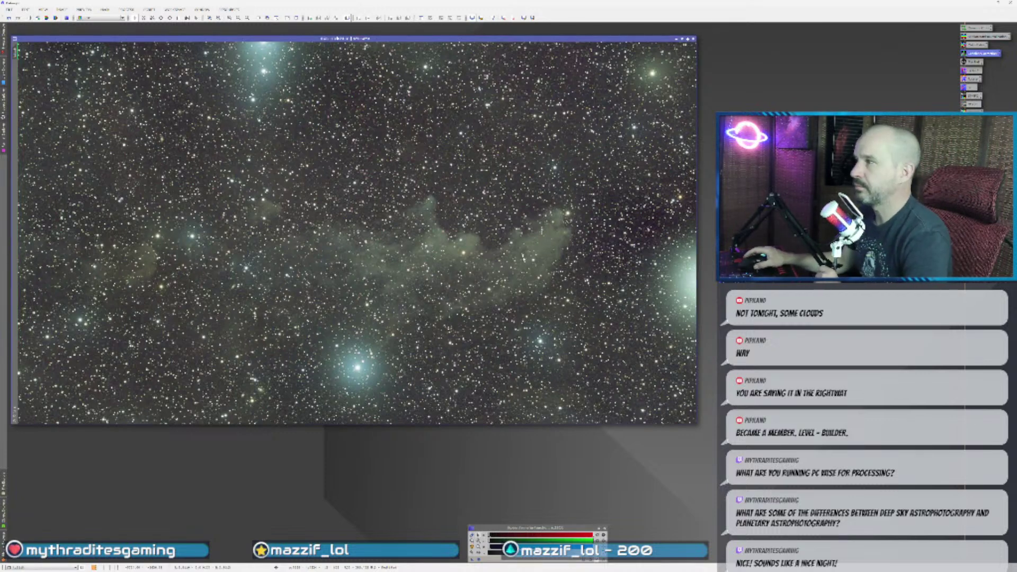
scroll(457, 272, up, 1)
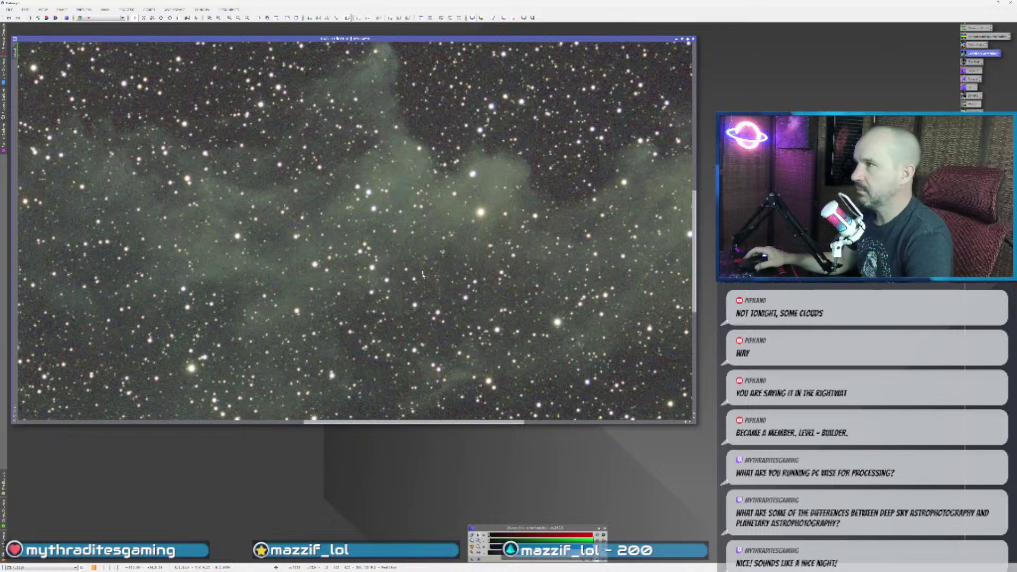
scroll(222, 272, up, 1)
scroll(444, 286, down, 1)
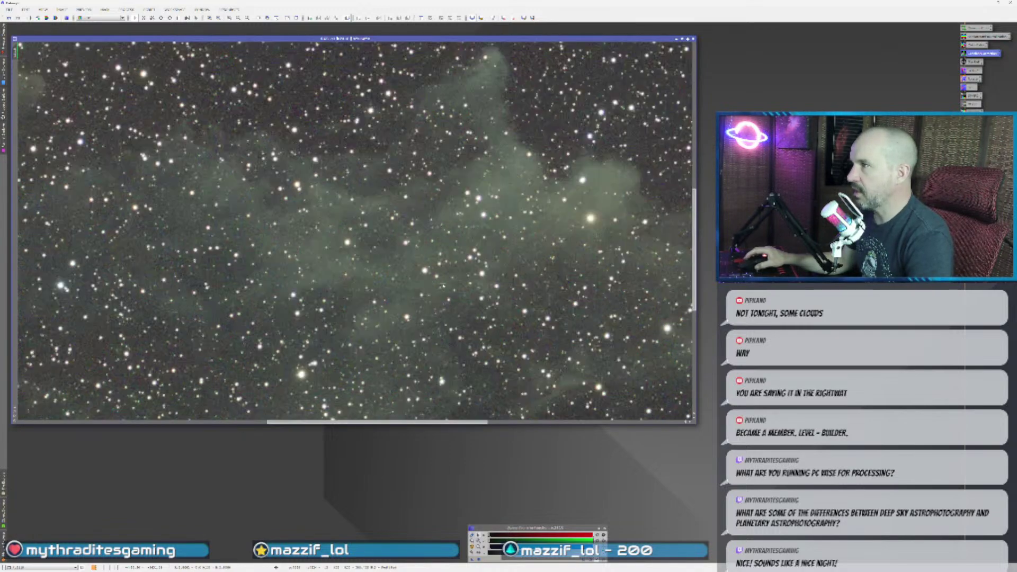
scroll(482, 284, down, 2)
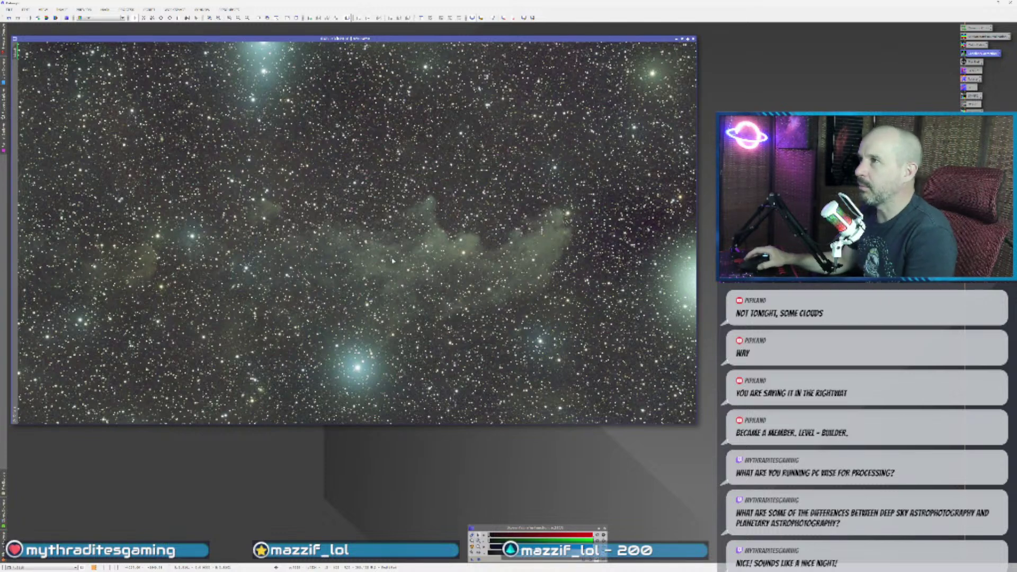
- Open BlurXTerminator and apply it to the IC2118 image
scroll(525, 75, up, 1)
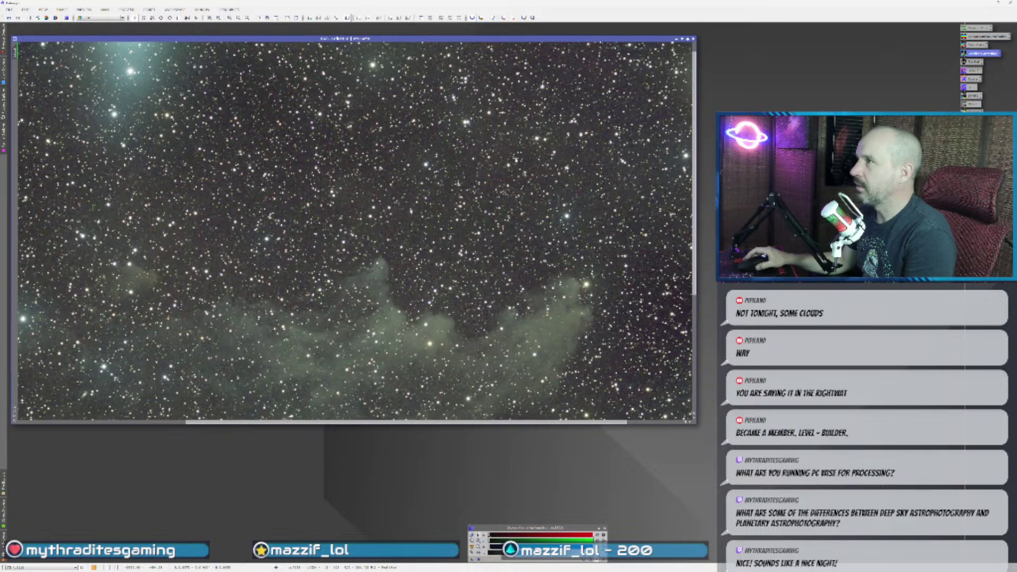
scroll(525, 75, down, 1)
double_click(965, 120)
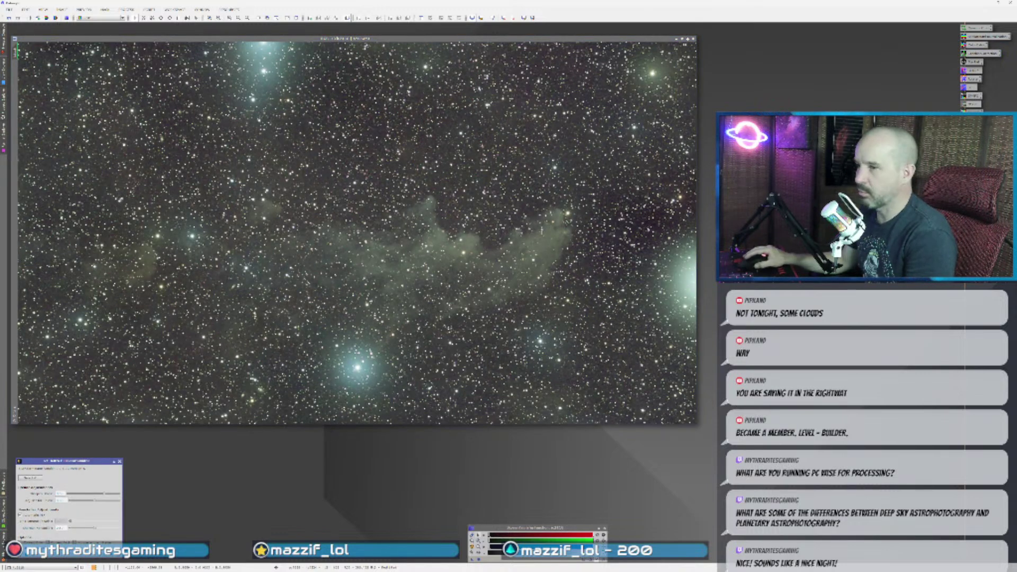
click(210, 337)
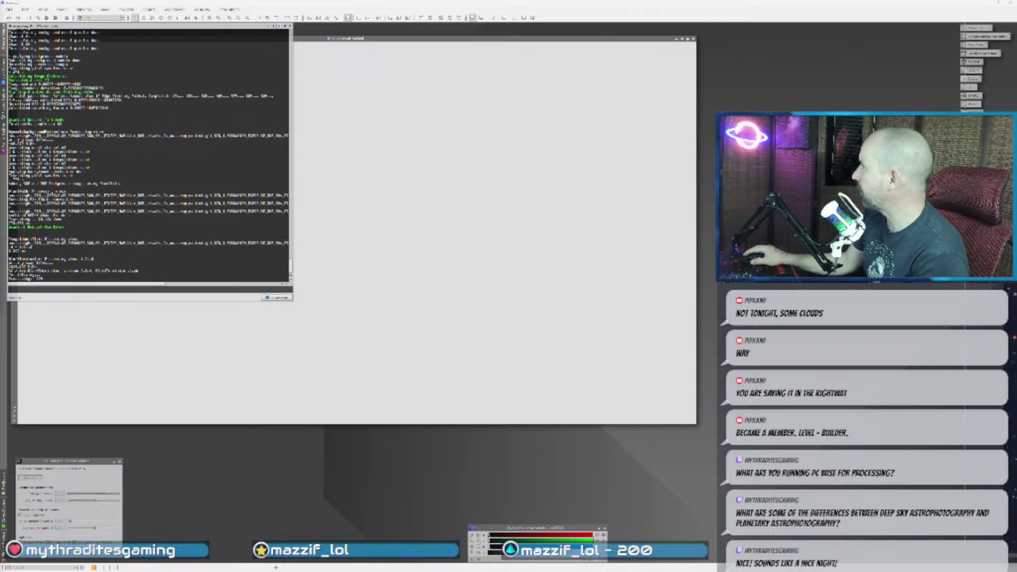
- Switch to the browser, widen its window and examine the red nebula photo both magnified and in full
key(alt+Tab)
drag(521, 87, 379, 77)
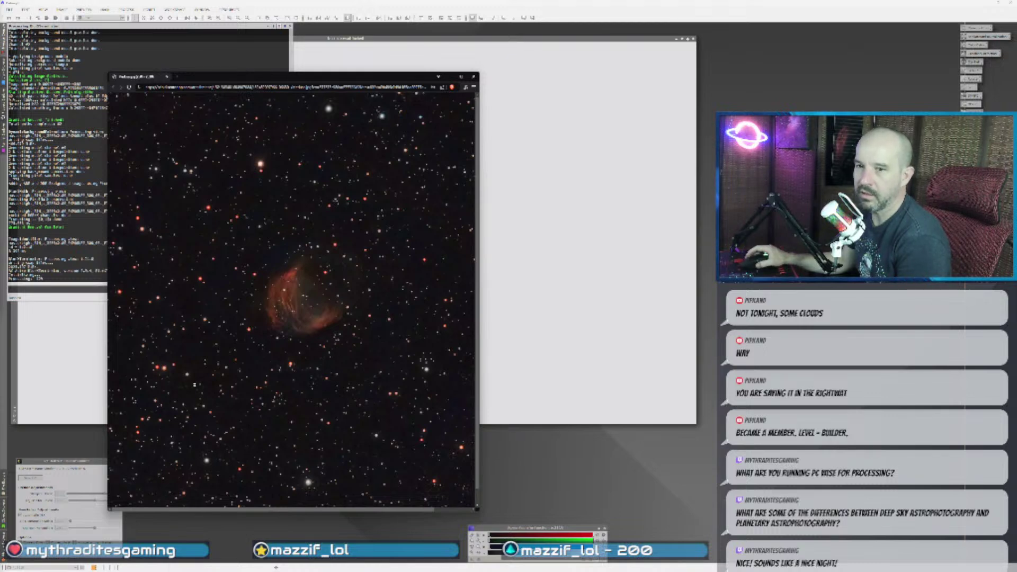
drag(309, 83, 277, 75)
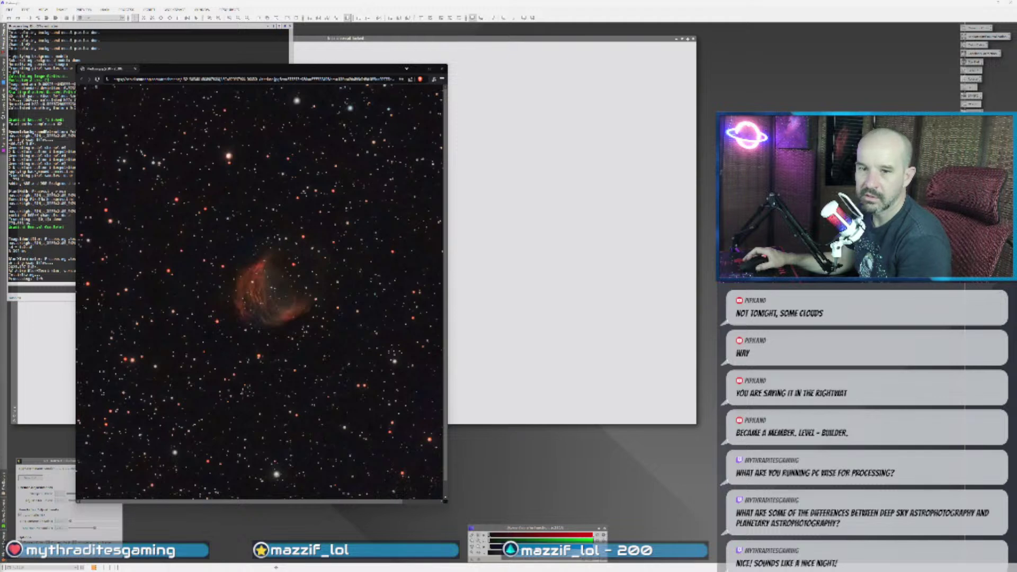
click(201, 299)
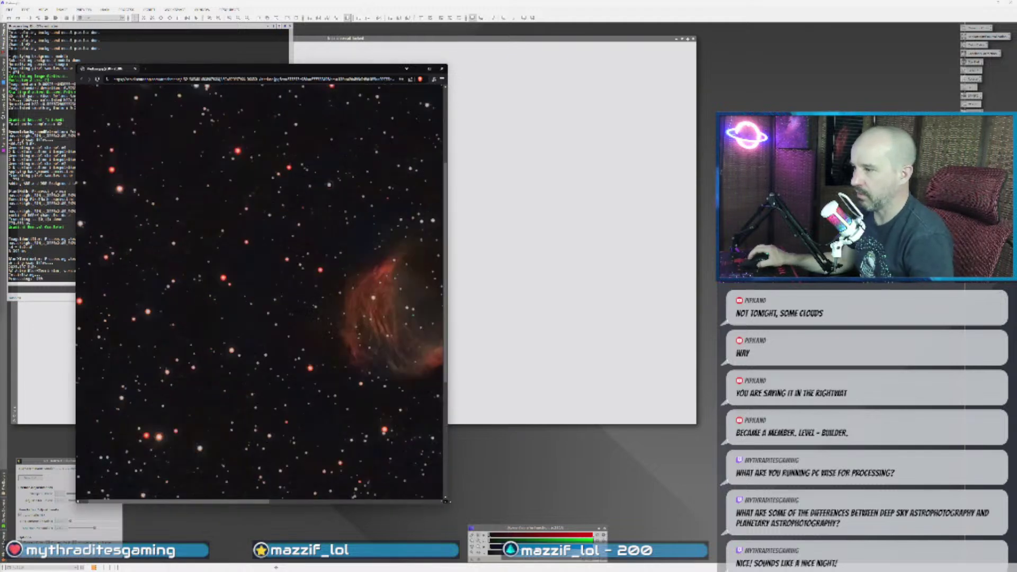
drag(446, 483, 692, 483)
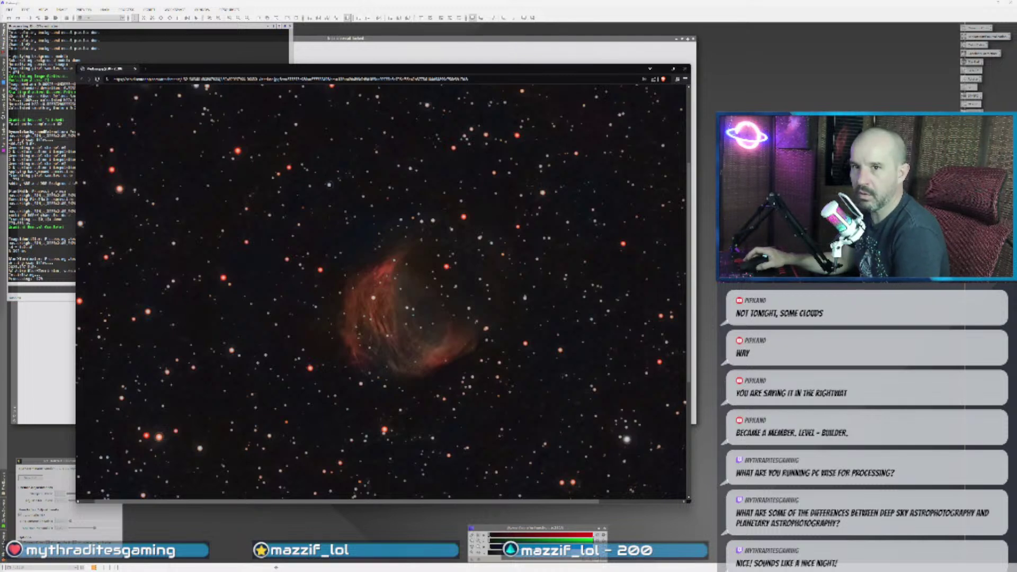
click(408, 372)
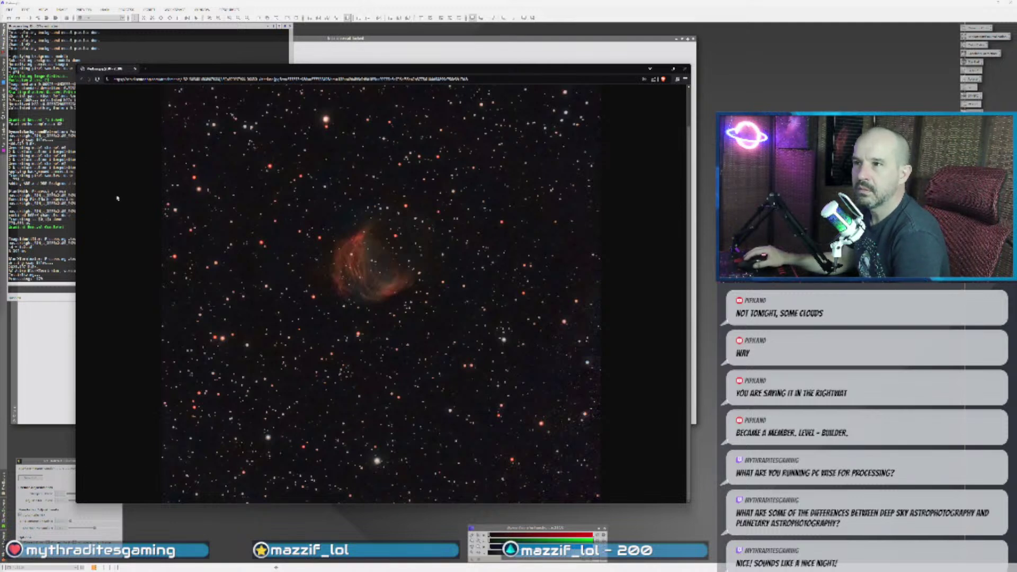
- Return to PixInsight and compare the IC2118 stars before and after BlurXTerminator by undoing and redoing it
click(123, 51)
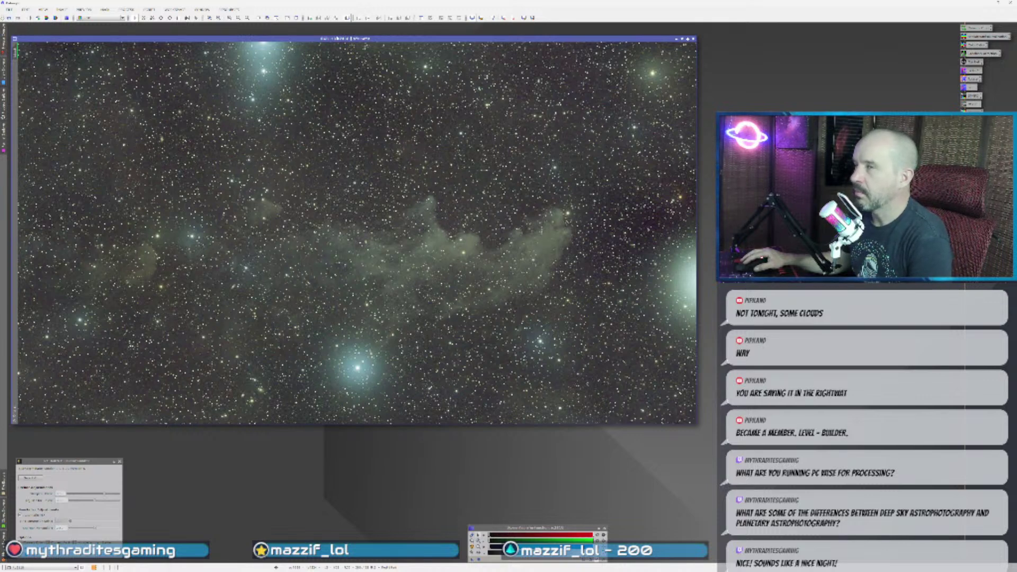
click(9, 18)
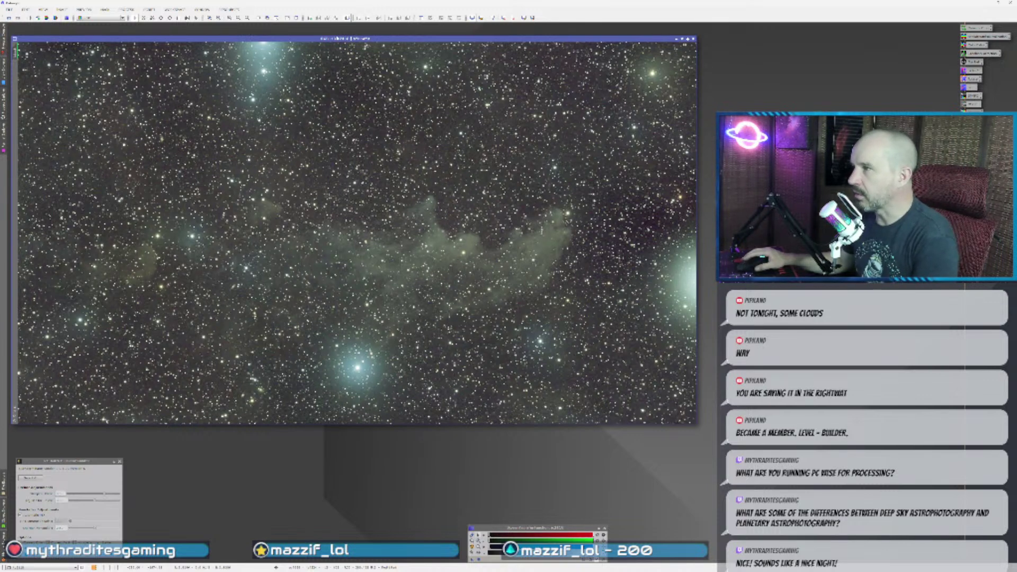
click(17, 18)
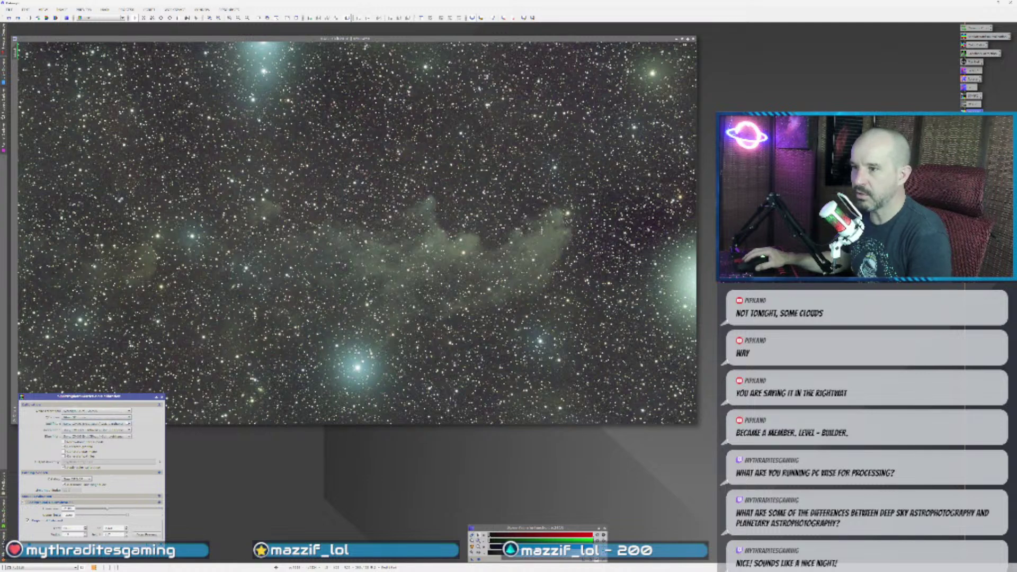
- Set the SpectrophotometricColorCalibration filters to Baader R for red, Baader G for green and Baader B for blue
click(129, 424)
scroll(88, 462, up, 6)
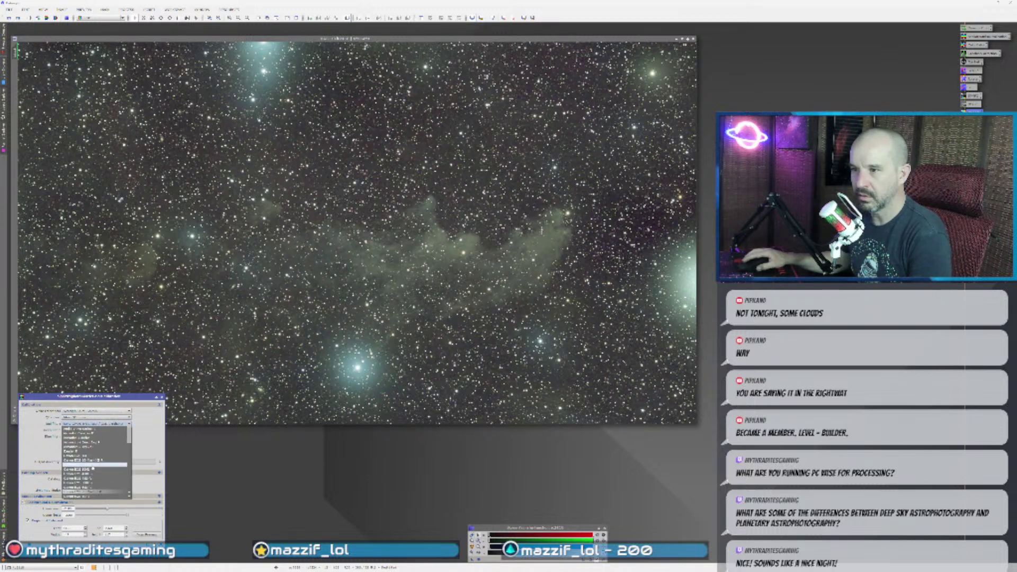
click(85, 453)
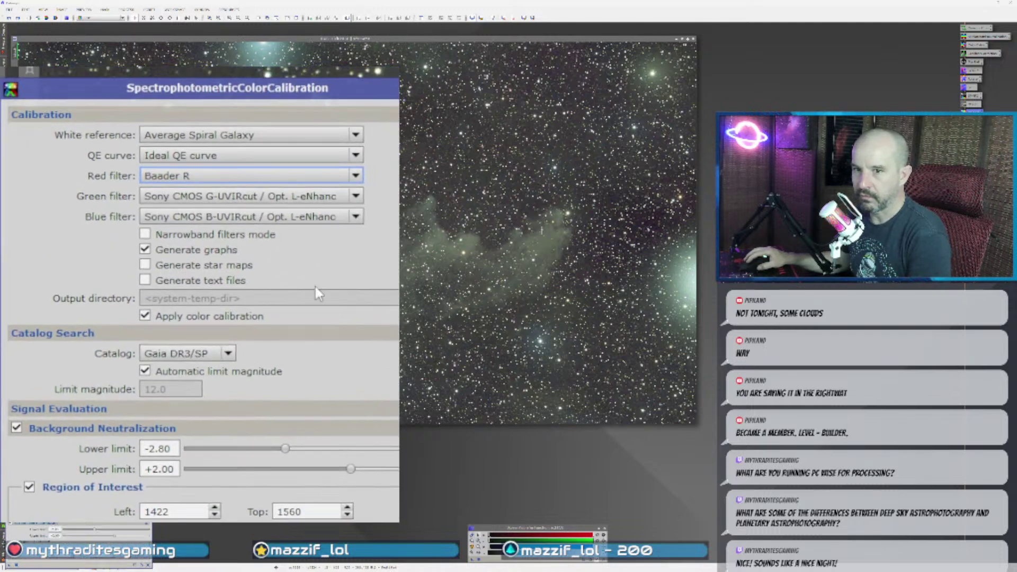
click(326, 196)
scroll(195, 247, up, 15)
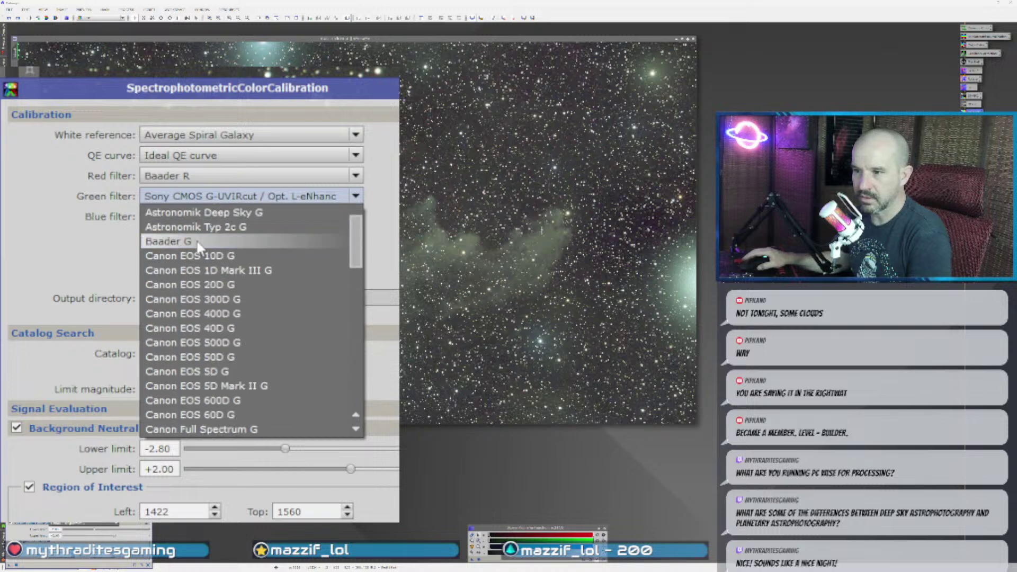
click(190, 285)
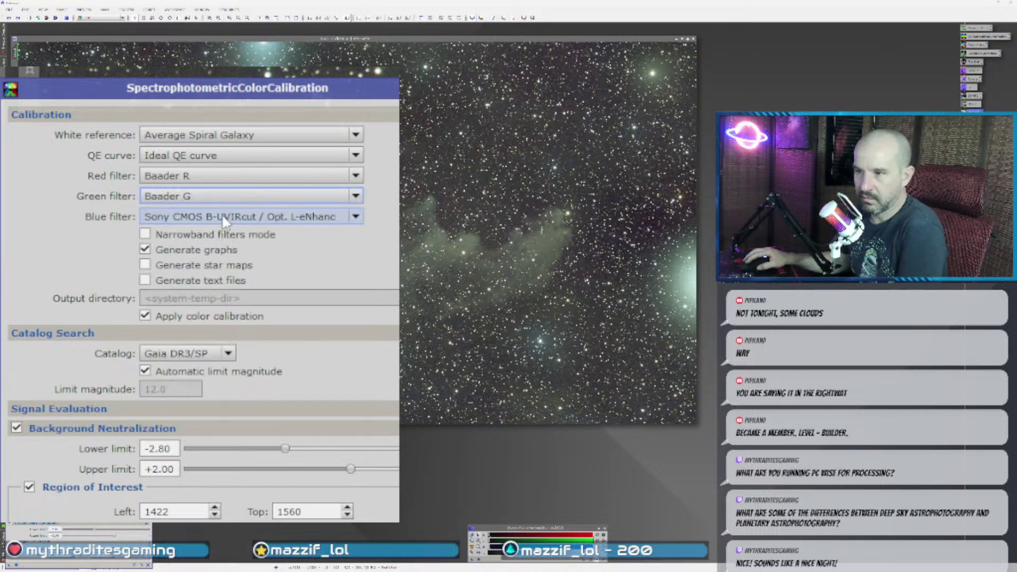
click(212, 218)
scroll(217, 238, up, 15)
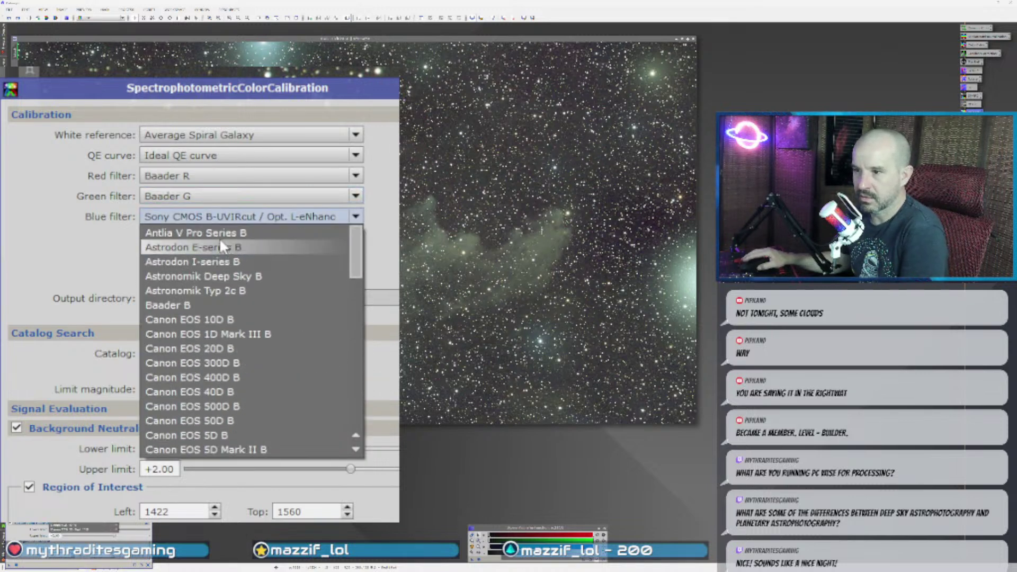
click(196, 304)
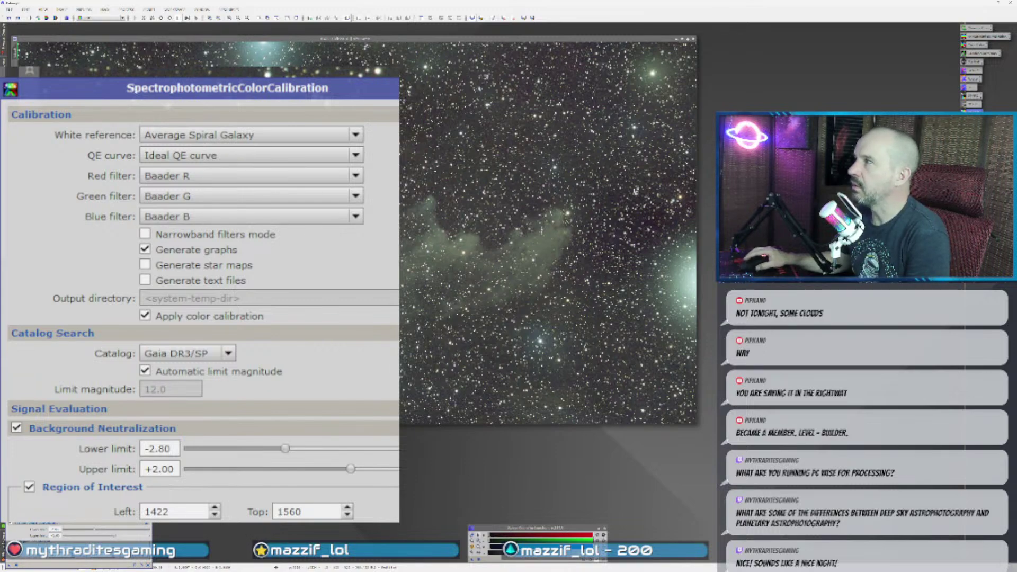
- Create a small preview on dark sky beyond the nebula's right end and use it as the background neutralization region of interest
scroll(626, 209, up, 3)
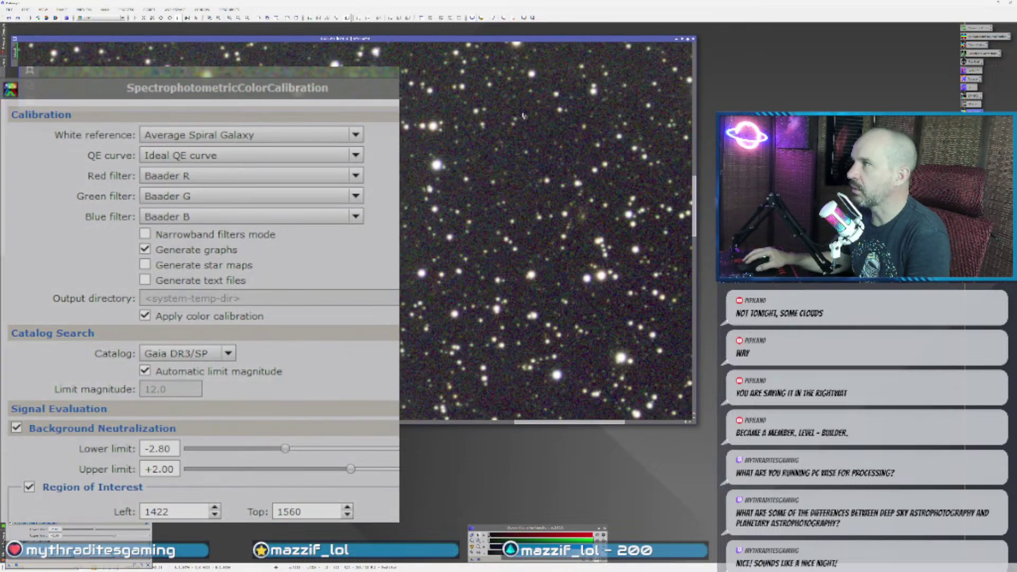
drag(523, 115, 575, 117)
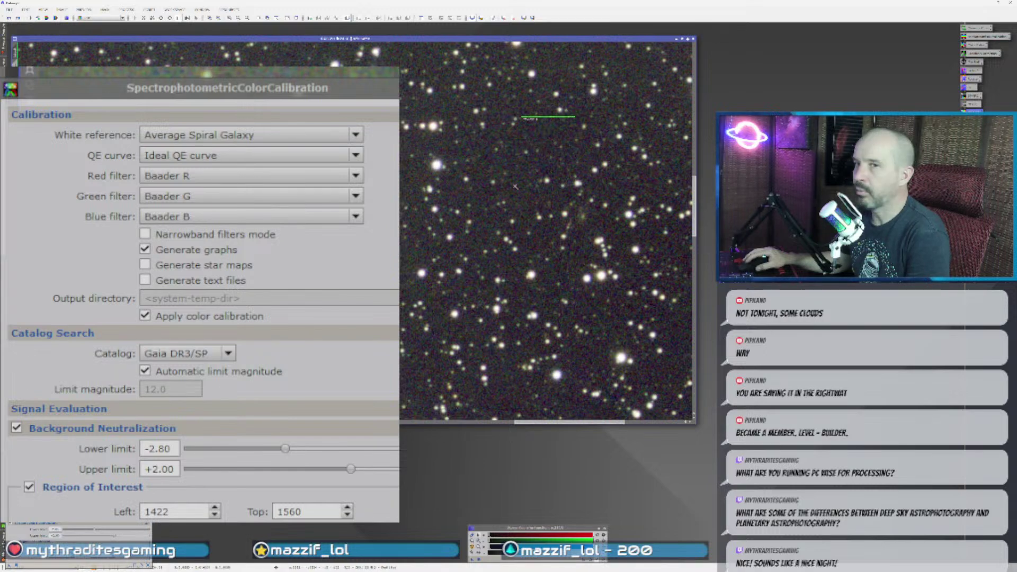
scroll(630, 217, down, 3)
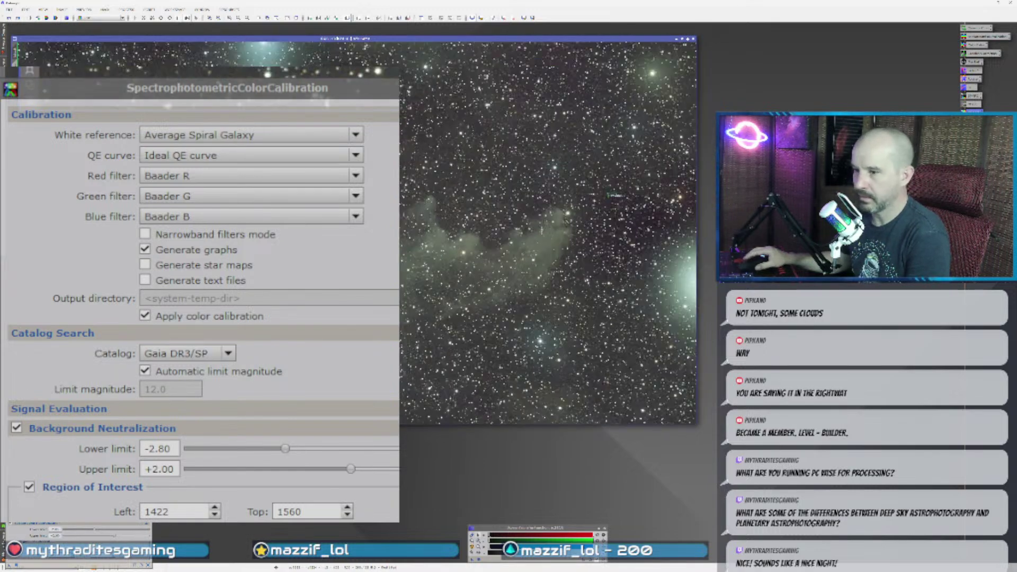
click(127, 555)
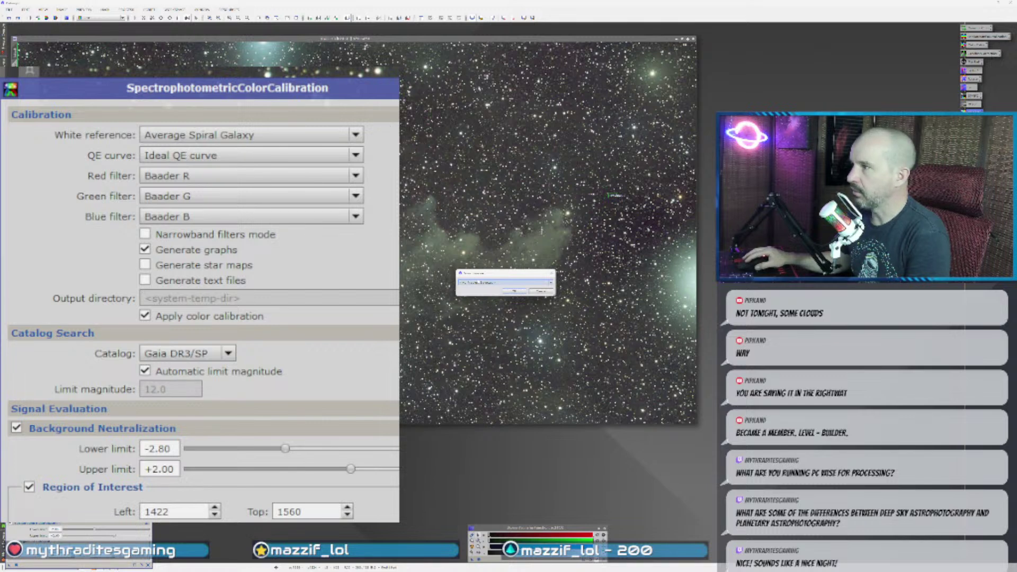
key(Return)
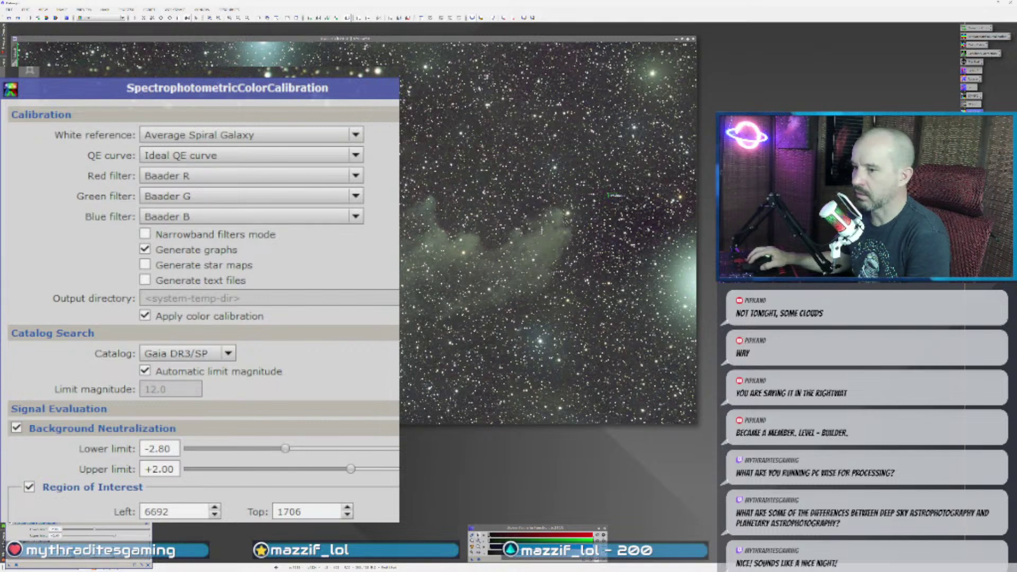
- Apply SpectrophotometricColorCalibration to the IC2118 image, close its graphs and dialog, and restretch the image's display
drag(9, 565, 238, 360)
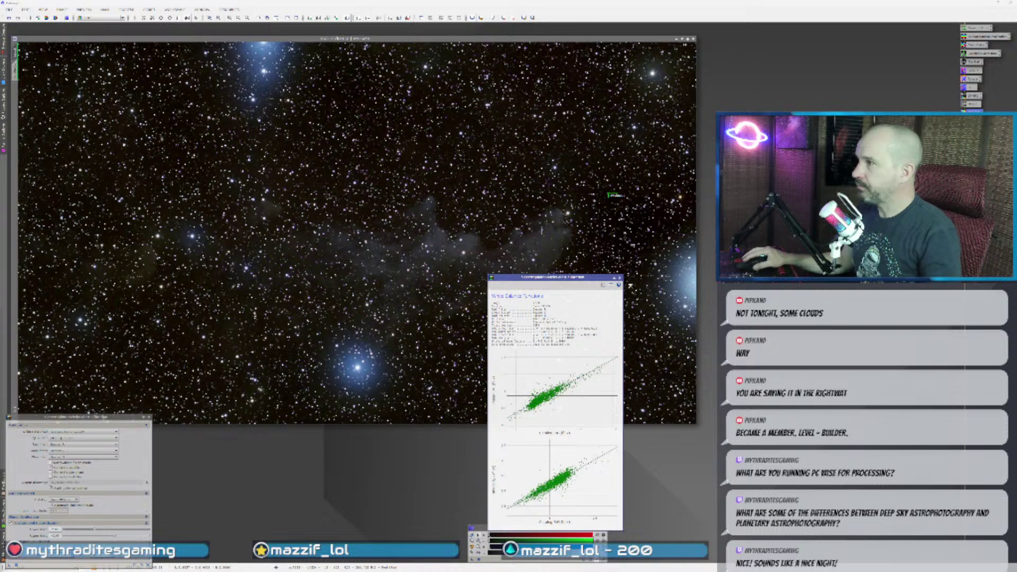
click(620, 276)
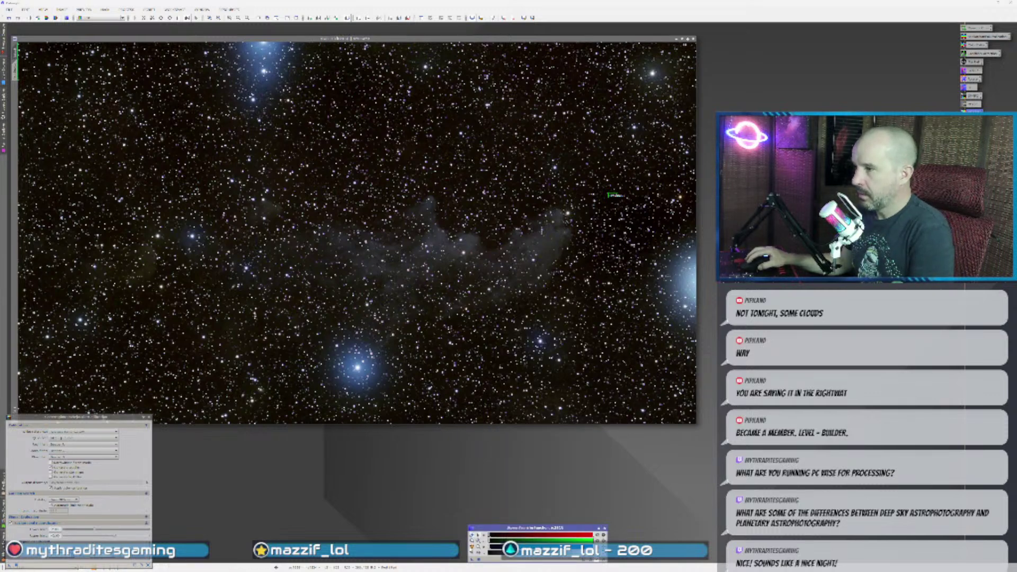
drag(471, 558, 479, 292)
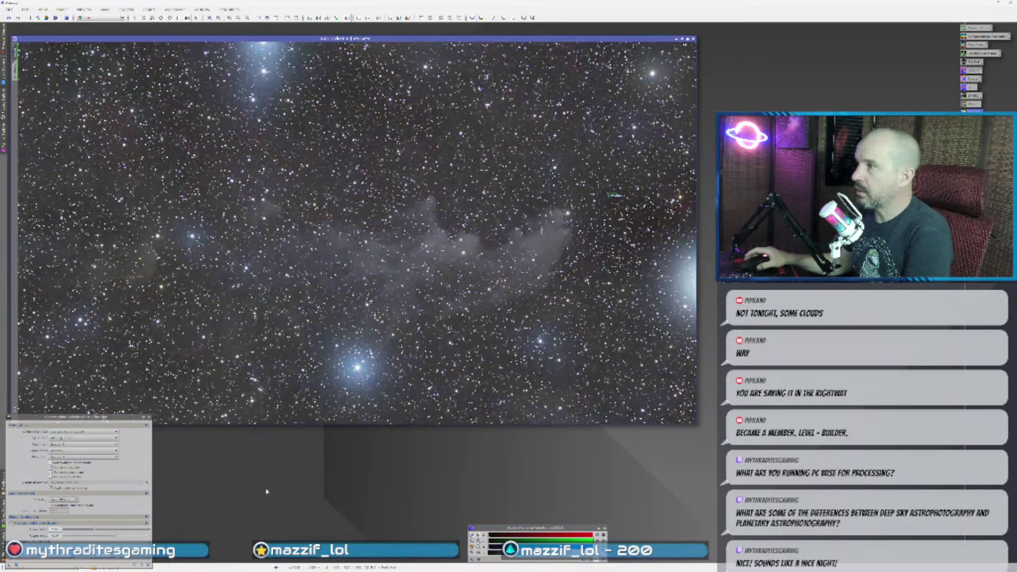
click(148, 418)
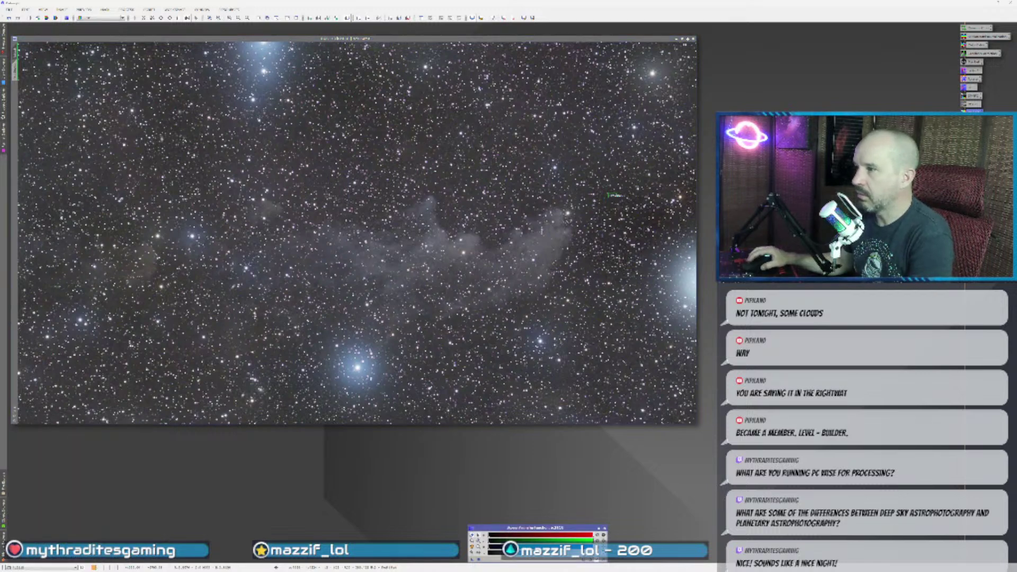
- Examine the color-calibrated image around the bright blue star, the faint dust and the full field
scroll(388, 365, up, 4)
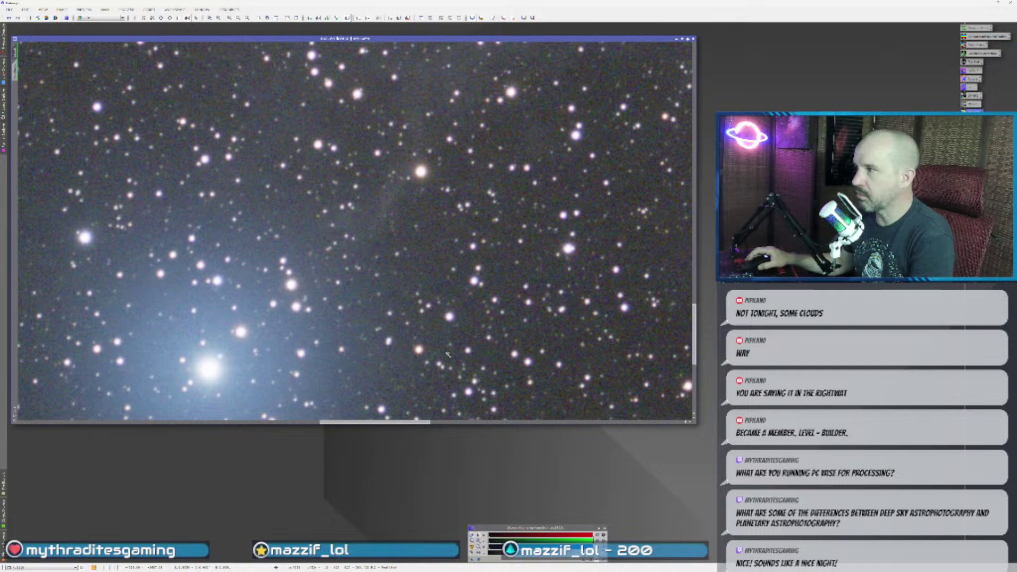
scroll(447, 354, down, 5)
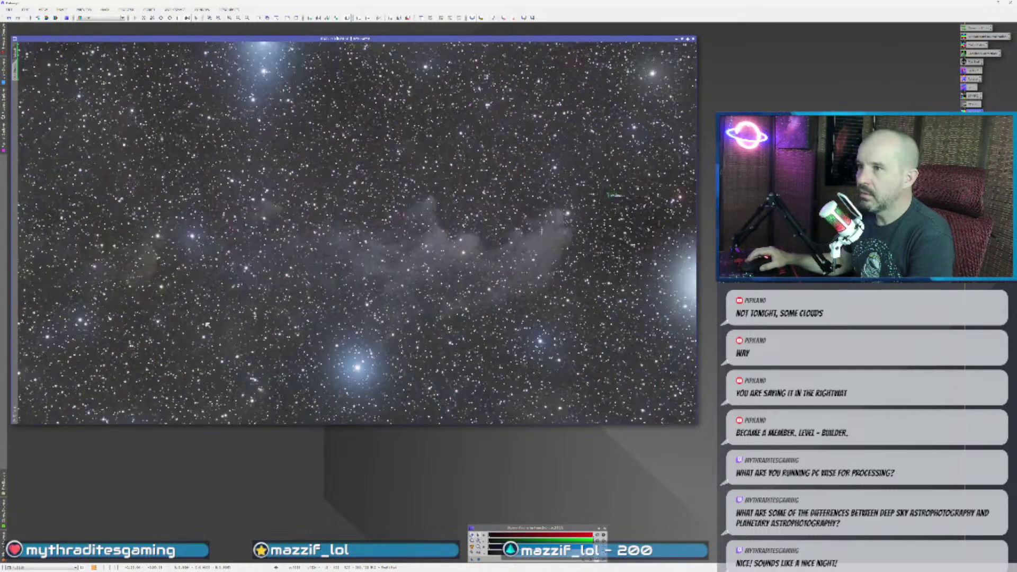
scroll(137, 284, up, 2)
scroll(136, 283, down, 2)
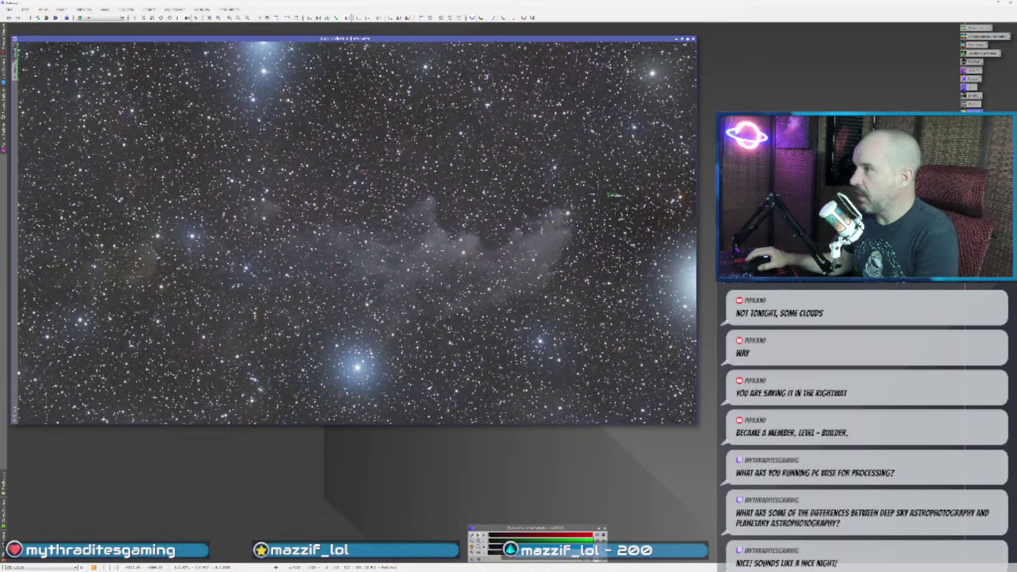
scroll(309, 401, up, 2)
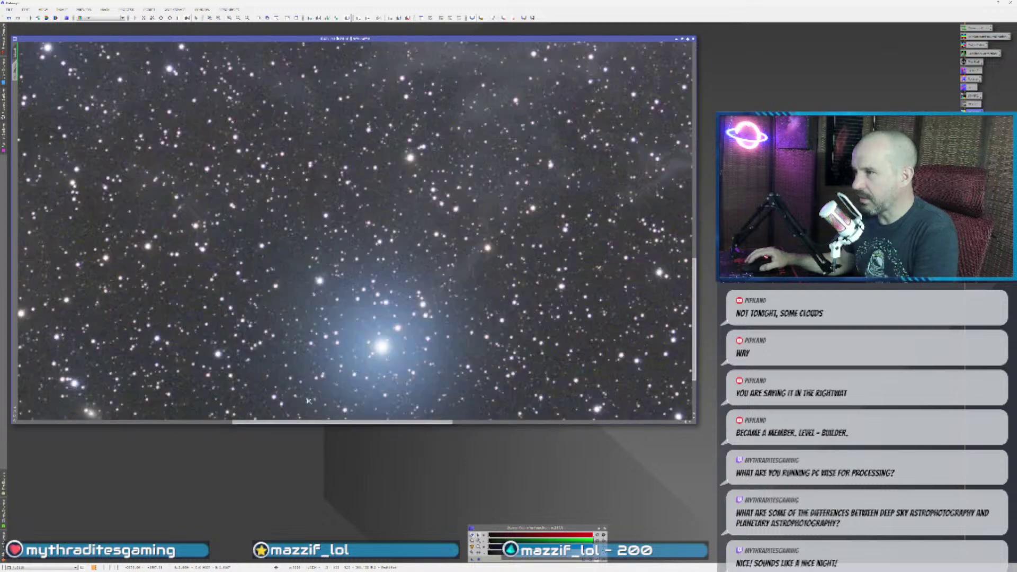
scroll(361, 364, down, 2)
scroll(351, 219, down, 1)
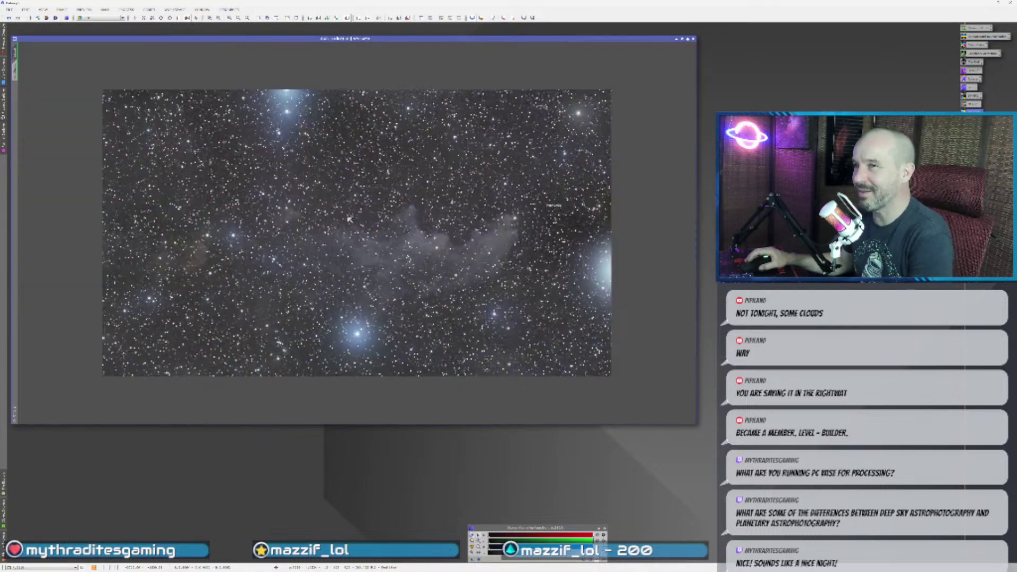
scroll(350, 220, up, 1)
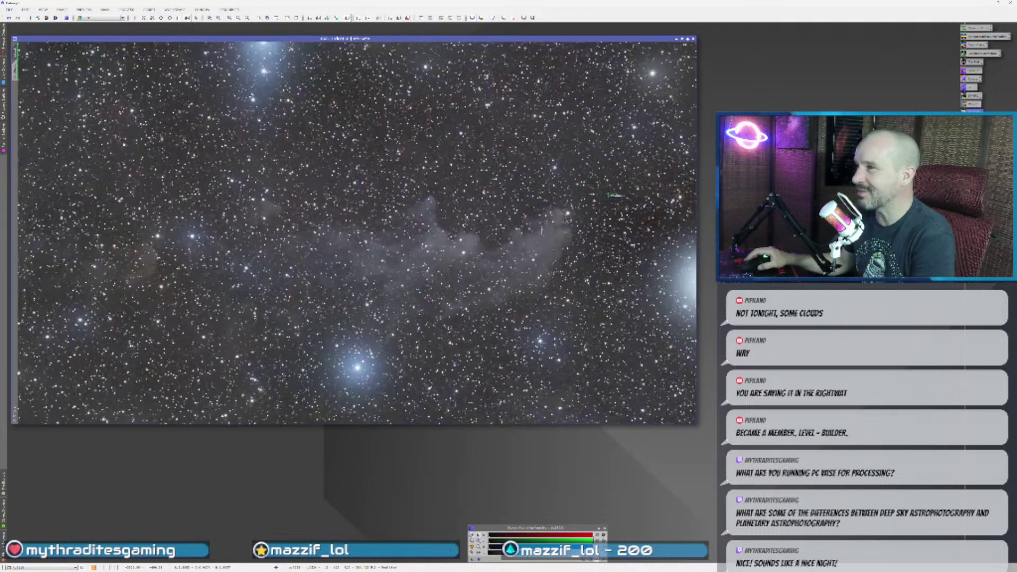
- Remove the background preview from the IC2118 image and auto-stretch its display again
click(508, 21)
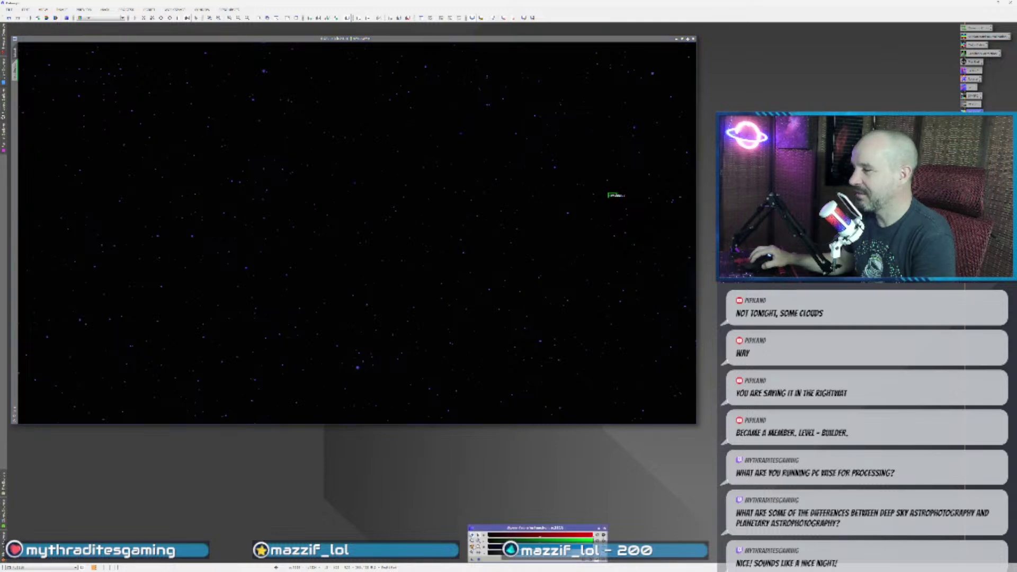
key(ctrl+a)
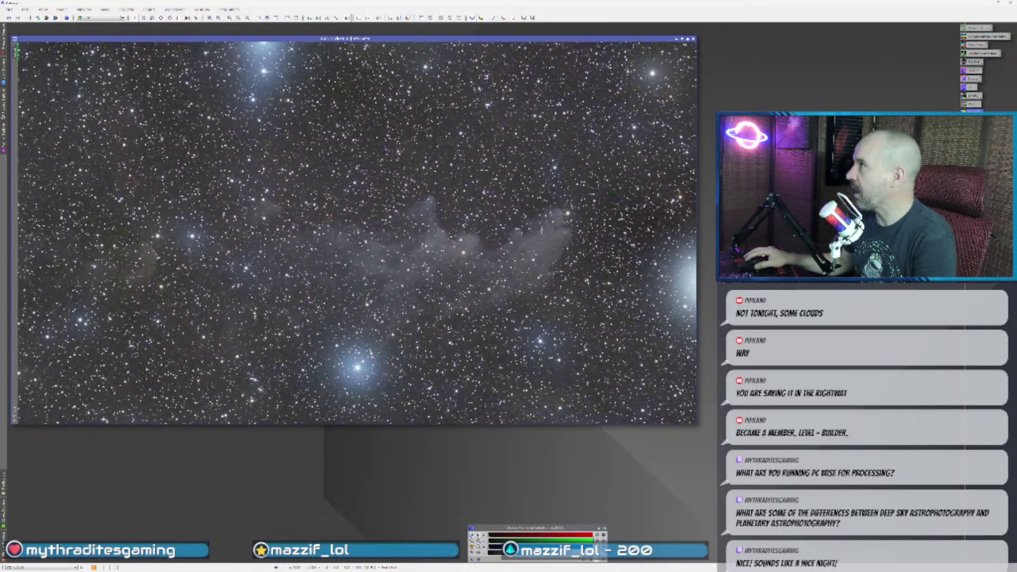
- Apply BlurXTerminator sharpening to the color-calibrated IC2118 image, close its dialog and check the nebula's detail
double_click(974, 112)
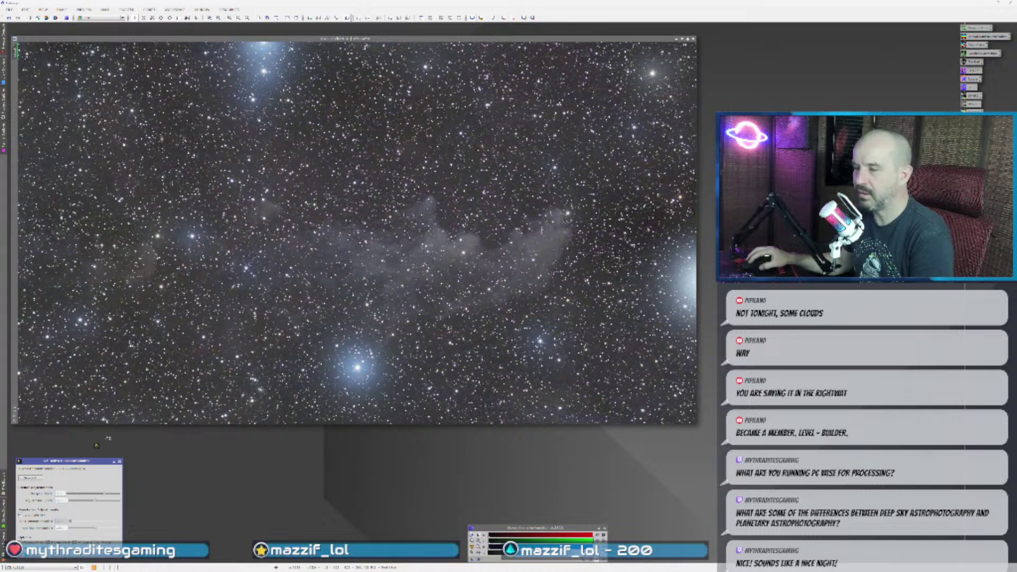
click(402, 325)
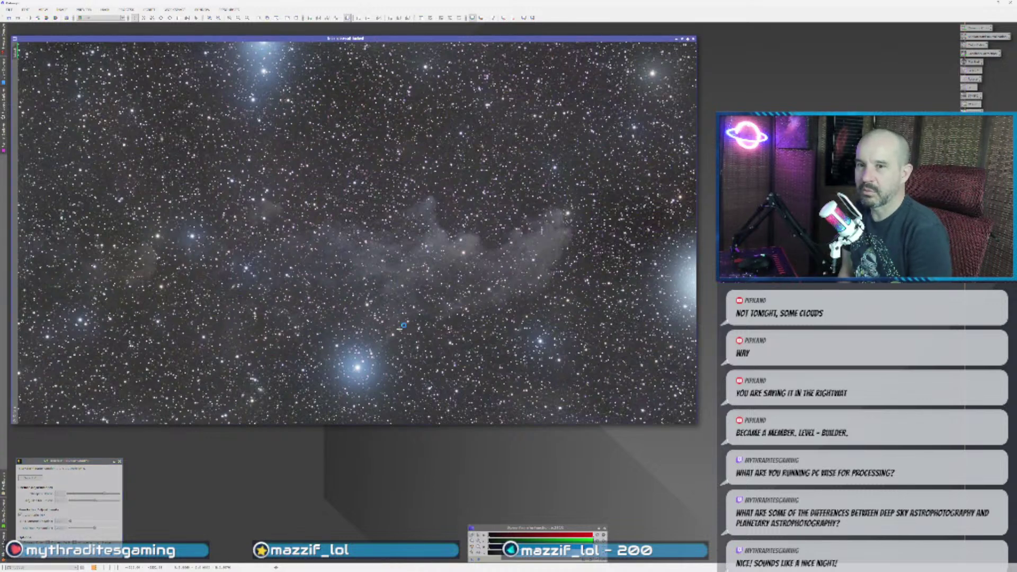
key(F5)
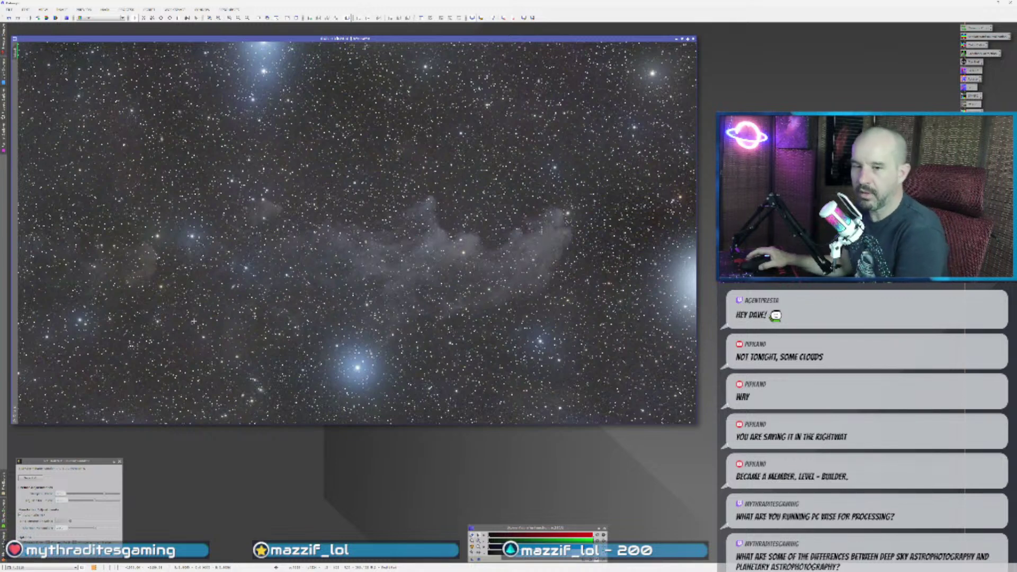
click(119, 462)
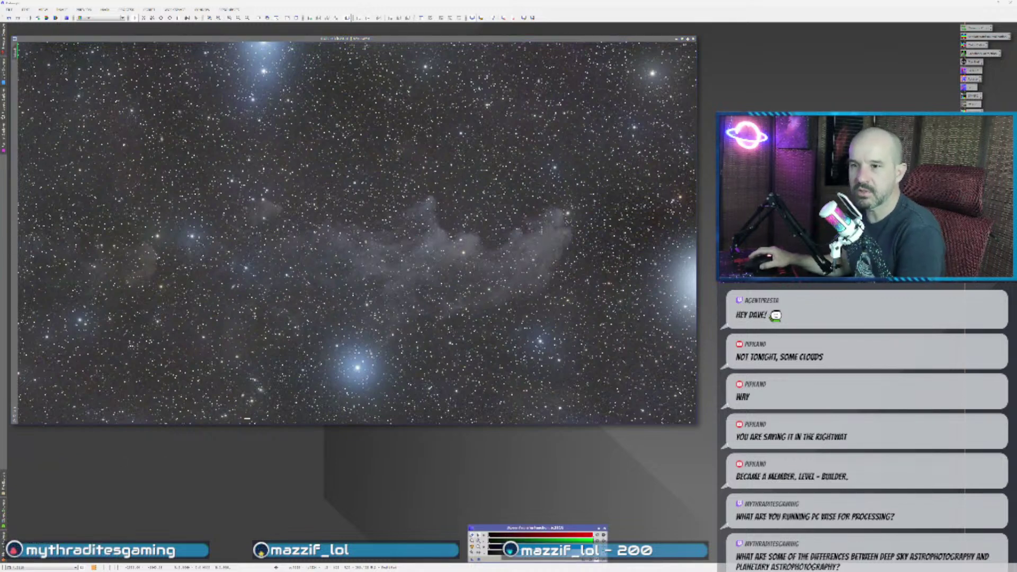
scroll(534, 258, up, 3)
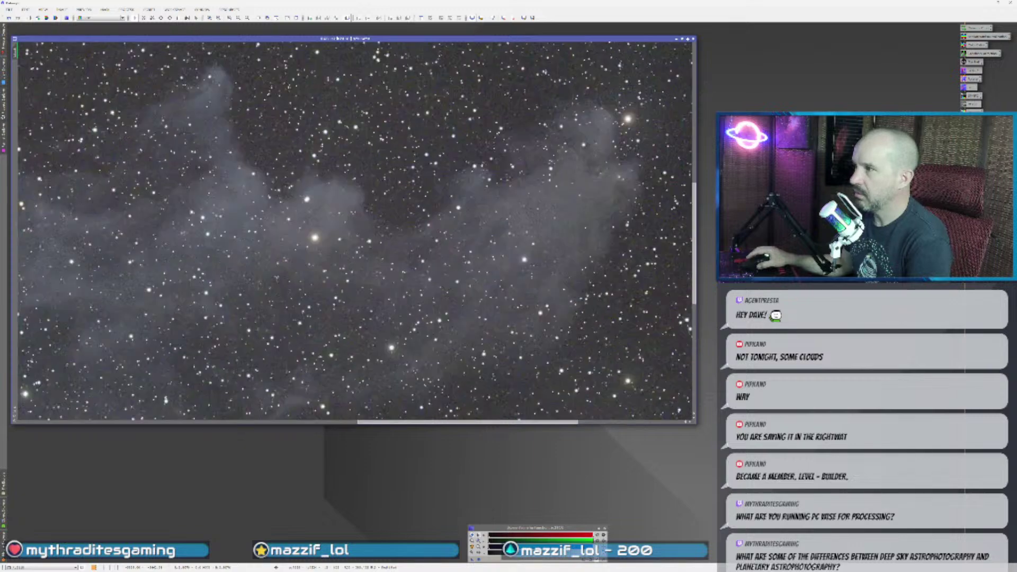
scroll(452, 269, down, 1)
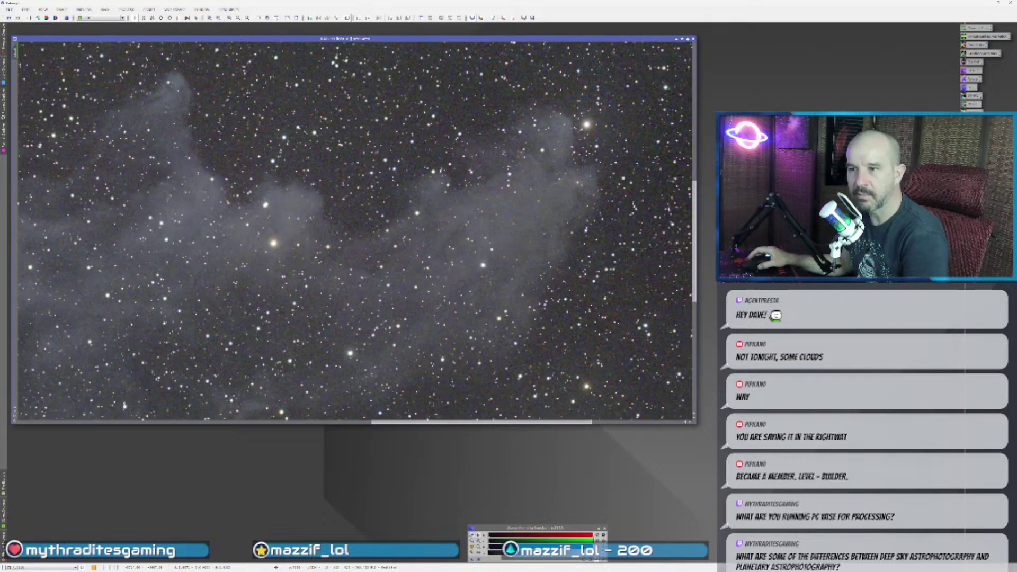
scroll(353, 231, down, 3)
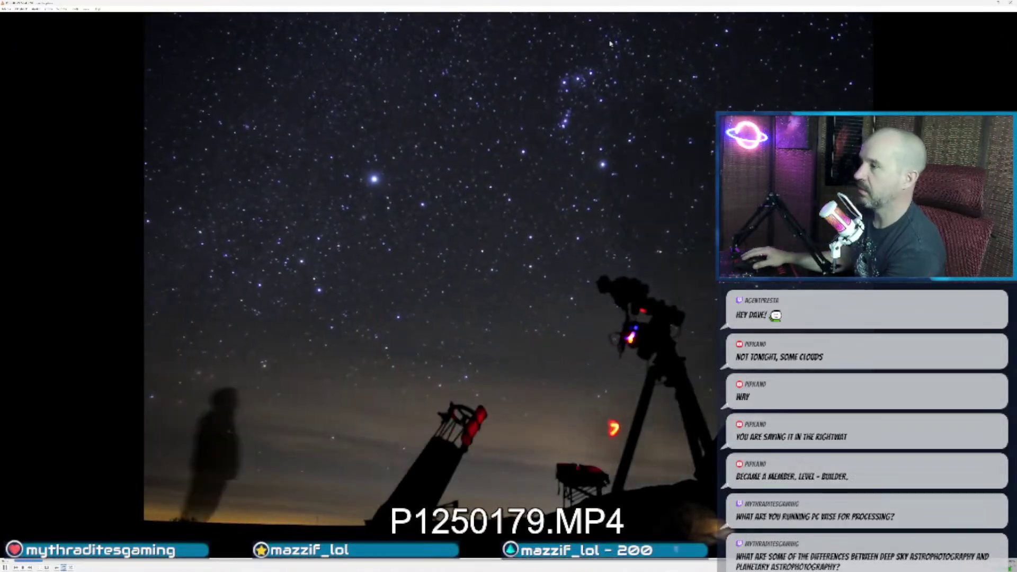
- Watch the P1250179.MP4 night-sky time-lapse in a smaller, widened media player window, then close the player
drag(610, 5, 1, 159)
click(503, 235)
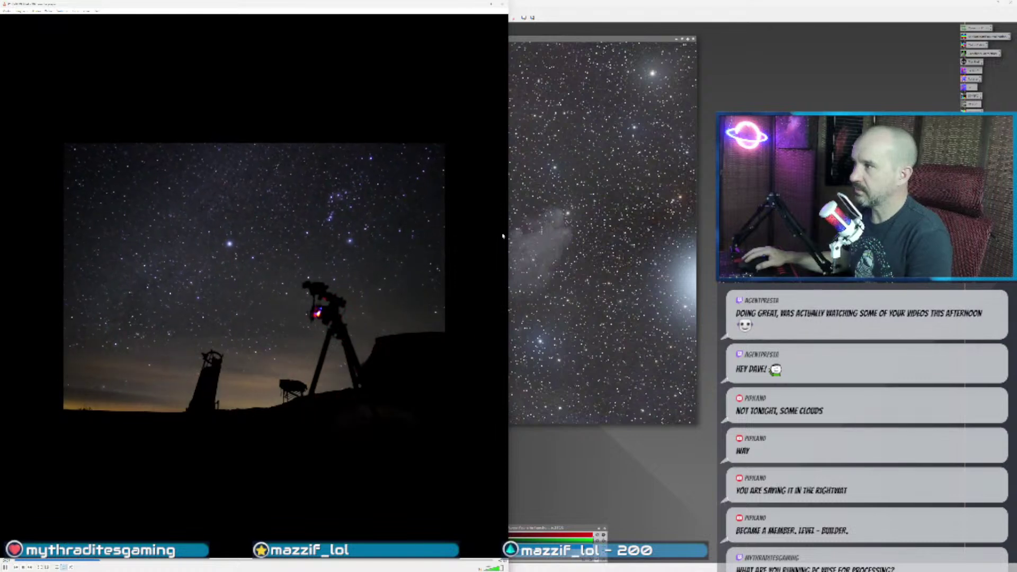
drag(506, 237, 783, 237)
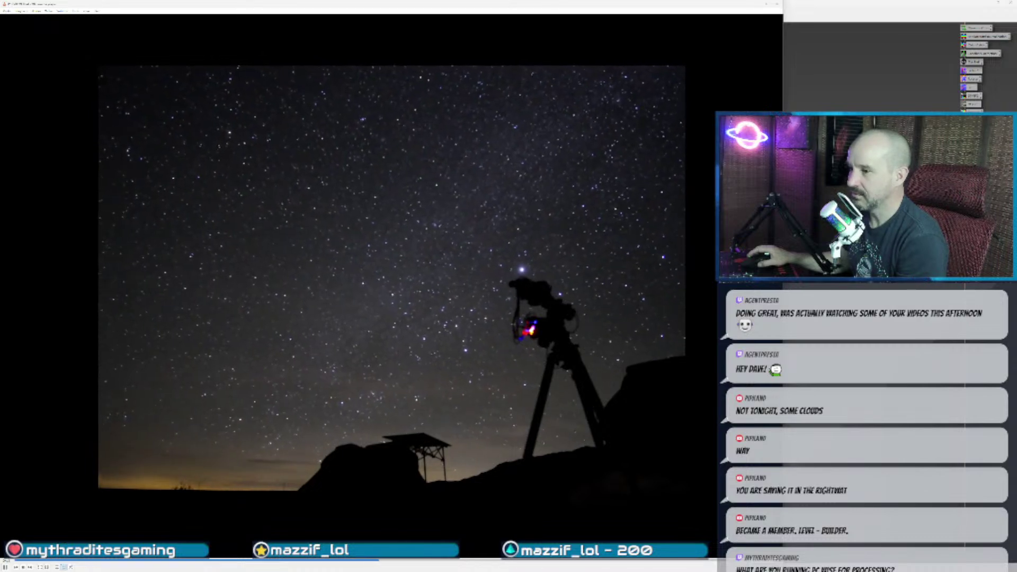
click(777, 3)
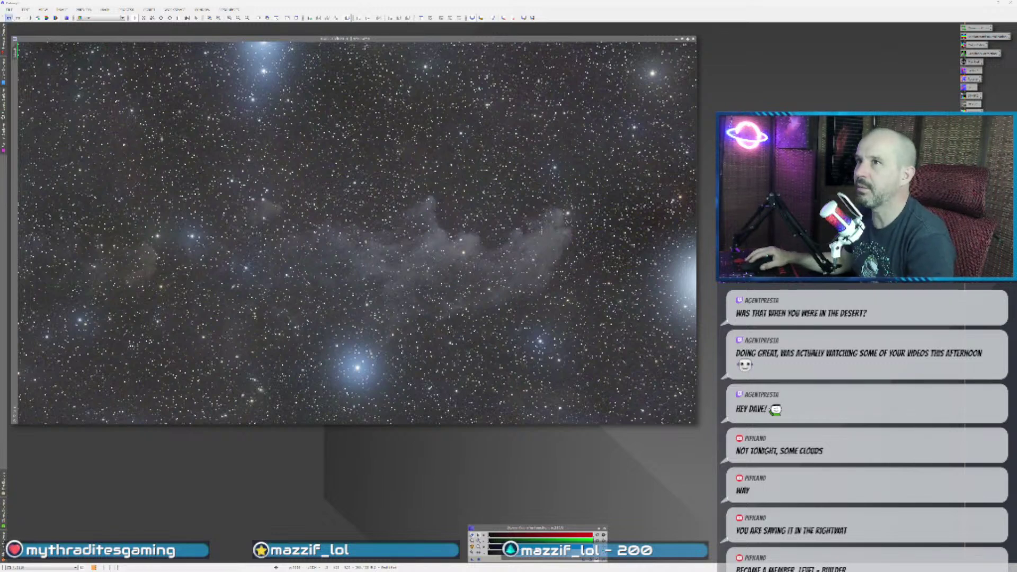
- Remove the stars from the IC2118 image with StarXTerminator, generating a separate star image, and park that star image as an icon in the workspace corner
click(10, 18)
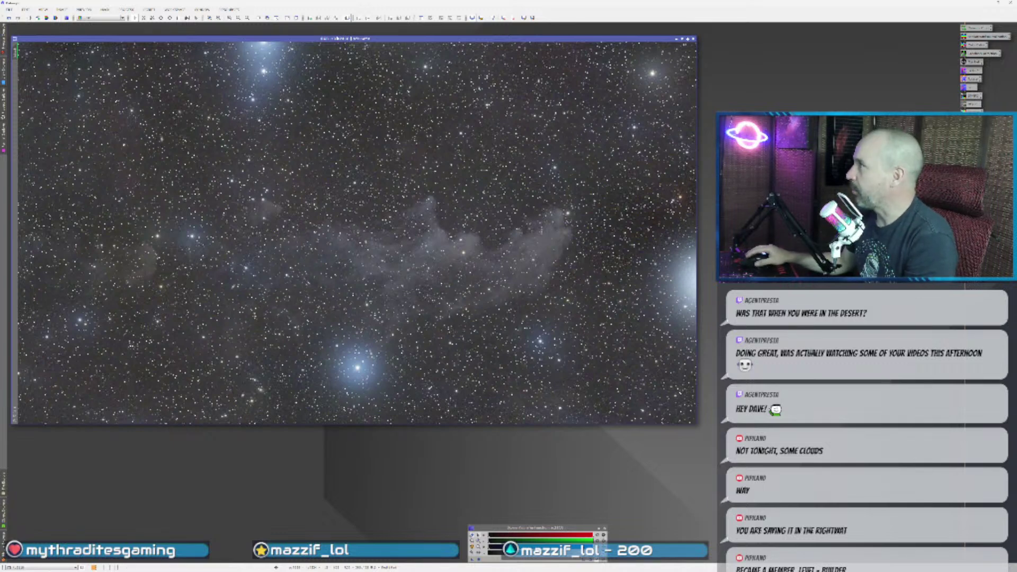
double_click(973, 112)
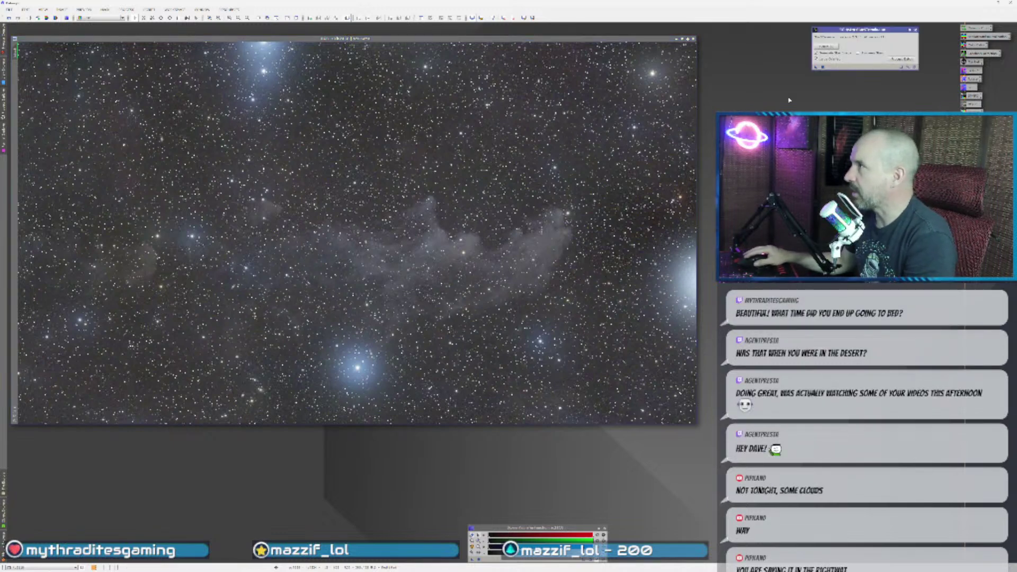
drag(816, 67, 461, 250)
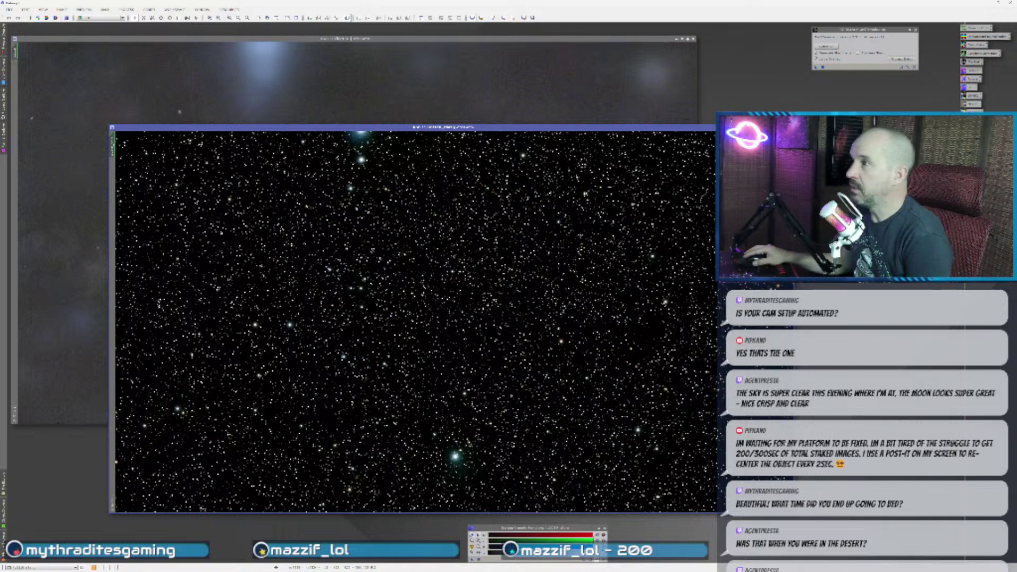
double_click(424, 127)
mouse_move(449, 319)
mouse_down()
mouse_move(208, 450)
mouse_move(133, 525)
mouse_move(69, 546)
mouse_move(53, 527)
mouse_move(53, 556)
mouse_up()
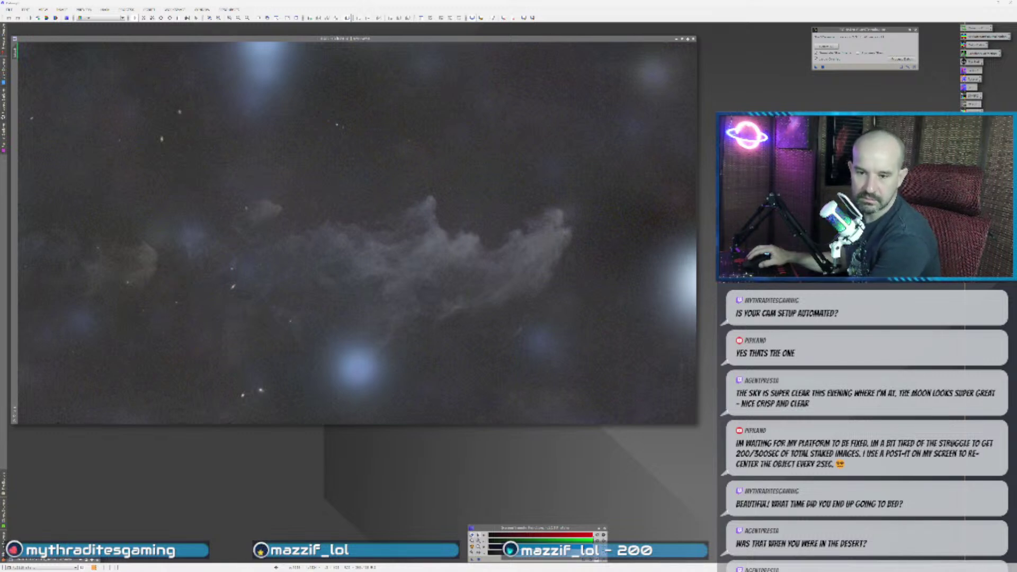
- Switch to N.I.N.A. and load the saved m31_IC2118_seagull_Markarian sequence into the advanced sequencer
key(alt+Tab)
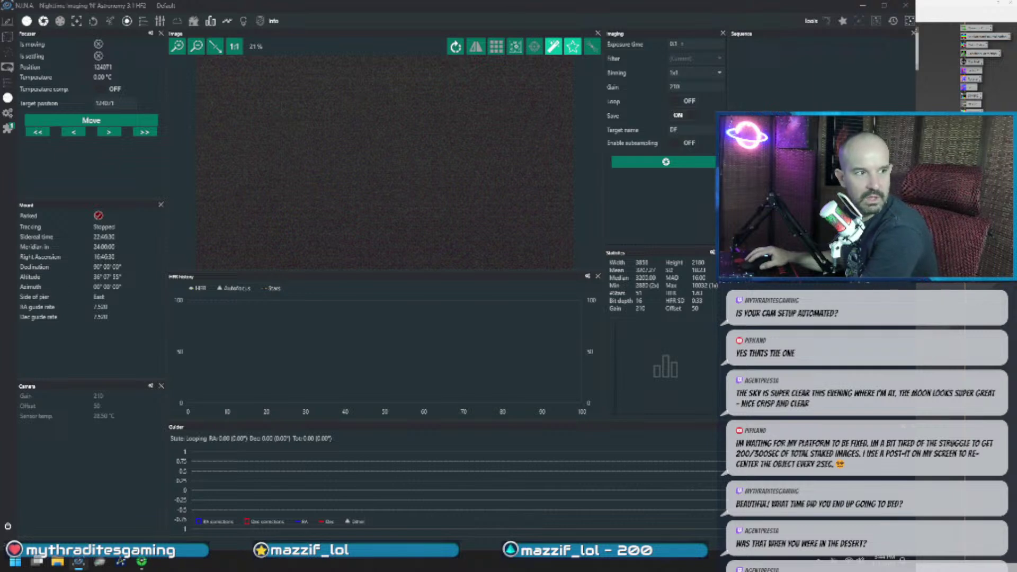
click(7, 82)
click(604, 350)
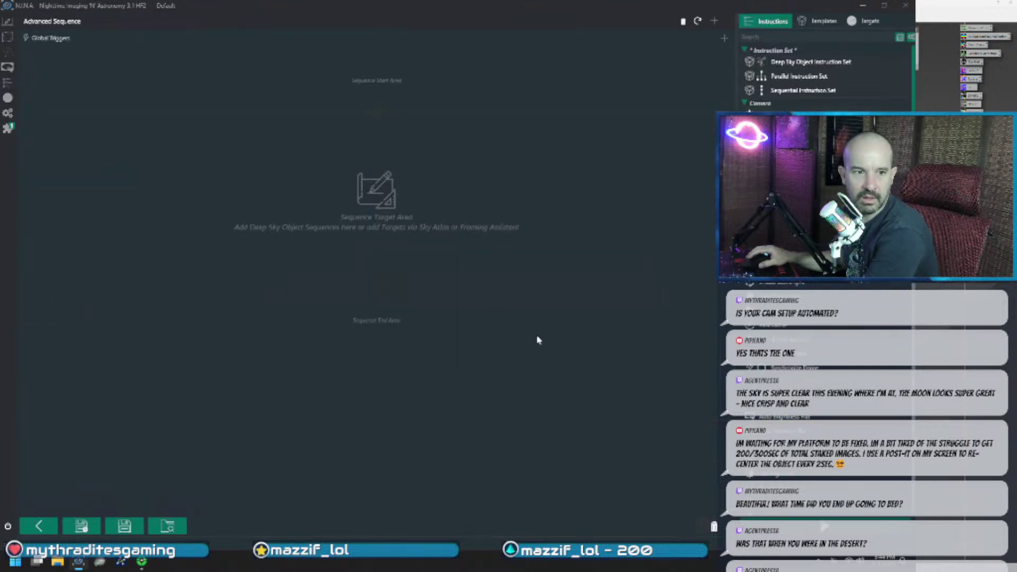
click(165, 528)
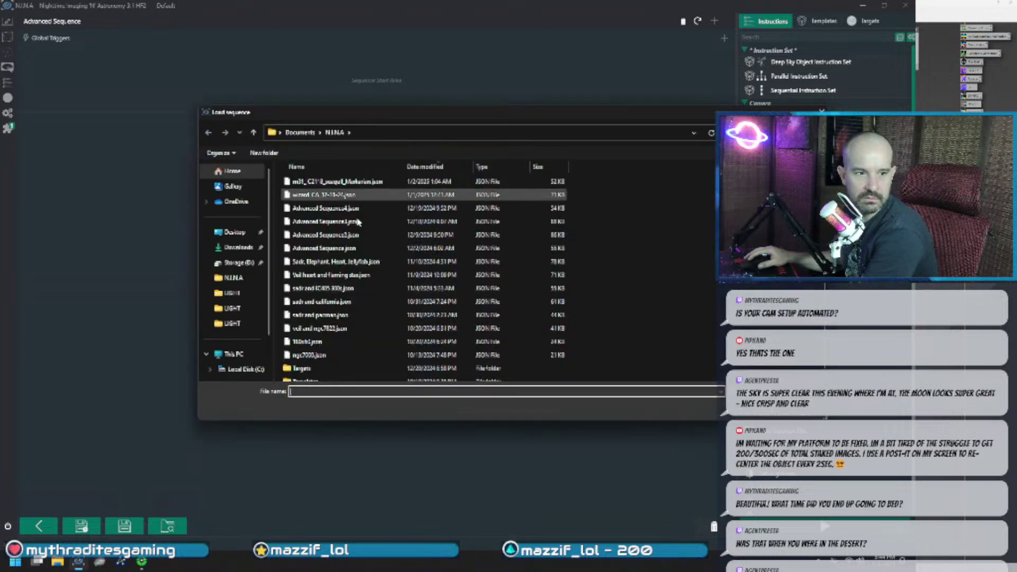
double_click(330, 182)
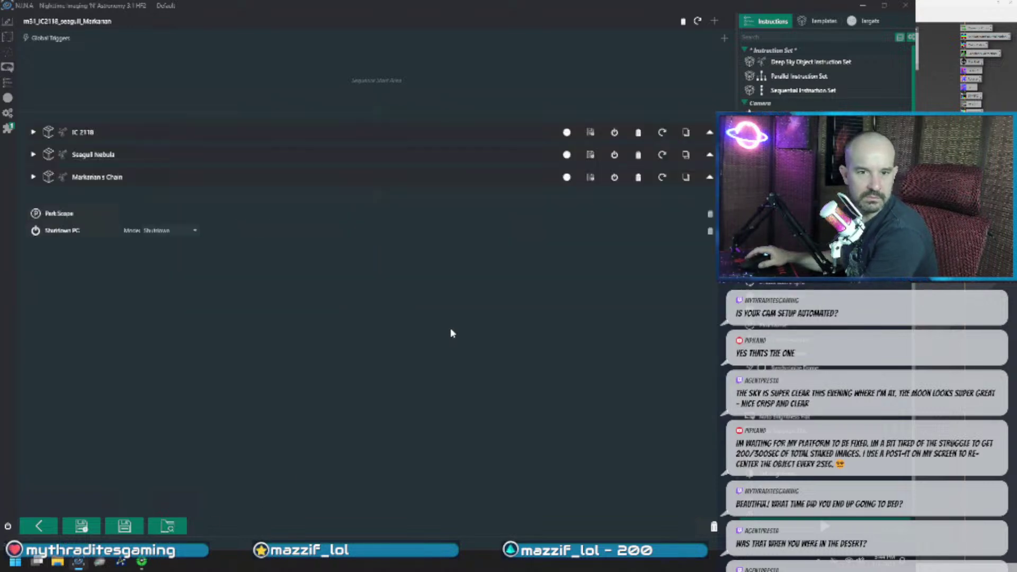
- Expand the IC 2118 and Seagull Nebula targets and examine their coordinates, triggers, loop conditions and exposure instructions
click(33, 132)
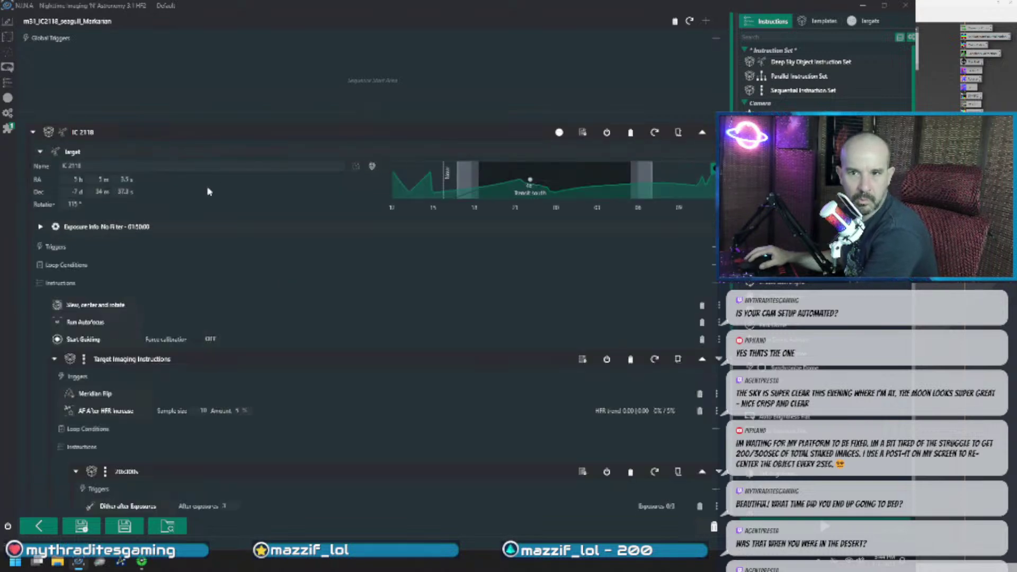
scroll(106, 212, down, 1)
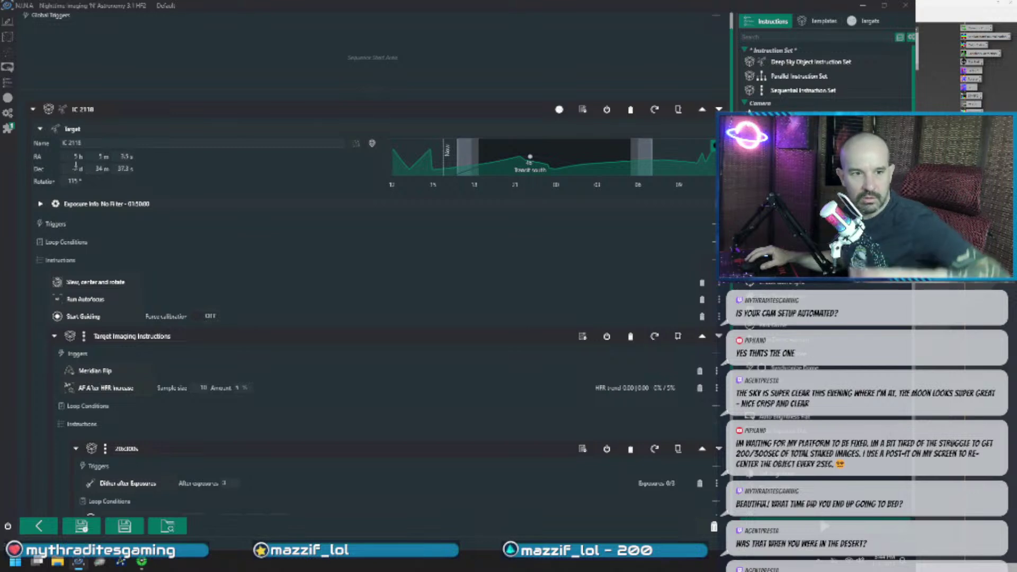
scroll(100, 192, down, 8)
scroll(104, 198, down, 1)
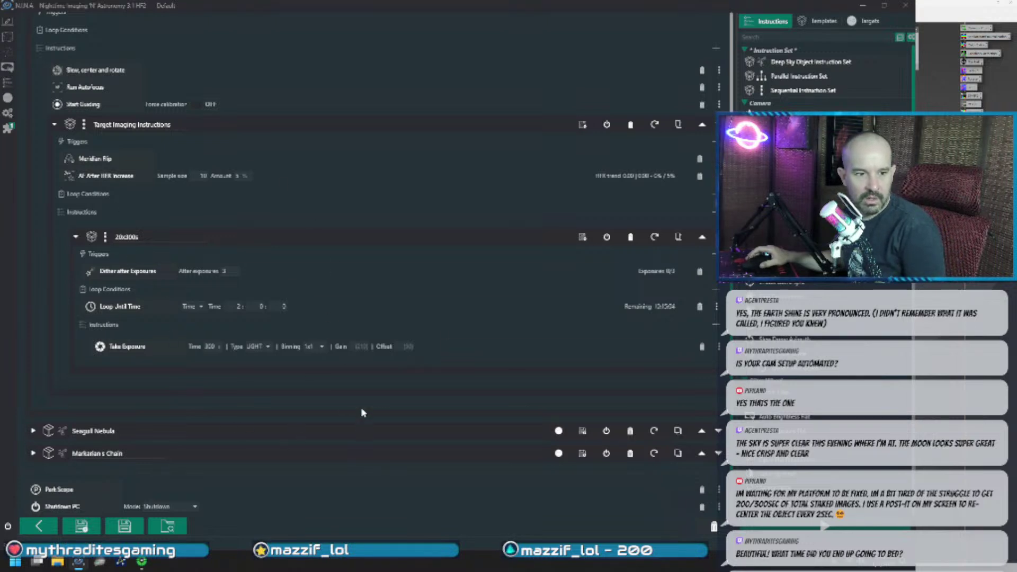
click(33, 432)
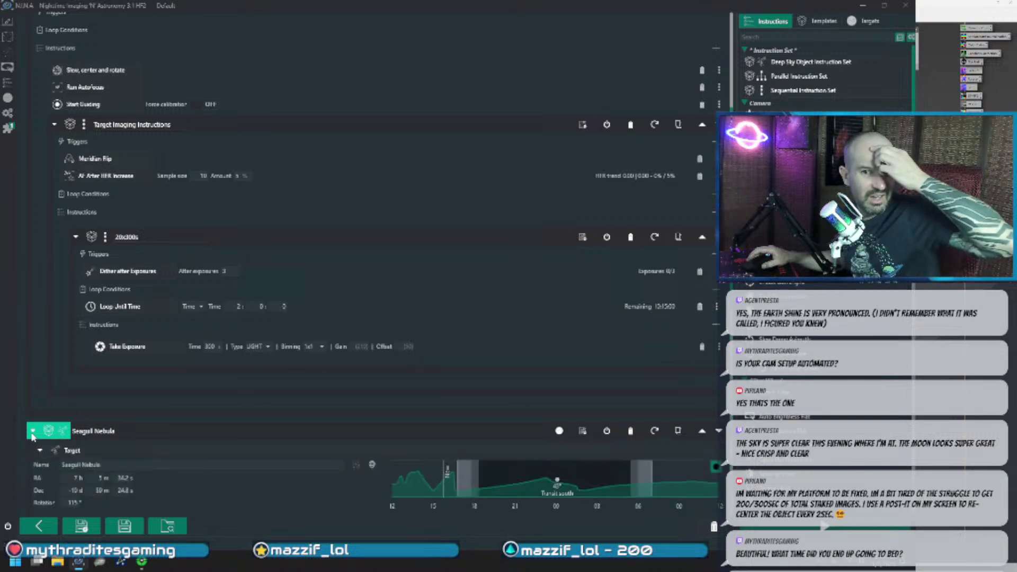
scroll(154, 453, up, 5)
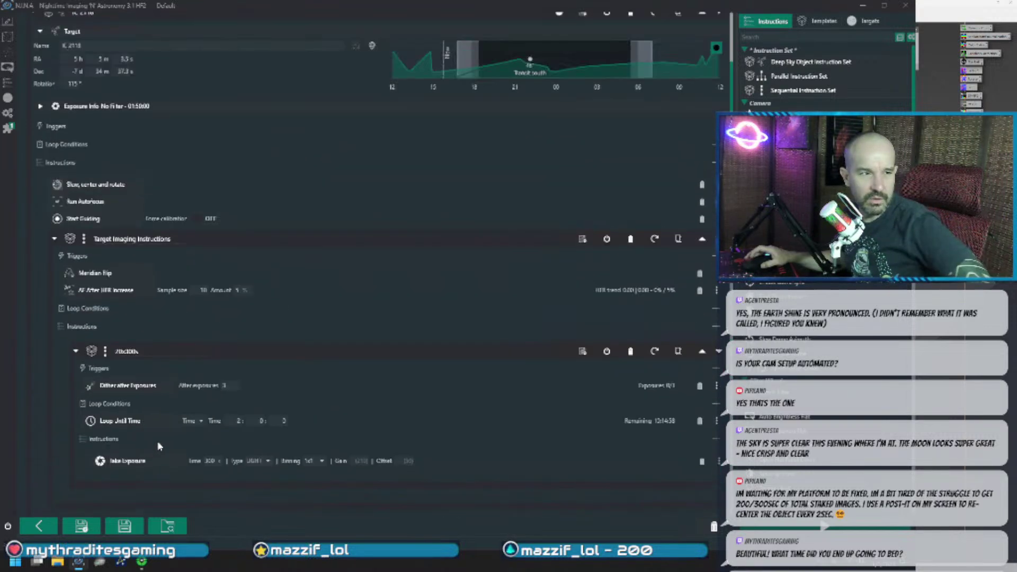
scroll(208, 391, down, 3)
scroll(207, 390, down, 3)
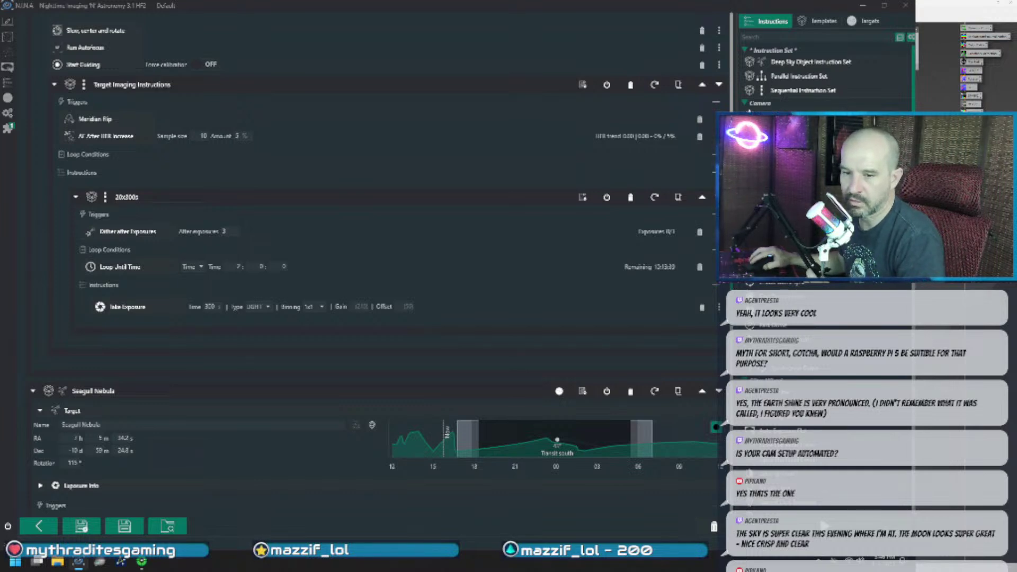
- Switch to the browser showing the Astroberry website and enlarge its window over the starless image
key(alt+Tab)
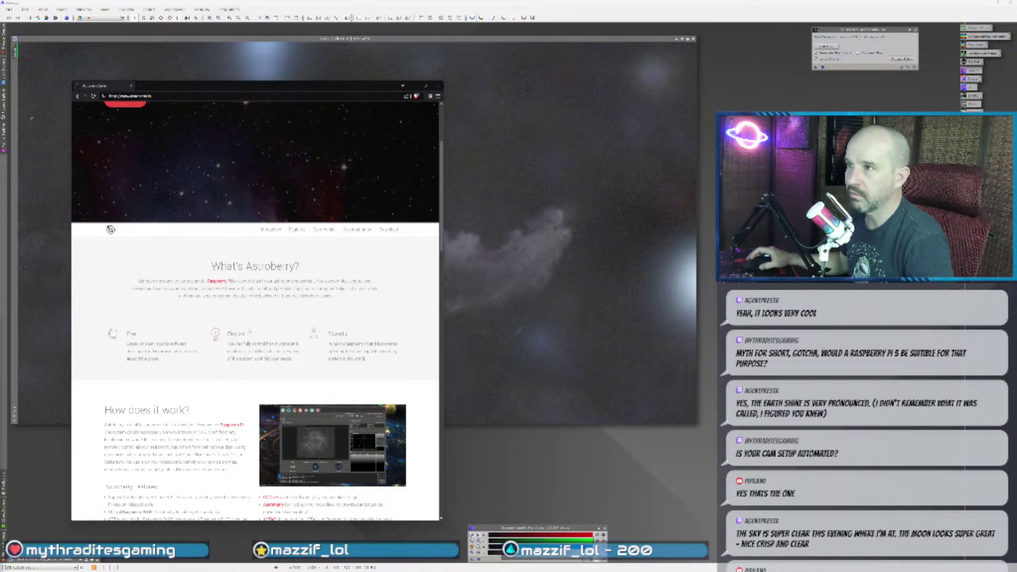
scroll(249, 332, up, 6)
drag(250, 85, 189, 35)
drag(382, 471, 700, 524)
- Read Astroberry's introduction, how it works and its feature list, then close the browser window
scroll(355, 286, down, 1)
scroll(297, 268, down, 3)
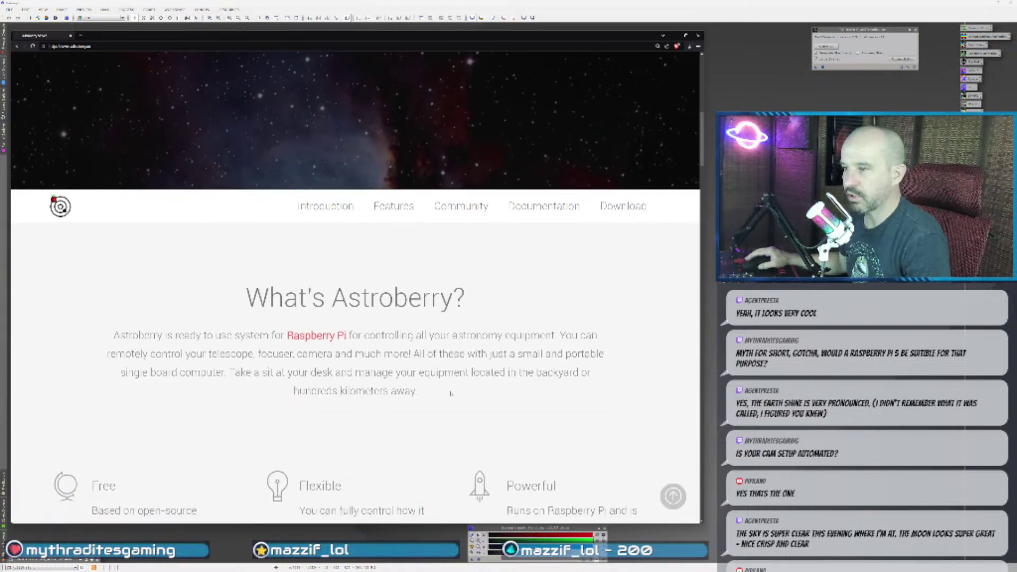
scroll(297, 268, down, 1)
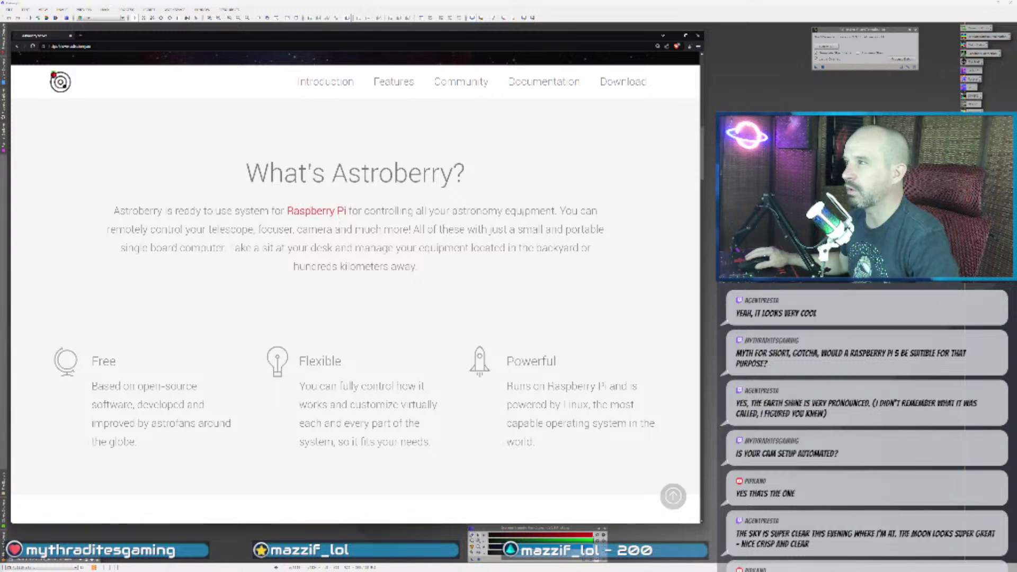
scroll(458, 294, down, 5)
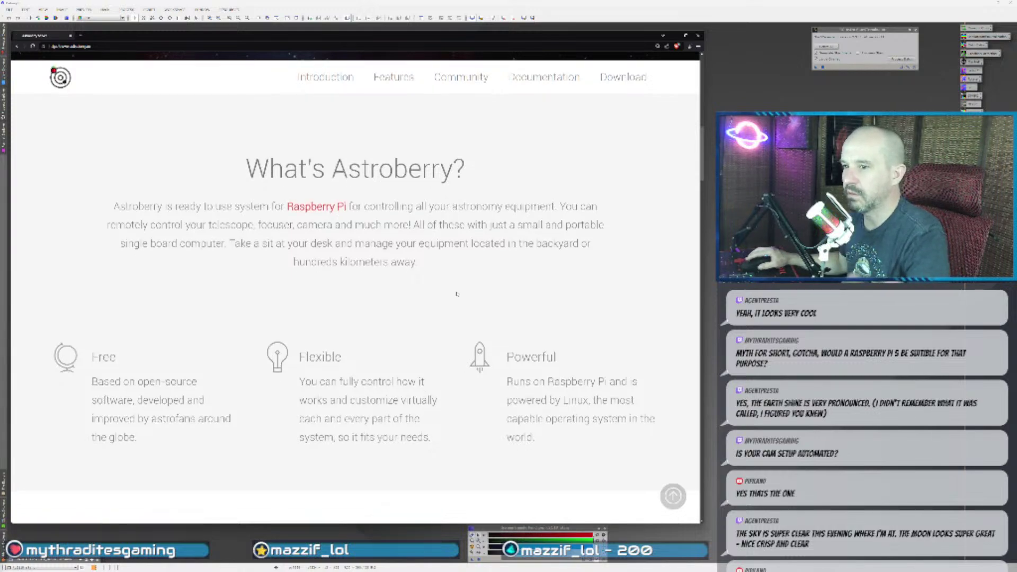
scroll(457, 294, down, 1)
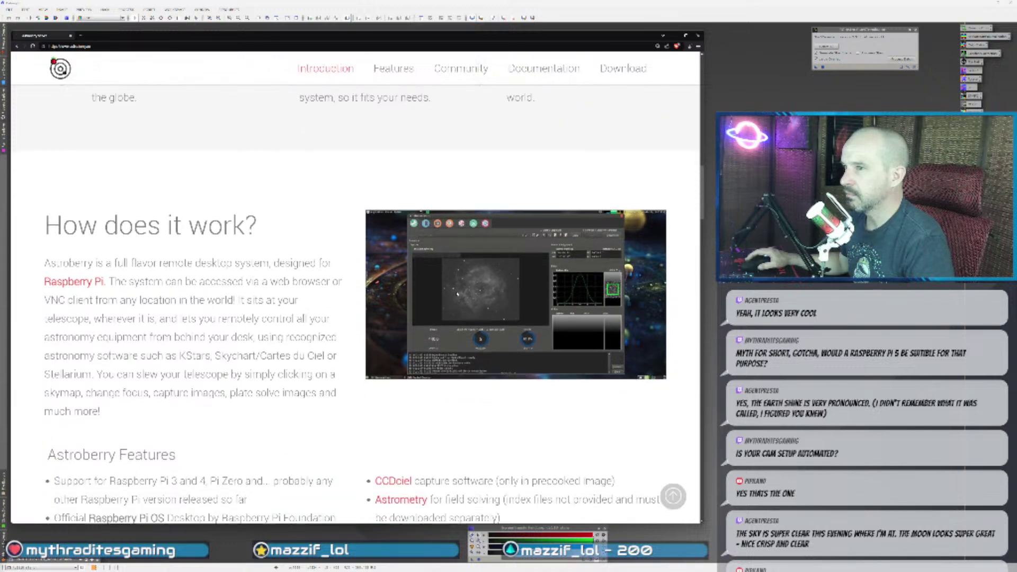
scroll(456, 293, down, 6)
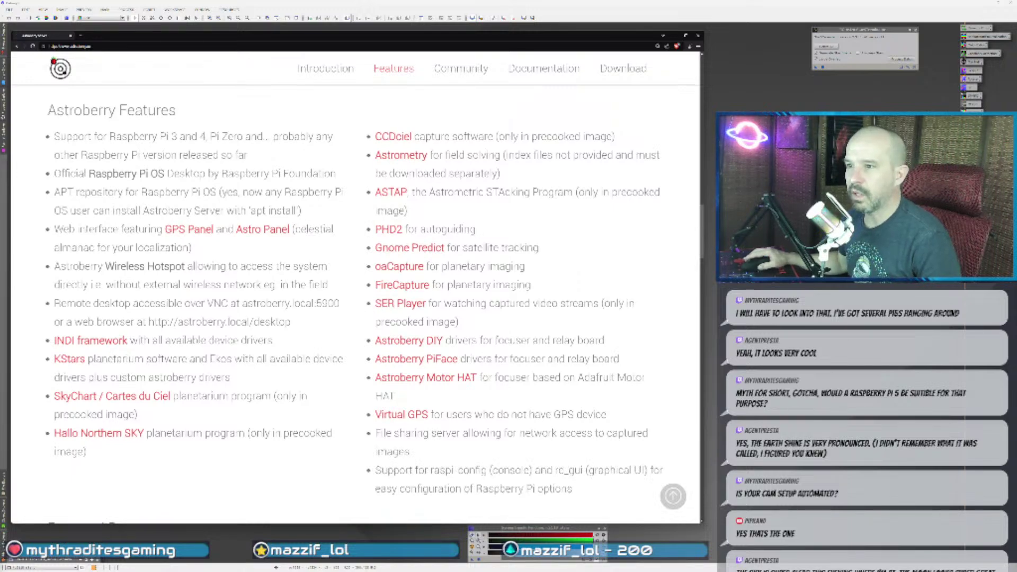
scroll(457, 287, down, 2)
scroll(456, 287, down, 2)
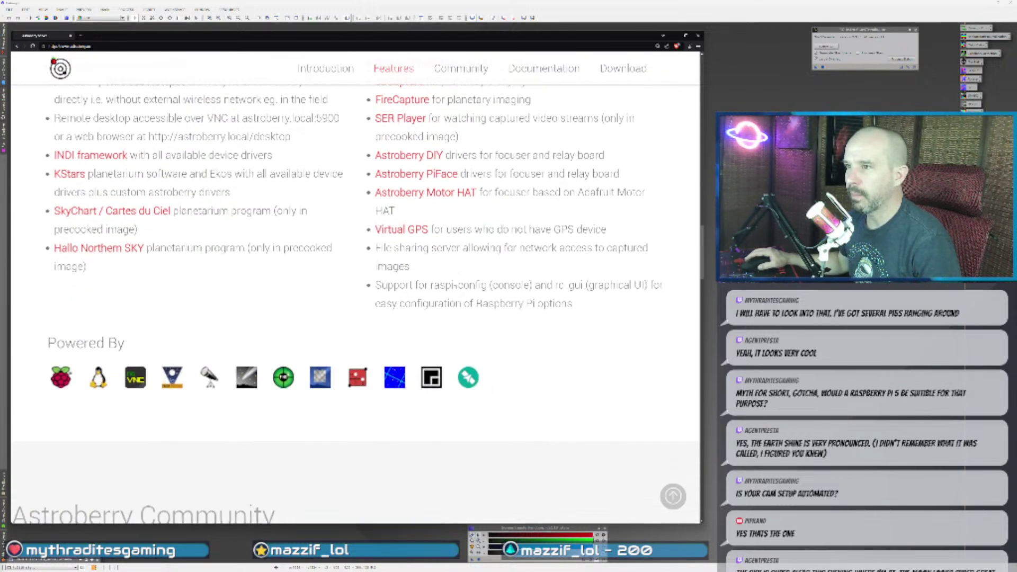
scroll(459, 289, up, 20)
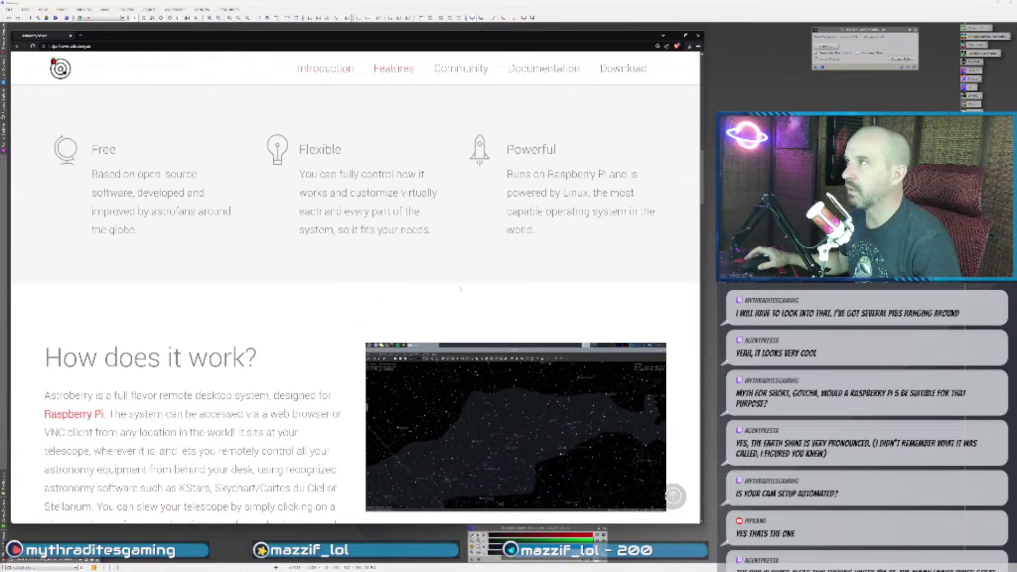
scroll(460, 288, up, 2)
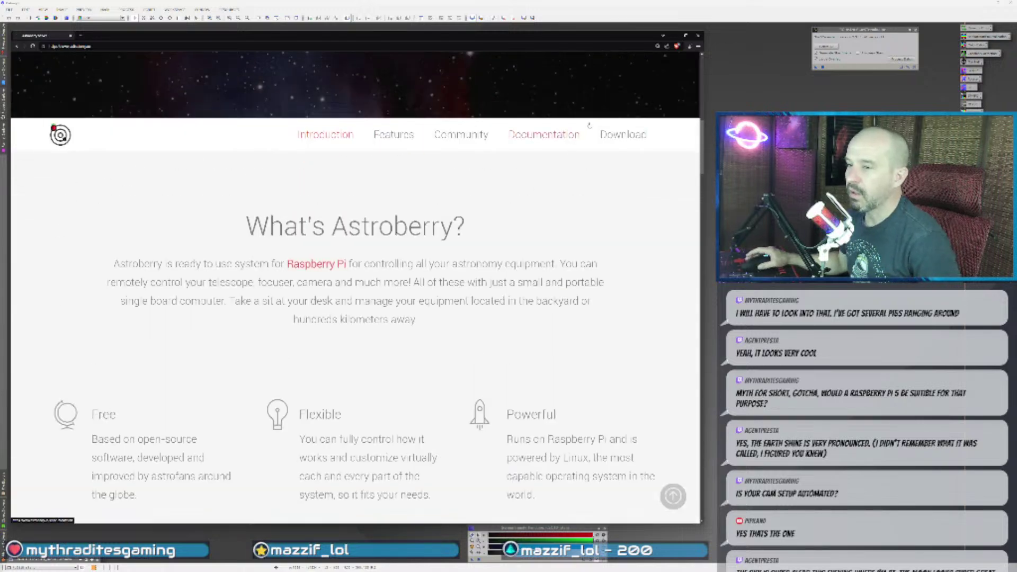
click(698, 35)
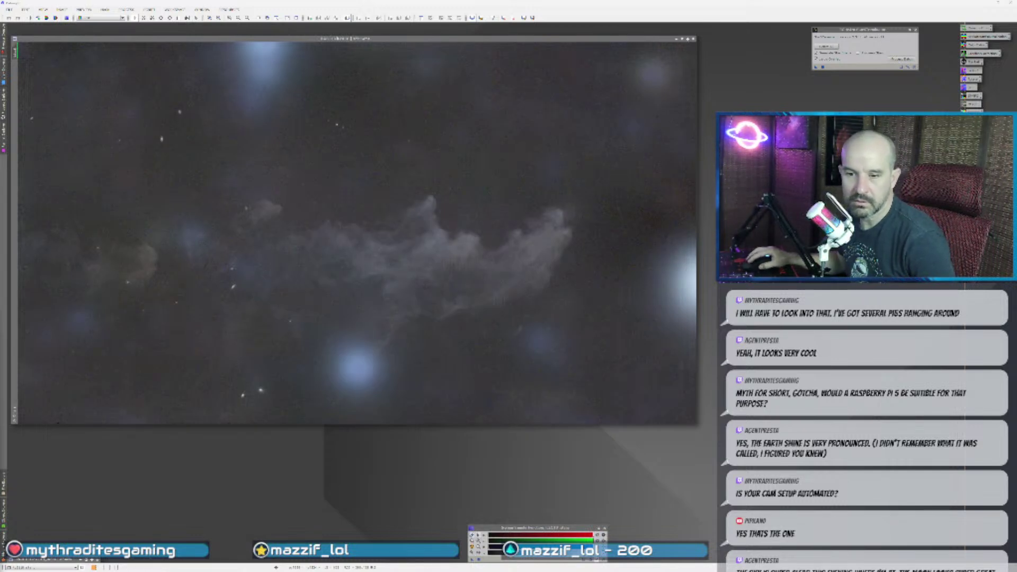
- Switch to N.I.N.A. and show its imaging view with the focuser, mount, guider and exposure controls
key(alt+Tab)
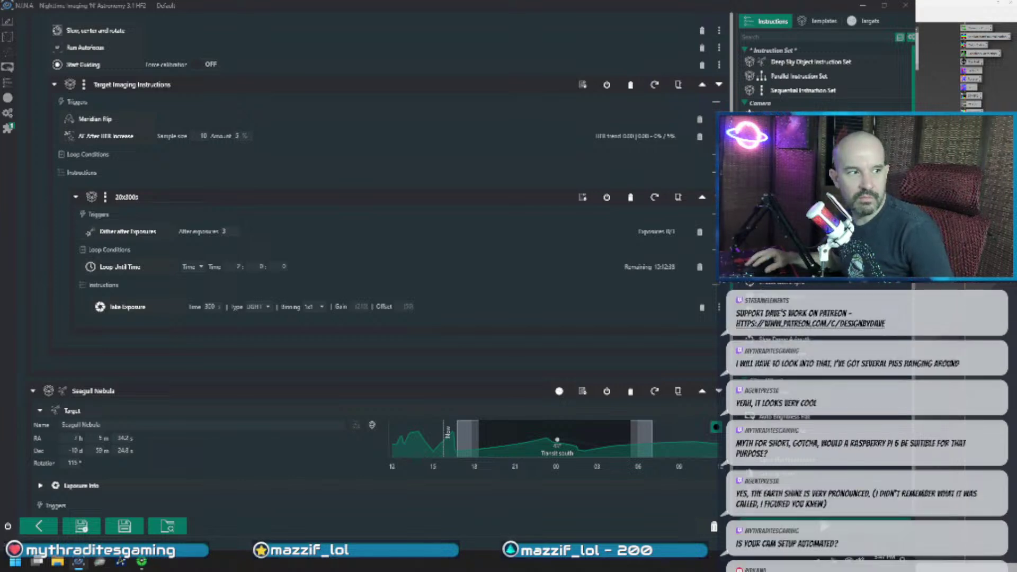
click(7, 97)
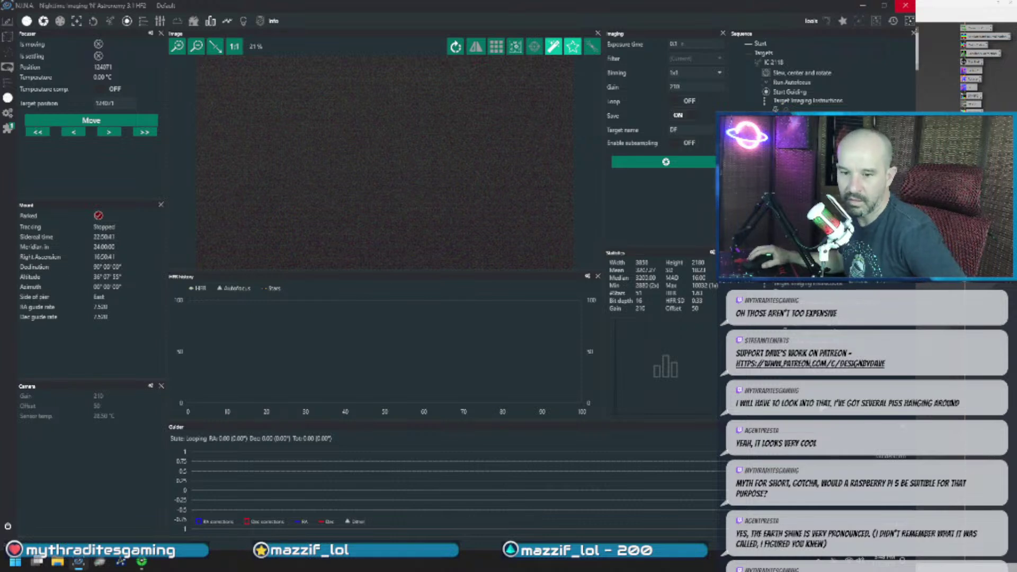
- Switch to the browser showing Amazon's MeLE Quieter4C mini PC page, then enlarge the window and magnify the page
key(alt+Tab)
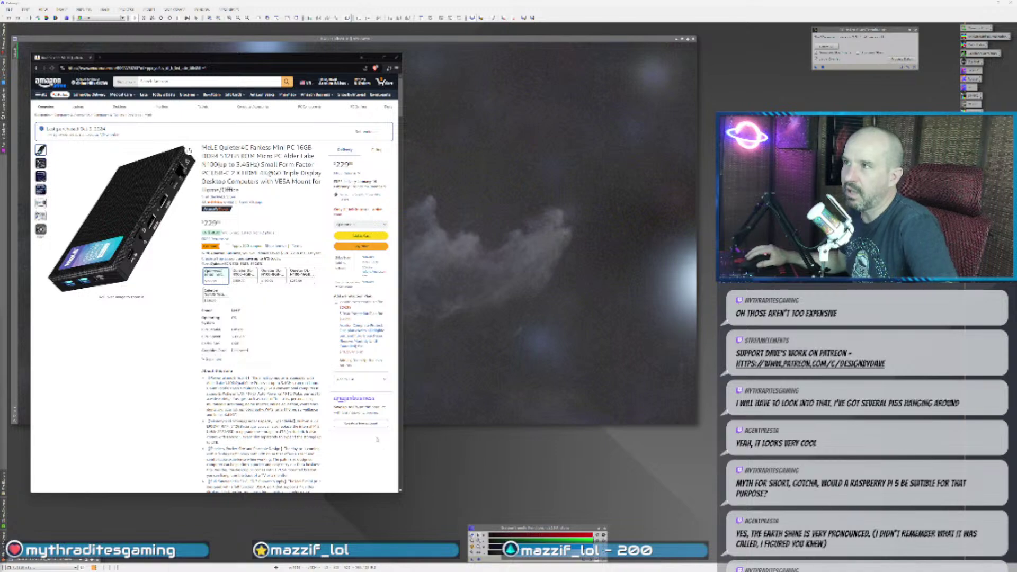
drag(401, 492, 699, 541)
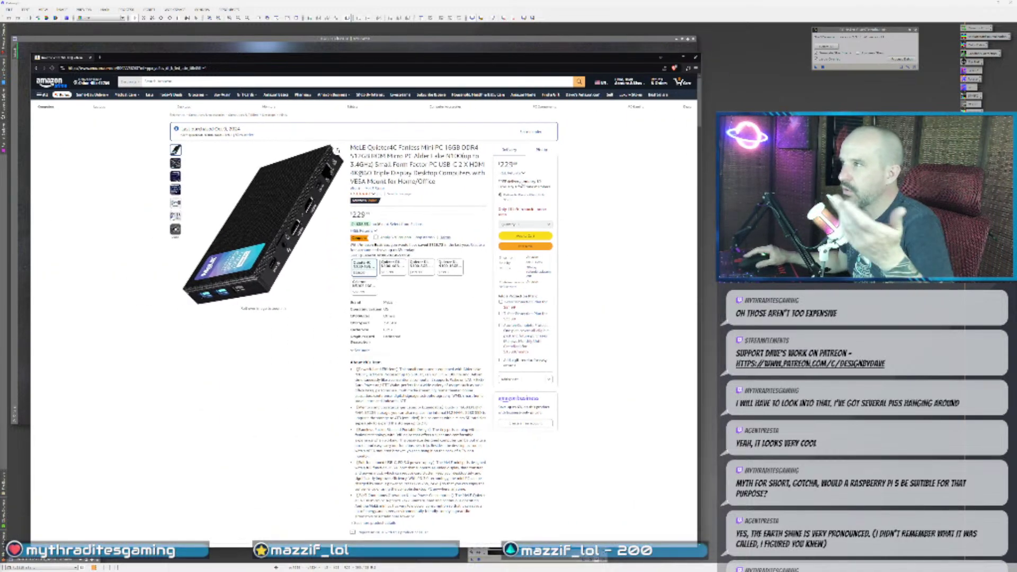
ctrl+scroll(241, 324, up, 4)
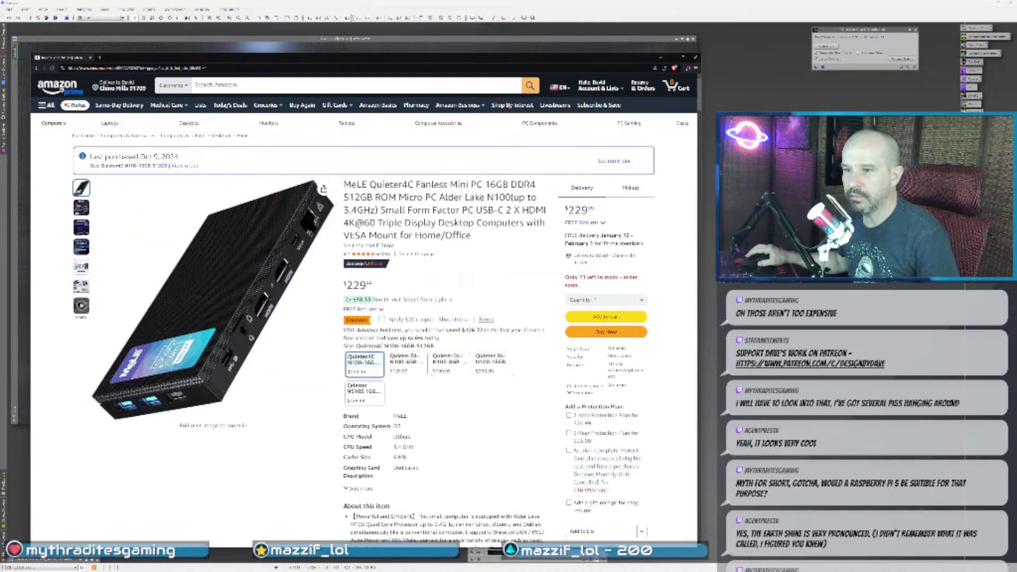
scroll(87, 429, down, 2)
scroll(88, 429, up, 2)
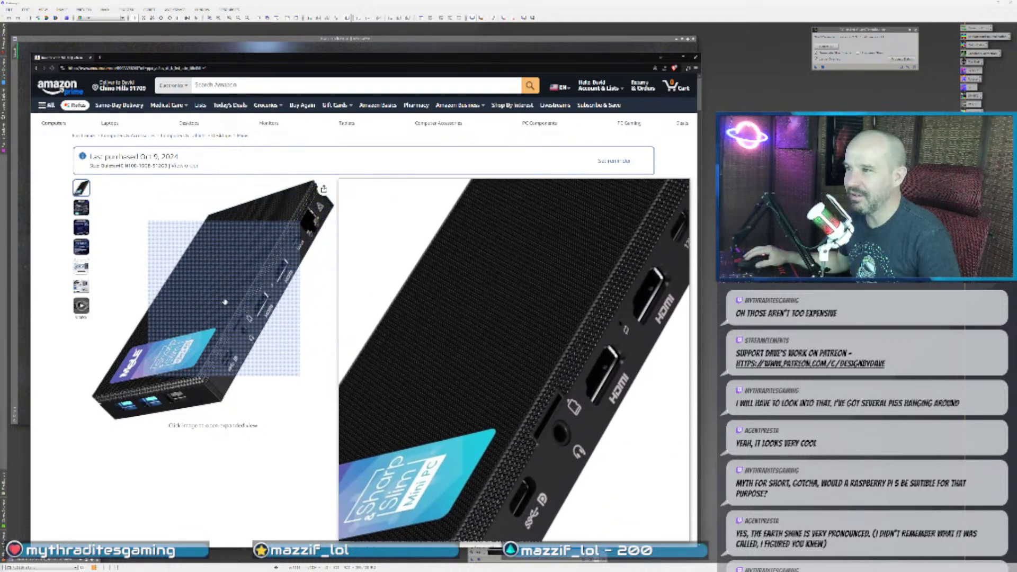
- View the mini PC's full-size product photo, Fanless Mini PC and Multi I/O Ports images, then close the browser window
click(225, 300)
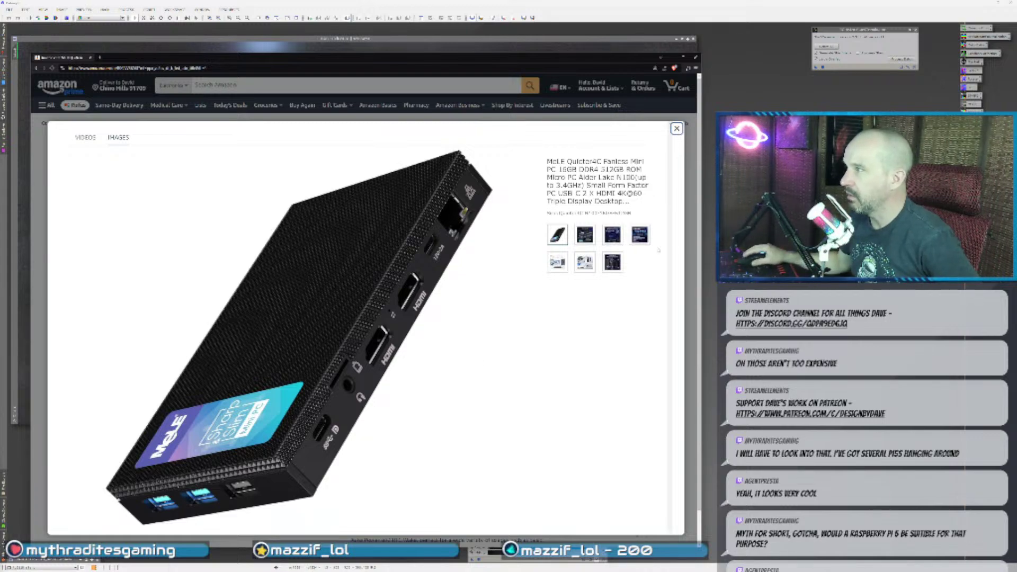
click(586, 236)
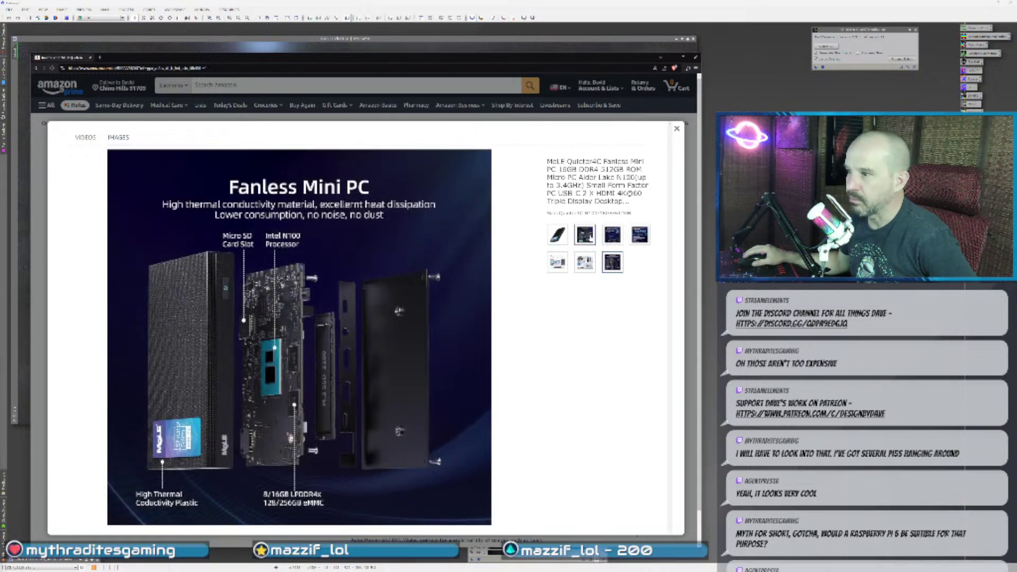
click(591, 238)
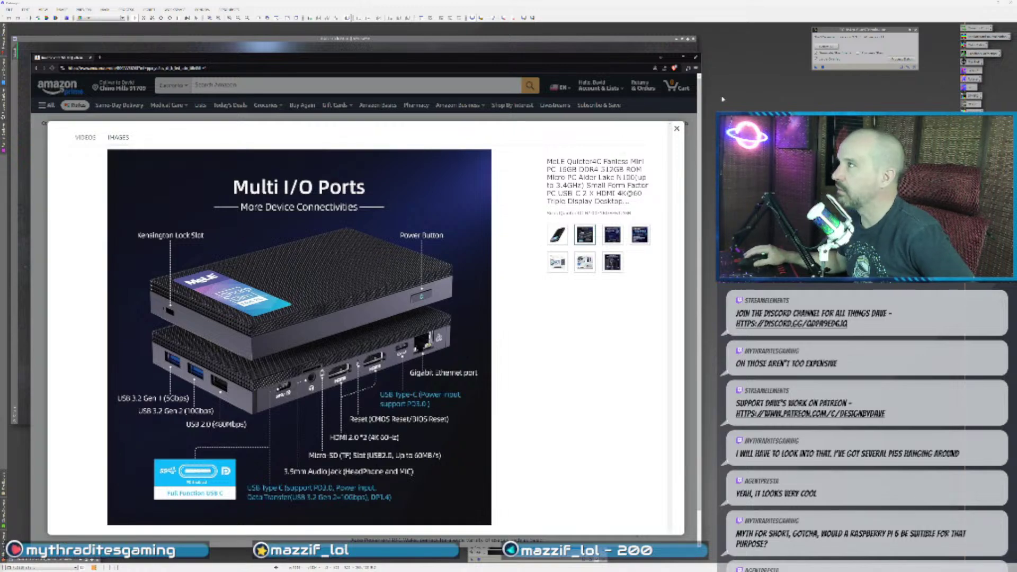
click(696, 56)
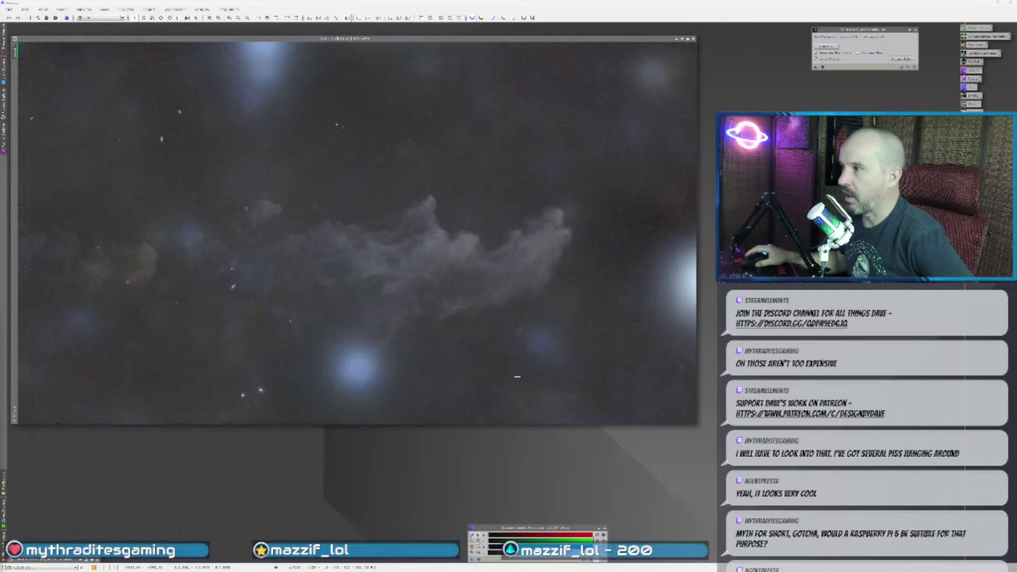
- Bring up the stars-only image briefly, then inspect the nebula and the small galaxies above it in the starless image
double_click(66, 560)
double_click(336, 127)
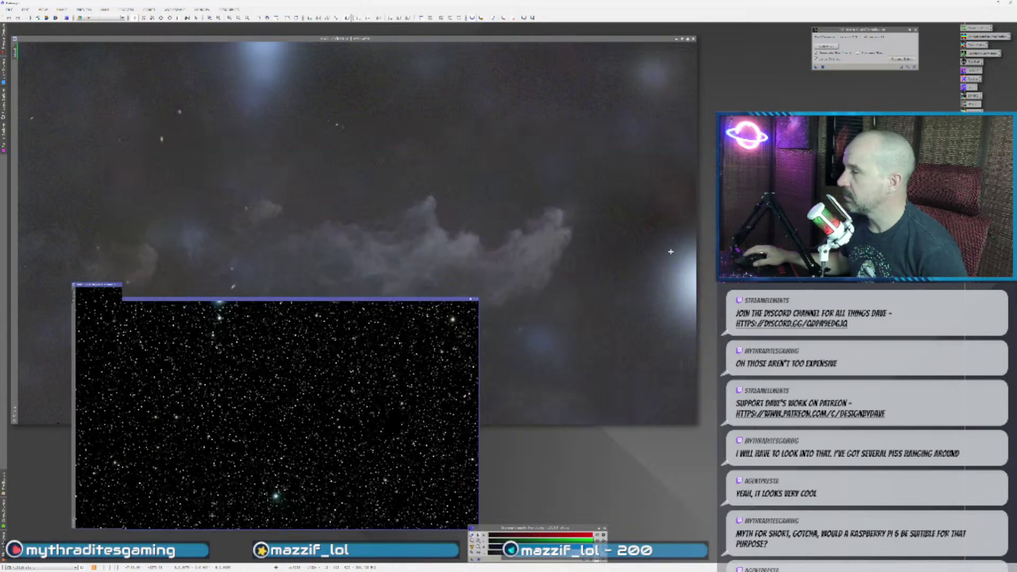
scroll(512, 282, up, 2)
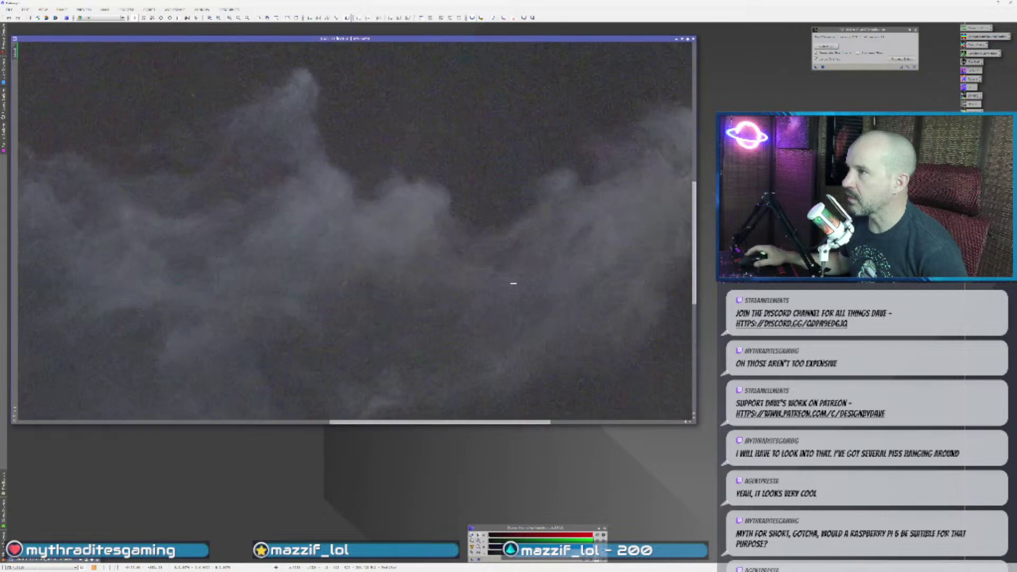
scroll(513, 282, down, 2)
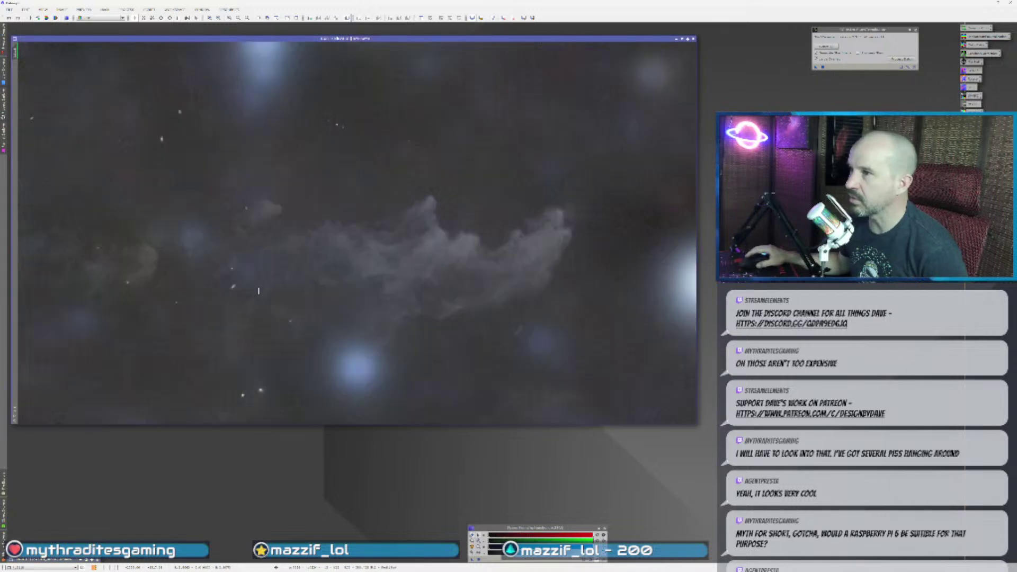
scroll(504, 334, up, 3)
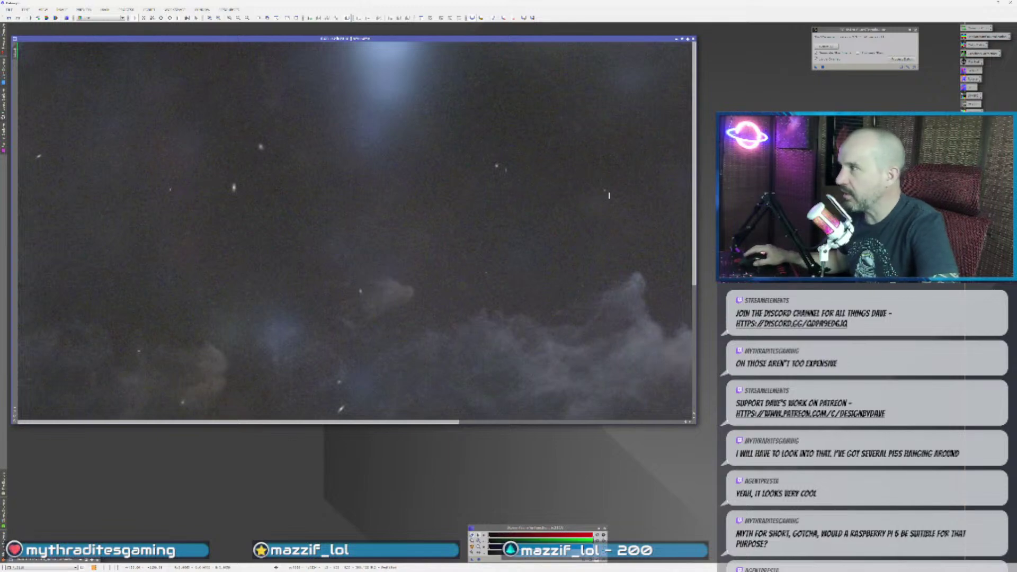
scroll(598, 186, up, 3)
scroll(587, 175, down, 1)
drag(116, 89, 309, 269)
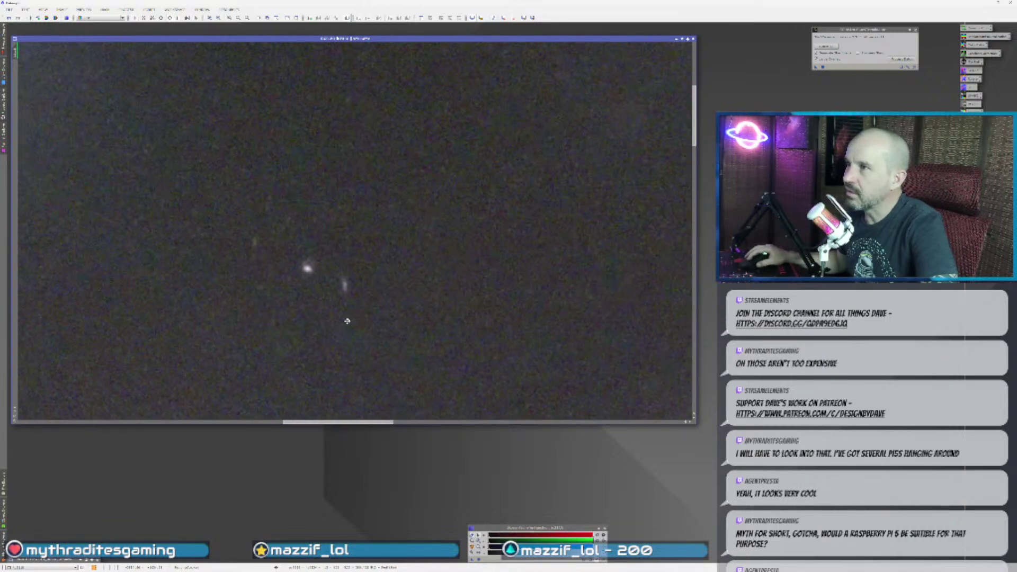
scroll(294, 283, down, 5)
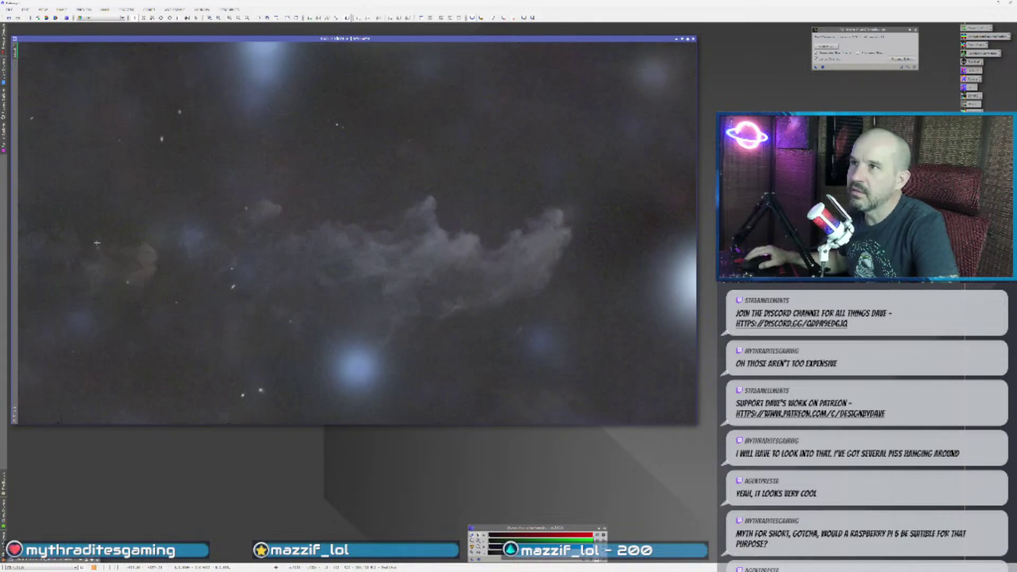
- Examine the galaxies and noise around the nebula's faint end in the starless image, including the elongated galaxy
scroll(280, 388, up, 4)
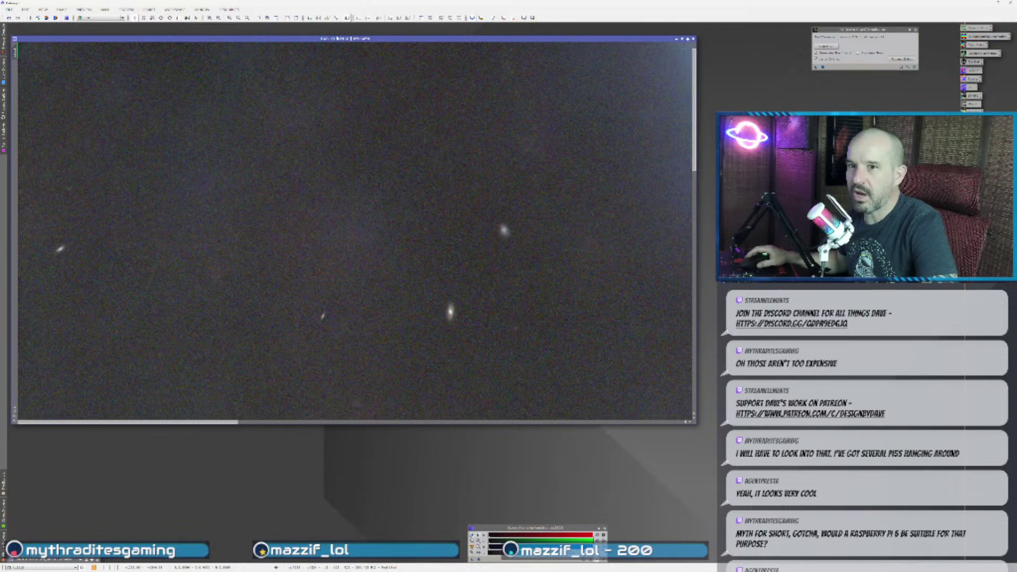
scroll(323, 317, down, 2)
scroll(276, 316, down, 2)
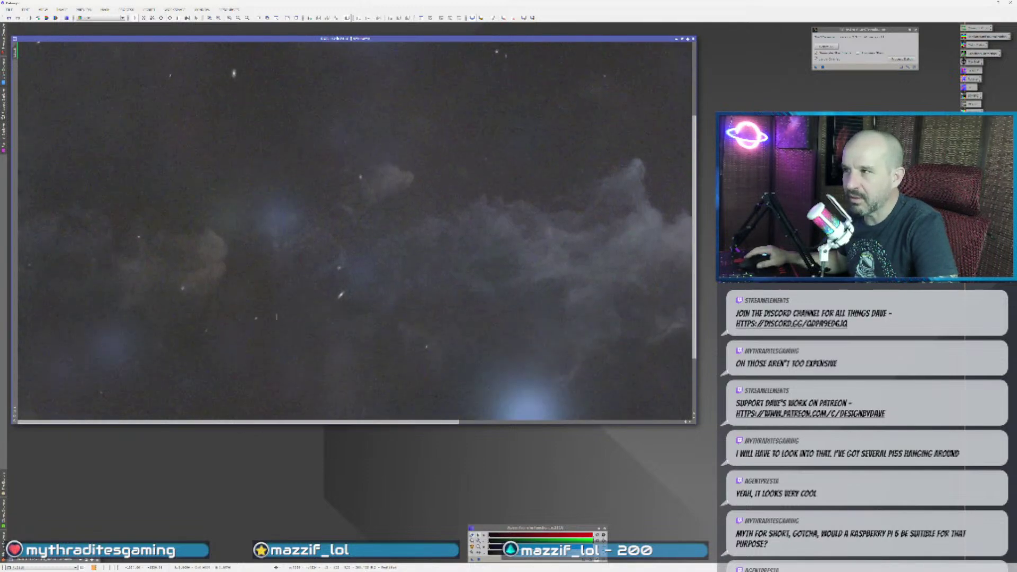
scroll(276, 317, up, 2)
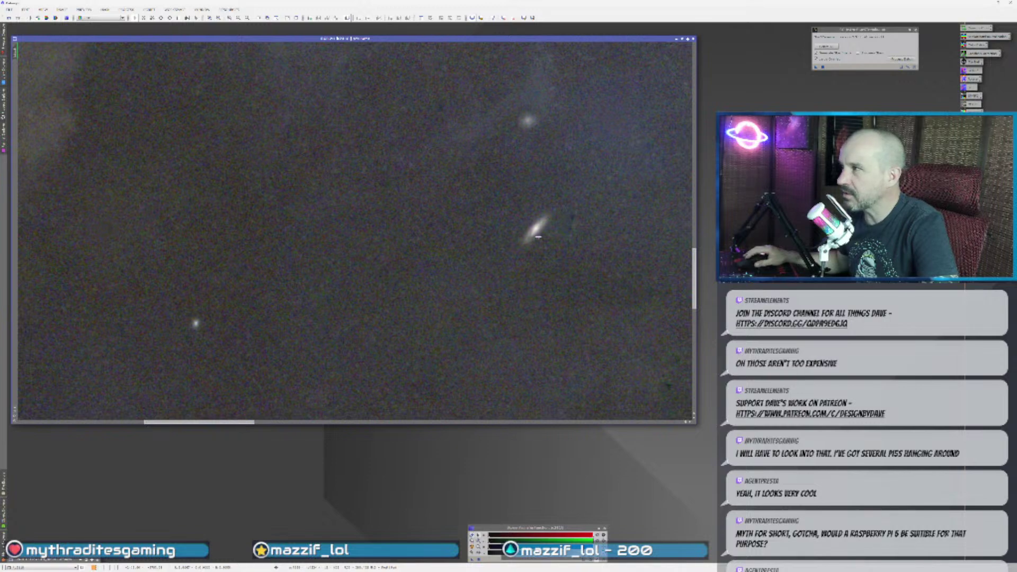
scroll(538, 236, up, 2)
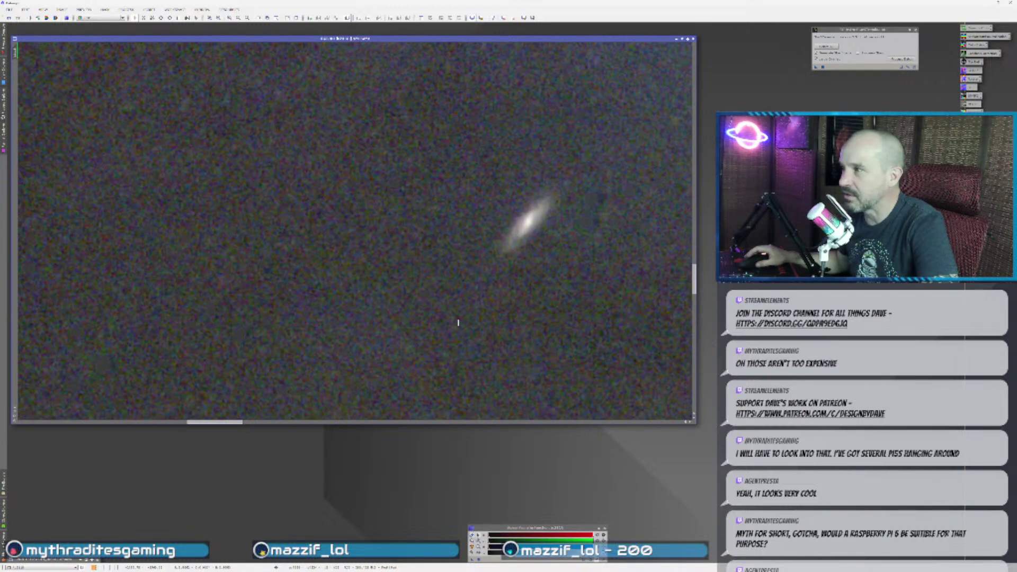
scroll(458, 322, down, 3)
scroll(159, 387, down, 1)
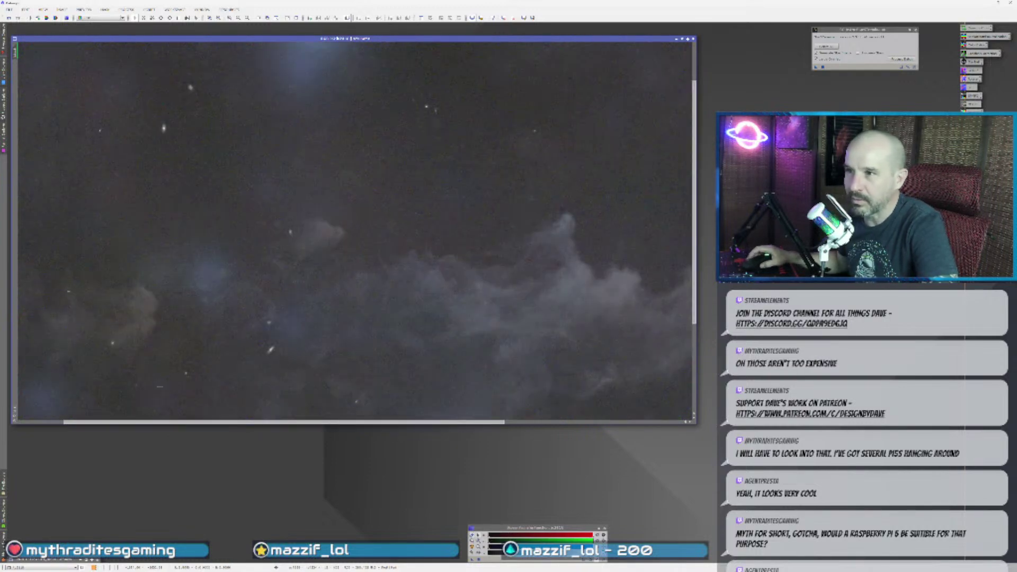
scroll(77, 297, up, 2)
scroll(98, 293, down, 2)
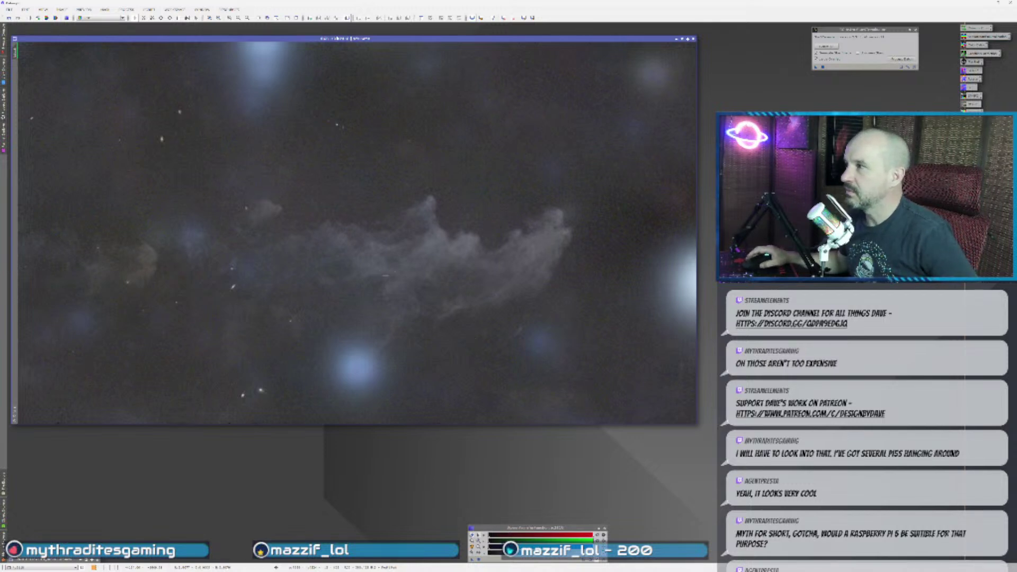
- Close the StarXTerminator process and apply NoiseXTerminator to the starless image
click(916, 30)
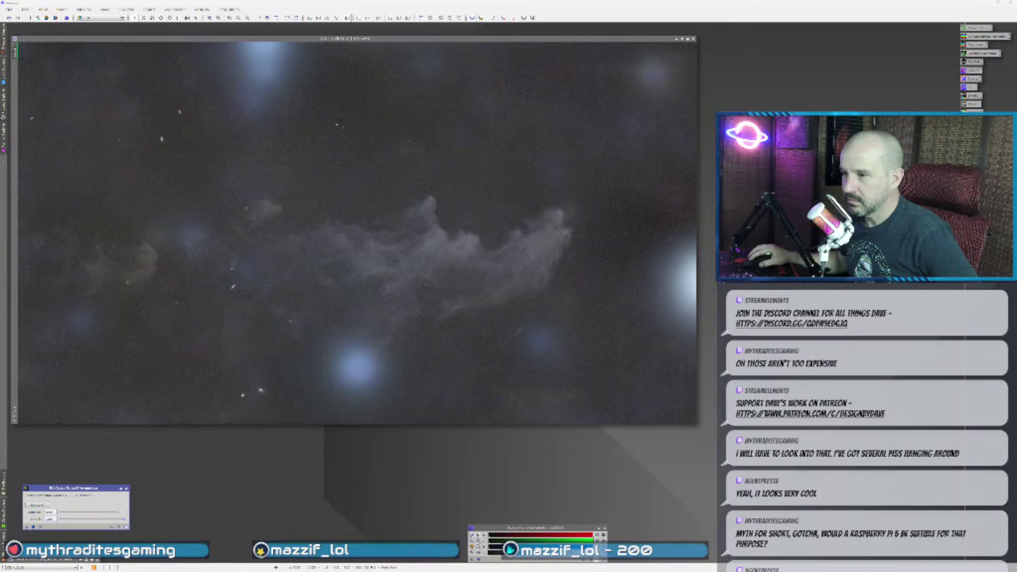
click(363, 245)
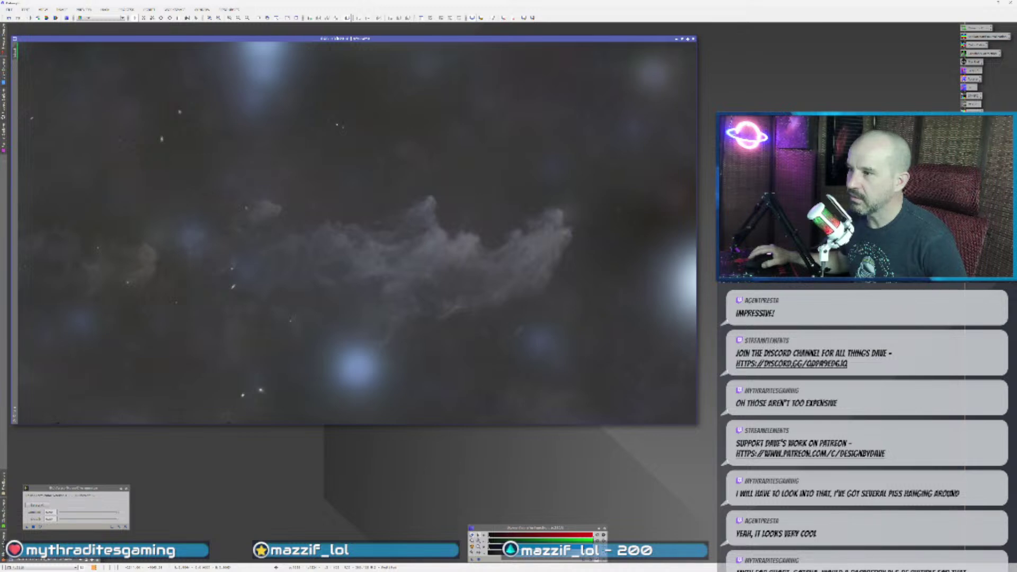
- Compare the pair of galaxies below the nebula before and after noise reduction, ending on the denoised version
scroll(424, 336, up, 3)
scroll(241, 399, up, 2)
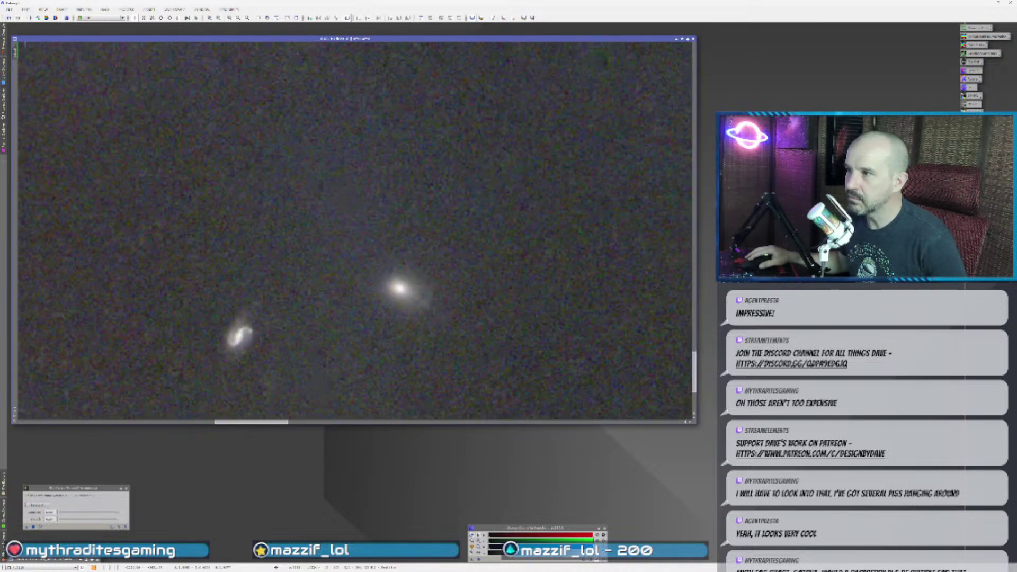
click(18, 18)
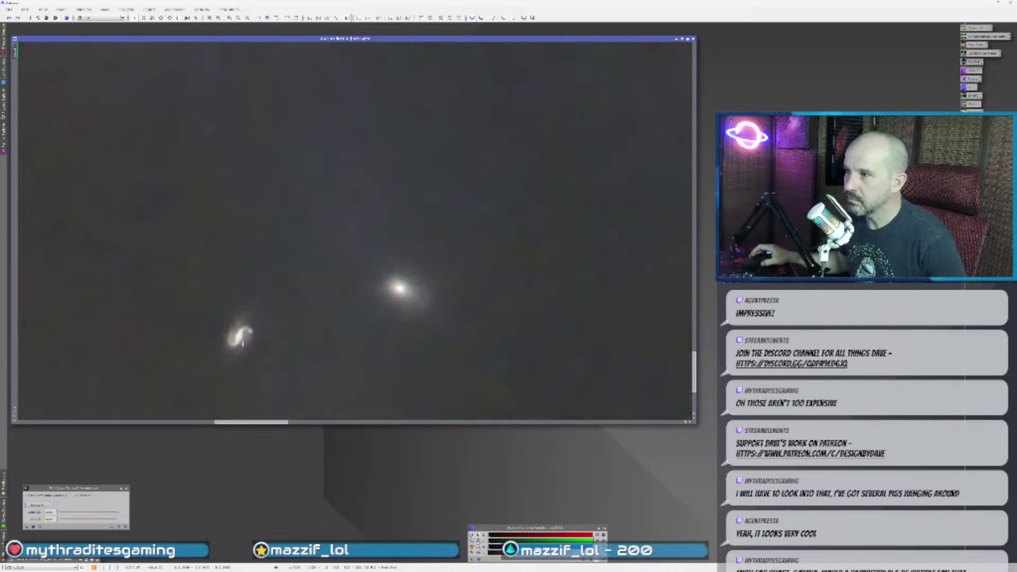
- Inspect the denoised starless image, checking the nebula structure and the elongated galaxy with its round neighbour up close
scroll(242, 343, down, 3)
scroll(228, 214, up, 3)
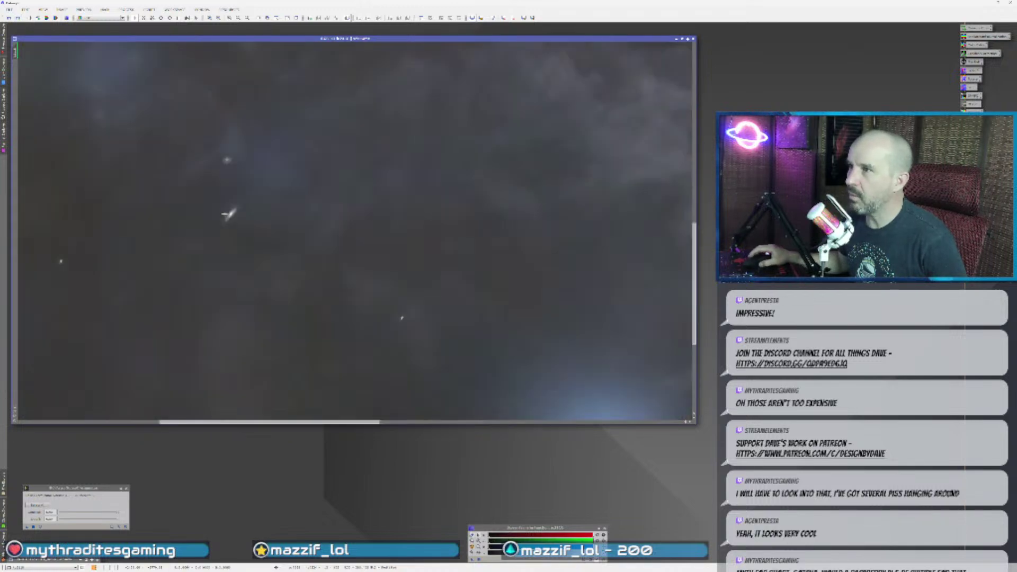
scroll(248, 225, down, 3)
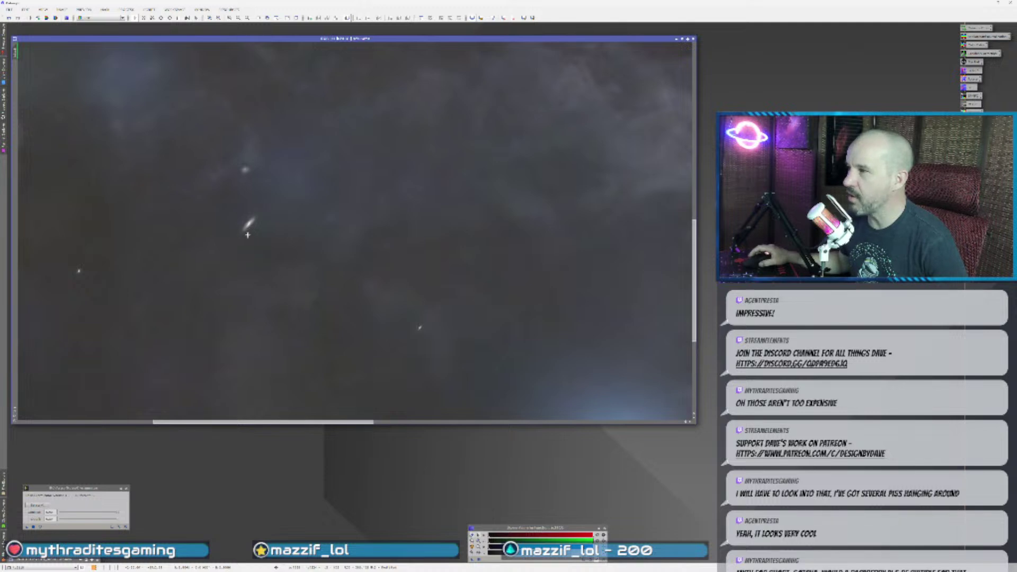
scroll(248, 234, down, 4)
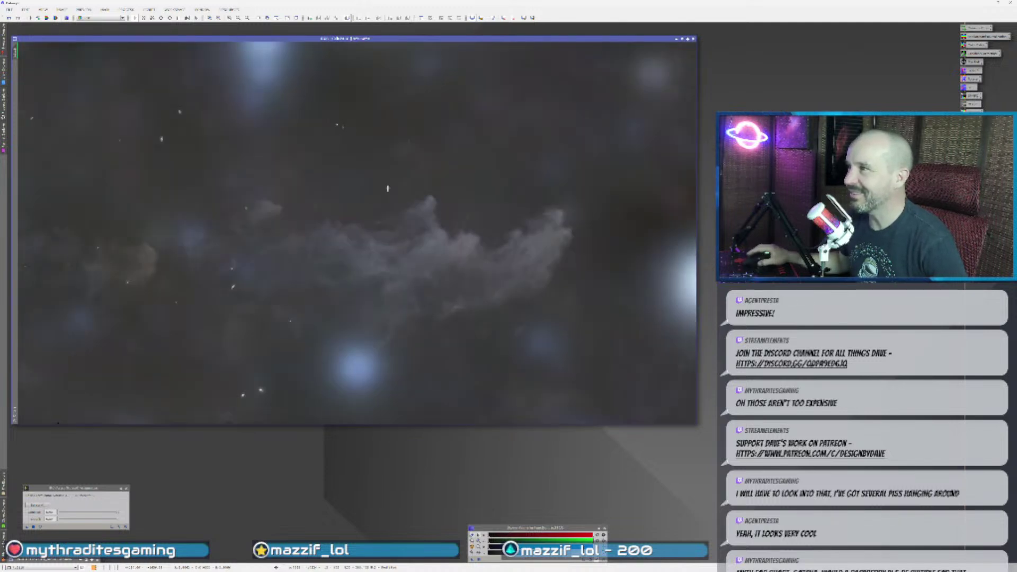
scroll(387, 188, up, 3)
scroll(356, 228, down, 1)
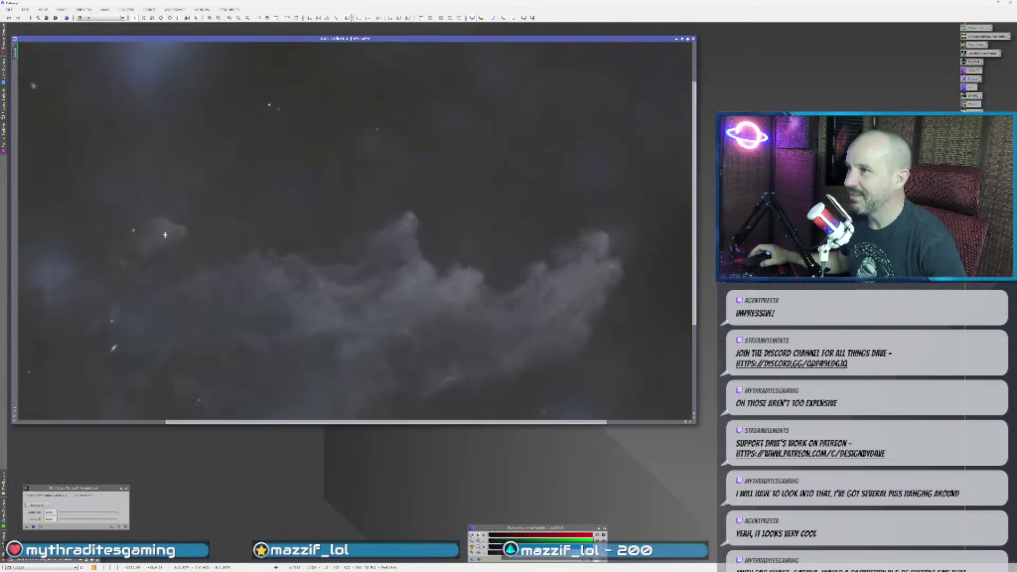
scroll(164, 235, down, 1)
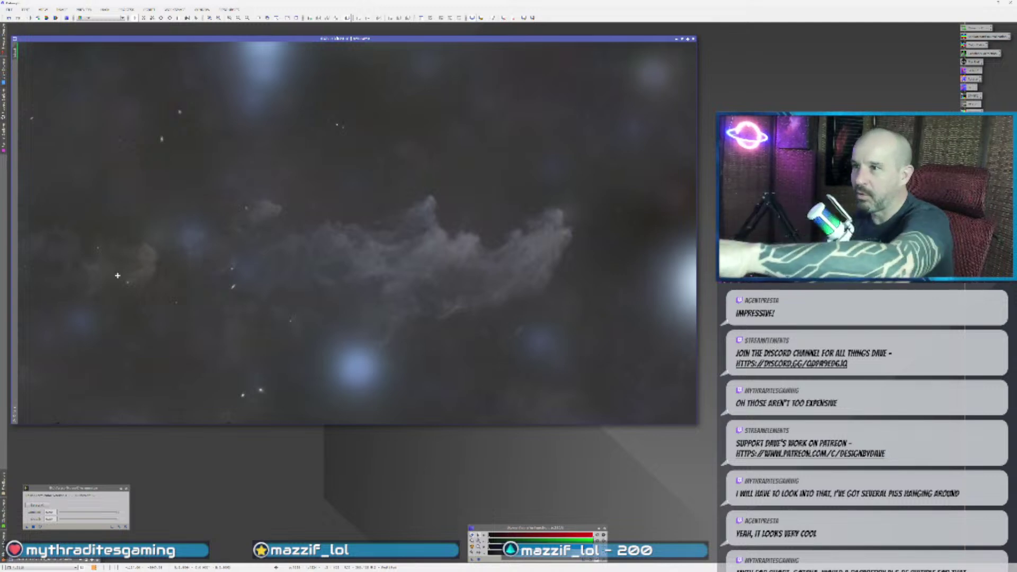
scroll(93, 244, up, 2)
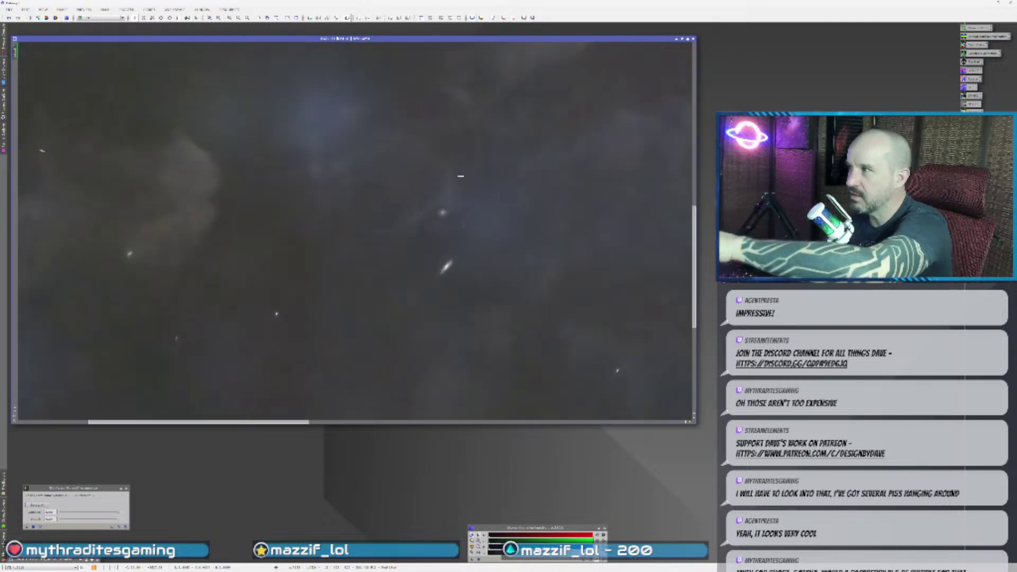
scroll(429, 291, down, 2)
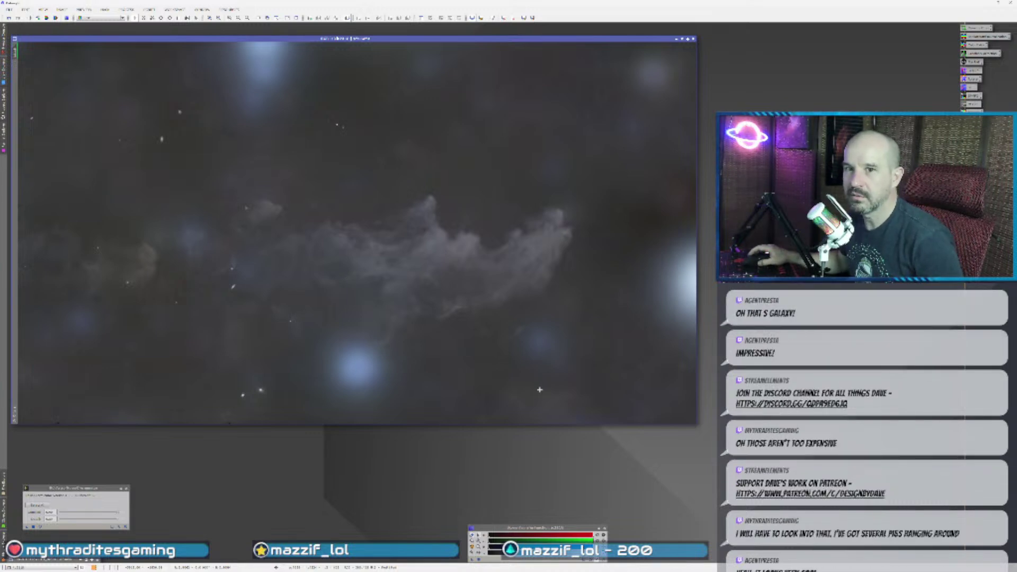
scroll(255, 288, up, 3)
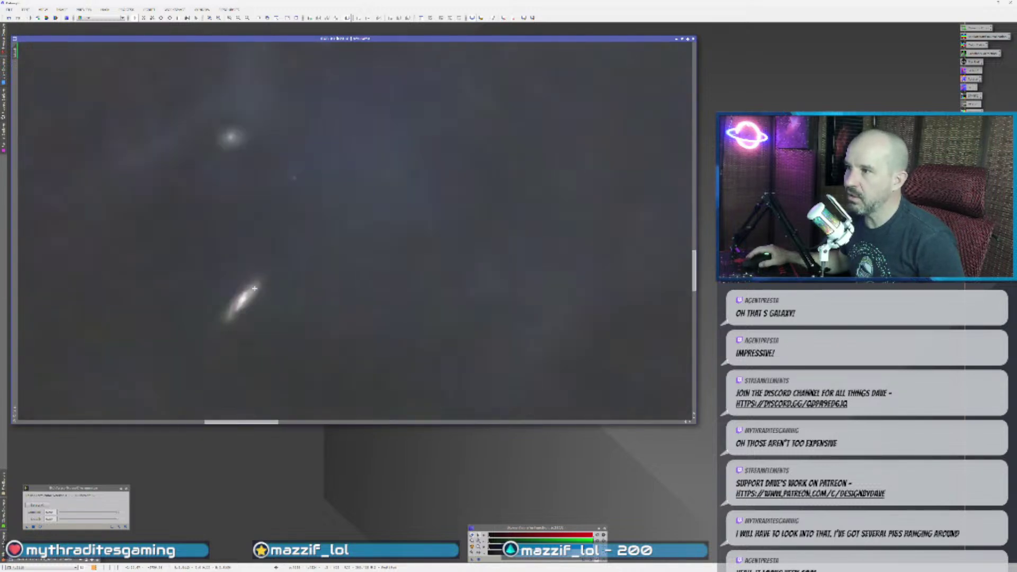
scroll(262, 340, down, 2)
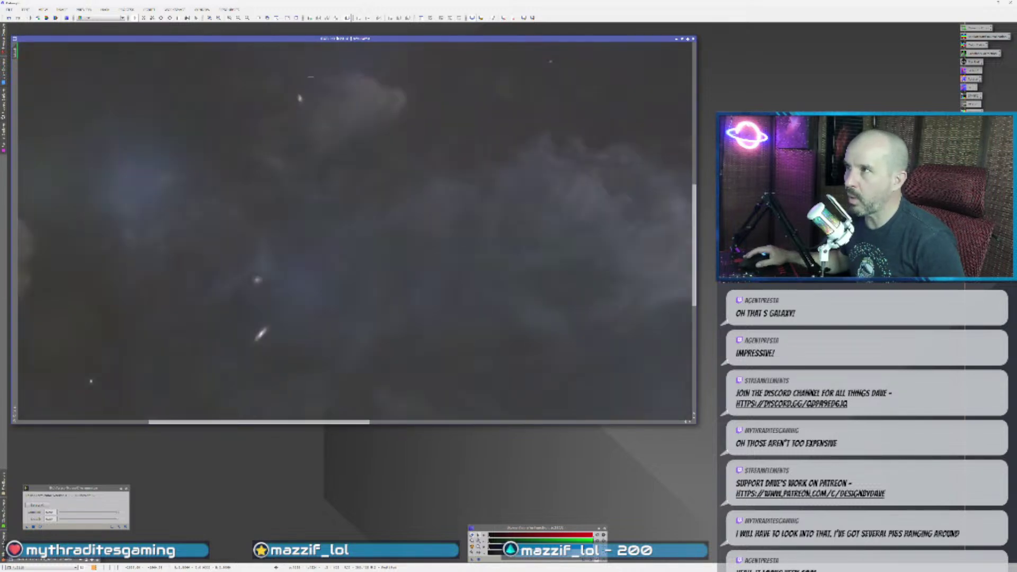
- Examine the galaxies around the nebula's faint end in the denoised starless image, including the pair above the small cloud
scroll(165, 359, down, 3)
scroll(136, 285, up, 3)
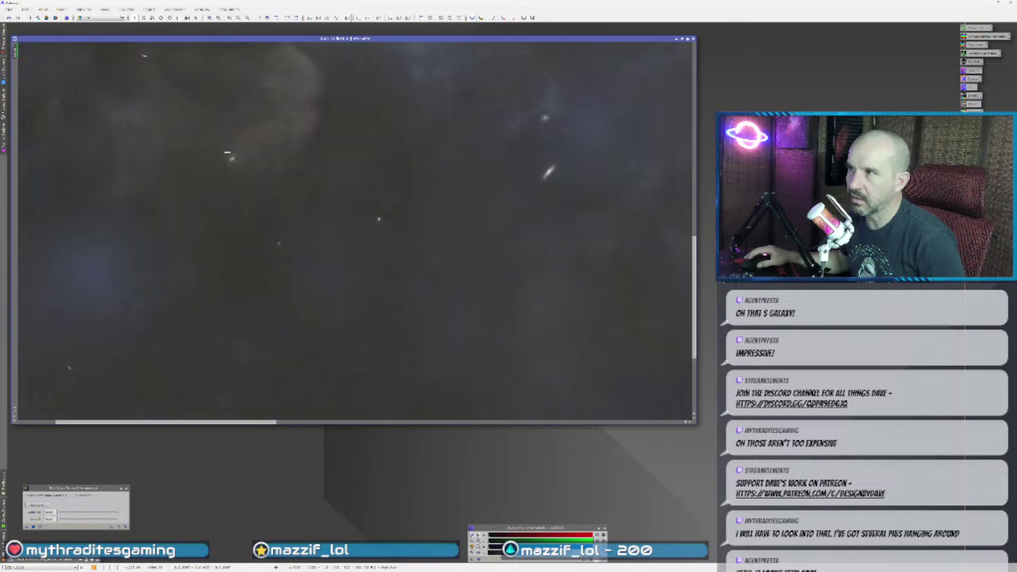
scroll(227, 152, down, 2)
scroll(242, 350, down, 2)
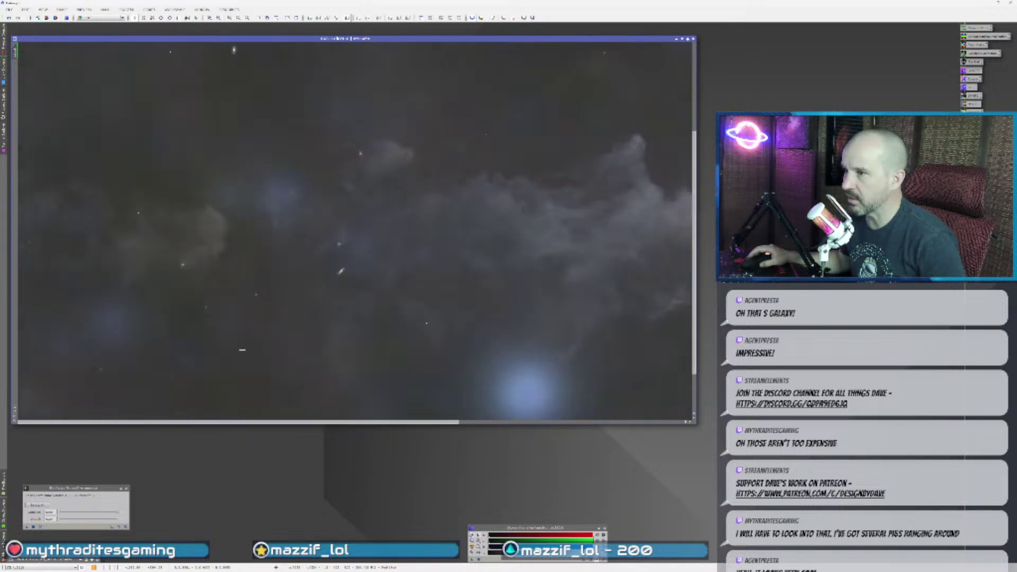
scroll(242, 354, down, 2)
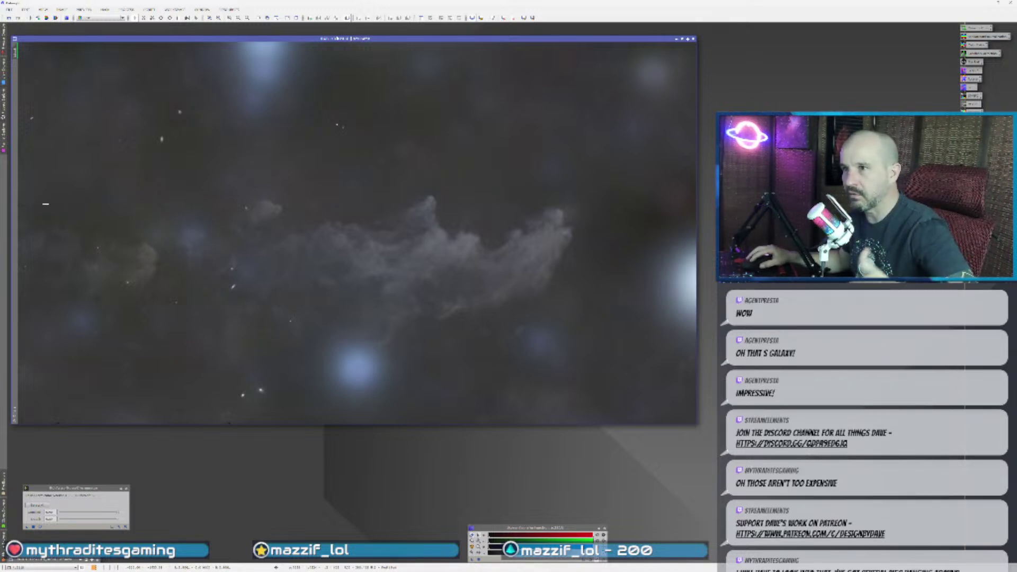
scroll(356, 233, down, 3)
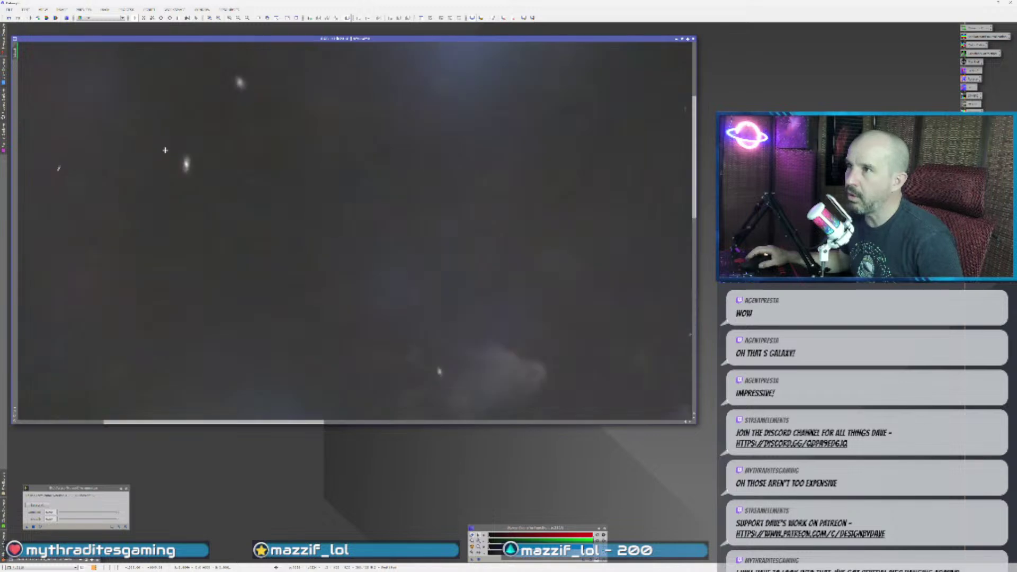
scroll(162, 223, up, 1)
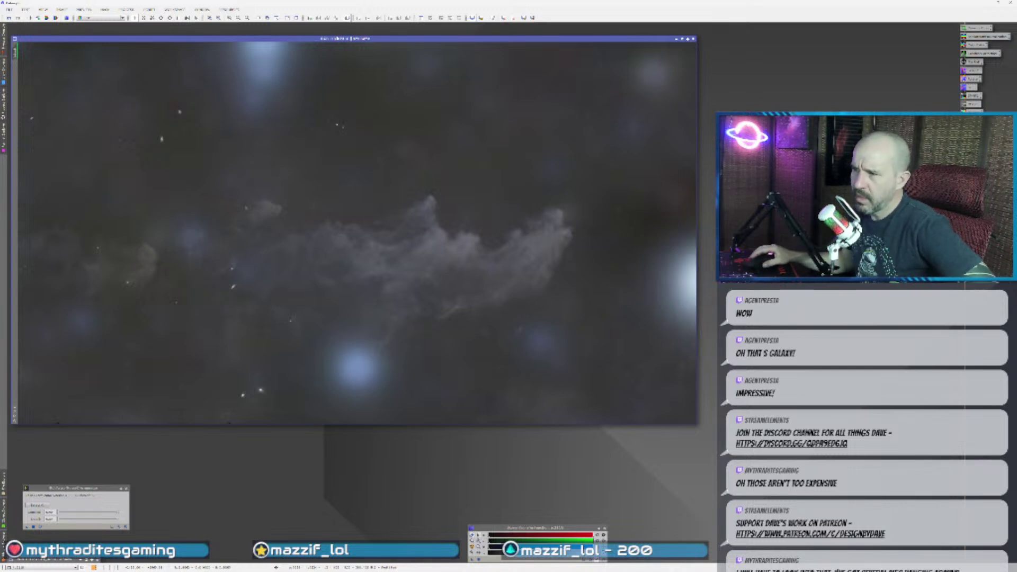
- Inspect the pair of galaxies below the nebula and the main cloud structure in the denoised starless image
scroll(243, 397, up, 2)
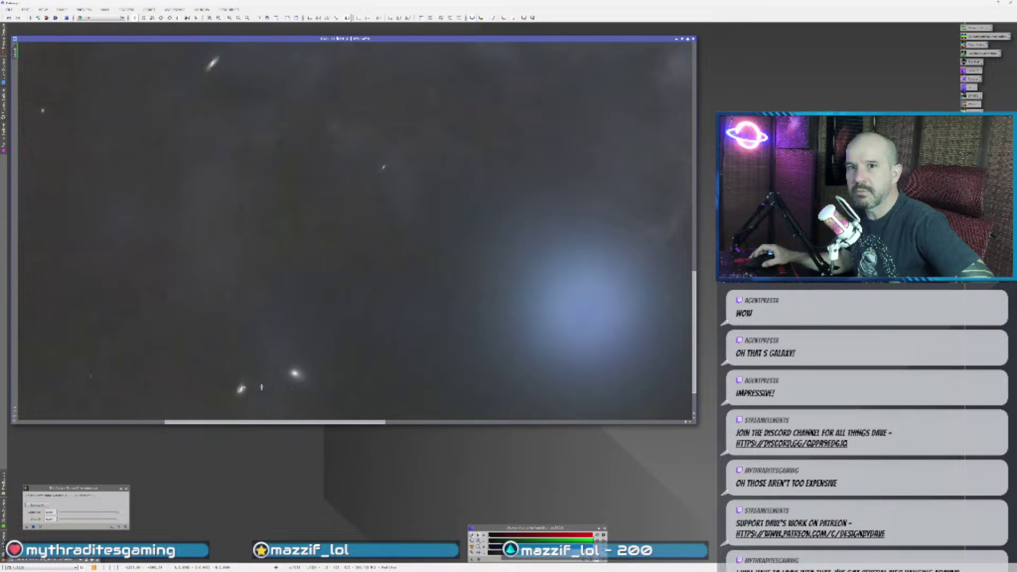
scroll(262, 387, down, 3)
scroll(262, 386, up, 2)
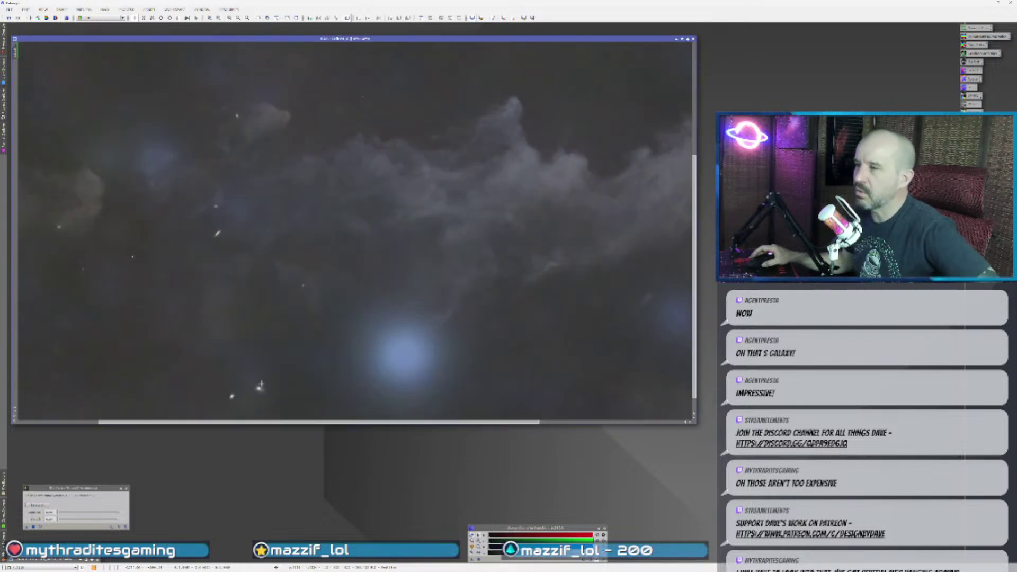
scroll(261, 387, down, 1)
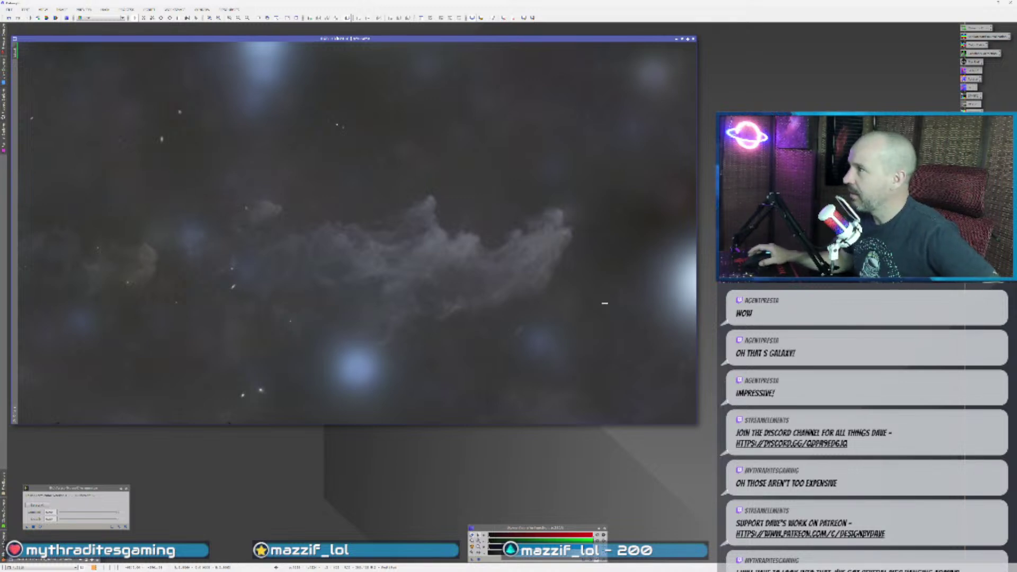
scroll(652, 240, up, 2)
scroll(619, 251, down, 2)
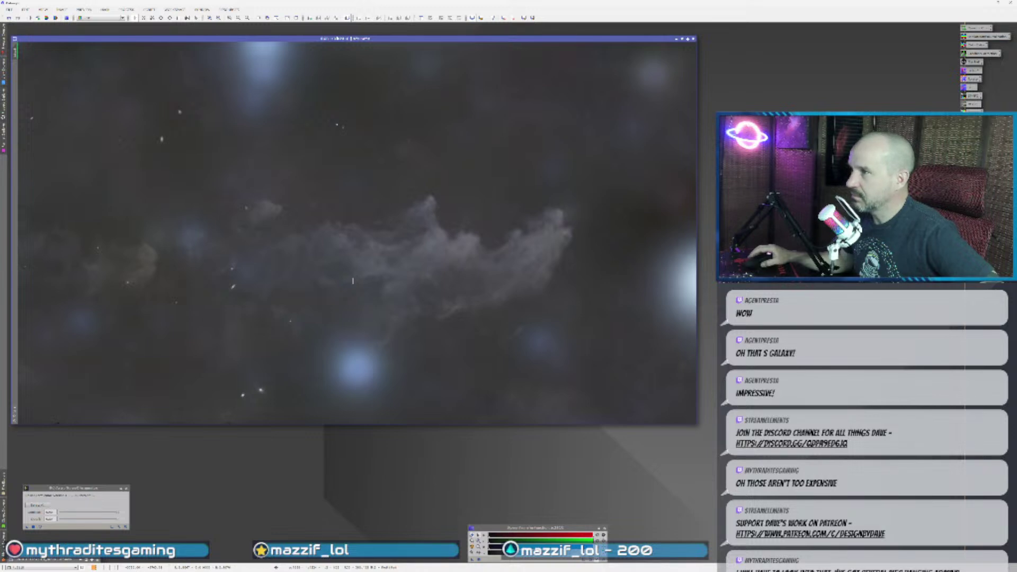
scroll(437, 318, up, 2)
scroll(438, 317, down, 2)
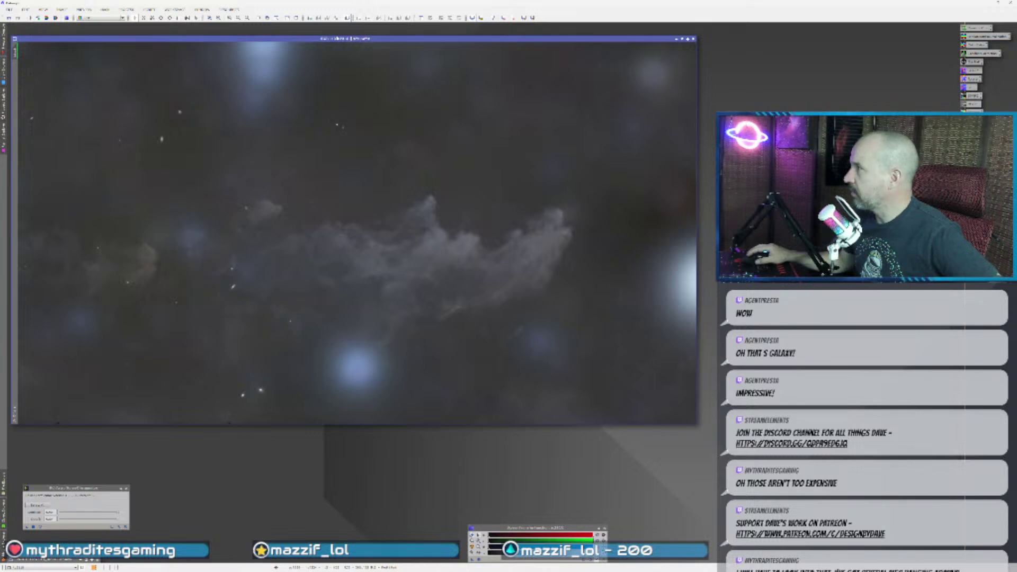
- Load the screen stretch into HistogramTransformation with a real-time preview open, and turn off the starless image's screen stretch
click(137, 531)
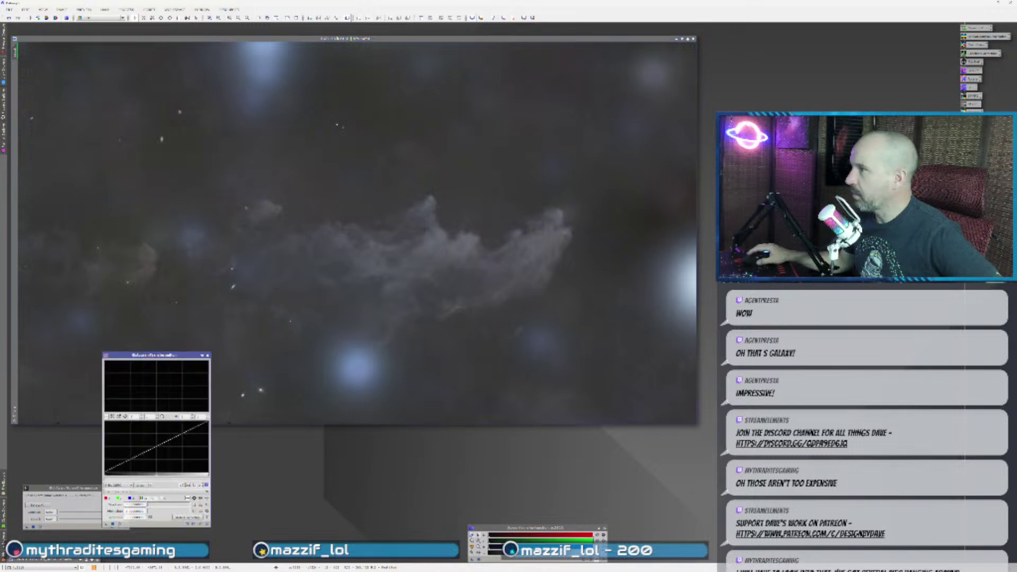
click(121, 524)
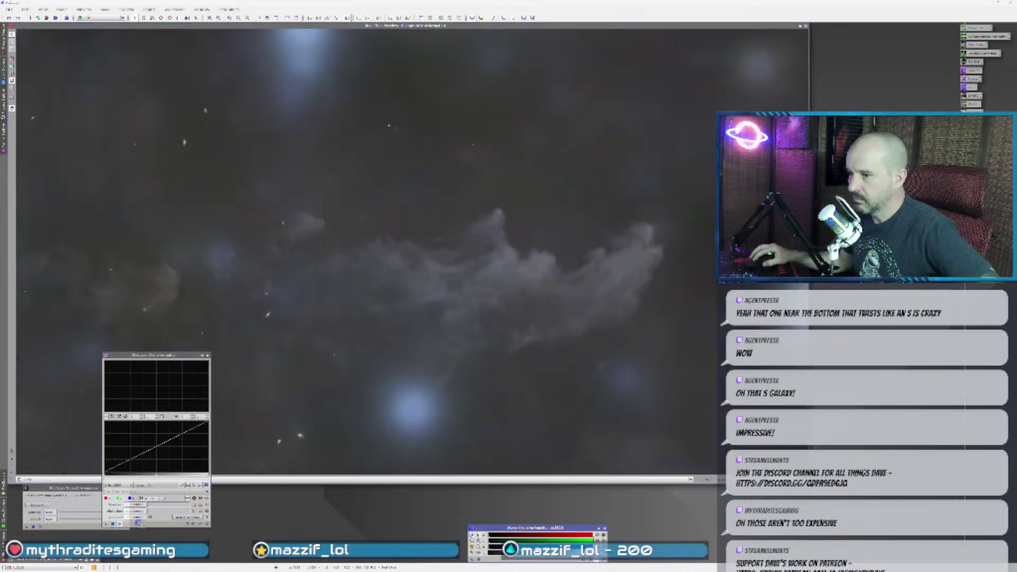
drag(140, 525, 141, 524)
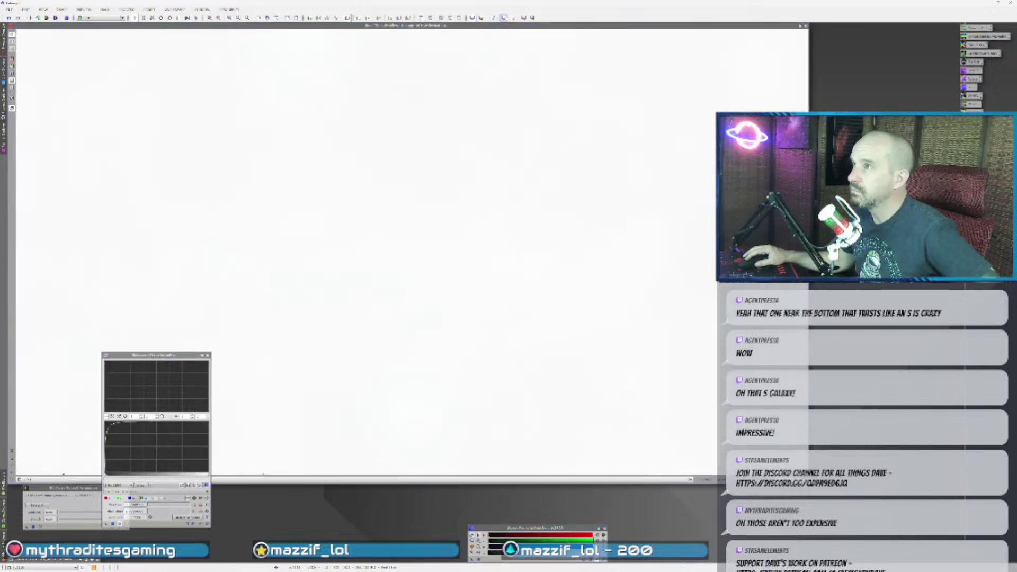
click(505, 19)
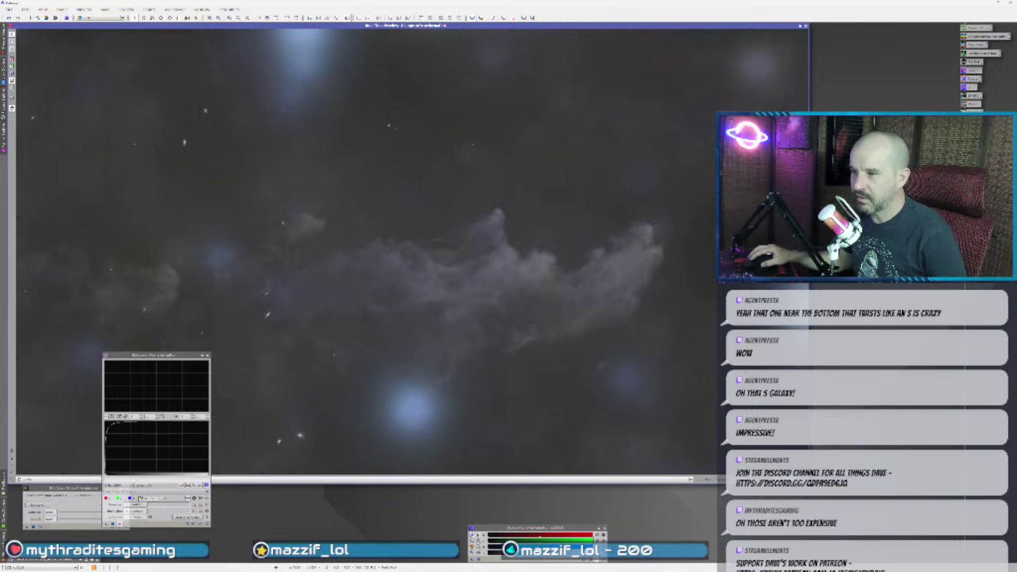
- Load the starless image's histogram and adjust the shadows and midtones to darken the background around the nebula
click(127, 485)
click(121, 501)
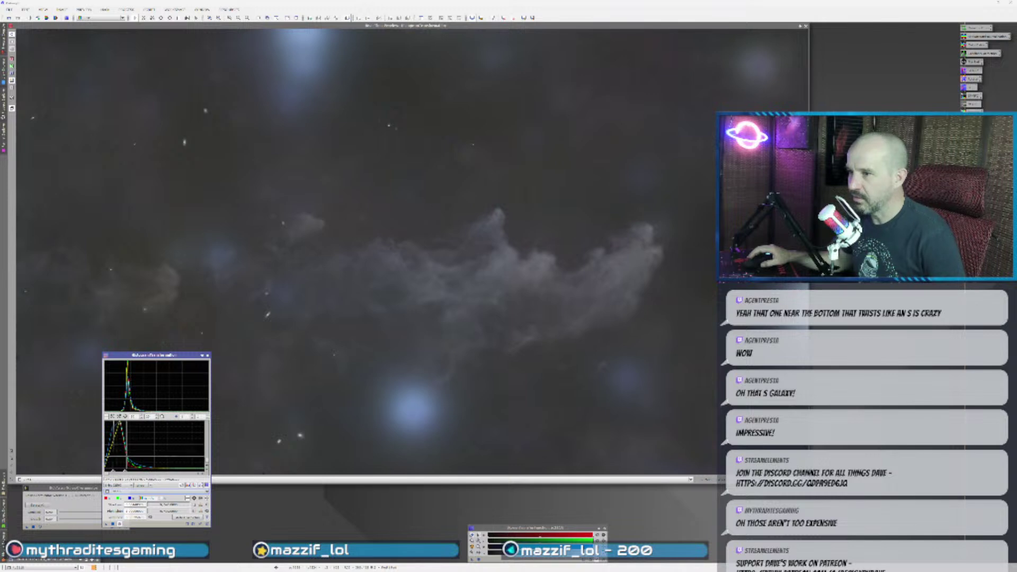
scroll(127, 456, up, 4)
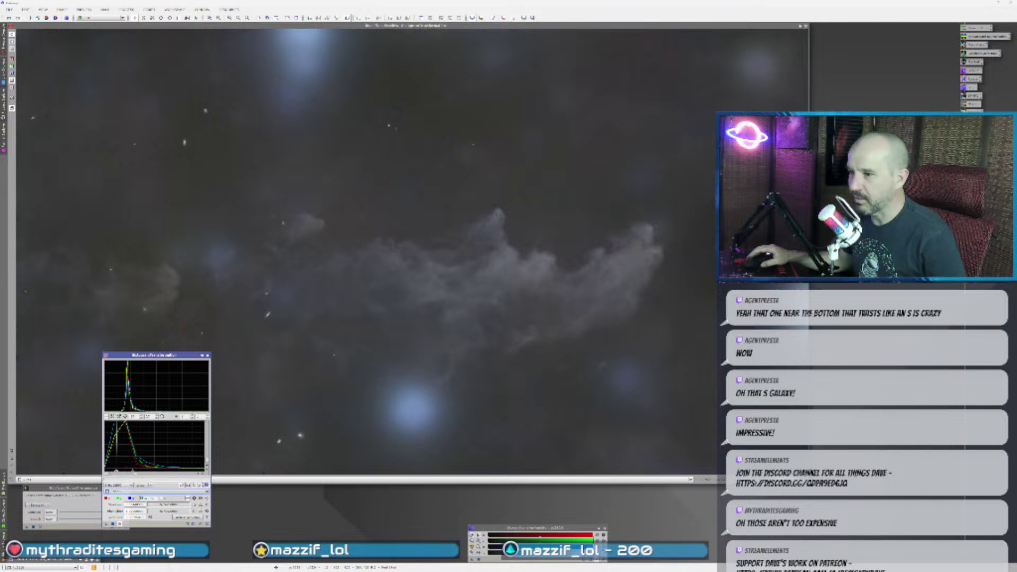
drag(132, 472, 120, 471)
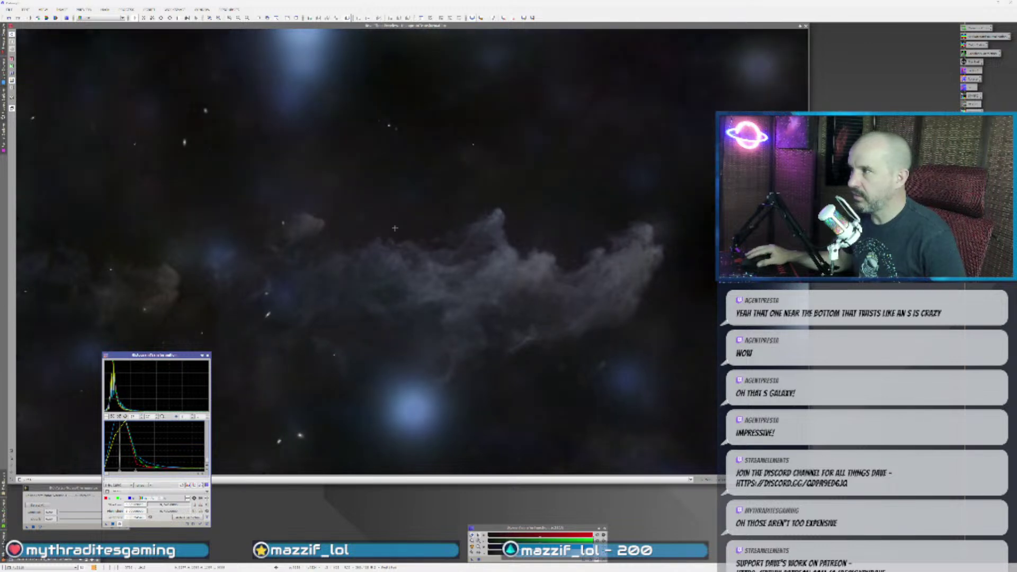
drag(130, 472, 135, 471)
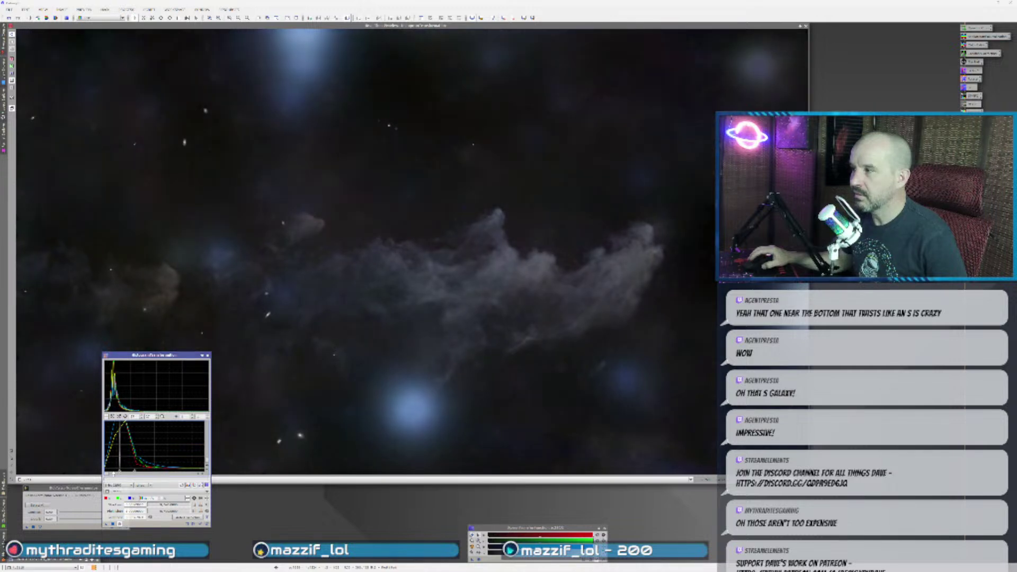
- Apply the histogram stretch to the starless image, close HistogramTransformation and shift the image window slightly upward
click(805, 26)
click(106, 528)
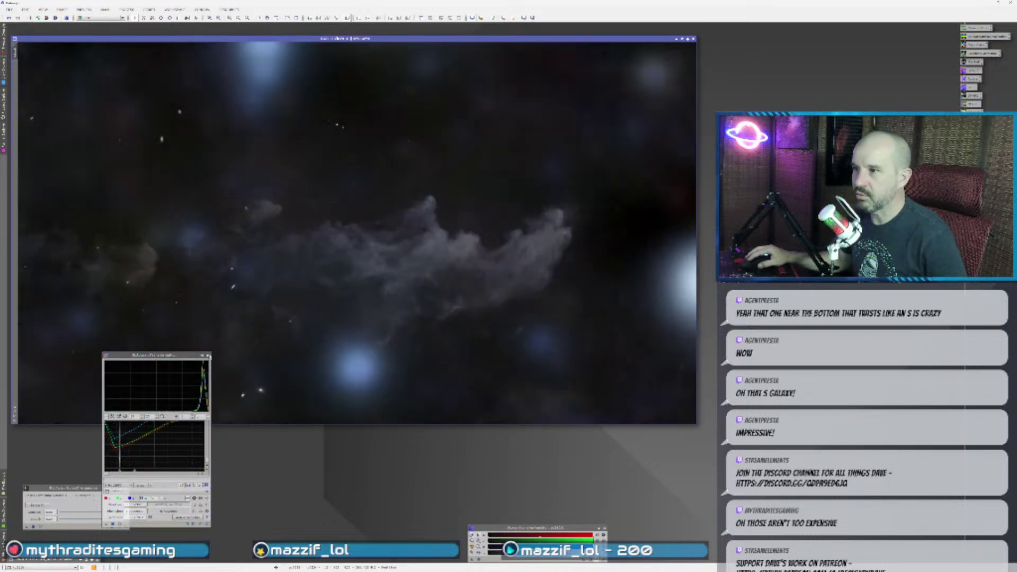
click(208, 355)
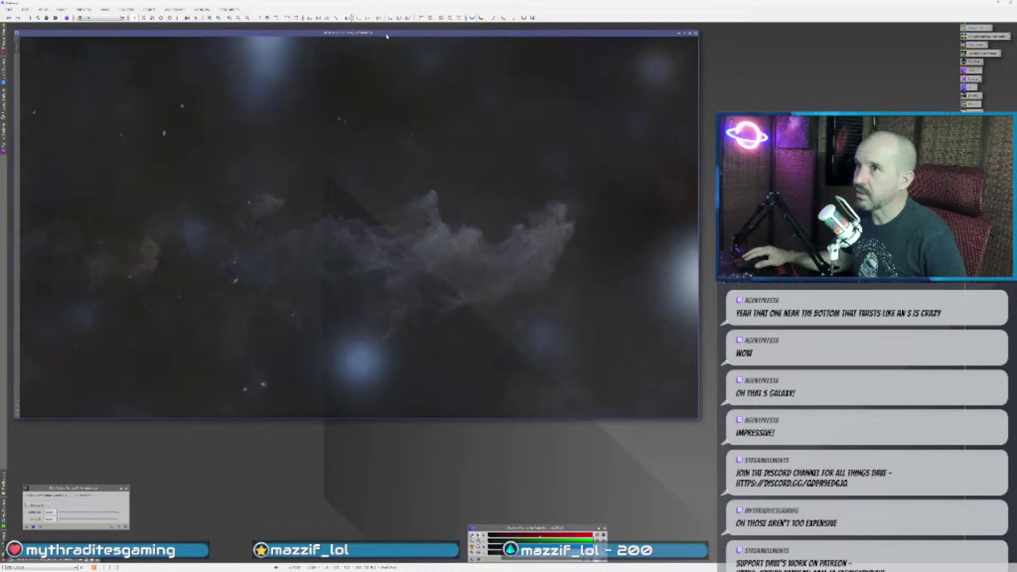
drag(385, 42, 384, 34)
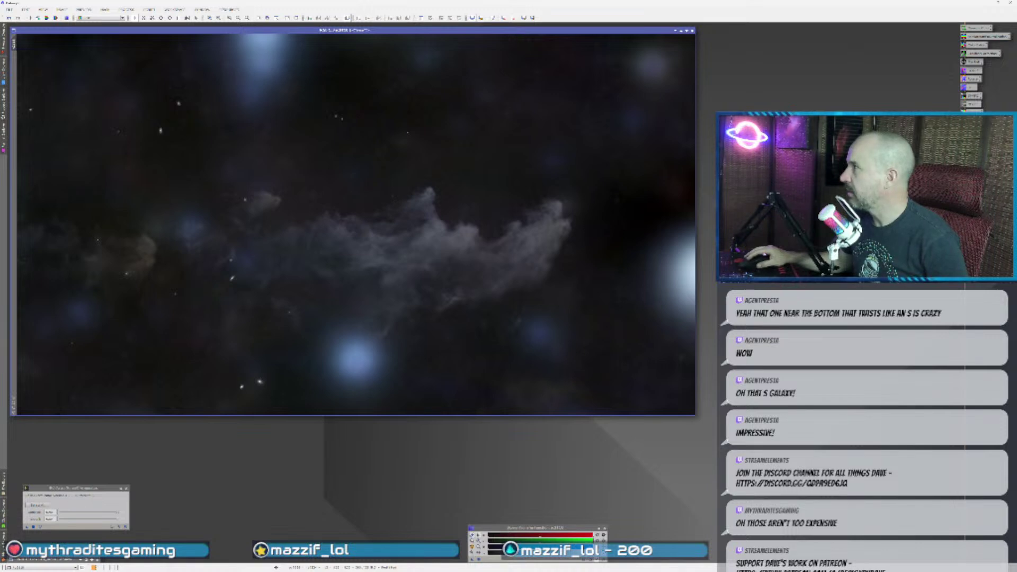
- Preview LocalHistogramEqualization on the stretched starless image with its current settings and close the process without applying it
double_click(971, 87)
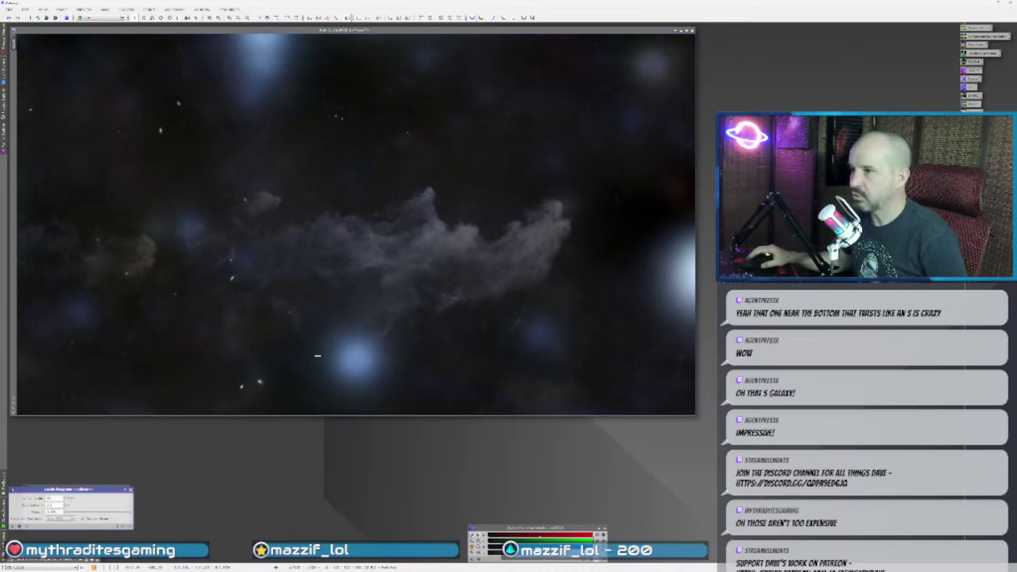
click(27, 527)
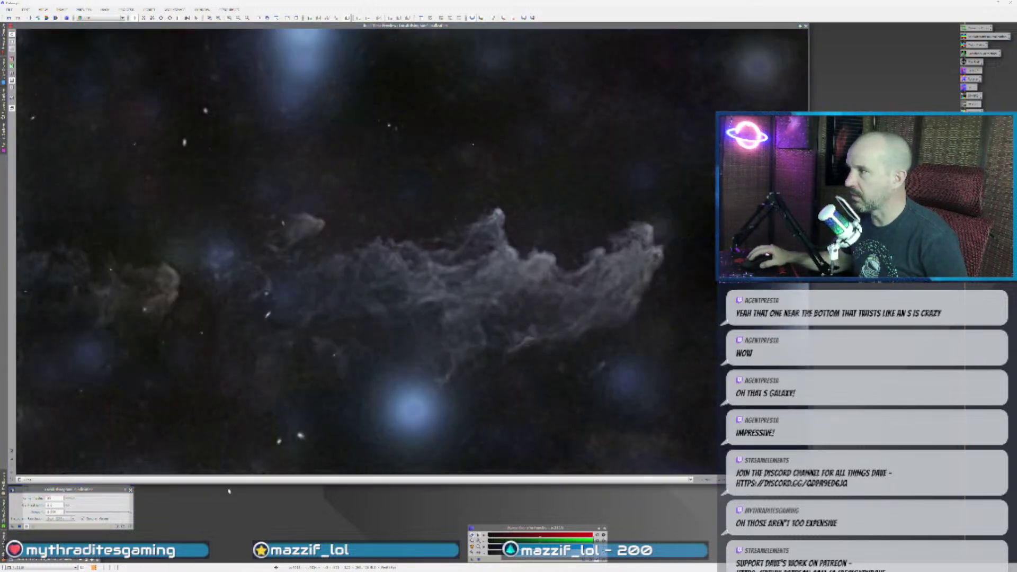
click(28, 527)
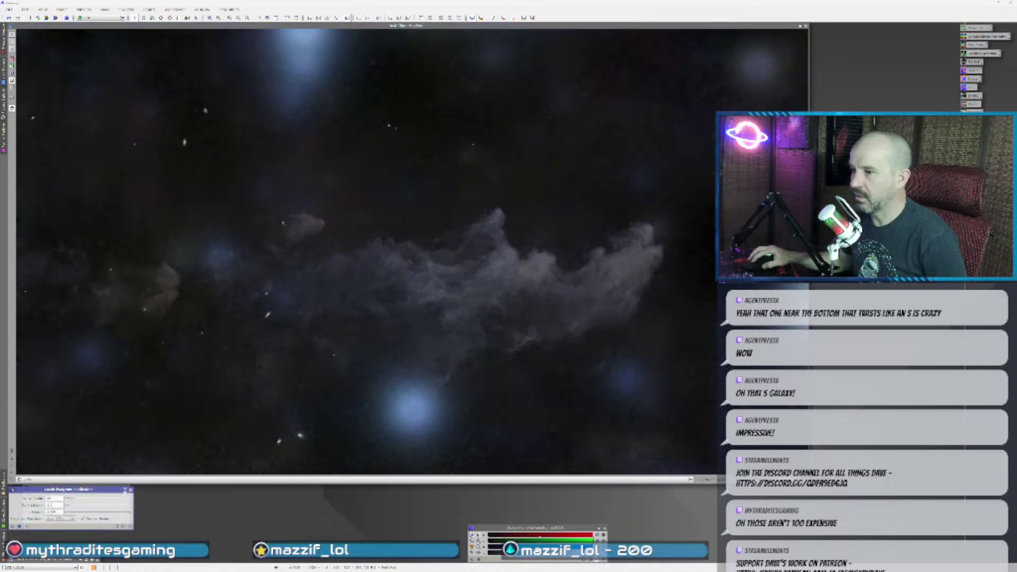
click(131, 490)
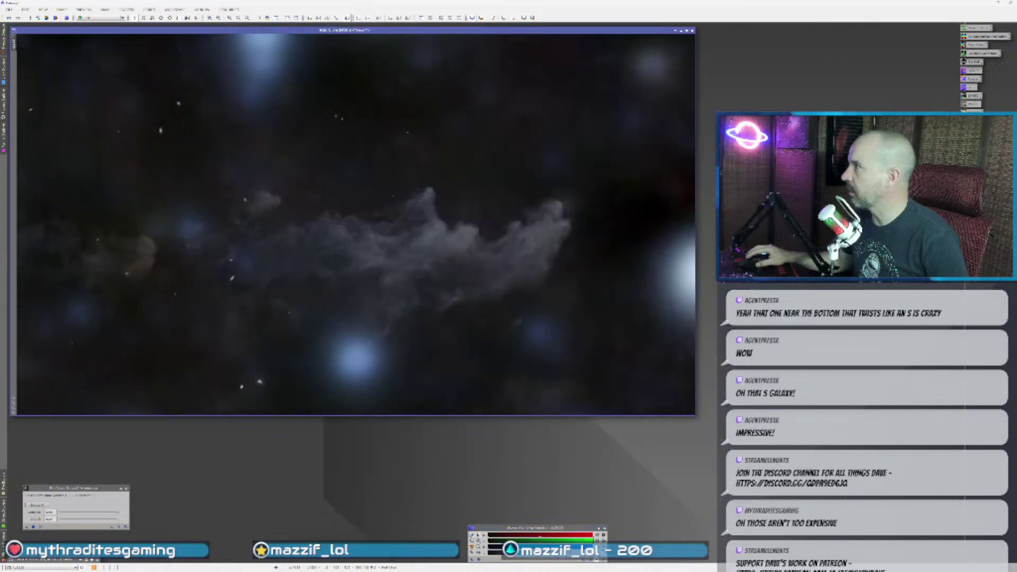
- Open RangeSelection with a real-time preview and adjust the lower limit, fuzziness and smoothness to isolate the nebula from the background
double_click(972, 130)
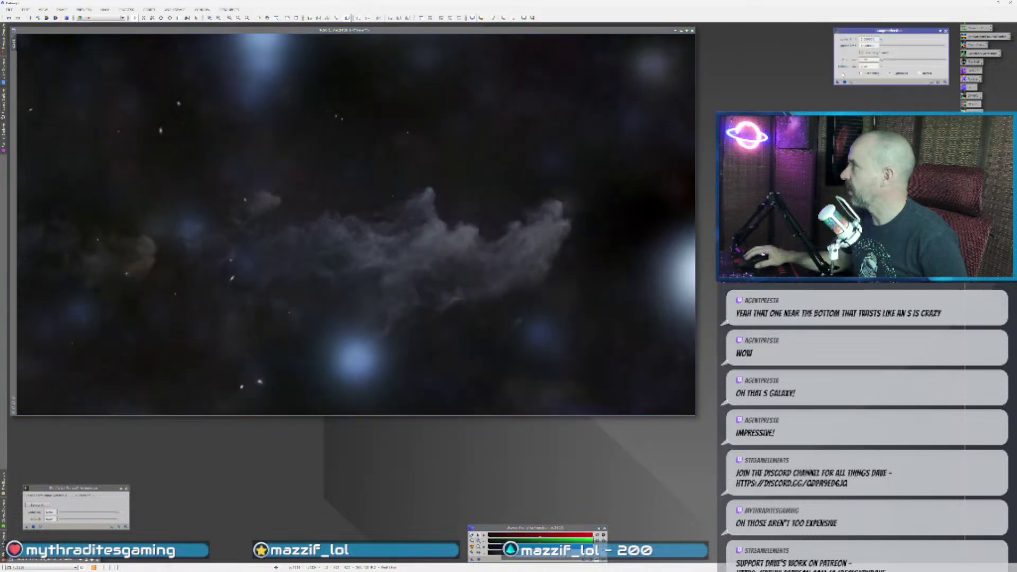
click(850, 81)
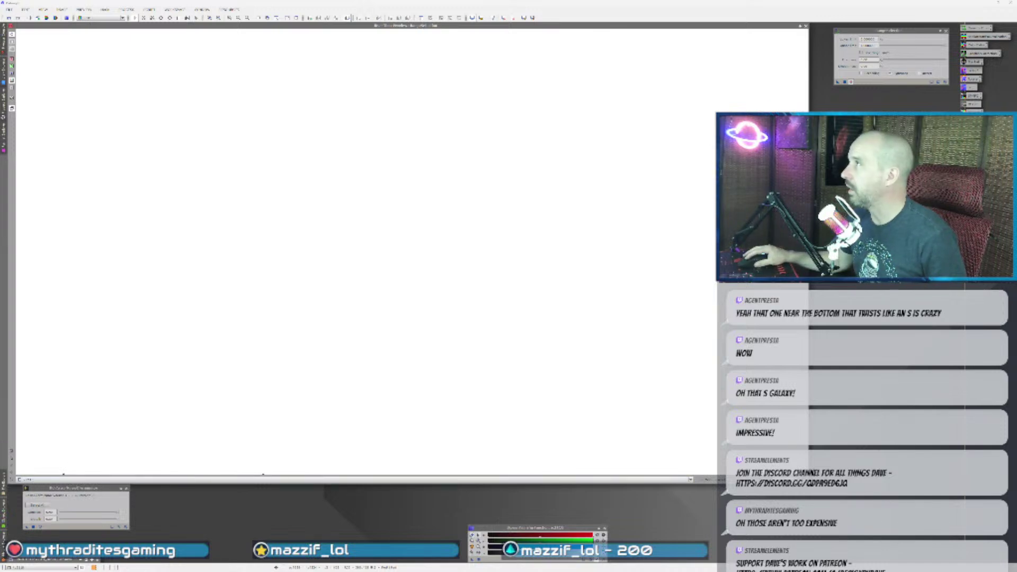
drag(881, 39, 887, 66)
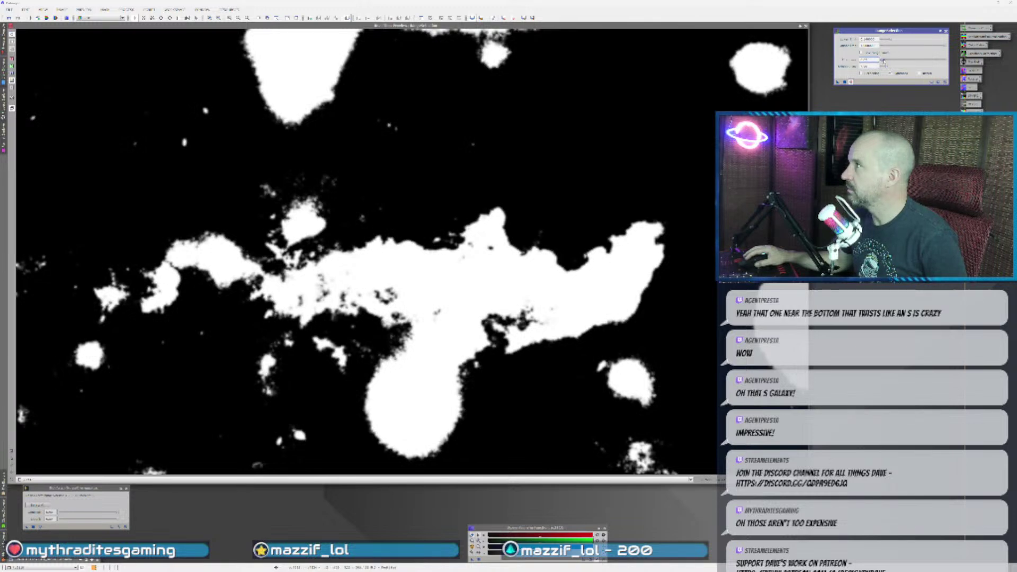
- Close the real-time preview and generate the range mask from the starless image
click(806, 26)
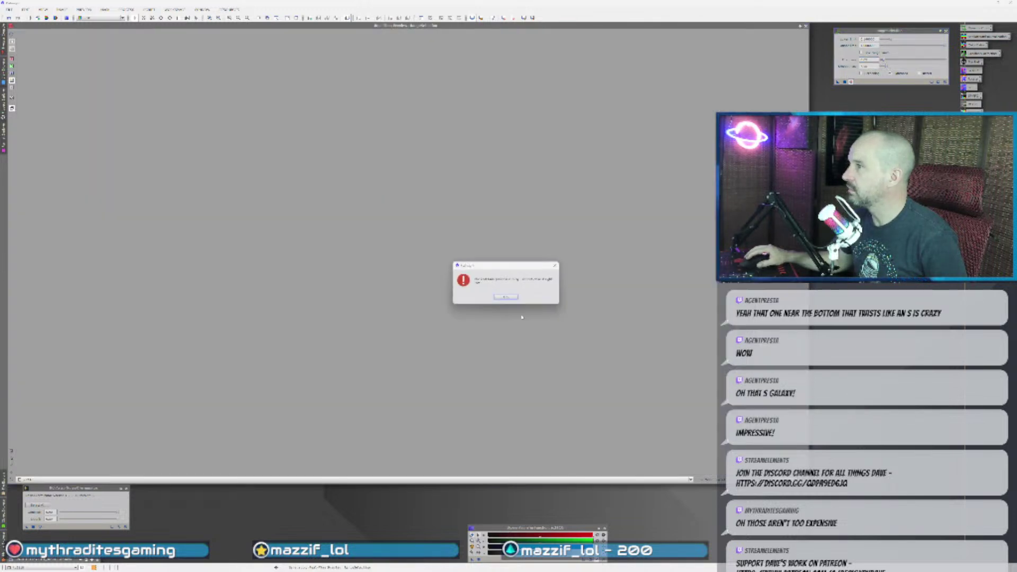
click(555, 265)
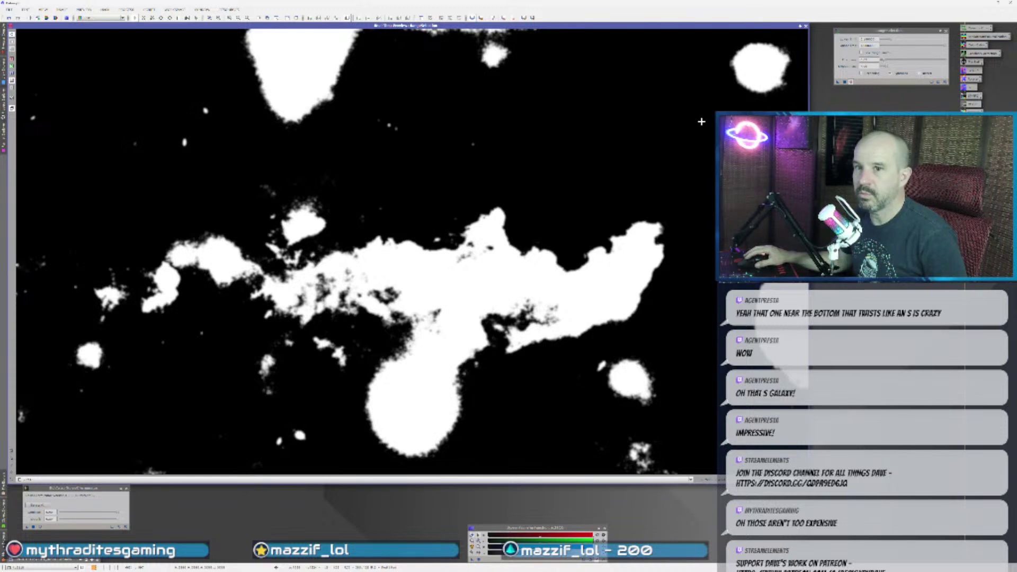
click(806, 26)
drag(837, 83, 443, 189)
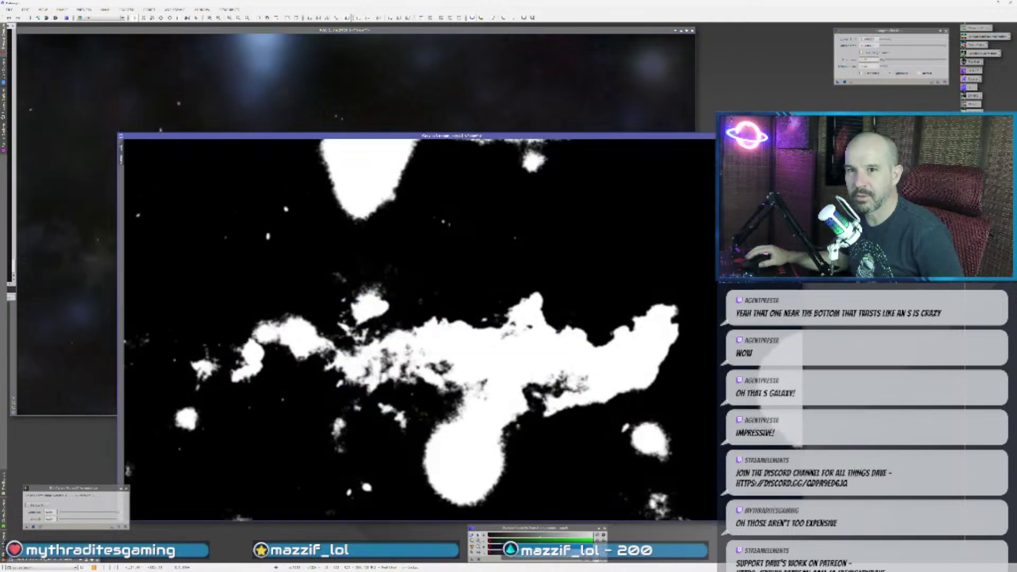
- Discard the accidental copy of the range mask, apply the mask to the starless image and hide its red overlay
drag(125, 160, 16, 169)
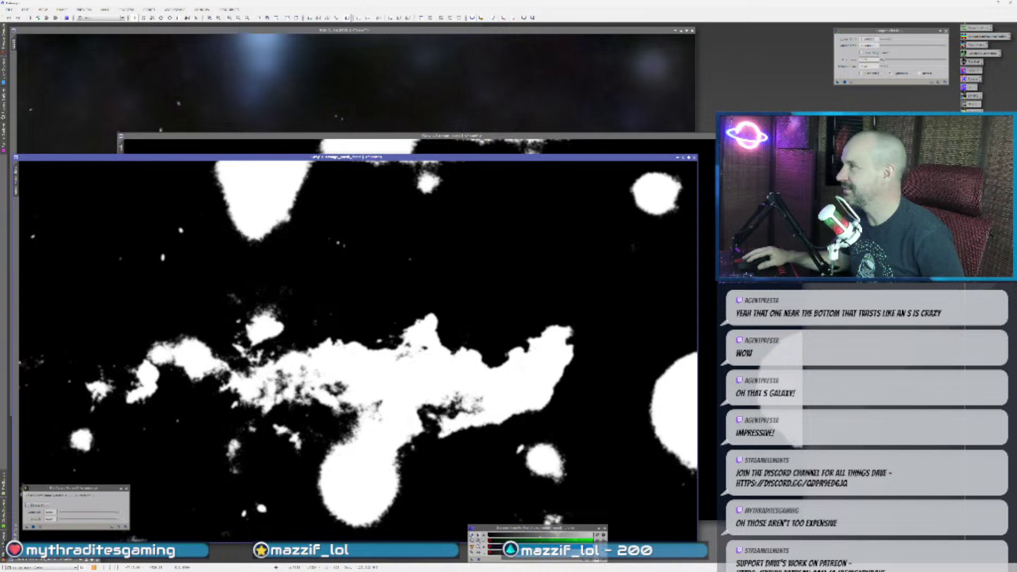
key(ctrl+w)
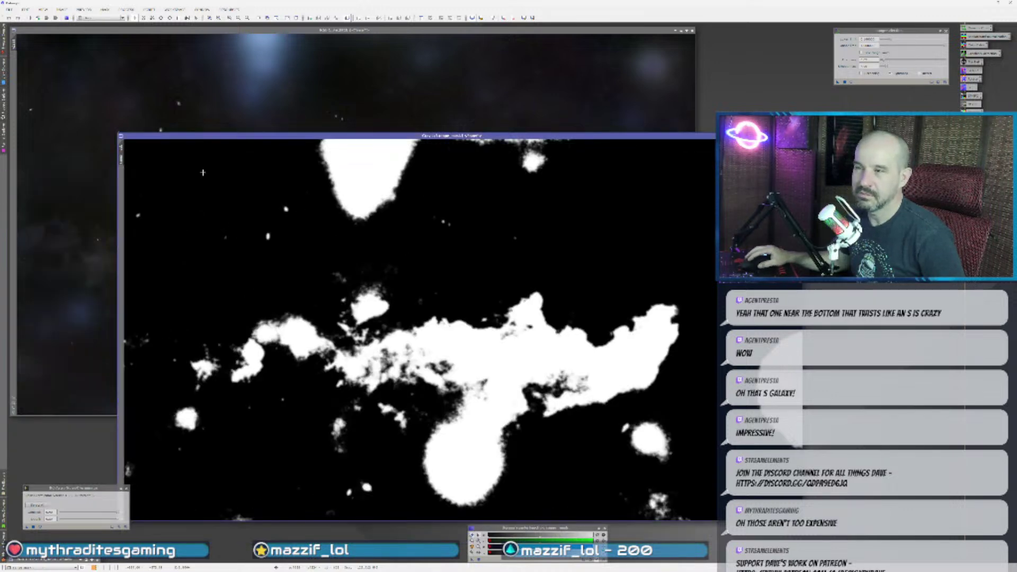
drag(121, 155, 15, 132)
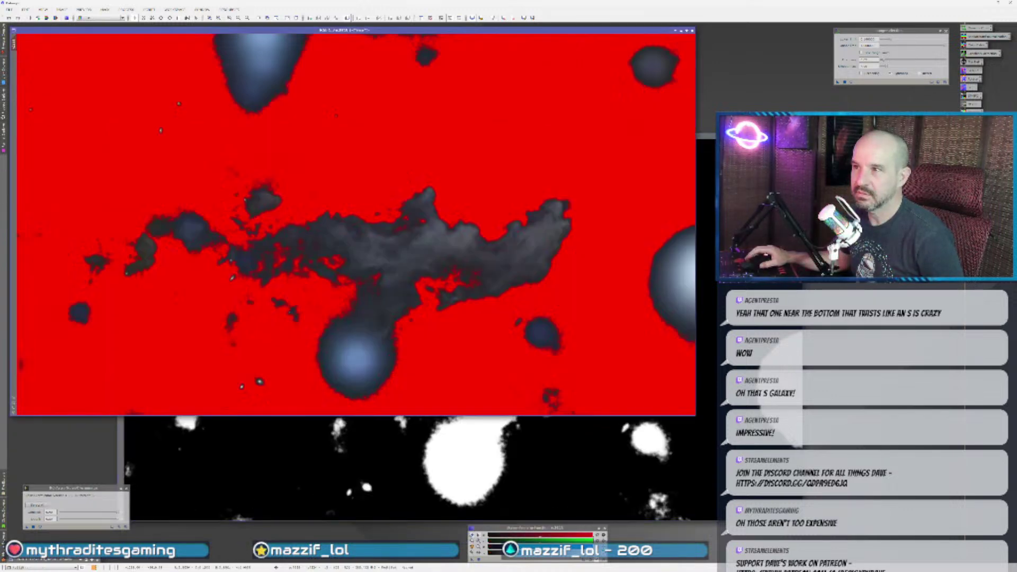
key(ctrl+k)
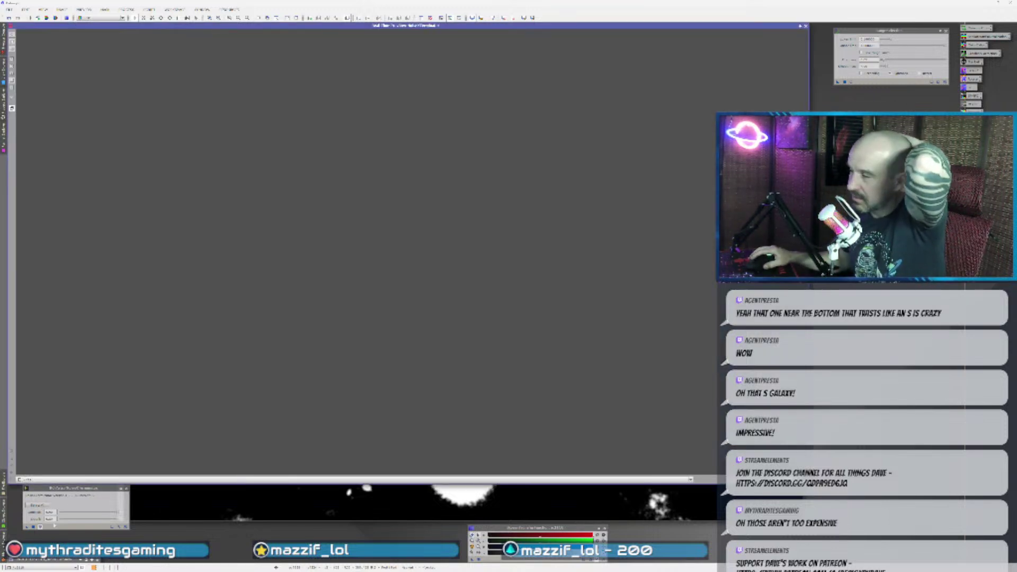
- Close the open process with its preview, and apply LocalHistogramEqualization with a reduced amount to the masked starless image
click(126, 489)
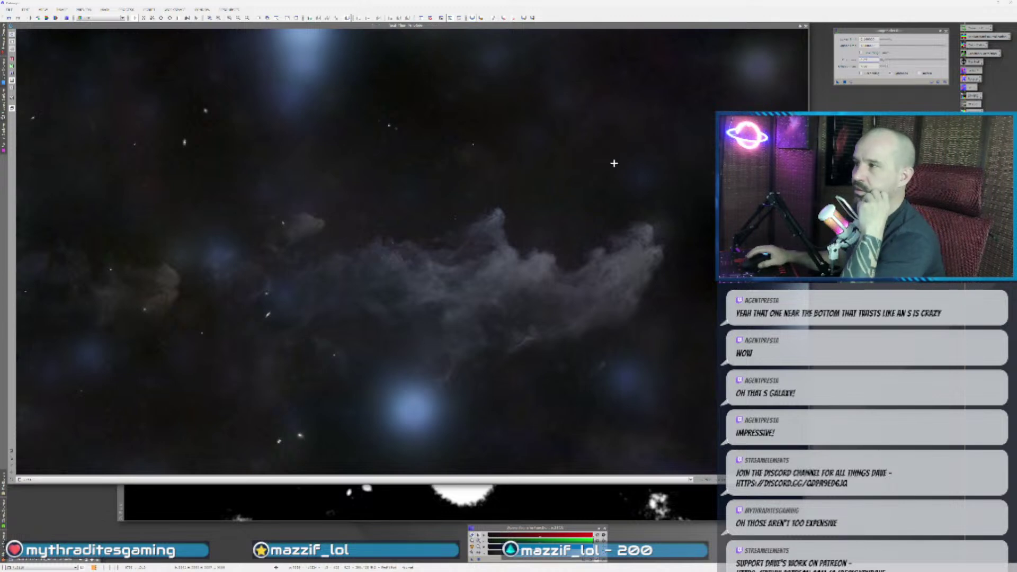
click(805, 26)
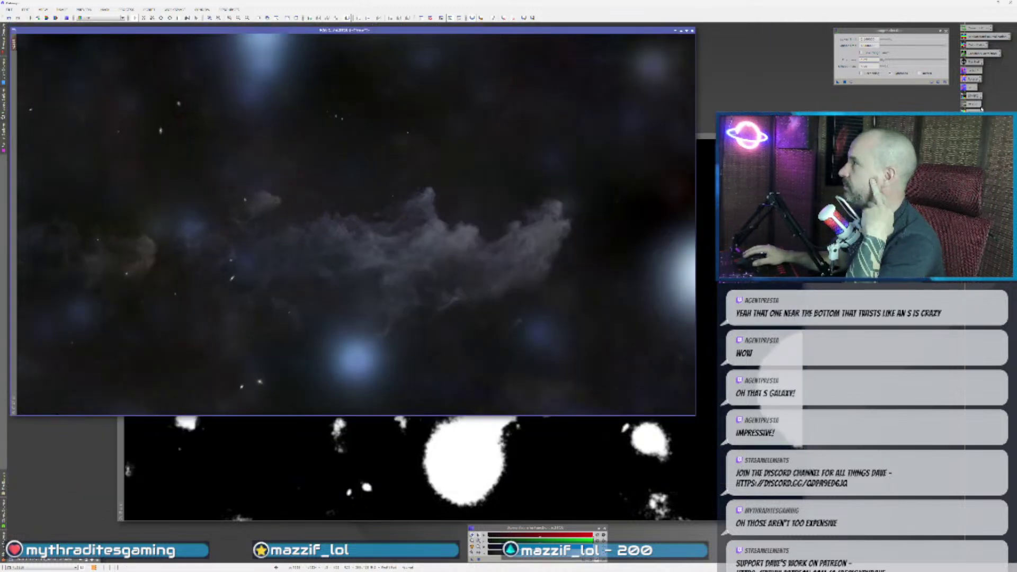
double_click(973, 62)
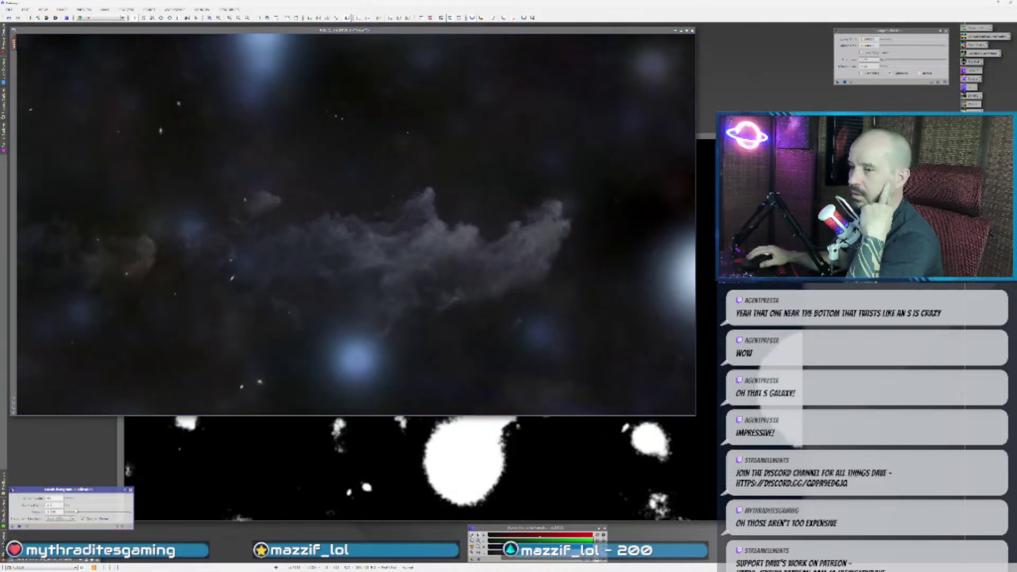
click(26, 528)
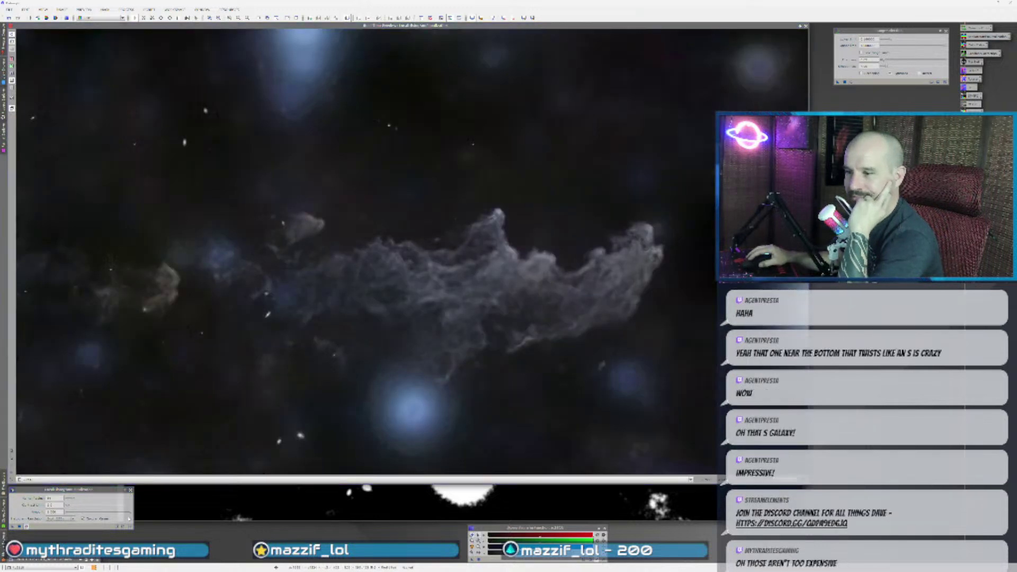
drag(120, 511, 96, 512)
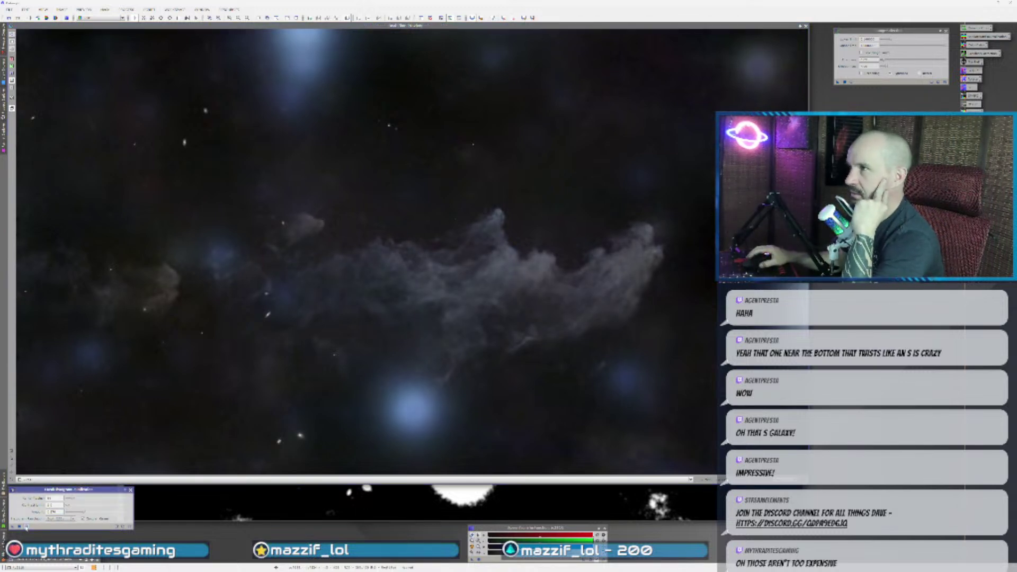
click(805, 26)
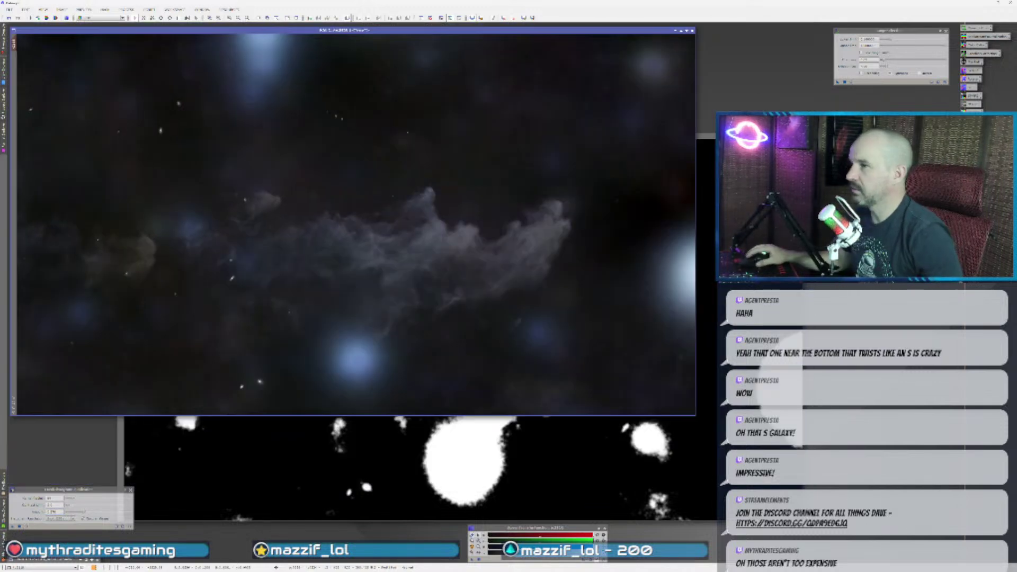
drag(12, 527, 150, 330)
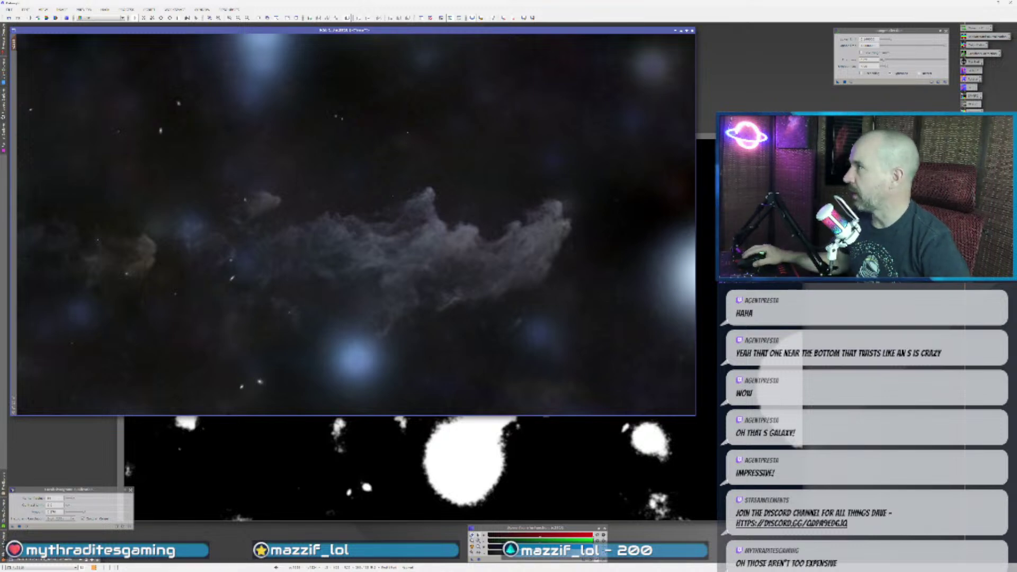
- Close the range mask image and discard it, removing the mask from the starless image
click(755, 170)
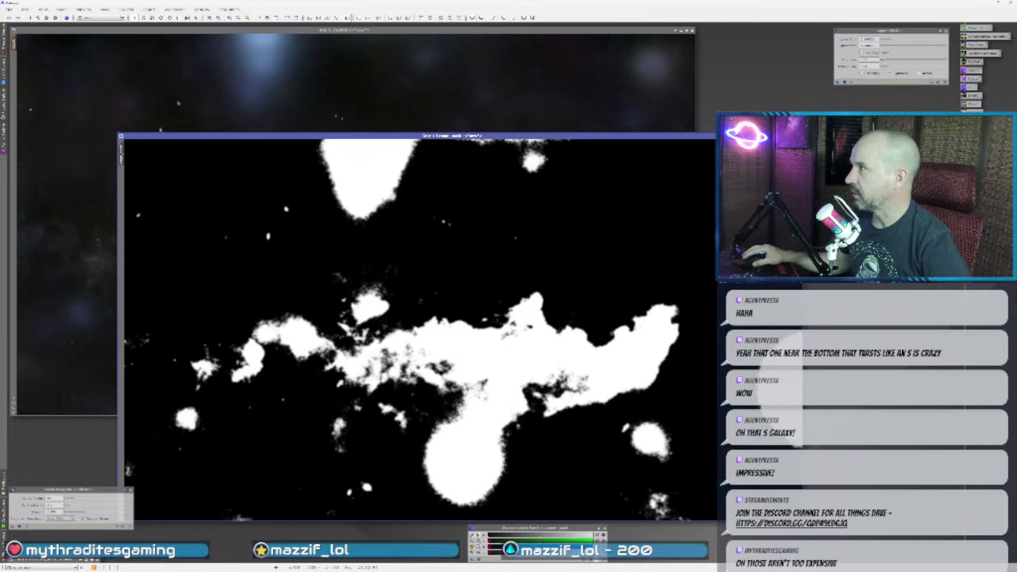
click(798, 137)
click(520, 302)
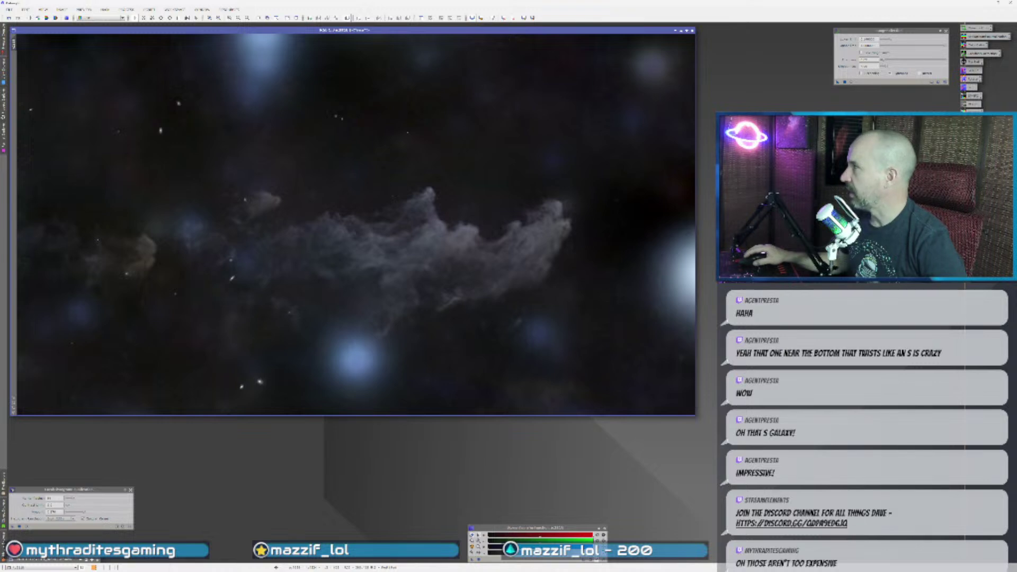
- Try a contrast-boosting S-curve in CurvesTransformation with a real-time preview, compare it with the original, and close the process without applying it
double_click(974, 105)
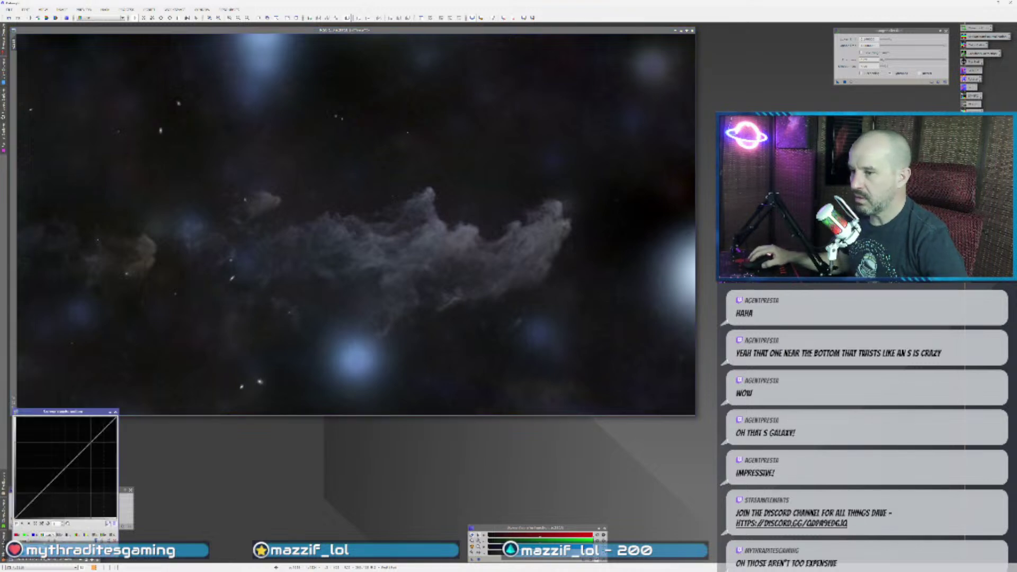
click(31, 559)
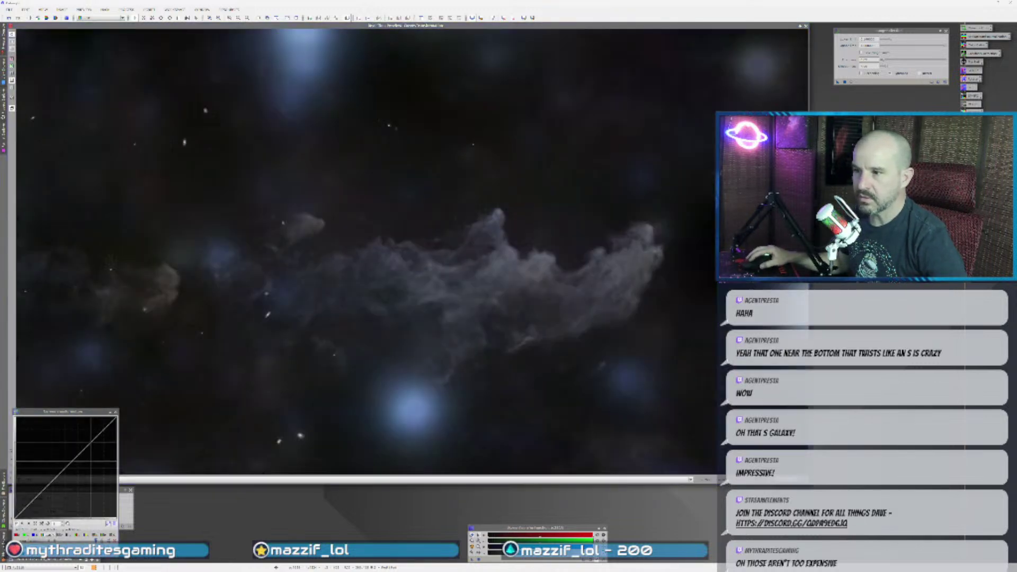
mouse_move(75, 459)
mouse_down()
mouse_move(36, 493)
mouse_move(64, 455)
mouse_up()
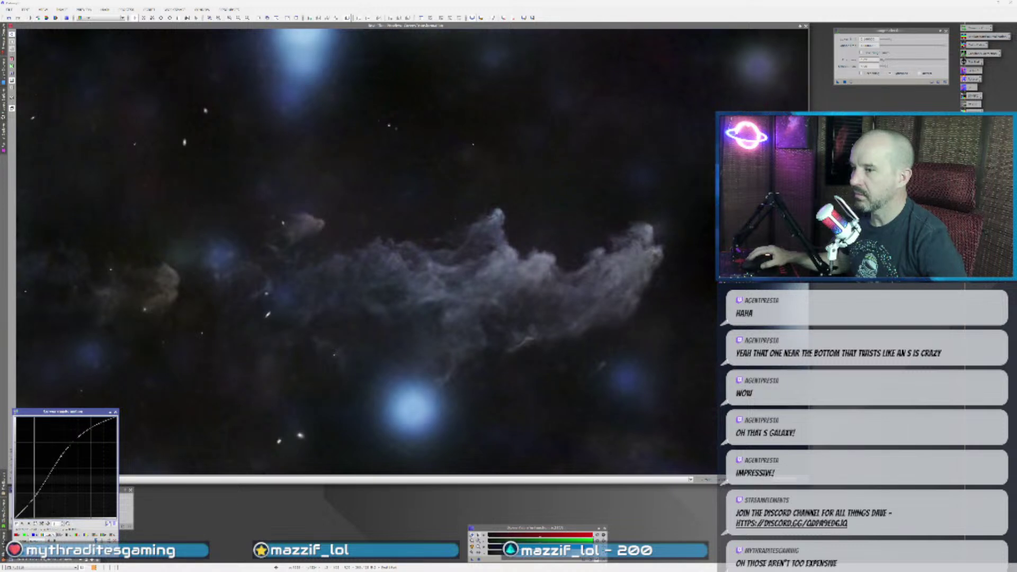
click(29, 559)
click(29, 559)
click(29, 559)
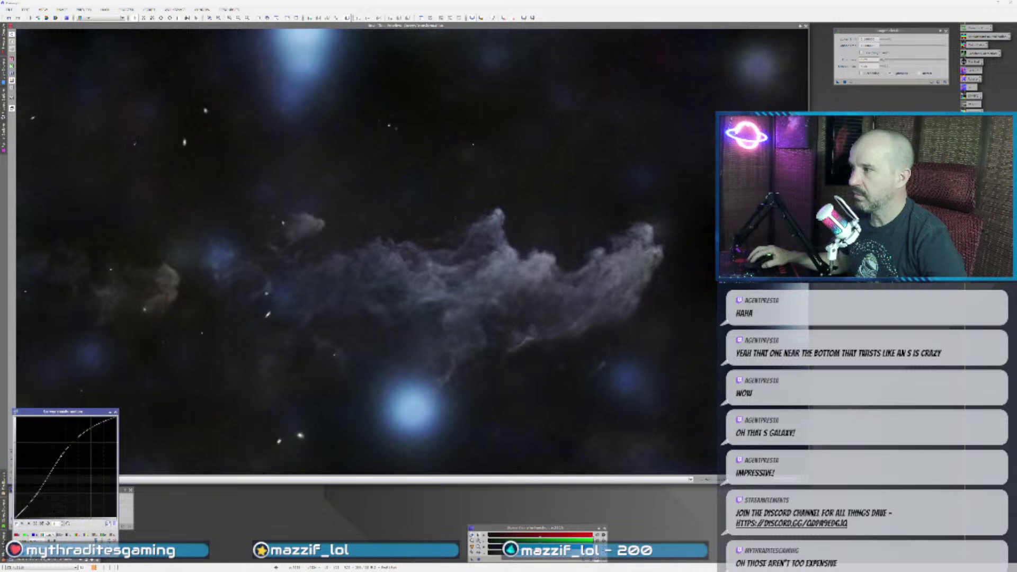
click(29, 559)
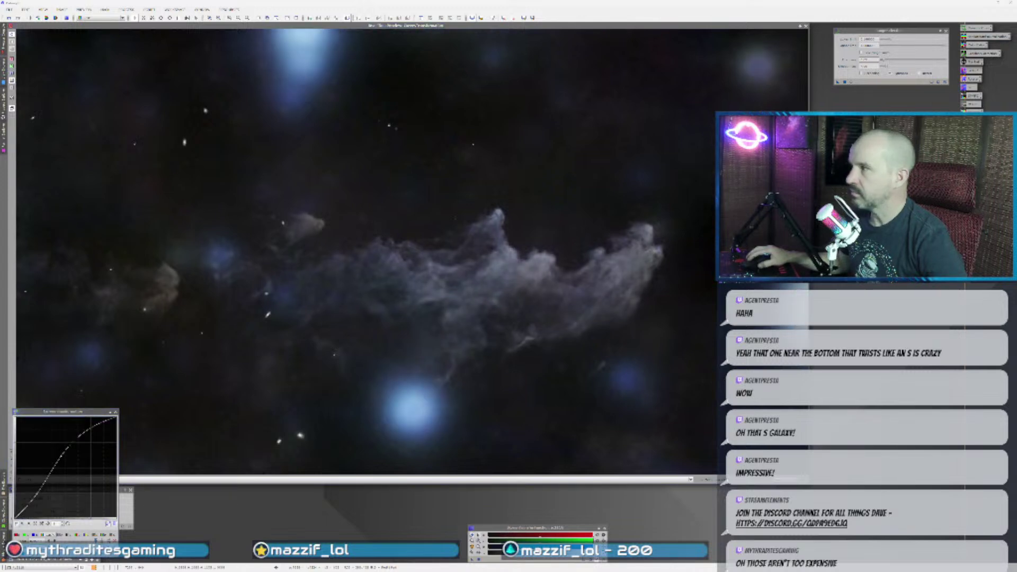
click(804, 25)
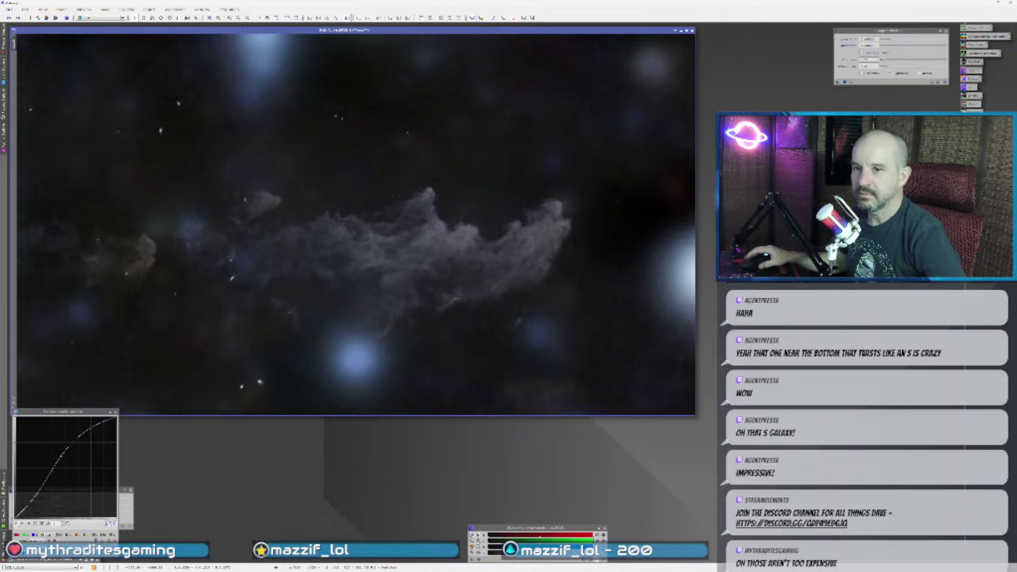
scroll(372, 367, up, 2)
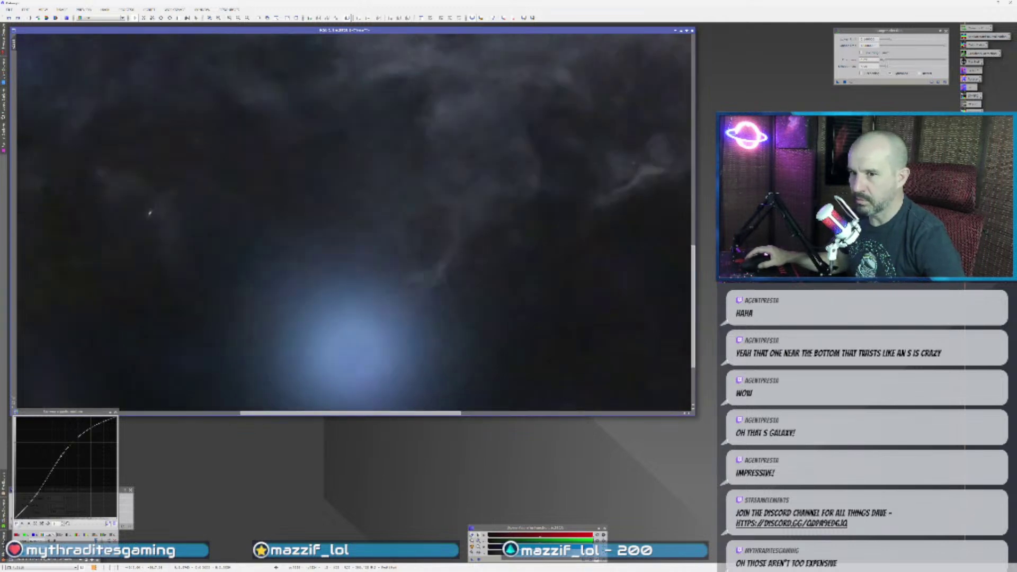
scroll(340, 362, down, 2)
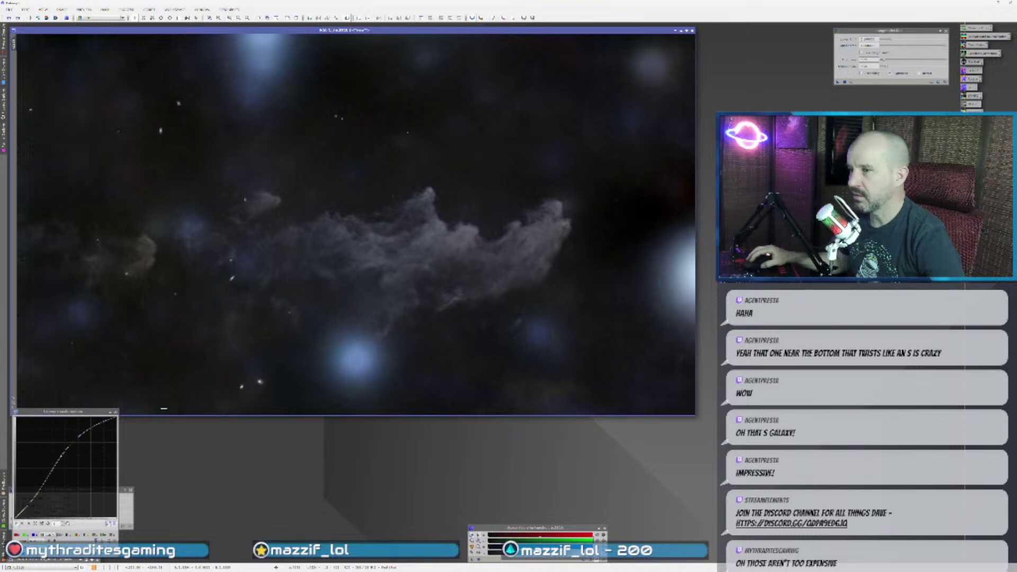
click(115, 412)
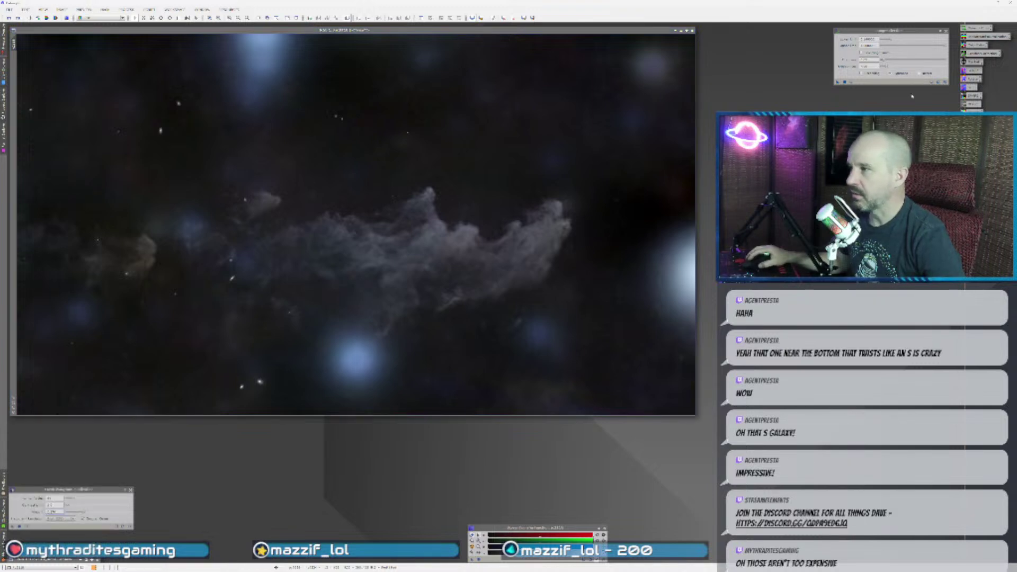
- Preview a range mask with a raised lower limit in RangeSelection, close the preview and inspect the glow below the nebula
click(850, 83)
drag(886, 40, 896, 40)
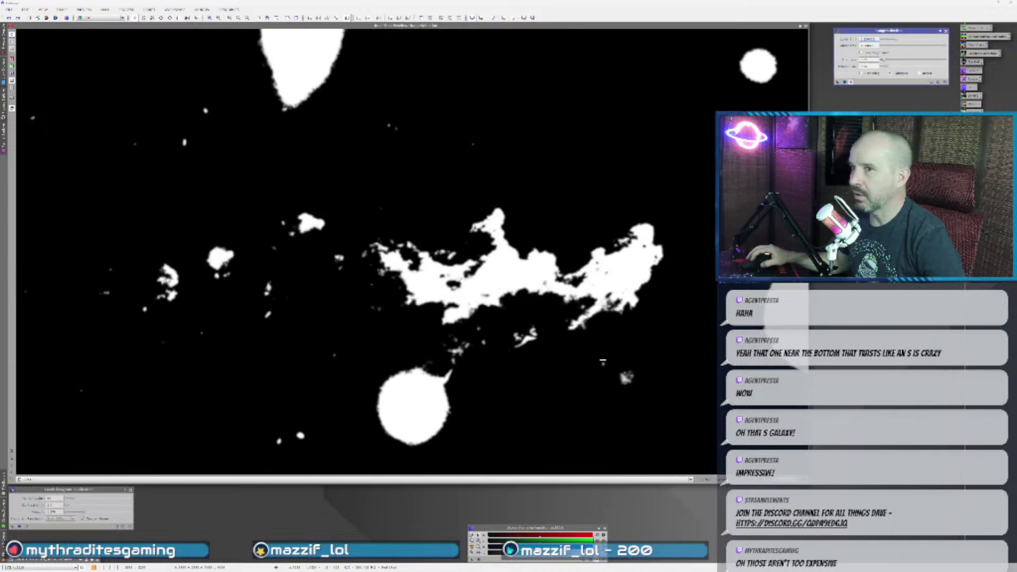
click(806, 25)
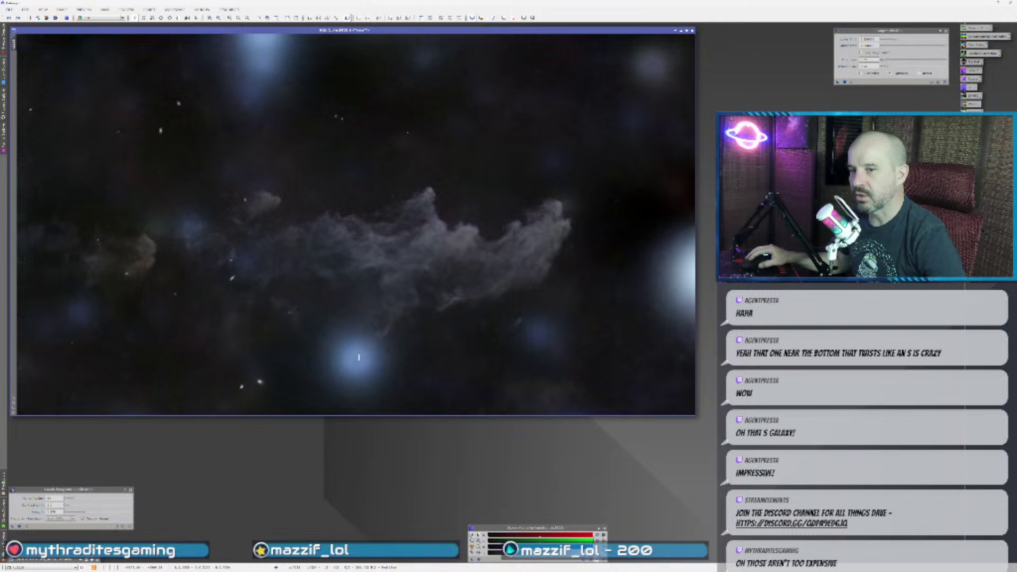
scroll(359, 358, up, 1)
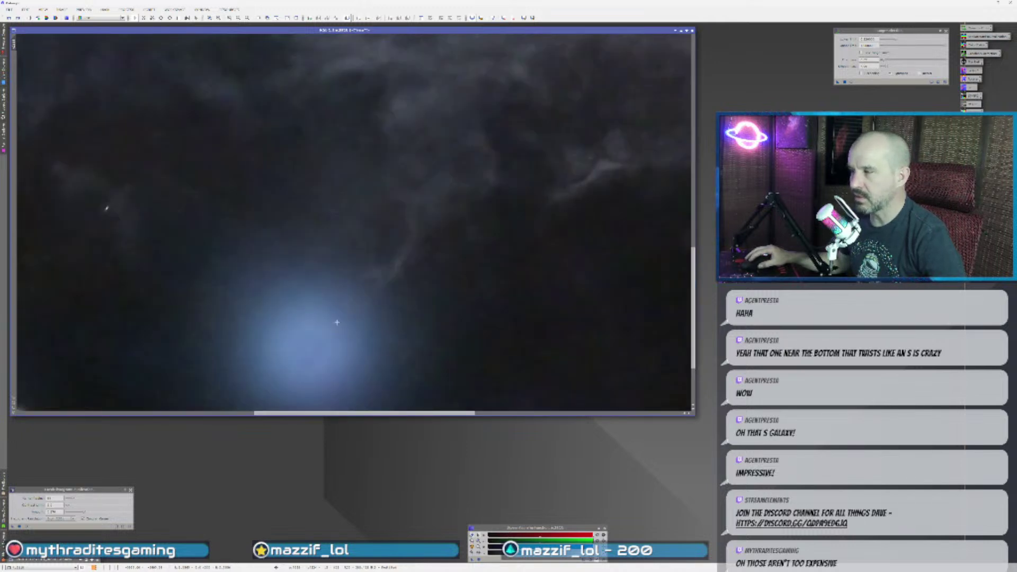
scroll(378, 337, down, 1)
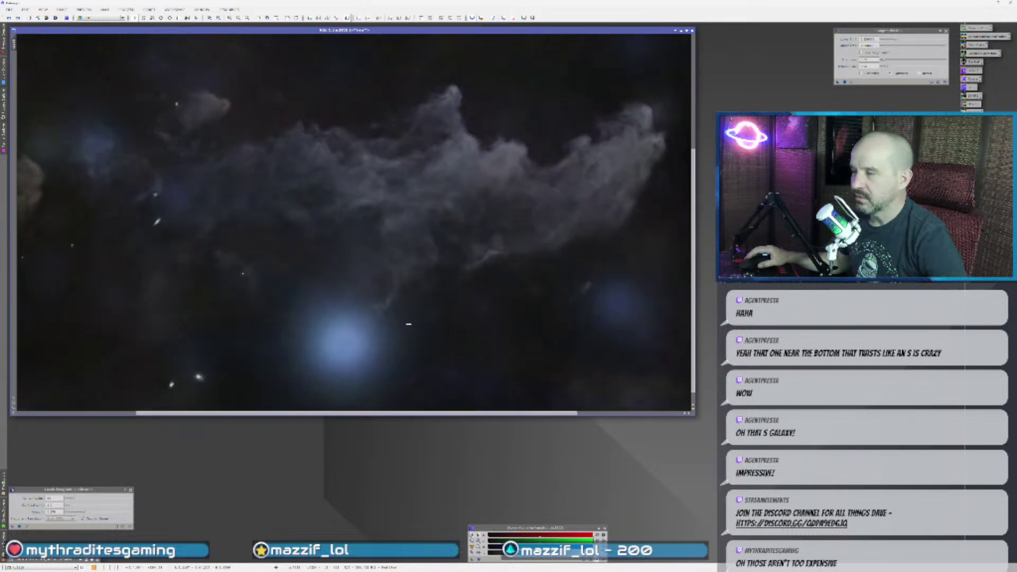
scroll(308, 357, down, 1)
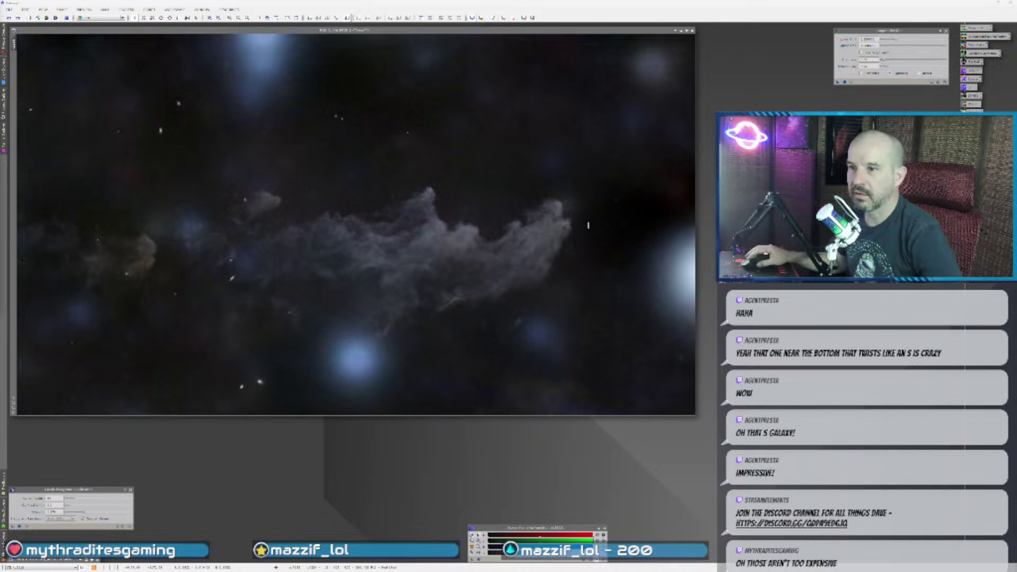
- Bring the browser window with the equipment photo over the workspace, enlarge it to examine the photo, and close it
drag(1016, 74, 314, 47)
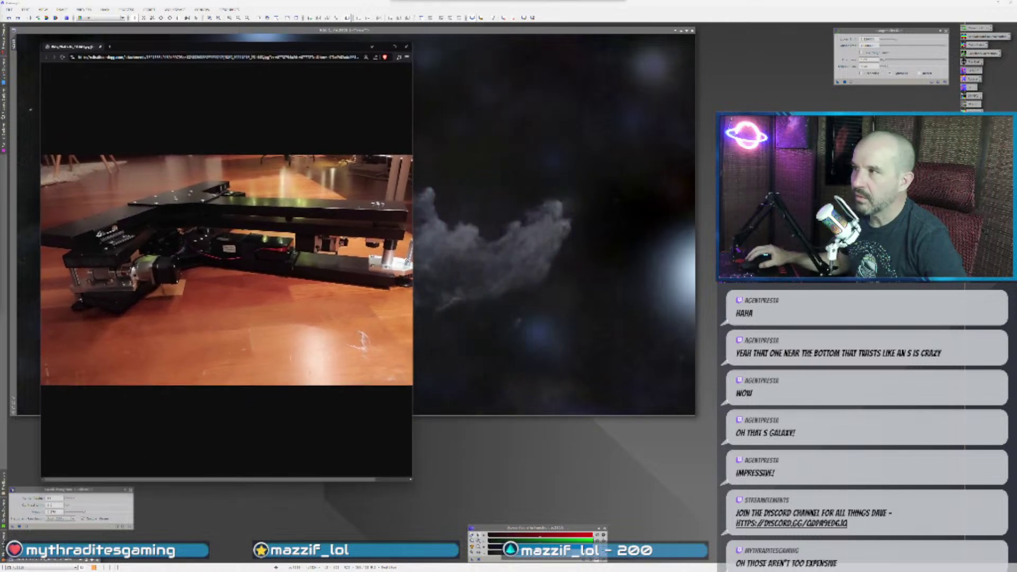
drag(412, 481, 650, 497)
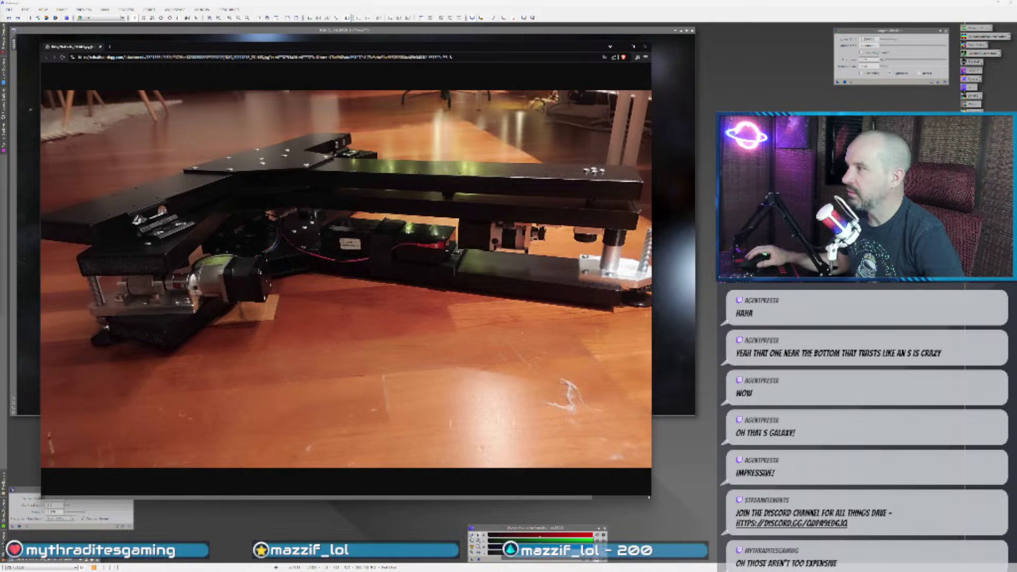
key(ctrl+w)
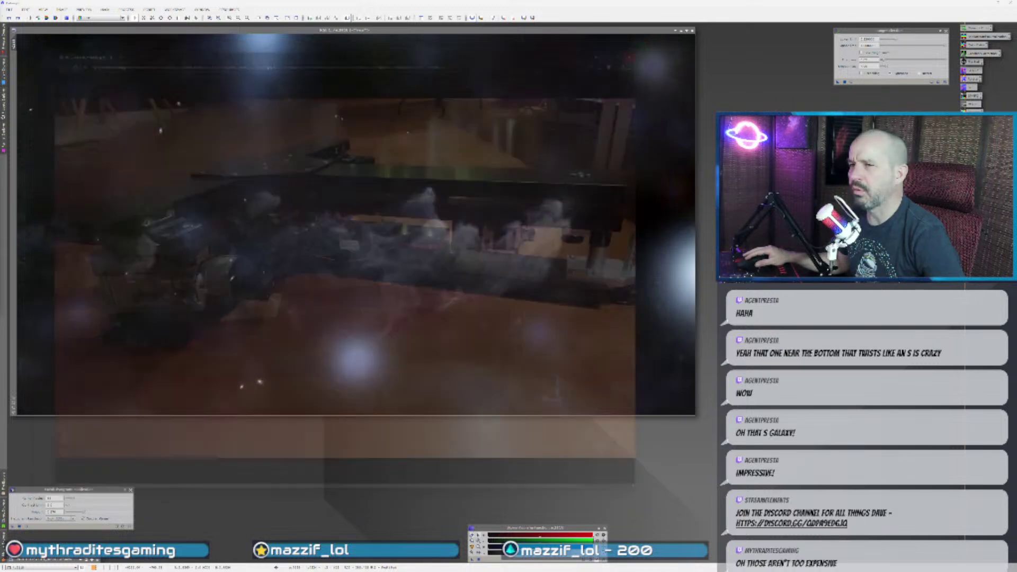
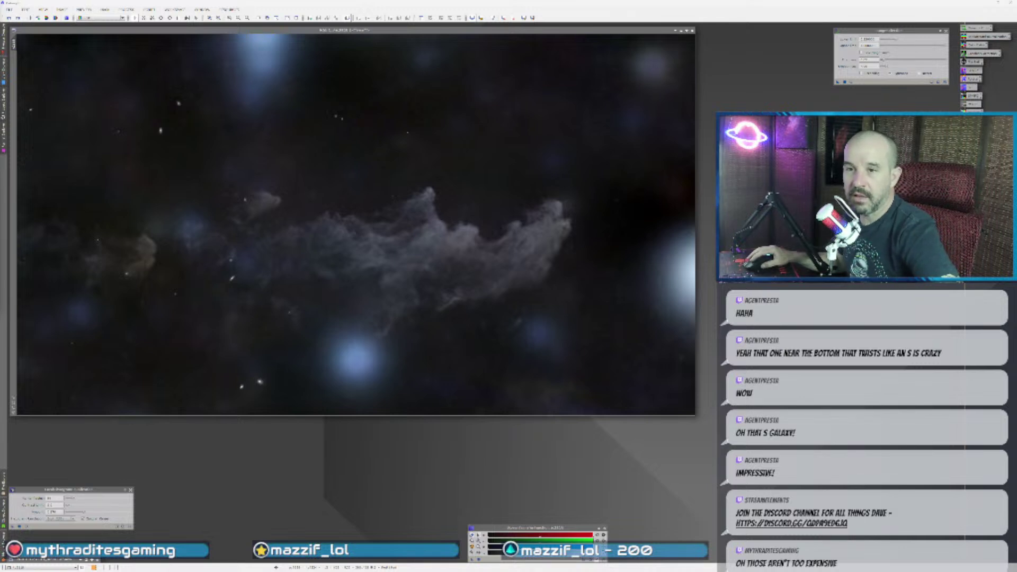
- Close the RangeSelection and LocalHistogramEqualization processes and make the starless image active
click(183, 271)
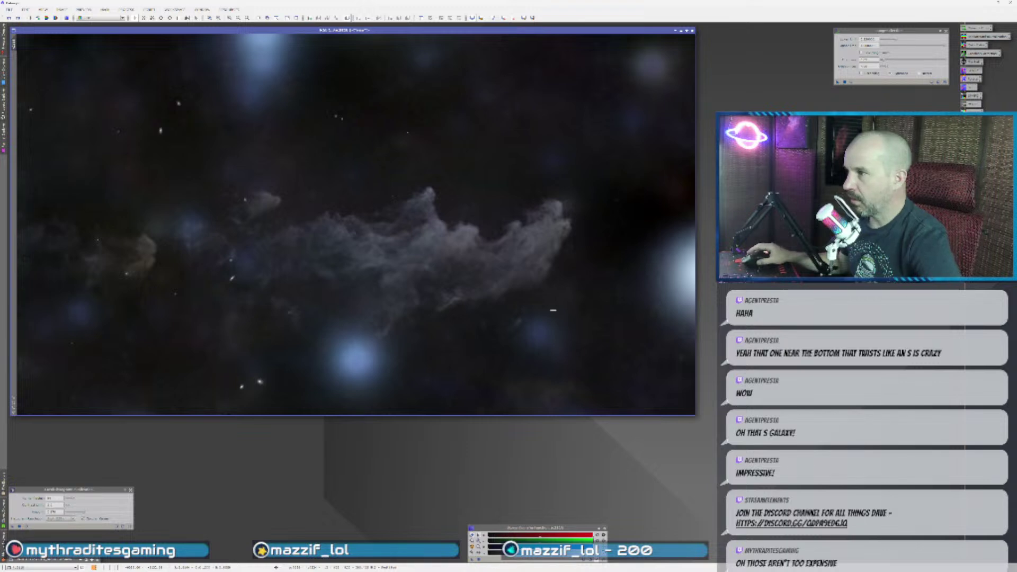
click(942, 31)
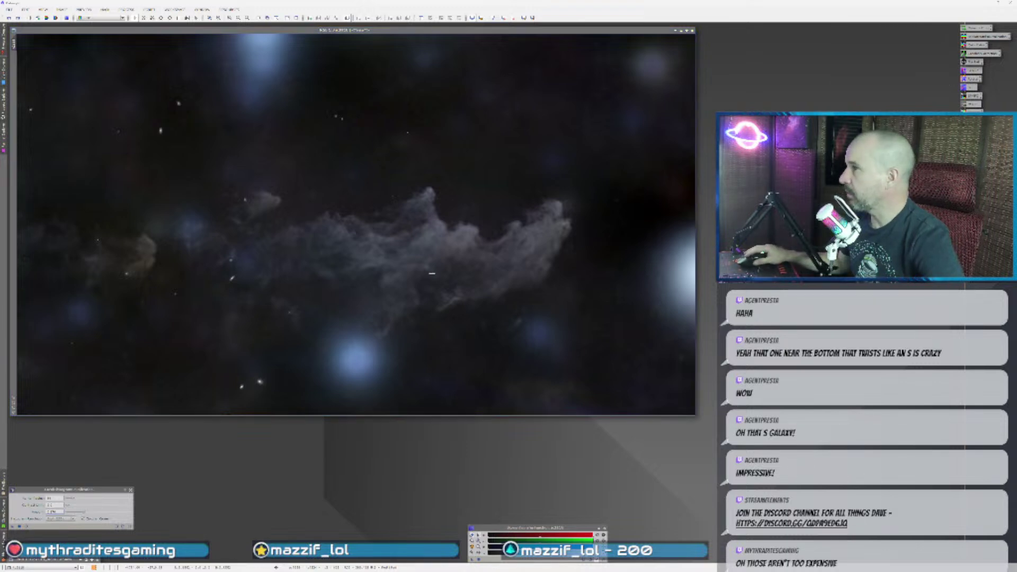
click(130, 490)
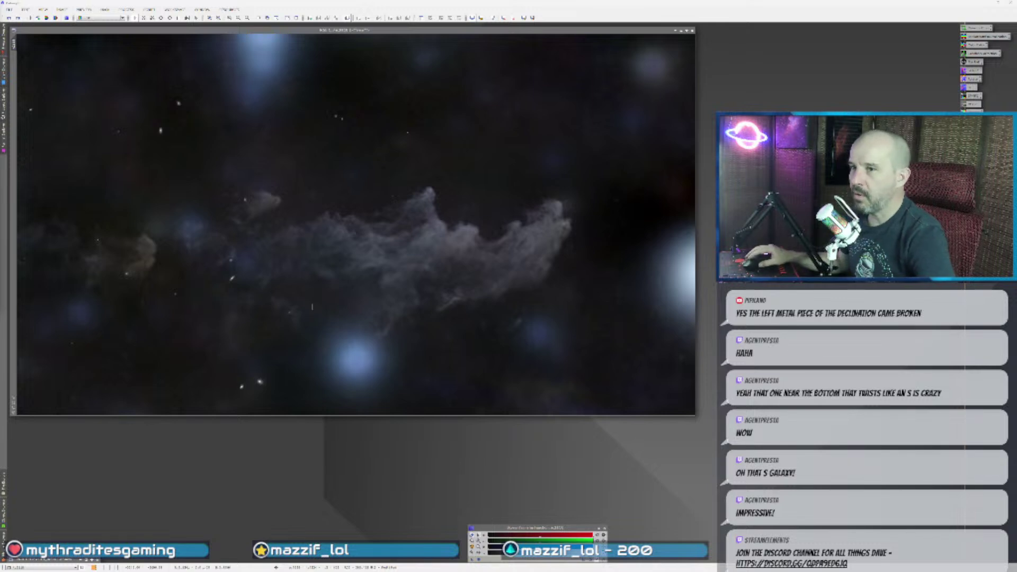
click(470, 302)
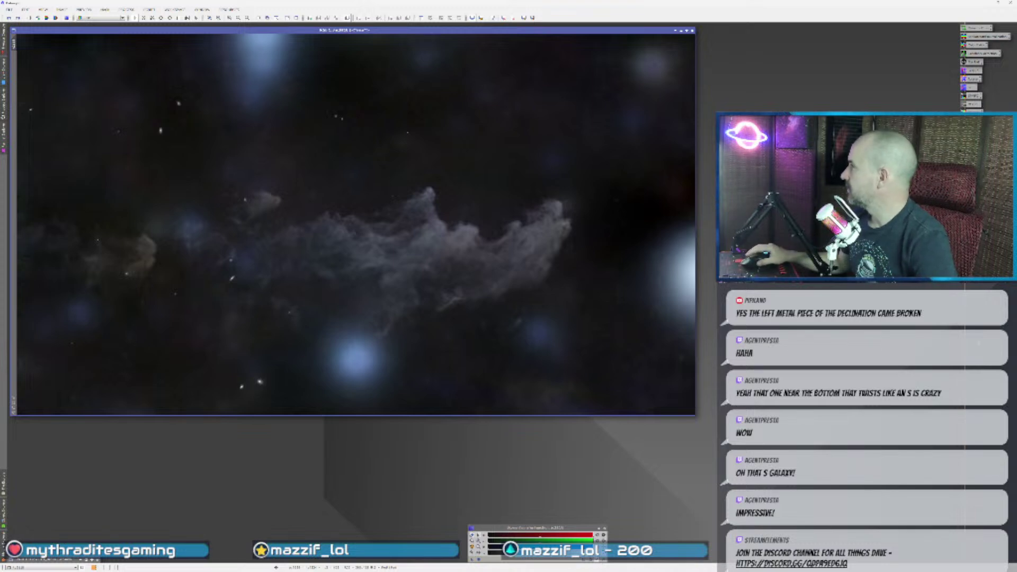
- Apply a CurvesTransformation curve with raised midtones and anchored shadows to the starless image, checking it in a real-time preview, and close the process
double_click(972, 104)
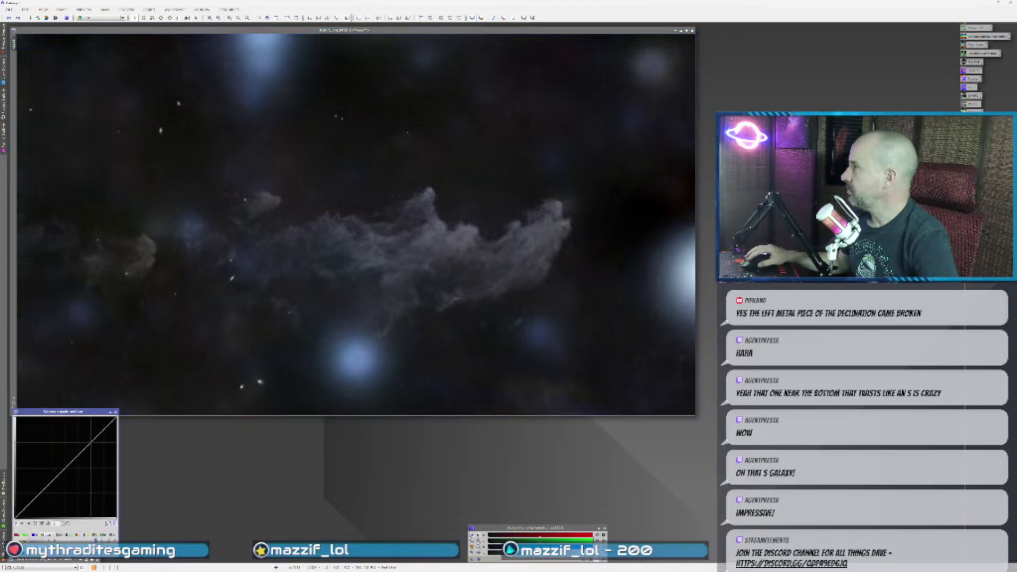
click(30, 554)
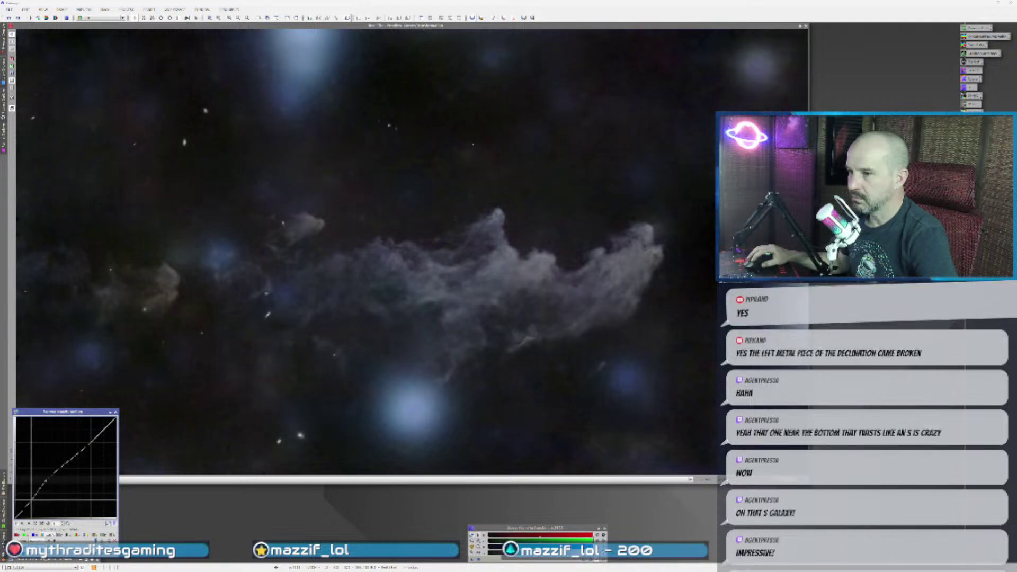
click(115, 541)
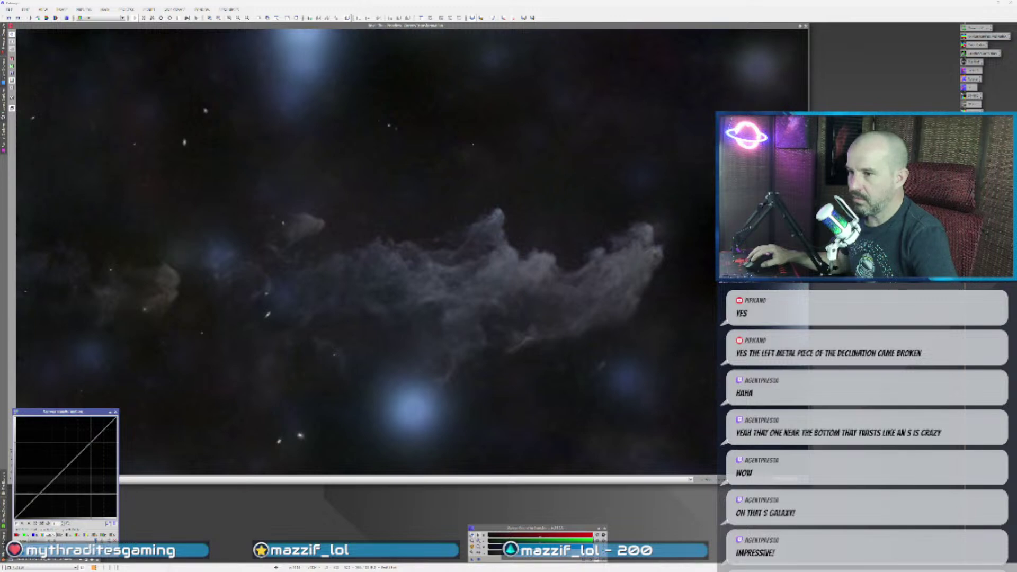
click(39, 493)
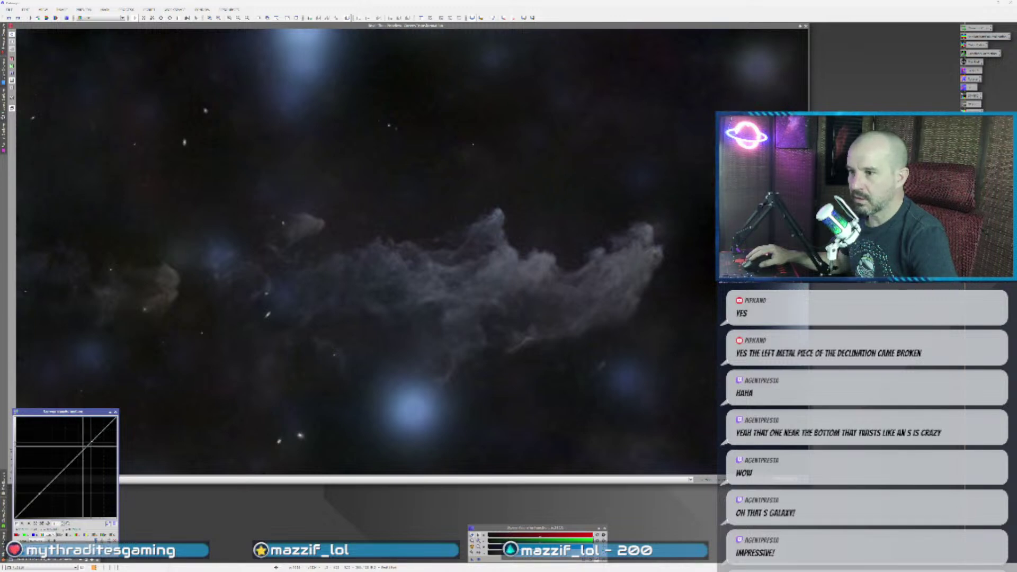
click(64, 469)
mouse_move(65, 469)
mouse_down()
mouse_move(64, 459)
mouse_move(55, 469)
mouse_up()
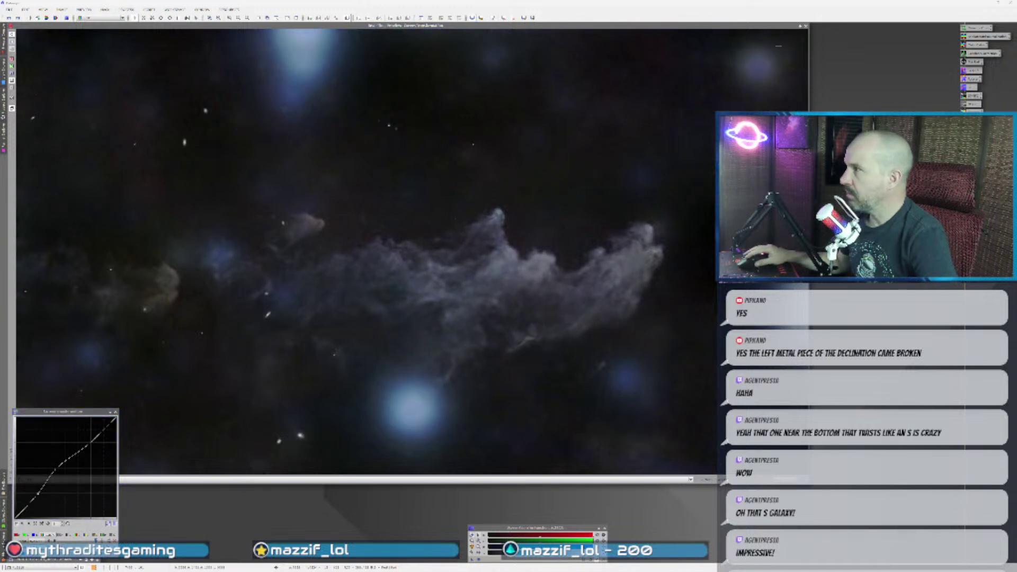
click(801, 26)
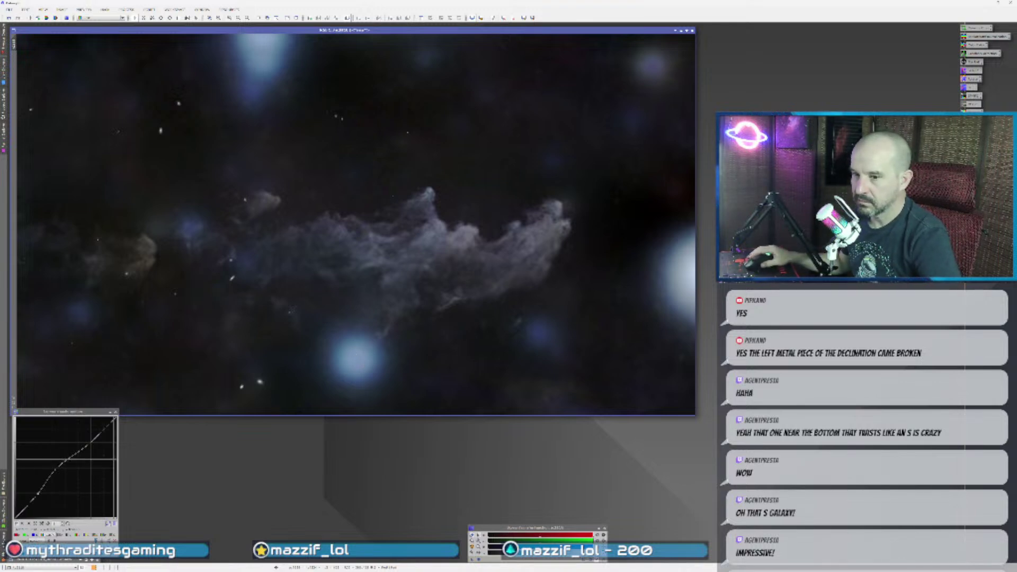
click(115, 412)
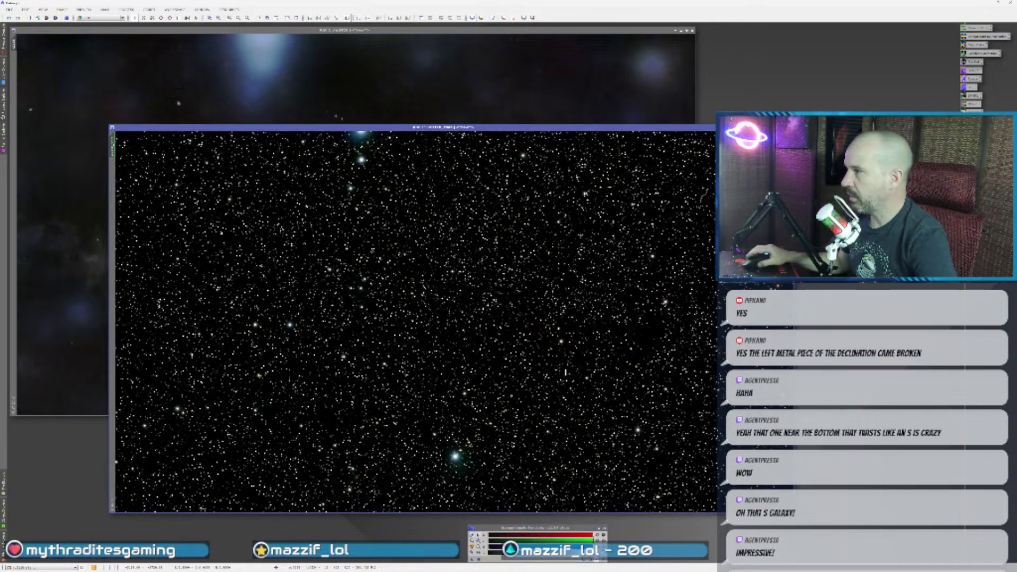
- Inspect the stars-only image up close and stretch it with the Star Stretch script
scroll(565, 373, up, 5)
scroll(527, 322, down, 5)
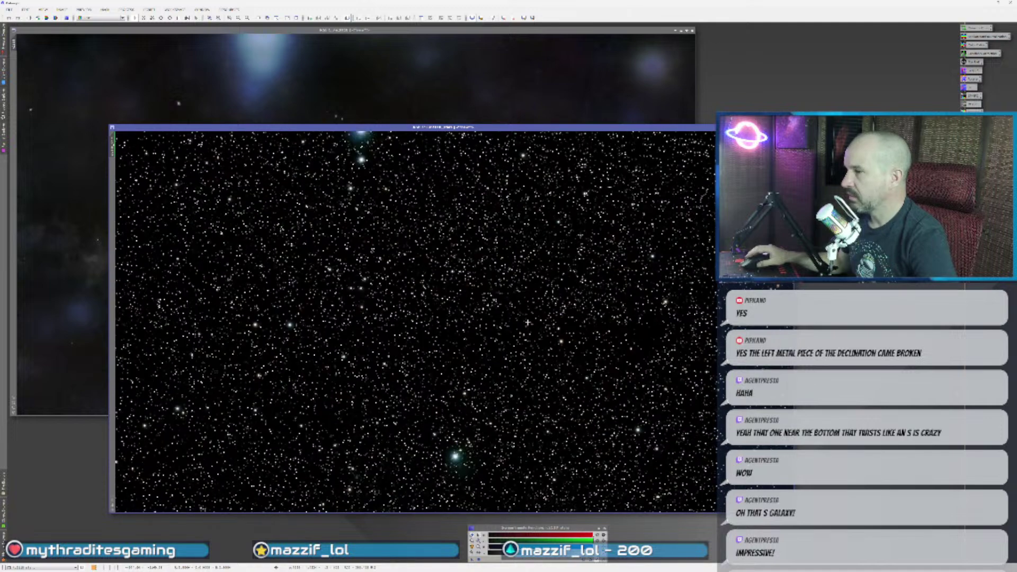
scroll(257, 330, up, 2)
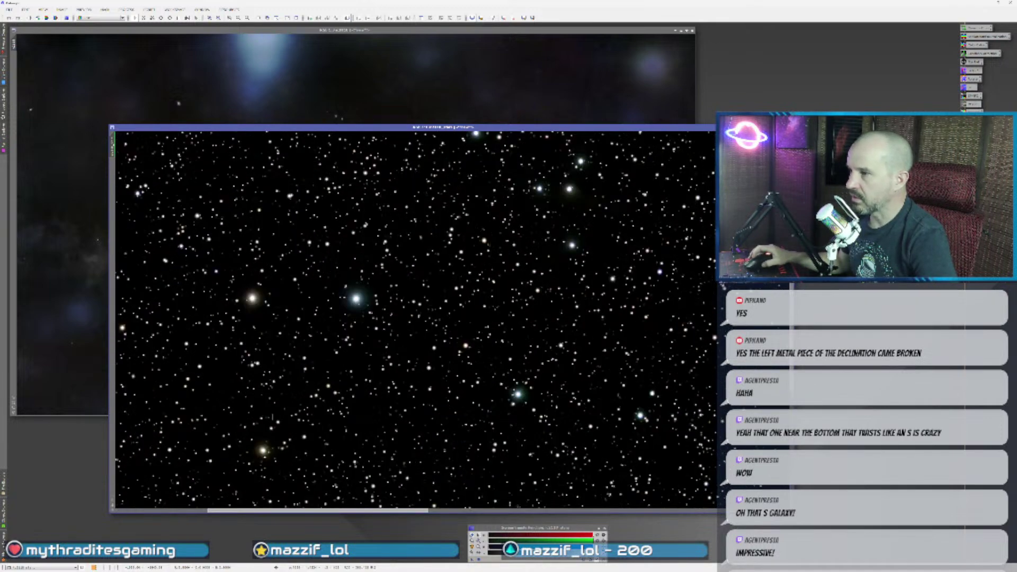
scroll(257, 330, down, 3)
scroll(256, 331, up, 1)
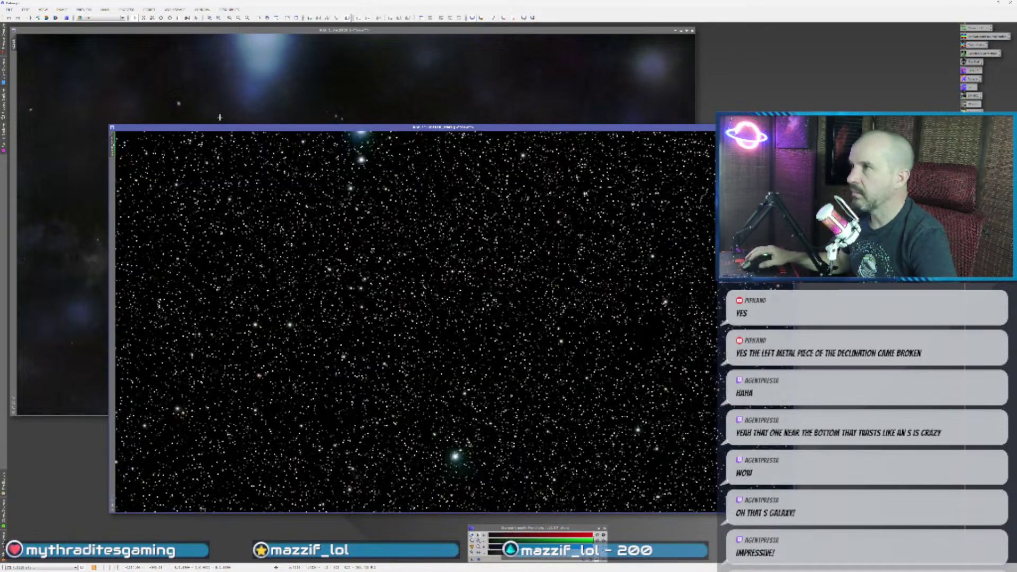
click(105, 9)
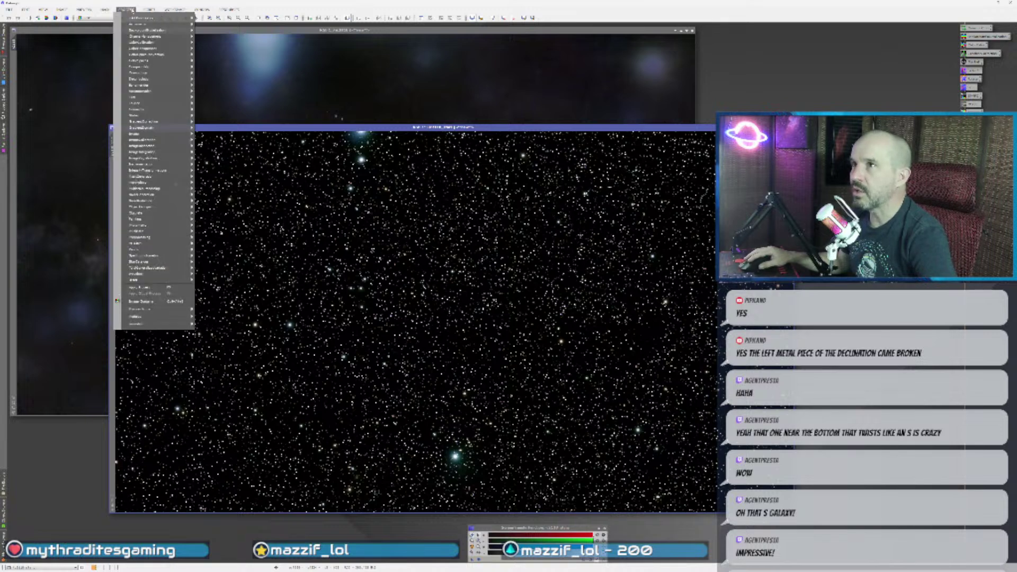
mouse_move(149, 9)
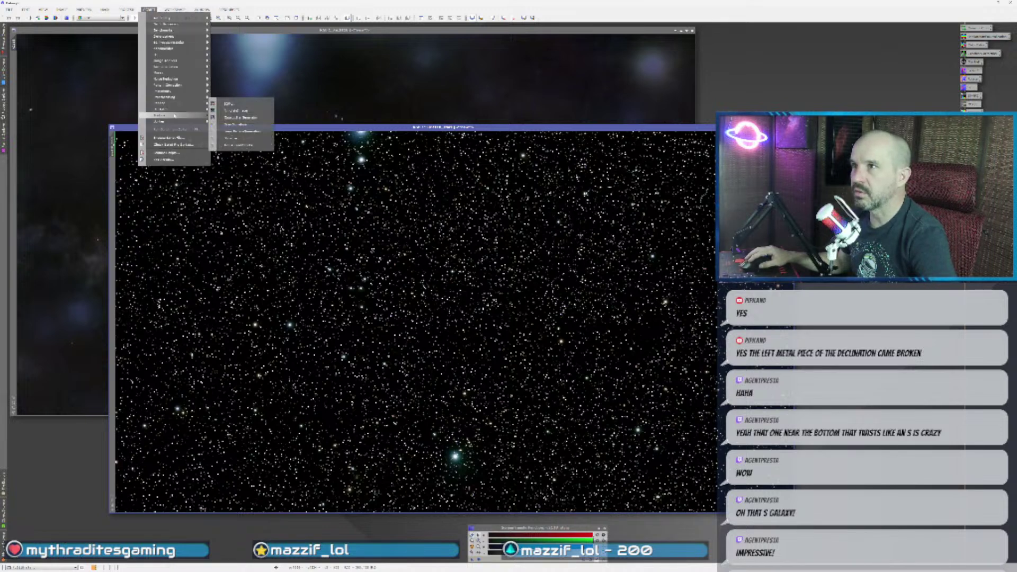
mouse_move(174, 110)
click(244, 200)
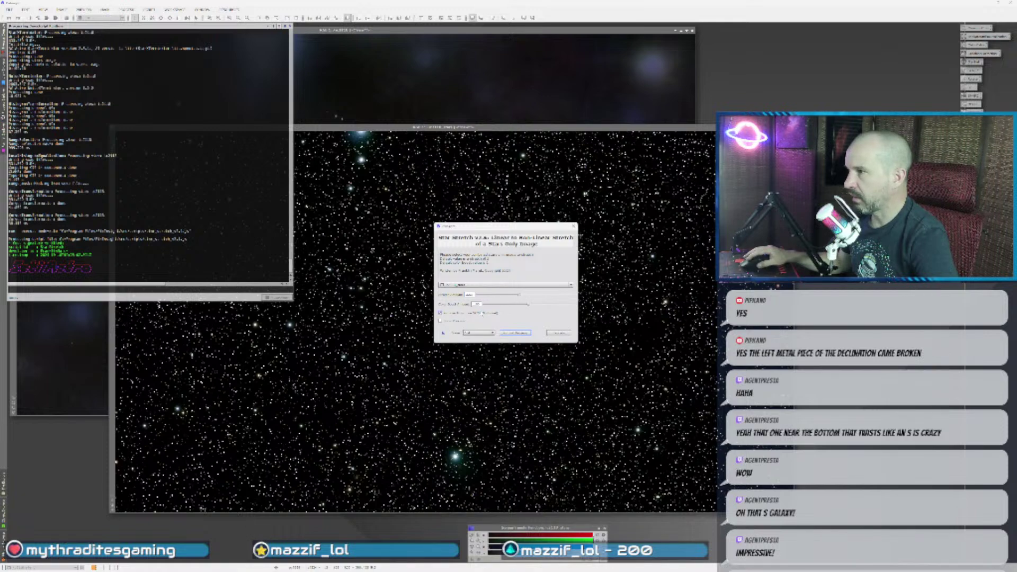
click(559, 333)
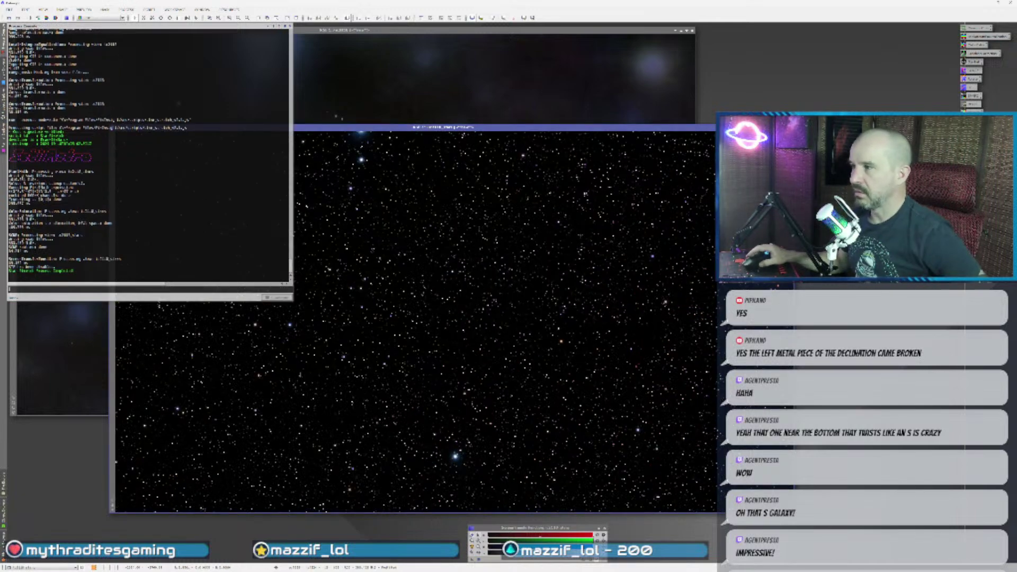
click(265, 344)
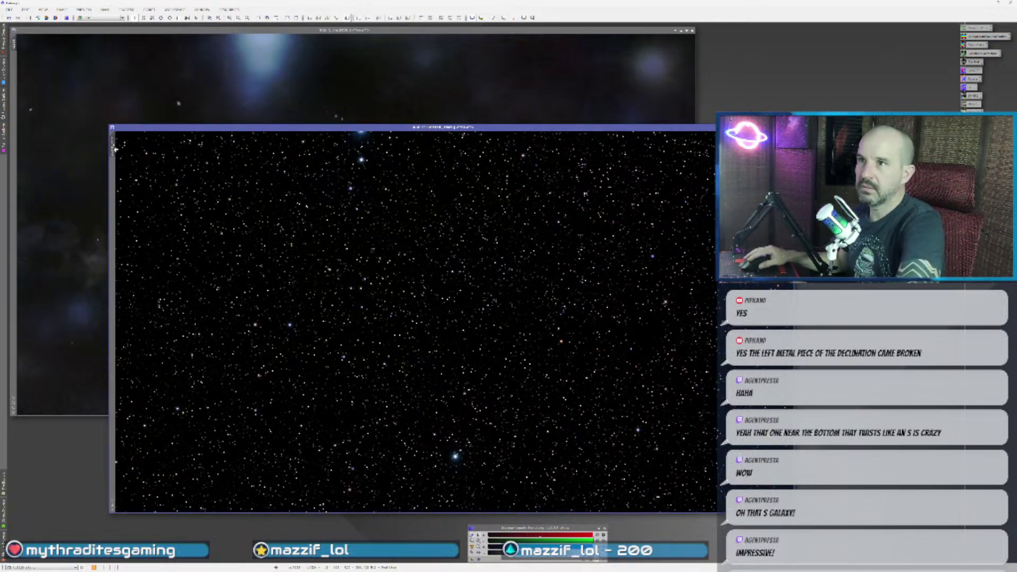
- Give the stars-only image a shorter identifier and move its window behind the starless image
double_click(112, 144)
key(Return)
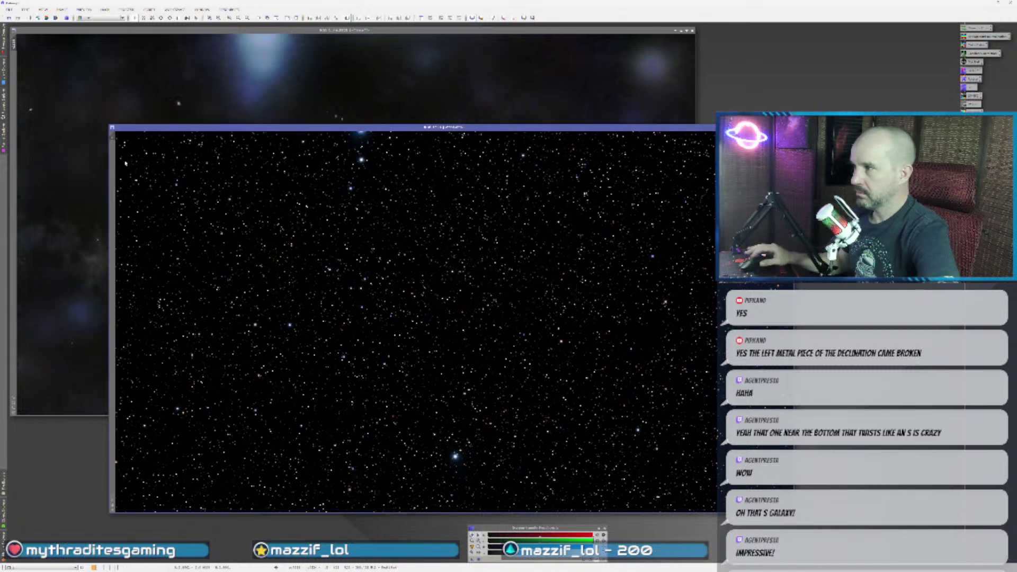
drag(258, 134, 173, 143)
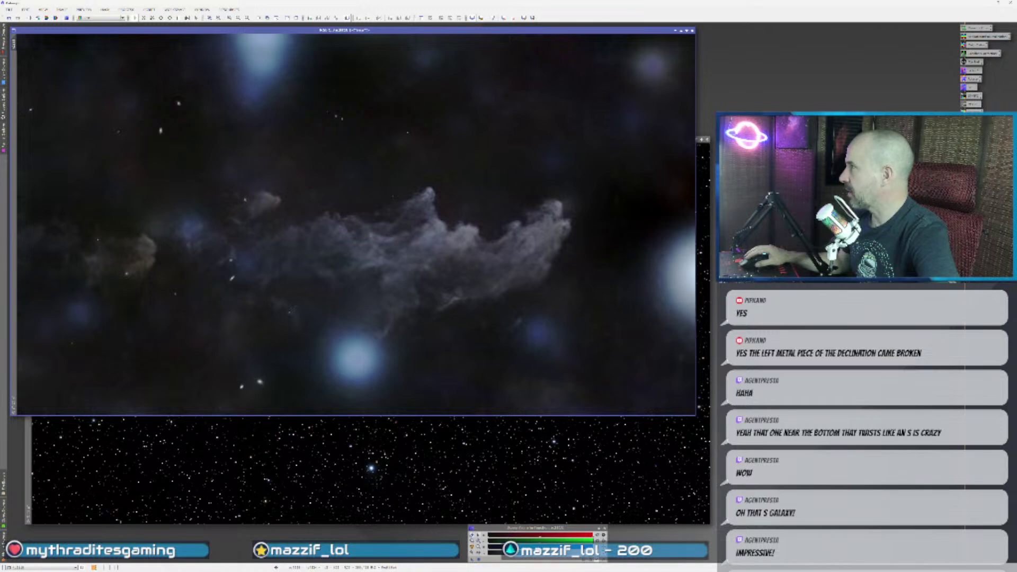
- Write a PixelMath expression combining the starless and stars images and apply it to the starless image
drag(548, 286, 320, 466)
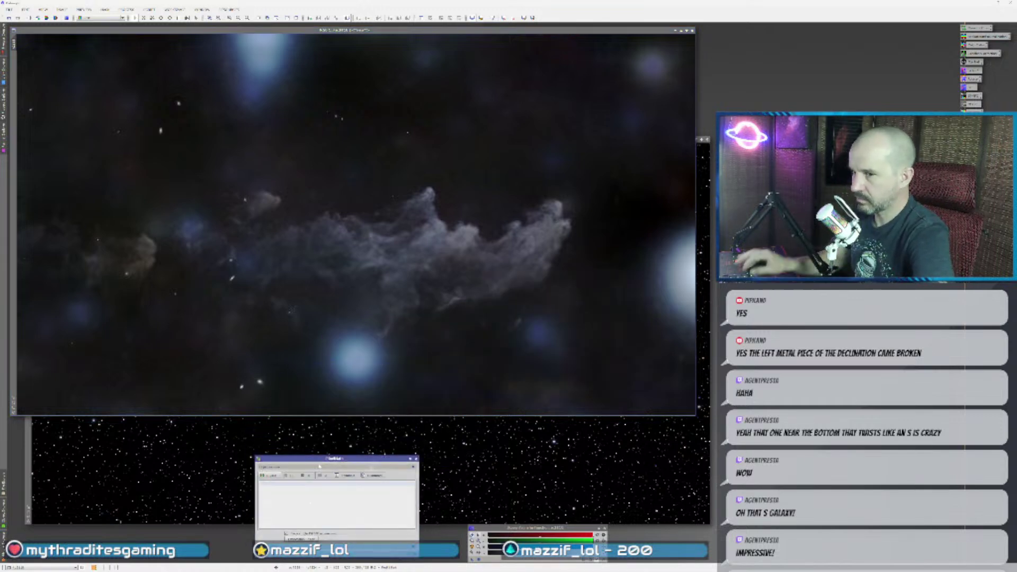
click(304, 492)
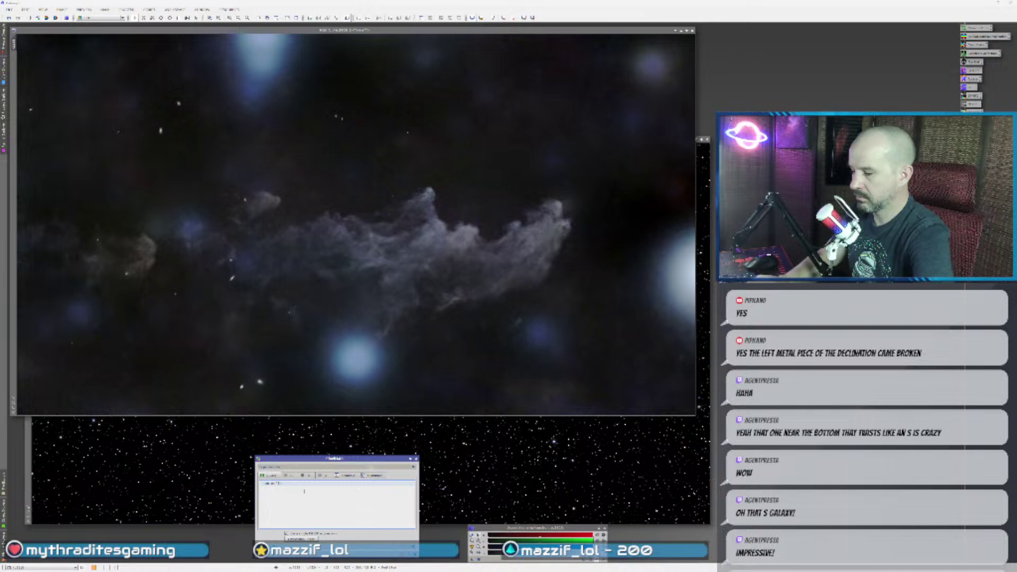
text(*2)
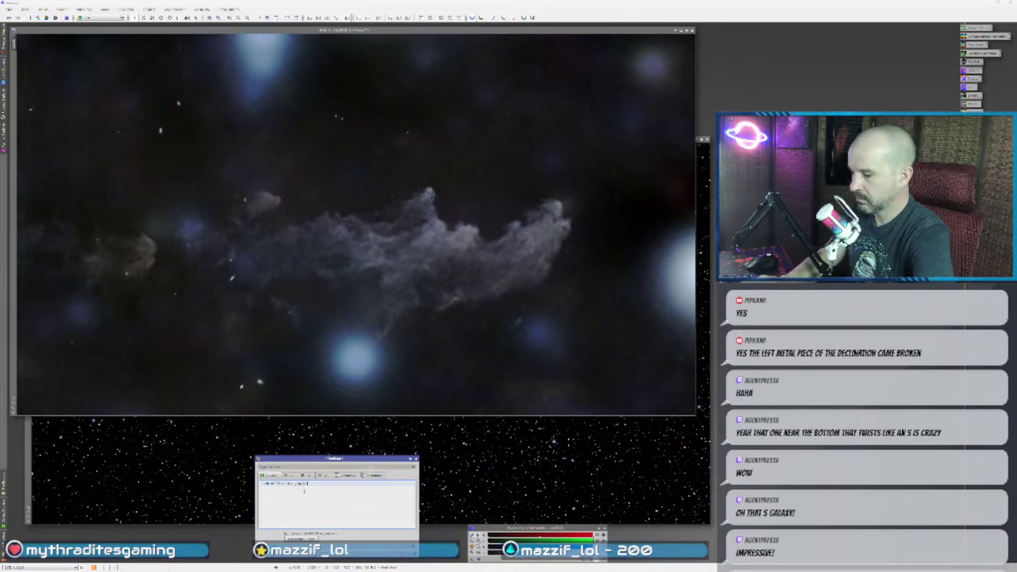
click(322, 483)
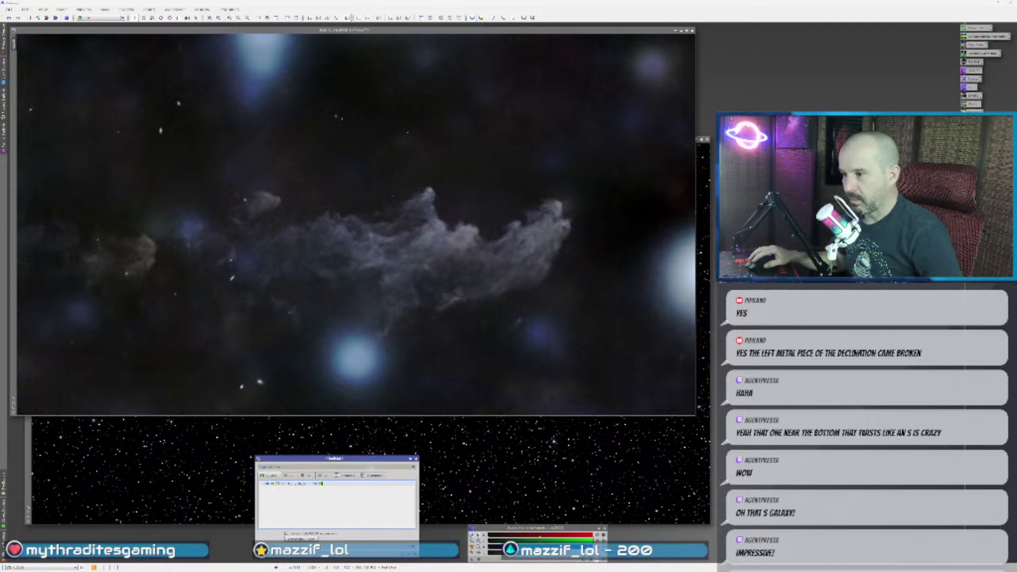
drag(327, 259, 325, 256)
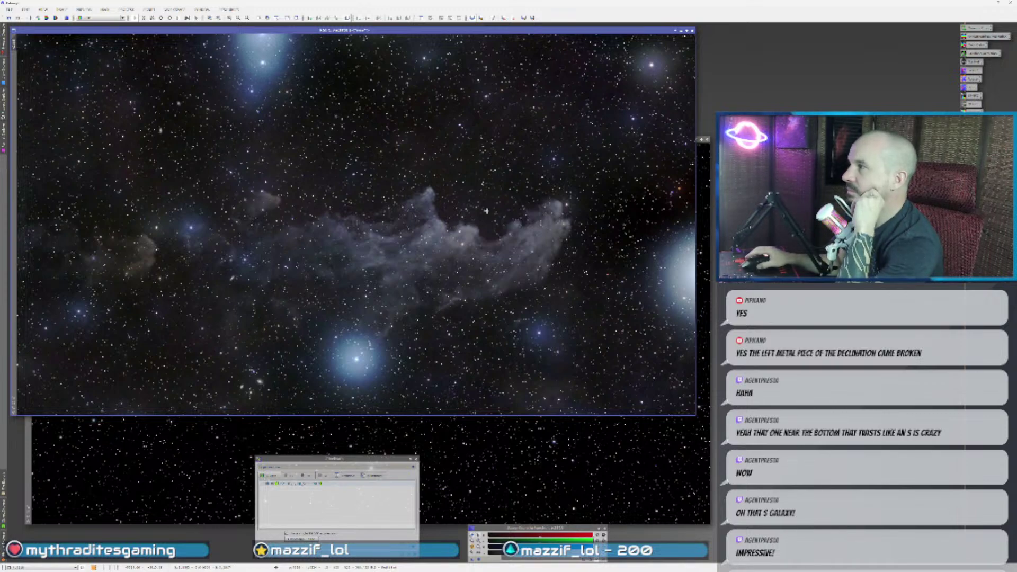
- Examine the recombined image up close, checking the stars around the small galaxies and the nebula
scroll(655, 237, up, 1)
scroll(617, 336, down, 2)
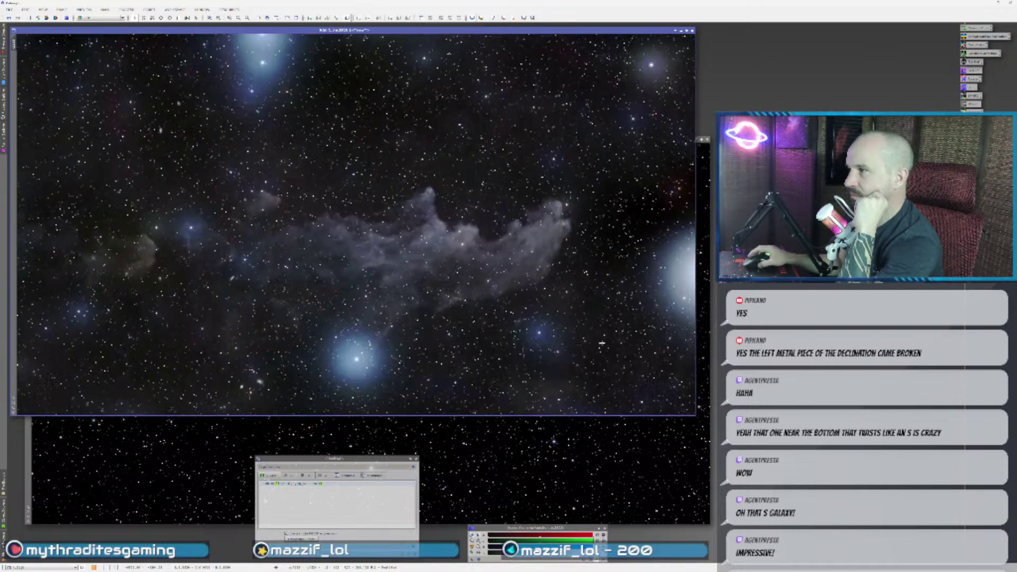
scroll(556, 363, up, 1)
scroll(456, 367, down, 2)
scroll(457, 367, down, 1)
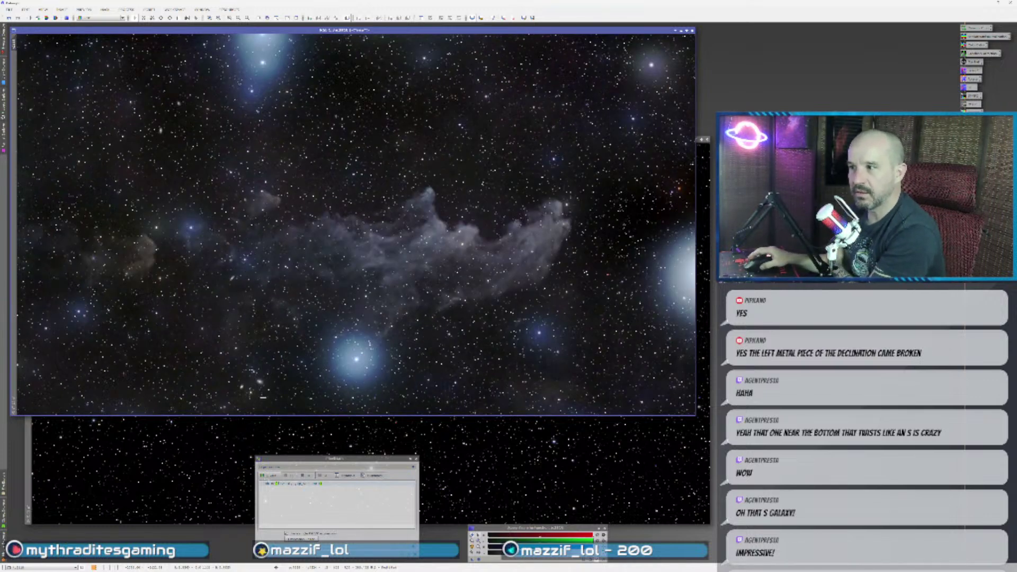
scroll(248, 399, up, 3)
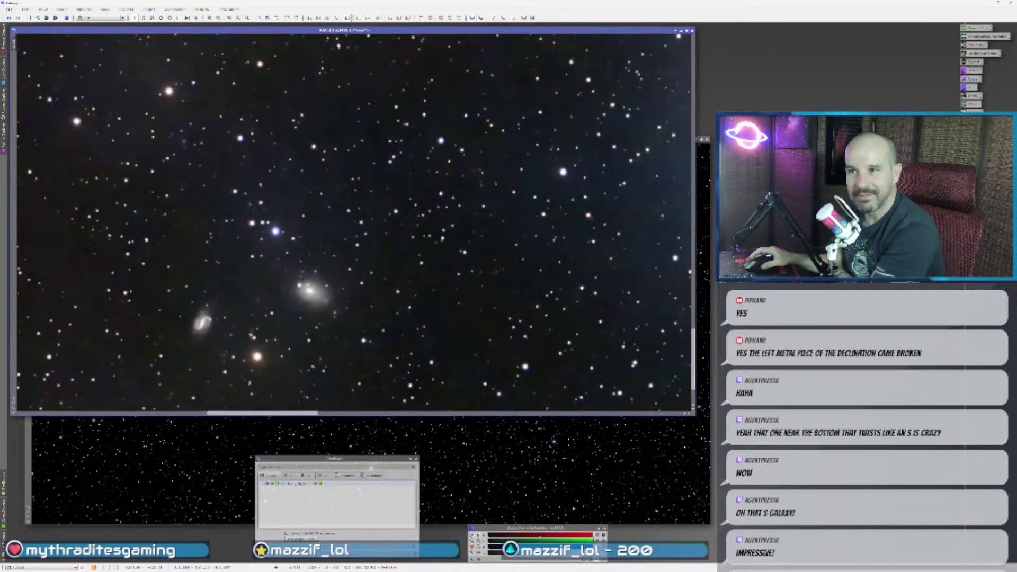
scroll(255, 365, down, 2)
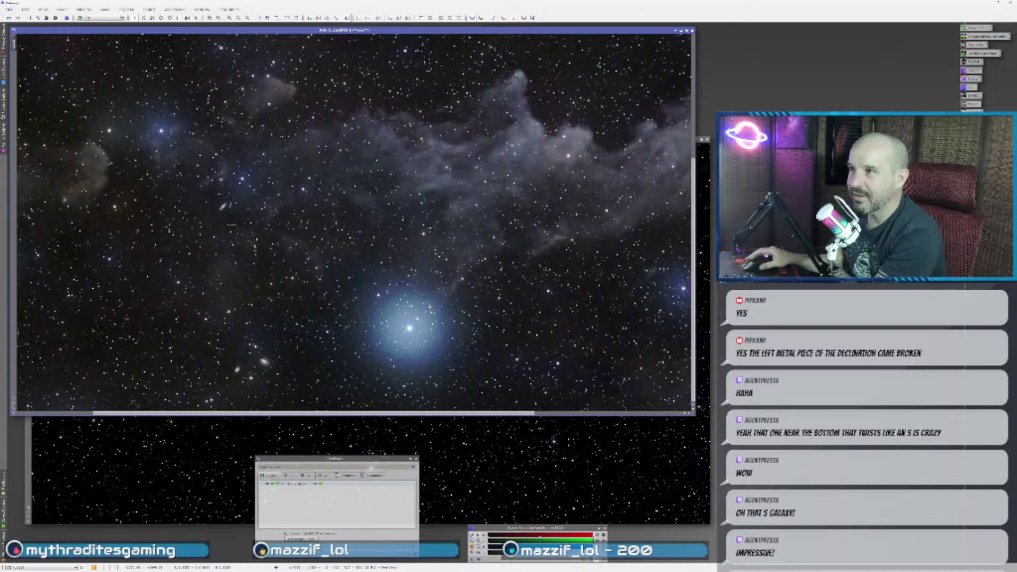
scroll(282, 183, up, 3)
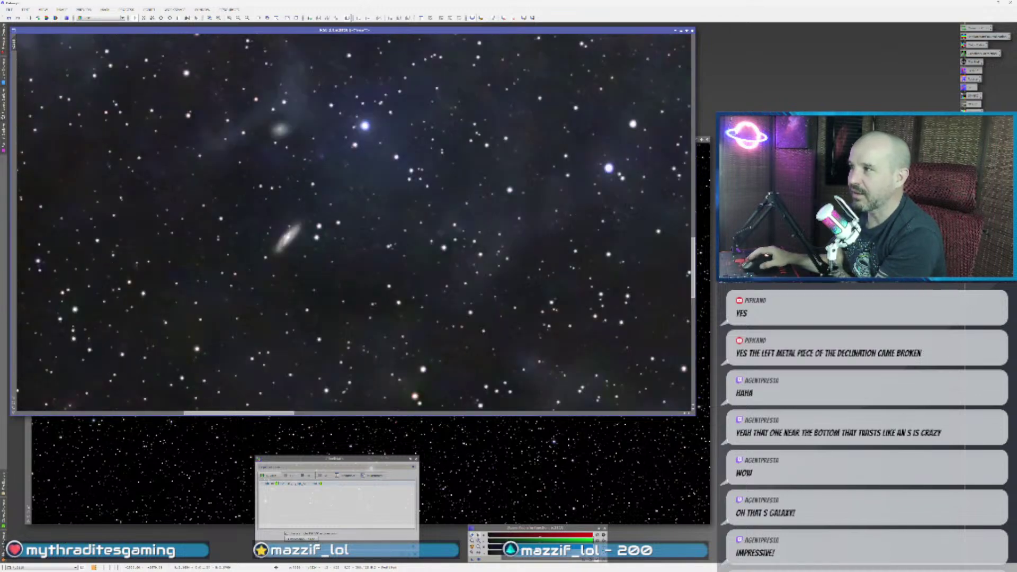
scroll(344, 232, down, 3)
scroll(344, 232, up, 3)
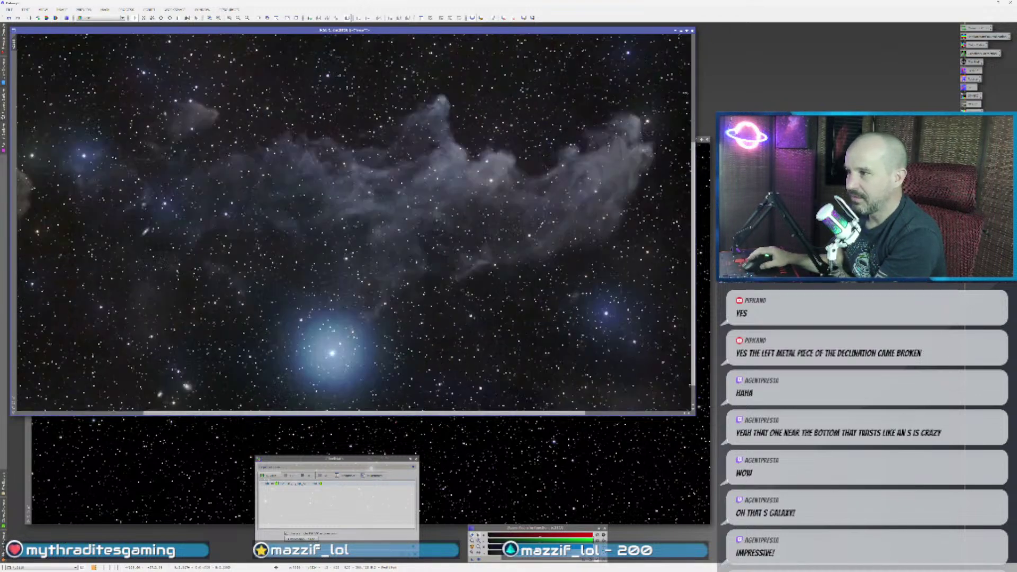
scroll(139, 263, down, 3)
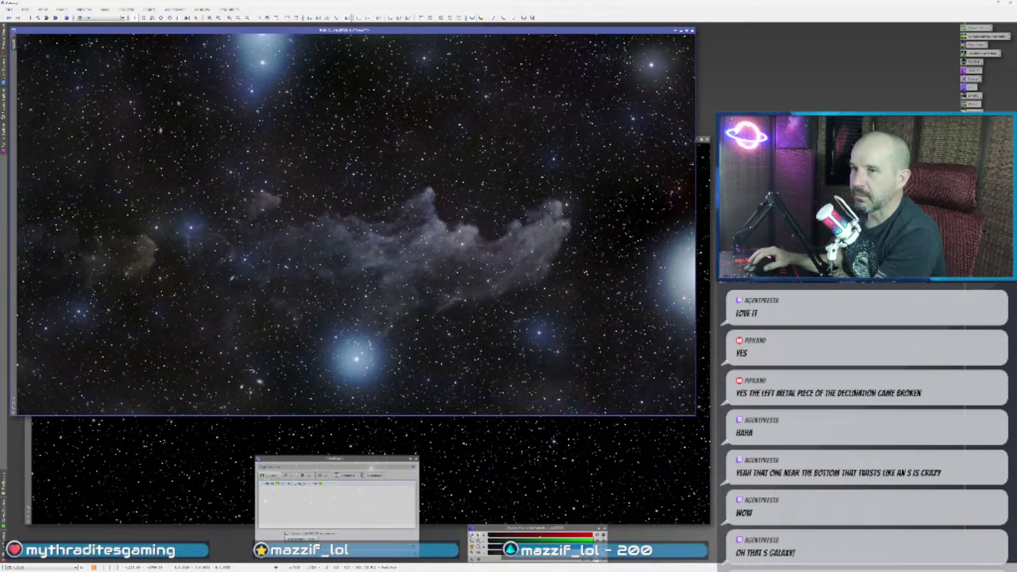
- Examine the stars over the nebula's brightest part and around the small dusty clouds beside it
scroll(544, 266, up, 2)
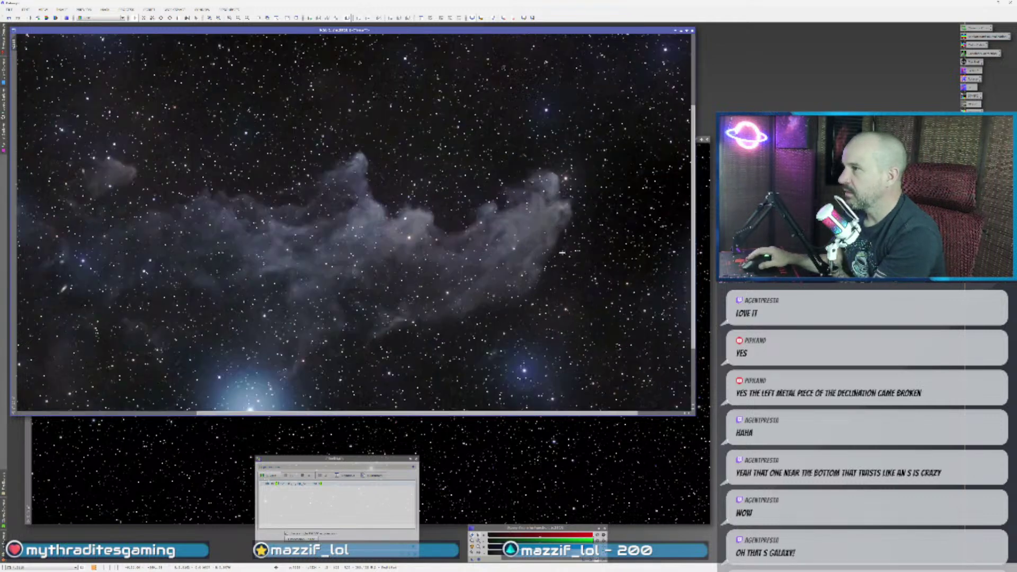
scroll(425, 302, up, 1)
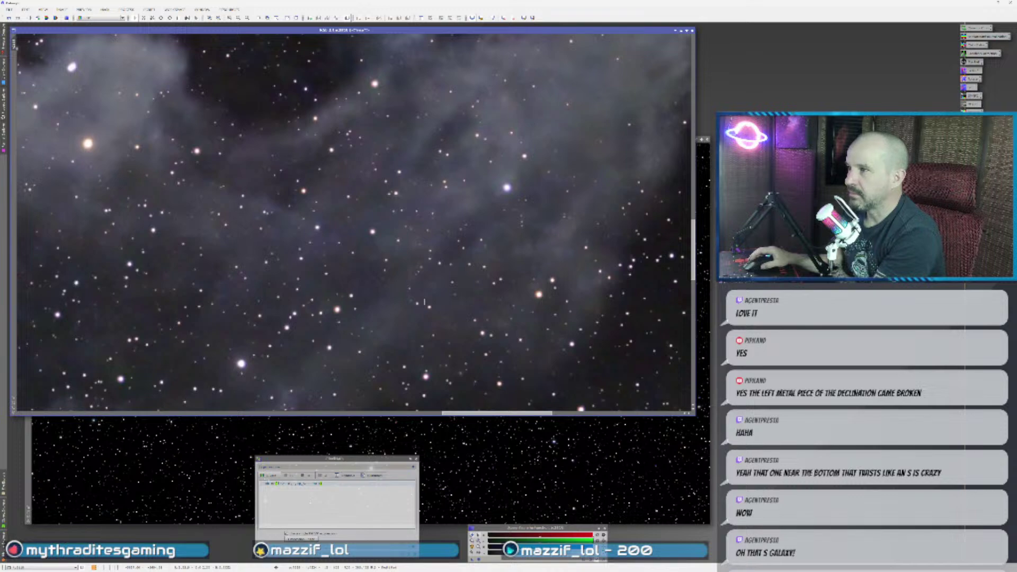
scroll(425, 302, down, 3)
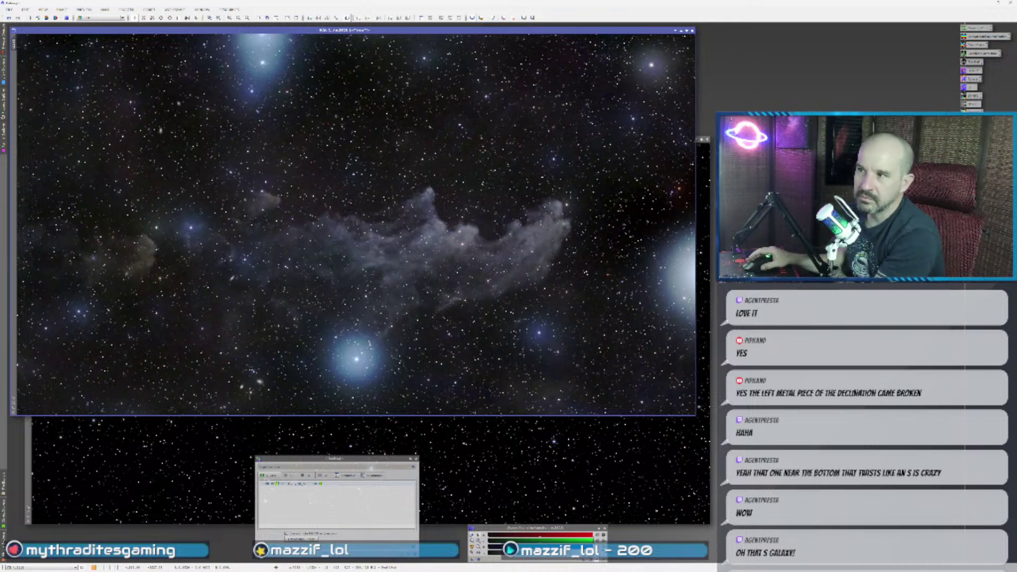
scroll(115, 265, up, 3)
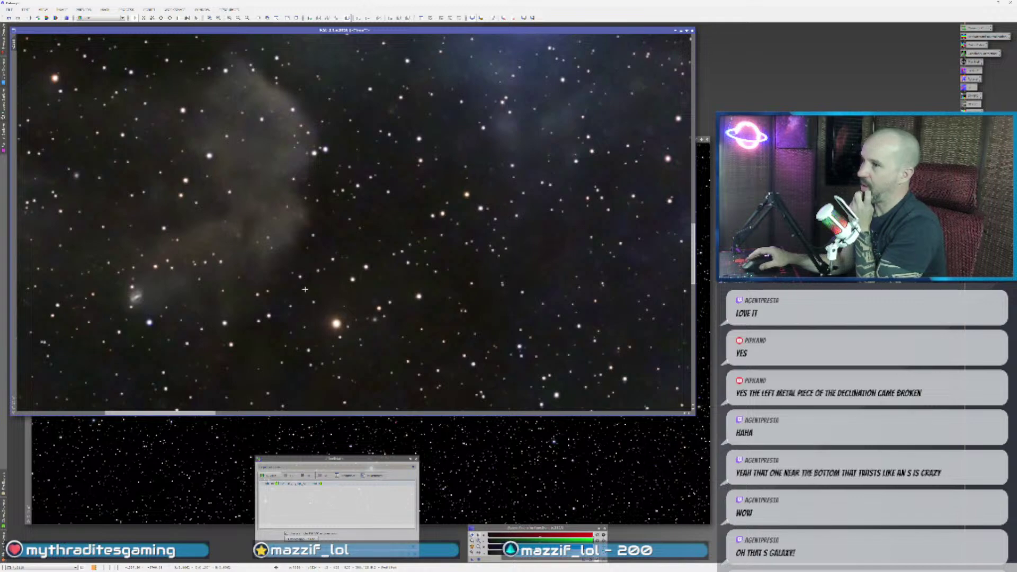
scroll(305, 289, down, 1)
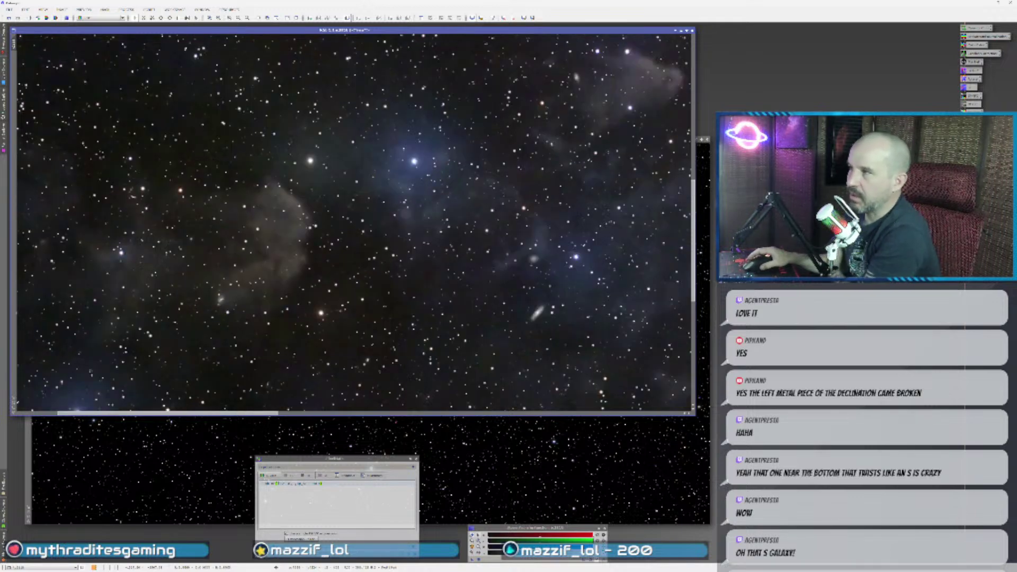
scroll(307, 302, down, 1)
scroll(355, 293, down, 1)
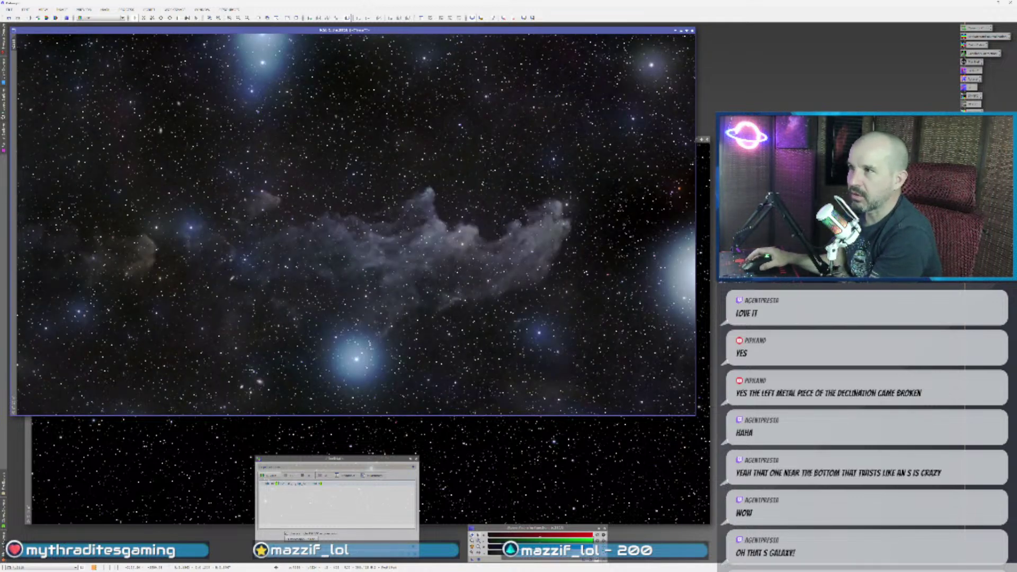
scroll(257, 197, up, 2)
scroll(248, 253, up, 1)
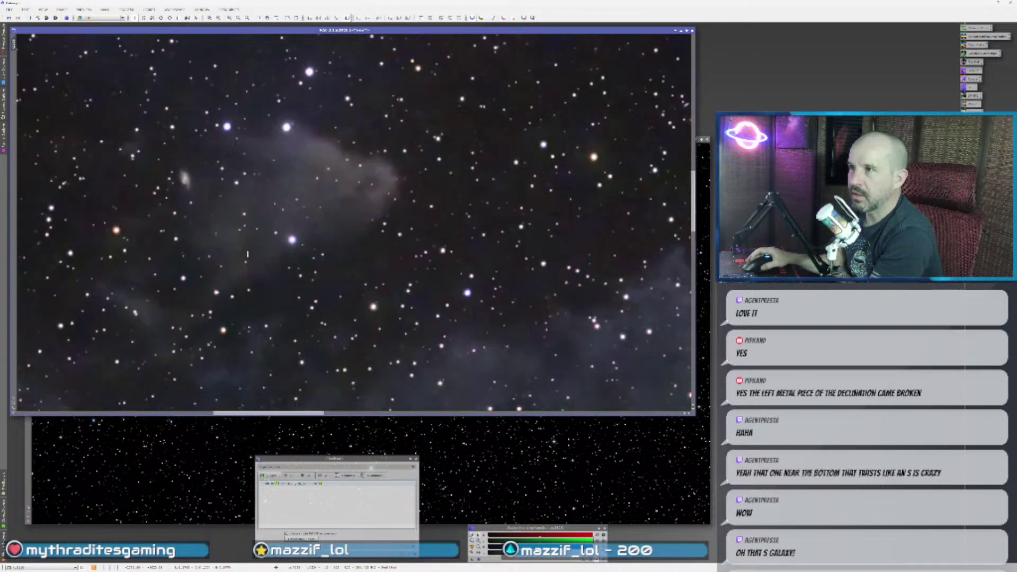
scroll(247, 254, down, 2)
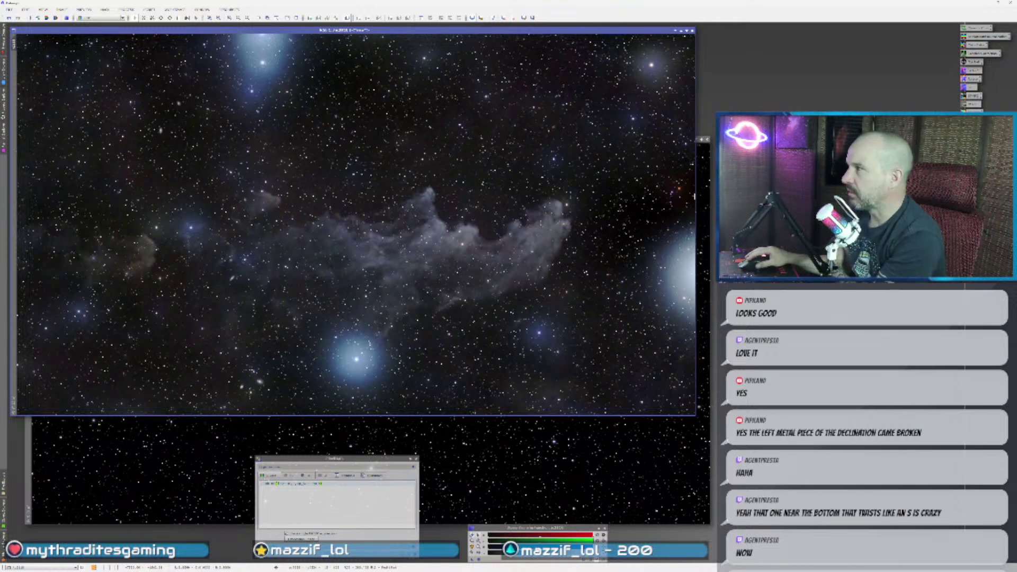
drag(696, 223, 656, 223)
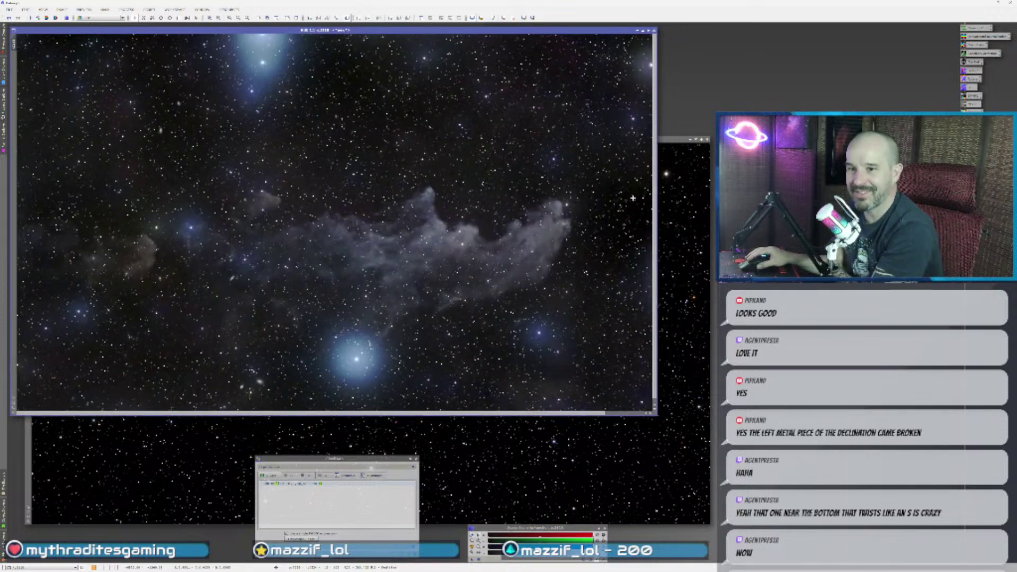
drag(656, 190, 751, 191)
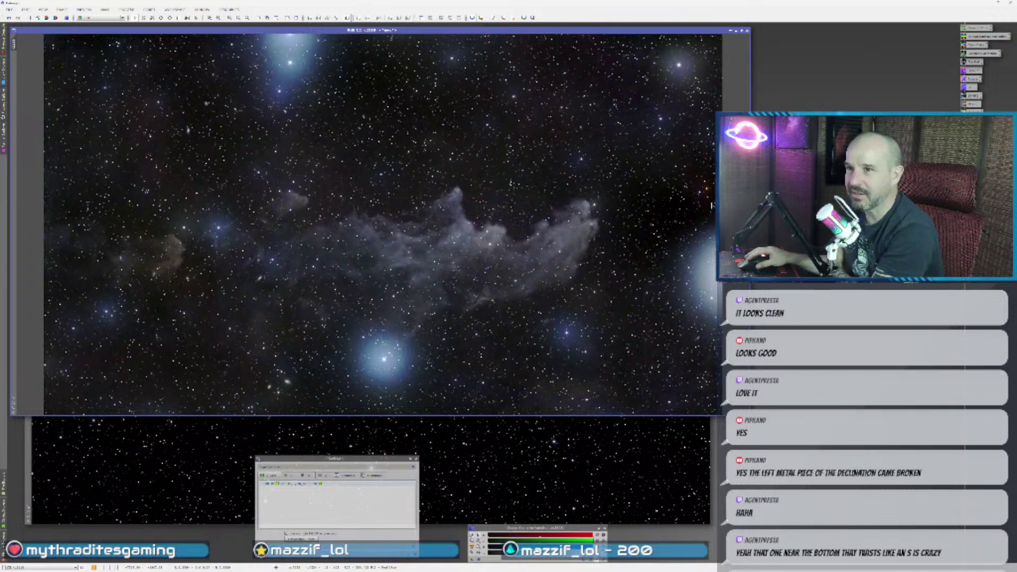
drag(751, 204, 652, 209)
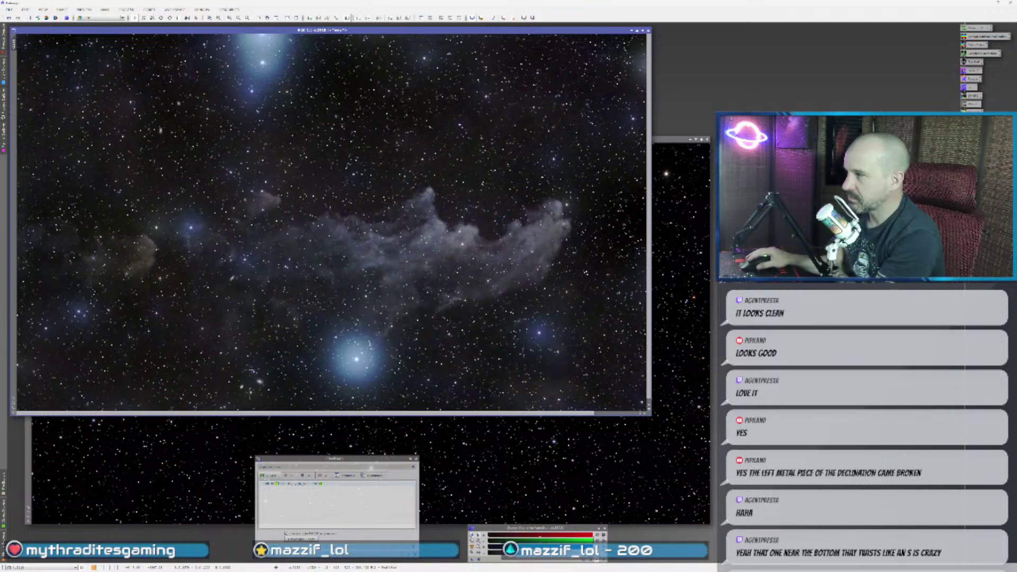
drag(648, 235, 649, 241)
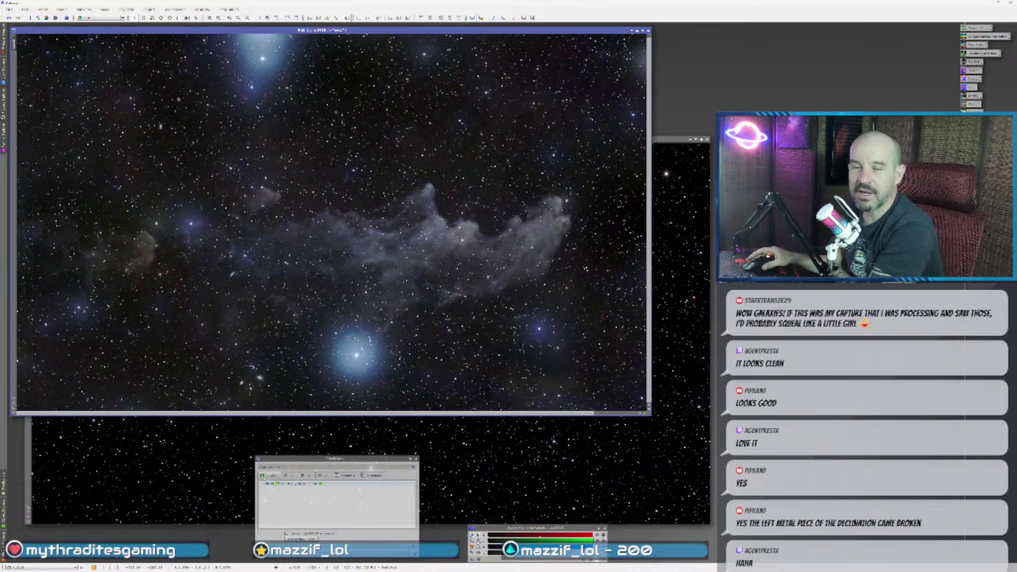
- Examine the small galaxies and faint dust around the Witch Head Nebula in the processed image up close
scroll(257, 382, up, 2)
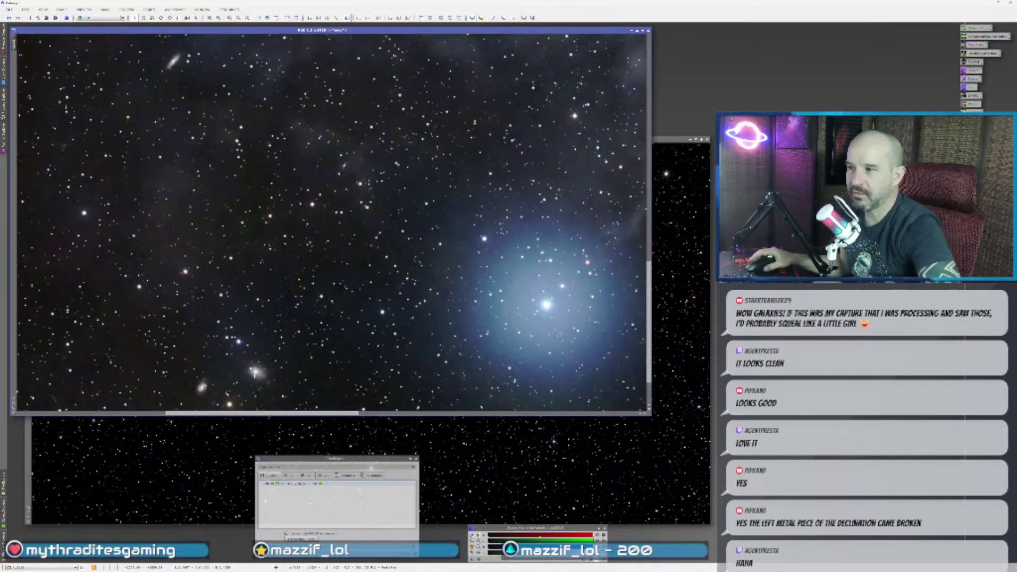
scroll(235, 387, up, 1)
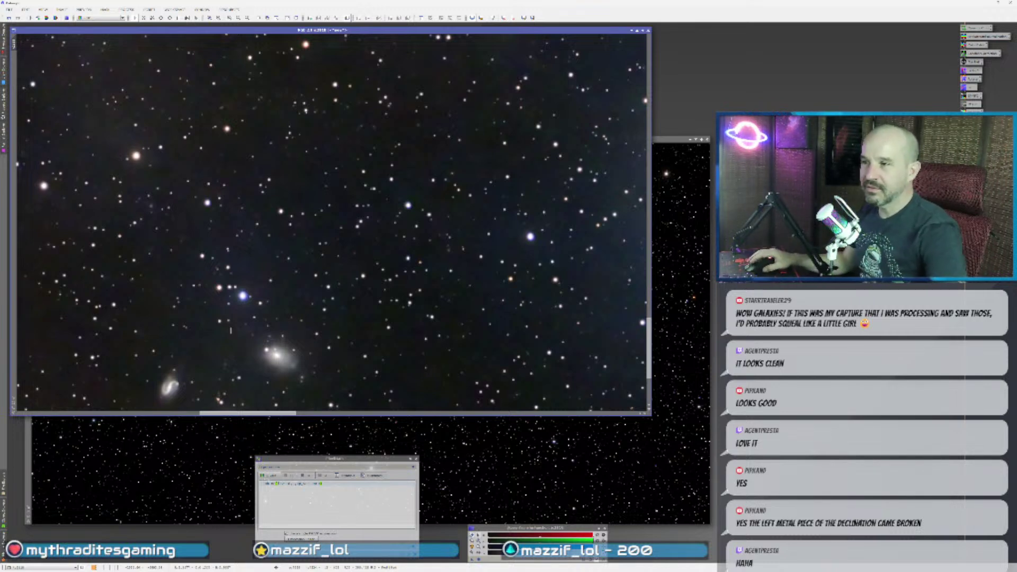
scroll(221, 360, down, 2)
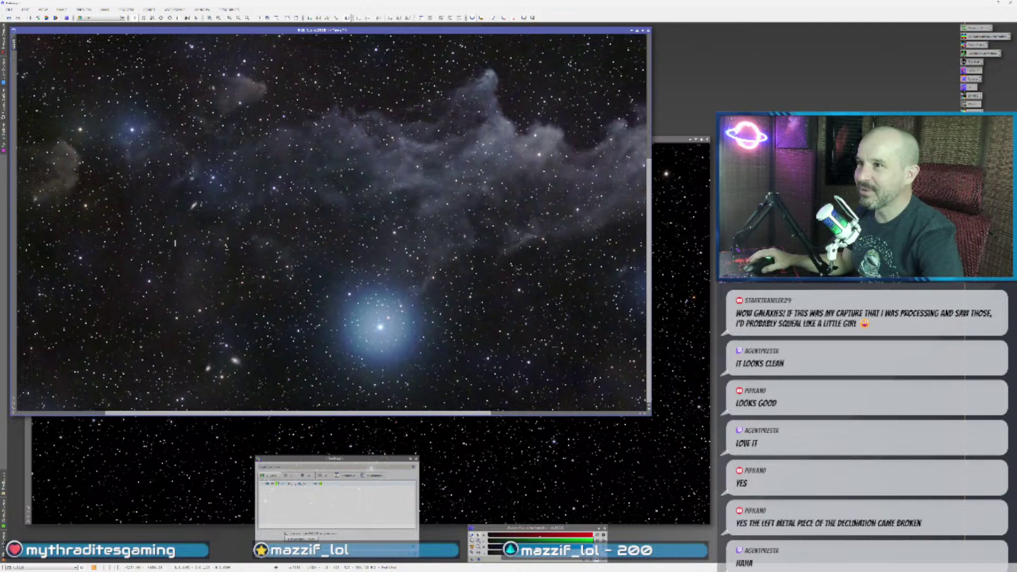
scroll(229, 352, up, 1)
drag(194, 339, 376, 275)
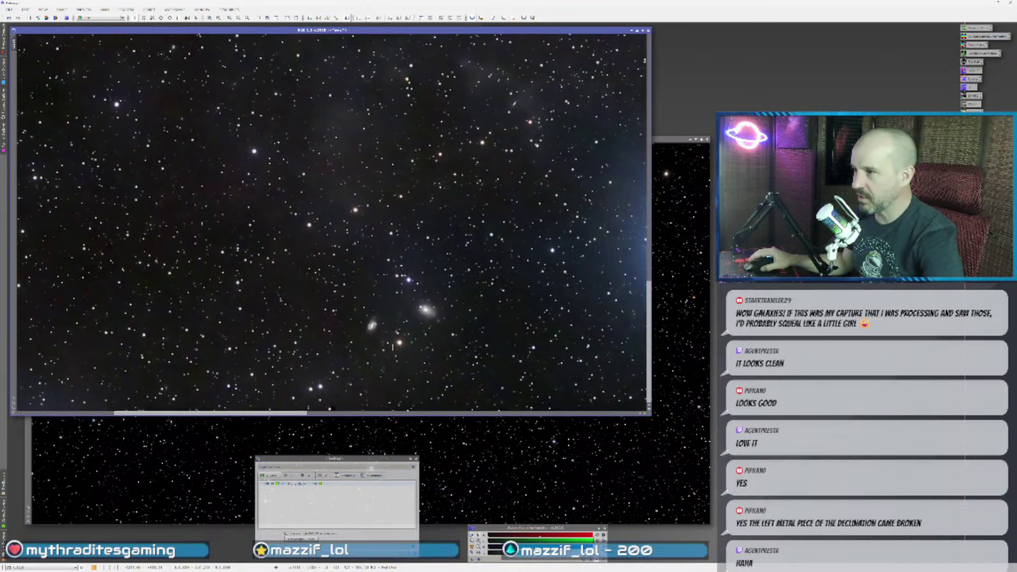
scroll(393, 347, up, 1)
scroll(377, 340, down, 1)
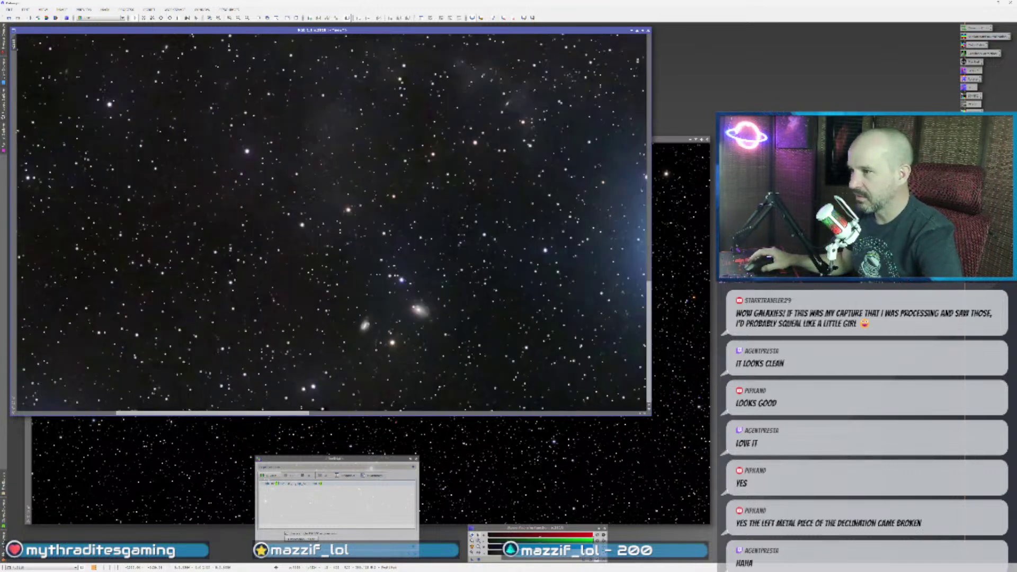
scroll(377, 340, down, 1)
scroll(341, 182, up, 2)
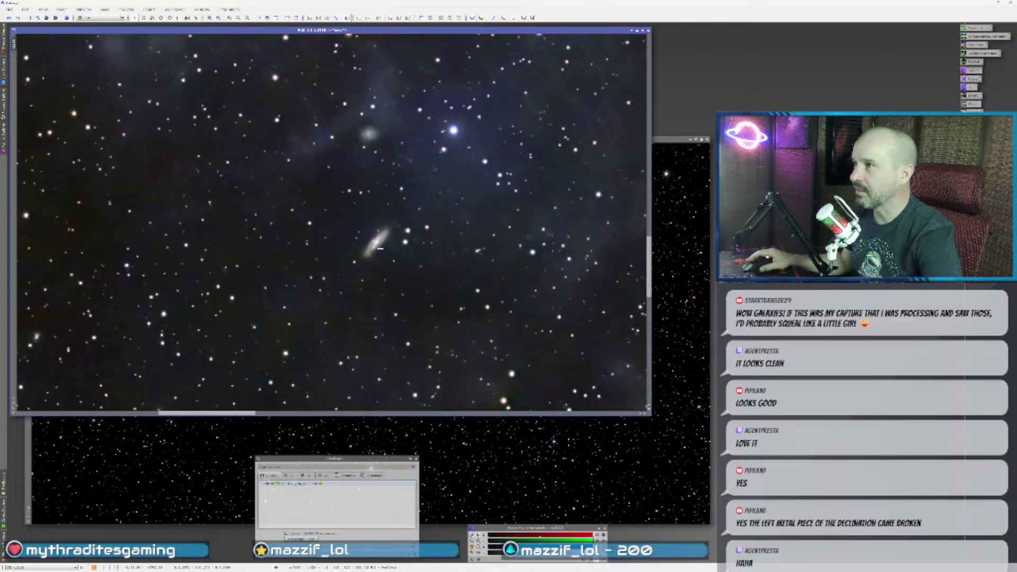
scroll(378, 237, down, 3)
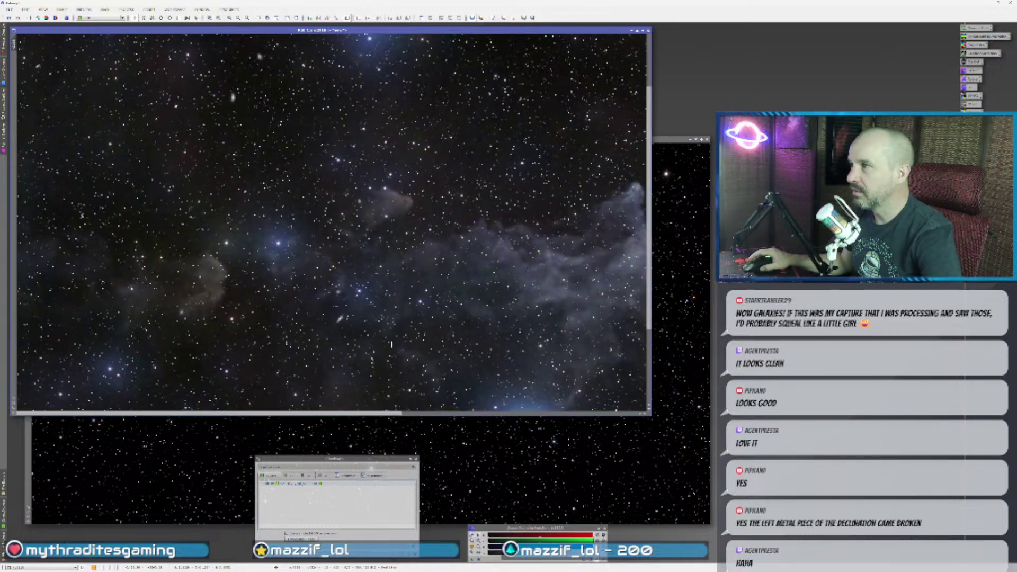
drag(482, 328, 391, 344)
scroll(391, 344, down, 1)
scroll(391, 344, up, 1)
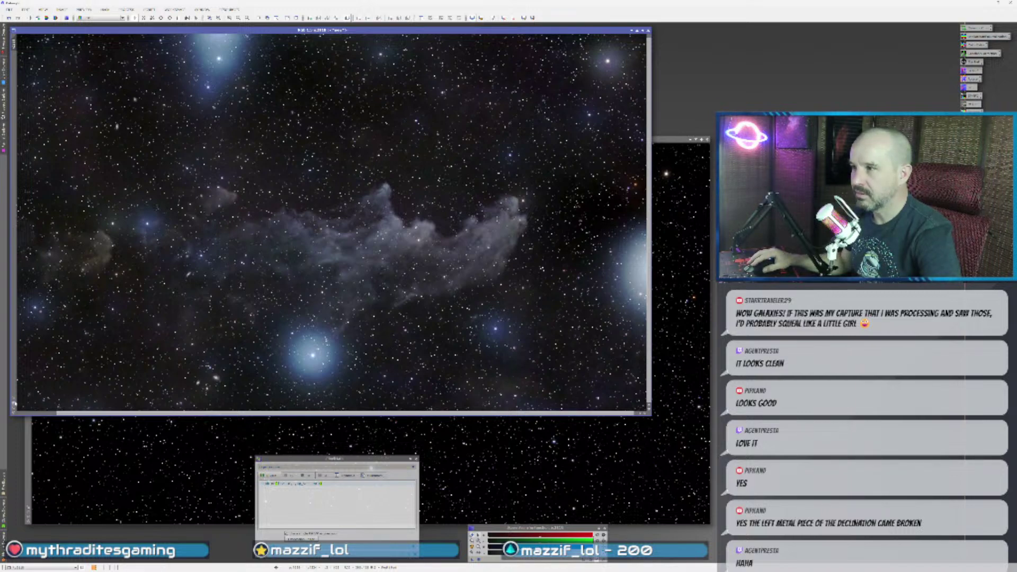
- Fit the nebula window to its image and clear the stars-only image and the floating process window from the workspace
click(14, 404)
click(28, 512)
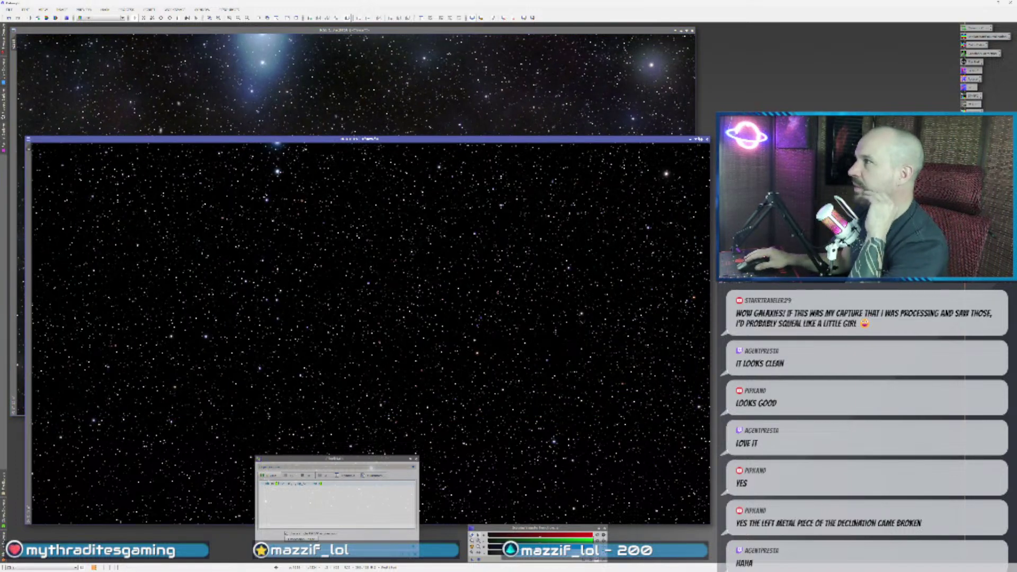
click(697, 139)
click(318, 459)
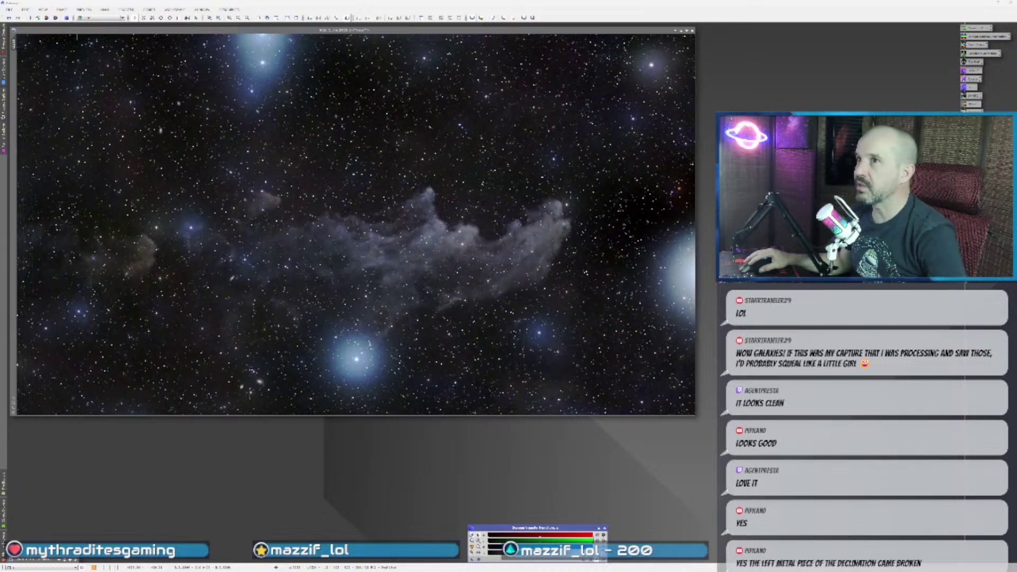
- Save the nebula image as a JPEG file, naming it with the IC 2118 designation and a date ending in -6-23, and accept the format warnings
click(9, 9)
click(32, 63)
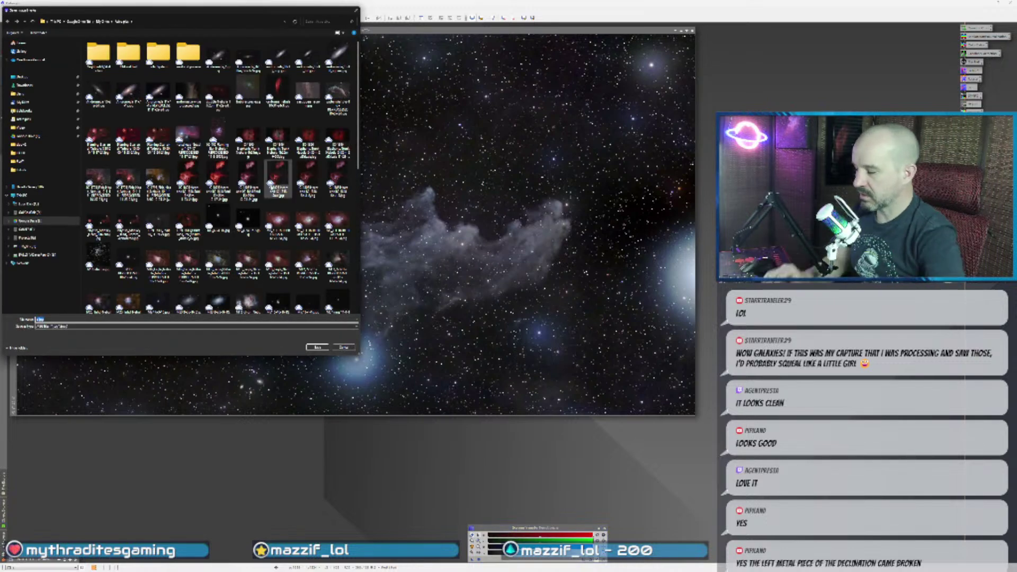
text(C)
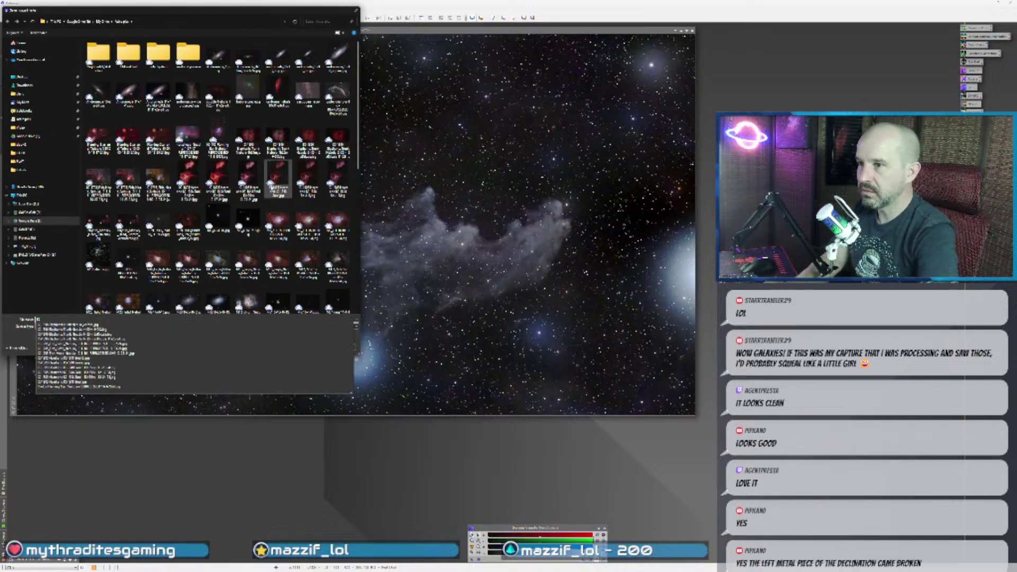
key(Escape)
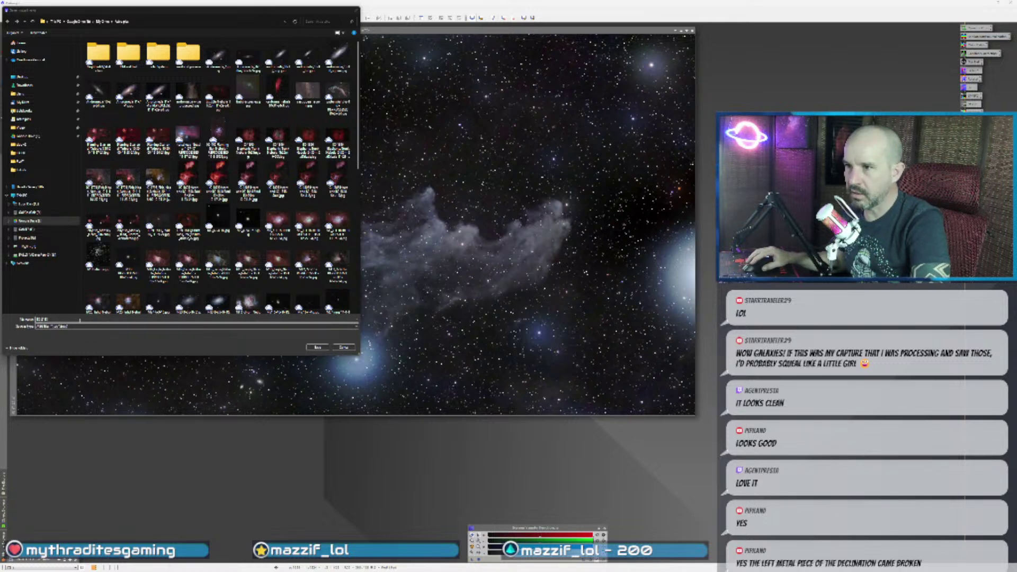
click(256, 319)
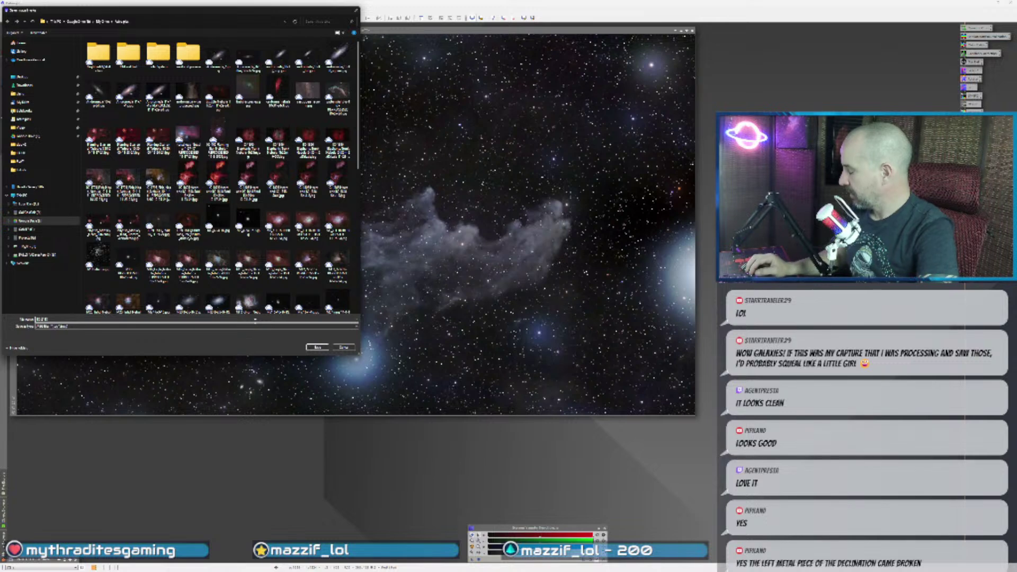
text(-6-23)
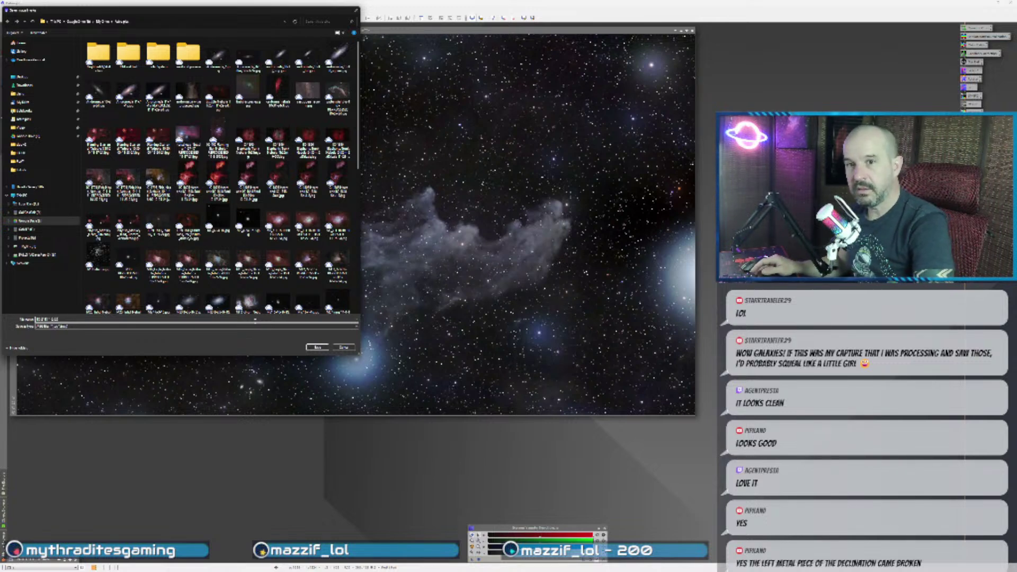
key(Return)
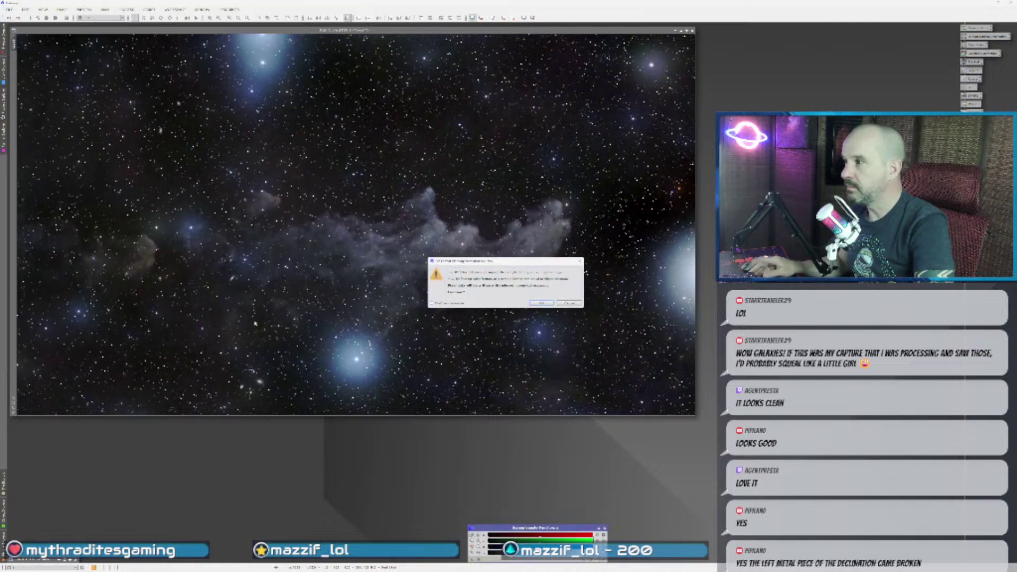
key(Return)
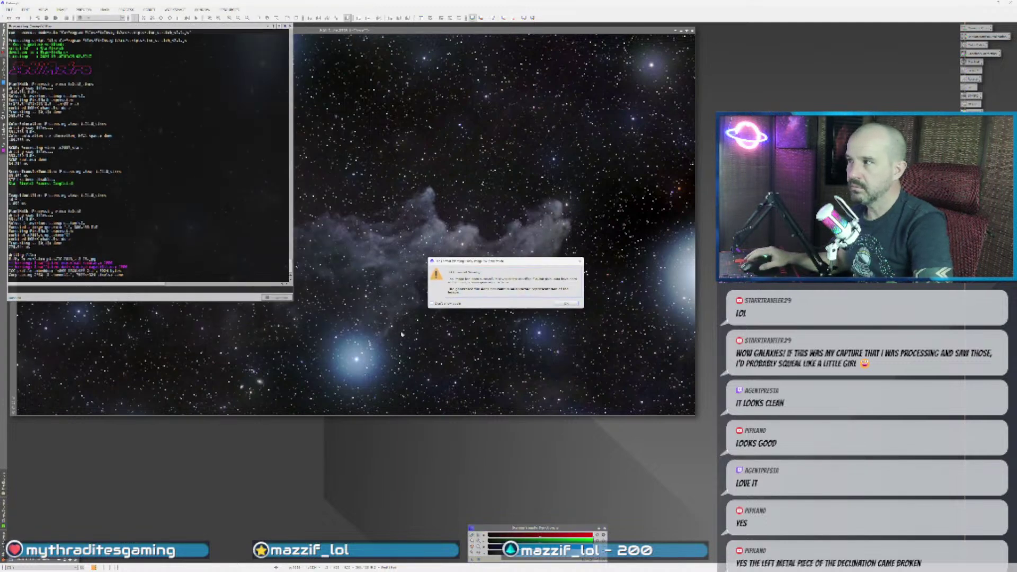
click(566, 304)
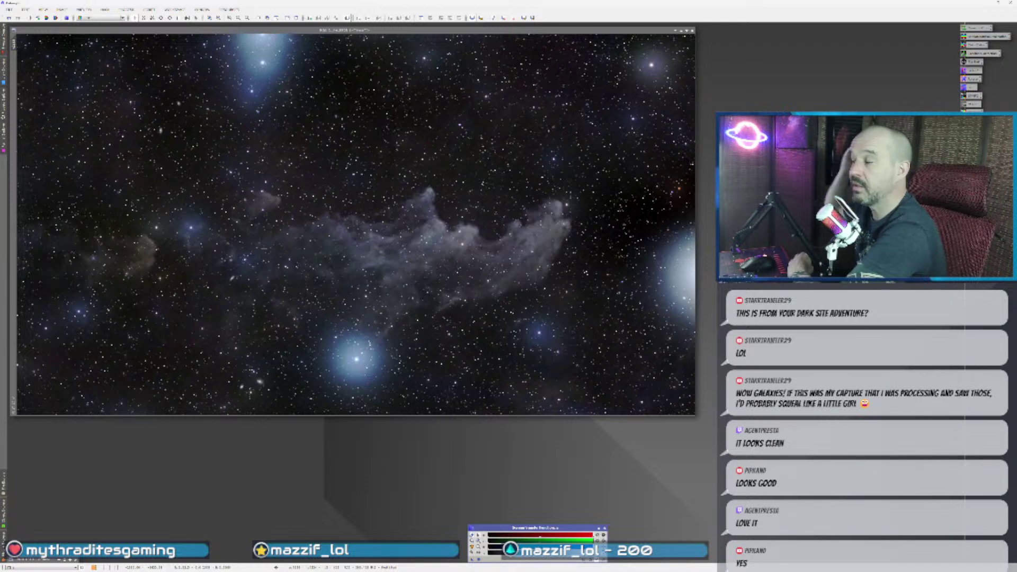
scroll(371, 262, up, 2)
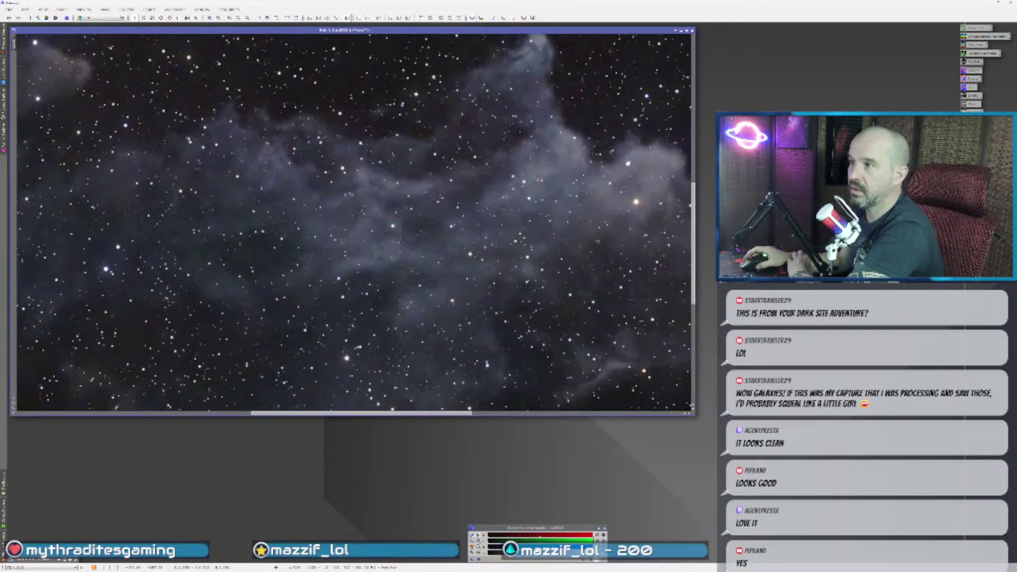
scroll(341, 270, down, 3)
scroll(380, 288, up, 1)
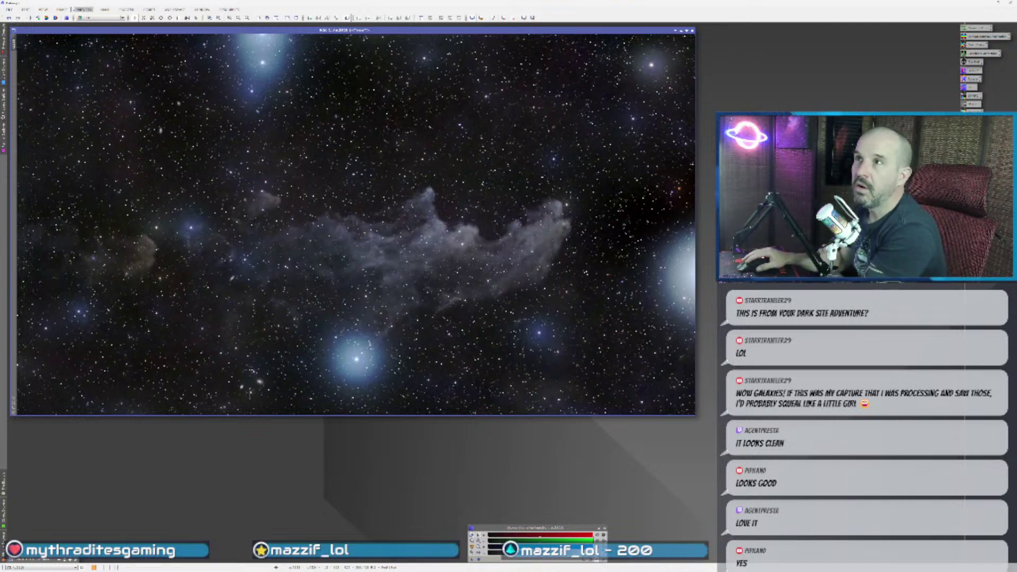
- Run the image annotation script on the nebula image with its preset layers and move the annotated copy over the original window
click(149, 9)
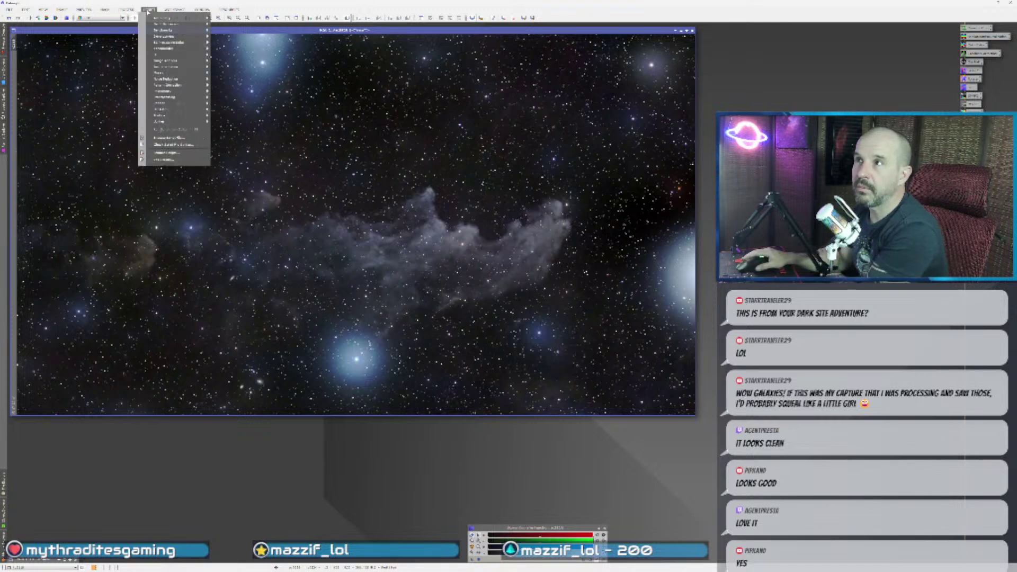
mouse_move(152, 18)
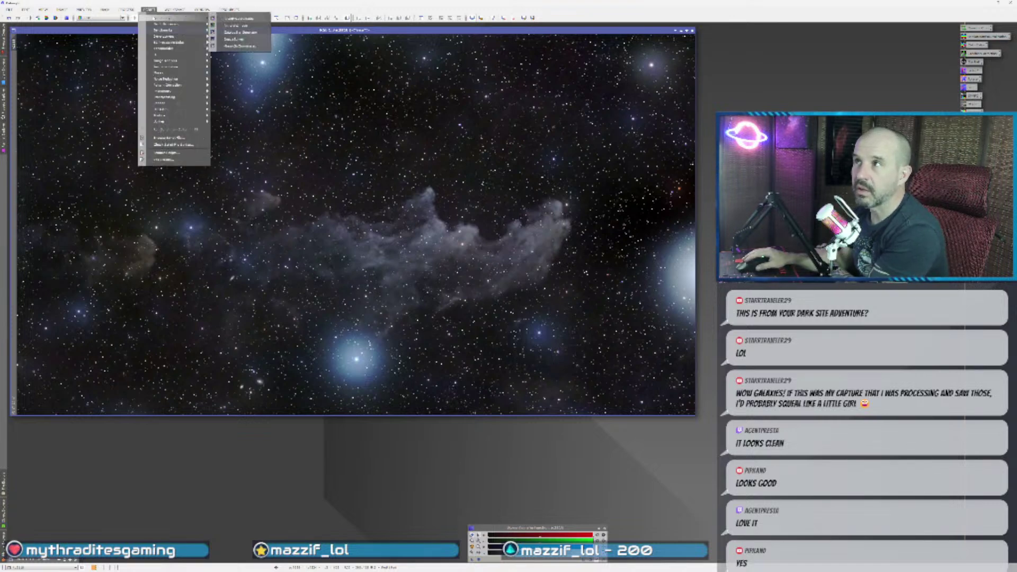
click(236, 30)
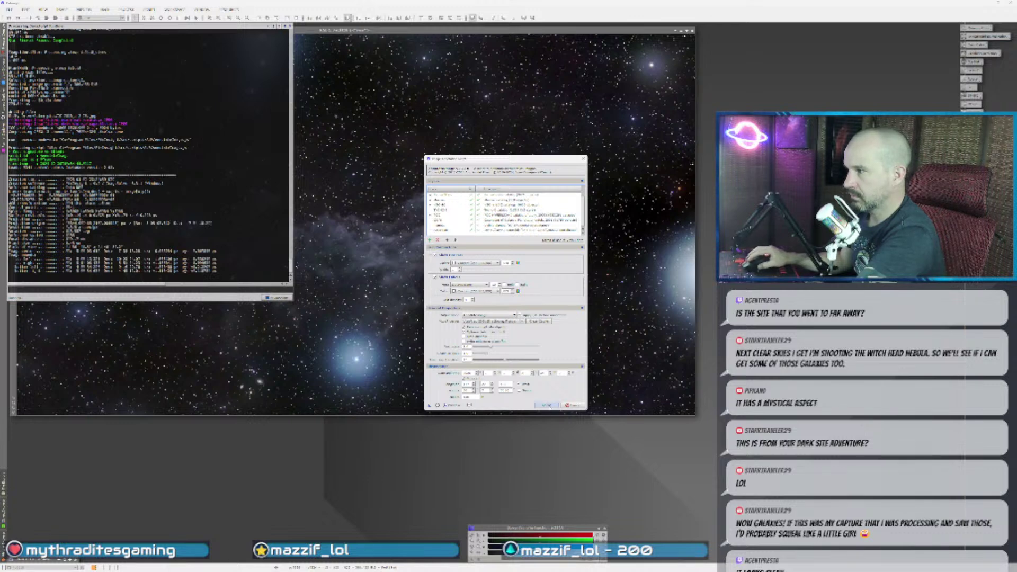
click(548, 406)
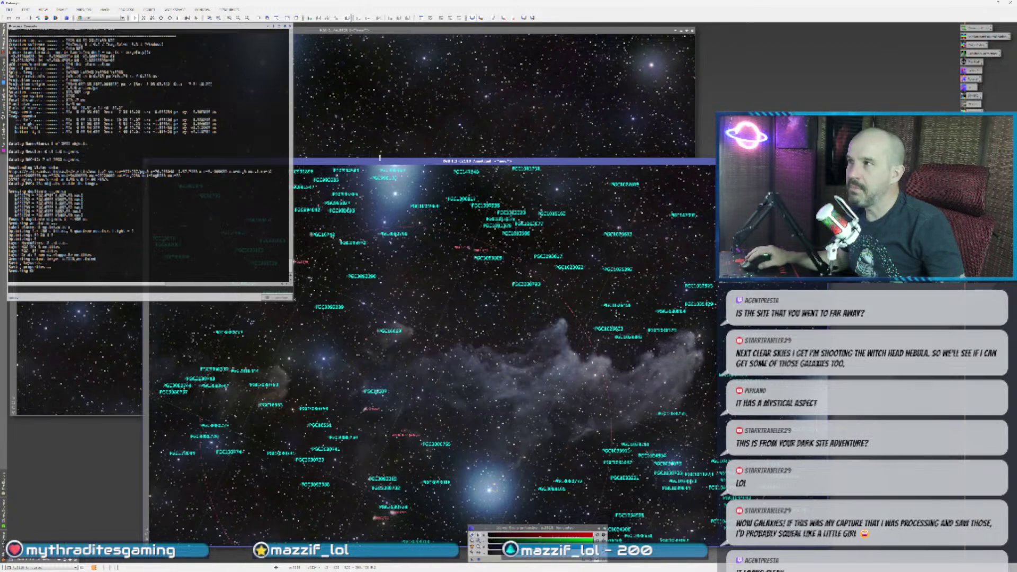
mouse_move(380, 161)
mouse_down()
mouse_move(332, 71)
mouse_move(280, 63)
mouse_up()
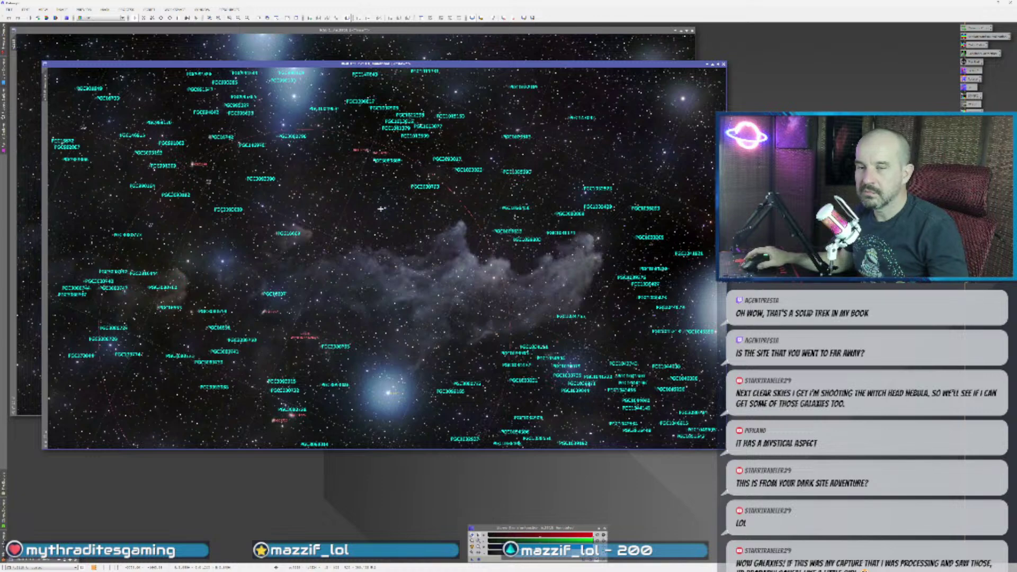
- Examine the PGC and NGC catalogue labels around the nebula and the nearby galaxies in the annotated image
scroll(456, 351, up, 3)
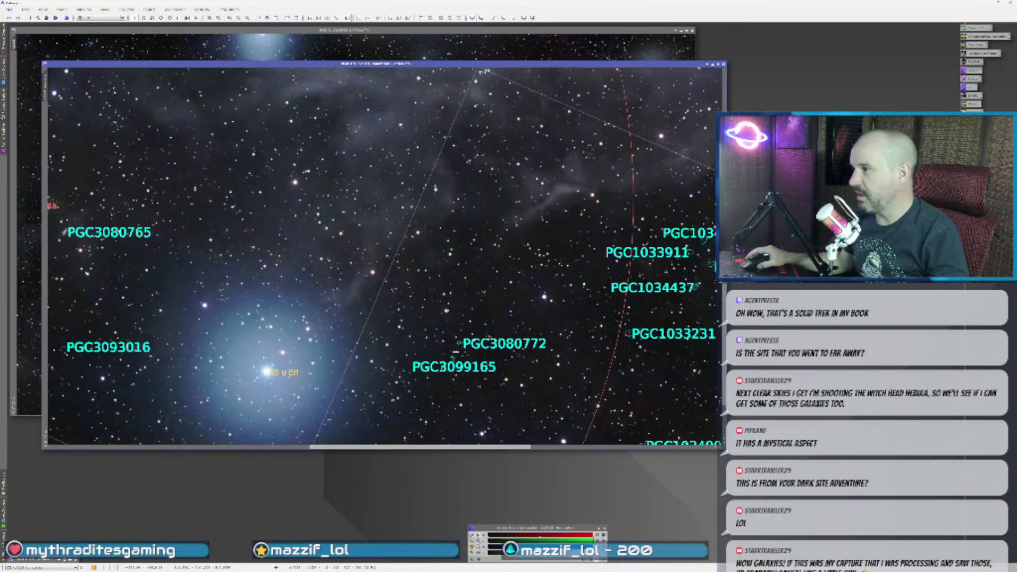
scroll(456, 351, up, 1)
scroll(456, 351, down, 4)
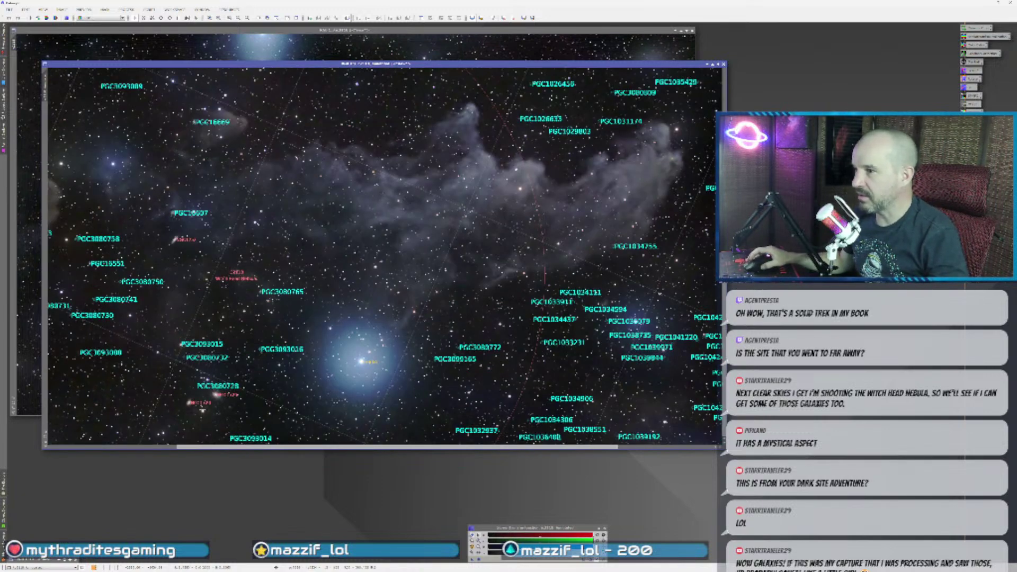
scroll(201, 406, up, 4)
scroll(189, 404, down, 2)
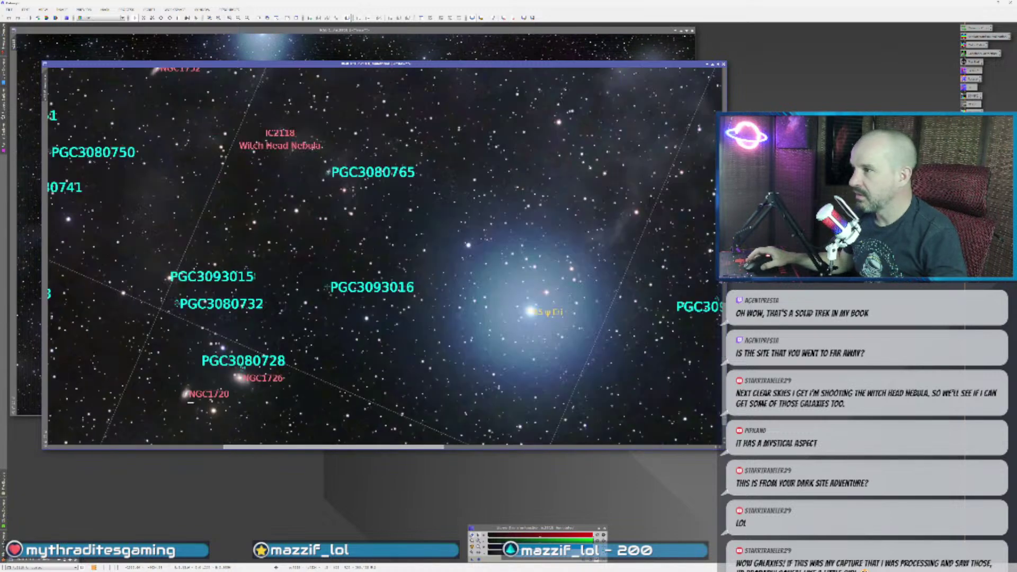
scroll(201, 400, down, 2)
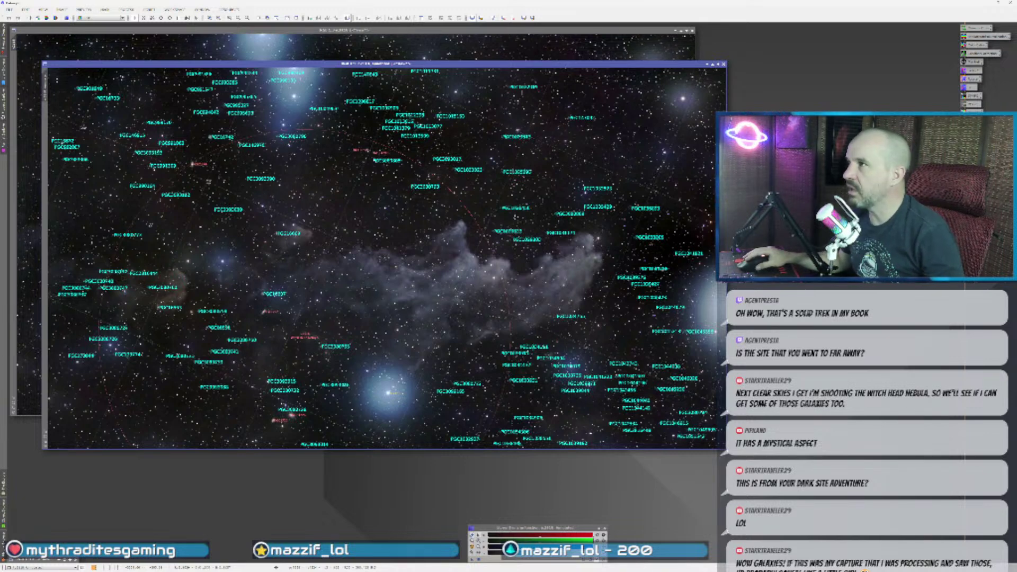
drag(534, 67, 510, 52)
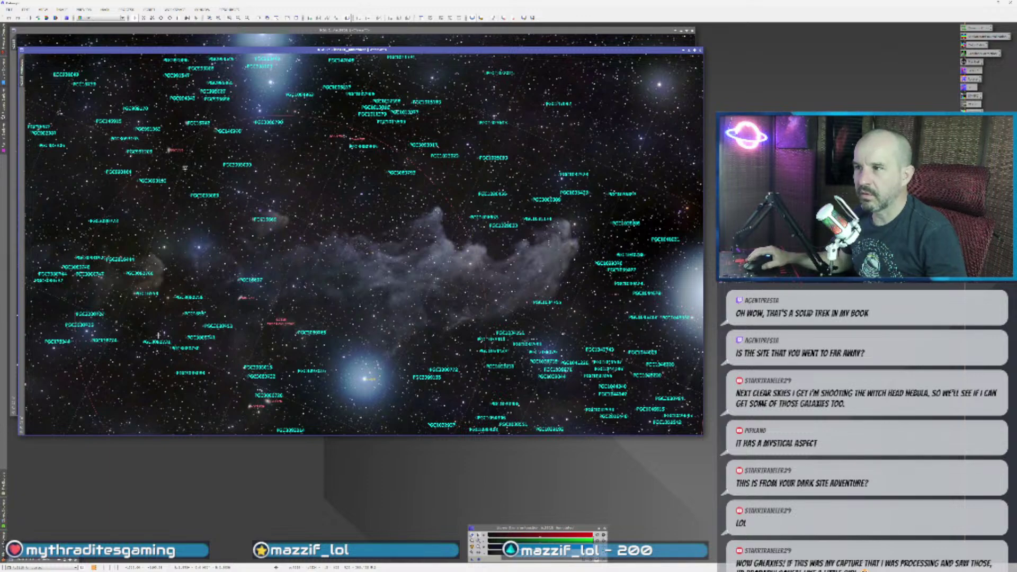
scroll(159, 350, up, 2)
scroll(355, 329, down, 1)
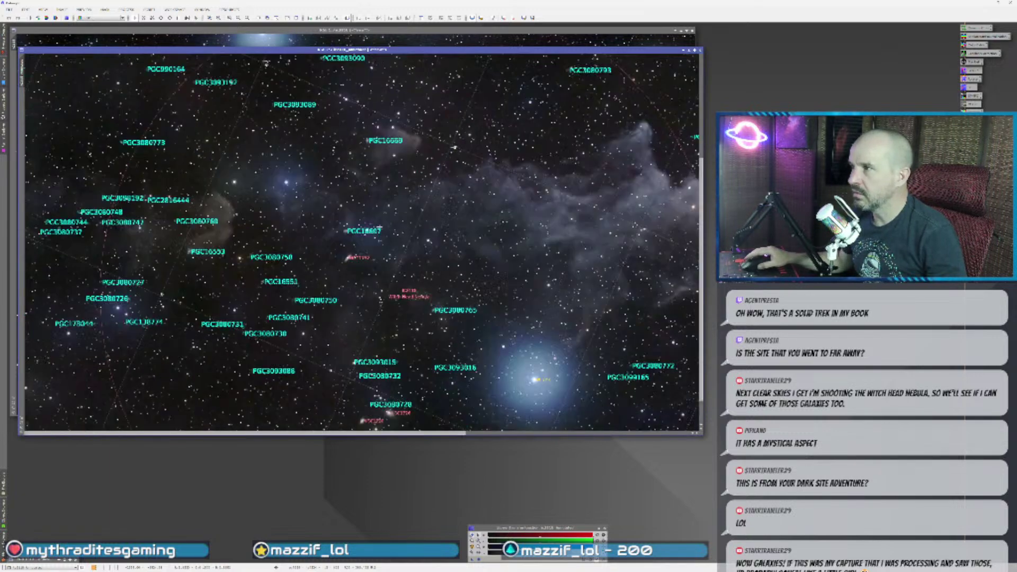
- Examine the galaxies PGC16607 and NGC1752 up close in the annotated image and return to the full nebula field
scroll(373, 240, up, 2)
scroll(325, 297, up, 1)
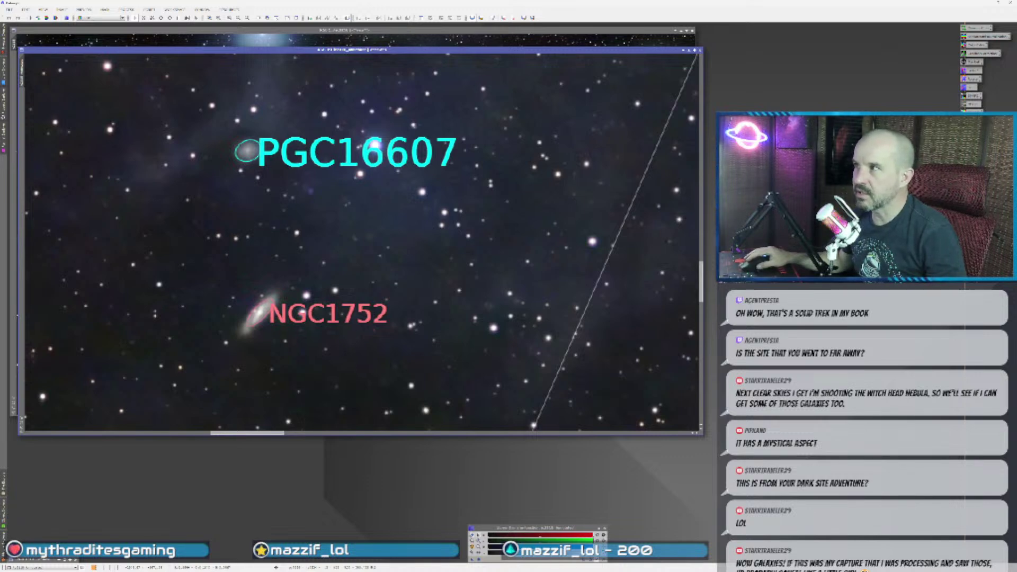
scroll(300, 295, up, 1)
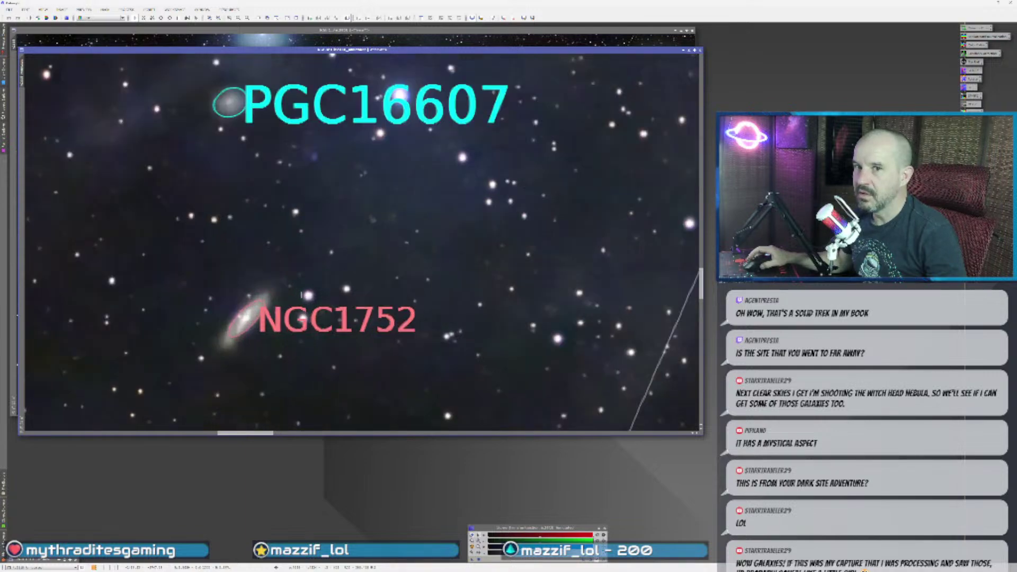
scroll(300, 295, down, 2)
scroll(247, 298, down, 2)
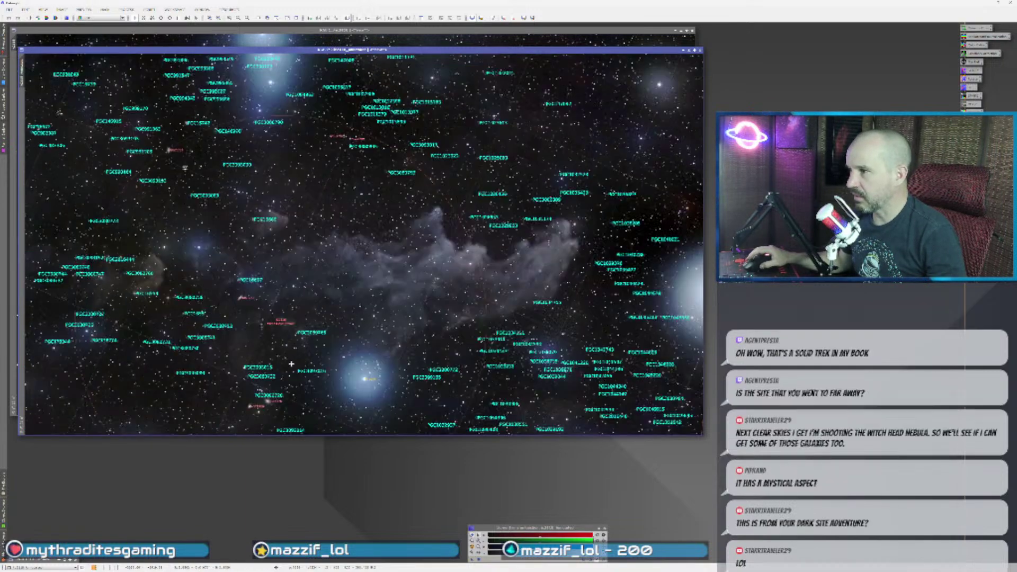
scroll(248, 297, down, 1)
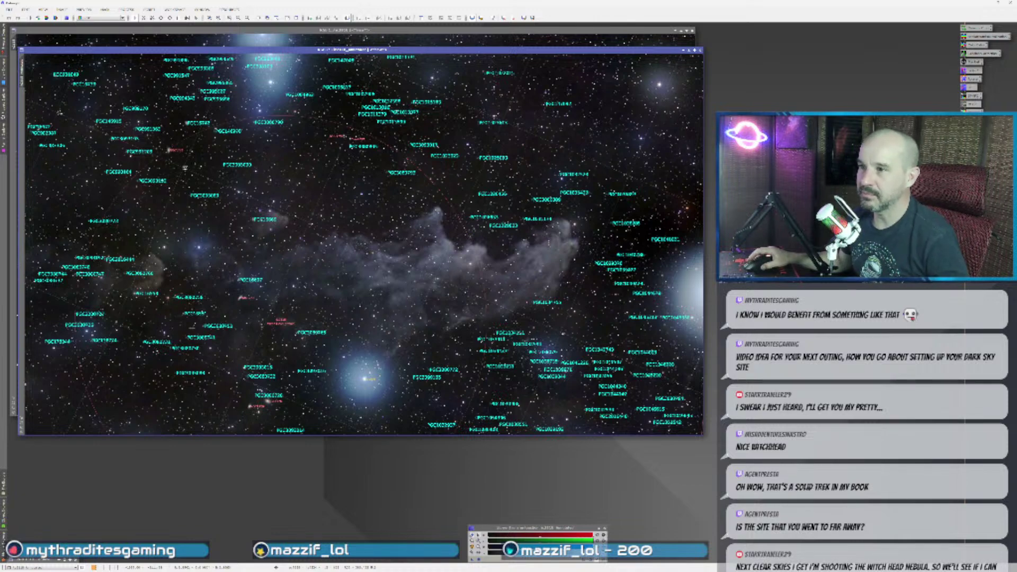
- Examine the labelled galaxies below the nebula in the annotated image, ending close up on NGC1720 and NGC1726
scroll(267, 417, up, 2)
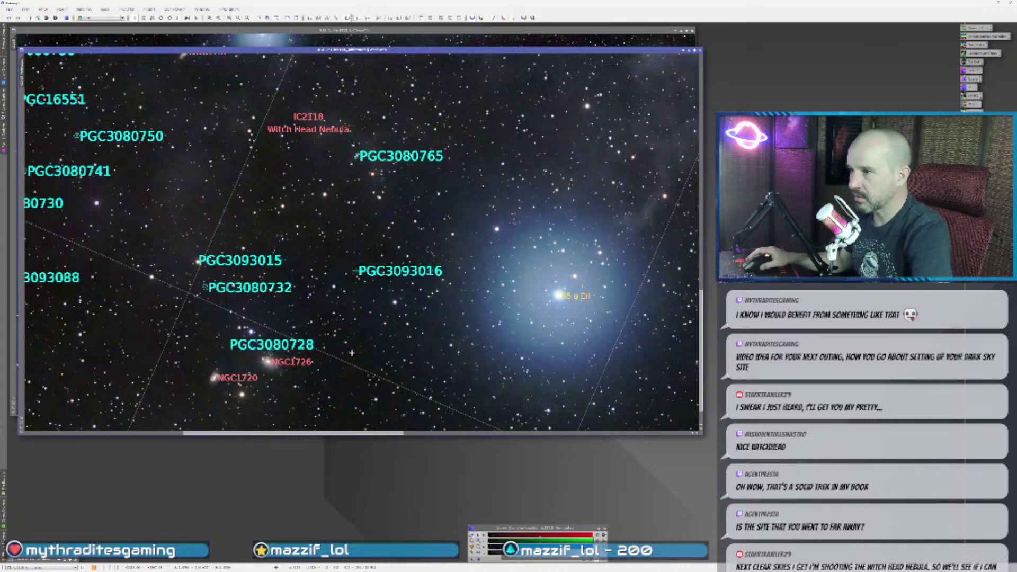
scroll(352, 352, down, 2)
scroll(459, 57, up, 3)
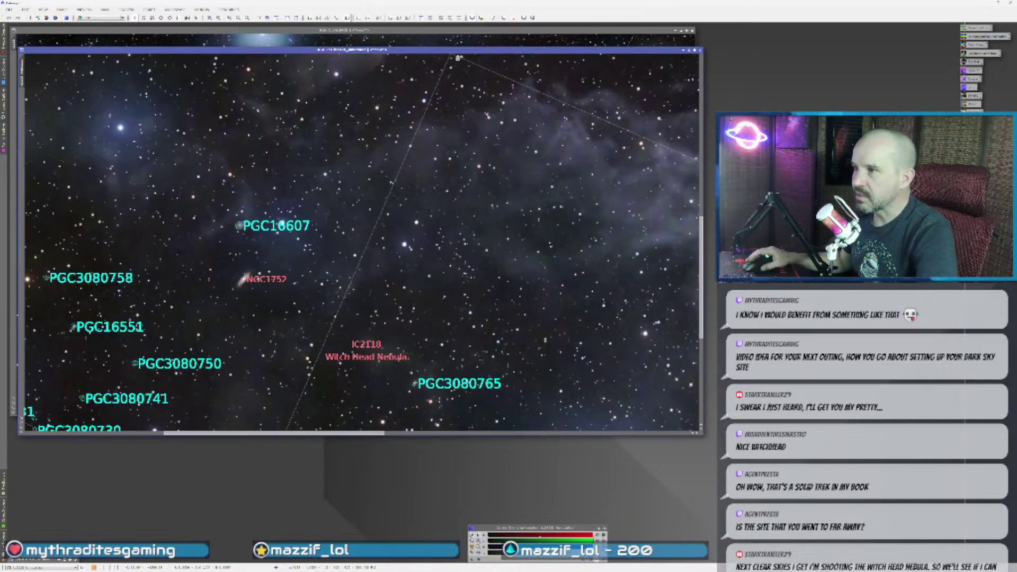
scroll(239, 297, up, 3)
scroll(248, 298, down, 3)
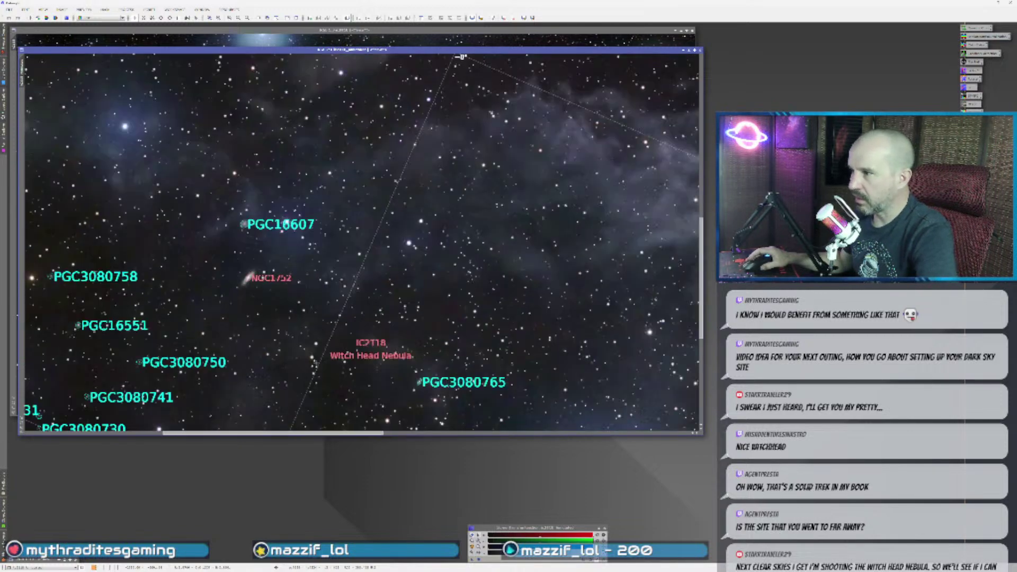
drag(267, 390, 644, 228)
drag(253, 188, 143, 106)
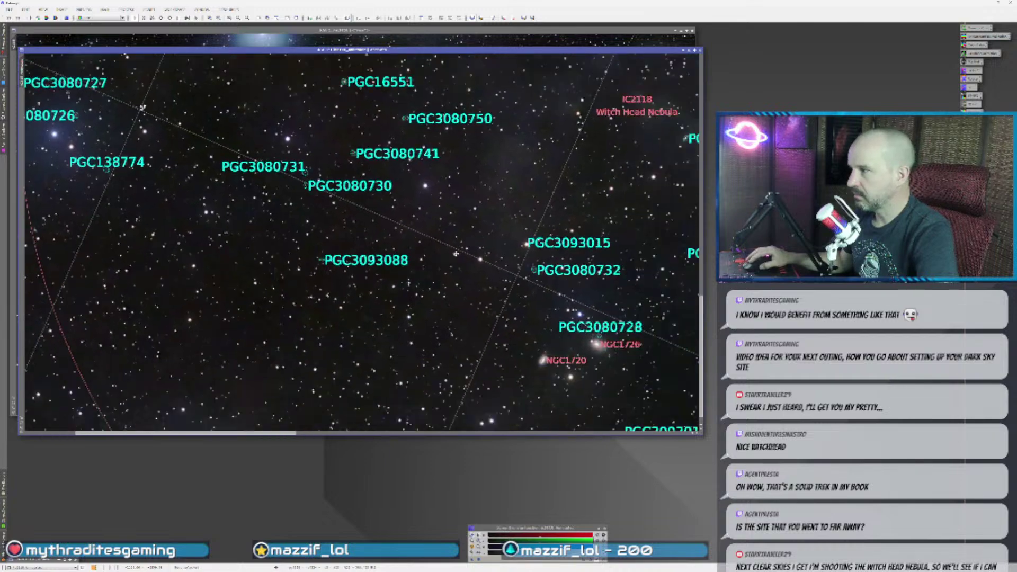
drag(534, 373, 388, 360)
scroll(389, 359, up, 2)
scroll(389, 360, up, 2)
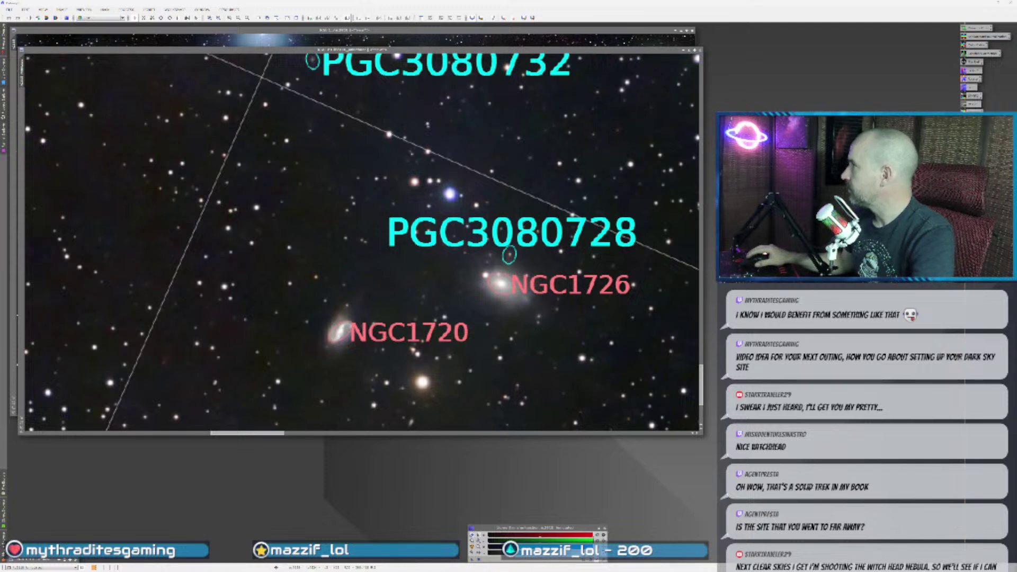
- Bring the browser with the NGC 1720 page over the workspace, widen its window and enlarge the page for reading
drag(1006, 59, 345, 57)
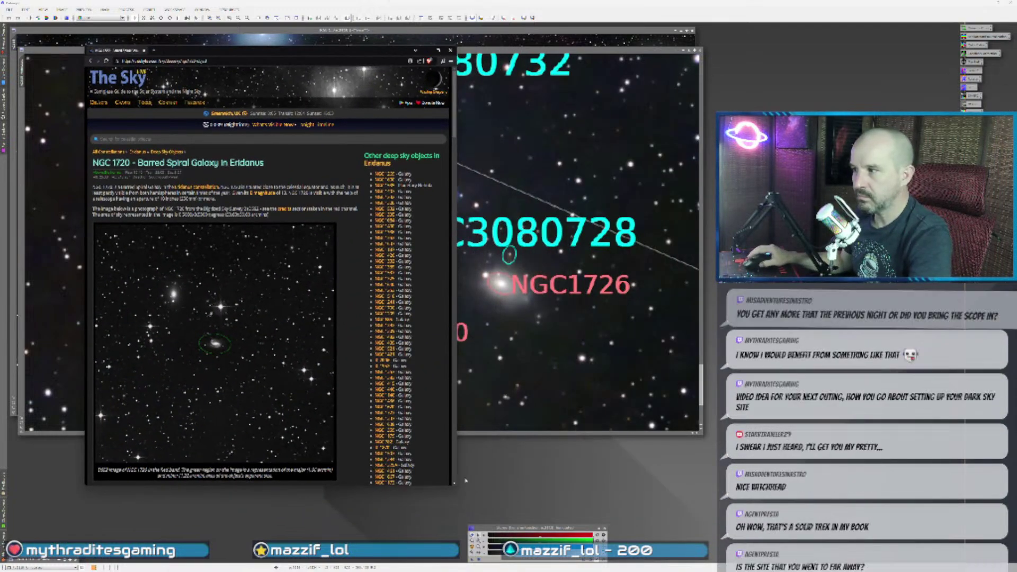
drag(454, 485, 640, 492)
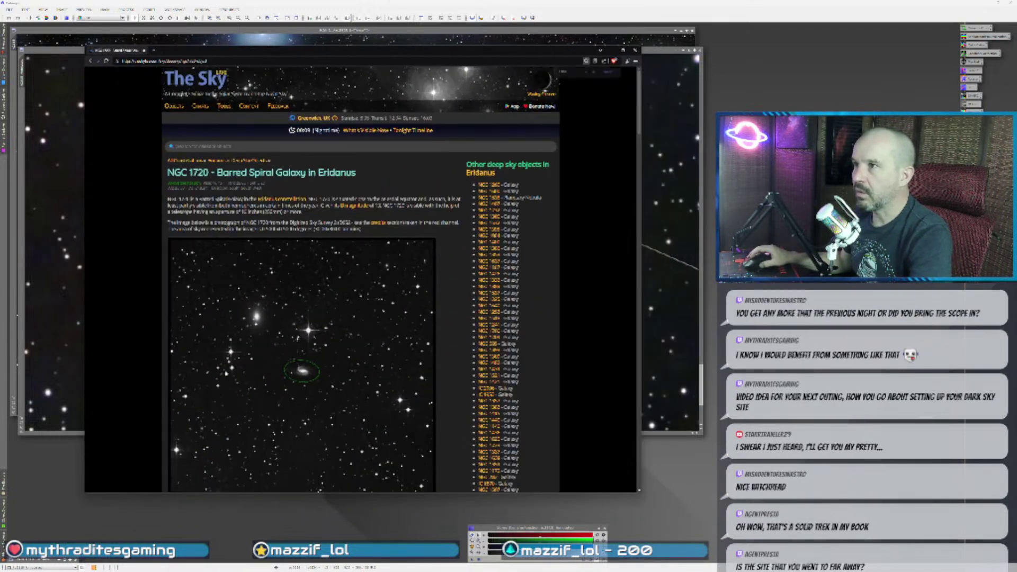
scroll(234, 373, down, 3)
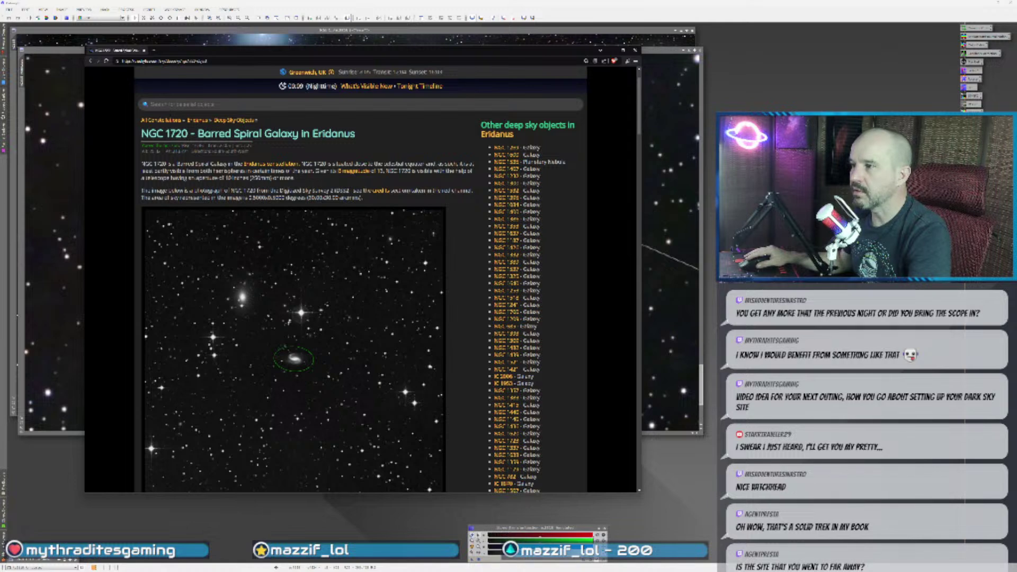
- Read the NGC 1720 page's description, coordinates, finder charts, photometric data, apparent size, morphological classification and rise and set times
drag(303, 164, 411, 164)
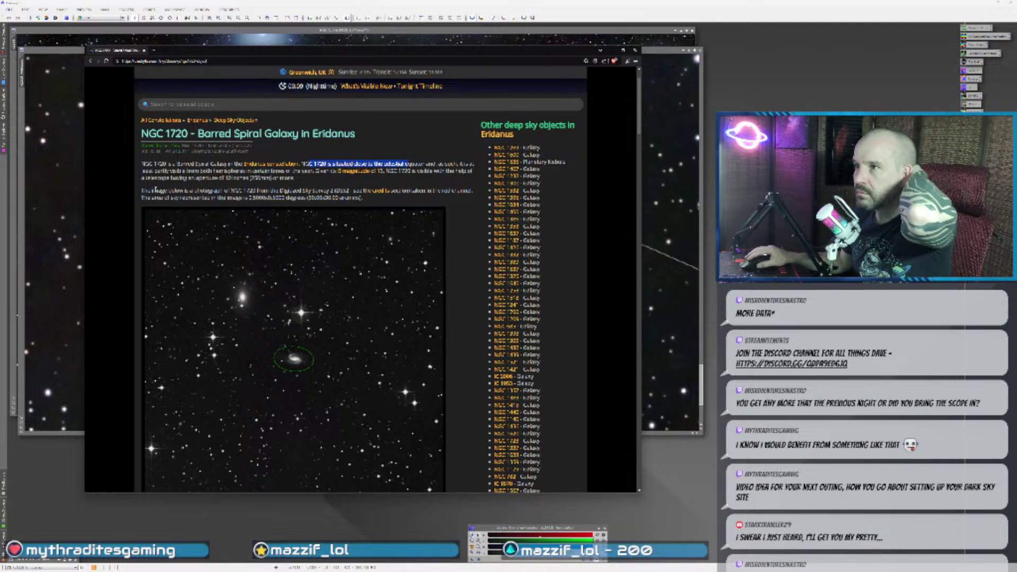
drag(153, 191, 302, 191)
scroll(274, 367, down, 4)
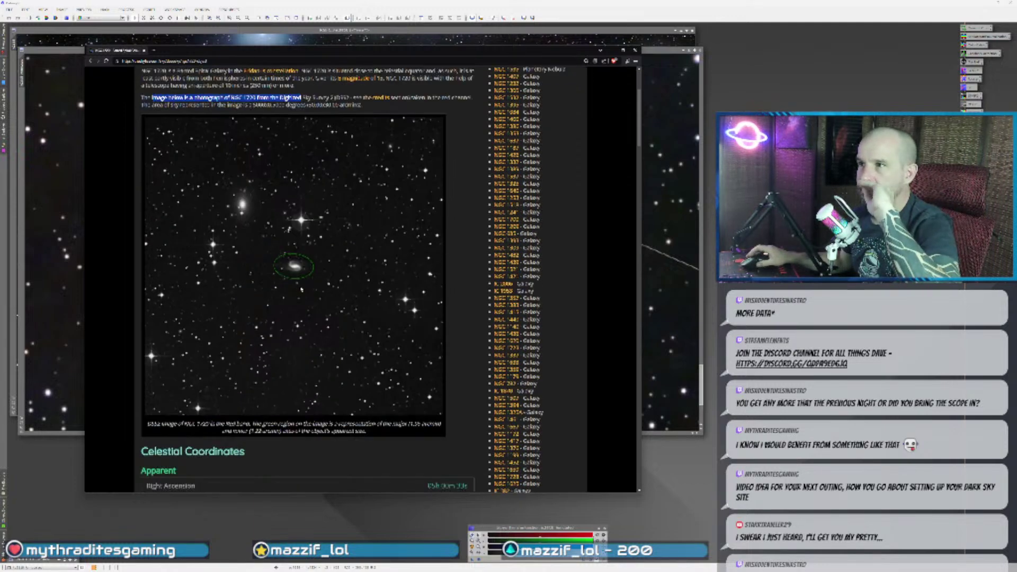
scroll(274, 366, down, 3)
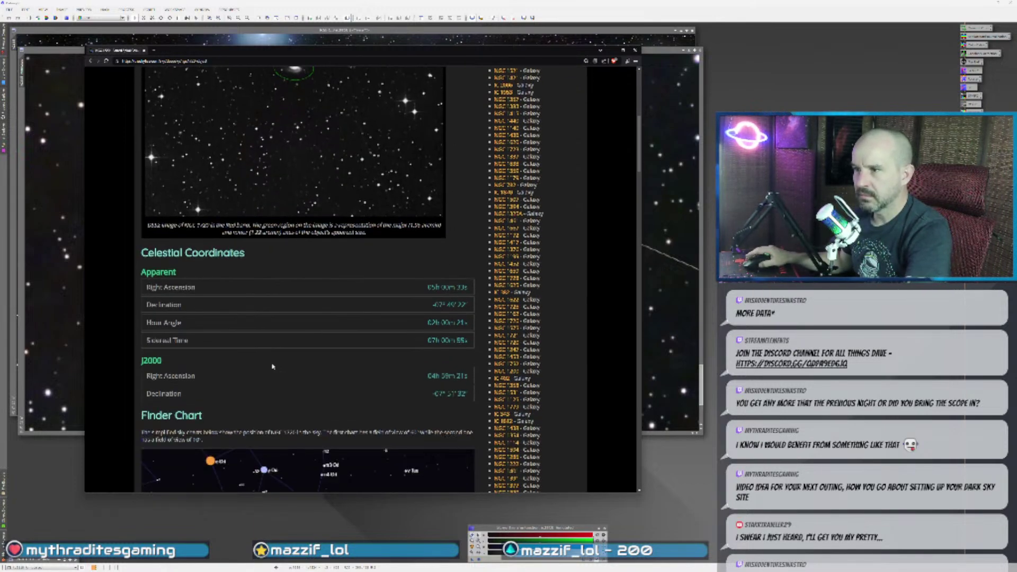
scroll(274, 365, down, 5)
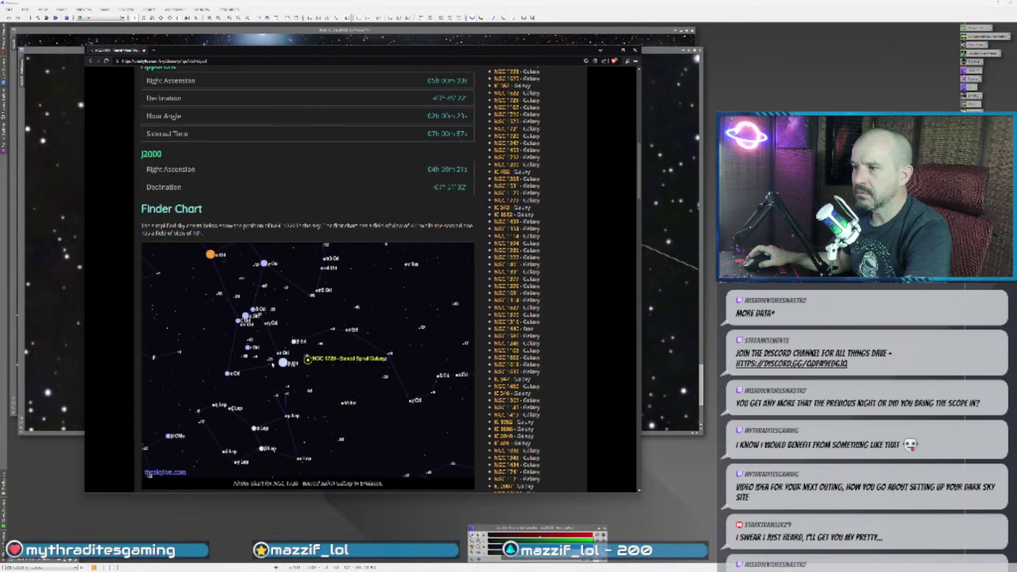
scroll(315, 373, down, 7)
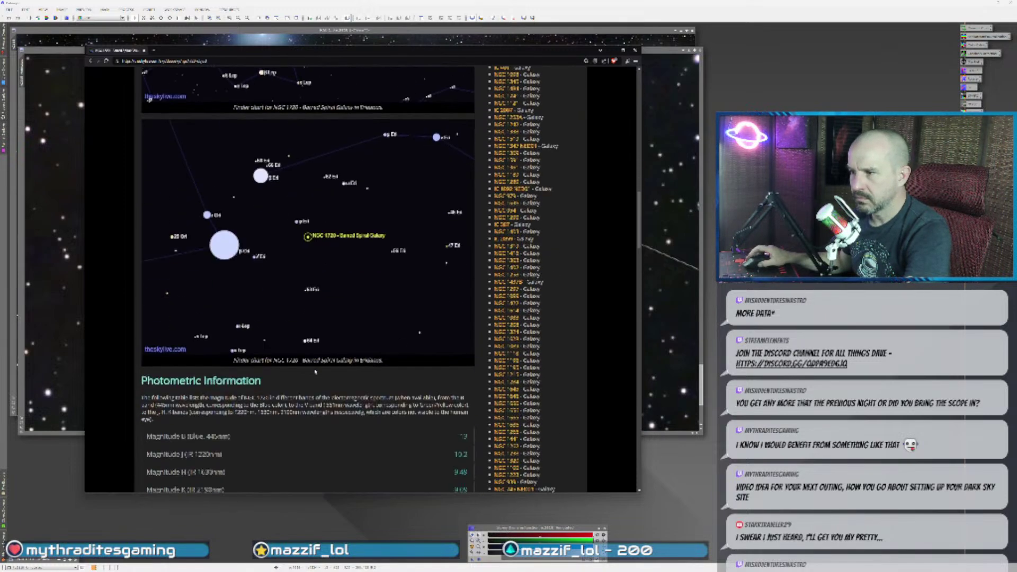
scroll(315, 372, down, 3)
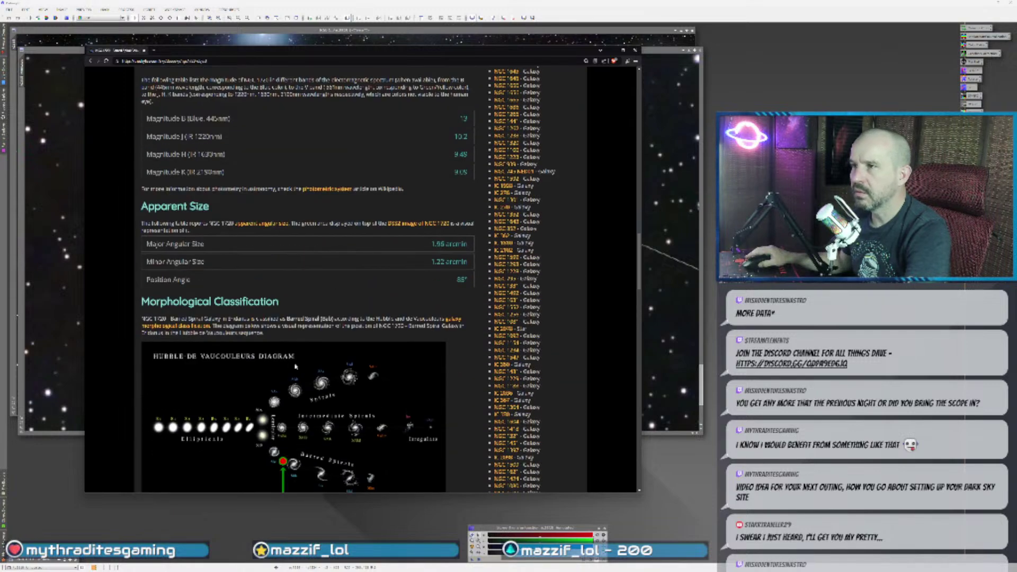
scroll(295, 365, up, 1)
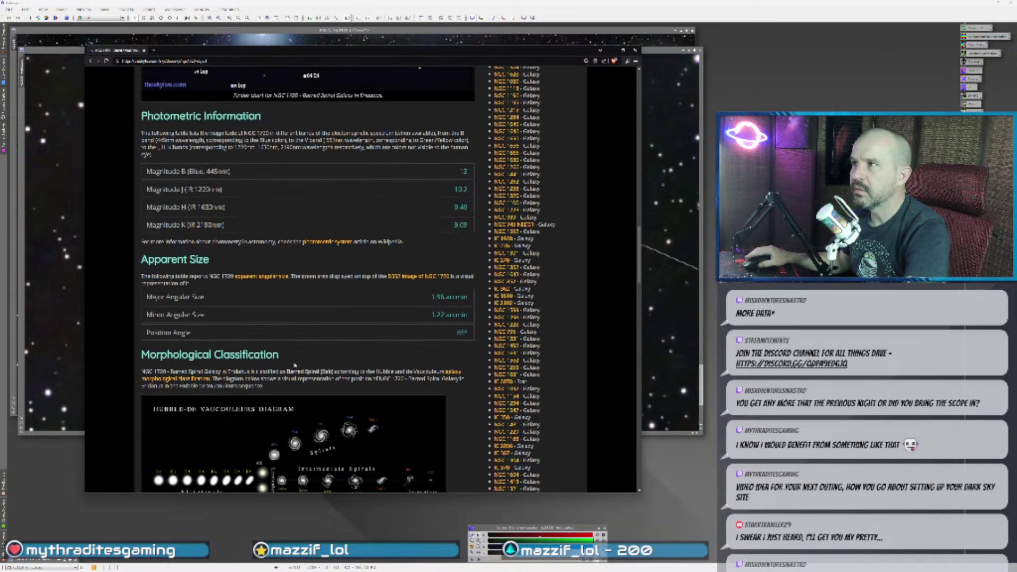
scroll(294, 364, down, 5)
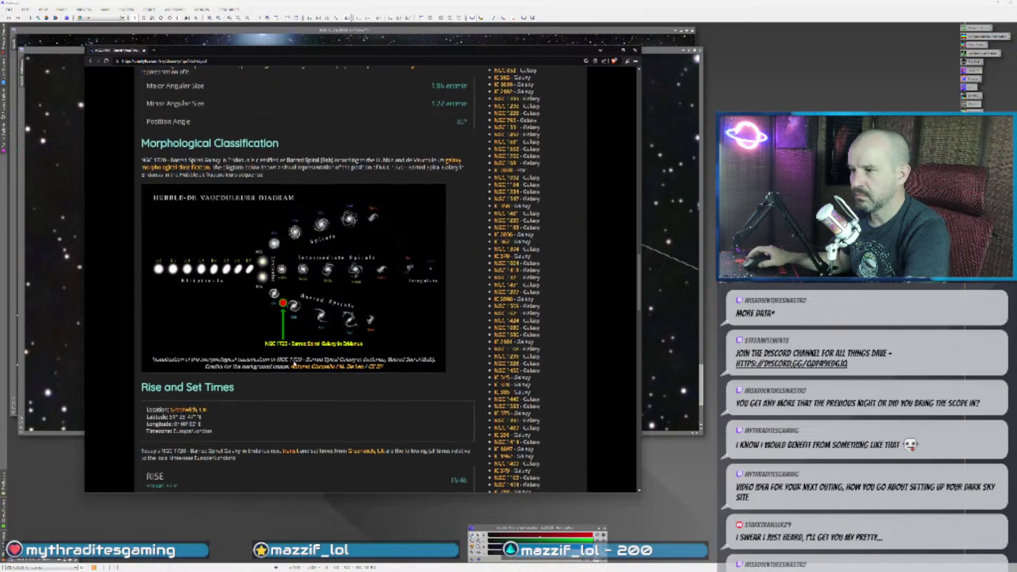
scroll(294, 366, down, 4)
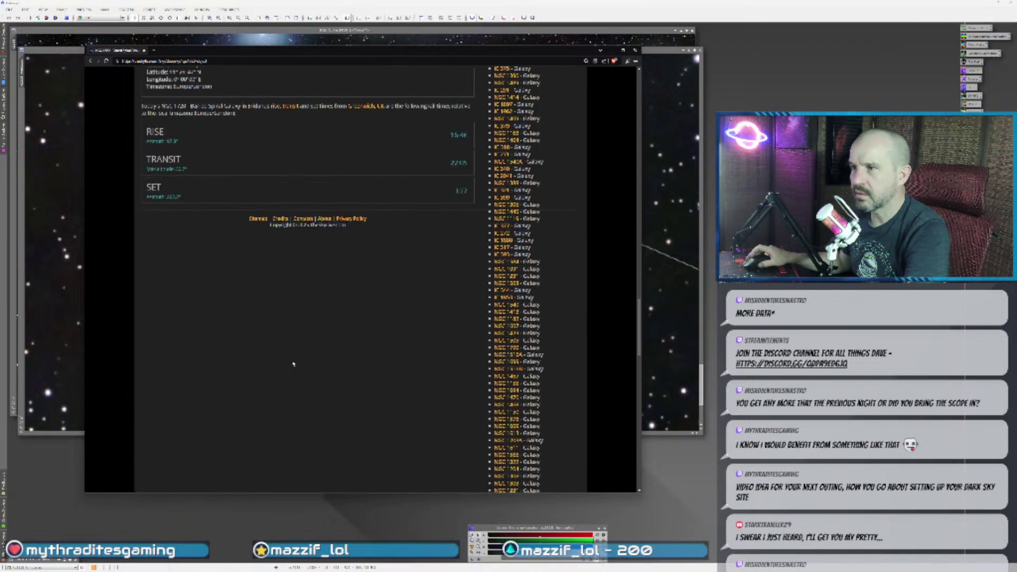
scroll(295, 363, up, 4)
scroll(295, 364, up, 1)
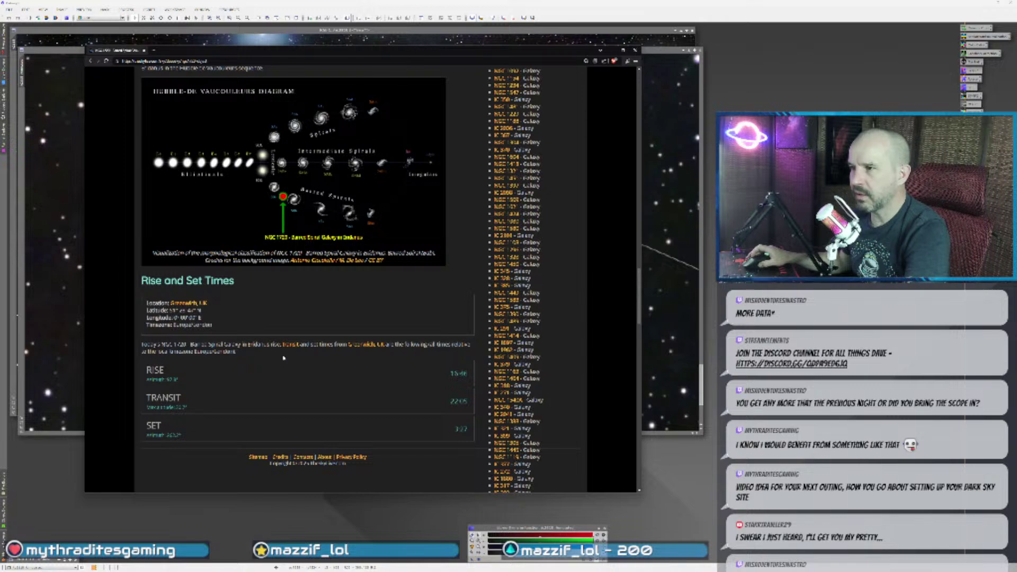
scroll(283, 358, up, 6)
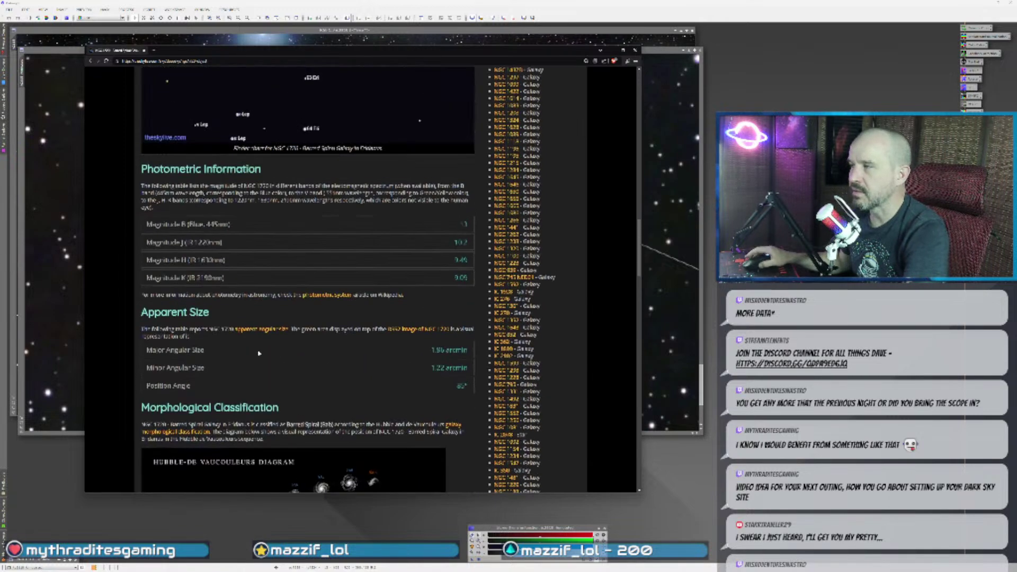
- Return to the NGC 1720 search results, look through them and open the Galaxy Facts & Distance result
key(alt+Left)
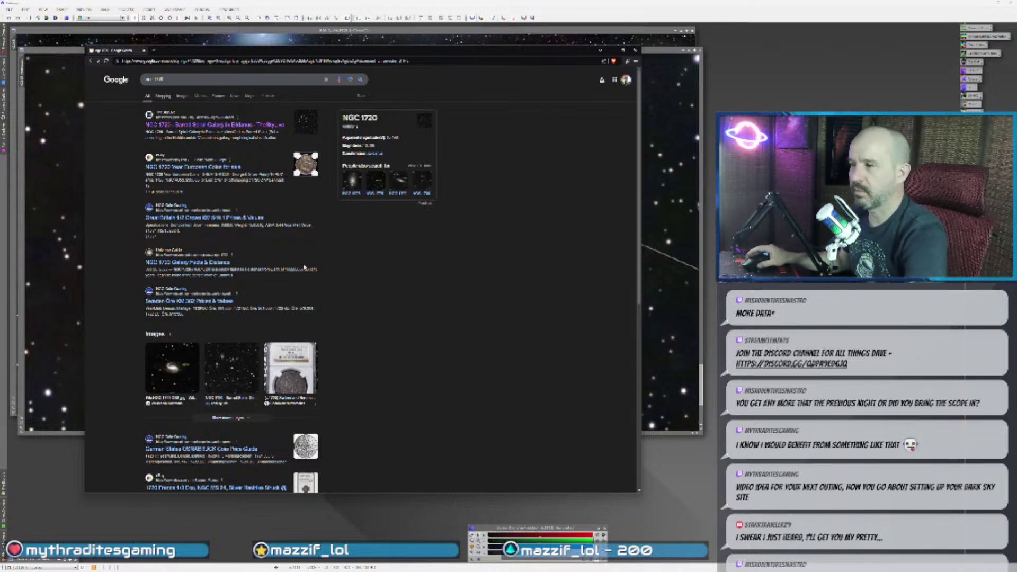
scroll(371, 370, down, 2)
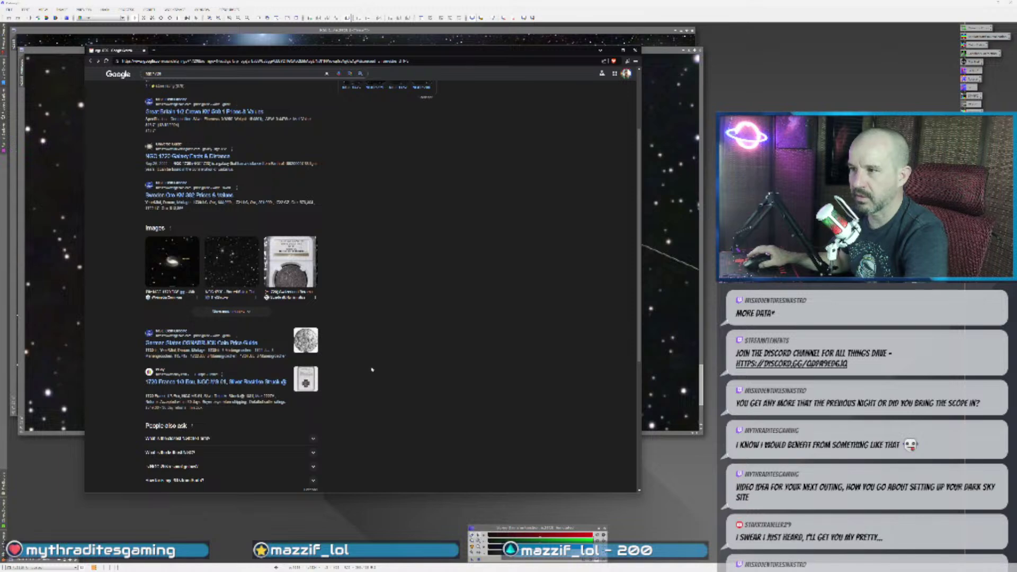
scroll(373, 368, up, 2)
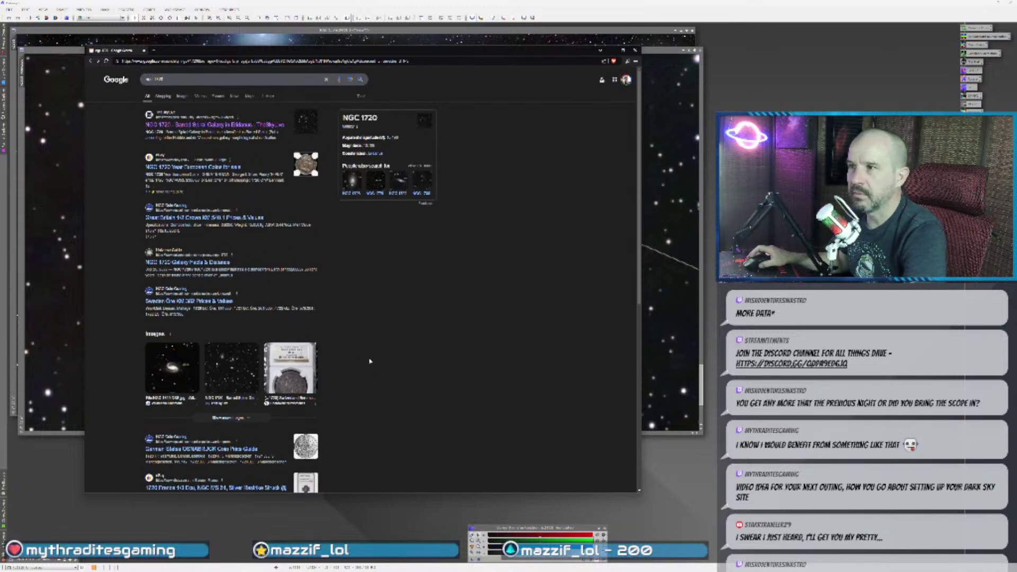
click(188, 262)
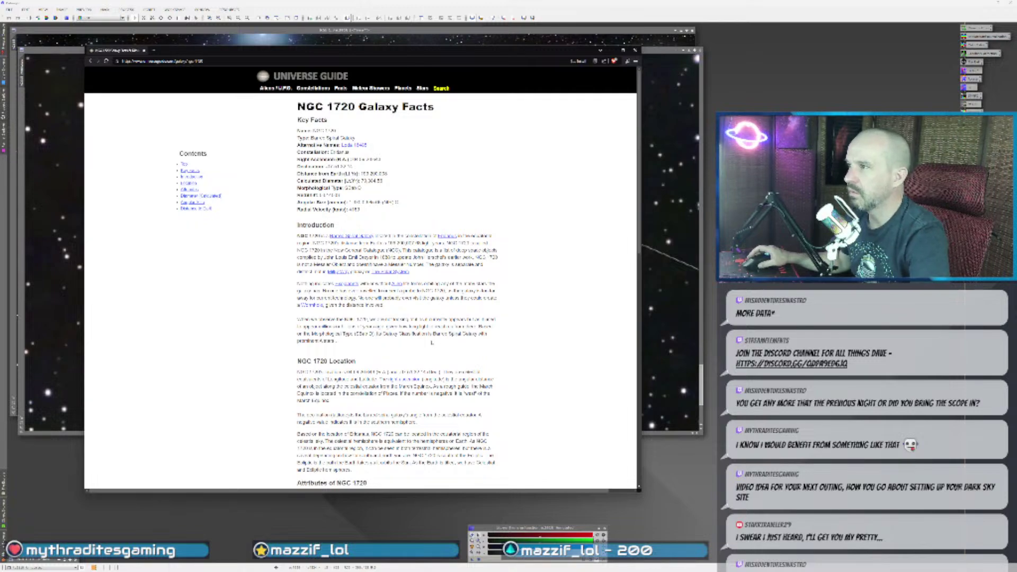
- Enlarge the NGC 1720 Galaxy Facts page and read the galaxy's distance from Earth in the key facts and introduction
scroll(433, 342, up, 2)
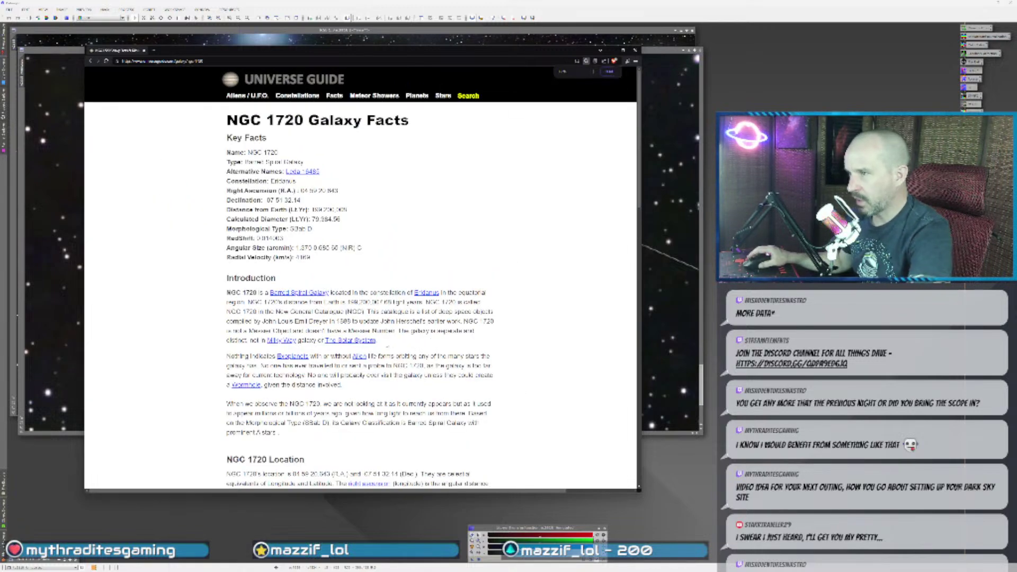
scroll(433, 343, down, 1)
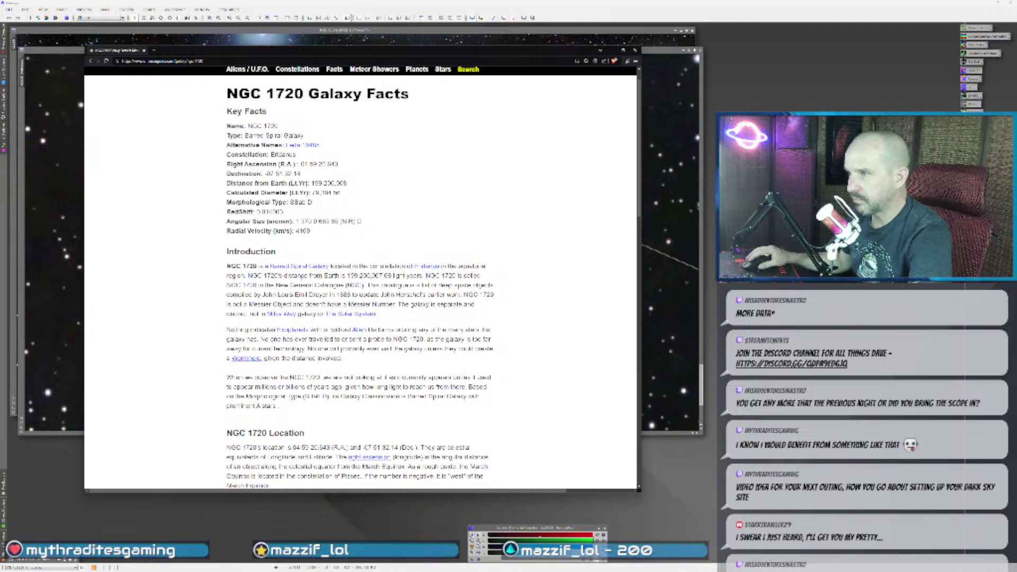
drag(291, 276, 341, 275)
click(342, 276)
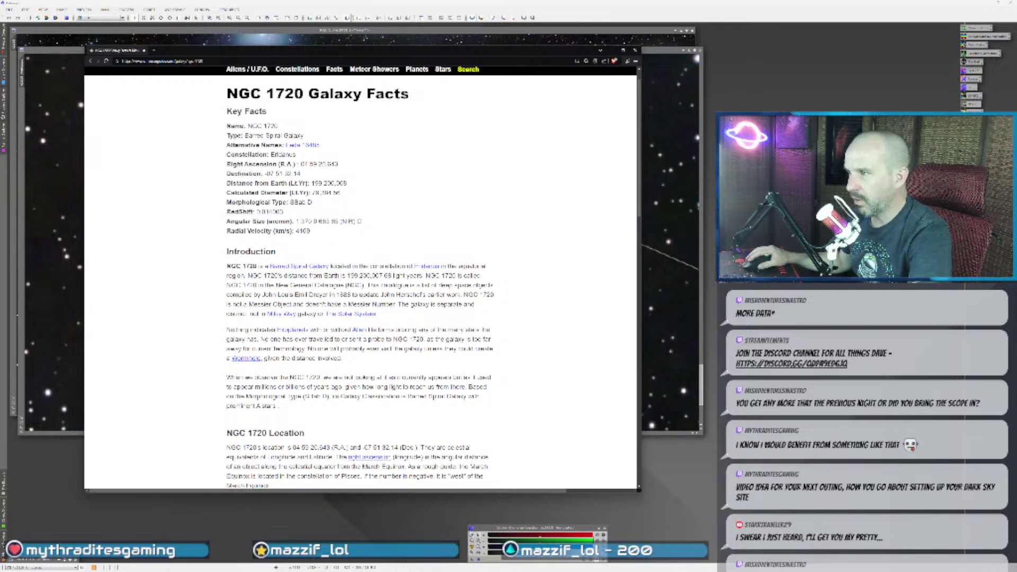
key(ctrl+plus)
key(ctrl+plus)
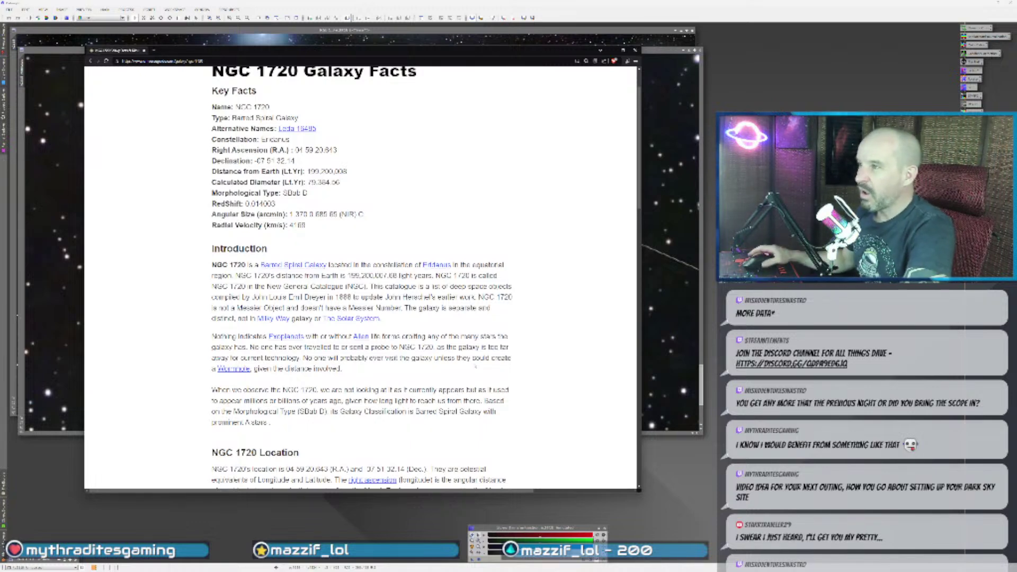
- Move the browser off the workspace and compare NGC1720 up close with its surroundings in the annotated image
mouse_move(379, 52)
mouse_down()
mouse_move(616, 73)
mouse_move(843, 63)
mouse_move(1016, 74)
mouse_up()
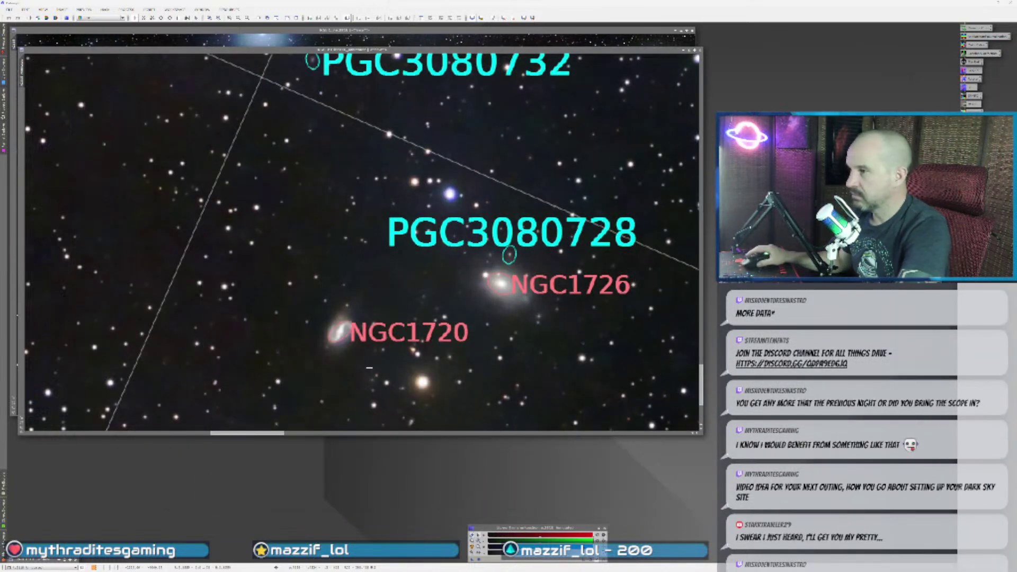
scroll(368, 318, up, 1)
scroll(367, 318, up, 1)
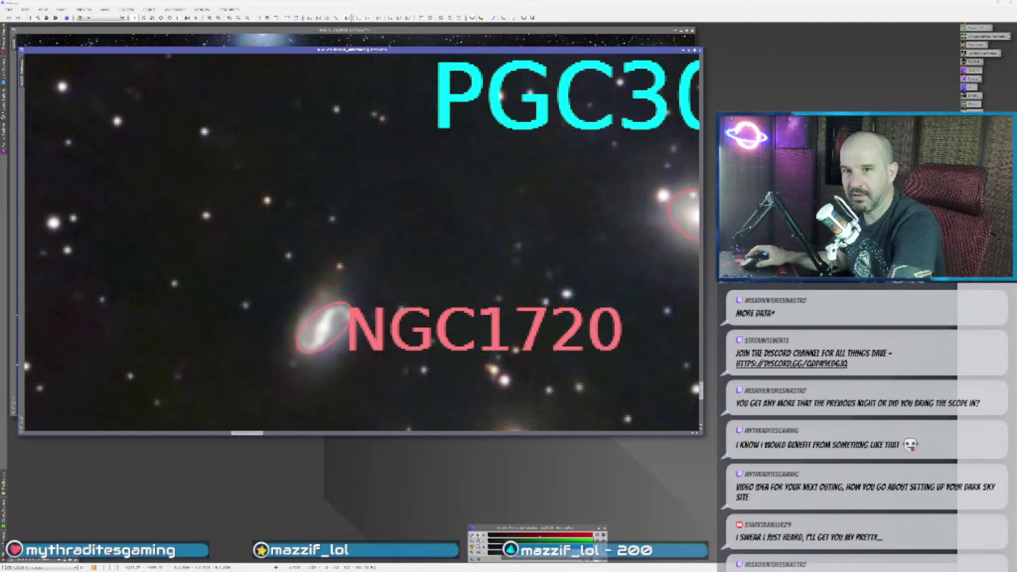
scroll(337, 350, down, 4)
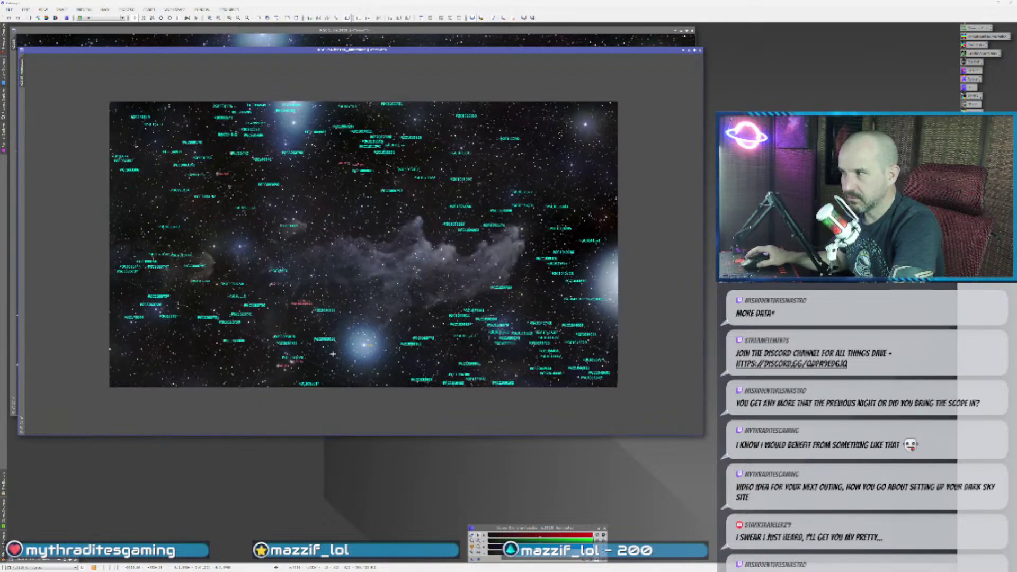
scroll(332, 353, up, 1)
scroll(333, 354, up, 3)
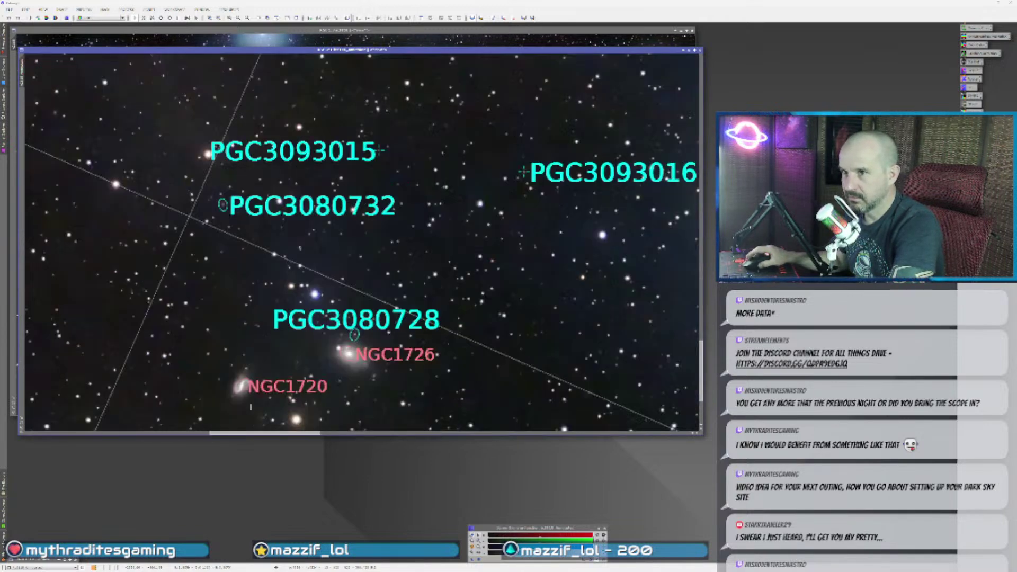
- Examine NGC1720 and NGC1726 up close in the annotated image, then return to the full nebula view
scroll(333, 353, up, 1)
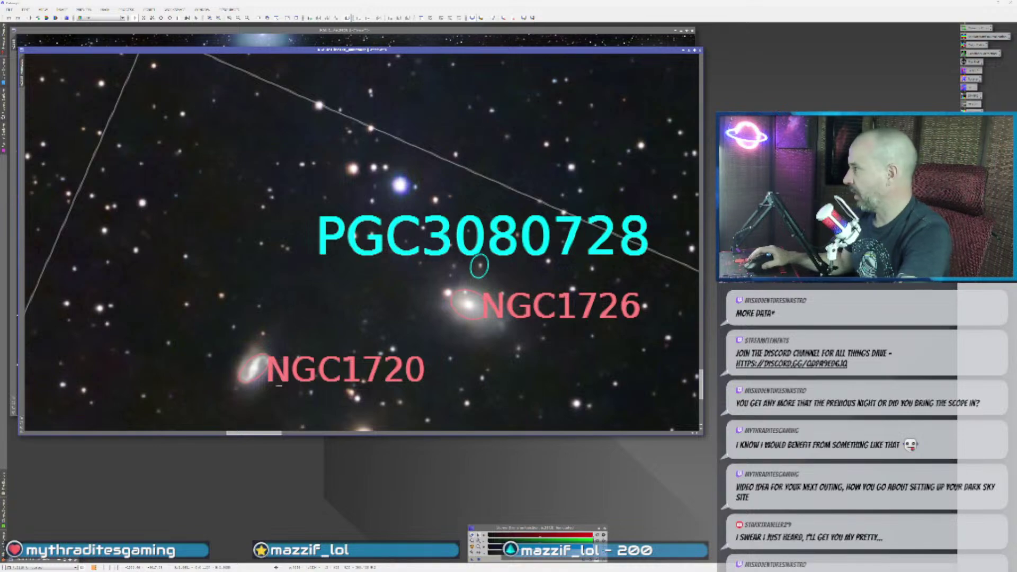
scroll(275, 382, down, 3)
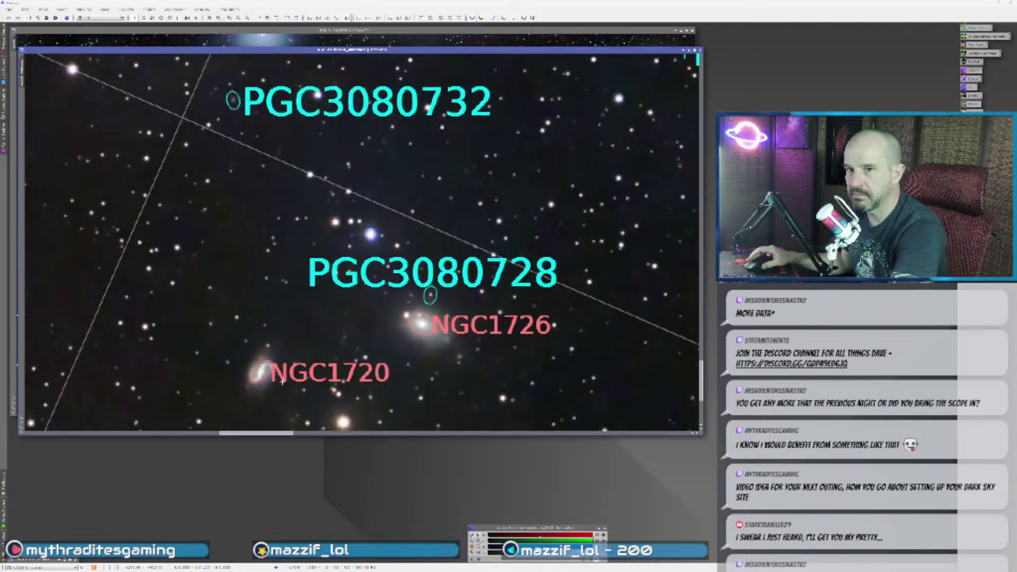
scroll(253, 386, up, 1)
scroll(254, 386, up, 2)
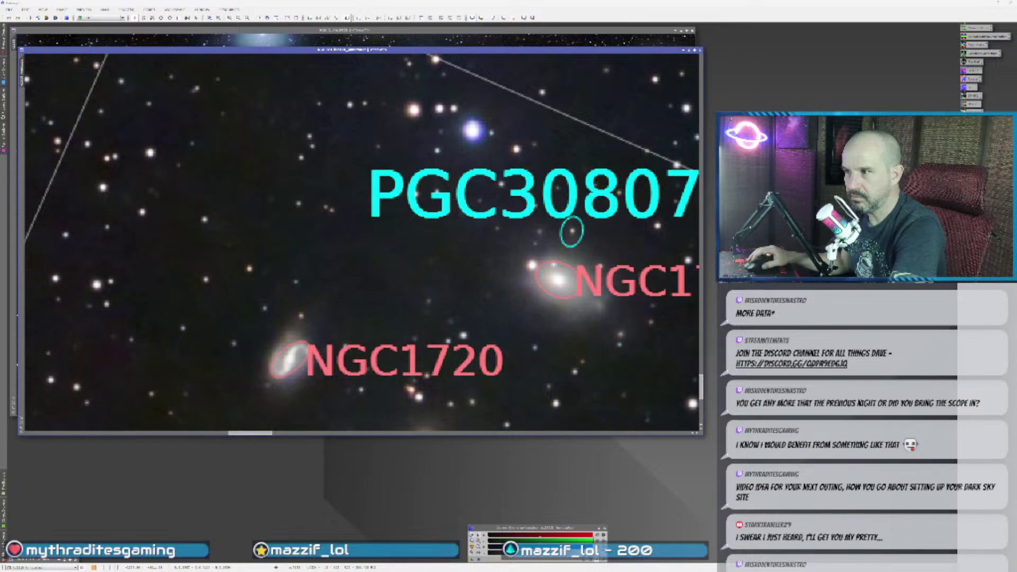
scroll(296, 386, down, 4)
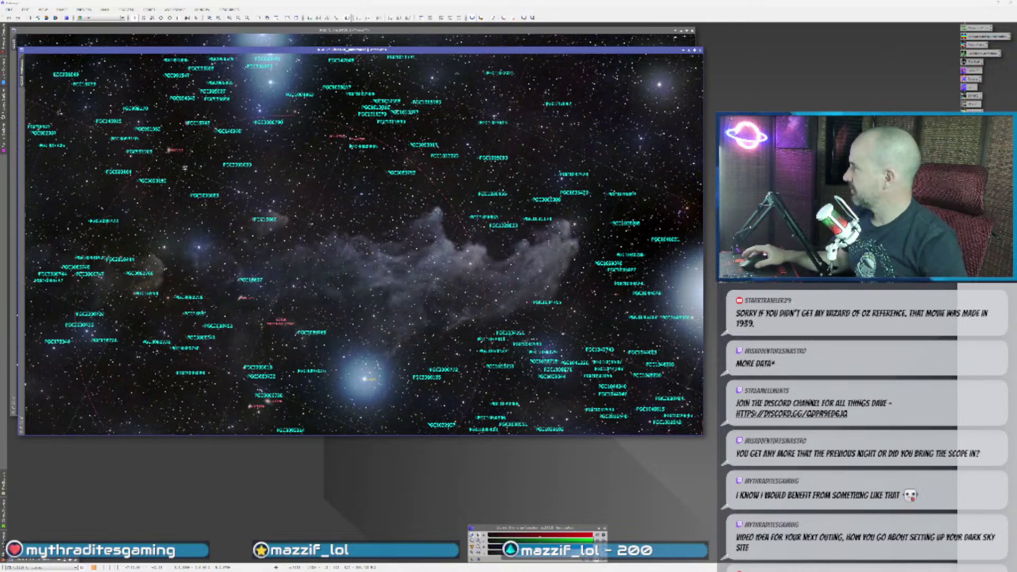
- Bring the NGC 1720 Galaxy Facts page back over the image and read its introduction and location sections
key(alt+Tab)
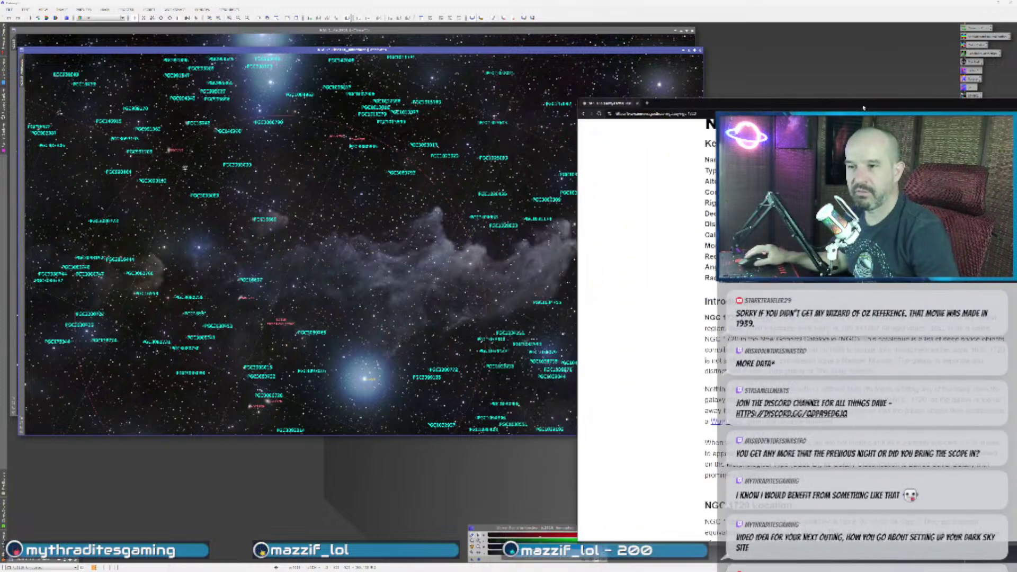
drag(863, 107, 593, 80)
scroll(699, 311, down, 3)
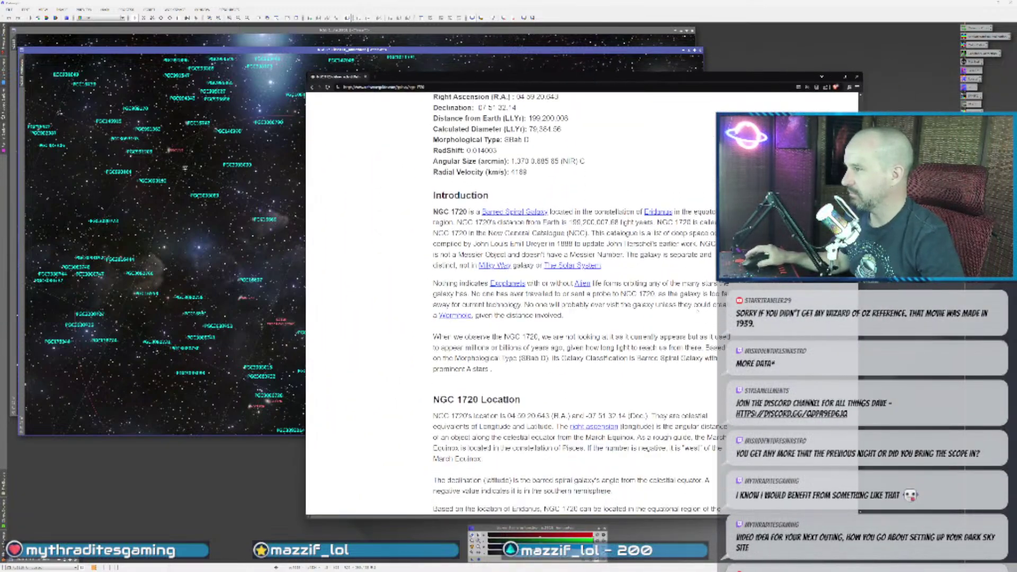
scroll(698, 311, down, 1)
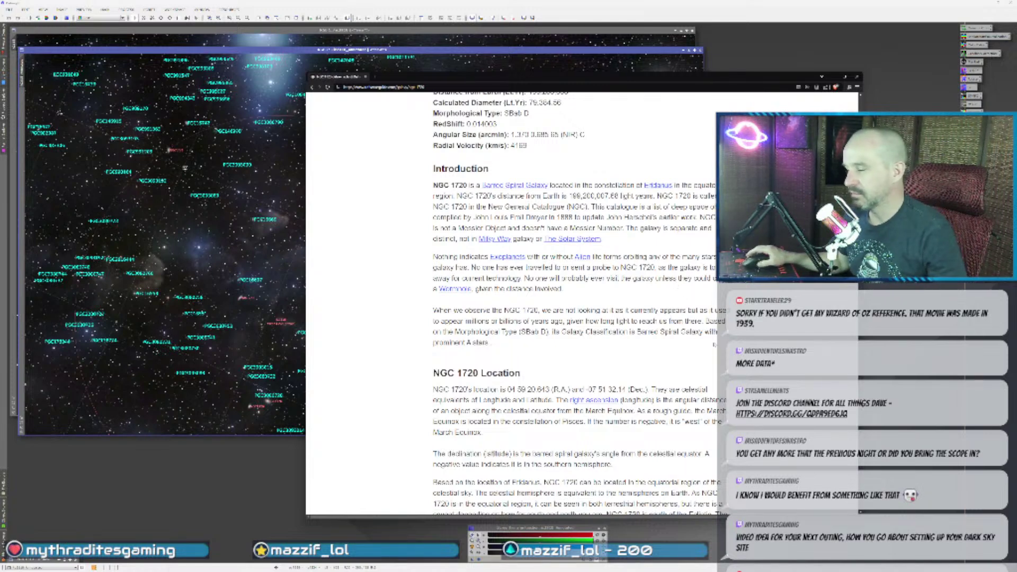
scroll(692, 340, down, 1)
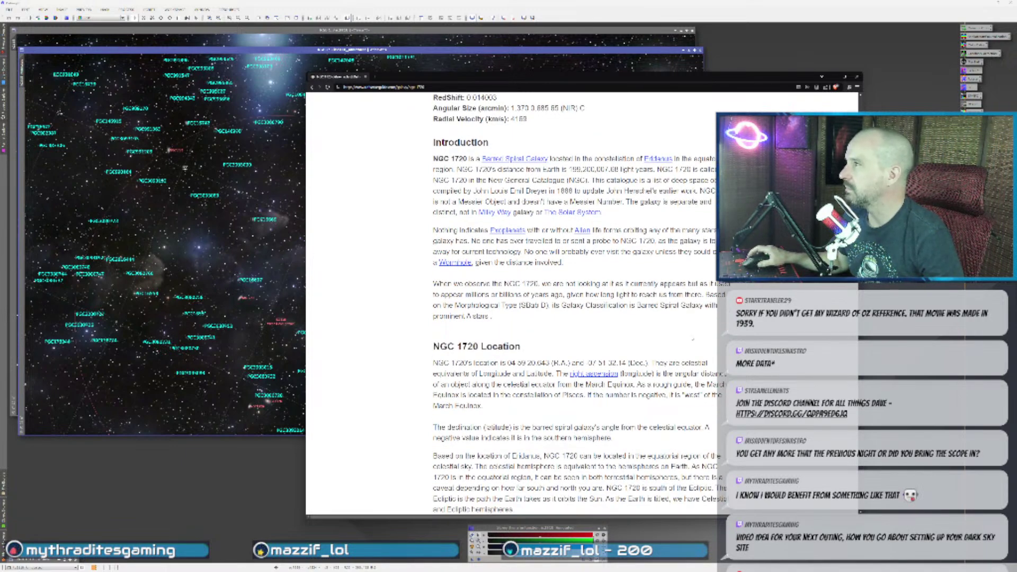
mouse_move(493, 181)
mouse_down()
mouse_move(566, 191)
mouse_move(506, 190)
mouse_up()
click(506, 191)
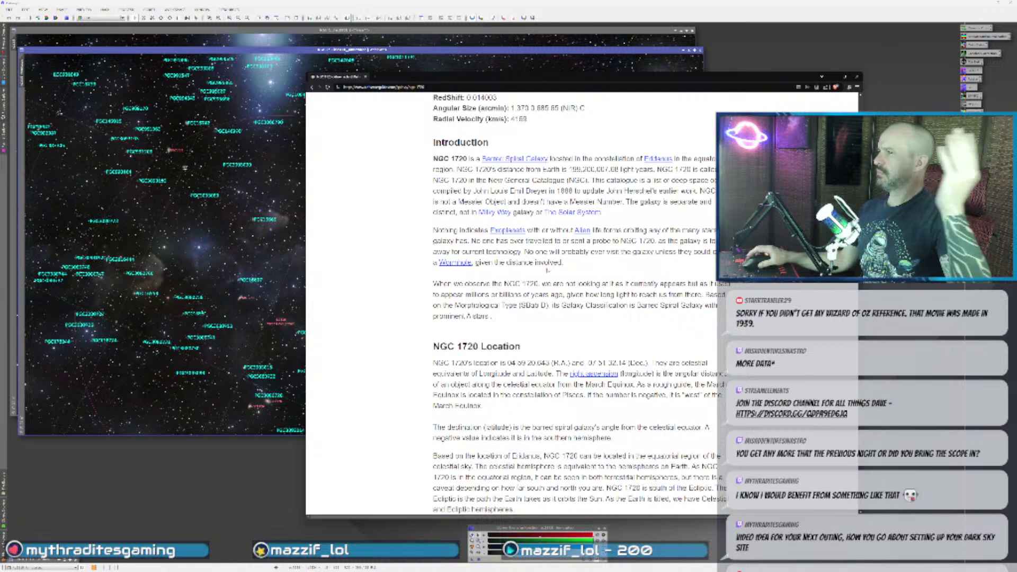
- Highlight the introduction's sentence about nobody having travelled or sent a probe to NGC 1720, then close the browser
scroll(545, 265, down, 3)
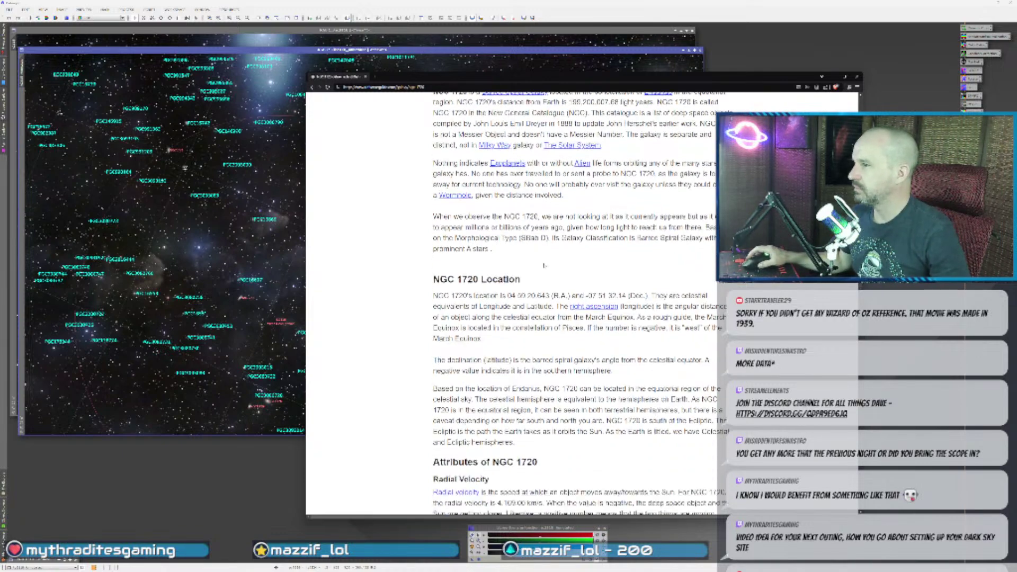
scroll(544, 266, up, 6)
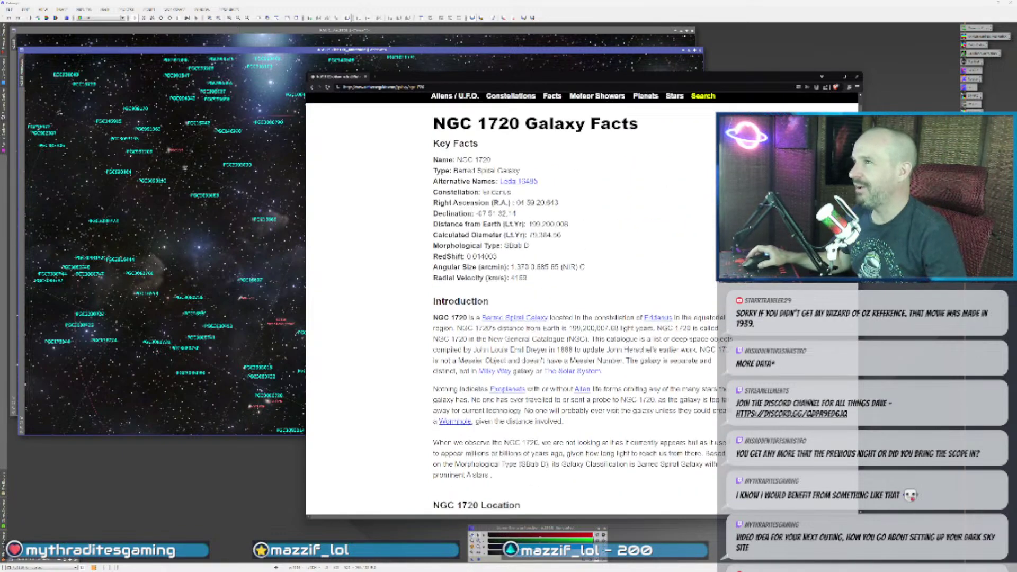
scroll(603, 249, down, 4)
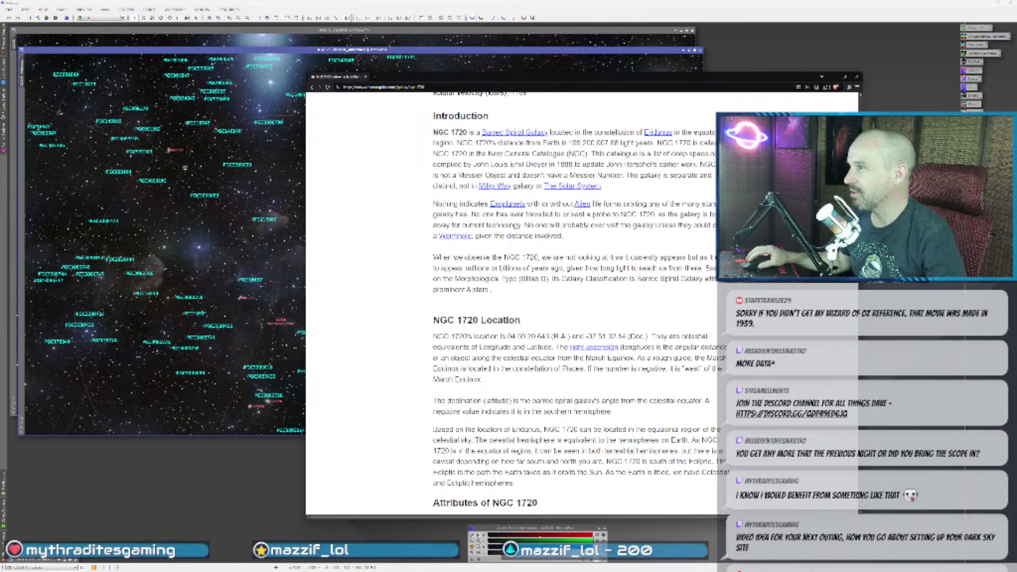
drag(470, 214, 654, 214)
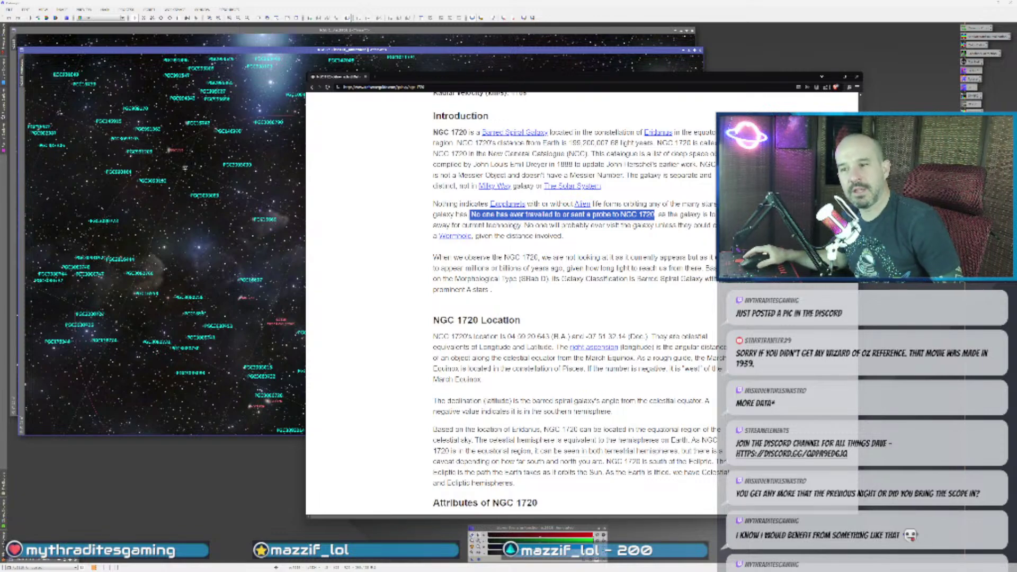
scroll(557, 174, up, 1)
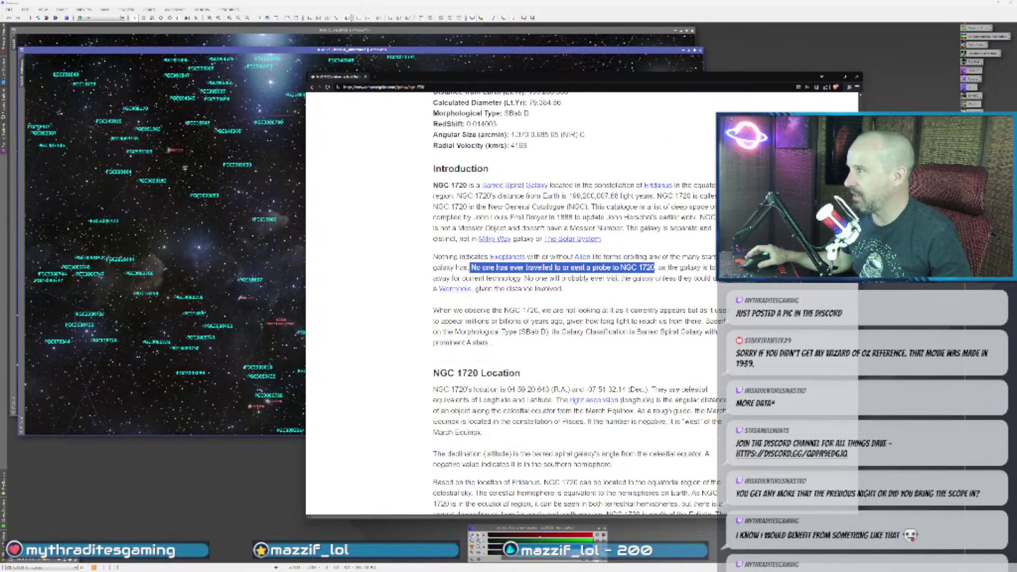
click(856, 81)
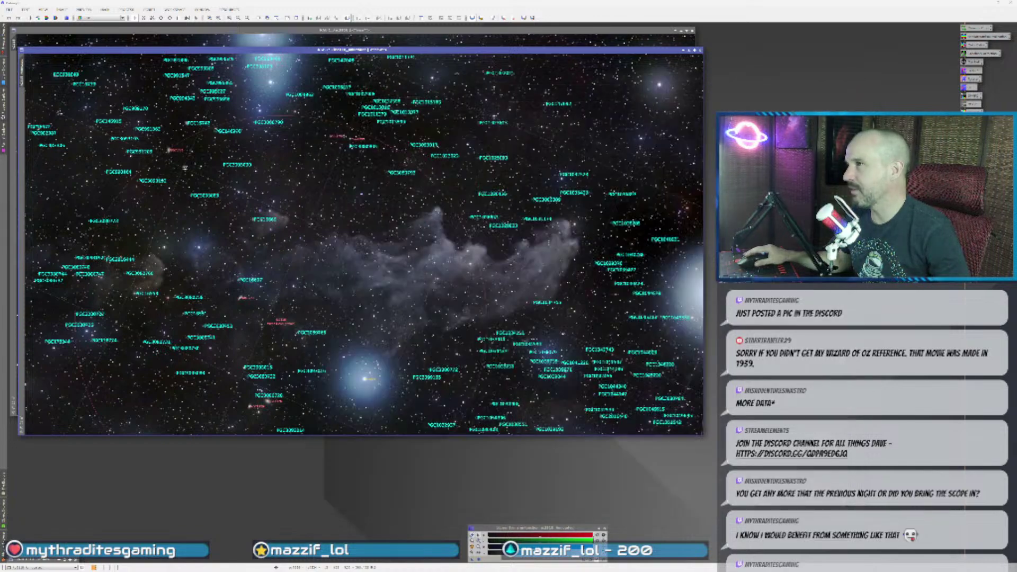
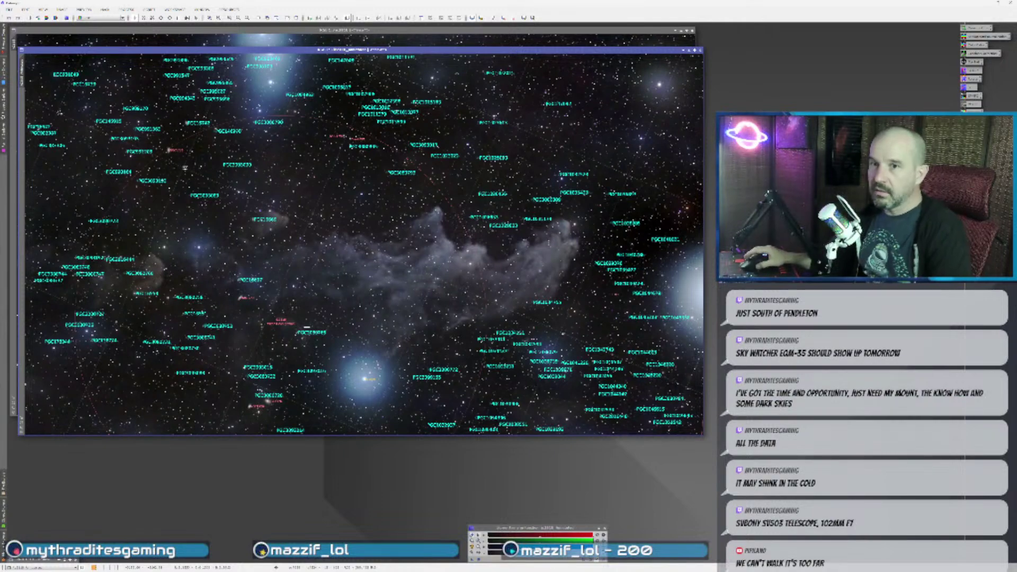
- Inspect the area around PGC16553 and NGC1752 in the annotated image, then return to the full view
scroll(127, 310, up, 2)
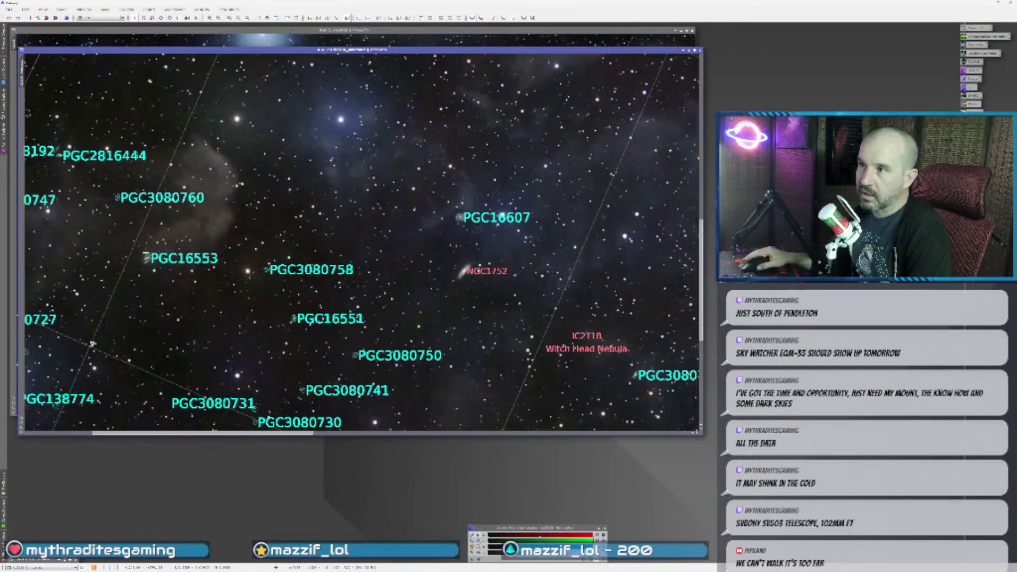
scroll(168, 287, up, 2)
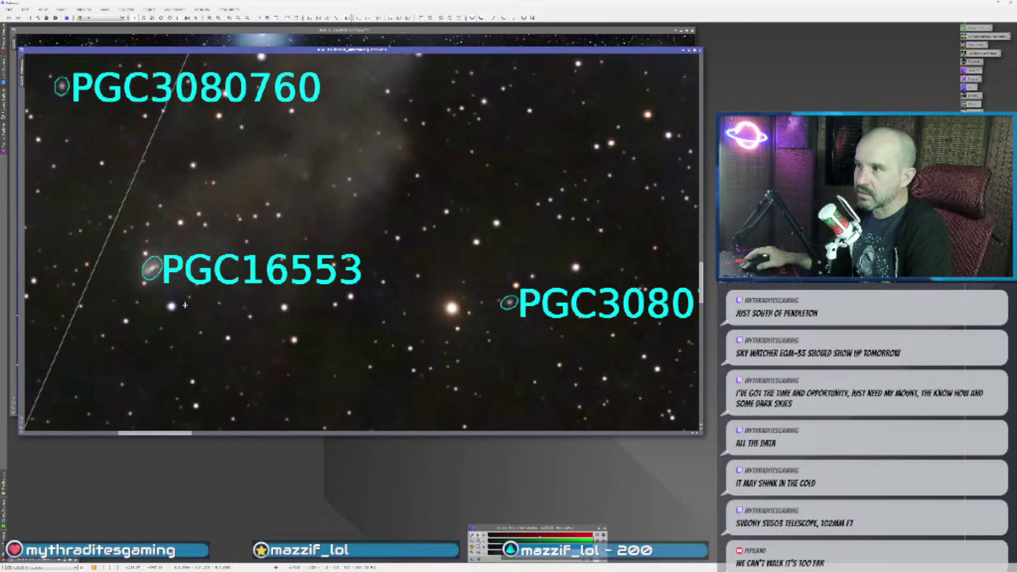
scroll(204, 307, down, 3)
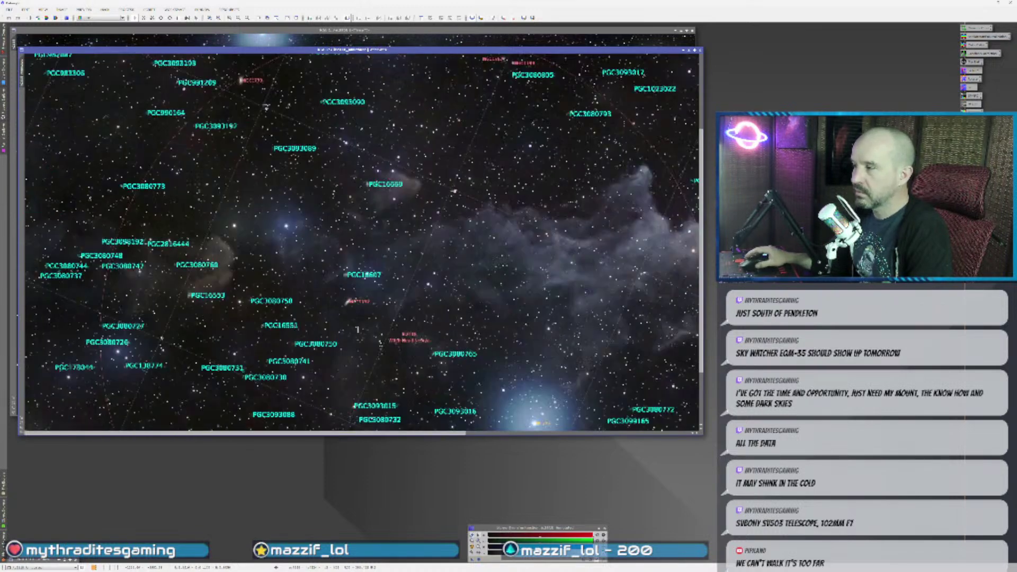
scroll(358, 329, down, 1)
scroll(358, 329, down, 1)
scroll(358, 329, up, 1)
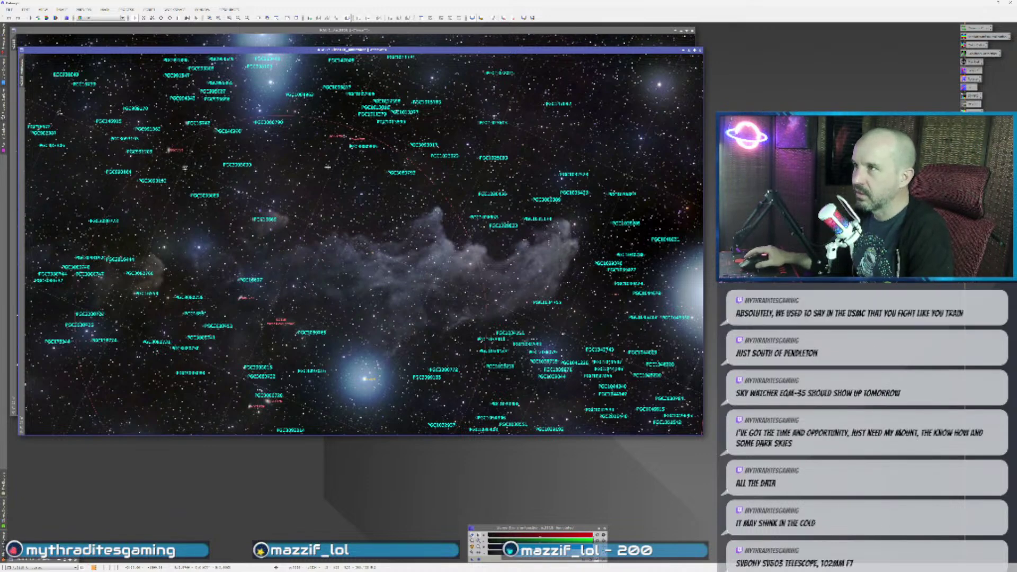
- Open the save dialog for the annotated image and look through the existing astrophotos in its folder
click(9, 9)
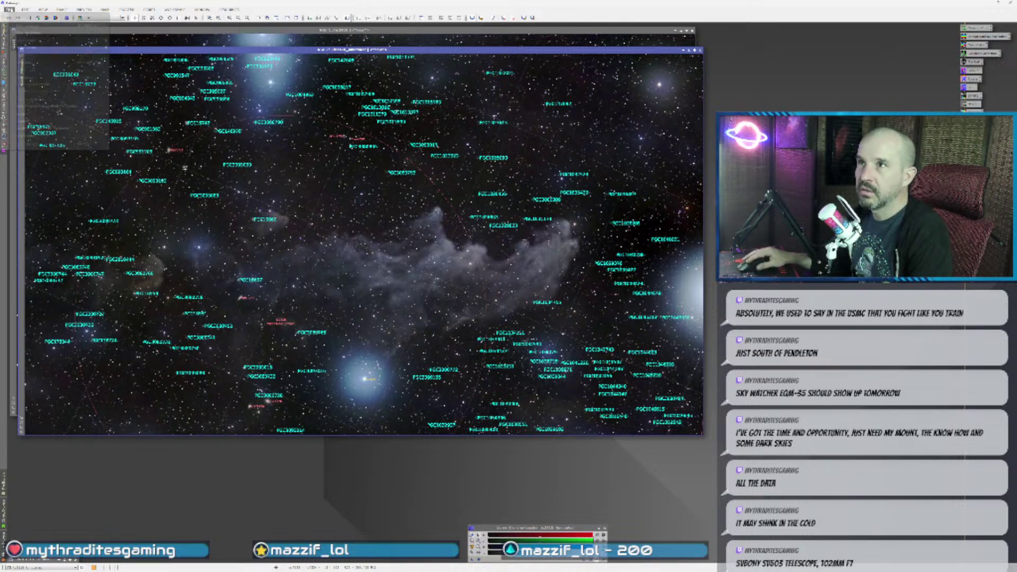
click(56, 64)
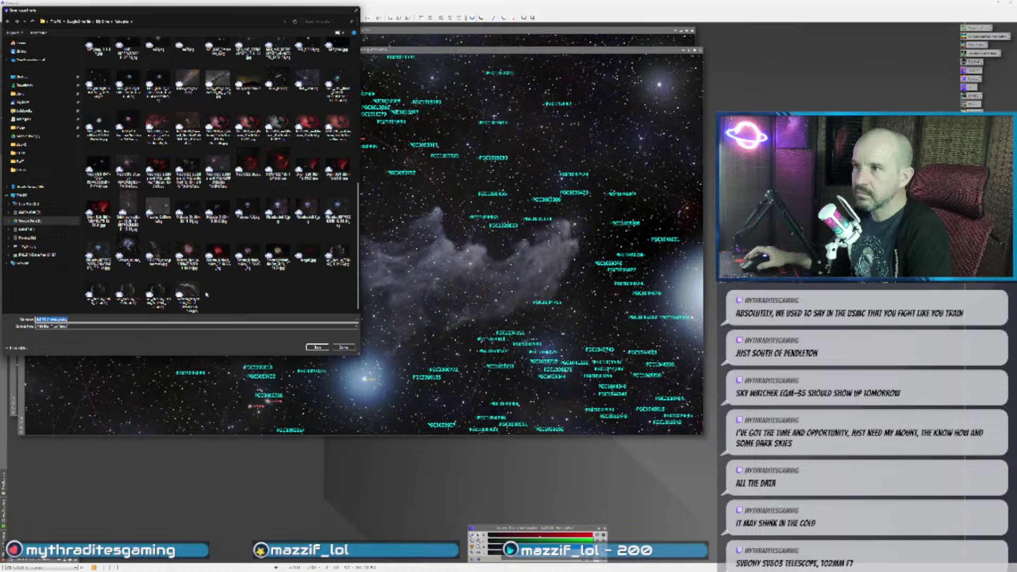
scroll(223, 303, up, 2)
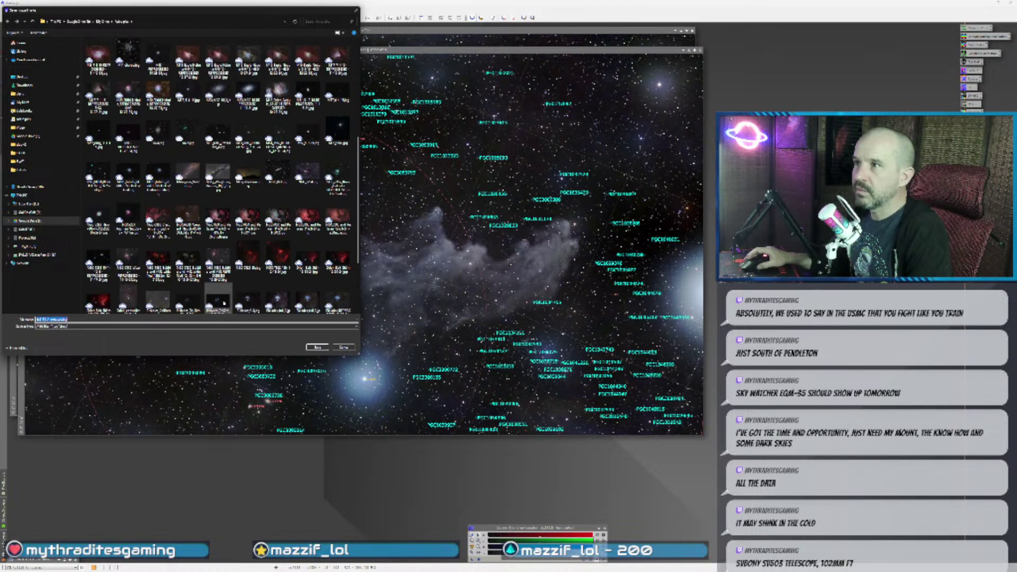
scroll(223, 303, up, 3)
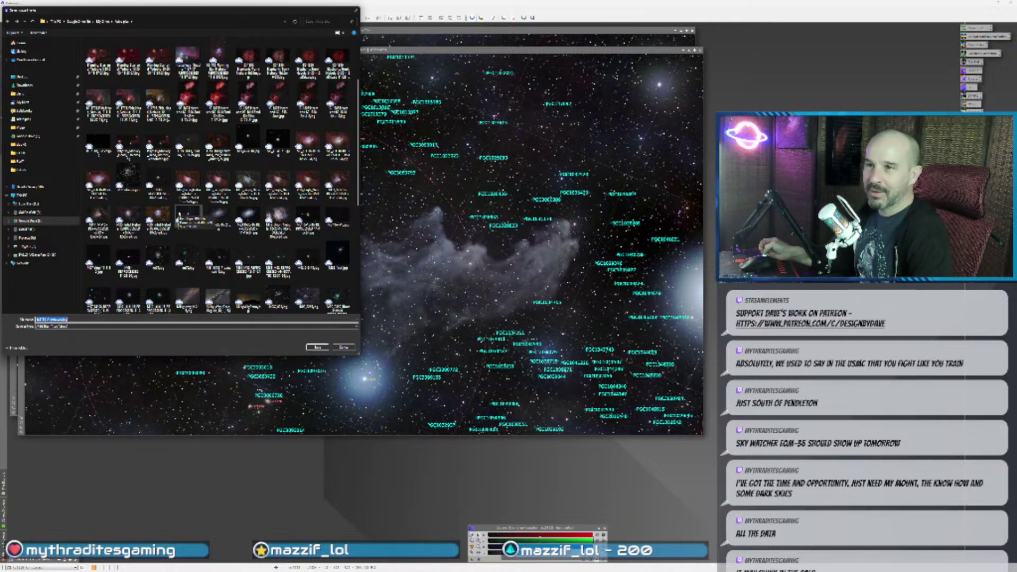
scroll(247, 254, up, 2)
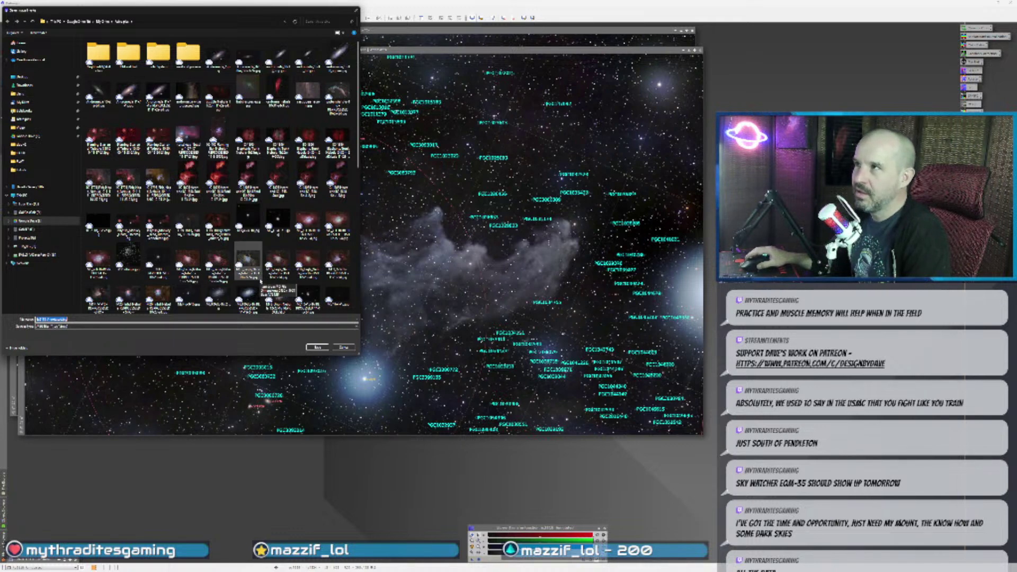
scroll(261, 281, down, 2)
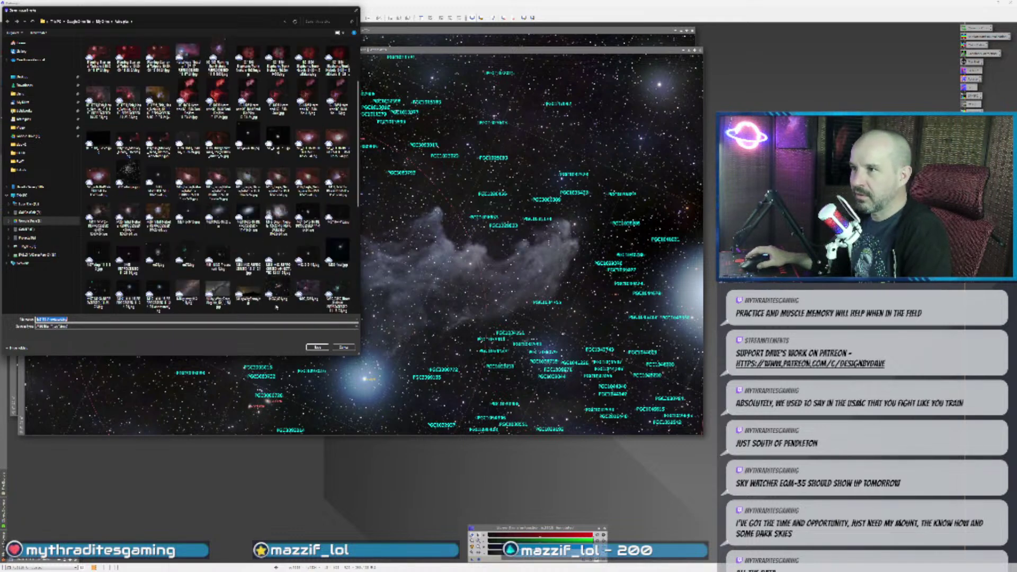
scroll(274, 311, down, 3)
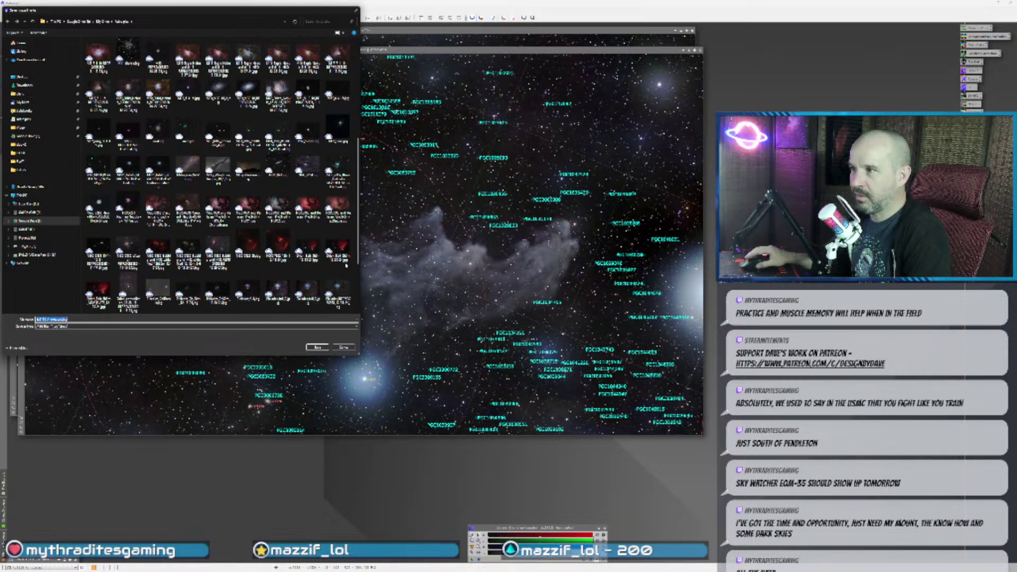
drag(359, 247, 359, 143)
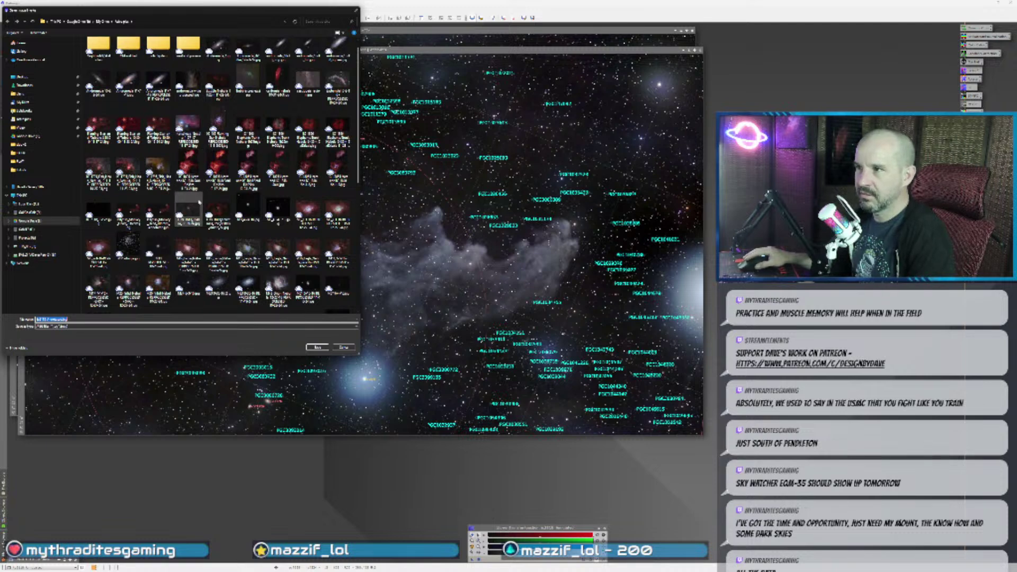
- View the existing dark star-field image from the folder at full size, close it and cancel saving the annotated image
click(189, 138)
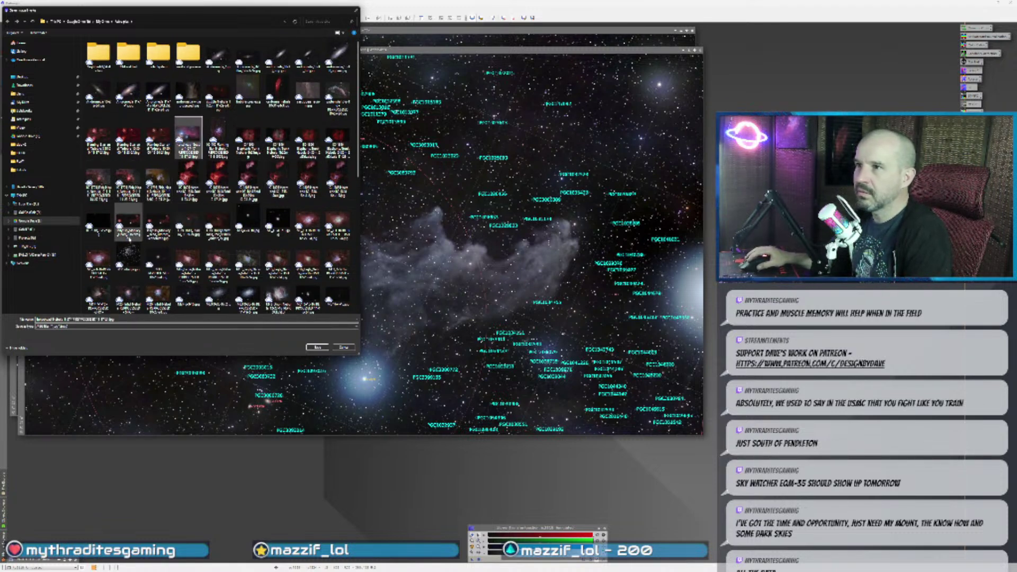
click(98, 222)
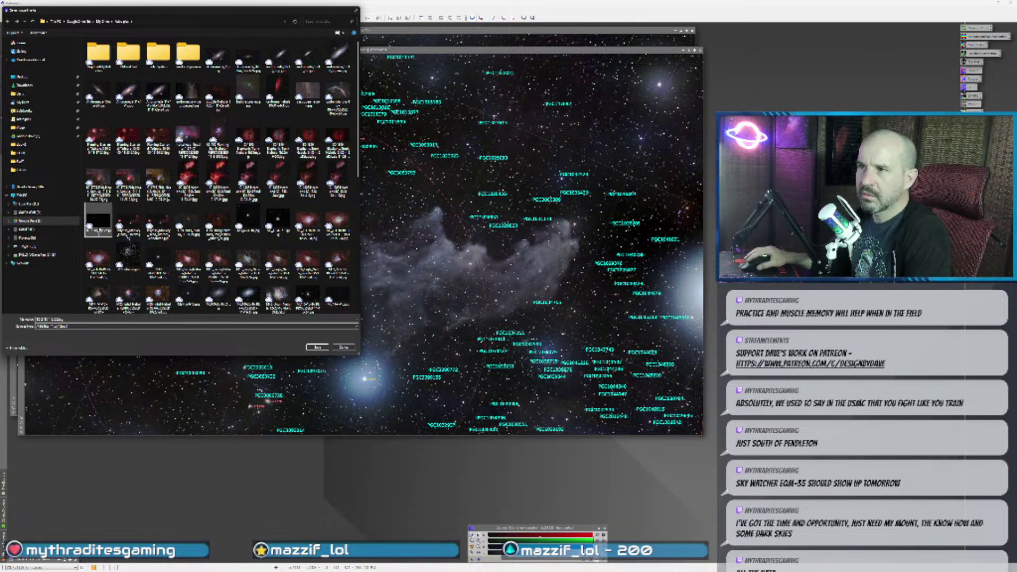
click(318, 347)
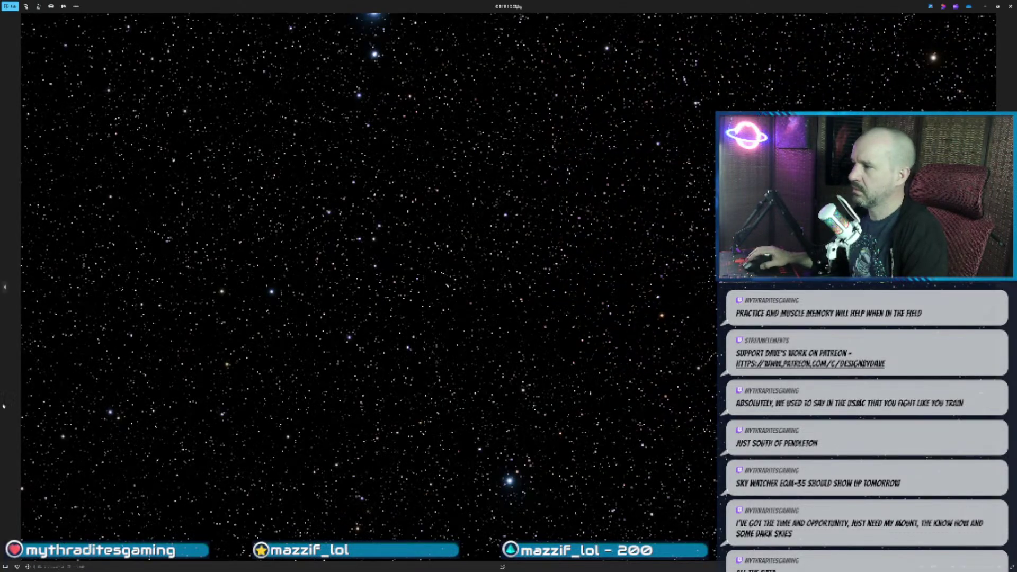
click(1009, 8)
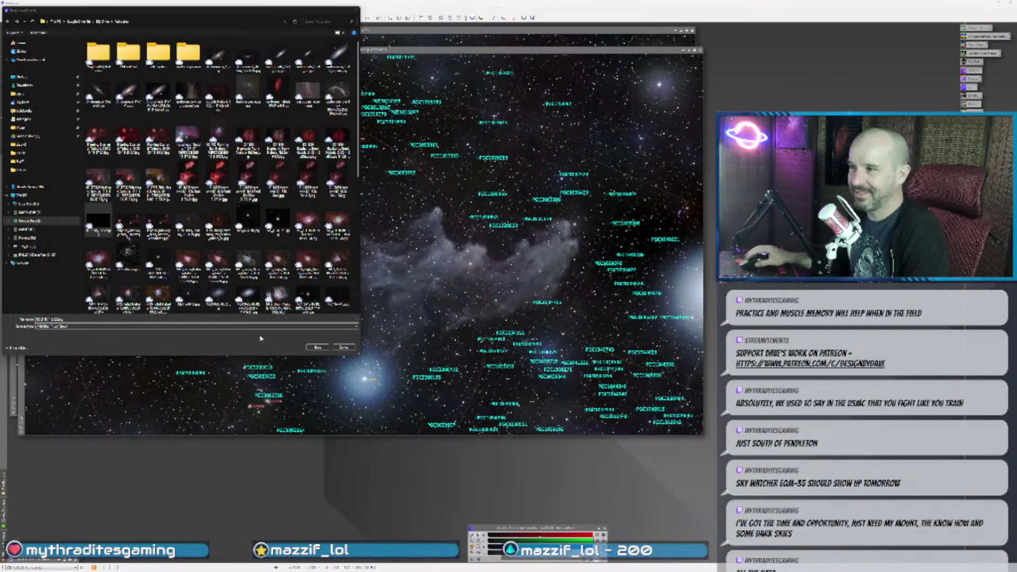
click(343, 347)
- Save the unannotated Witch Head Nebula image as a JPEG over the existing dark star-field file, and check the saved picture in the viewer
click(17, 269)
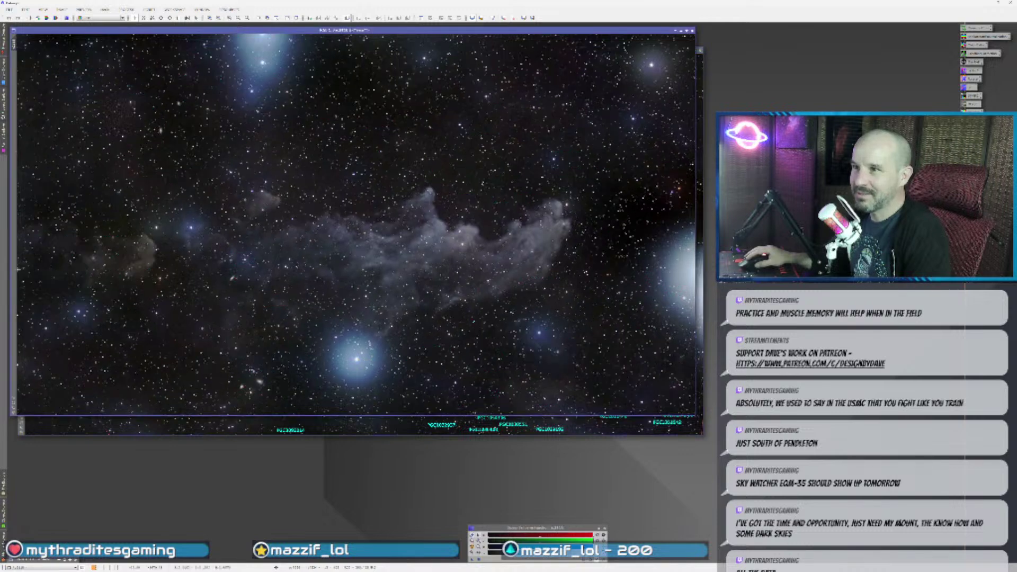
click(9, 9)
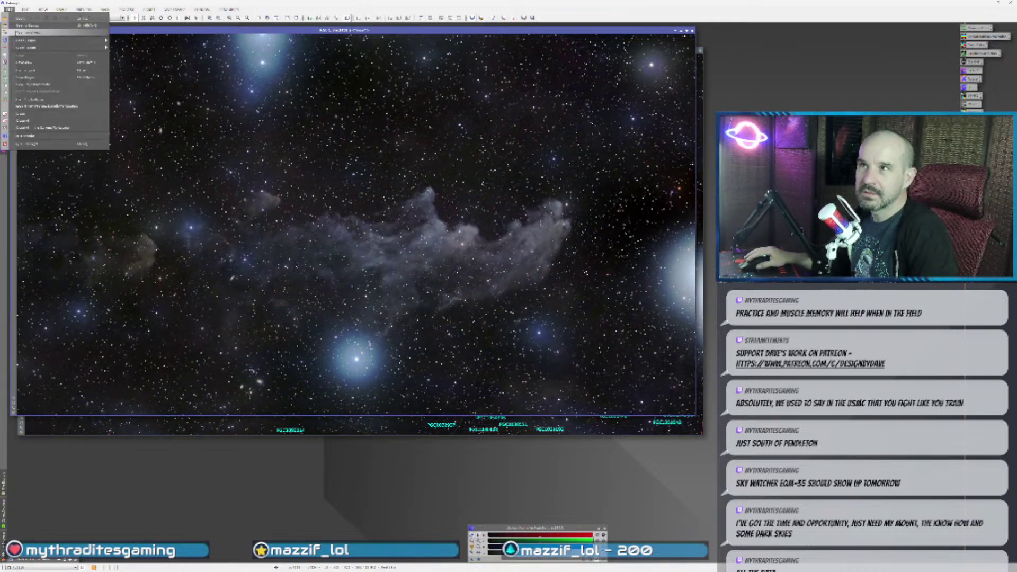
click(41, 66)
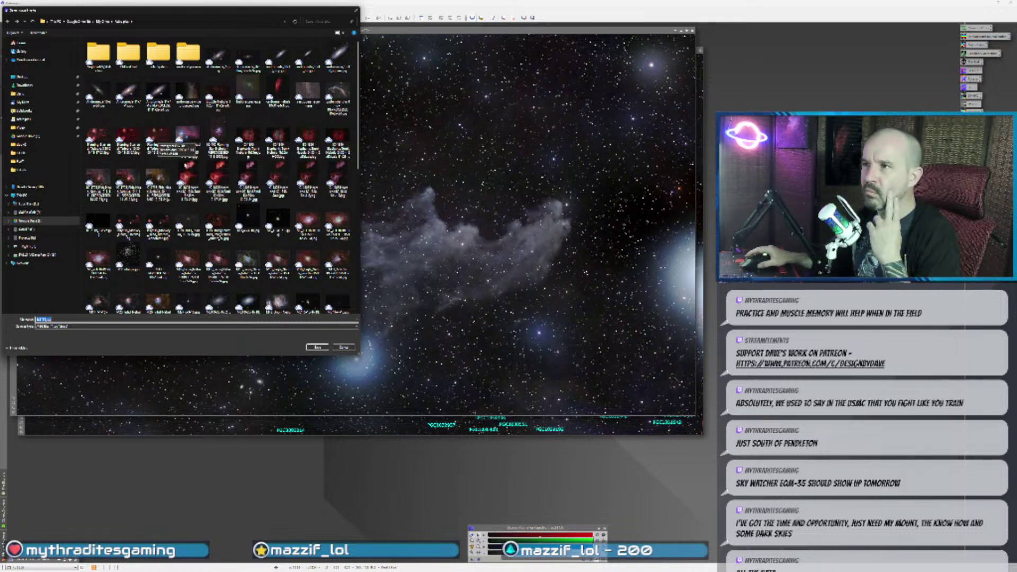
click(98, 220)
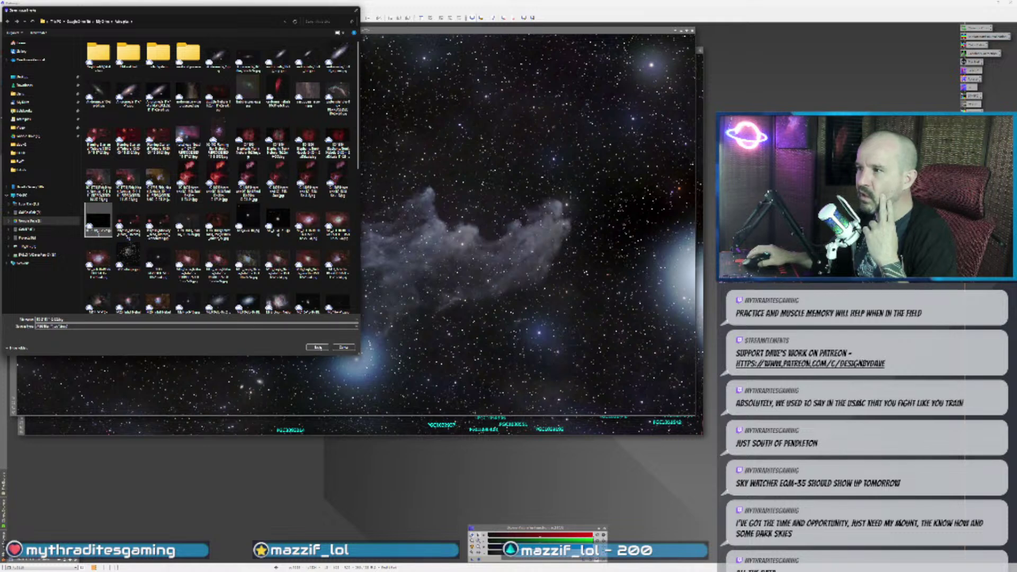
click(317, 347)
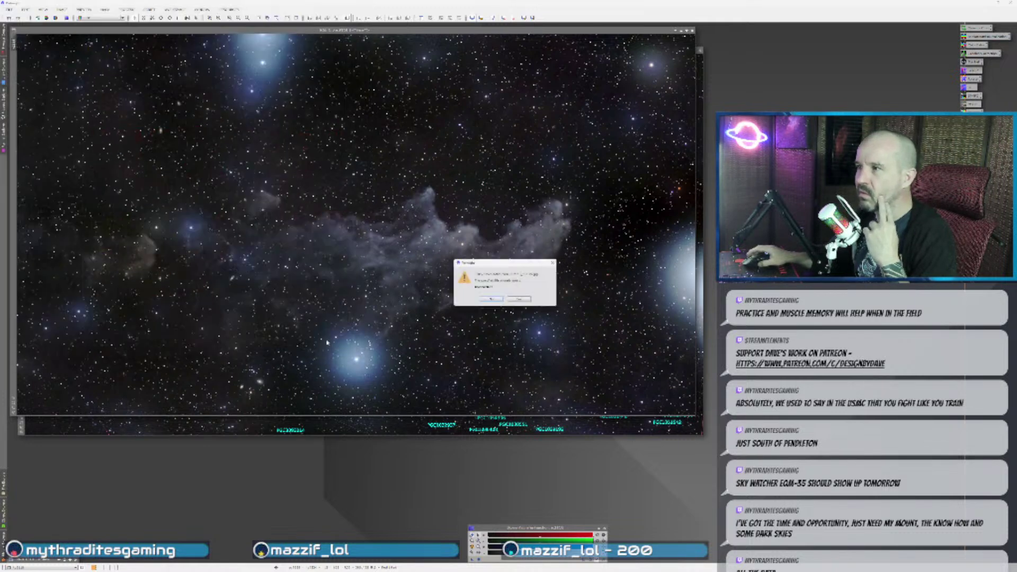
click(523, 300)
click(551, 306)
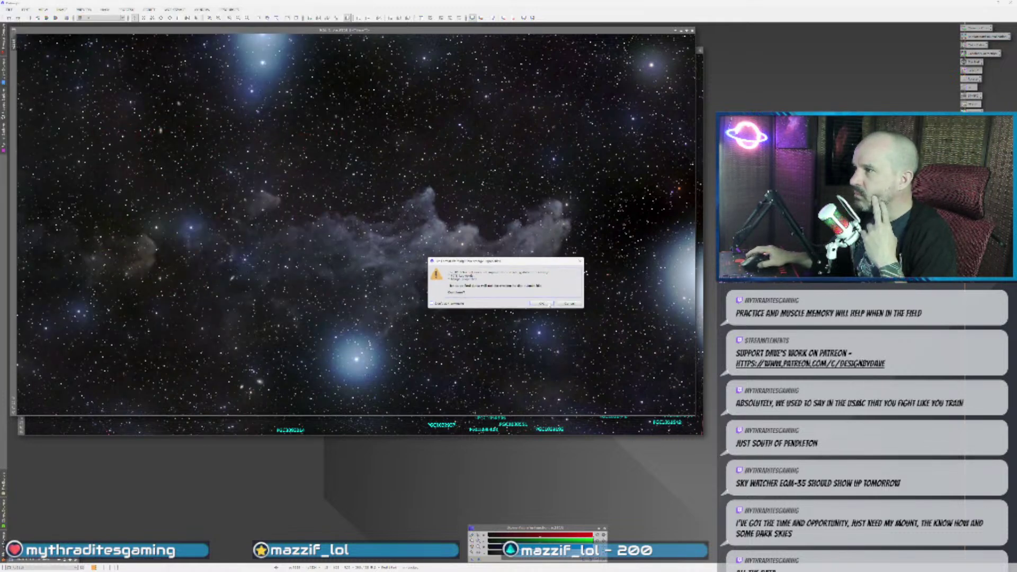
click(550, 304)
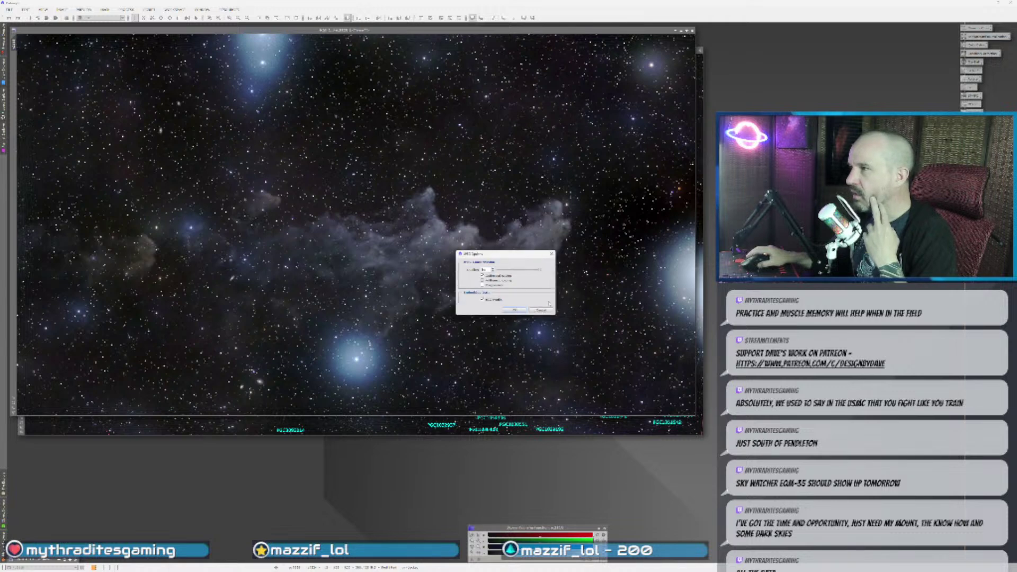
click(519, 309)
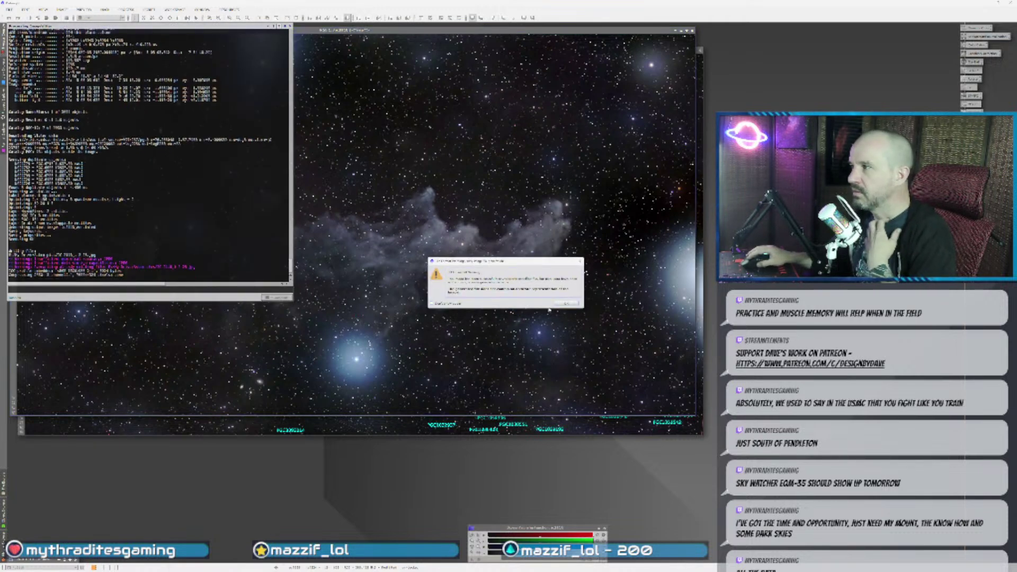
click(567, 304)
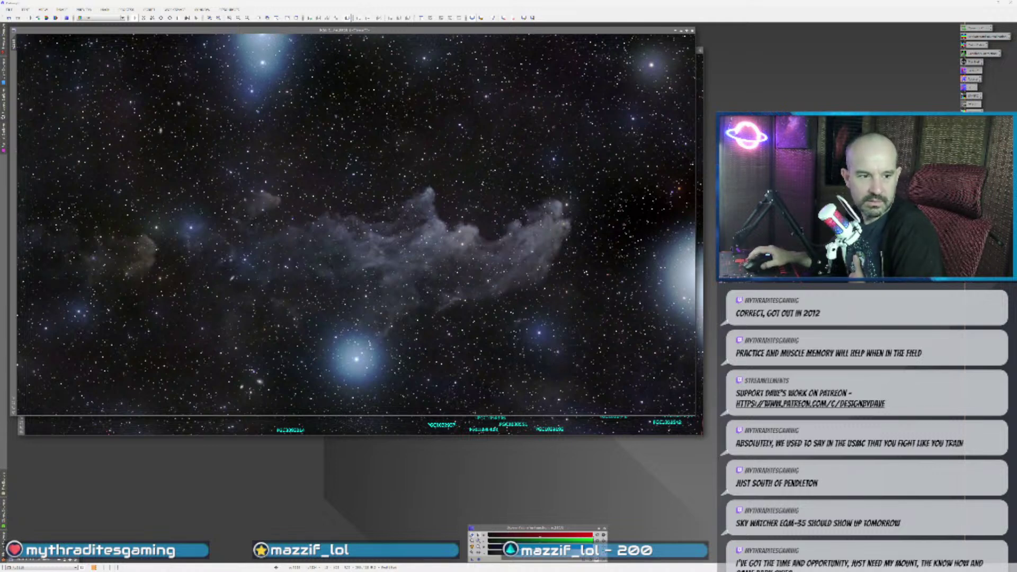
key(alt+Tab)
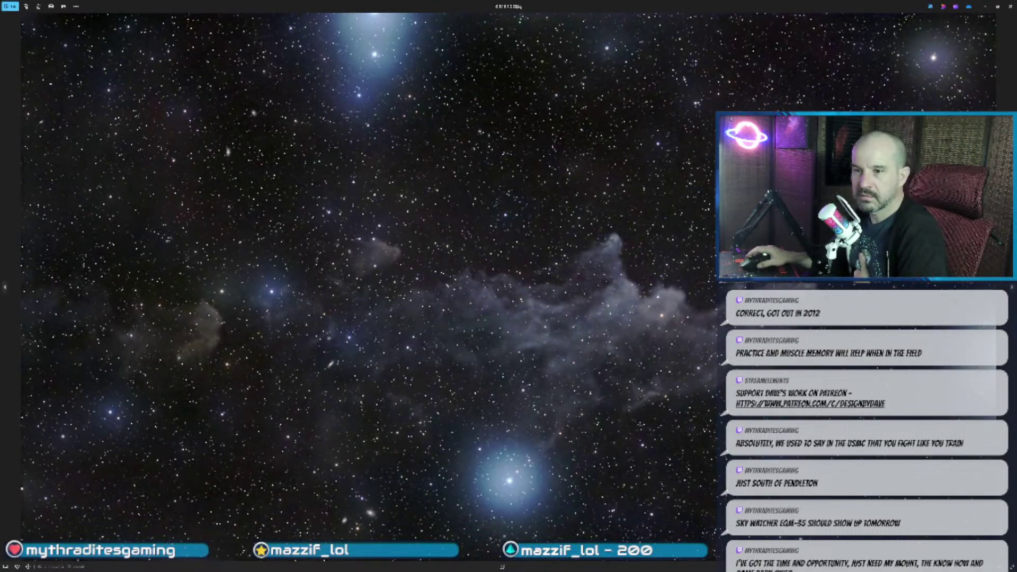
click(1009, 6)
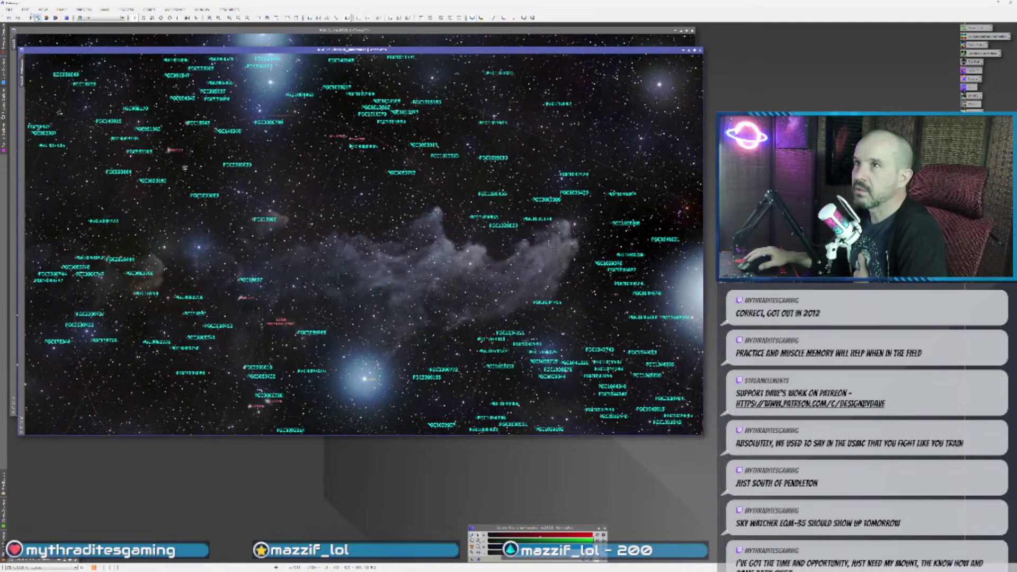
- Open the save dialog for the annotated image and base its file name on the saved nebula JPEG, adding wording that distinguishes it
click(9, 9)
click(31, 62)
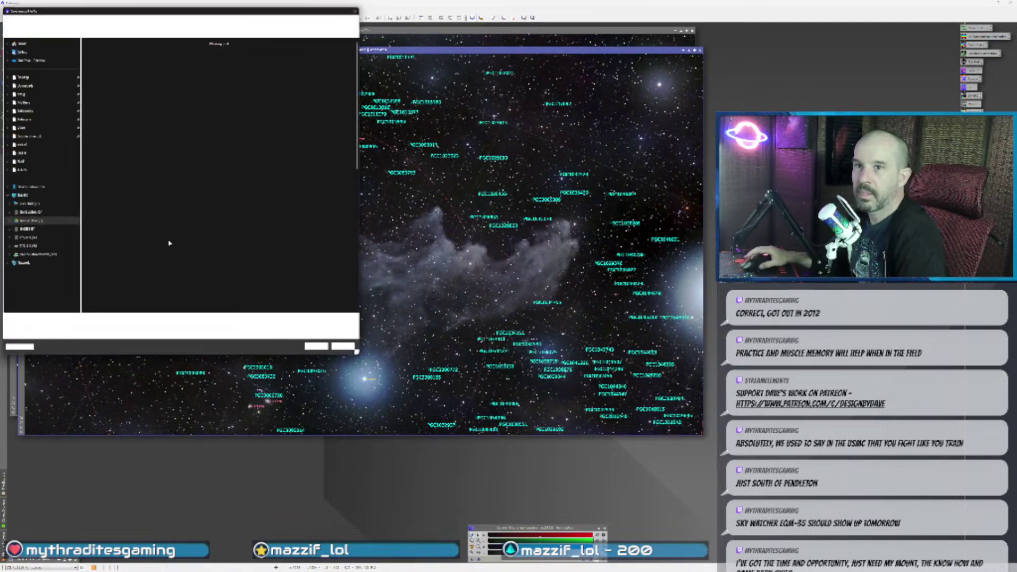
click(98, 223)
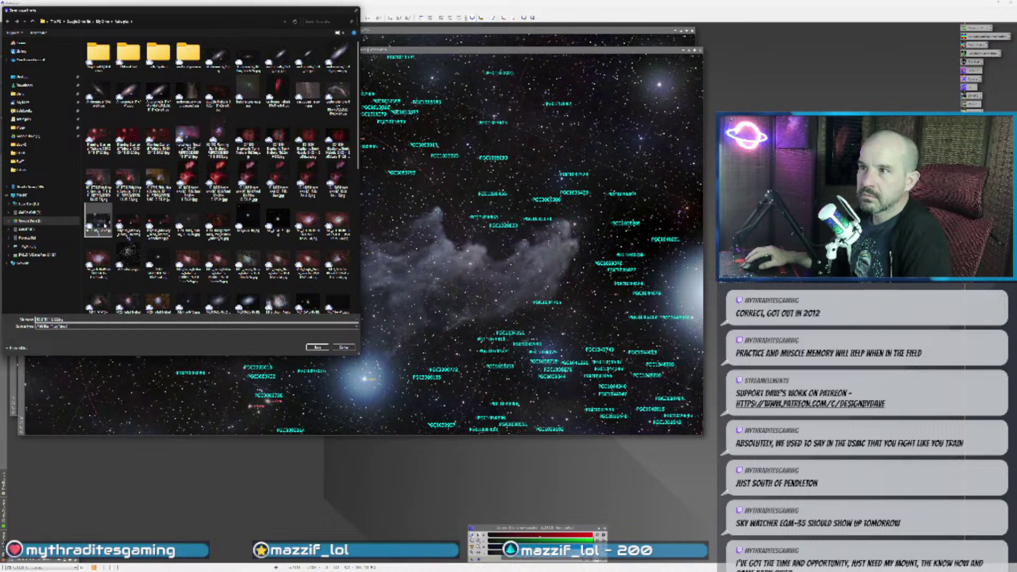
click(56, 319)
text(Witch)
key(BackSpace)
key(BackSpace)
key(BackSpace)
key(BackSpace)
key(BackSpace)
key(BackSpace)
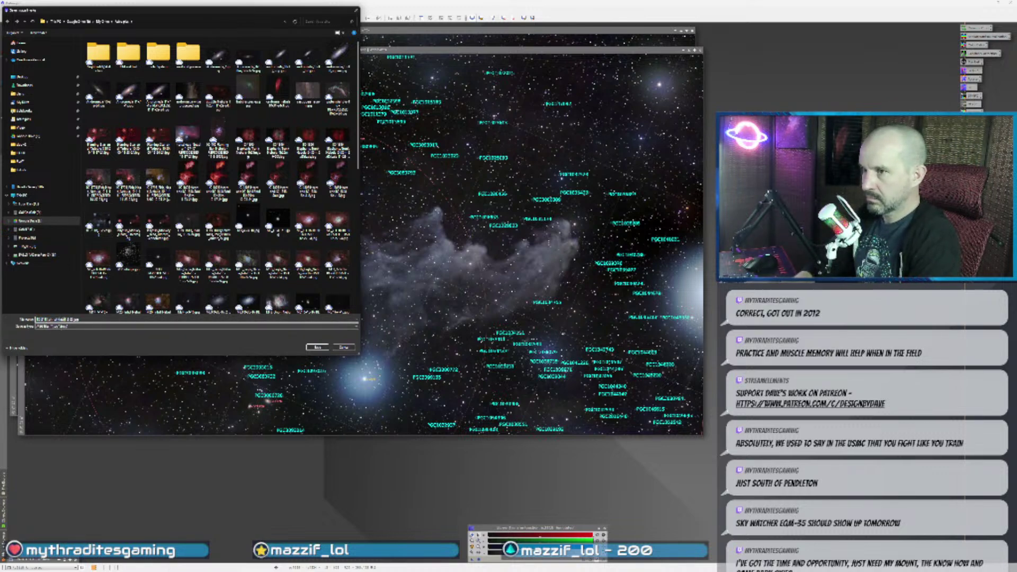
text(W)
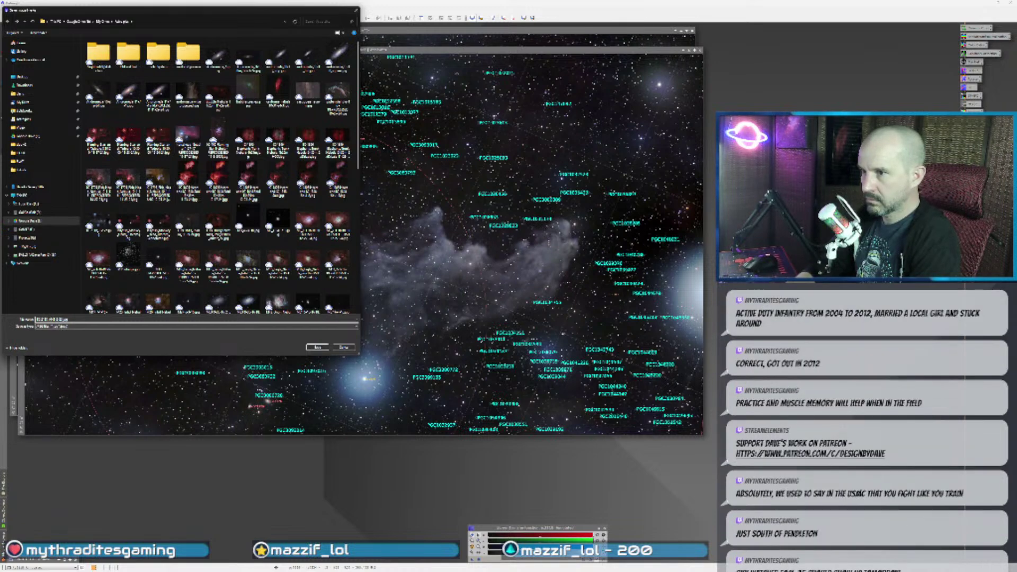
text(itch)
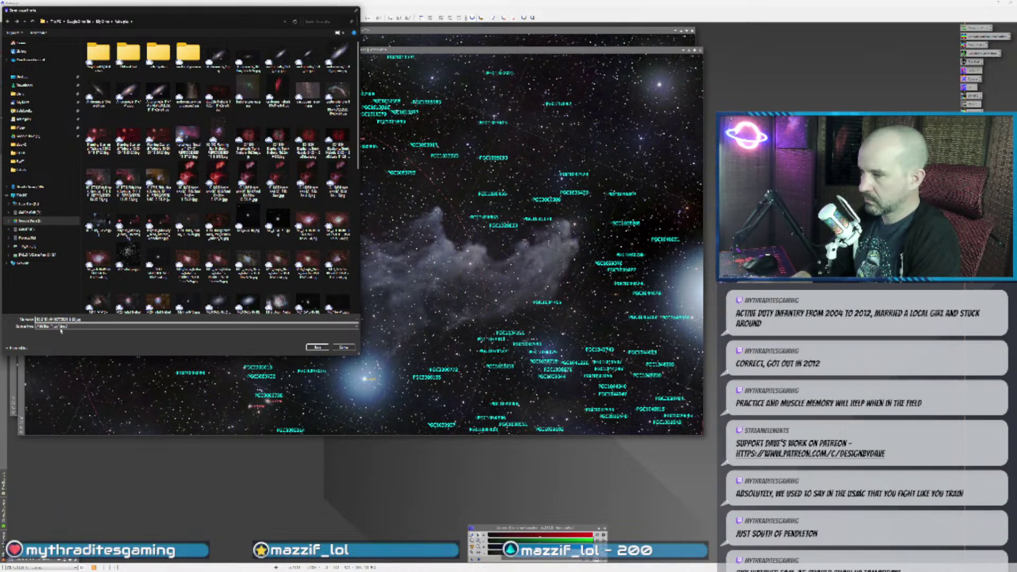
- Save the annotated image under the new name, keeping the offered JPEG options and accepting the format notices
key(Return)
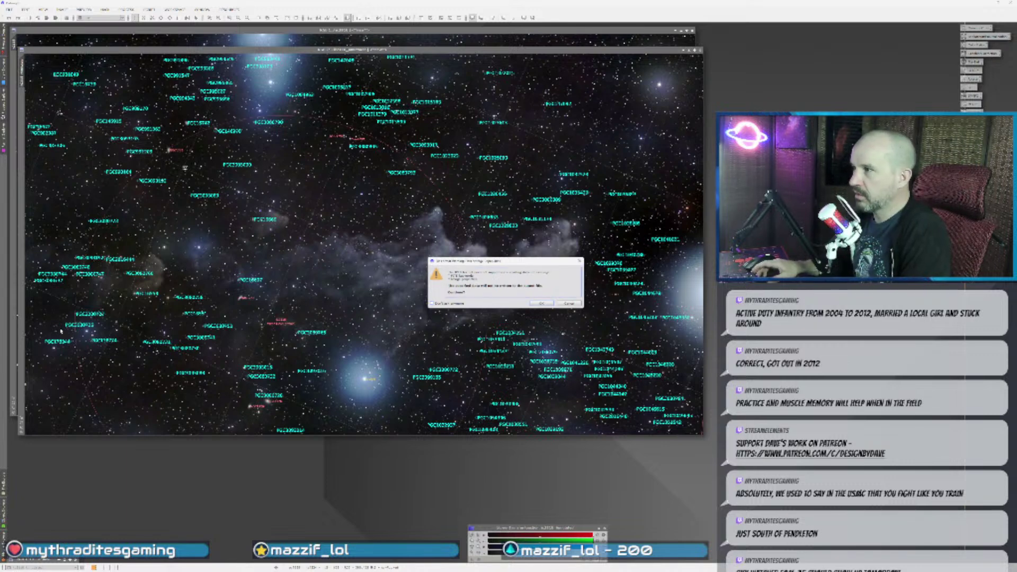
key(Return)
key(Return)
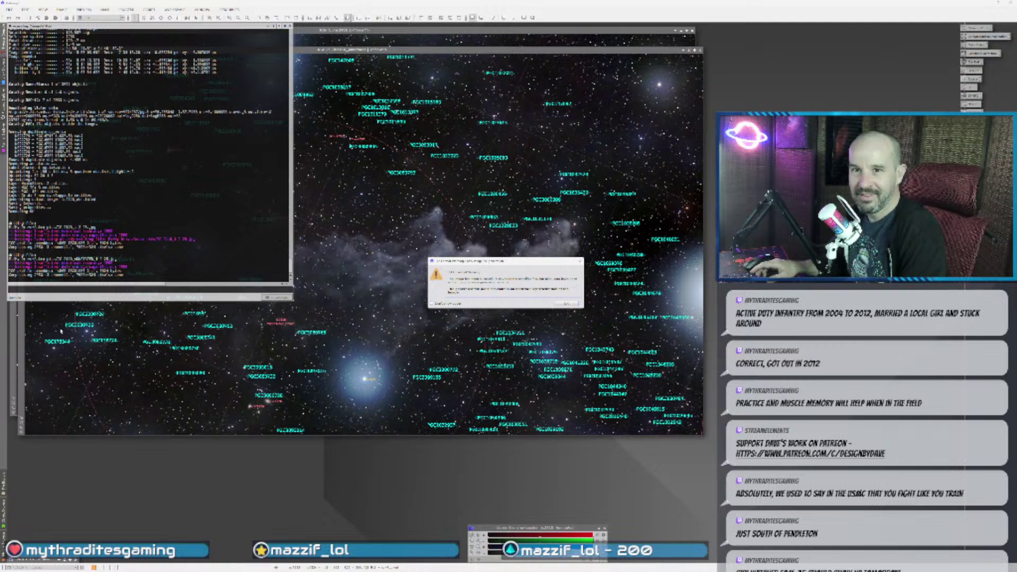
key(Return)
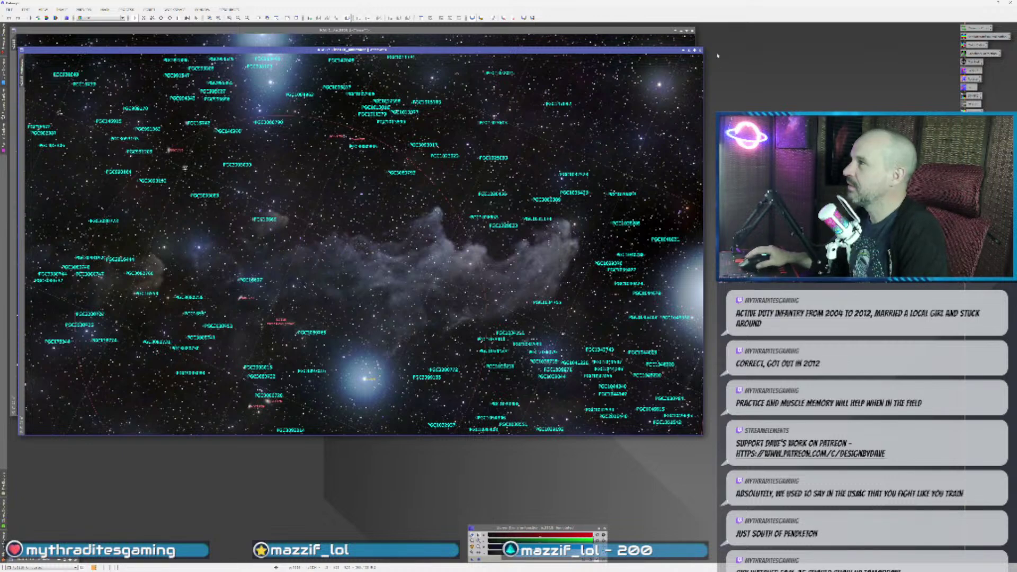
- Close the annotated image, iconize the finished nebula image and park its icon in the corner of the workspace
click(700, 50)
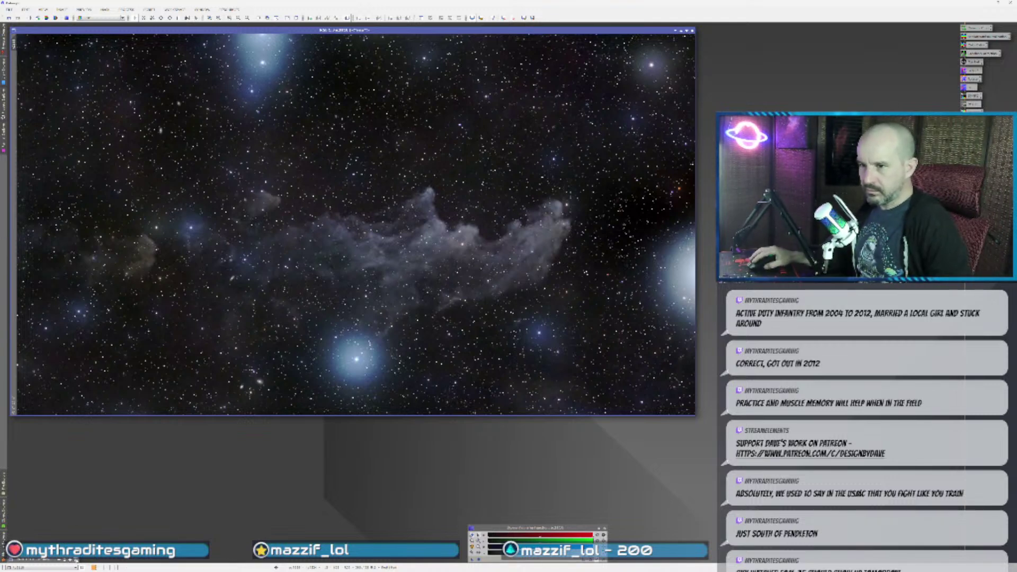
key(ctrl+w)
click(520, 301)
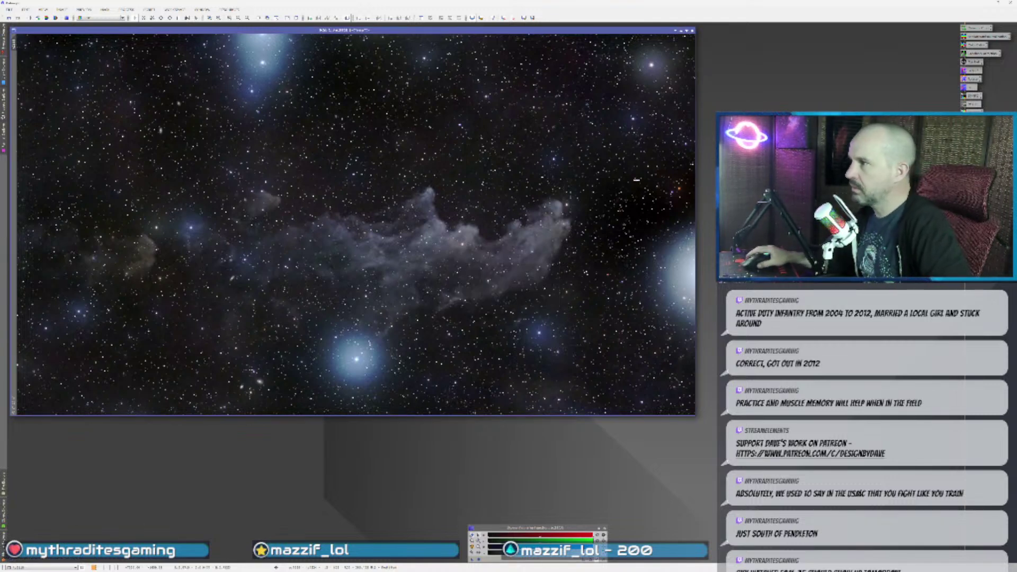
click(681, 31)
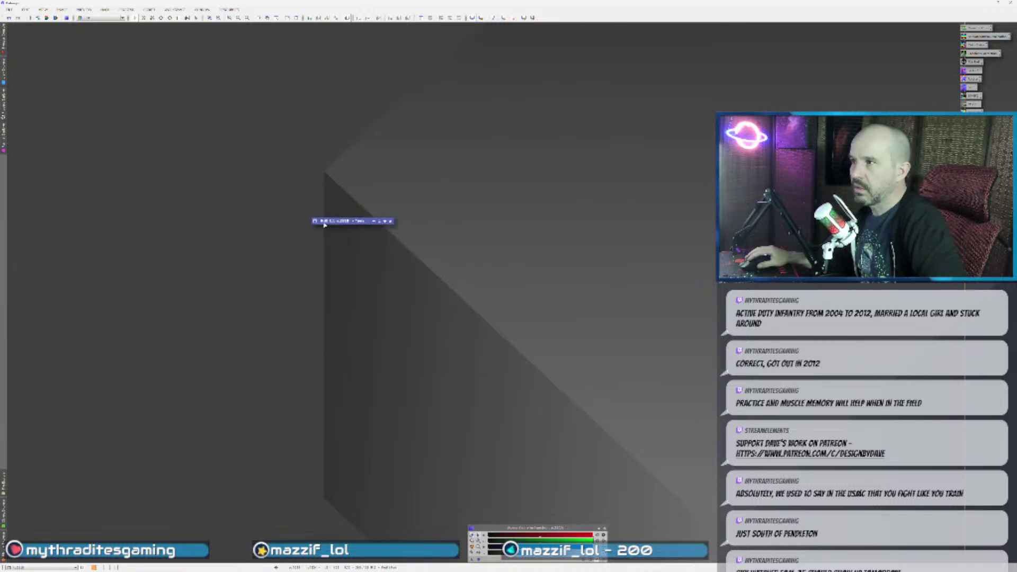
drag(324, 225, 19, 30)
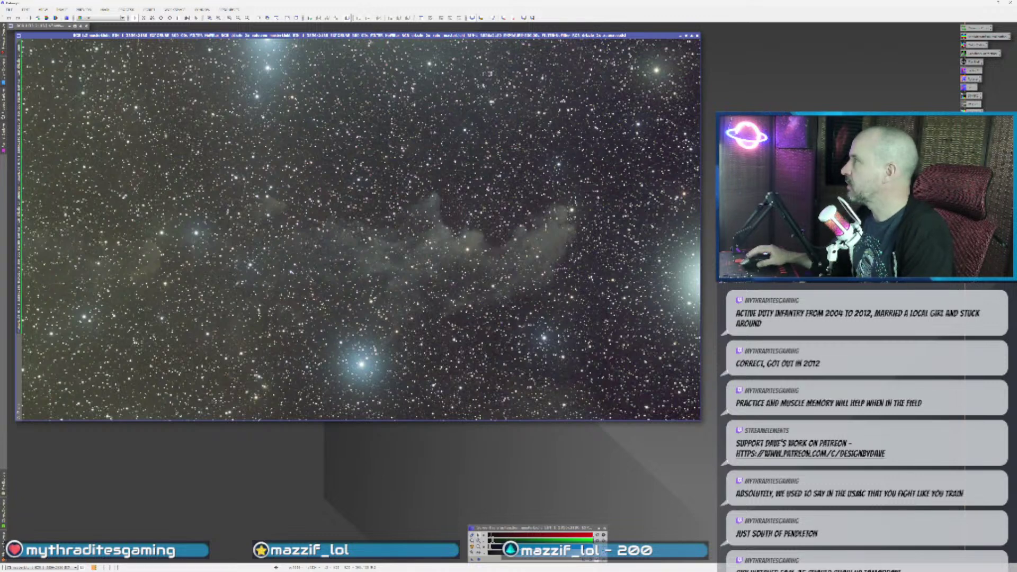
- Open SpectrophotometricFluxCalibration for the unprocessed nebula stack and set its red filter to Baader R
click(974, 97)
double_click(974, 97)
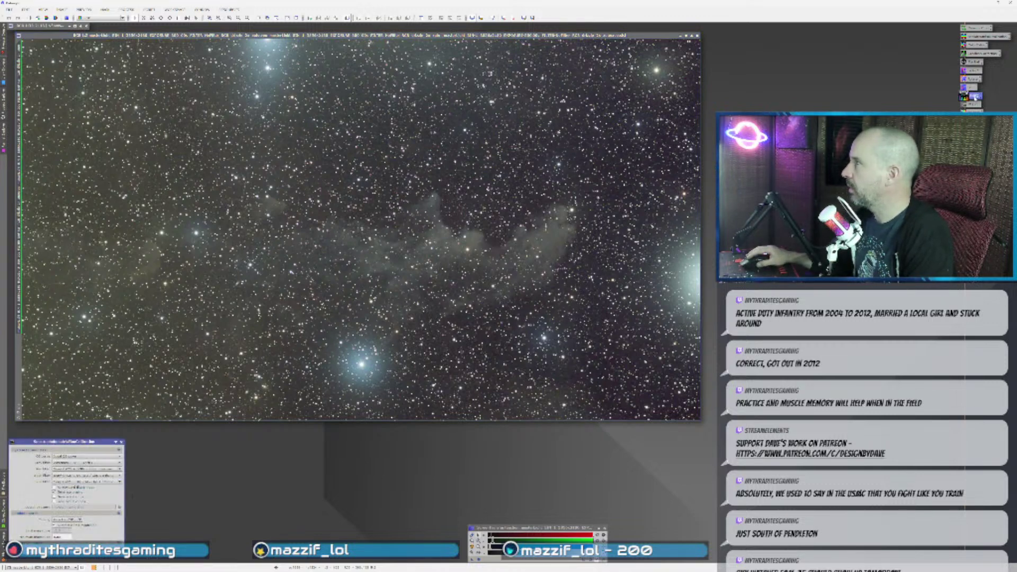
click(106, 471)
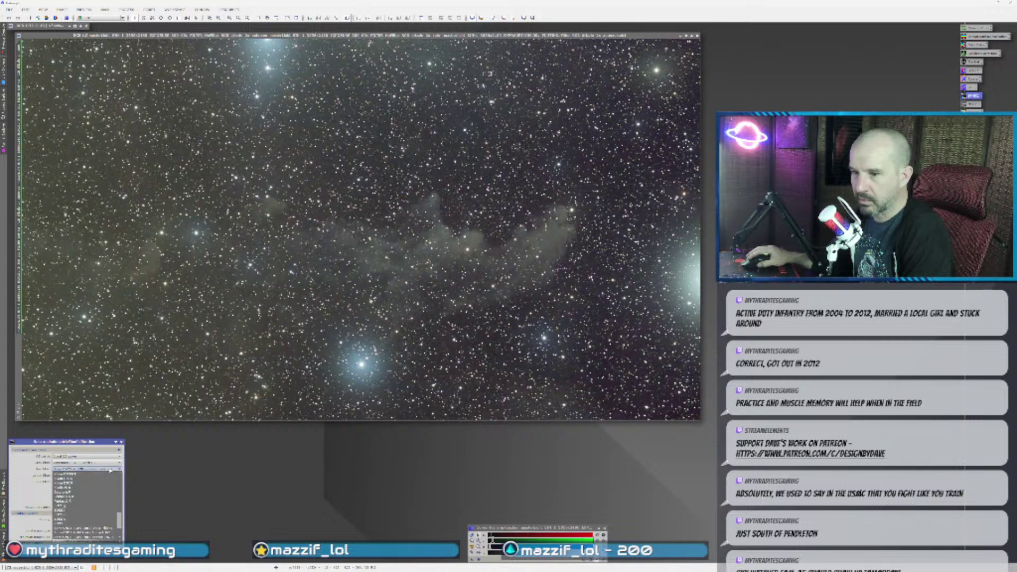
click(106, 473)
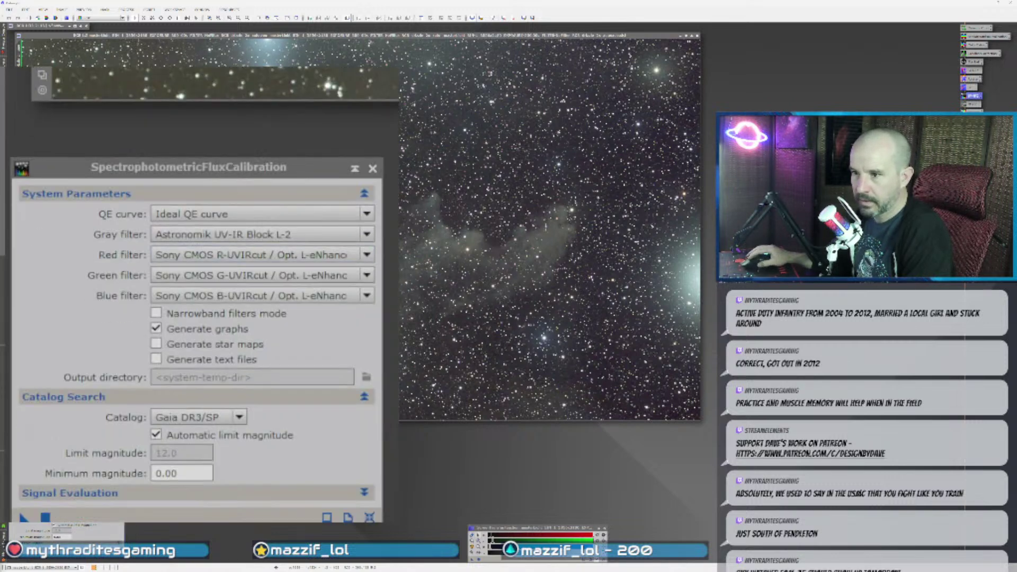
click(102, 470)
scroll(269, 405, up, 15)
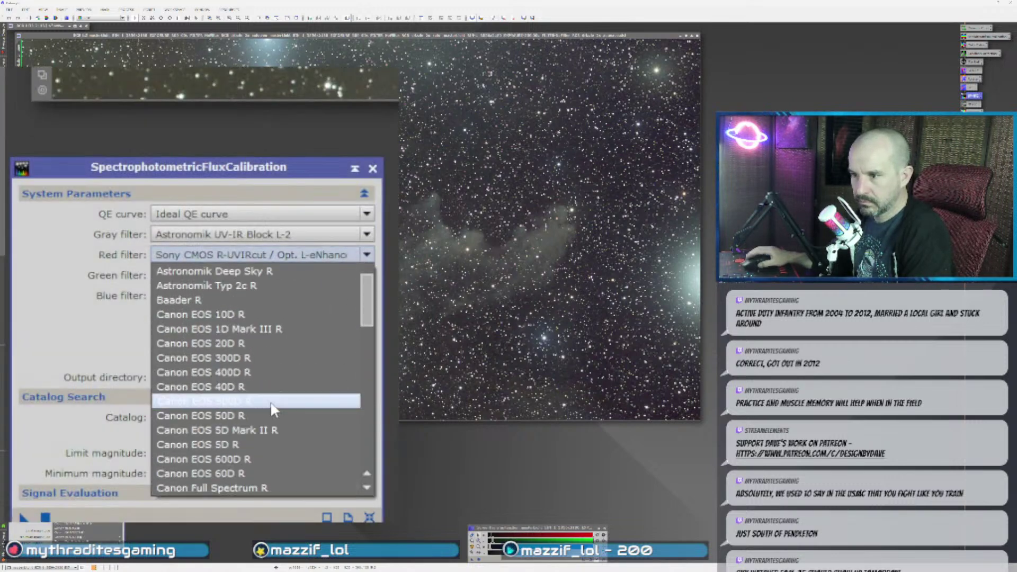
click(224, 343)
- Set the flux calibration's green filter to Baader G and its blue filter to Baader B
click(211, 277)
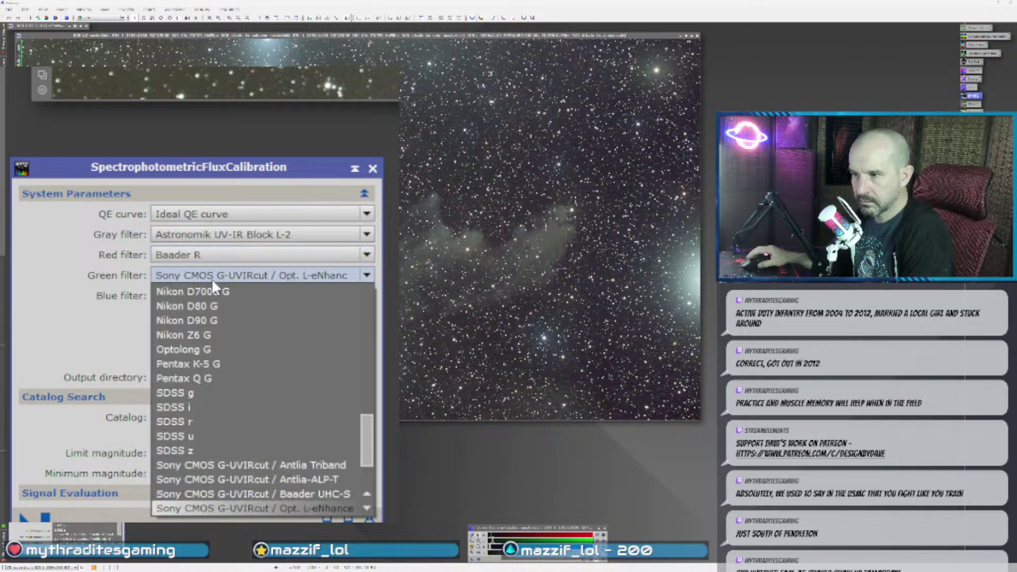
scroll(230, 354, up, 15)
click(233, 364)
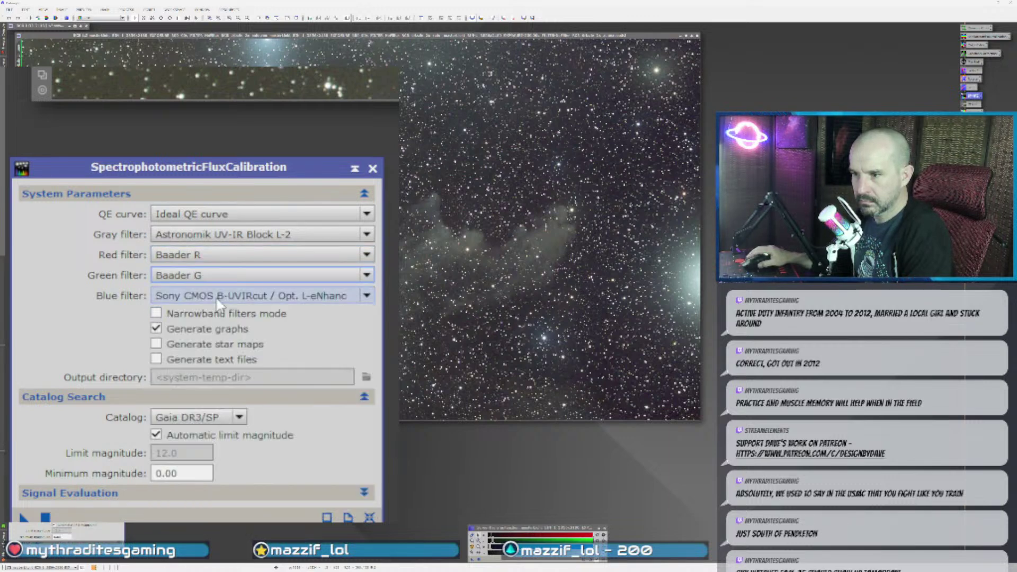
click(214, 296)
scroll(213, 398, up, 10)
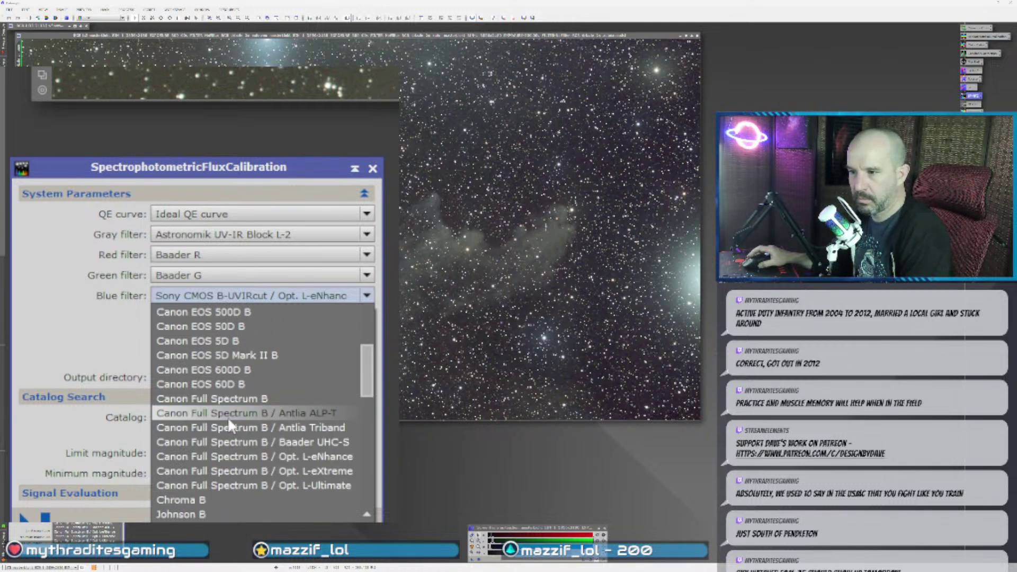
scroll(230, 422, up, 5)
click(233, 384)
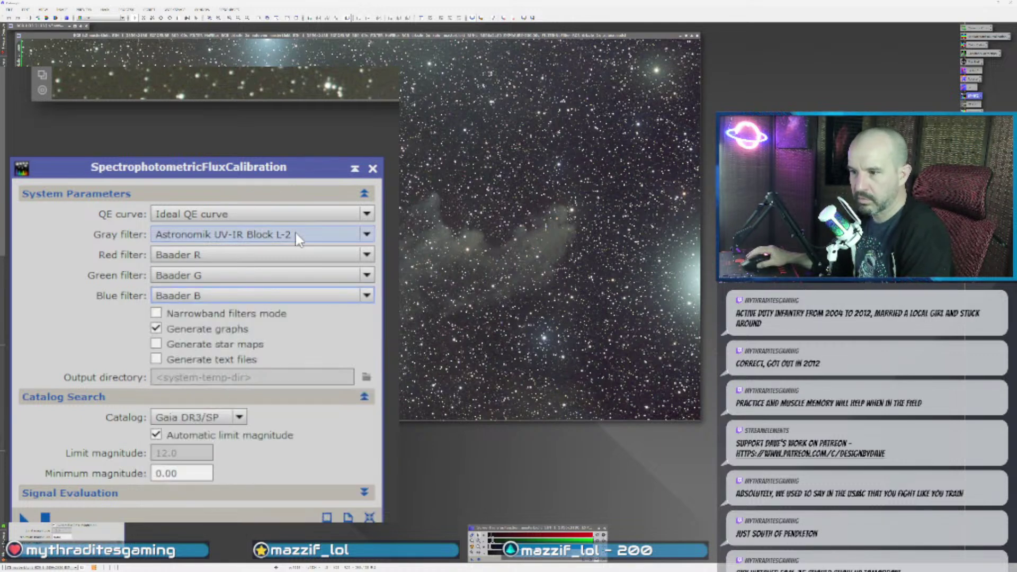
- Apply the flux calibration to the nebula stack, close its graphs and the process window, and shift the image window slightly
click(24, 517)
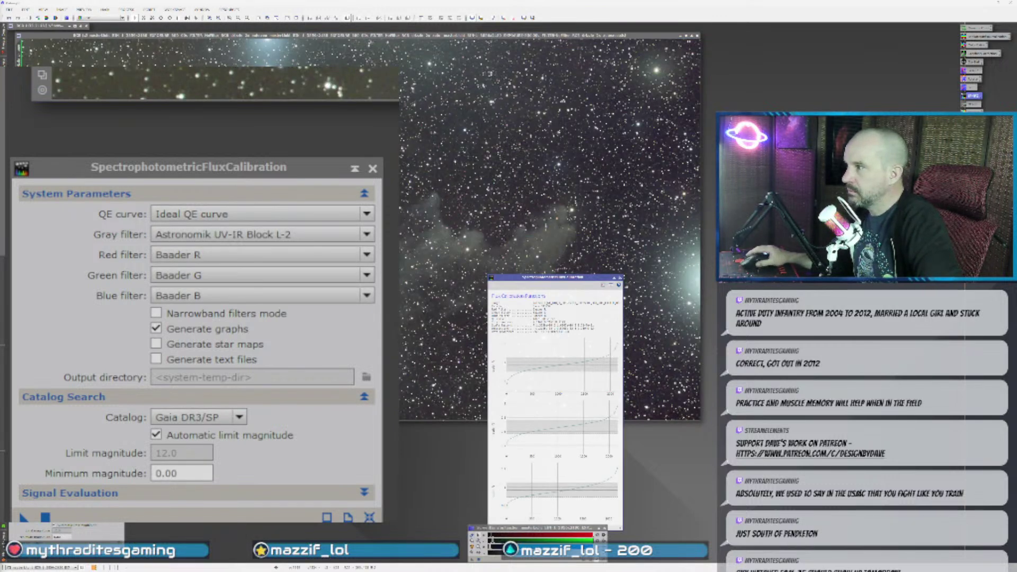
click(619, 277)
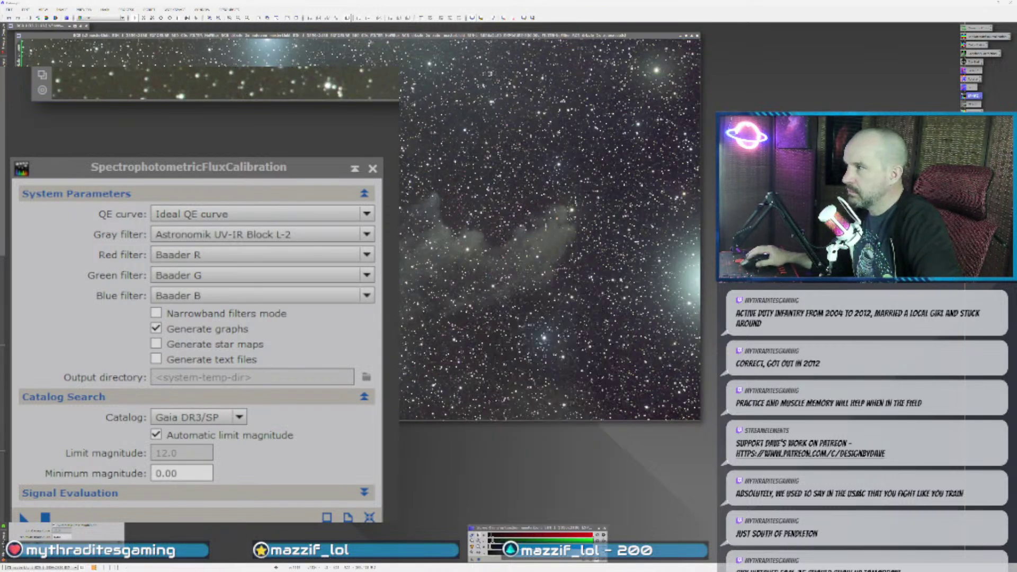
click(373, 168)
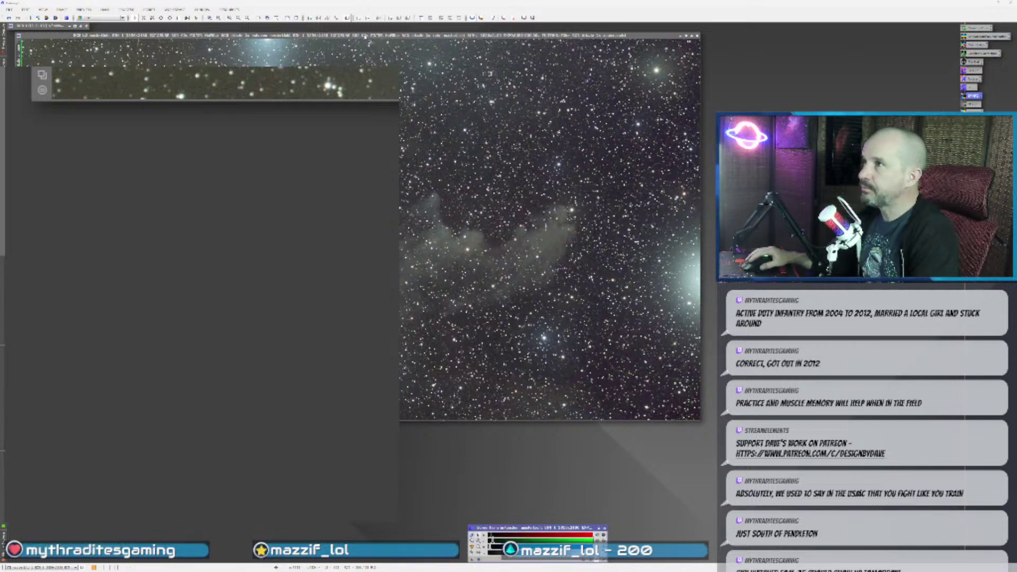
drag(366, 37, 362, 38)
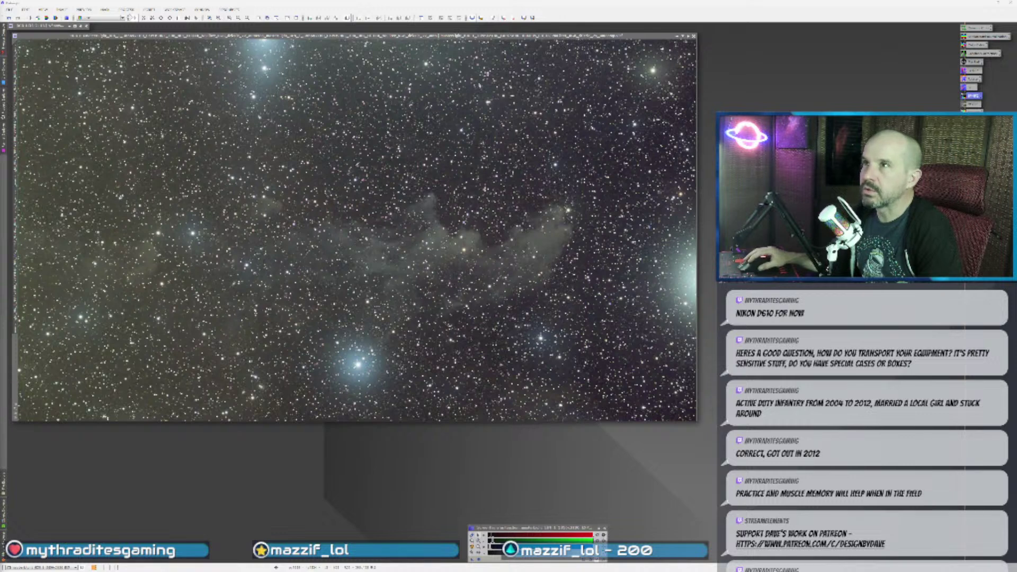
- Run the background extraction script from the toolbox scripts on the flux-calibrated nebula stack to remove its gradient
drag(141, 39, 137, 36)
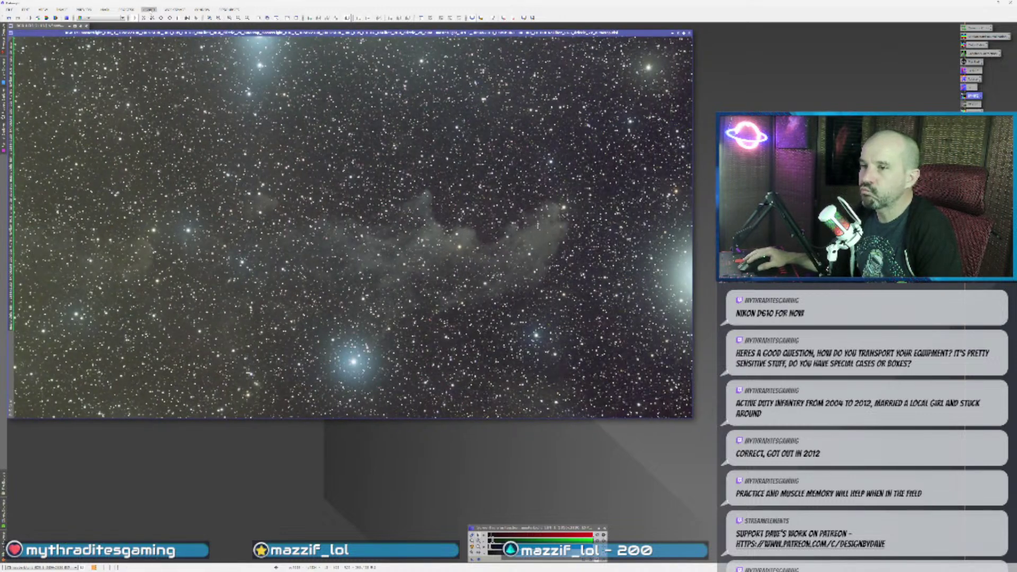
click(149, 10)
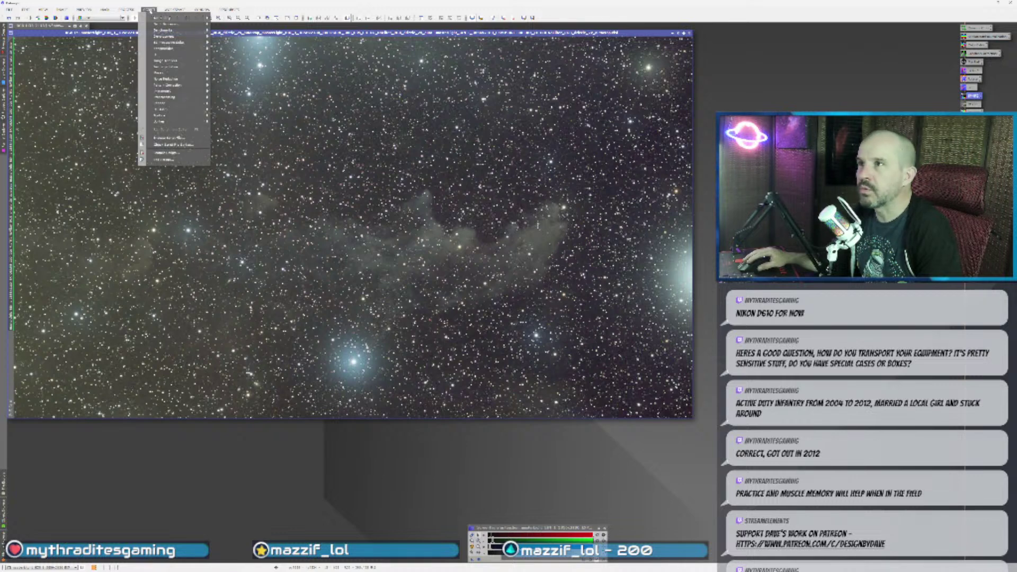
mouse_move(175, 115)
click(243, 184)
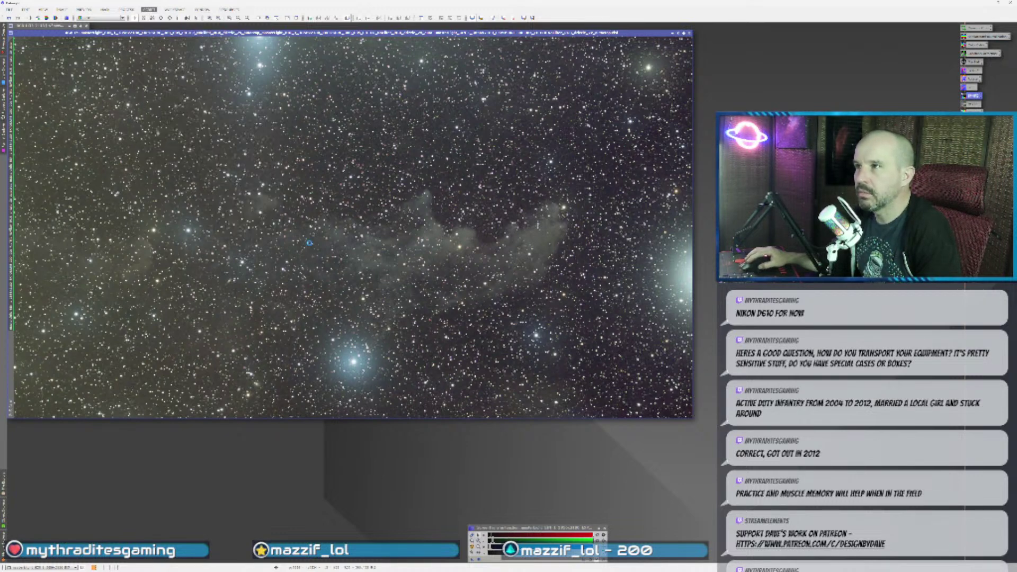
drag(498, 295, 533, 295)
click(491, 314)
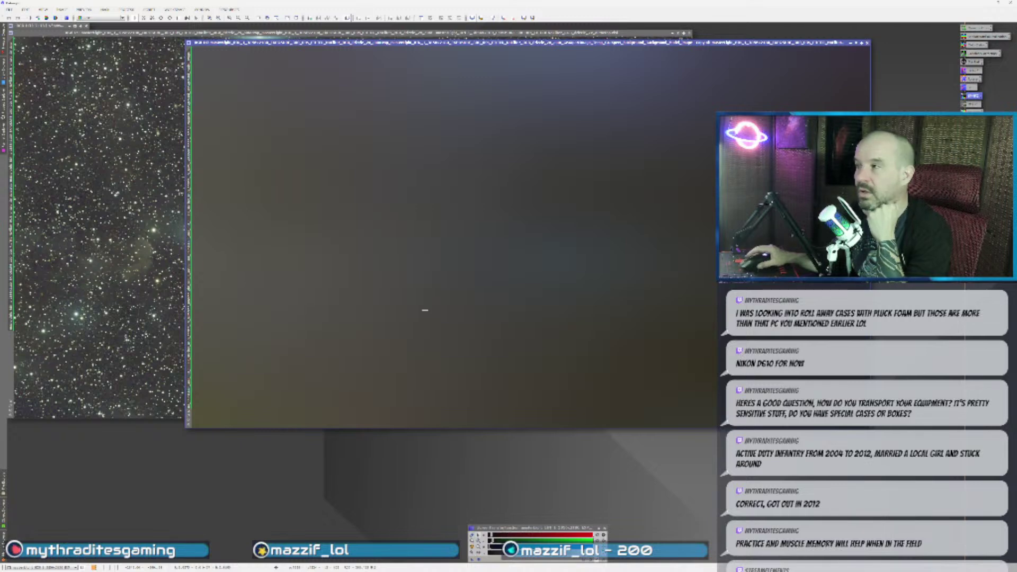
- Compare the corrected nebula stack with the extracted background model and close the model image
key(ctrl+z)
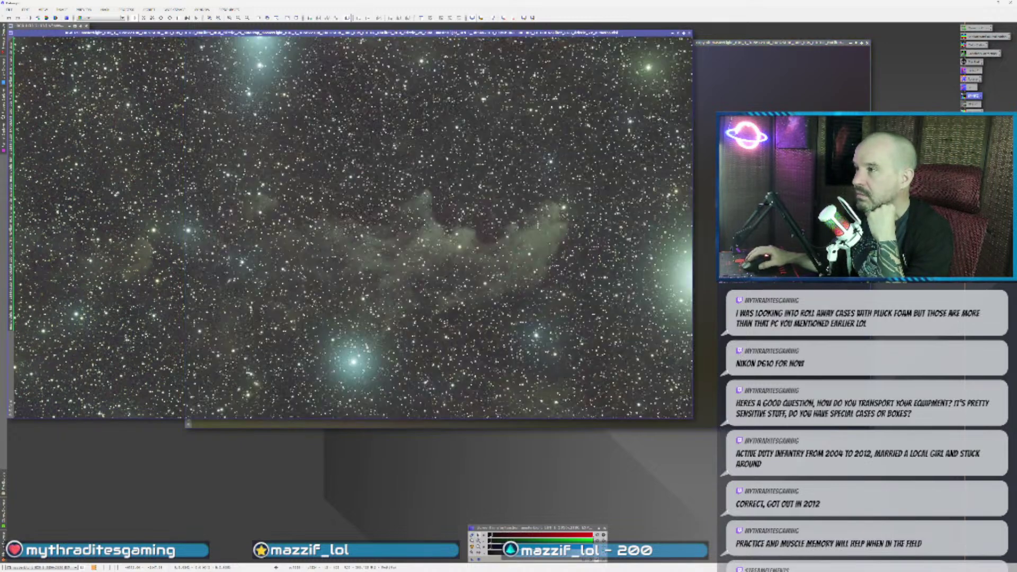
key(ctrl+y)
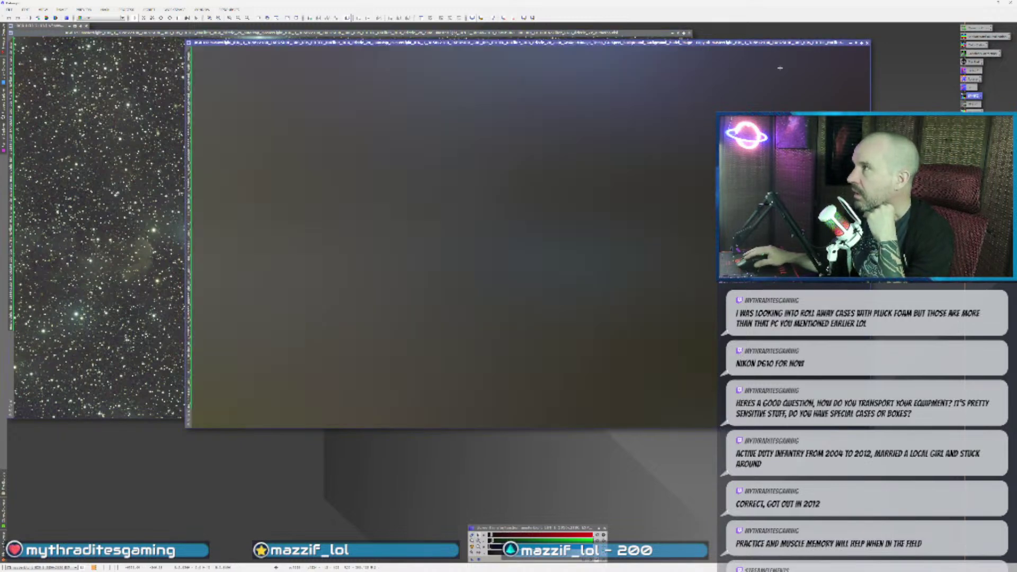
click(868, 42)
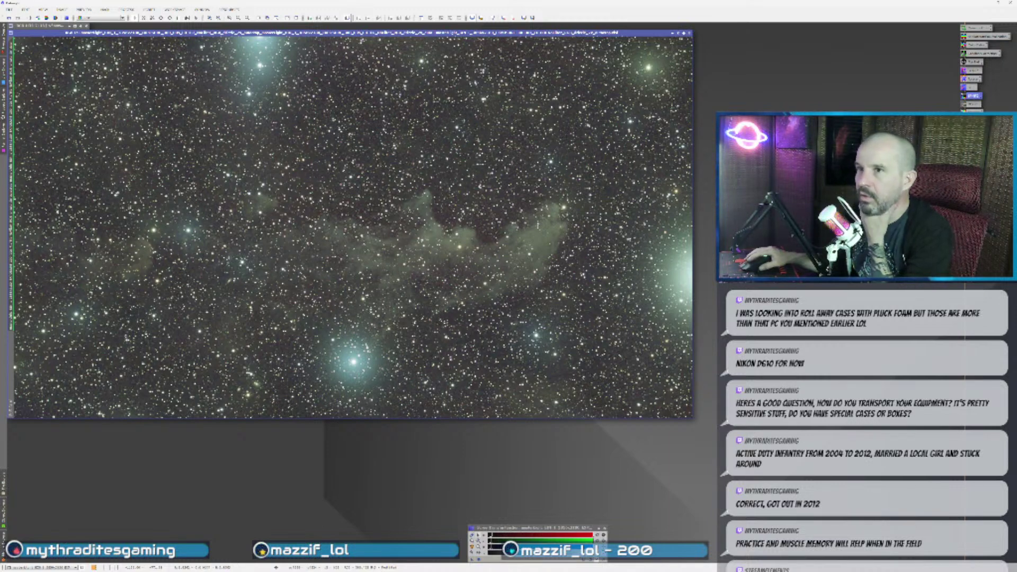
- Start DynamicBackgroundExtraction on the nebula stack and place the first background samples in the blue halo around the bright lower star
click(127, 9)
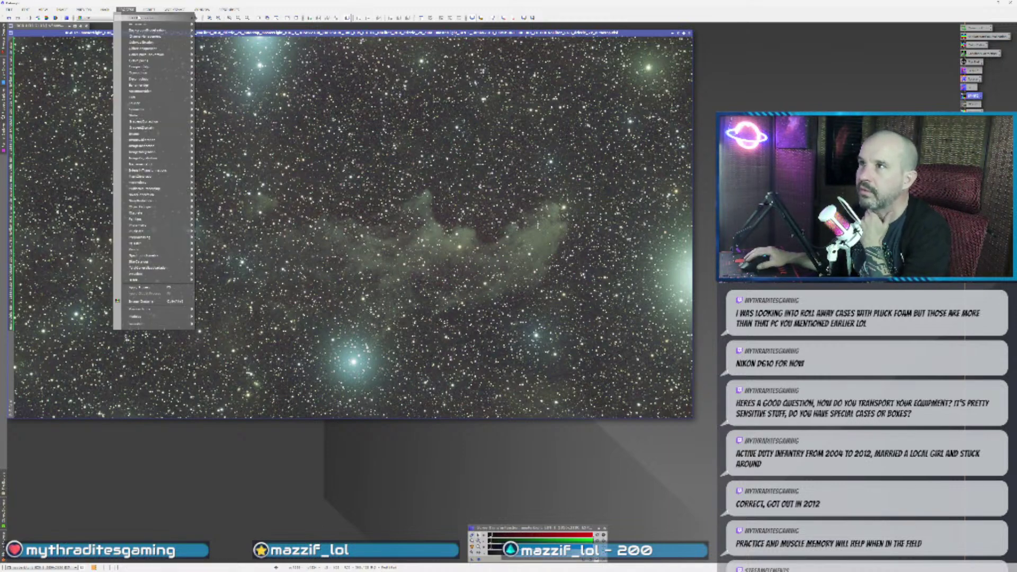
mouse_move(147, 31)
click(231, 38)
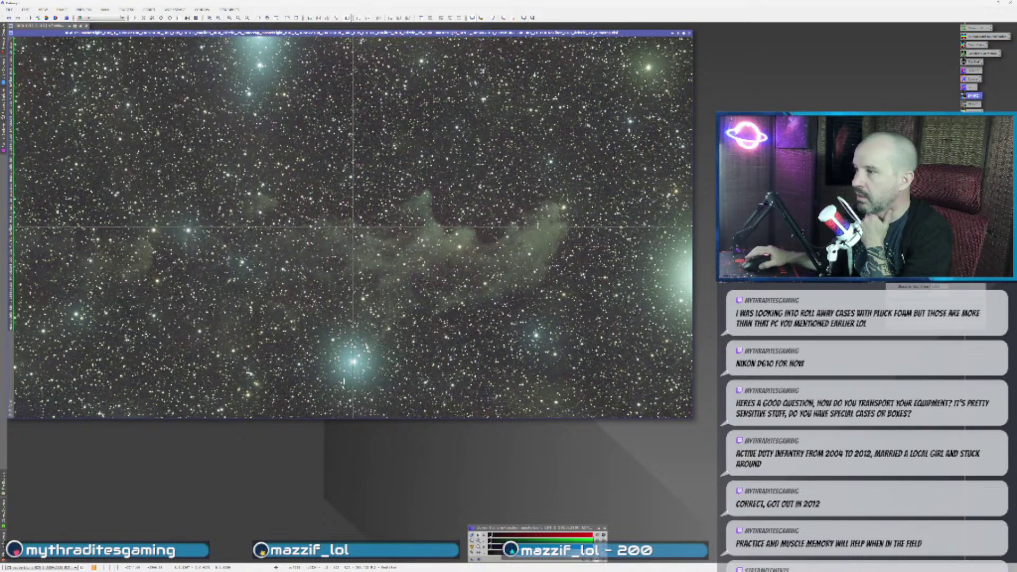
scroll(344, 381, up, 3)
scroll(345, 318, up, 1)
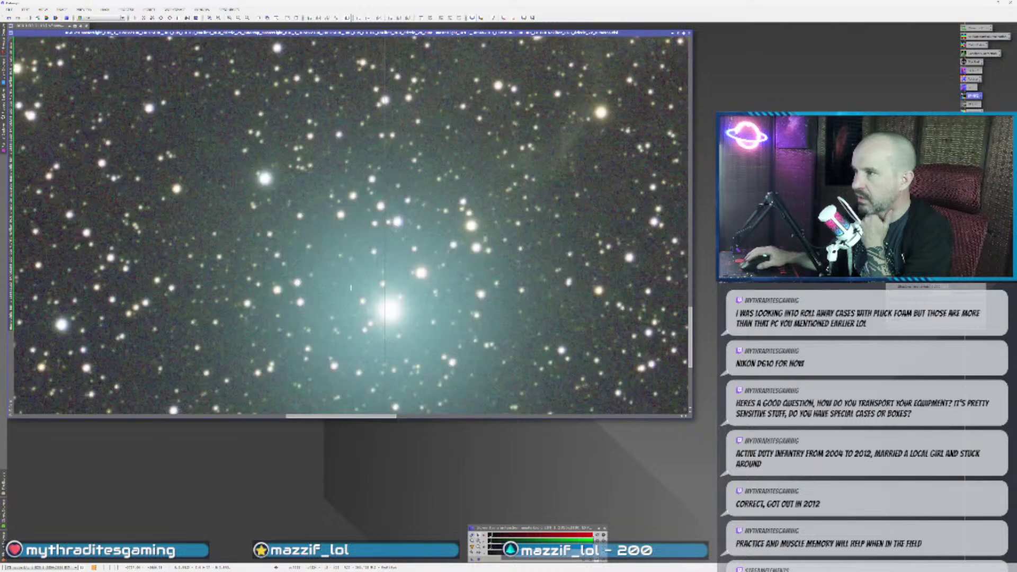
scroll(381, 337, up, 1)
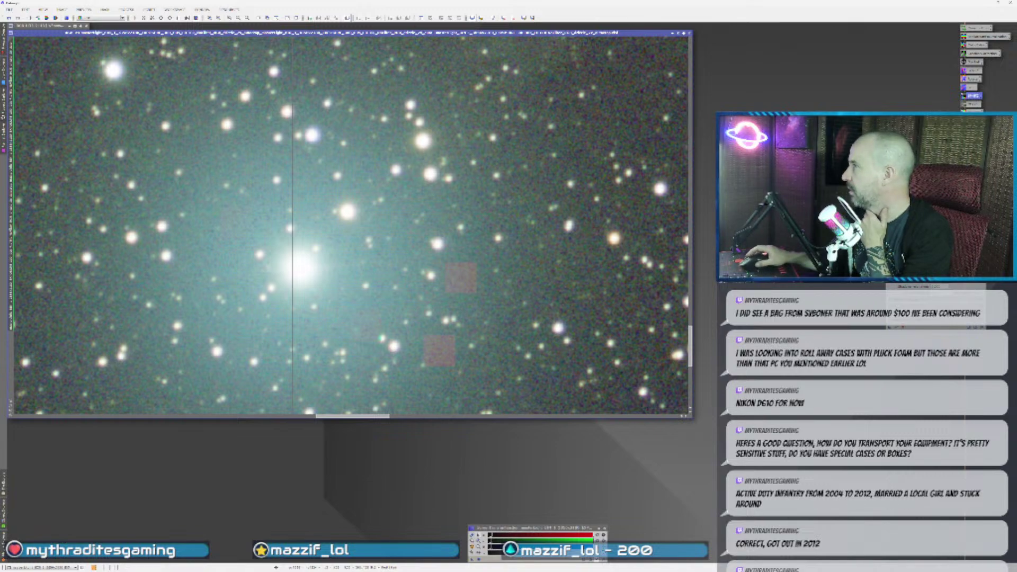
scroll(401, 304, down, 1)
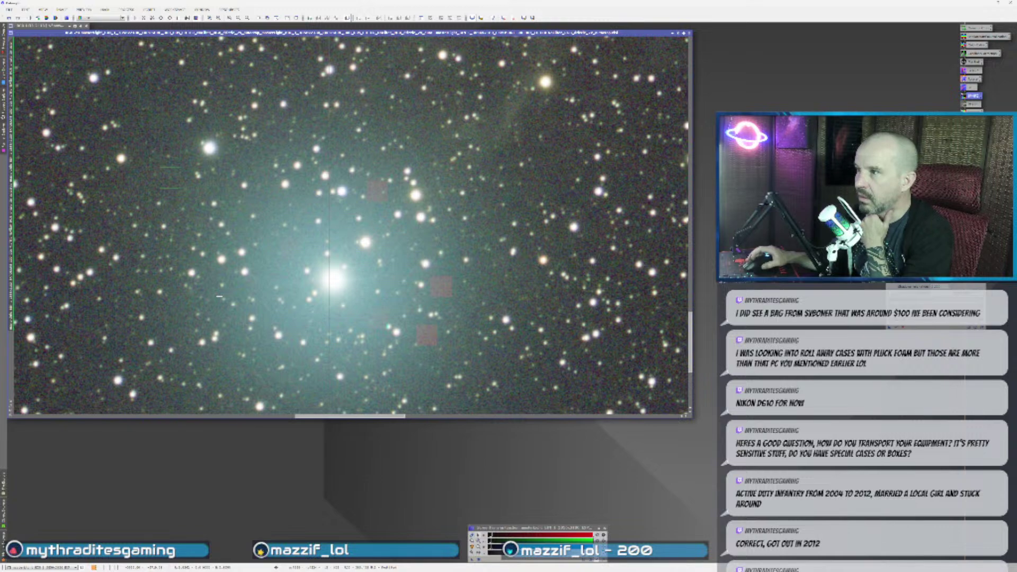
scroll(226, 370, down, 3)
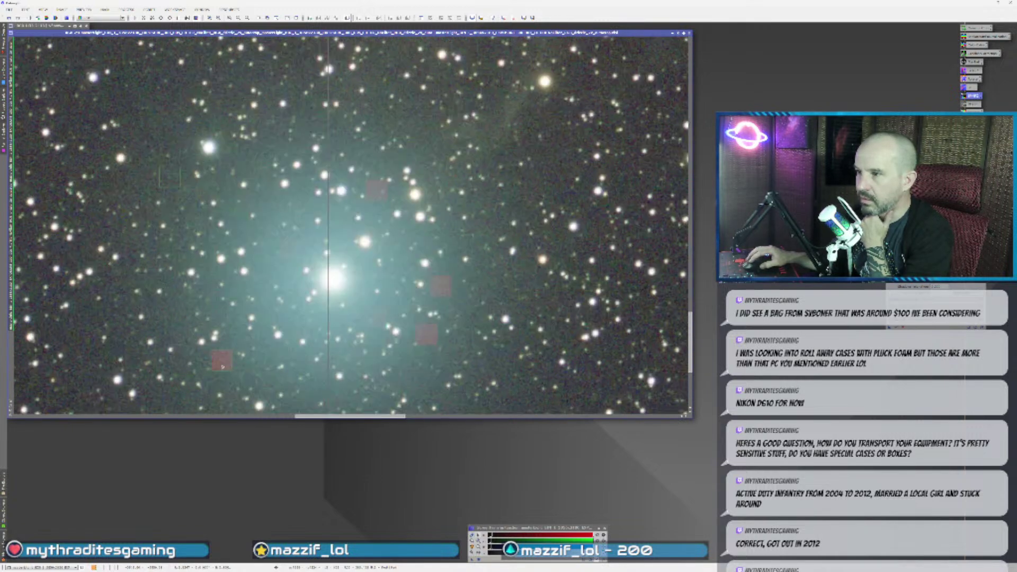
scroll(303, 350, up, 1)
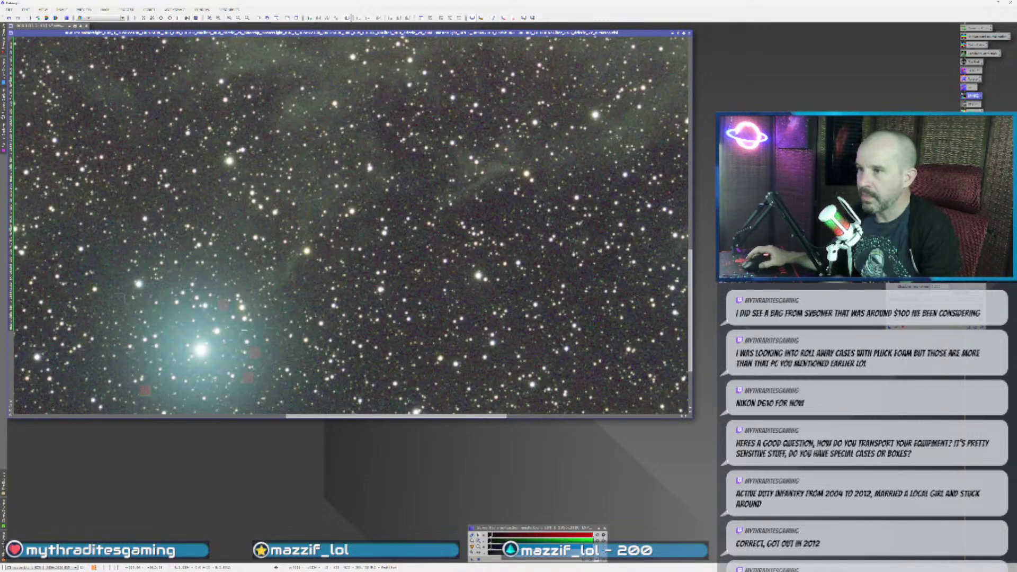
scroll(217, 348, up, 2)
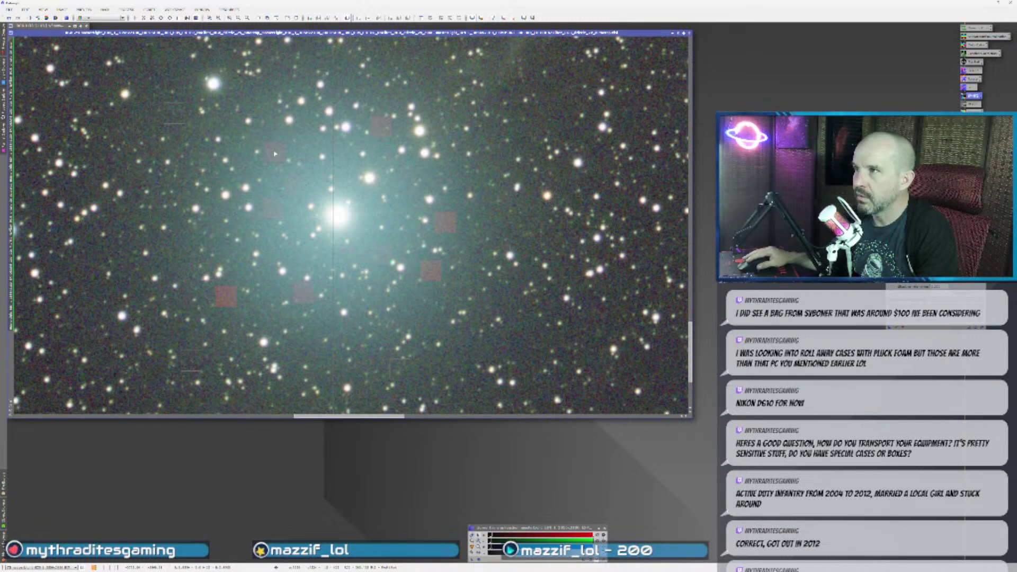
- Add more background samples between the stars along the outer edge of the bright star's halo
click(429, 320)
click(416, 304)
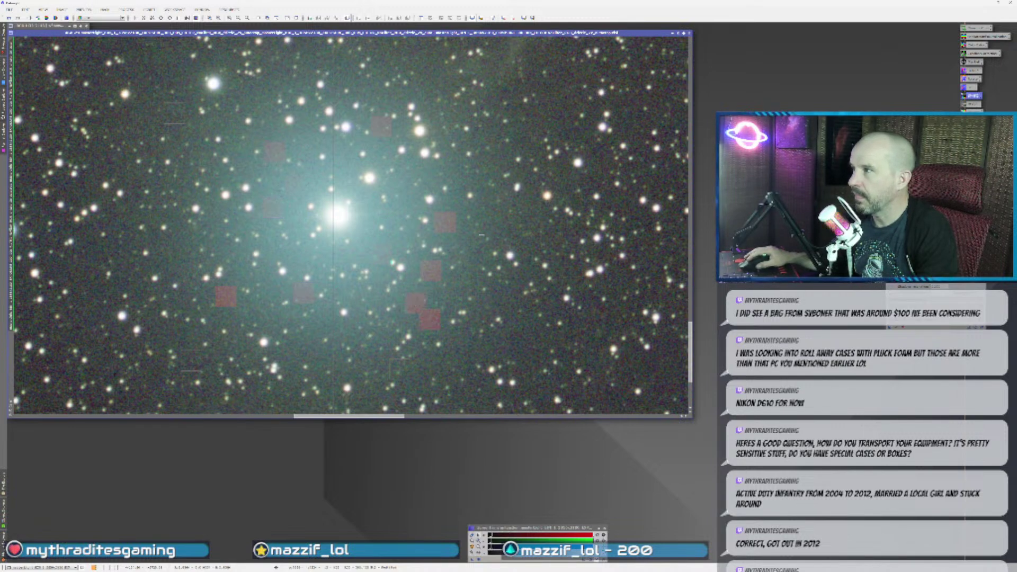
click(485, 226)
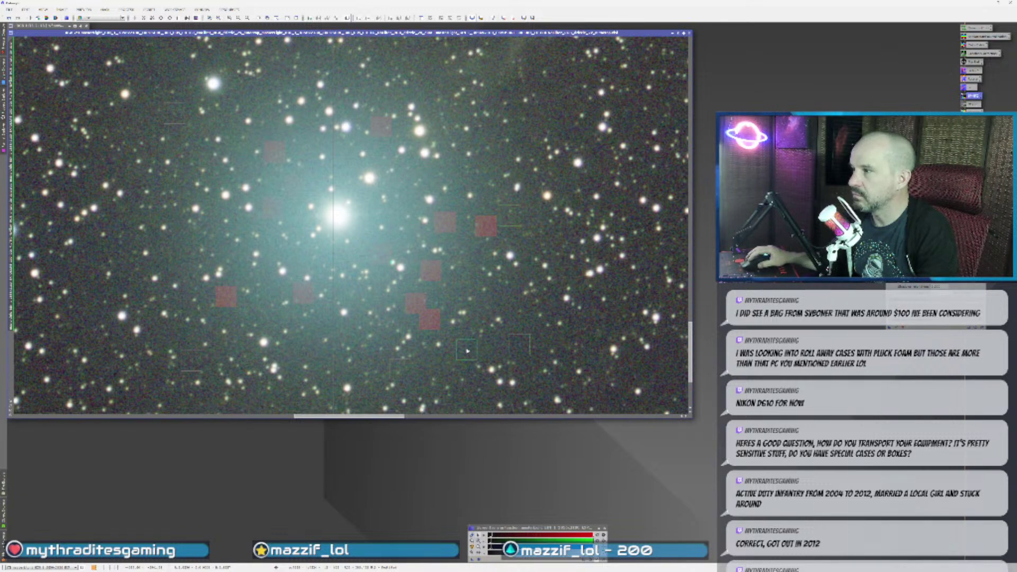
scroll(456, 175, up, 3)
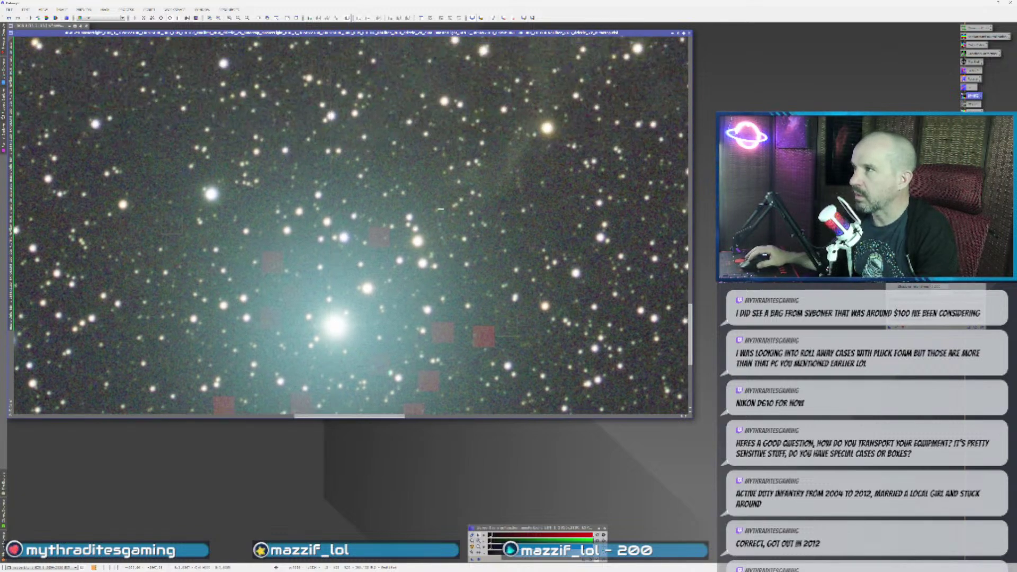
click(275, 185)
drag(218, 283, 359, 241)
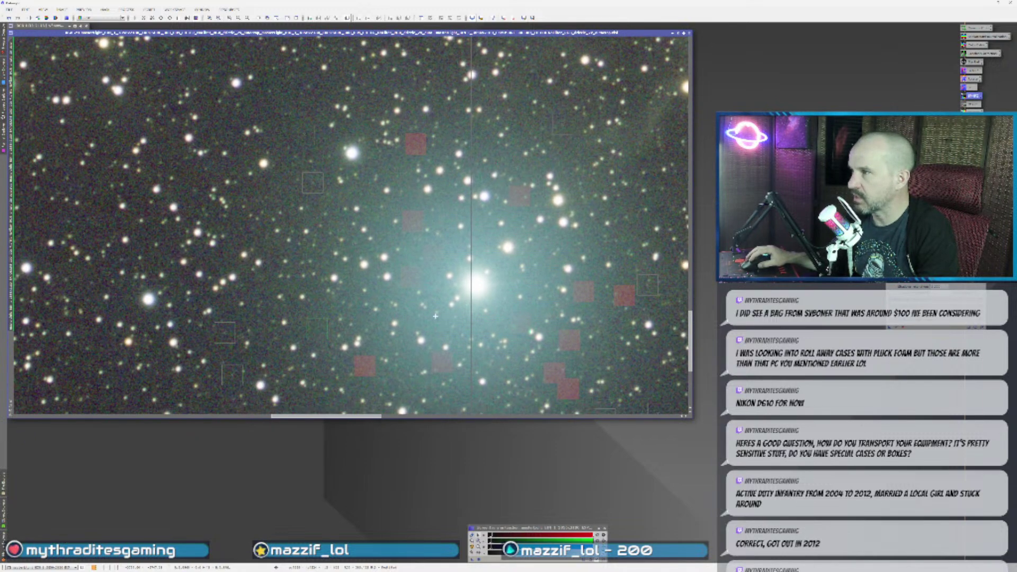
- Try generating a background model from the halo samples, close the model image and re-examine the bright star's halo
scroll(456, 330, down, 2)
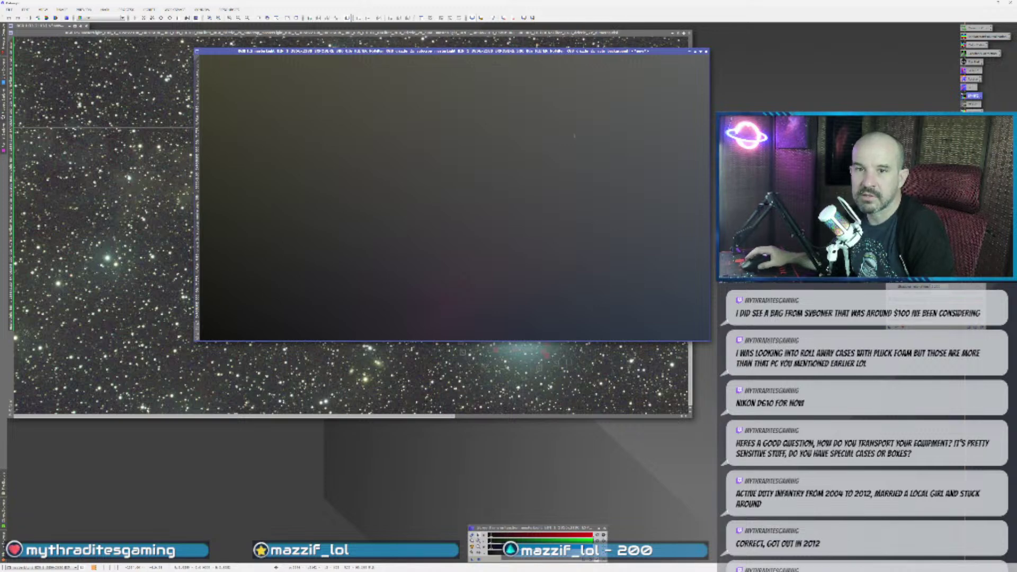
click(705, 51)
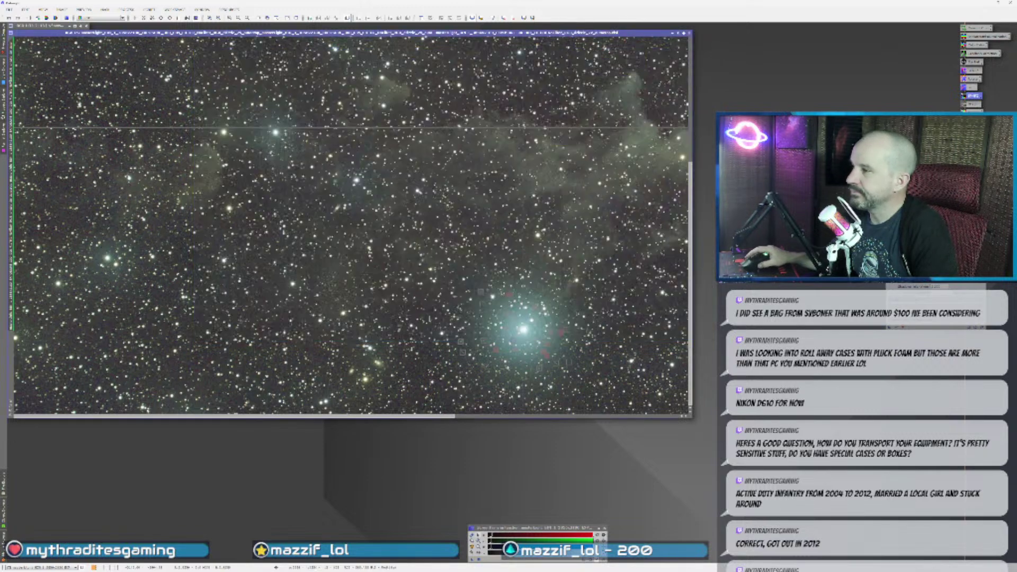
scroll(353, 228, down, 1)
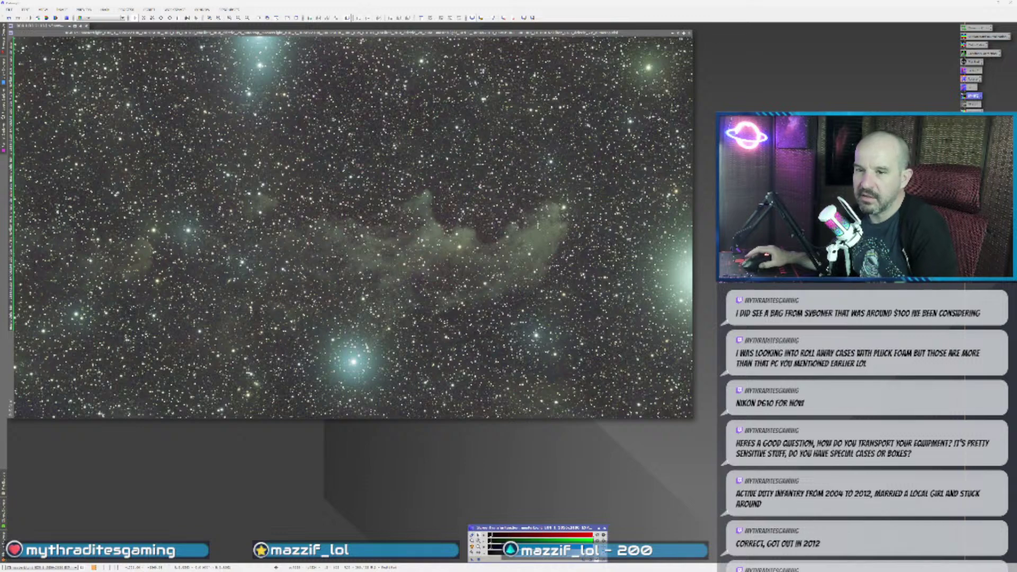
scroll(365, 386, up, 1)
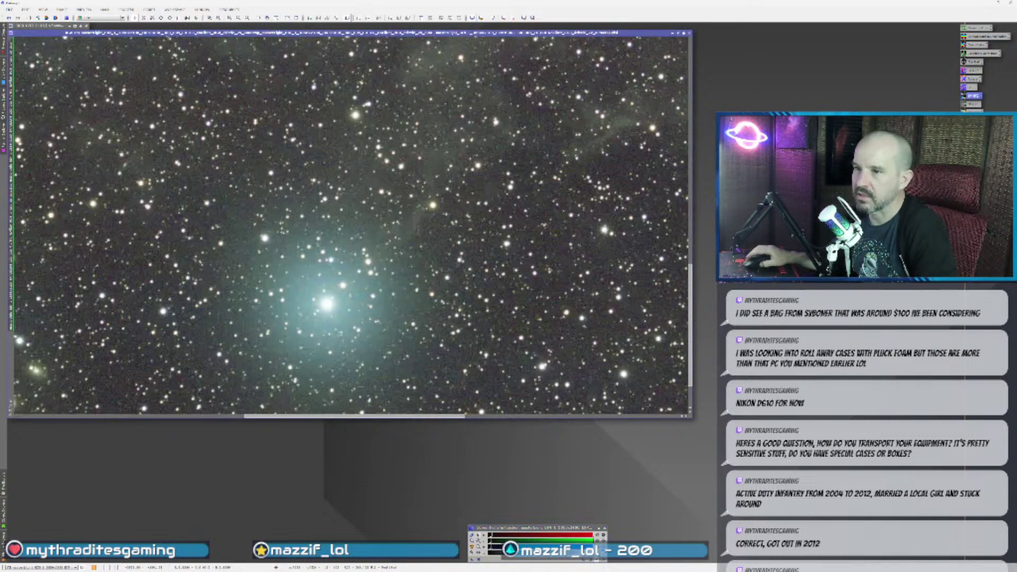
drag(345, 372, 380, 313)
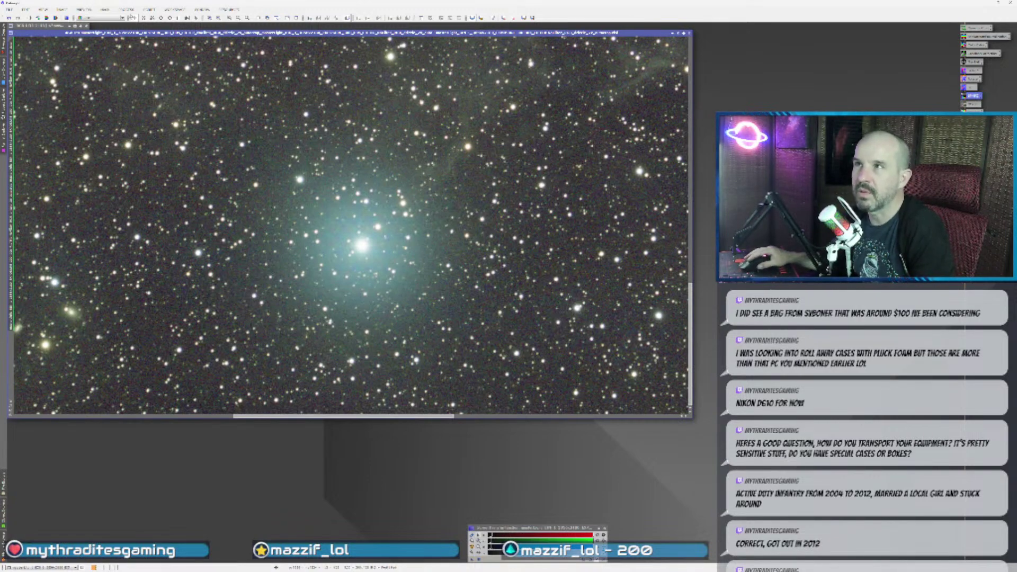
- Reopen DynamicBackgroundExtraction and reposition its window so that the sample and model settings are in view
click(148, 9)
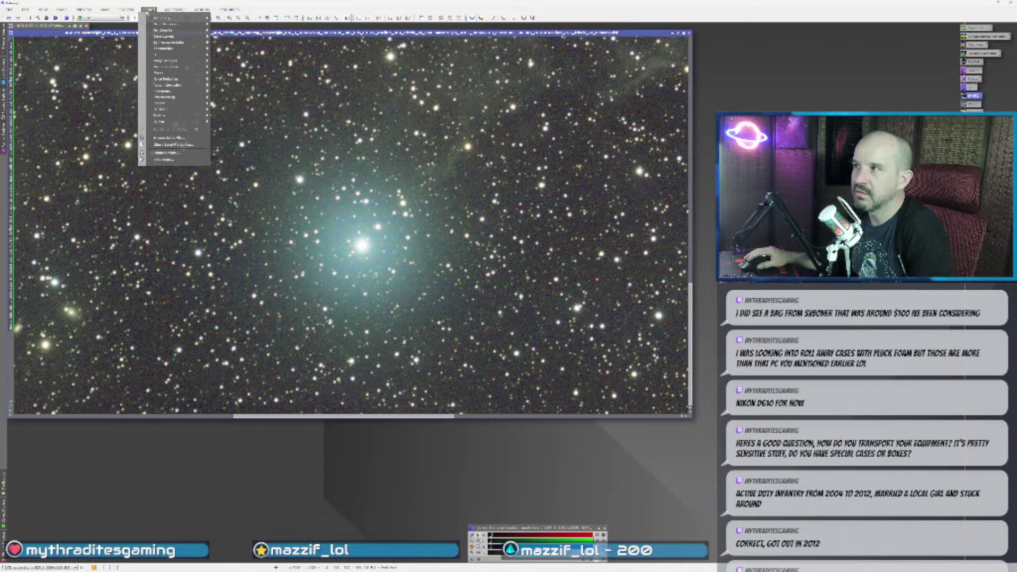
mouse_move(170, 124)
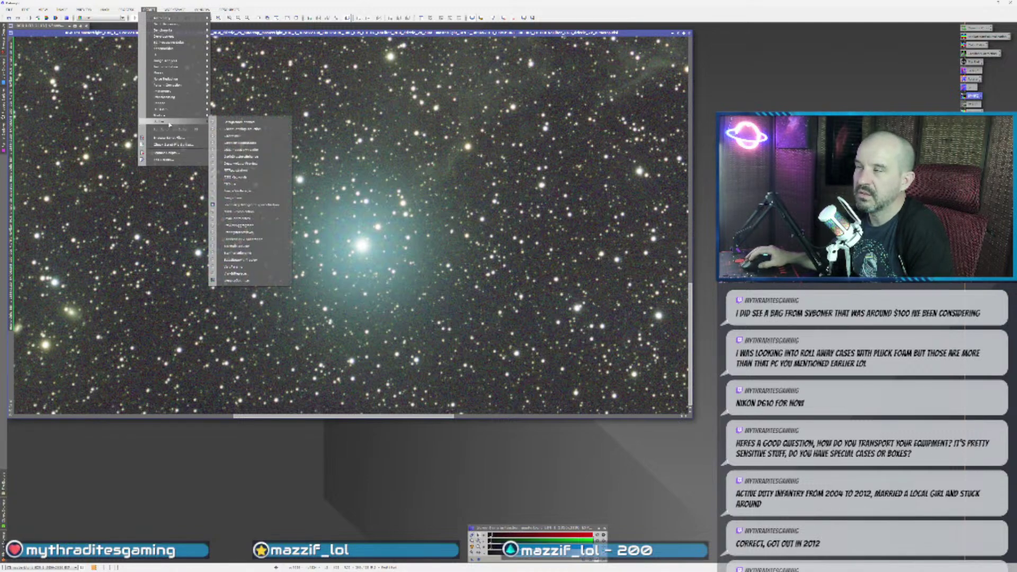
mouse_move(127, 9)
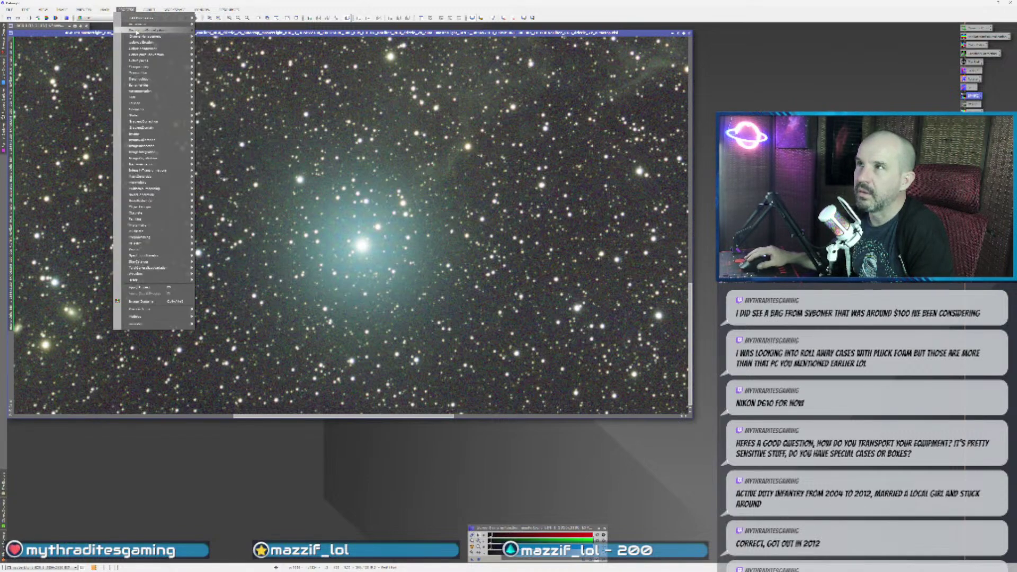
mouse_move(139, 31)
click(228, 37)
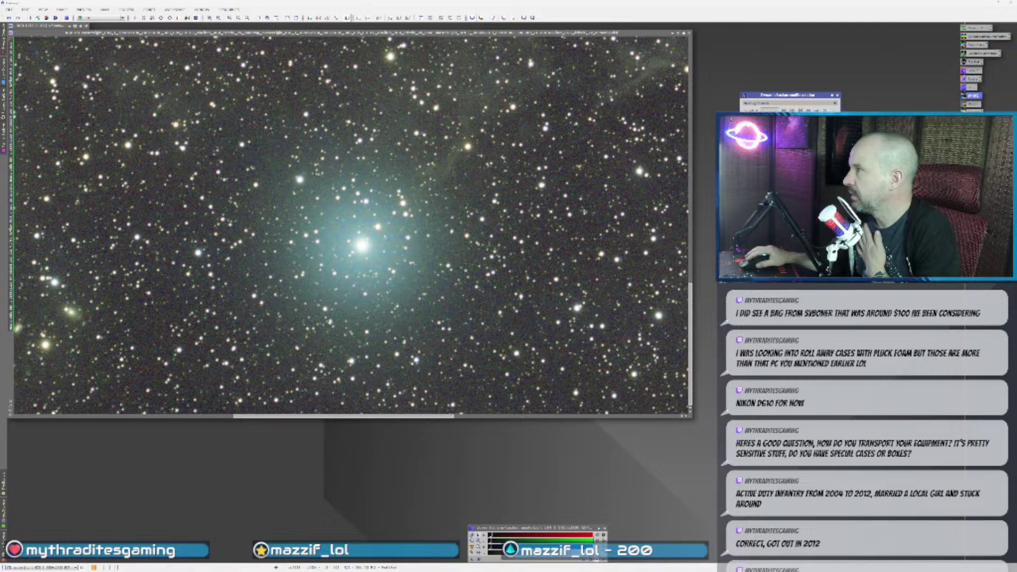
drag(776, 96, 44, 398)
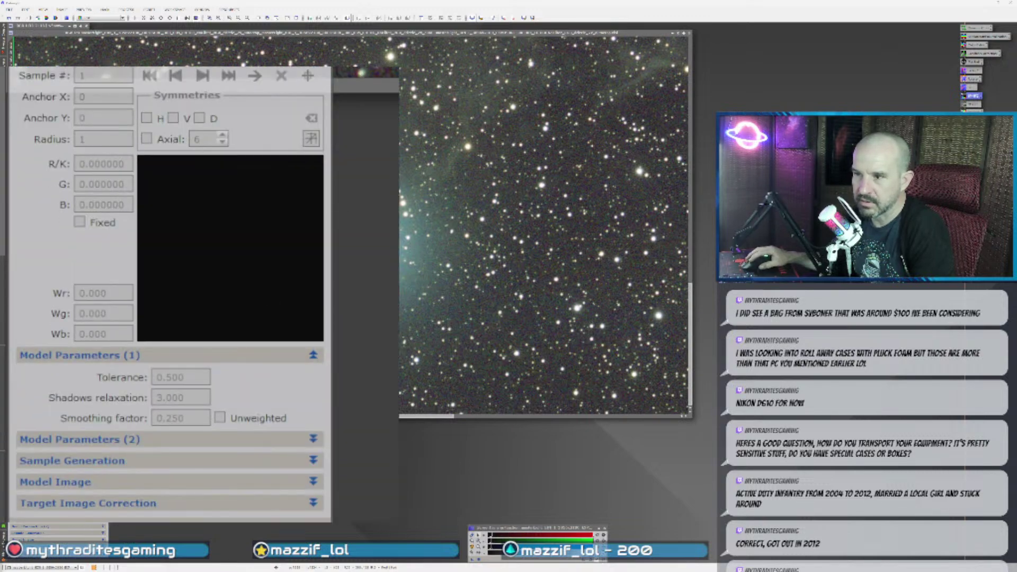
drag(68, 398, 76, 415)
drag(228, 85, 212, 47)
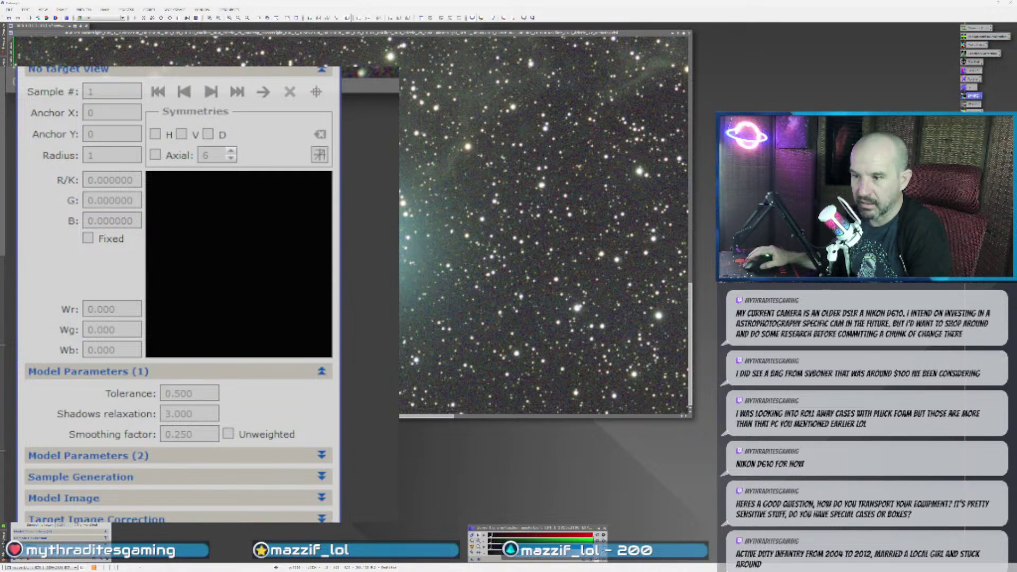
- Collapse the Model Parameters (1) section and expand Target Image Correction, repositioning the window to show all of its options
click(127, 372)
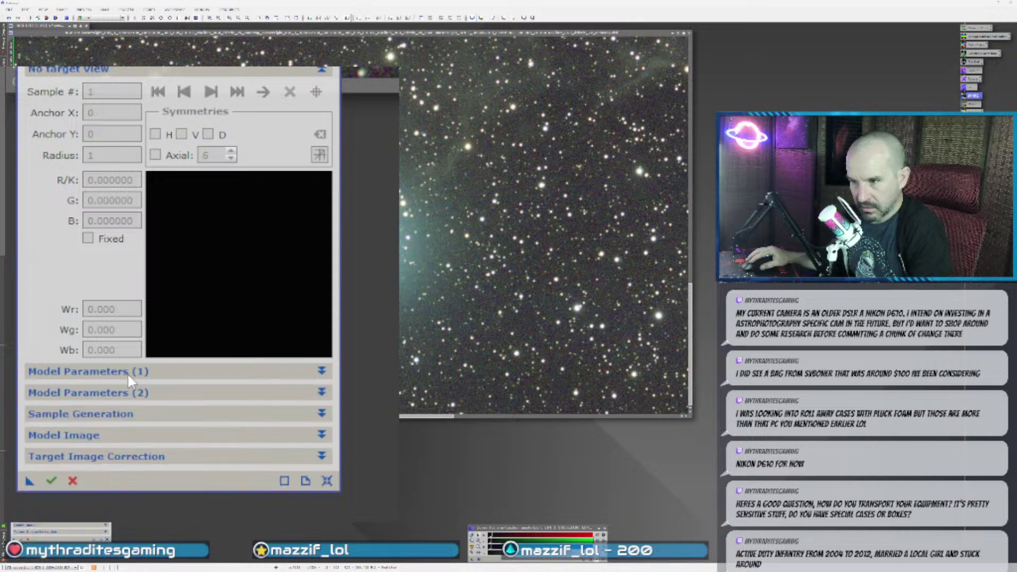
click(127, 413)
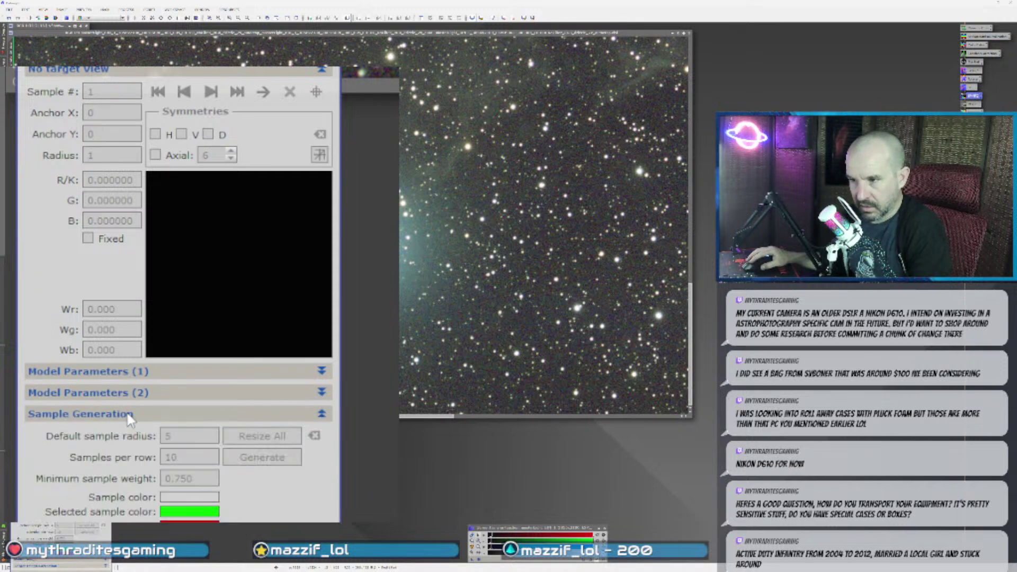
click(128, 414)
click(115, 436)
click(115, 436)
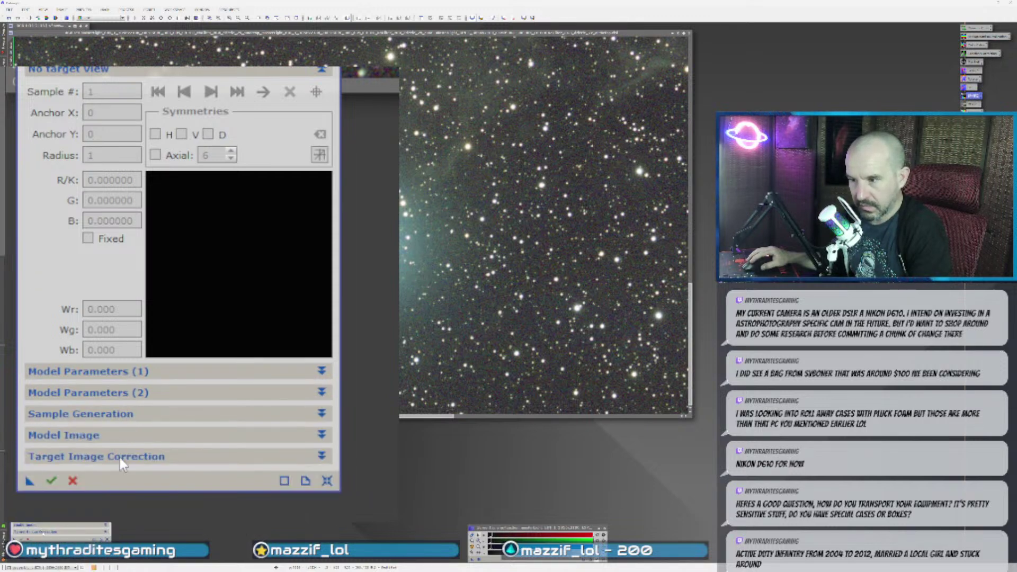
click(120, 458)
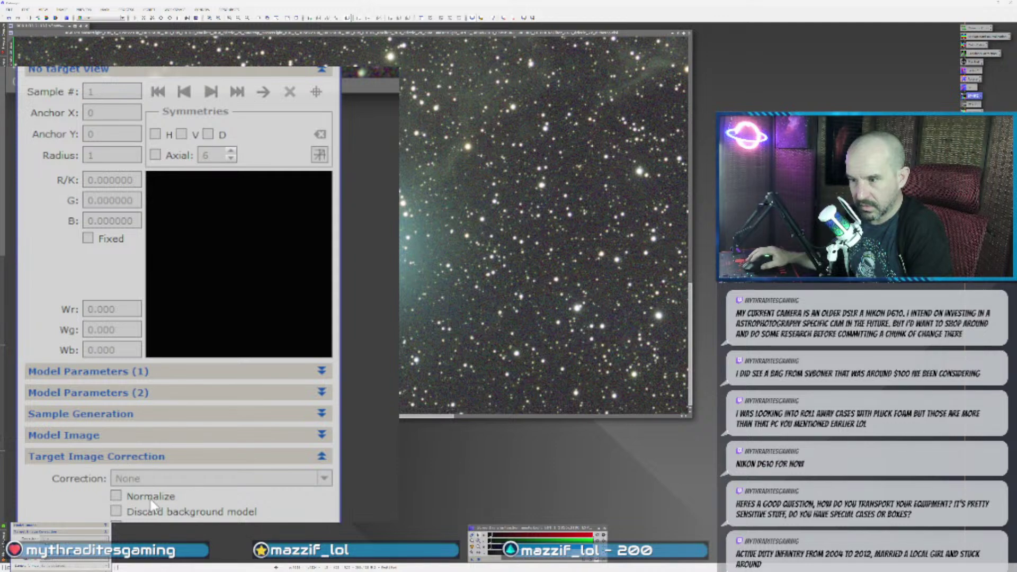
drag(195, 57, 212, 0)
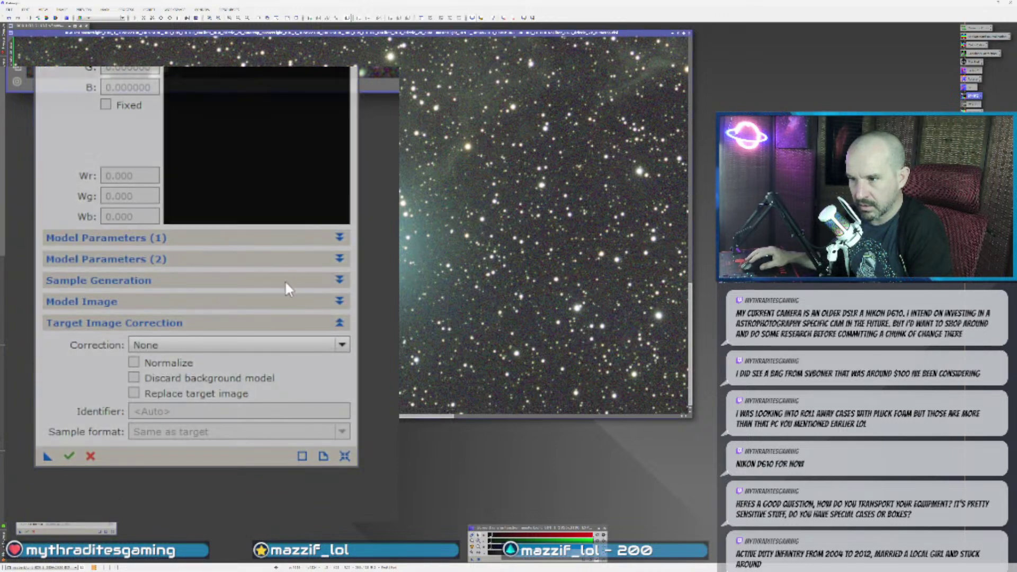
- Set the target image correction to Subtraction and try running DynamicBackgroundExtraction on the image
click(238, 343)
click(195, 372)
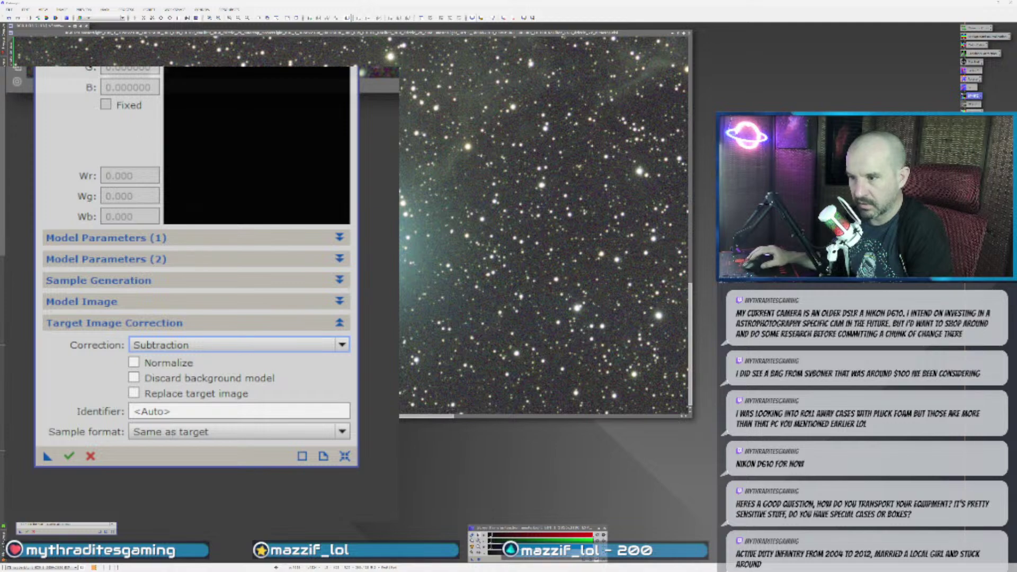
scroll(351, 293, up, 2)
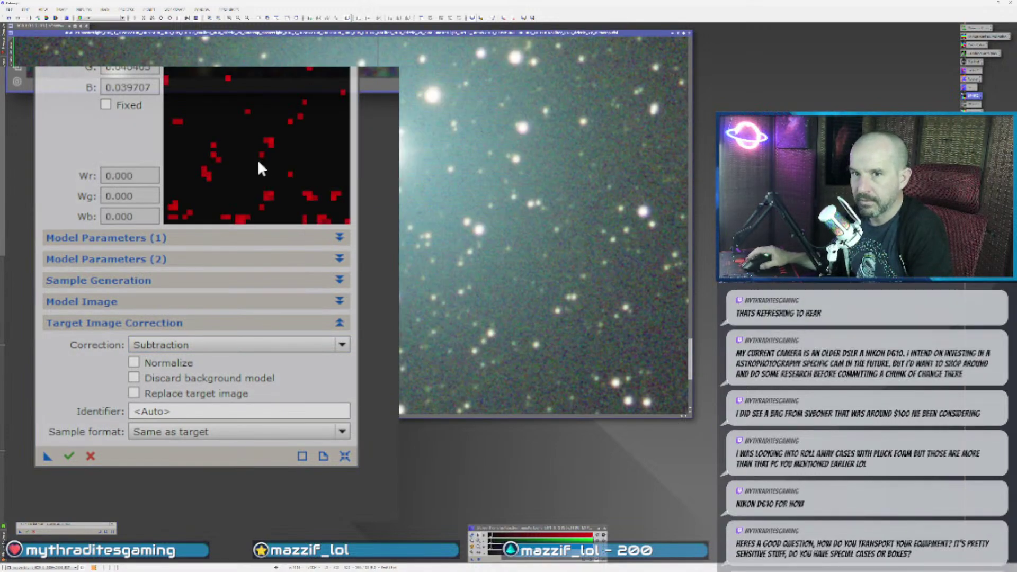
click(69, 457)
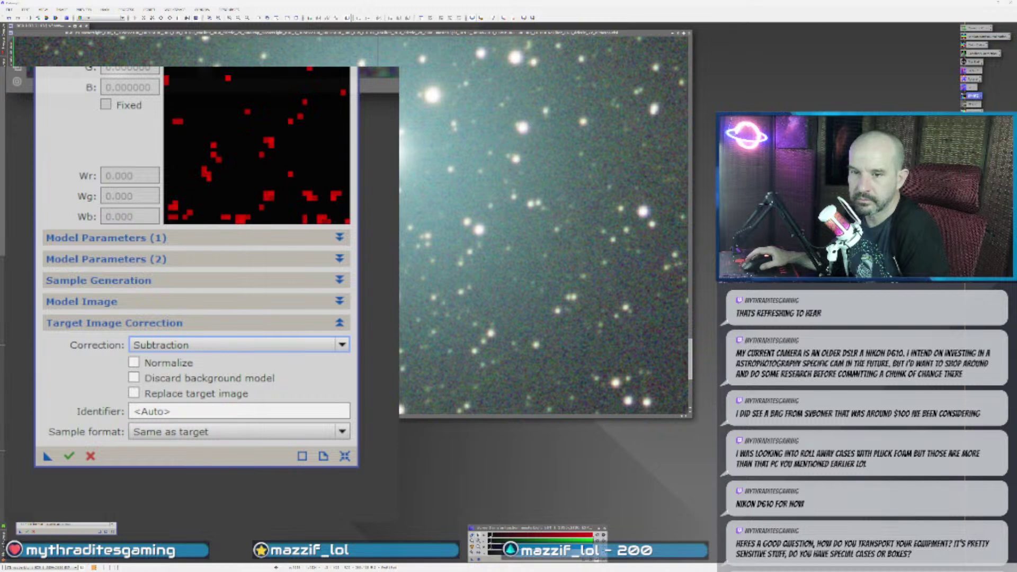
- Place background samples beside the bright star, then reposition the image window so the star's whole halo is in view
drag(254, 56, 220, 79)
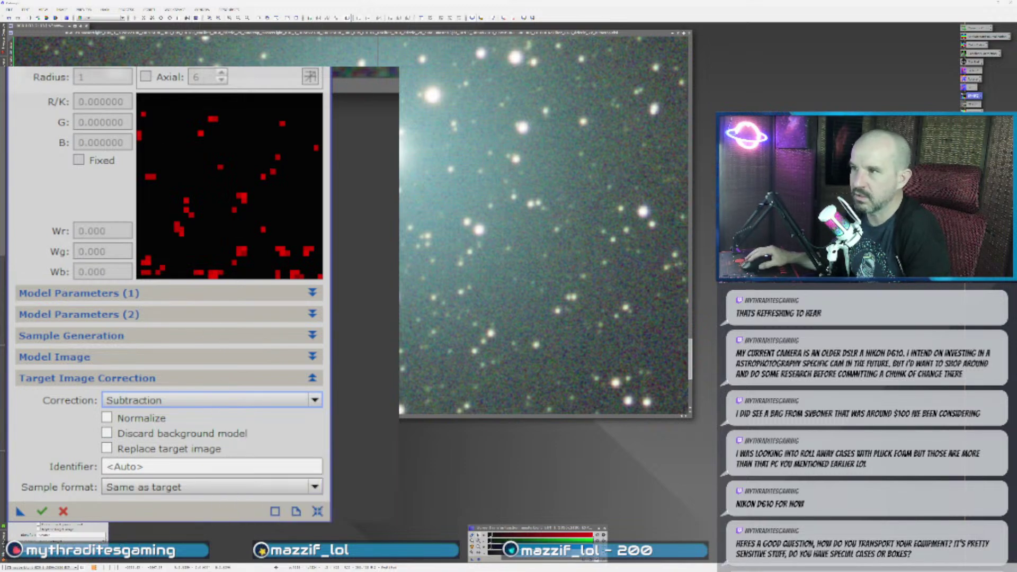
click(254, 265)
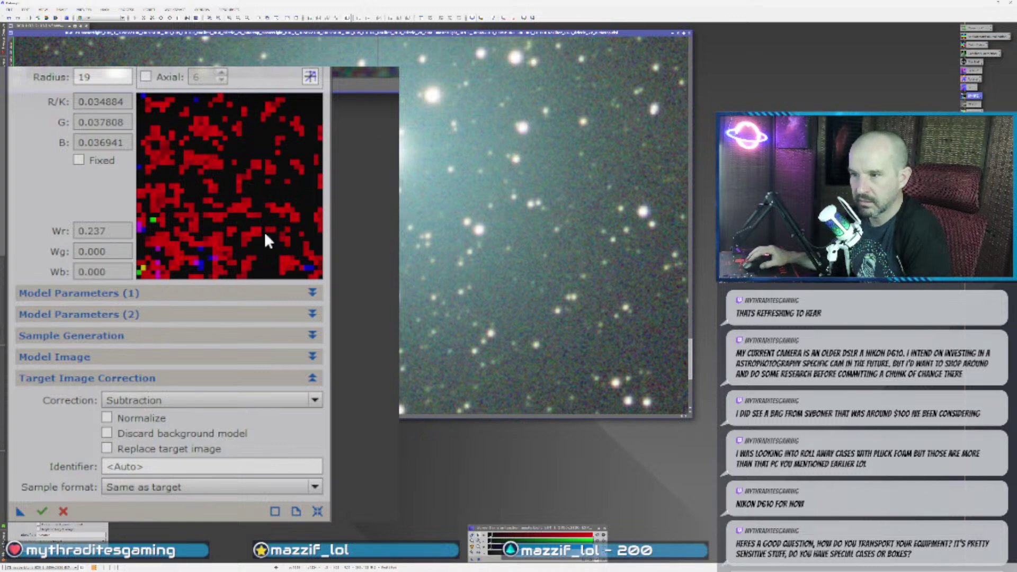
click(80, 280)
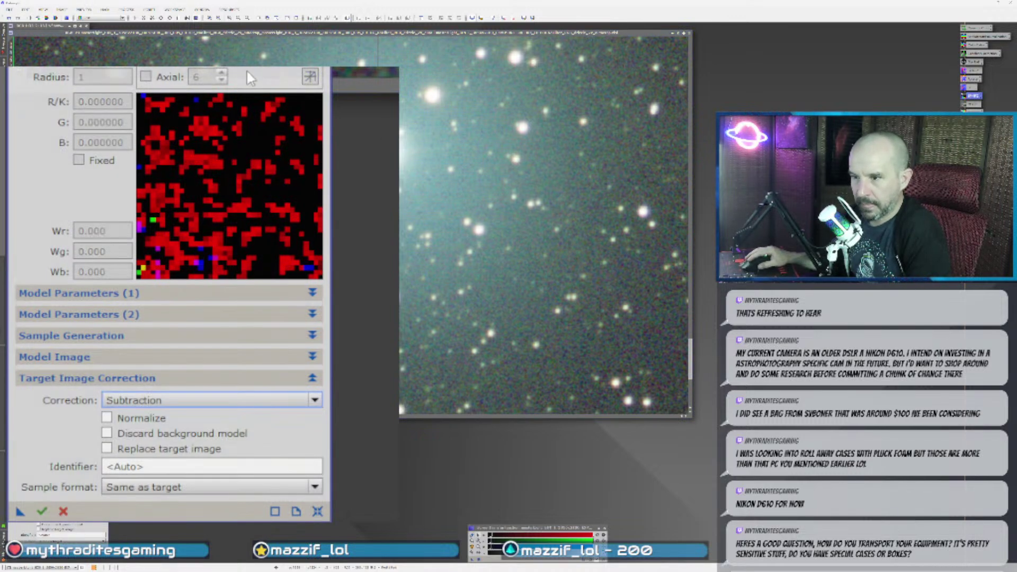
click(95, 293)
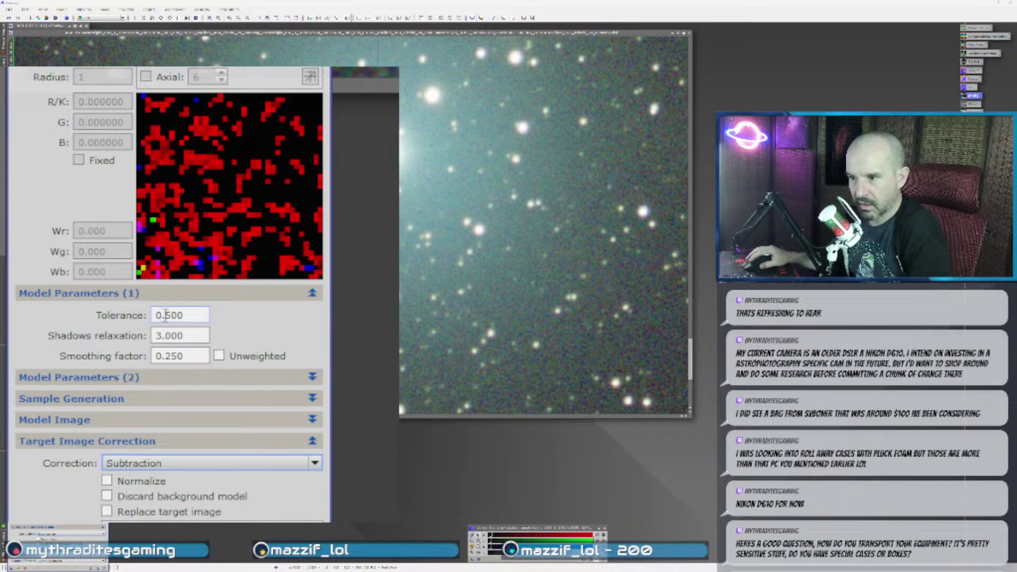
click(222, 295)
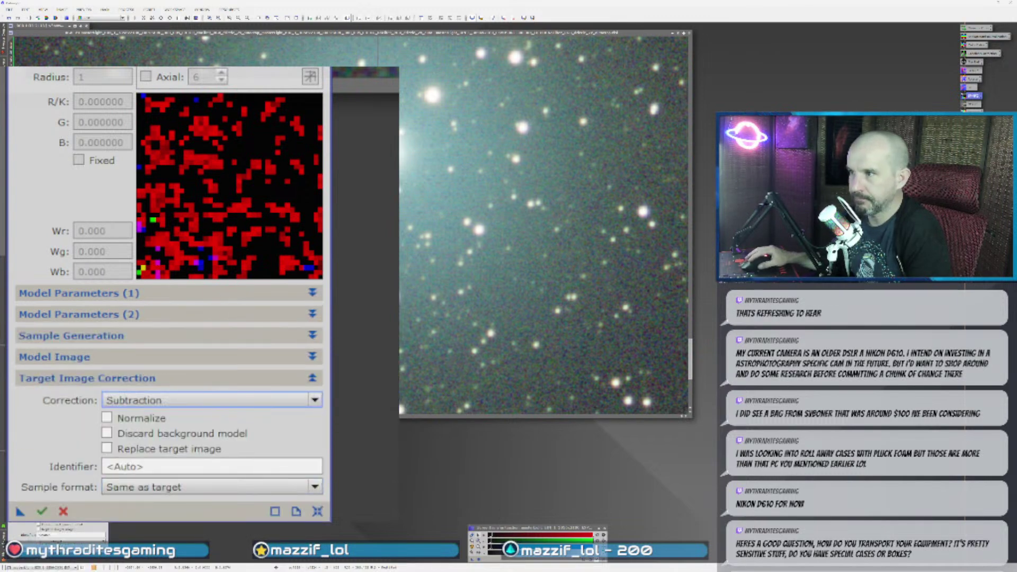
click(265, 233)
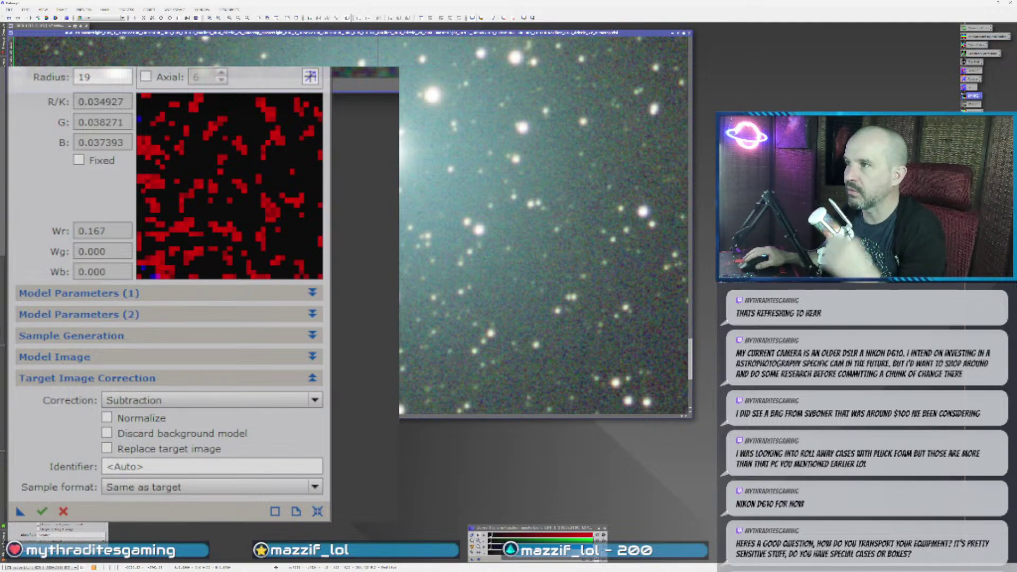
click(545, 222)
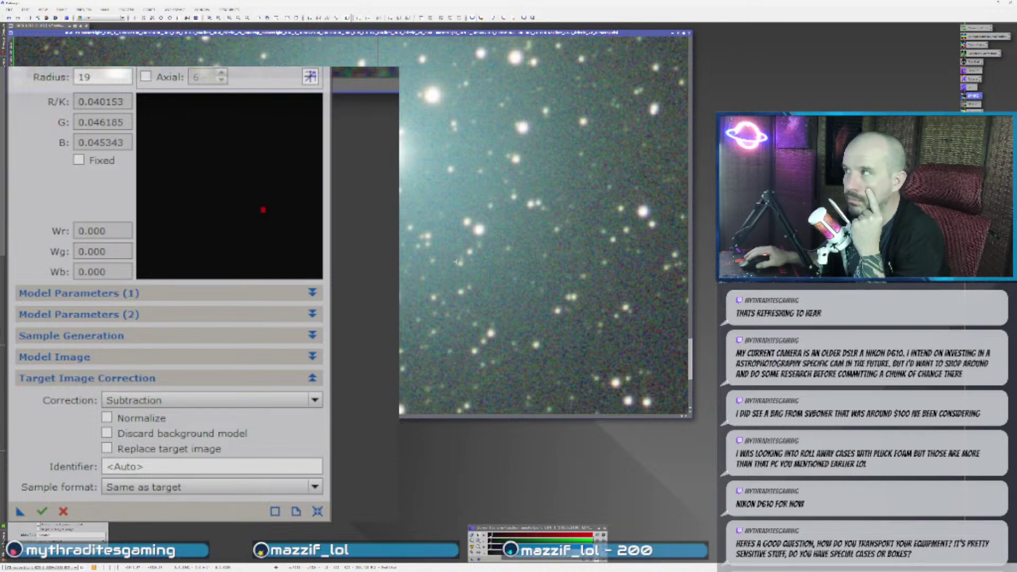
drag(305, 33, 492, 30)
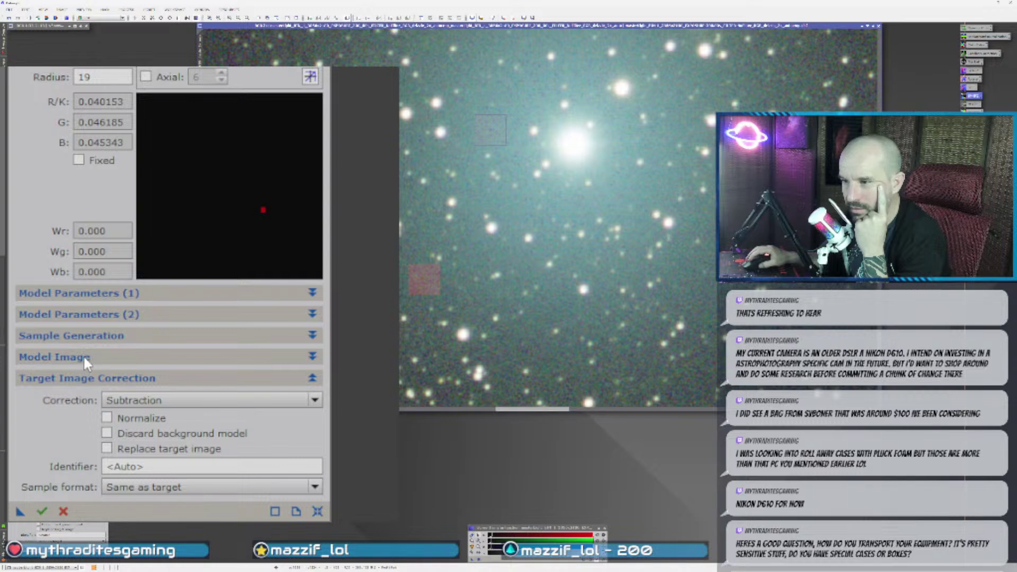
- Review the Sample Generation settings, collapse them and expand Model Parameters (1)
click(101, 335)
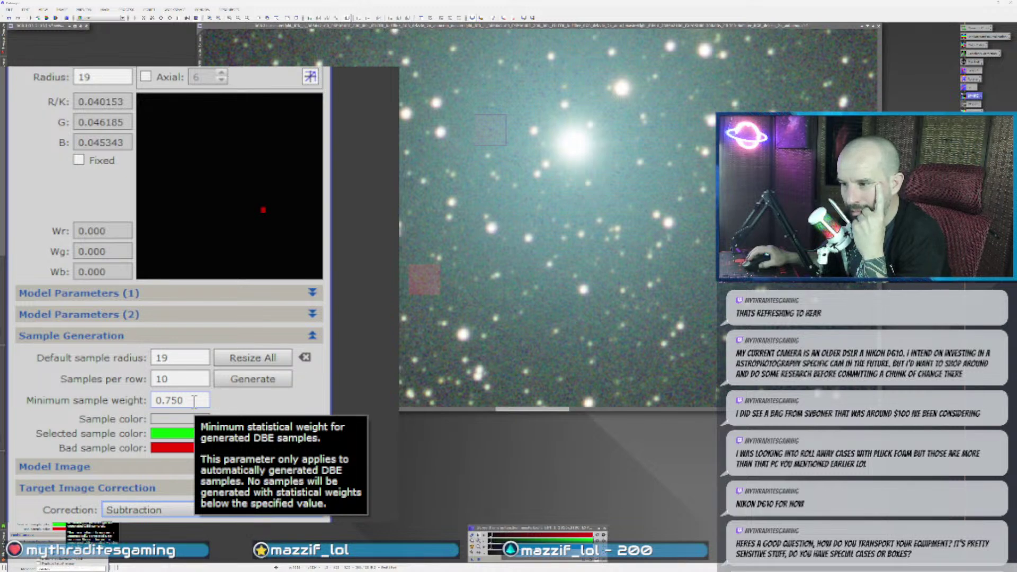
click(125, 335)
click(107, 297)
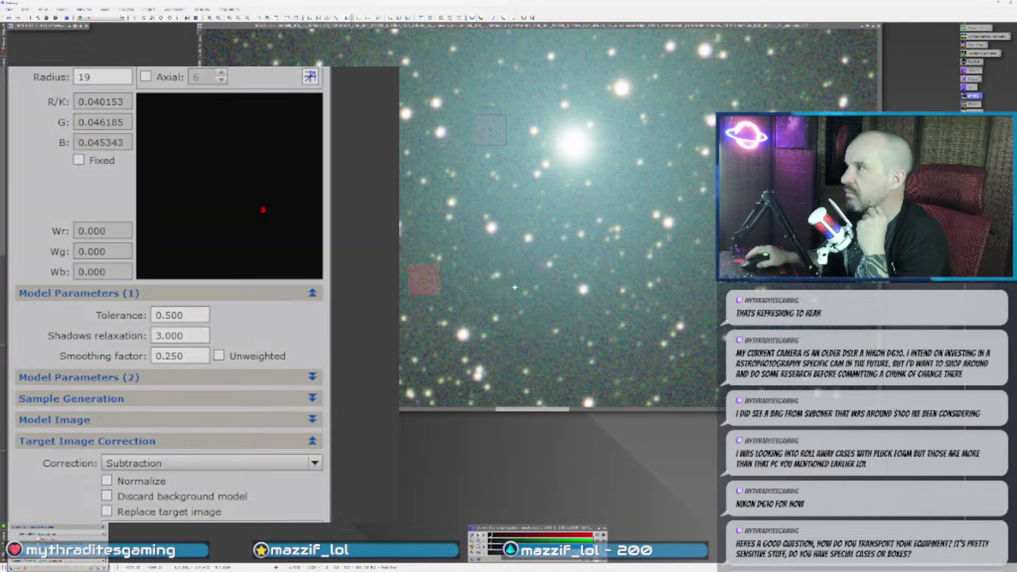
- Add background samples close around the bright star and across the lower and left parts of its halo
scroll(515, 287, down, 1)
click(599, 226)
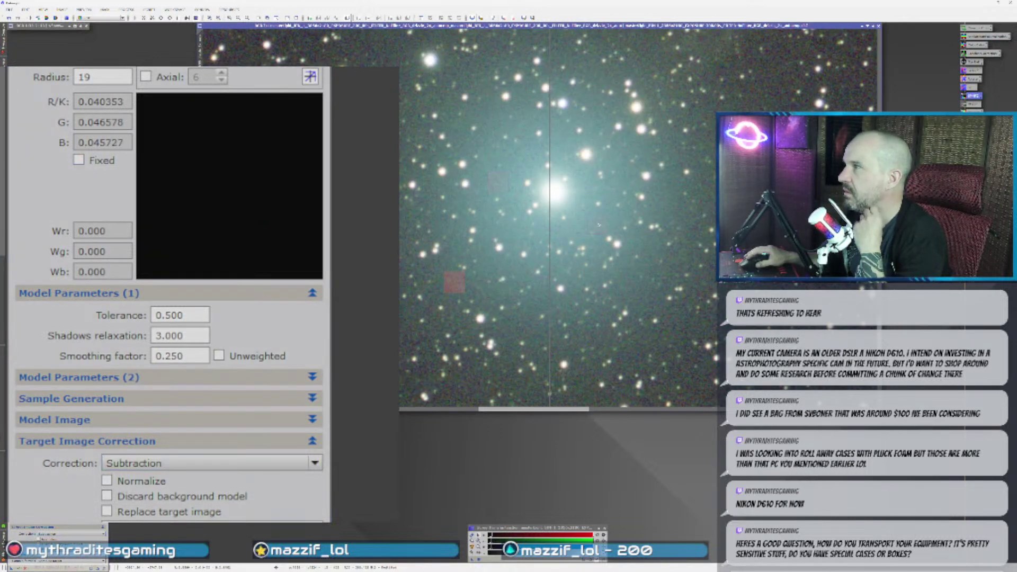
click(521, 127)
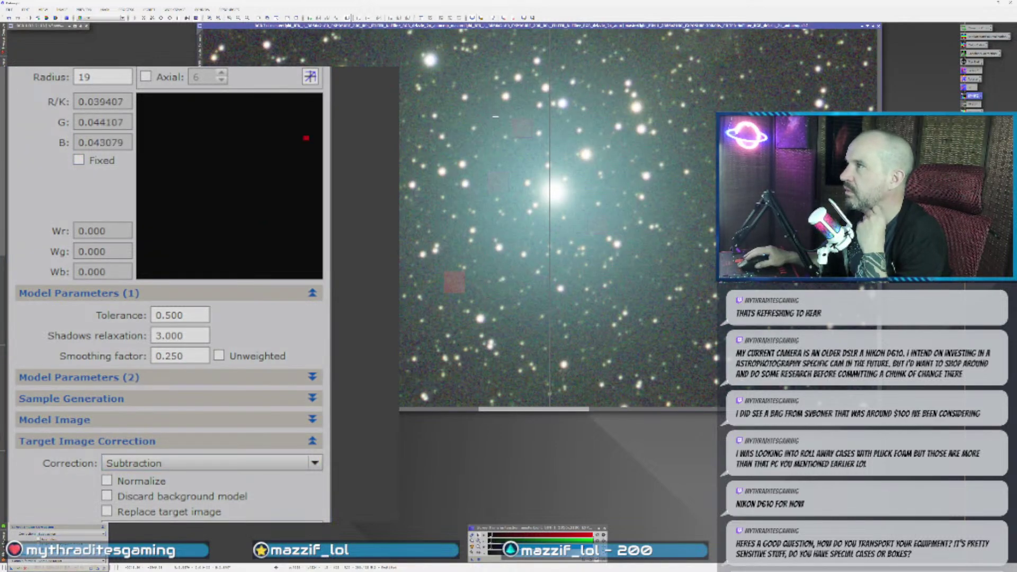
click(541, 295)
click(517, 325)
click(546, 334)
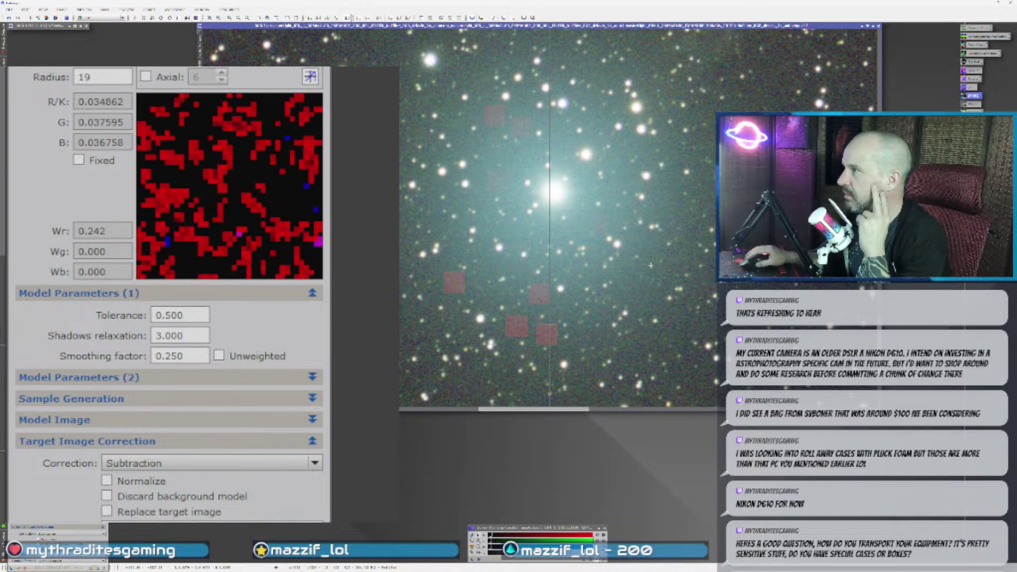
click(642, 287)
click(440, 226)
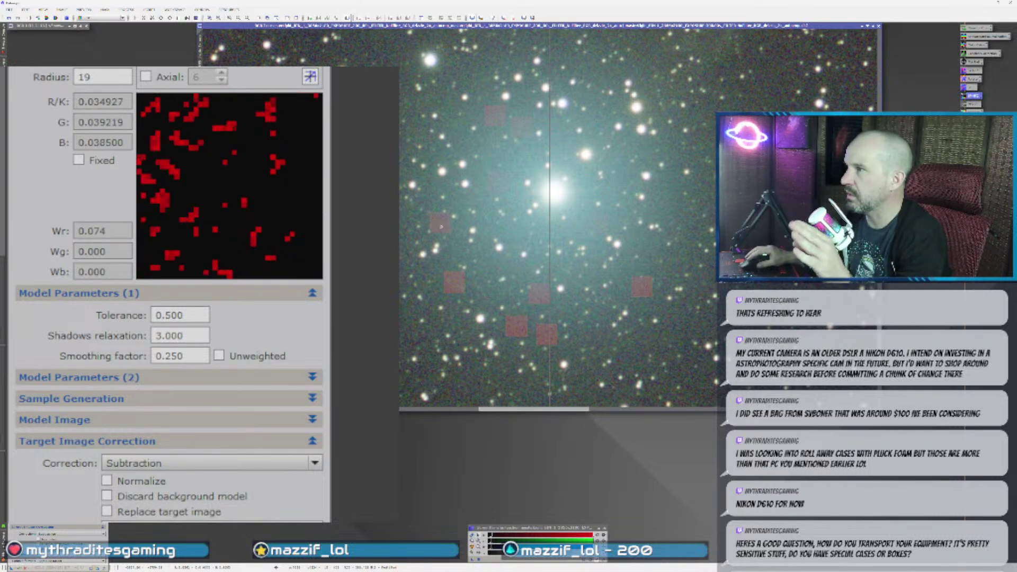
- Add background samples on the right and upper sides of the halo, moving one from beside the star's core to the upper edge
click(668, 193)
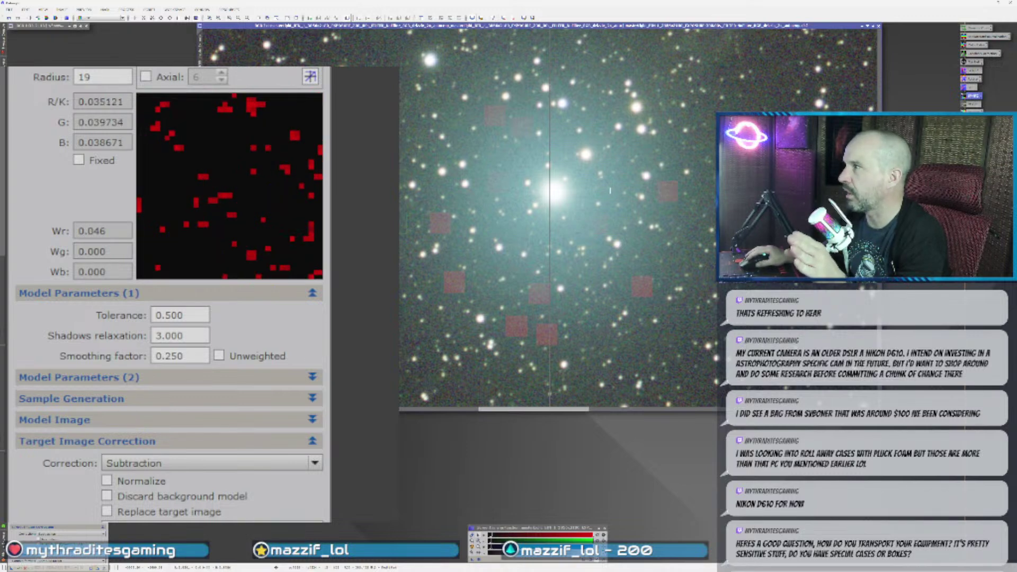
click(592, 116)
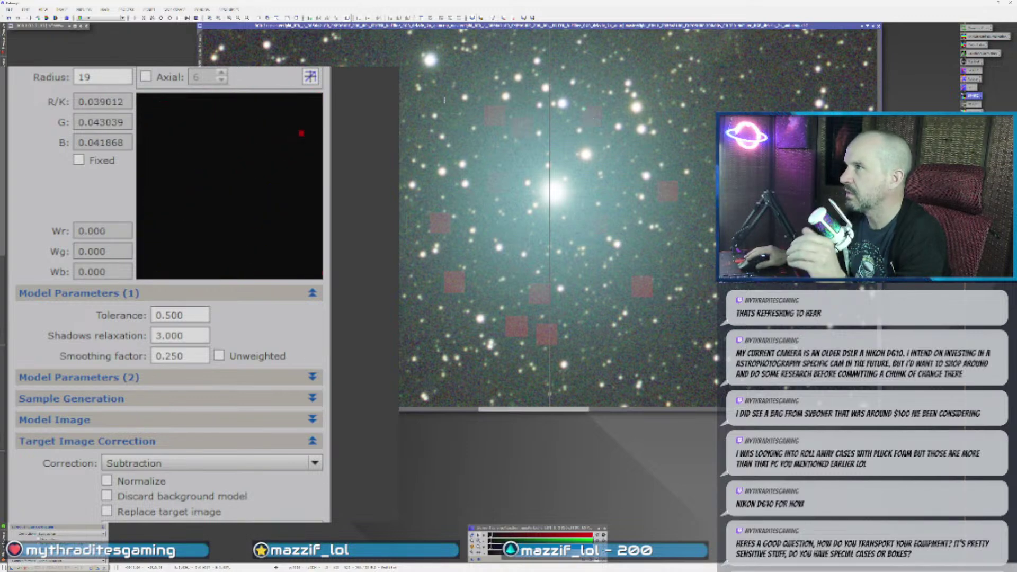
click(480, 70)
click(440, 97)
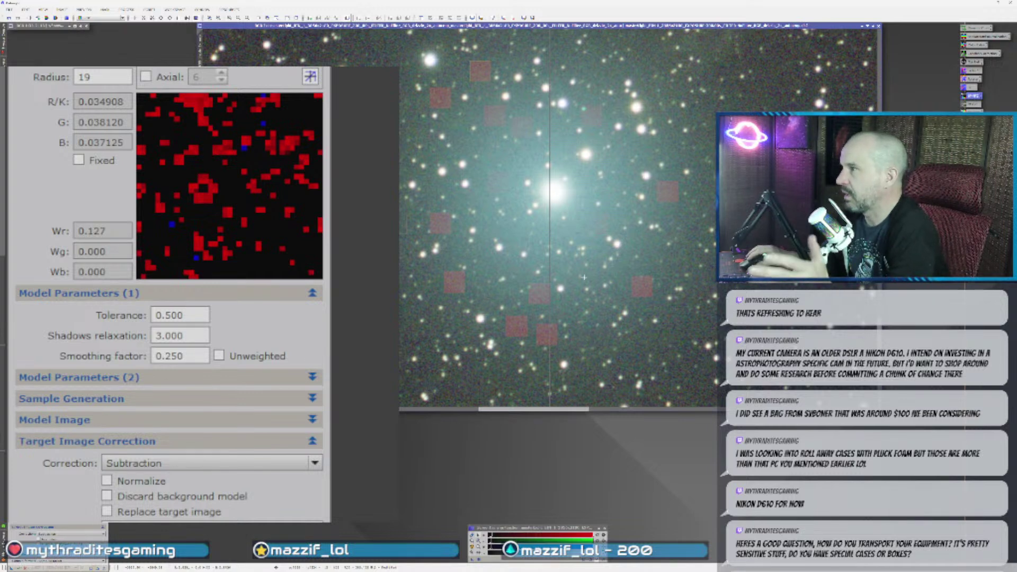
click(517, 236)
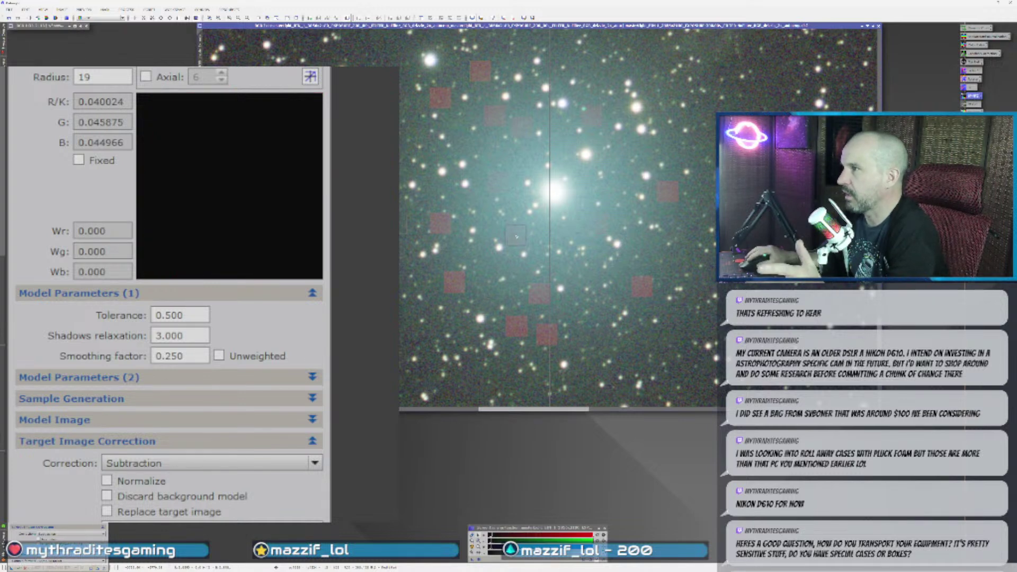
click(589, 190)
drag(590, 190, 592, 65)
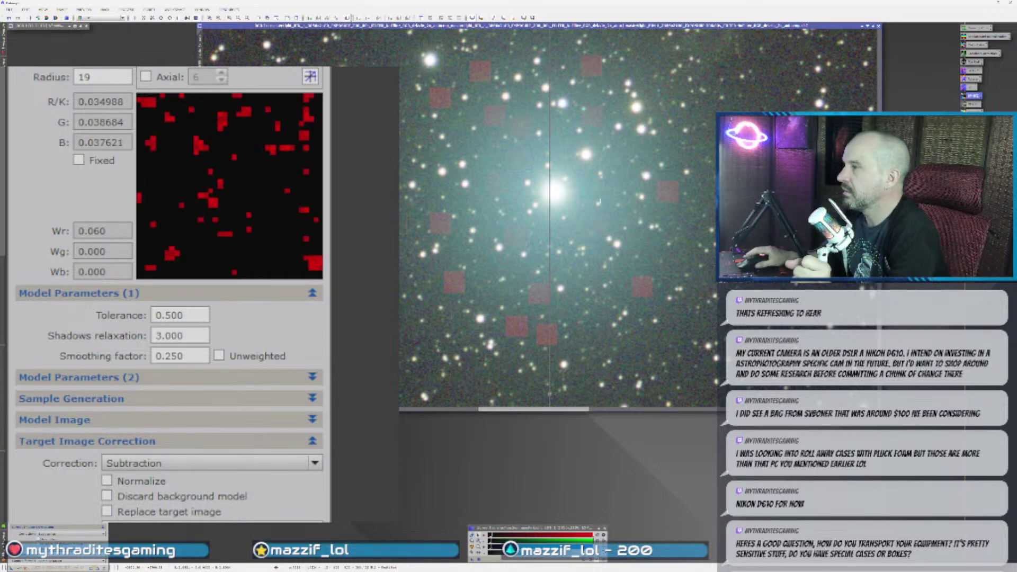
- Extend the ring of background samples around the outer edge of the halo, filling gaps on its left, right and upper sides
scroll(588, 344, down, 2)
scroll(604, 356, up, 1)
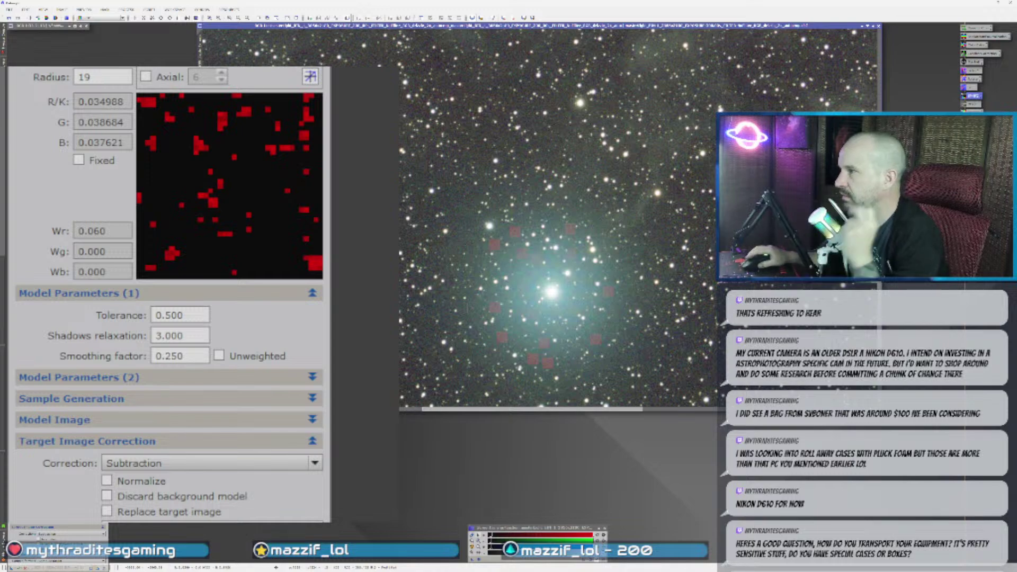
scroll(559, 337, up, 1)
click(403, 180)
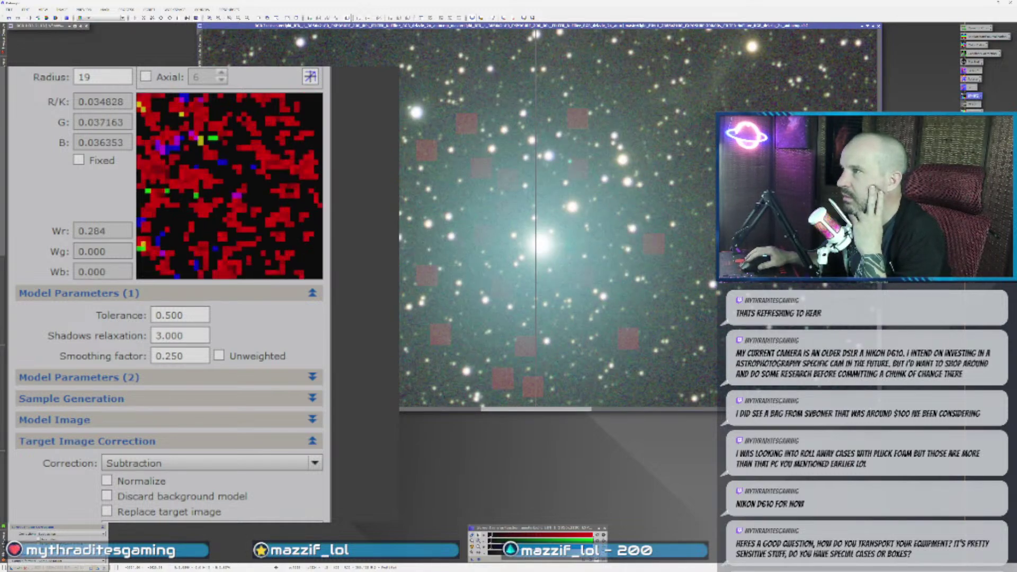
click(658, 313)
click(680, 263)
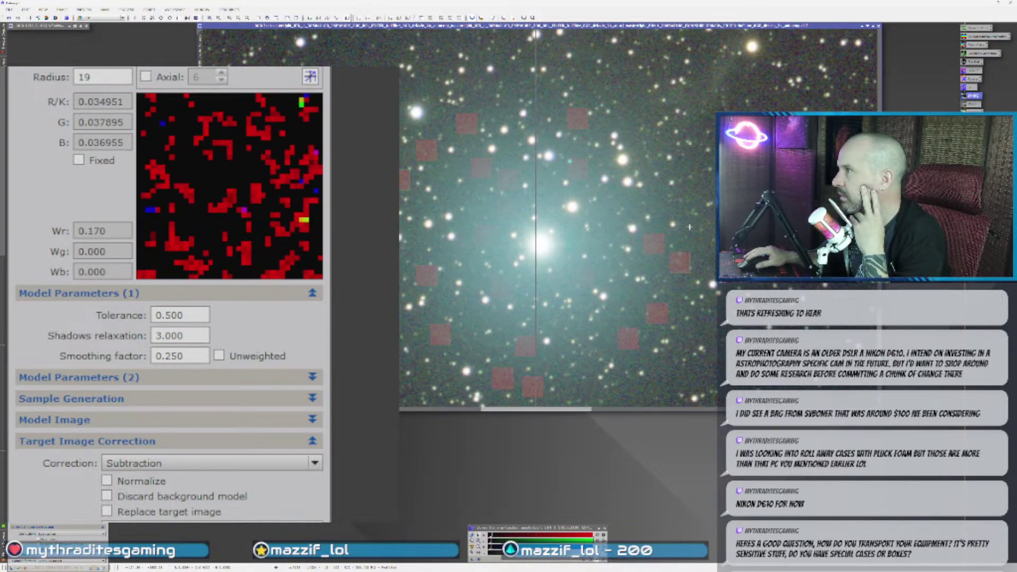
click(679, 200)
click(635, 108)
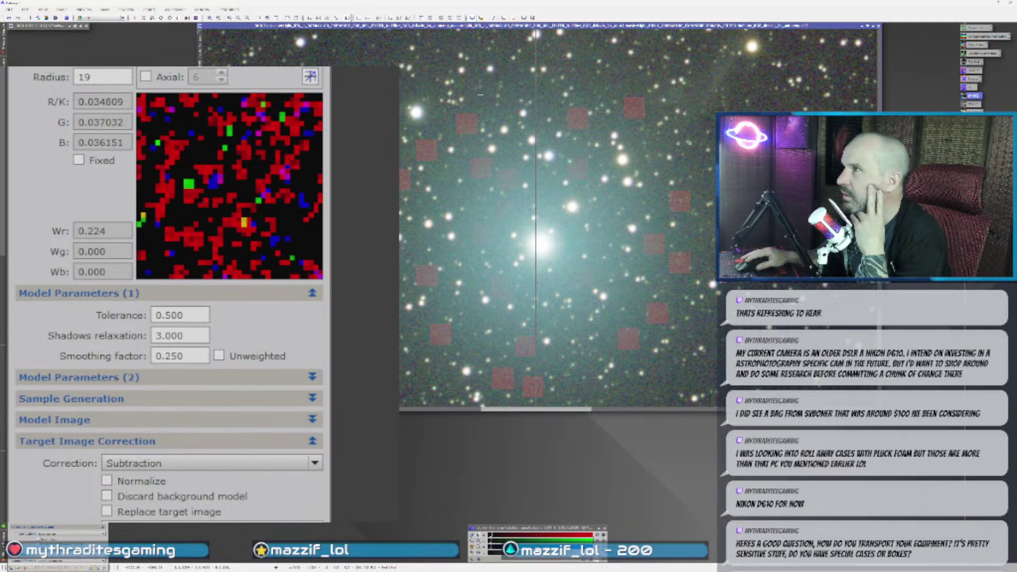
click(480, 94)
scroll(542, 355, down, 1)
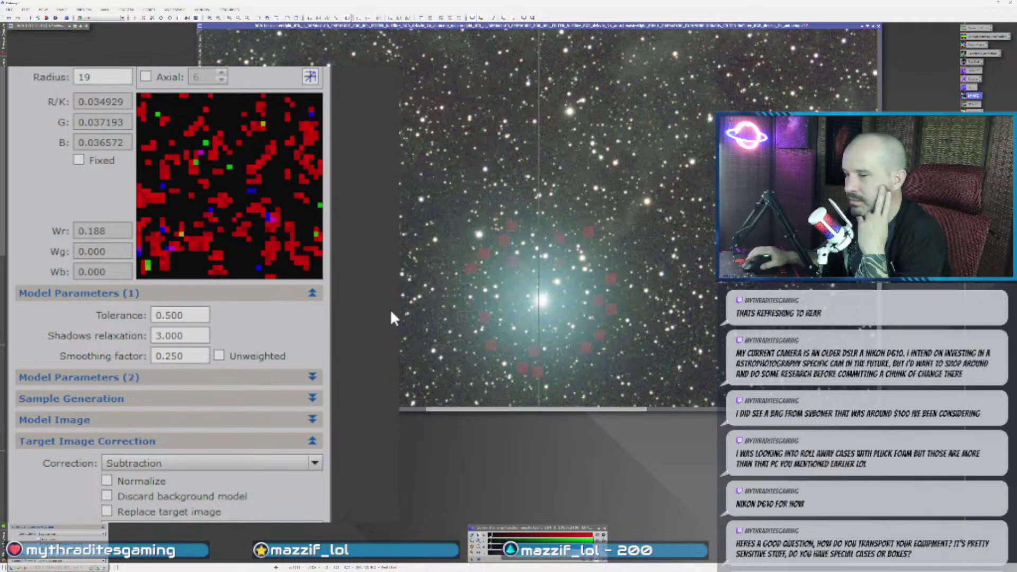
- Reposition the DynamicBackgroundExtraction window and try running the Subtraction correction with the new halo samples
drag(201, 473, 252, 338)
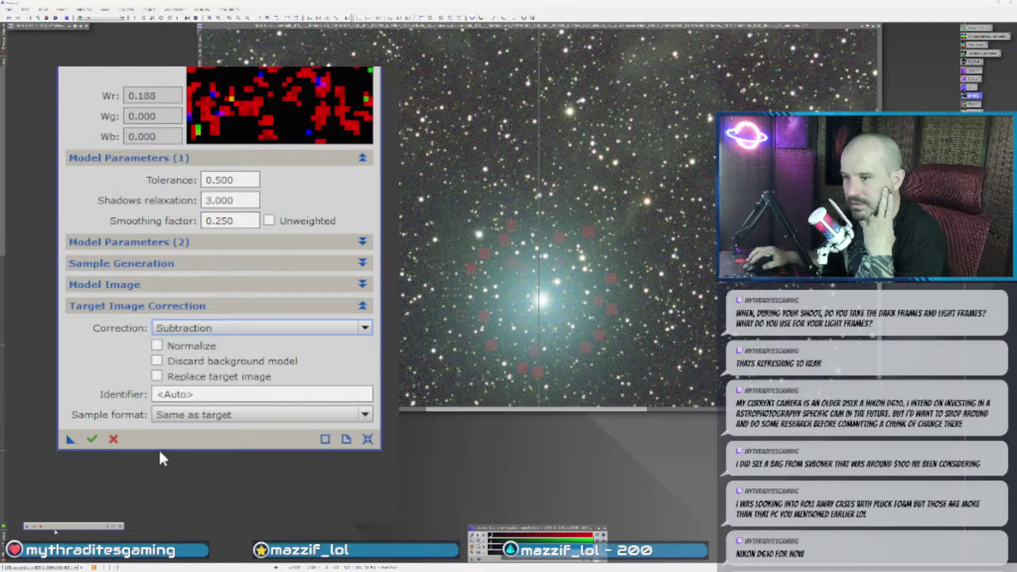
click(92, 439)
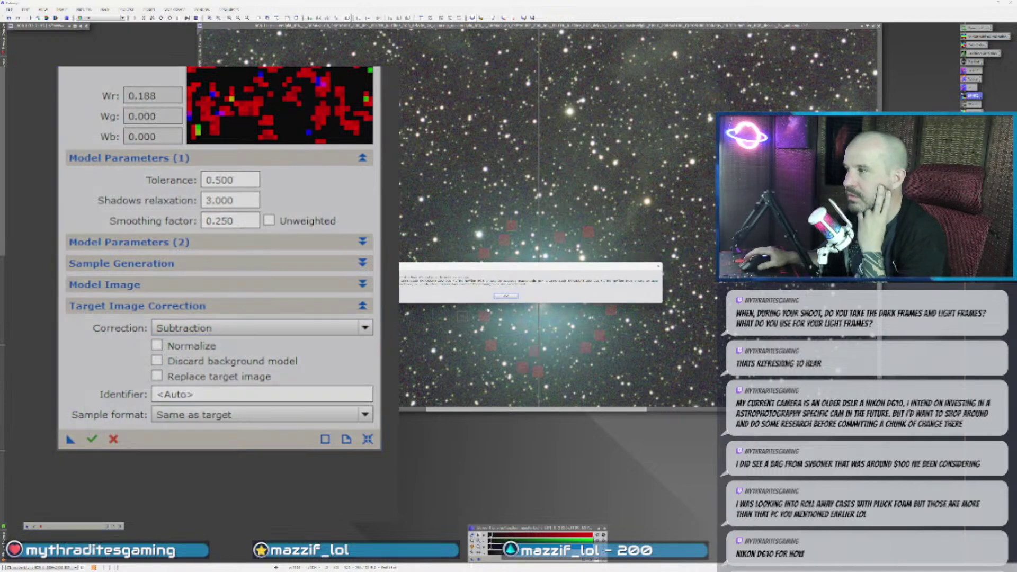
click(506, 296)
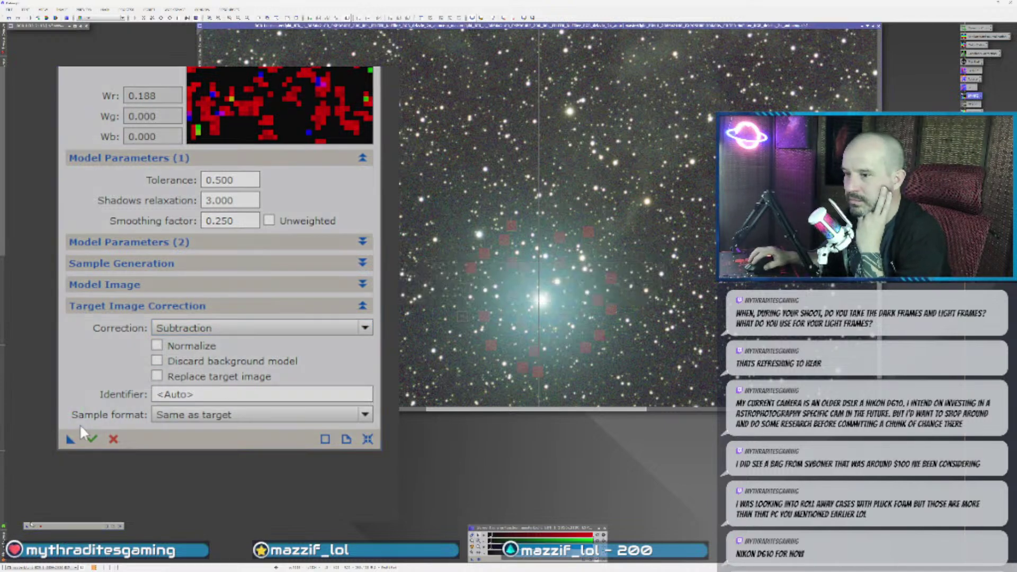
click(92, 439)
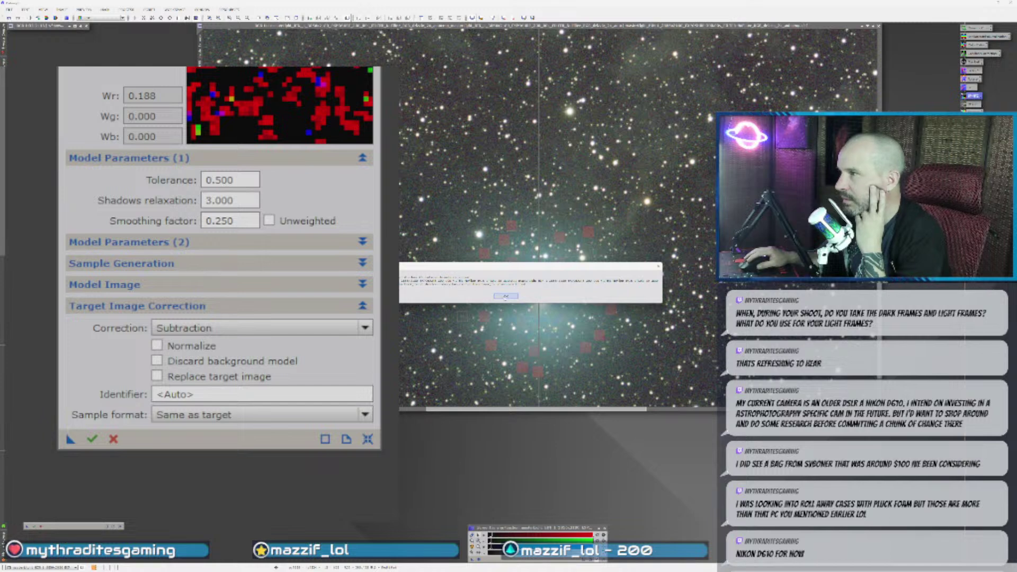
click(504, 297)
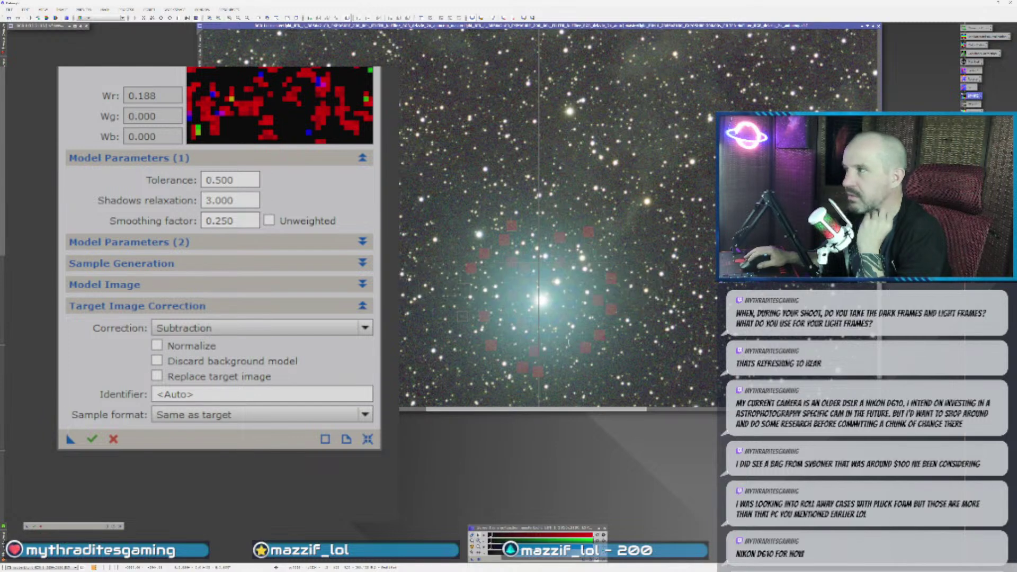
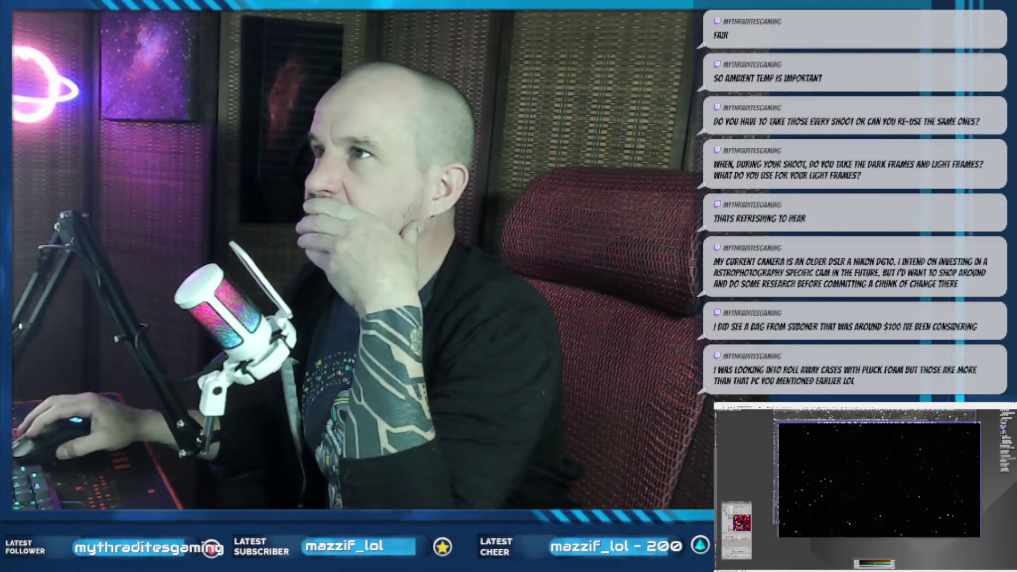
- Auto-stretch the generated background model to inspect its gradient, and close the model image
key(ctrl+a)
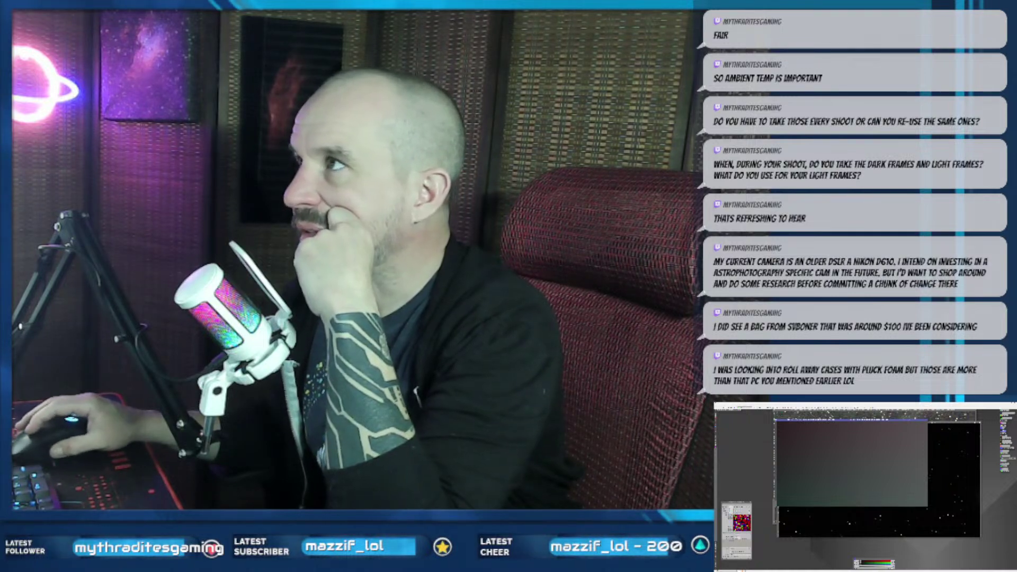
click(925, 420)
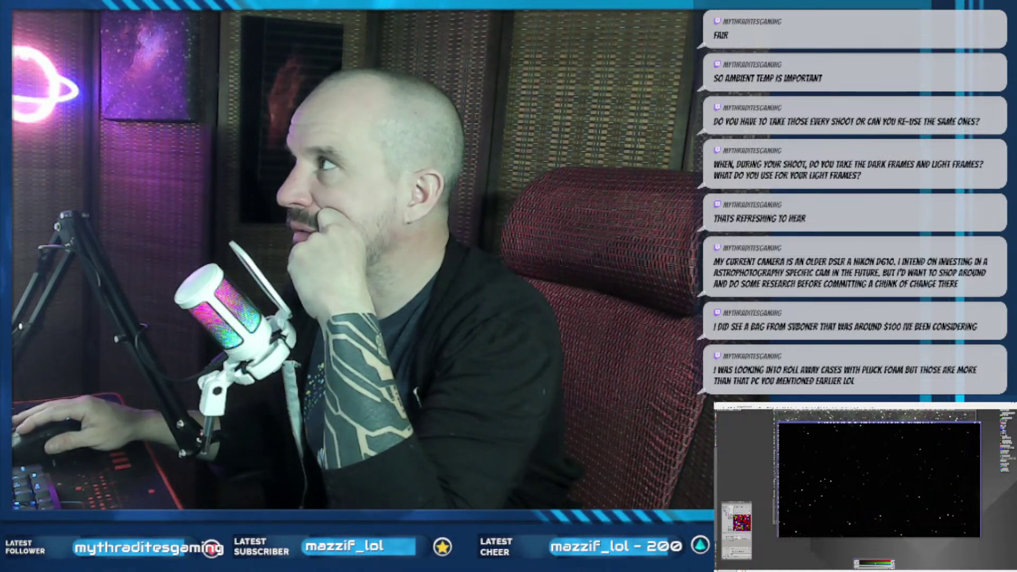
- Close the corrected image and try placing a halo sample with the model tolerance set to 1
click(979, 423)
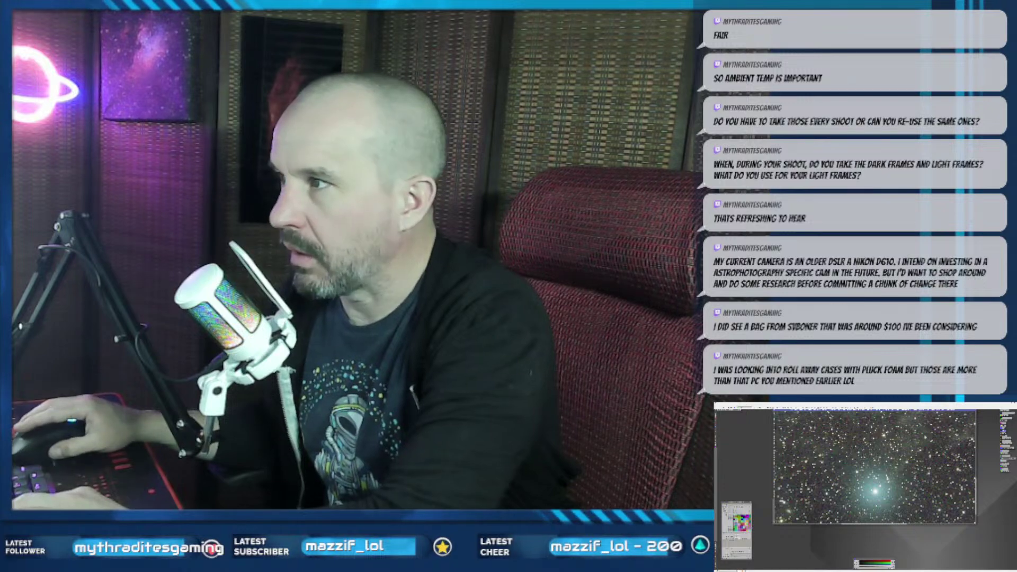
scroll(874, 489, up, 3)
scroll(874, 468, down, 2)
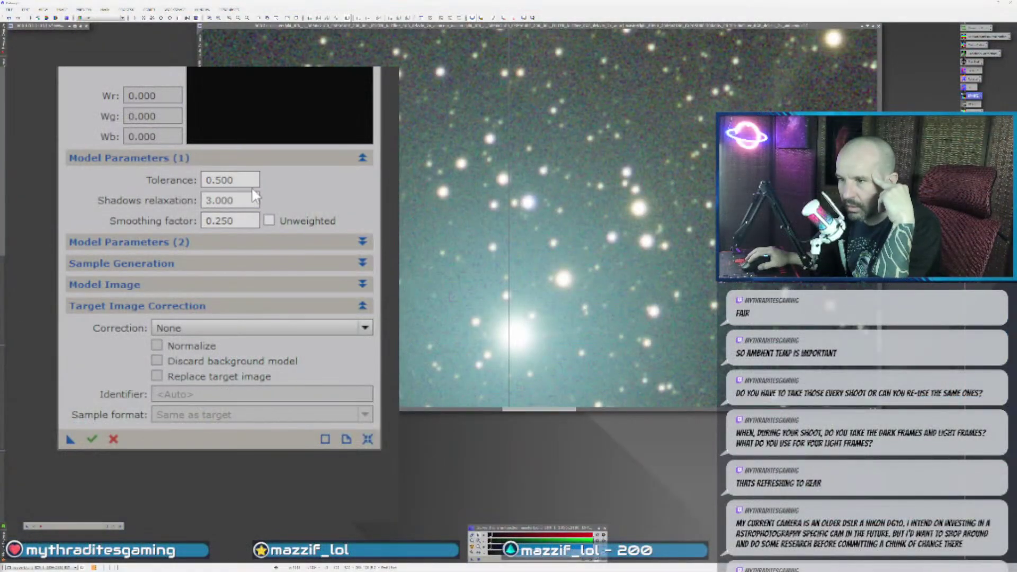
click(252, 181)
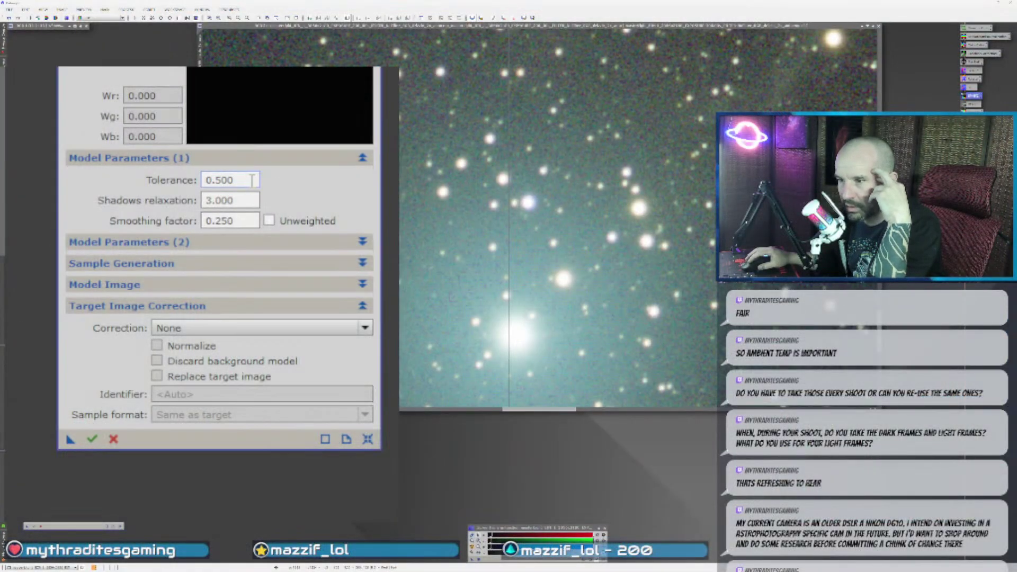
double_click(252, 180)
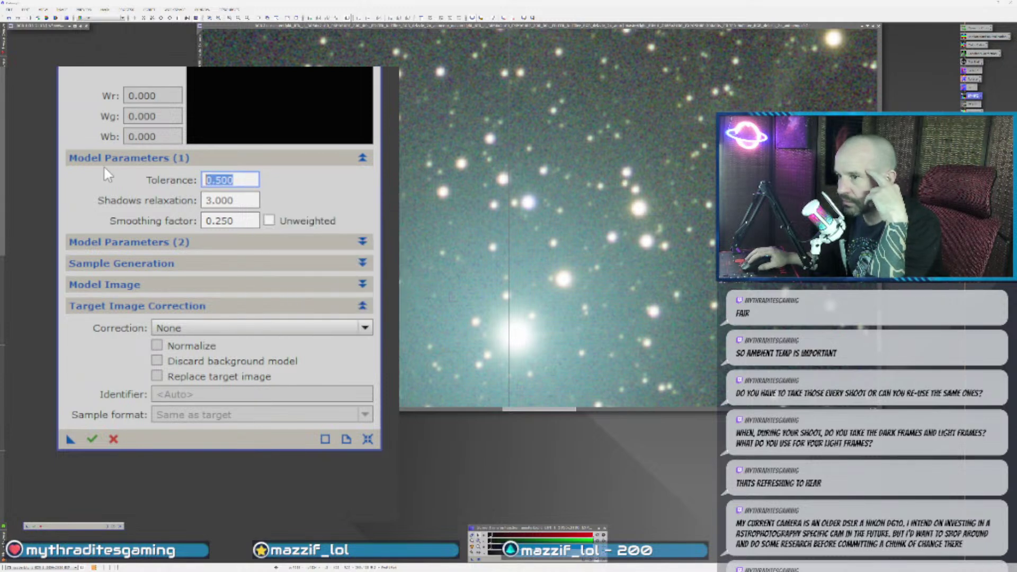
text(1)
key(Tab)
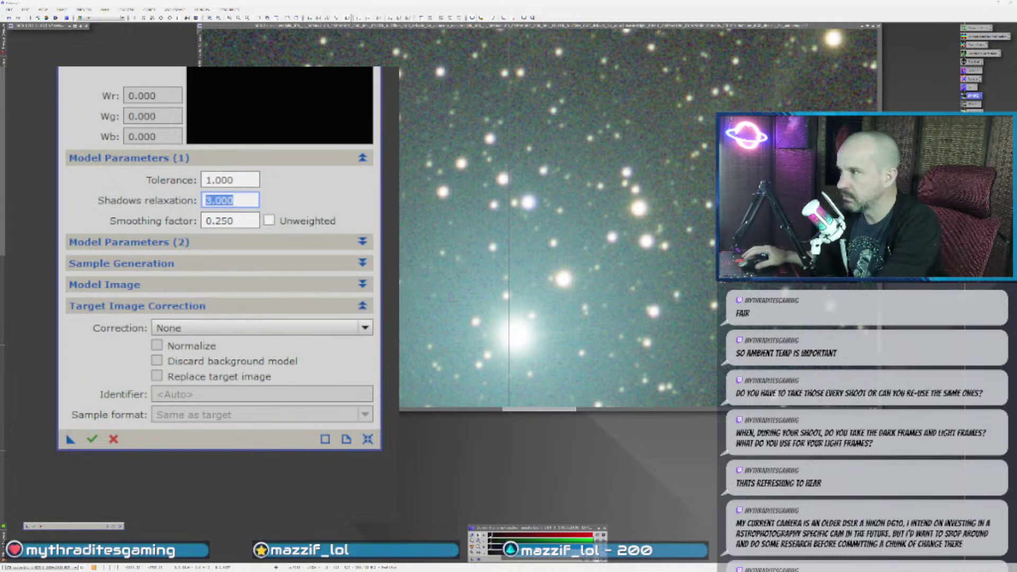
click(486, 281)
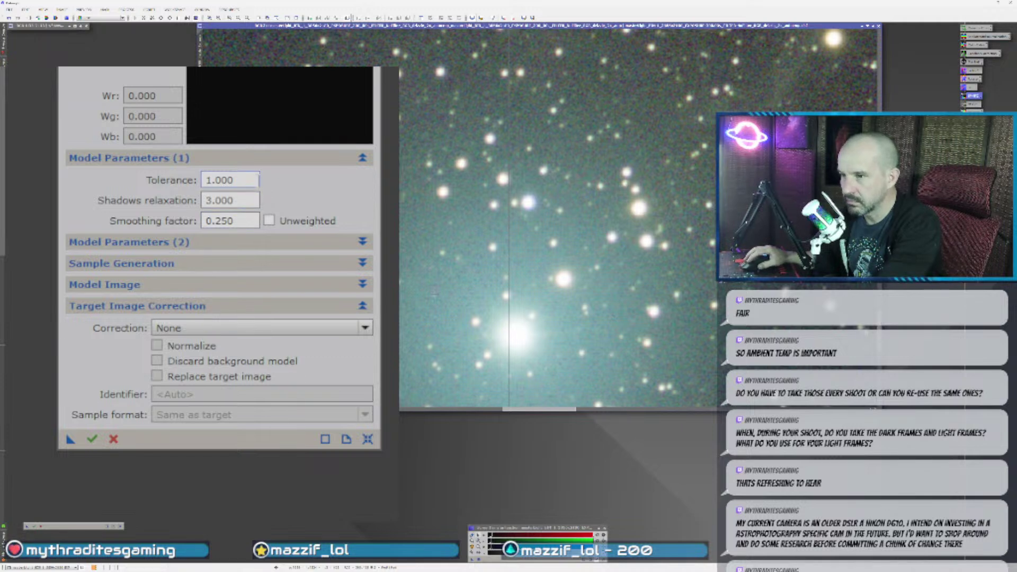
- Set the model tolerance to 10 and place background samples inside the halo, around and above the bright star
double_click(230, 180)
text(10)
key(Tab)
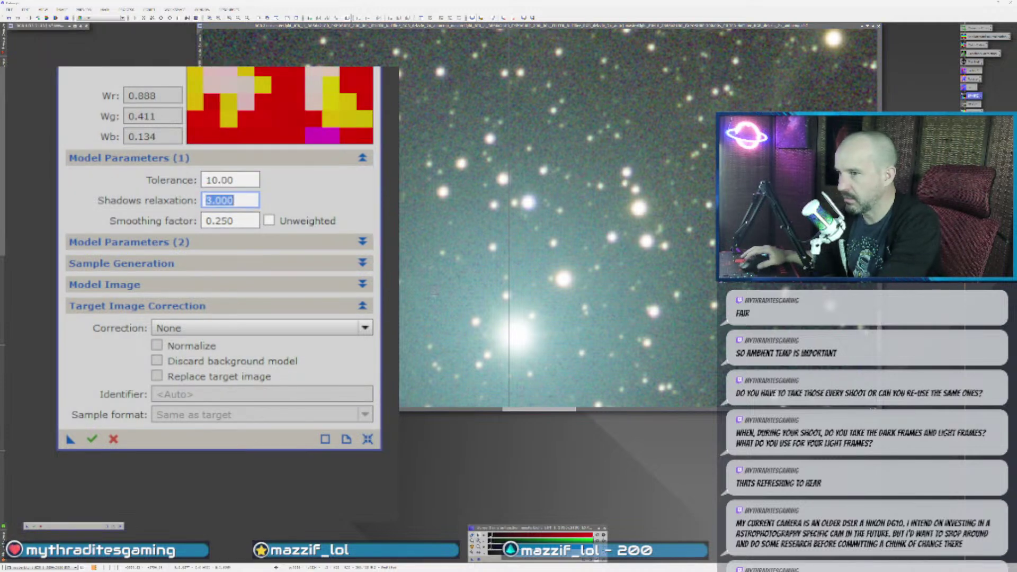
click(457, 306)
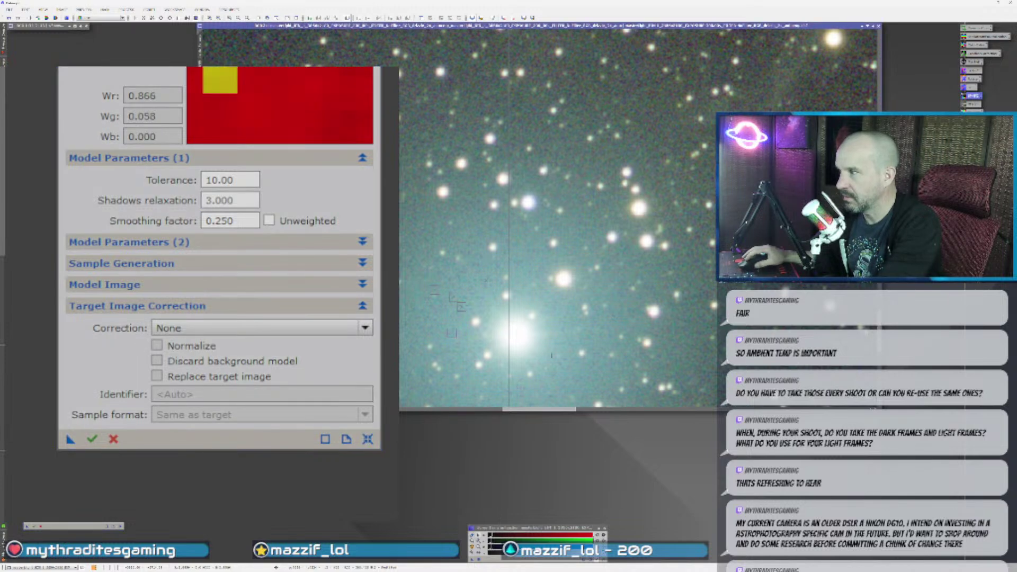
click(582, 370)
click(554, 384)
click(521, 389)
click(463, 387)
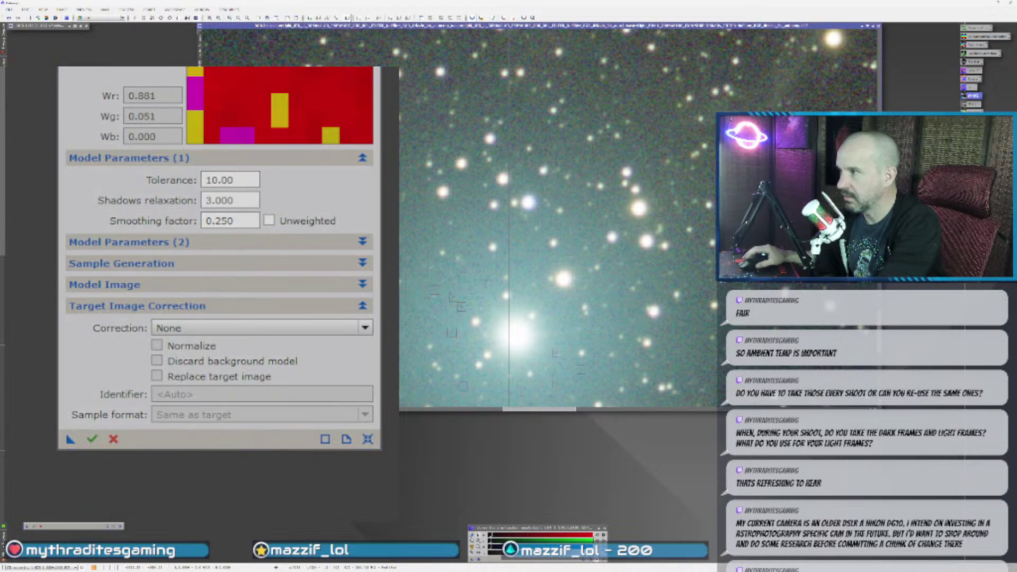
click(524, 265)
click(485, 237)
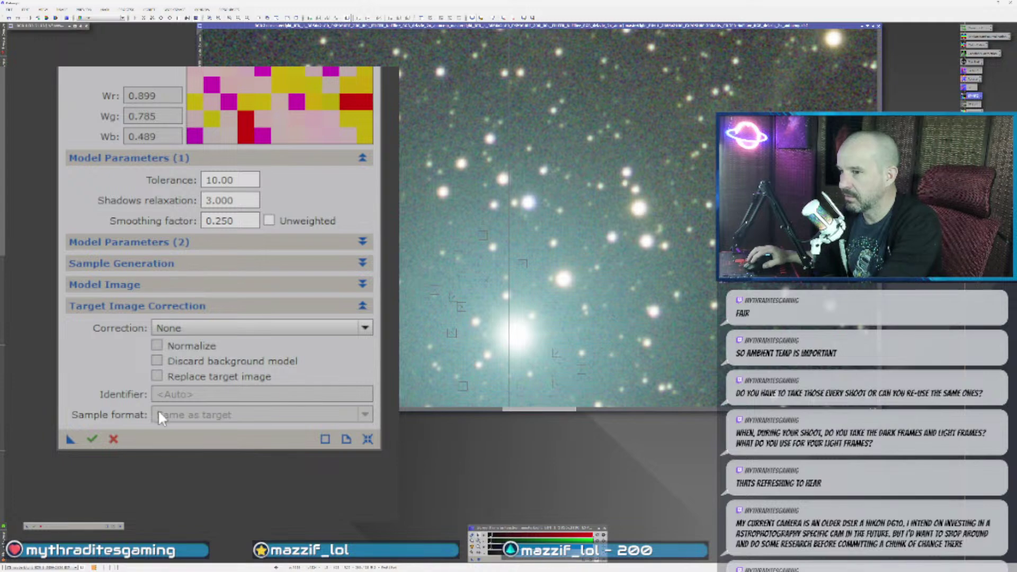
- Try the Subtraction correction with the inner halo samples, and close the resulting background model and corrected images
click(223, 328)
click(219, 356)
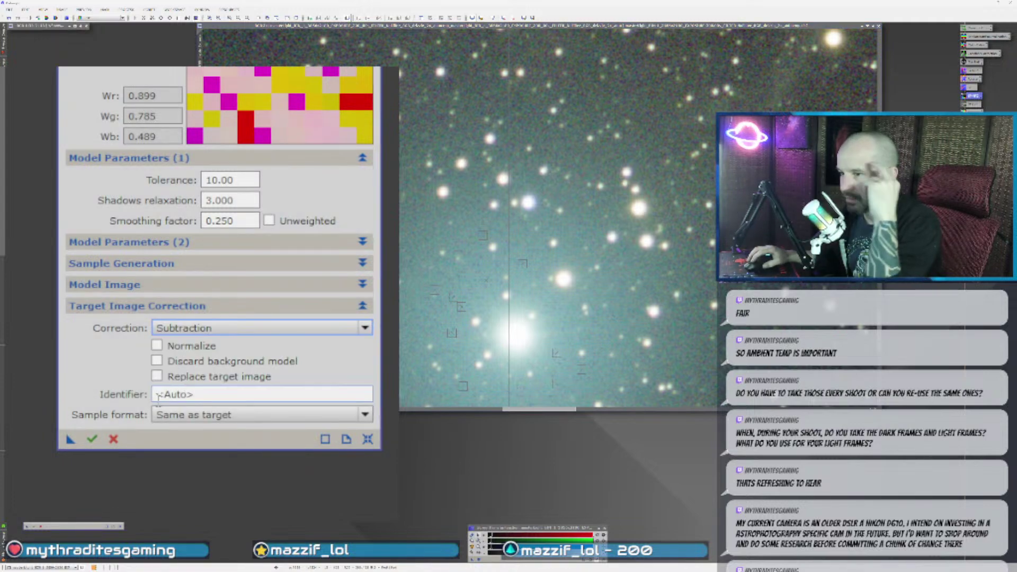
click(92, 438)
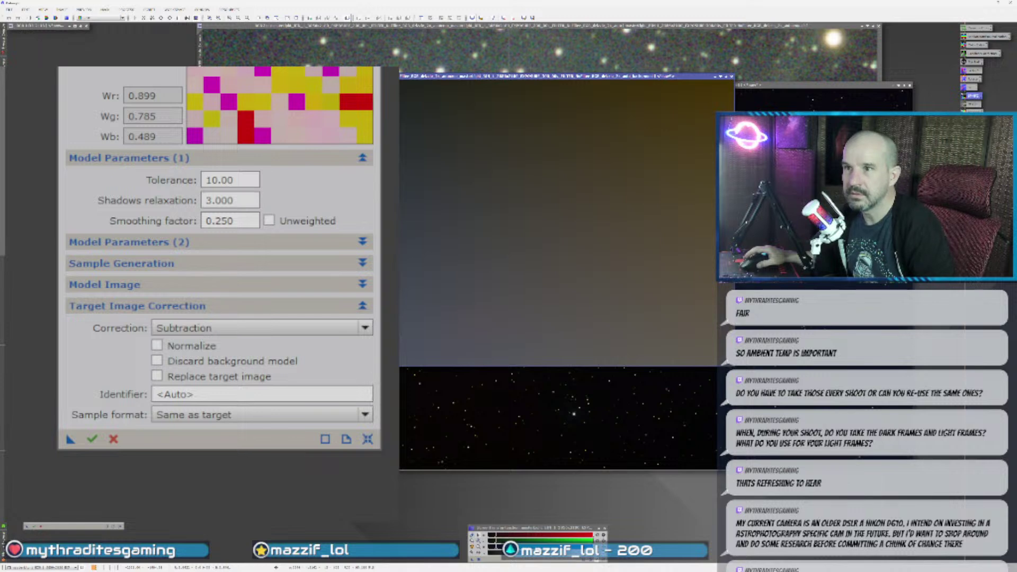
click(730, 76)
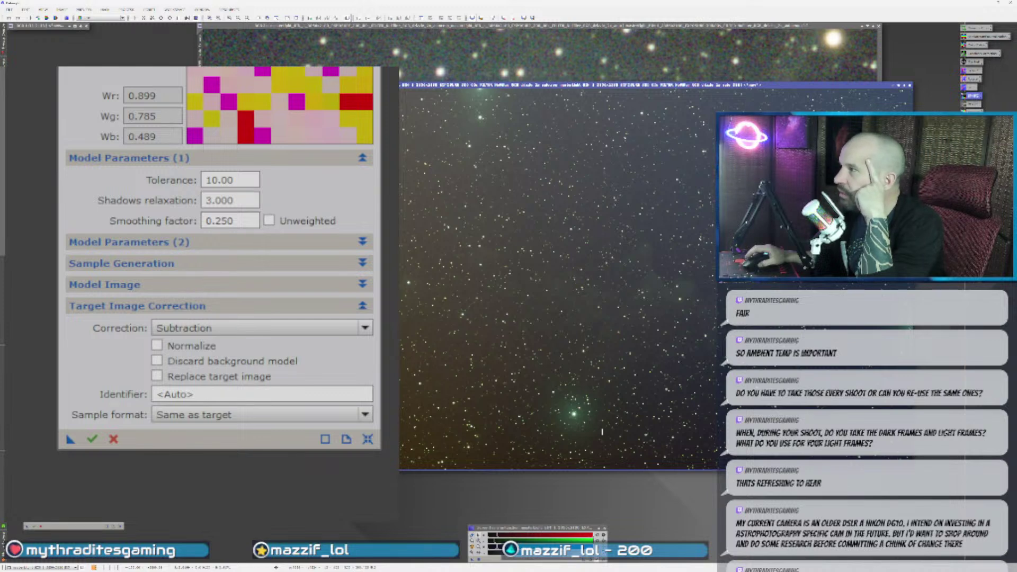
click(910, 85)
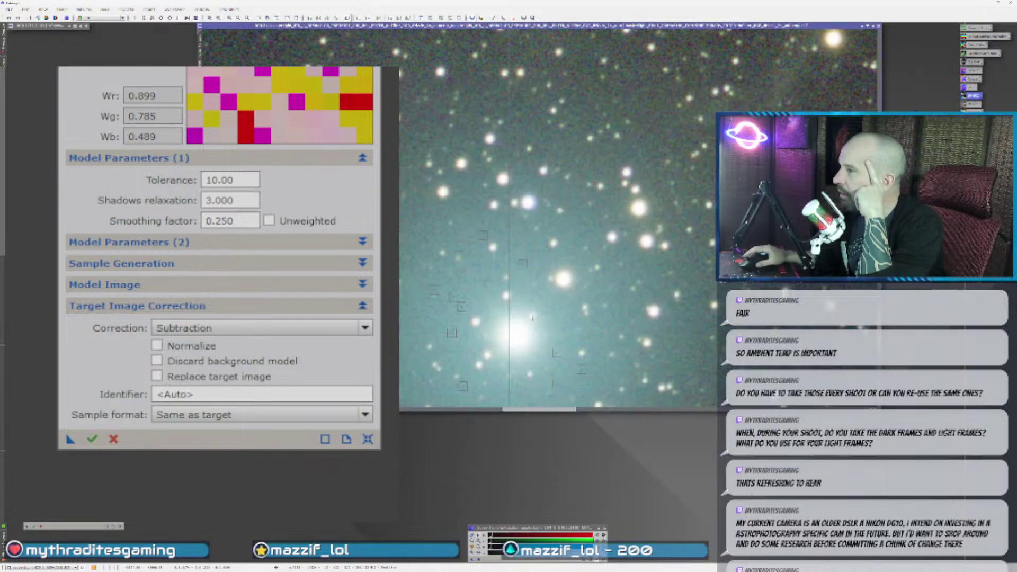
- Exit DynamicBackgroundExtraction, discarding its samples, and look over the nebula and the bright star's halo
scroll(526, 339, down, 1)
click(41, 526)
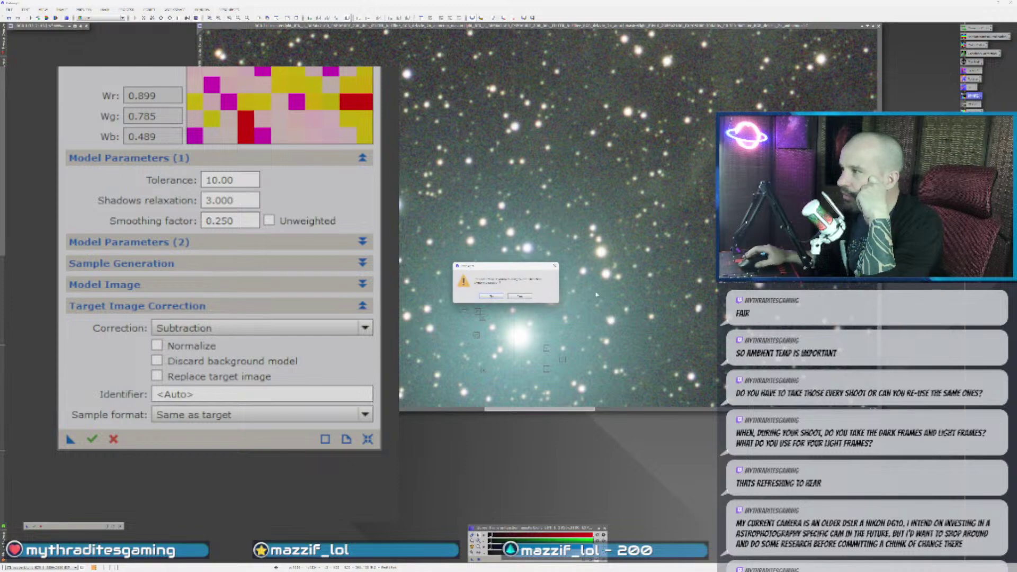
click(520, 297)
scroll(520, 297, down, 4)
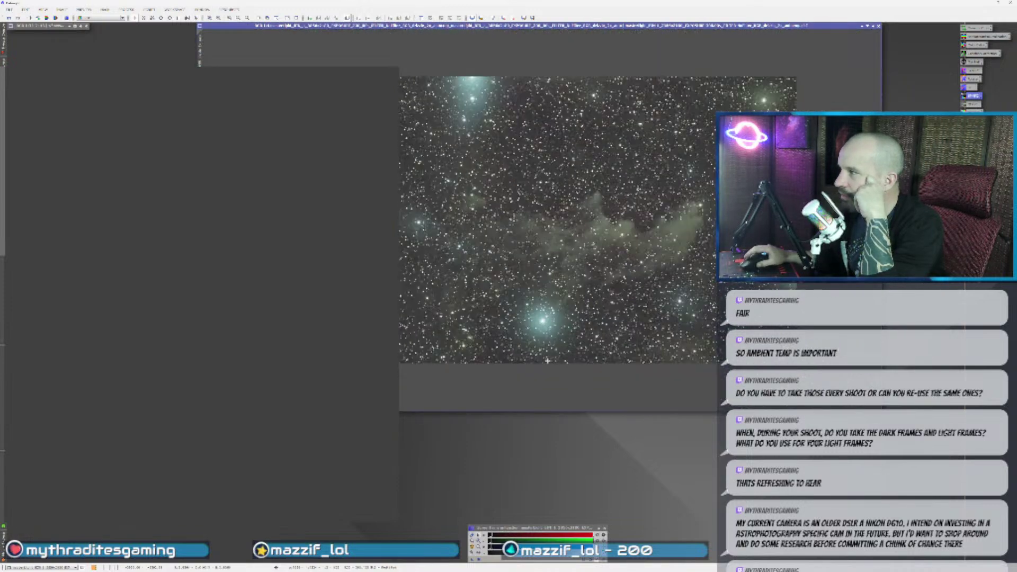
scroll(521, 297, up, 1)
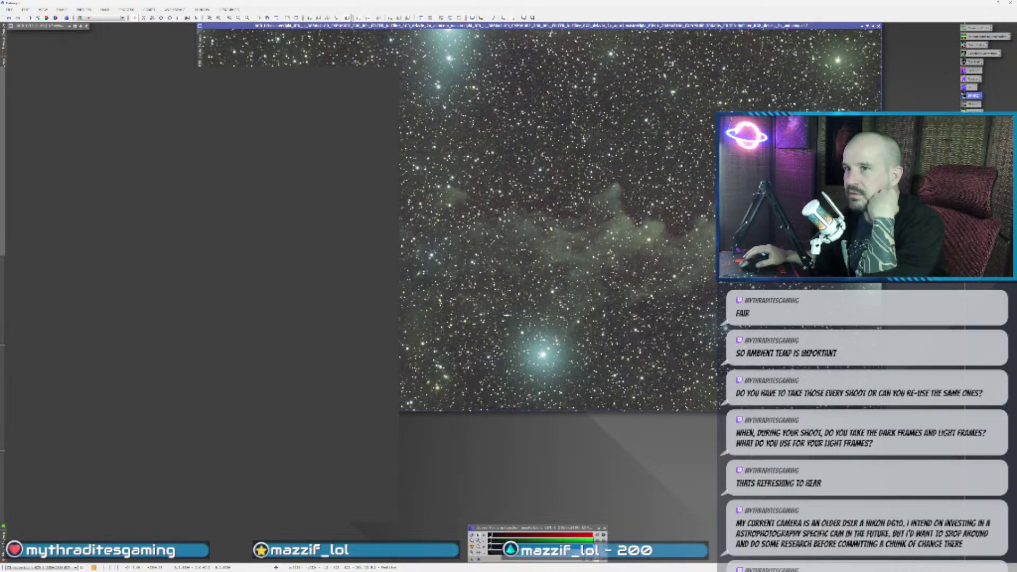
scroll(549, 378, up, 1)
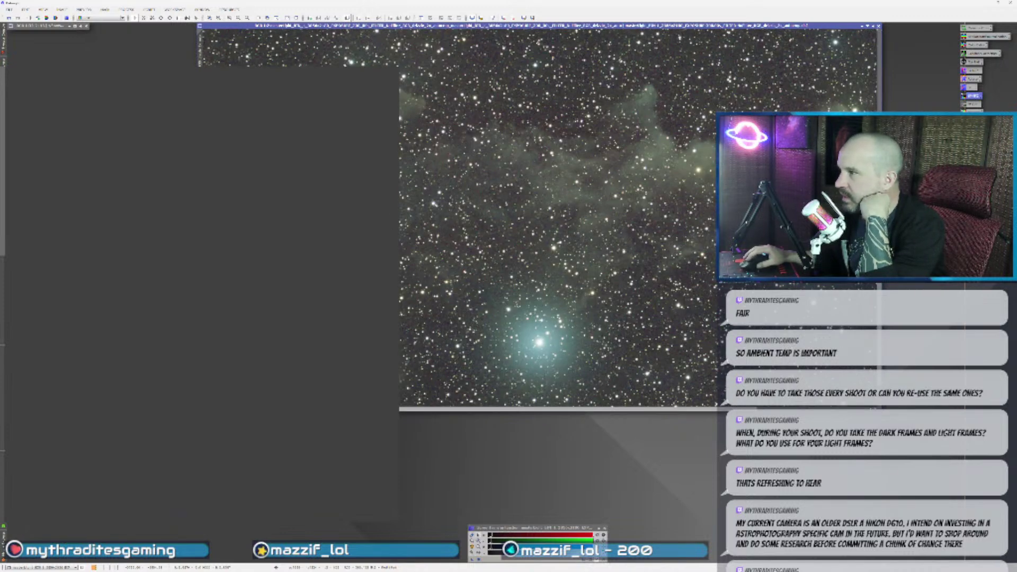
scroll(549, 379, down, 1)
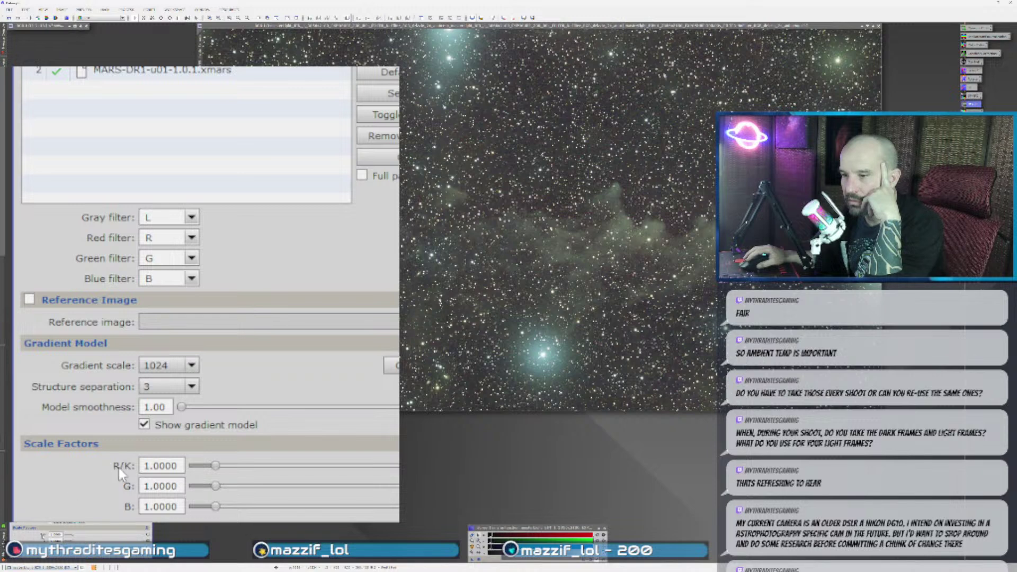
- Set the MultiscaleGradientCorrection gradient scale to 192 and apply the process to the nebula image
click(196, 370)
click(195, 367)
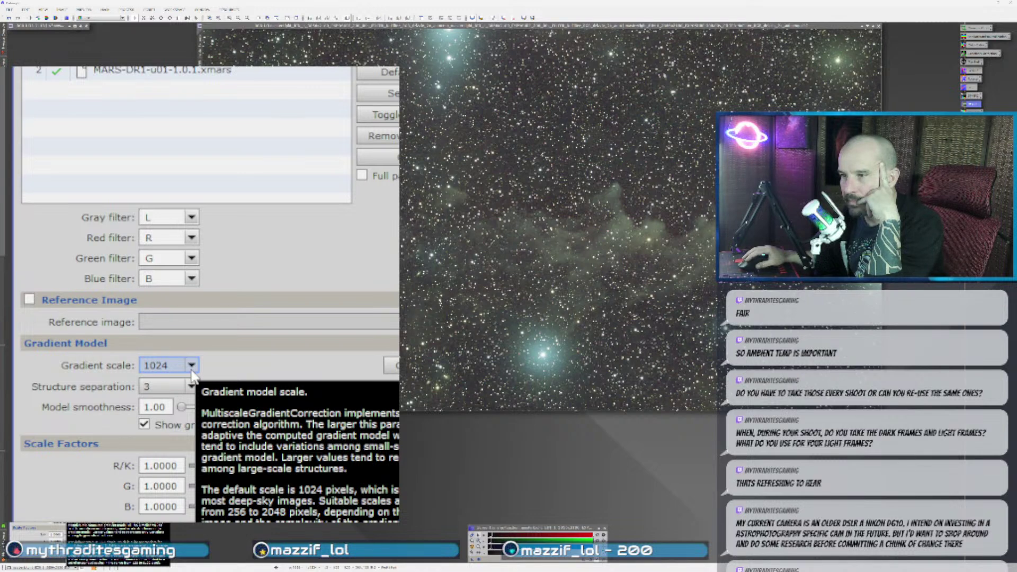
click(189, 370)
click(175, 394)
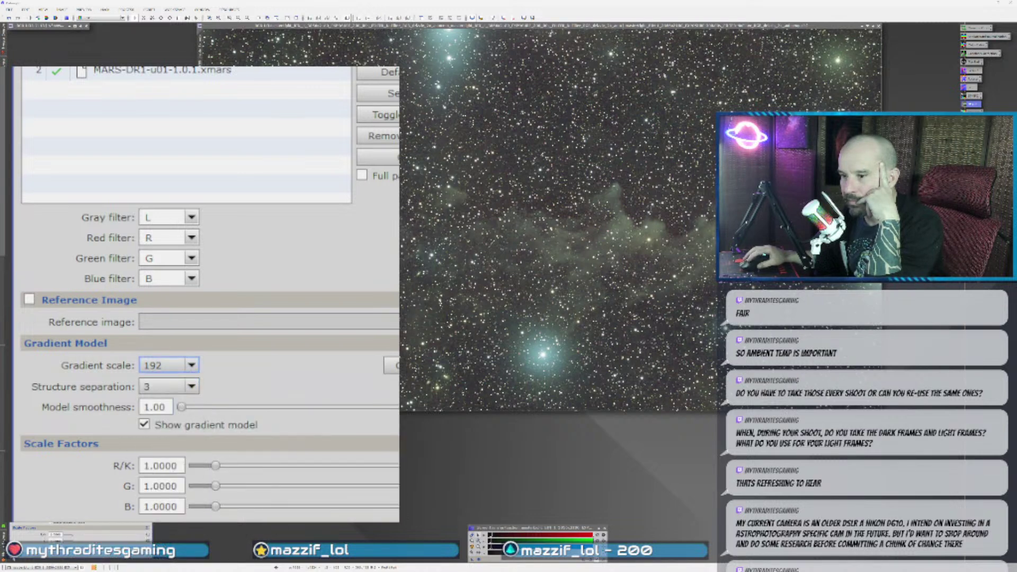
drag(13, 559, 444, 283)
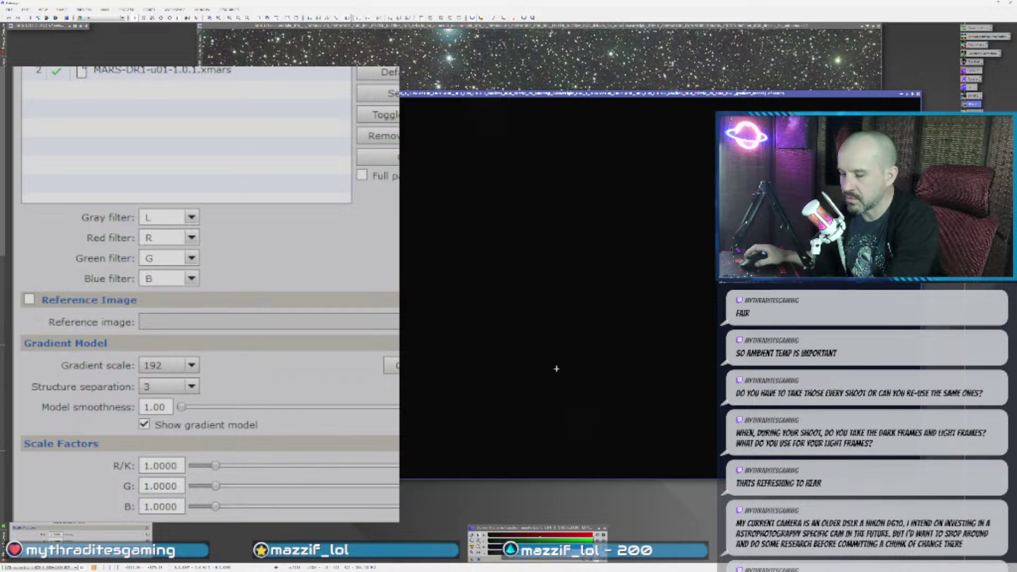
- Auto-stretch the gradient model and line up its window with the corrected nebula image for comparison
key(ctrl+a)
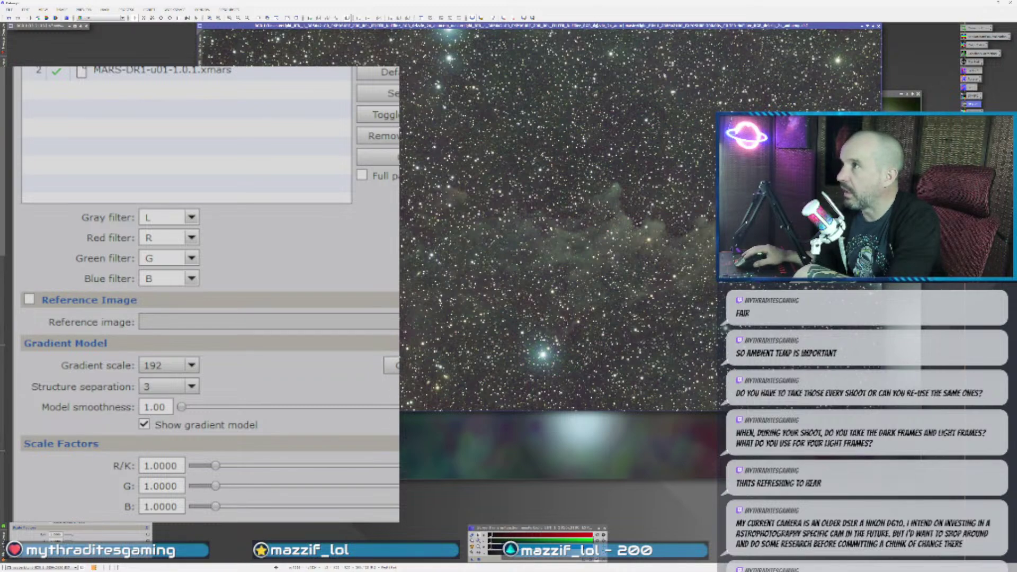
drag(594, 25, 511, 25)
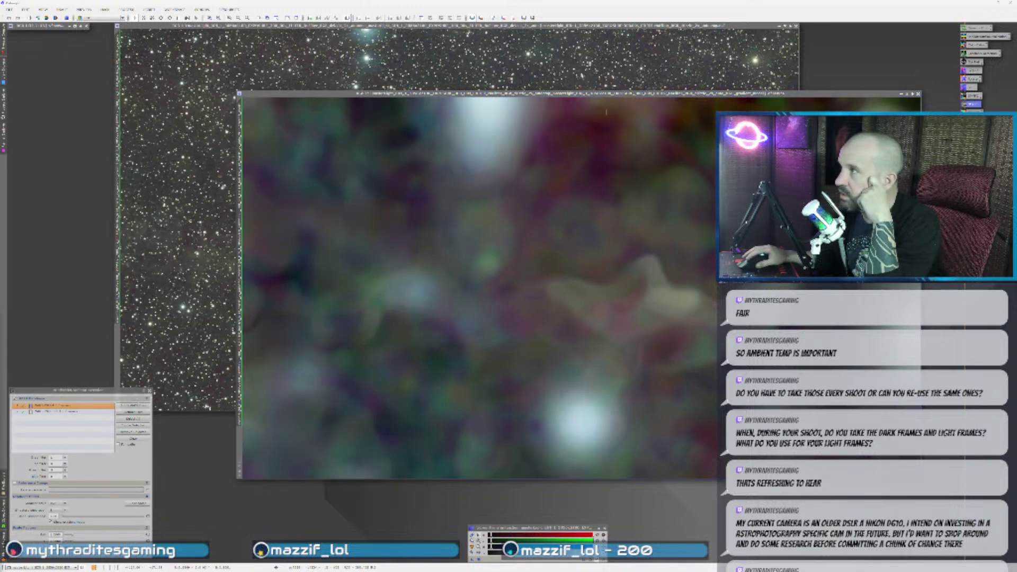
drag(604, 94, 482, 77)
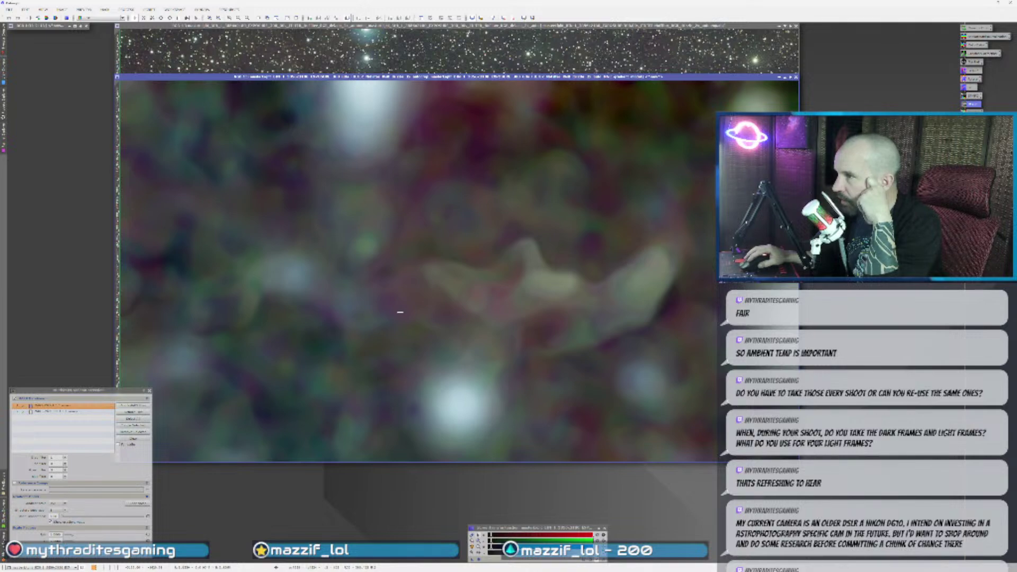
click(471, 50)
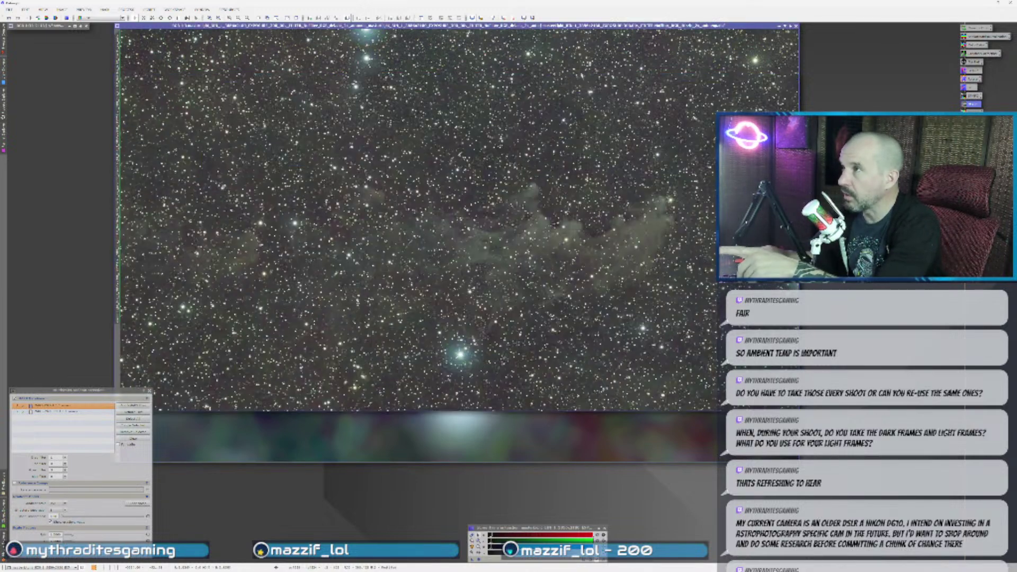
- Compare the star halos and nebula before and after the gradient correction, and check them against the gradient model
scroll(470, 376, up, 1)
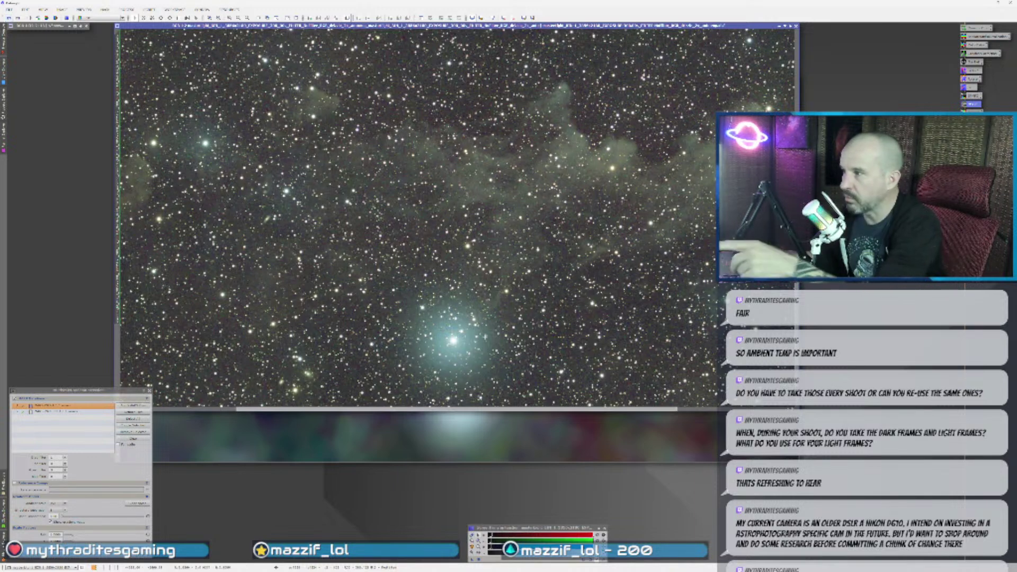
scroll(485, 347, up, 1)
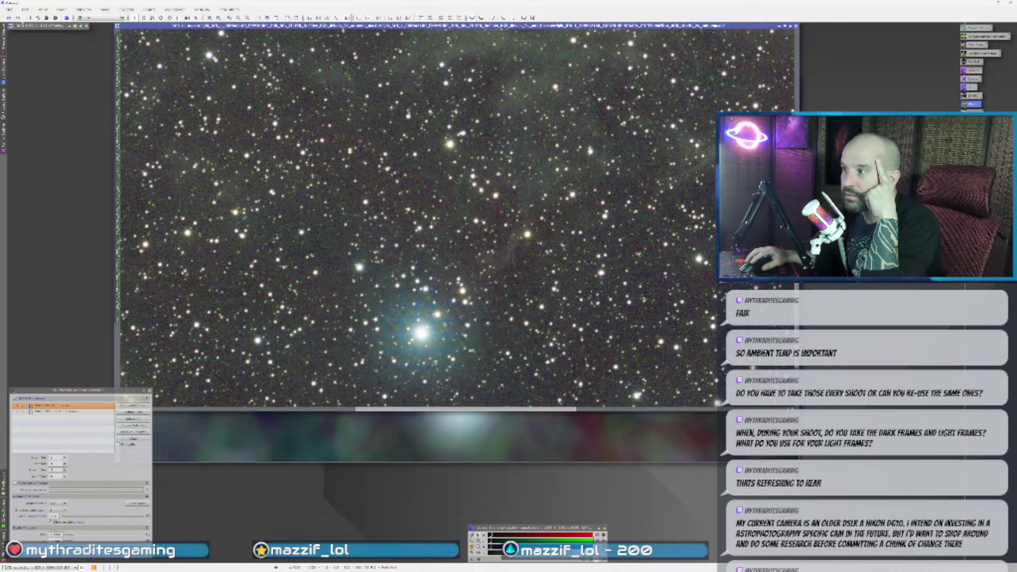
scroll(583, 329, down, 1)
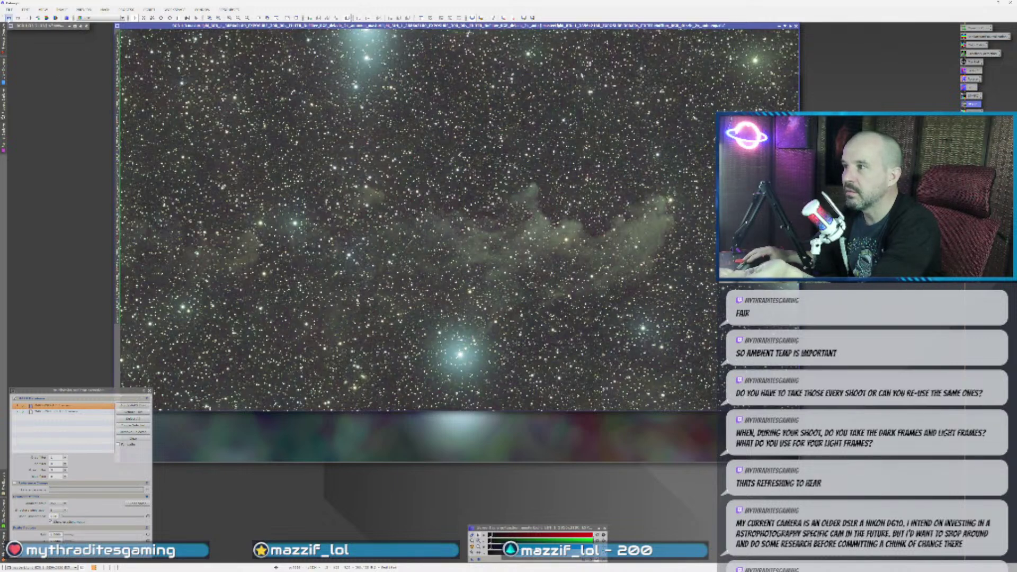
click(18, 18)
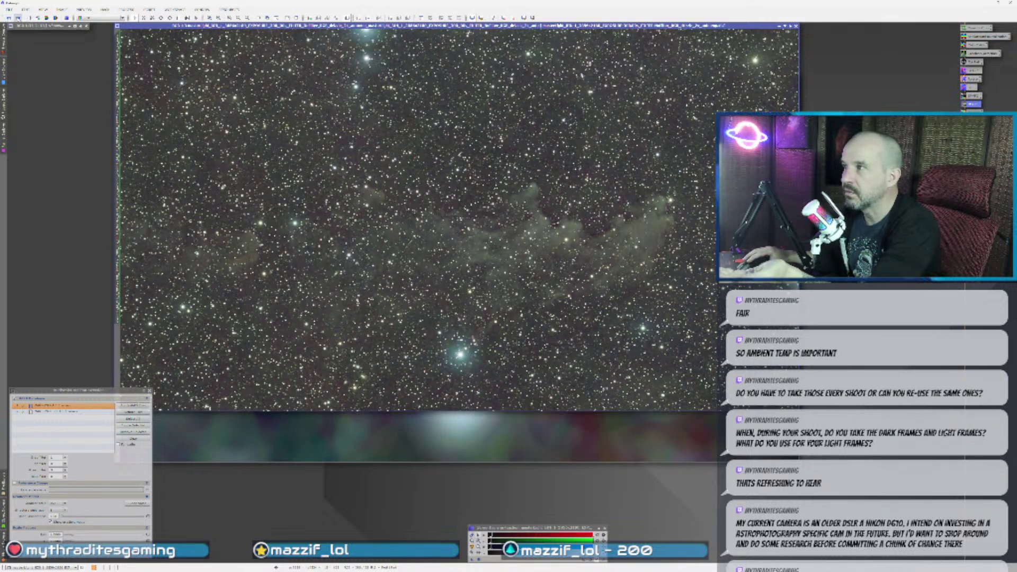
click(9, 17)
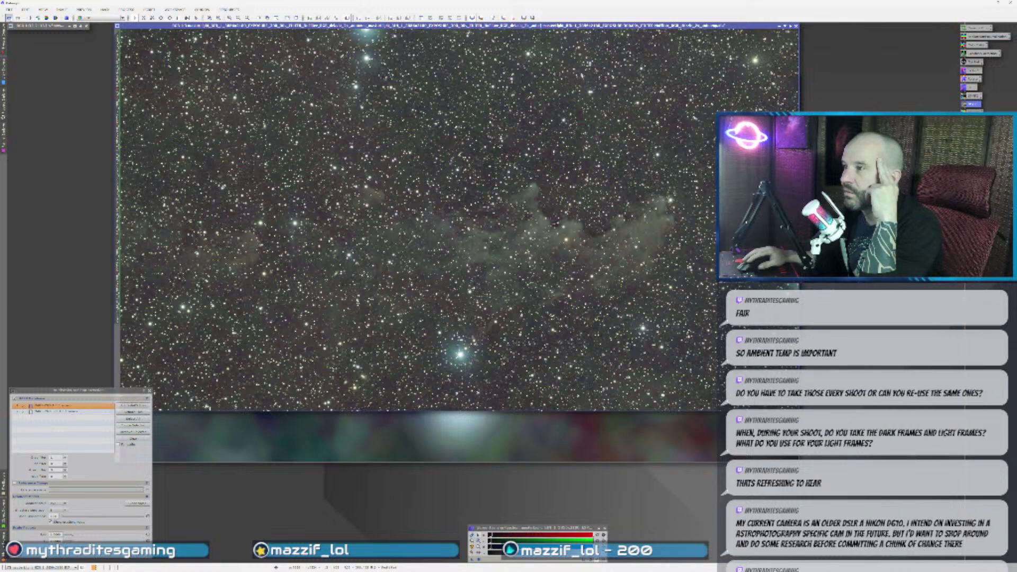
key(ctrl+y)
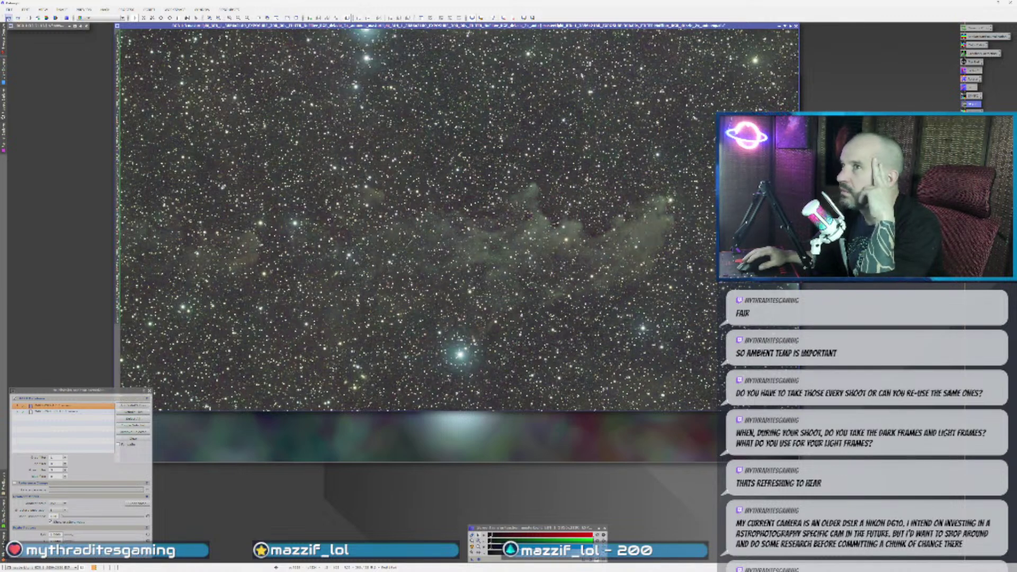
key(ctrl+z)
key(ctrl+Tab)
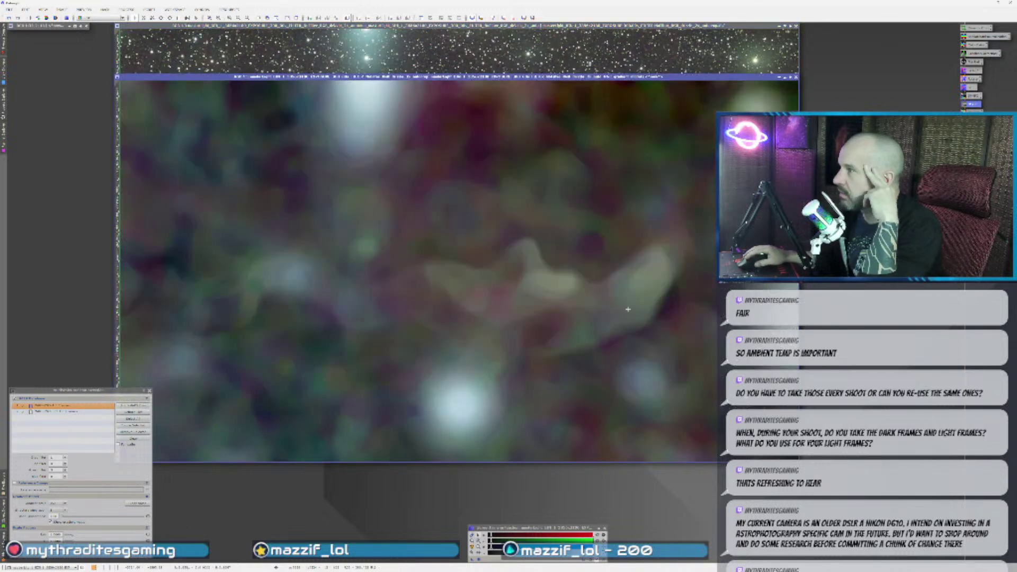
key(ctrl+Tab)
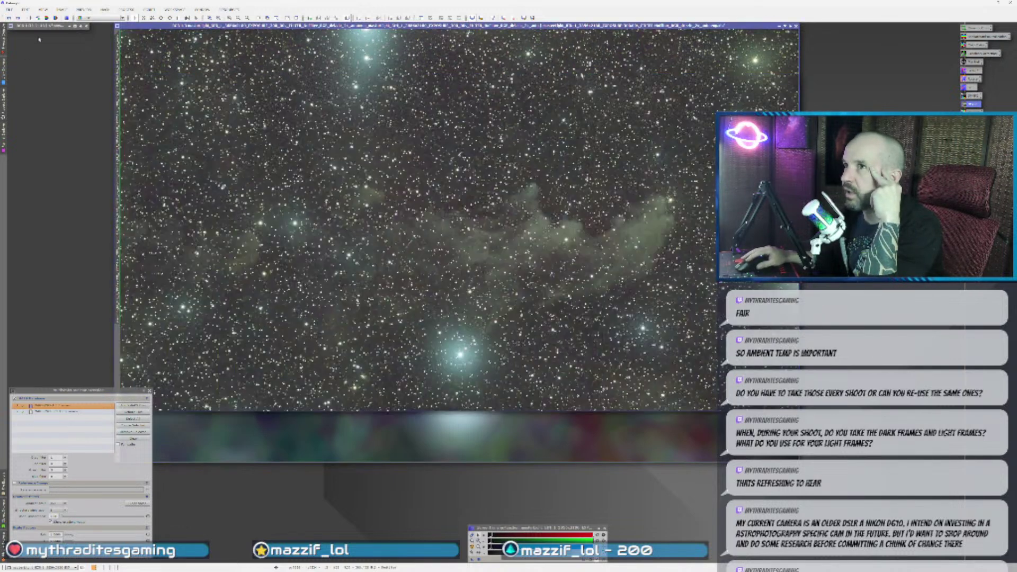
key(ctrl+y)
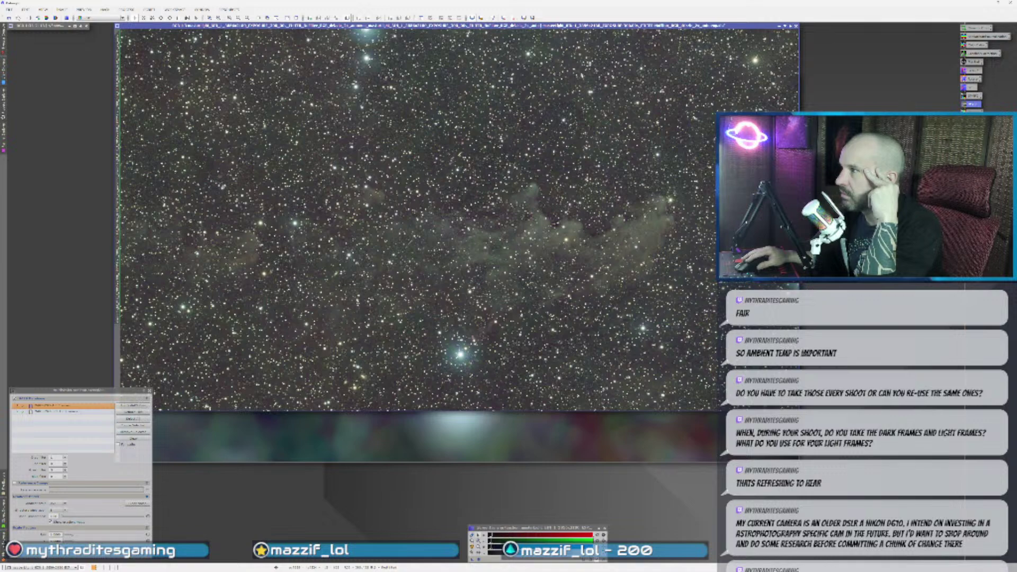
- Inspect the nebula's dust structure and its surrounding stars up close in the corrected image
scroll(455, 219, up, 2)
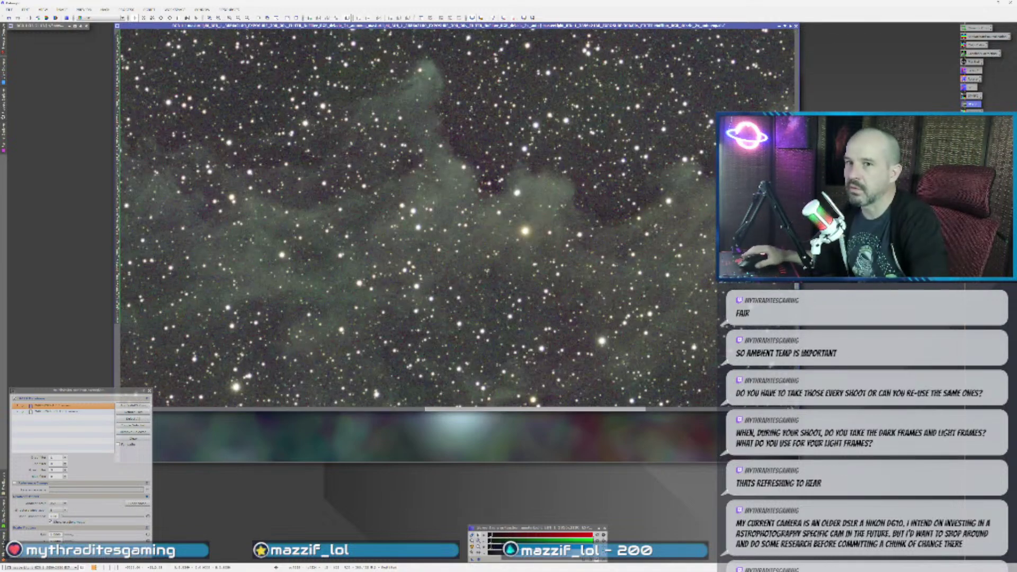
scroll(354, 217, up, 2)
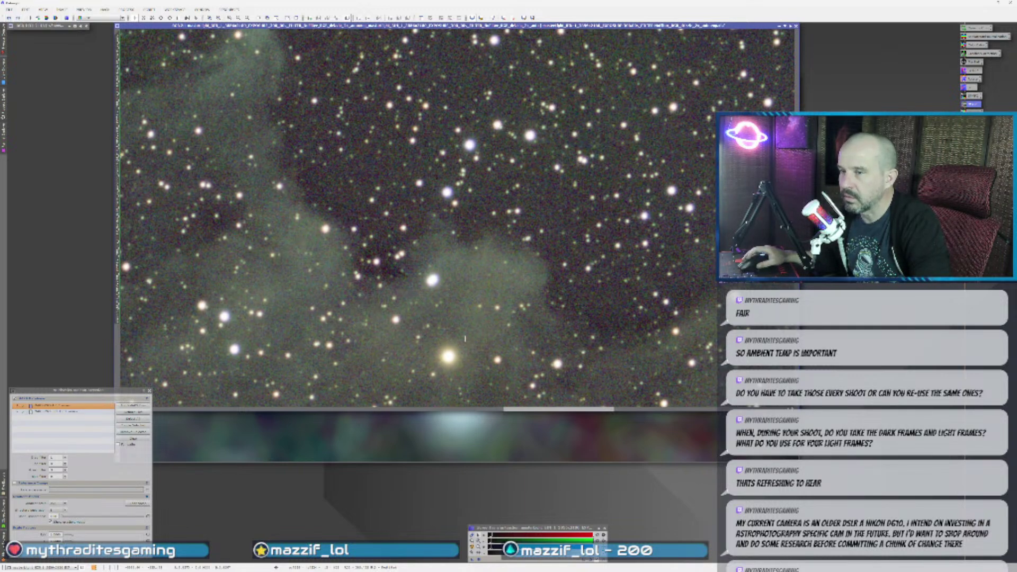
scroll(275, 183, down, 2)
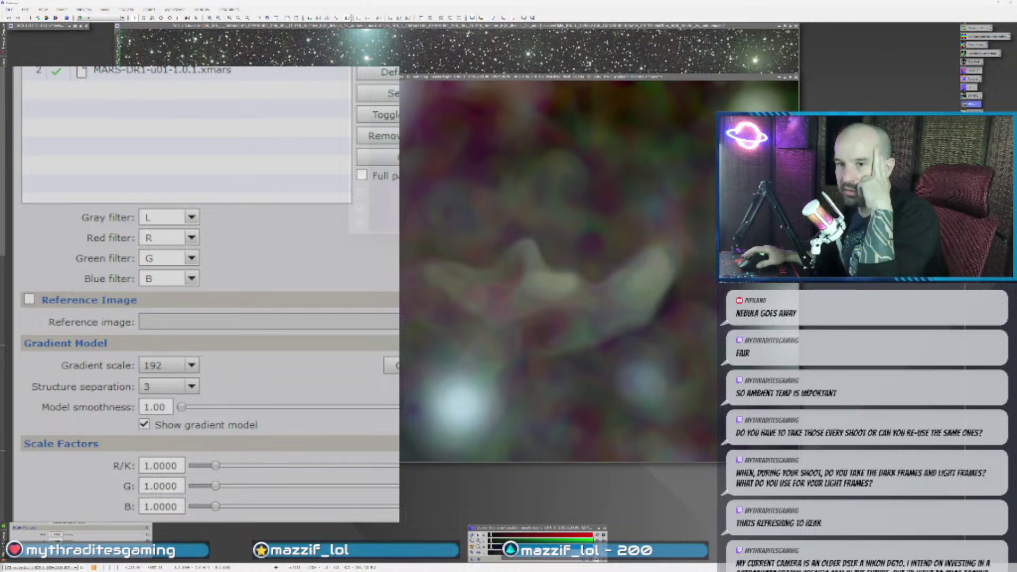
- Undo the last gradient correction and reapply MultiscaleGradientCorrection at gradient scale 192 with structure separation 5
mouse_move(326, 6)
mouse_down()
mouse_move(326, 141)
mouse_move(313, 141)
mouse_move(307, 125)
mouse_move(441, 4)
mouse_move(339, 2)
mouse_move(328, 15)
mouse_up()
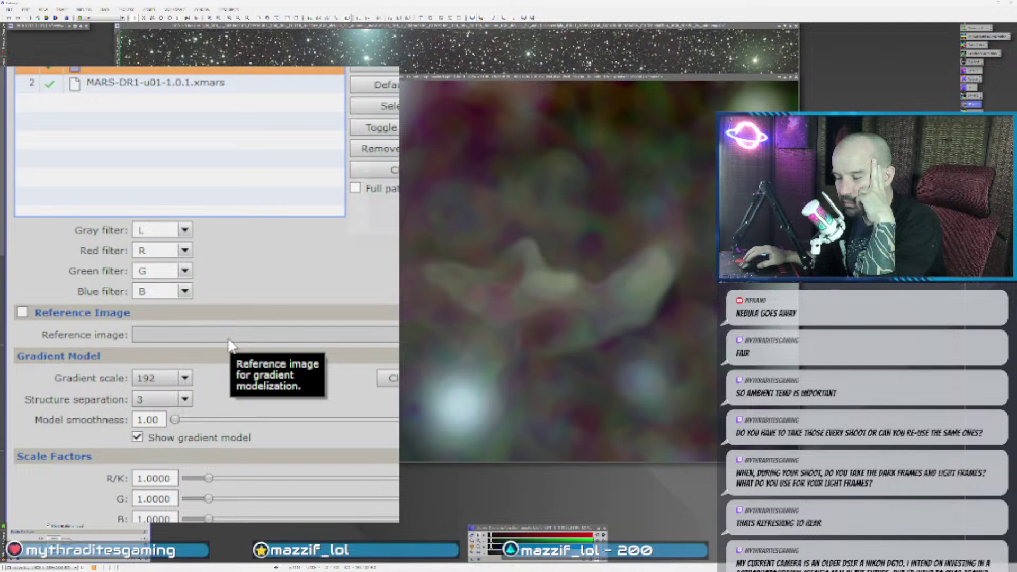
click(185, 400)
click(158, 471)
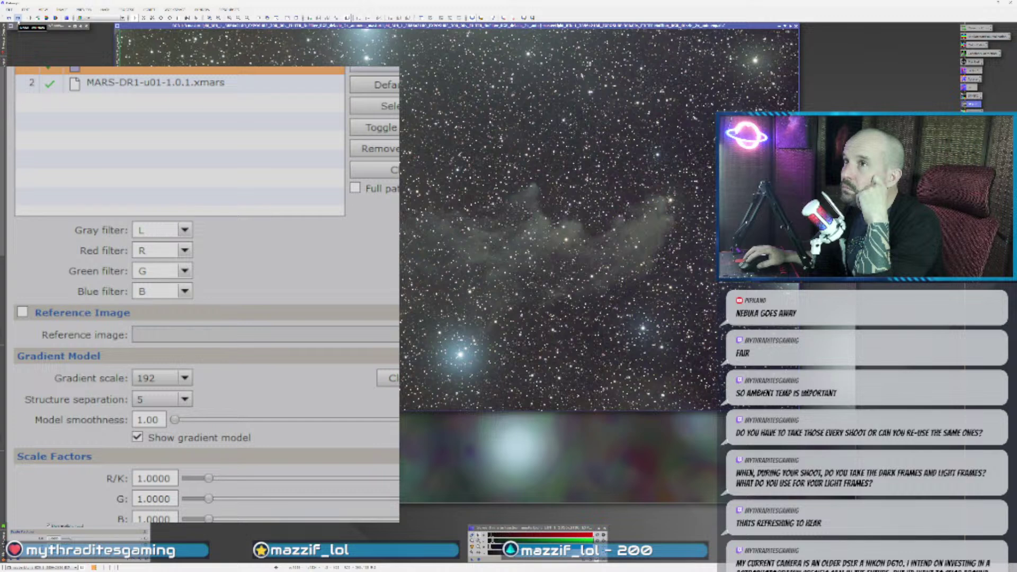
click(17, 18)
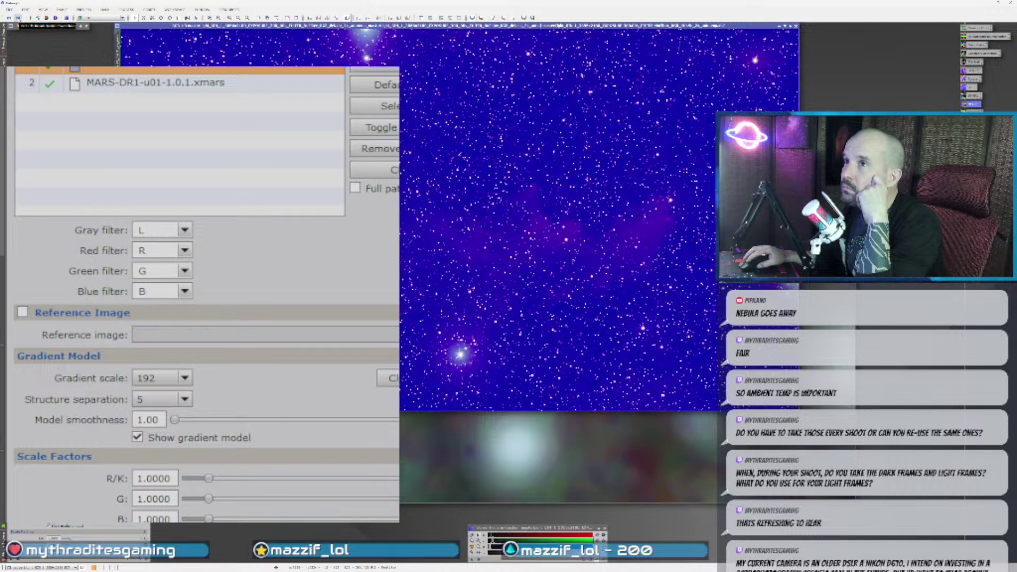
click(18, 18)
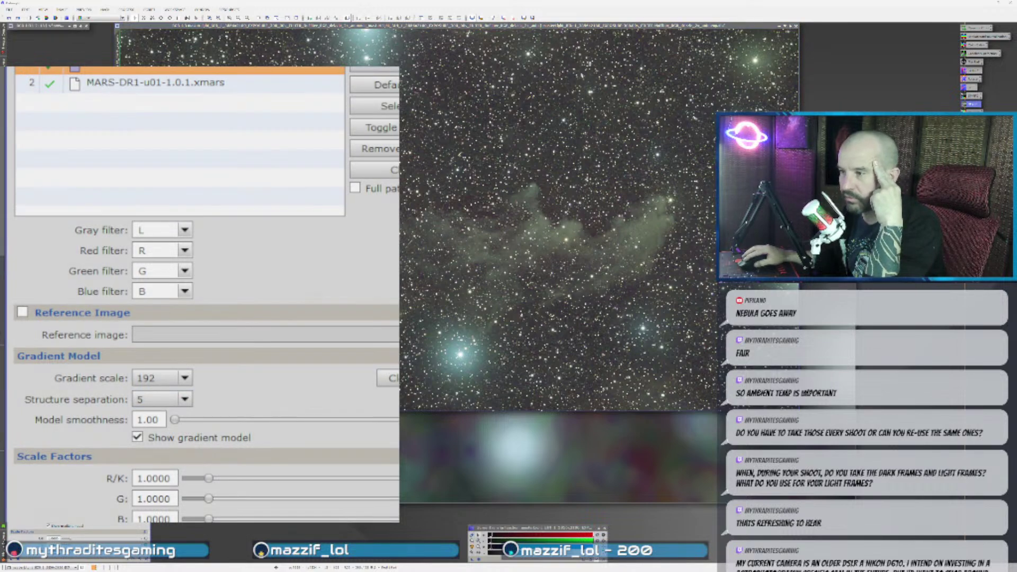
click(11, 560)
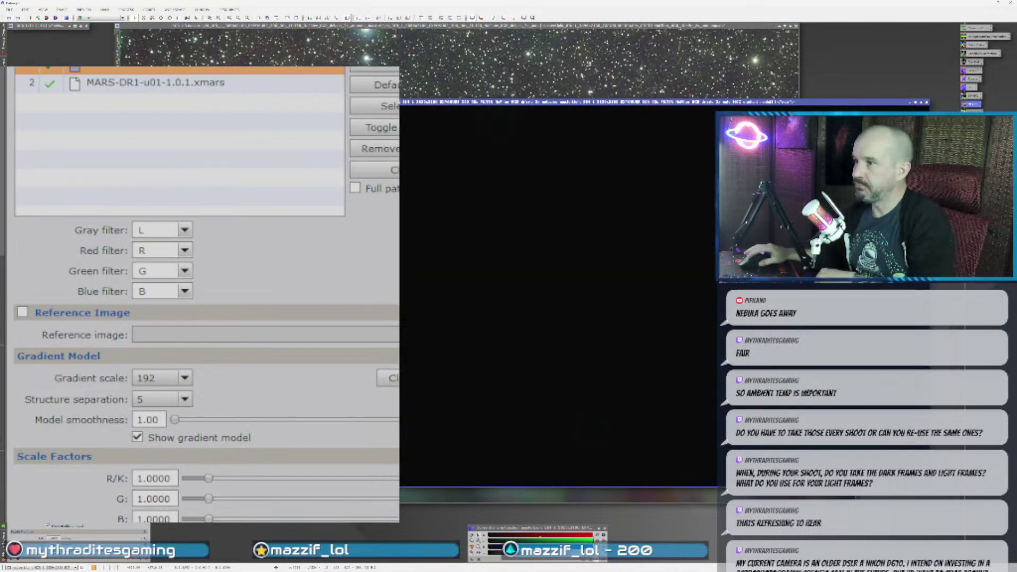
- Auto-stretch the new gradient model, check the corrected nebula image, and undo the correction
key(ctrl+a)
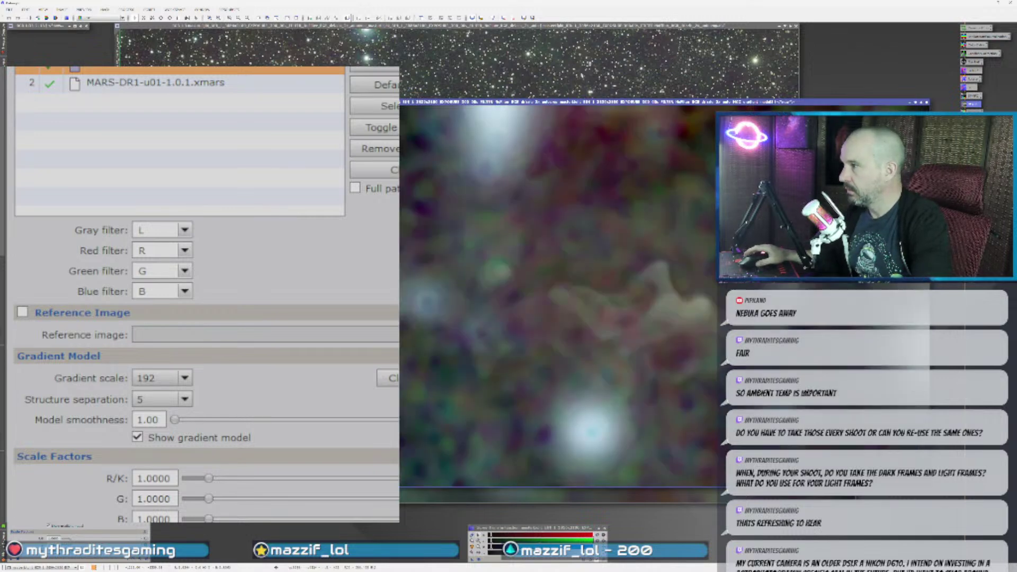
click(593, 63)
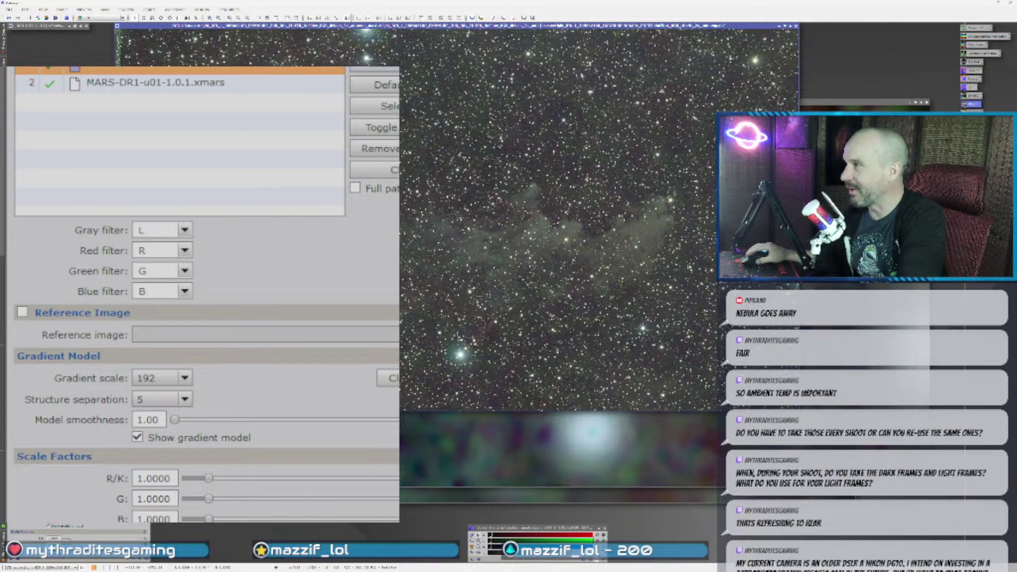
key(ctrl+z)
- Compare the gradient models from structure separation 3 and 5, spreading their windows apart over the nebula image
click(594, 450)
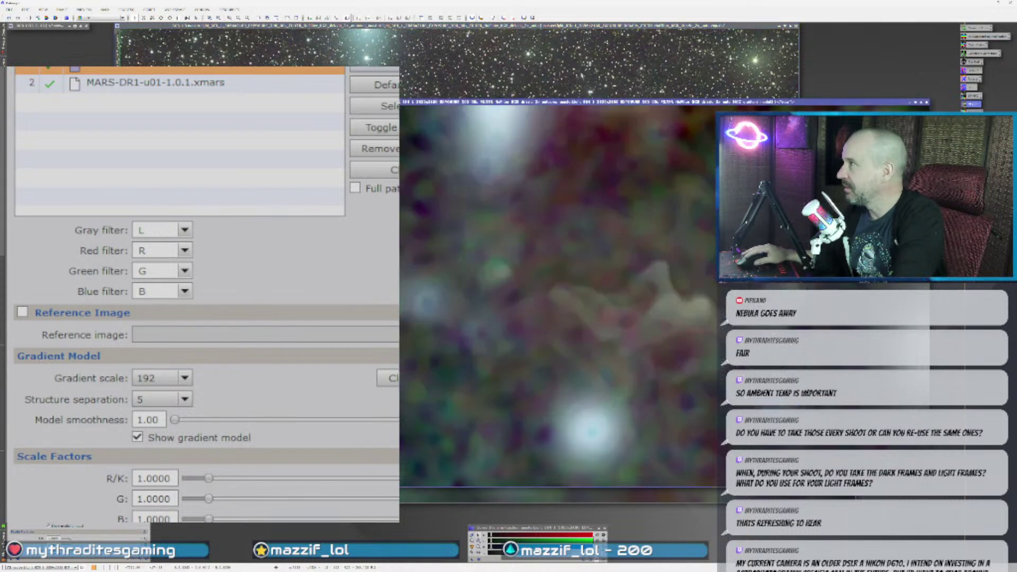
click(594, 495)
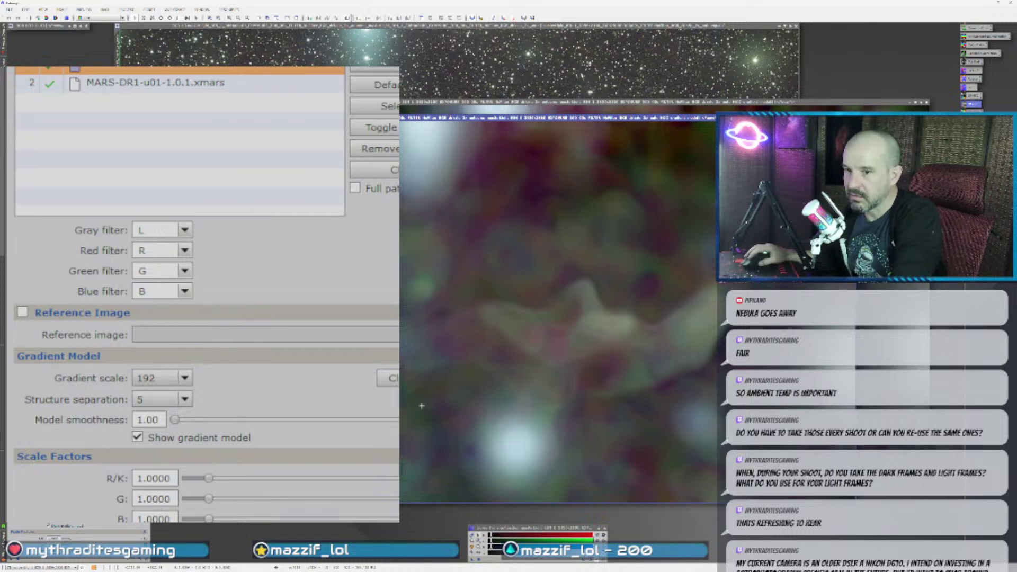
click(594, 102)
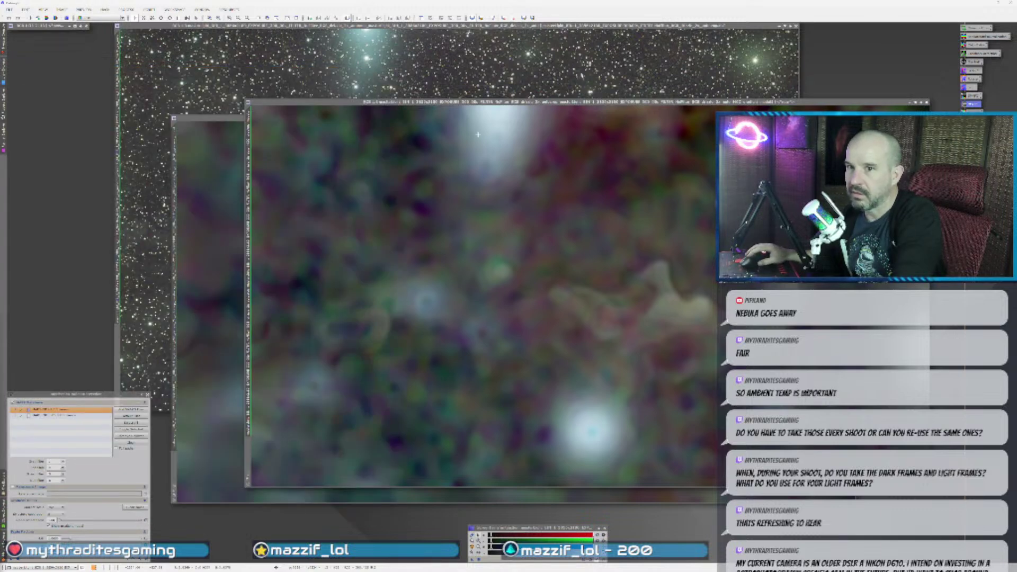
click(288, 114)
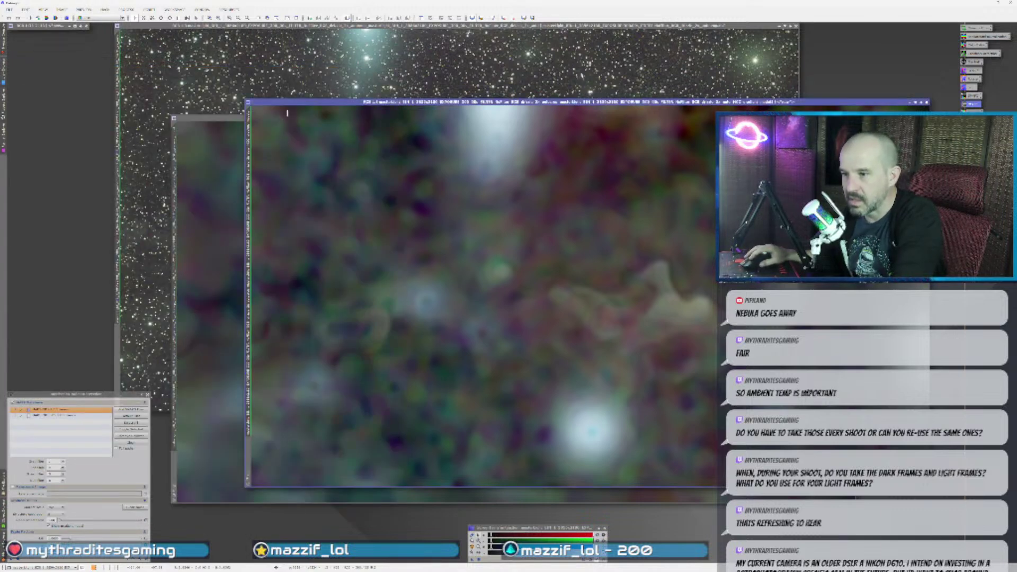
drag(299, 101, 77, 138)
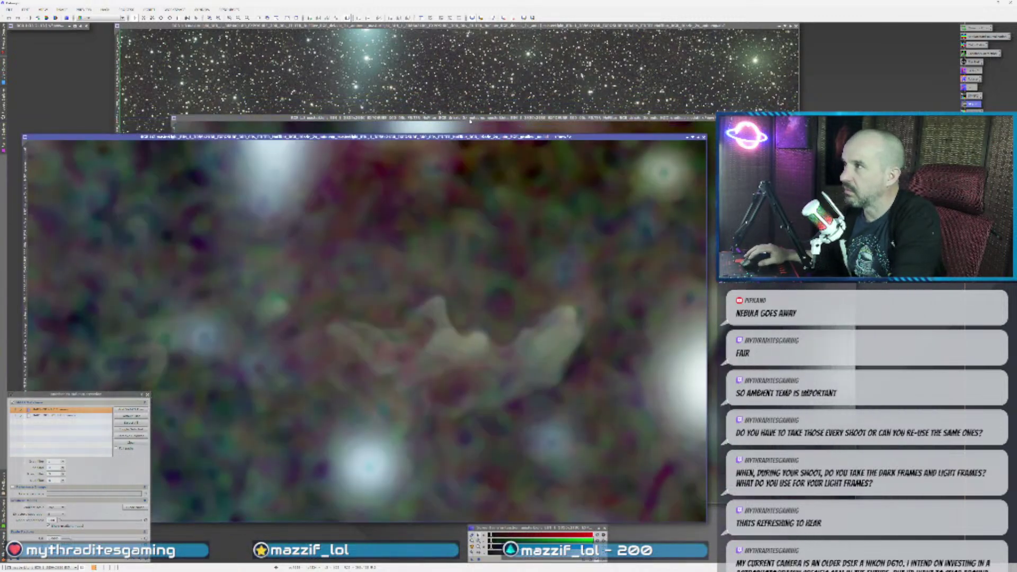
drag(471, 120, 452, 77)
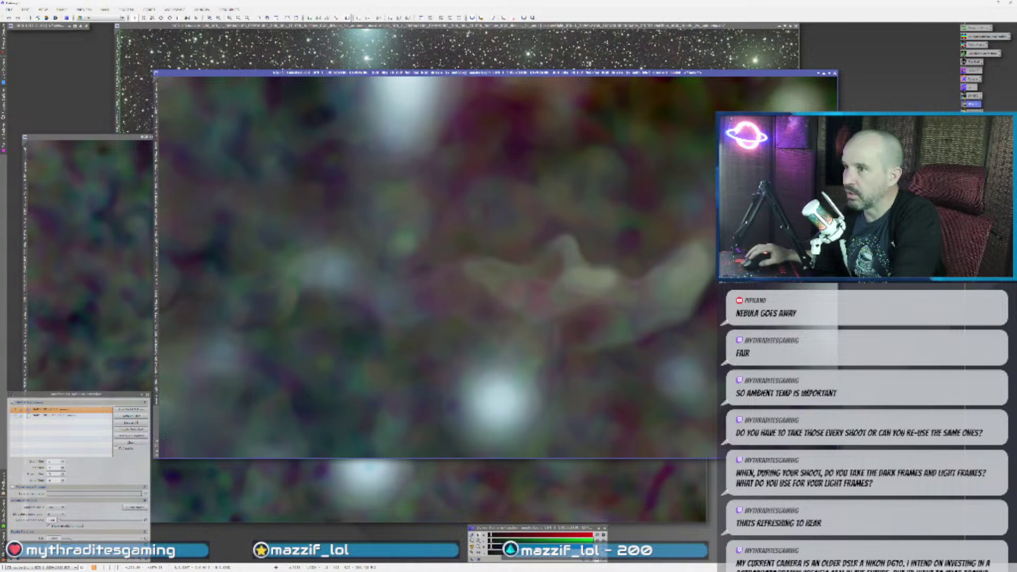
- Set a lower structure separation in MultiscaleGradientCorrection and apply the process to the nebula image
click(133, 138)
click(295, 50)
click(62, 515)
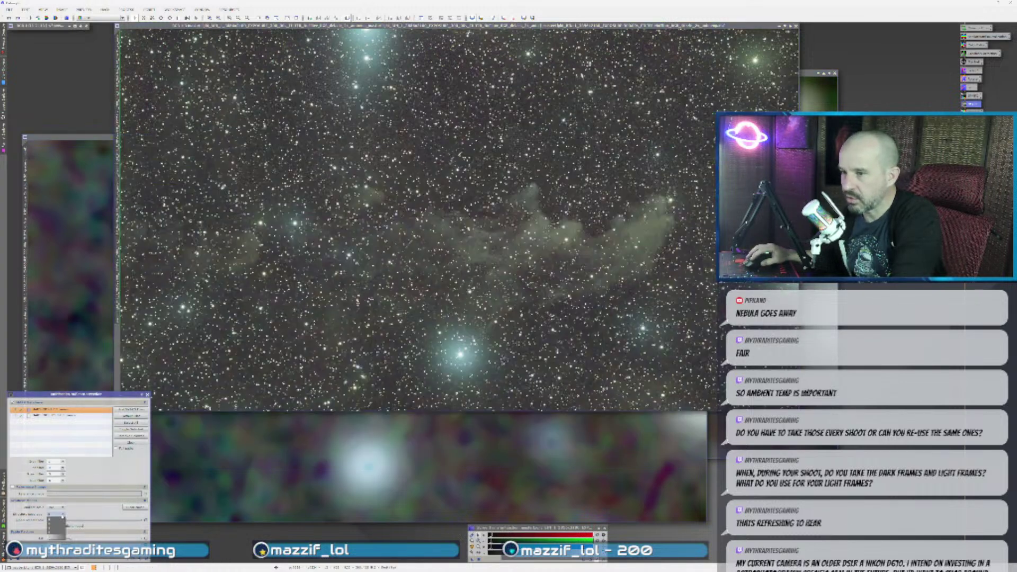
click(56, 522)
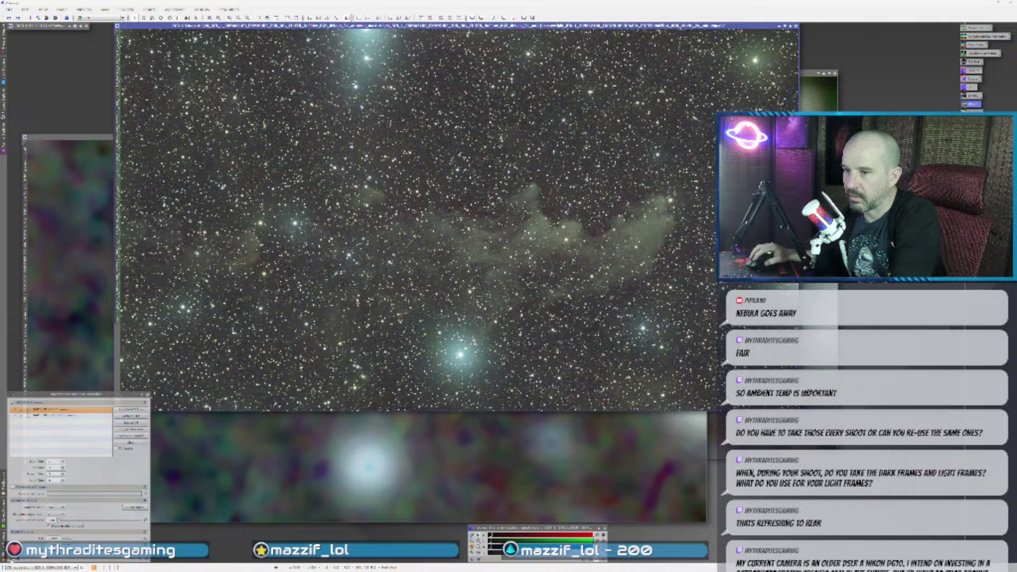
drag(11, 561, 412, 277)
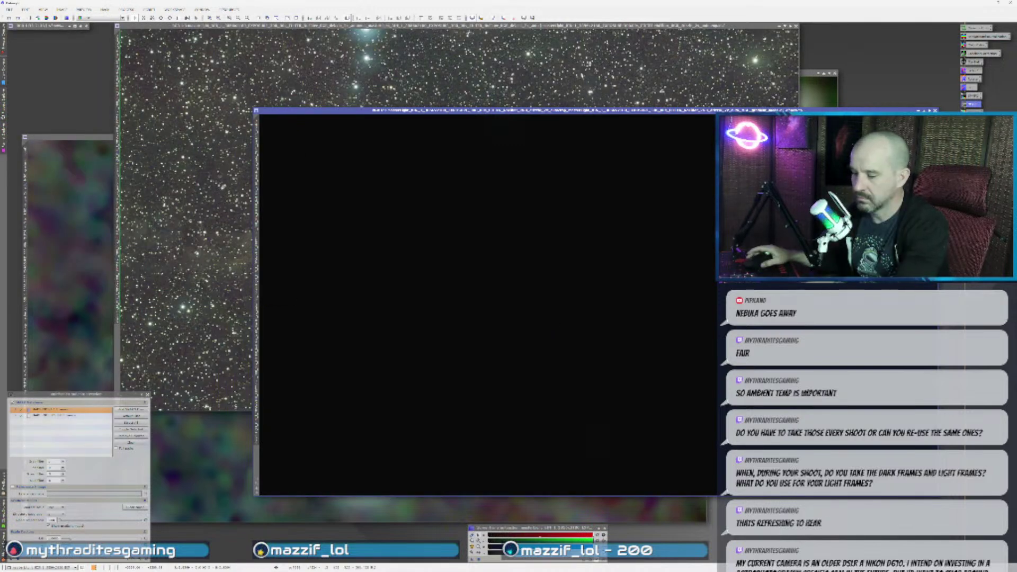
- Check the auto-stretched gradient model against the corrected image, undo the correction and close that model
key(ctrl+a)
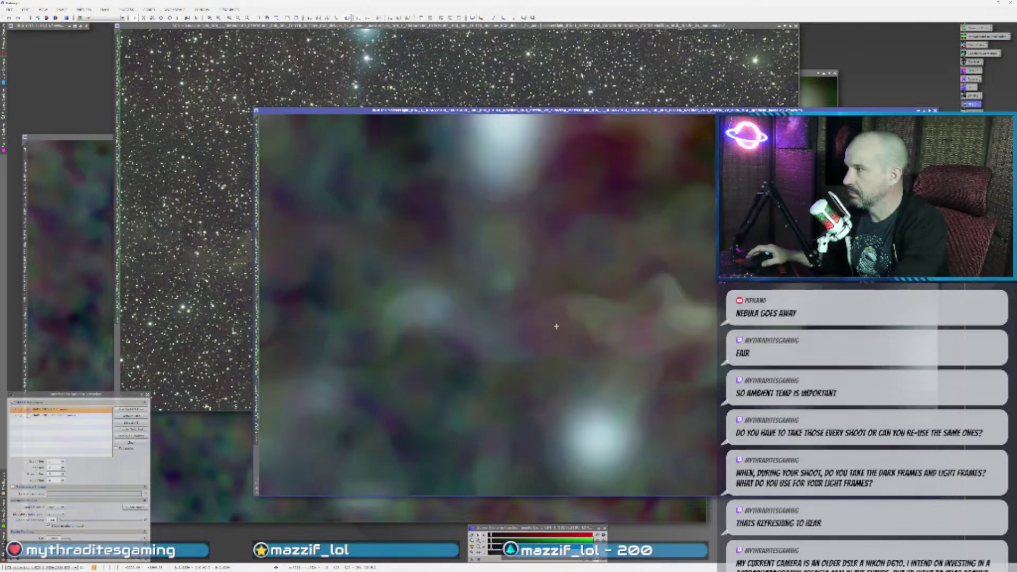
key(ctrl+Tab)
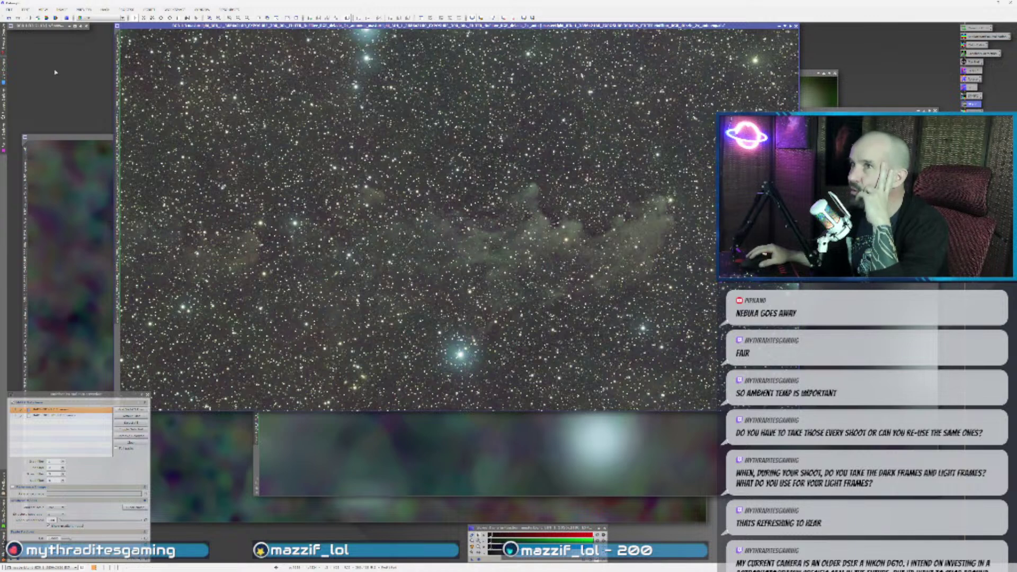
click(8, 18)
key(ctrl+Tab)
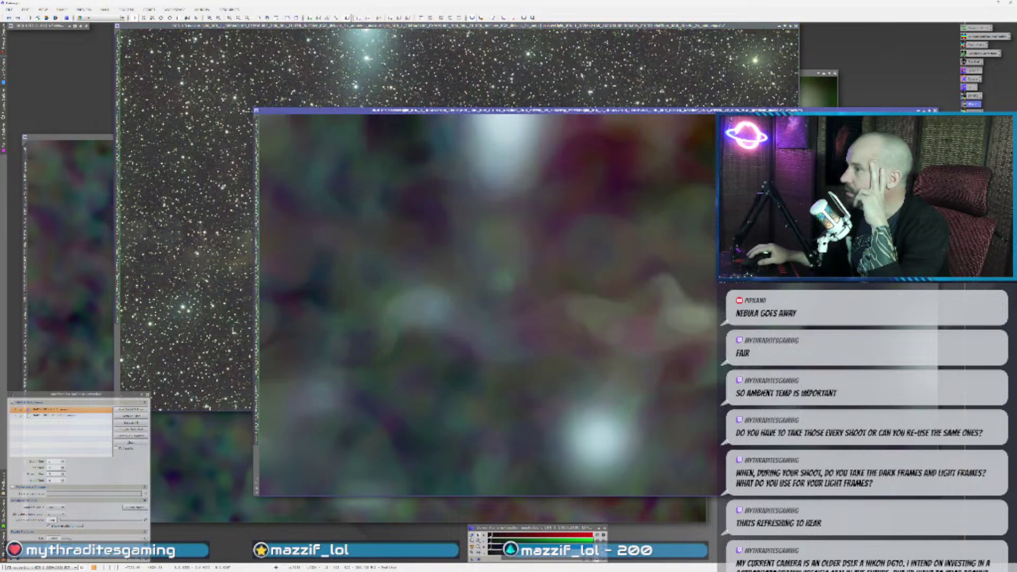
key(ctrl+Tab)
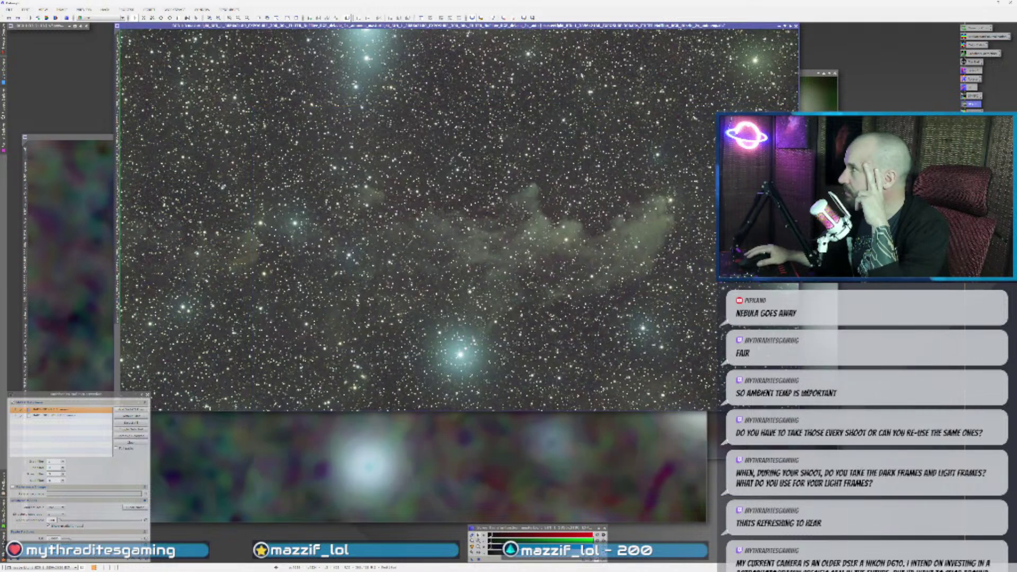
- Compare the two remaining gradient models against the uncorrected nebula image
click(393, 471)
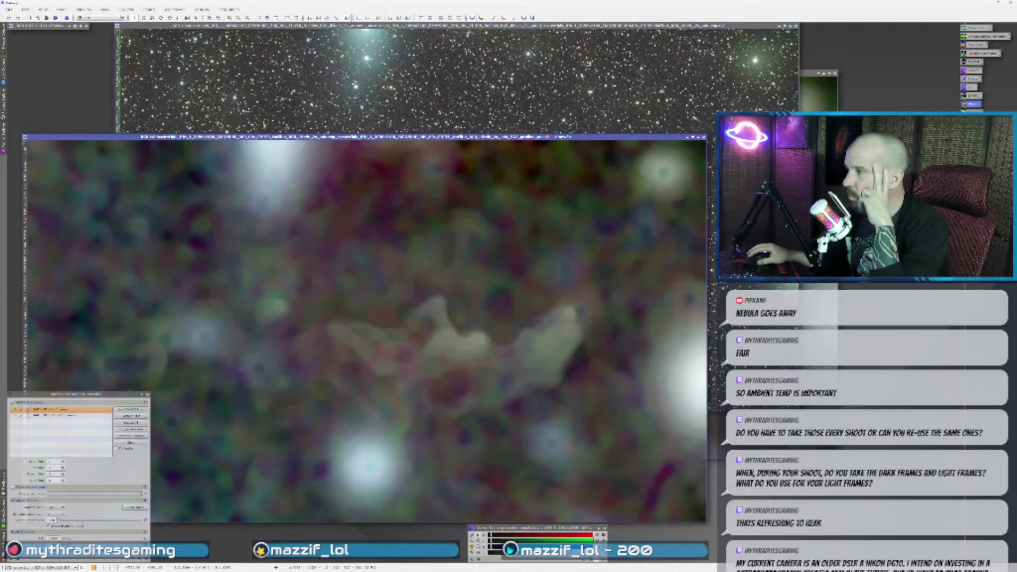
key(ctrl+Tab)
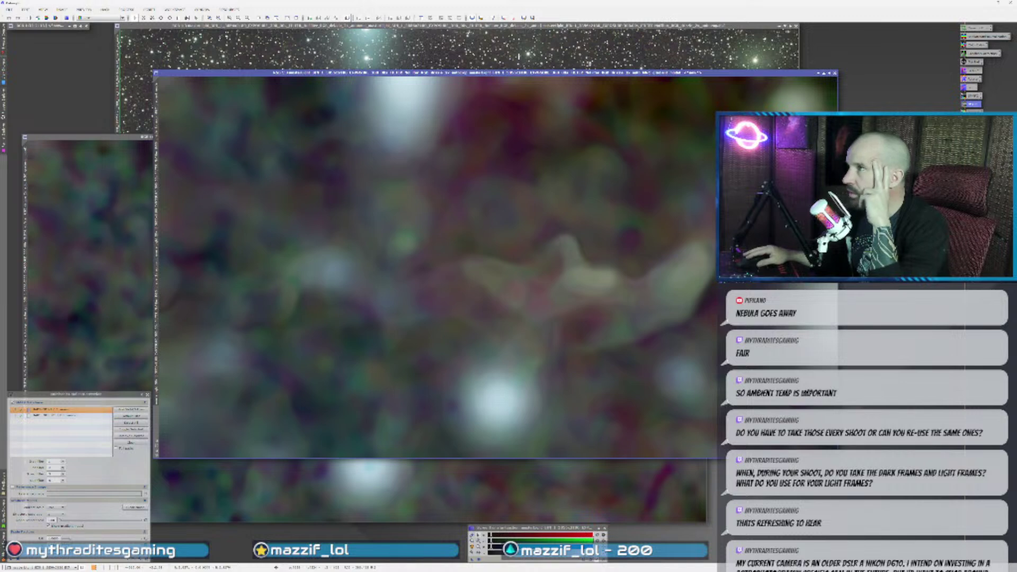
key(ctrl+Tab)
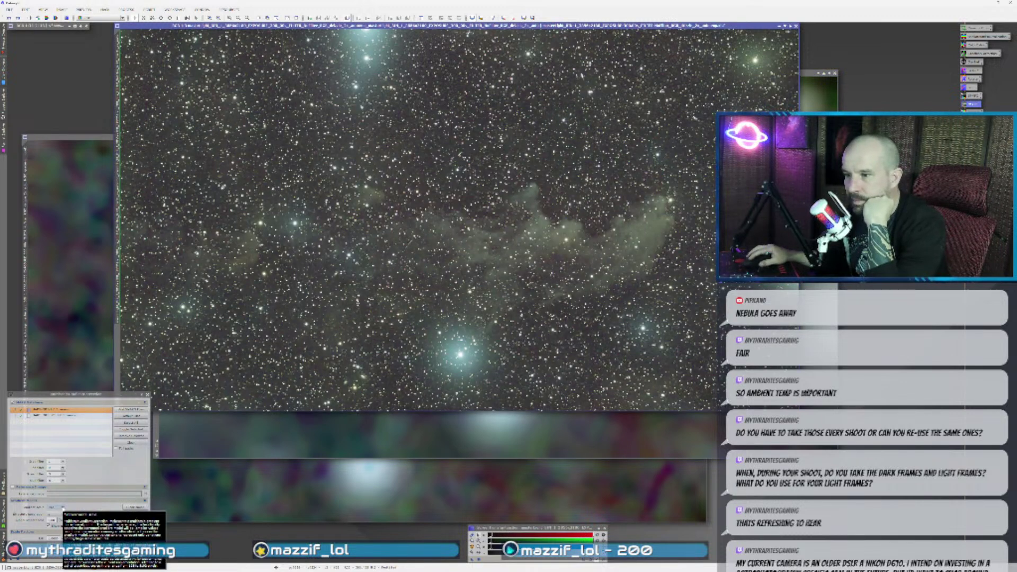
- Choose a larger gradient scale in MultiscaleGradientCorrection and apply the process to the nebula image
click(62, 507)
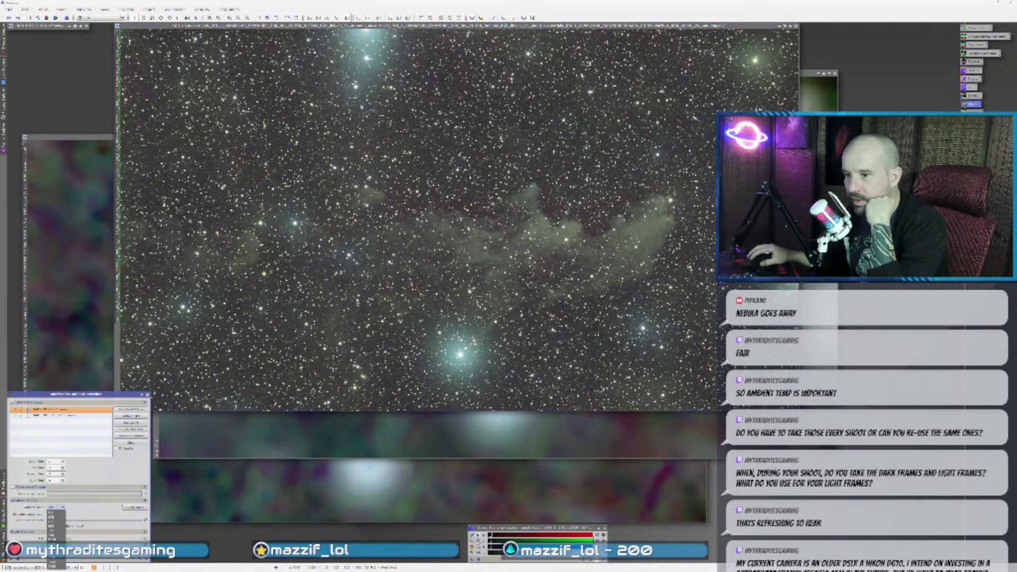
click(53, 525)
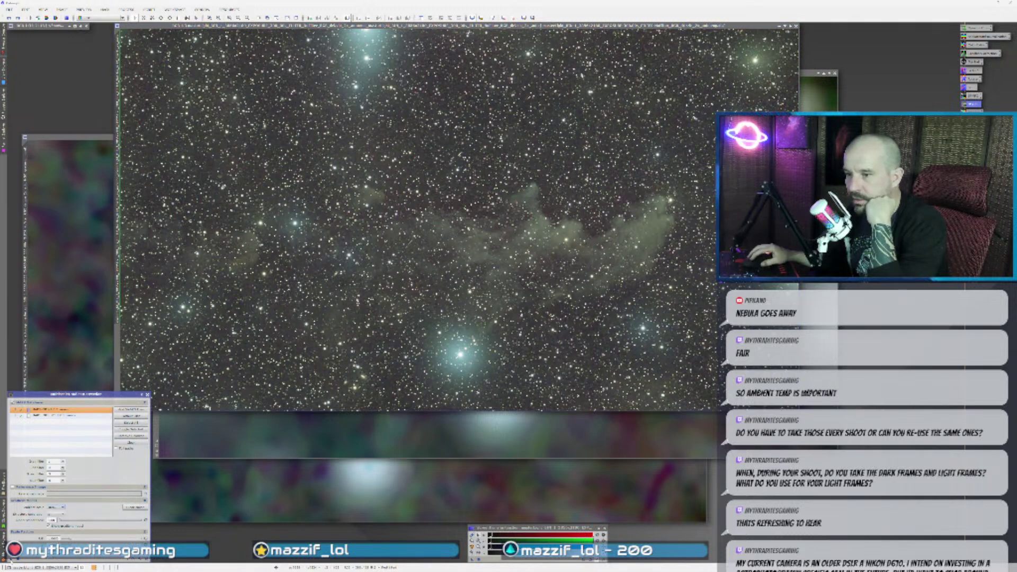
click(416, 273)
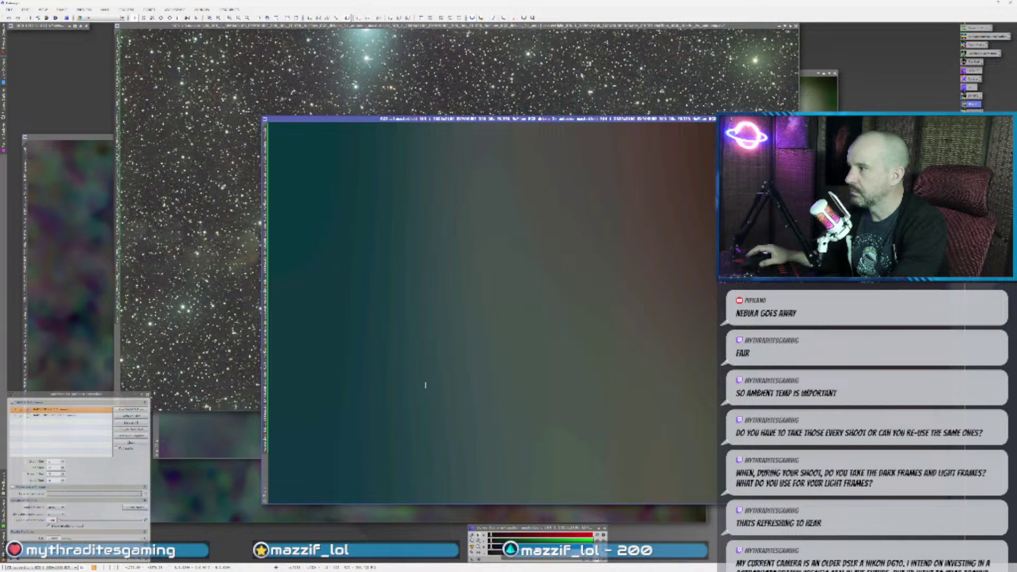
- Compare the large-scale gradient model with the corrected nebula image, checking the star halos
click(562, 454)
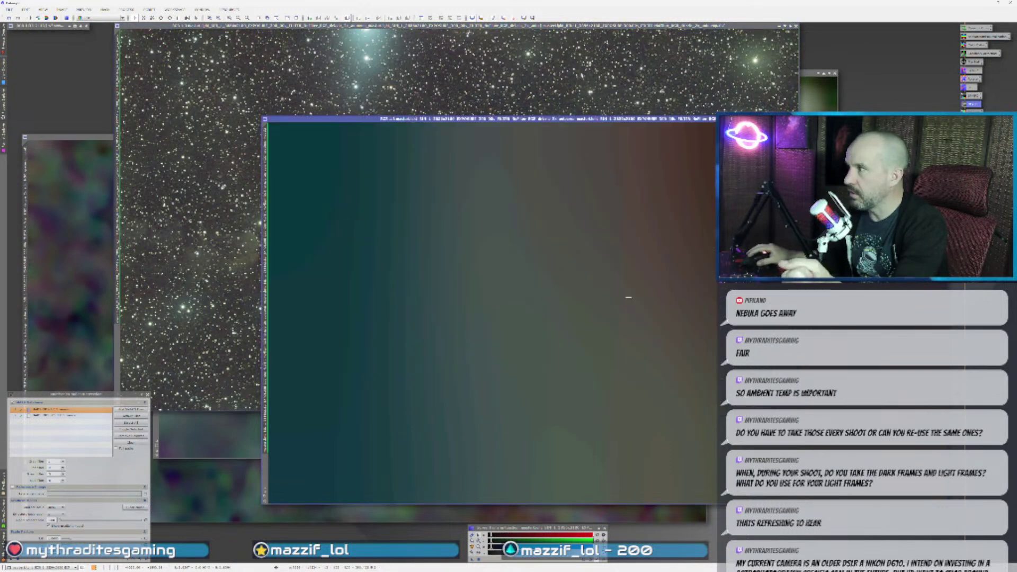
key(ctrl+shift+z)
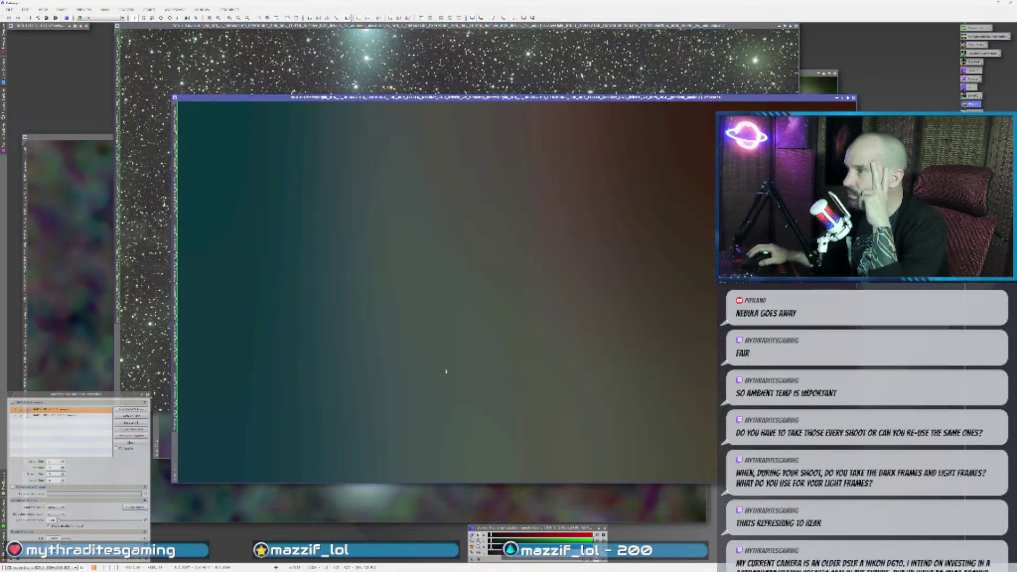
click(145, 297)
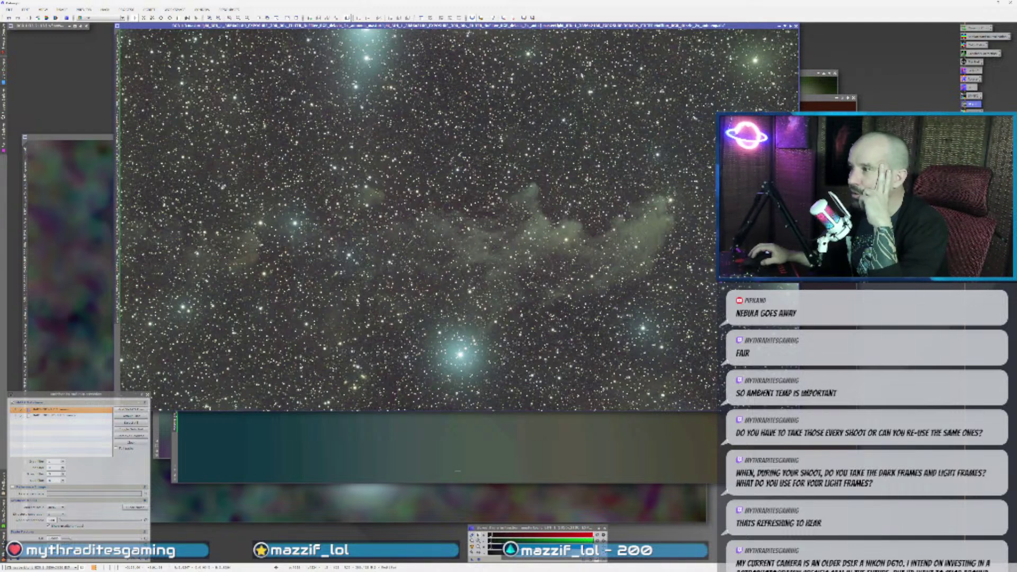
click(453, 464)
click(146, 302)
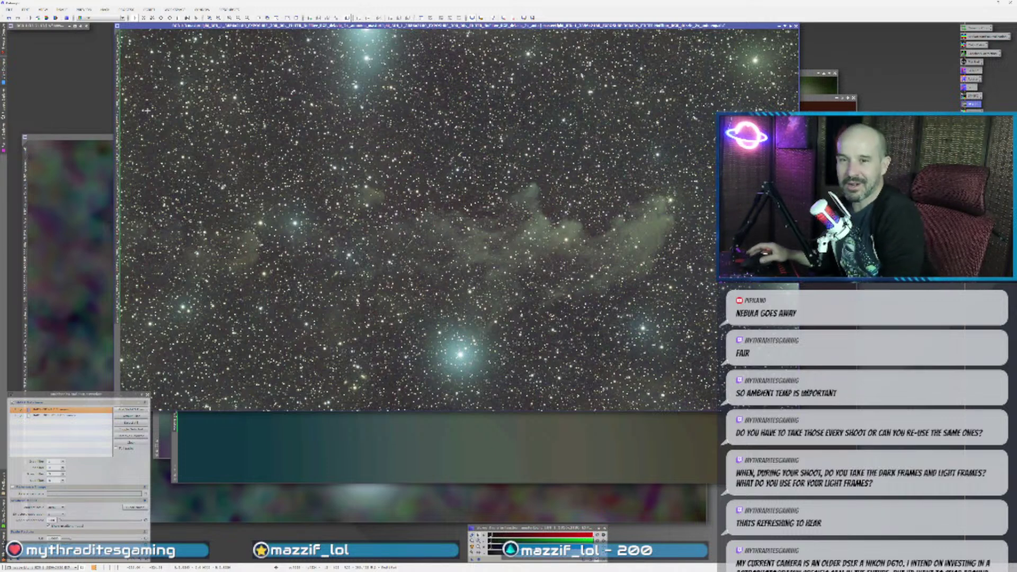
- Open the FAME adaptive mask editor script for the nebula image
click(149, 9)
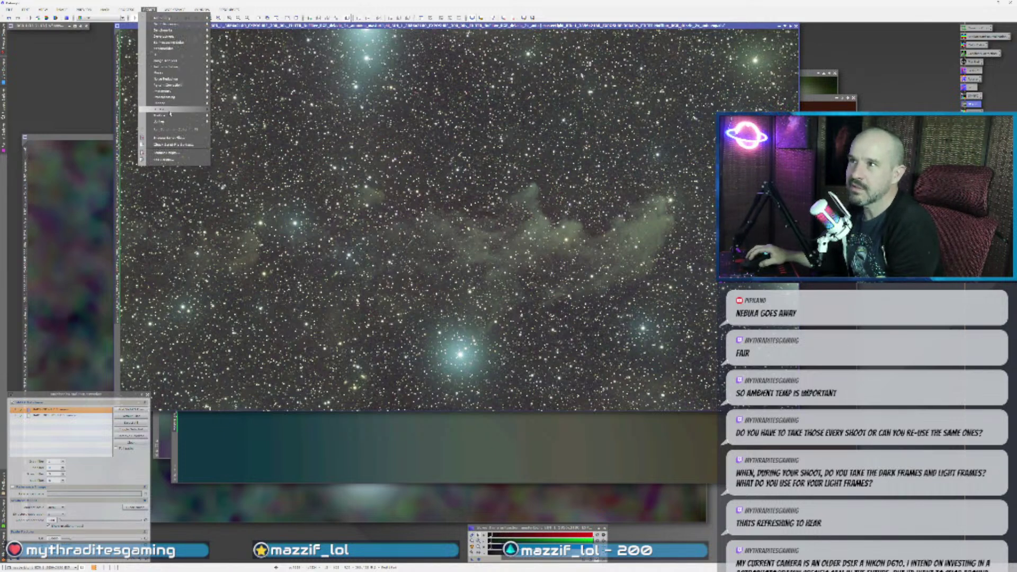
mouse_move(170, 109)
click(249, 151)
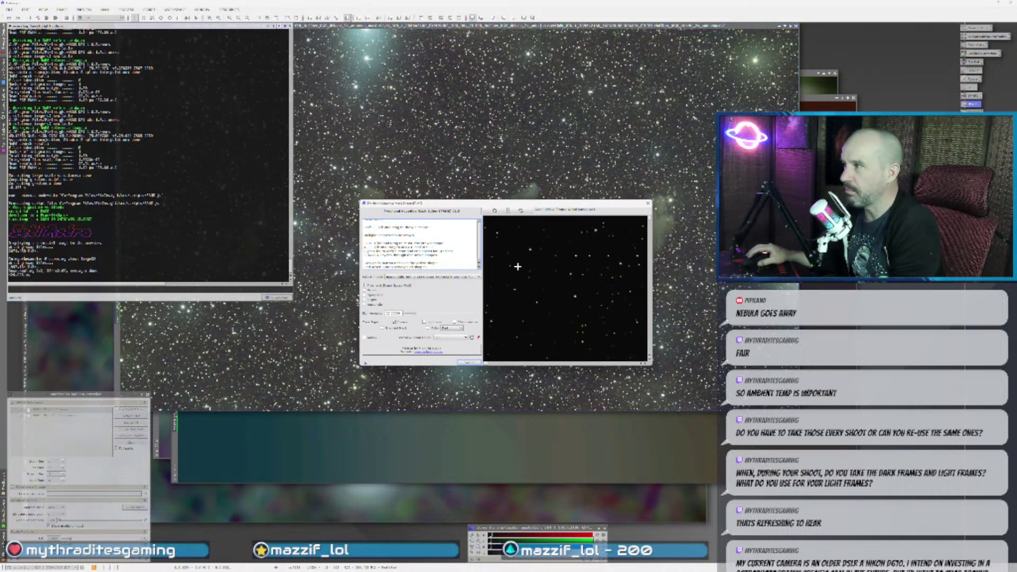
drag(528, 205, 454, 115)
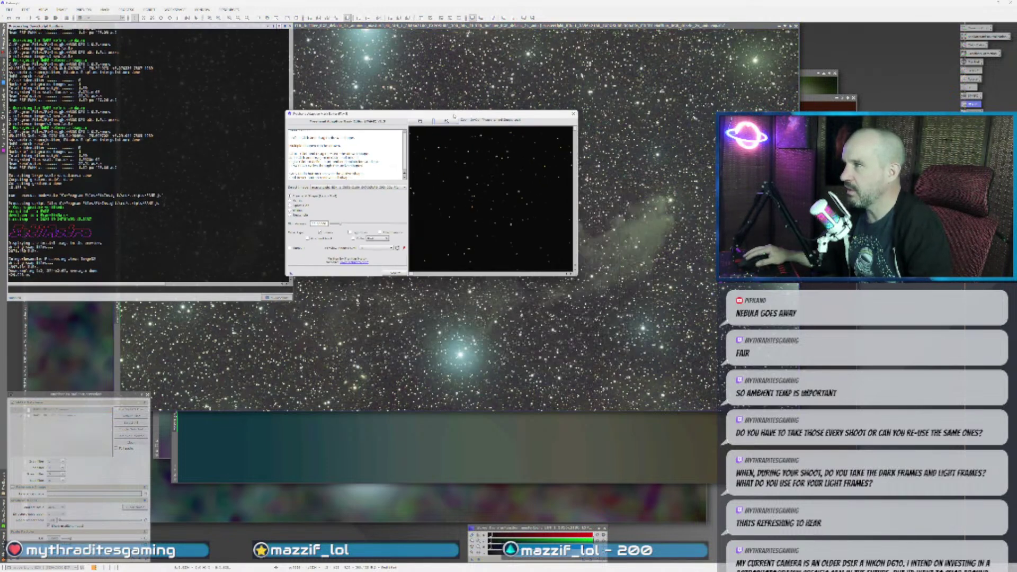
drag(457, 276, 457, 397)
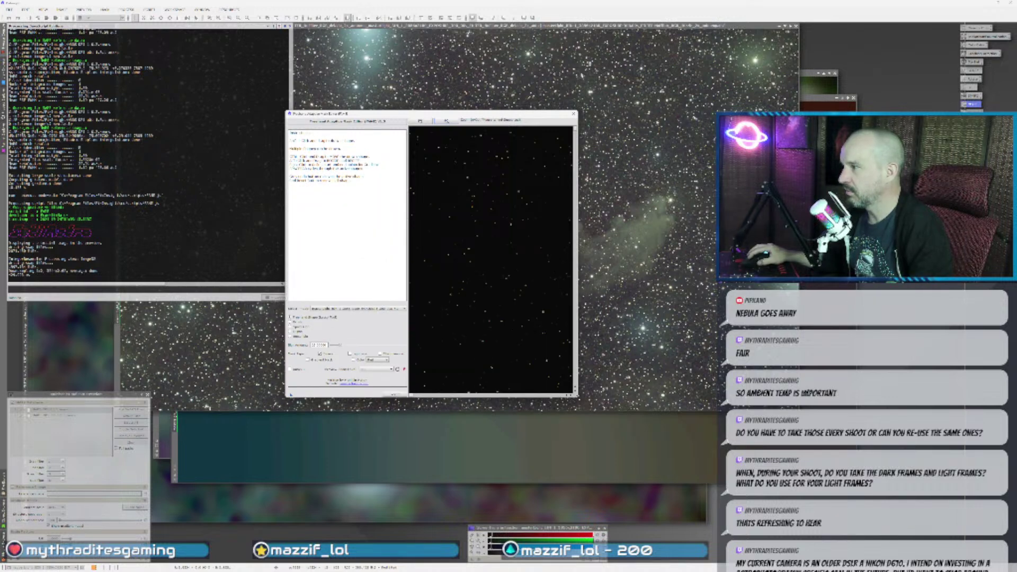
drag(577, 396, 854, 506)
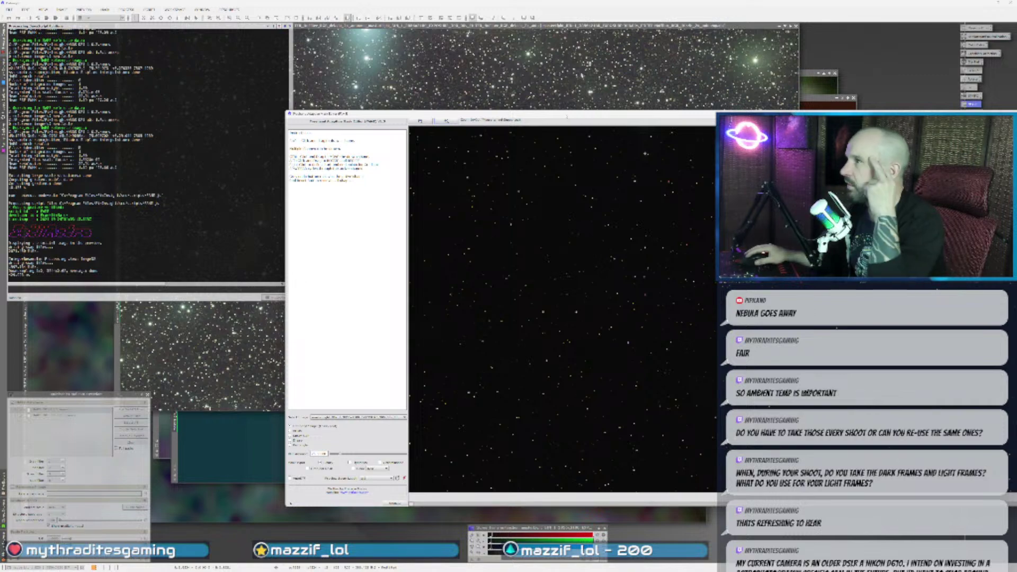
drag(424, 113, 213, 58)
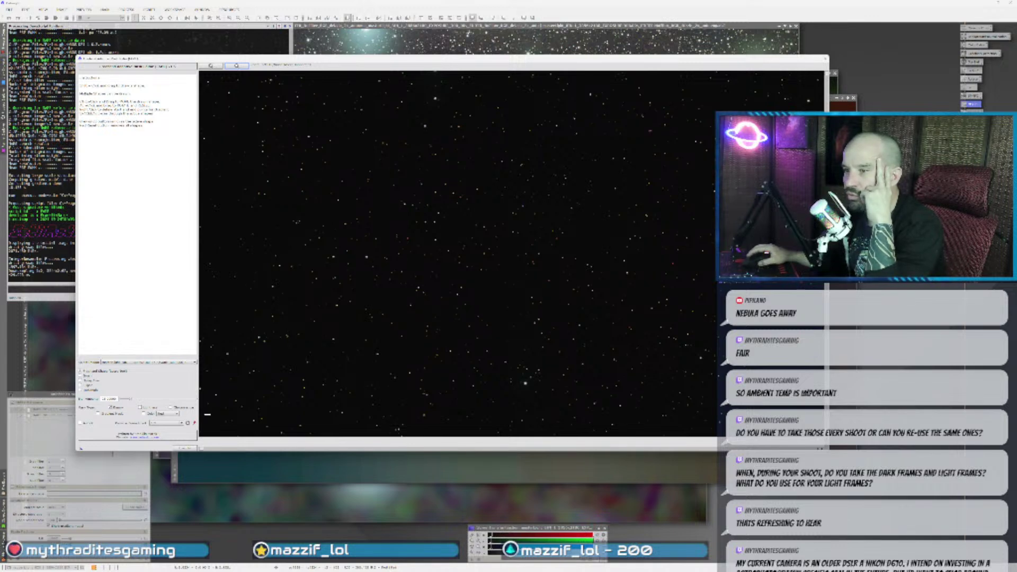
click(118, 414)
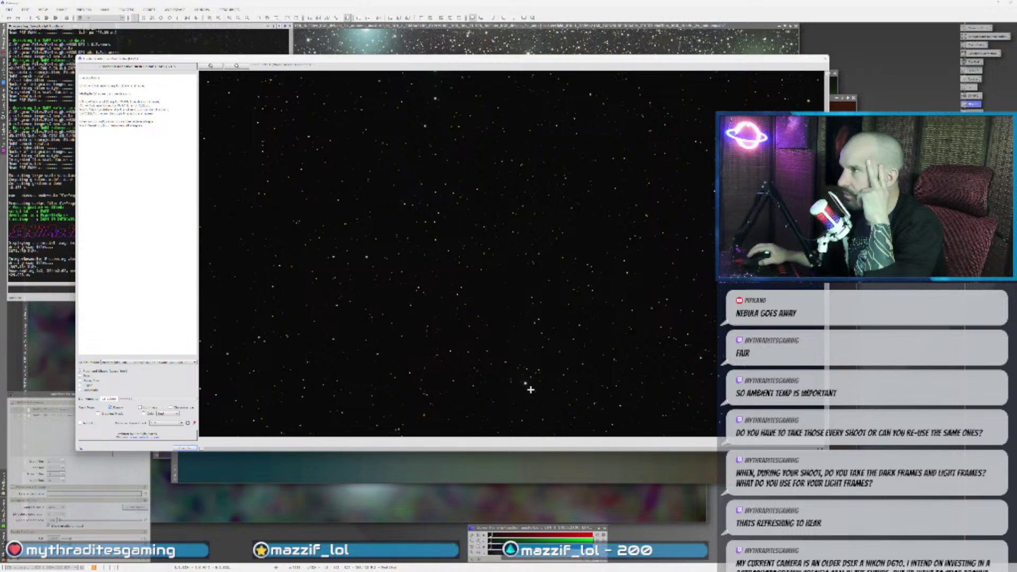
scroll(530, 389, down, 1)
scroll(513, 362, up, 1)
scroll(513, 361, down, 1)
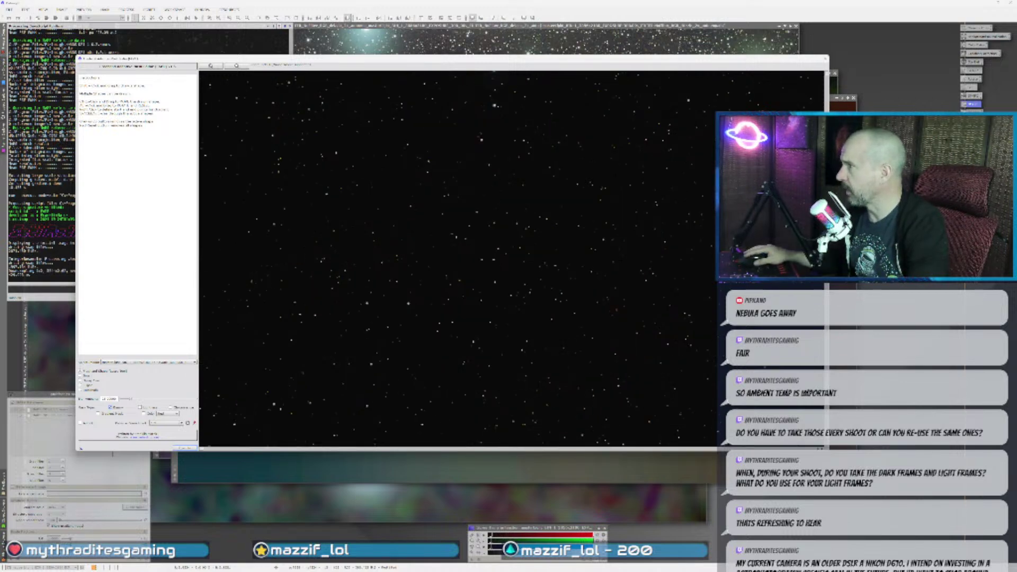
scroll(545, 400, up, 1)
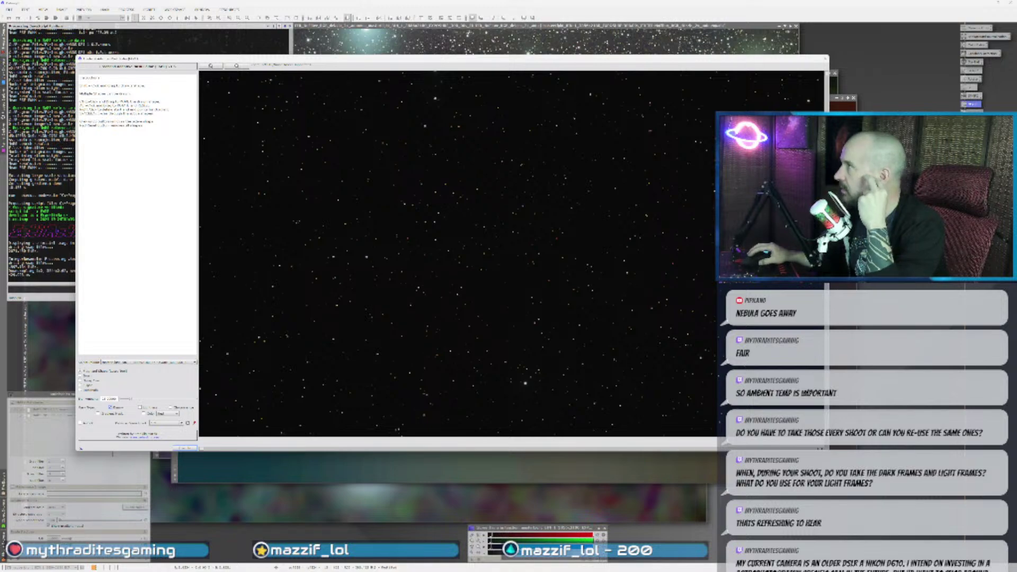
click(825, 60)
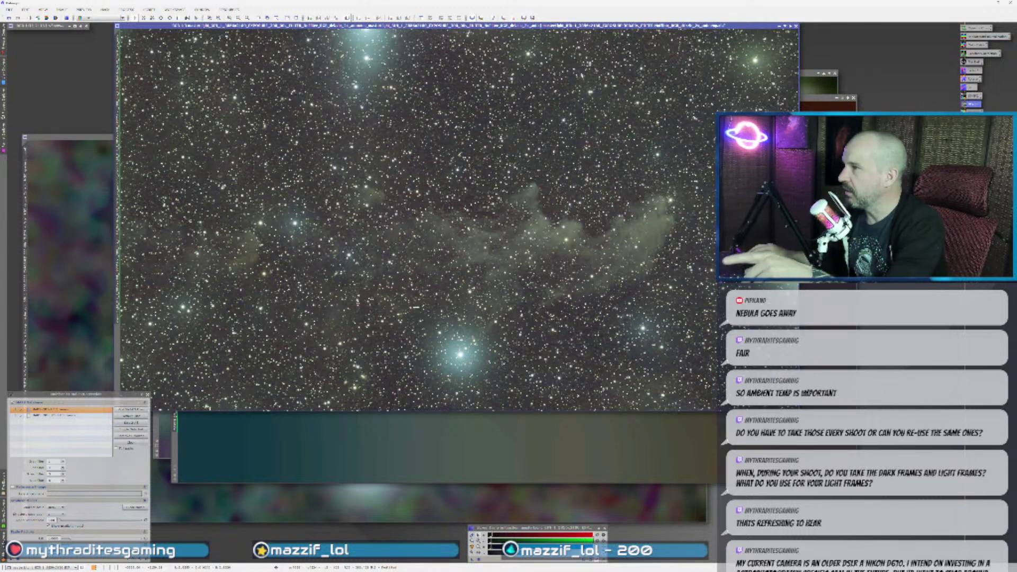
- Close the remaining gradient model images and the MultiscaleGradientCorrection process window
click(521, 451)
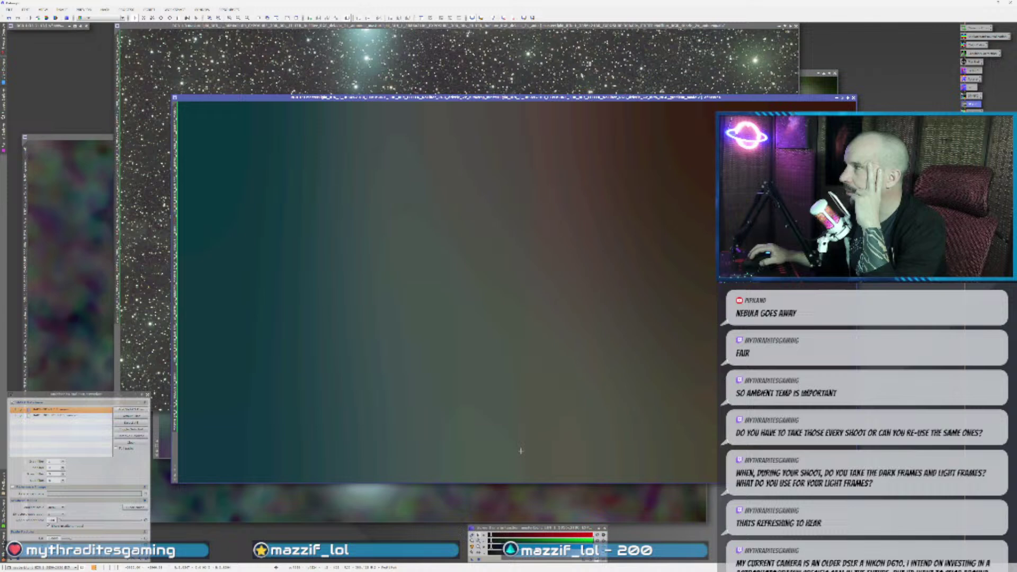
click(853, 98)
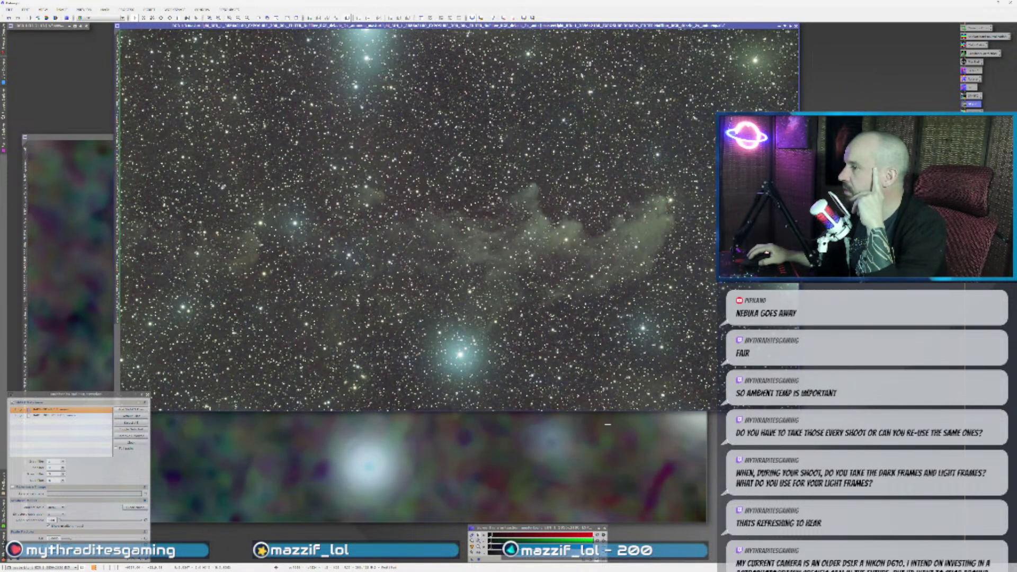
click(704, 137)
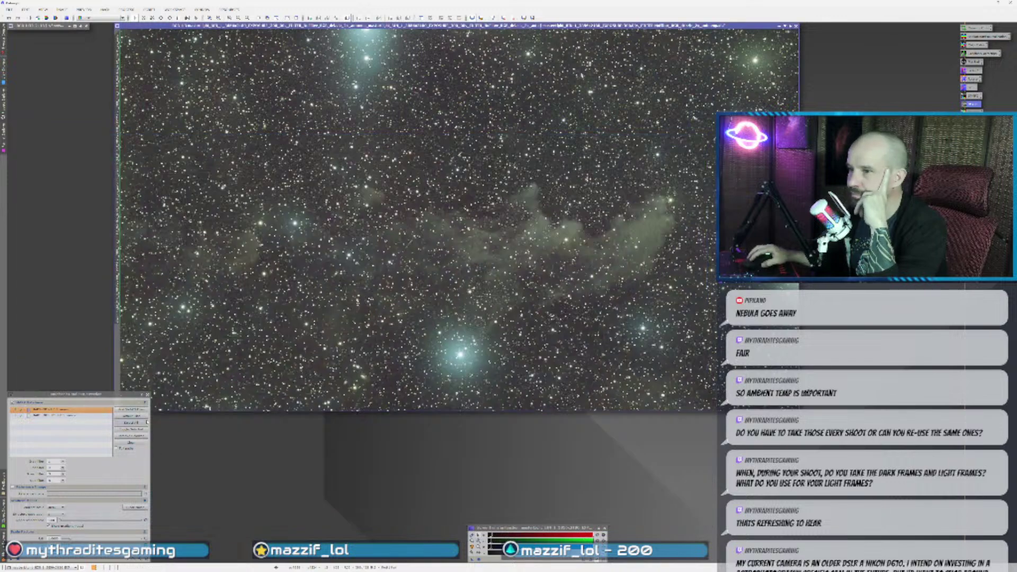
click(148, 395)
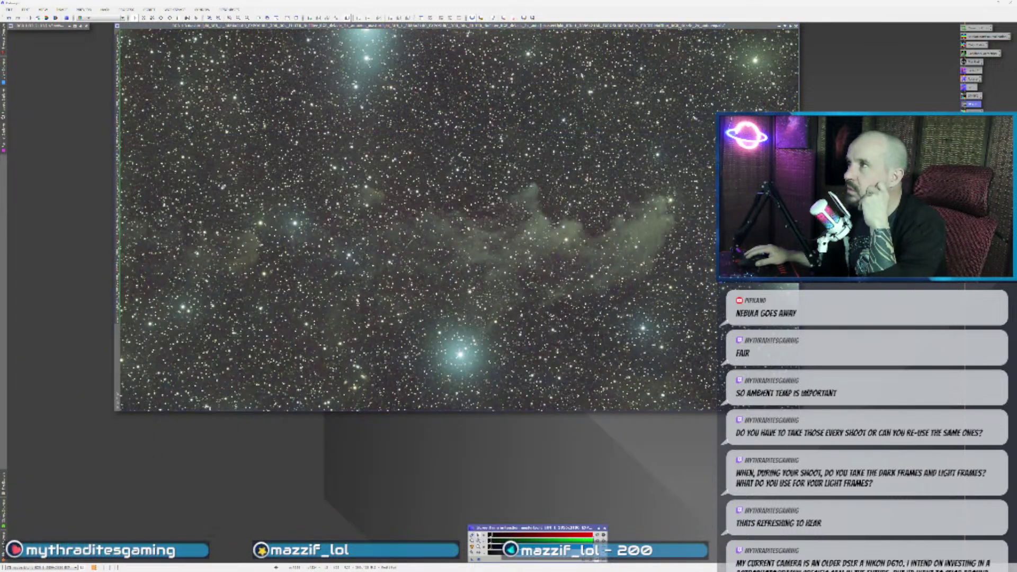
- Try out a grayscale lightness copy of the nebula image with an auto-stretch and discard it
drag(446, 24, 341, 32)
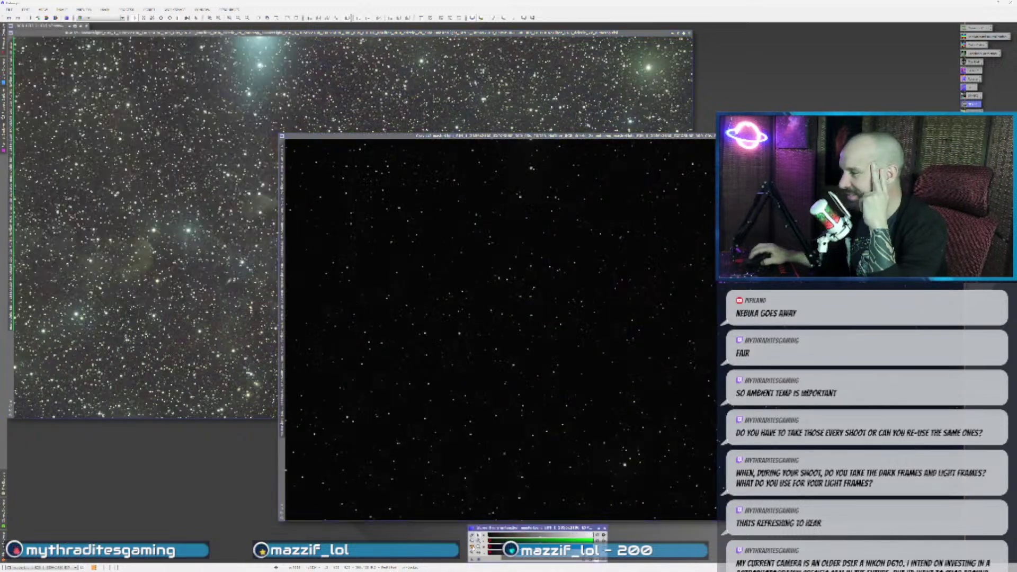
click(472, 547)
drag(477, 135, 314, 98)
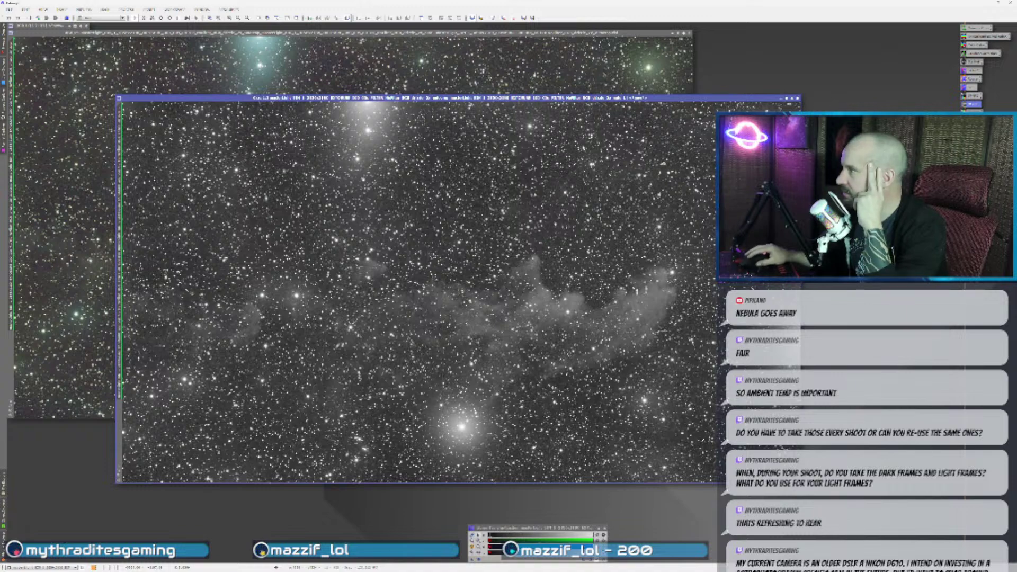
click(798, 99)
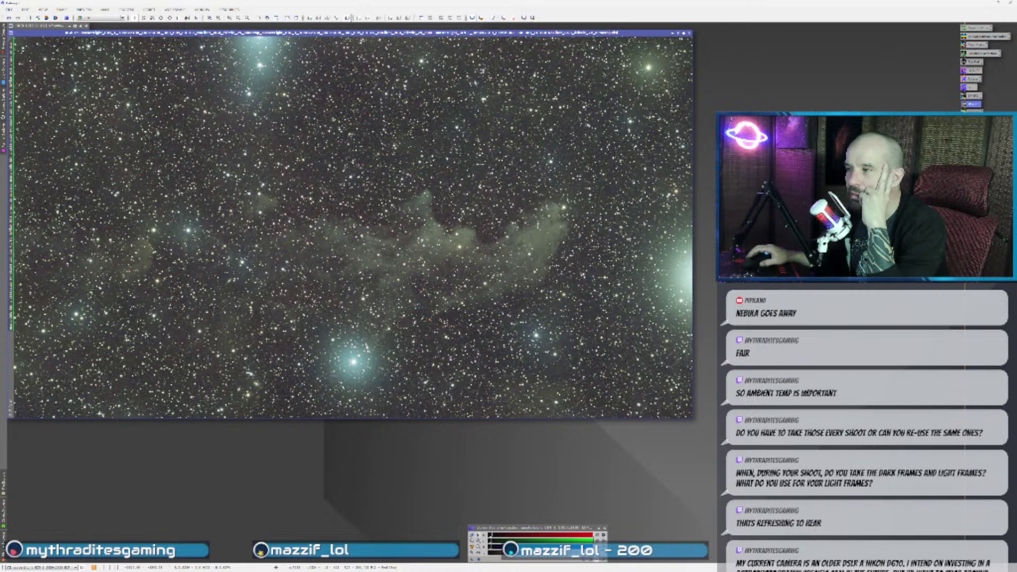
- Duplicate the corrected nebula image and place the copy over the original
drag(106, 33, 112, 33)
drag(17, 98, 702, 176)
drag(749, 140, 74, 102)
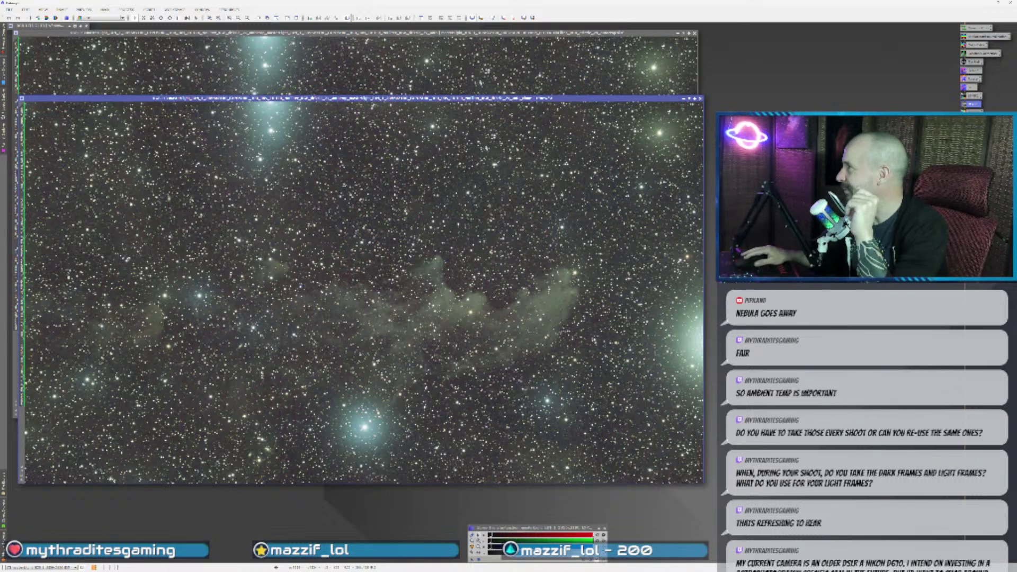
- Permanently stretch the duplicate with HistogramTransformation using its auto-stretch settings, clear its screen stretch, and close the process
double_click(971, 105)
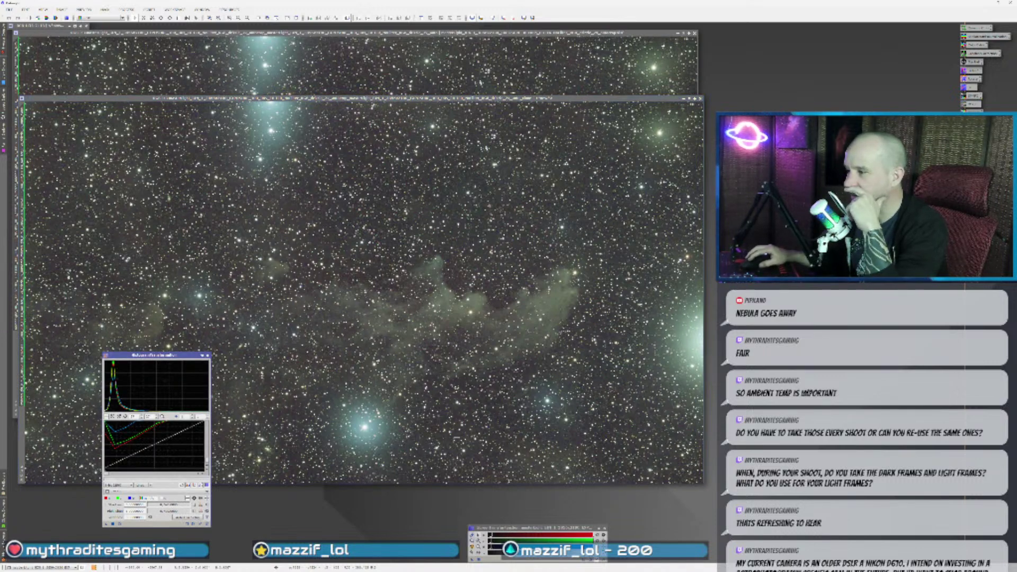
click(403, 451)
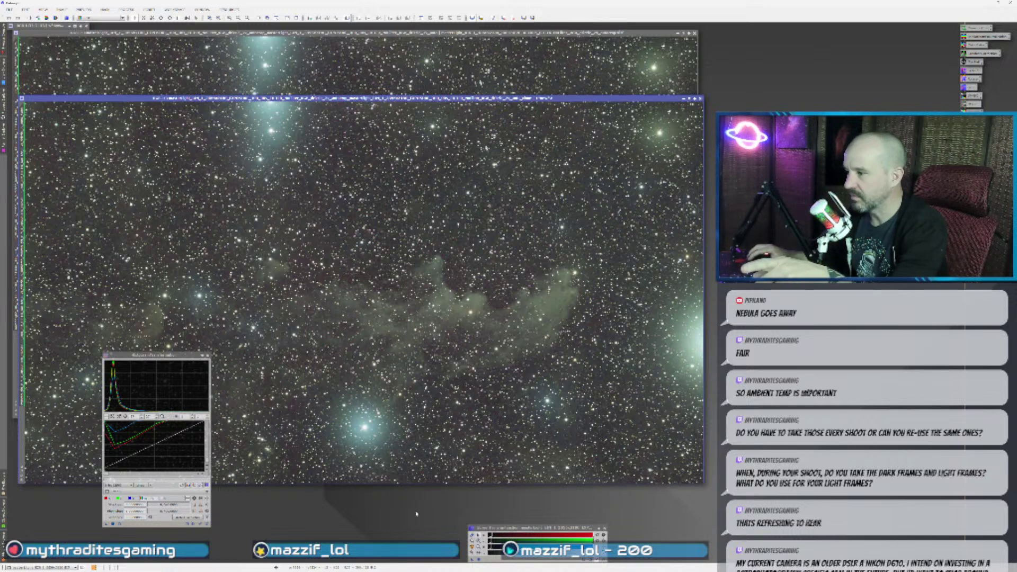
click(471, 548)
drag(472, 560, 135, 522)
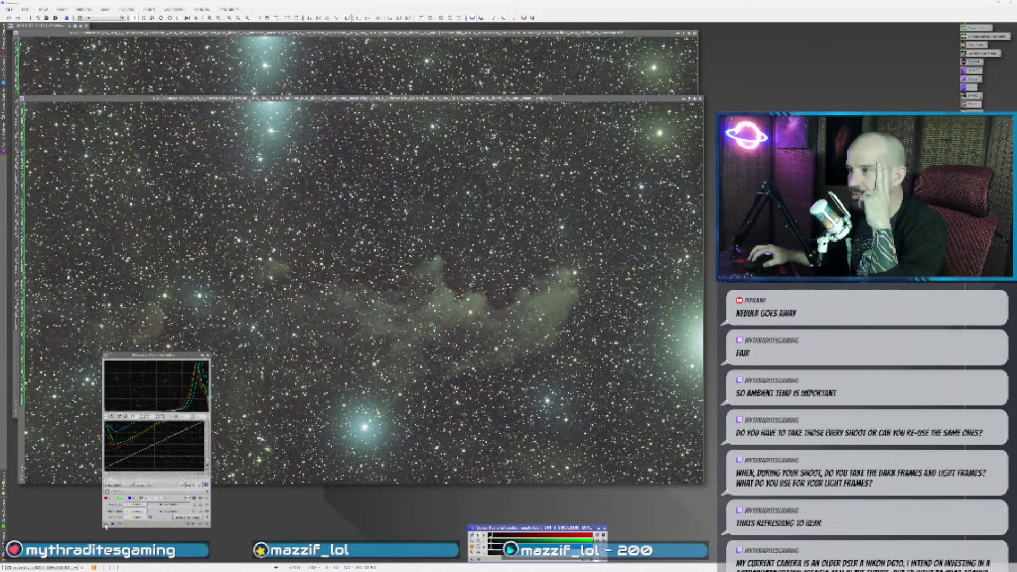
drag(105, 525, 369, 386)
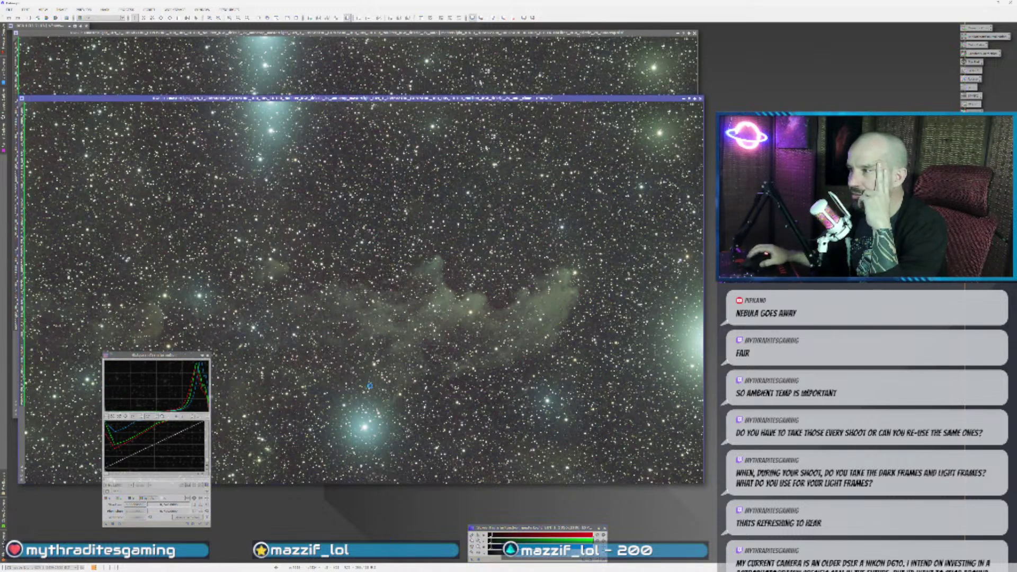
click(513, 18)
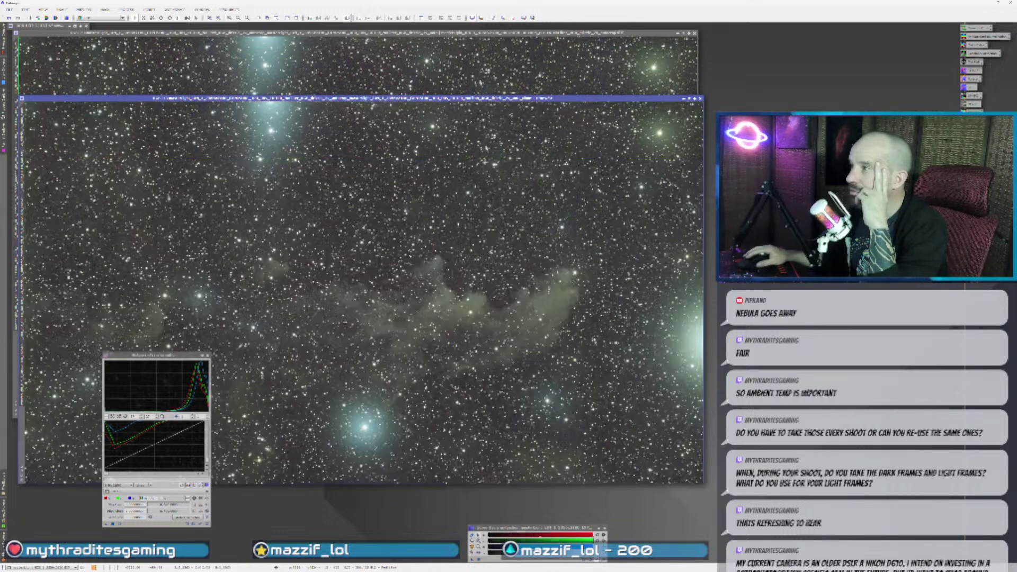
click(208, 355)
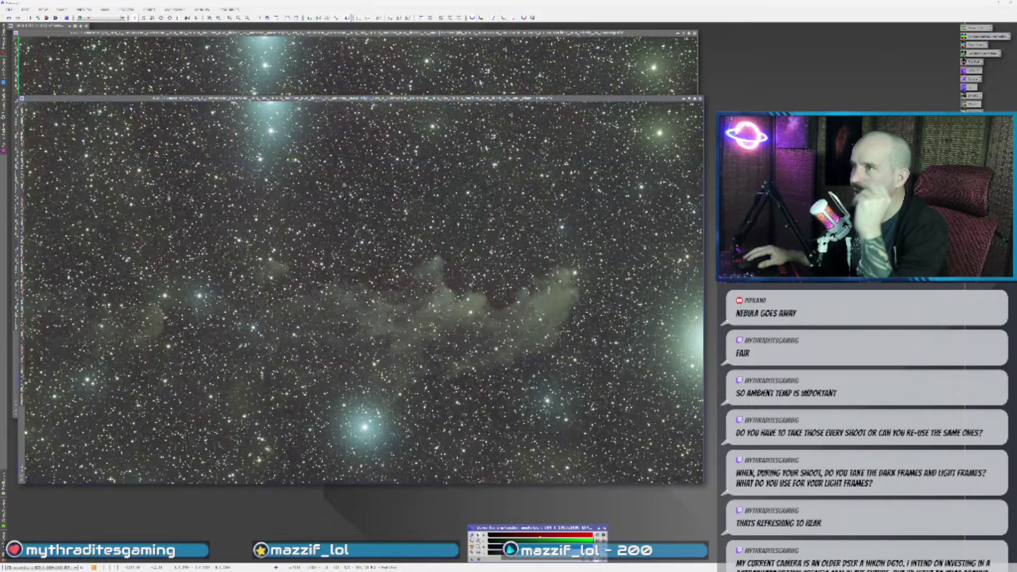
- Launch the FAME mask editor on the stretched duplicate and enlarge its window for a bigger preview of the bright star
drag(371, 98, 415, 94)
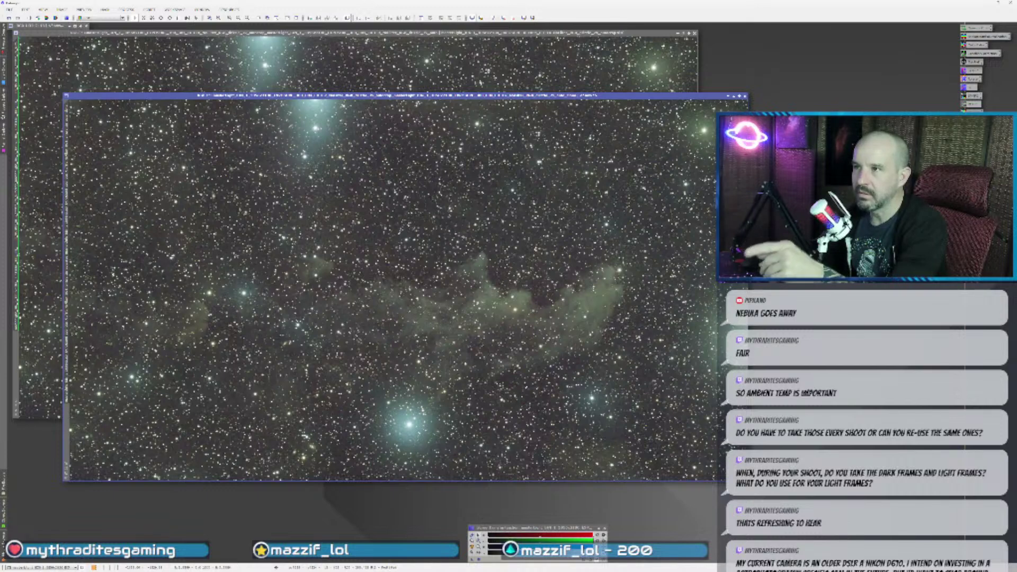
click(149, 9)
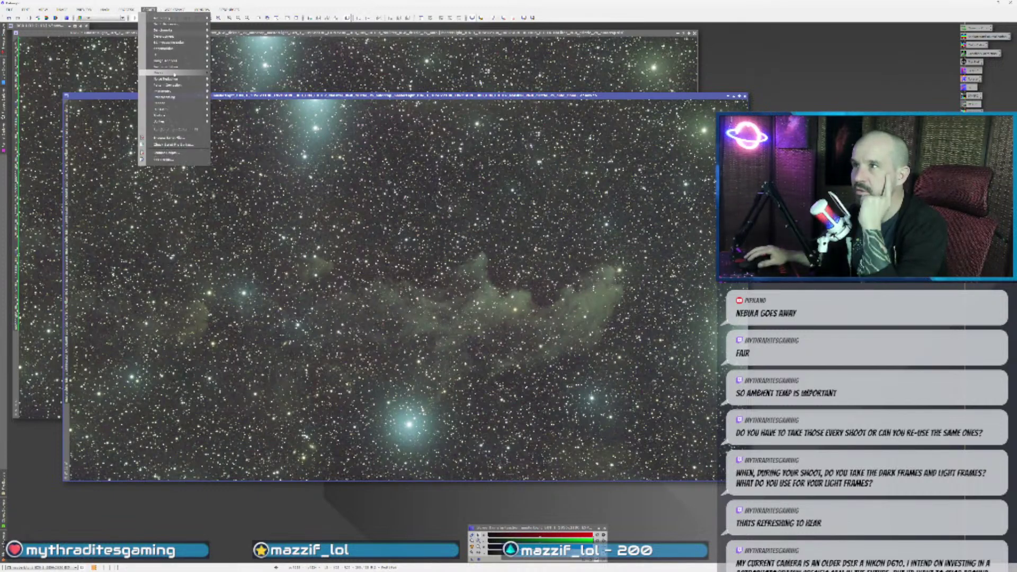
mouse_move(161, 108)
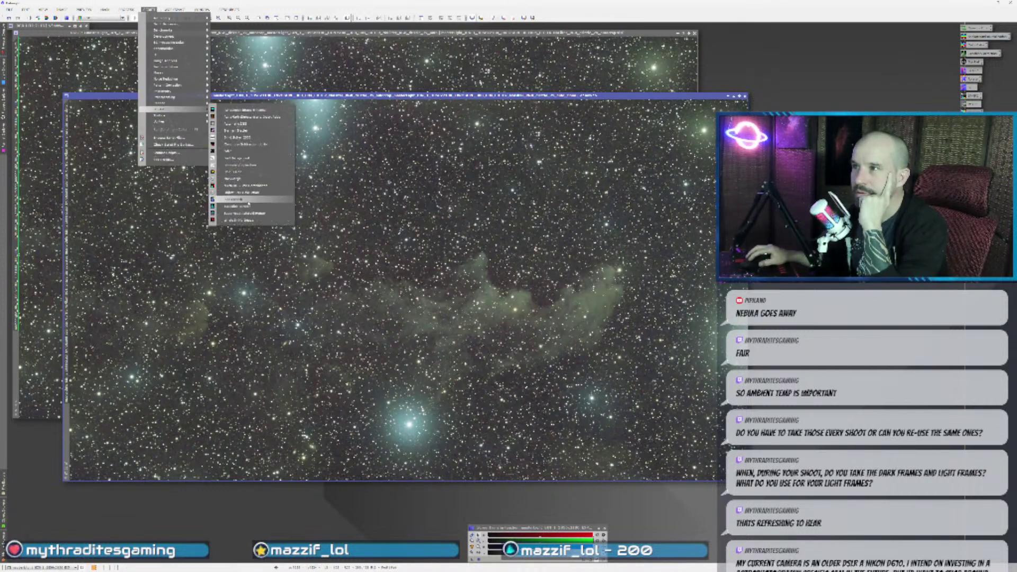
click(248, 157)
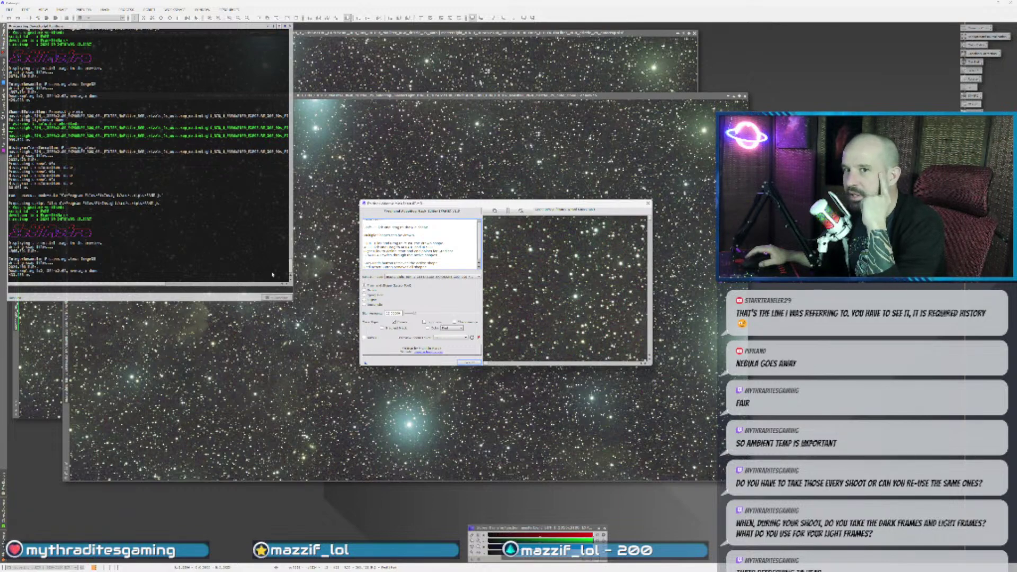
drag(536, 207, 401, 90)
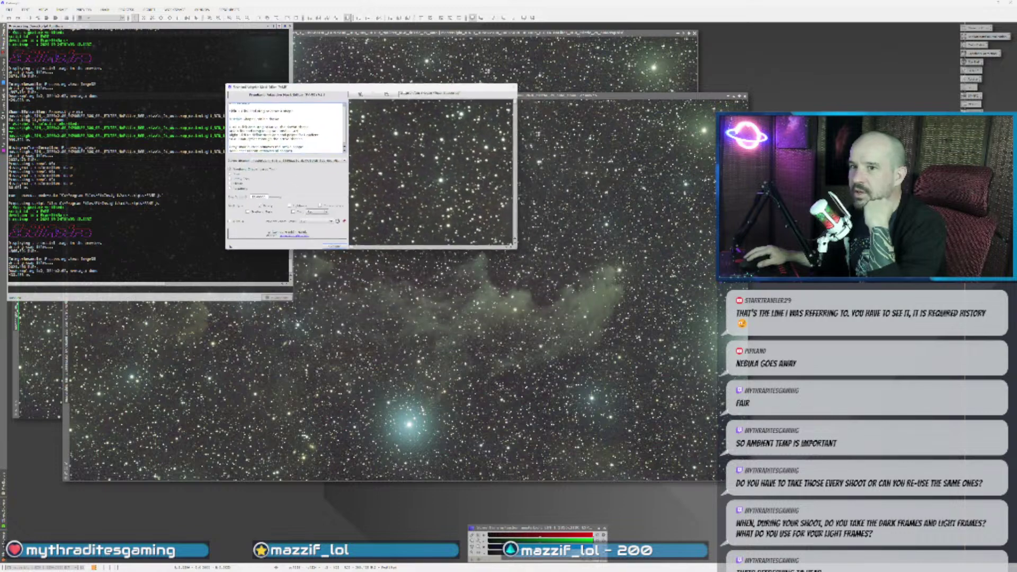
drag(515, 247, 928, 497)
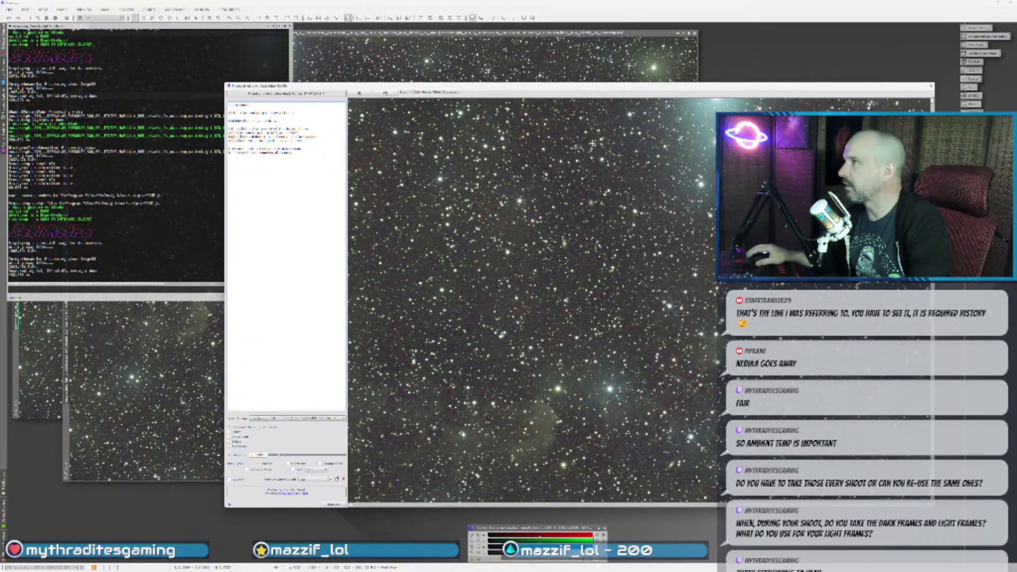
drag(530, 85, 442, 45)
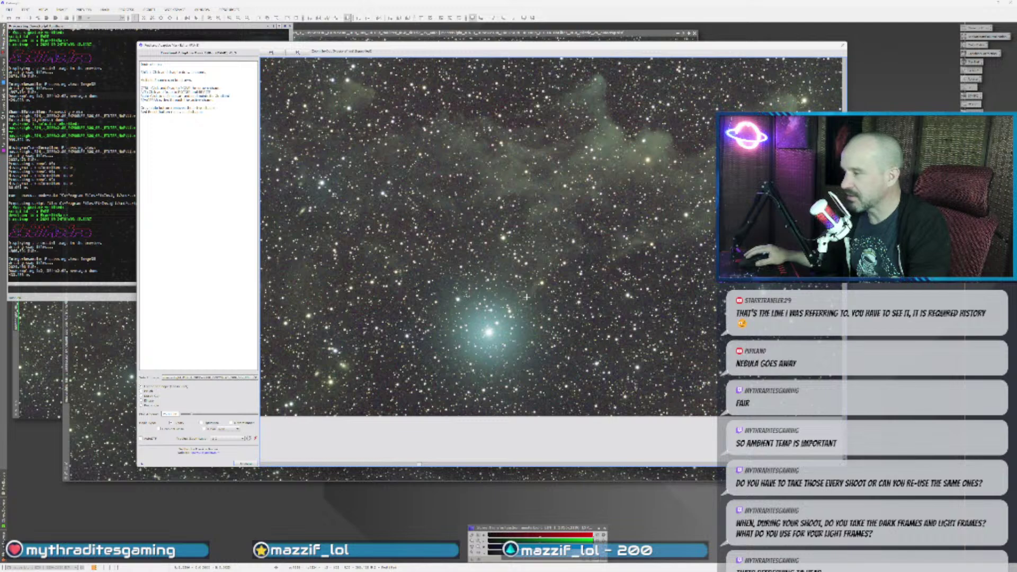
drag(516, 292, 438, 292)
mouse_move(418, 341)
mouse_down()
mouse_move(450, 394)
mouse_move(521, 400)
mouse_move(551, 379)
mouse_move(531, 303)
mouse_up()
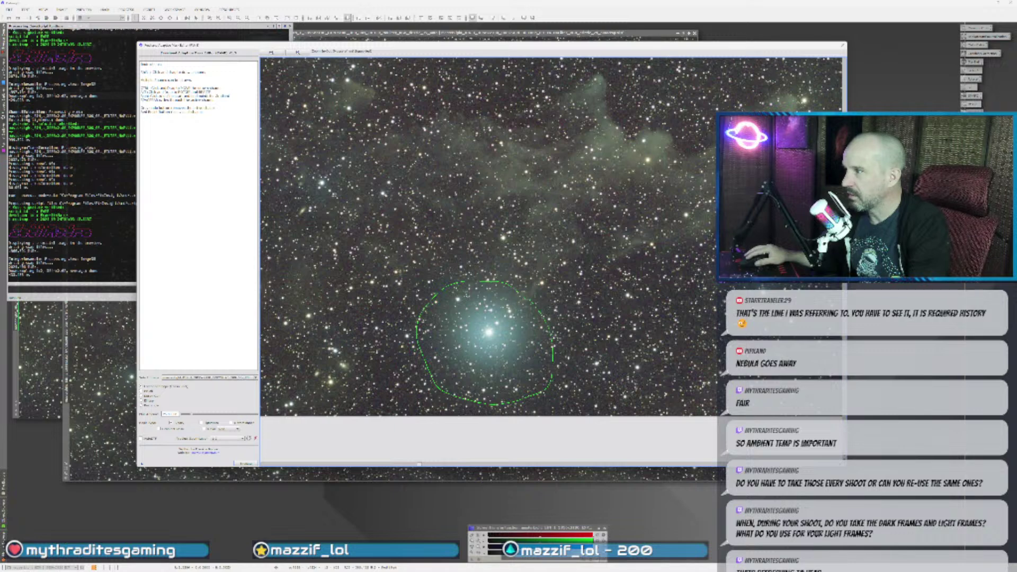
click(254, 444)
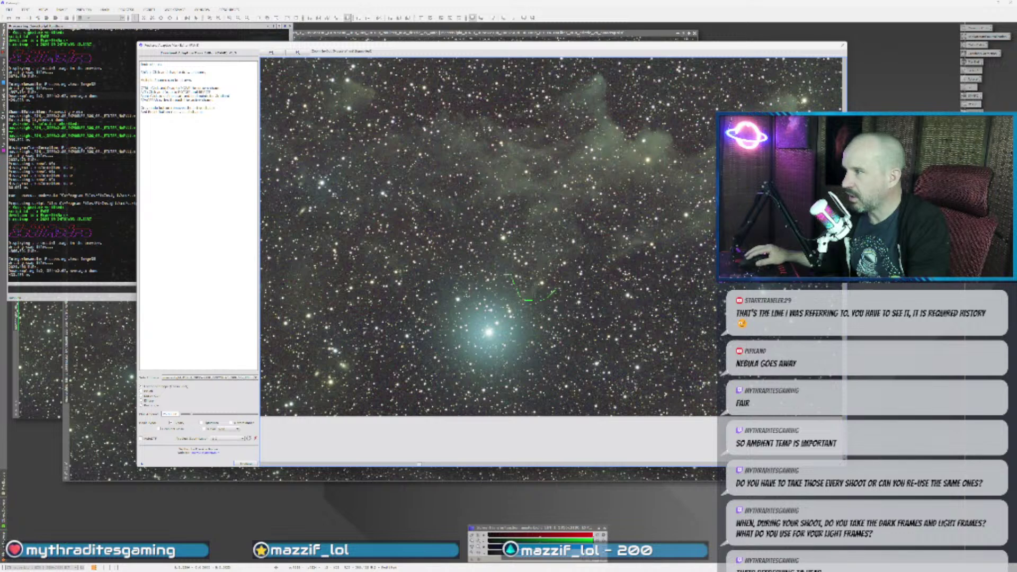
- Draw a wide freehand outline around the bright star's halo below the nebula and generate its mask with an increased blur amount
mouse_move(509, 275)
mouse_down()
mouse_move(473, 253)
mouse_move(437, 270)
mouse_move(401, 329)
mouse_move(428, 394)
mouse_move(467, 410)
mouse_move(535, 404)
mouse_move(566, 384)
mouse_move(574, 349)
mouse_move(557, 297)
mouse_up()
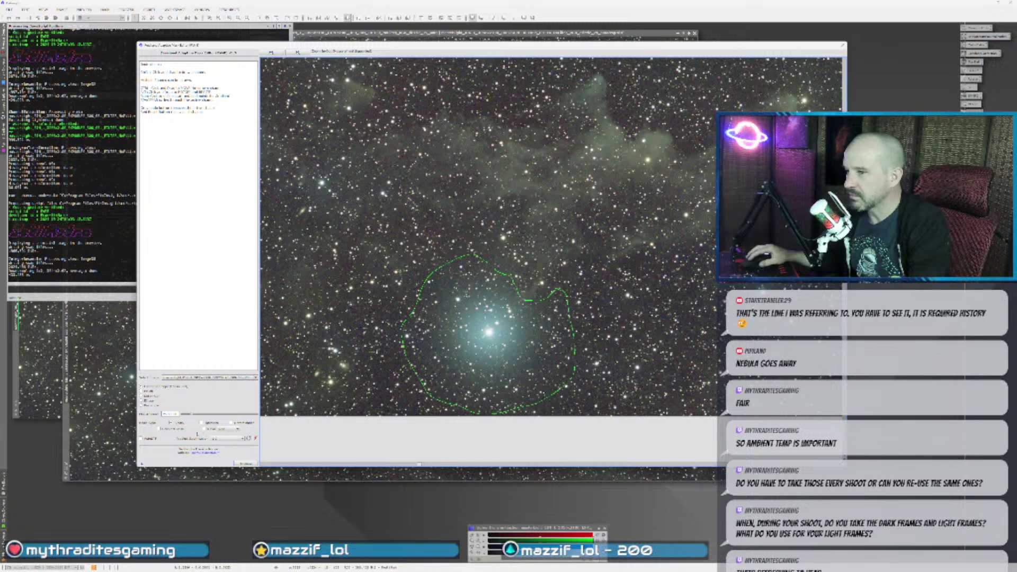
click(192, 415)
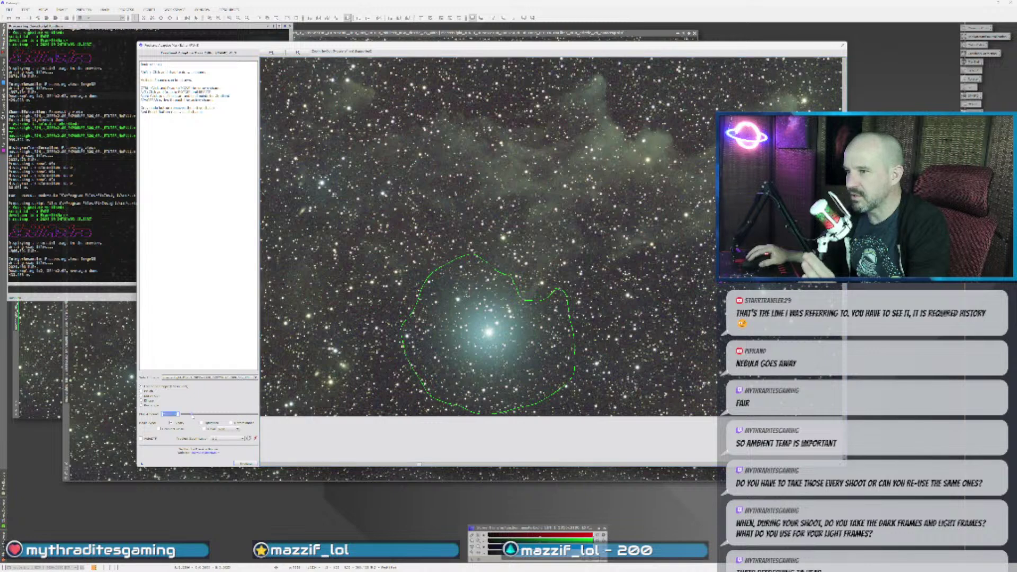
drag(192, 415, 205, 415)
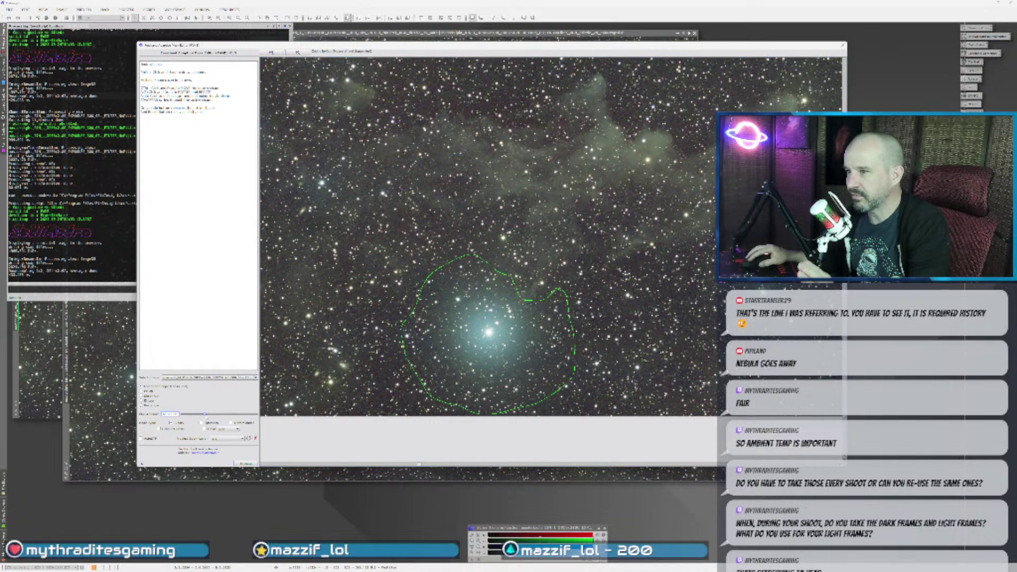
click(254, 464)
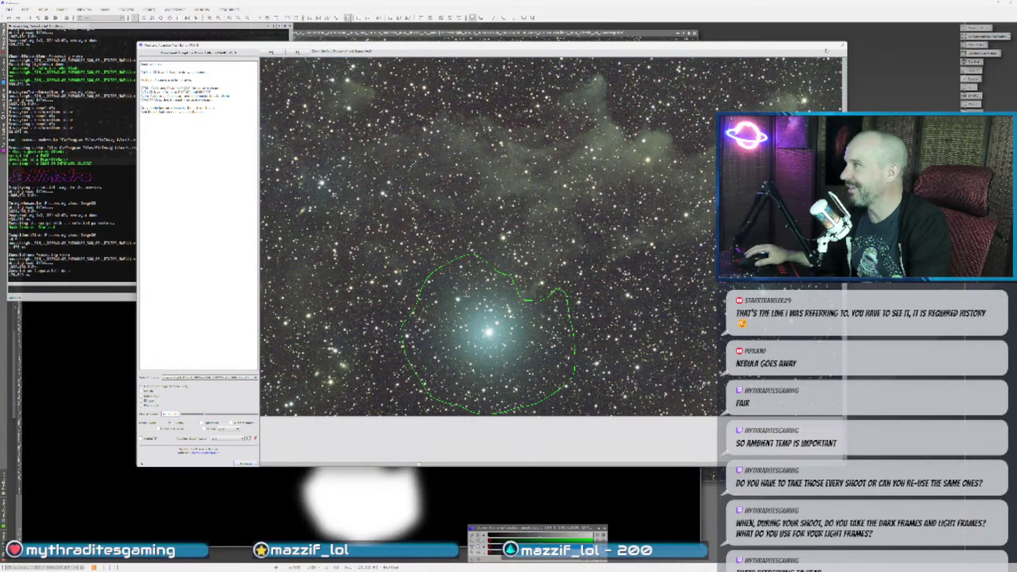
- Close the FAME editor and move the stretched duplicate aside to bring the original nebula image forward
click(843, 45)
click(463, 164)
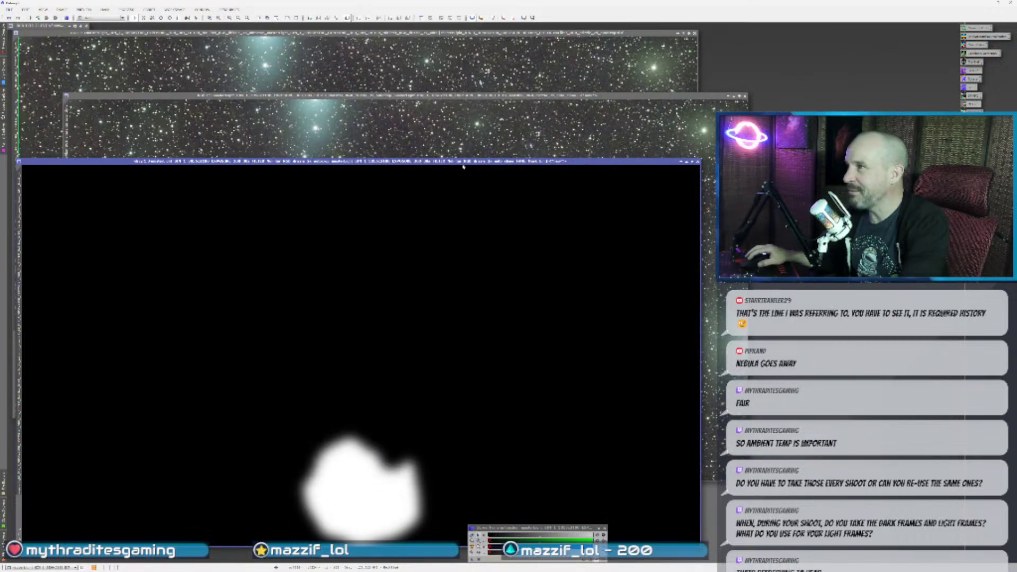
double_click(463, 164)
click(1005, 9)
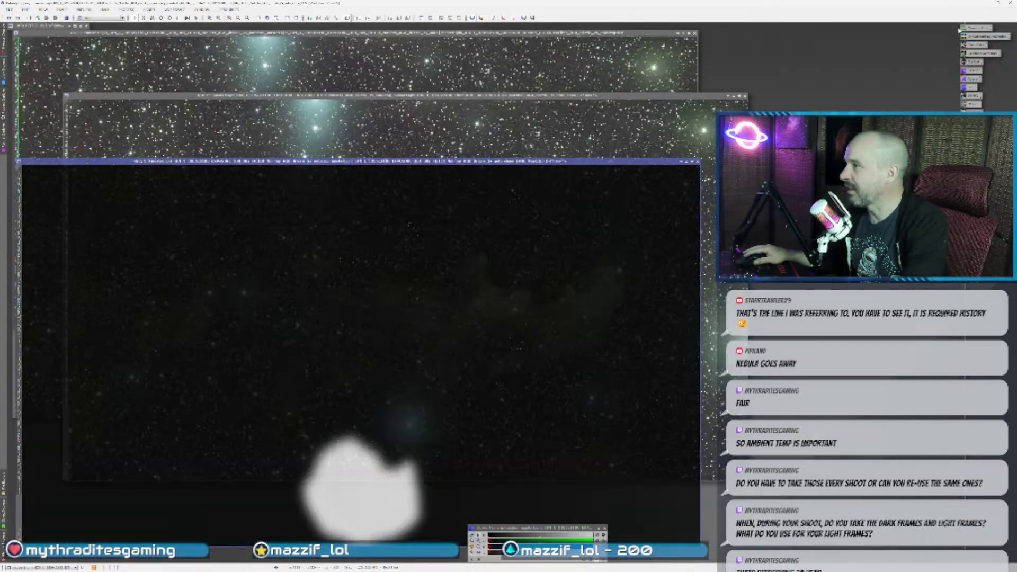
drag(344, 96, 488, 73)
click(488, 69)
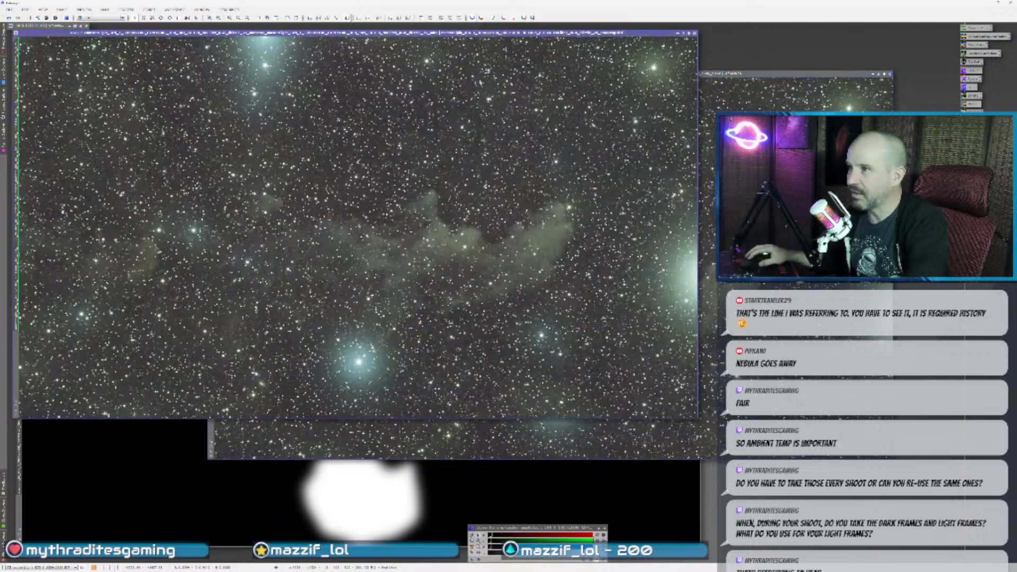
- Apply the bright-star mask to the original nebula image and hide the red mask overlay
click(132, 439)
drag(318, 158, 409, 139)
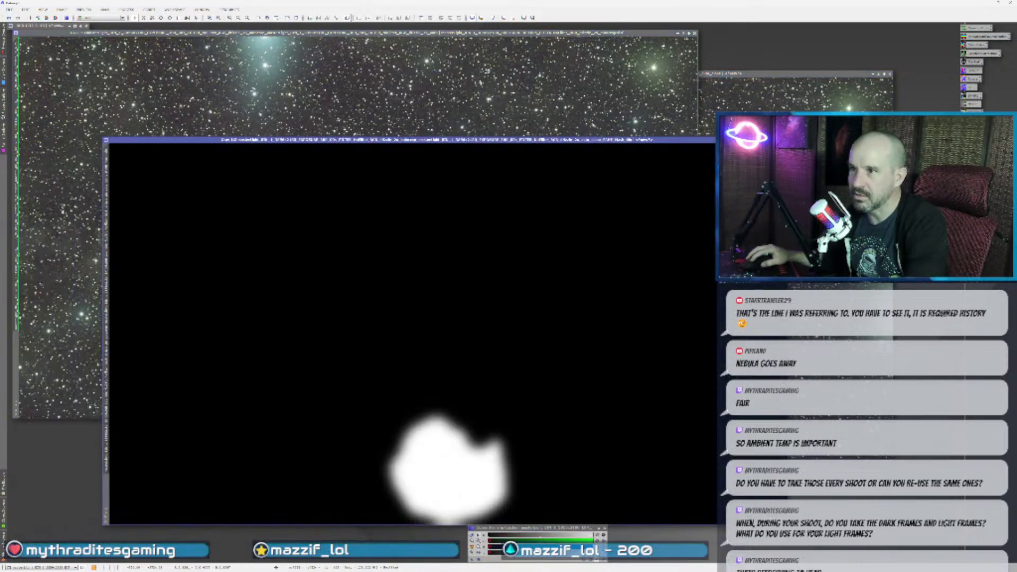
drag(108, 286, 17, 298)
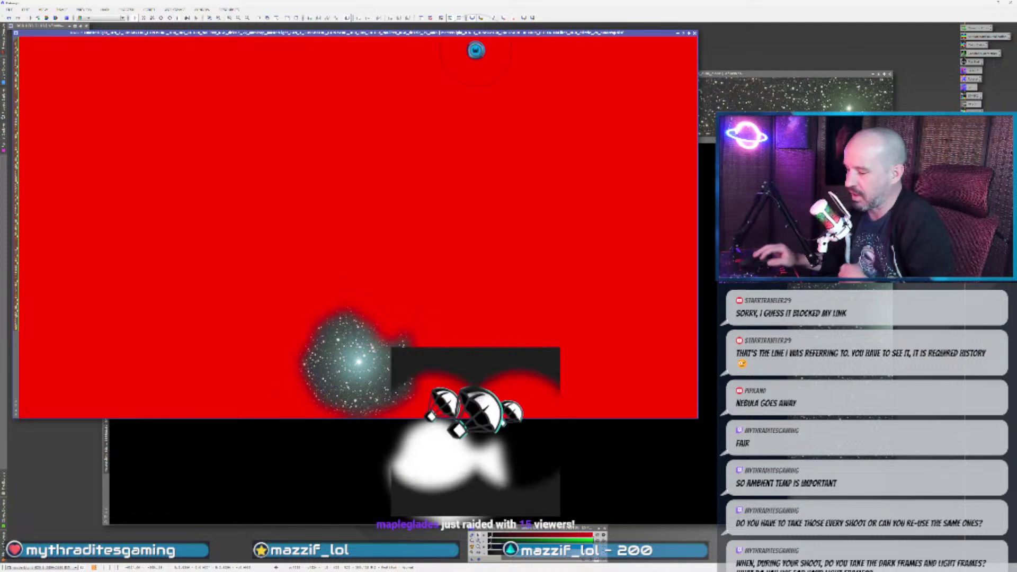
key(ctrl+k)
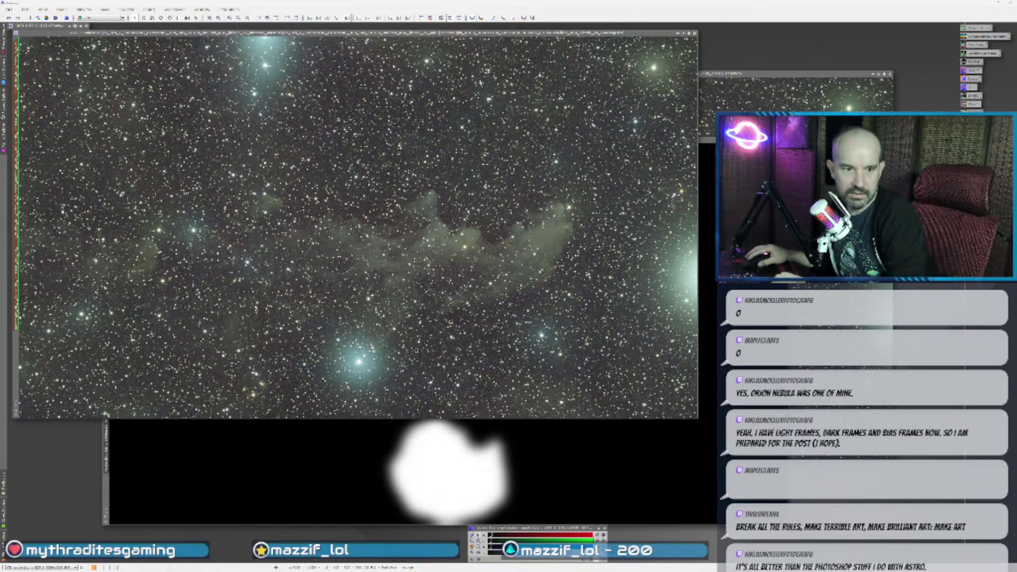
- Switch to the image viewer and enlarge its window to examine the wide-field Orion photo
key(alt+Tab)
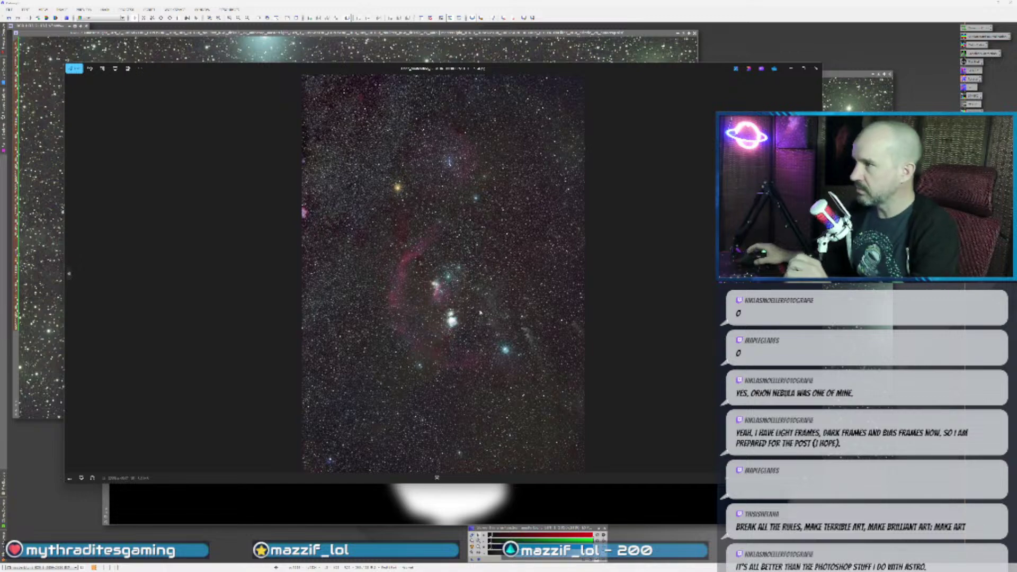
drag(441, 70, 397, 34)
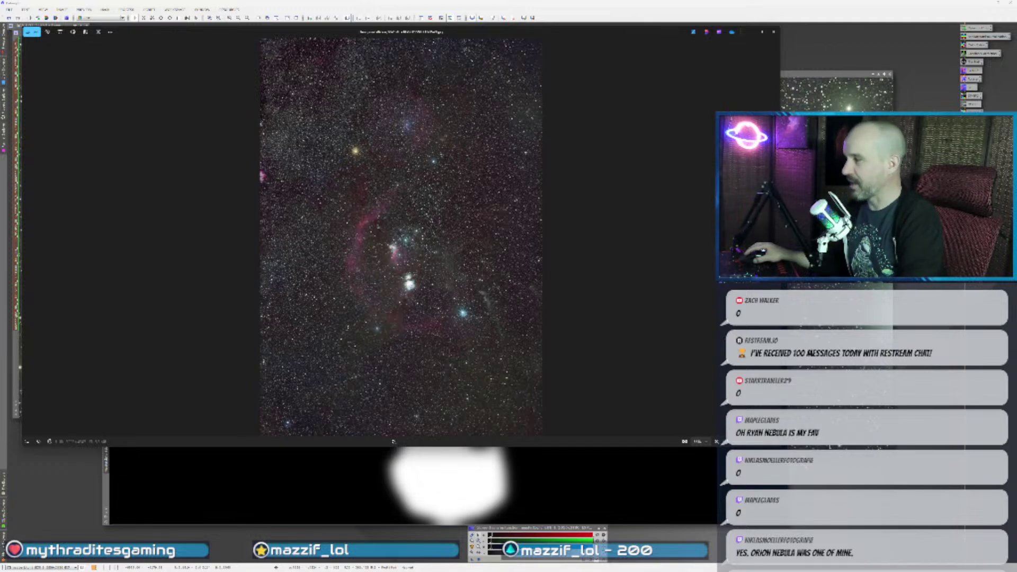
drag(780, 446, 533, 543)
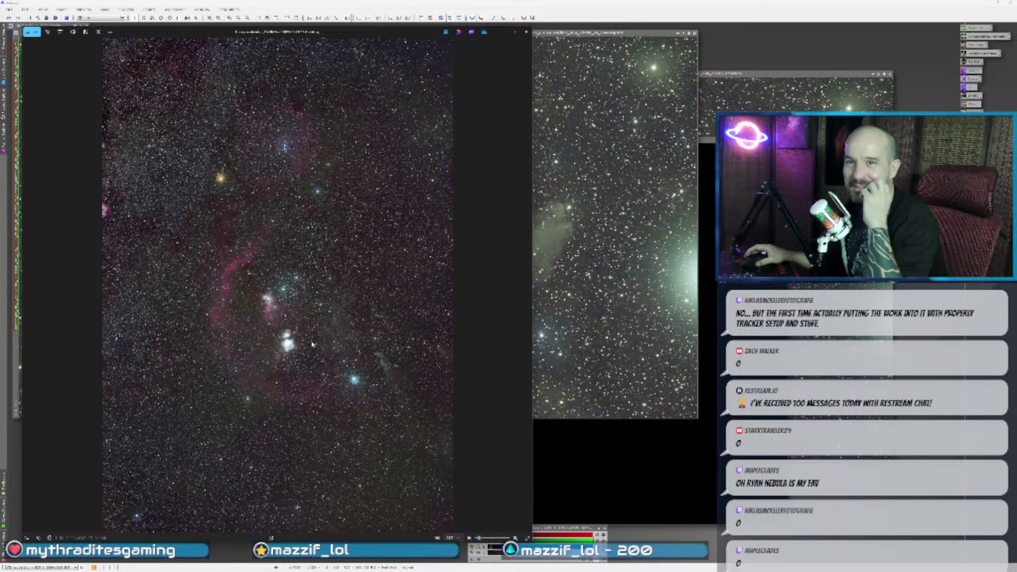
scroll(291, 289, up, 1)
scroll(286, 291, up, 2)
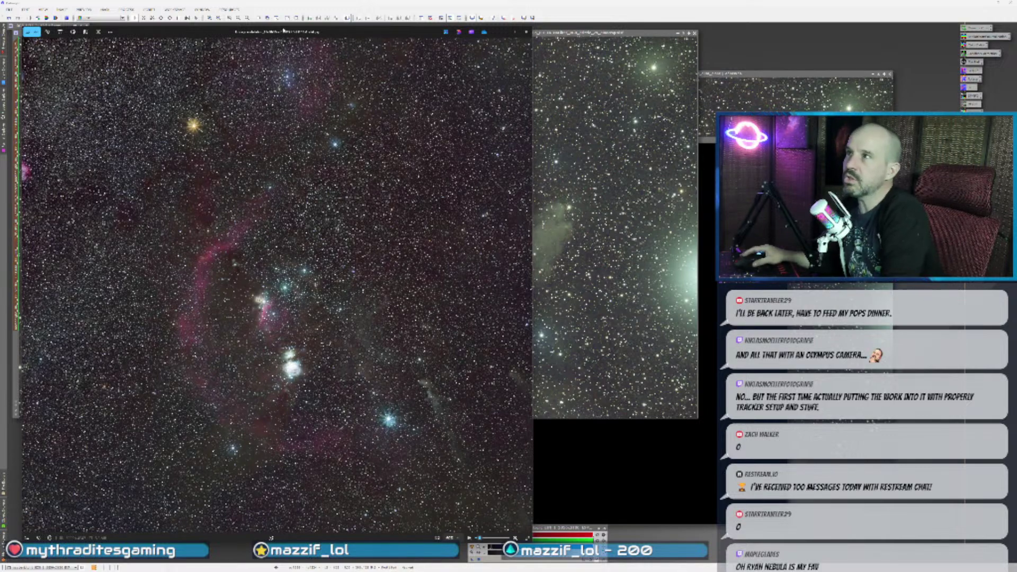
key(ctrl+shift+z)
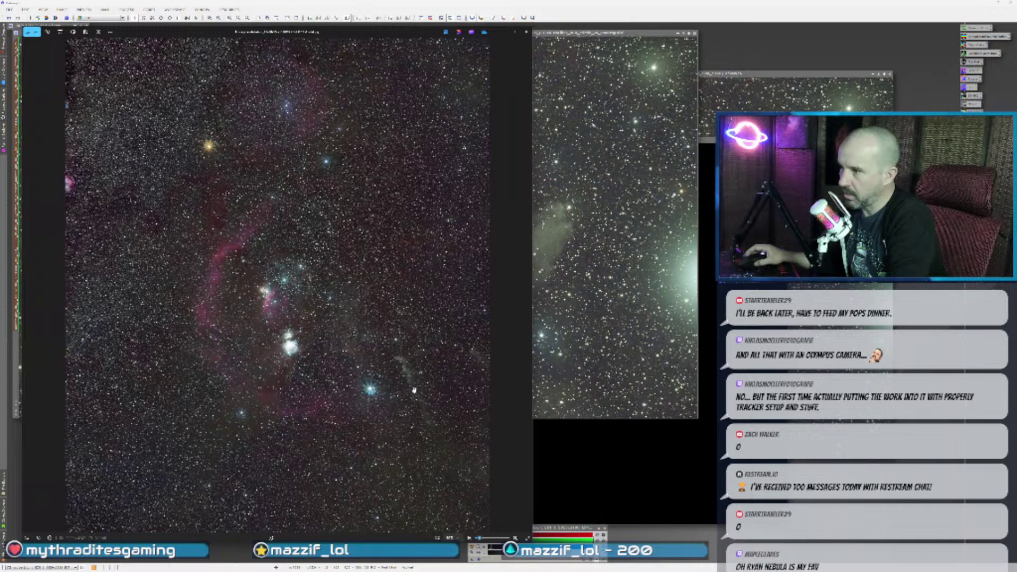
- Examine the small nebula and bright blue star beside it in the Orion photo, and close the viewer
scroll(414, 390, up, 5)
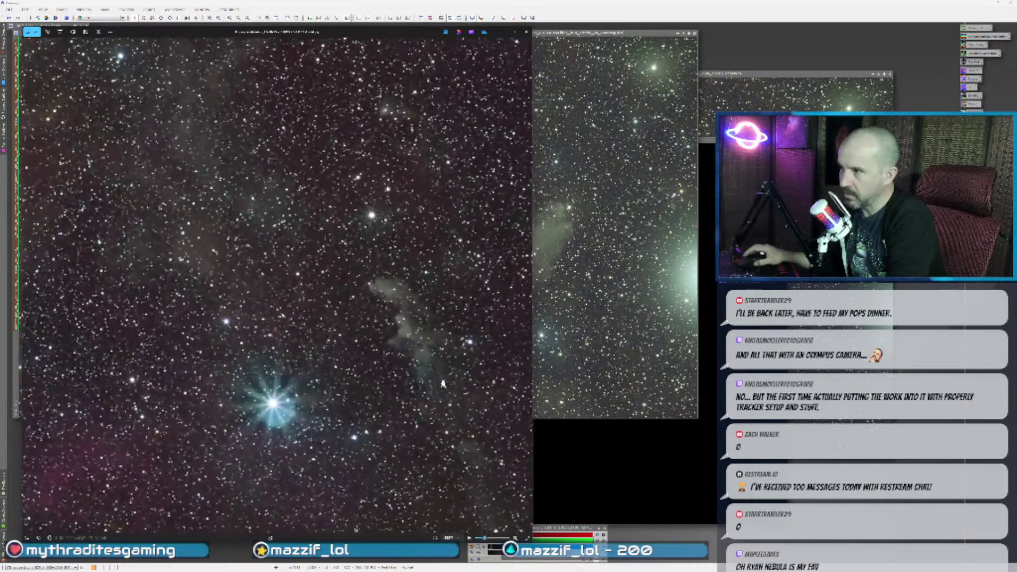
scroll(443, 383, up, 3)
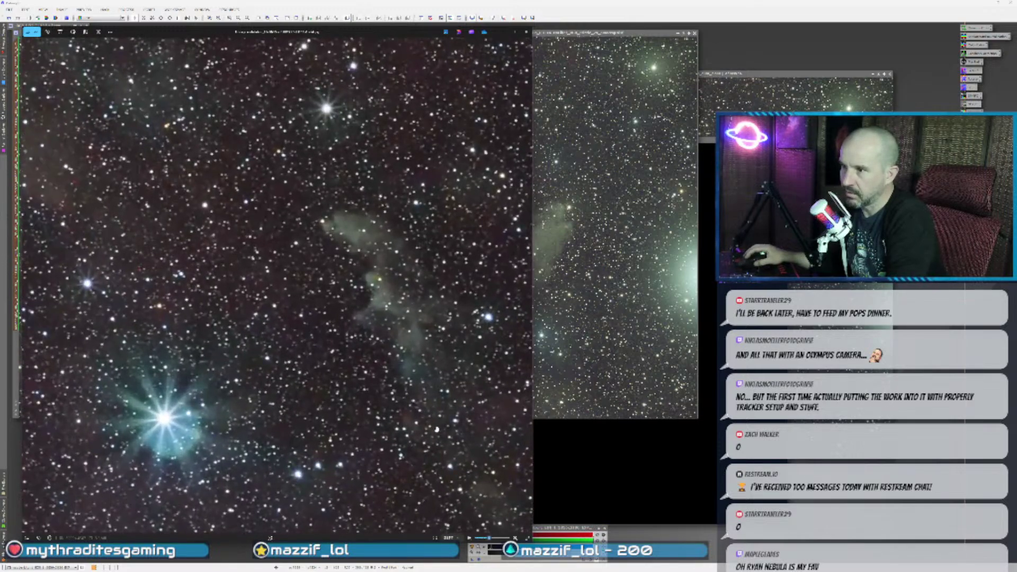
drag(424, 373, 380, 399)
scroll(371, 387, down, 1)
scroll(371, 386, down, 1)
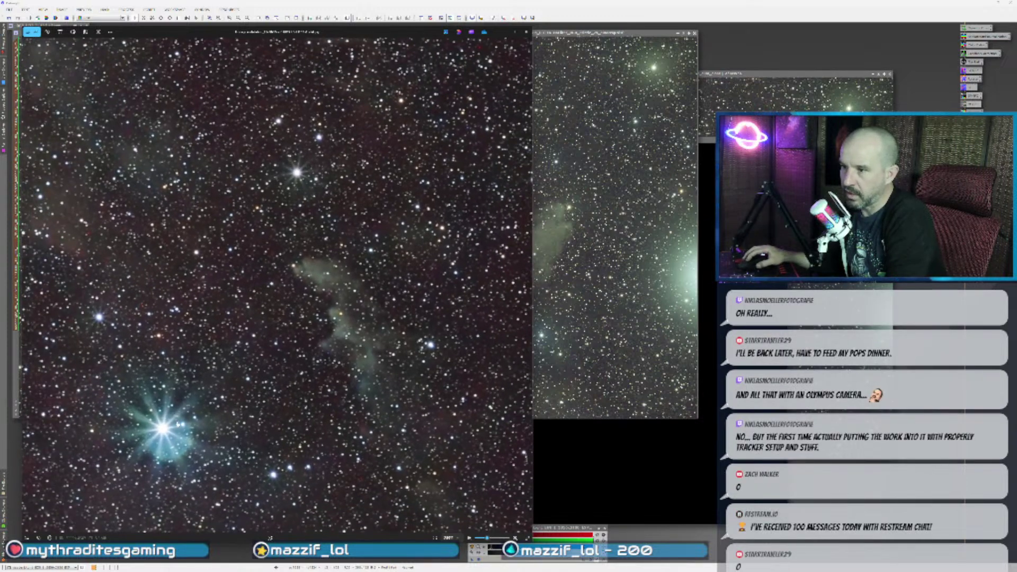
drag(360, 370, 360, 366)
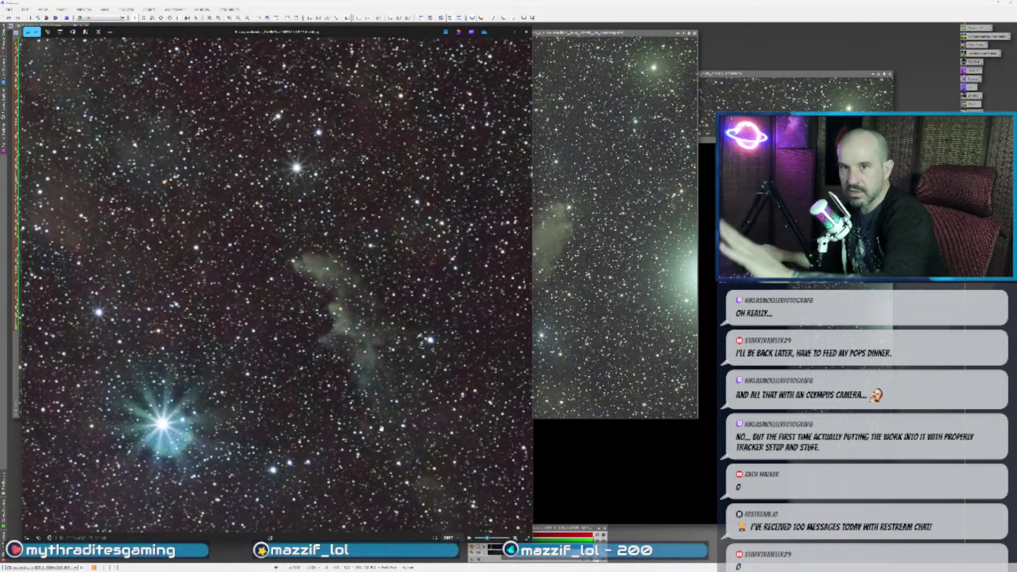
scroll(311, 353, down, 3)
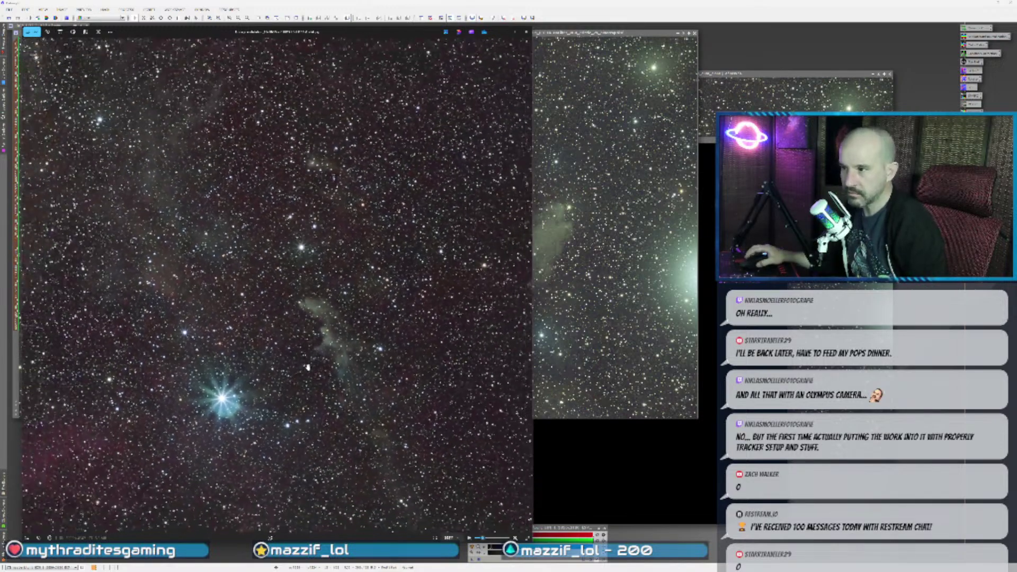
scroll(307, 367, down, 4)
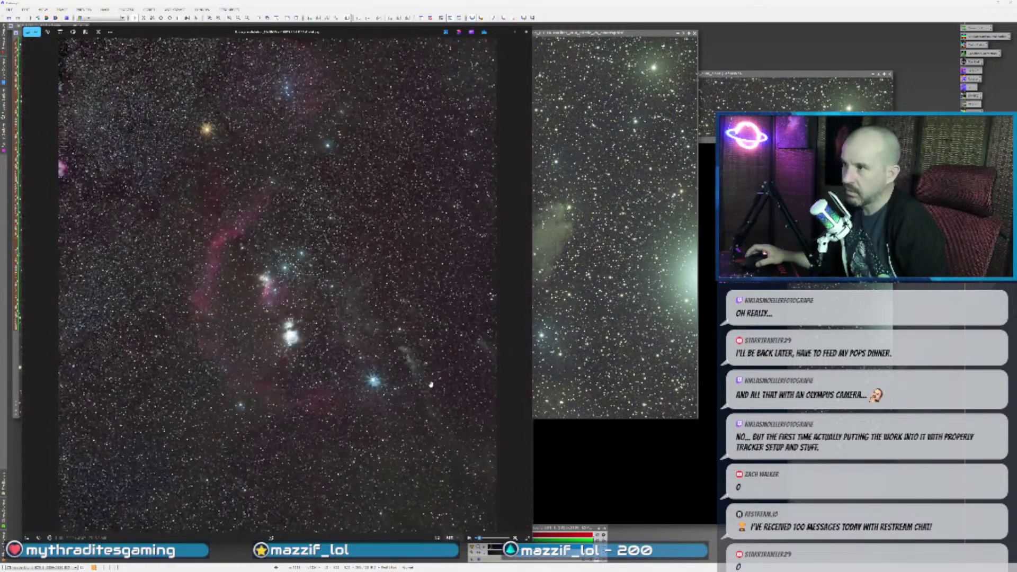
click(526, 31)
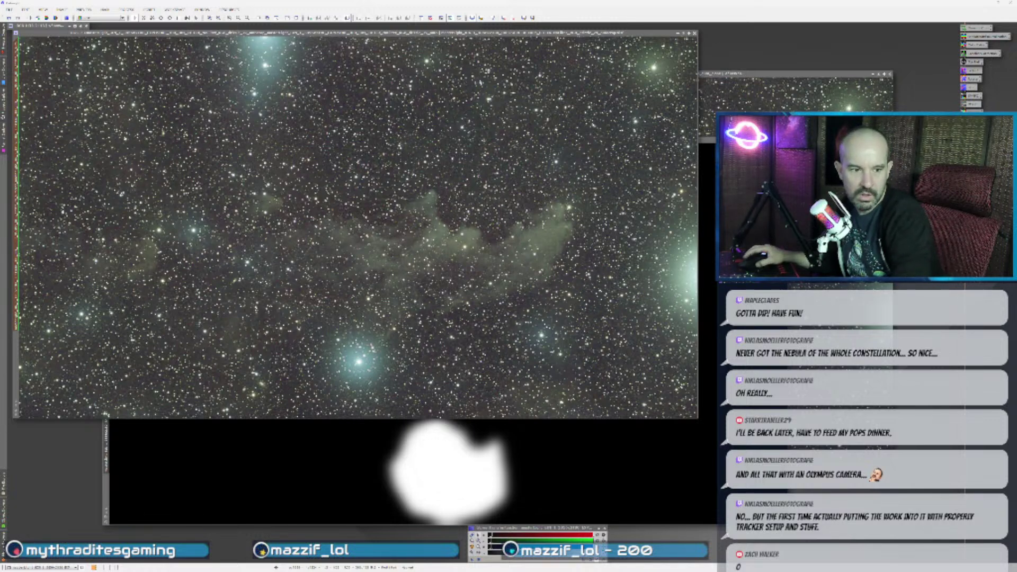
- Bring up the finished Witch Head Nebula picture in the image viewer and widen its window to inspect the nebula
key(alt+Tab)
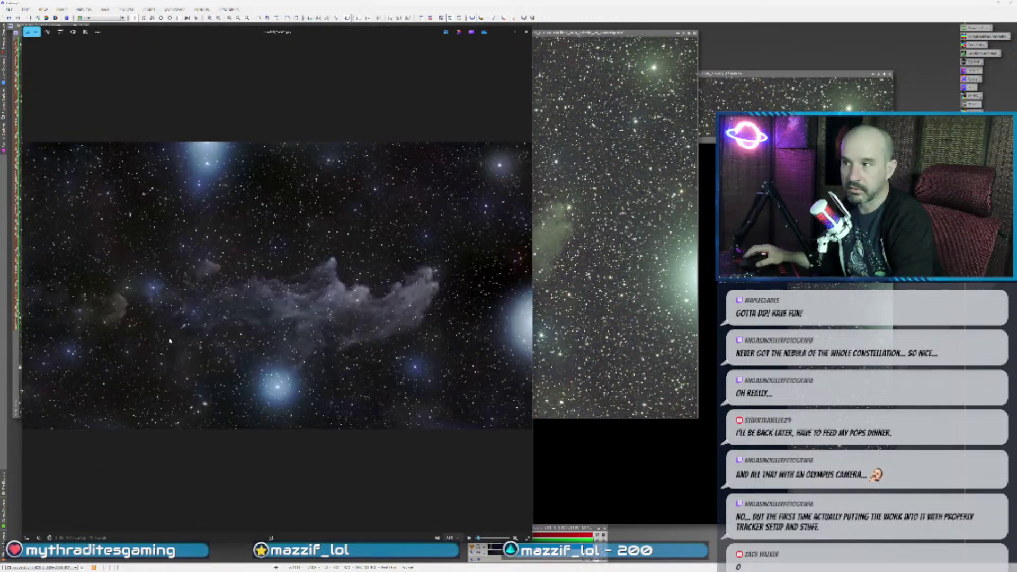
drag(533, 542, 817, 542)
drag(413, 536, 419, 556)
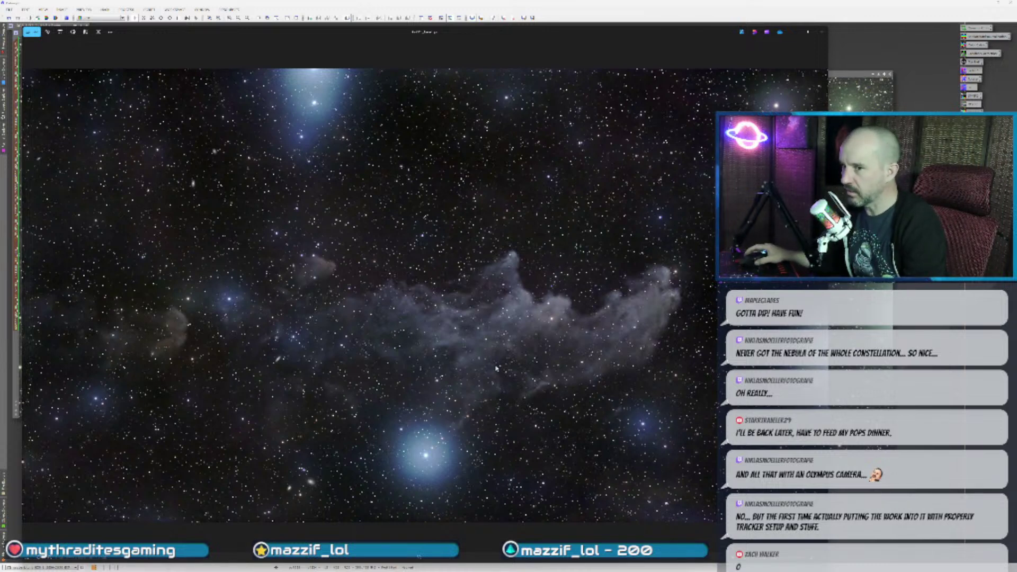
scroll(600, 363, up, 1)
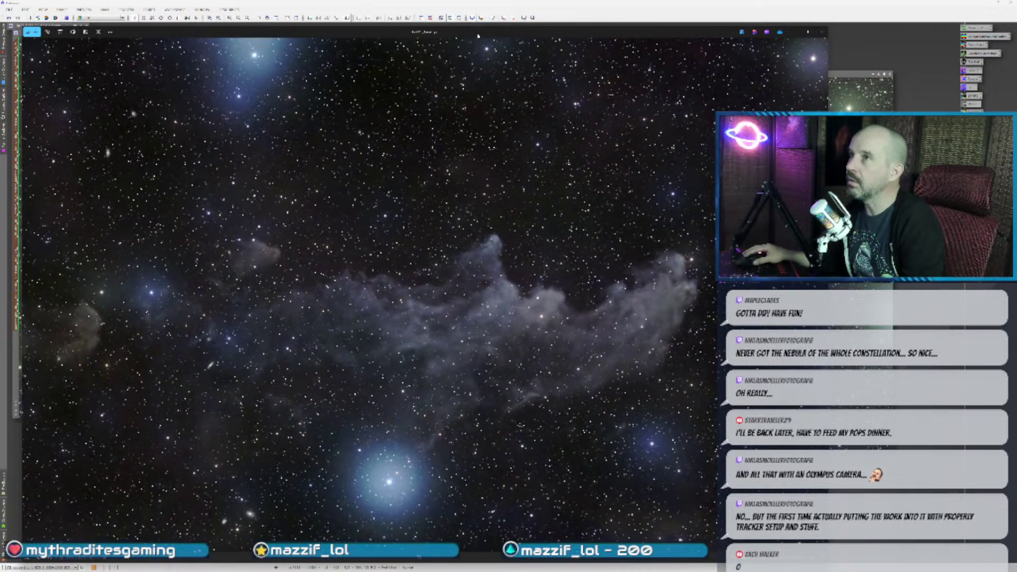
drag(477, 36, 460, 31)
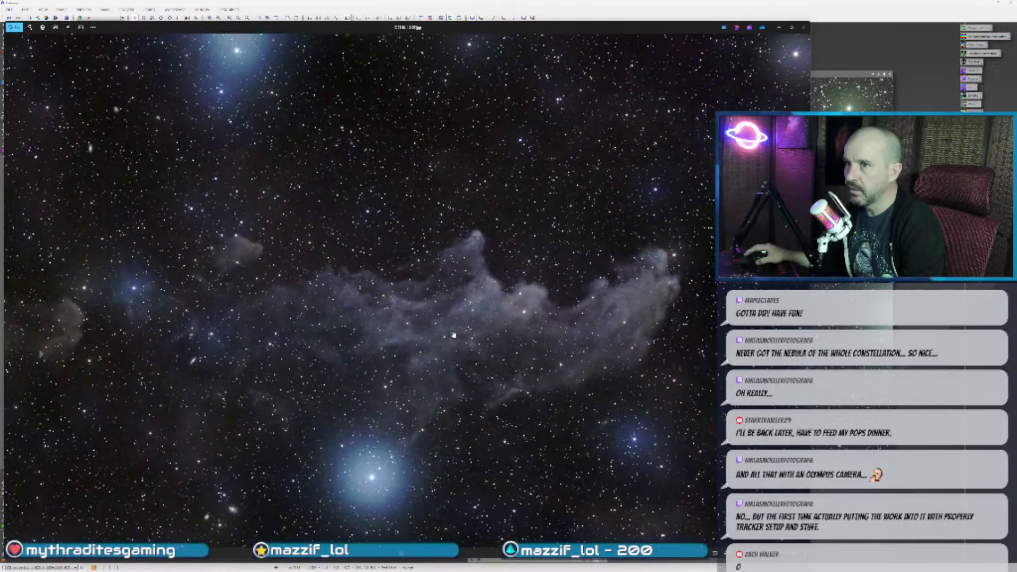
- Examine the bright blue star's halo in the finished nebula picture, and close the photo windows to return to PixInsight
scroll(454, 335, down, 1)
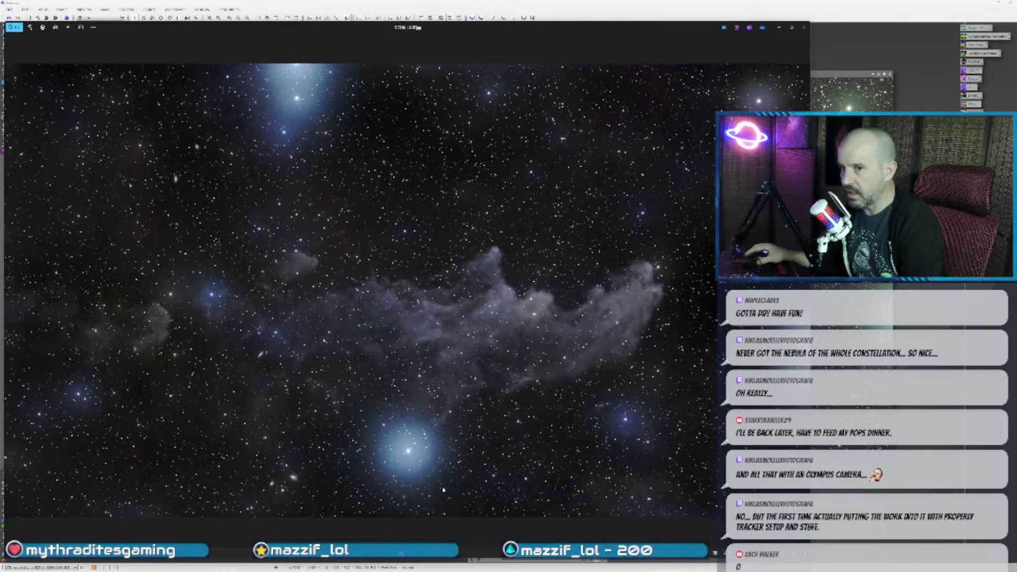
scroll(444, 471, up, 3)
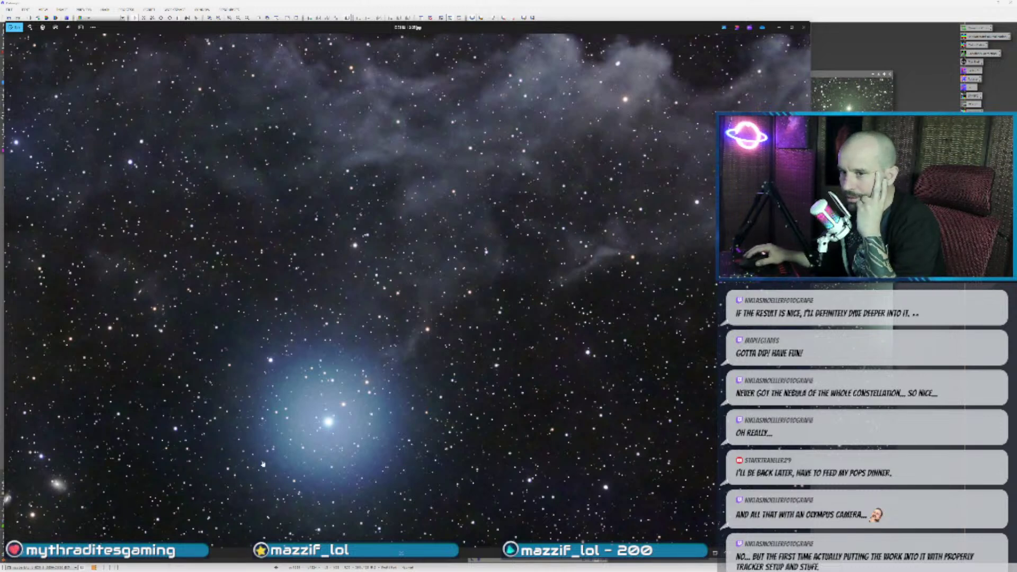
scroll(325, 470, down, 3)
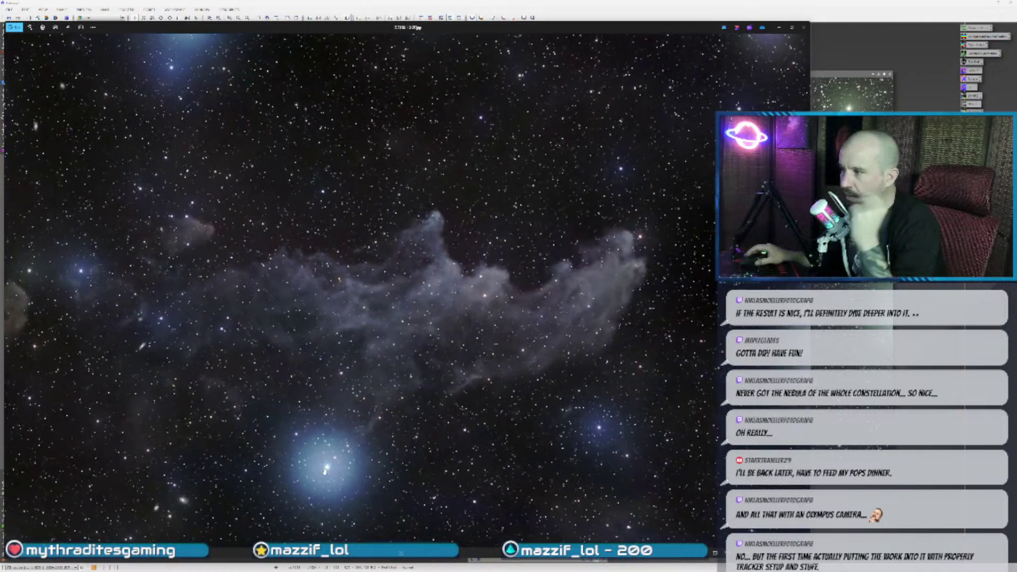
scroll(325, 471, up, 1)
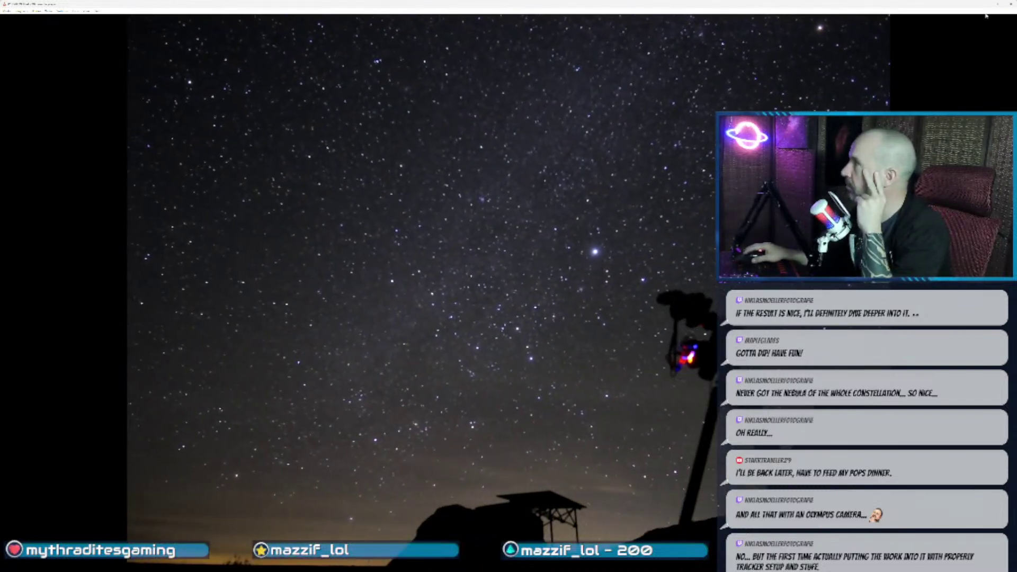
click(1011, 4)
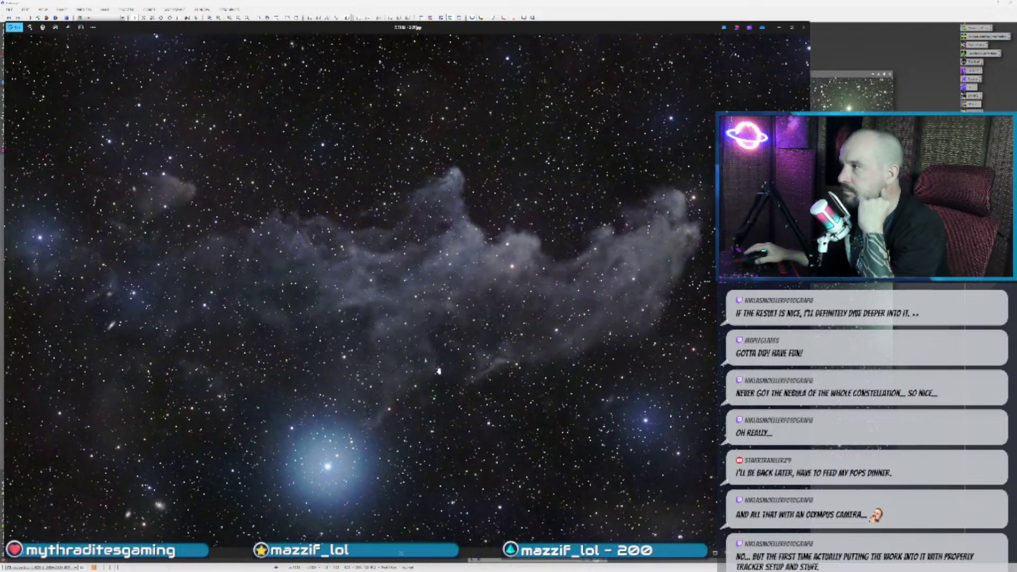
key(Right)
key(Right)
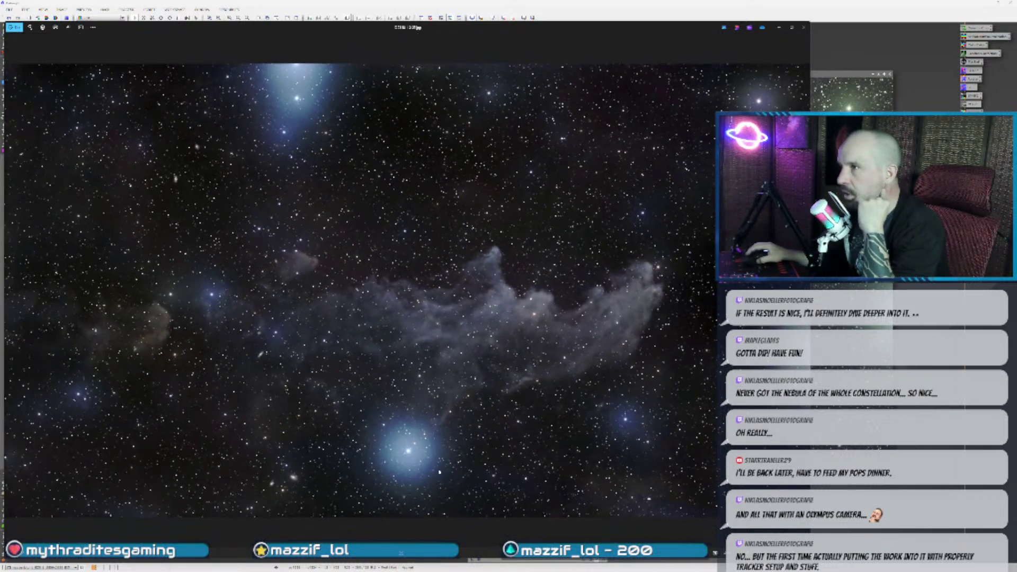
click(806, 29)
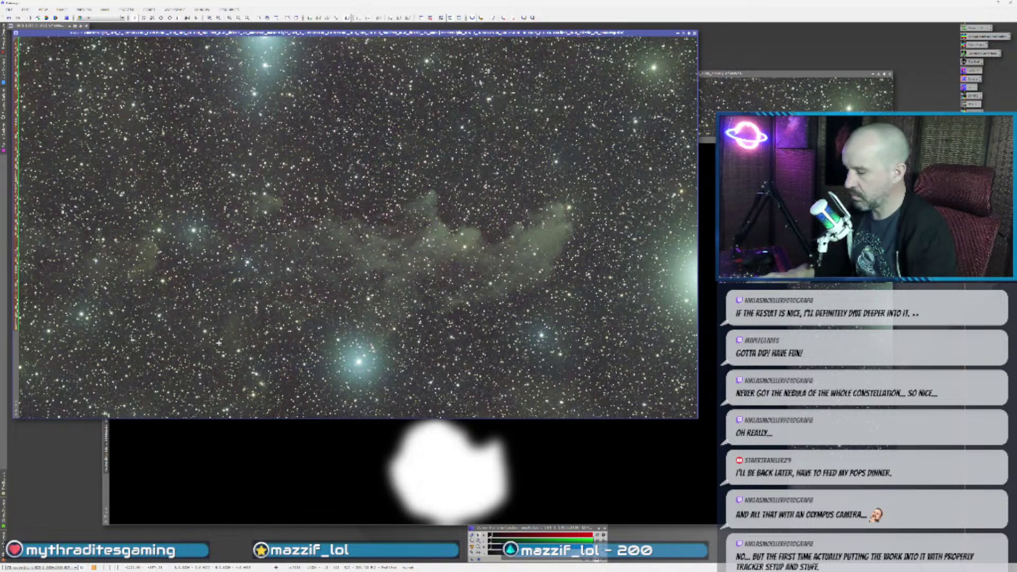
- Apply MultiscaleGradientCorrection with a changed gradient scale to the masked nebula image and bring the corrected image back in front
key(ctrl+k)
key(ctrl+k)
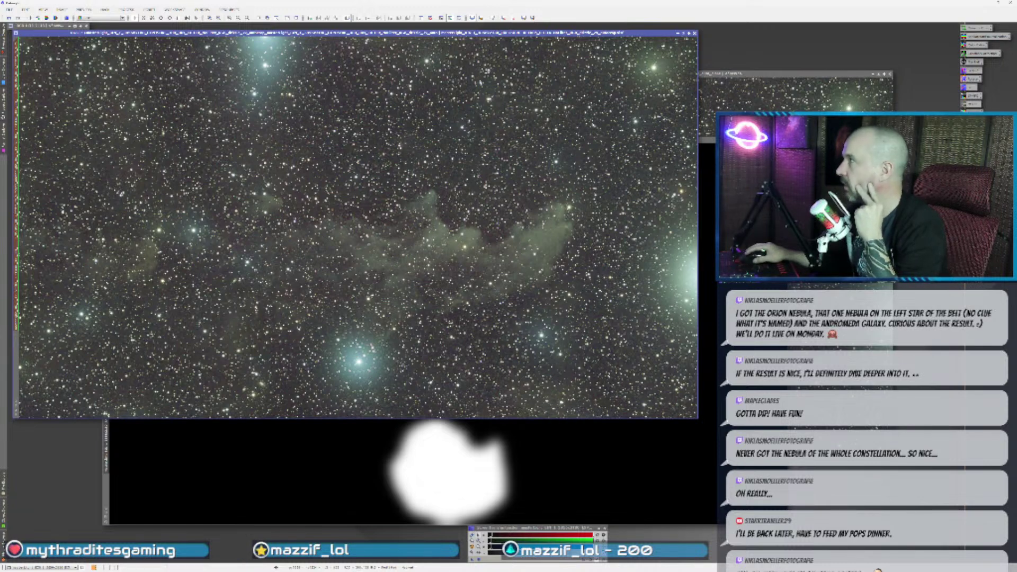
double_click(974, 104)
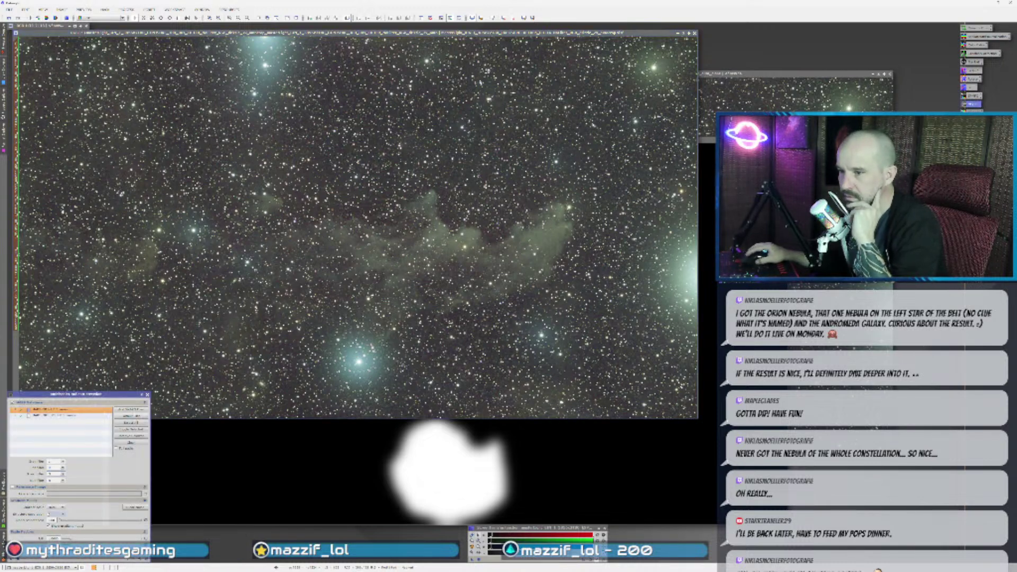
click(55, 507)
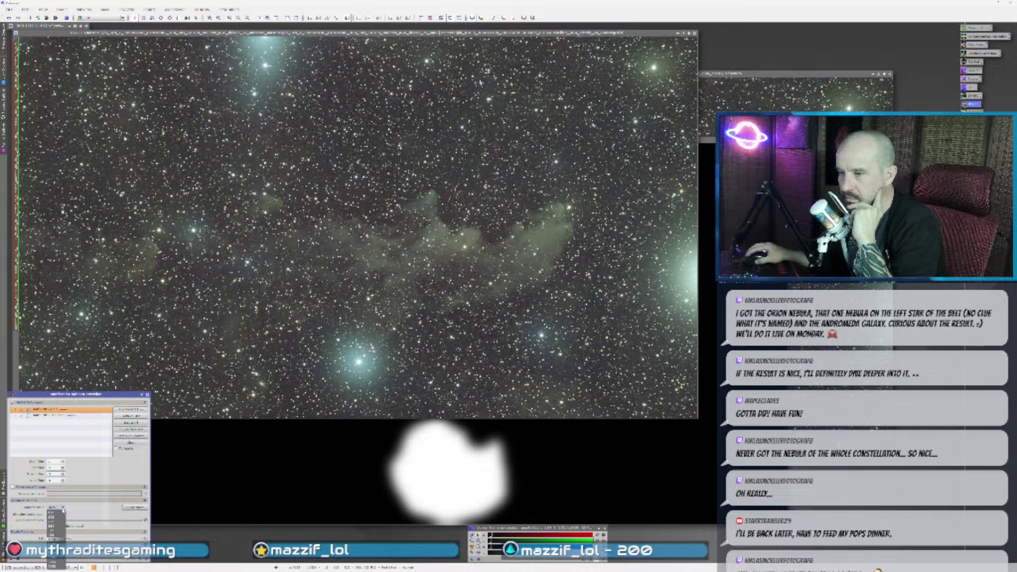
click(55, 539)
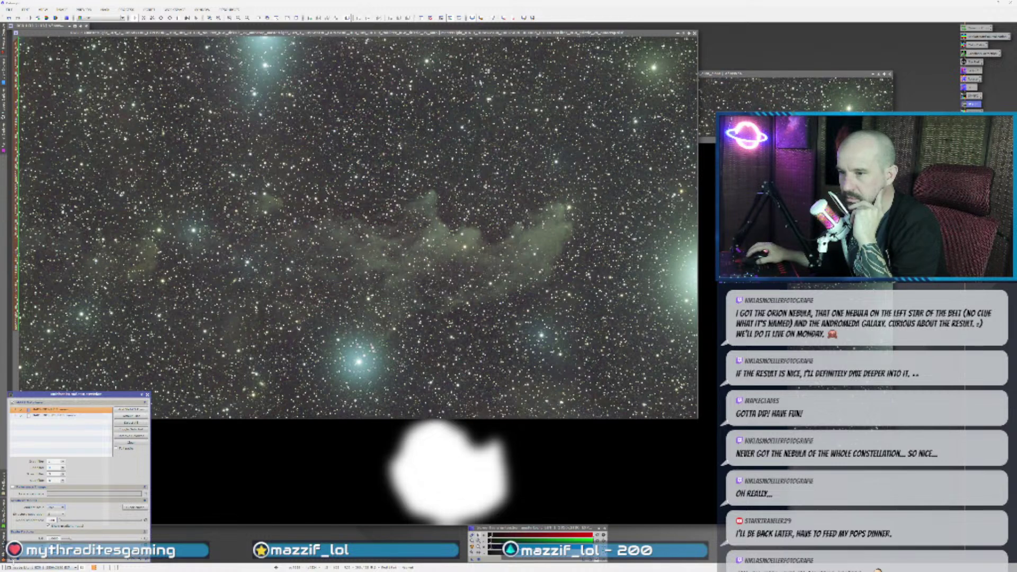
drag(12, 538, 344, 341)
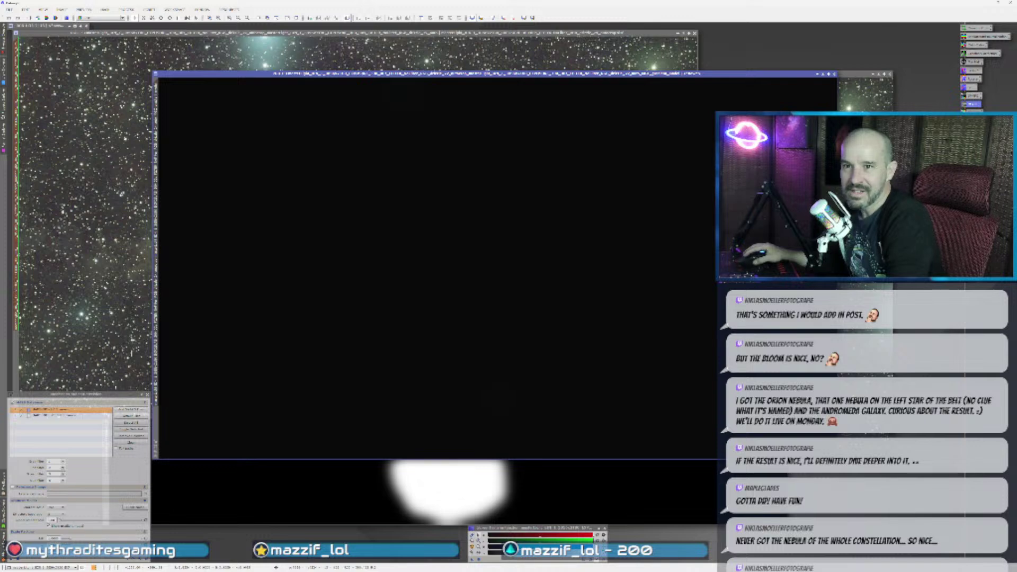
key(ctrl+Tab)
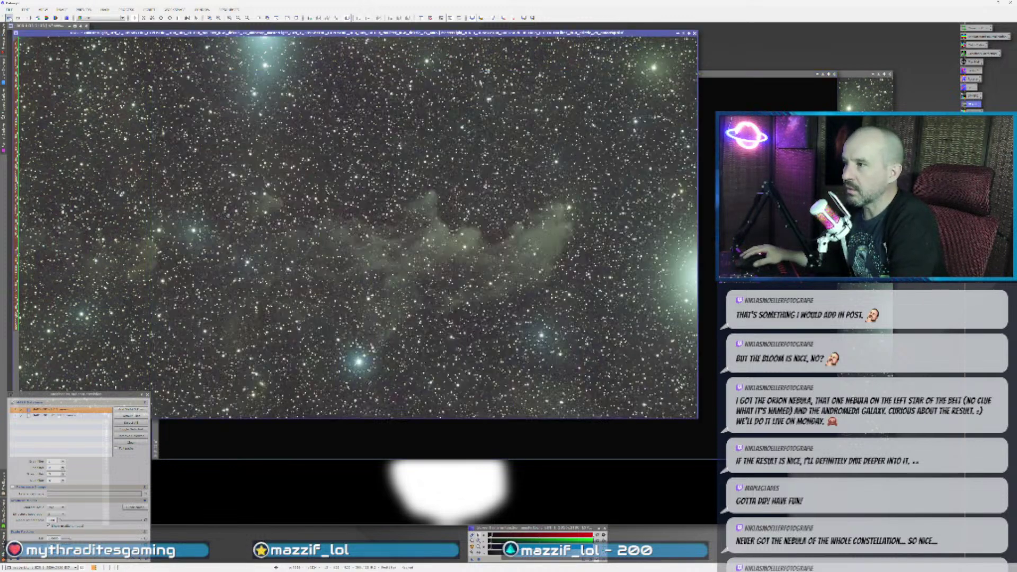
- Compare the bright star's halo before and after the gradient correction, and leave the correction undone
key(ctrl+z)
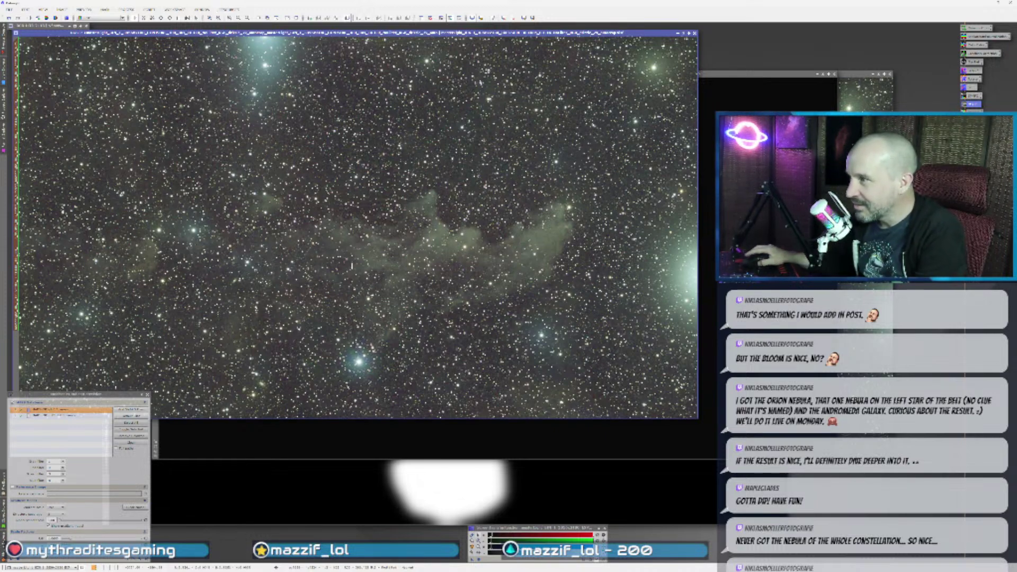
scroll(352, 265, up, 2)
scroll(403, 281, down, 1)
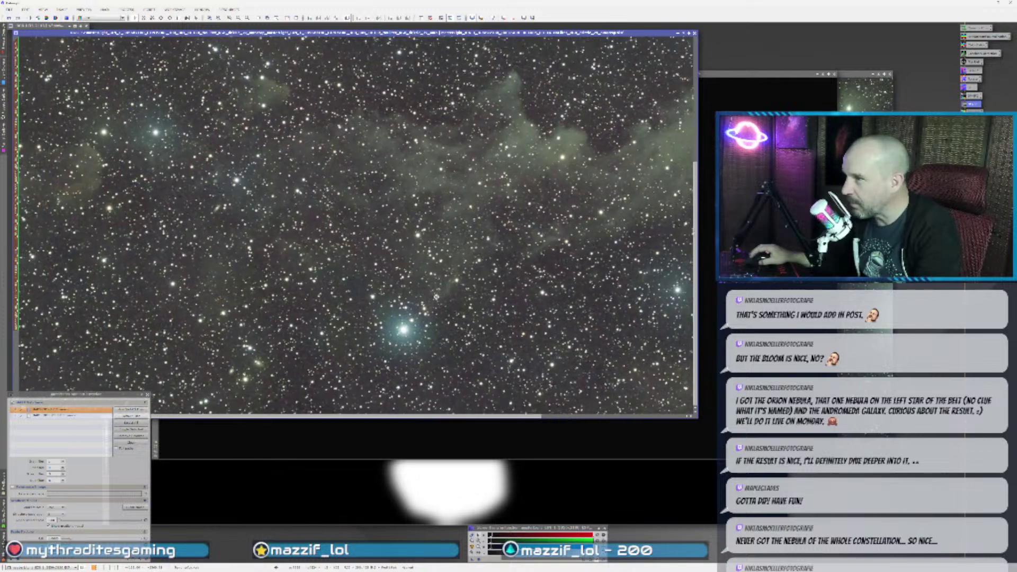
scroll(413, 328, up, 2)
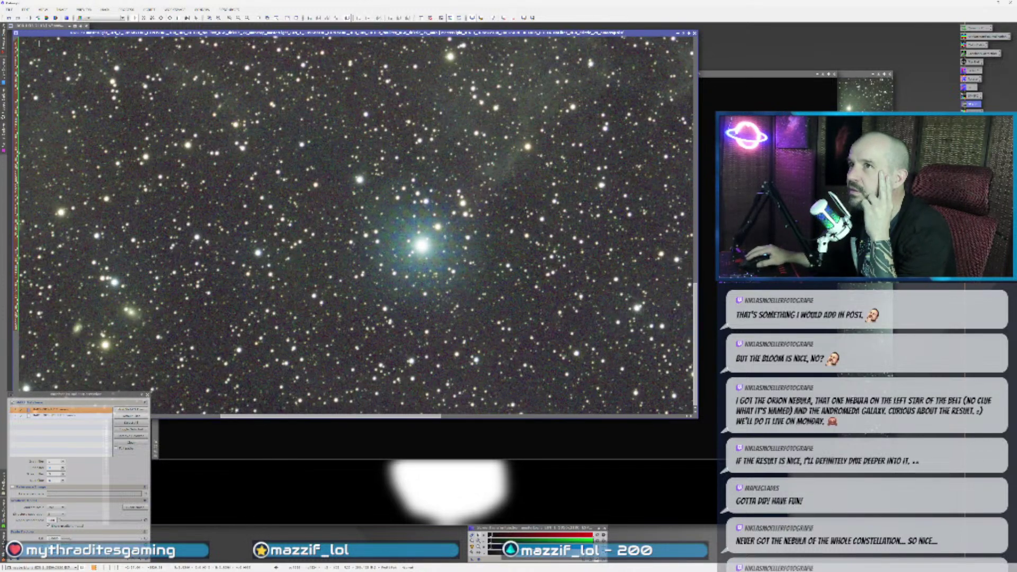
click(10, 19)
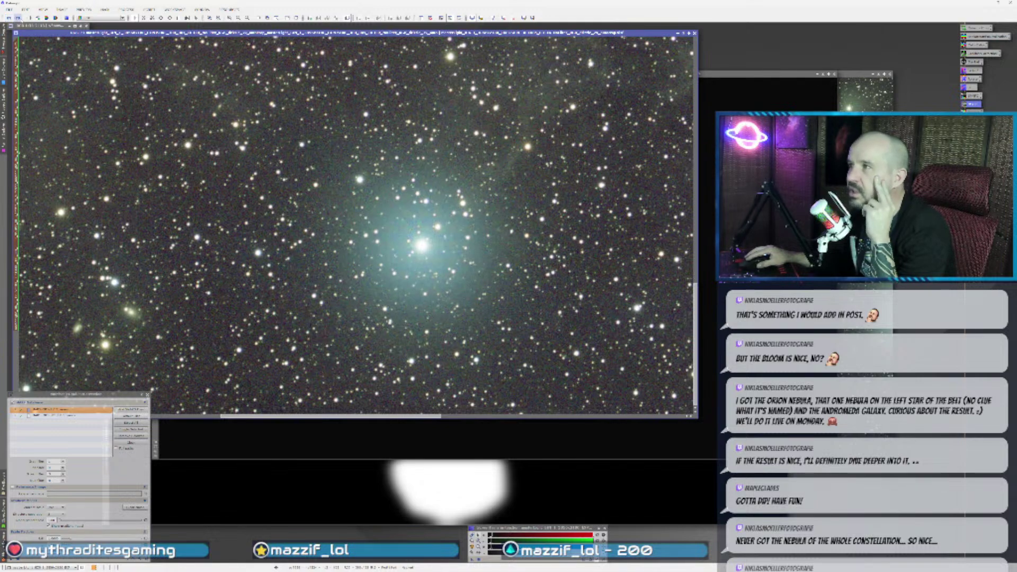
click(18, 18)
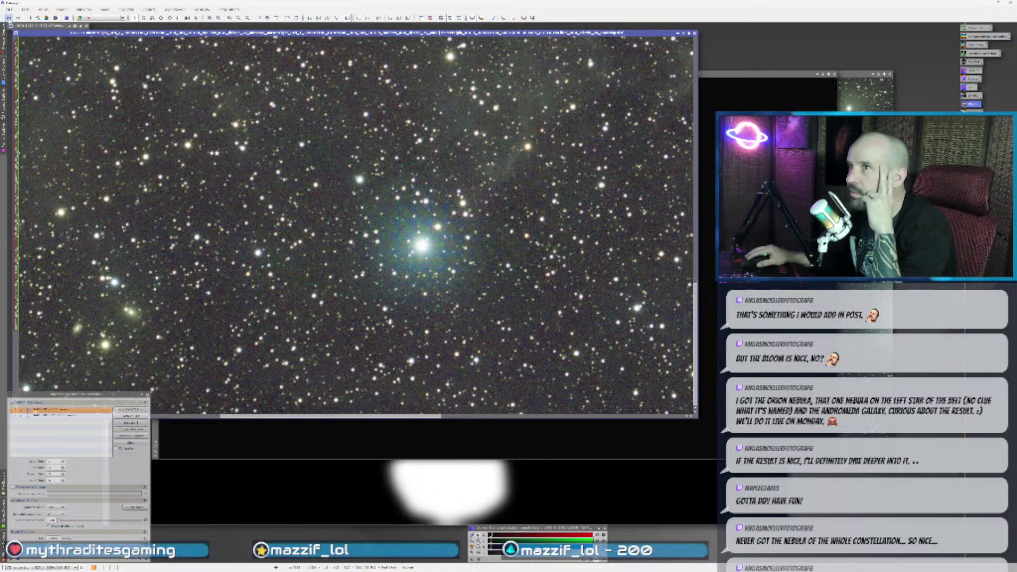
click(10, 19)
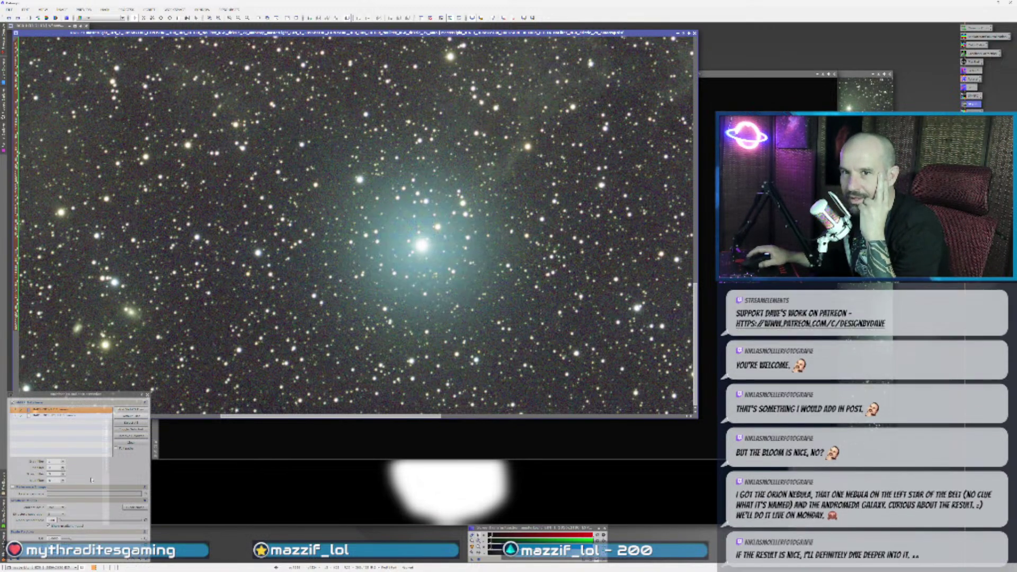
- Try MultiscaleGradientCorrection with a larger gradient scale on the masked nebula image, and move the resulting gradient model behind it
click(61, 507)
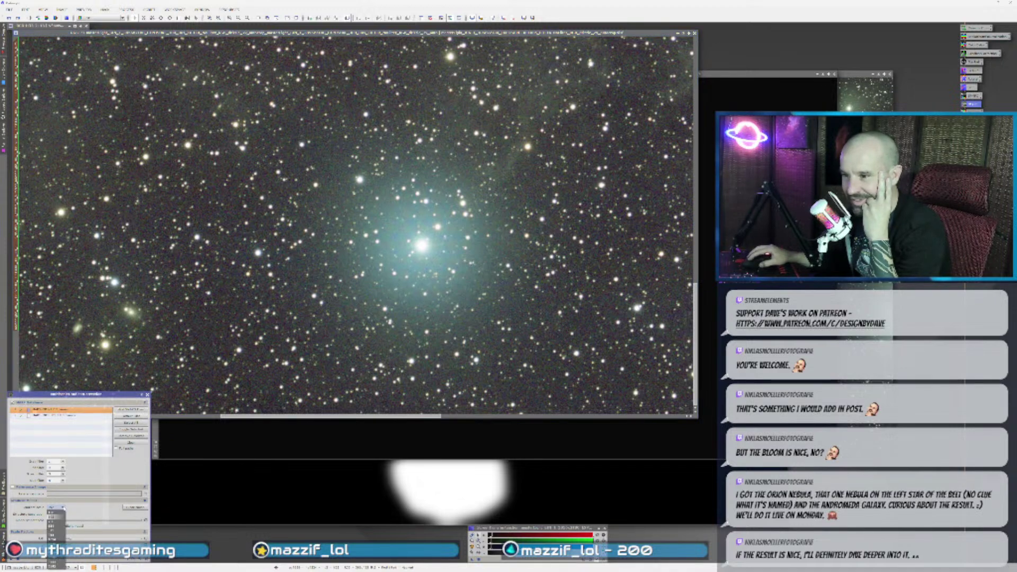
click(53, 524)
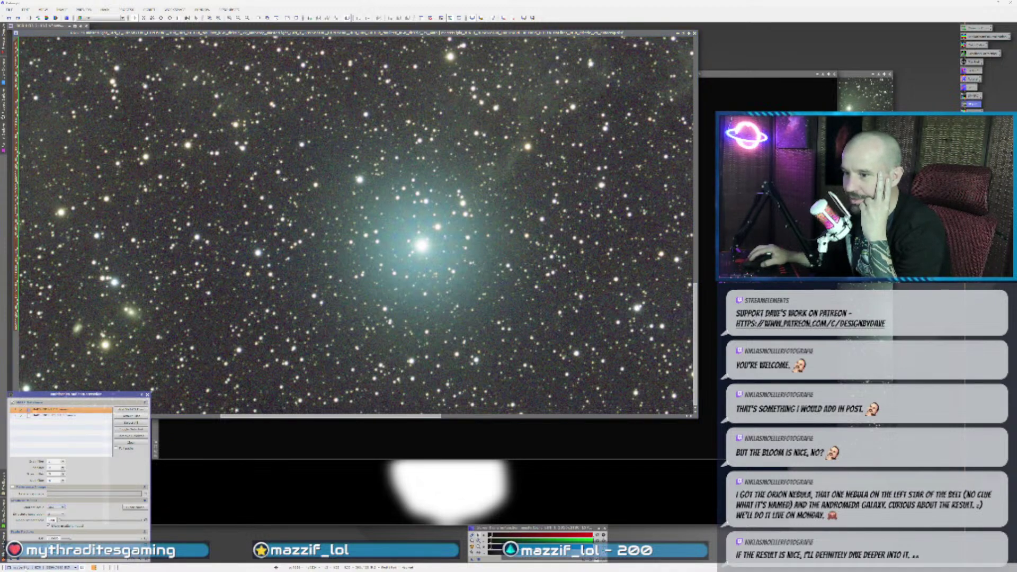
drag(11, 559, 342, 384)
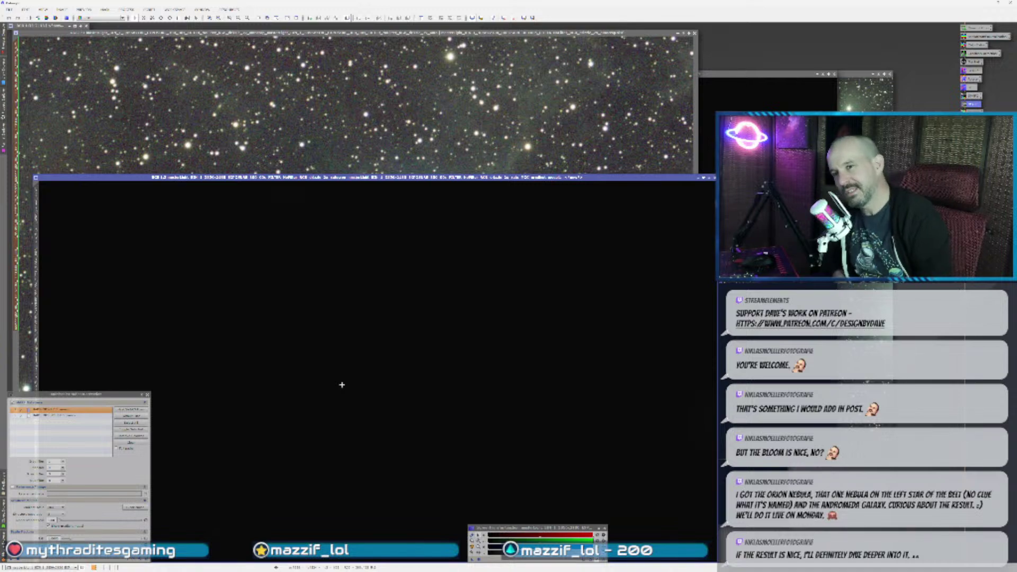
drag(472, 179, 625, 122)
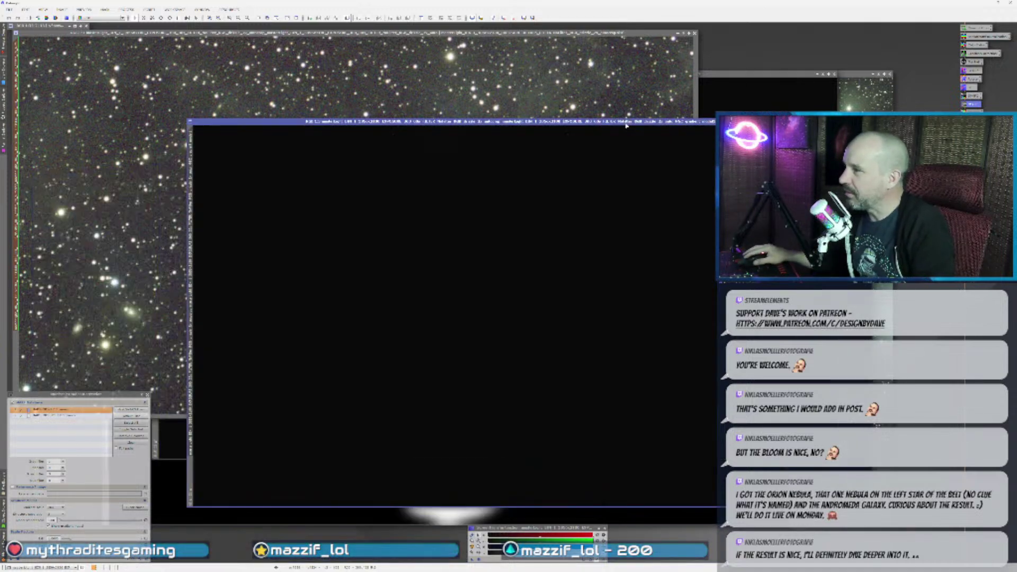
click(148, 249)
- Examine the halo of the bright blue star below the nebula up close and in the full frame
scroll(379, 347, down, 2)
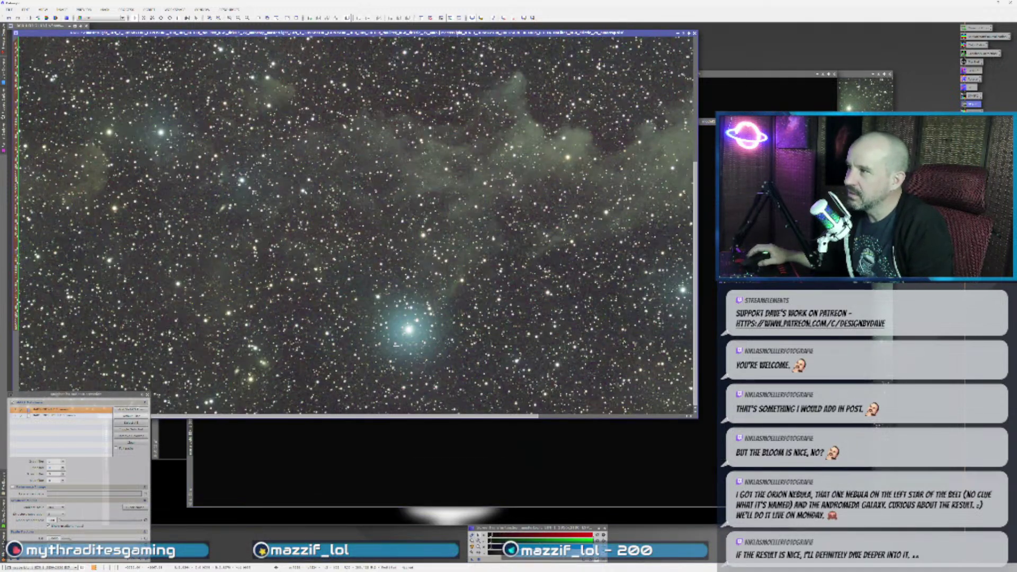
scroll(372, 388, up, 1)
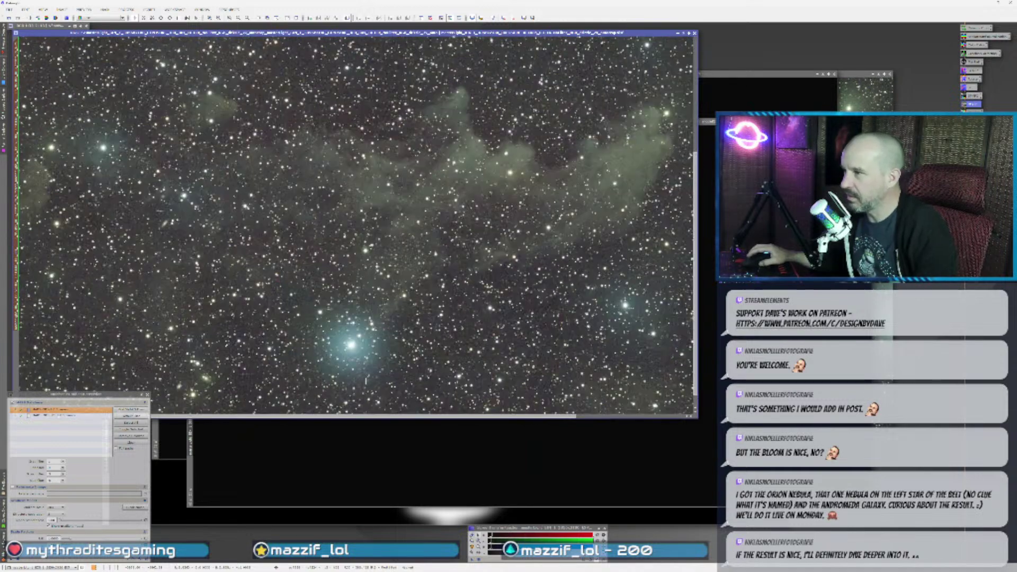
scroll(366, 381, up, 1)
drag(366, 381, 445, 301)
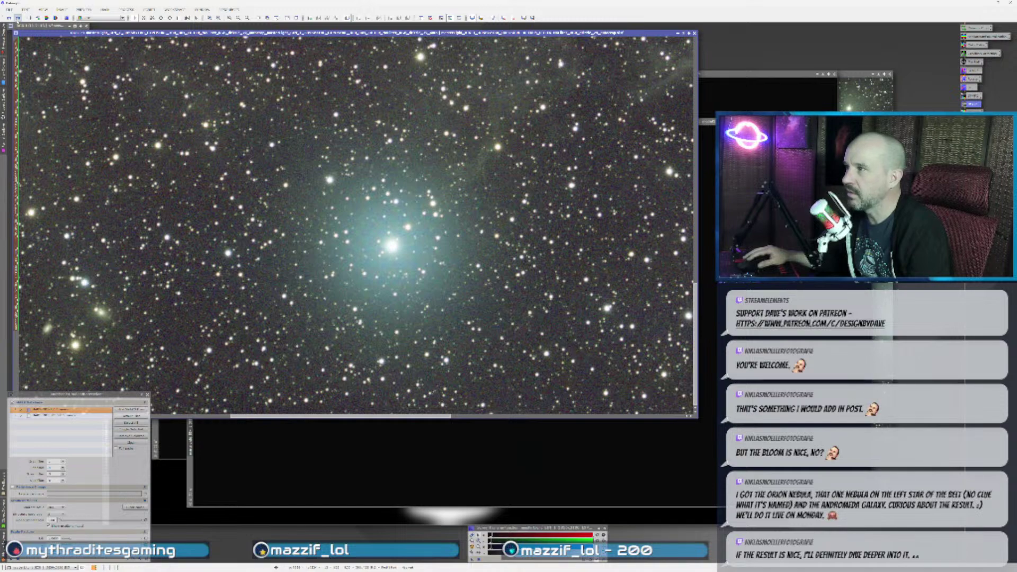
scroll(376, 314, down, 1)
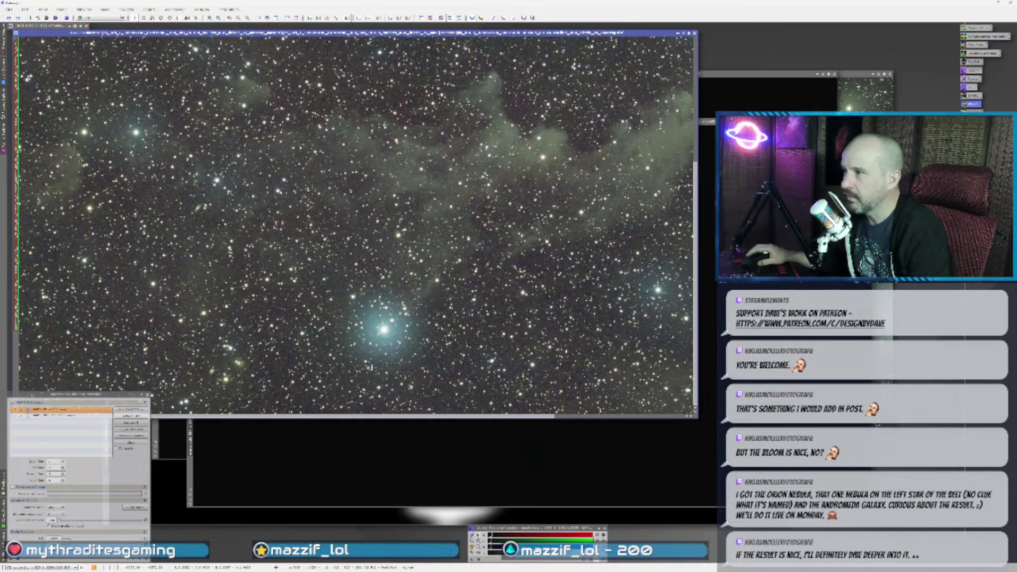
scroll(372, 367, down, 1)
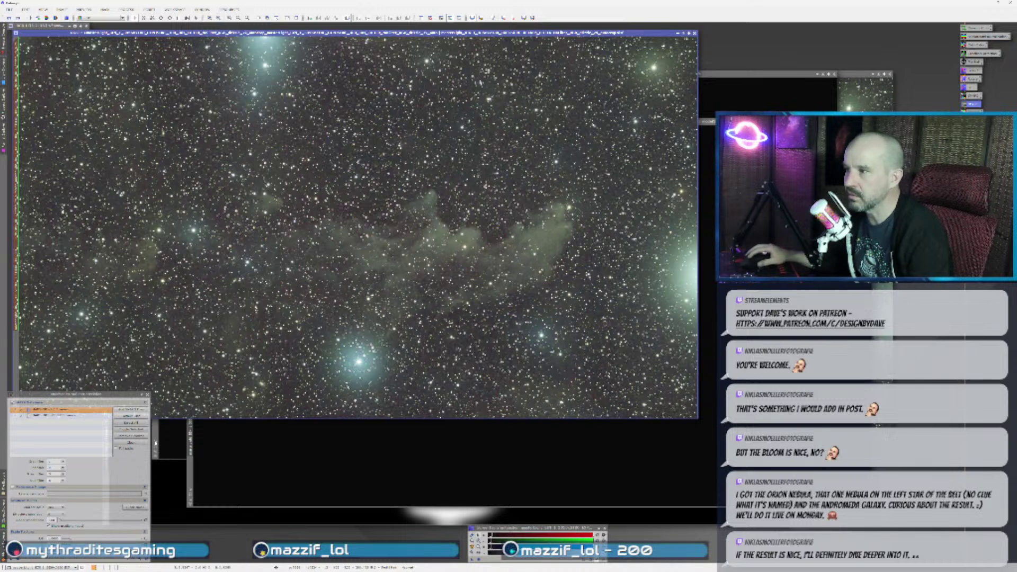
- Select a smaller gradient scale and apply MultiscaleGradientCorrection to the masked nebula image
click(59, 507)
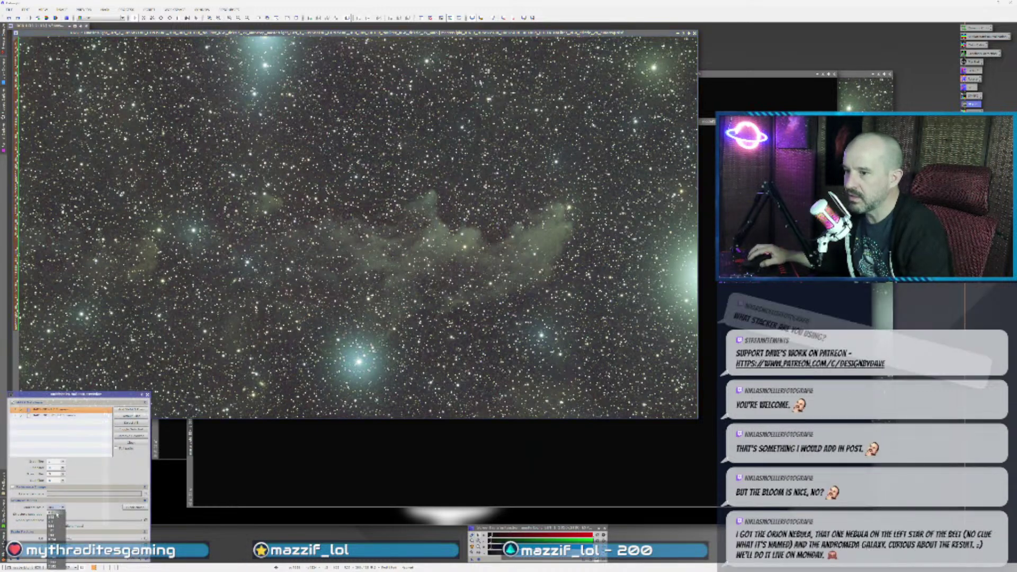
click(57, 512)
click(265, 286)
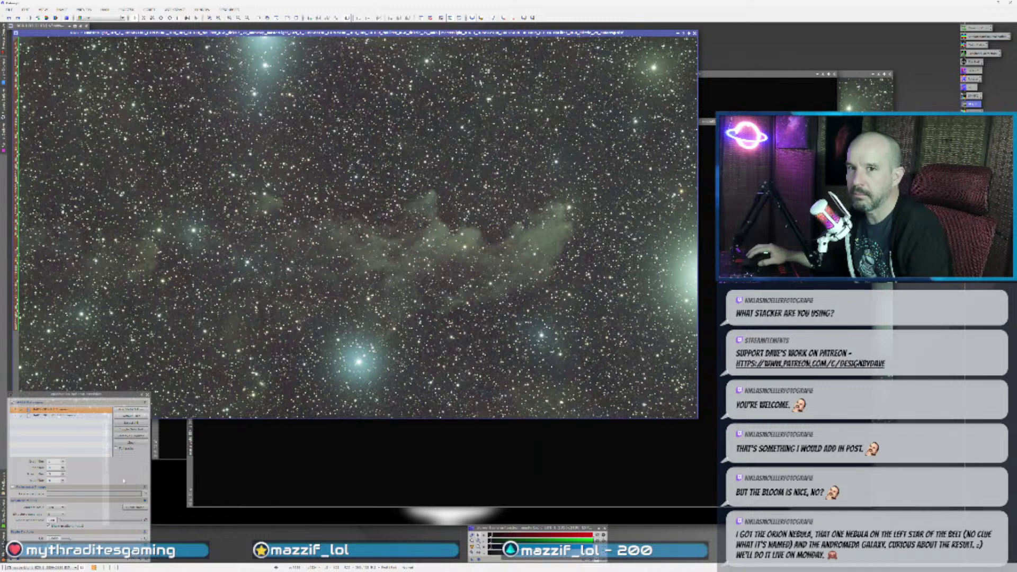
drag(10, 560, 396, 410)
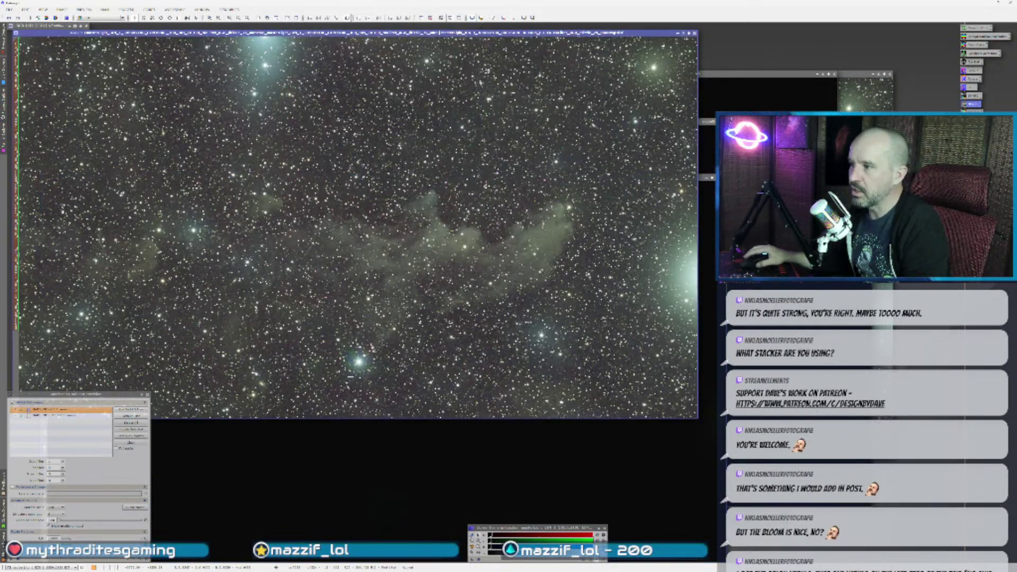
- Compare the star's halo and surrounding nebula with the correction undone and redone, keep the correction, and inspect the background detail
scroll(416, 359, up, 2)
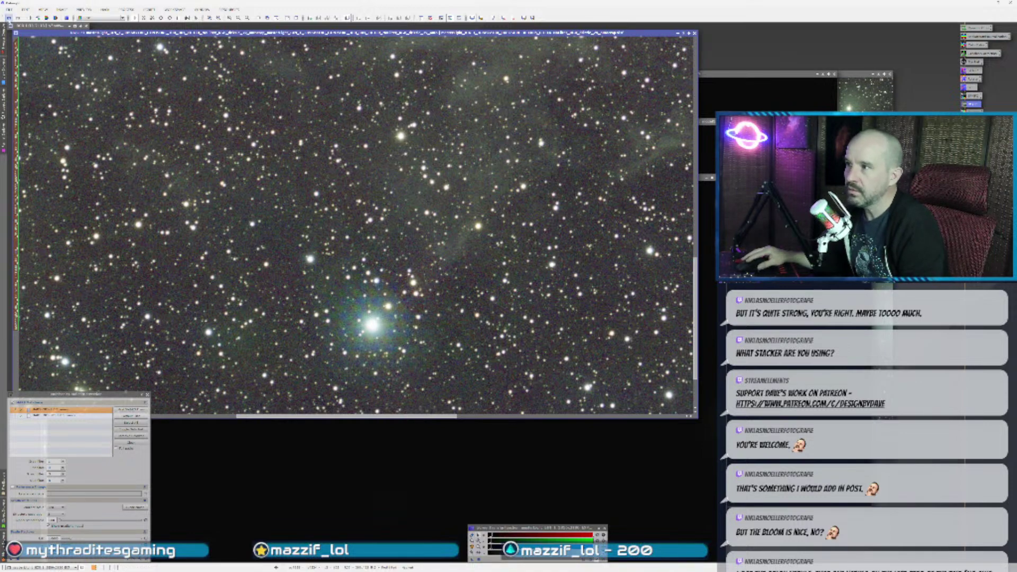
key(ctrl+z)
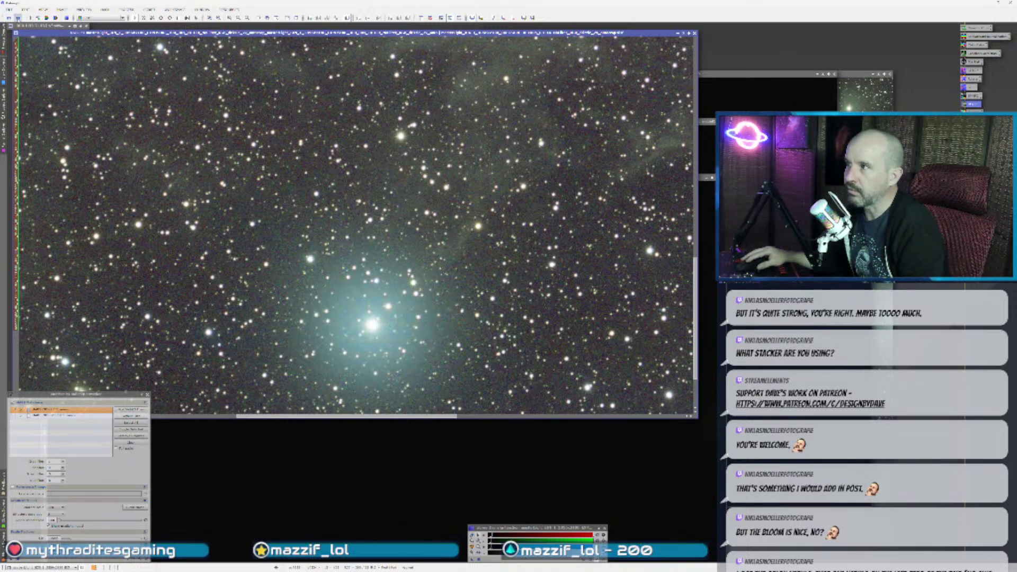
key(ctrl+y)
scroll(372, 385, down, 3)
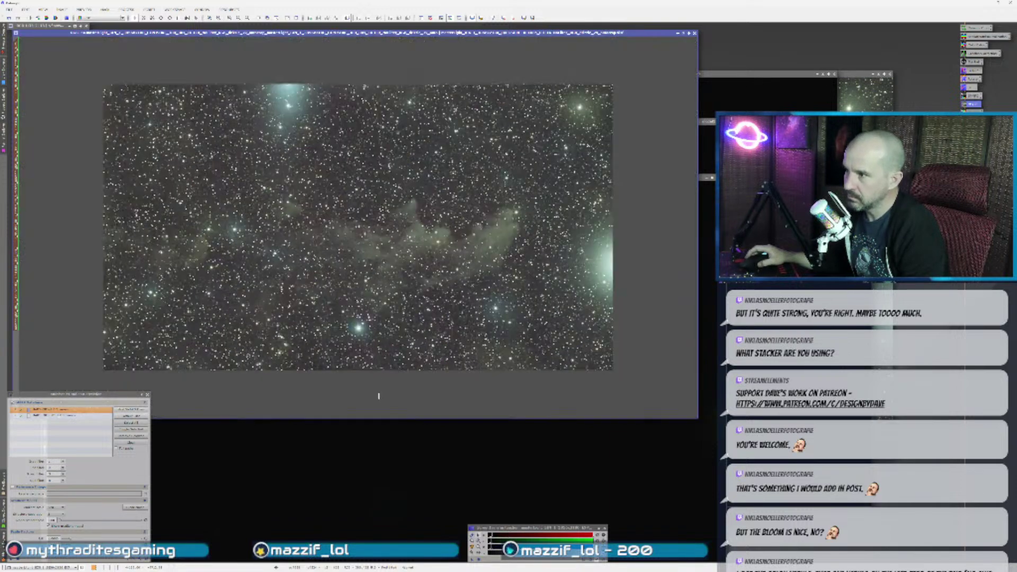
scroll(378, 396, up, 1)
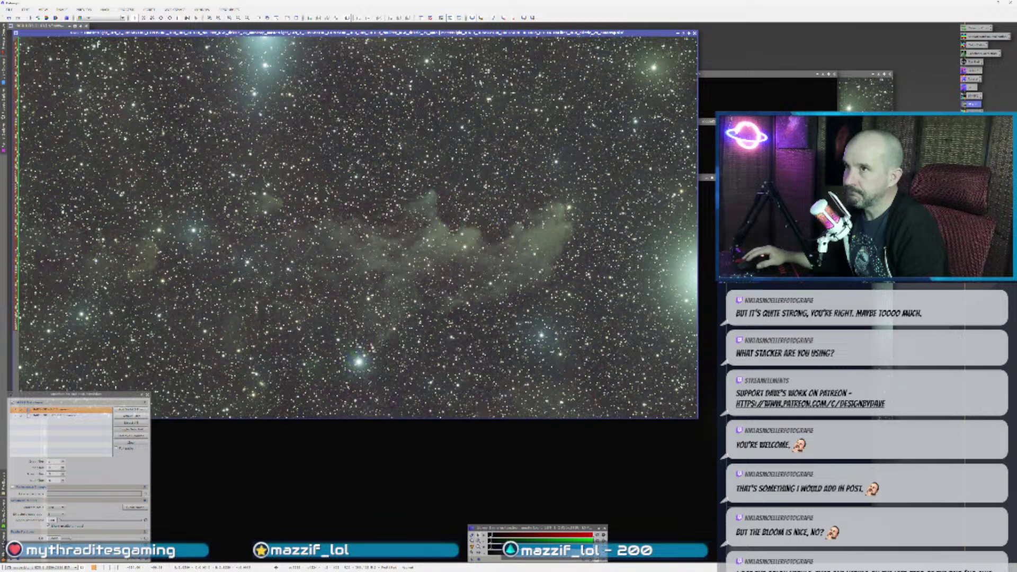
click(8, 17)
click(17, 18)
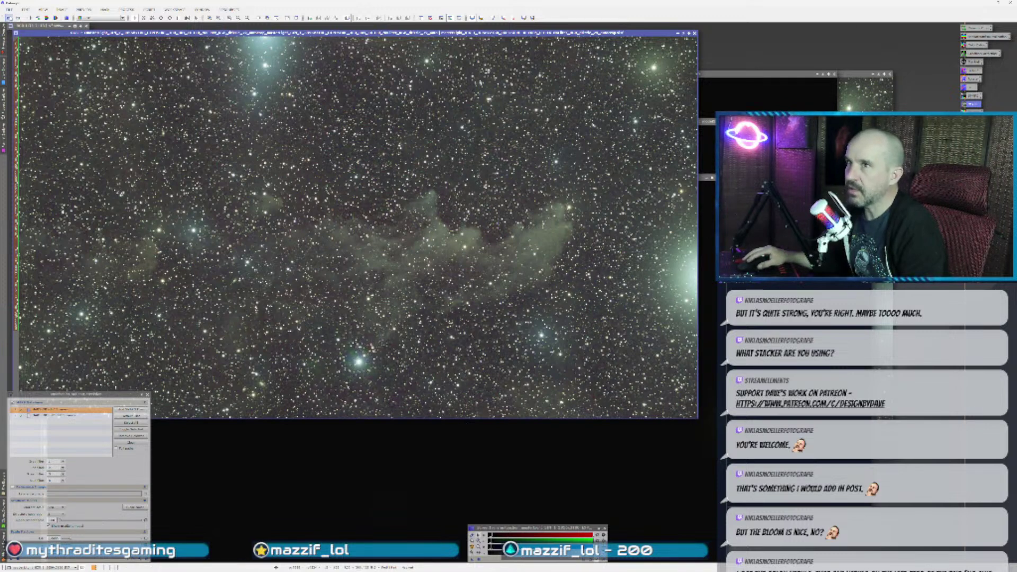
click(9, 18)
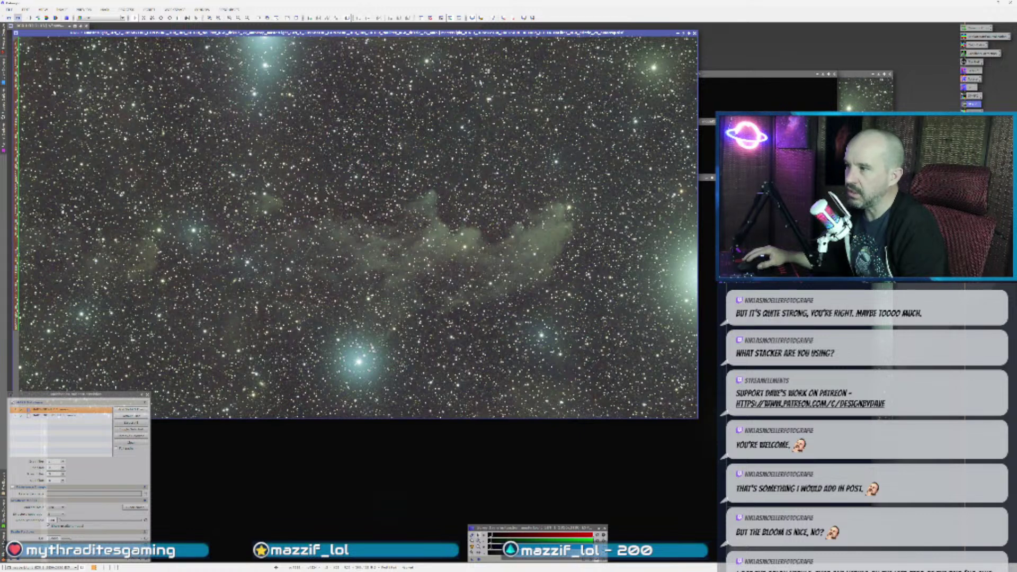
click(18, 17)
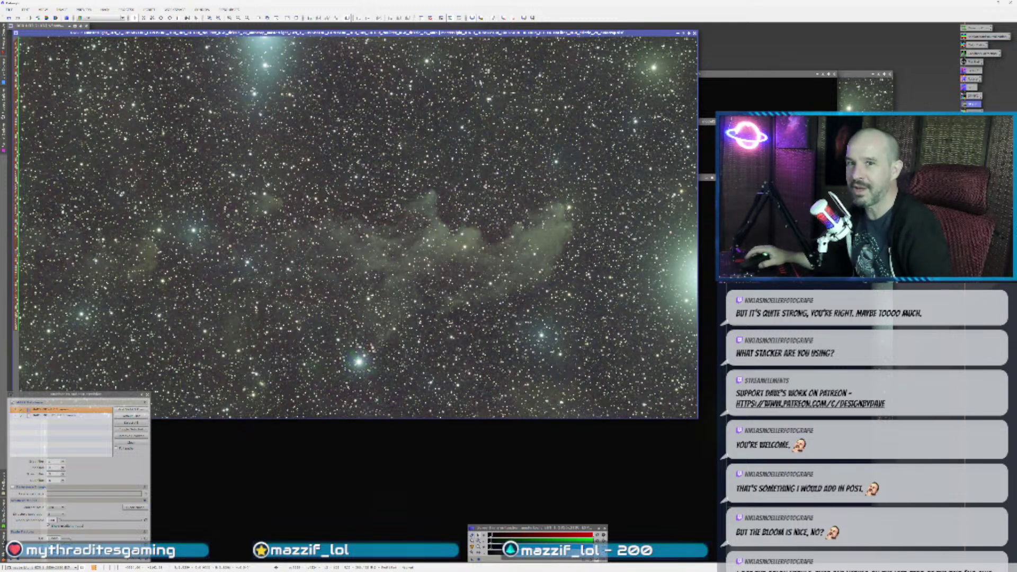
scroll(413, 205, up, 3)
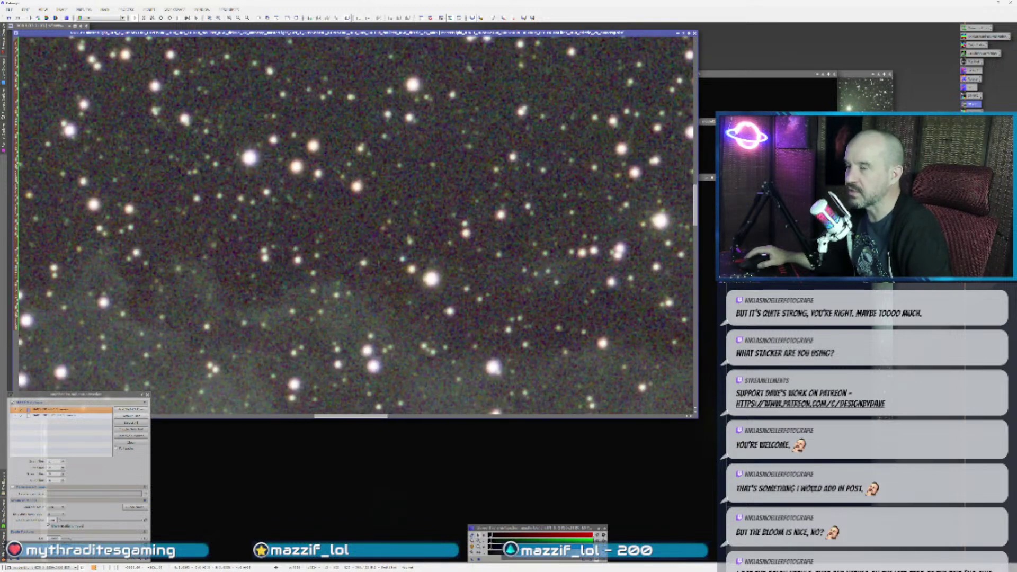
scroll(357, 225, down, 5)
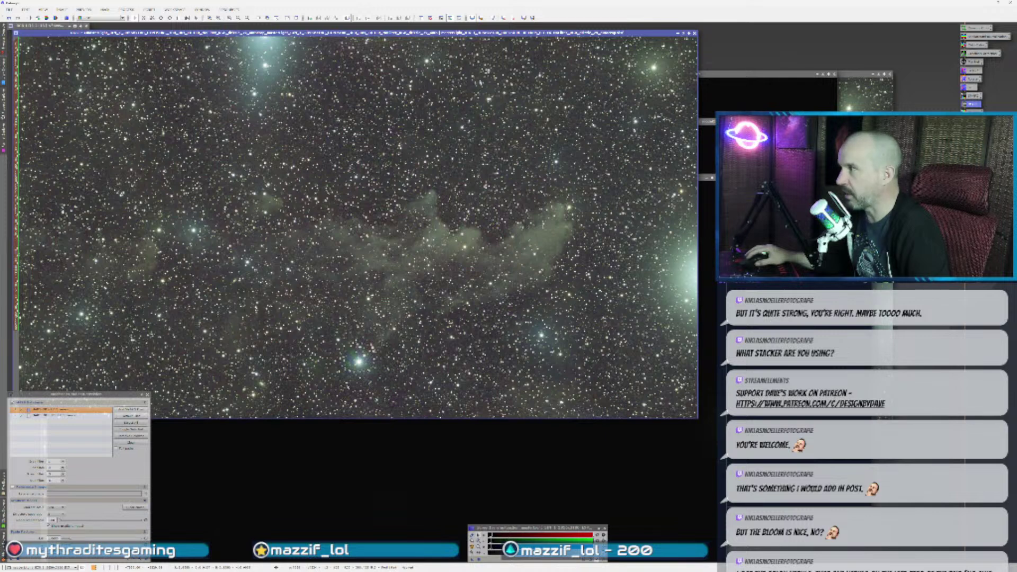
- Close the leftover gradient model windows and the FAME mask image, confirming that the mask in use may be removed
drag(698, 232, 650, 231)
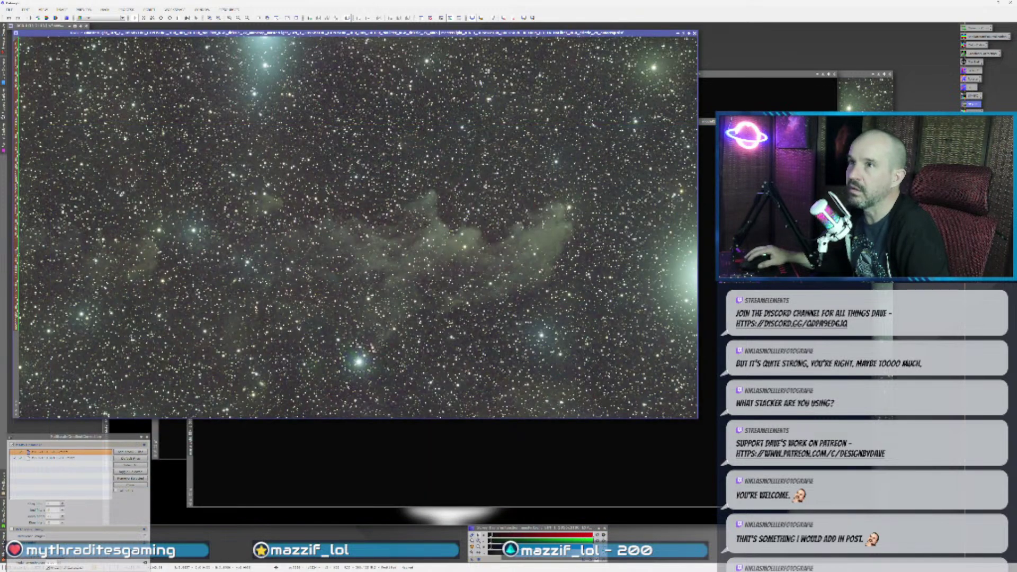
click(864, 125)
click(869, 121)
click(828, 81)
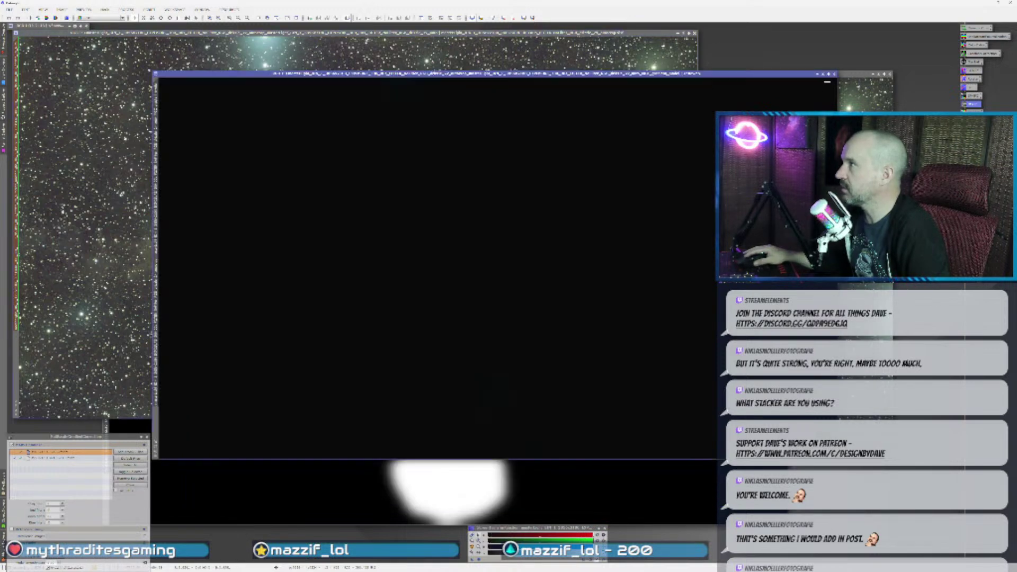
click(835, 74)
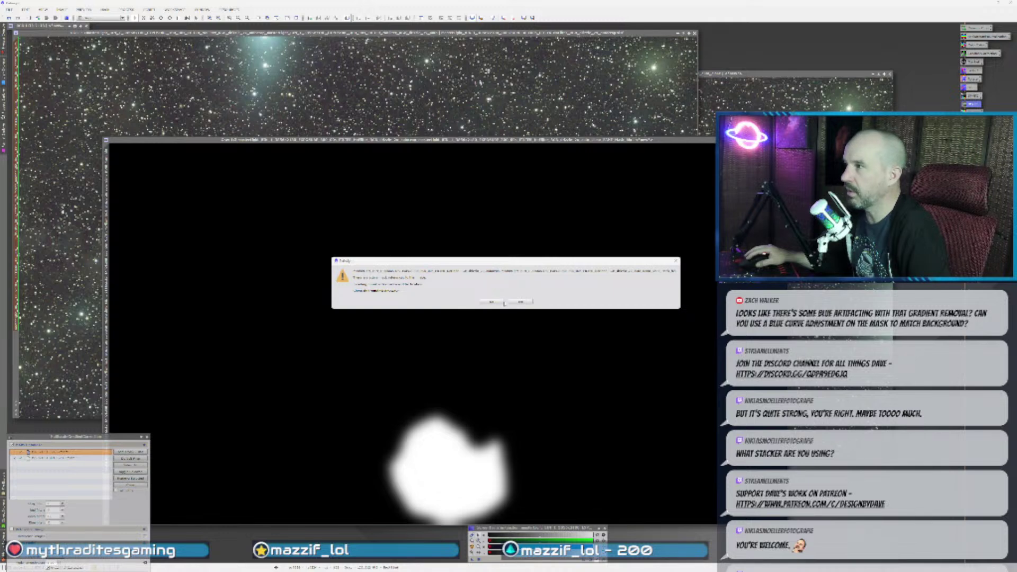
click(503, 302)
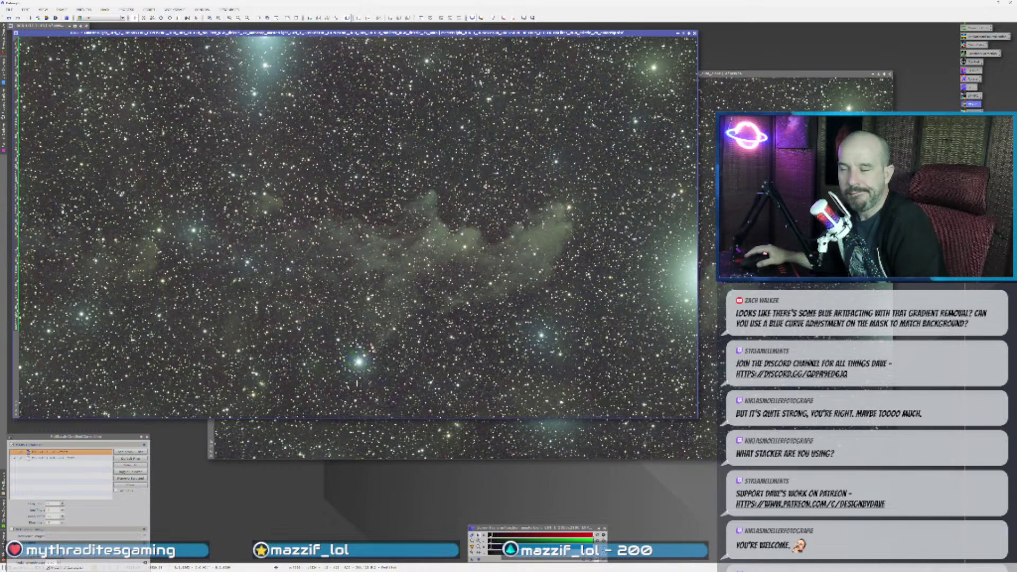
- Examine a bright star up close in the corrected image, and bring the uncorrected nebula copy in front for comparison
scroll(357, 381, up, 3)
scroll(372, 333, up, 1)
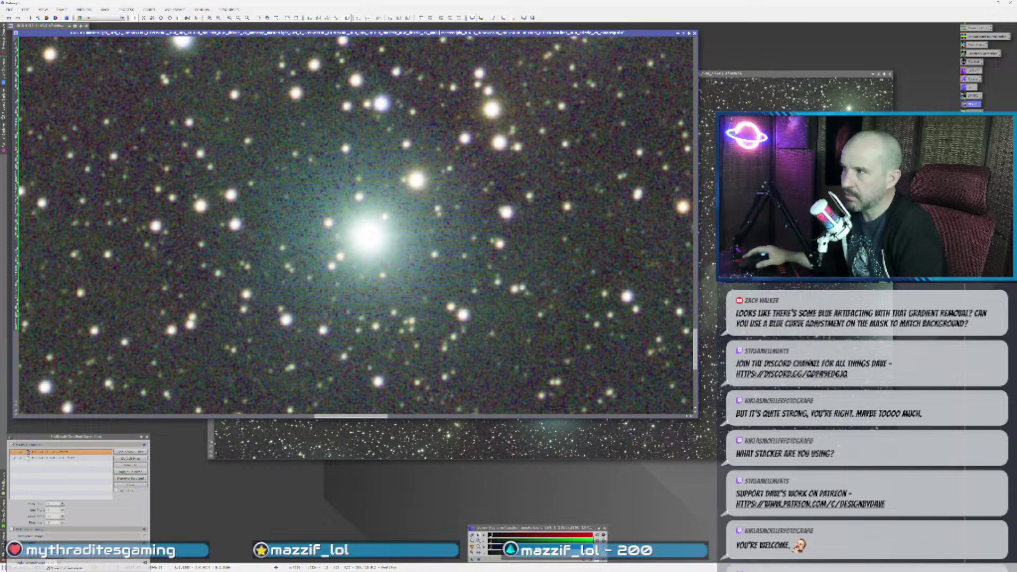
scroll(374, 317, down, 3)
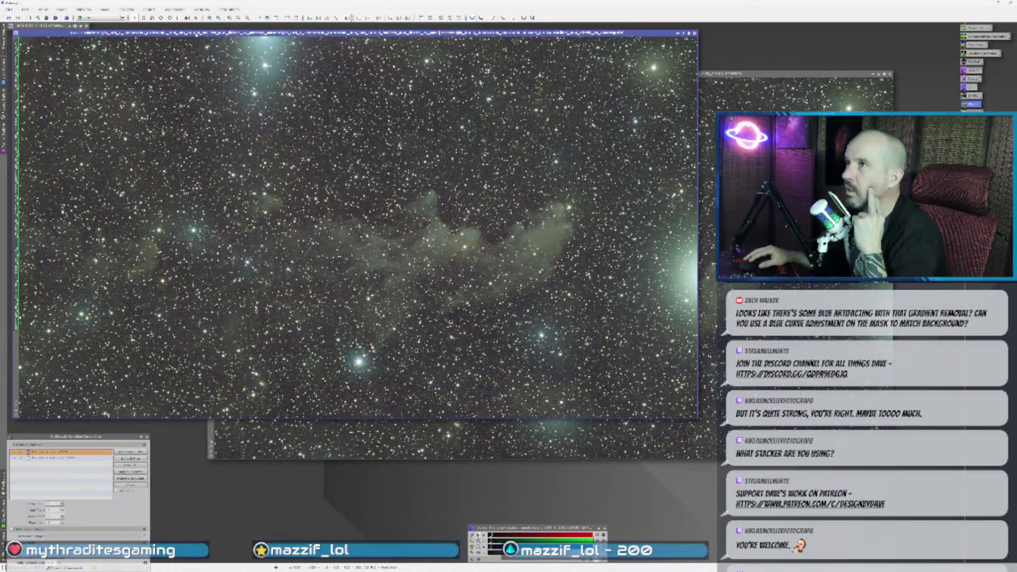
click(784, 74)
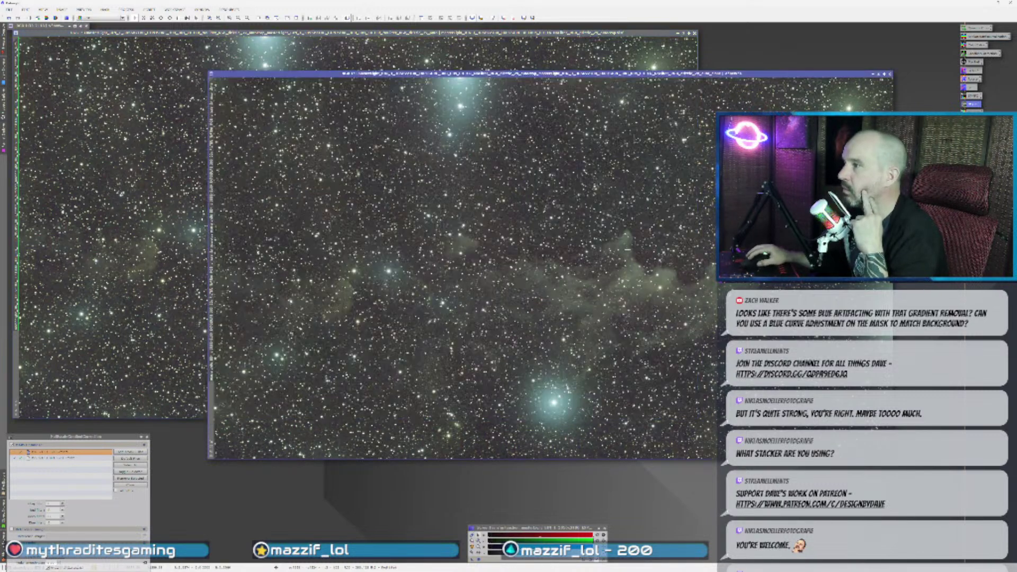
- Create a blurred mask with the FAME script by outlining the blue star glow at the image's upper edge freehand
click(149, 10)
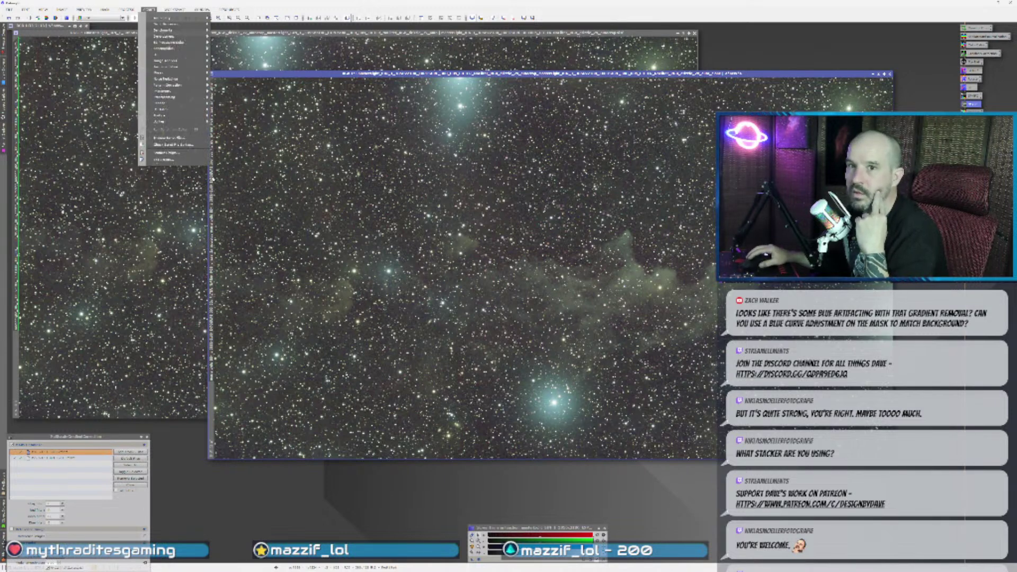
mouse_move(173, 110)
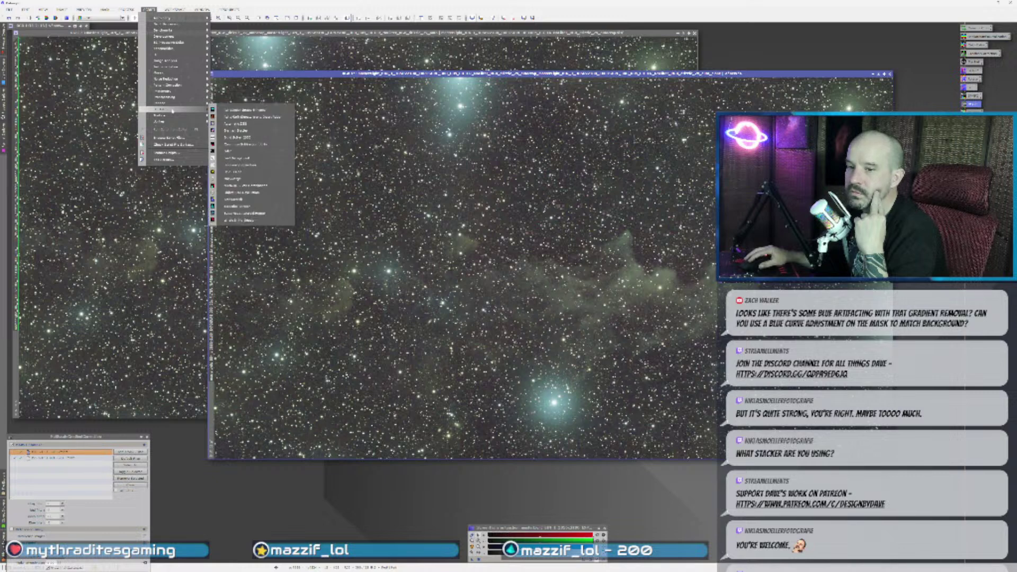
click(248, 154)
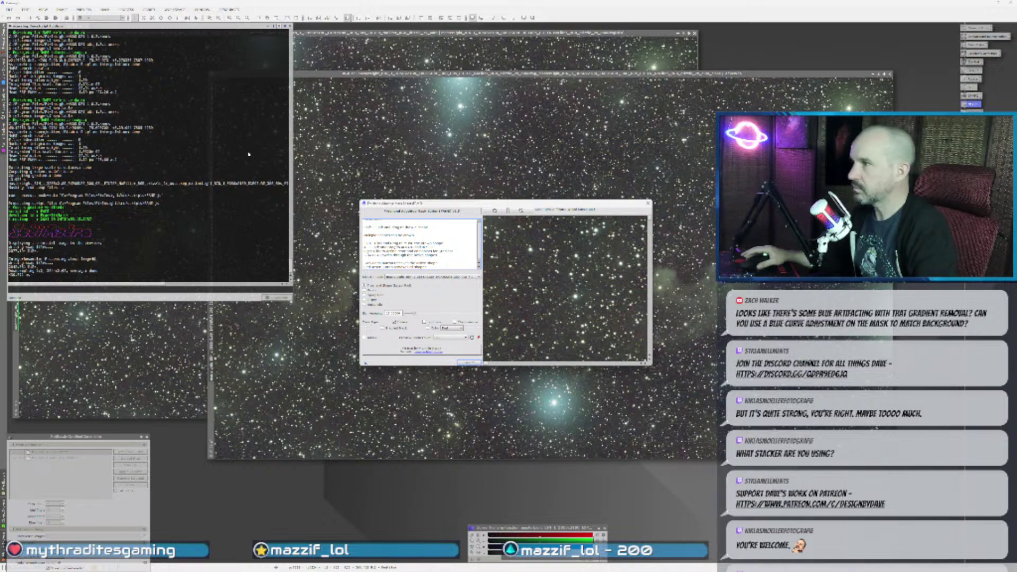
drag(504, 203, 374, 82)
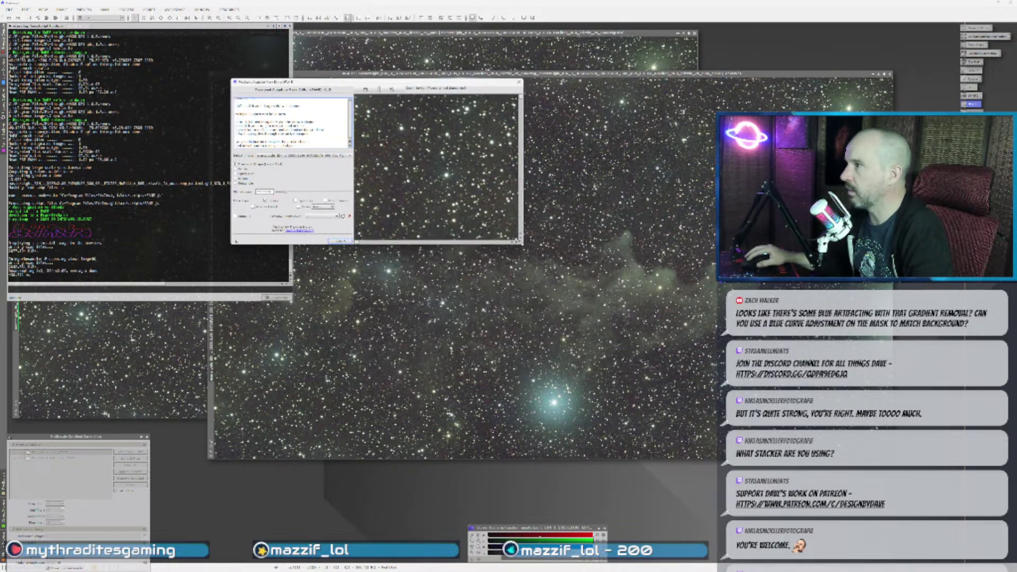
drag(523, 244, 991, 495)
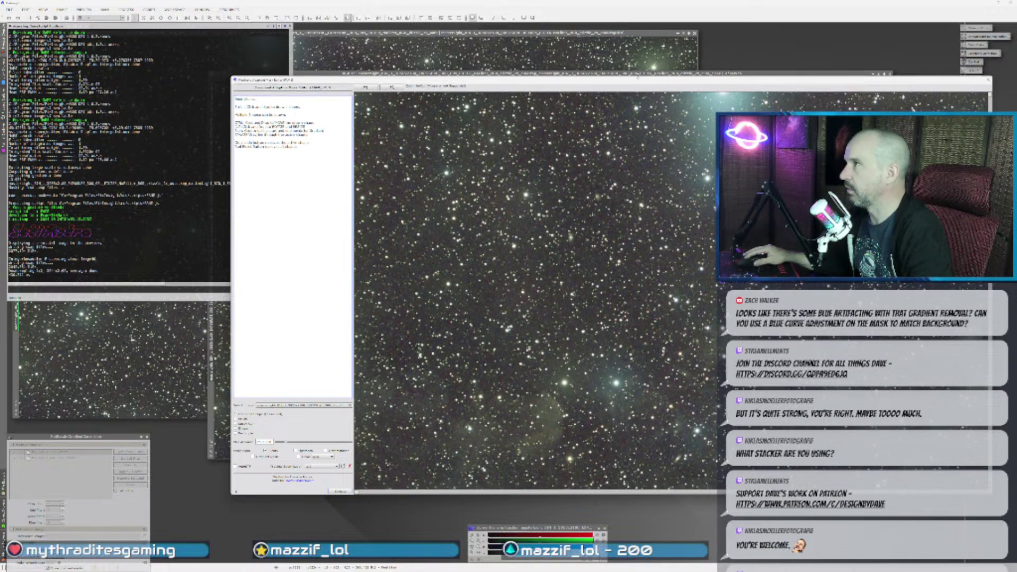
drag(641, 84, 548, 65)
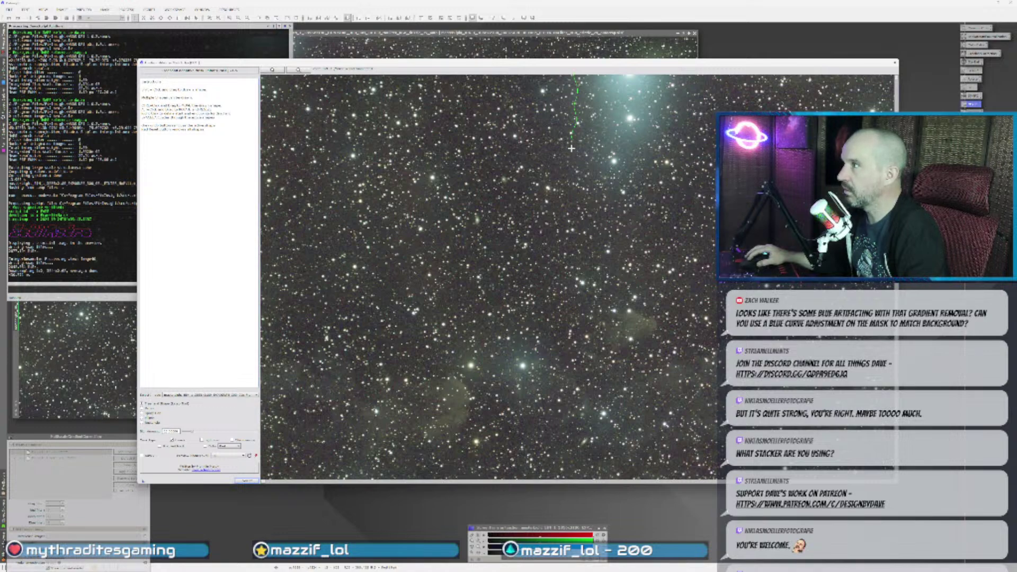
mouse_move(594, 209)
mouse_down()
mouse_move(649, 213)
mouse_move(673, 181)
mouse_up()
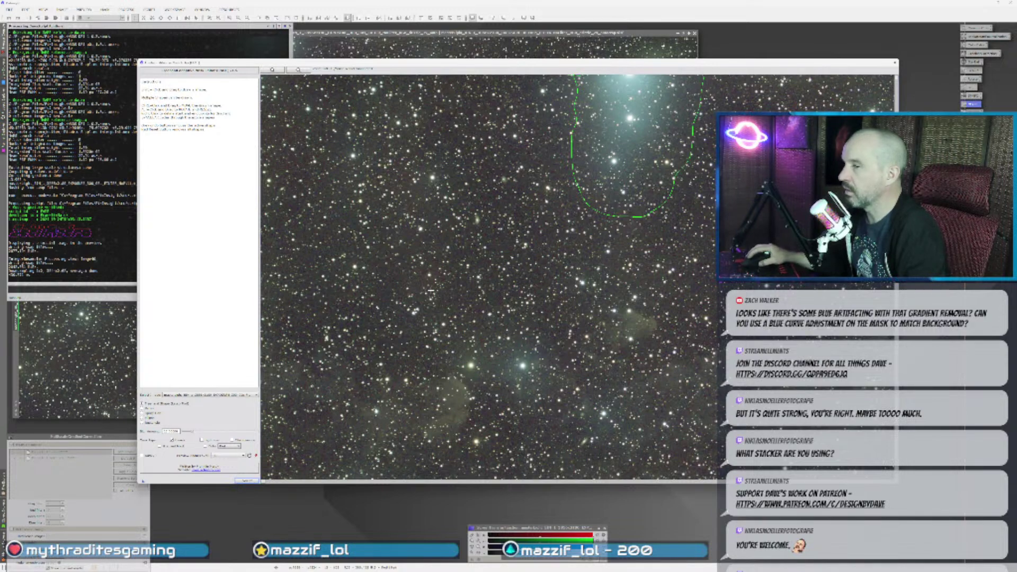
drag(192, 431, 204, 433)
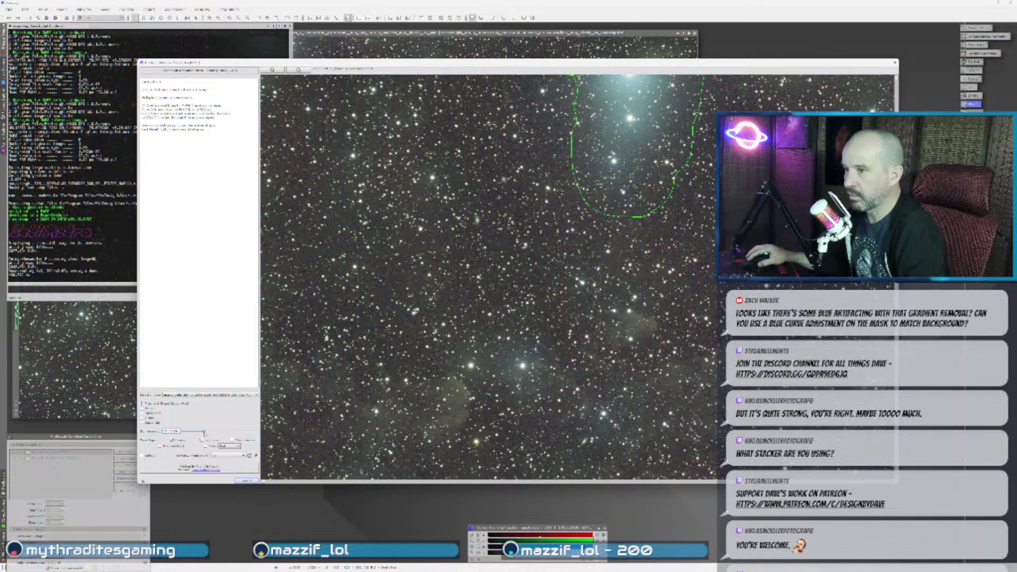
click(247, 480)
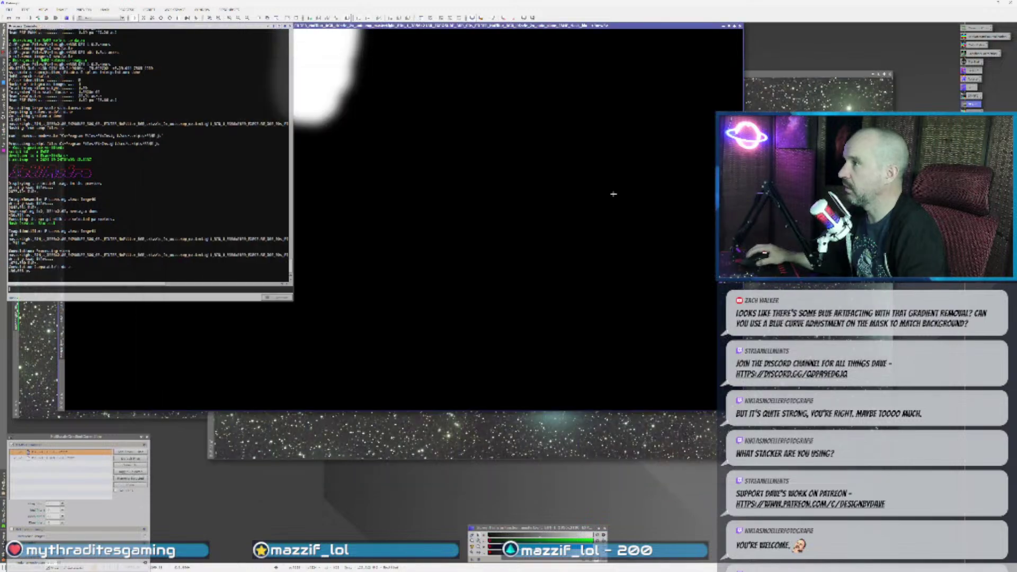
- Apply the new glow mask to the wide star-field image and hide the mask overlay
drag(432, 29, 595, 101)
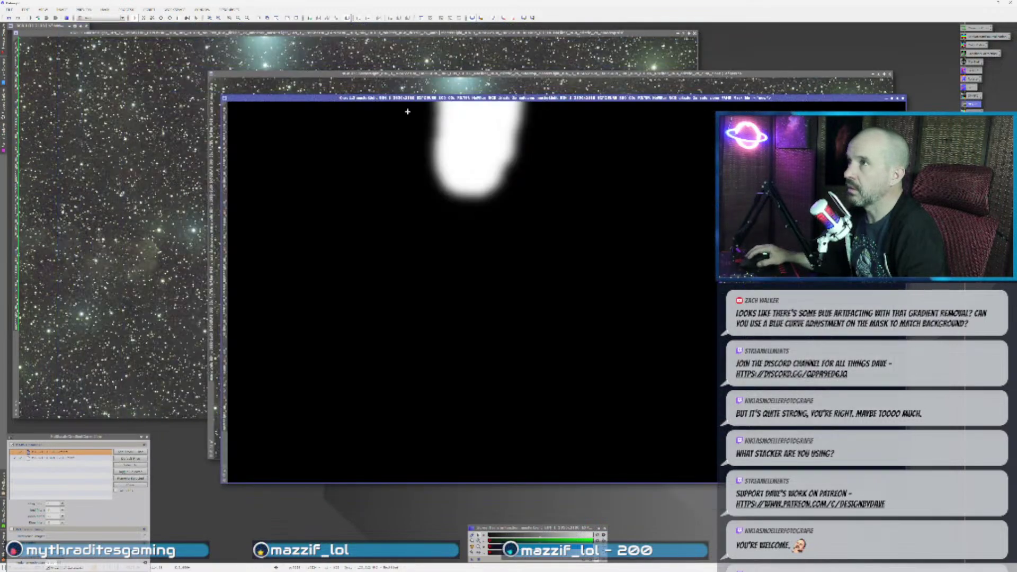
drag(455, 75, 505, 61)
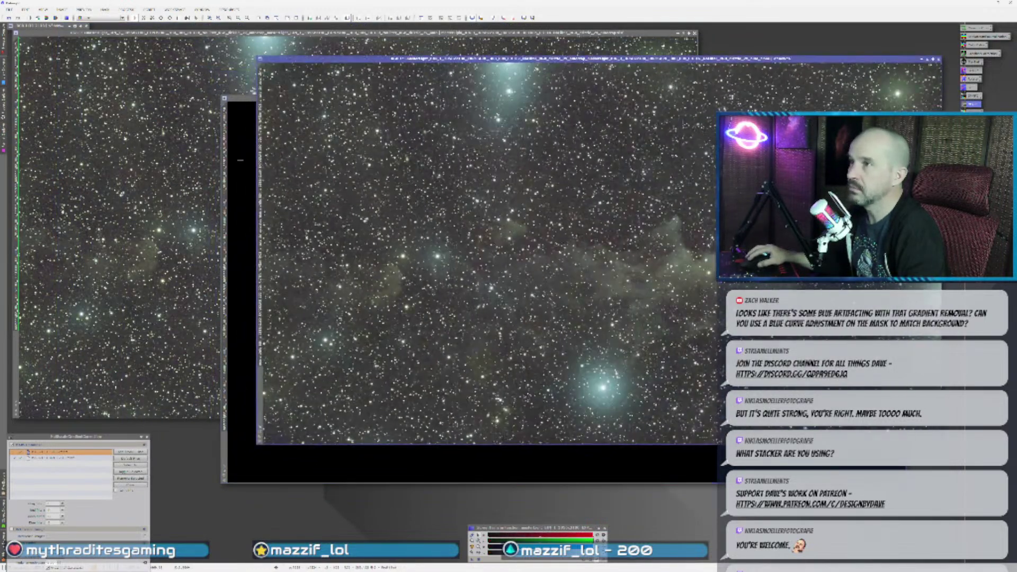
click(238, 98)
drag(71, 314, 15, 380)
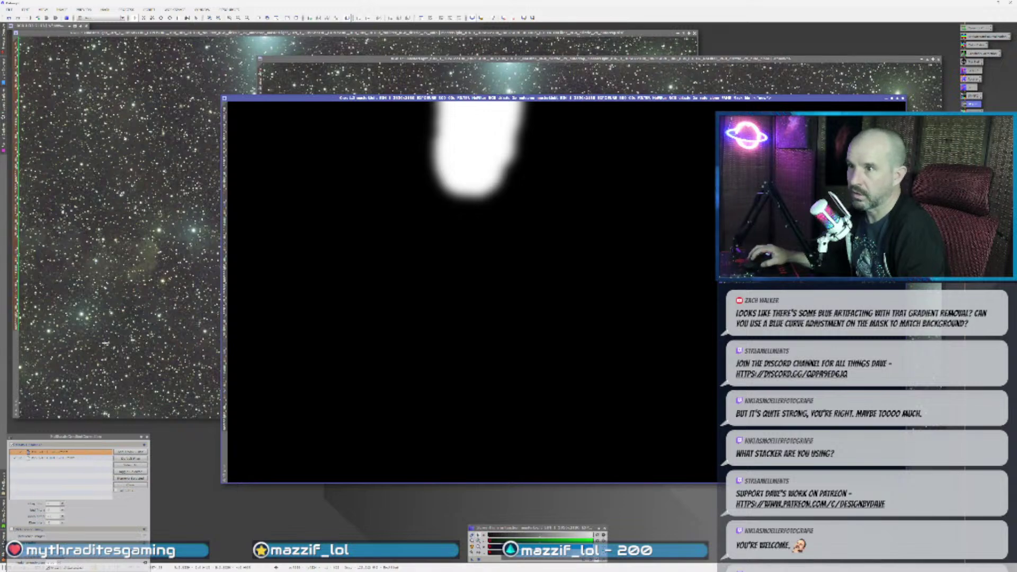
key(ctrl+k)
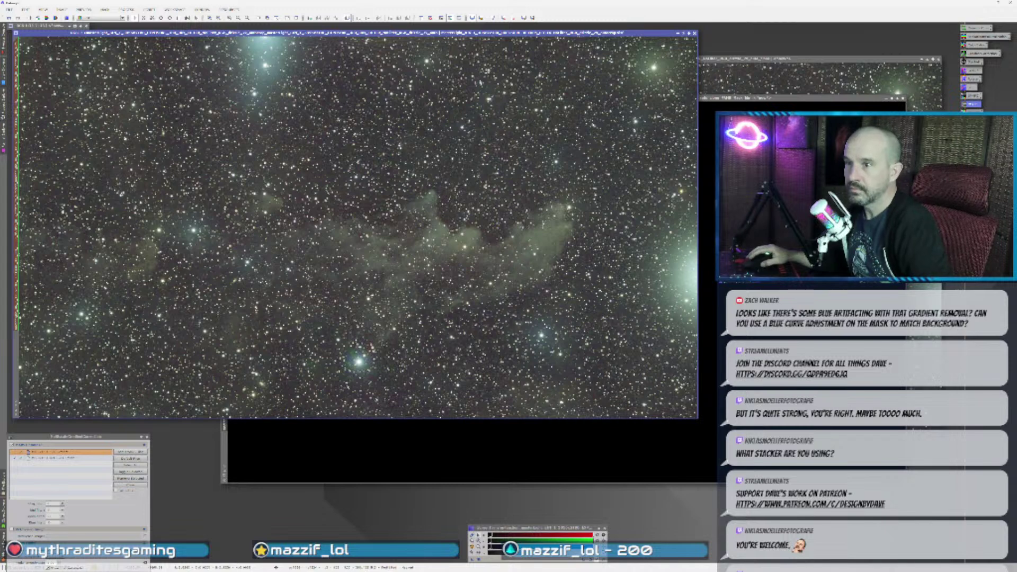
- Run Multiscale Gradient Correction on the masked star-field image and auto-stretch the generated gradient model
drag(72, 444, 75, 392)
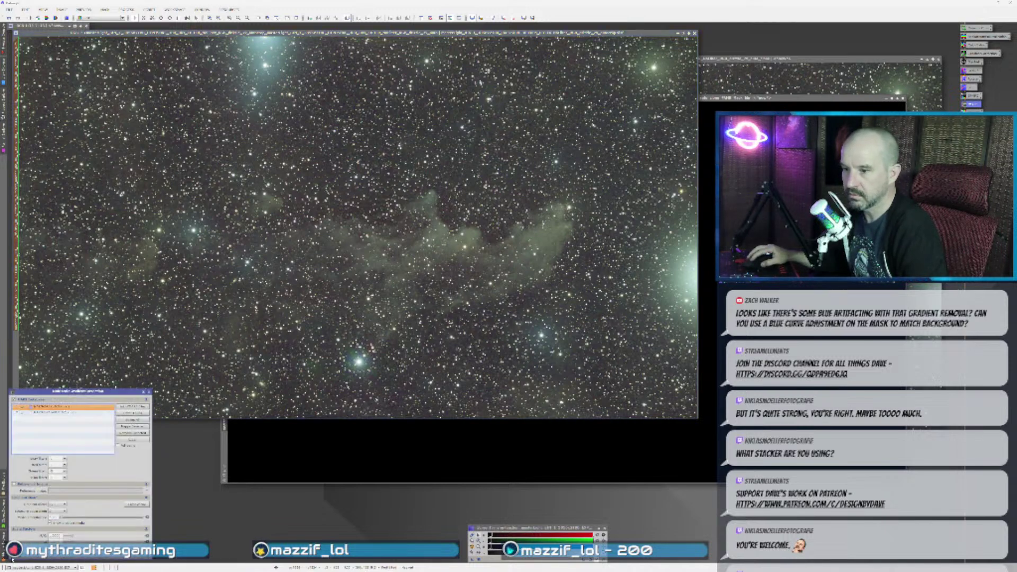
click(259, 343)
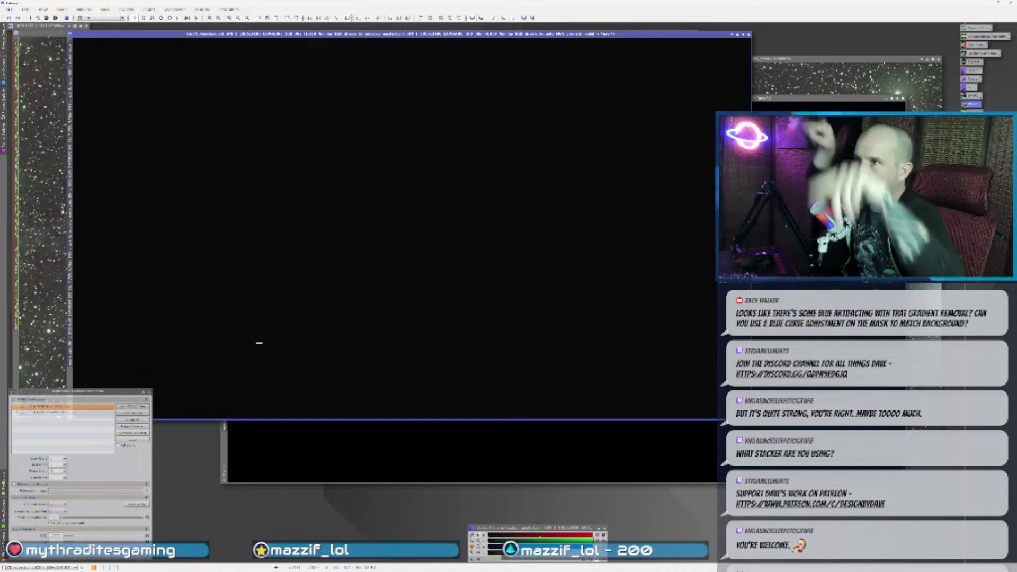
key(ctrl+a)
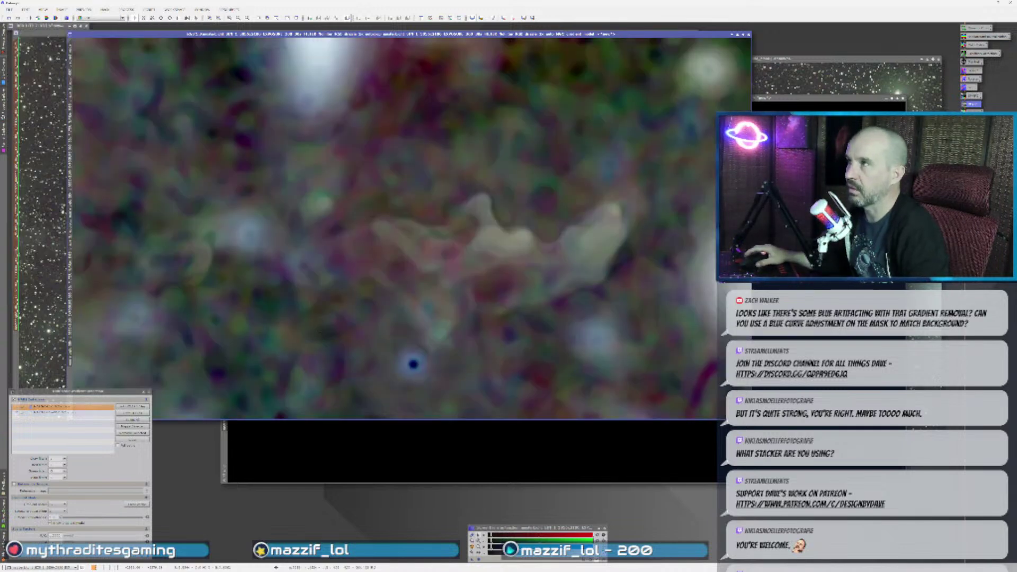
- Inspect the corrected area around the blue star glow up close and undo the gradient correction
click(59, 242)
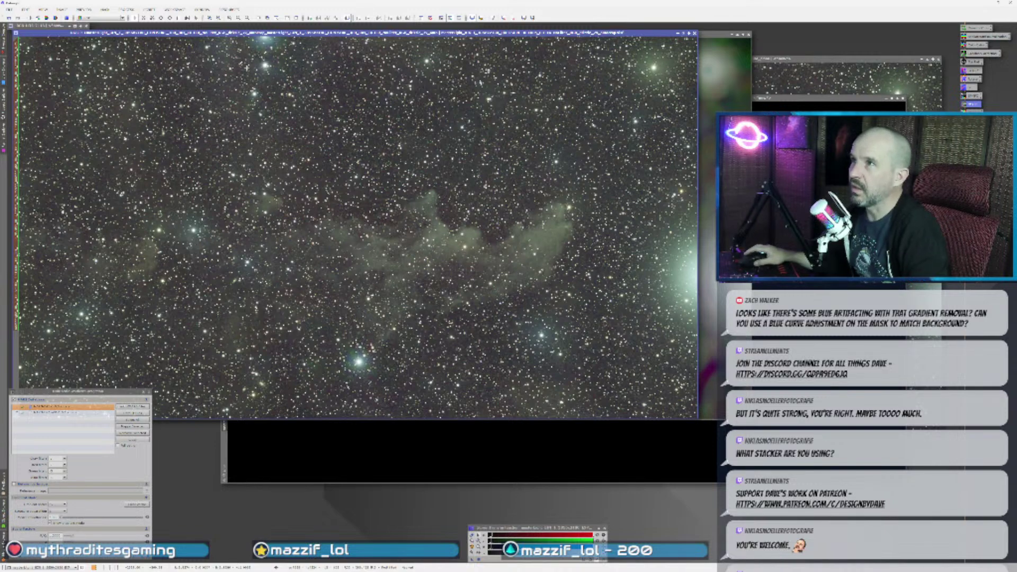
drag(250, 33, 288, 103)
scroll(279, 130, up, 1)
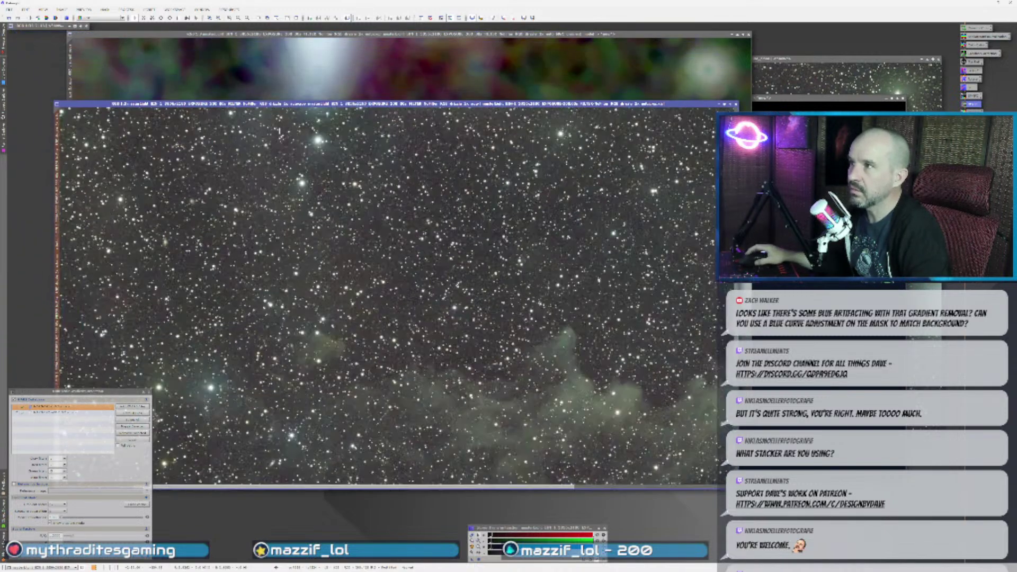
scroll(290, 144, up, 1)
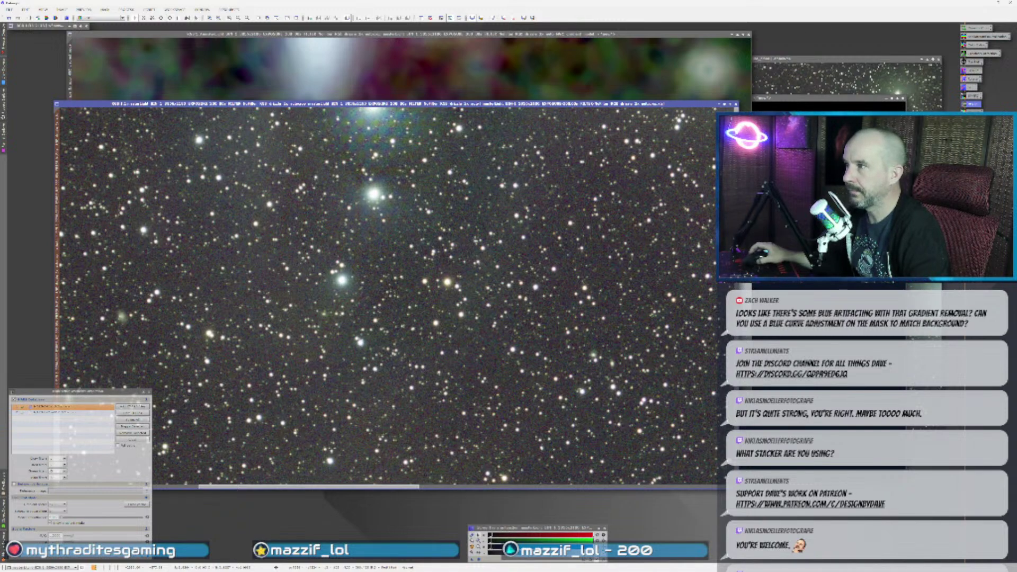
scroll(289, 144, down, 2)
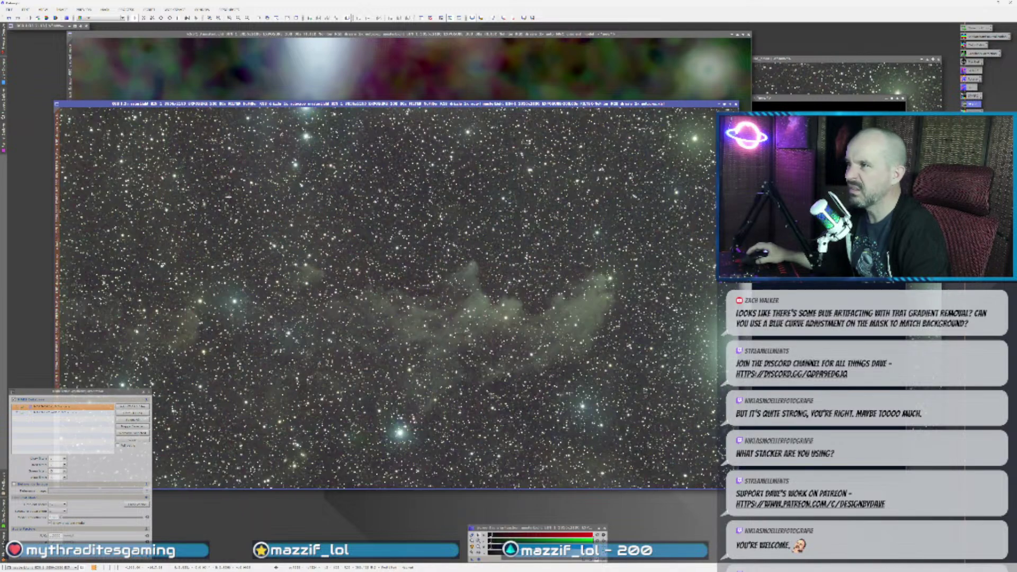
click(9, 19)
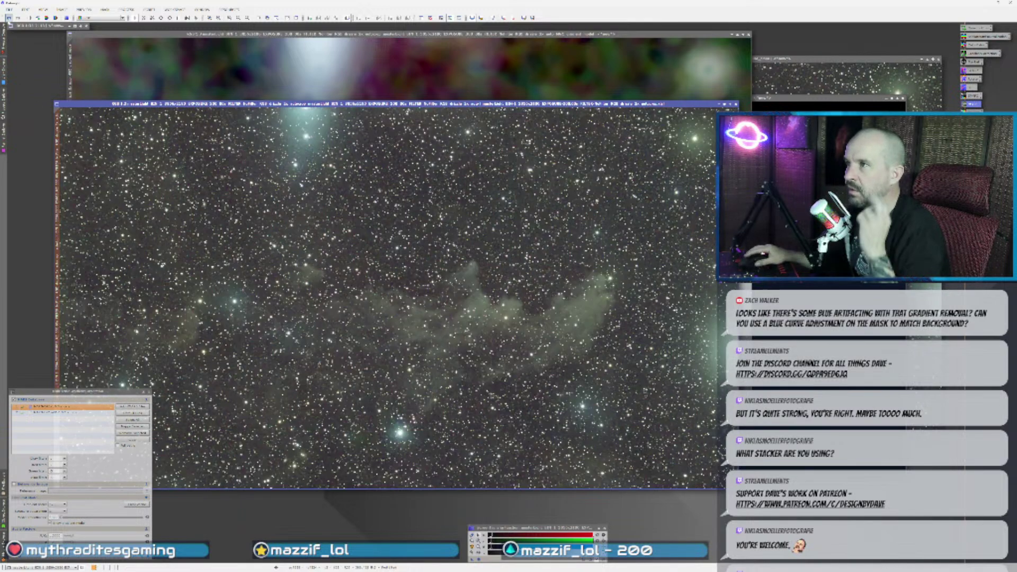
- Close the first glow mask and the gradient model image, keeping both star-field images open
drag(456, 104, 409, 59)
click(365, 468)
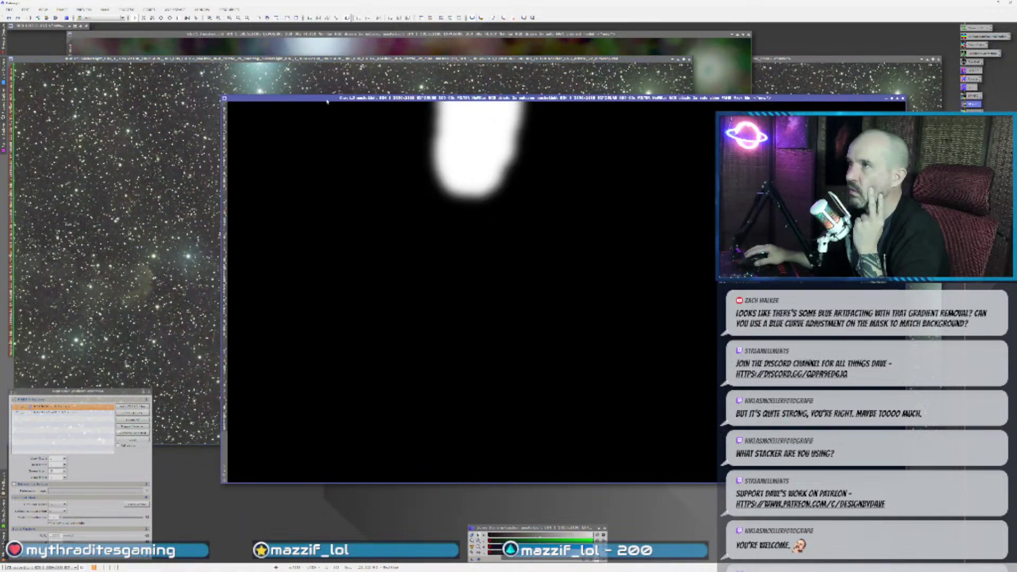
click(107, 59)
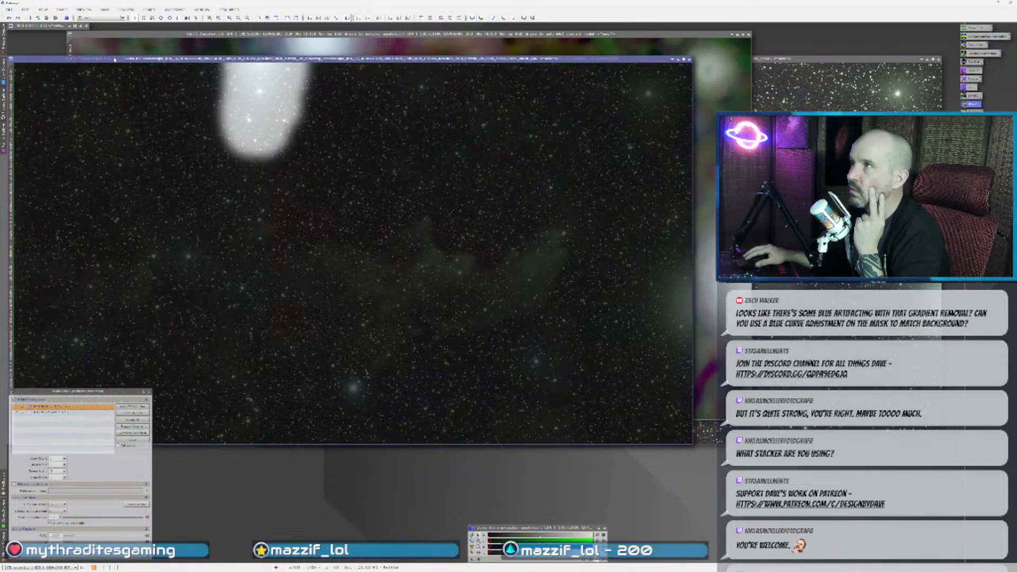
drag(107, 59, 372, 120)
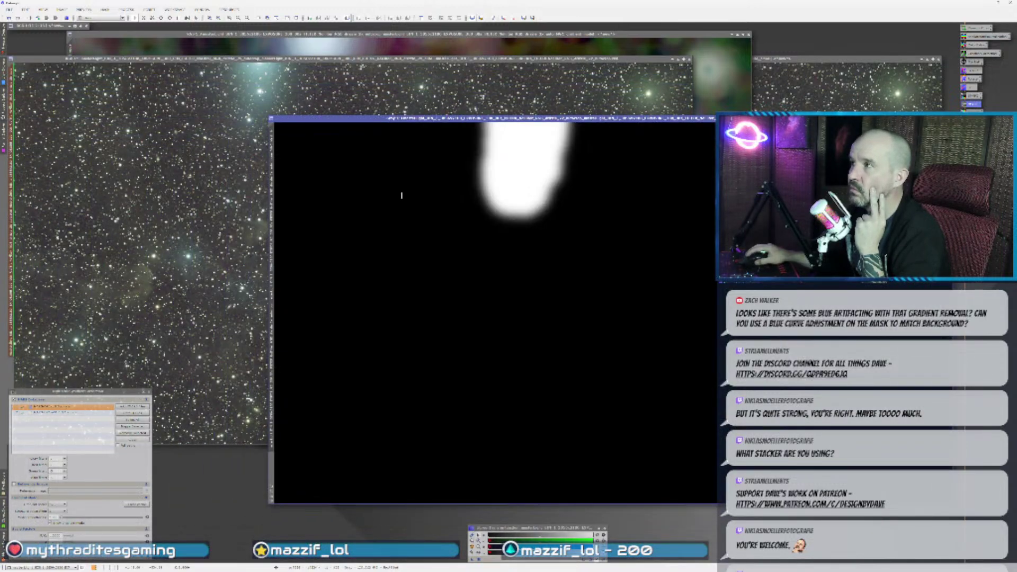
click(134, 212)
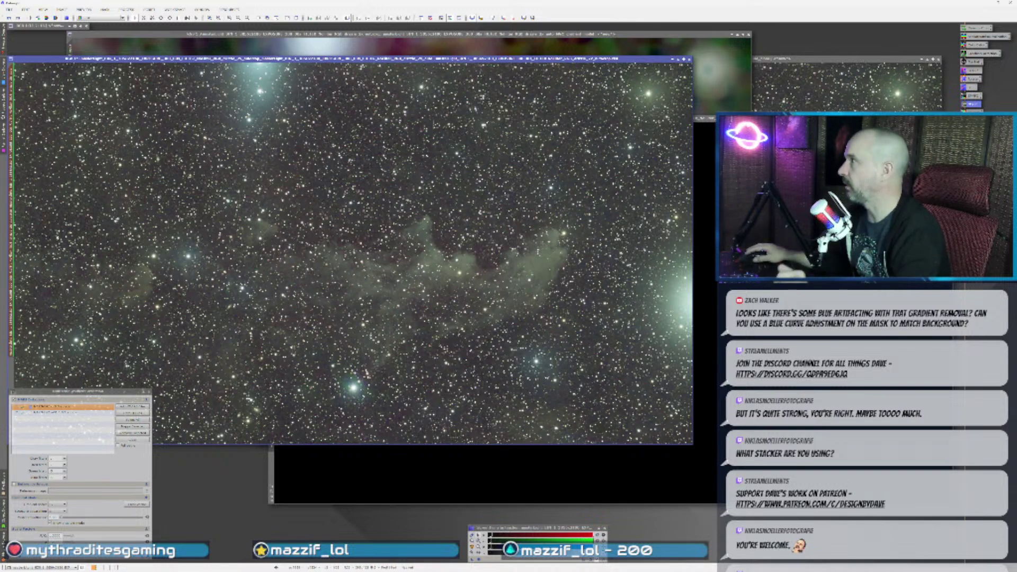
click(689, 60)
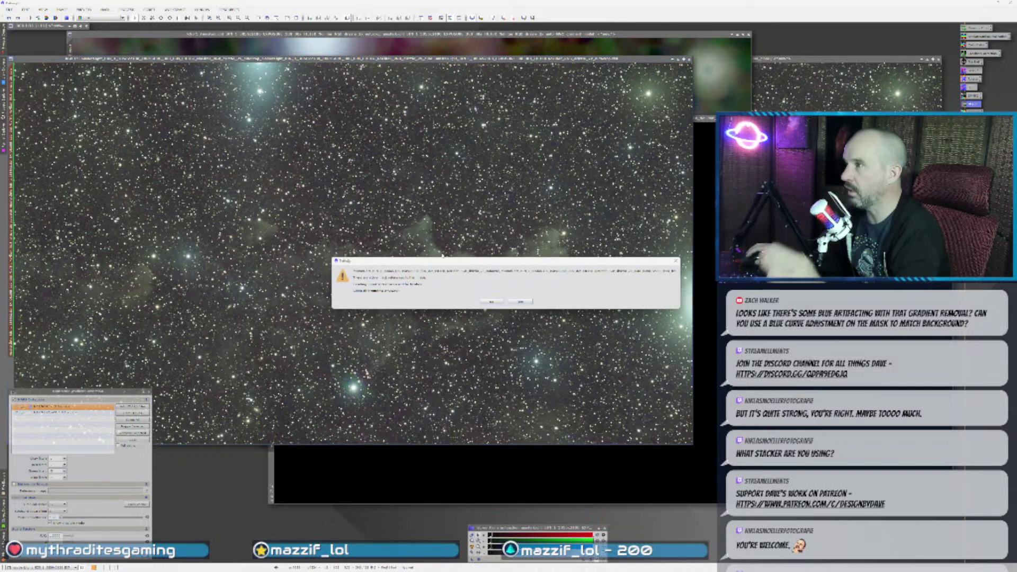
click(521, 301)
click(747, 34)
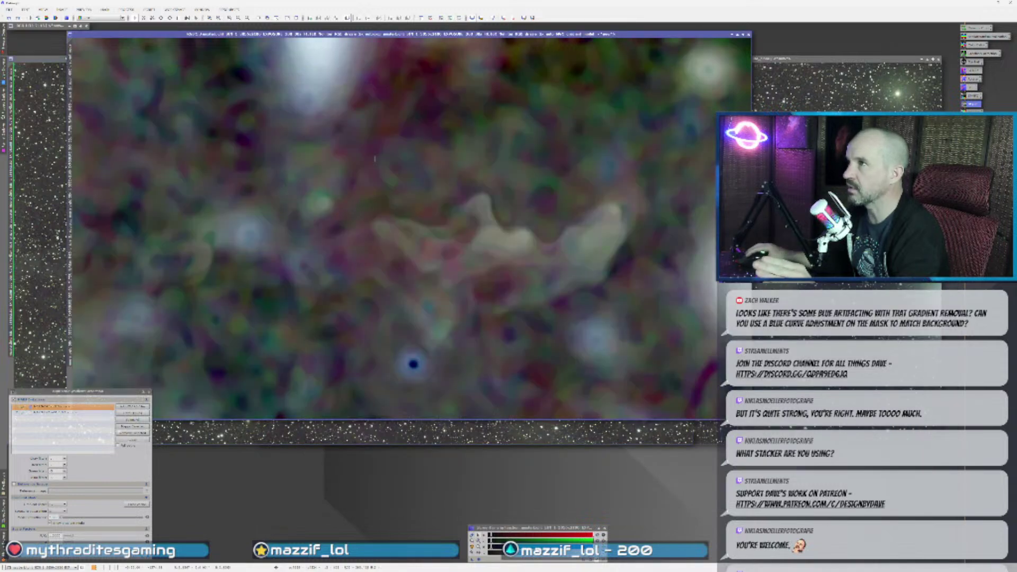
click(749, 34)
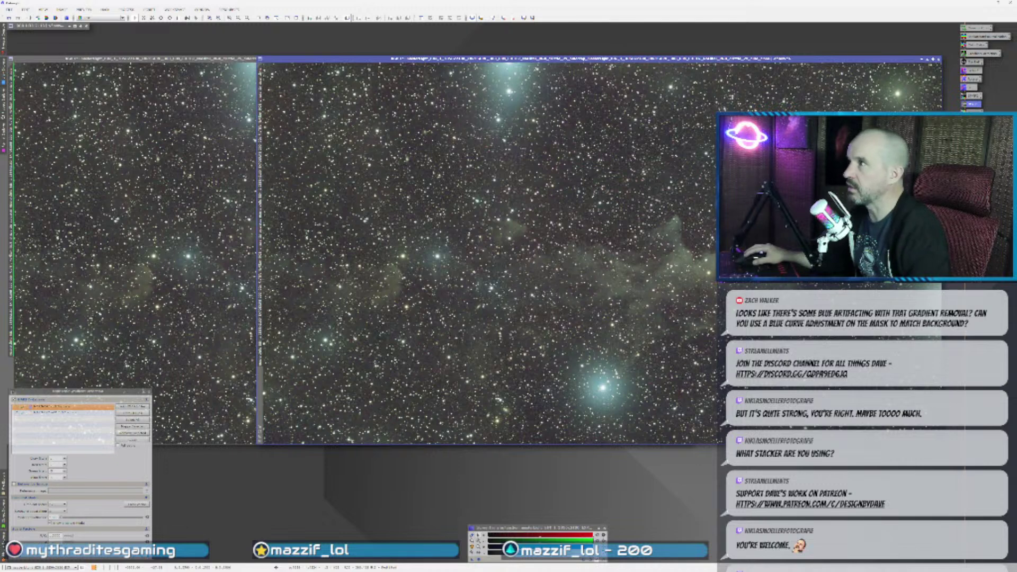
- Generate a new FAME mask from a much wider freehand outline around the blue star glow, with increased blur
click(149, 9)
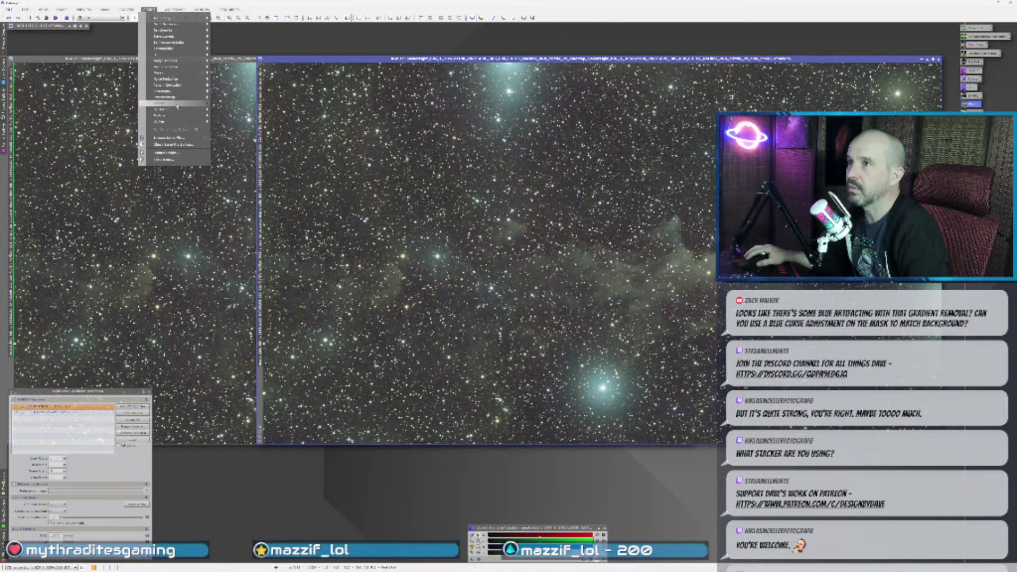
mouse_move(175, 110)
click(246, 158)
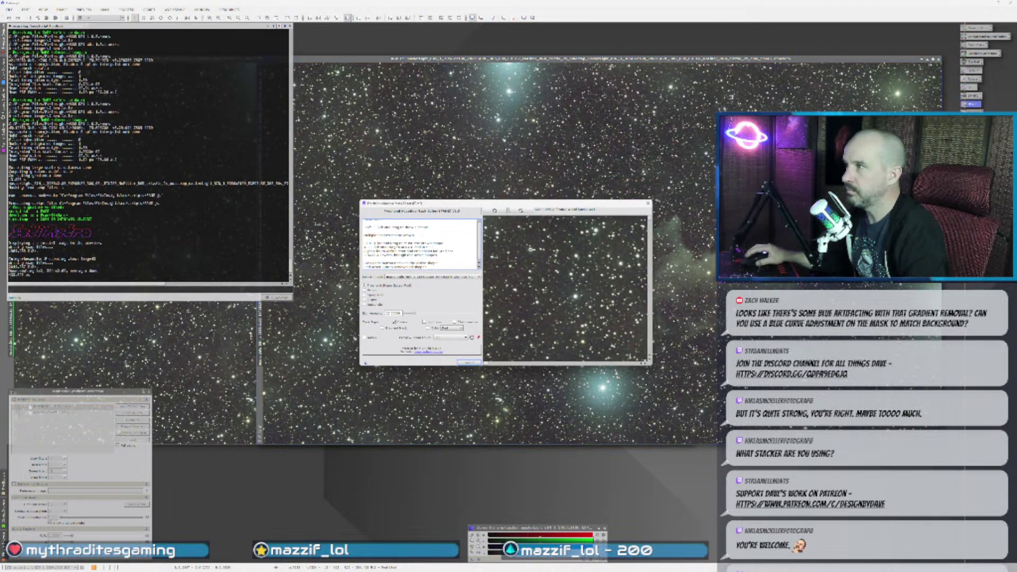
drag(550, 207, 416, 122)
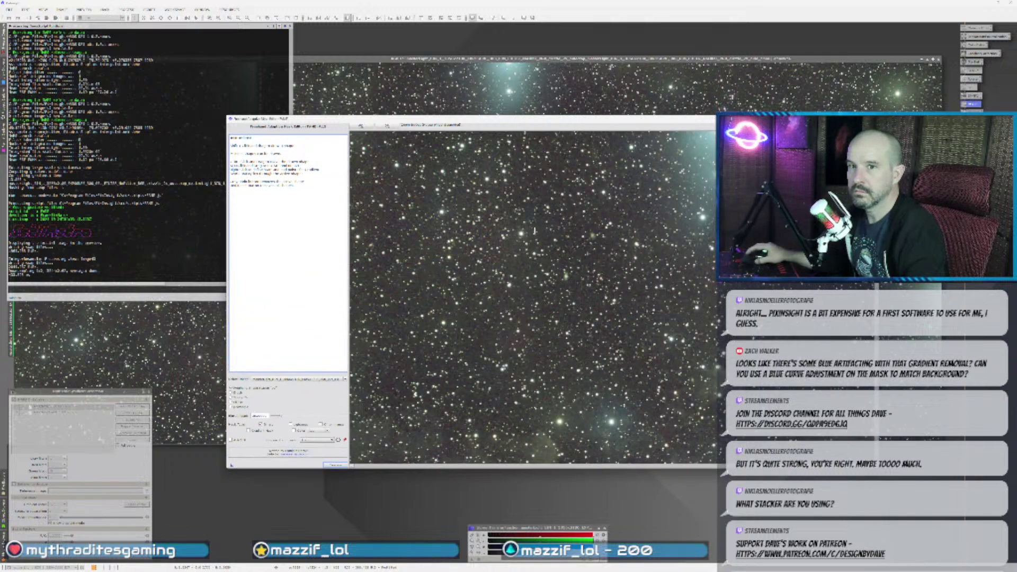
drag(453, 121, 307, 71)
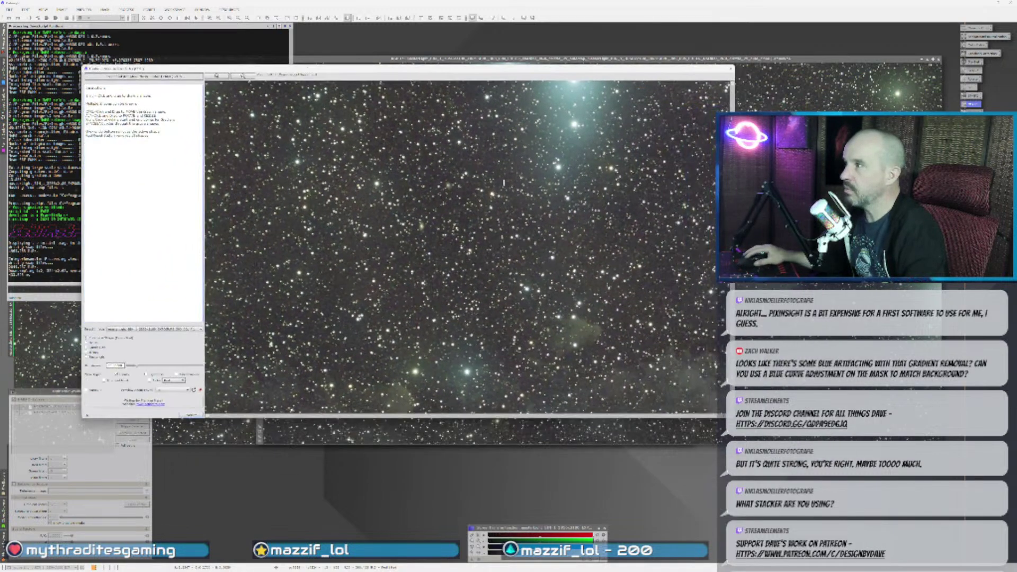
drag(592, 190, 523, 193)
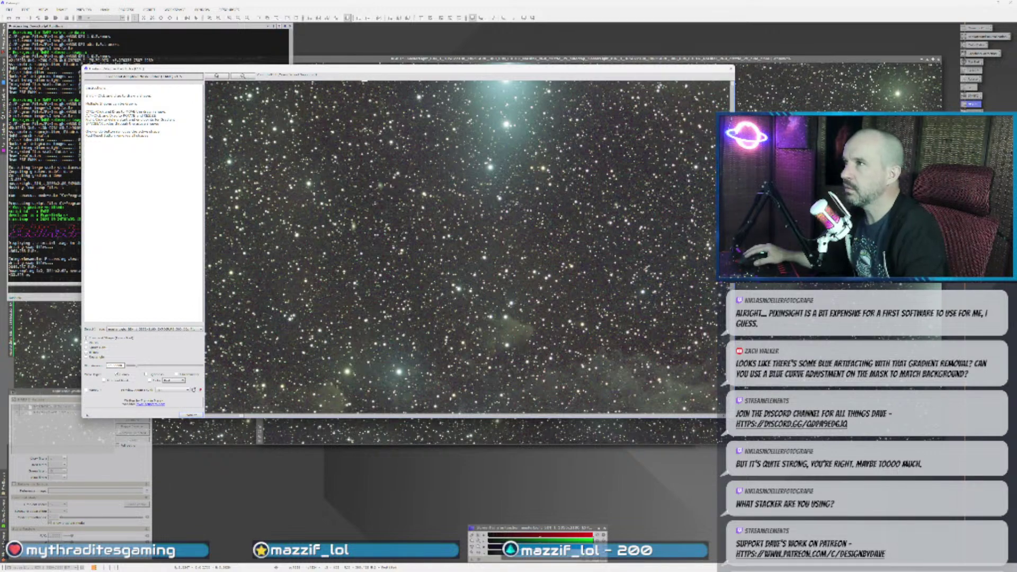
mouse_move(365, 226)
mouse_down()
mouse_move(381, 247)
mouse_move(423, 259)
mouse_move(579, 249)
mouse_move(637, 232)
mouse_move(674, 193)
mouse_move(706, 85)
mouse_up()
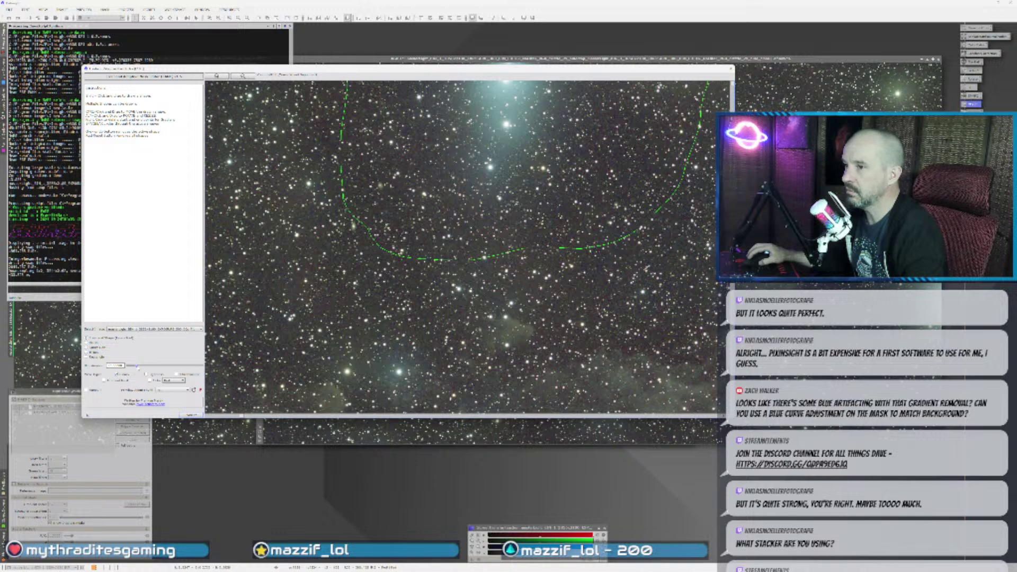
drag(141, 367, 157, 367)
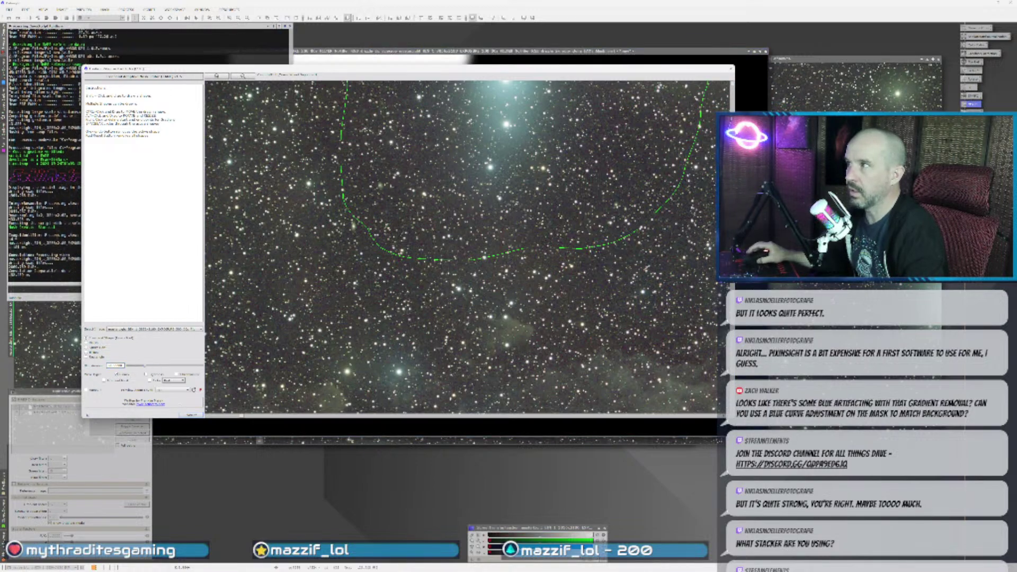
- Close the FAME script and reposition the new glow mask and the nebula image so both can be reached
click(730, 68)
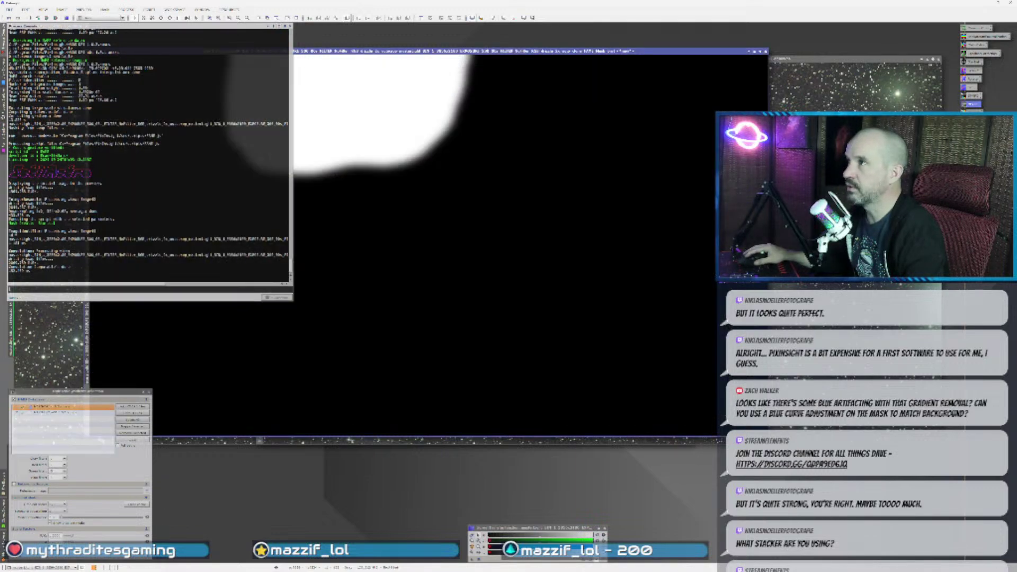
drag(489, 54, 632, 119)
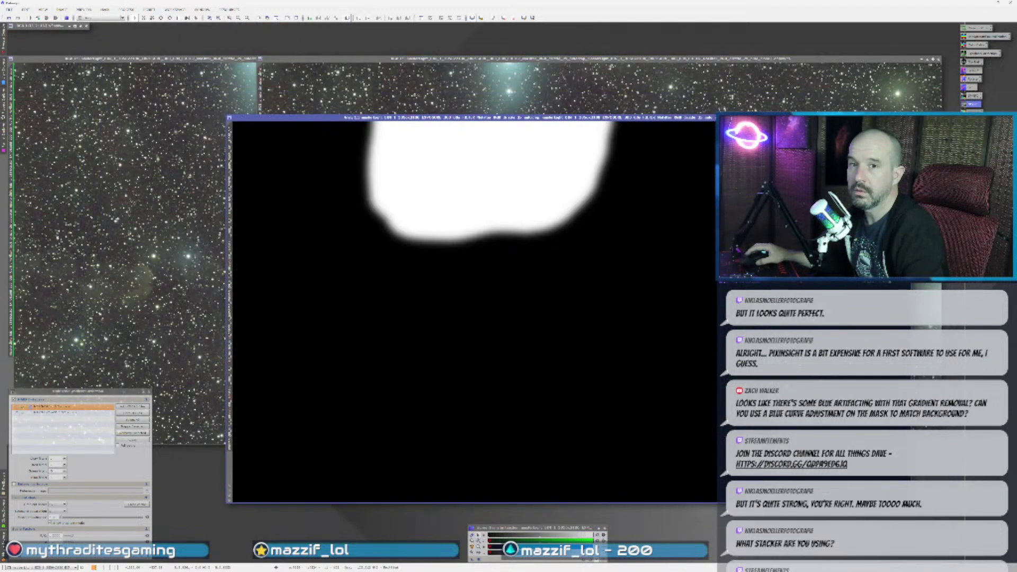
drag(131, 53, 123, 31)
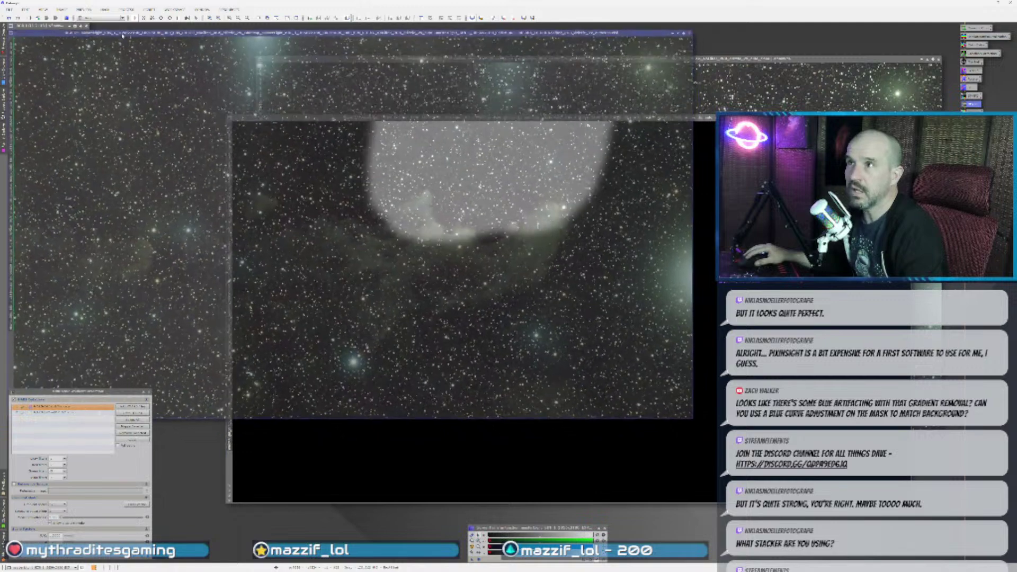
- Auto-stretch the nebula image again and apply the new glow mask to it with the mask overlay hidden
key(ctrl+Tab)
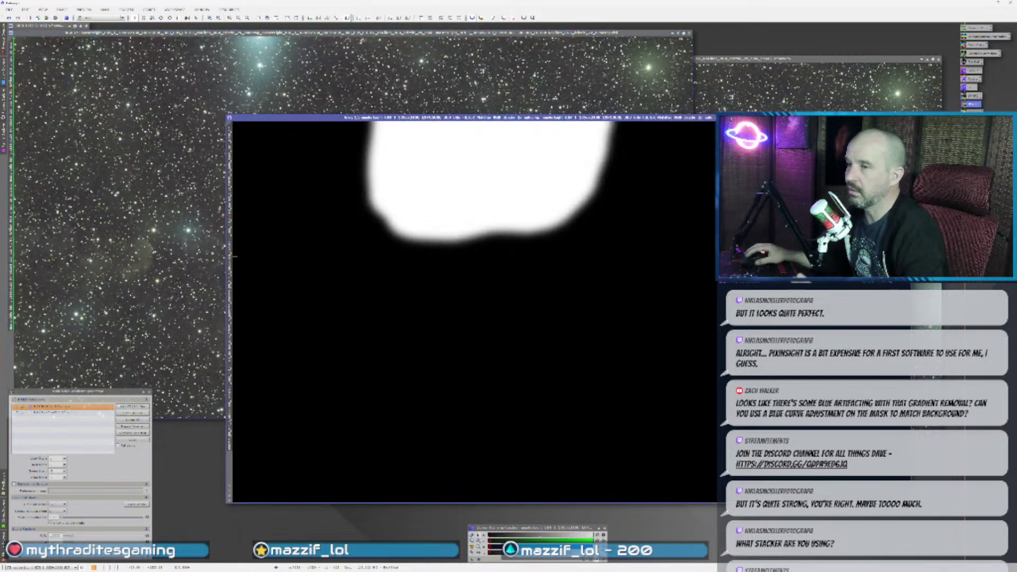
key(ctrl+Tab)
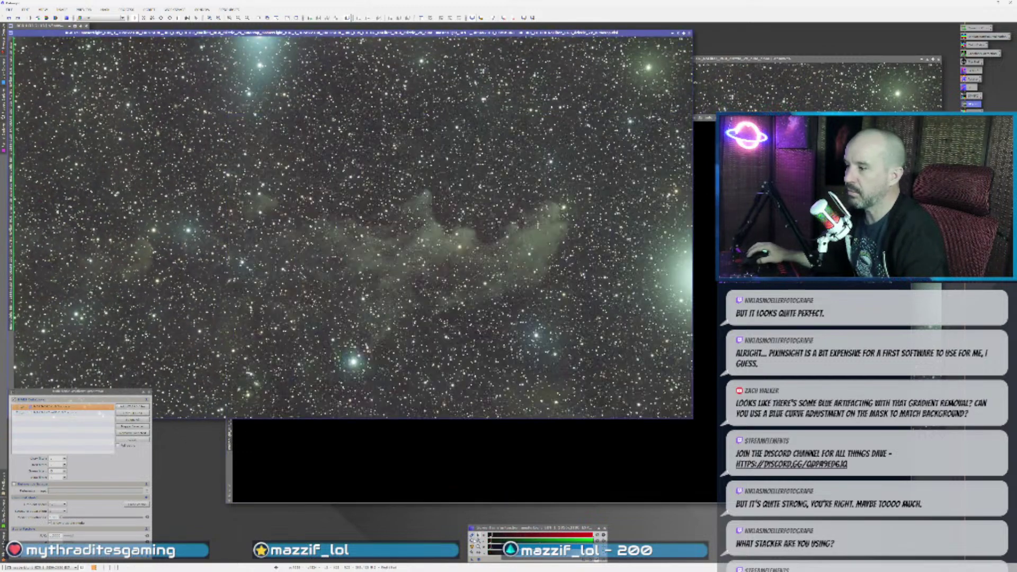
click(504, 17)
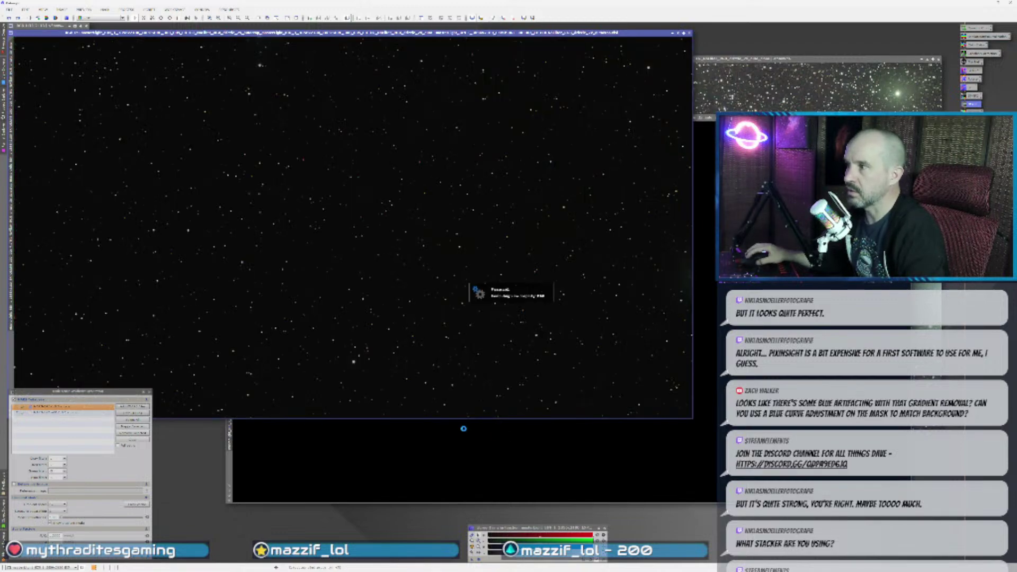
key(ctrl+a)
key(ctrl+Tab)
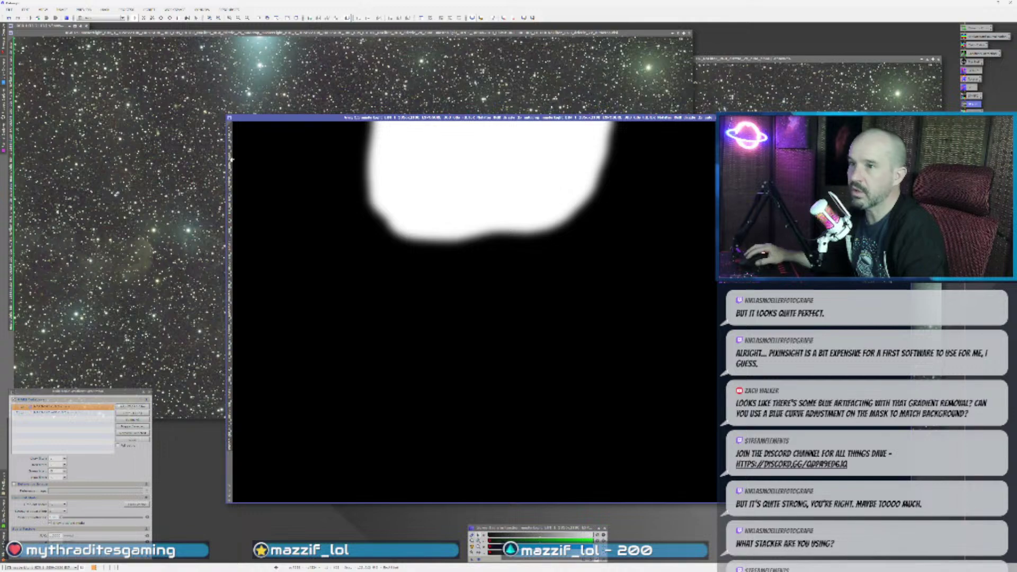
key(ctrl+Tab)
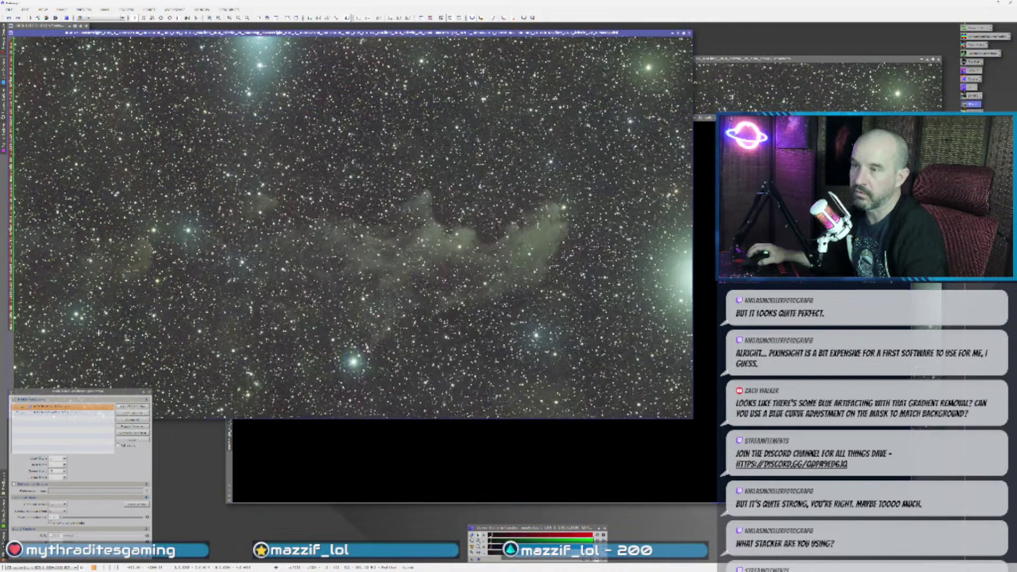
key(ctrl+k)
key(ctrl+k)
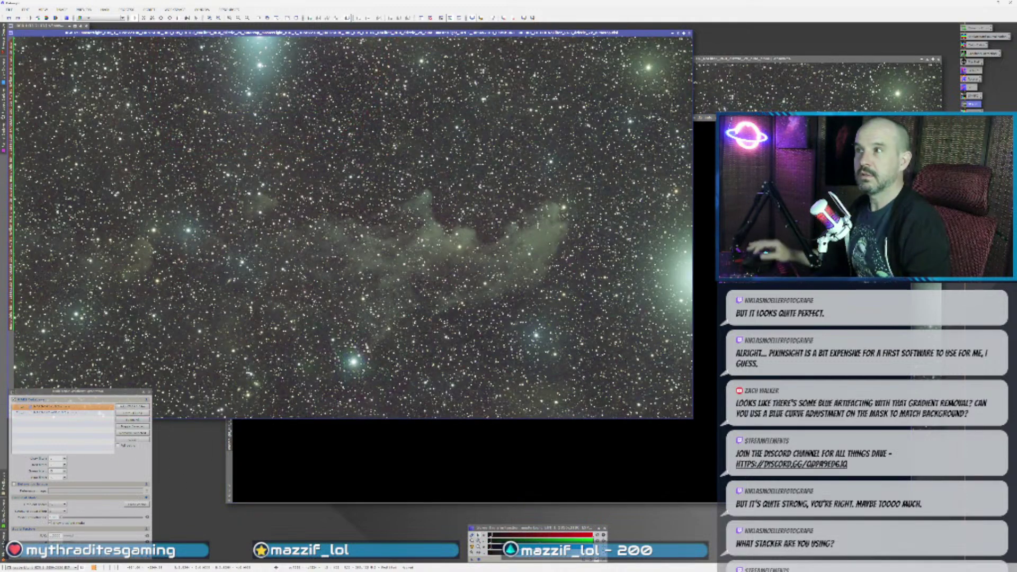
- Adjust the gradient scale and raise the model smoothness, and try Multiscale Gradient Correction on the masked nebula image
click(63, 505)
click(65, 508)
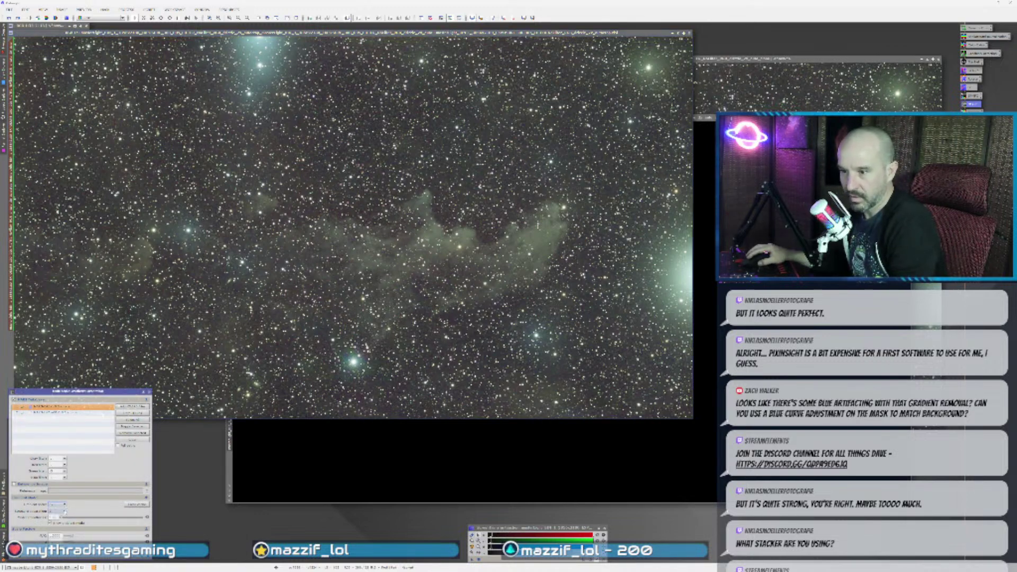
click(59, 518)
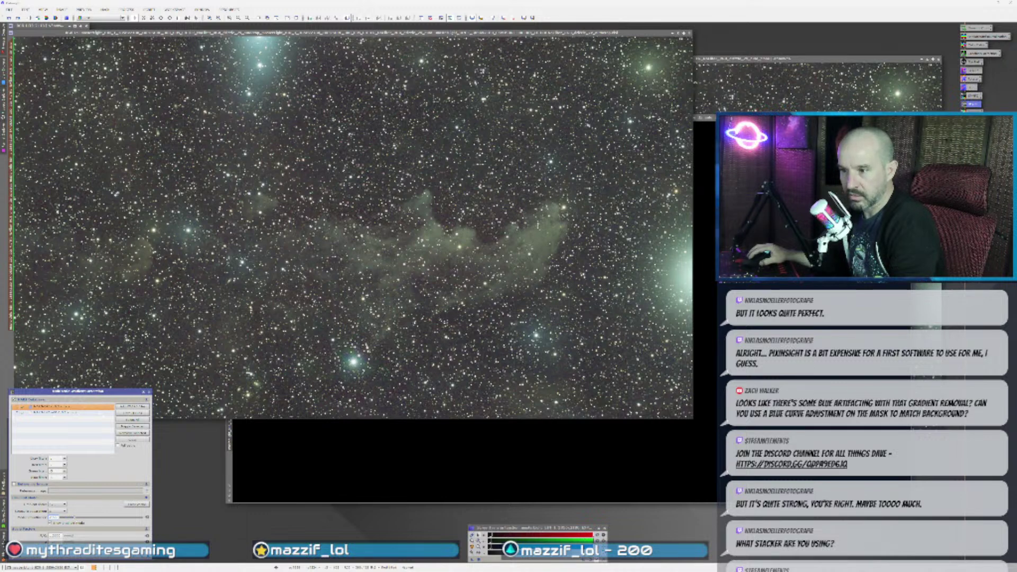
click(262, 288)
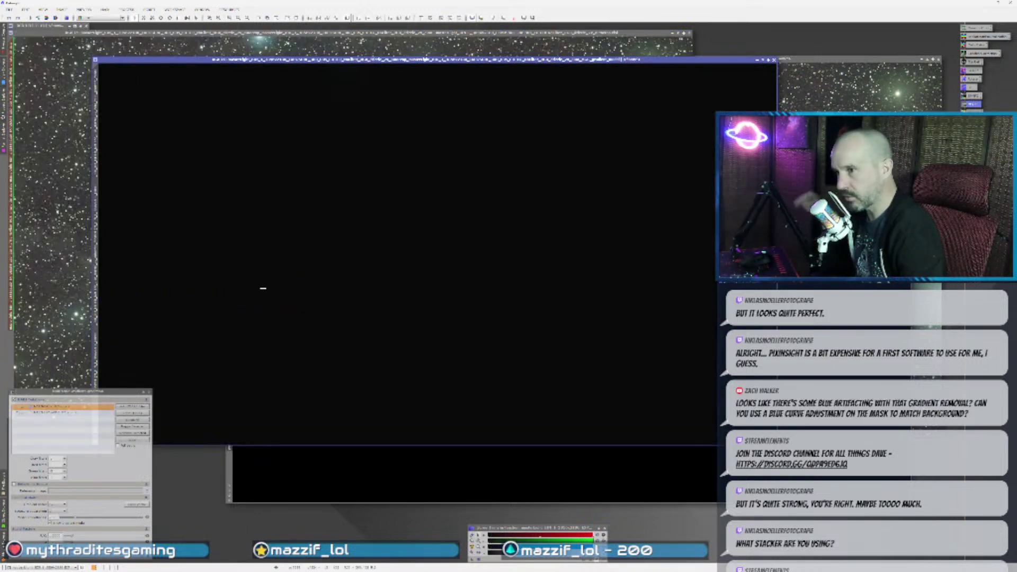
- Compare the blue star glow before and after the gradient correction by repeatedly undoing and redoing it
click(58, 207)
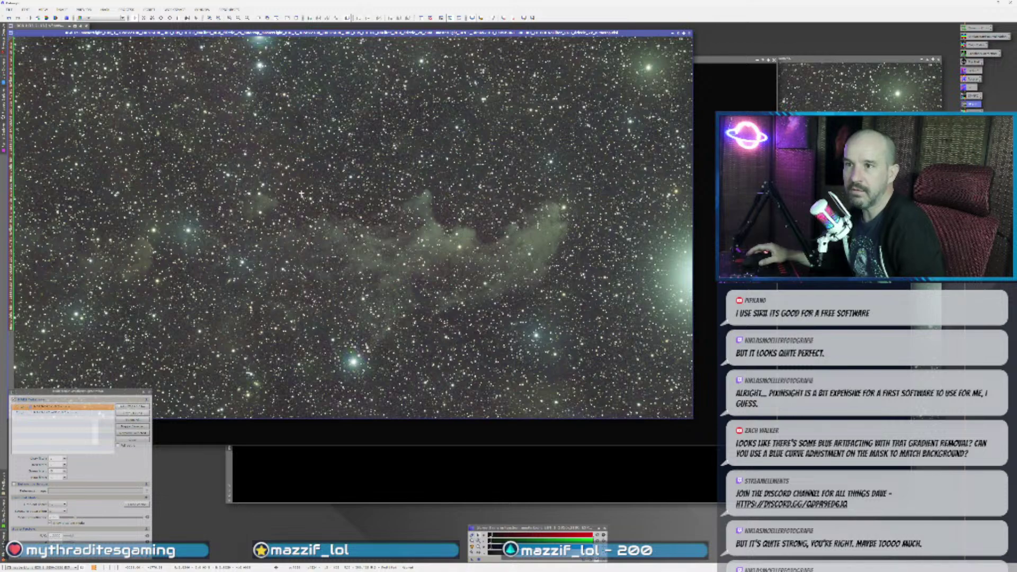
mouse_move(341, 35)
mouse_down()
mouse_move(448, 40)
mouse_move(351, 37)
mouse_up()
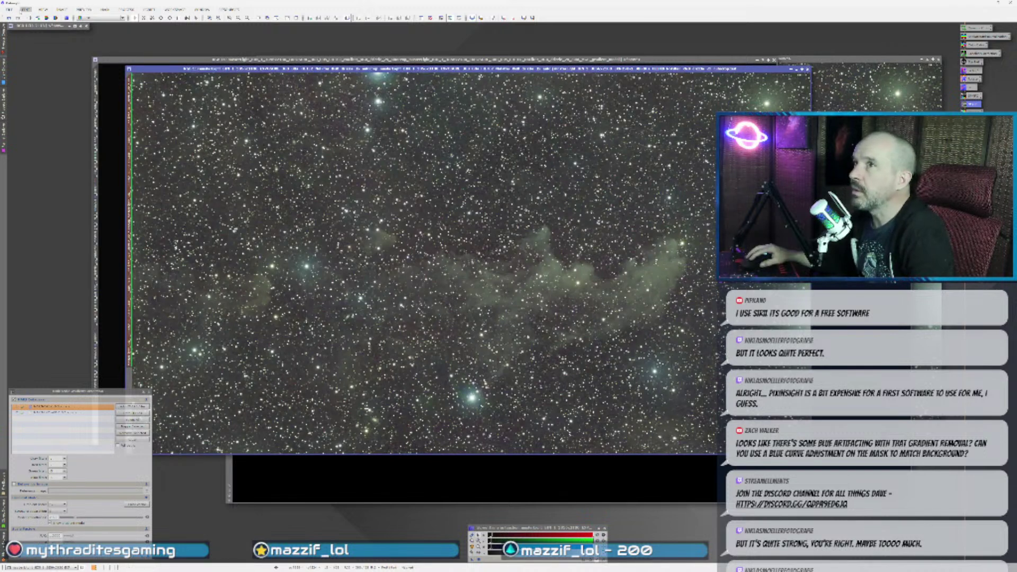
click(8, 17)
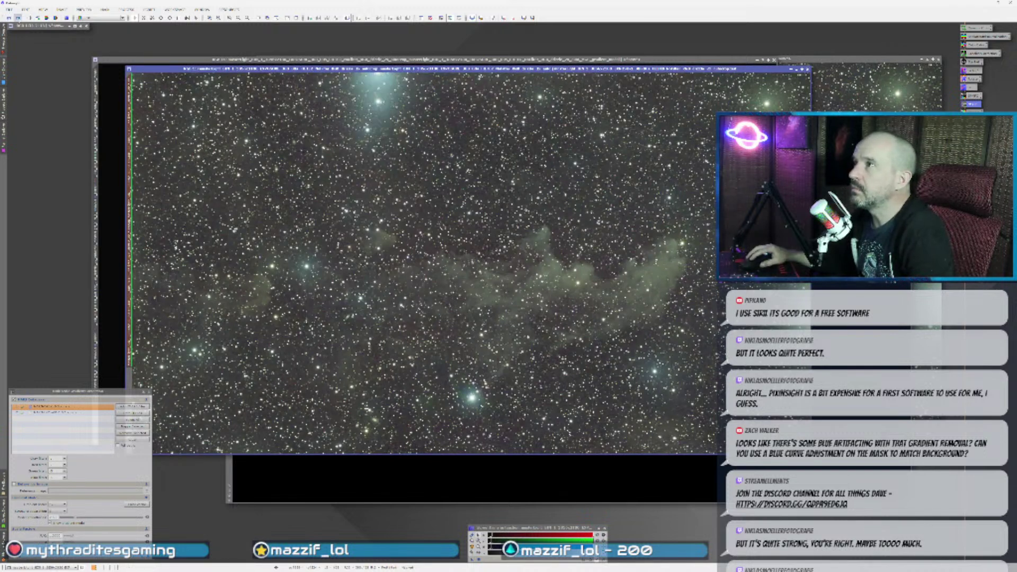
click(17, 17)
click(8, 18)
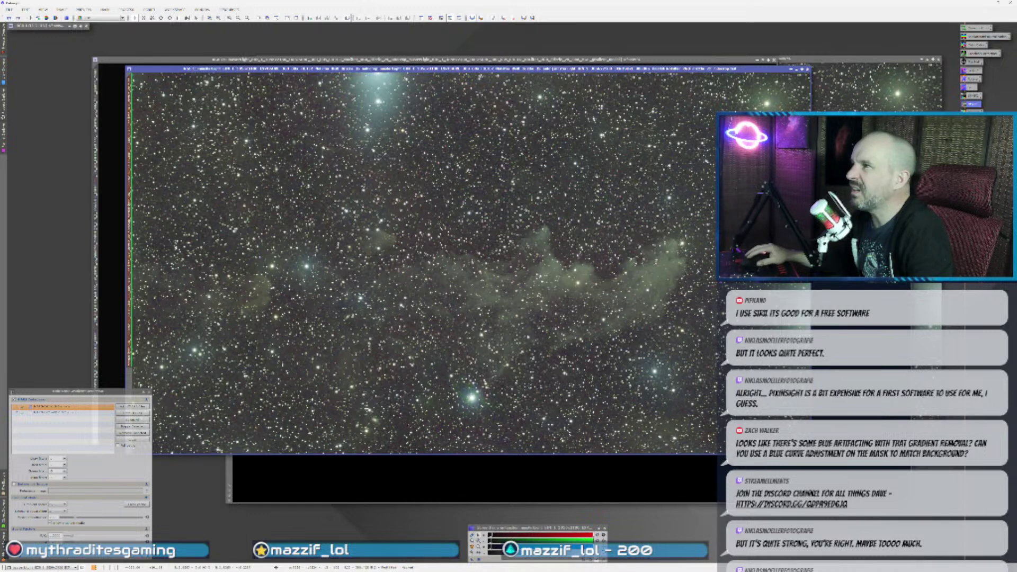
click(18, 18)
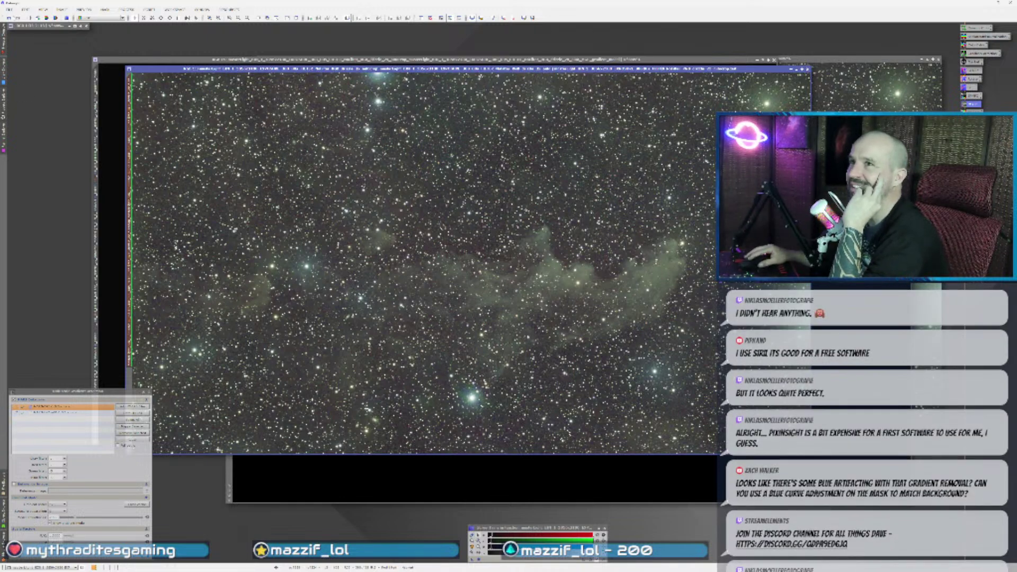
click(8, 17)
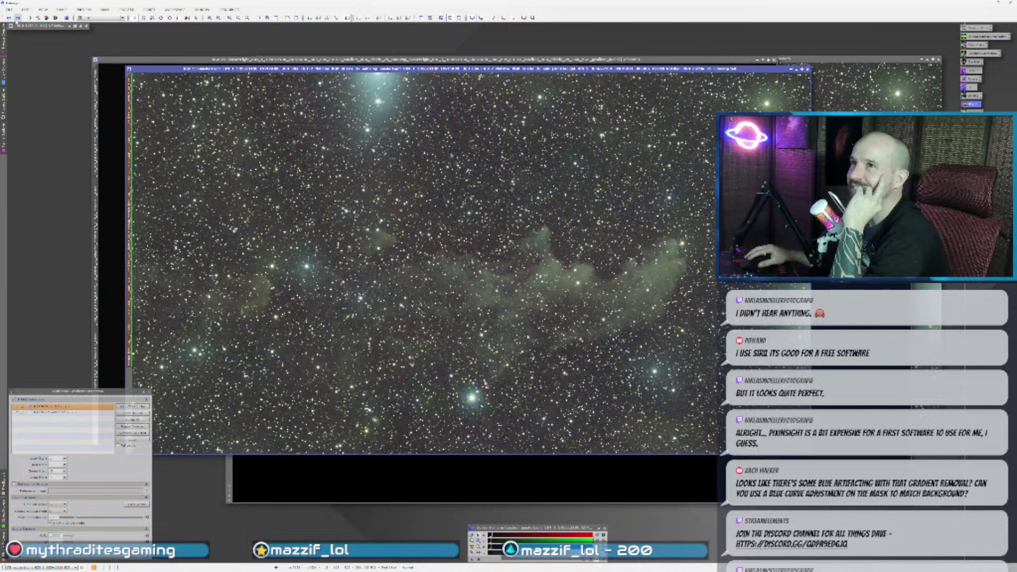
click(18, 20)
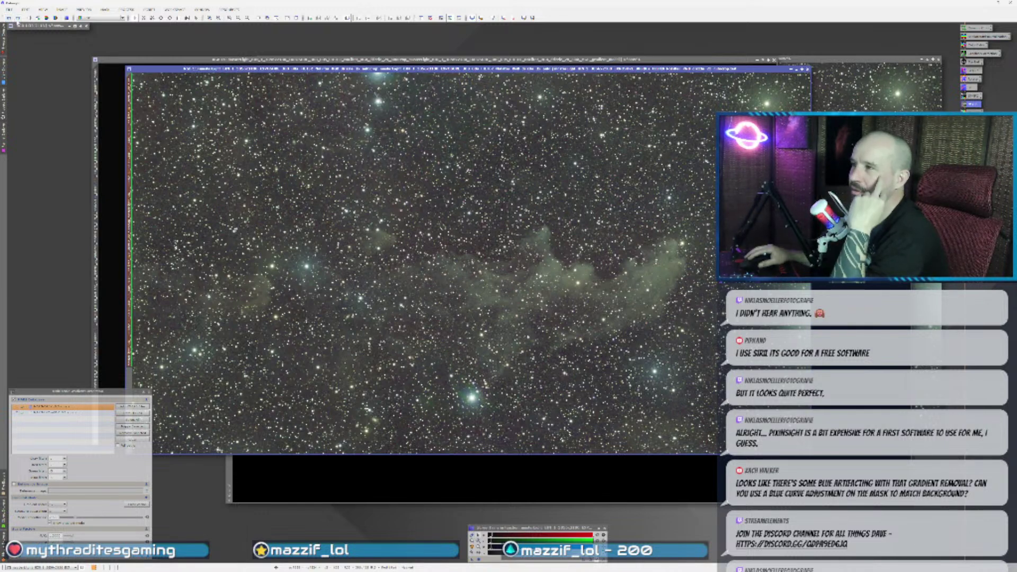
click(10, 19)
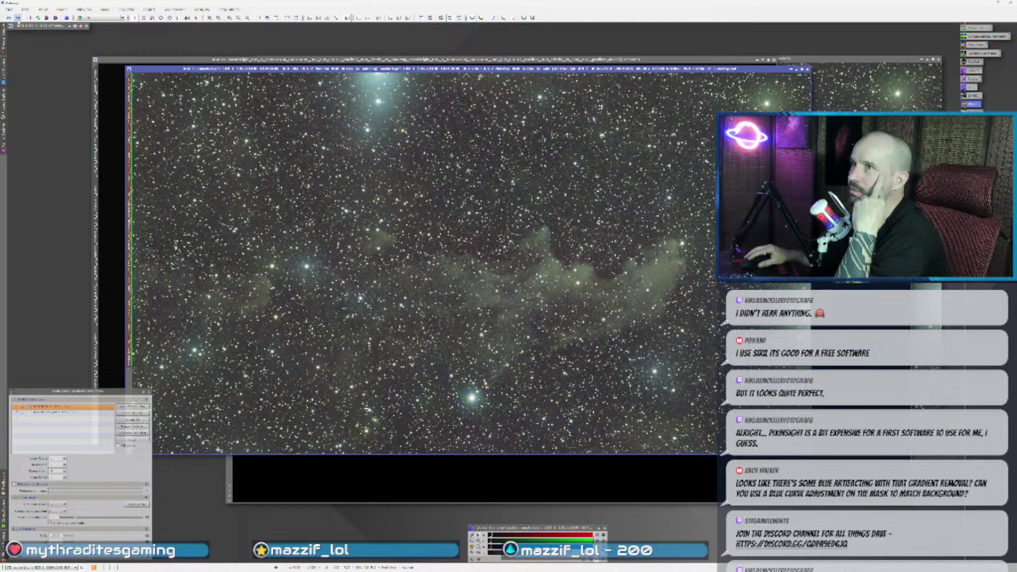
click(19, 20)
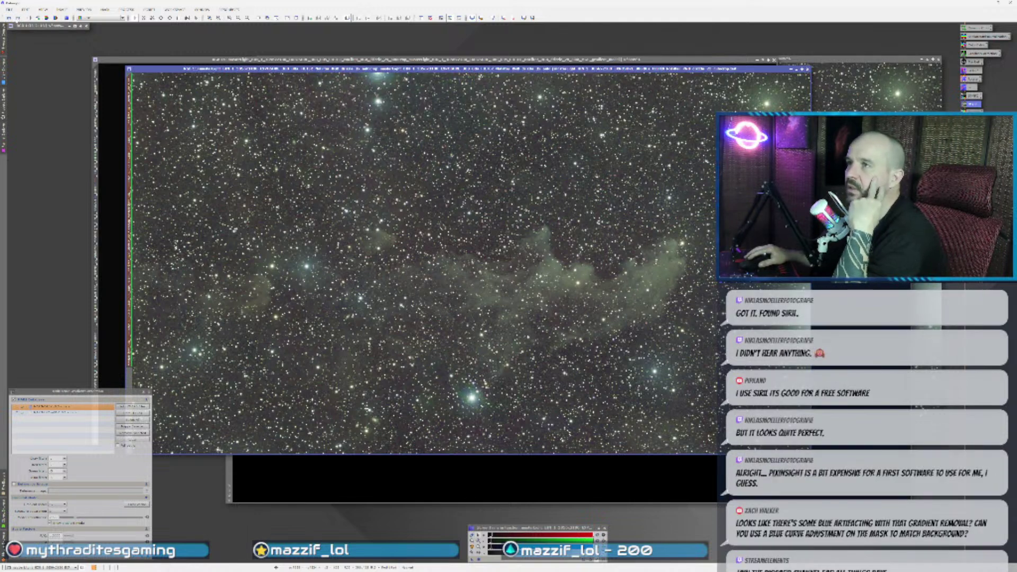
click(9, 18)
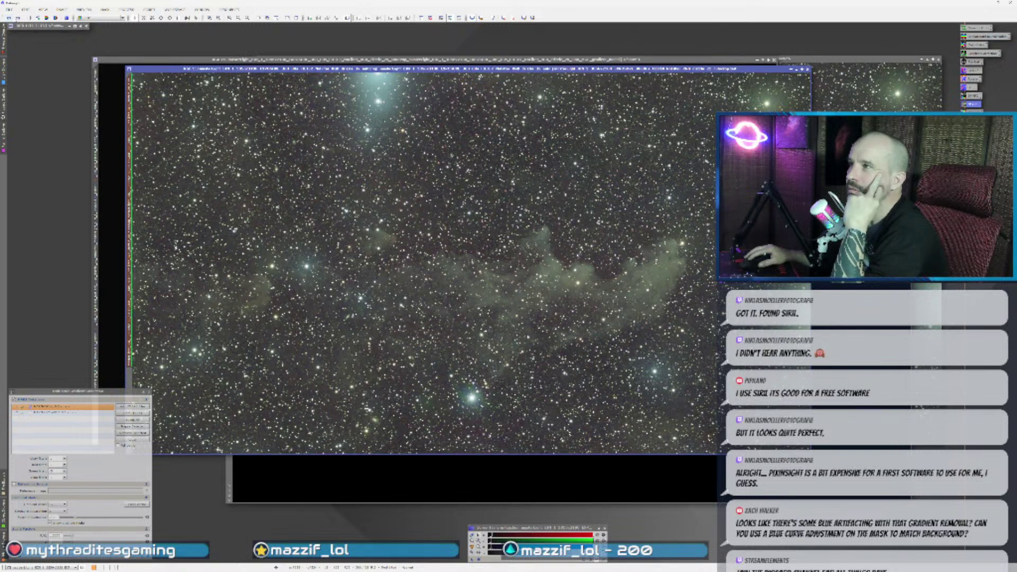
click(17, 18)
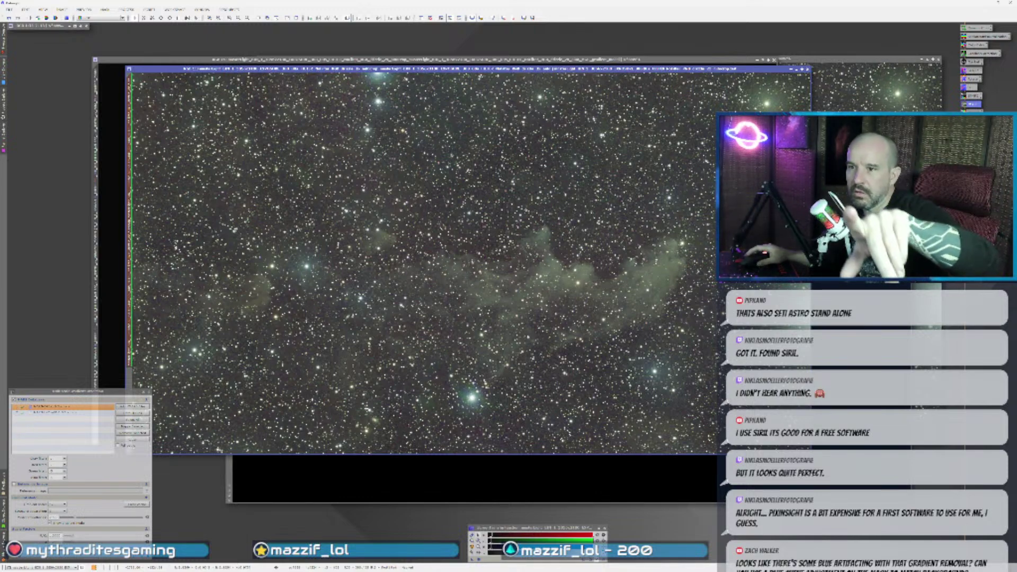
click(362, 66)
drag(362, 66, 258, 32)
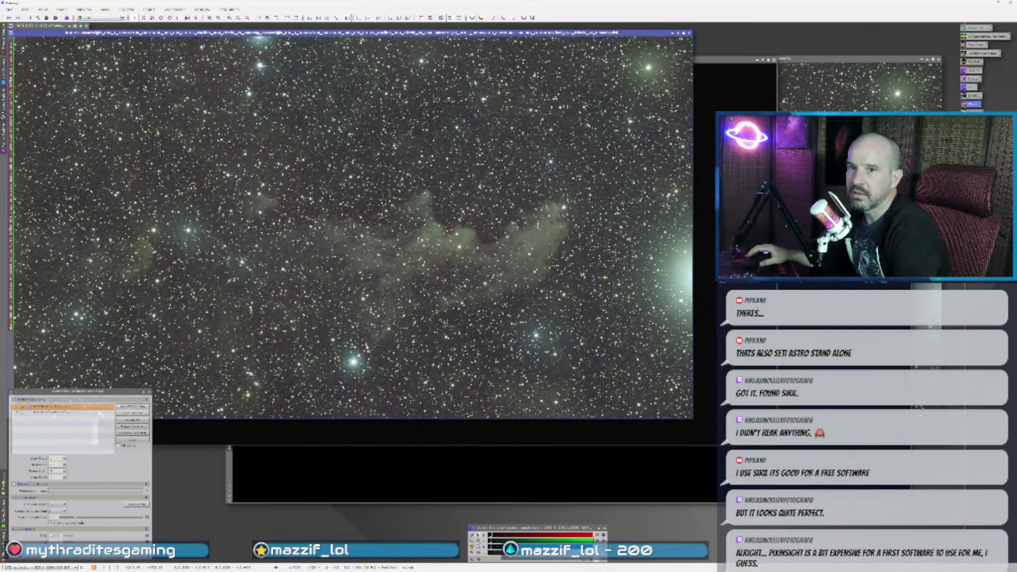
click(149, 9)
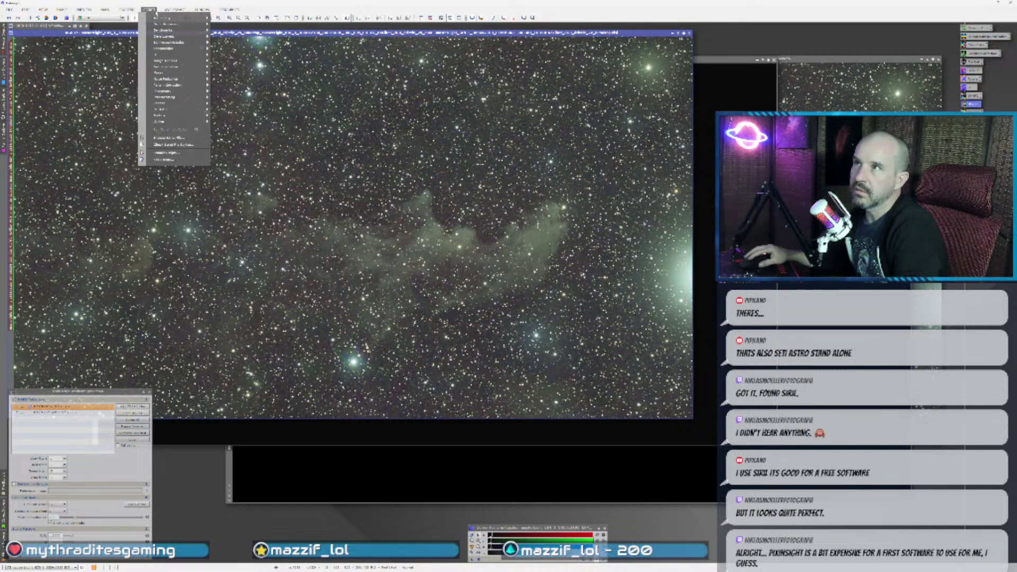
mouse_move(182, 81)
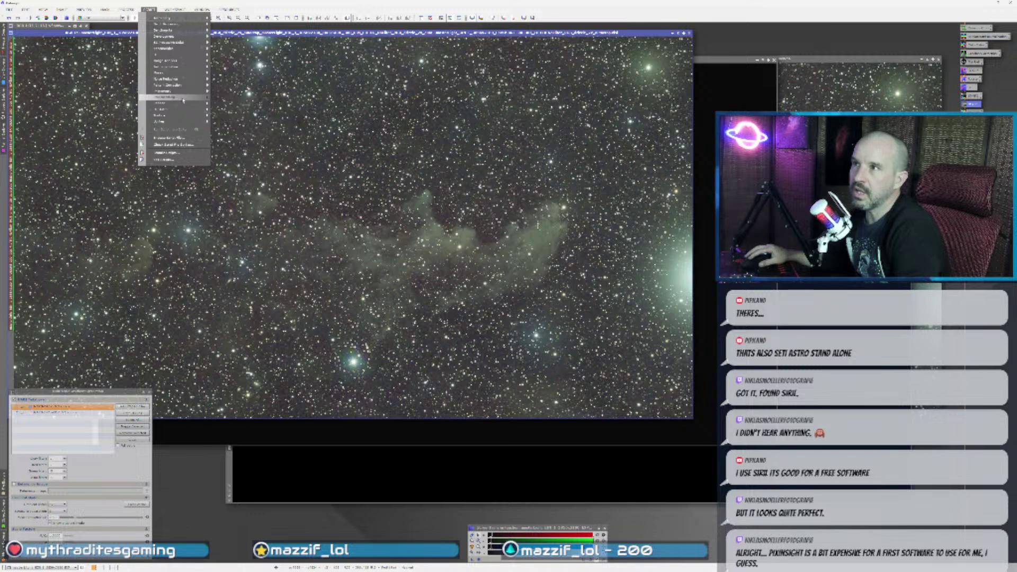
mouse_move(184, 112)
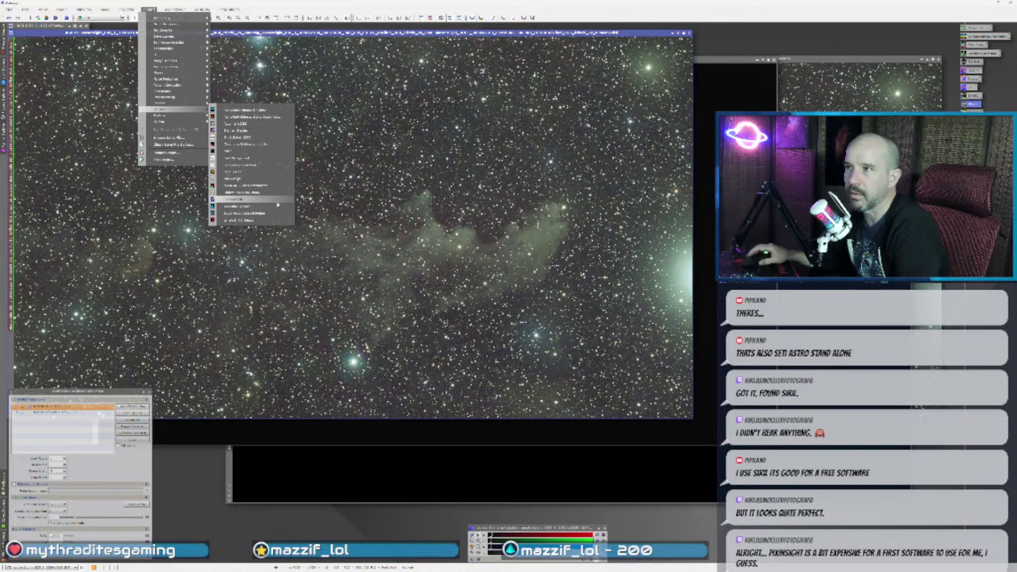
click(281, 170)
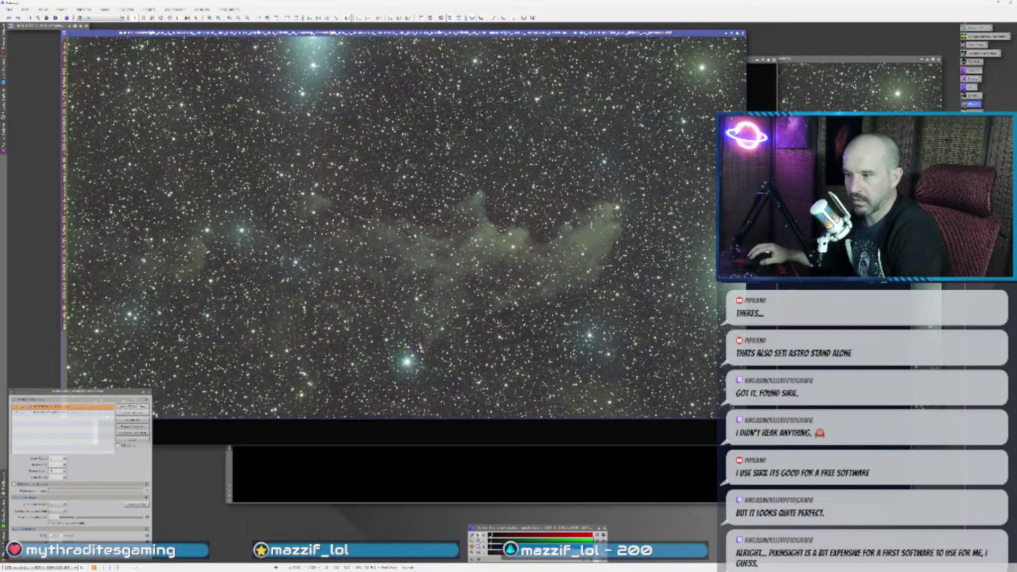
- Try Multiscale Gradient Correction again on the masked nebula image and inspect the result around the blue star glow
click(149, 557)
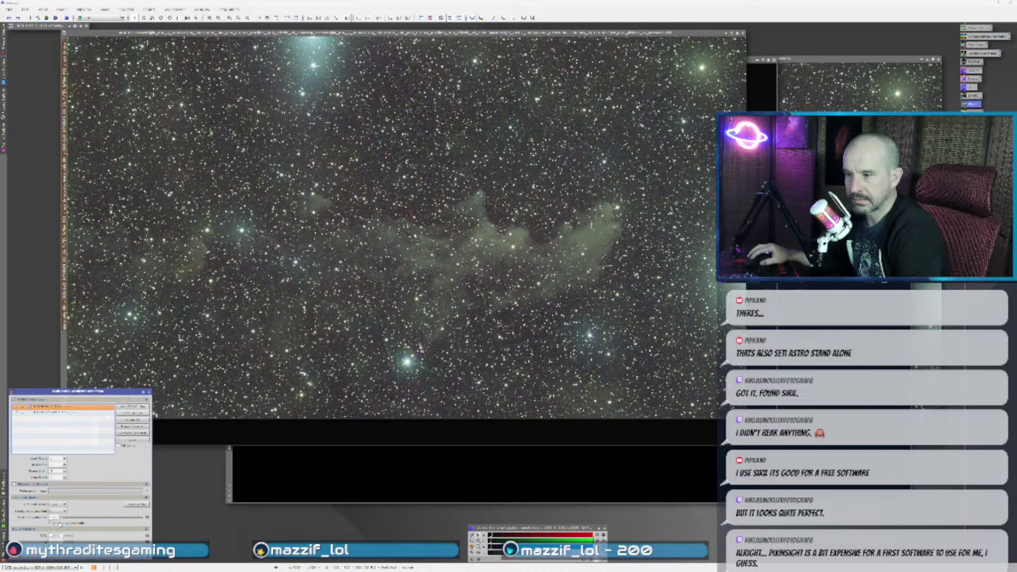
drag(13, 558, 245, 259)
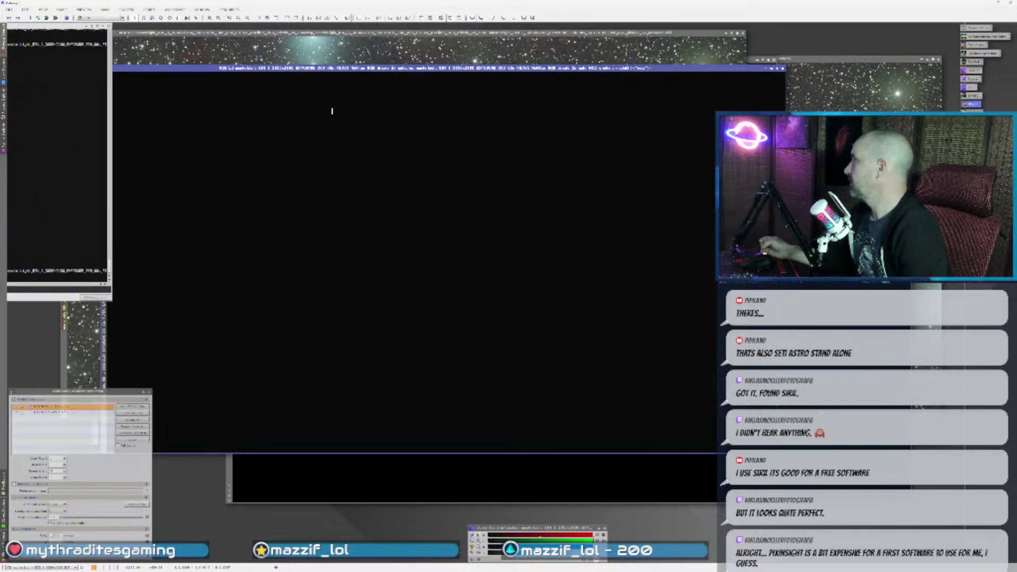
click(310, 33)
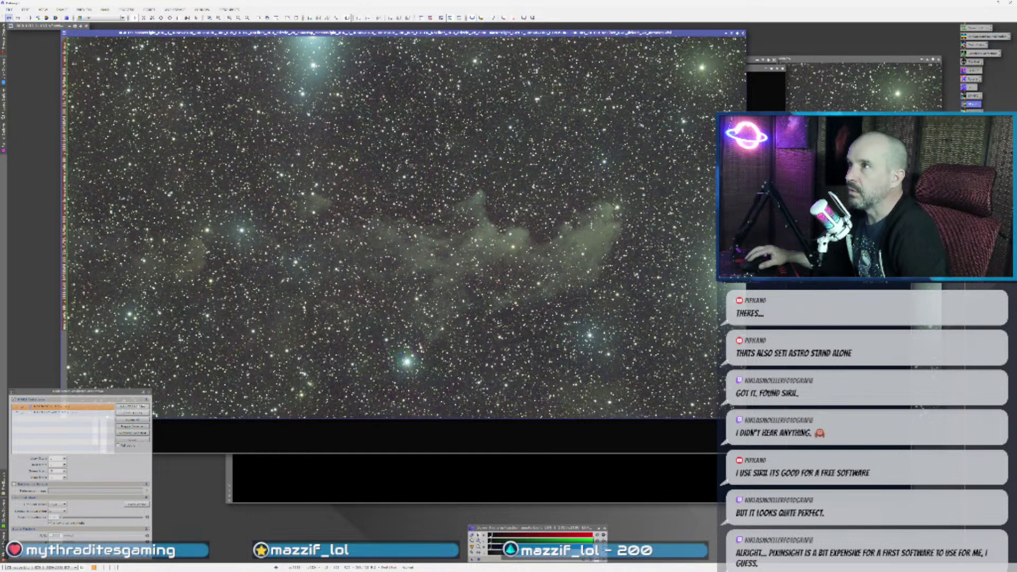
- Close both generated gradient model images, keeping the wide glow mask and the star-field images open
click(783, 68)
click(635, 477)
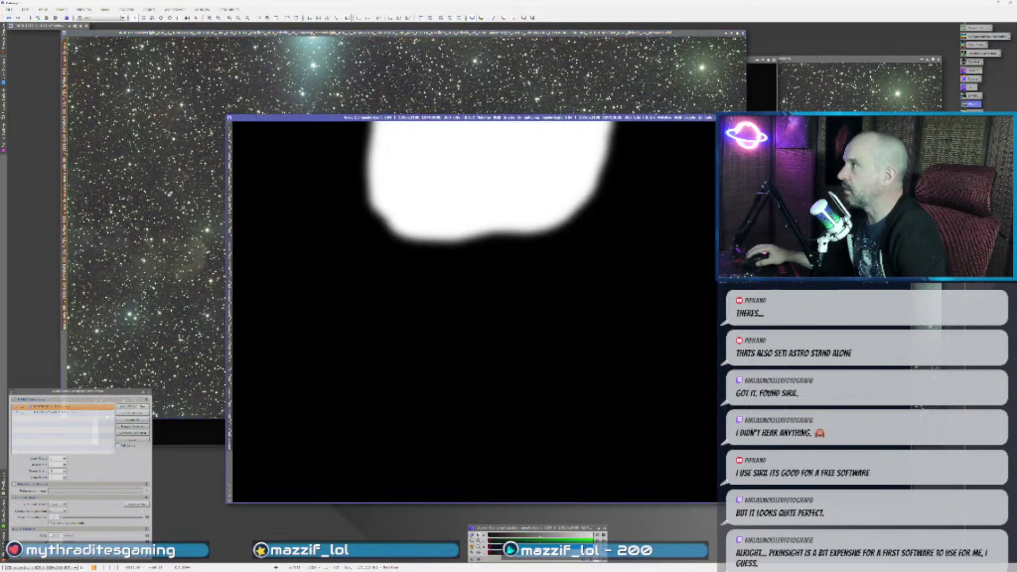
click(765, 70)
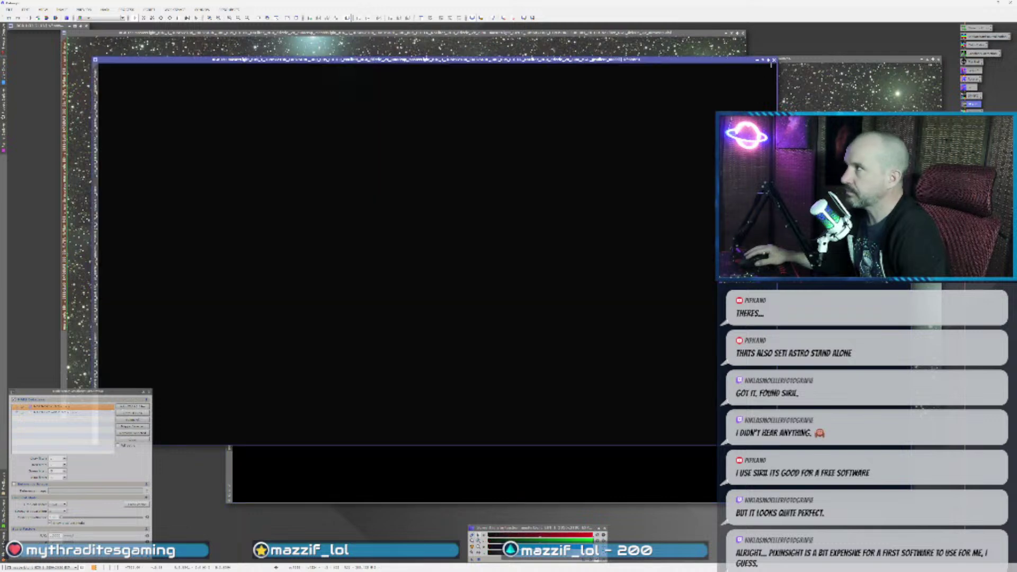
click(774, 60)
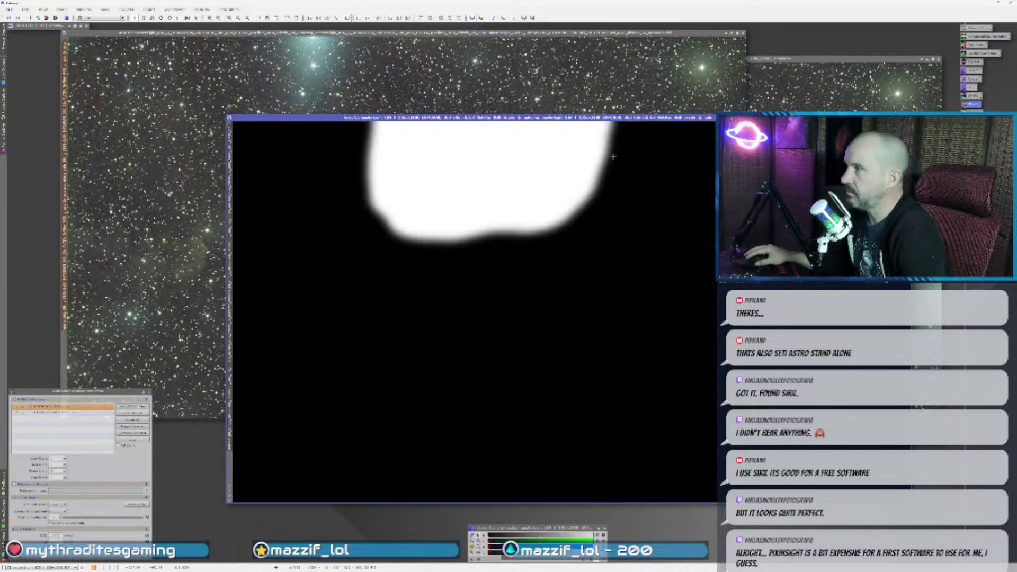
- Try Multiscale Gradient Correction with a different gradient scale on the masked nebula image, inspect the glow, and close the generated gradient models
click(60, 504)
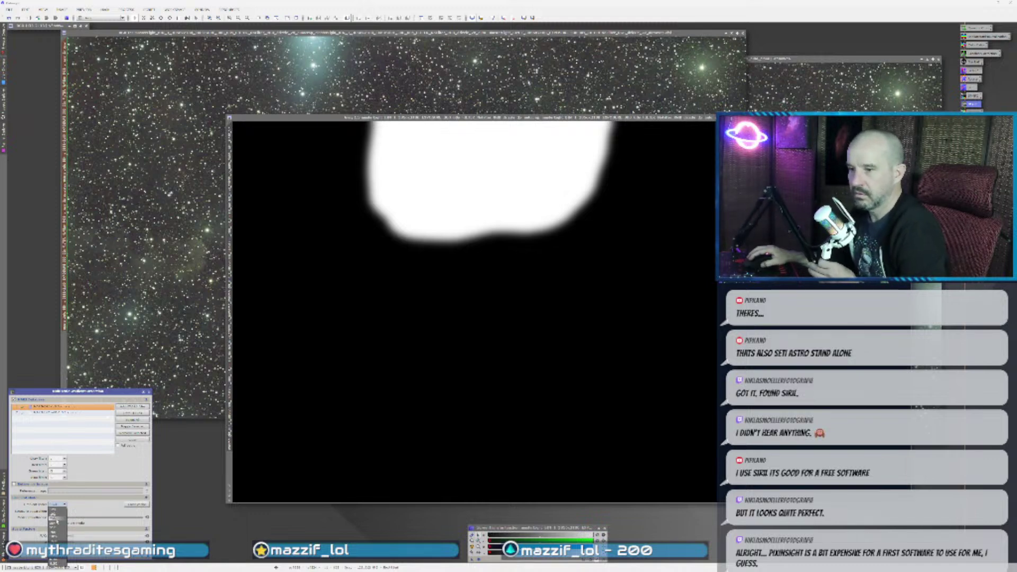
click(55, 521)
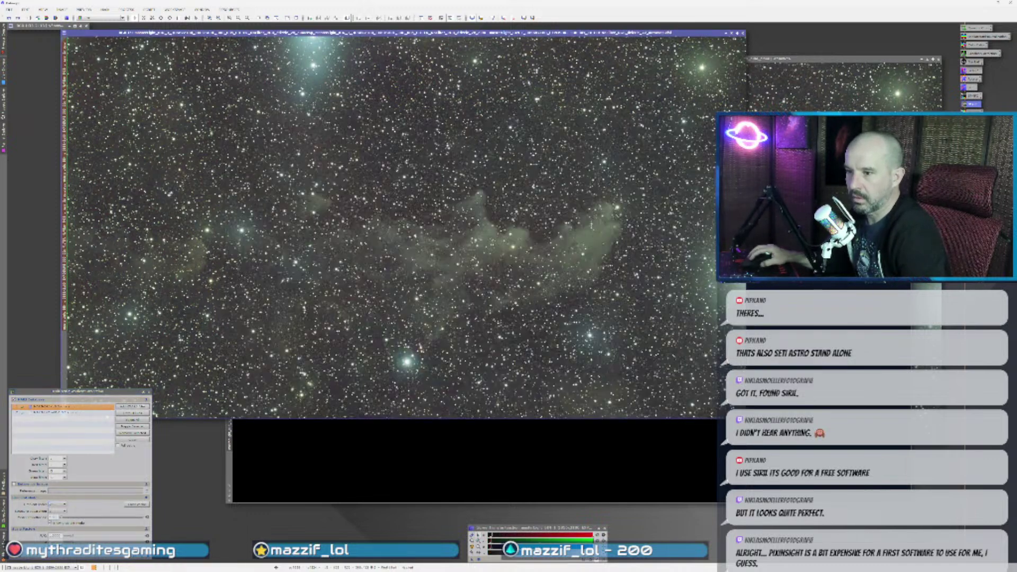
drag(13, 559, 324, 320)
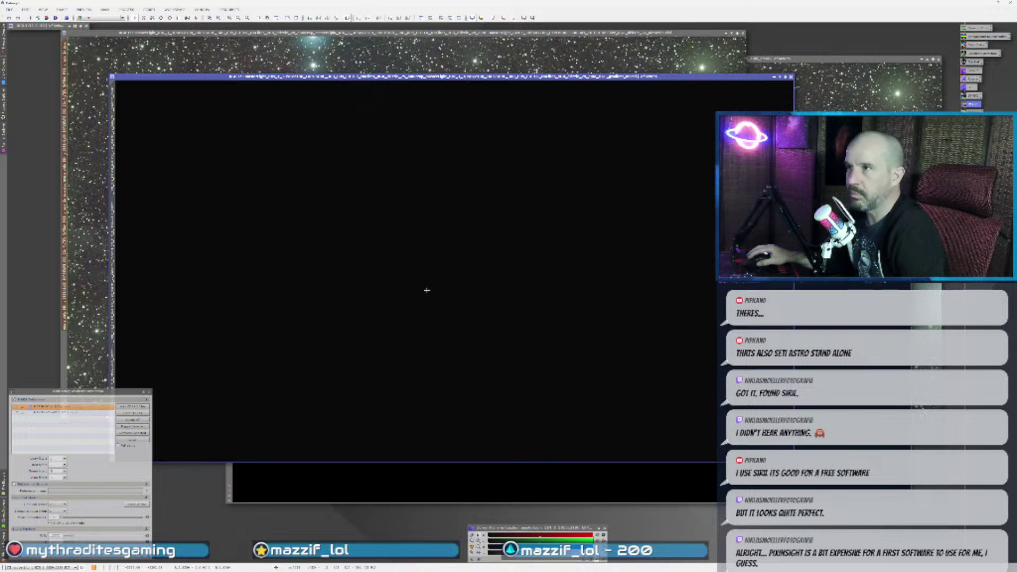
click(339, 33)
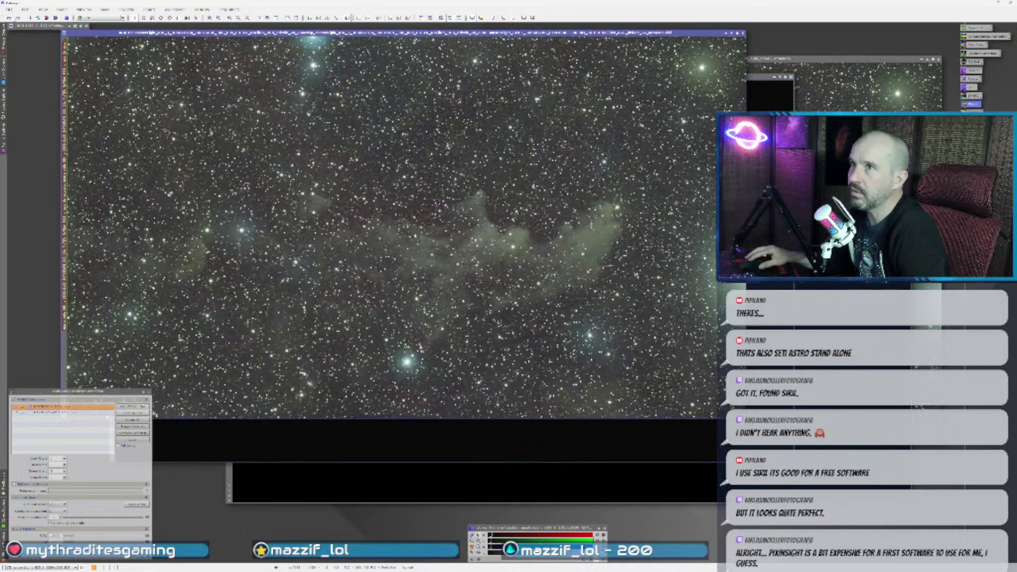
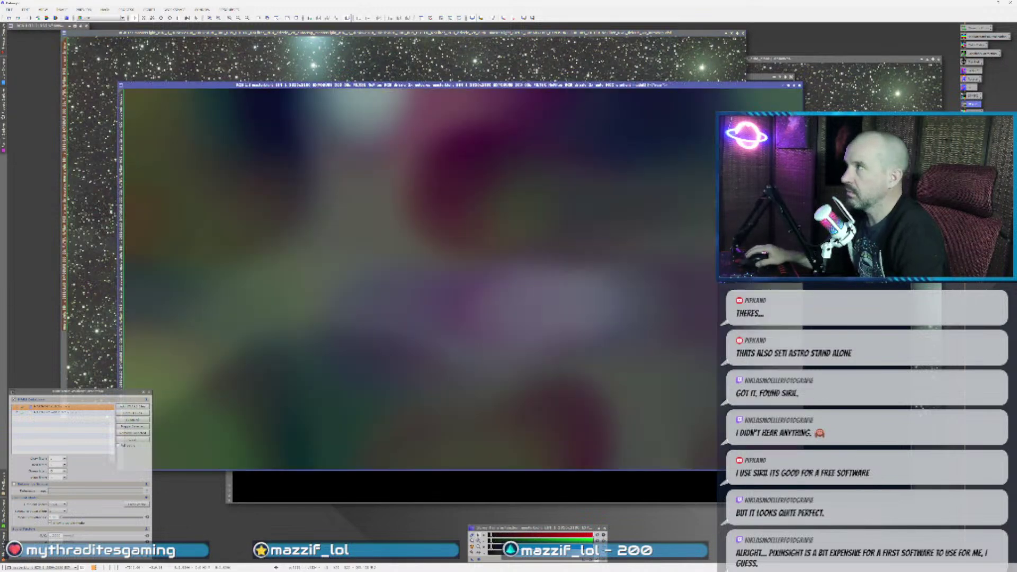
click(800, 86)
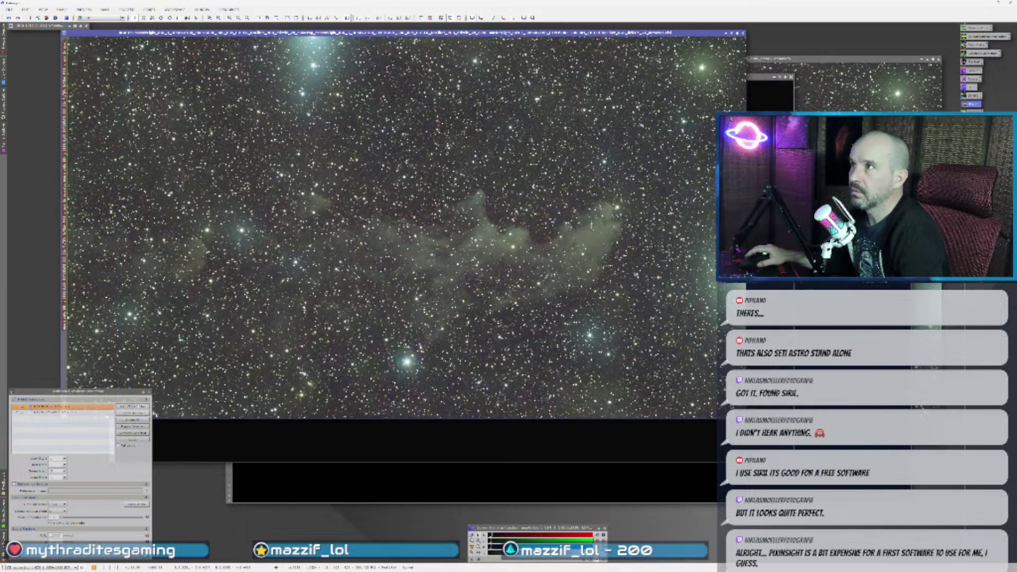
click(79, 424)
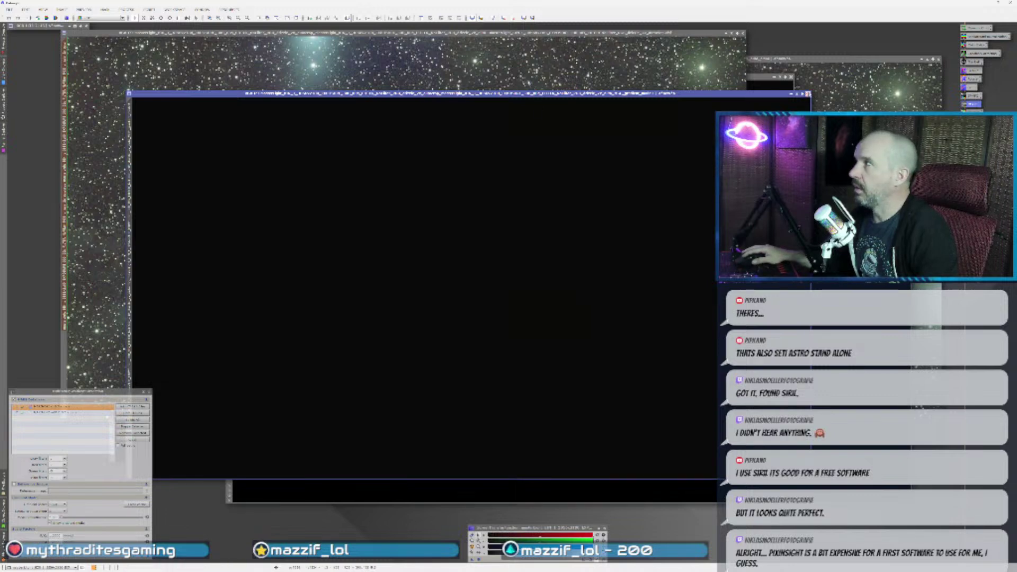
click(808, 94)
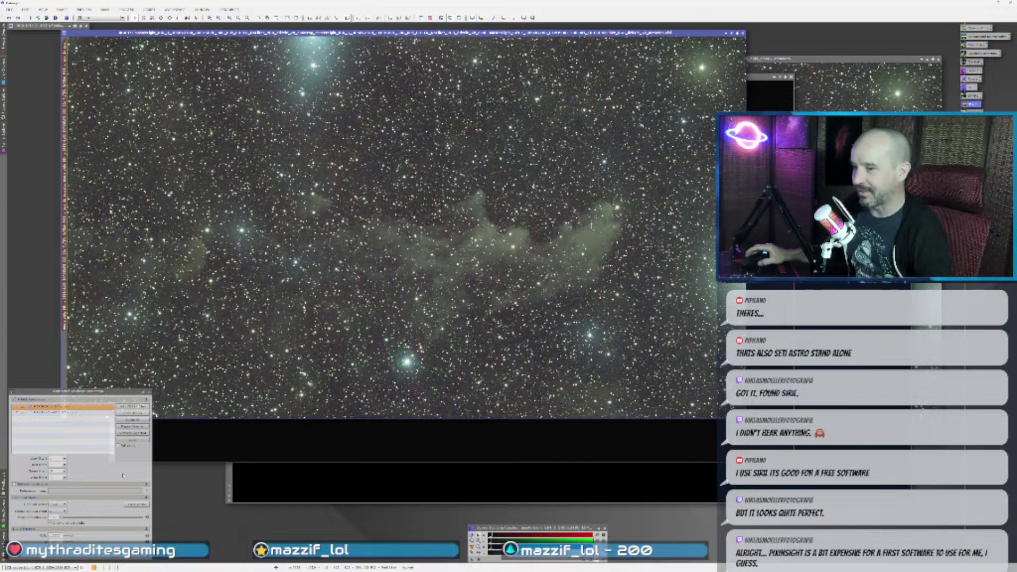
- Lower the gradient scale, try the gradient correction again on the masked nebula image, and close its gradient model
click(149, 558)
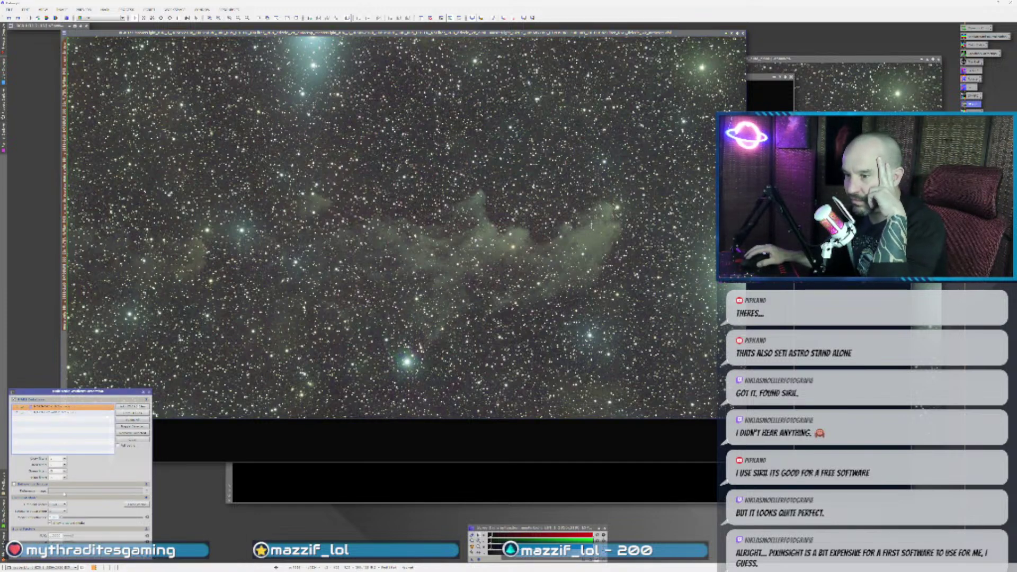
click(63, 504)
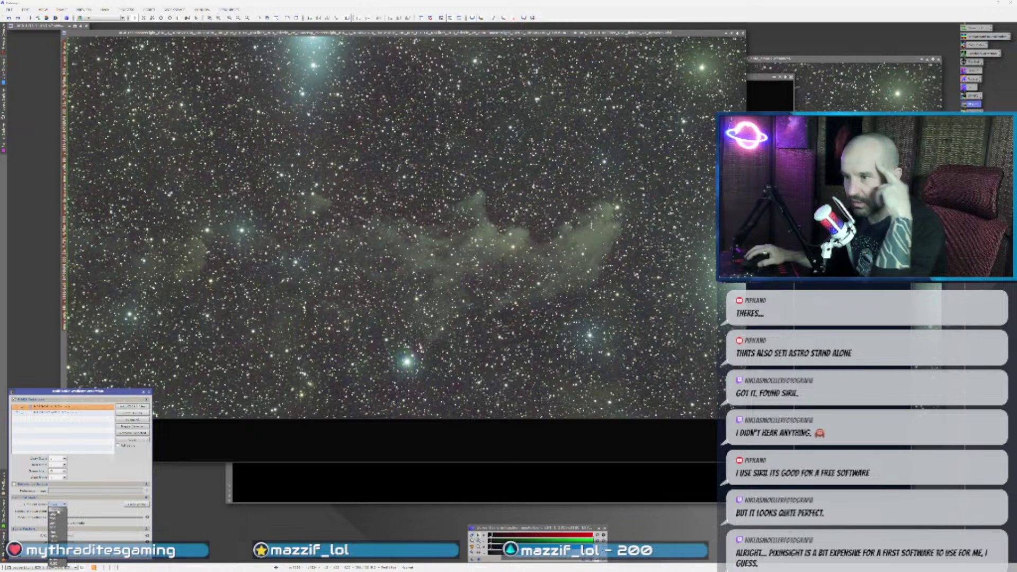
click(56, 513)
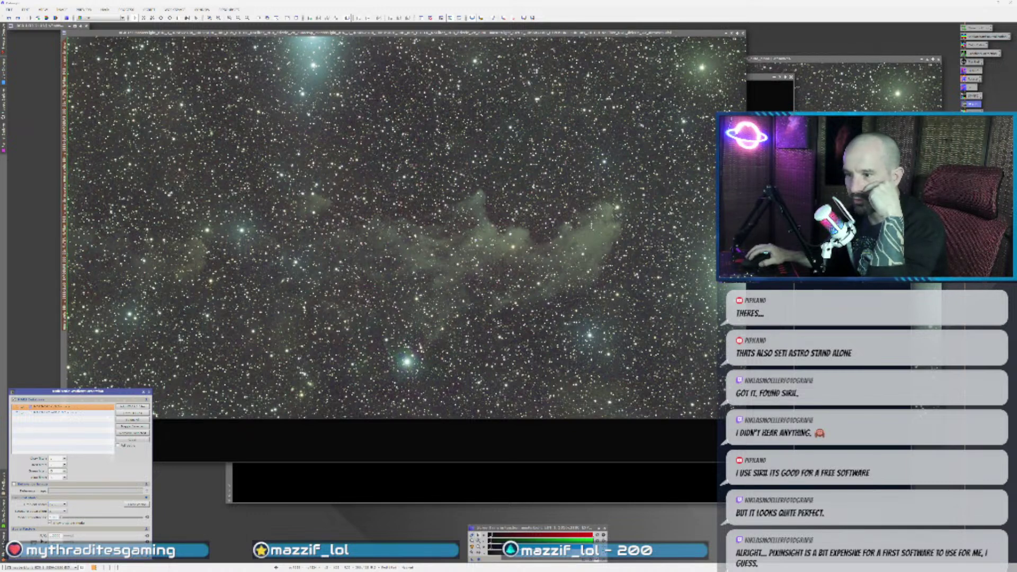
click(233, 344)
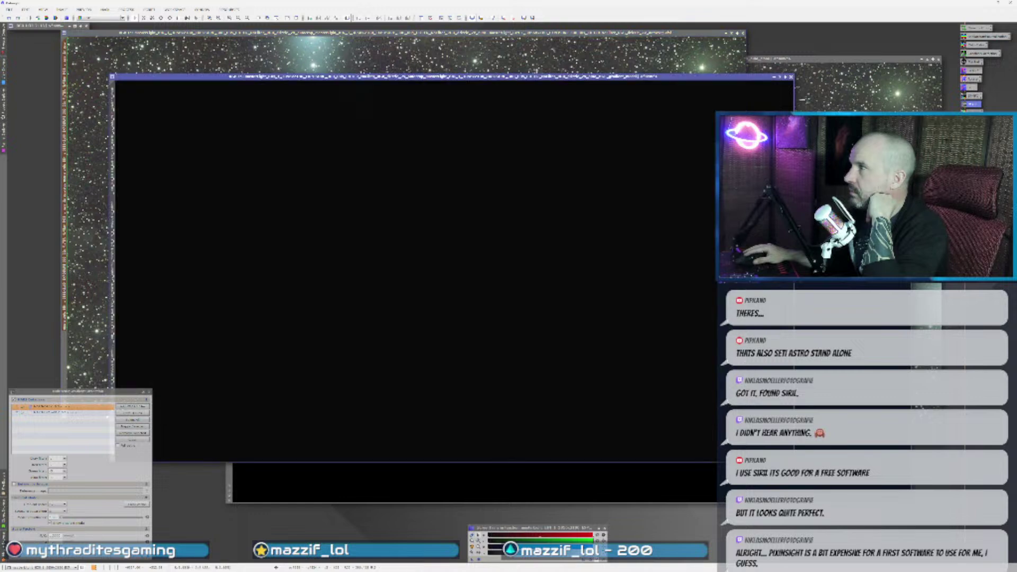
click(791, 76)
- Raise the gradient scale and try the gradient correction on the masked nebula image
click(59, 505)
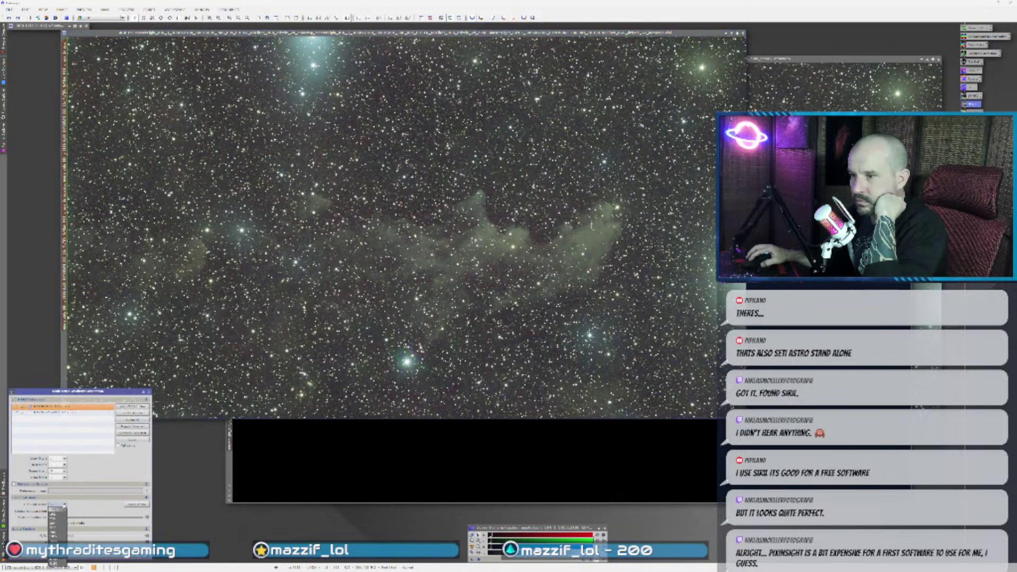
click(55, 535)
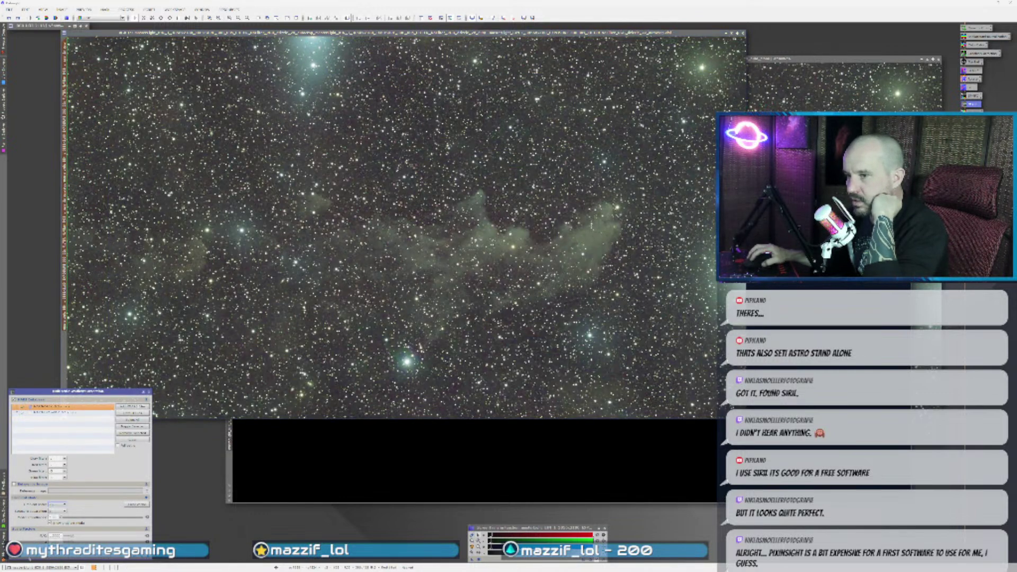
drag(13, 559, 186, 365)
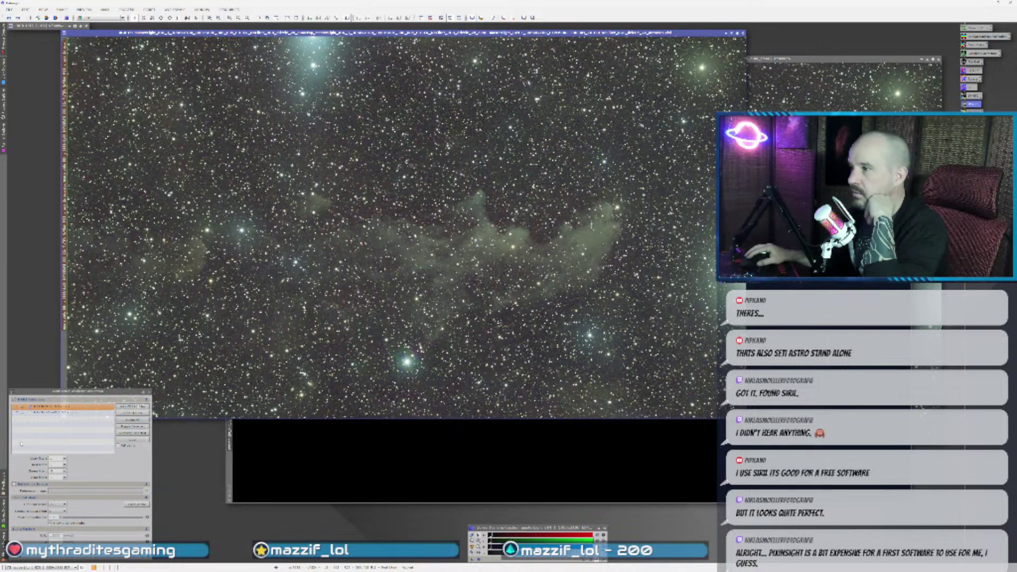
- Set the gradient scale to 512 and try the gradient correction on the masked nebula image
click(57, 504)
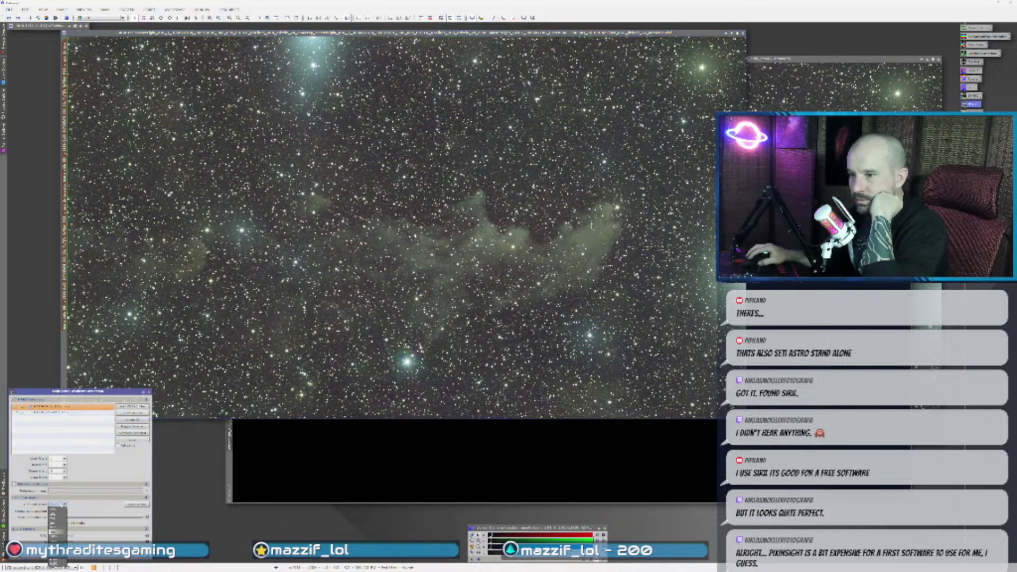
click(57, 527)
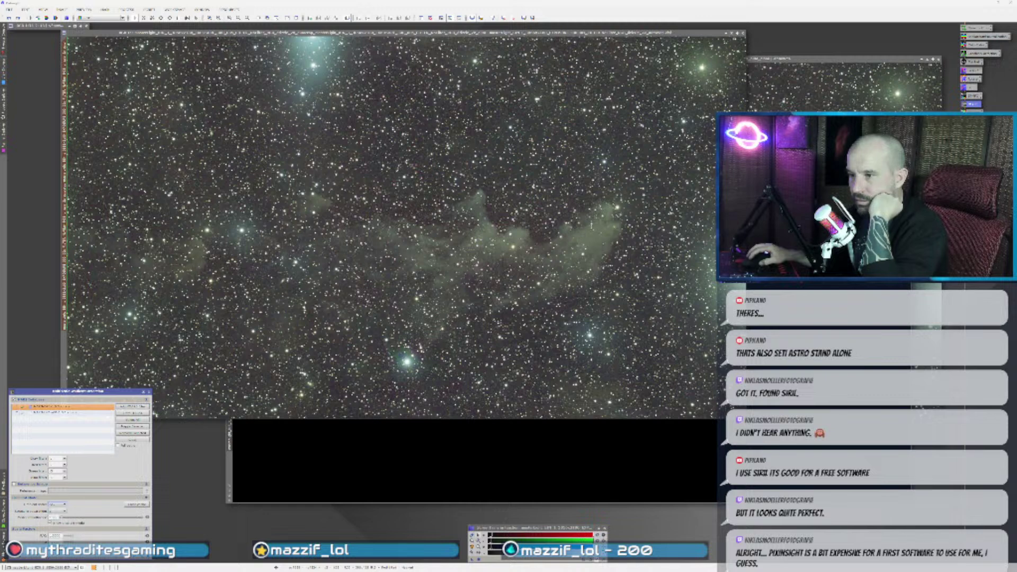
drag(11, 560, 293, 237)
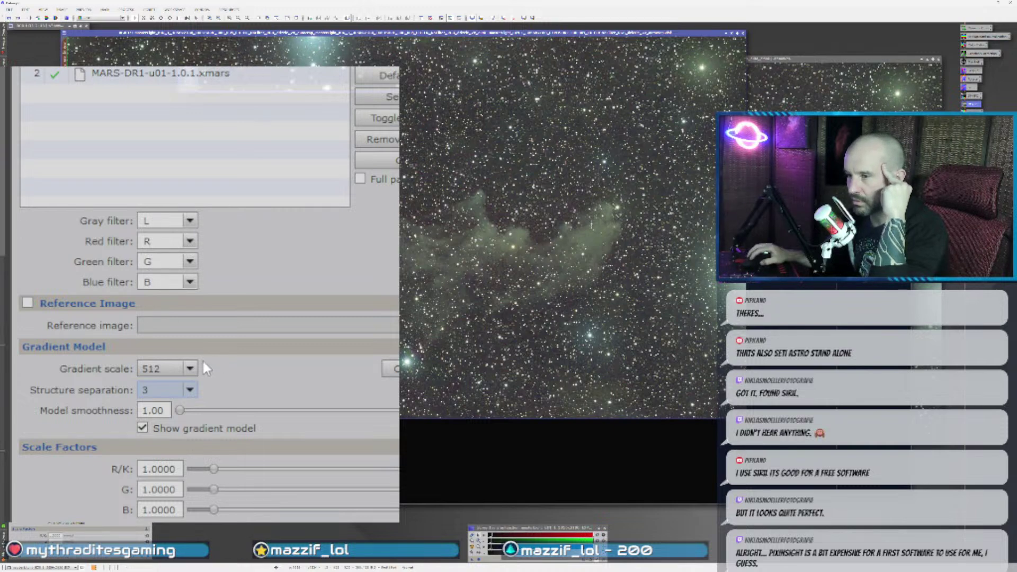
- Set the gradient scale to 256 and apply the gradient correction to the masked nebula image
click(189, 369)
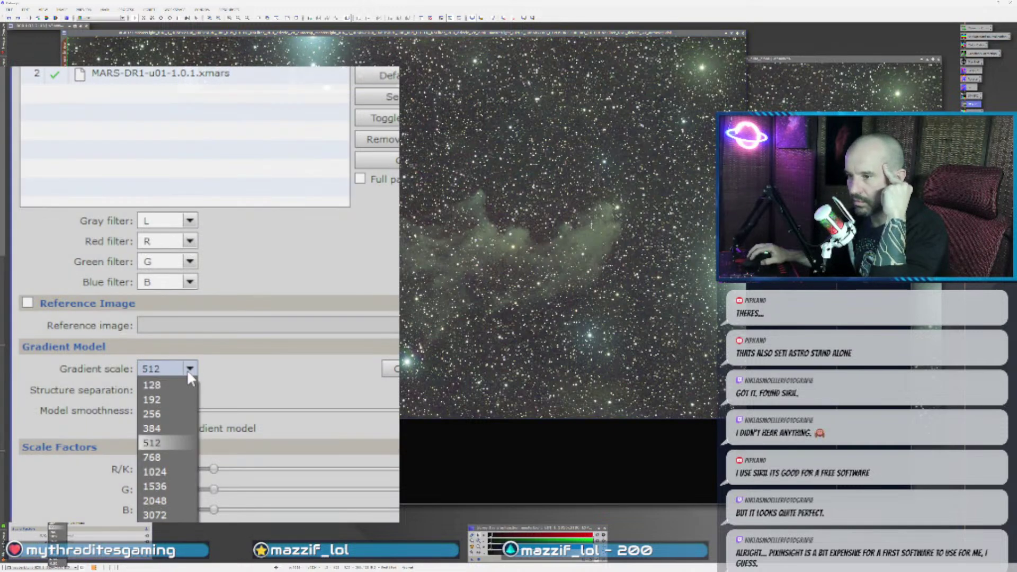
click(174, 413)
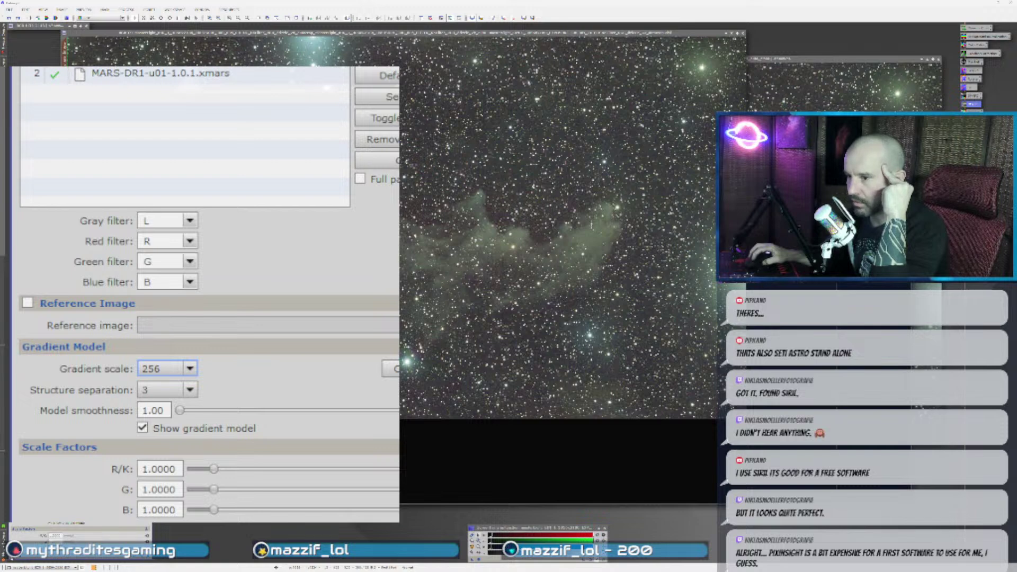
click(17, 559)
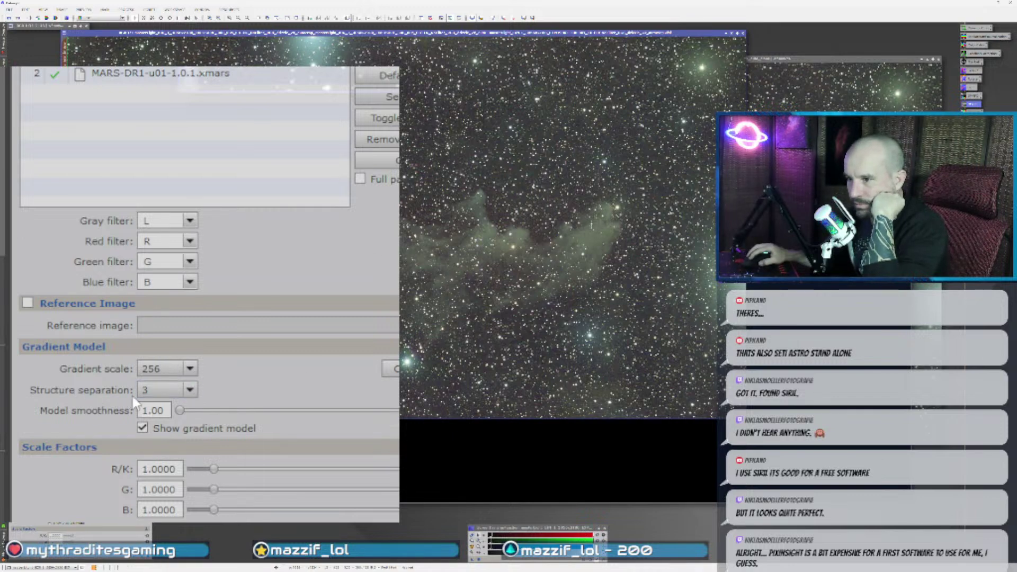
- Read the structure separation and model smoothness descriptions, then try the correction with model smoothness at 10
mouse_move(162, 393)
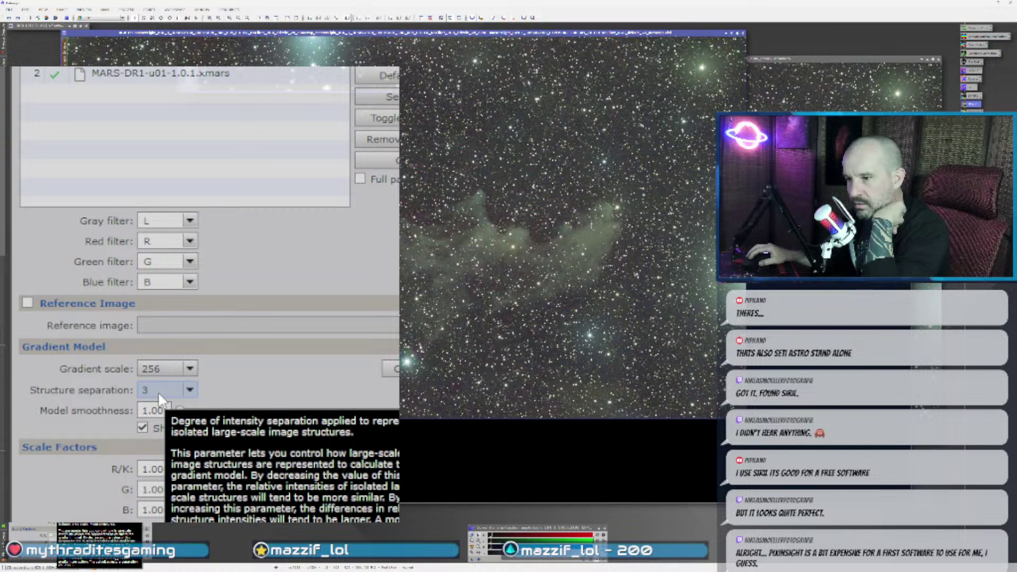
click(249, 390)
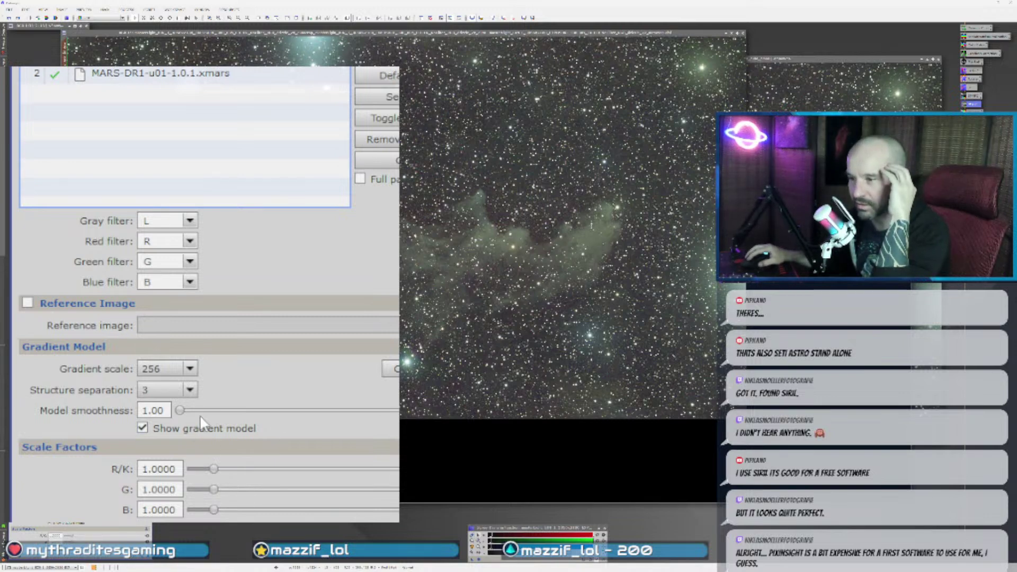
mouse_move(205, 411)
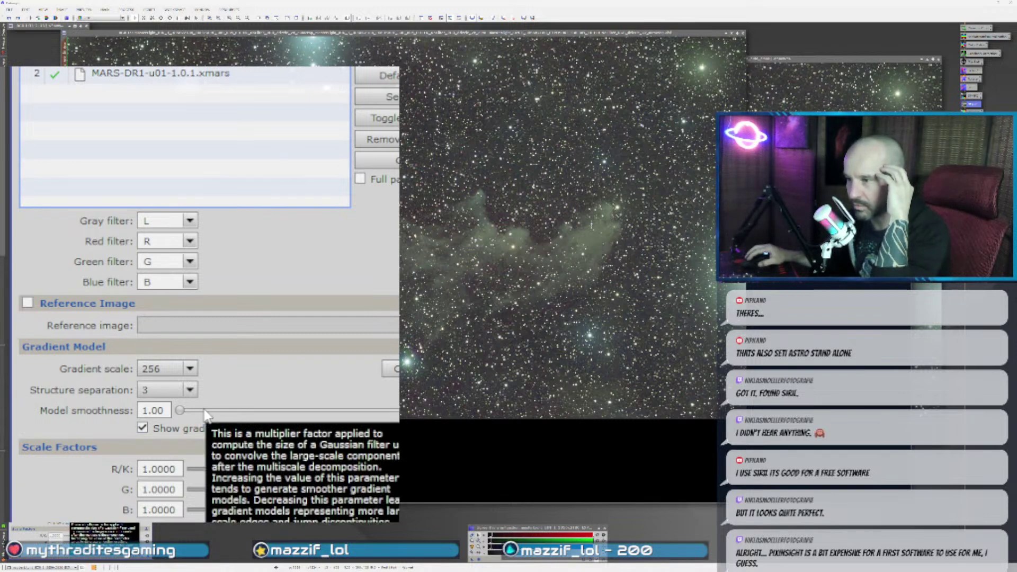
drag(188, 409, 403, 413)
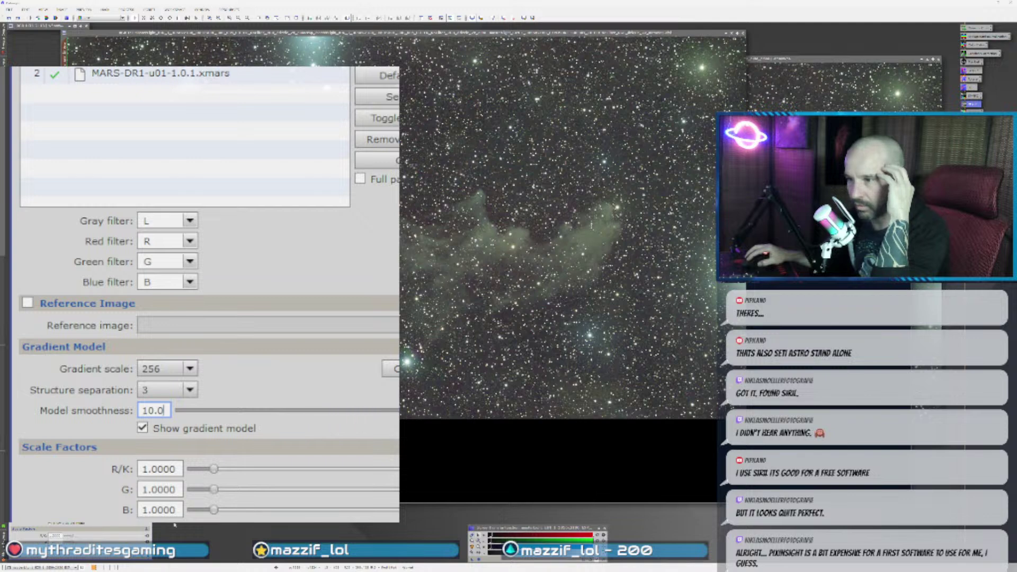
drag(14, 560, 254, 423)
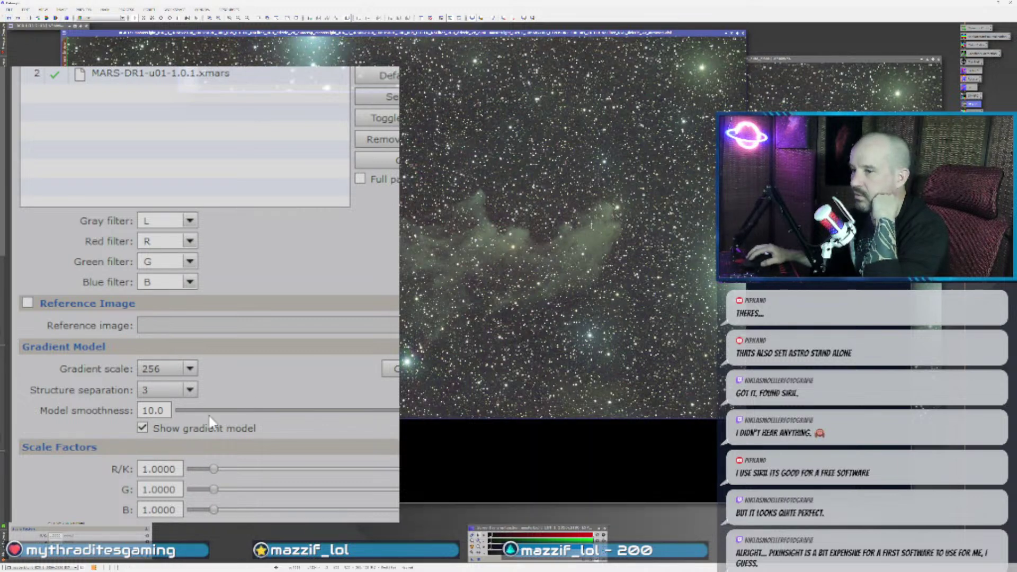
- Set the model smoothness to 2.00 and apply the gradient correction to the masked nebula image
drag(398, 410, 142, 424)
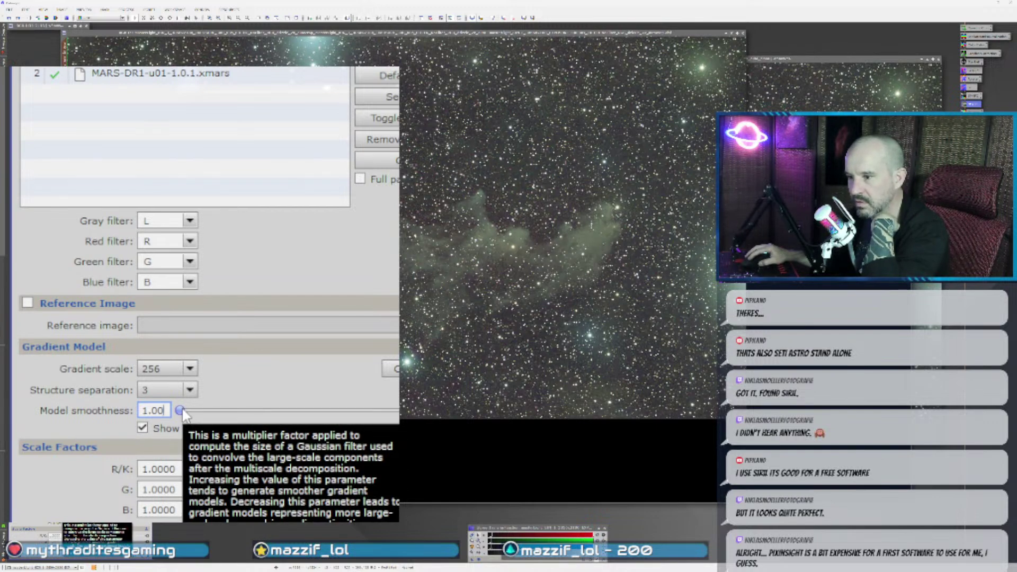
drag(181, 411, 208, 416)
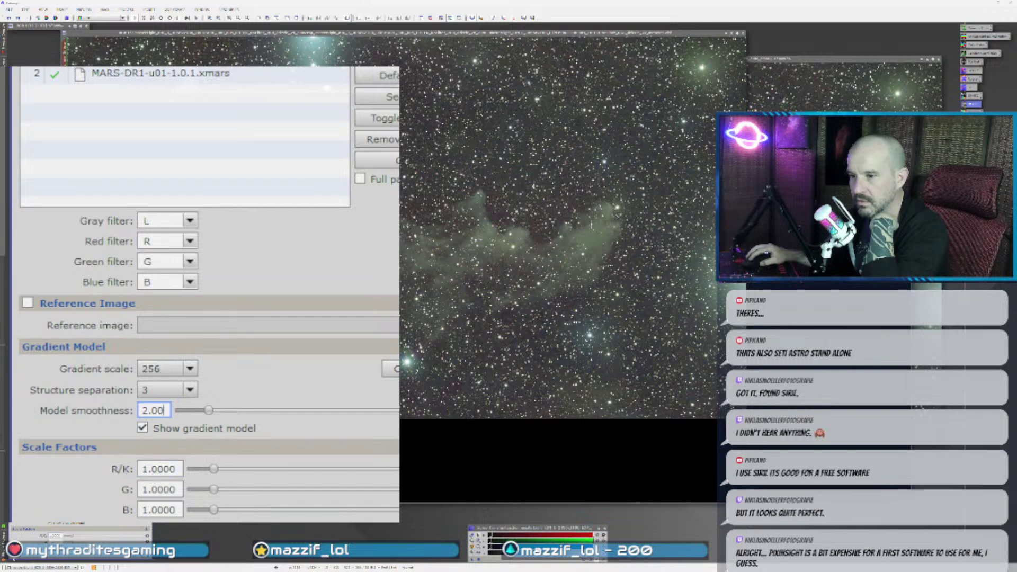
click(19, 557)
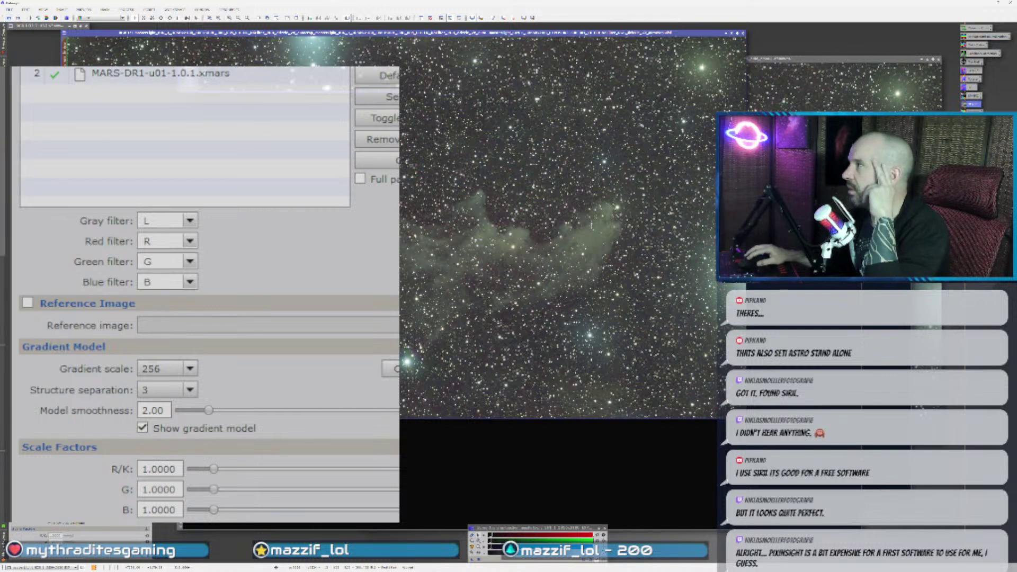
- Close the generated gradient model and the wide glow mask image without saving
click(802, 193)
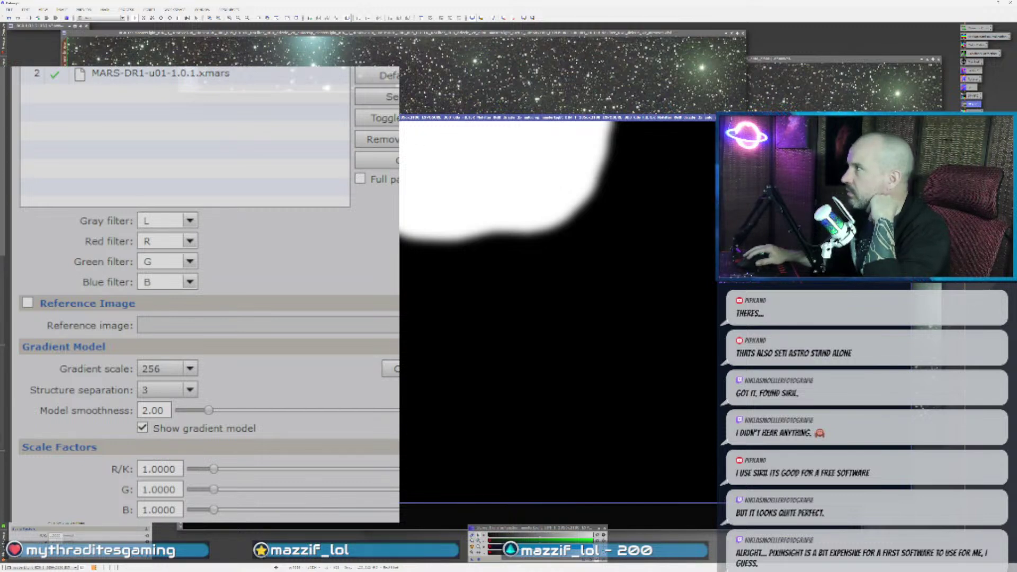
click(521, 302)
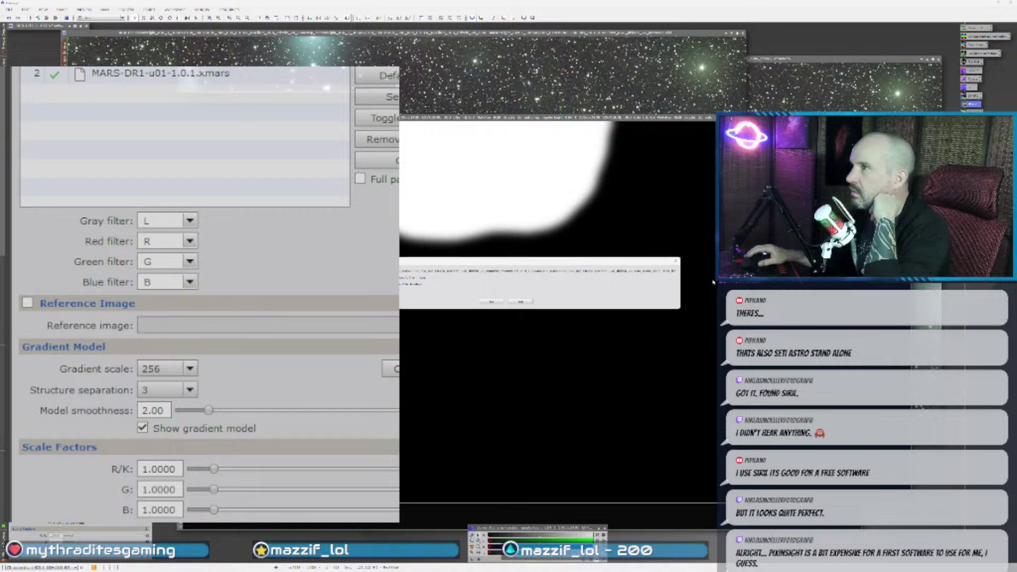
click(521, 301)
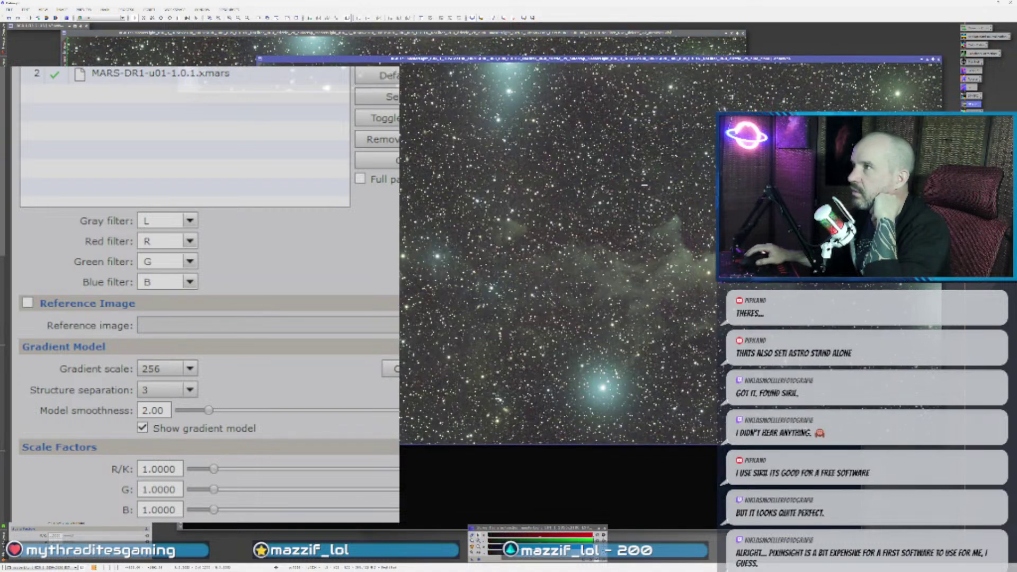
- Start the FAME mask script on the nebula image and enlarge its window to show the glow around the upper blue star
click(149, 9)
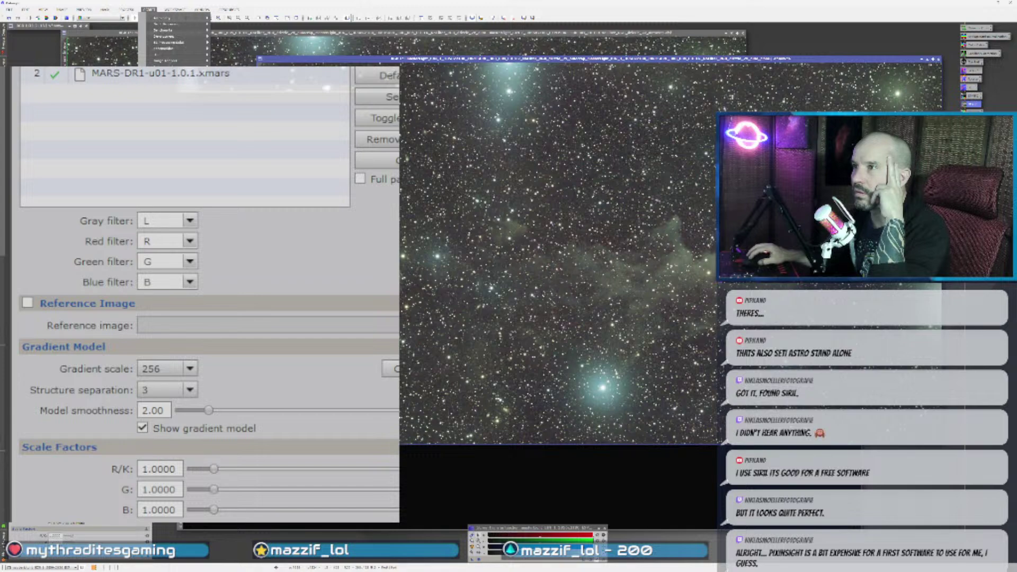
click(239, 116)
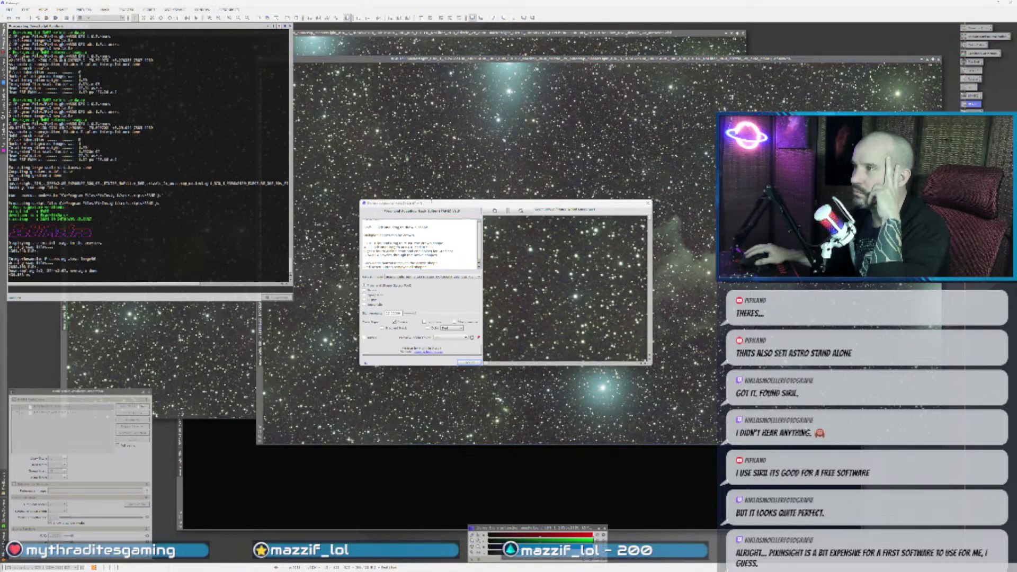
drag(432, 201, 314, 25)
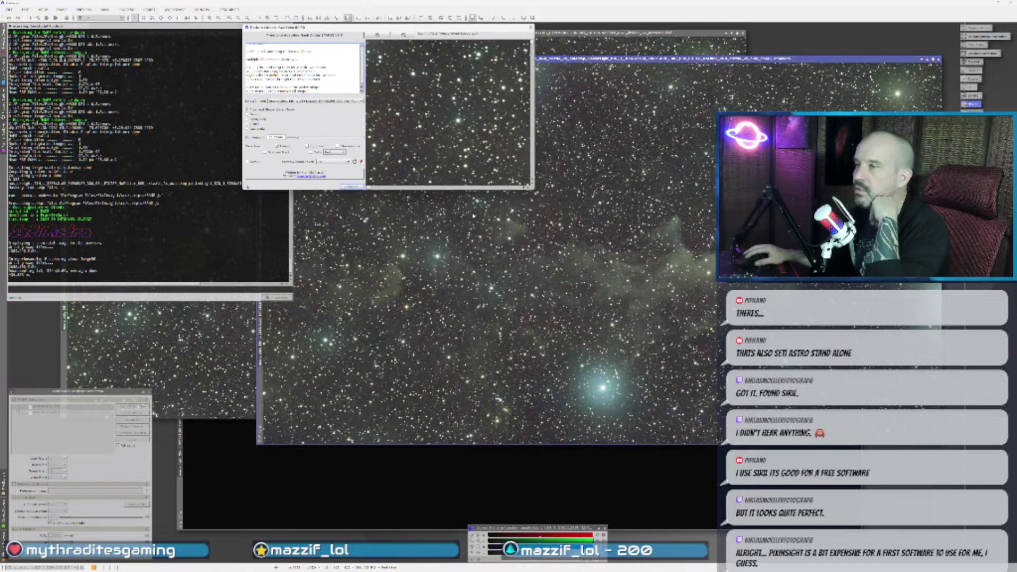
drag(533, 189, 970, 481)
scroll(665, 259, right, 3)
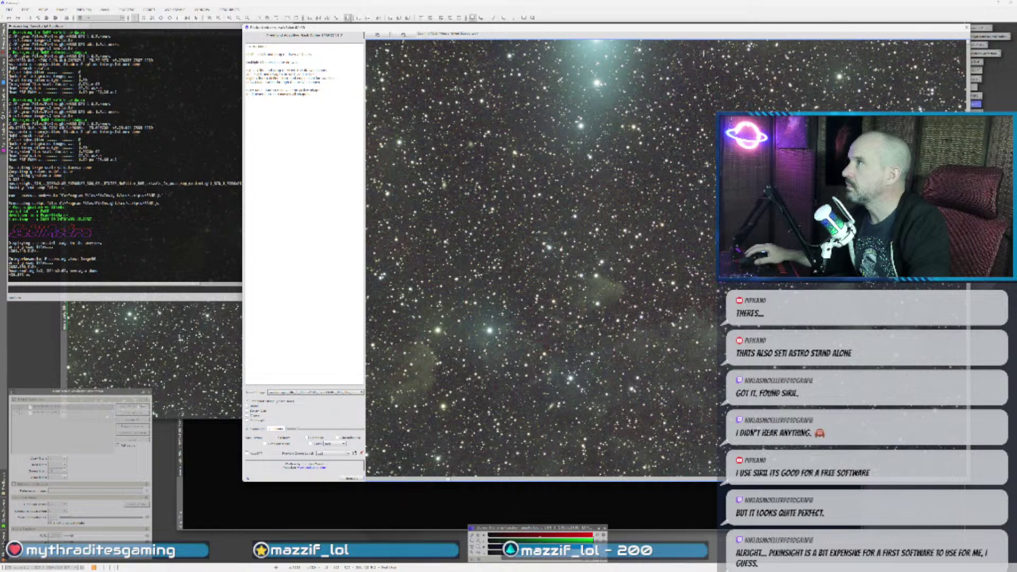
mouse_move(700, 83)
mouse_down()
mouse_move(656, 160)
mouse_move(614, 180)
mouse_move(507, 165)
mouse_move(489, 155)
mouse_move(479, 119)
mouse_up()
drag(482, 47, 575, 41)
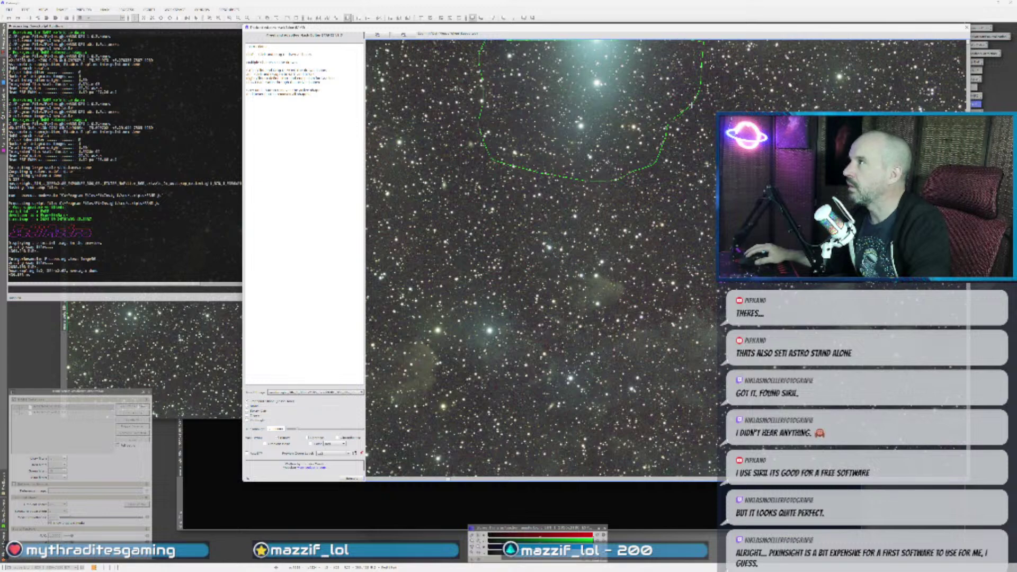
click(362, 454)
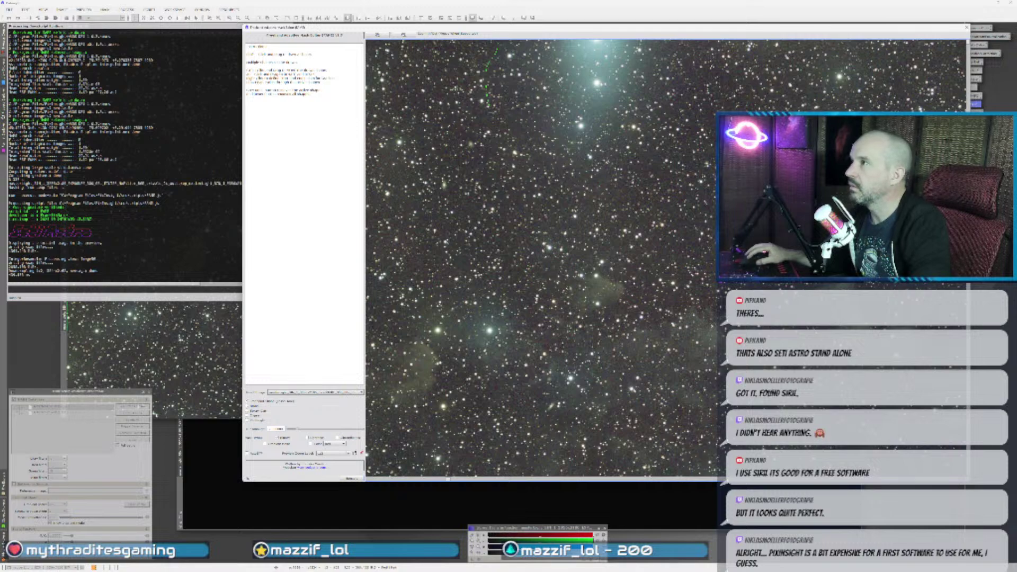
- Outline the upper blue star's glow freehand in FAME, increase the blur amount and generate the mask
mouse_move(517, 152)
mouse_down()
mouse_move(538, 175)
mouse_move(615, 179)
mouse_move(657, 135)
mouse_move(698, 50)
mouse_move(498, 39)
mouse_up()
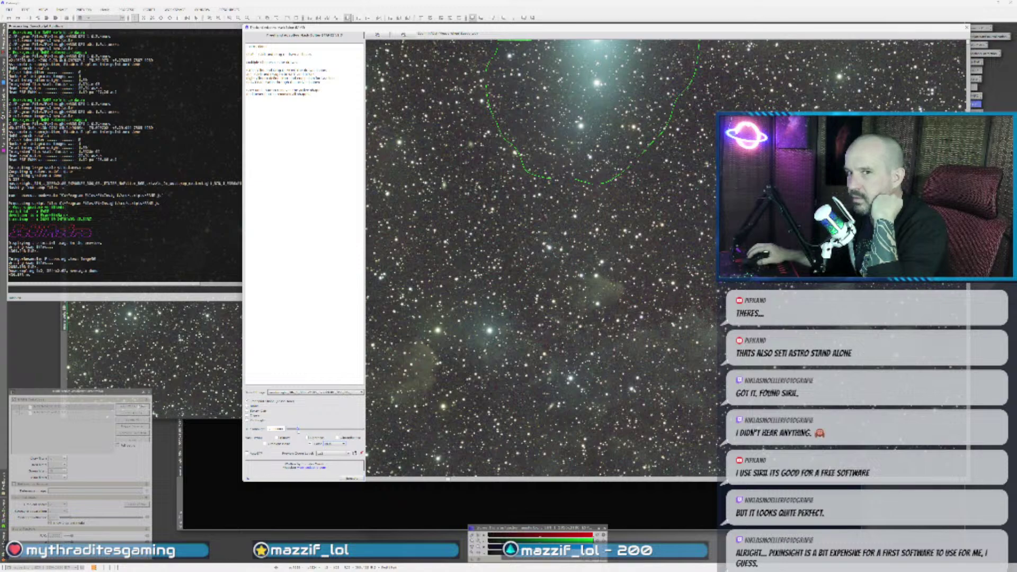
drag(298, 429, 338, 429)
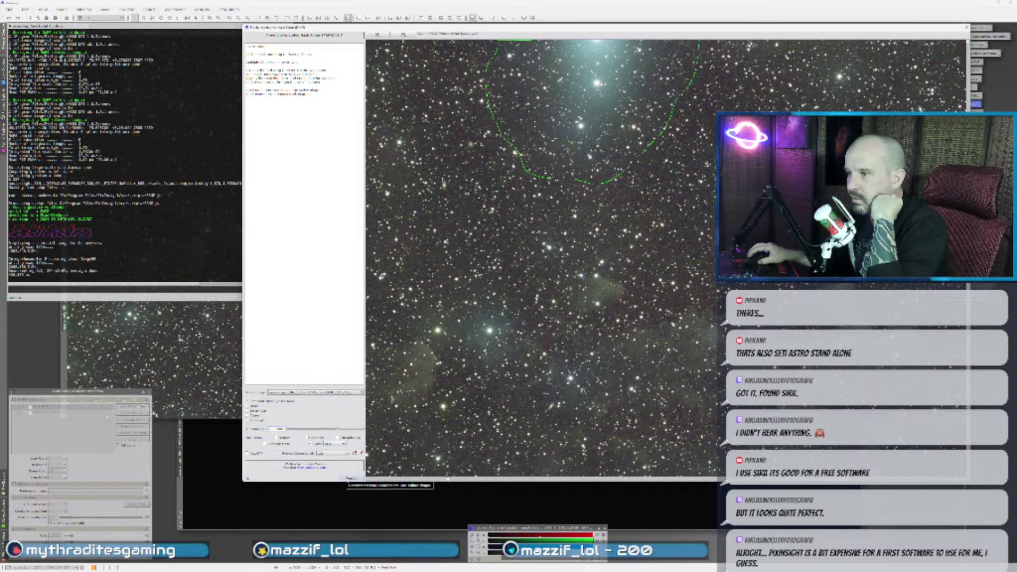
click(352, 478)
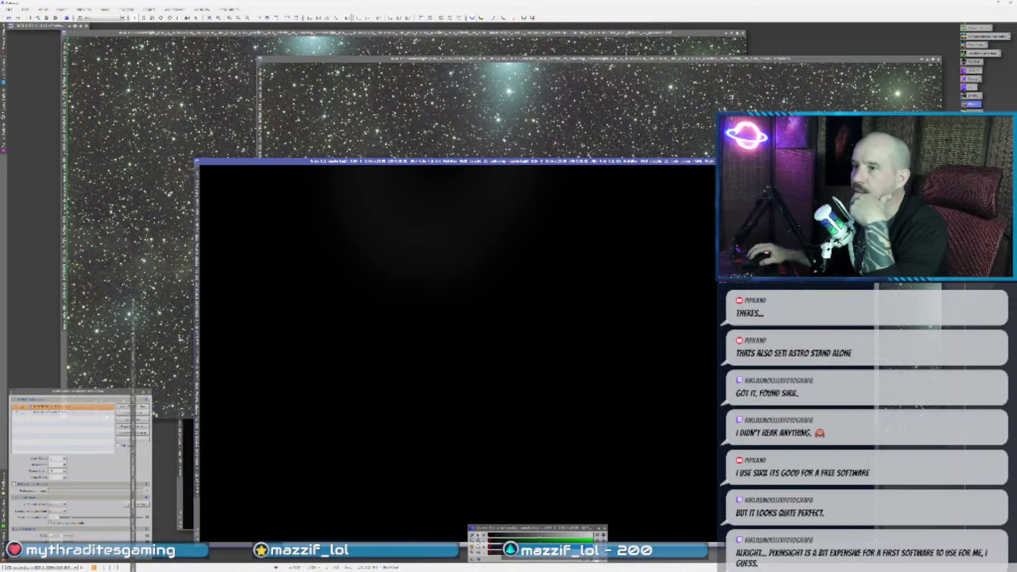
- Close the new faint glow mask and the leftover black image, leaving the nebula images open
click(66, 360)
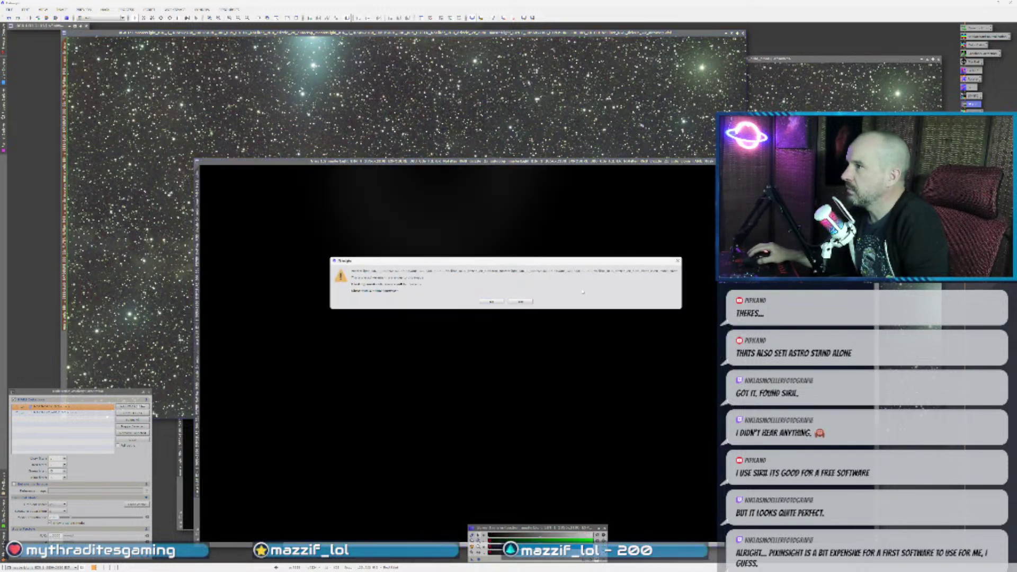
click(522, 302)
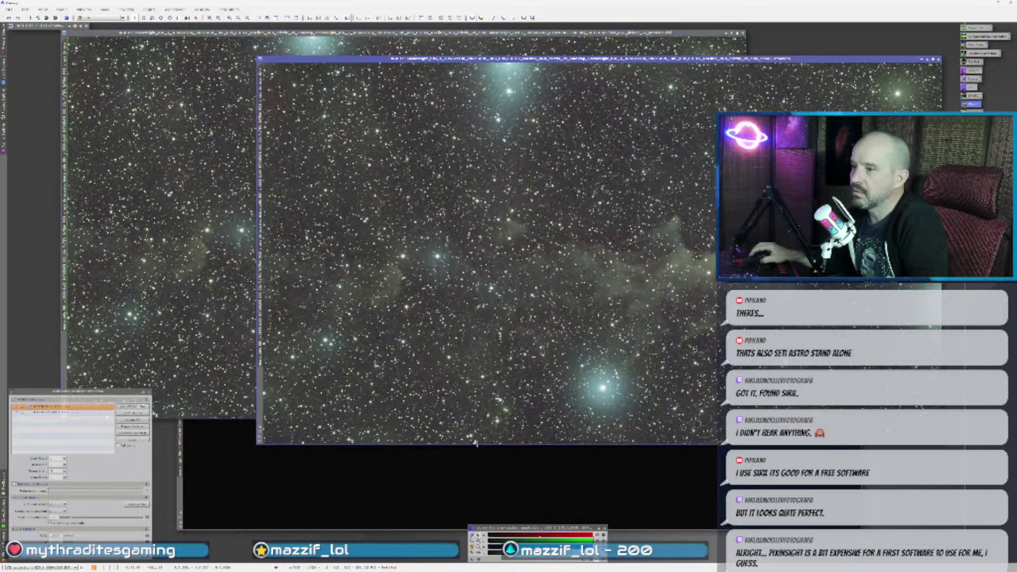
click(477, 446)
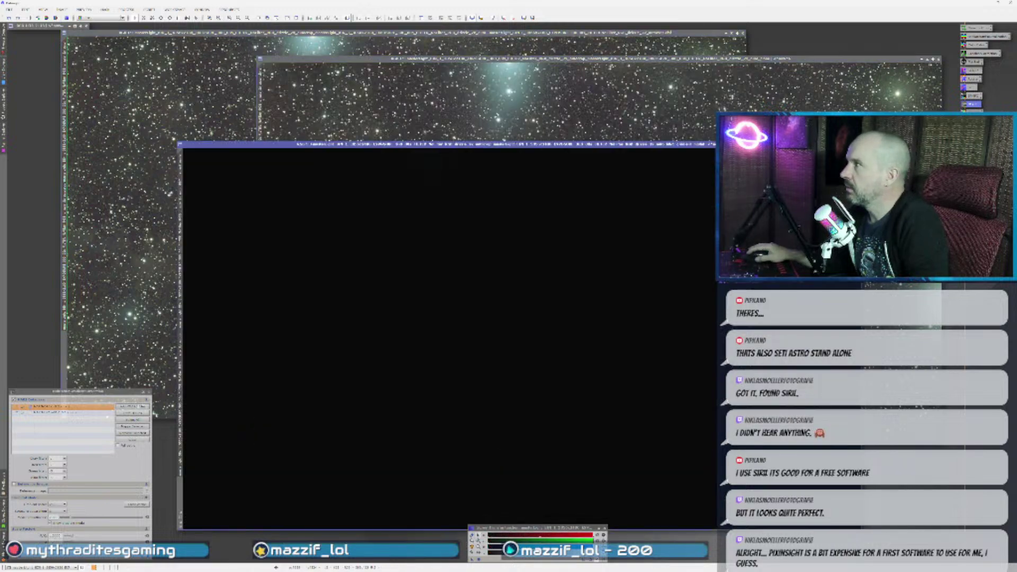
click(864, 144)
click(169, 193)
click(477, 432)
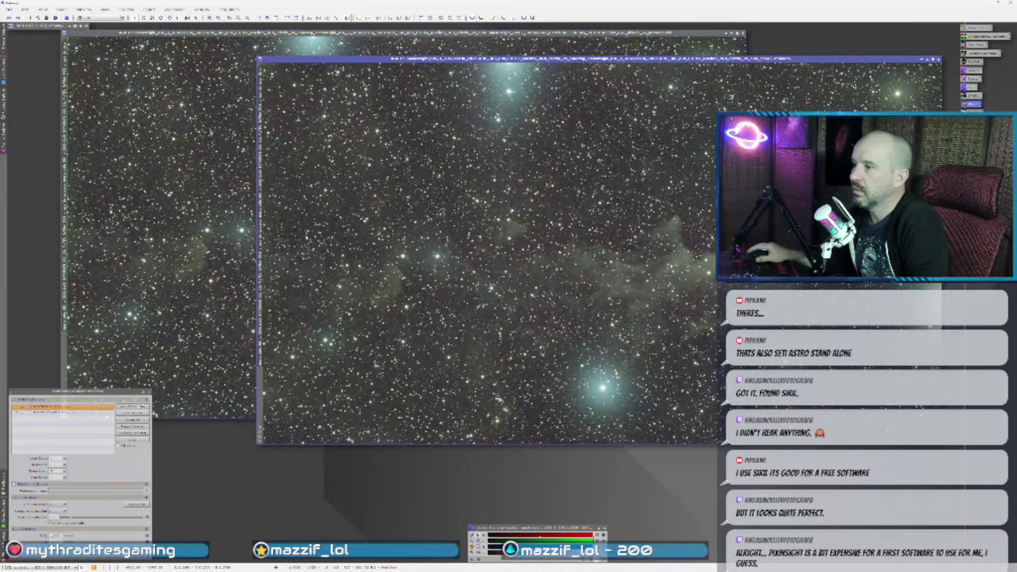
- Start FAME again on the nebula image, enlarge its window around the upper blue star and raise the blur amount to its maximum
click(149, 10)
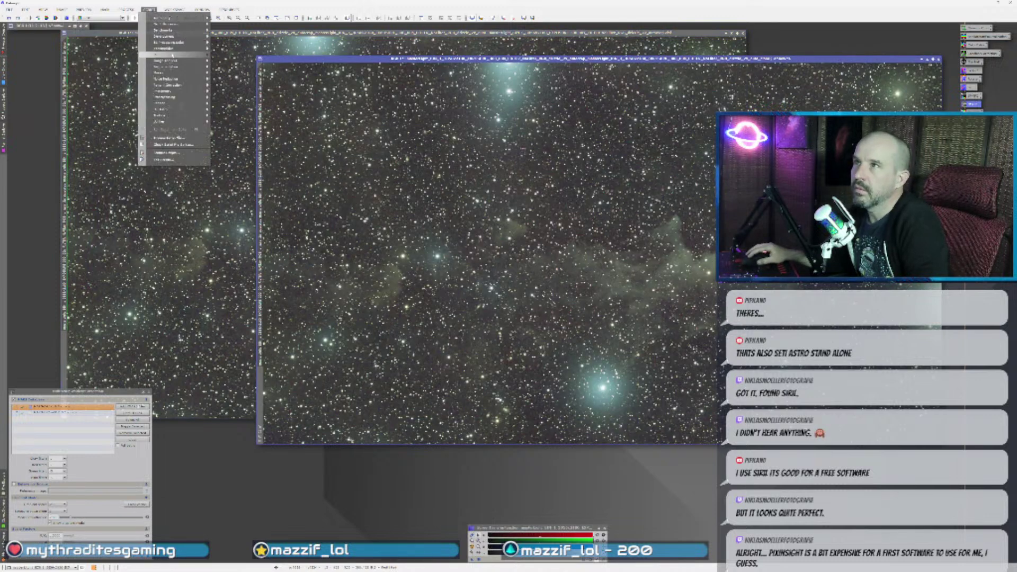
mouse_move(180, 109)
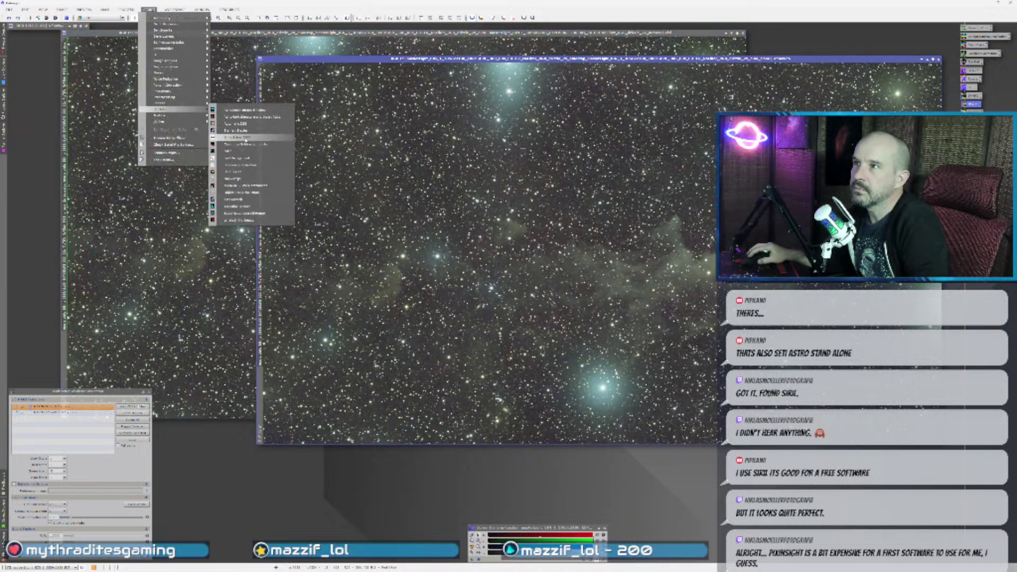
click(248, 153)
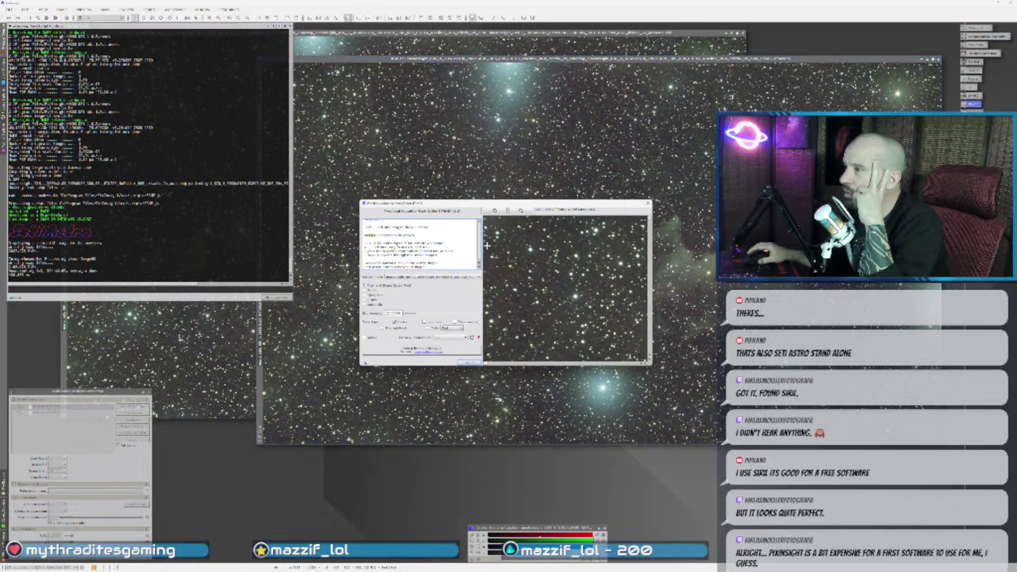
drag(507, 203, 413, 44)
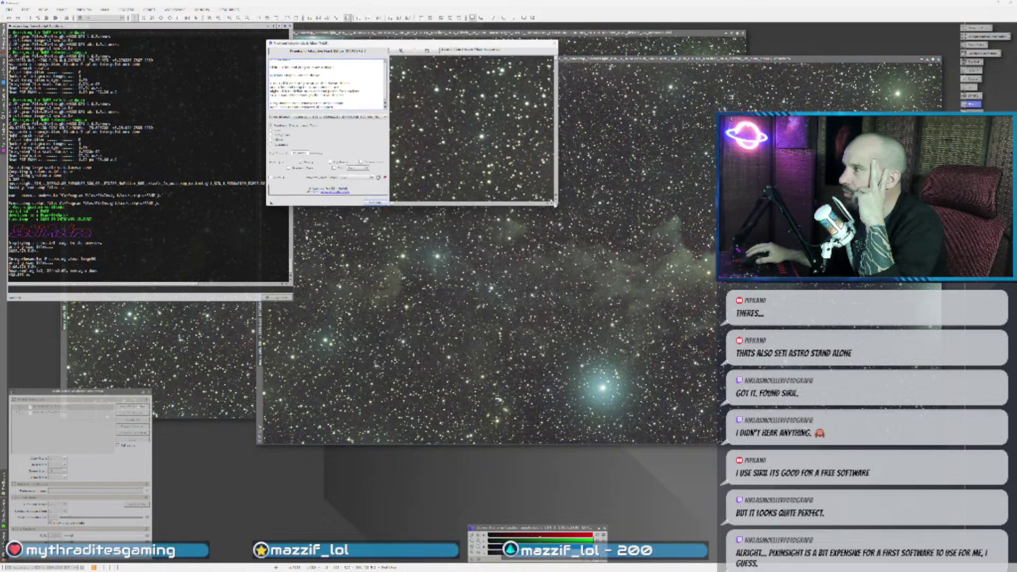
drag(556, 204, 957, 484)
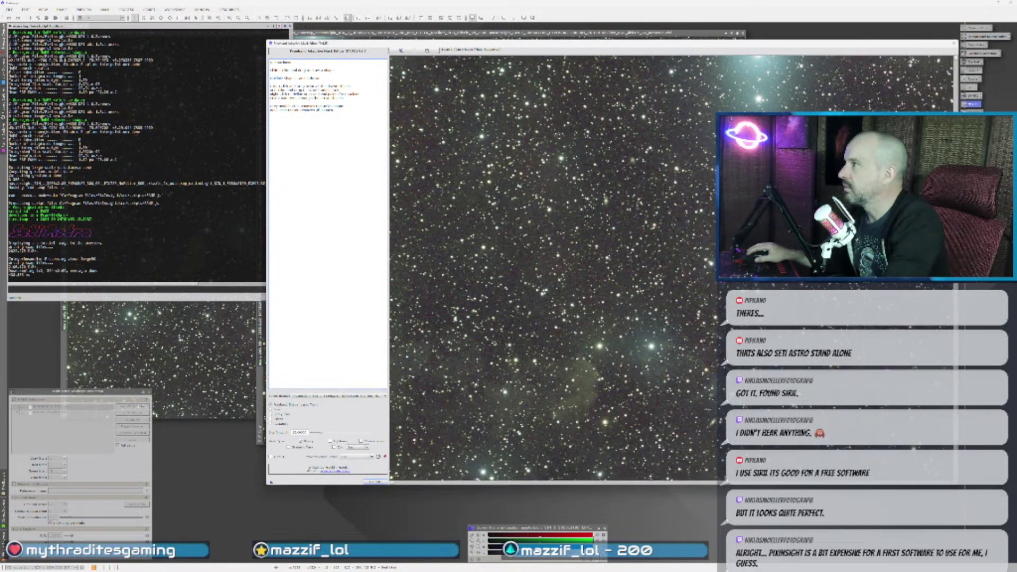
drag(727, 220, 595, 220)
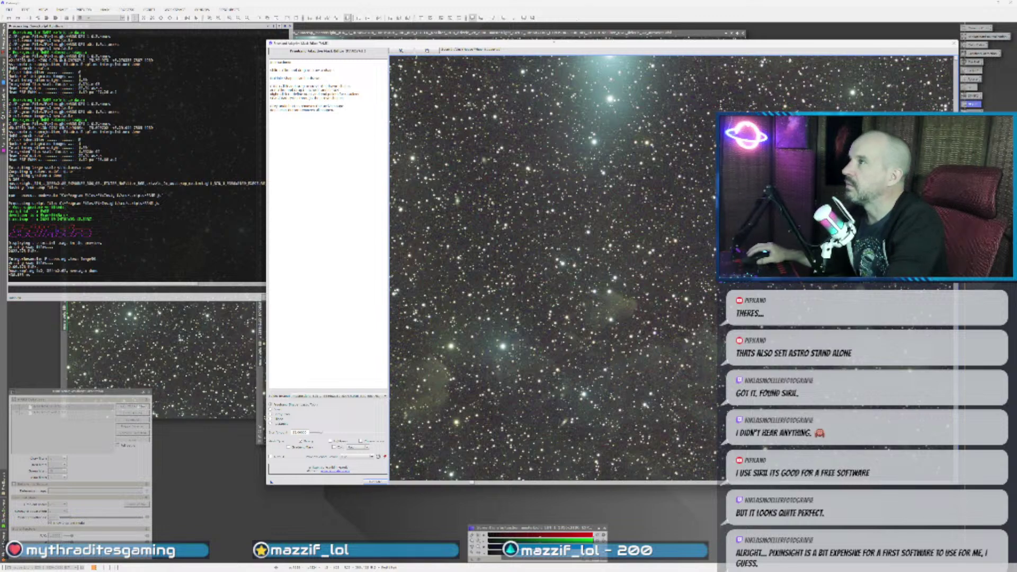
drag(323, 433, 373, 433)
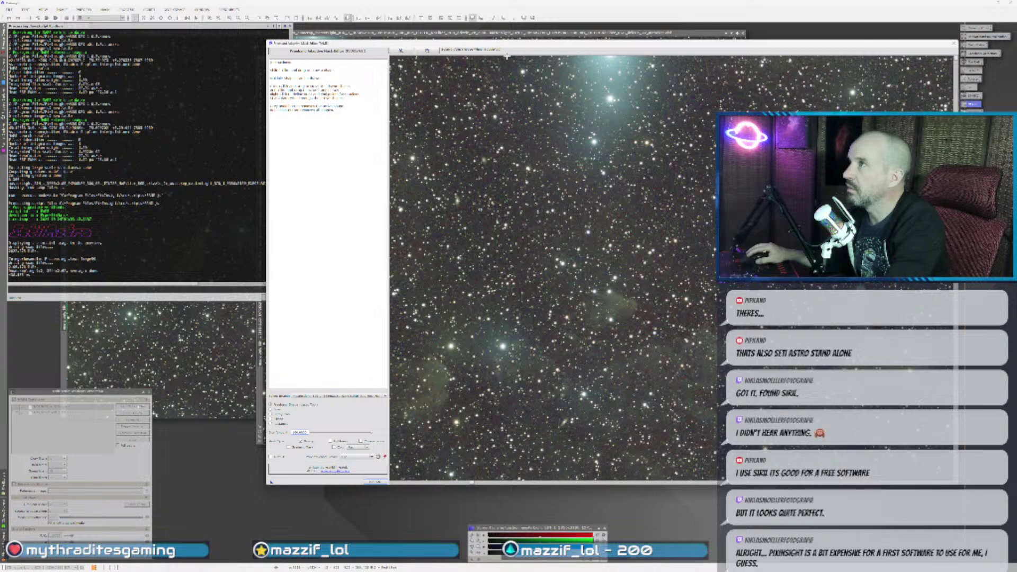
mouse_move(507, 55)
mouse_down()
mouse_move(519, 154)
mouse_move(548, 189)
mouse_move(589, 196)
mouse_up()
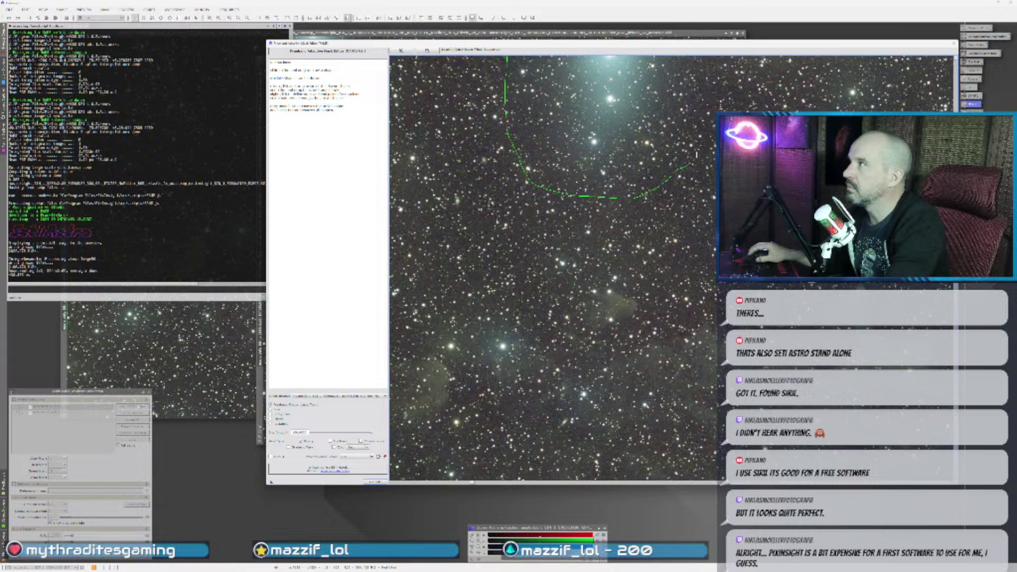
drag(696, 154, 719, 67)
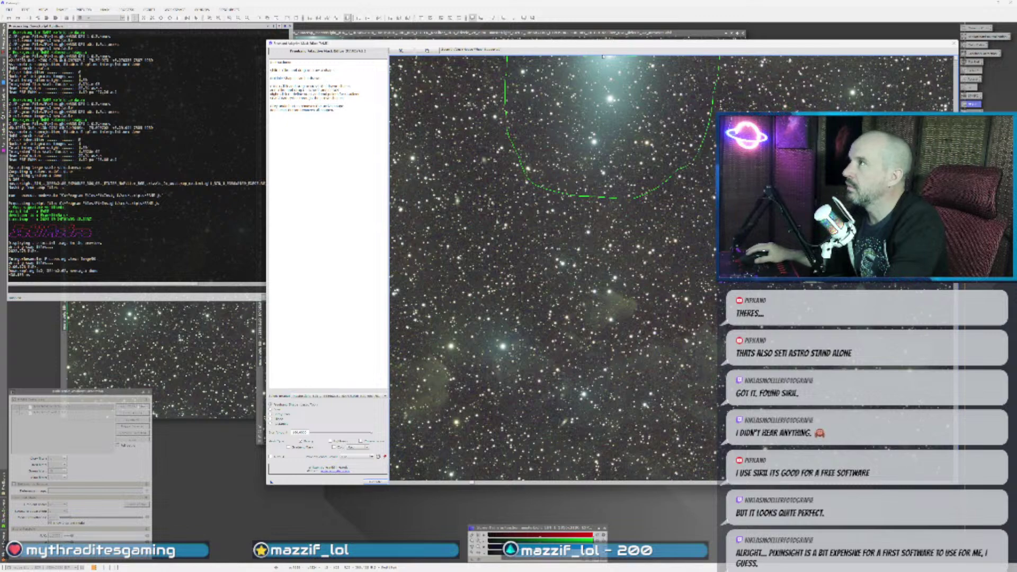
click(518, 78)
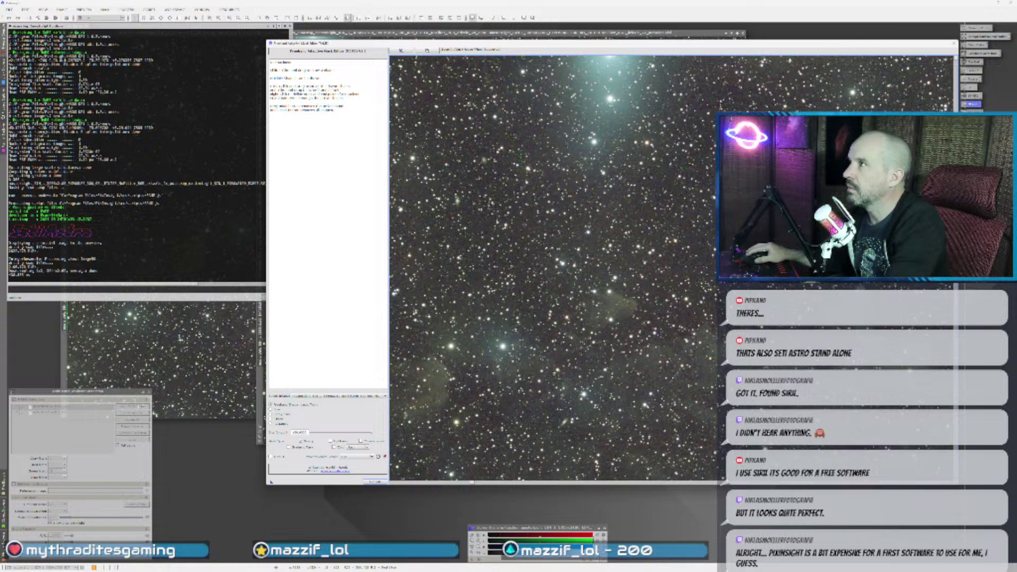
mouse_move(521, 59)
mouse_down()
mouse_move(546, 158)
mouse_move(574, 187)
mouse_move(599, 186)
mouse_move(654, 166)
mouse_move(702, 78)
mouse_move(703, 52)
mouse_move(636, 56)
mouse_up()
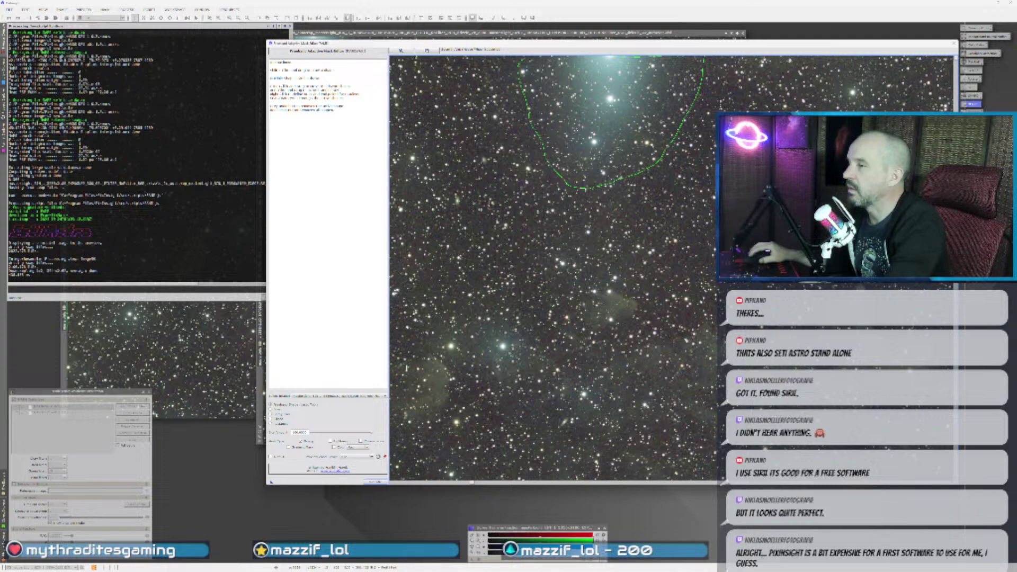
click(549, 75)
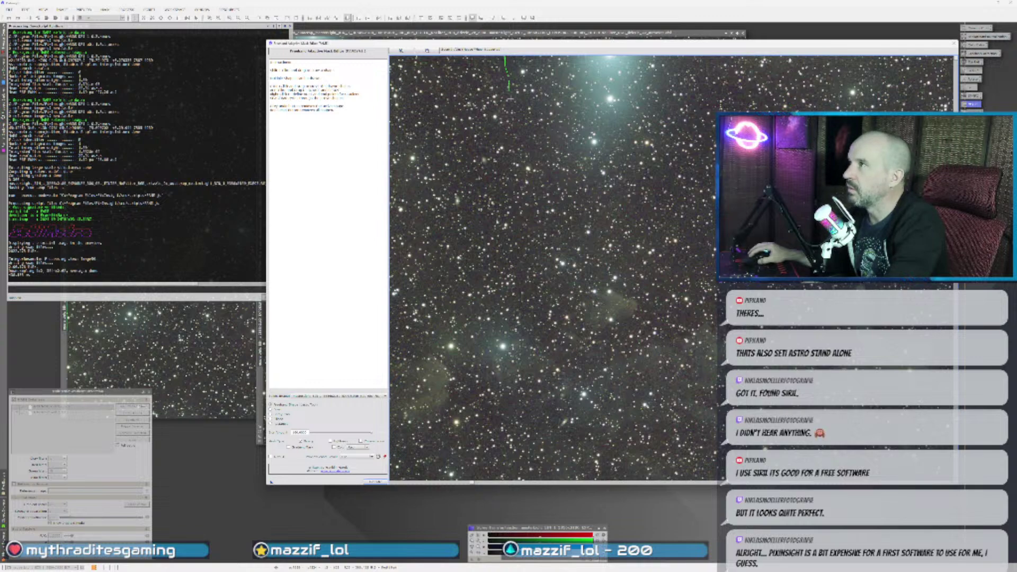
- Outline the upper blue star's glow freehand down from the image edge, generate the mask and move it clear of the nebula image
drag(509, 89, 520, 146)
drag(543, 185, 612, 196)
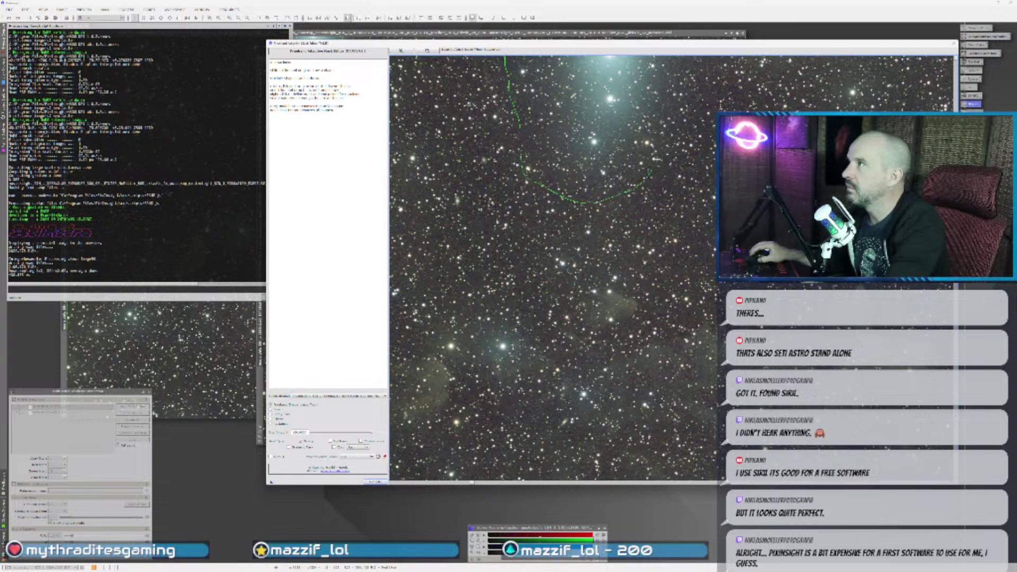
drag(656, 159, 697, 58)
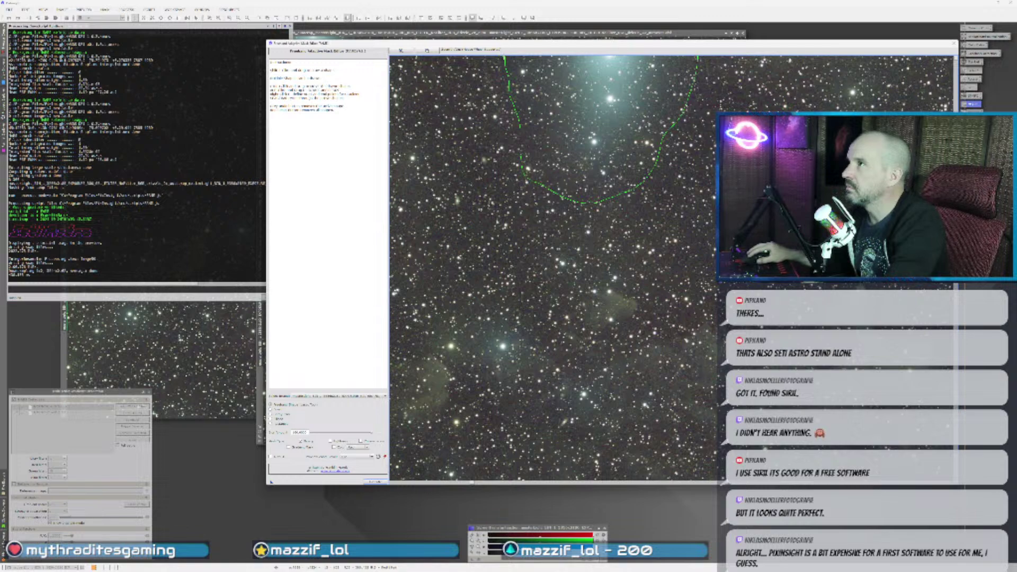
click(376, 481)
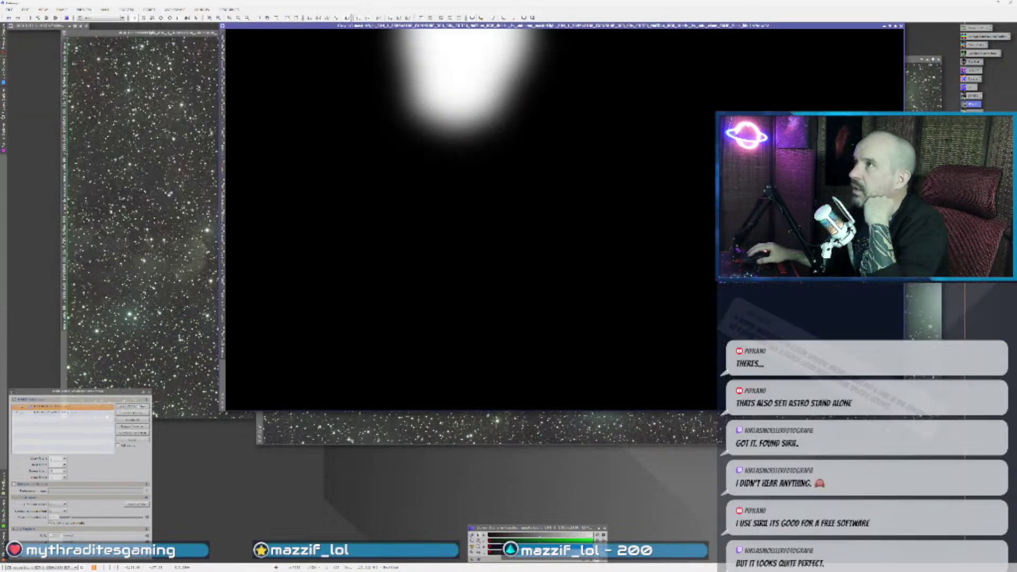
drag(422, 26, 381, 120)
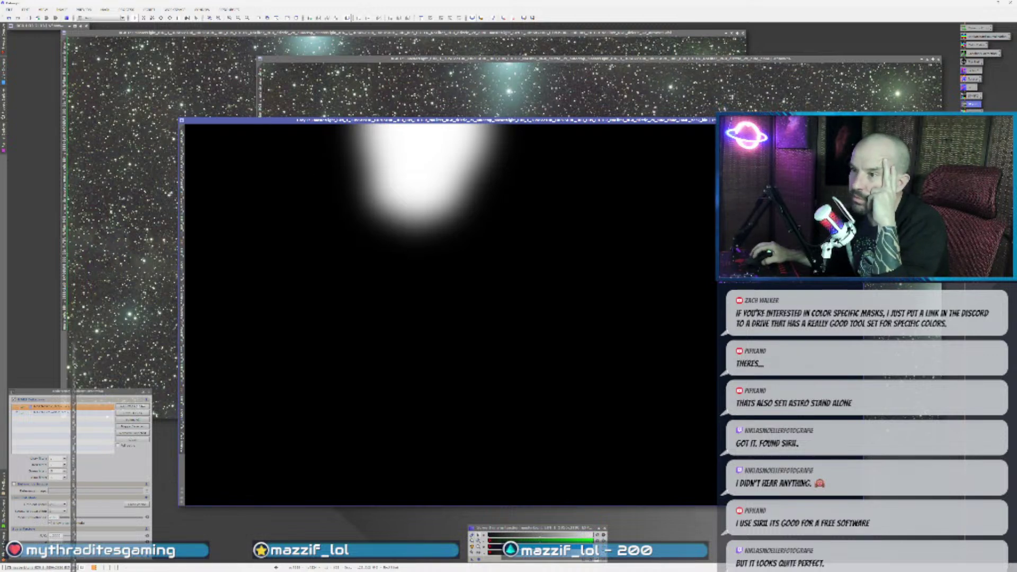
- Try a ColorMask on the nebula image using one of its preset color ranges, and discard the generated mask
click(324, 95)
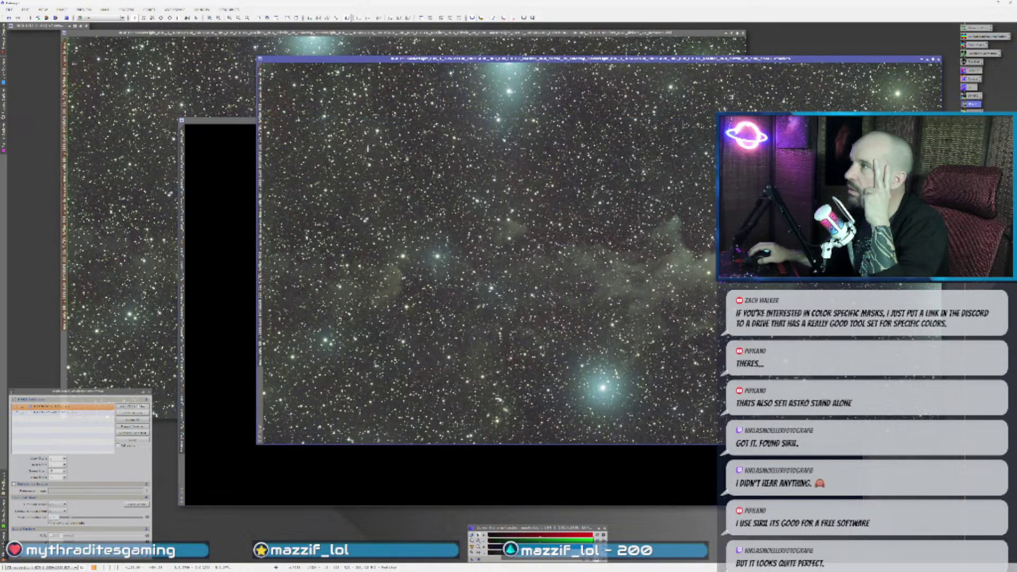
click(149, 9)
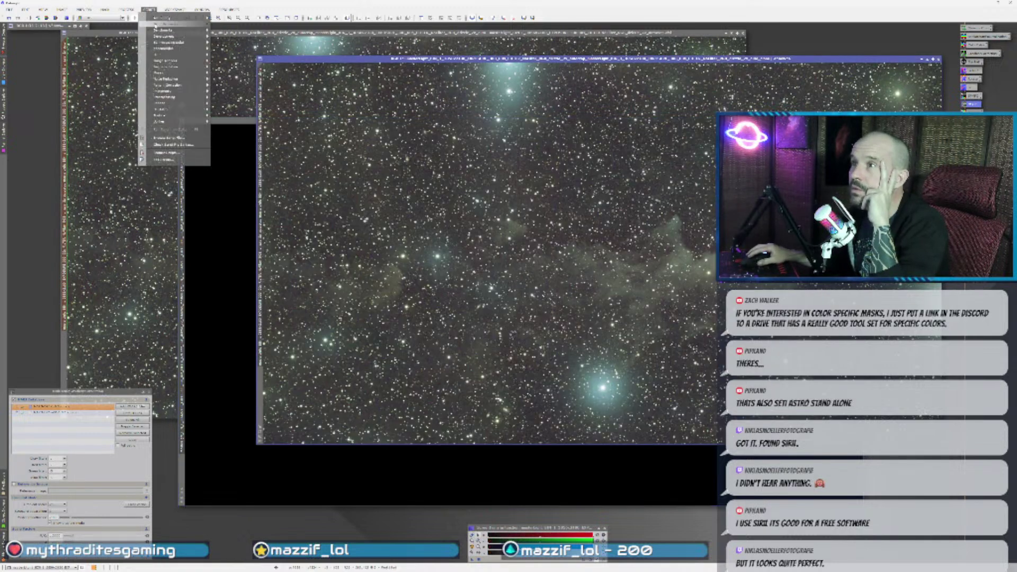
mouse_move(185, 115)
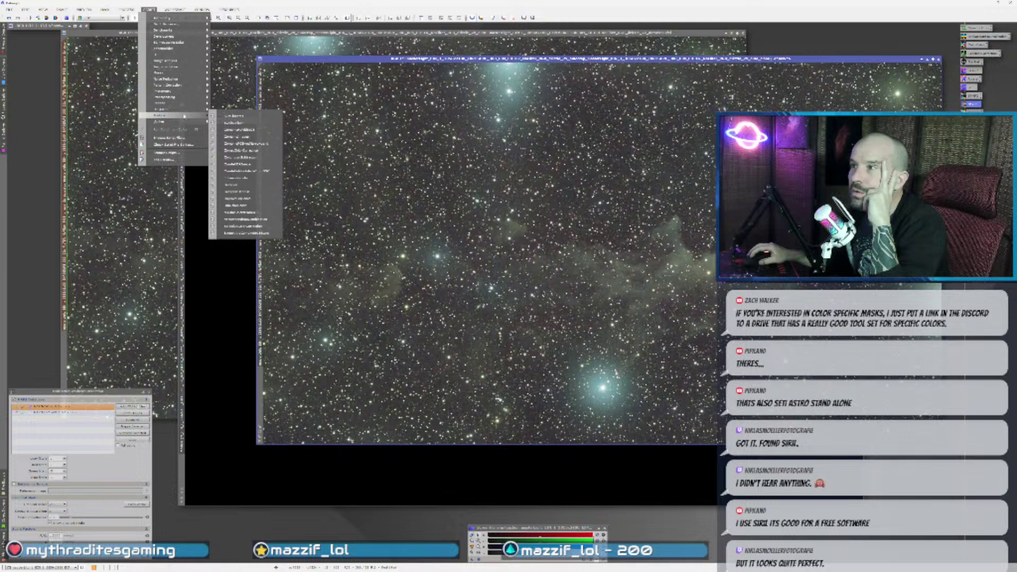
click(246, 137)
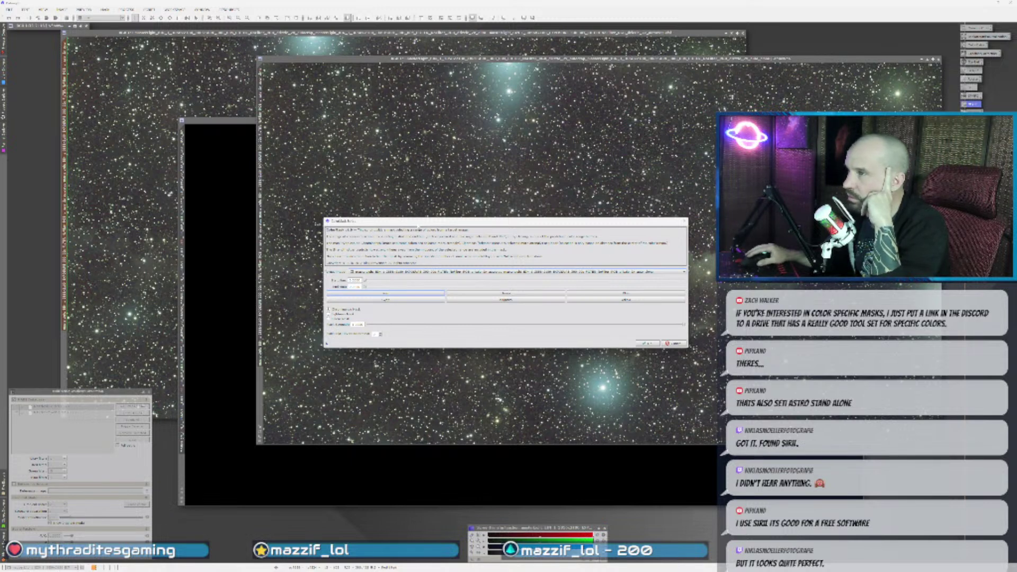
drag(419, 223, 414, 193)
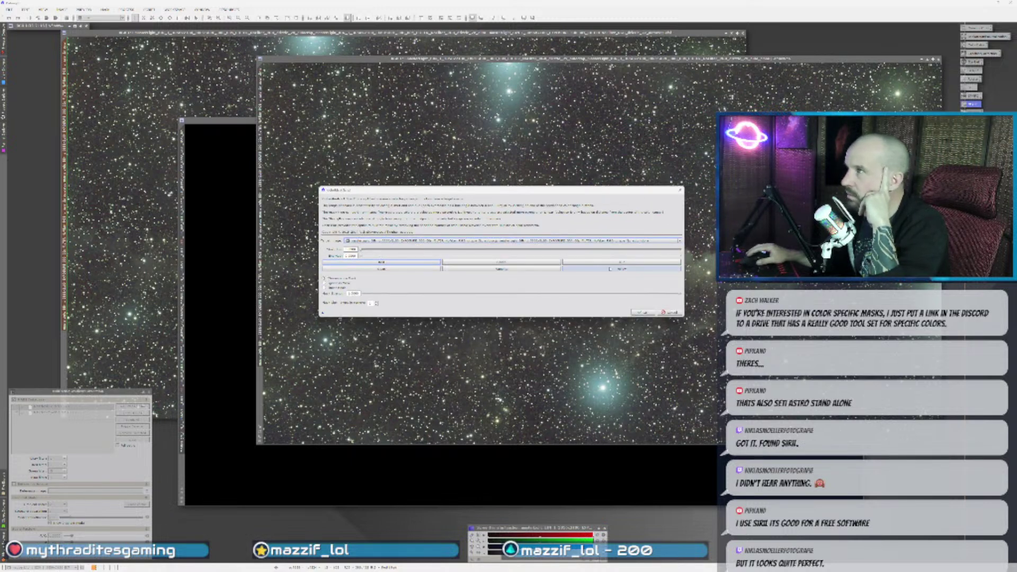
click(610, 270)
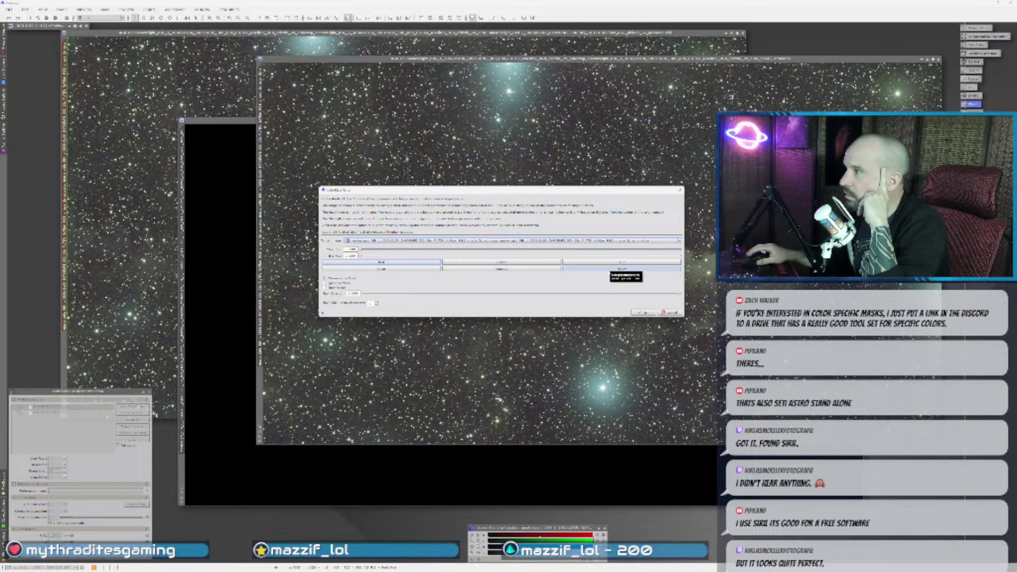
click(640, 312)
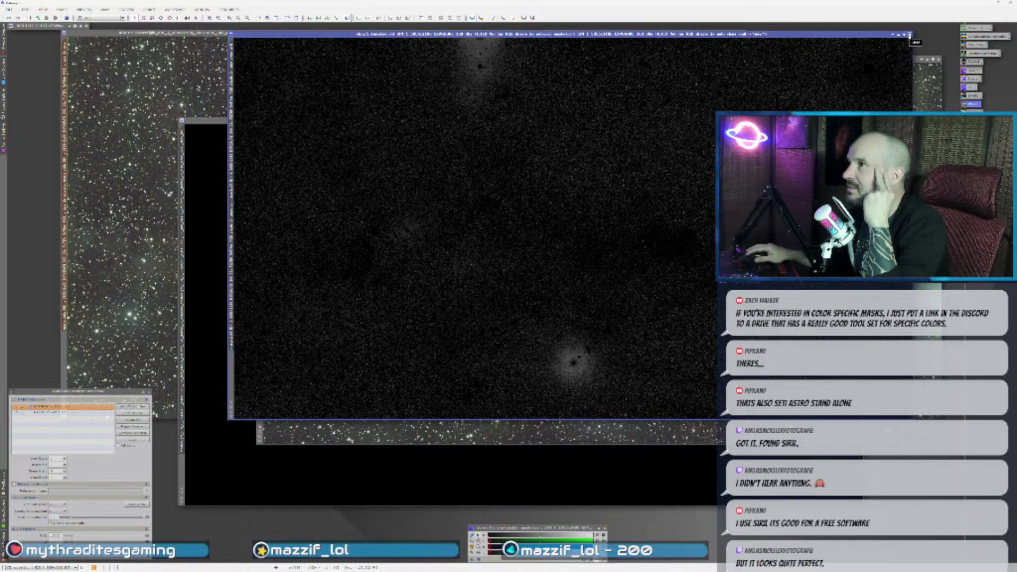
click(909, 35)
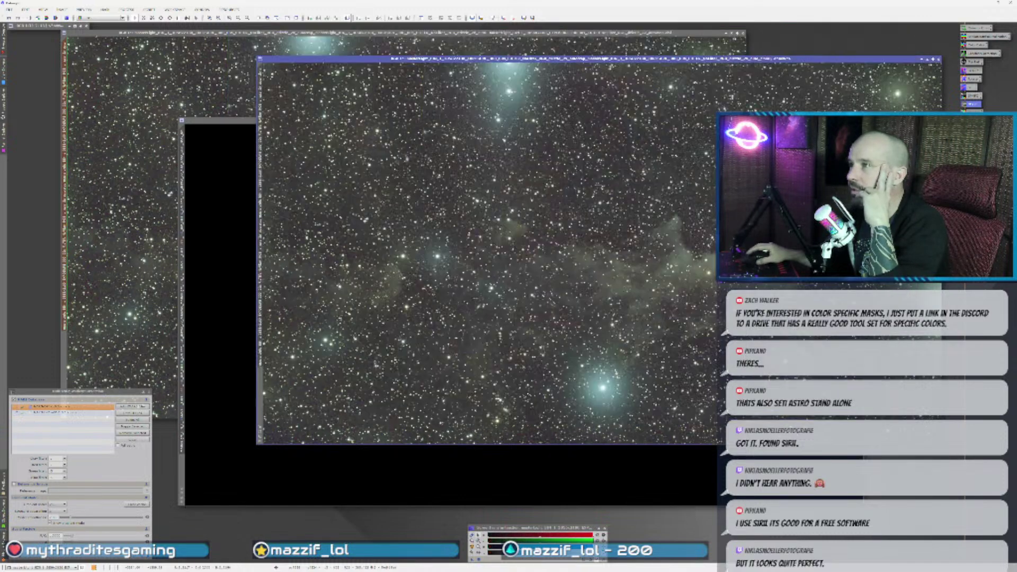
- Apply the upper blue star's glow mask to the other nebula image, check its overlay, hide it and run the gradient correction
click(227, 211)
click(157, 127)
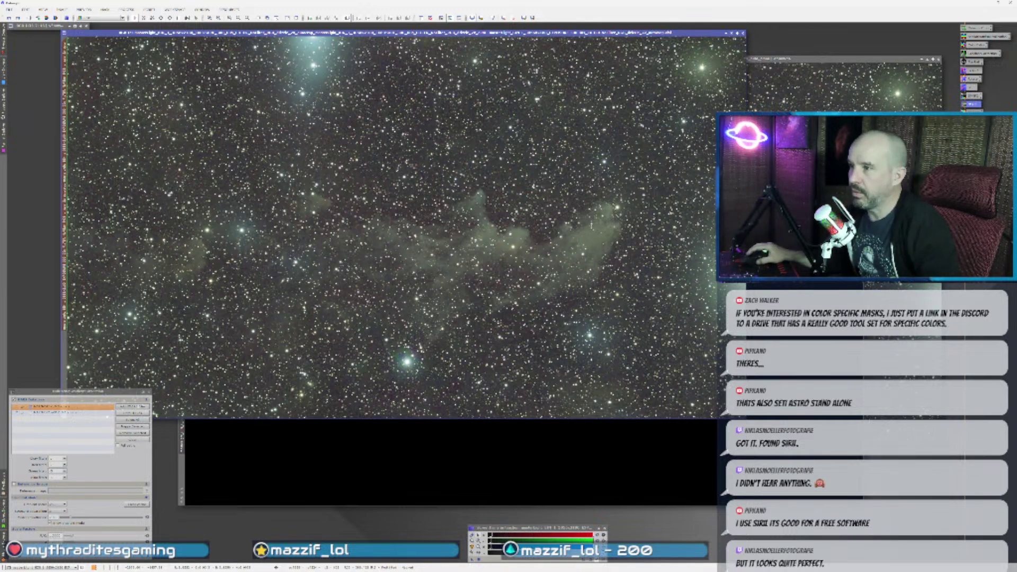
key(ctrl+k)
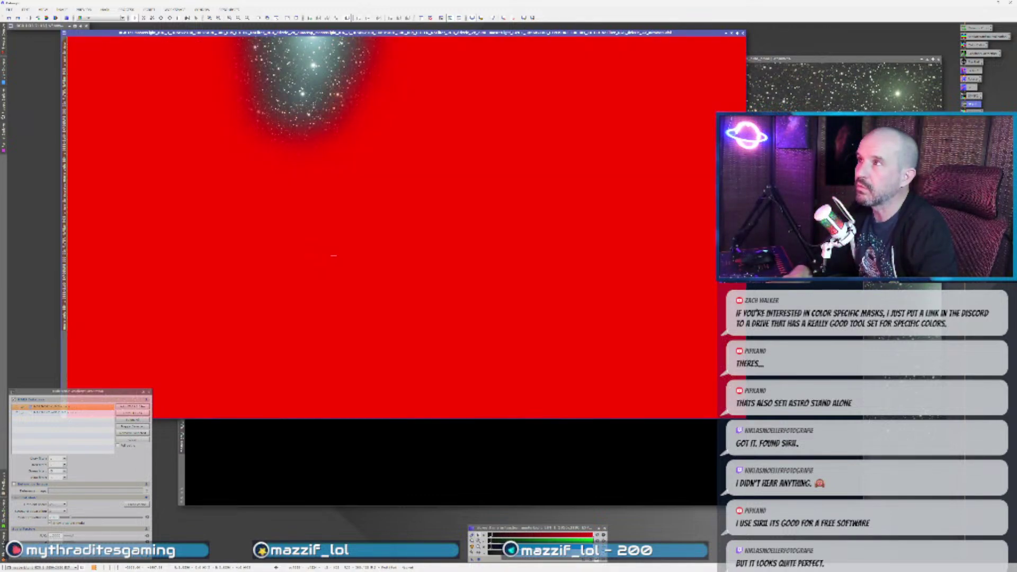
key(ctrl+k)
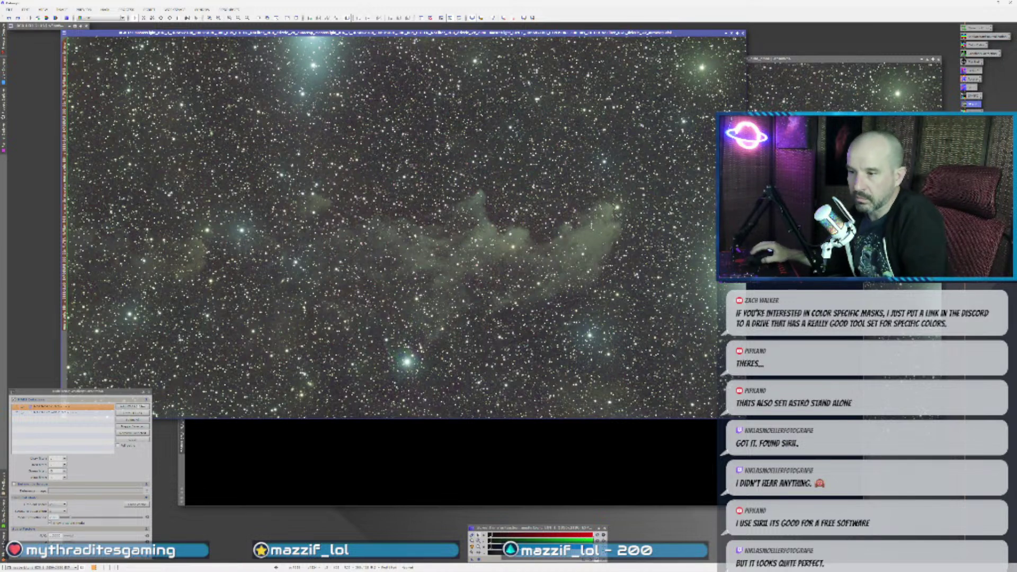
drag(13, 560, 267, 285)
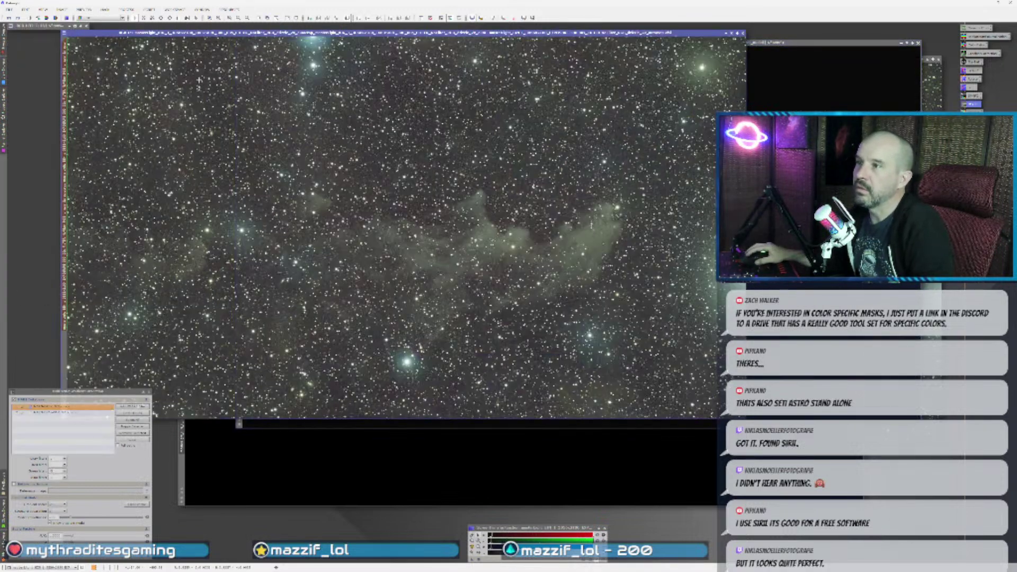
- Compare the upper blue star's glow before and after the gradient correction by repeatedly undoing and redoing it, keeping the correction
click(10, 19)
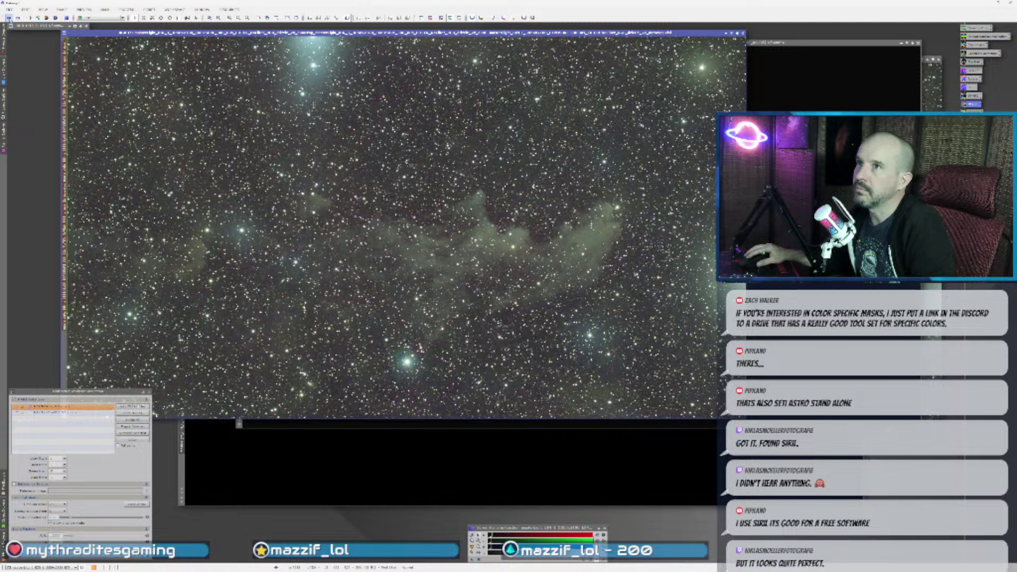
click(17, 18)
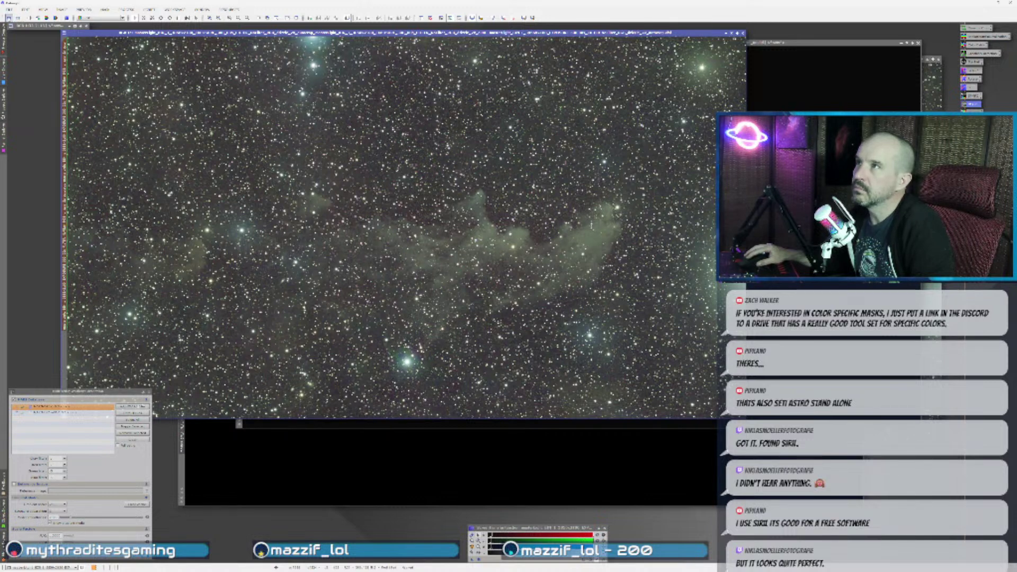
click(9, 18)
click(17, 18)
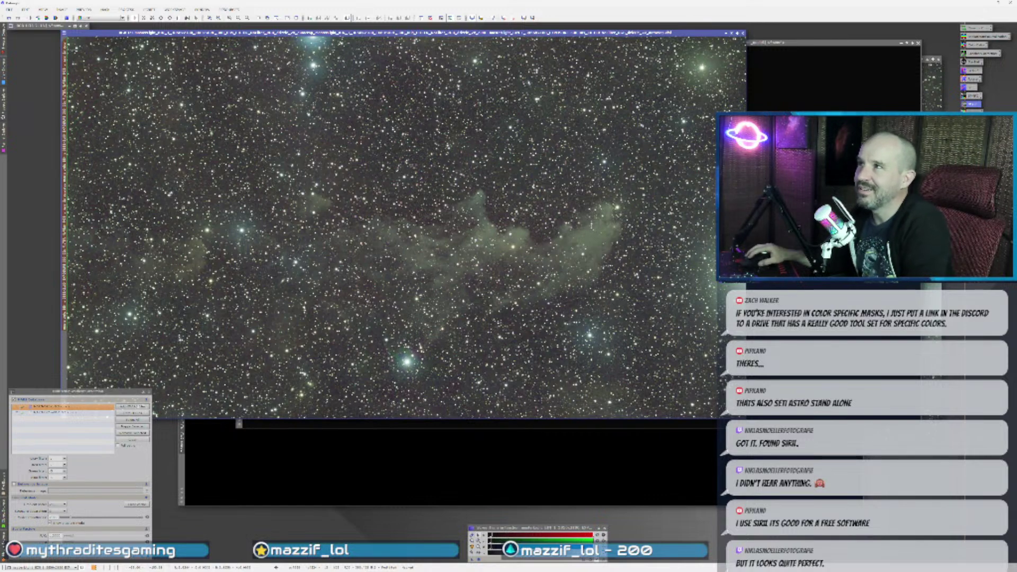
click(9, 18)
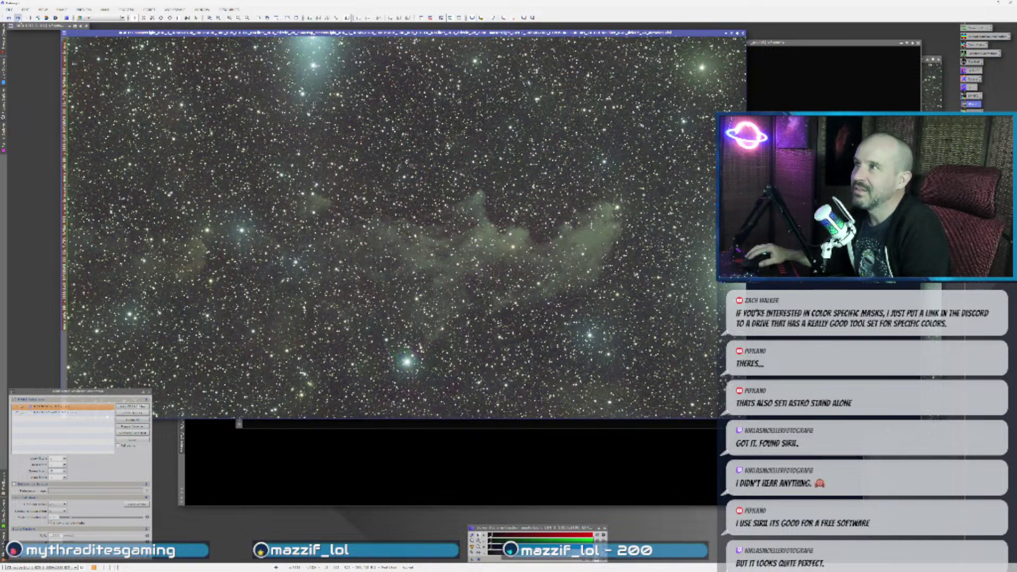
scroll(402, 223, up, 2)
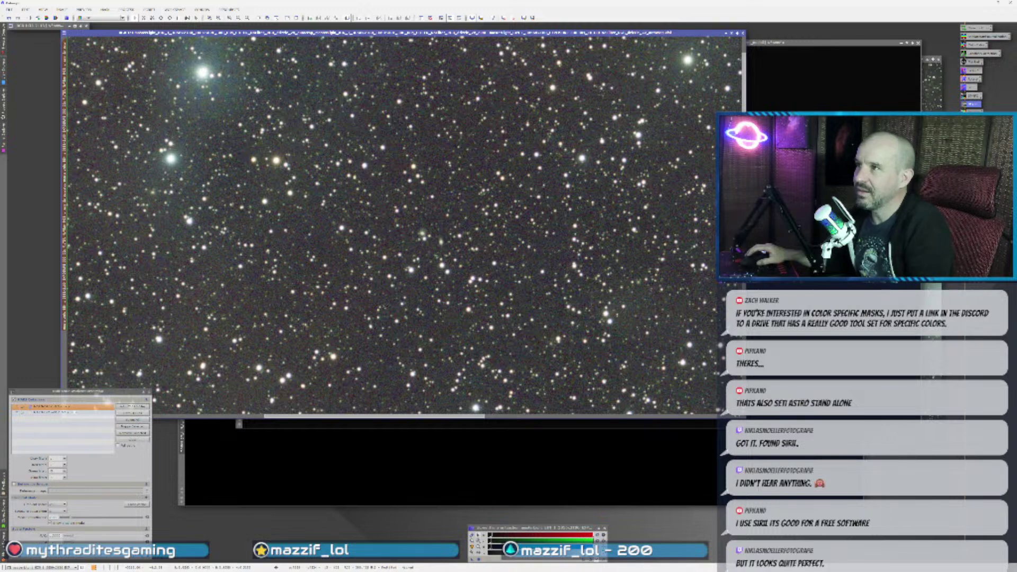
drag(340, 94, 388, 144)
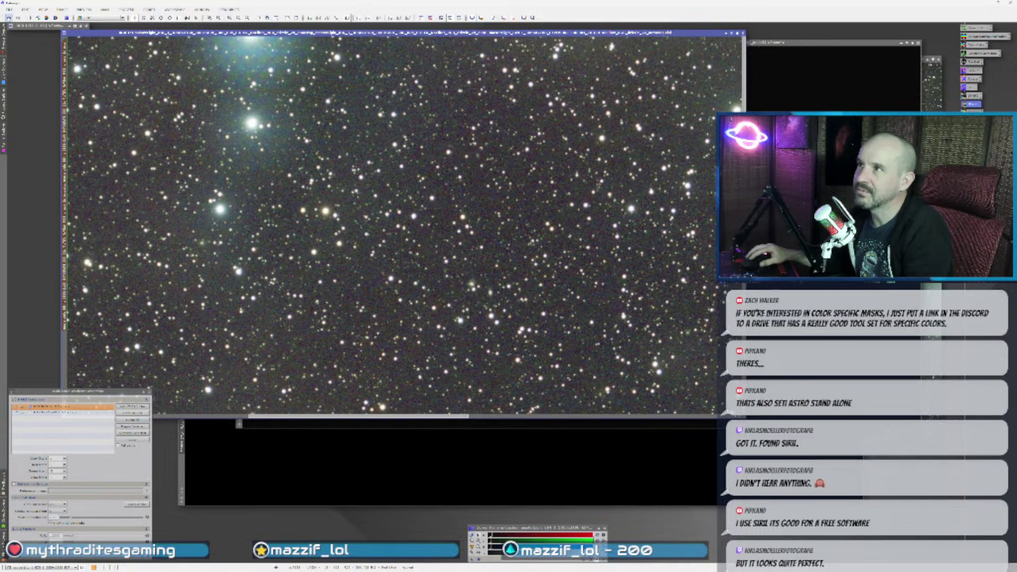
click(19, 18)
click(20, 18)
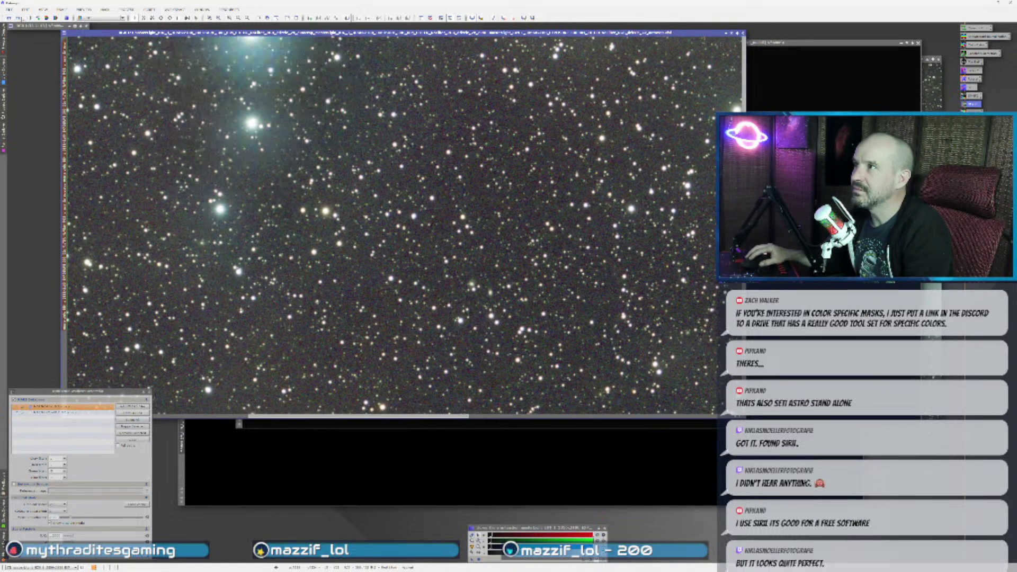
scroll(154, 414, down, 2)
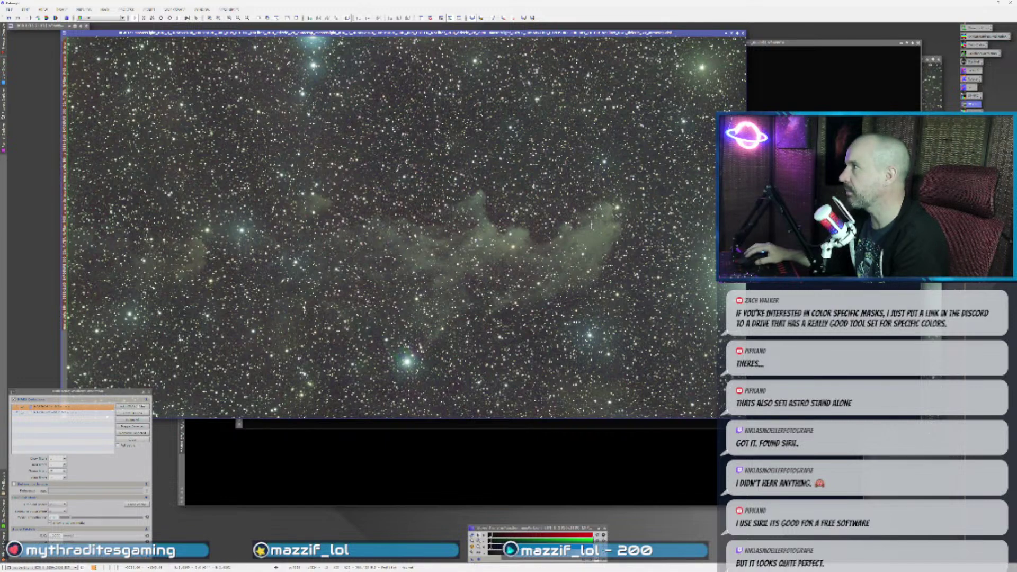
- Fit the corrected nebula image's window to its view and move it aside, keeping the gradient correction dialog at hand
mouse_move(747, 158)
mouse_down()
mouse_move(698, 158)
mouse_move(806, 158)
mouse_move(766, 158)
mouse_up()
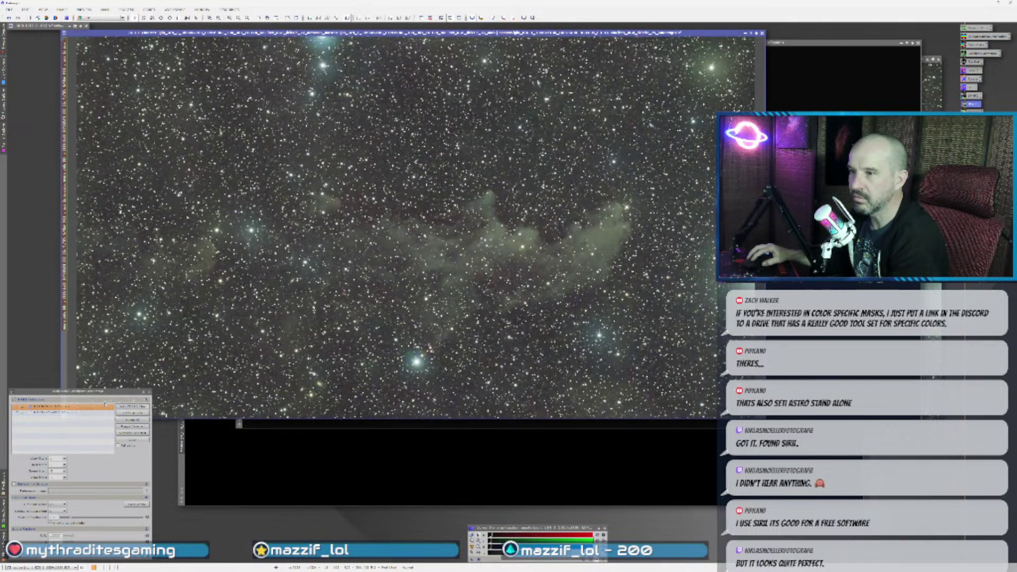
drag(87, 392, 95, 471)
key(ctrl+f)
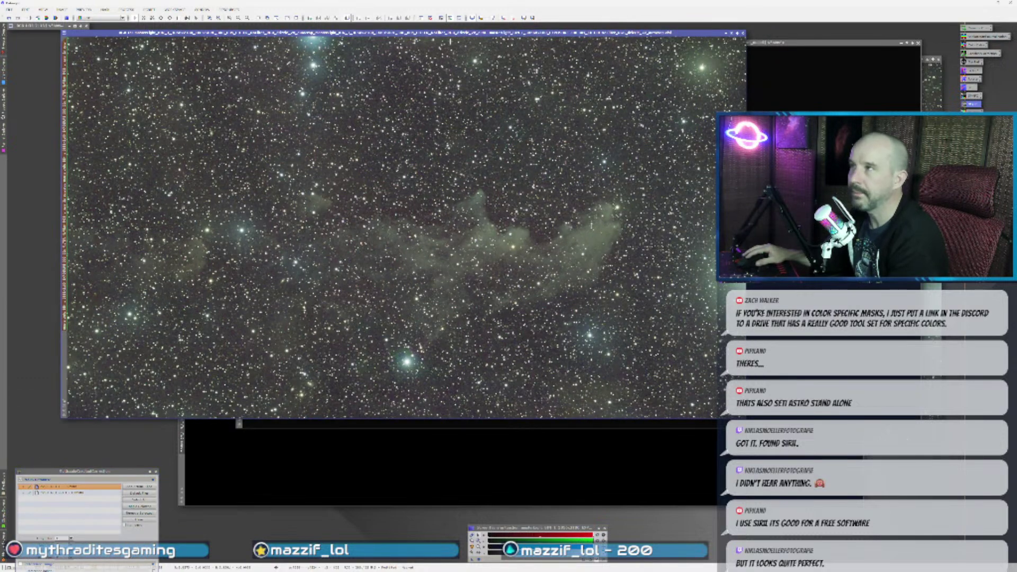
drag(448, 33, 395, 33)
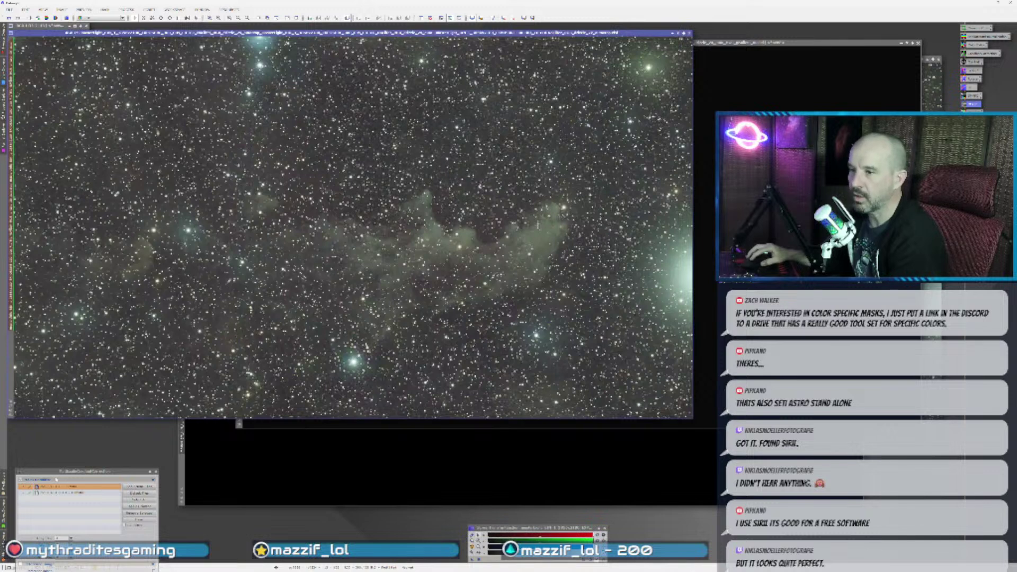
drag(79, 471, 72, 395)
click(305, 327)
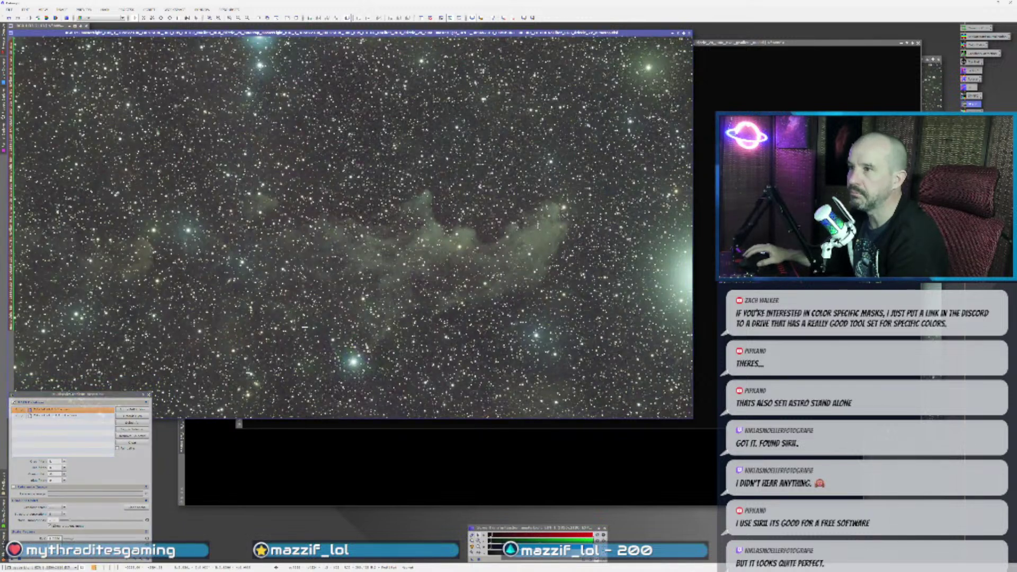
- Close the black image from the gradient correction and the upper star's glow mask without saving them
click(896, 59)
click(918, 43)
click(773, 165)
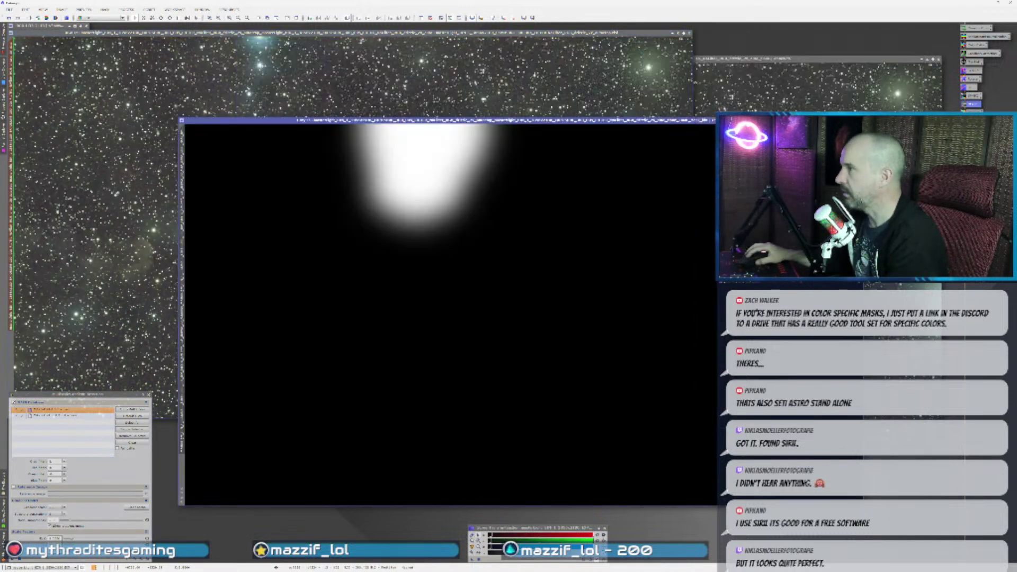
click(861, 120)
click(521, 303)
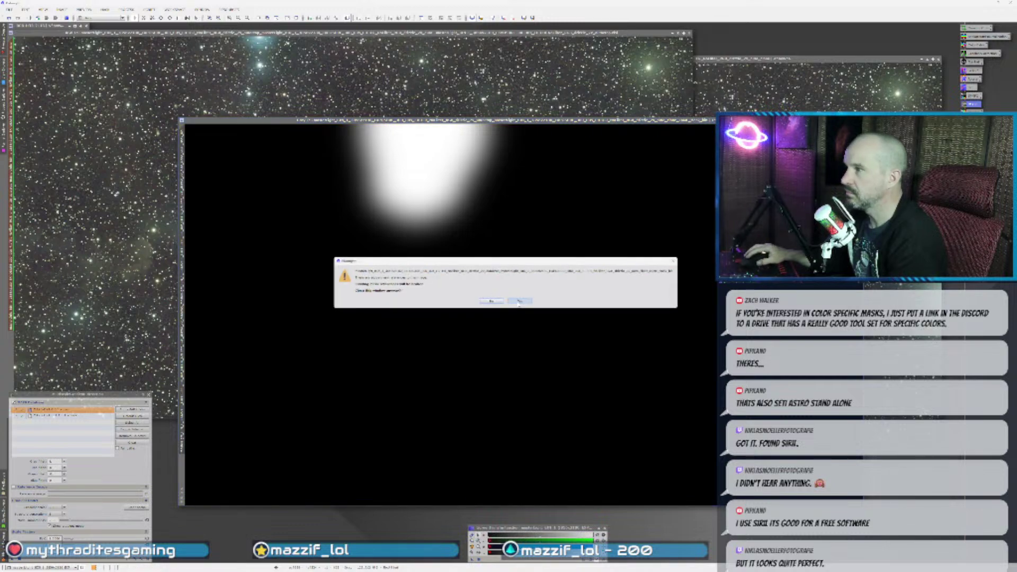
click(520, 302)
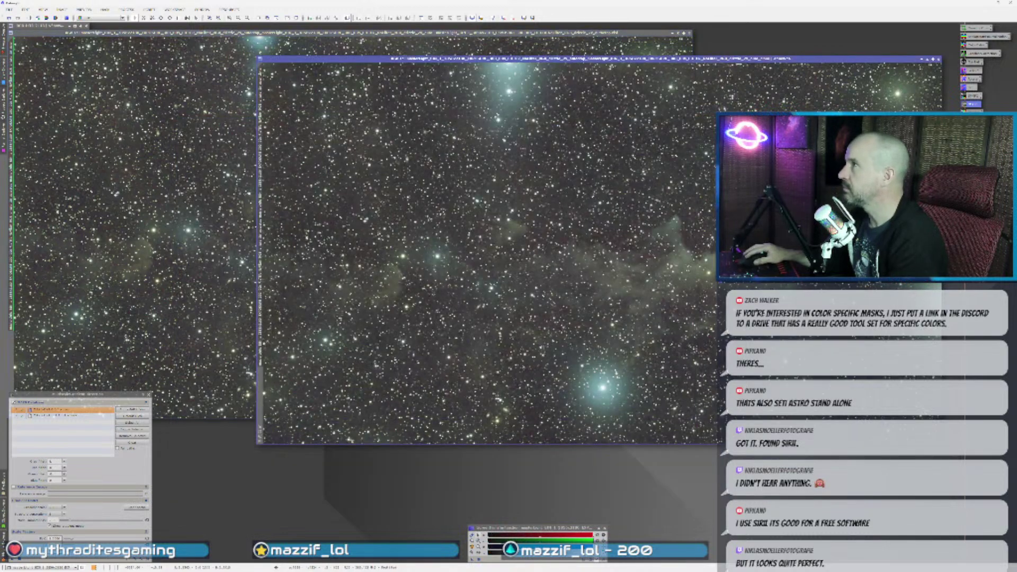
- Move the nebula image's window aside and launch the FAME mask script on it
drag(708, 59, 646, 46)
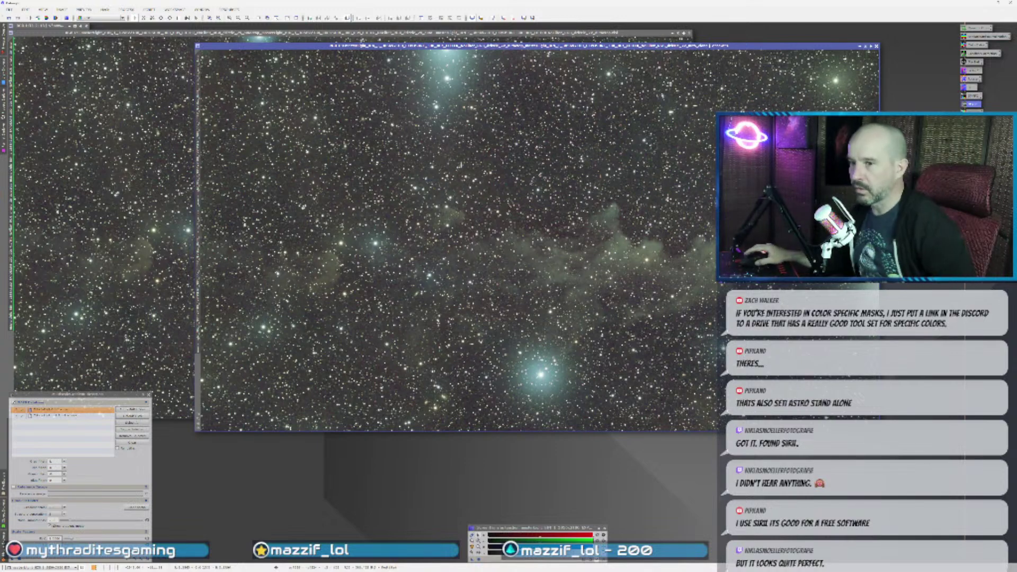
drag(563, 49, 520, 54)
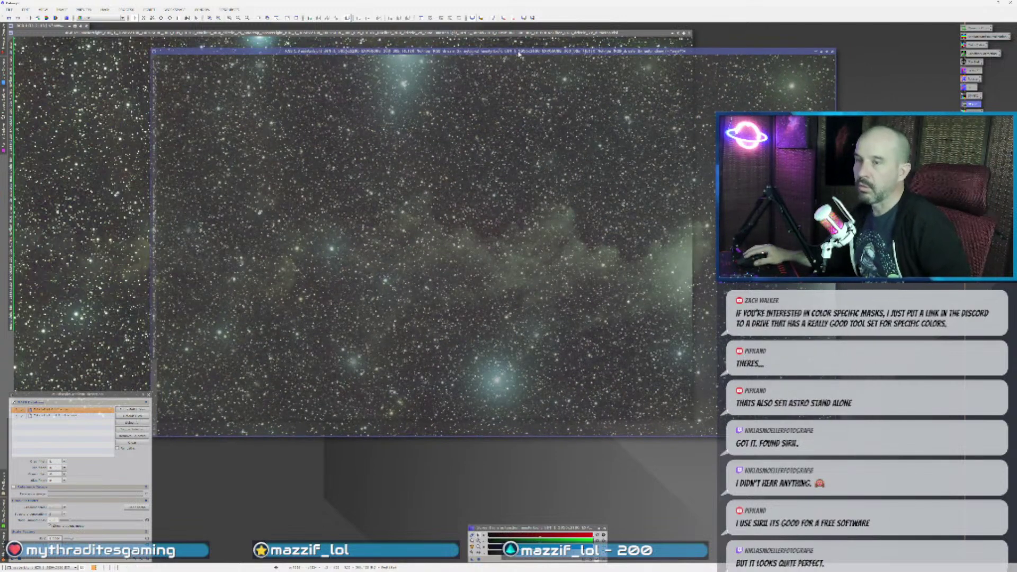
click(148, 11)
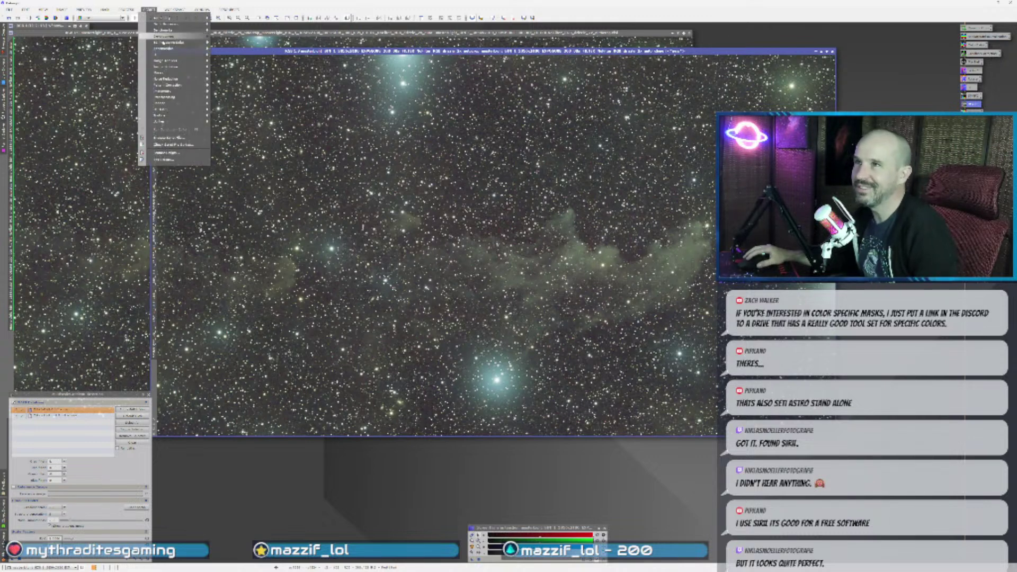
mouse_move(177, 78)
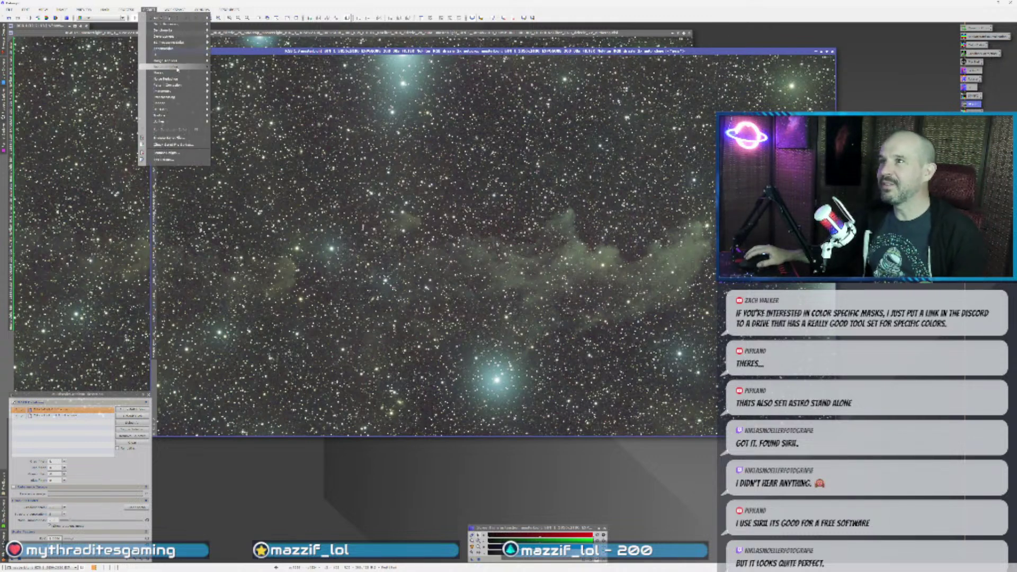
mouse_move(168, 109)
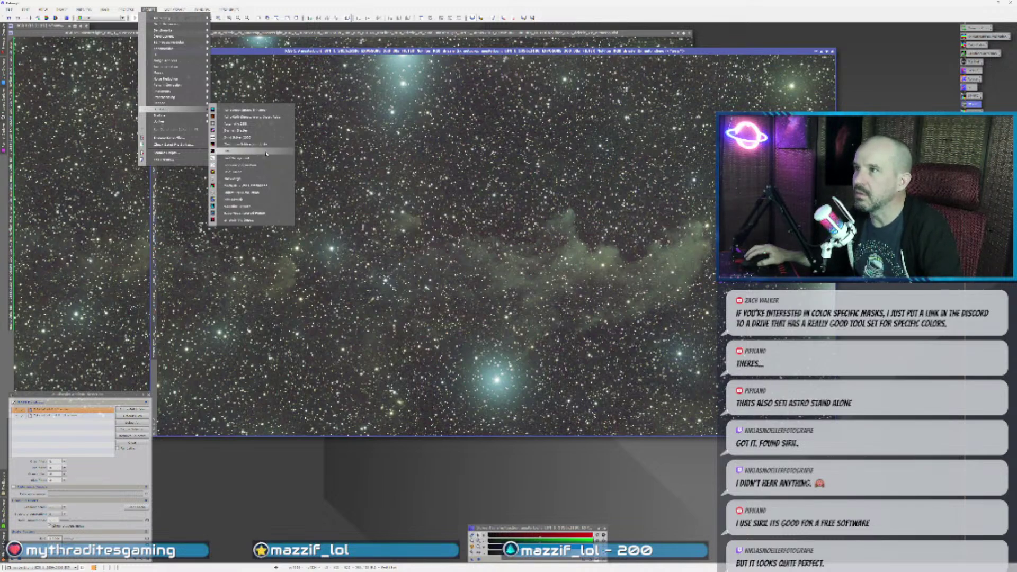
click(249, 157)
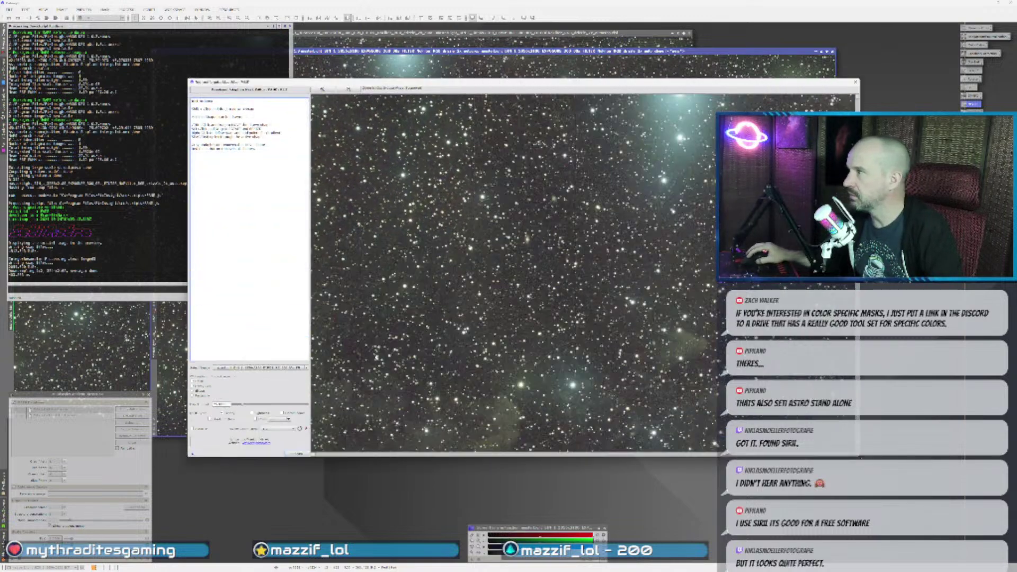
- Outline the glows of the upper-right star and the bright star at the right edge, and create a mask from them
drag(610, 371, 456, 159)
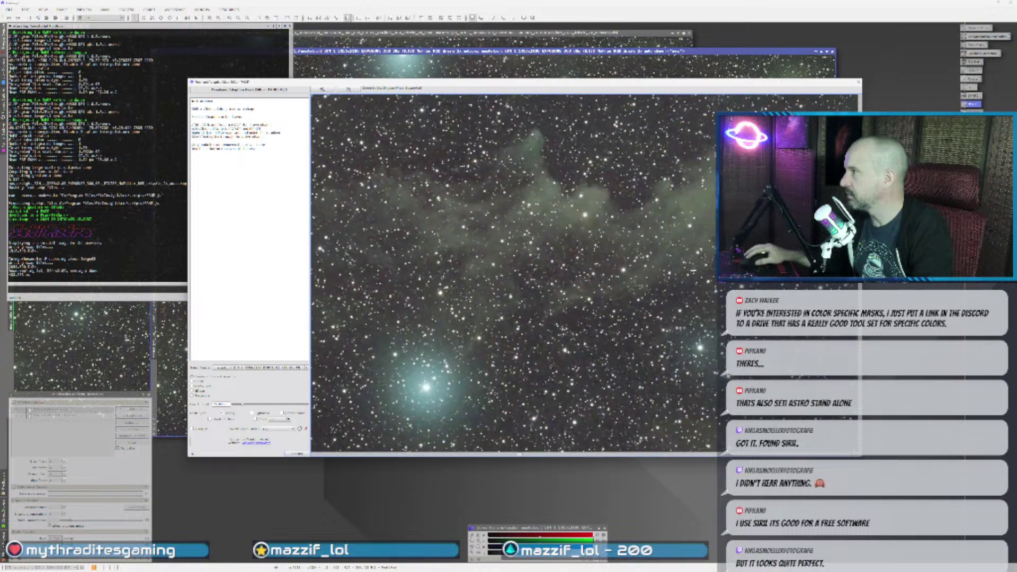
drag(663, 223, 419, 212)
drag(546, 170, 531, 349)
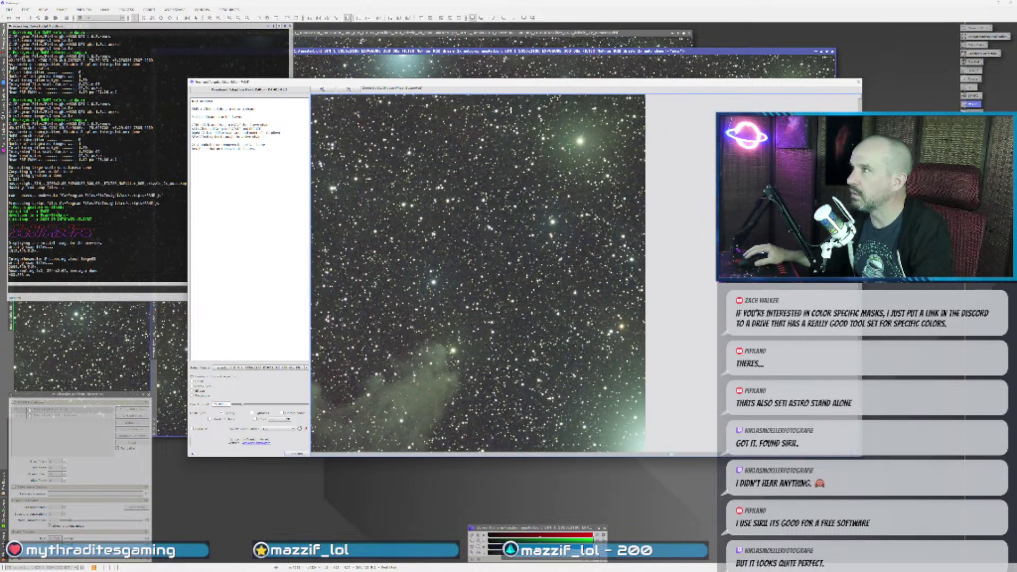
mouse_move(537, 103)
mouse_down()
mouse_move(518, 131)
mouse_move(540, 187)
mouse_move(582, 198)
mouse_move(631, 178)
mouse_up()
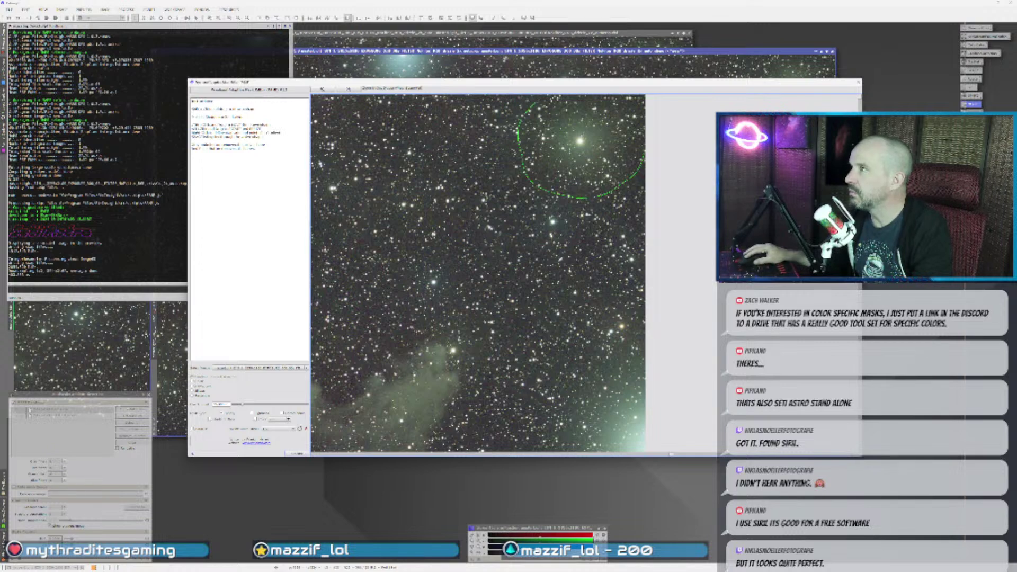
drag(585, 102, 543, 101)
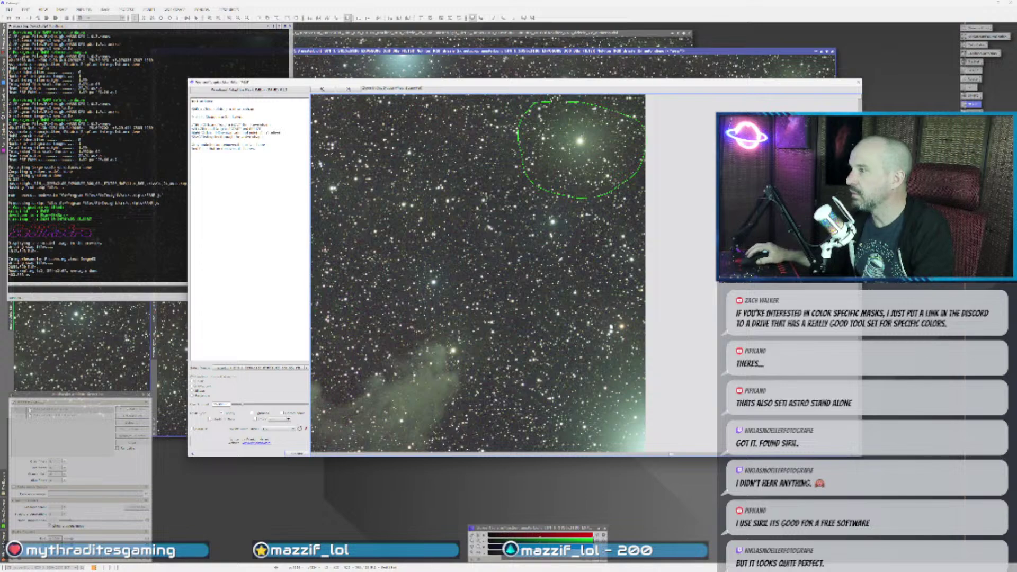
mouse_move(613, 176)
mouse_down()
mouse_move(549, 214)
mouse_move(505, 282)
mouse_move(524, 369)
mouse_move(563, 403)
mouse_move(614, 417)
mouse_up()
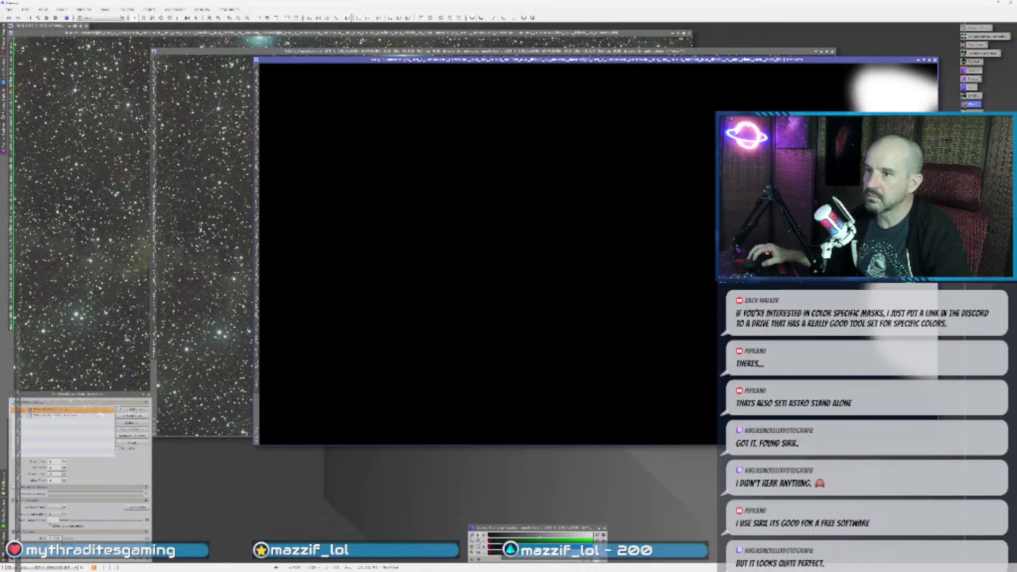
- Apply the two-glow mask to the other nebula image, check its overlay, hide it and run the gradient correction
click(81, 239)
key(ctrl+k)
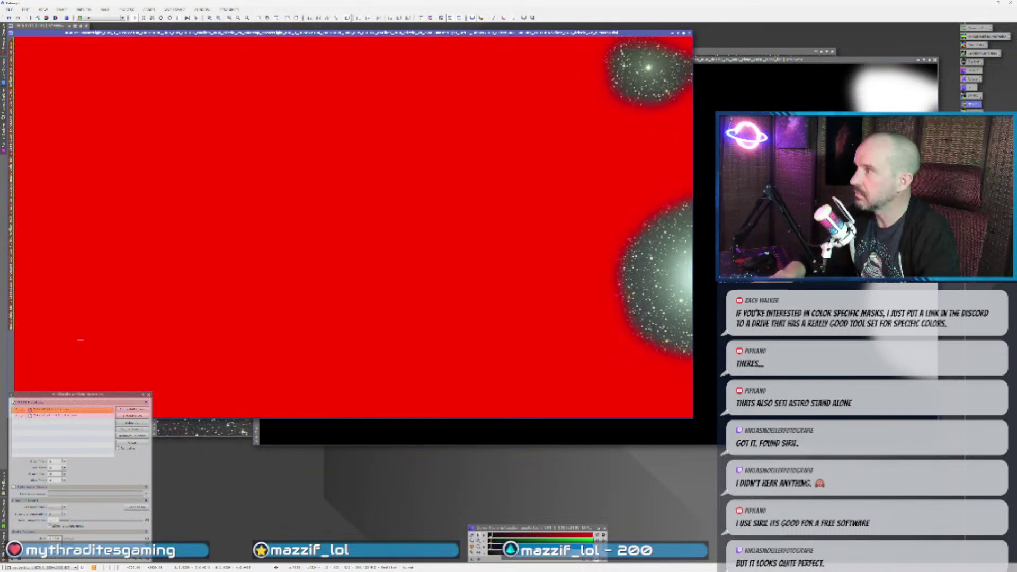
key(ctrl+k)
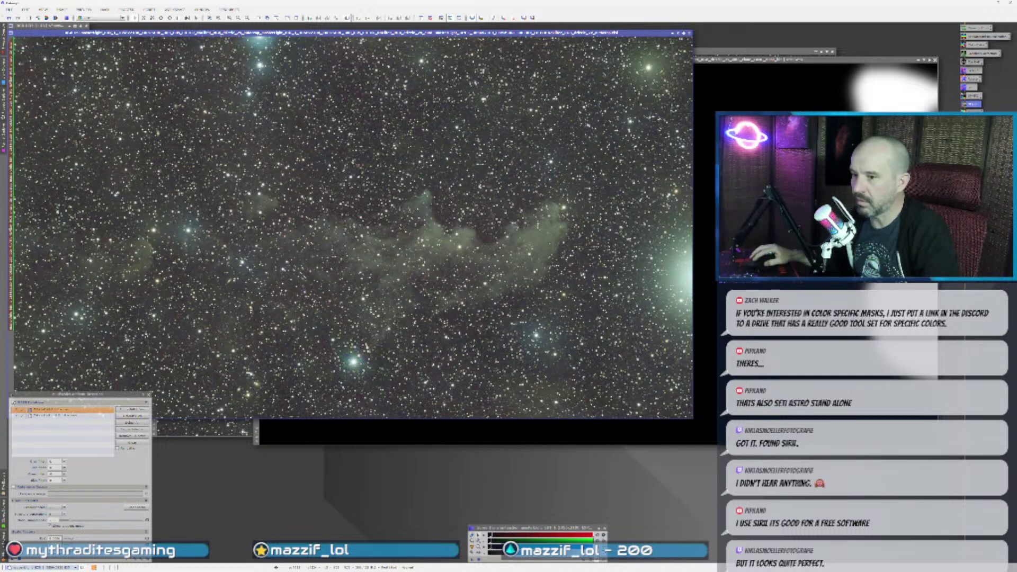
drag(13, 559, 295, 276)
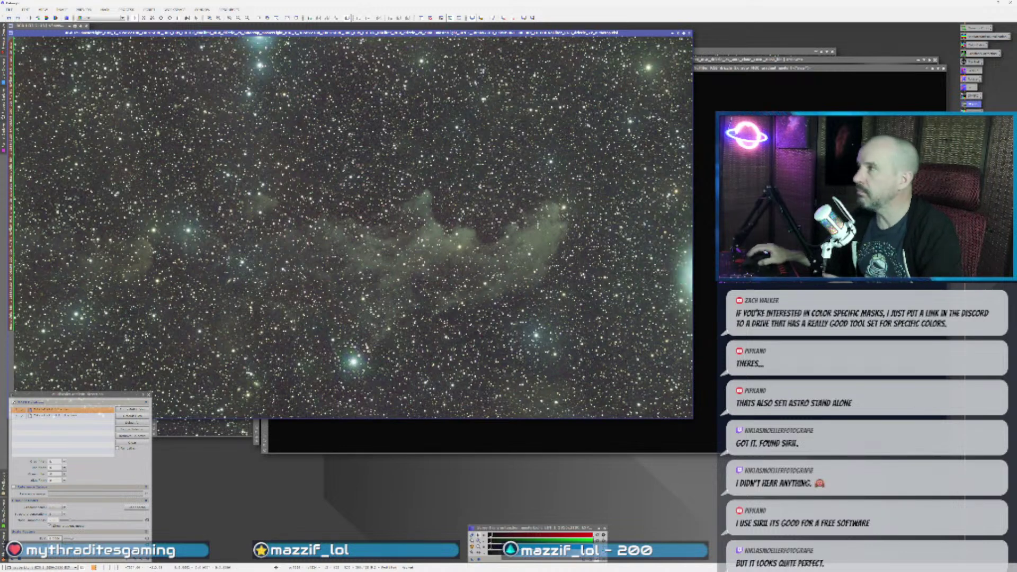
- Close the black image from the gradient correction and the two-glow mask without saving them
click(944, 68)
click(936, 60)
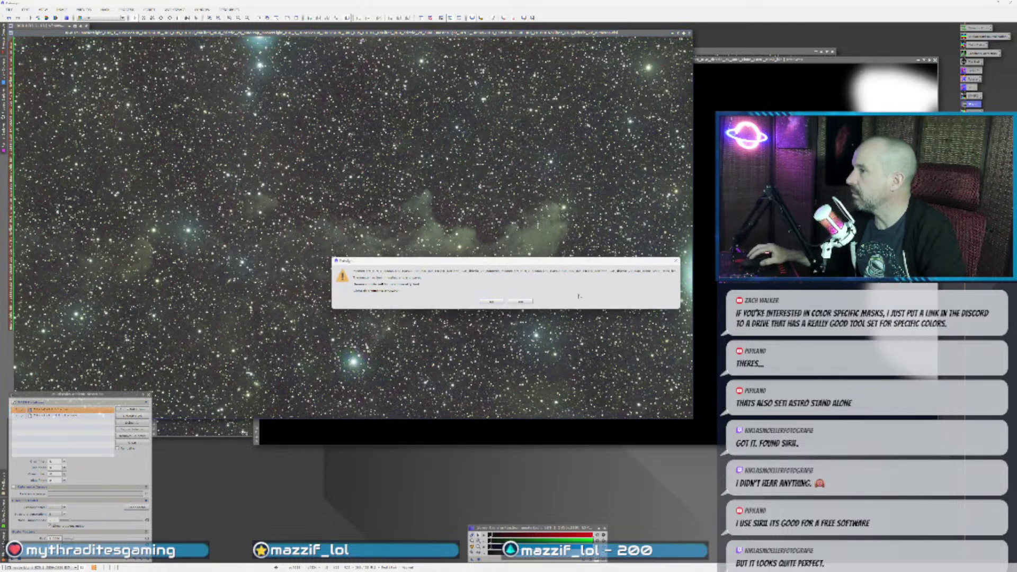
click(525, 303)
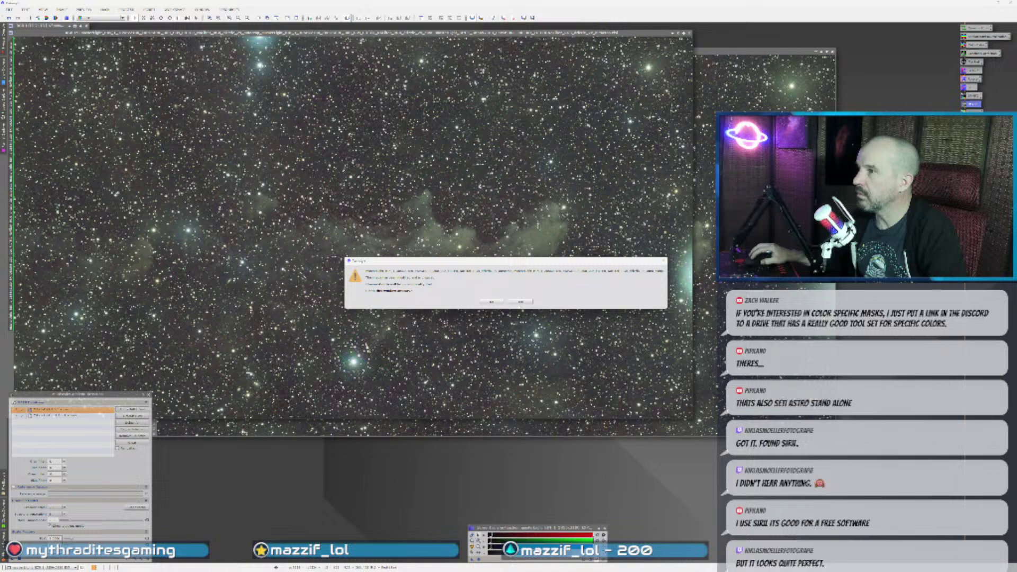
click(521, 302)
- Close the gradient correction dialog and put away the finished blue reference image, leaving the corrected nebula image active
drag(386, 35, 428, 39)
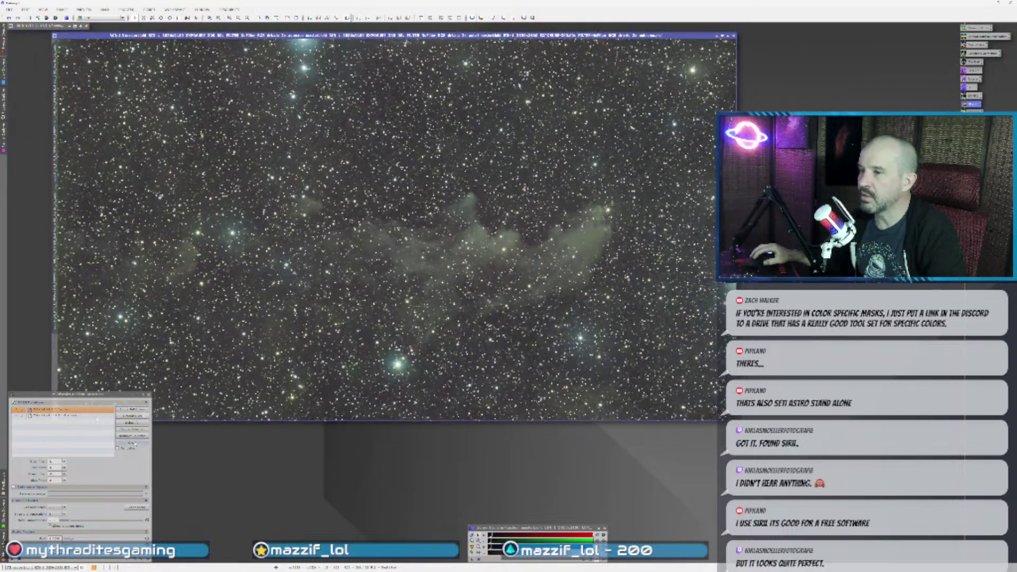
click(148, 395)
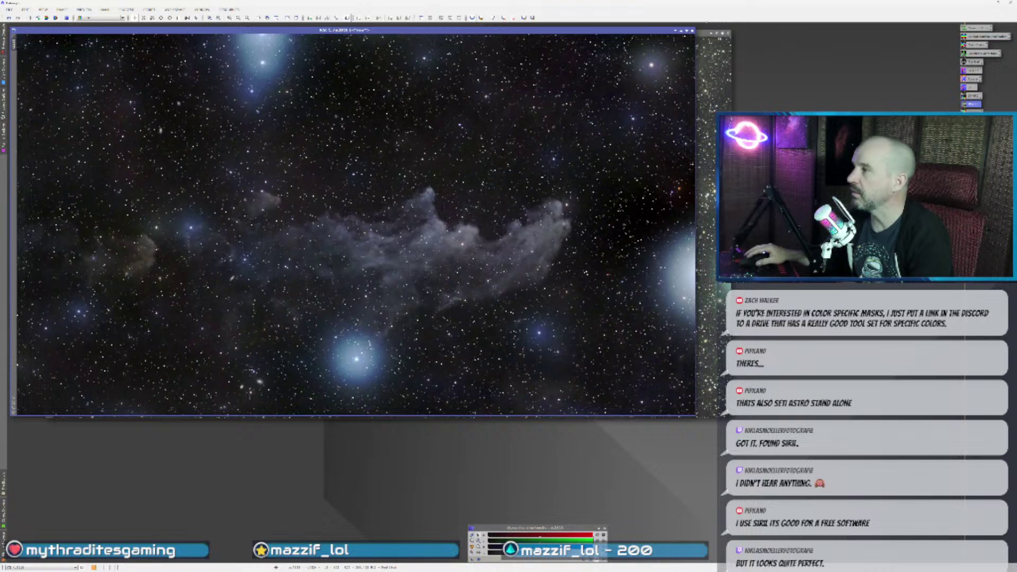
click(682, 30)
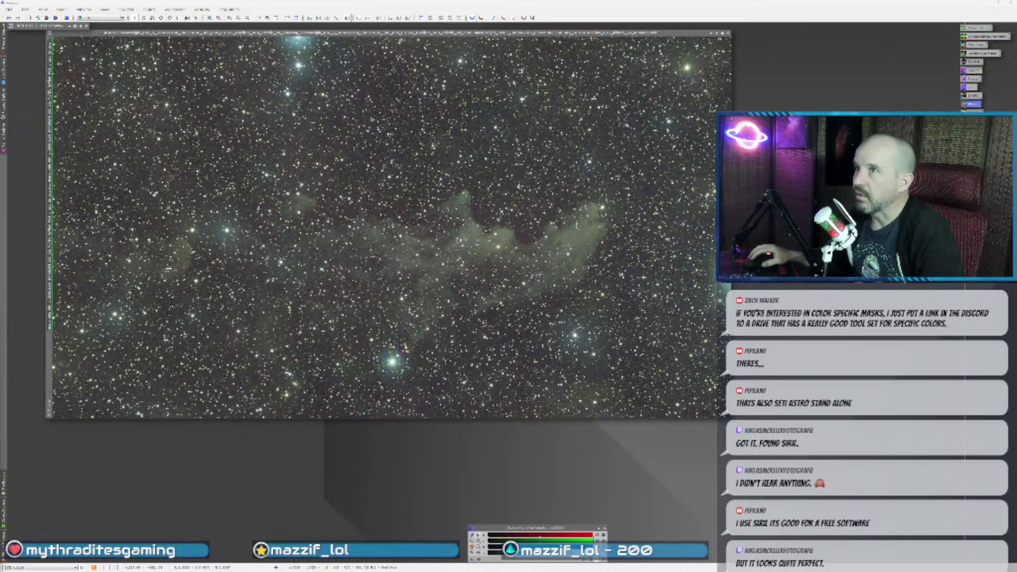
click(138, 361)
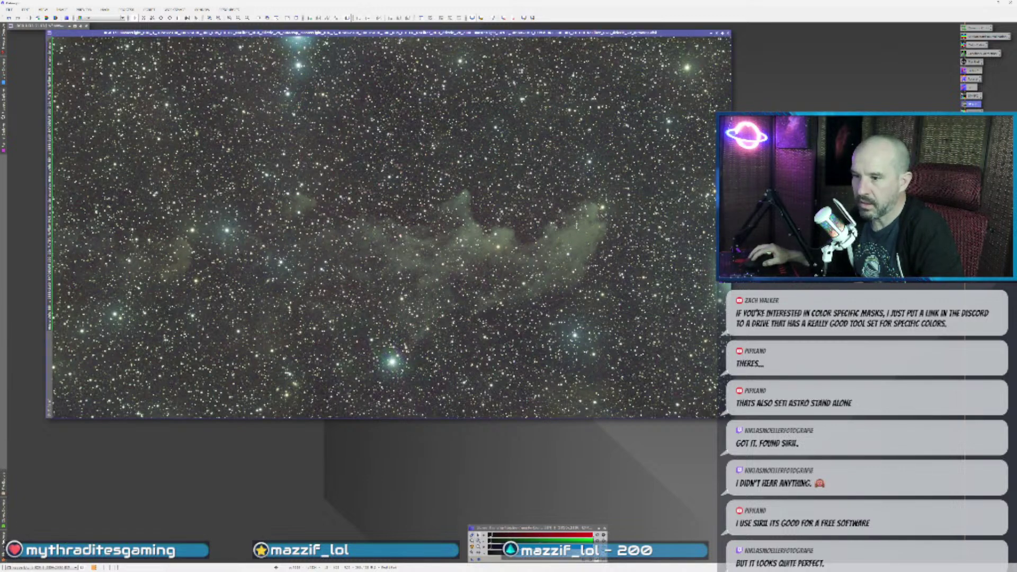
- Open SpectrophotometricColorCalibration and set its red filter to Baader R
mouse_move(3, 548)
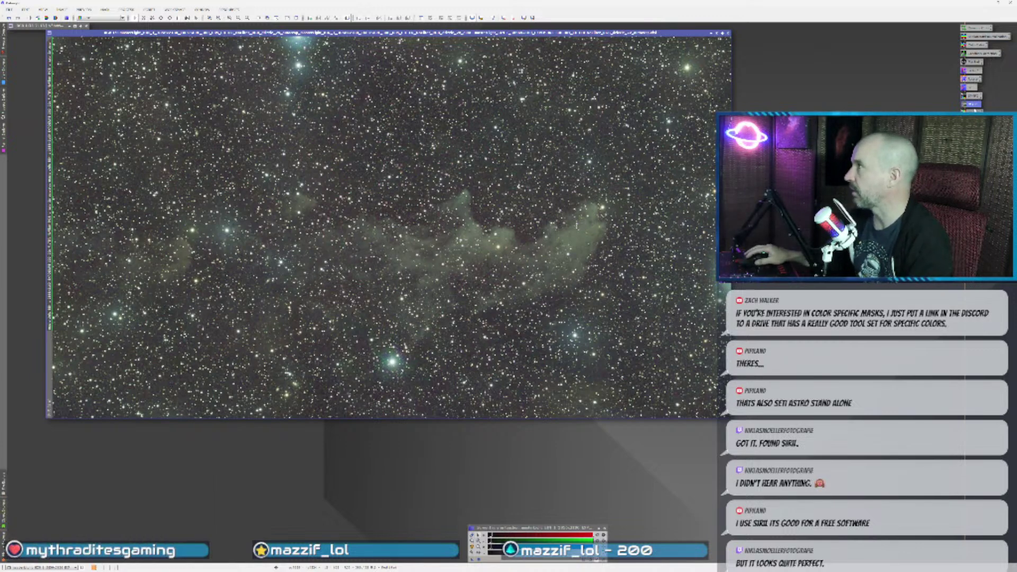
double_click(974, 104)
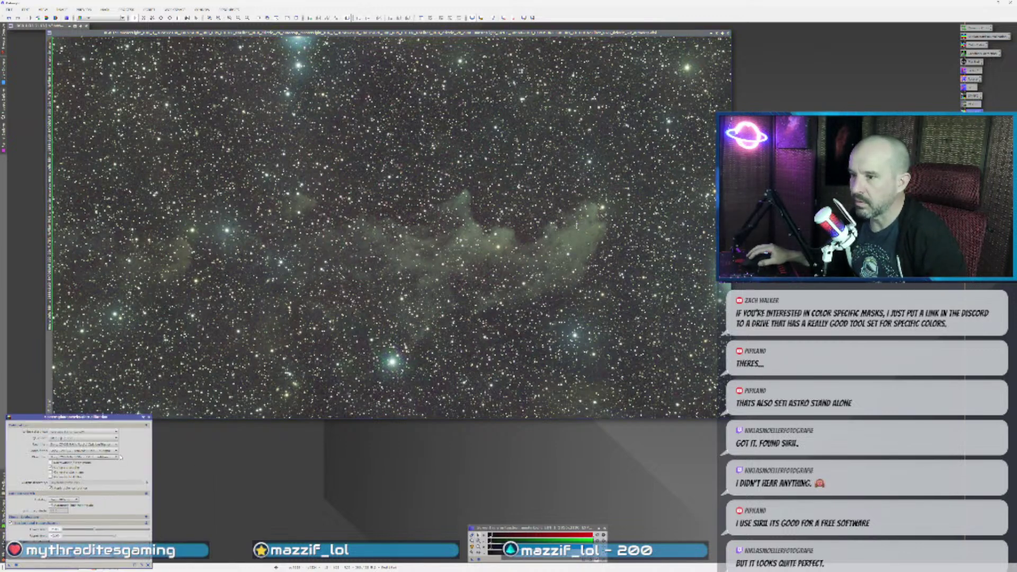
click(112, 444)
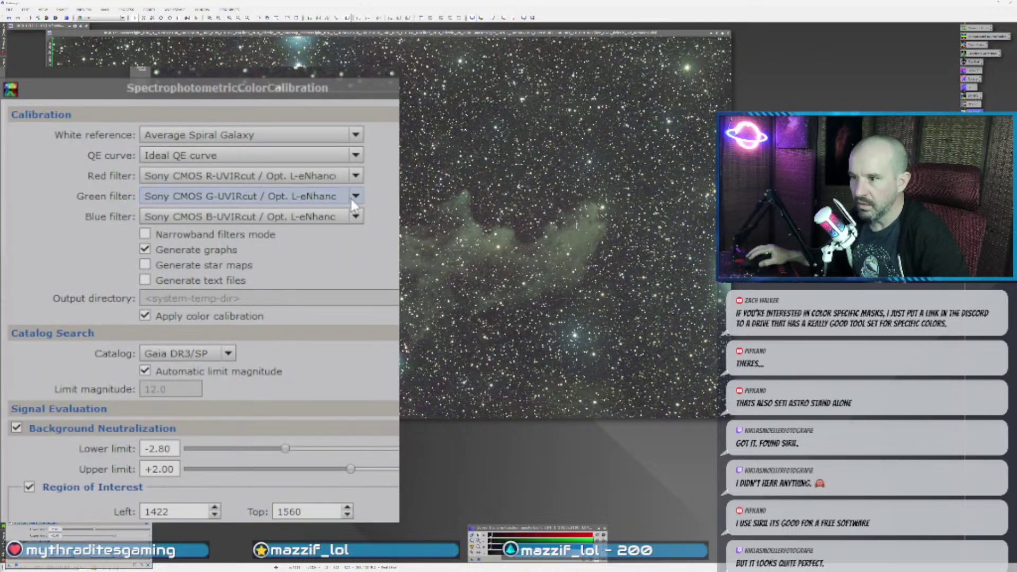
scroll(265, 228, up, 1)
click(220, 254)
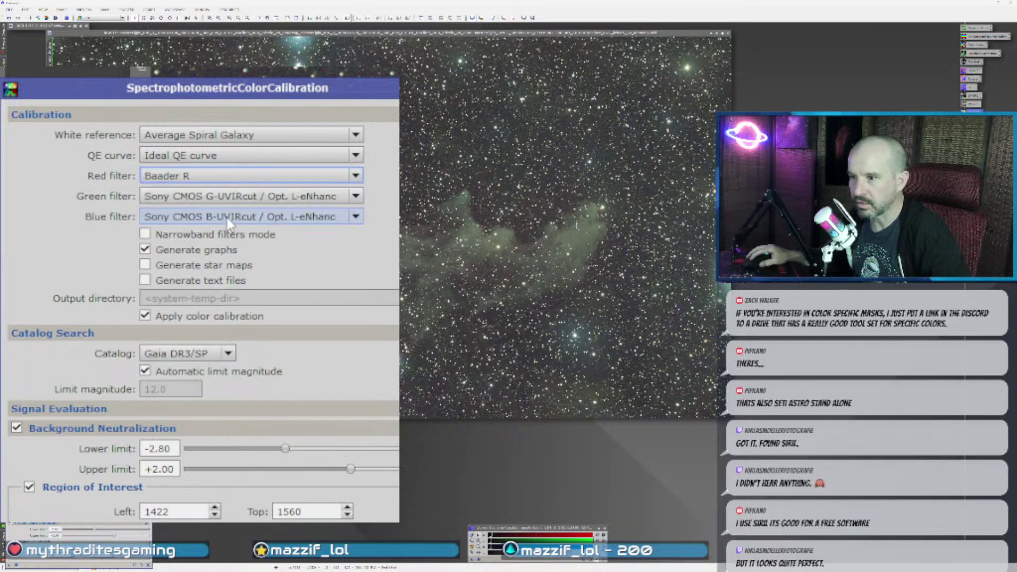
- Set the color calibration's green filter to Baader G and its blue filter to Baader B
click(228, 196)
scroll(214, 282, up, 15)
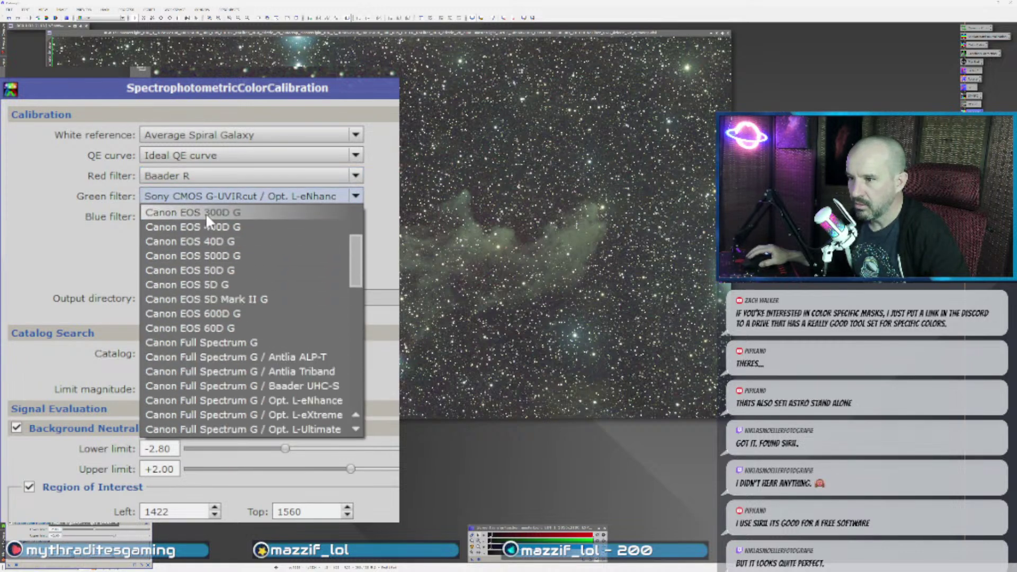
click(202, 283)
click(222, 217)
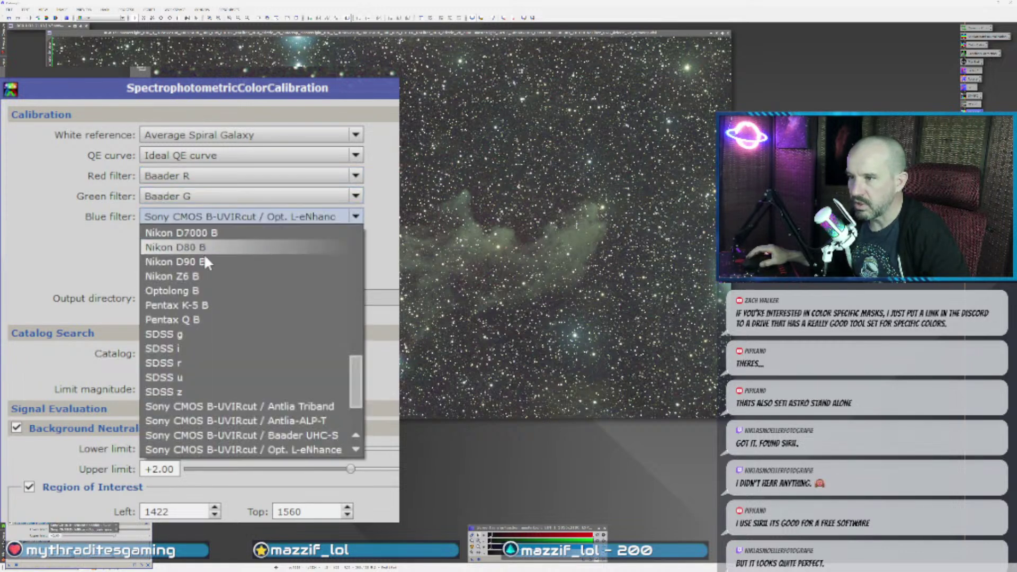
scroll(227, 291, up, 6)
scroll(228, 291, up, 8)
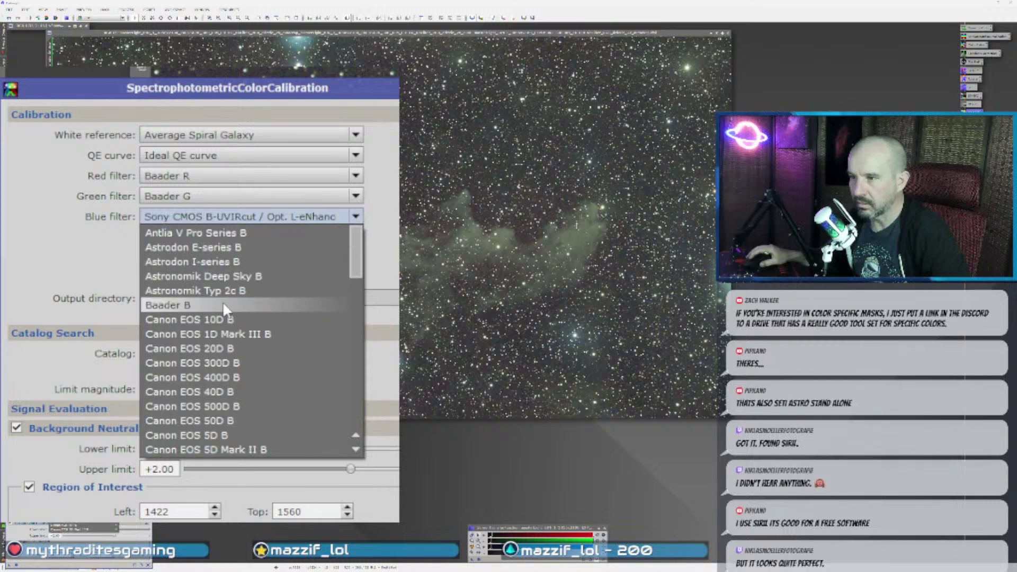
click(222, 302)
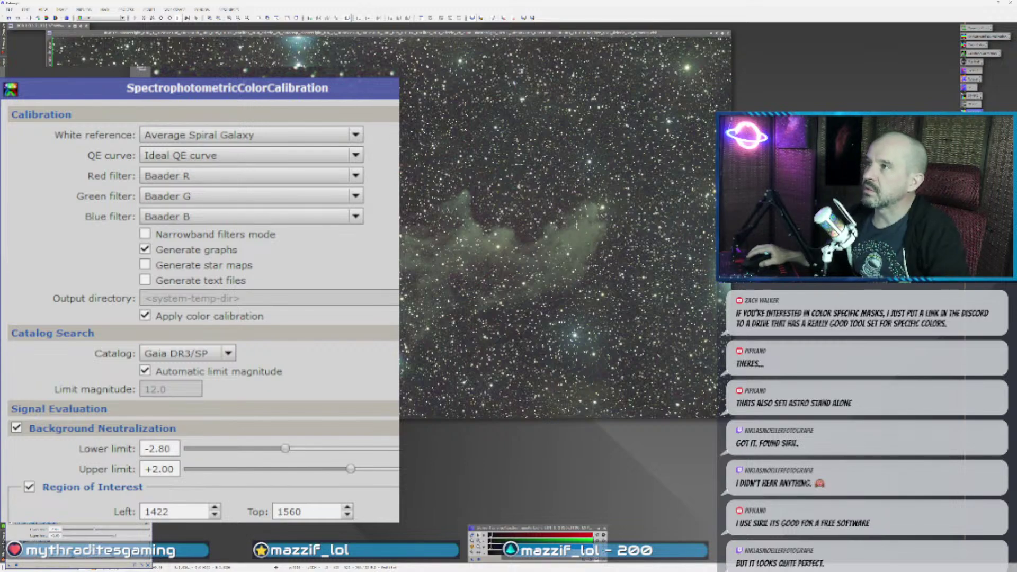
- Use a small preview on the nebula image as the background region of interest and run the color calibration
scroll(358, 155, up, 2)
scroll(564, 225, up, 1)
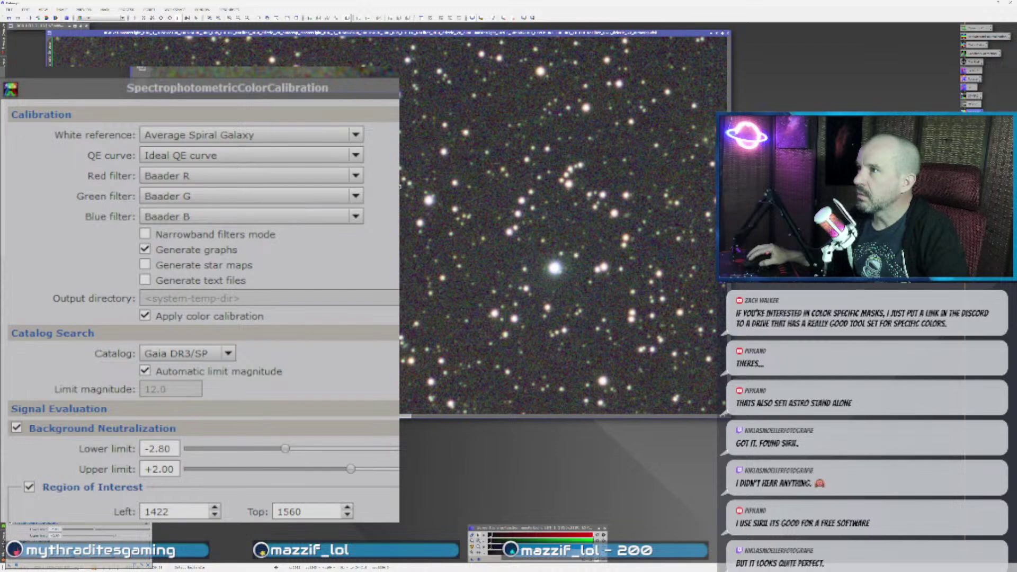
scroll(411, 185, down, 4)
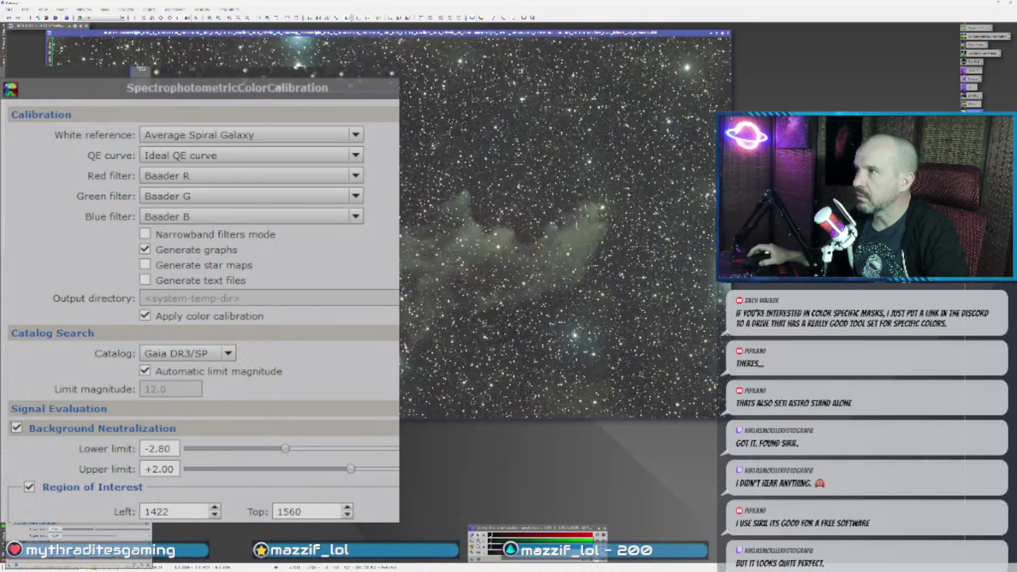
click(15, 565)
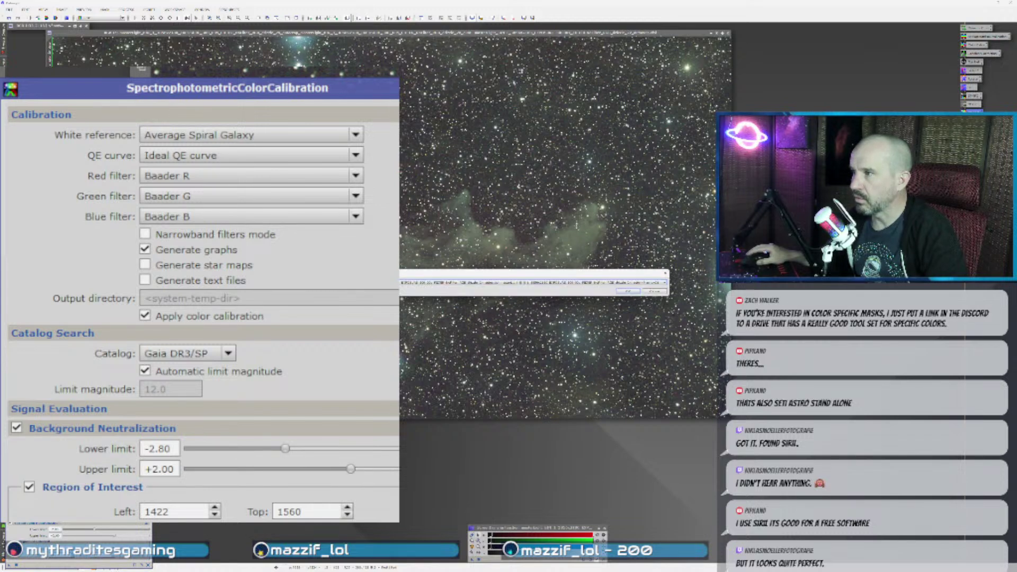
key(Return)
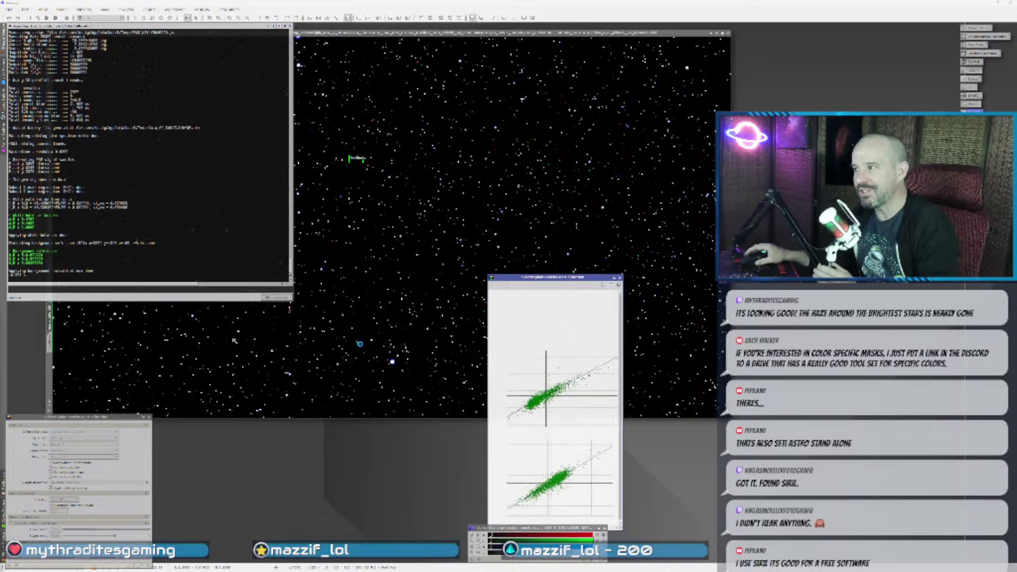
- Close the calibration graphs, auto-stretch the calibrated nebula image's display and inspect the bright blue star's color
click(620, 277)
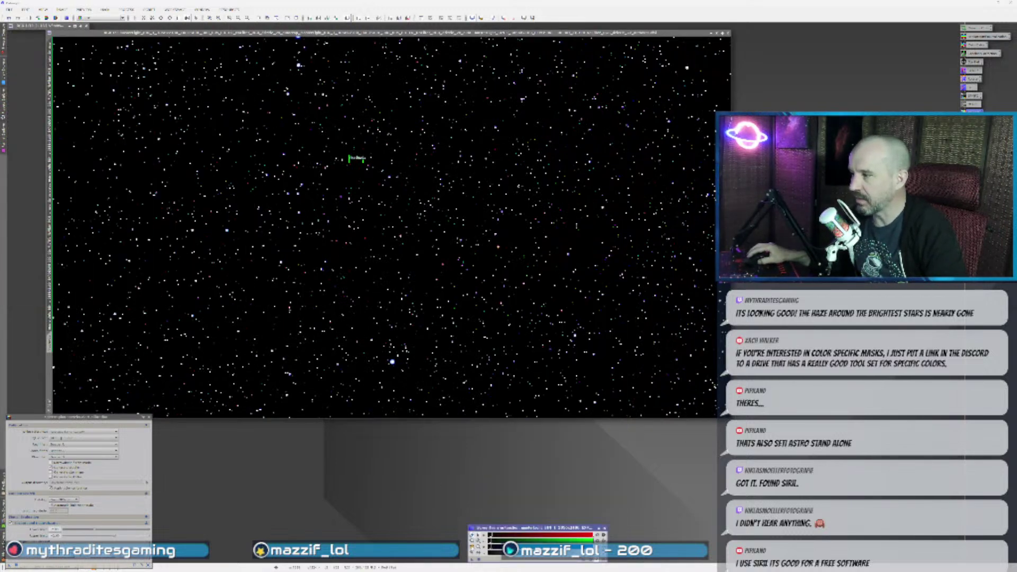
click(302, 356)
key(ctrl+z)
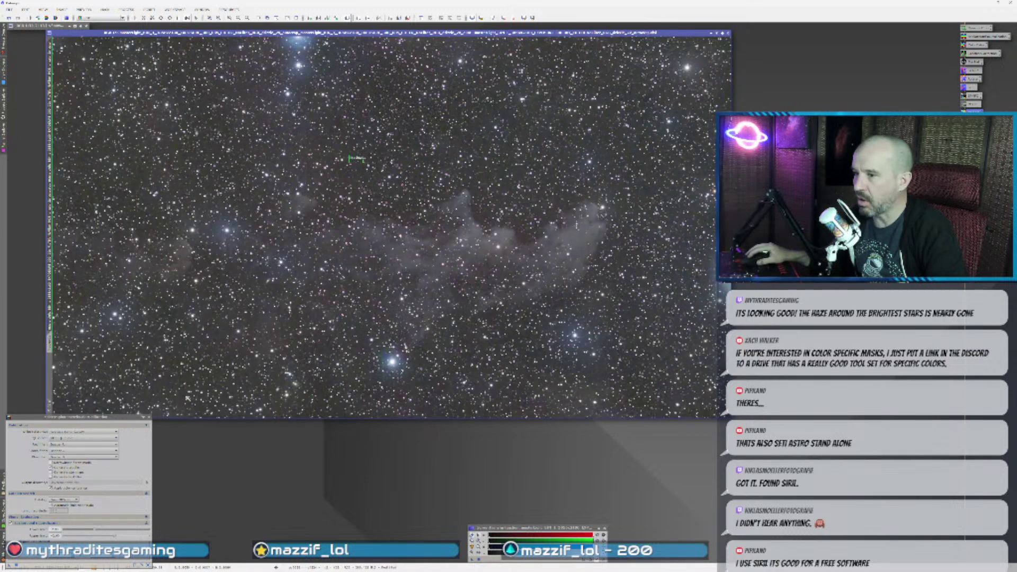
scroll(416, 348, up, 2)
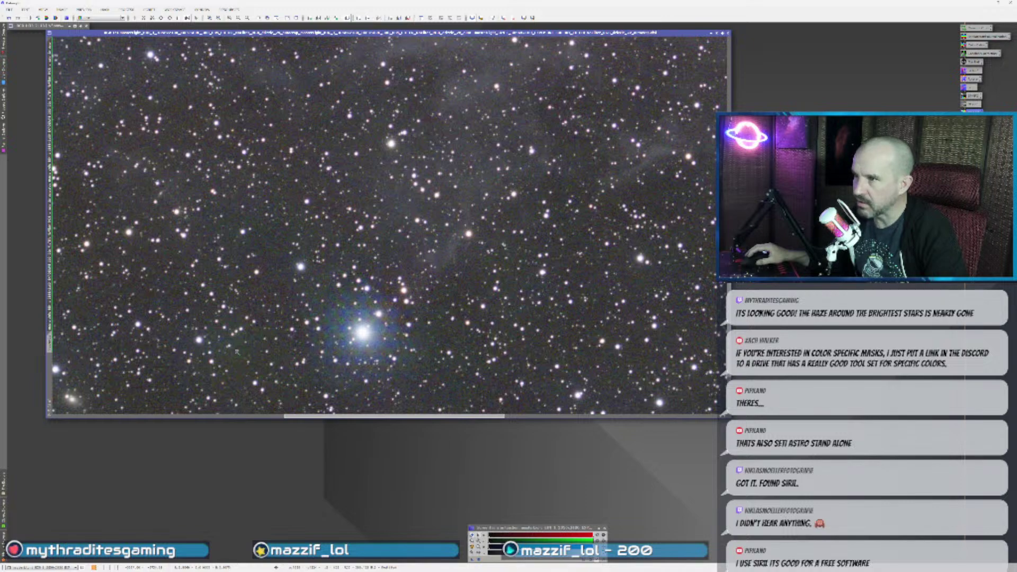
- Inspect the star color around the bright blue star, sharpen the calibrated nebula image with BlurXTerminator and close its dialog
scroll(269, 370, down, 2)
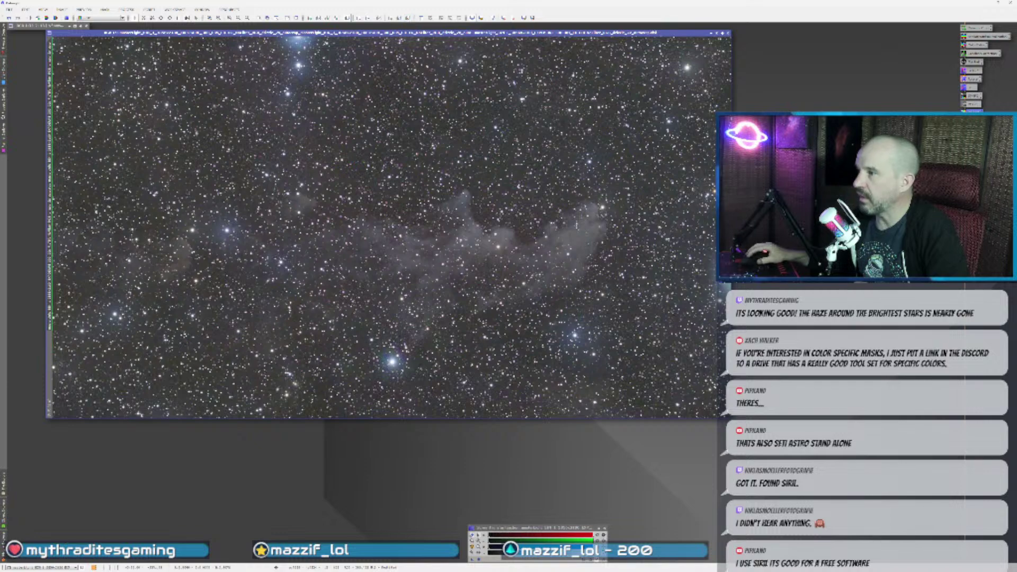
scroll(320, 384, up, 2)
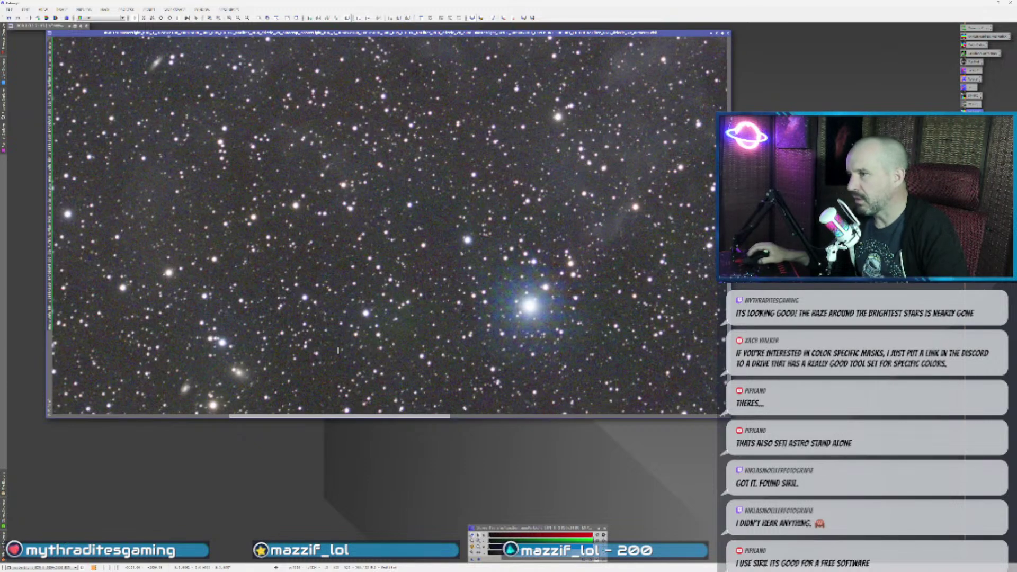
scroll(338, 350, up, 2)
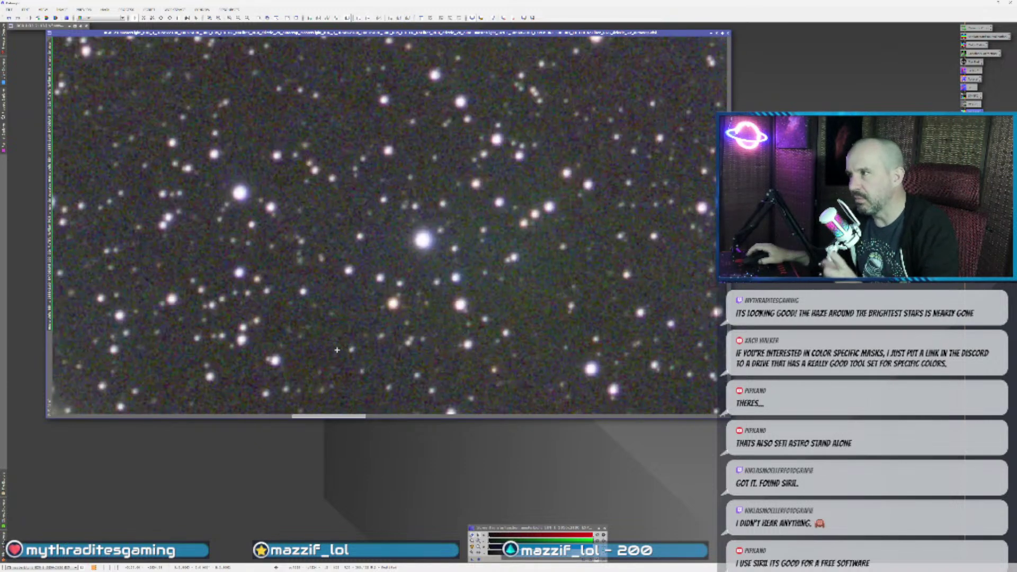
scroll(337, 349, down, 5)
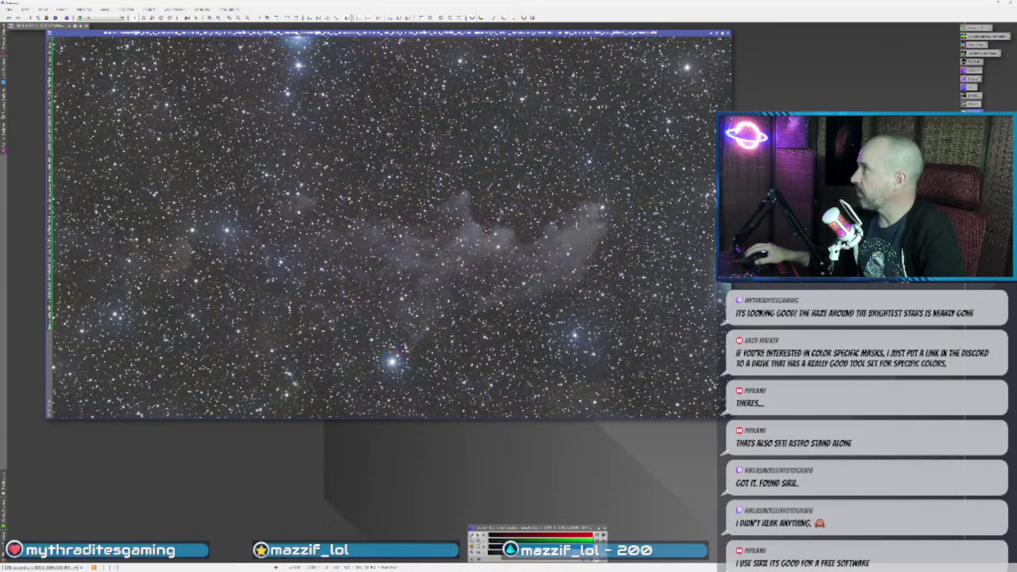
double_click(974, 111)
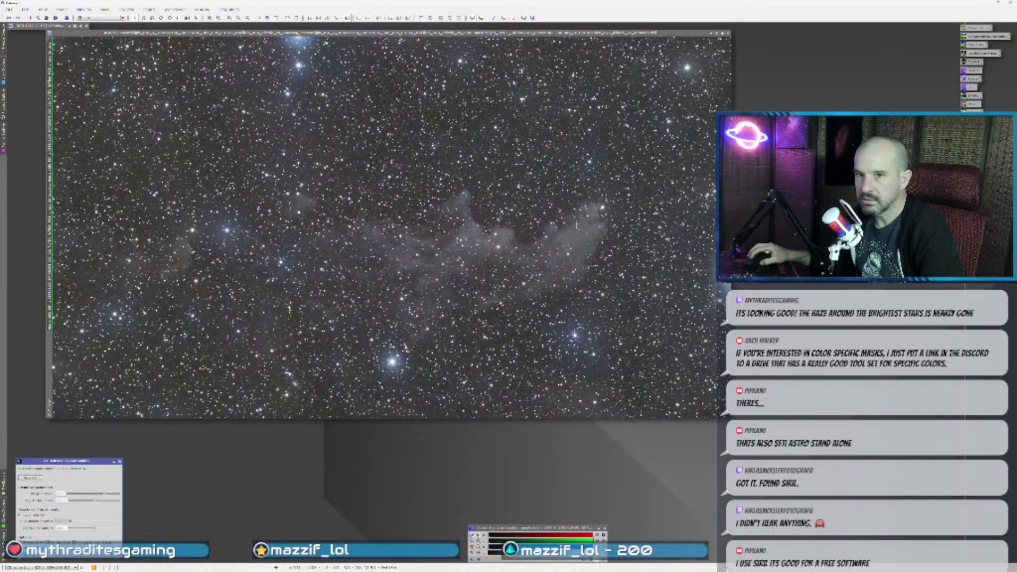
click(200, 358)
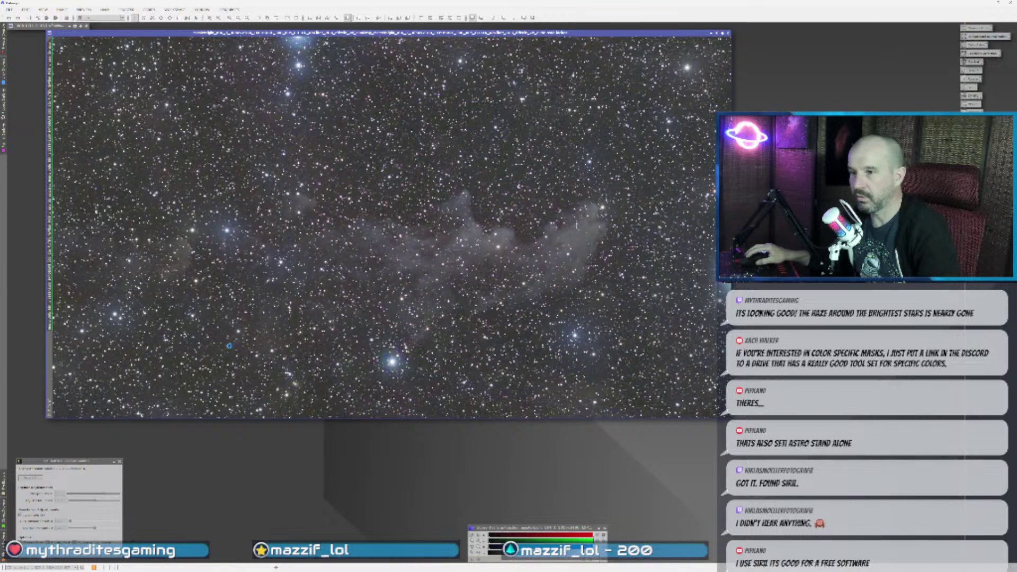
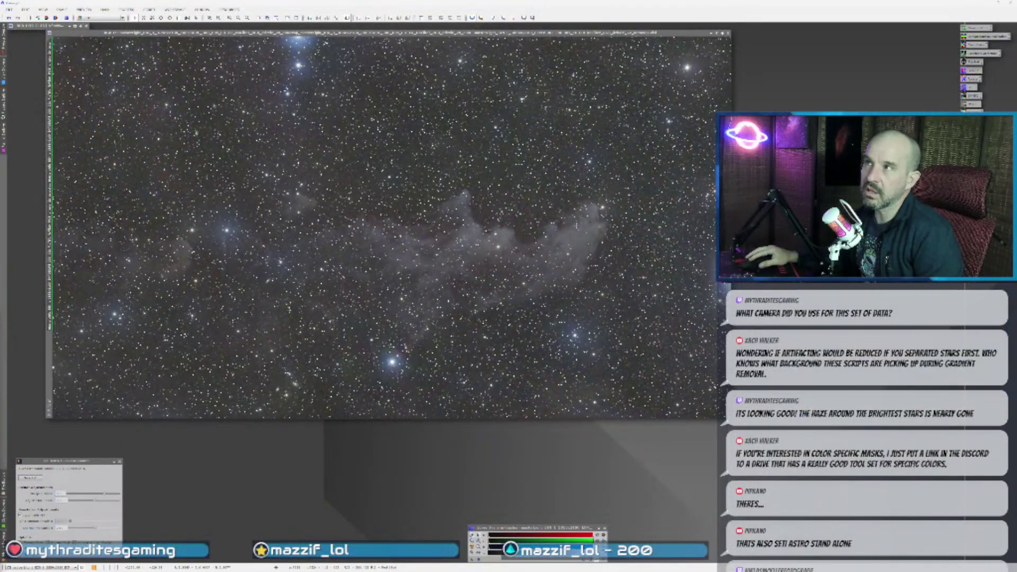
drag(251, 33, 213, 34)
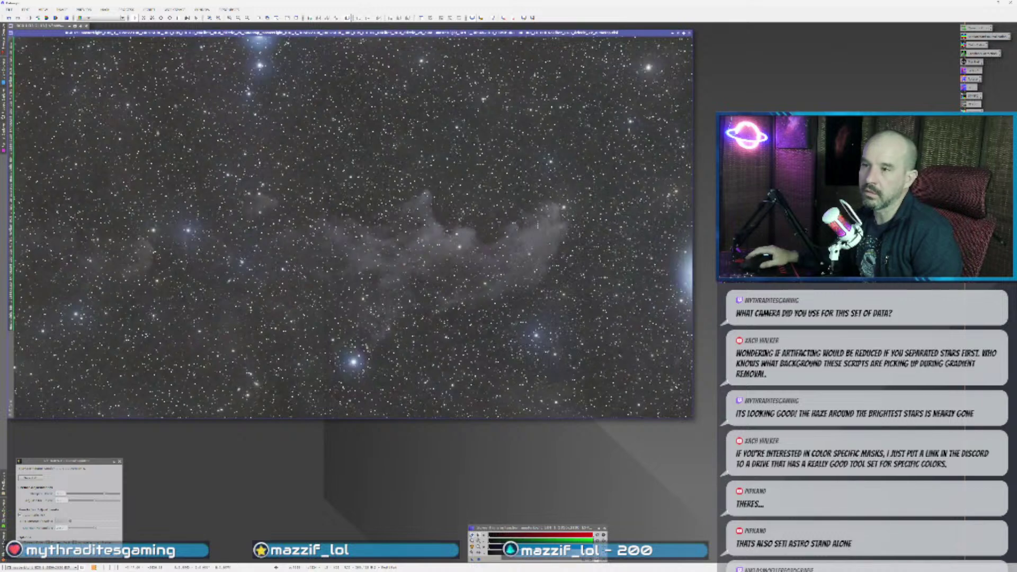
double_click(975, 105)
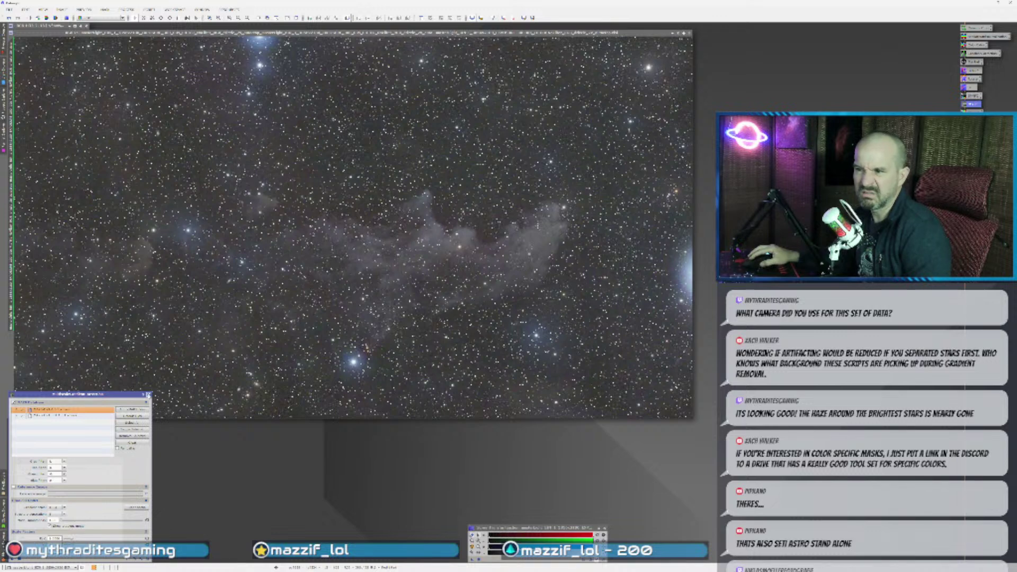
click(149, 395)
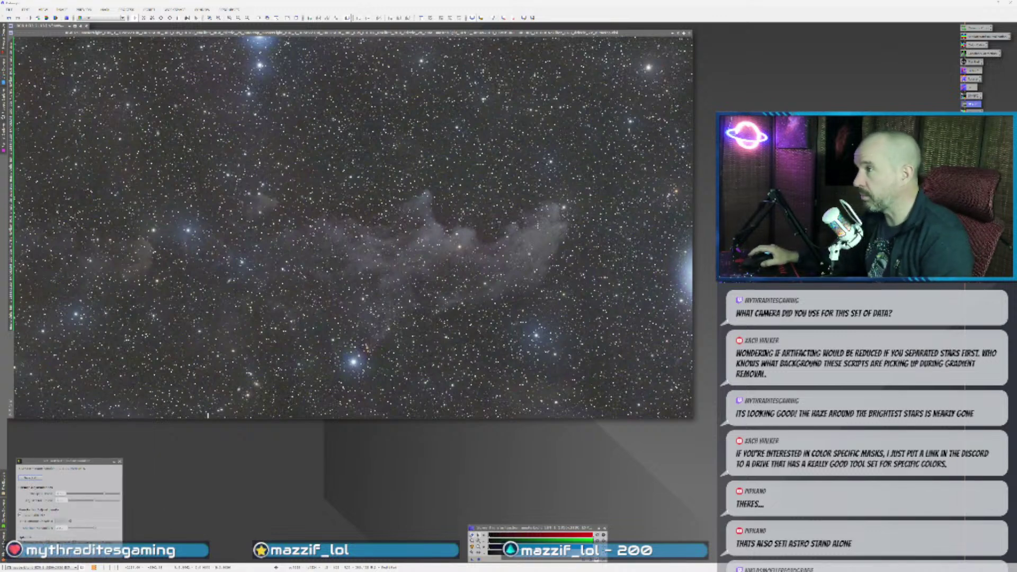
click(120, 461)
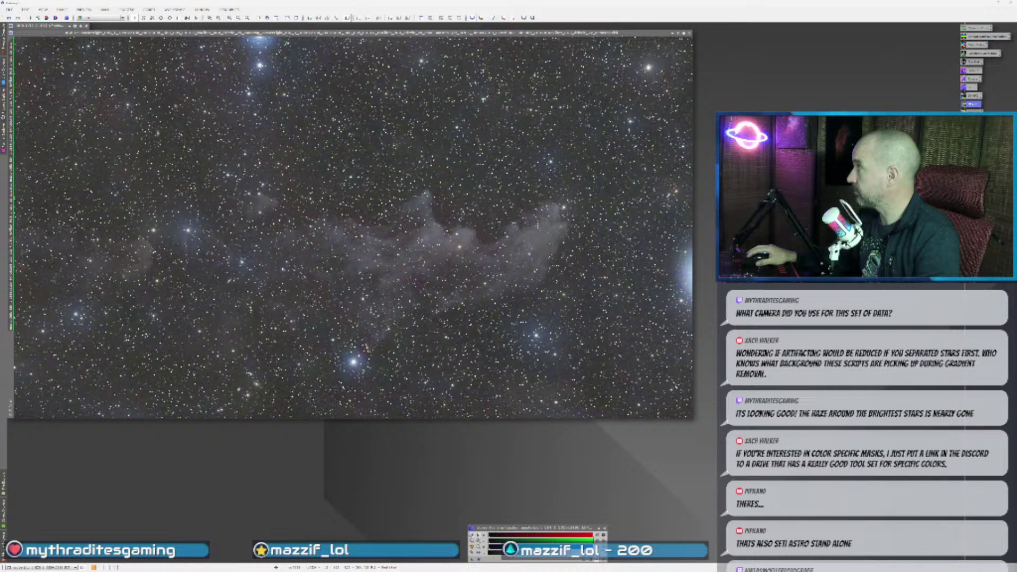
- Bring up the Player One Uranus-C camera page in a wider browser window and choose the Camera + ACS purchase option
drag(1016, 60, 289, 43)
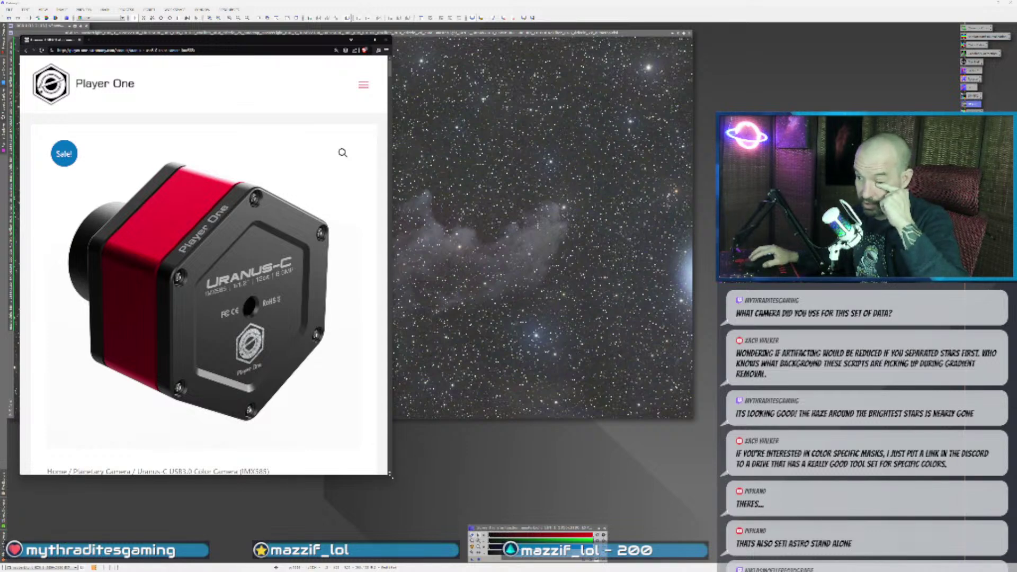
drag(390, 475, 585, 506)
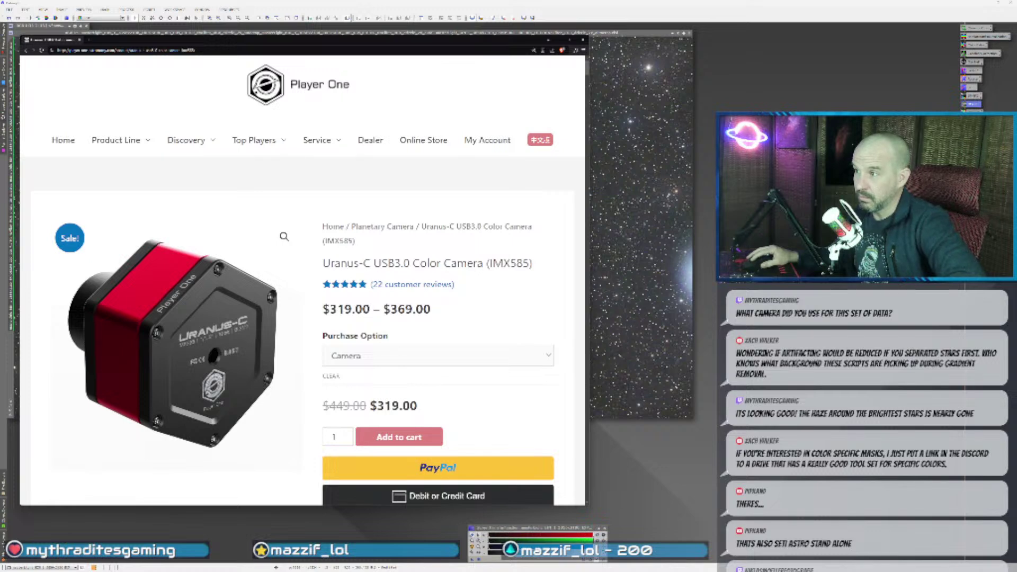
click(437, 355)
click(350, 401)
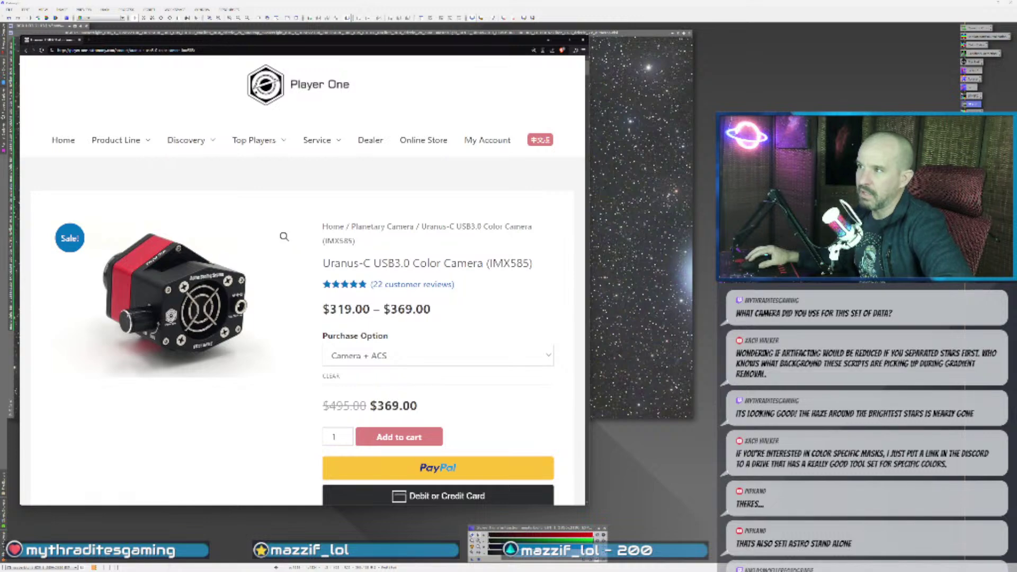
- Check the Planetary Camera category, return to the Uranus-C page to read its description, and close the browser
drag(350, 226, 396, 226)
click(373, 226)
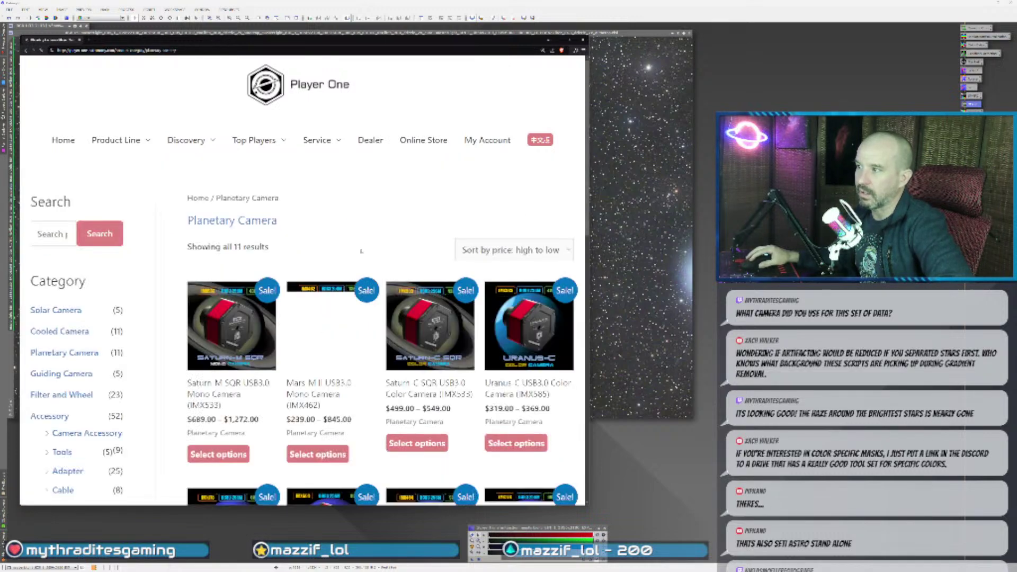
key(alt+Left)
scroll(474, 371, down, 7)
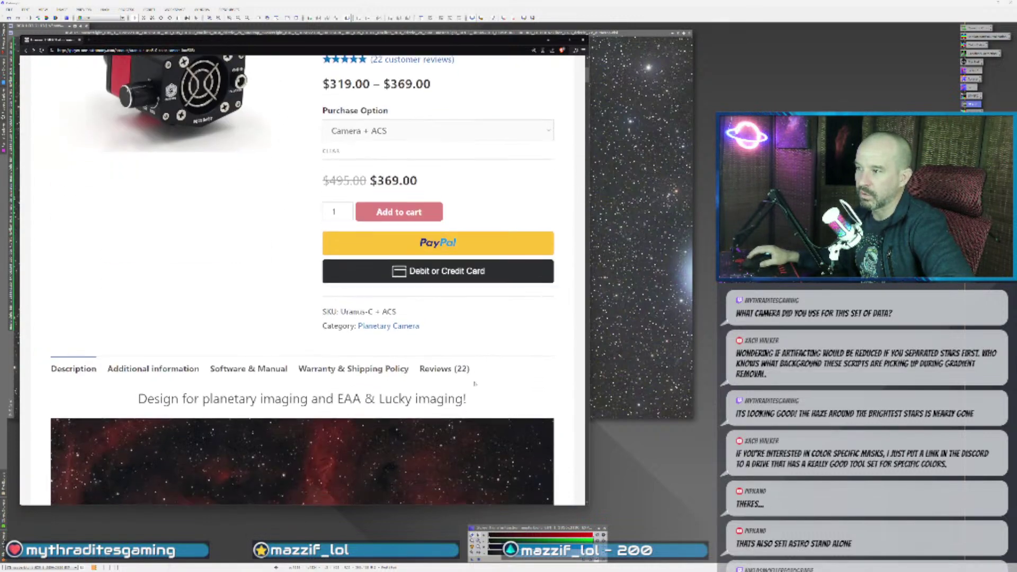
scroll(476, 387, down, 2)
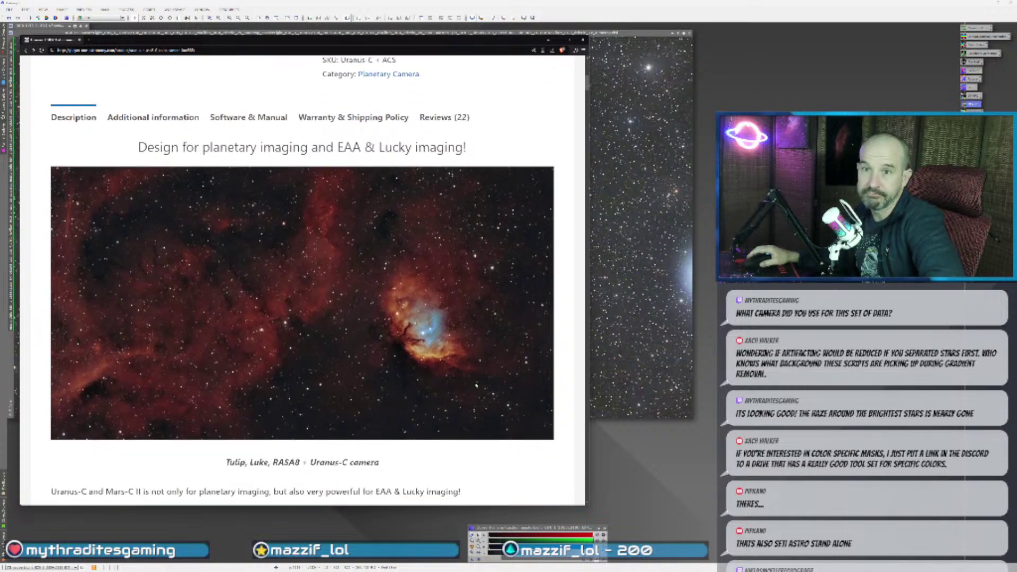
scroll(477, 383, down, 4)
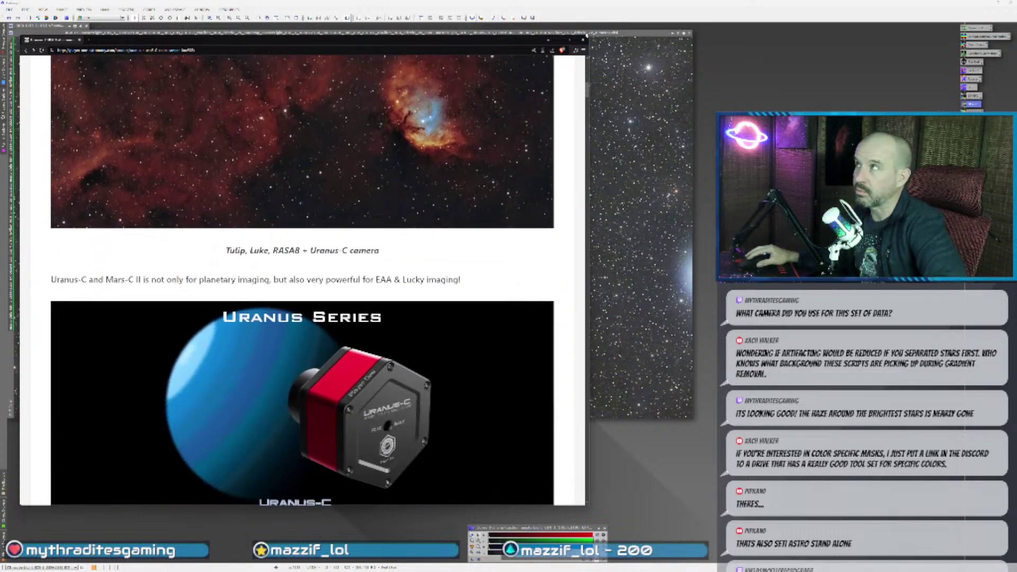
click(583, 39)
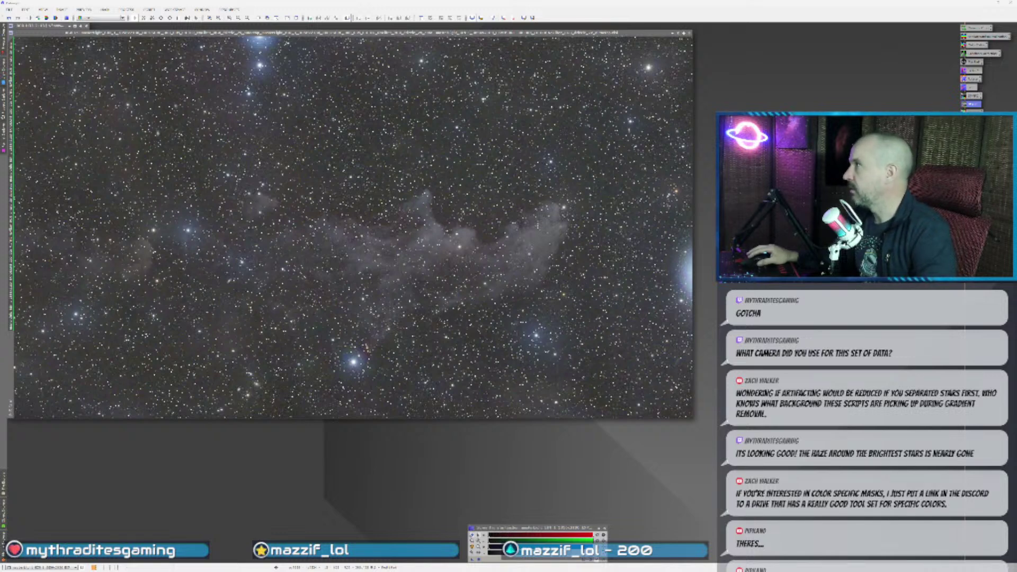
- Separate the stars from the nebula image with StarXTerminator, minimize the generated stars image and close the dialog
double_click(974, 105)
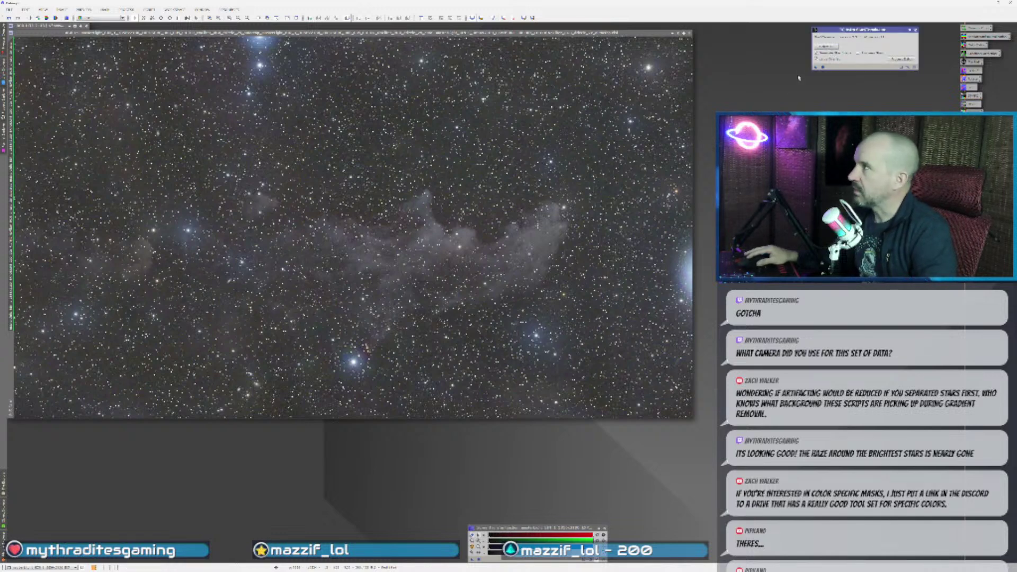
drag(815, 68, 398, 191)
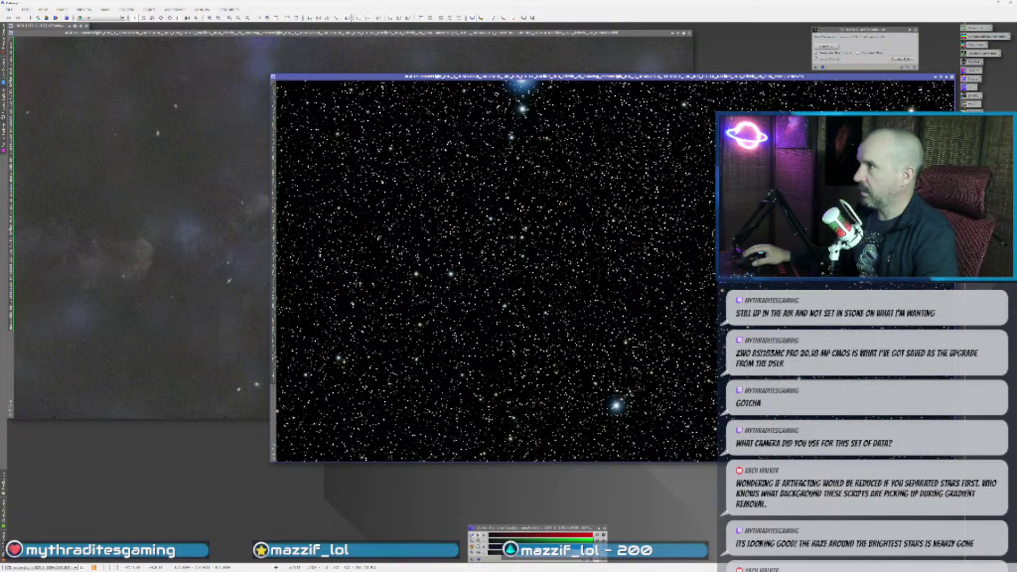
click(941, 77)
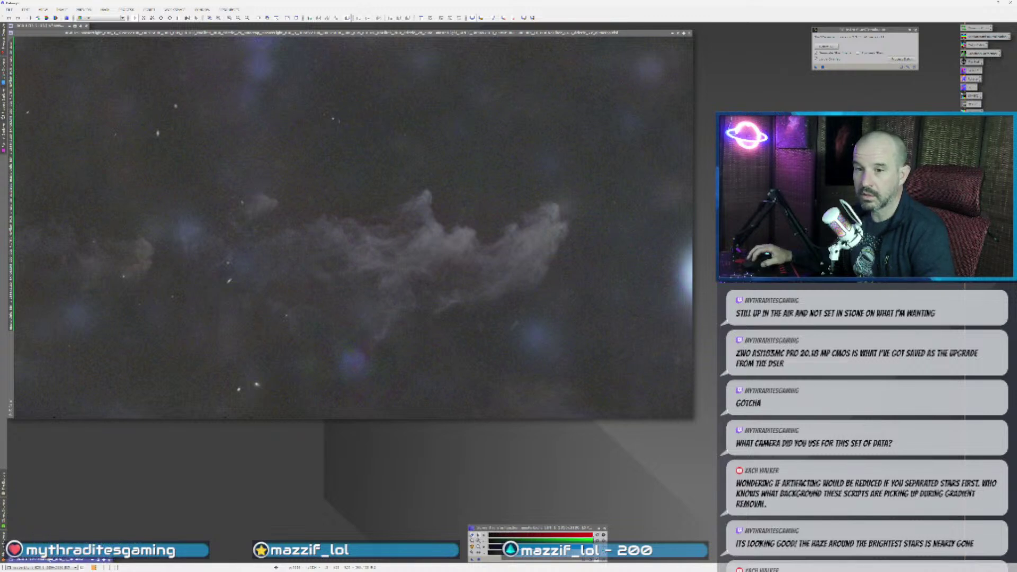
click(238, 340)
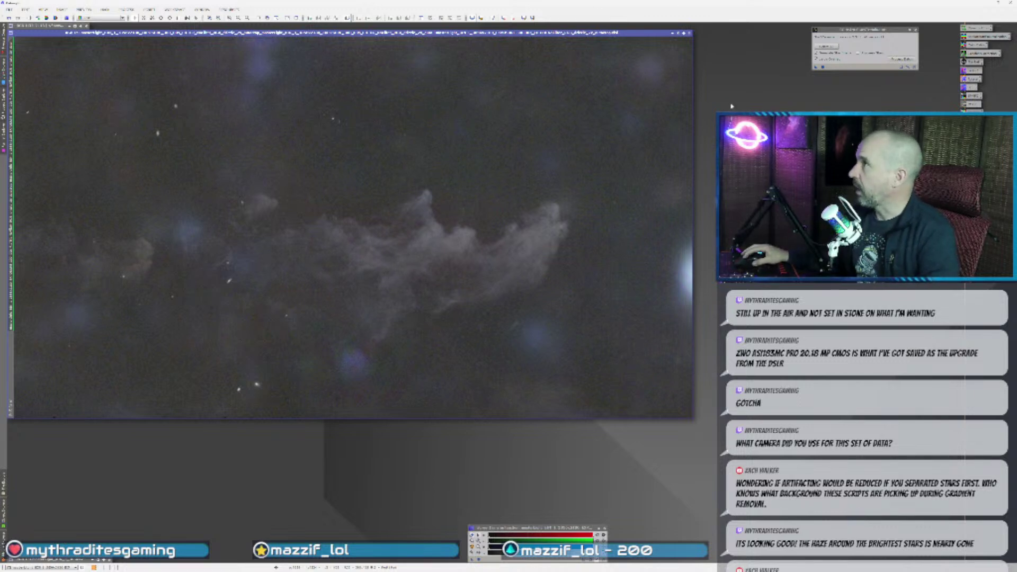
click(915, 30)
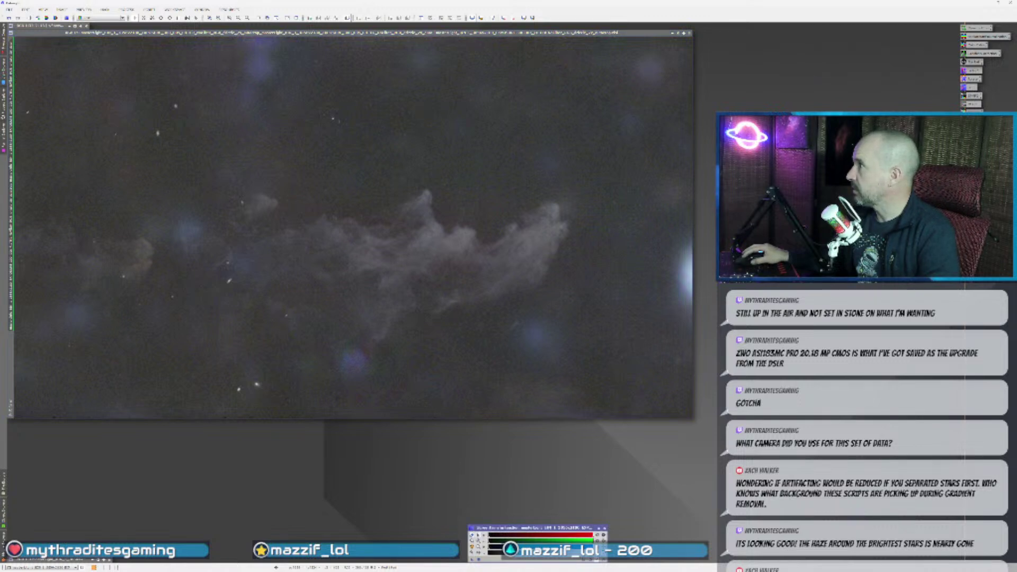
- Raise the detail amount in NoiseXTerminator, denoise the starless nebula image and inspect the leftover blue star glow
double_click(972, 112)
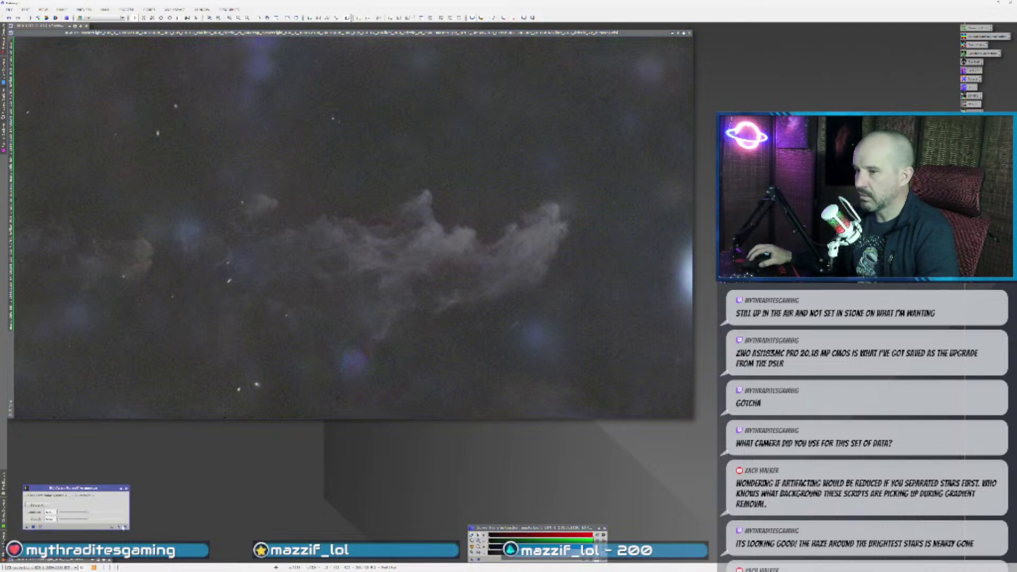
drag(86, 519, 108, 521)
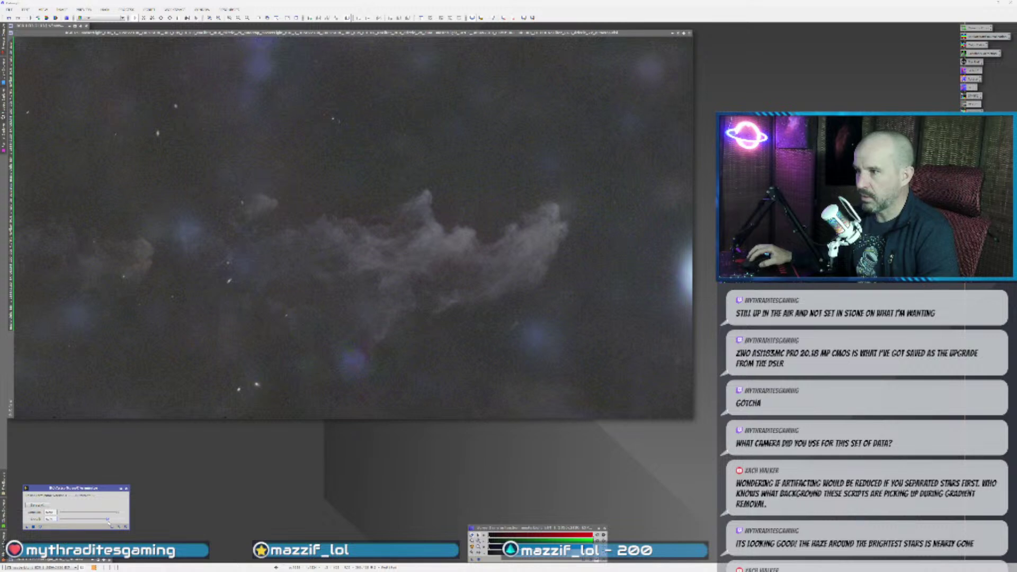
click(478, 418)
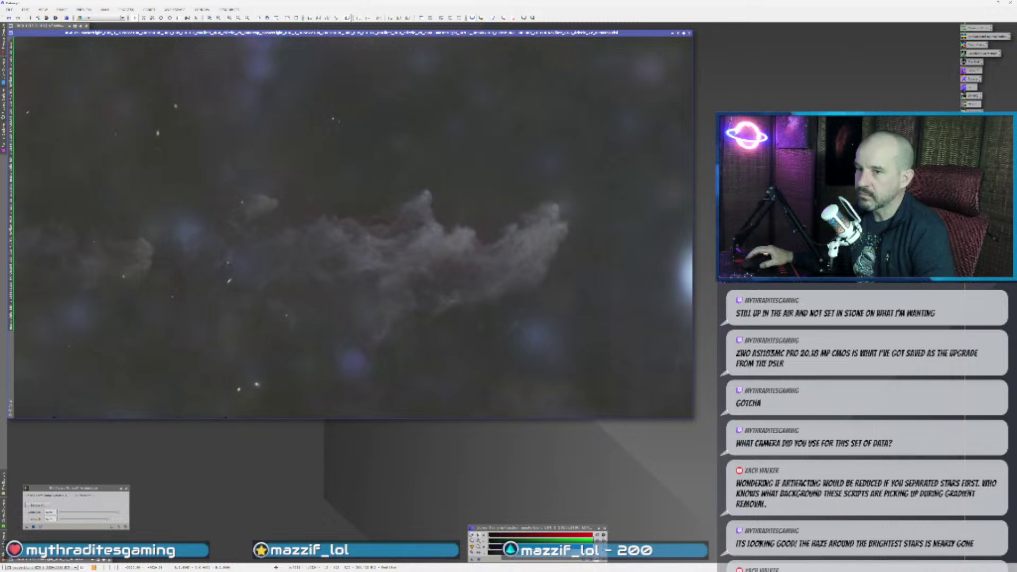
scroll(325, 370, up, 2)
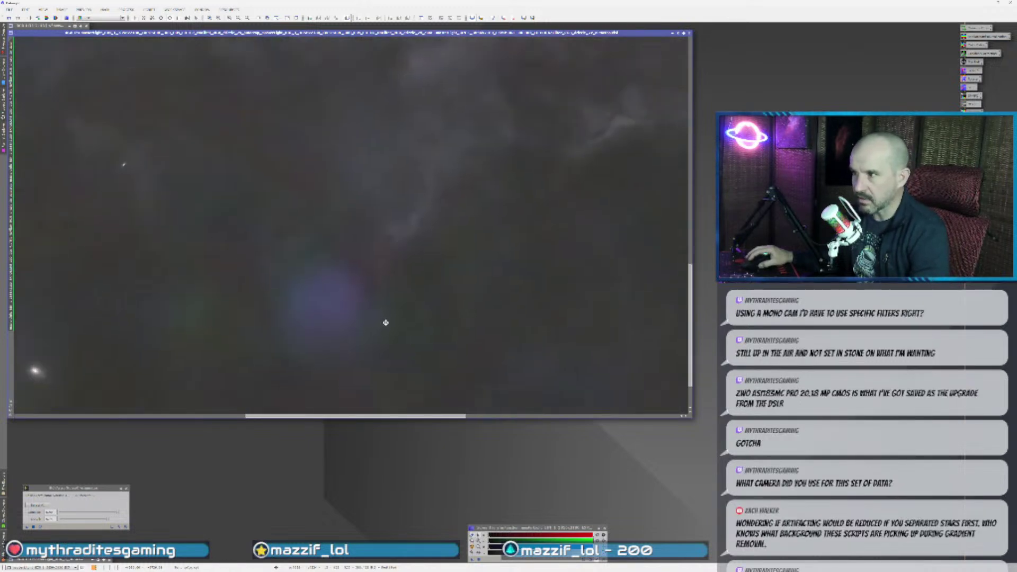
drag(386, 323, 416, 265)
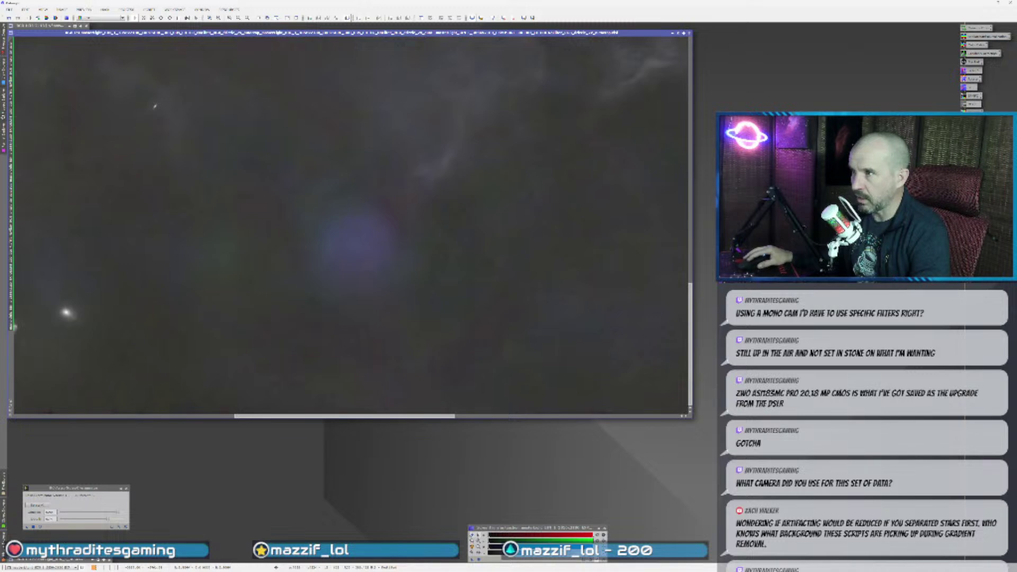
scroll(288, 304, down, 3)
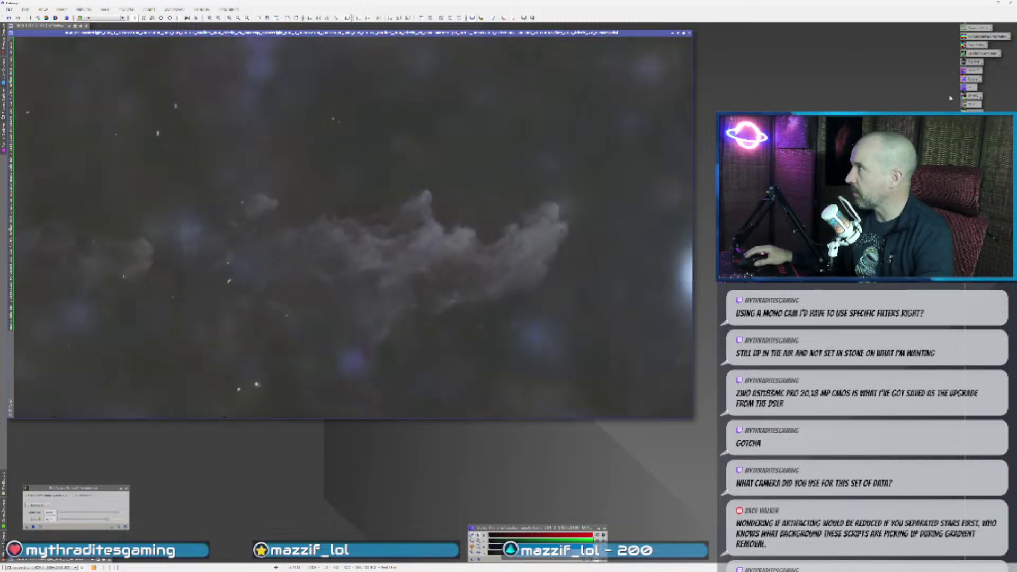
- Remove the green cast from the starless nebula image with SCNR and inspect the nebula's detail up close
click(974, 70)
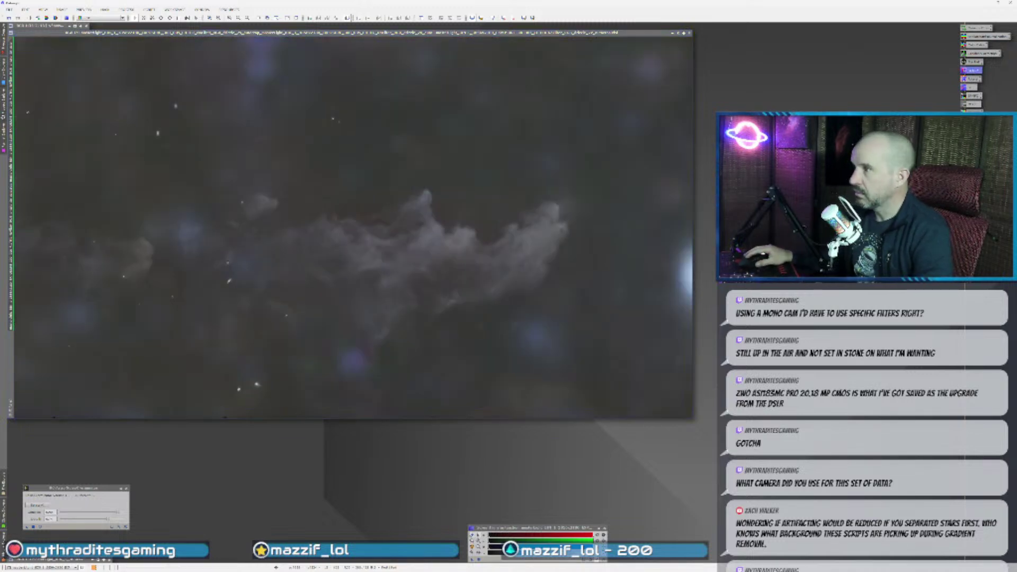
drag(270, 356, 182, 438)
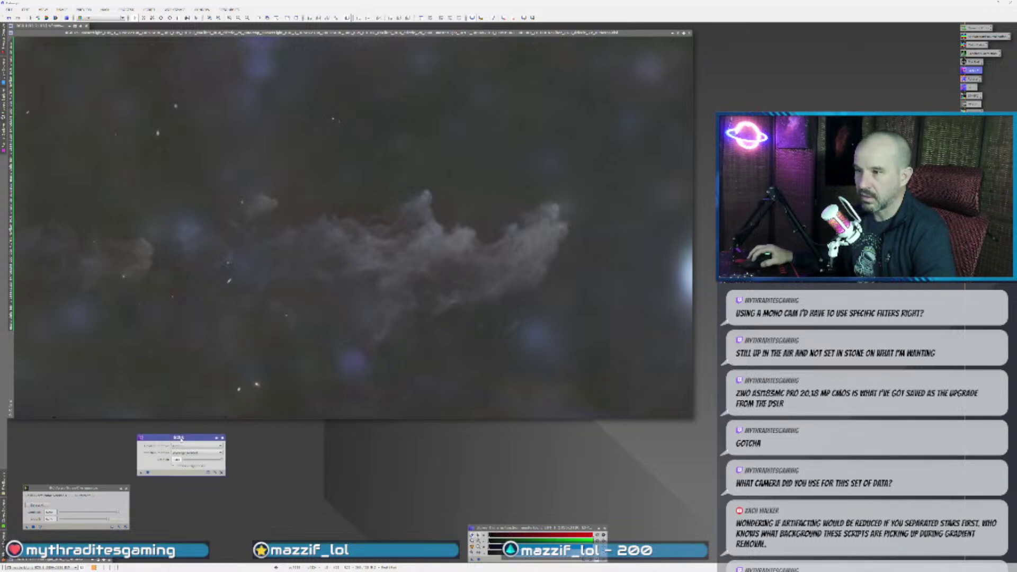
drag(141, 473, 324, 273)
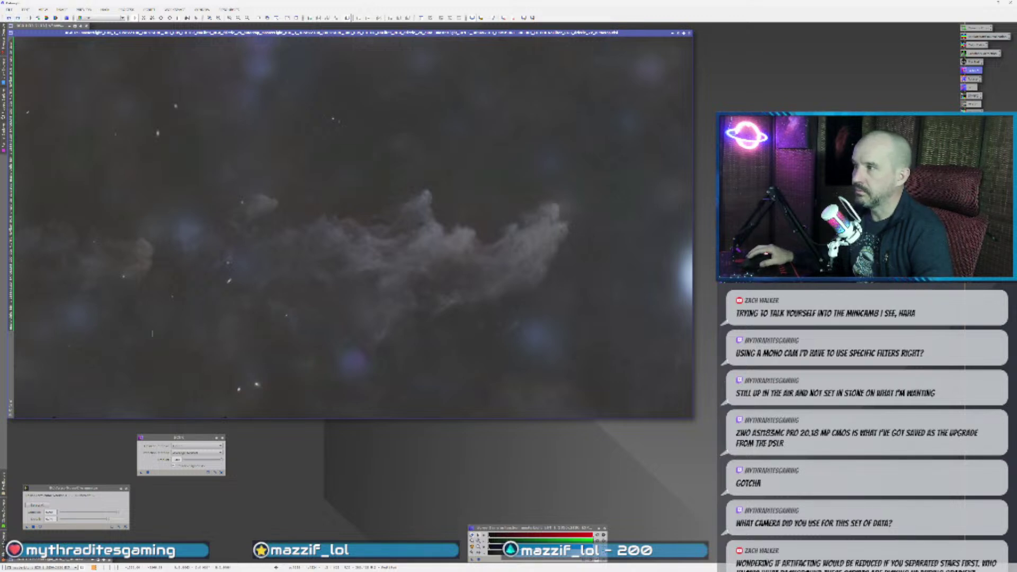
drag(201, 437, 91, 438)
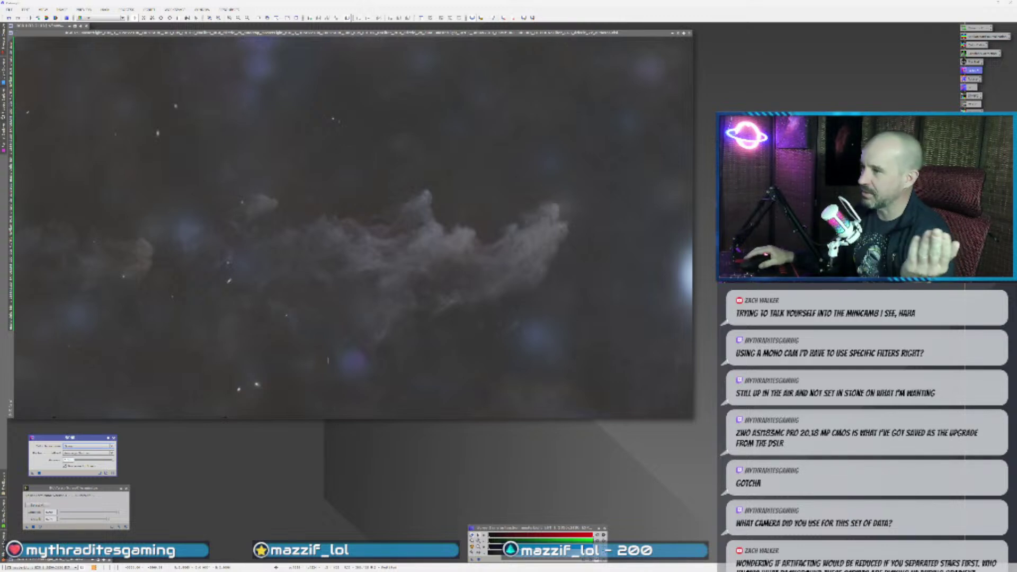
scroll(509, 293, up, 2)
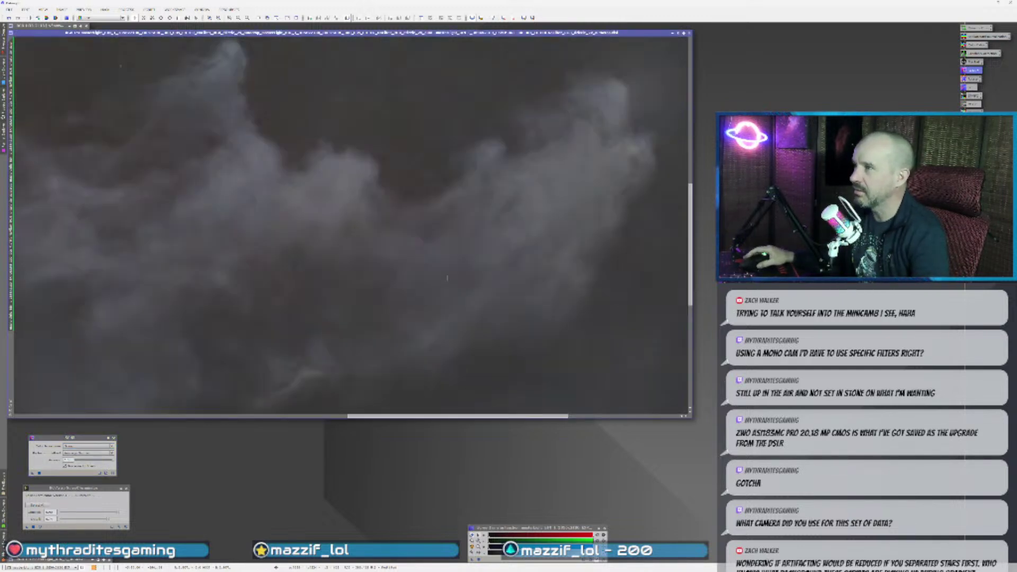
- Close the SCNR dialog and examine the residual blue star glow below the nebula in the starless image
click(114, 438)
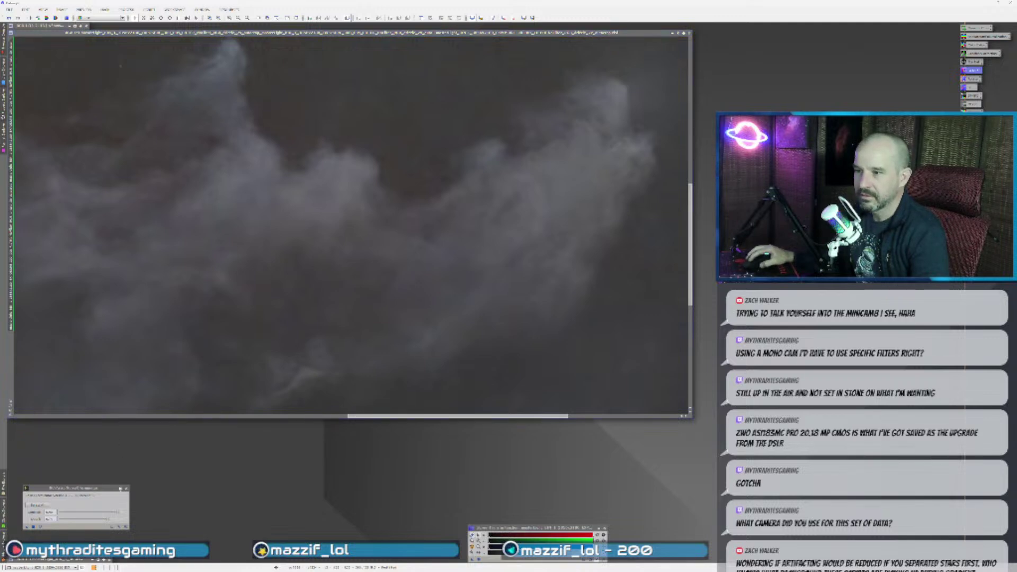
scroll(273, 347, down, 2)
scroll(297, 356, up, 3)
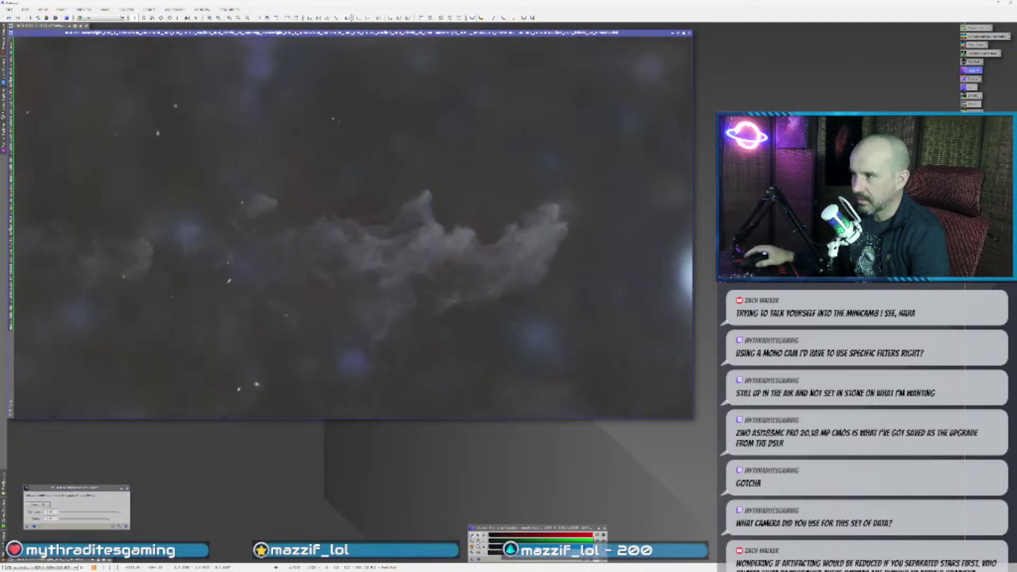
scroll(361, 386, down, 2)
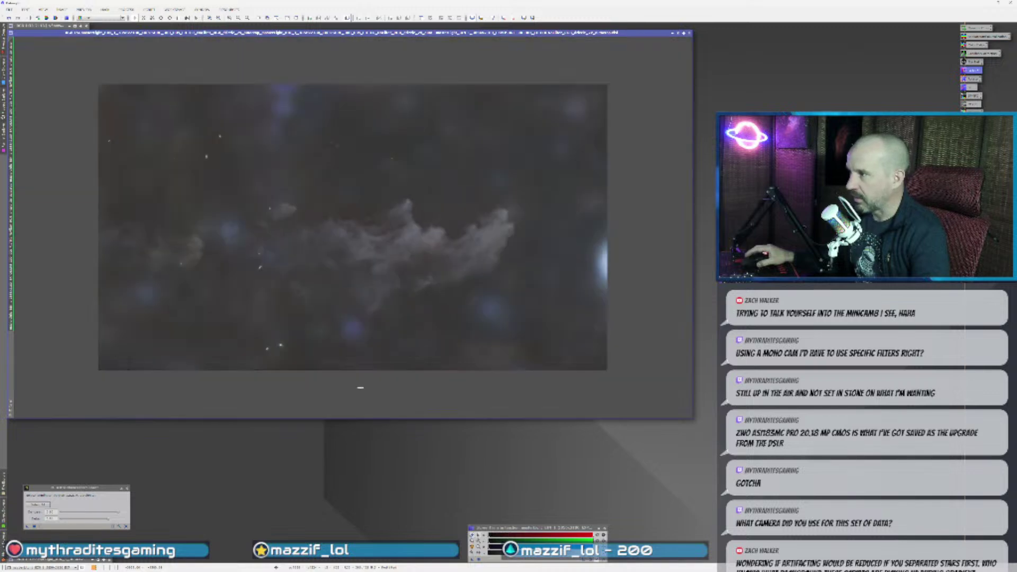
scroll(345, 347, up, 2)
drag(380, 382, 320, 270)
scroll(306, 344, up, 2)
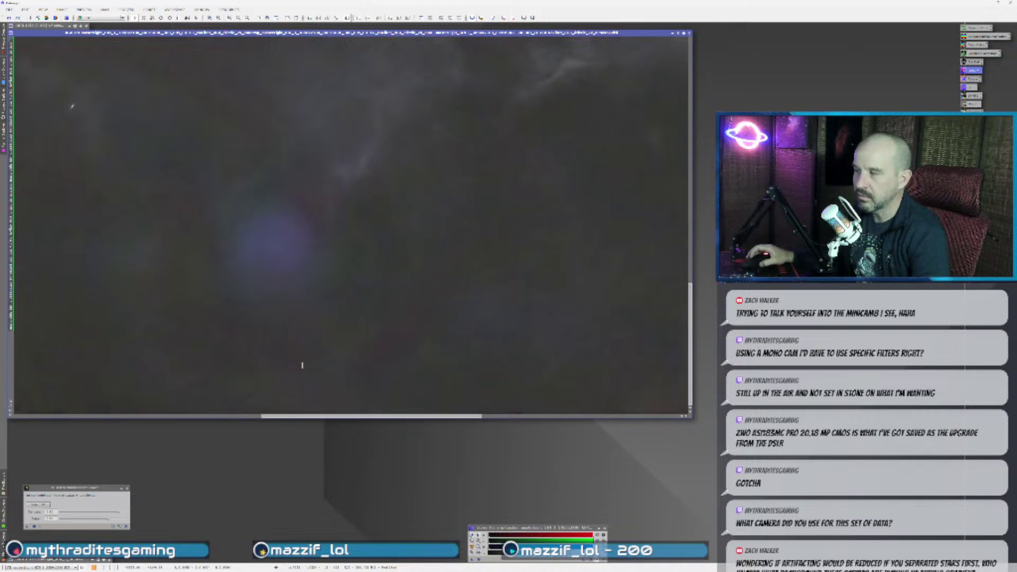
scroll(356, 365, down, 2)
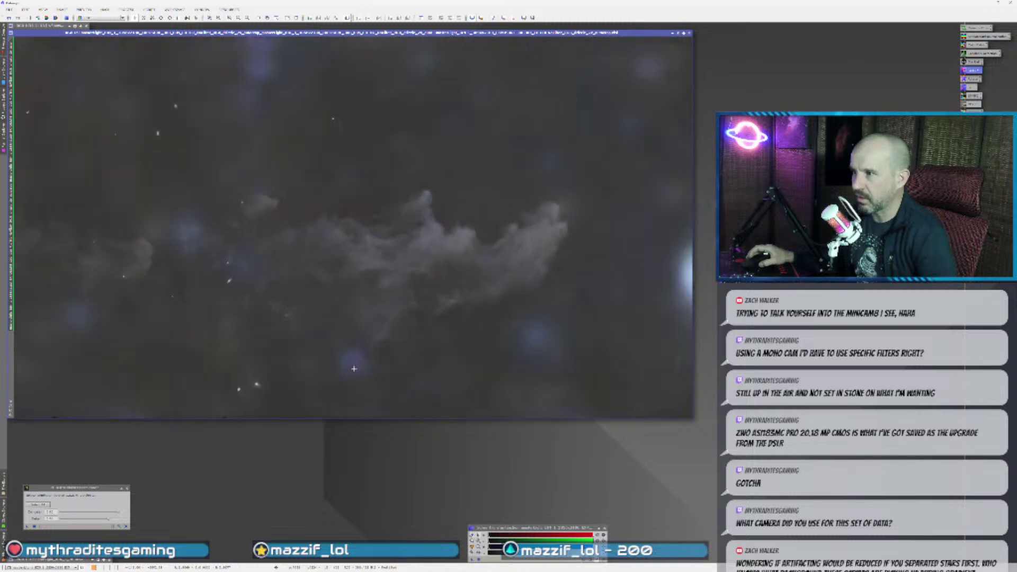
scroll(320, 234, up, 1)
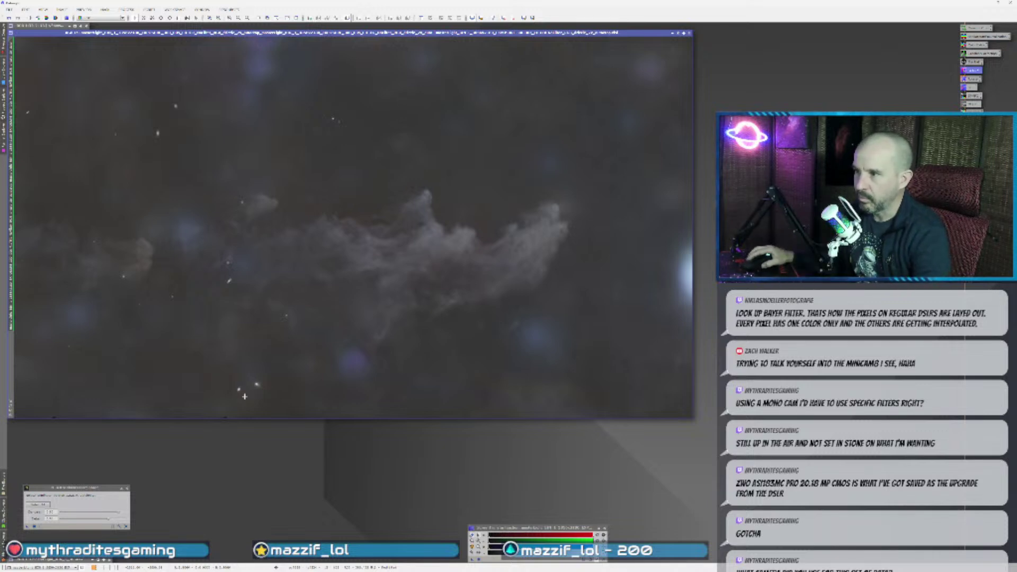
- Examine up close the pair of small galaxies near the lower edge of the starless image
scroll(240, 391, up, 2)
scroll(240, 391, up, 1)
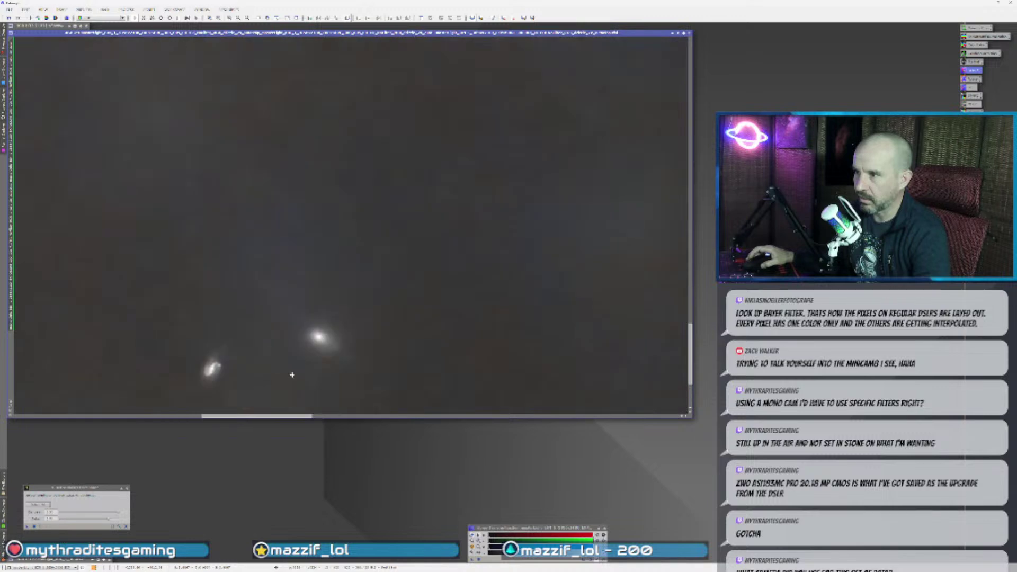
scroll(295, 370, down, 2)
scroll(296, 373, down, 1)
scroll(267, 365, up, 1)
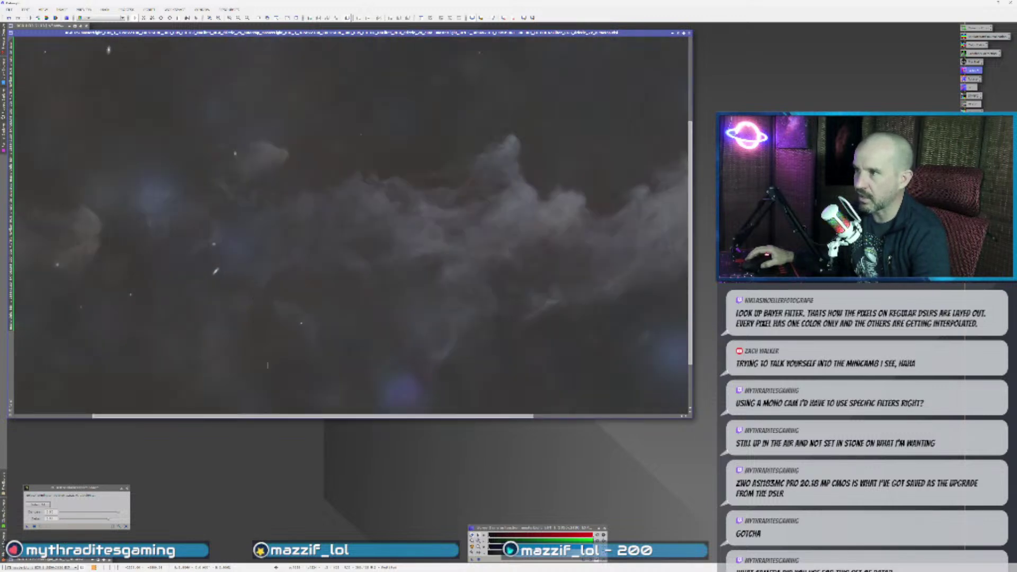
scroll(304, 372, up, 3)
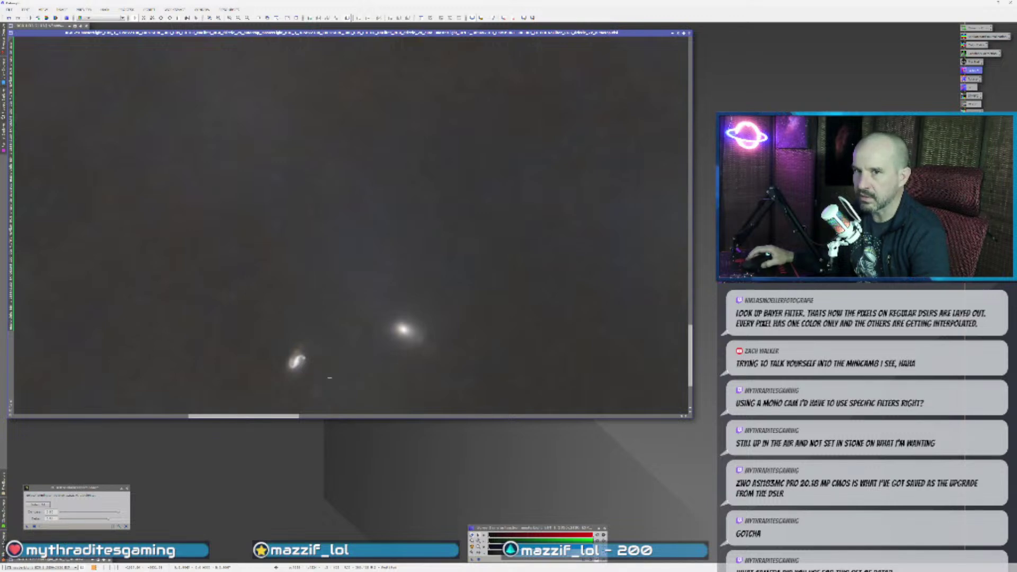
scroll(283, 363, up, 1)
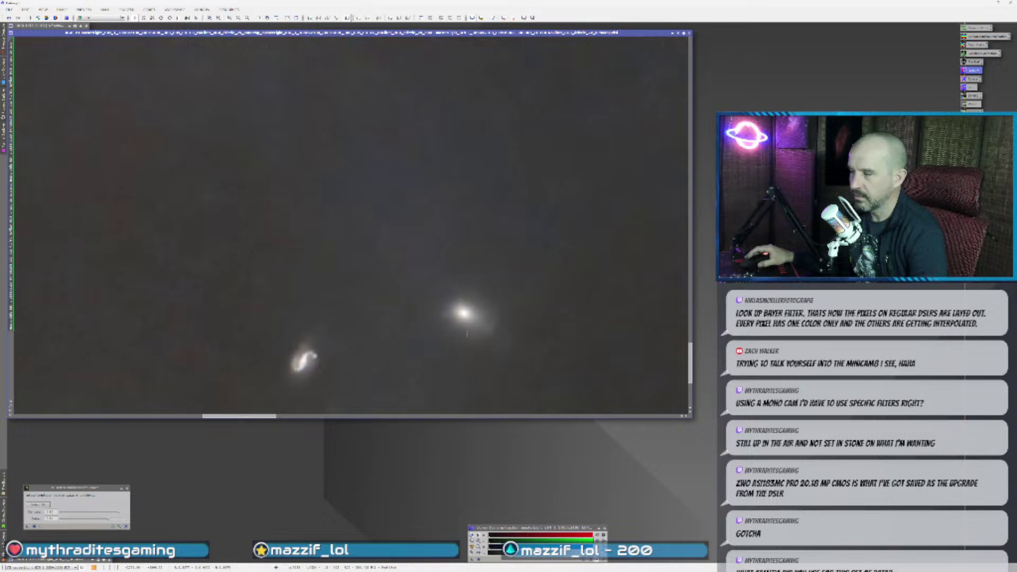
scroll(399, 275, down, 1)
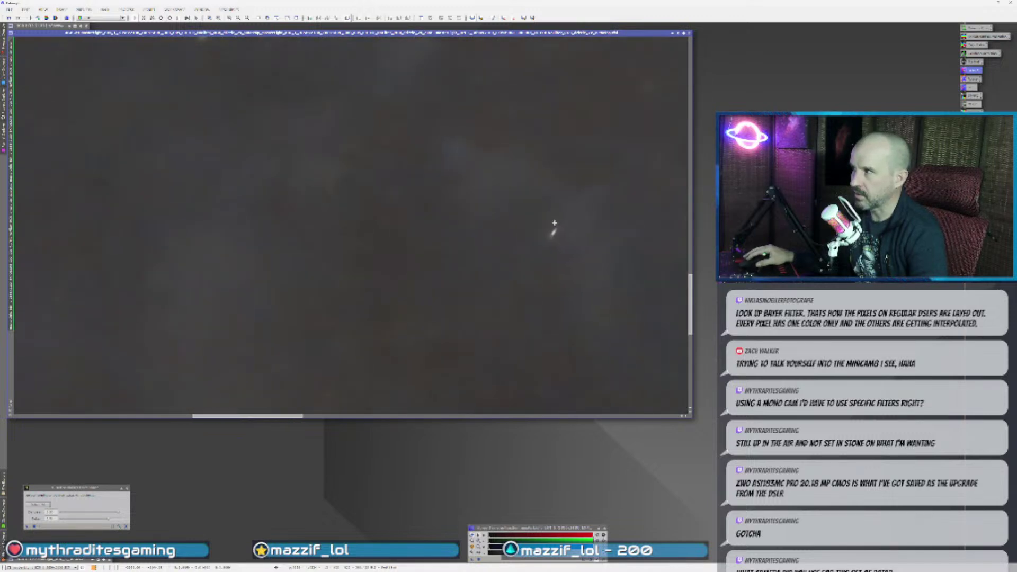
- Examine the elongated galaxy beside the nebula and the small galaxies in the upper-left area of the starless image
scroll(330, 175, up, 2)
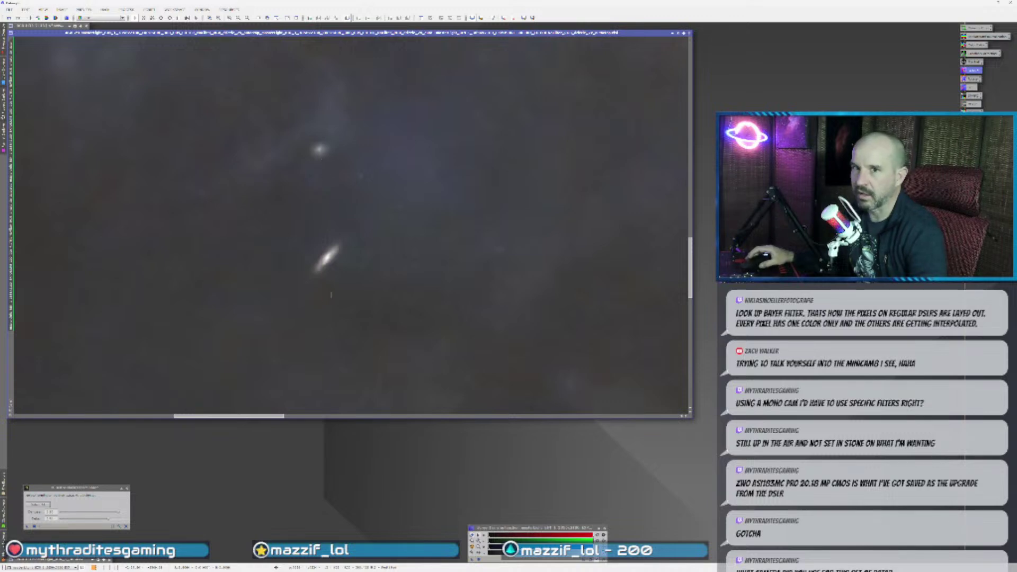
scroll(332, 294, down, 2)
scroll(197, 308, up, 3)
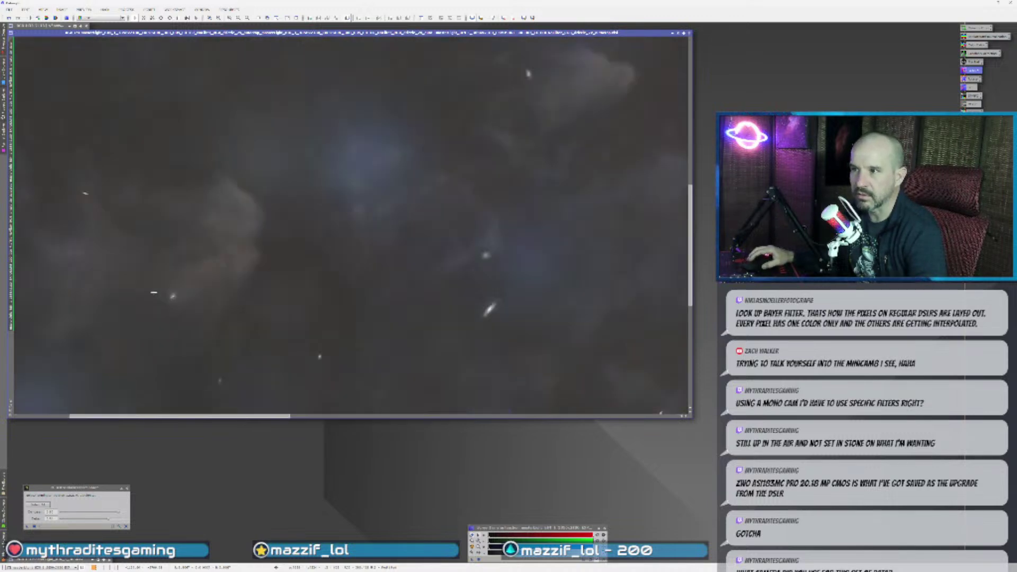
scroll(198, 307, down, 2)
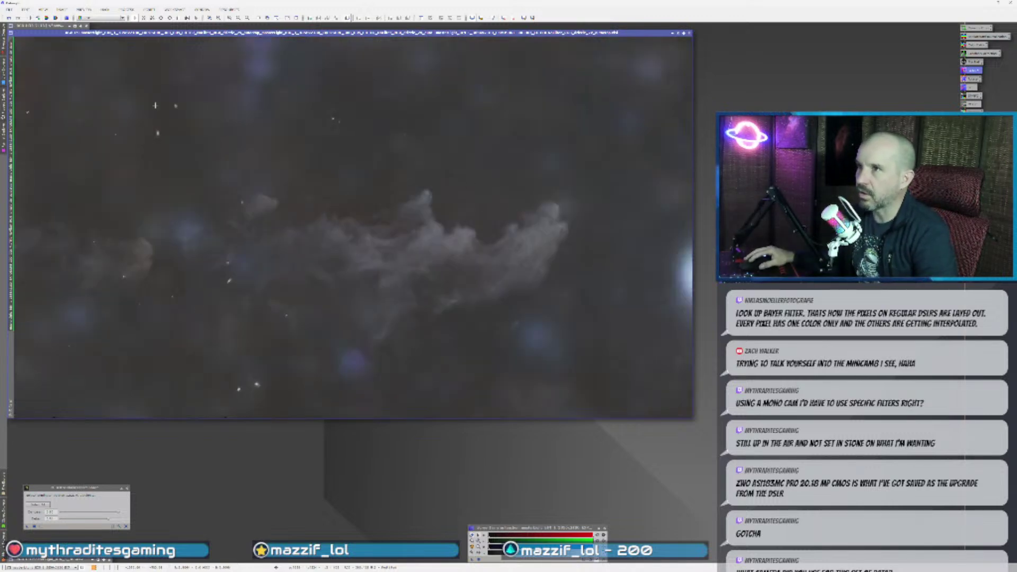
scroll(186, 186, up, 2)
drag(187, 186, 388, 242)
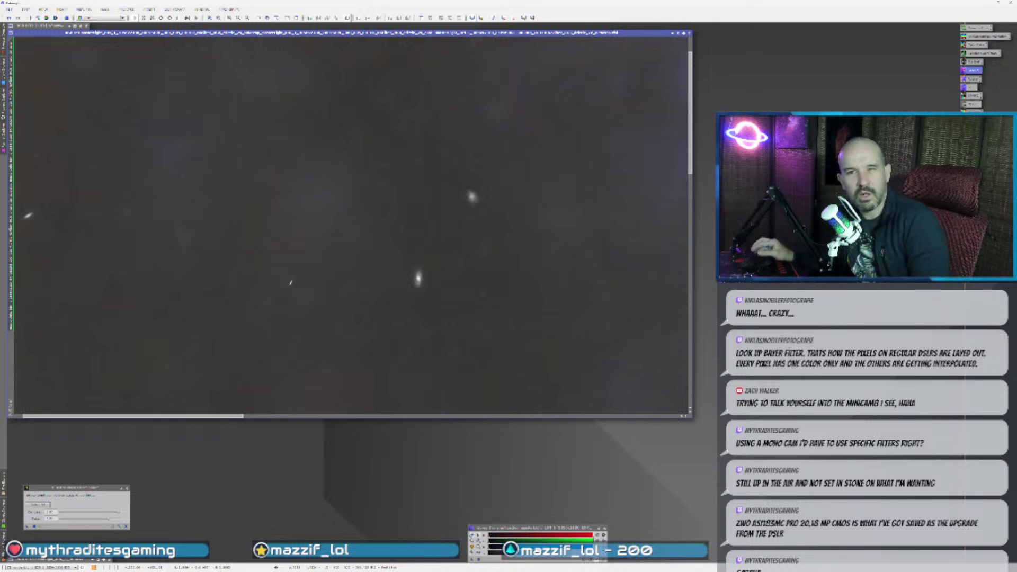
scroll(387, 242, down, 1)
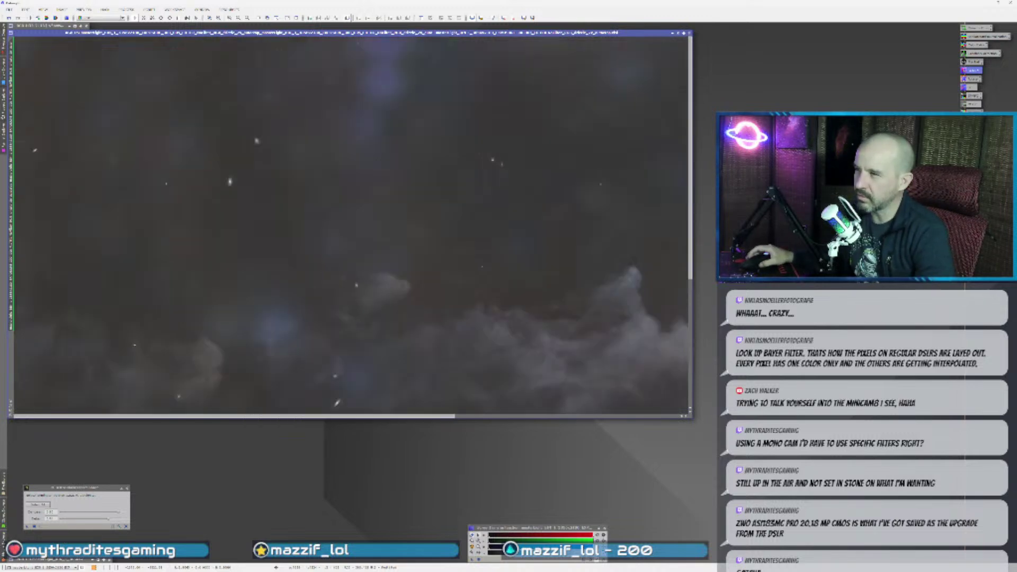
scroll(255, 309, down, 1)
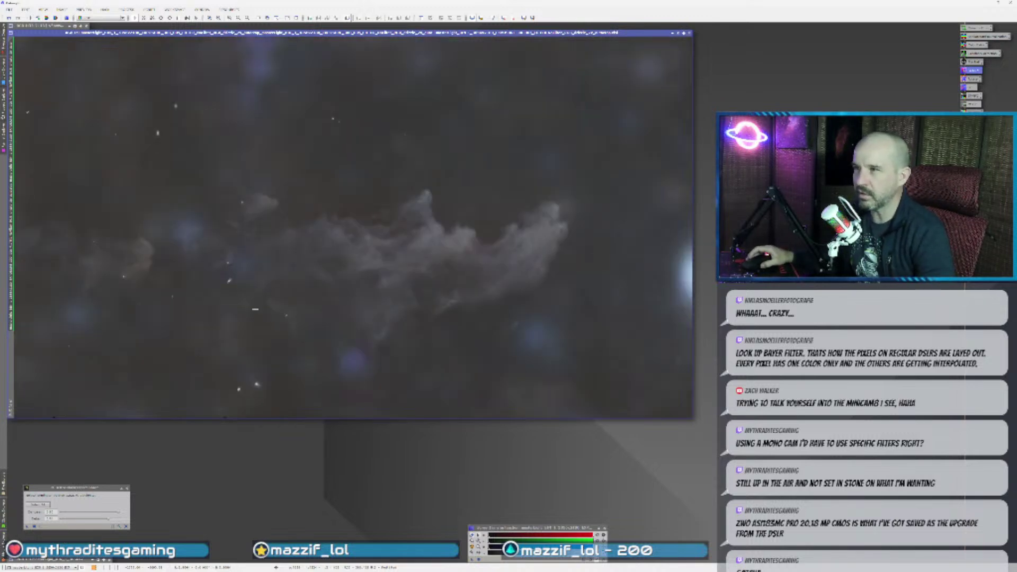
- Inspect the elongated galaxy's shape and core at high magnification, and compare it with the full nebula field
scroll(255, 308, up, 2)
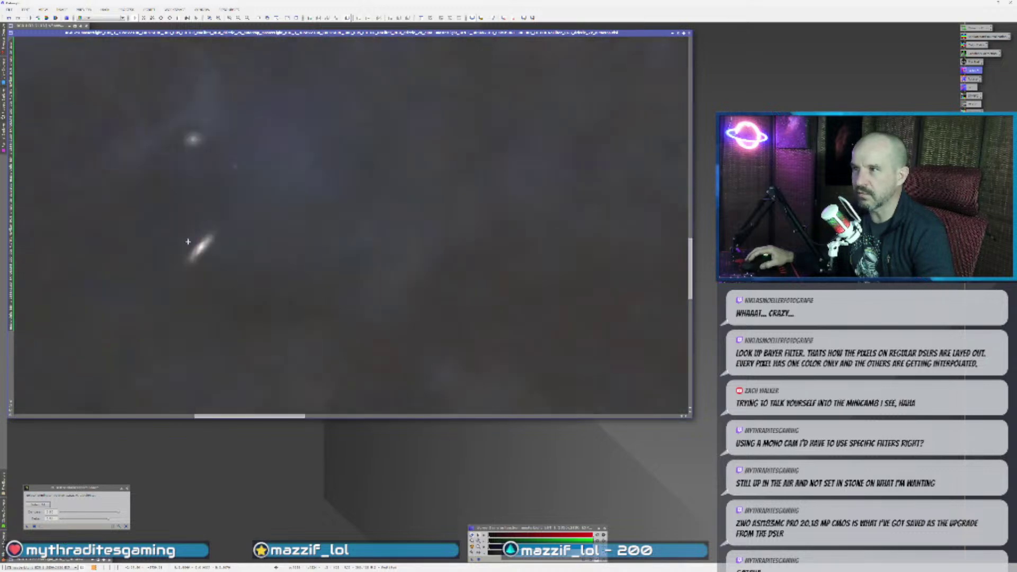
scroll(205, 254, down, 2)
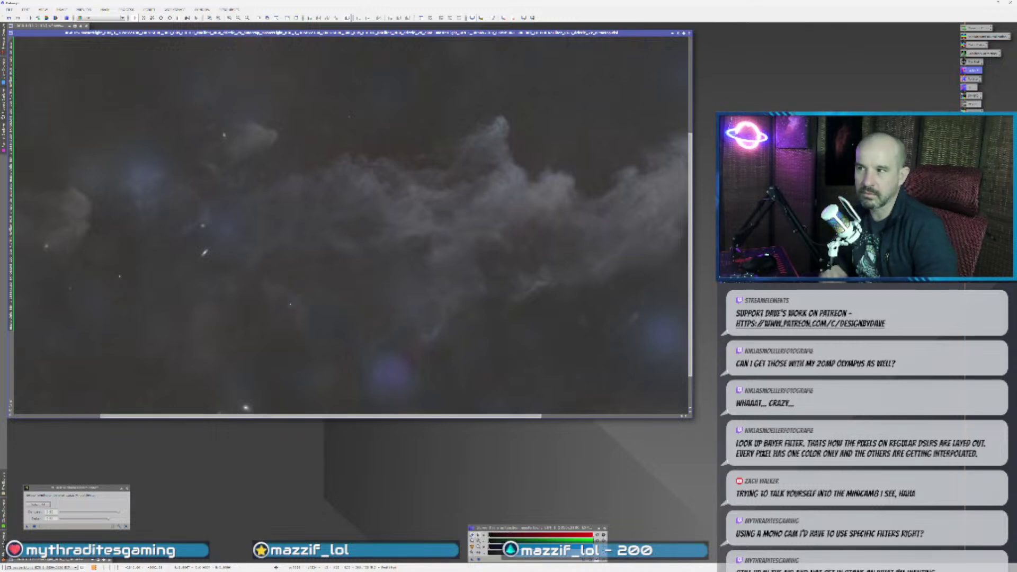
scroll(209, 249, up, 3)
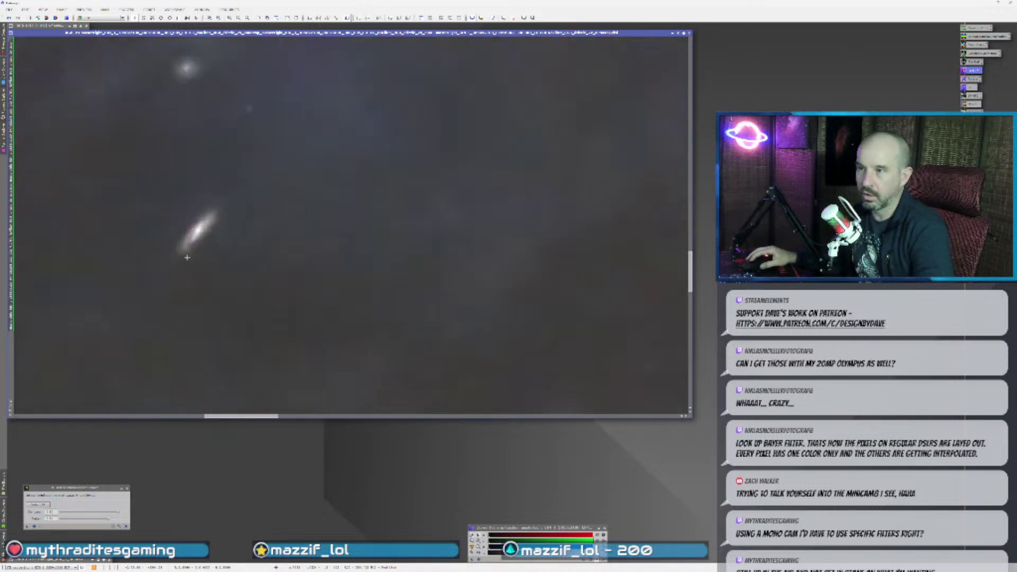
scroll(201, 265, down, 3)
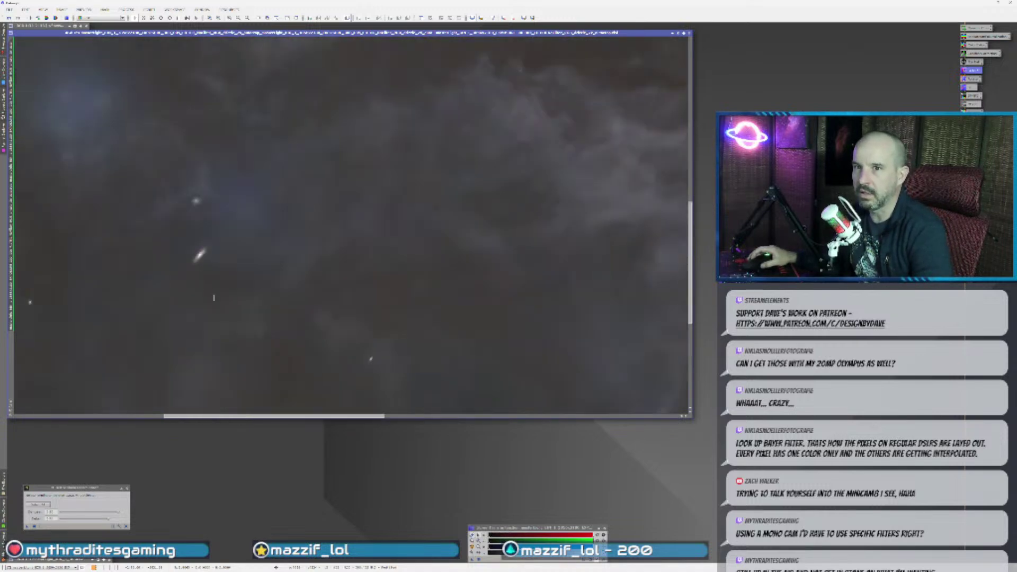
scroll(204, 297, down, 2)
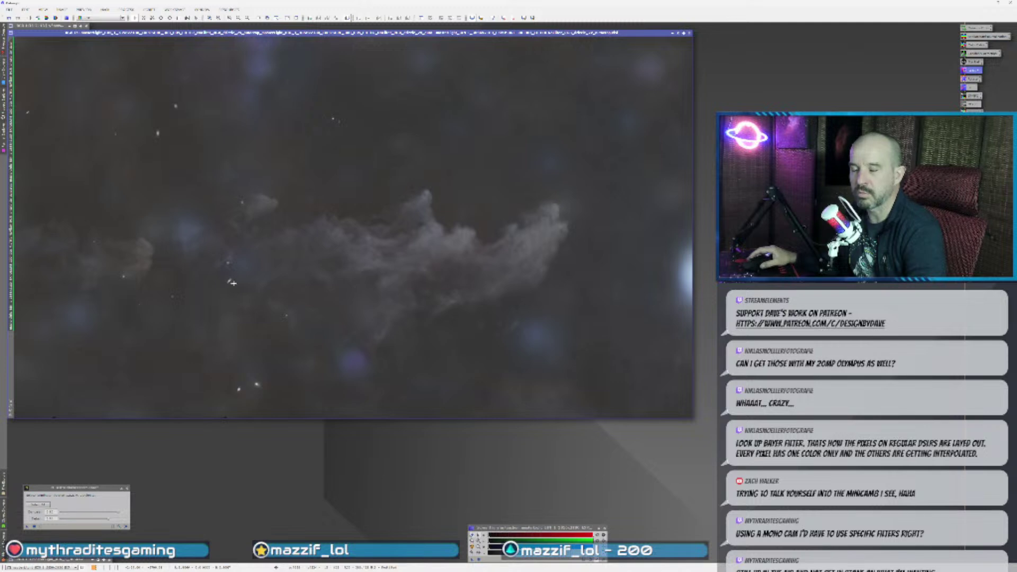
scroll(225, 281, up, 4)
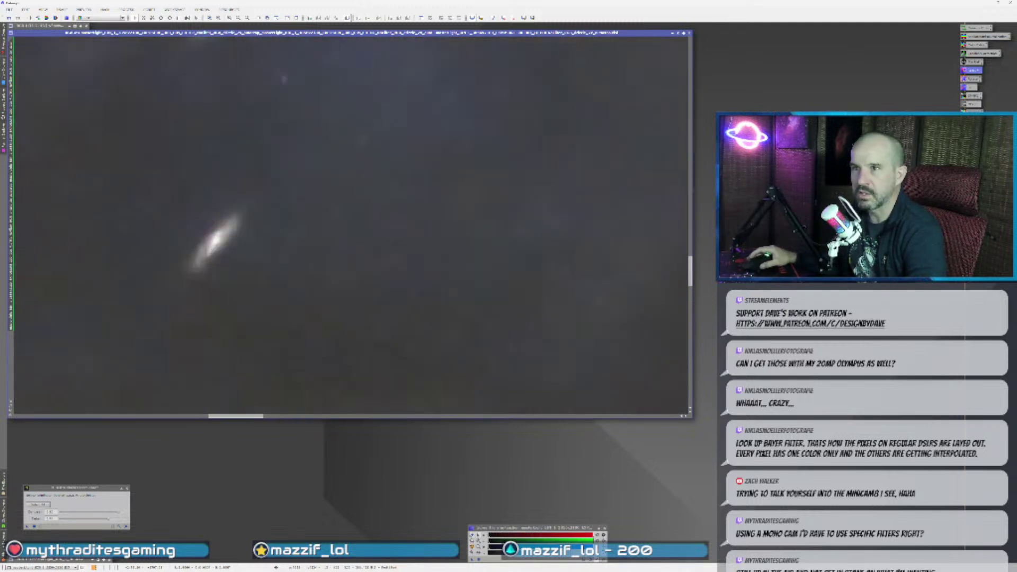
scroll(265, 306, down, 5)
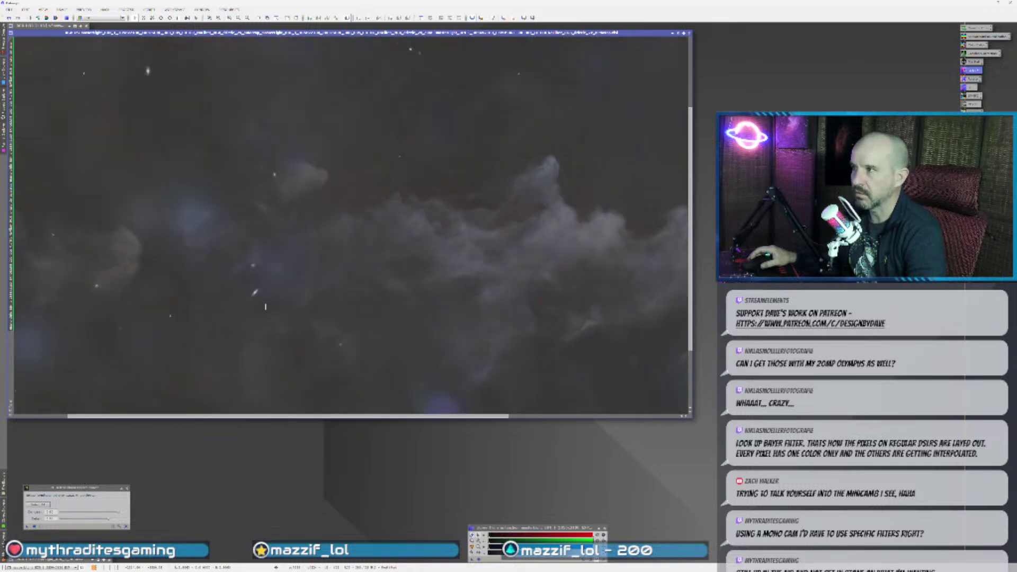
scroll(265, 306, down, 2)
scroll(266, 306, up, 2)
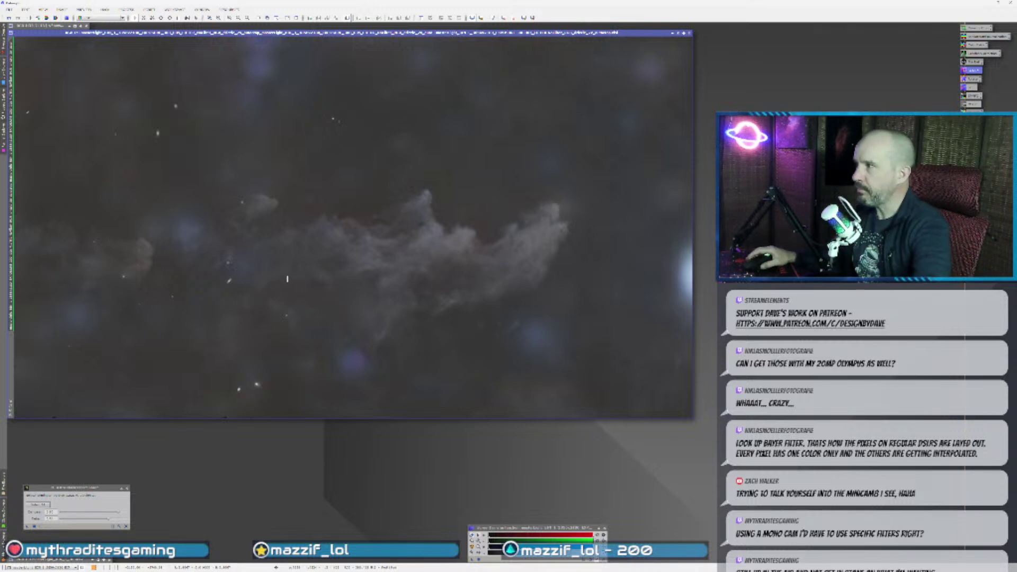
scroll(471, 262, up, 1)
scroll(470, 287, down, 1)
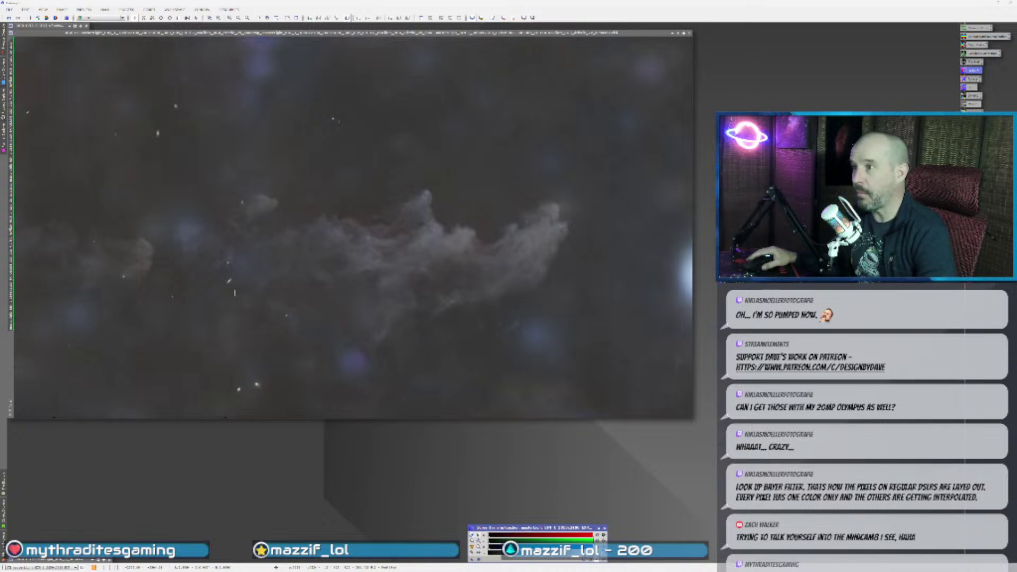
- Compare the galaxy pair near the image's lower edge with the elongated galaxy above it
scroll(244, 390, up, 5)
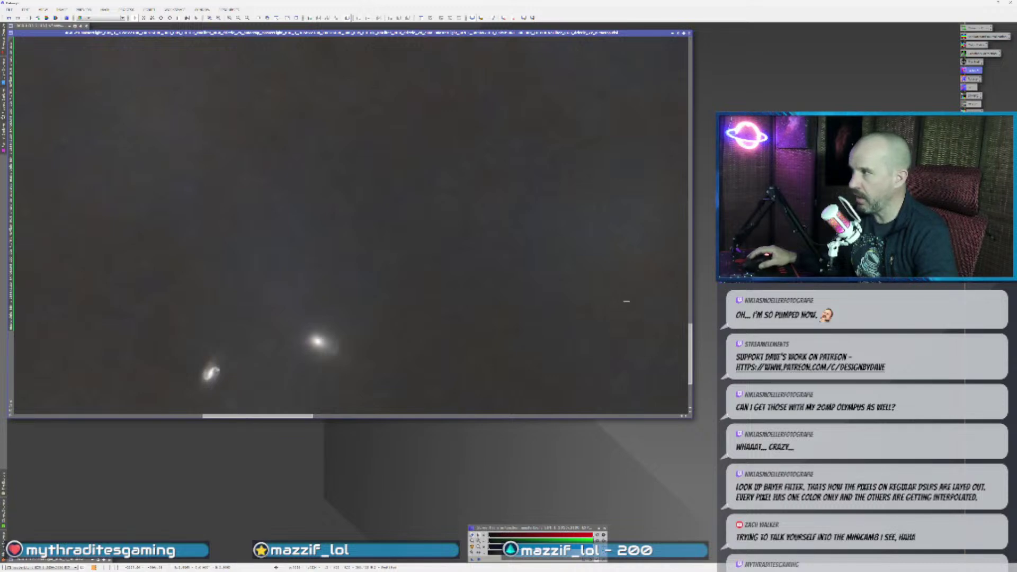
drag(691, 354, 702, 257)
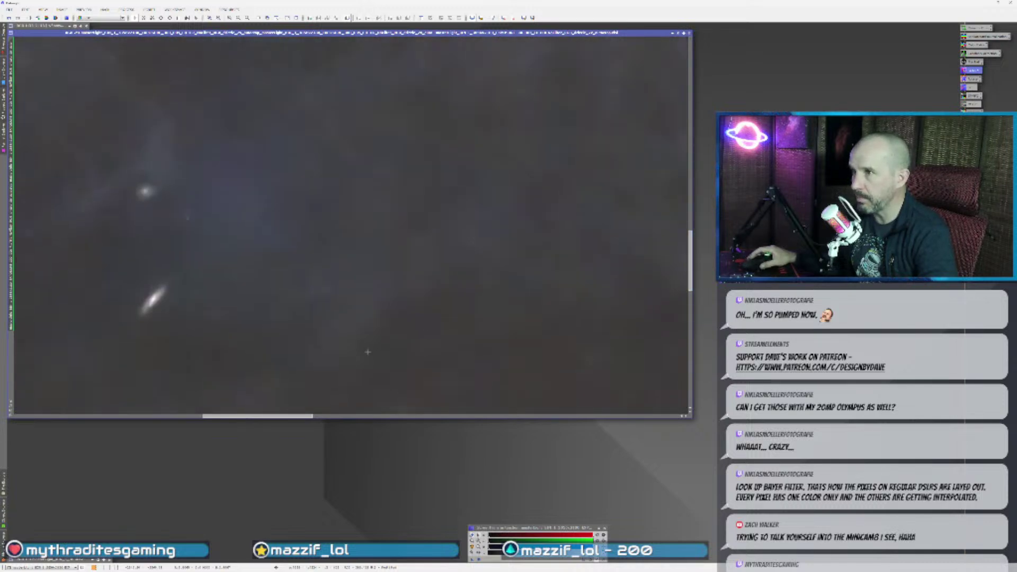
scroll(350, 223, down, 5)
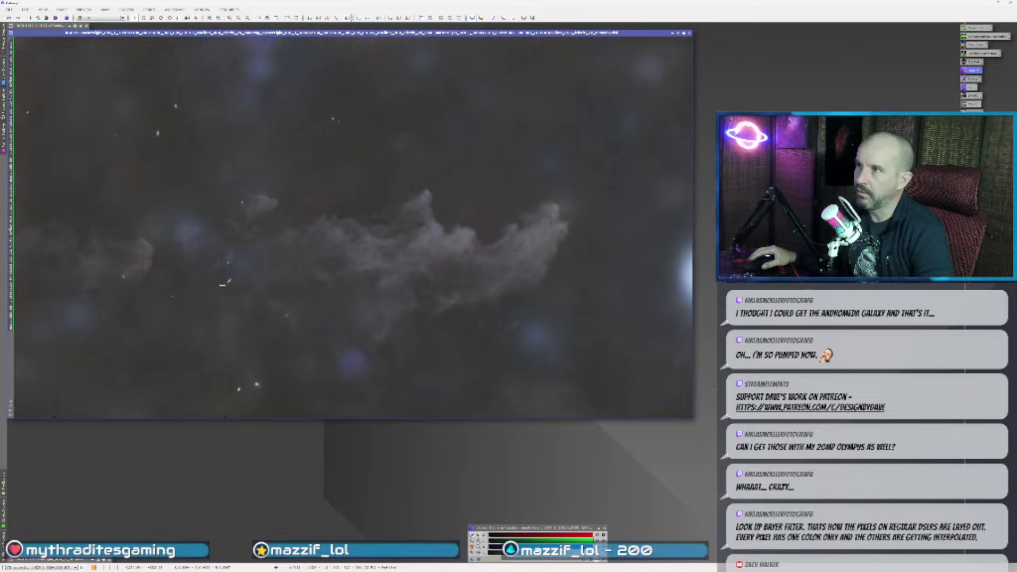
scroll(223, 283, up, 2)
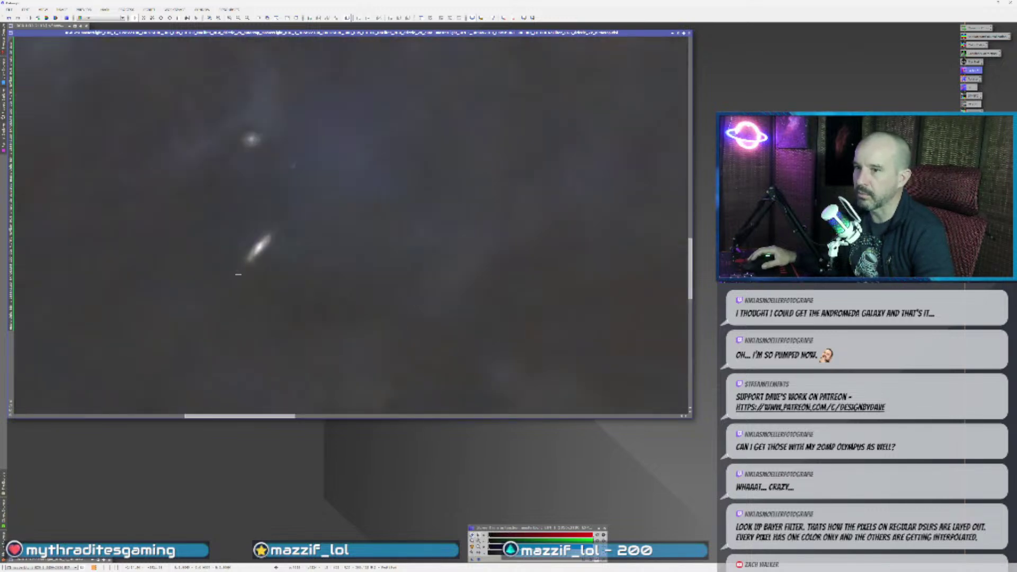
scroll(241, 270, down, 1)
scroll(243, 285, down, 2)
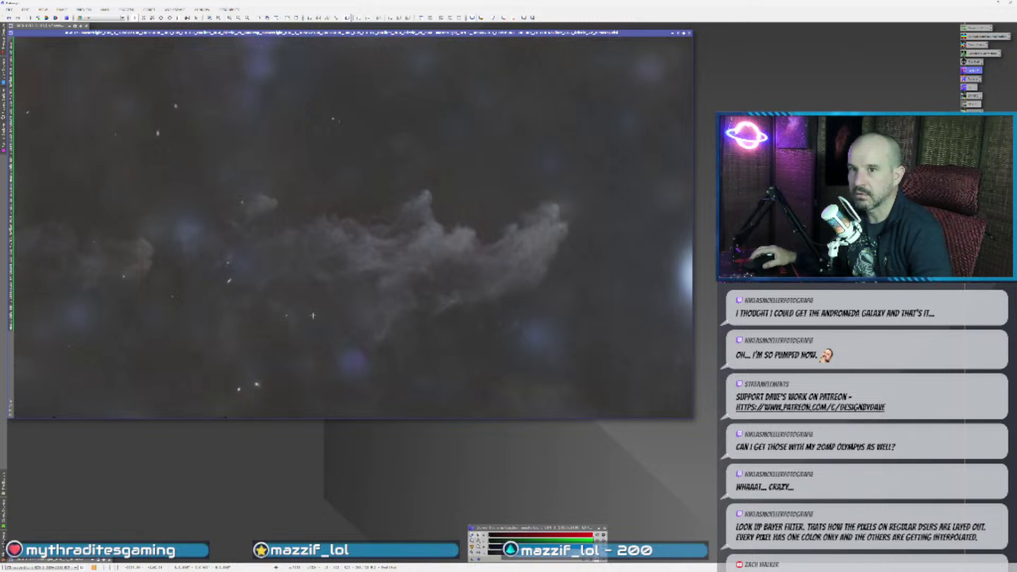
scroll(227, 293, up, 2)
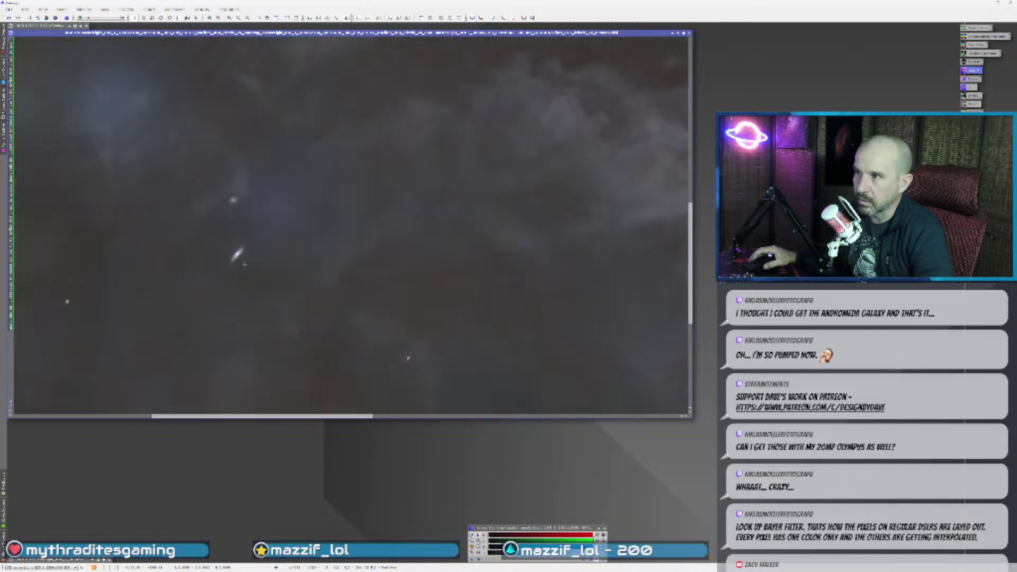
scroll(240, 267, down, 2)
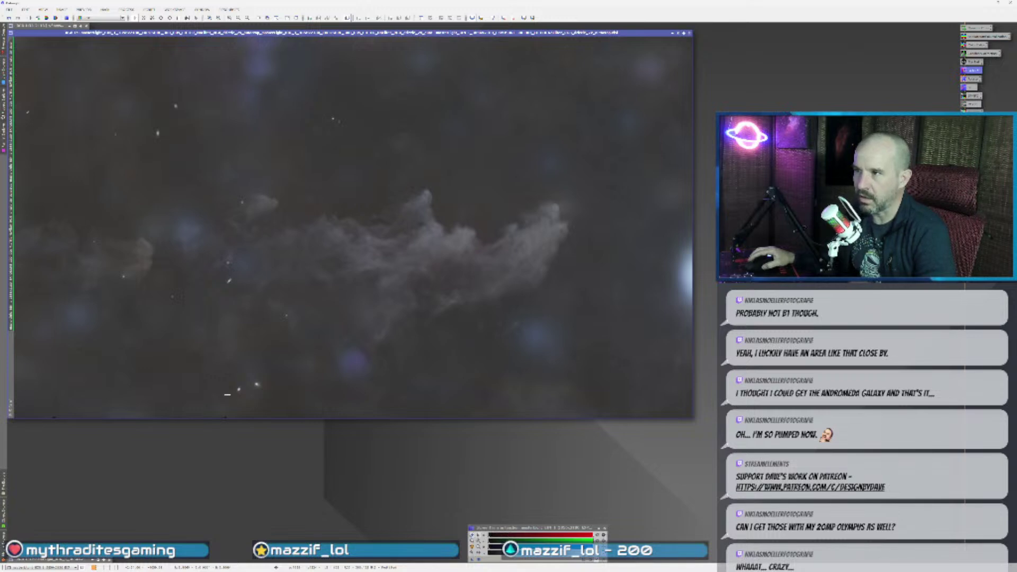
- Survey the small background galaxies from the lower pair up to the upper-left area of the starless image
scroll(227, 395, up, 2)
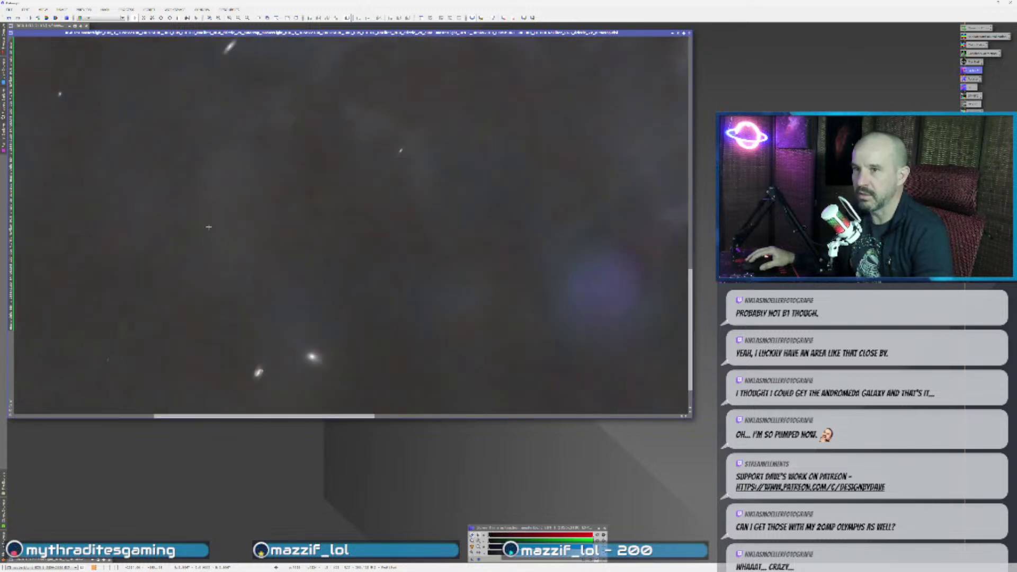
drag(208, 226, 435, 315)
drag(301, 287, 321, 338)
drag(254, 58, 307, 338)
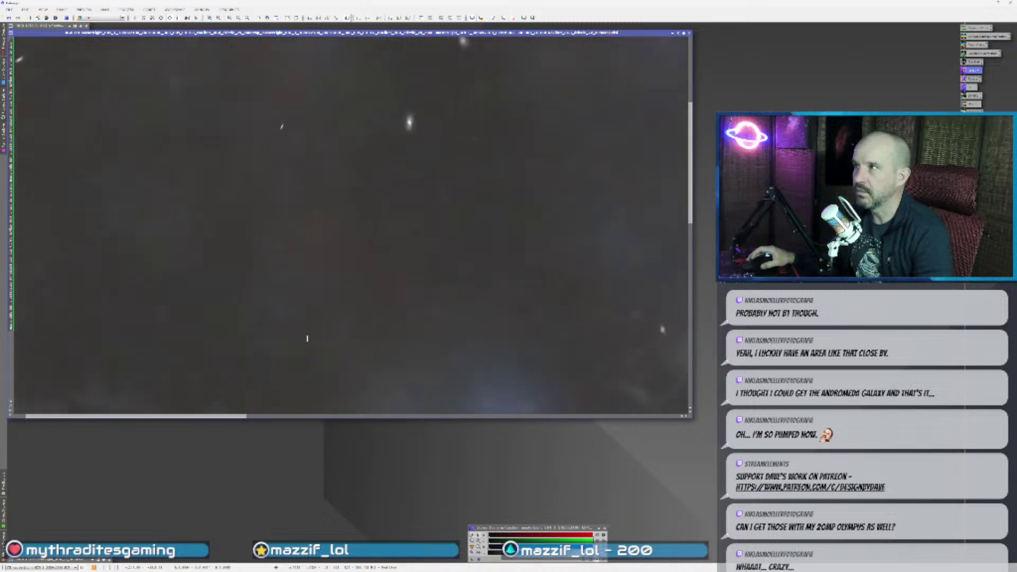
- Examine the small background galaxies and the nebula's wispy structure in the starless image at several magnifications
drag(308, 147, 344, 352)
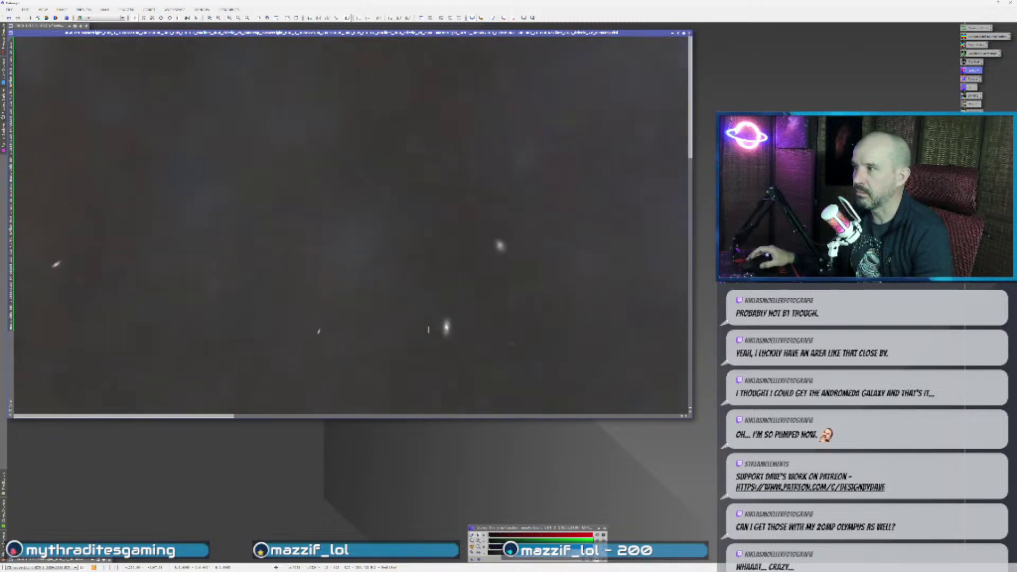
scroll(424, 291, down, 4)
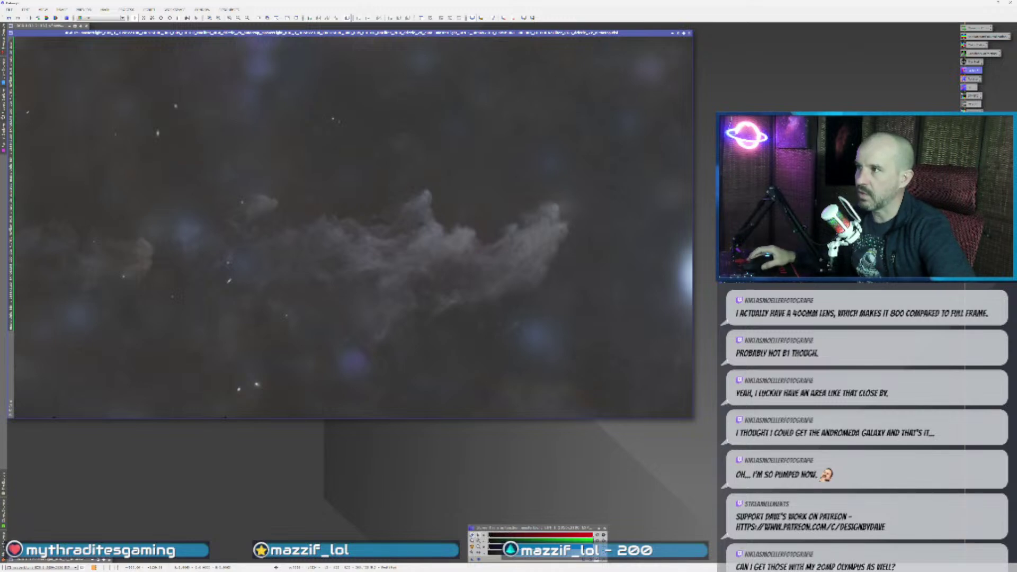
scroll(365, 245, down, 1)
scroll(364, 245, up, 4)
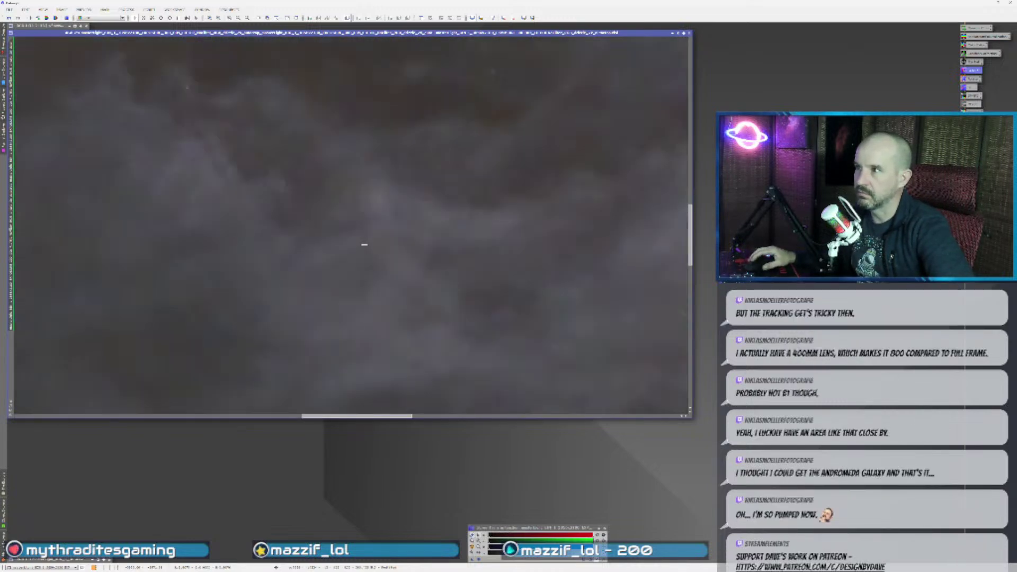
scroll(364, 245, down, 1)
scroll(365, 245, down, 2)
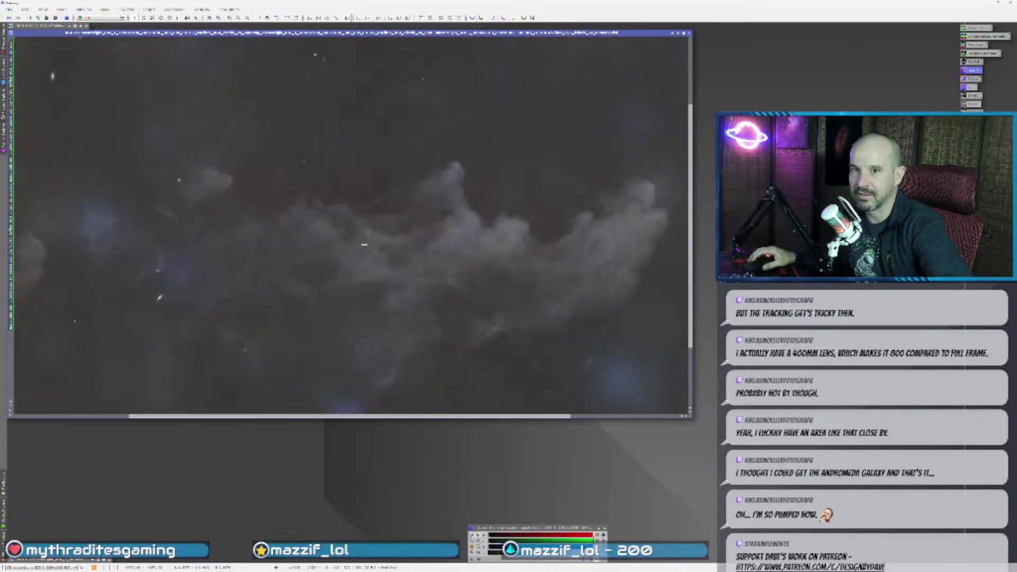
scroll(365, 245, up, 1)
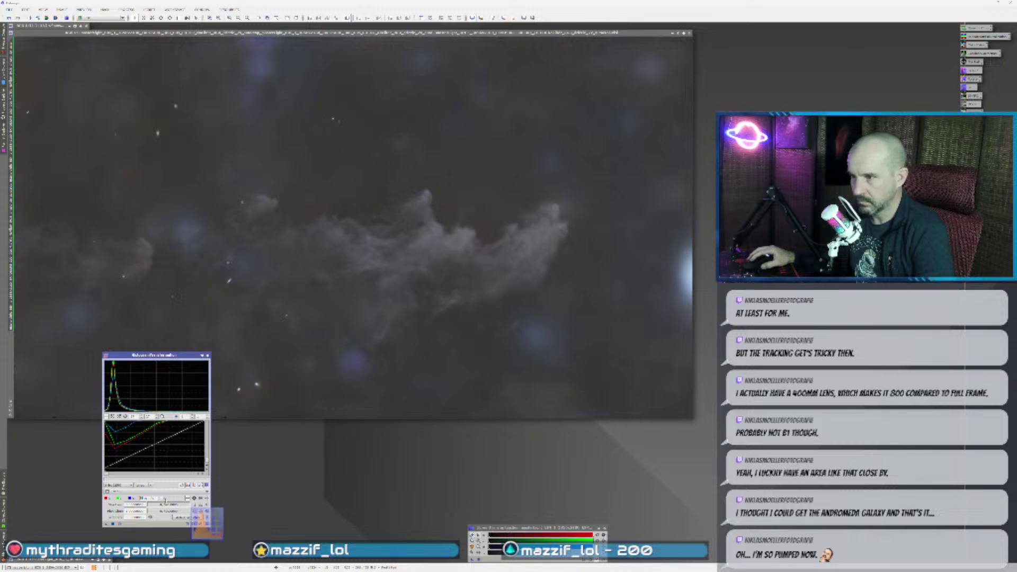
- Load the starless image's screen stretch into Histogram Transformation, disable the screen stretch, and open a real-time preview clear of the dialog
click(131, 485)
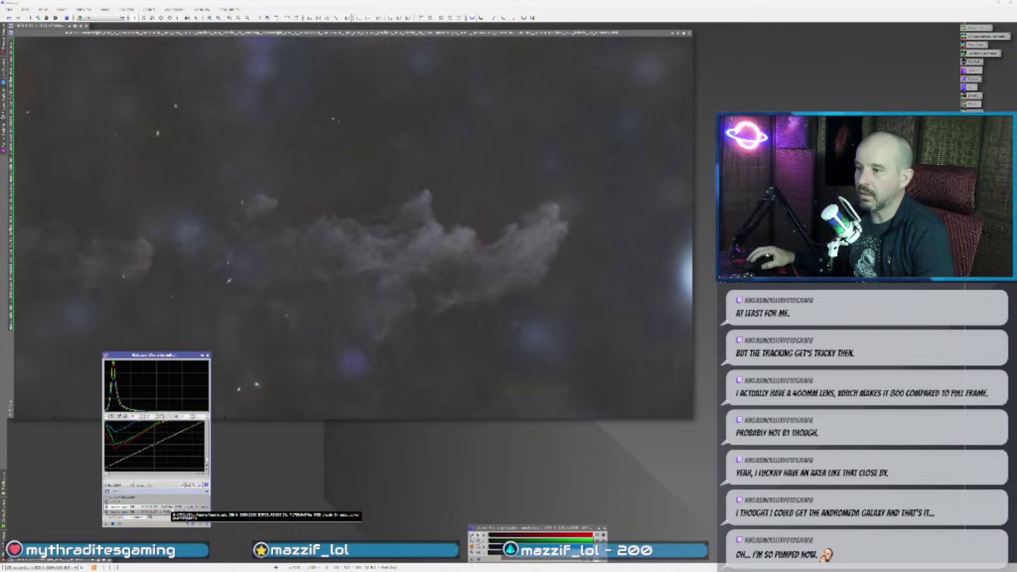
click(154, 524)
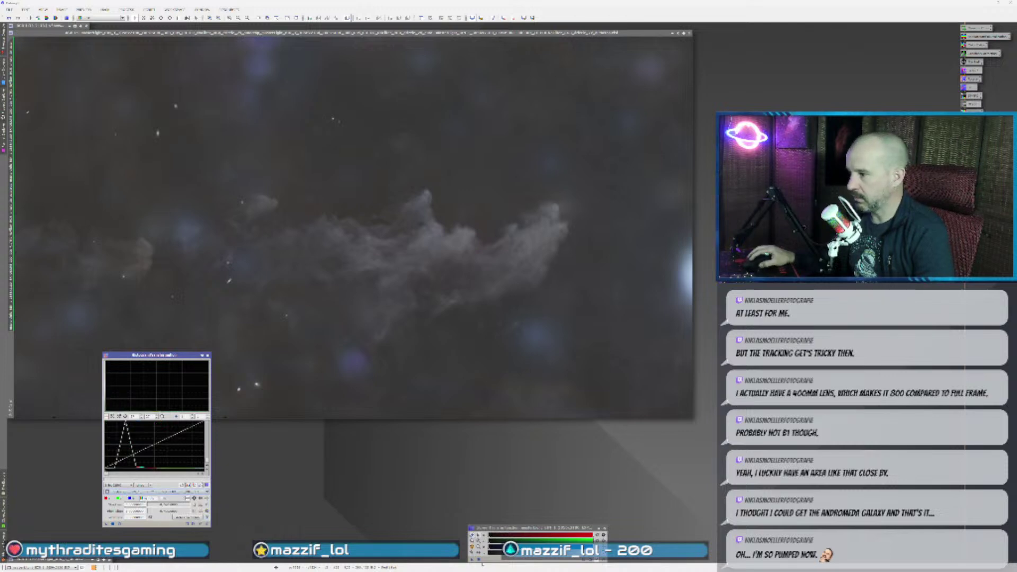
click(152, 523)
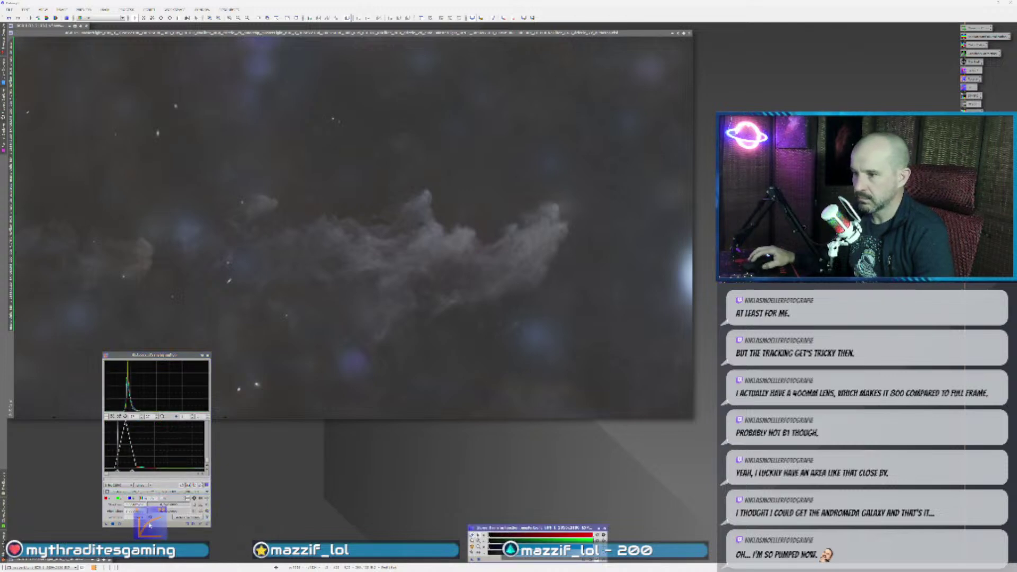
click(504, 17)
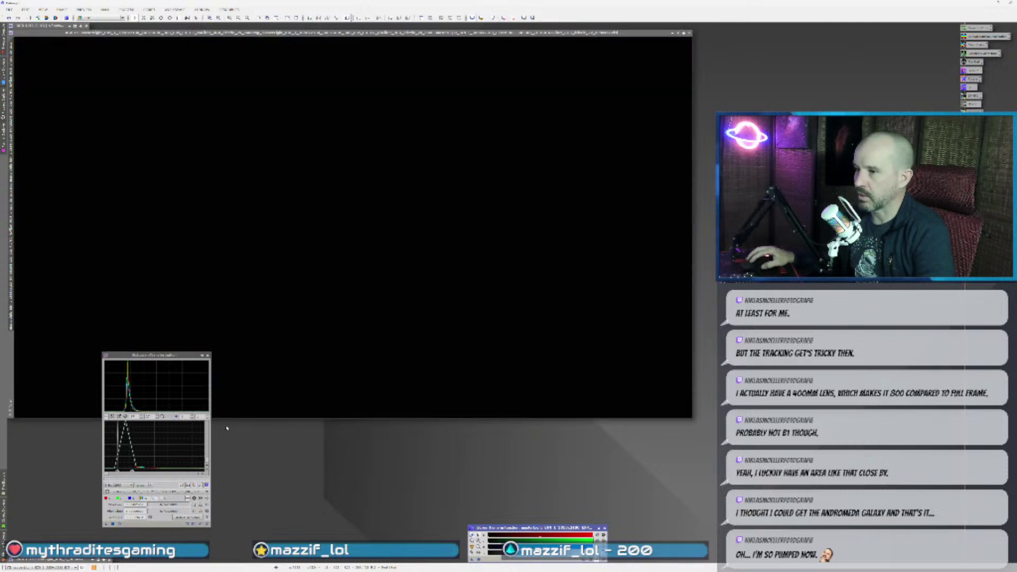
click(524, 18)
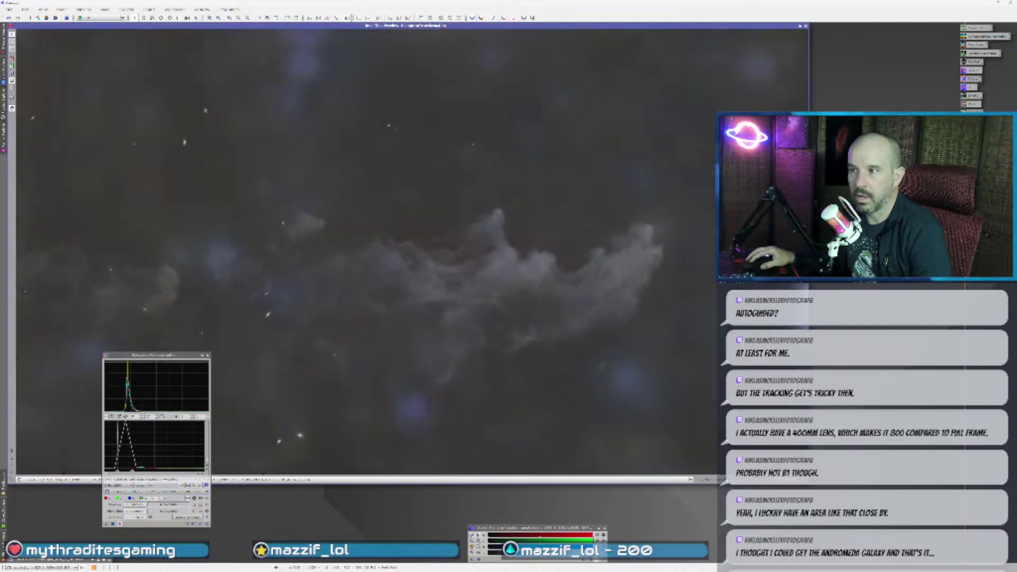
drag(160, 356, 81, 362)
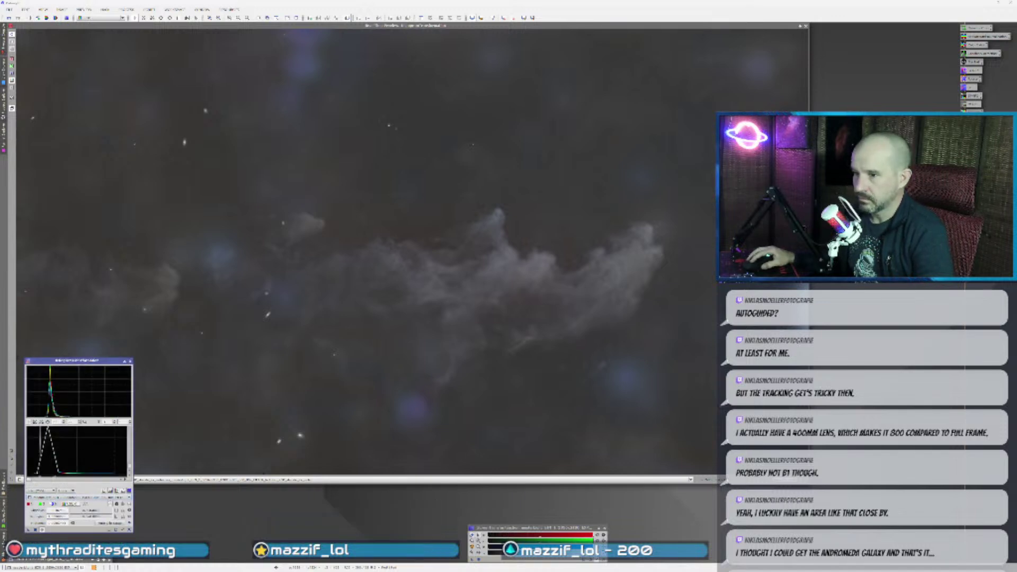
- Darken the sky background by adjusting the histogram's shadows and midtones against the real-time preview, and apply the stretch to the starless image
drag(53, 477, 57, 477)
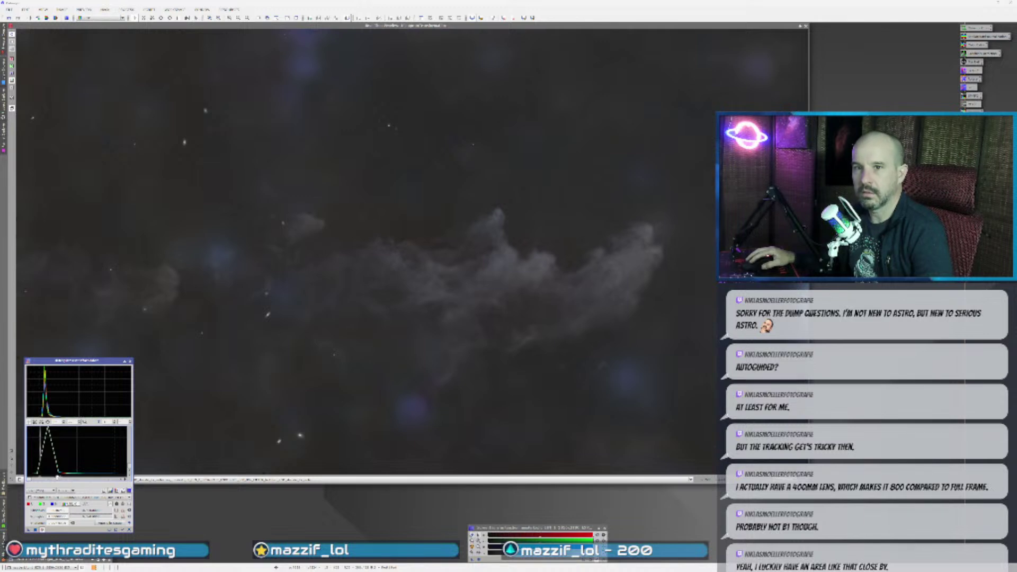
mouse_move(56, 476)
mouse_down()
mouse_move(38, 479)
mouse_move(57, 478)
mouse_up()
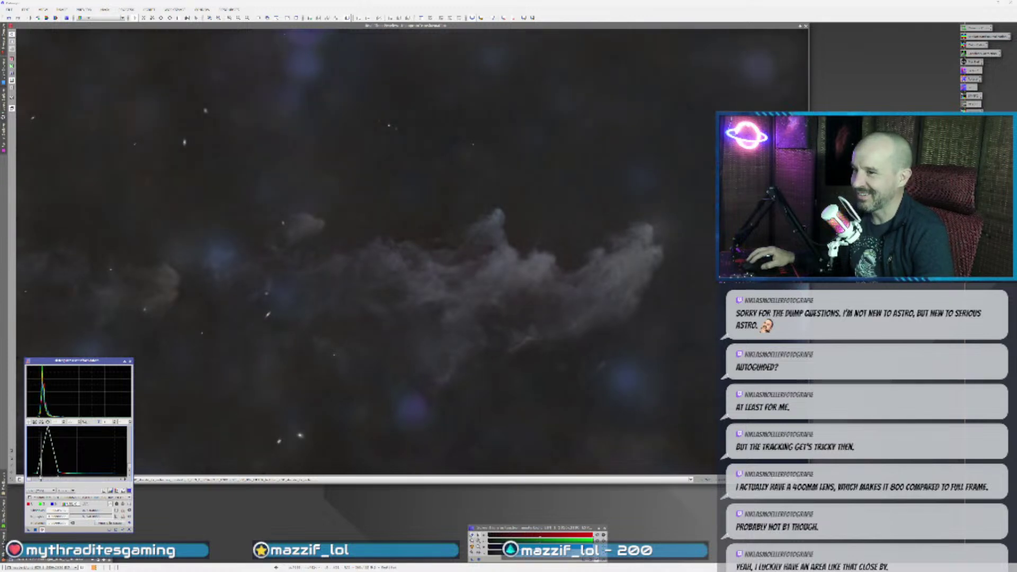
drag(40, 478, 44, 479)
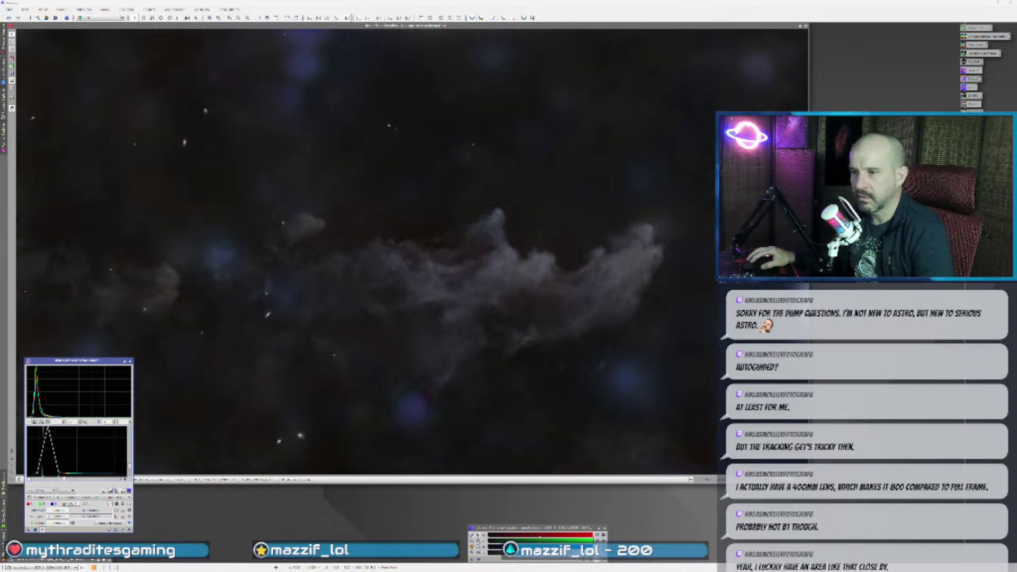
drag(59, 477, 57, 477)
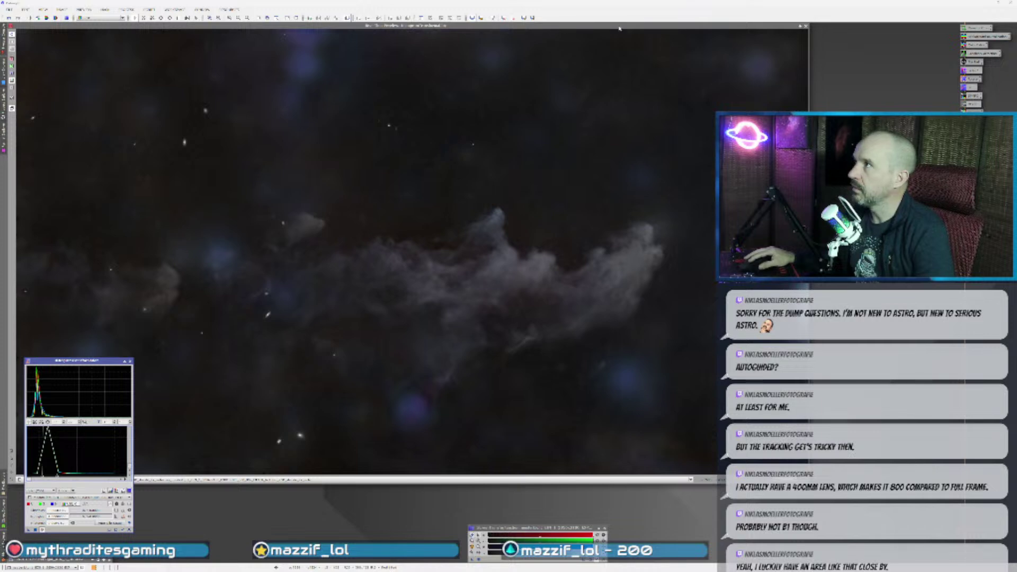
drag(615, 26, 704, 36)
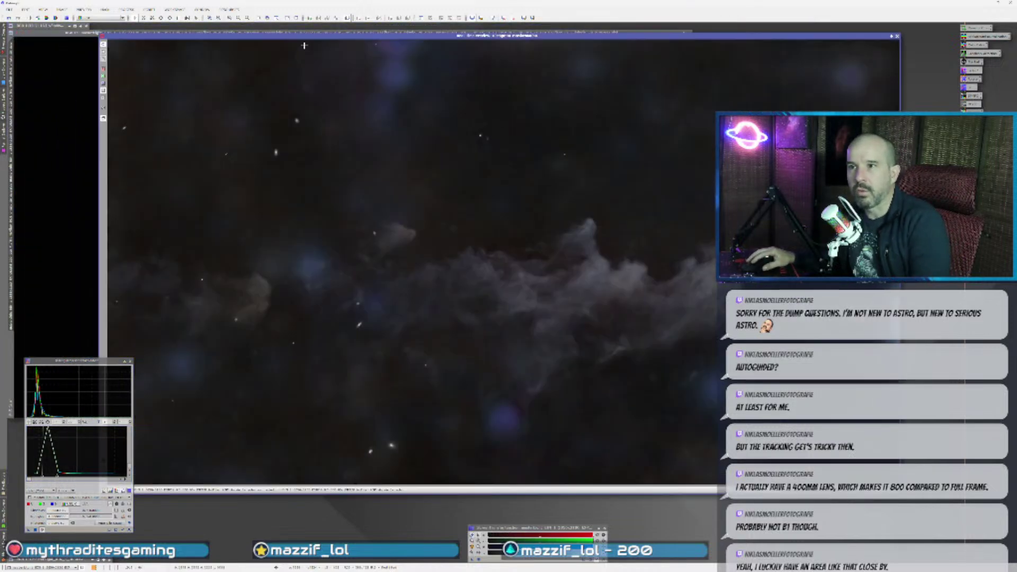
drag(303, 38, 214, 34)
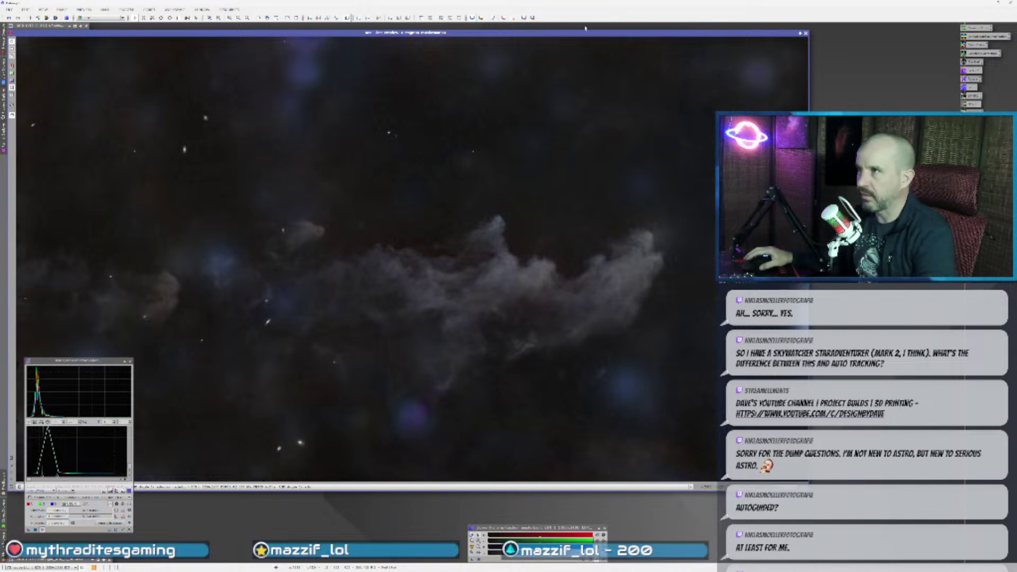
click(806, 32)
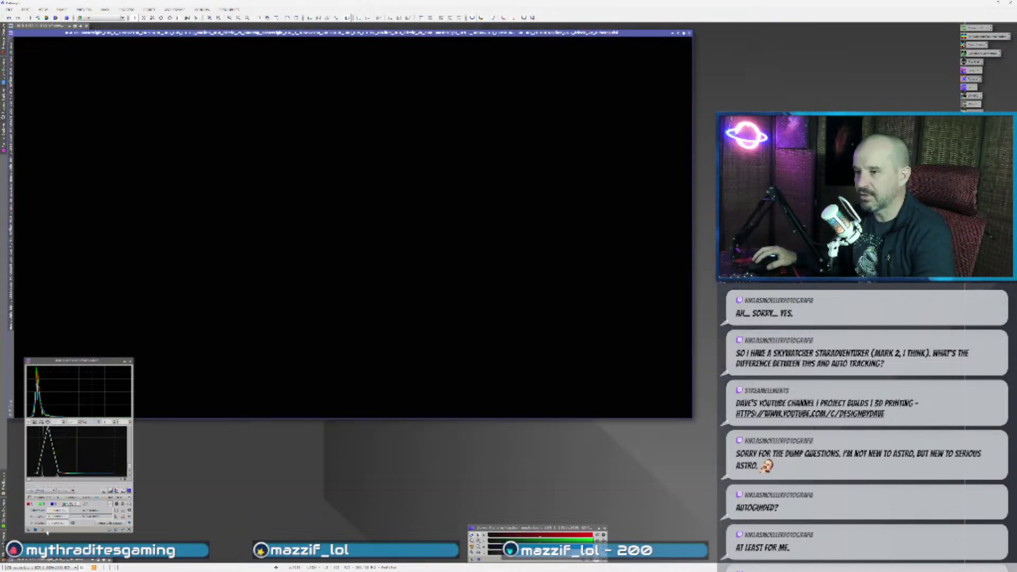
key(ctrl+a)
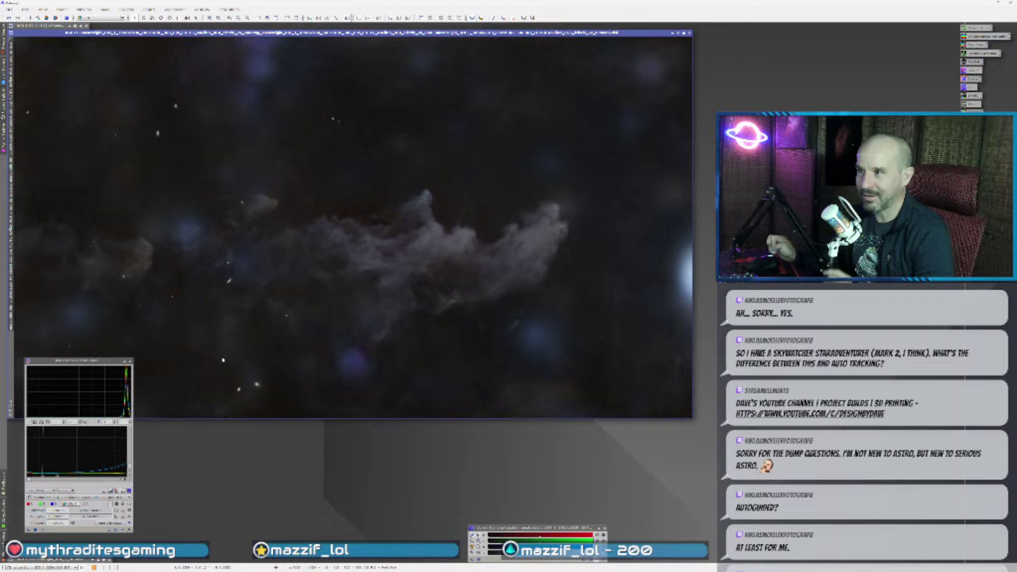
- Compare the stretched starless image with the other nebula image that contains stars, and put the windows back in place
double_click(47, 27)
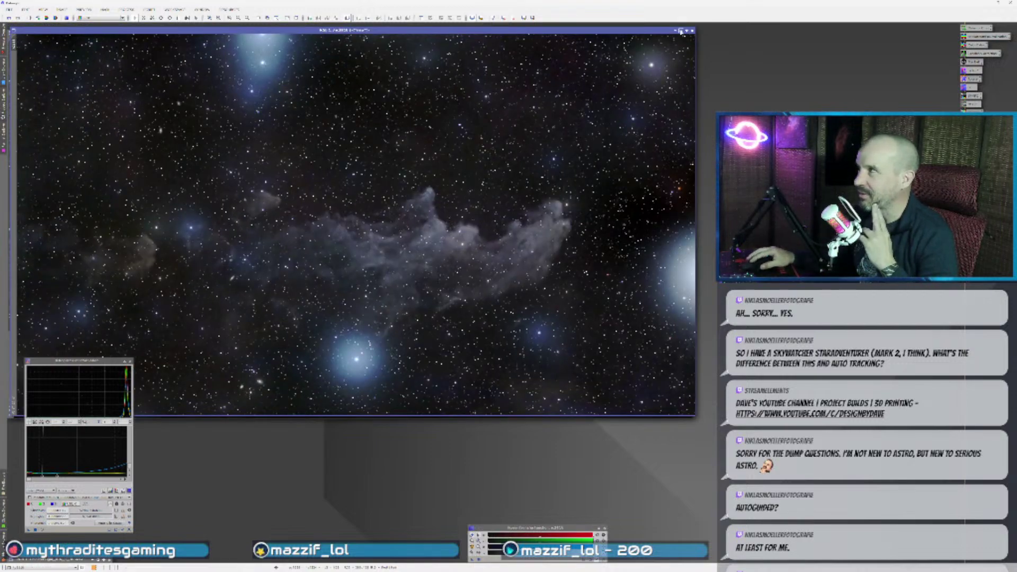
click(681, 30)
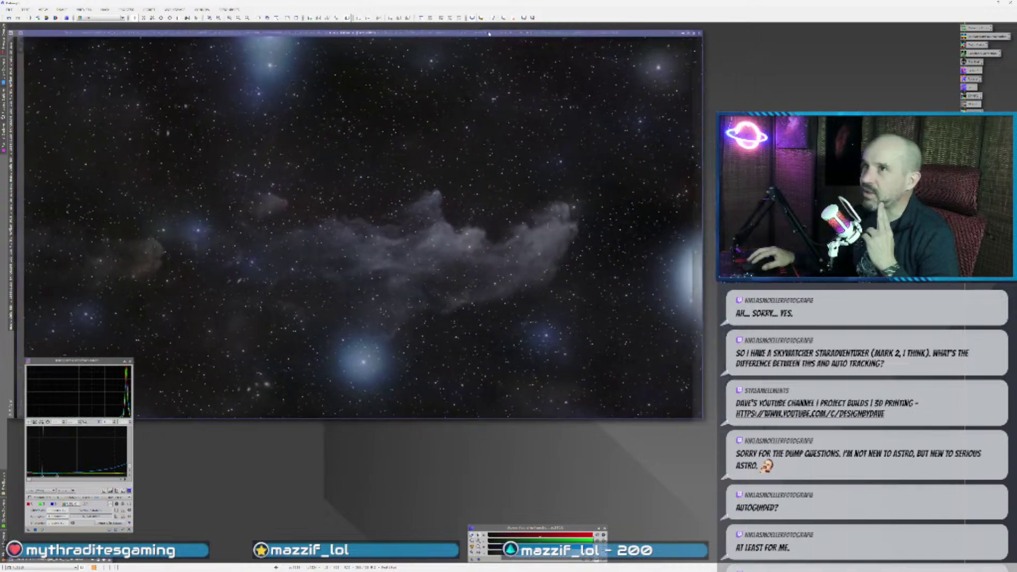
drag(480, 31, 435, 31)
drag(708, 147, 612, 123)
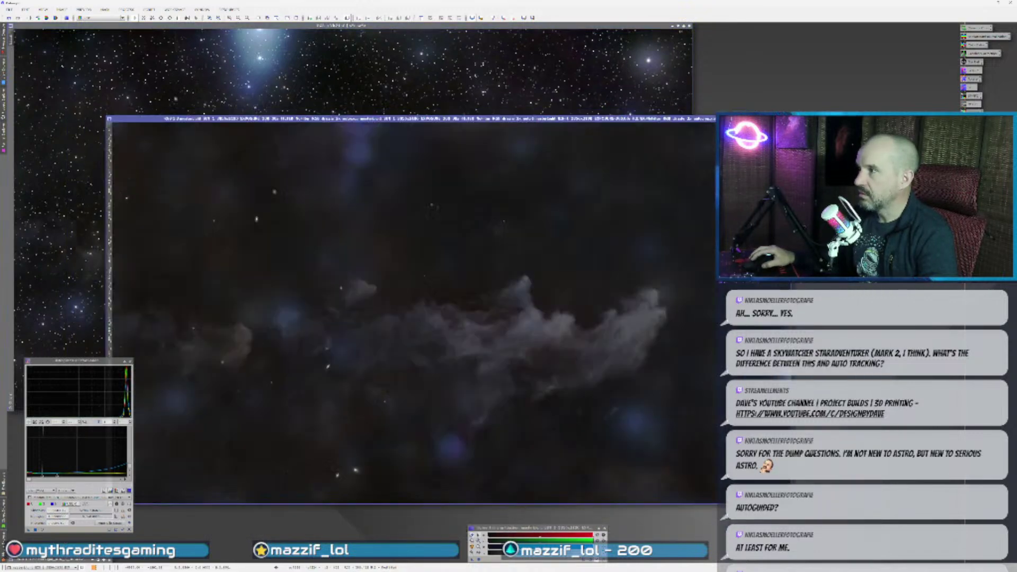
click(655, 95)
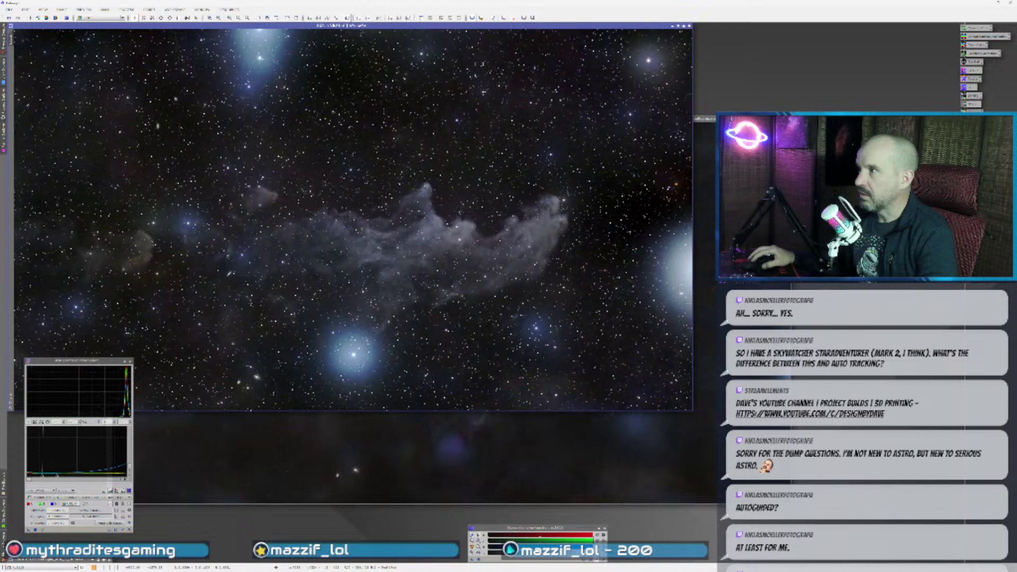
click(702, 212)
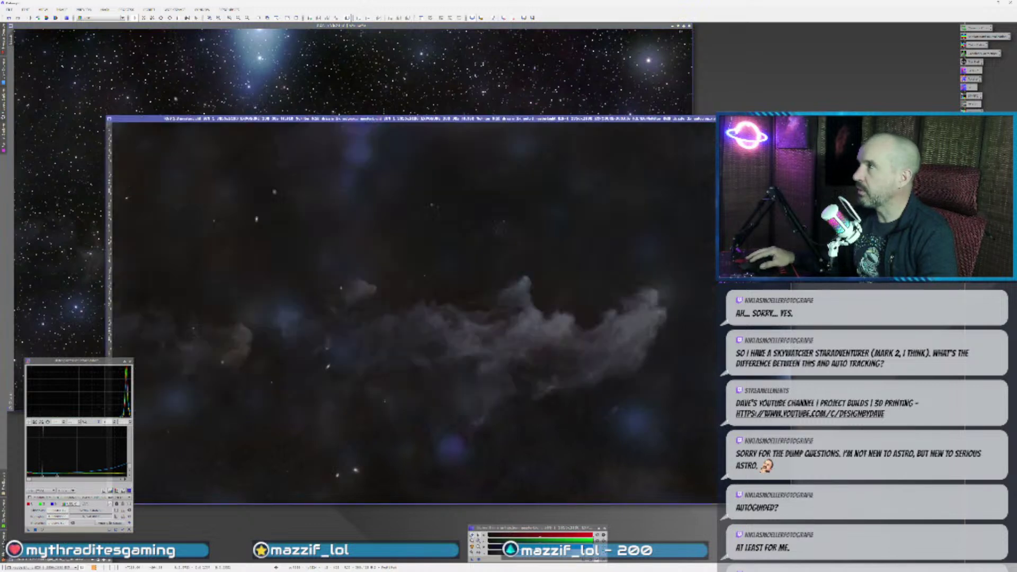
click(678, 27)
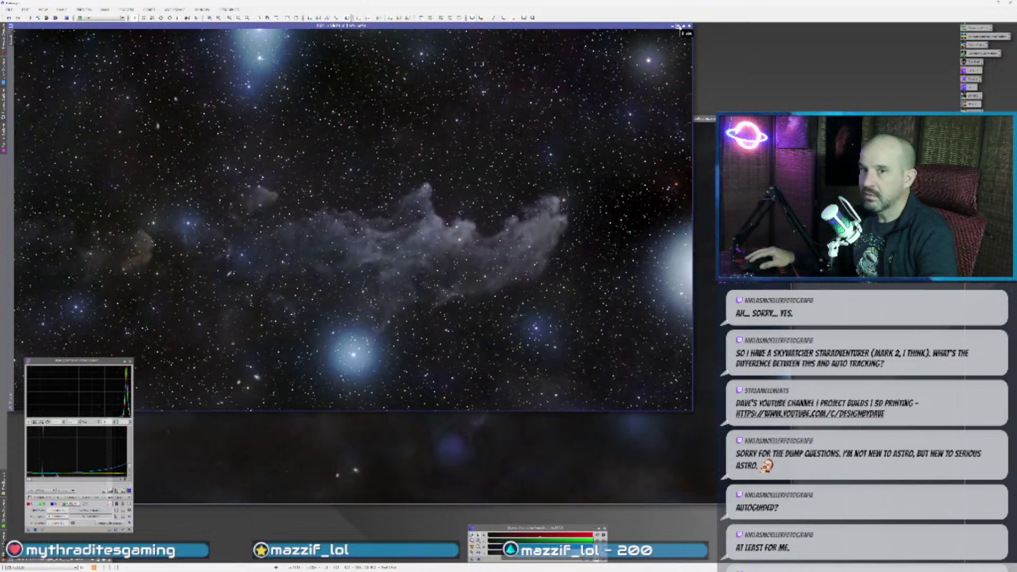
click(679, 27)
drag(531, 120, 432, 35)
drag(92, 362, 80, 382)
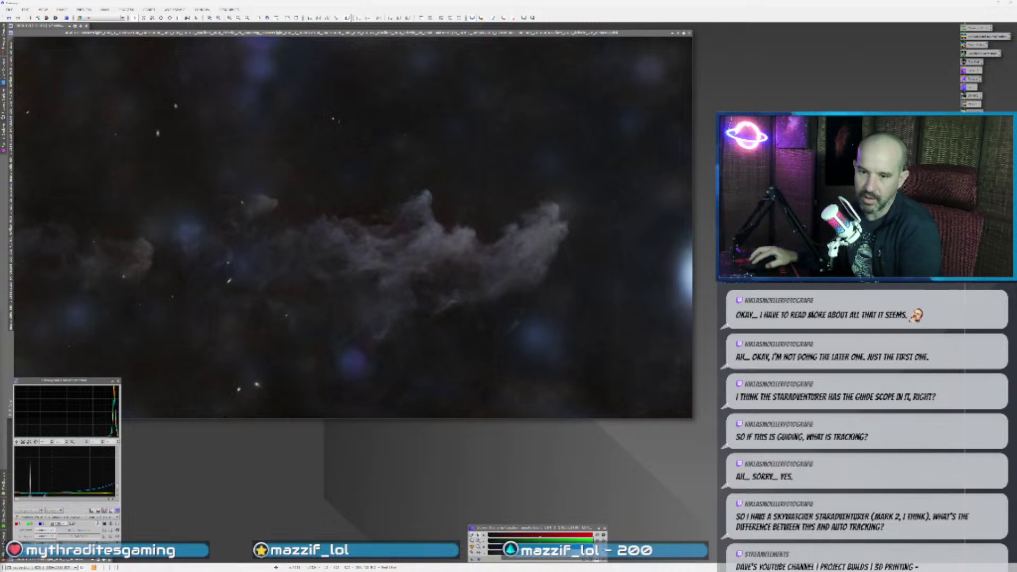
- Switch to N.I.N.A., view the guide camera image and history graph in PHD2 Guiding, and return to PixInsight
key(alt+Tab)
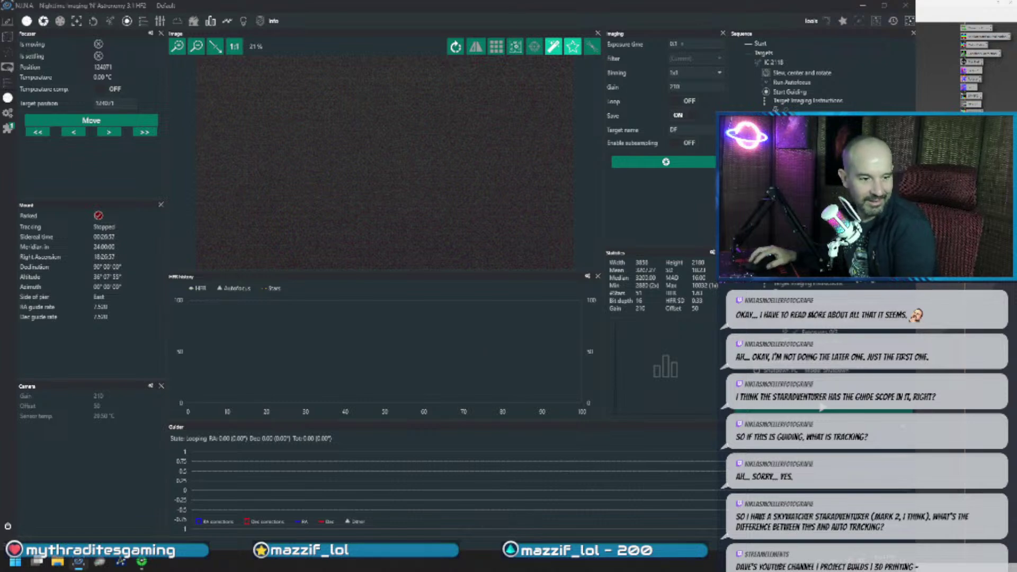
click(141, 562)
click(431, 94)
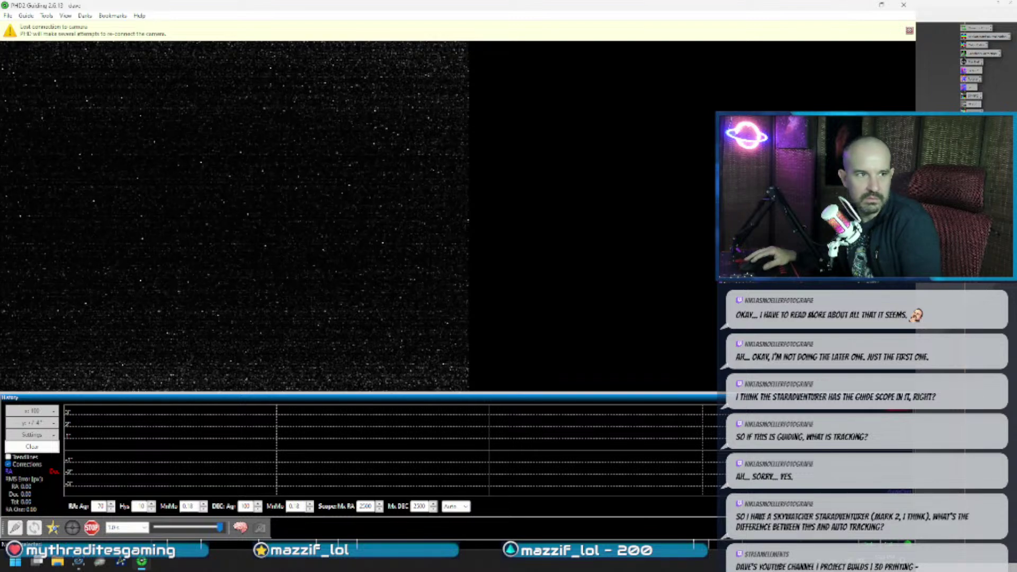
click(848, 4)
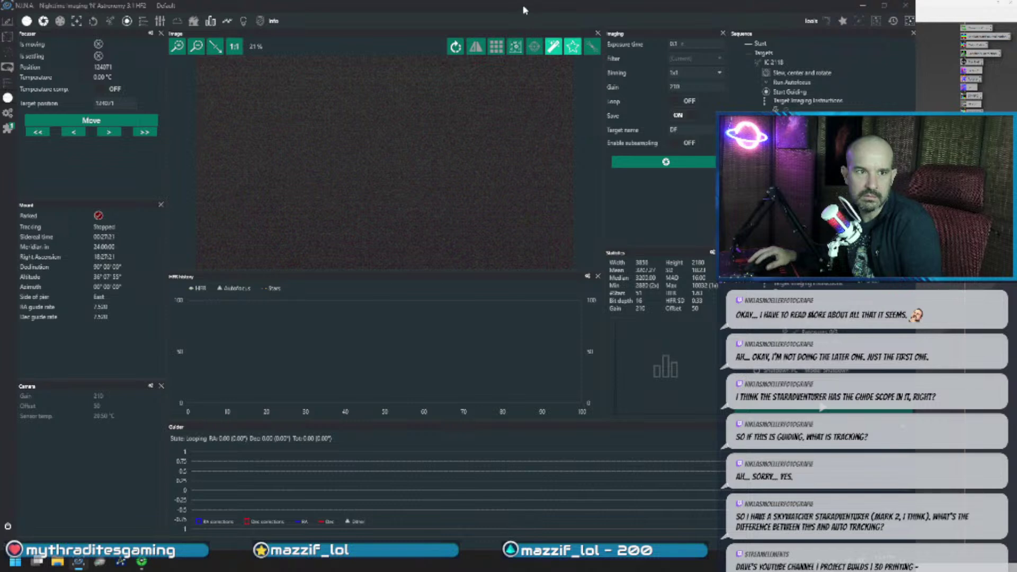
key(alt+Tab)
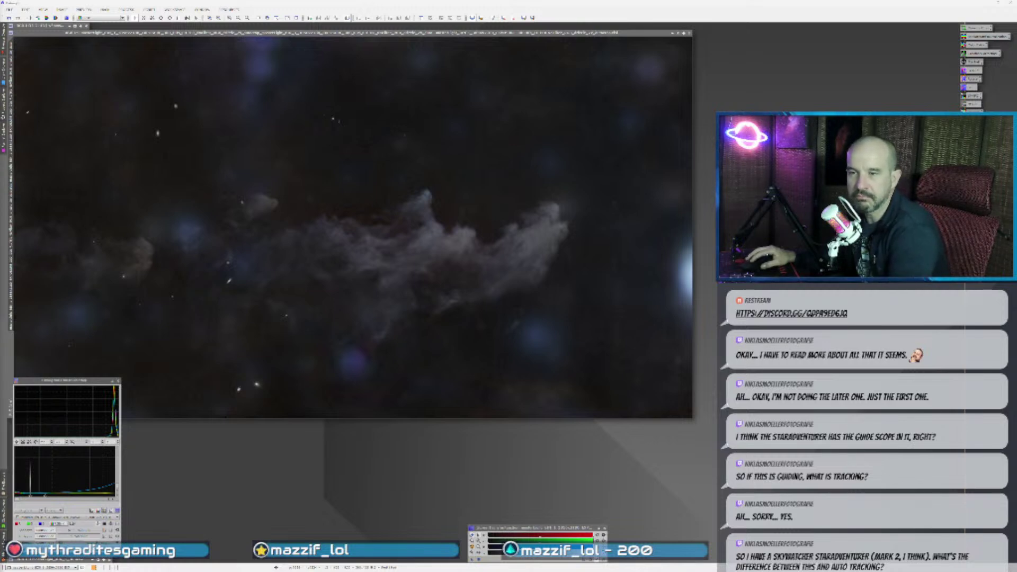
- Activate the stretched starless image, bring the Histogram Transformation dialog fully into view, and close it
click(352, 228)
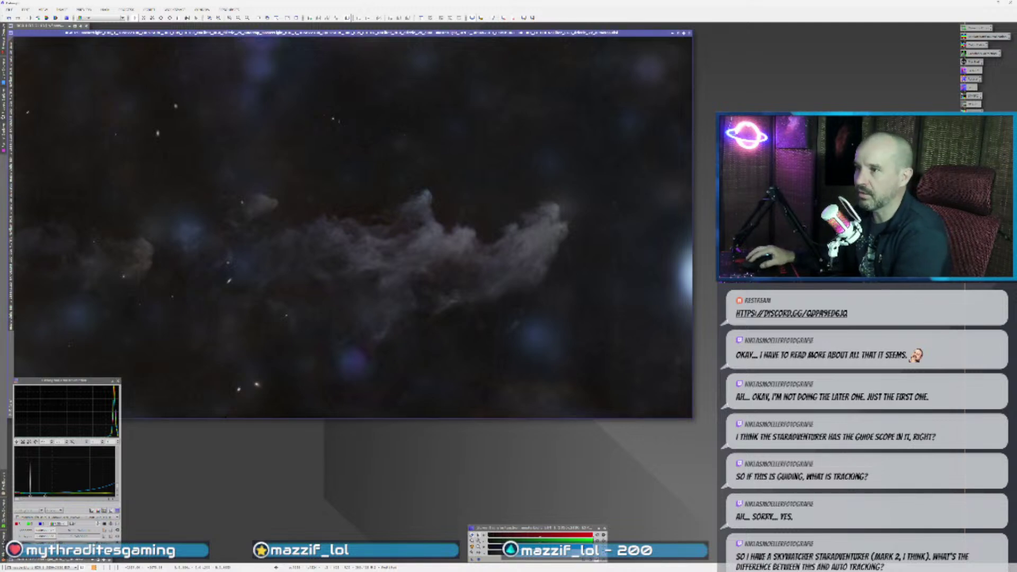
scroll(282, 284, down, 1)
scroll(282, 284, up, 1)
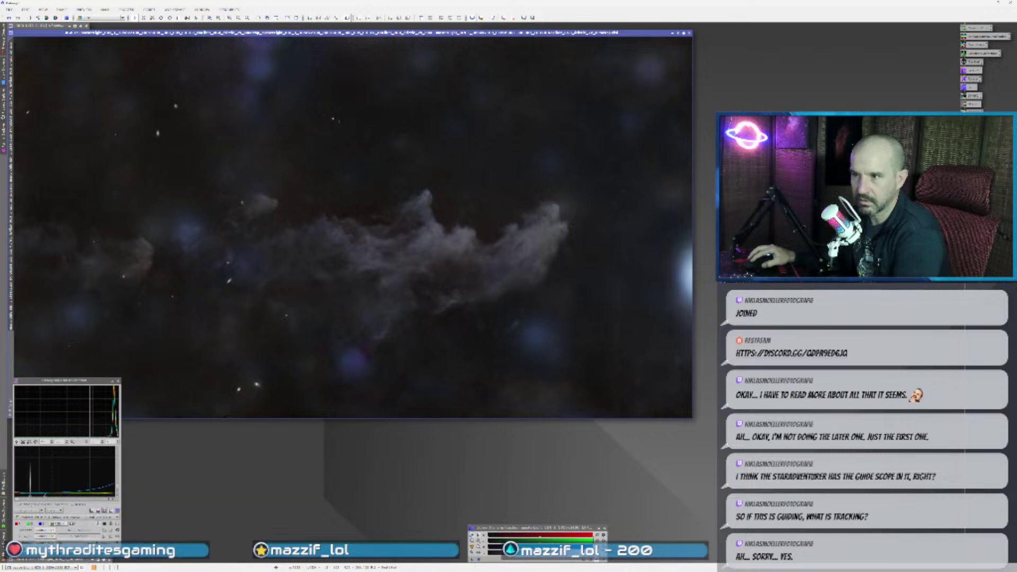
drag(82, 380, 123, 200)
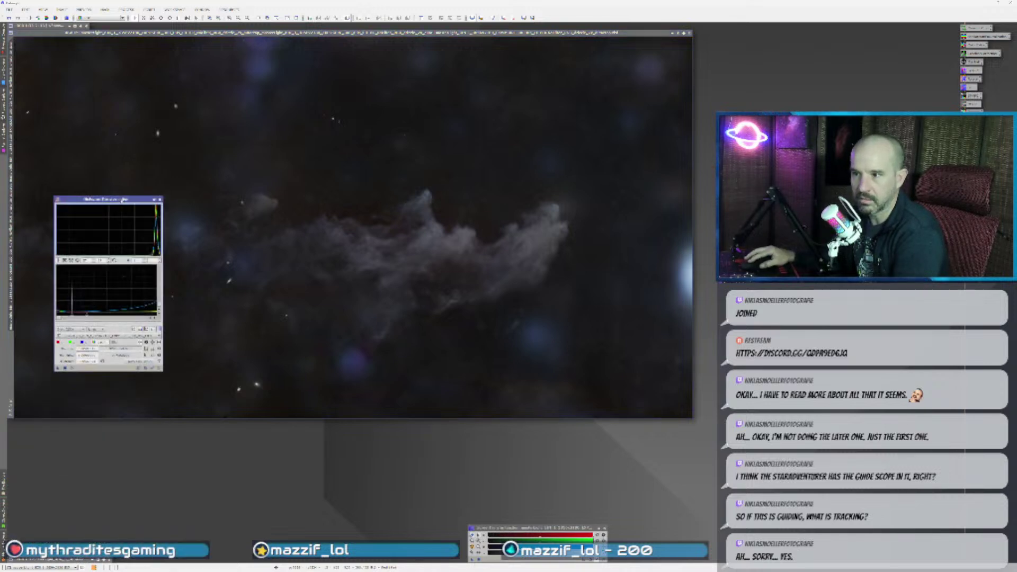
click(131, 386)
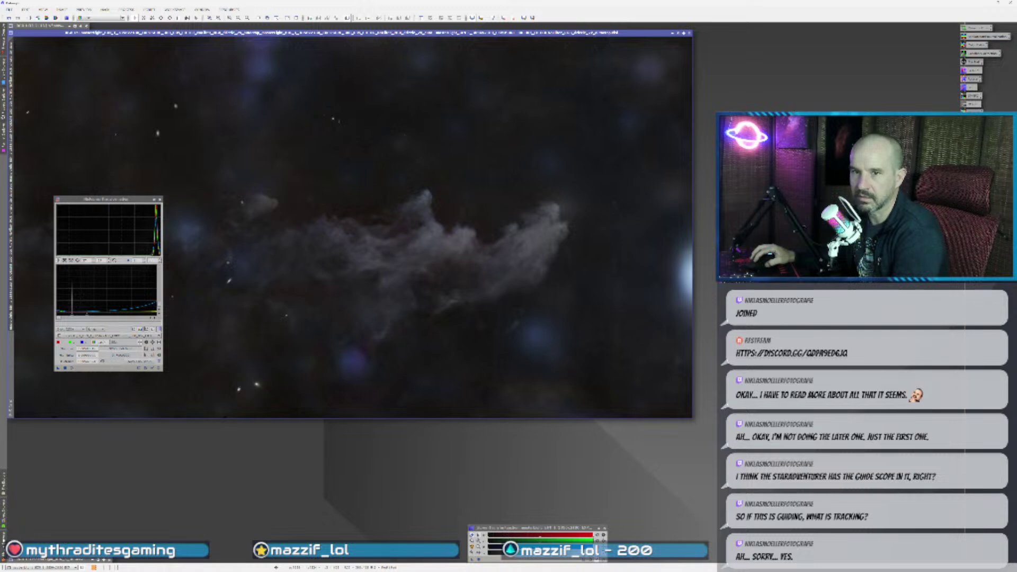
mouse_move(3, 545)
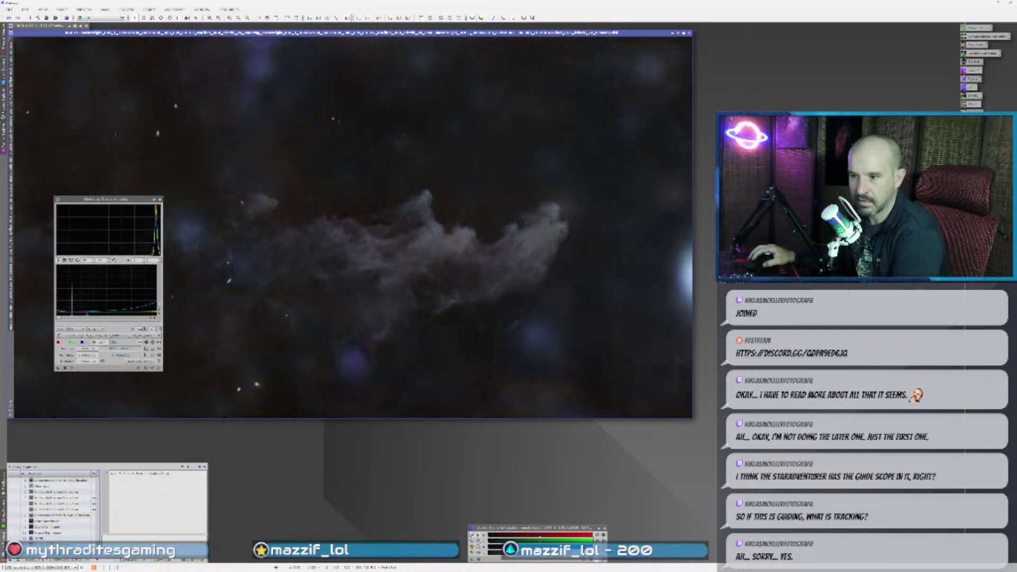
click(160, 200)
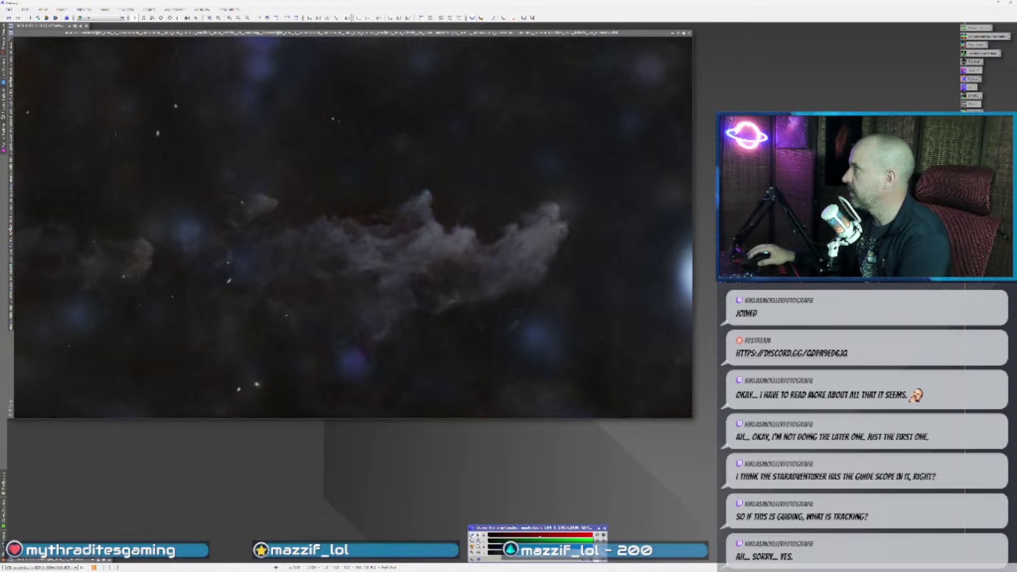
- Open Range Selection with a real-time preview of the starless image and raise the lower limit to isolate the nebula from the dark background
double_click(972, 159)
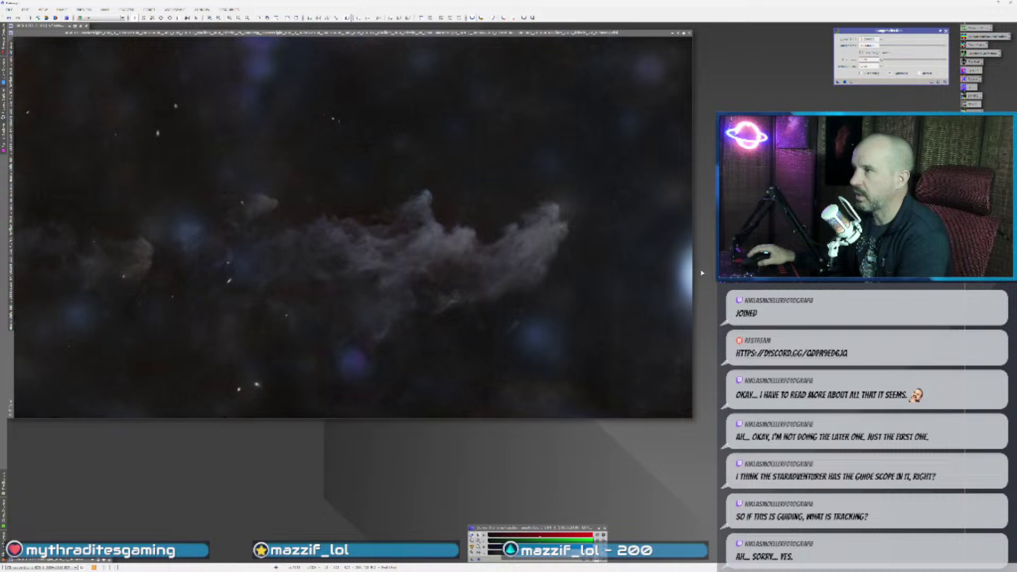
click(850, 83)
click(883, 66)
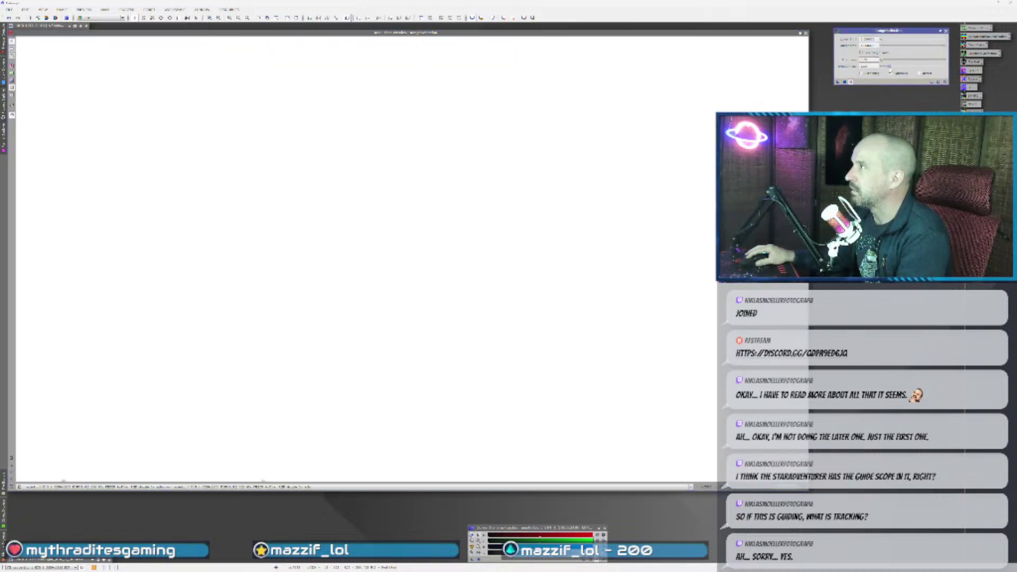
drag(887, 39, 890, 40)
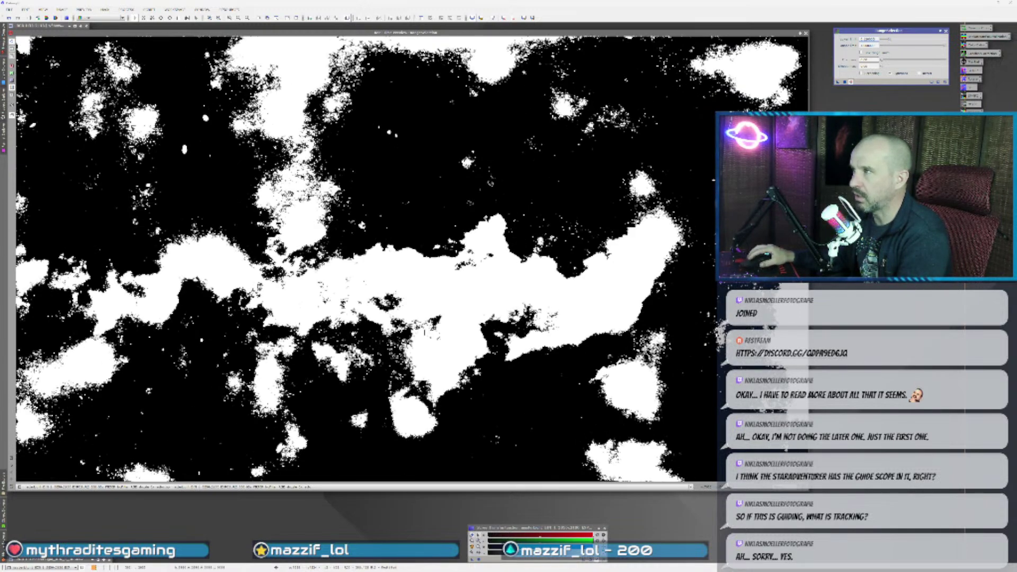
drag(890, 41, 893, 40)
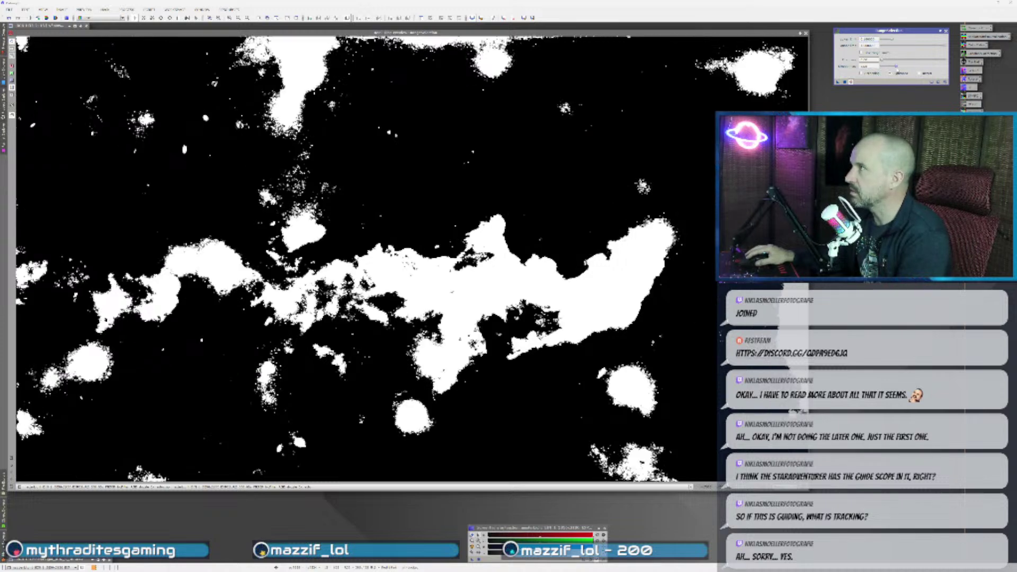
- Smooth the range selection's edges, fine-tune its lower limit, close the preview, and generate the range mask as a new image
drag(893, 68, 884, 62)
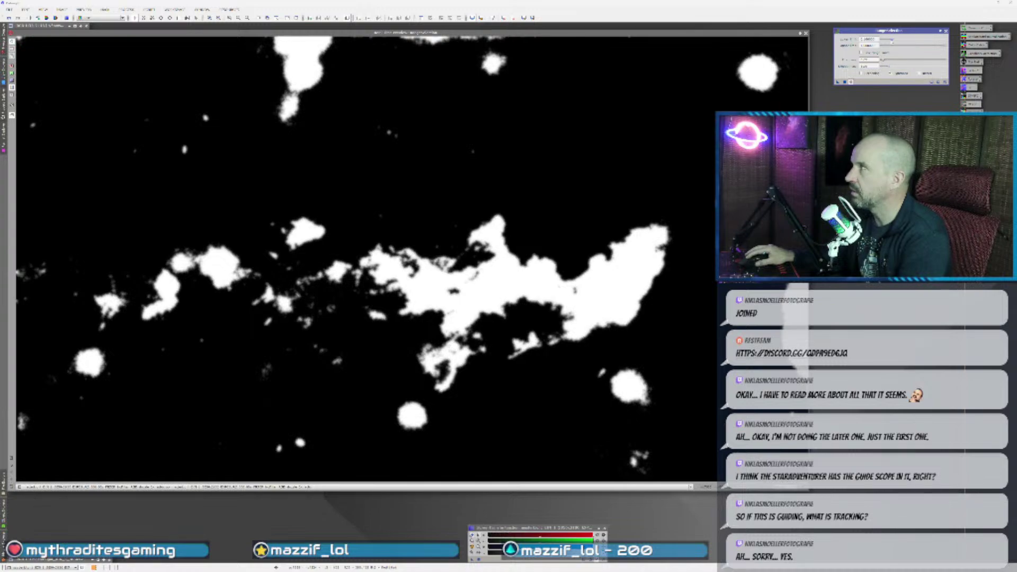
drag(890, 40, 892, 42)
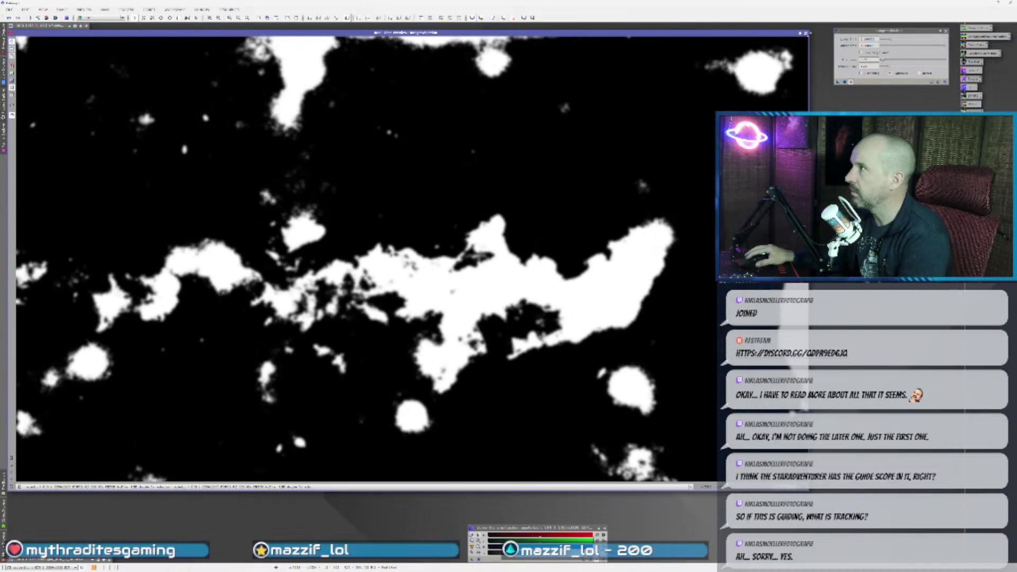
click(806, 33)
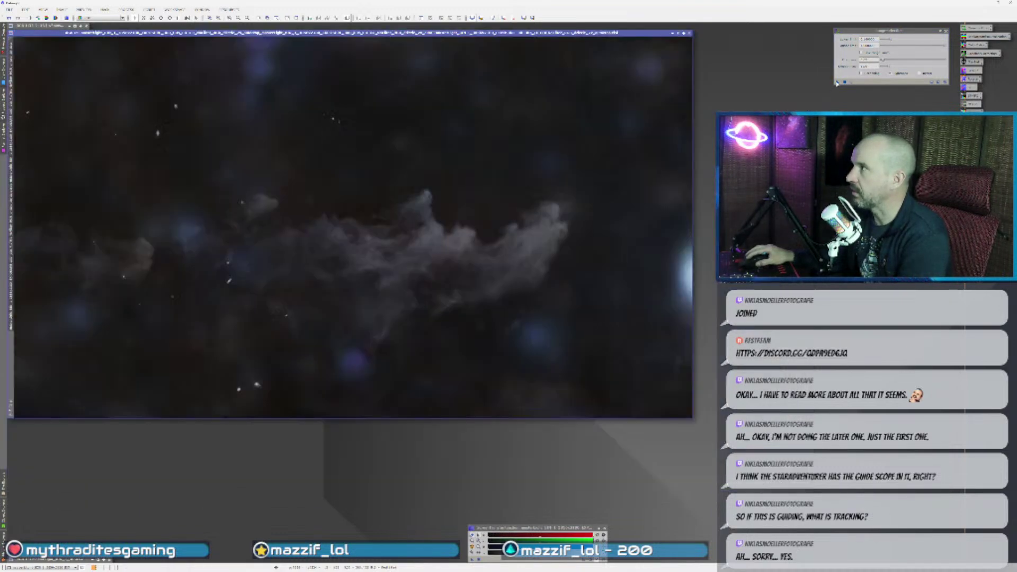
drag(838, 83, 491, 170)
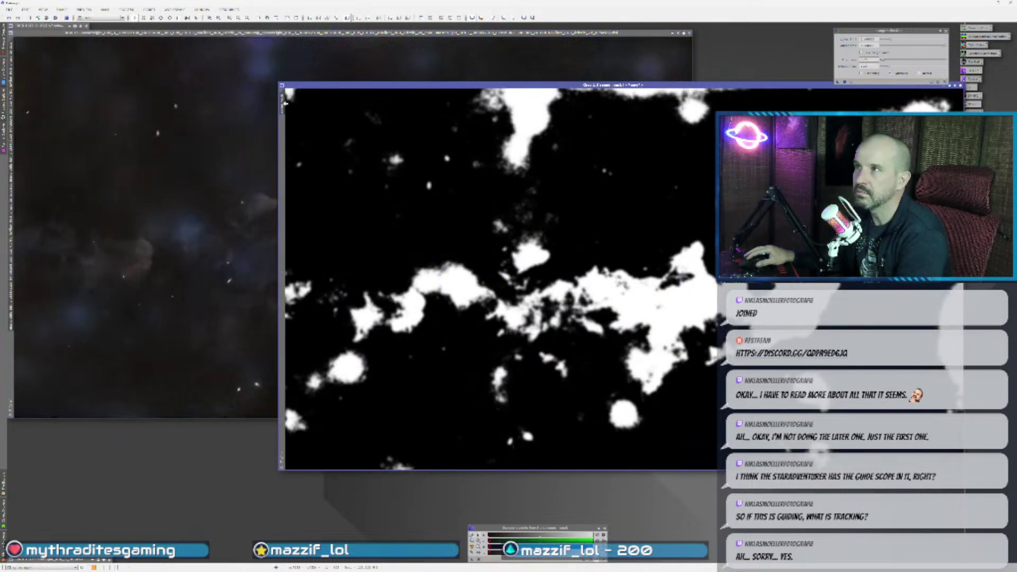
- Use the range mask on the starless image with the mask overlay hidden, and reposition the mask window
click(107, 334)
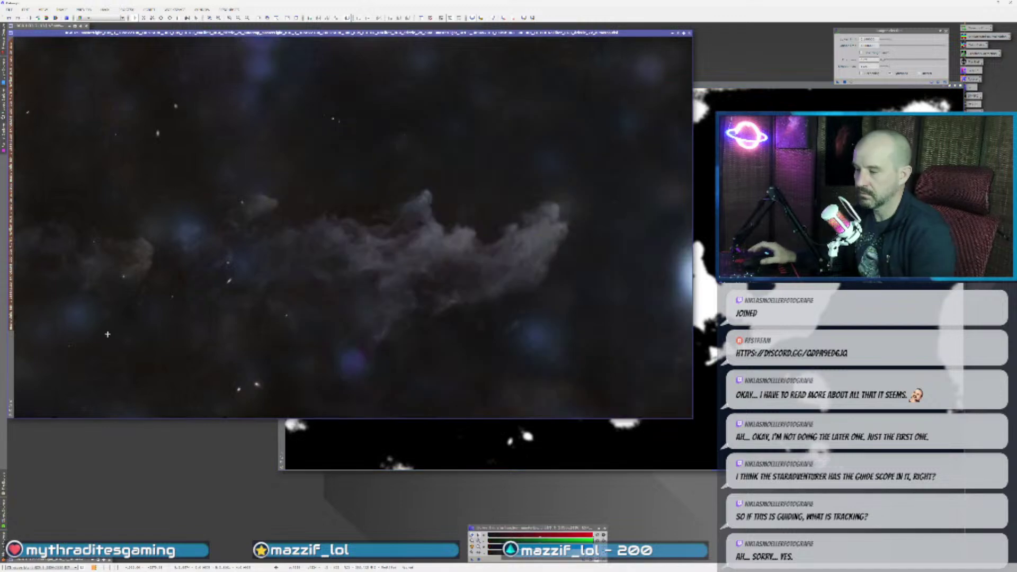
key(ctrl+k)
key(ctrl+k)
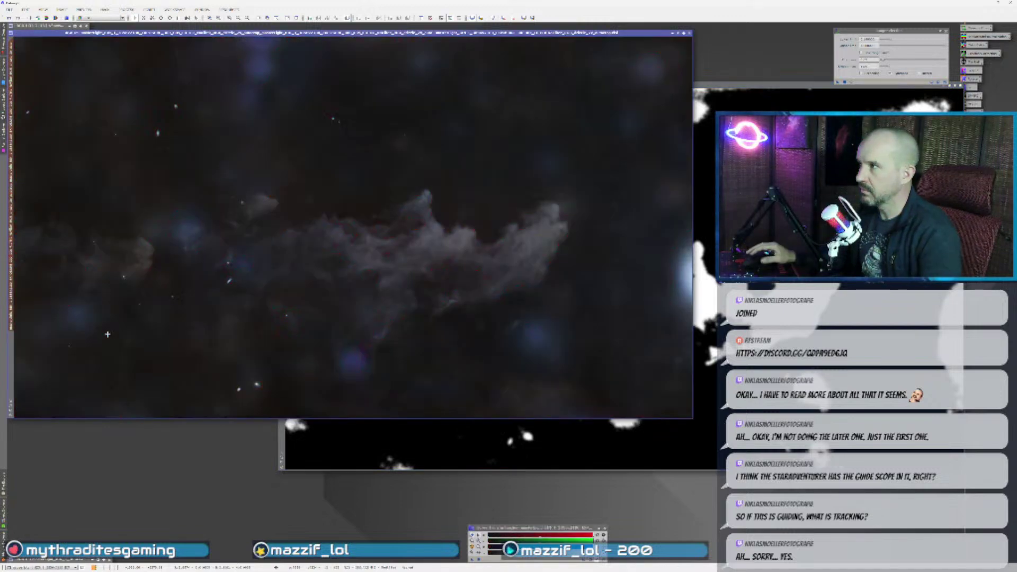
drag(794, 84, 613, 104)
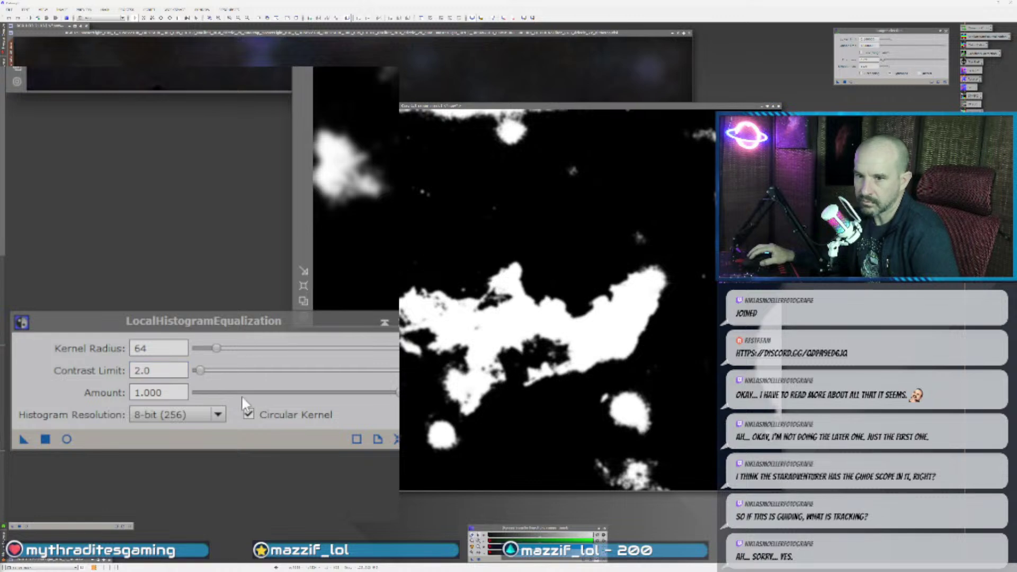
click(66, 439)
click(162, 393)
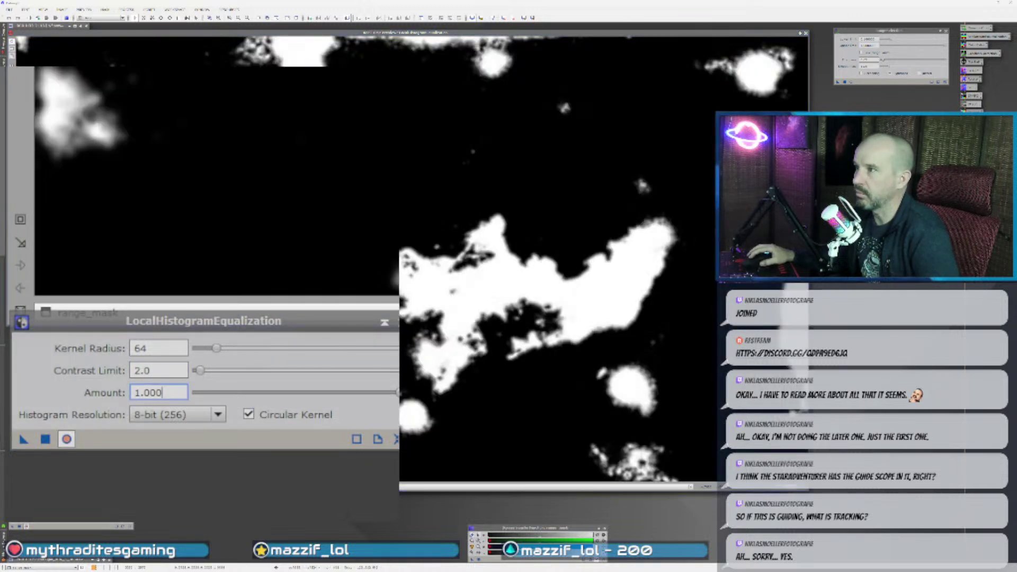
click(67, 439)
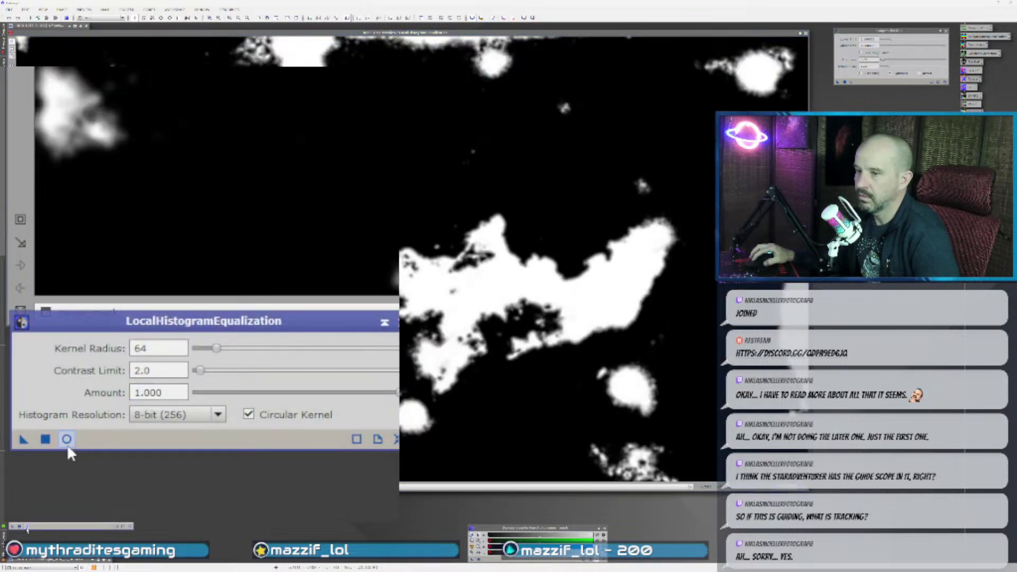
- Preview LocalHistogramEqualization on the masked starless image, set the amount to 0.330, and apply it with kernel radius 64 and contrast limit 2.0
key(ctrl+Tab)
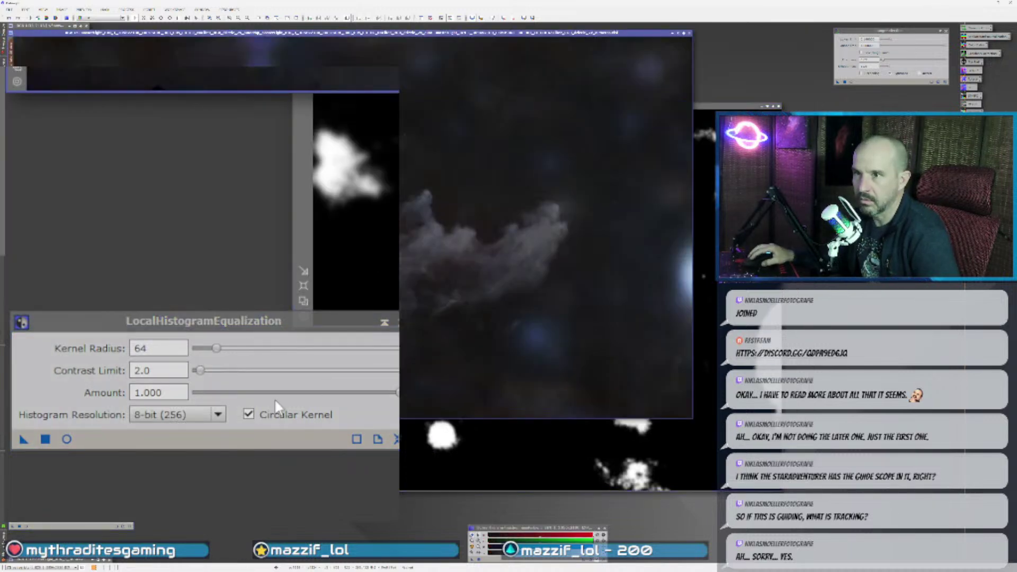
click(66, 439)
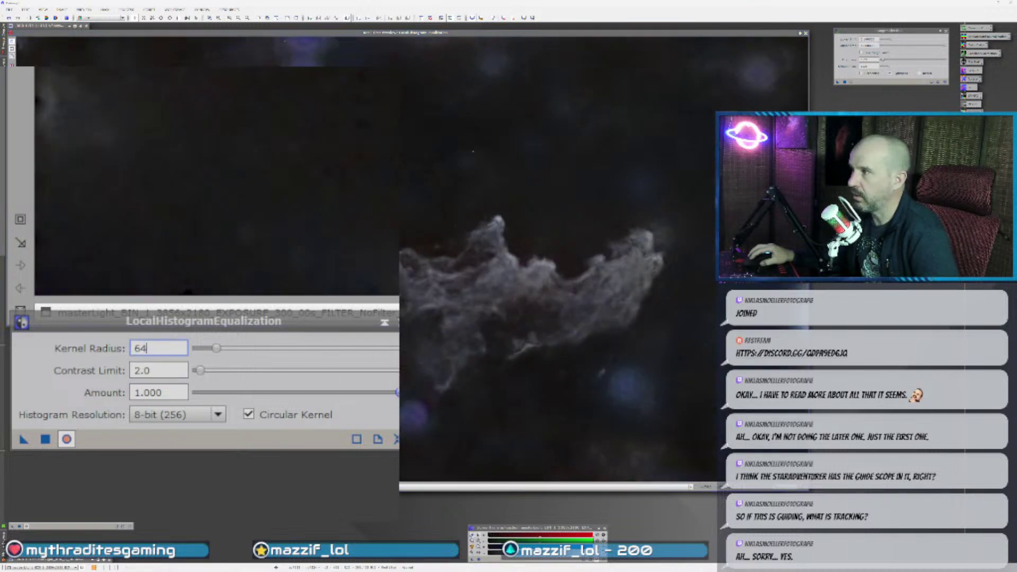
drag(398, 393, 263, 393)
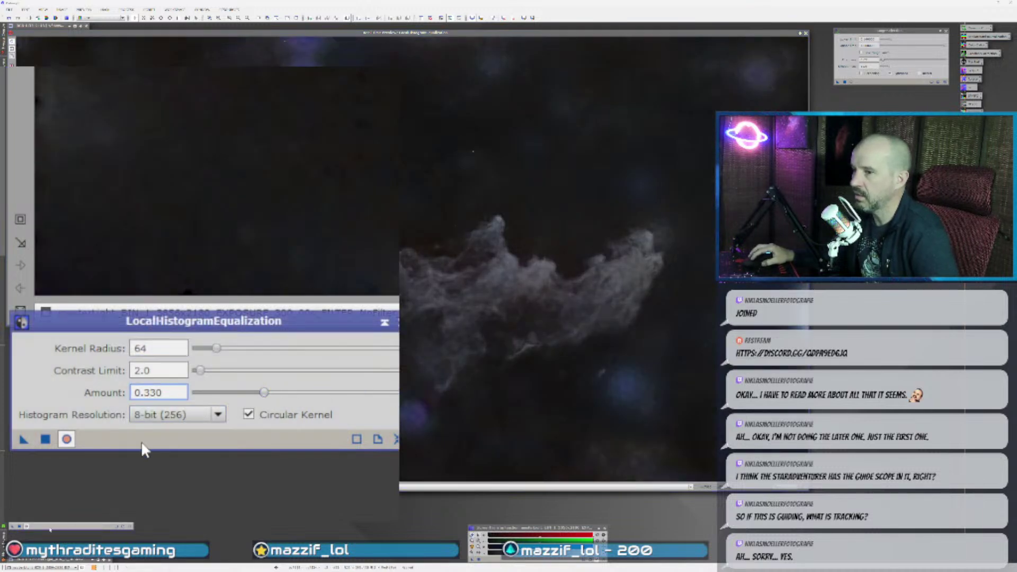
click(66, 439)
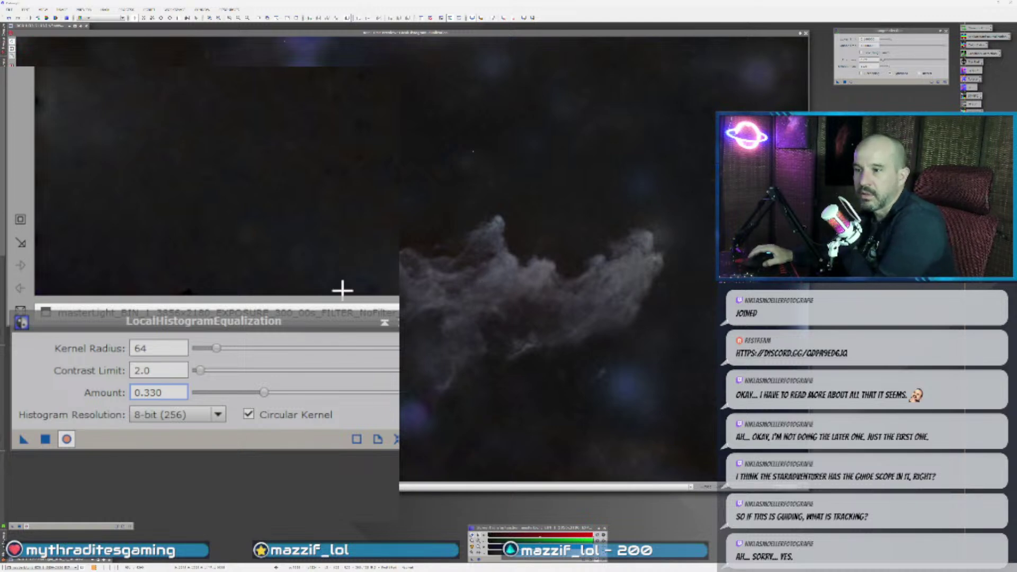
click(66, 438)
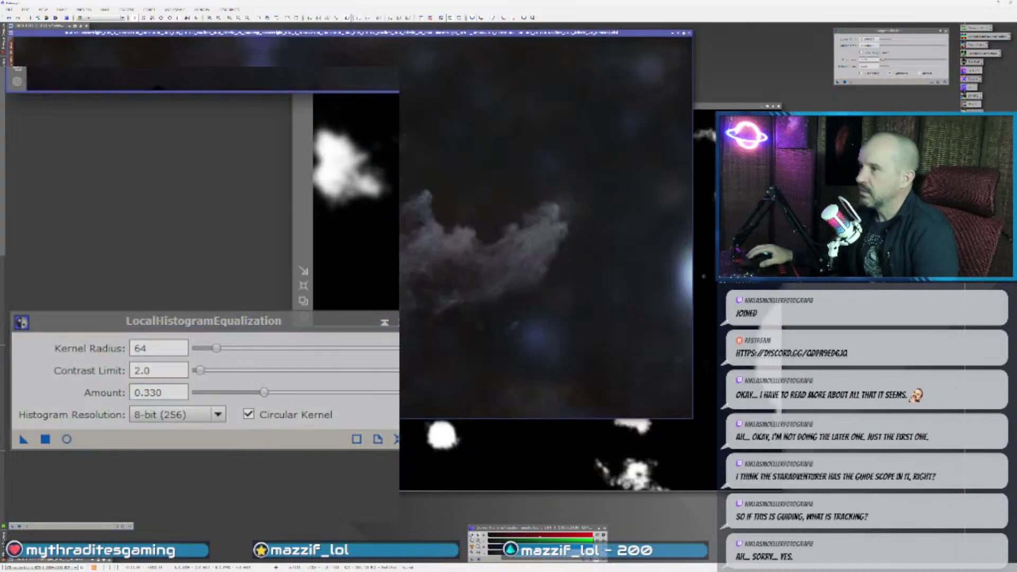
click(23, 439)
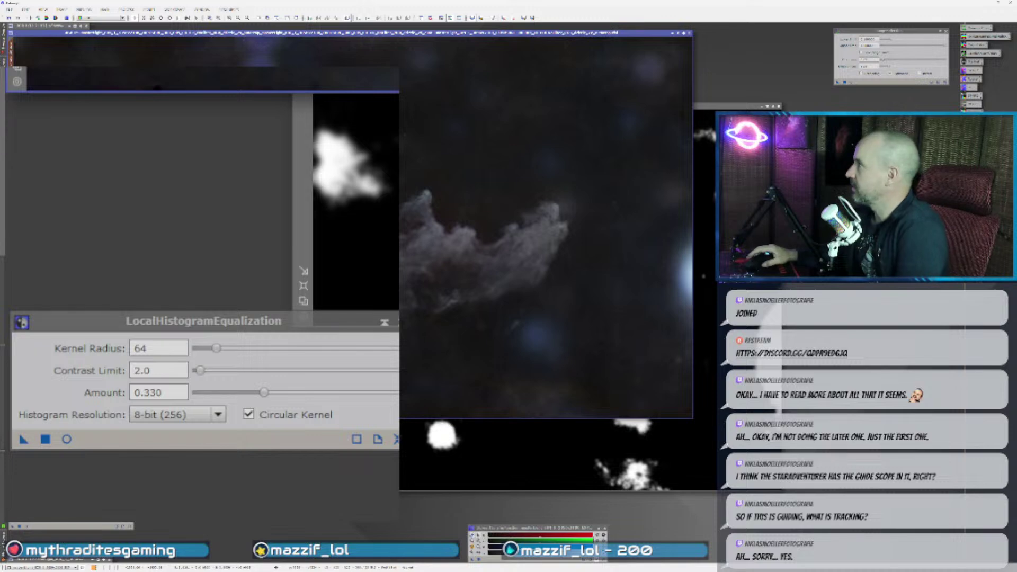
- Close the range mask image despite its mask reference, and close the LocalHistogramEqualization and Range Selection dialogs
click(779, 105)
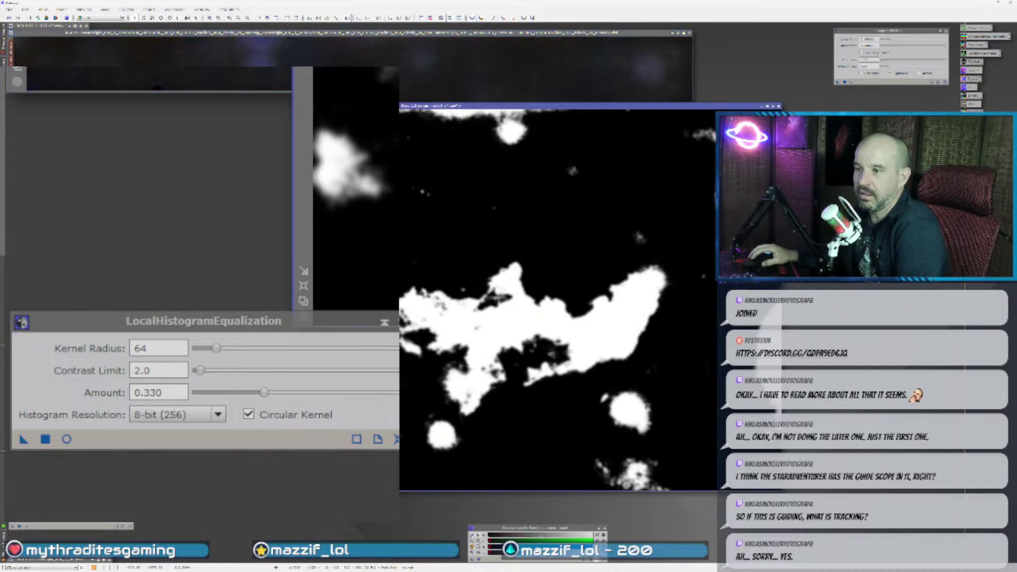
click(782, 106)
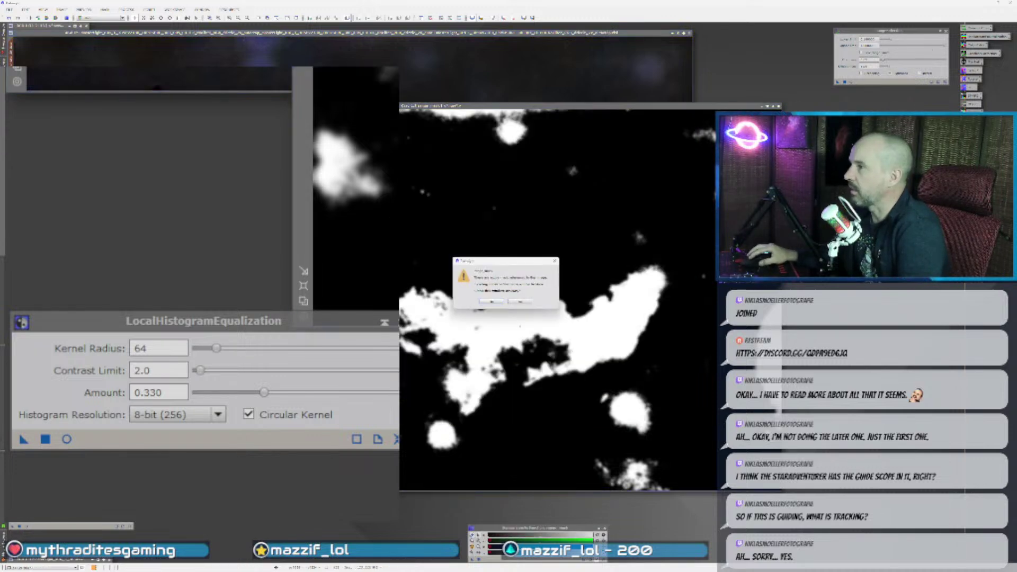
click(521, 301)
click(399, 323)
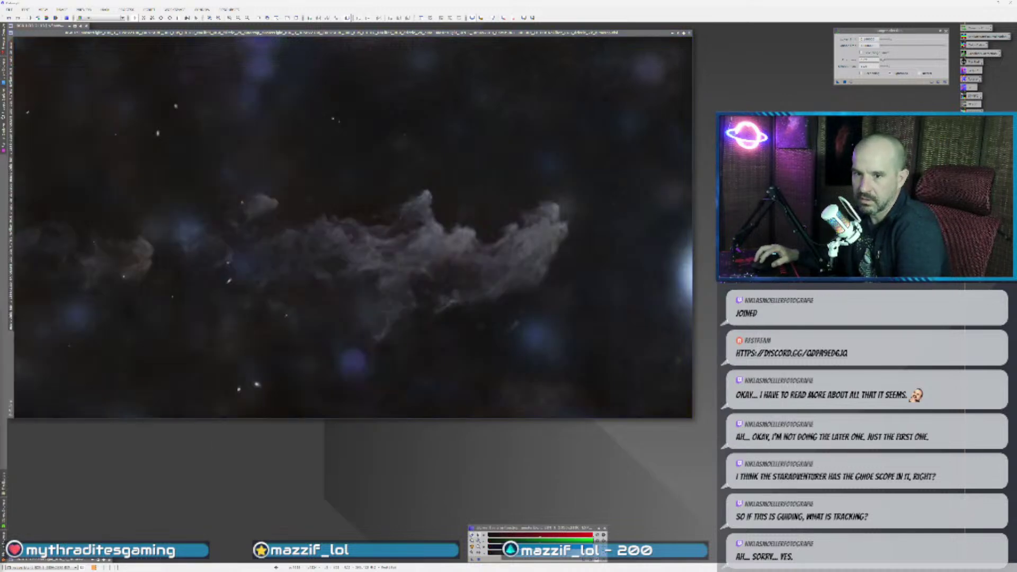
click(946, 30)
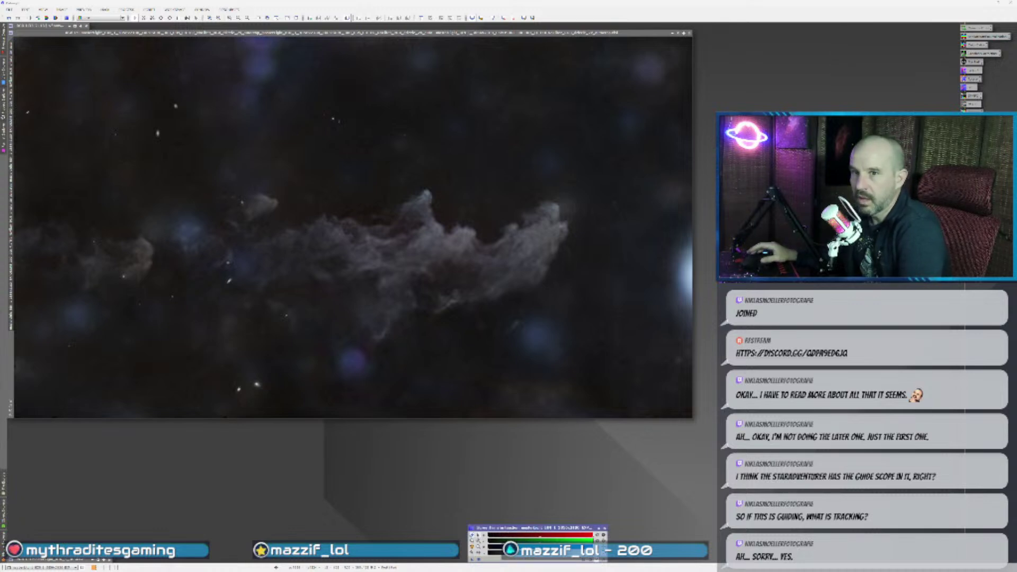
- Shape a Curves Transformation curve that lifts the nebula's midtones while controlling the shadows against a real-time preview, and close the preview
double_click(973, 122)
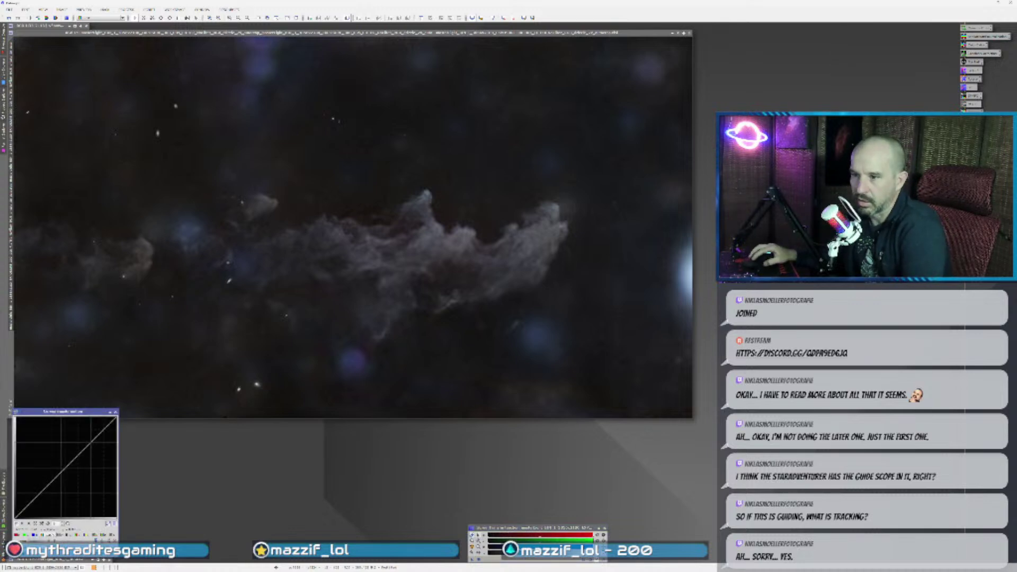
click(28, 541)
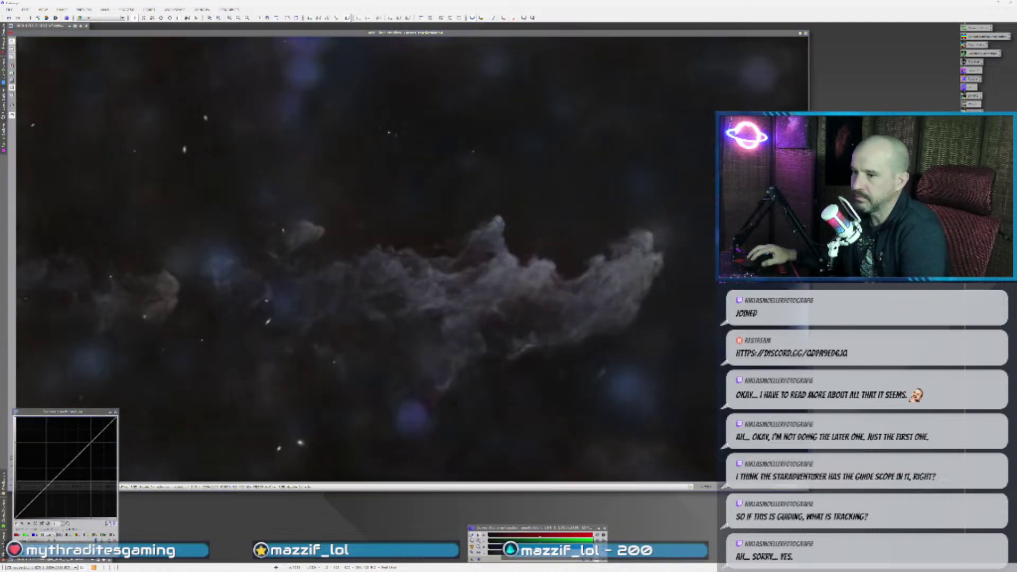
click(87, 445)
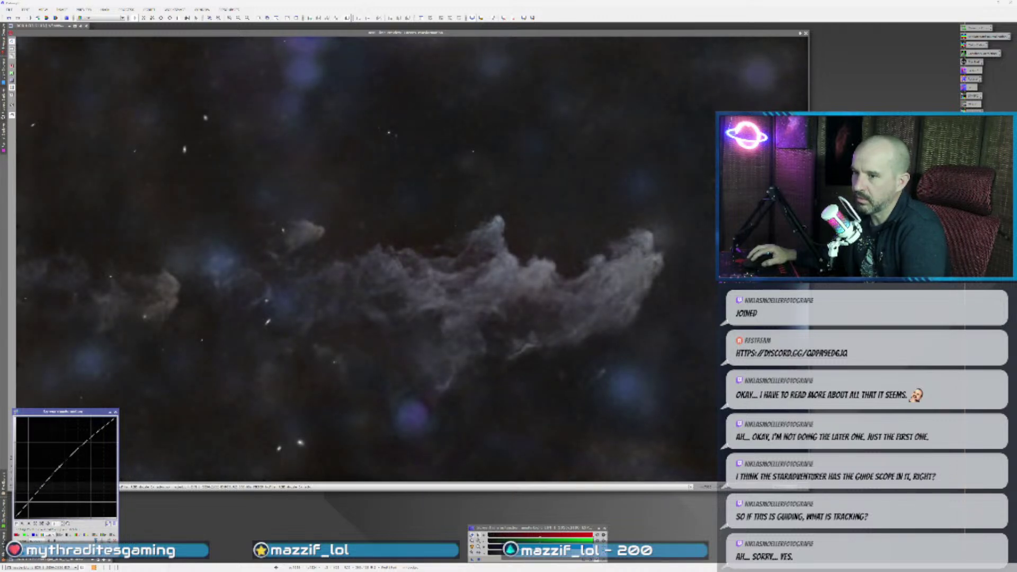
click(29, 502)
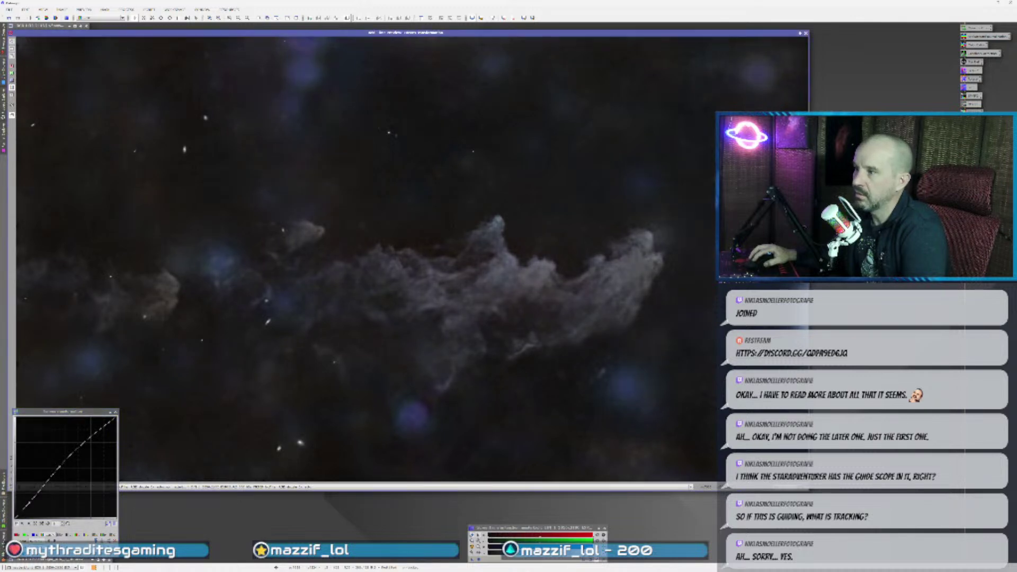
click(806, 33)
click(806, 33)
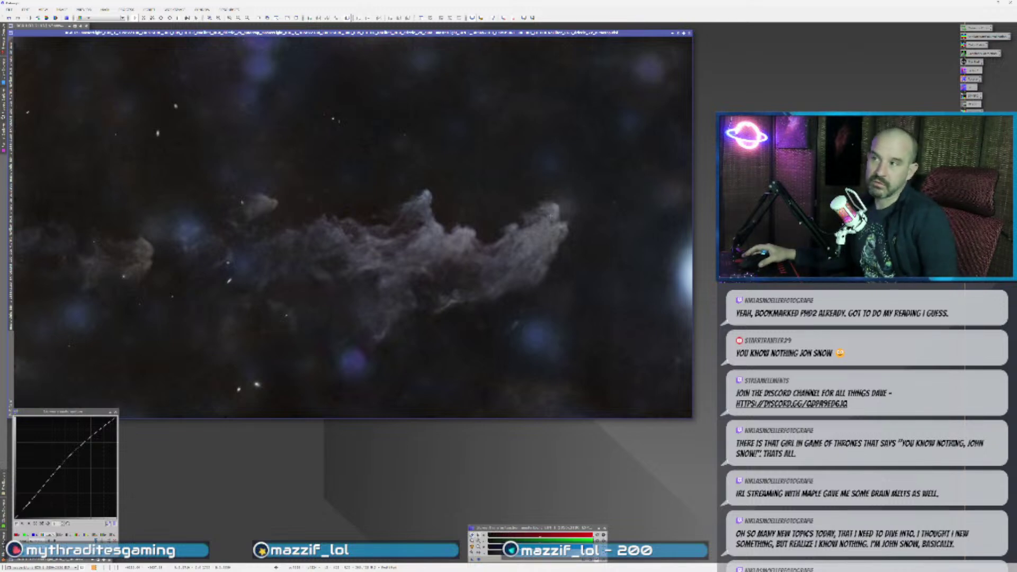
- Restore the minimized nebula image that contains stars to compare it with the processed starless image
click(61, 26)
double_click(60, 26)
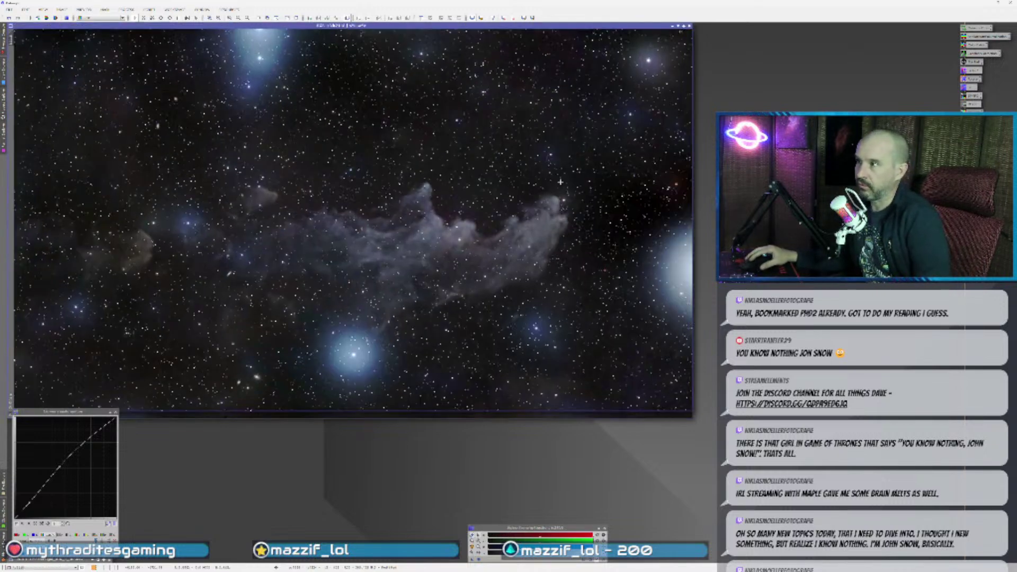
- Minimize the comparison image that contains stars, close the Curves Transformation dialog, and inspect the starless nebula
click(678, 26)
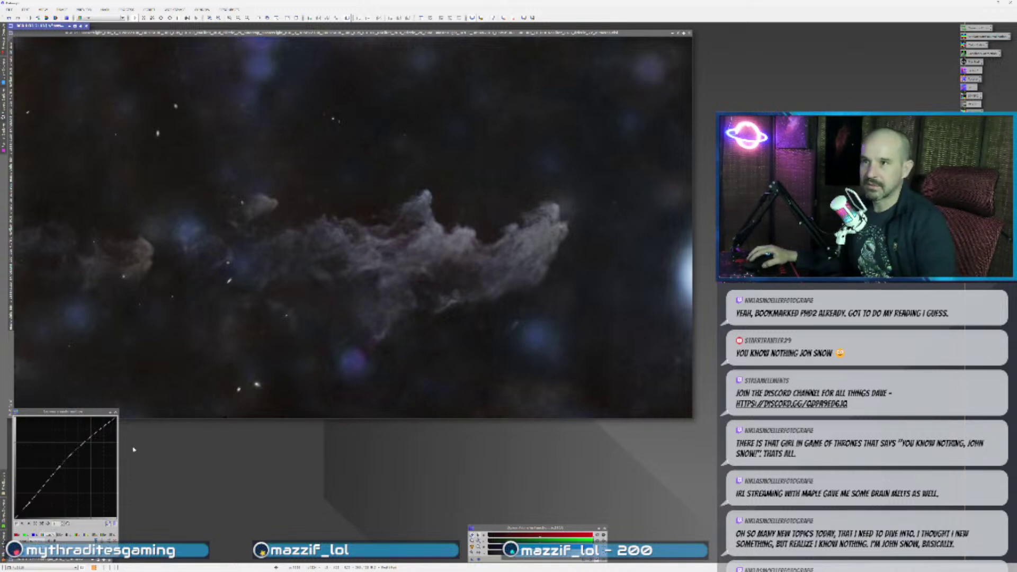
click(115, 412)
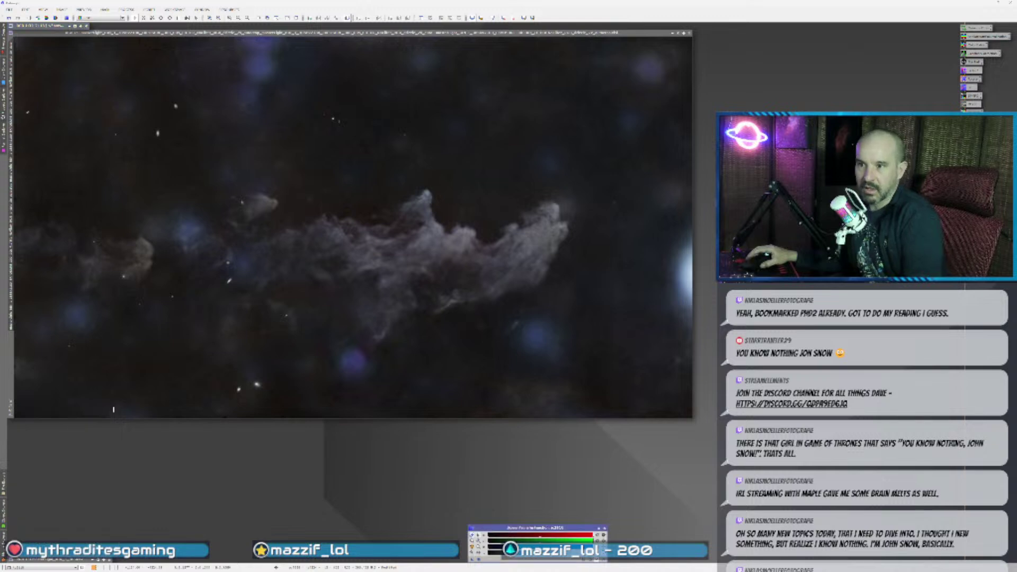
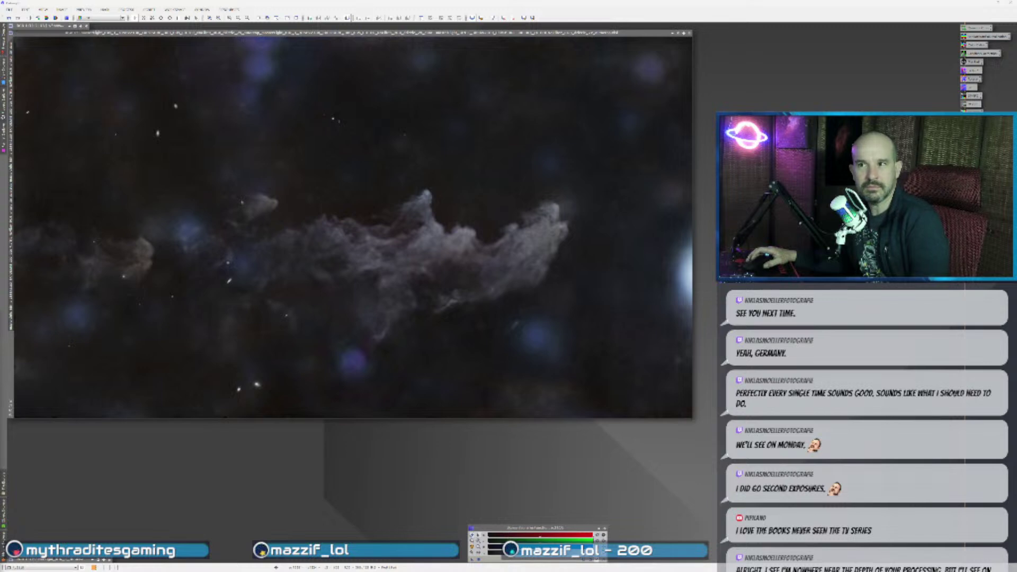
click(97, 295)
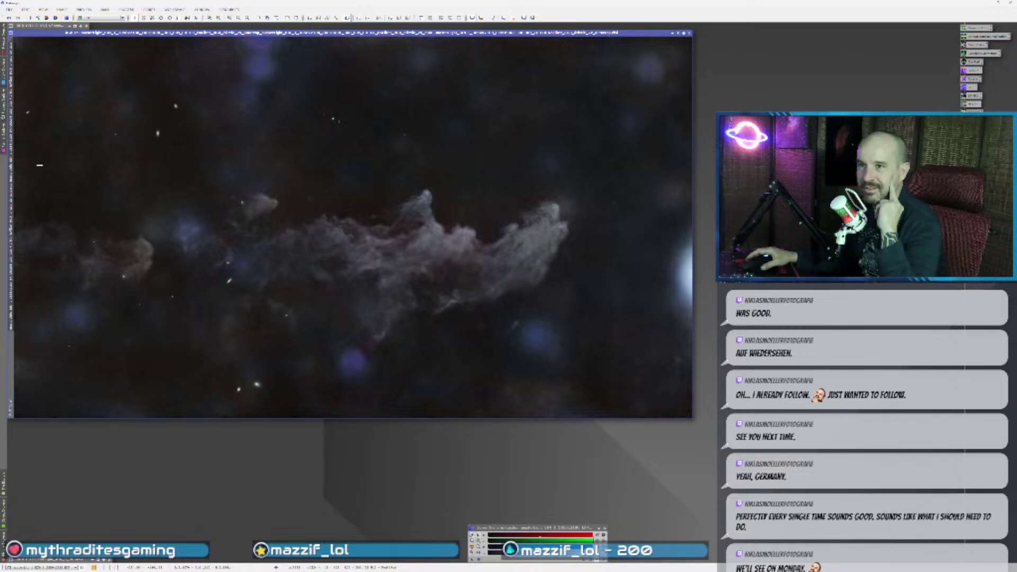
click(32, 25)
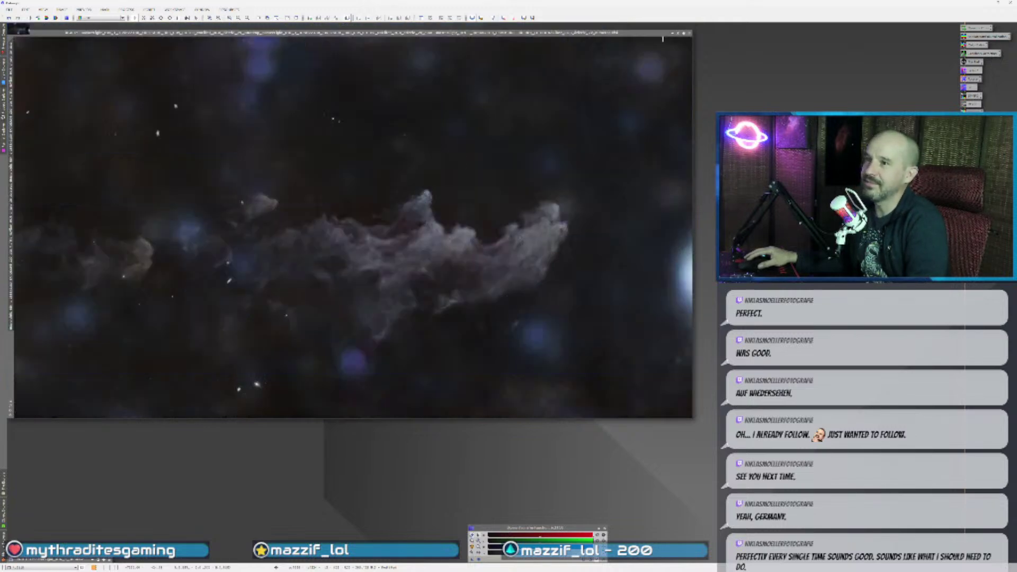
scroll(150, 324, up, 1)
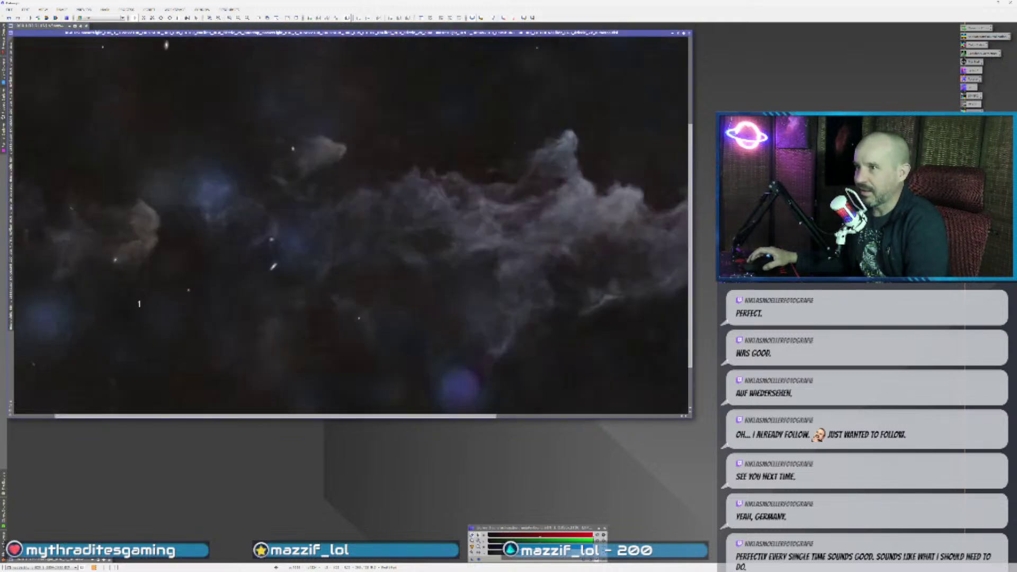
scroll(139, 304, down, 2)
scroll(140, 304, up, 1)
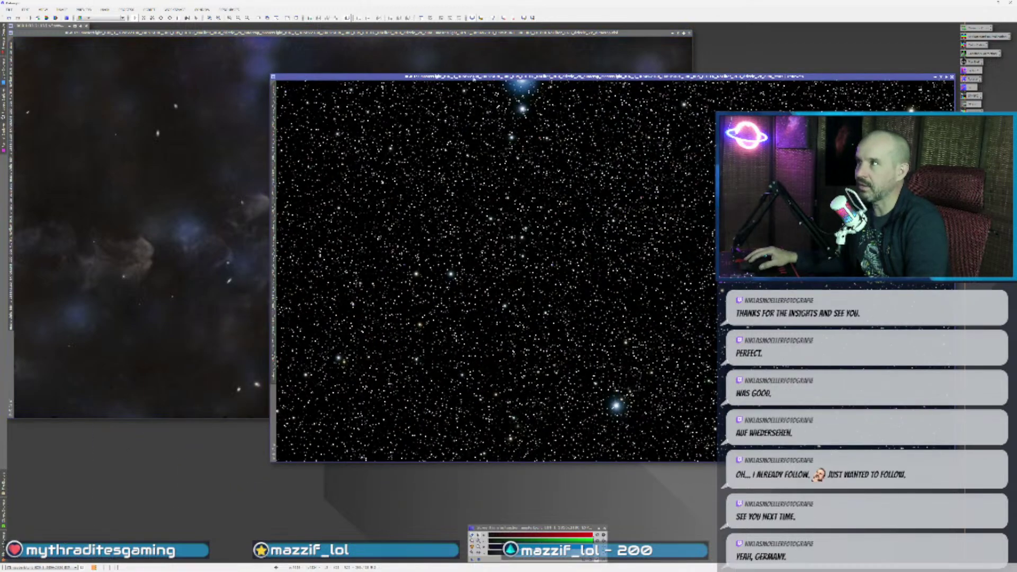
- Run the Star Stretch script on the stars-only image with a stretch amount of 4.5 and green removal via SCNR enabled
drag(474, 78, 212, 84)
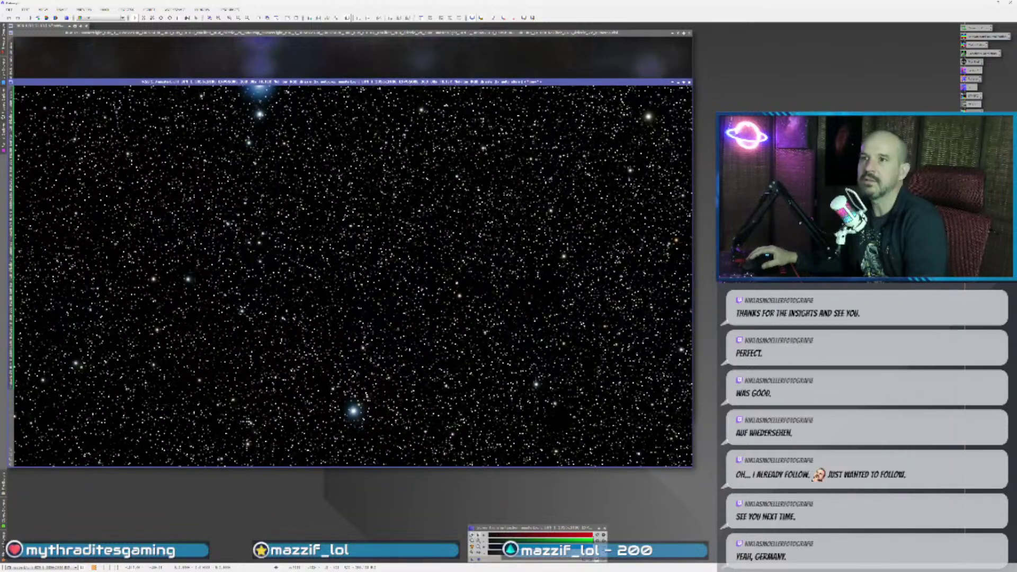
click(149, 9)
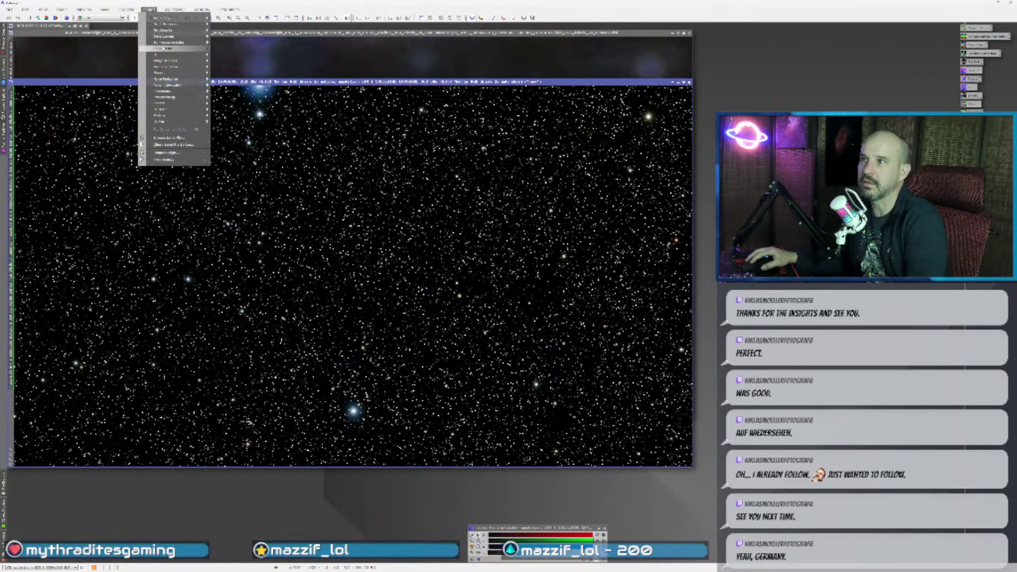
mouse_move(168, 110)
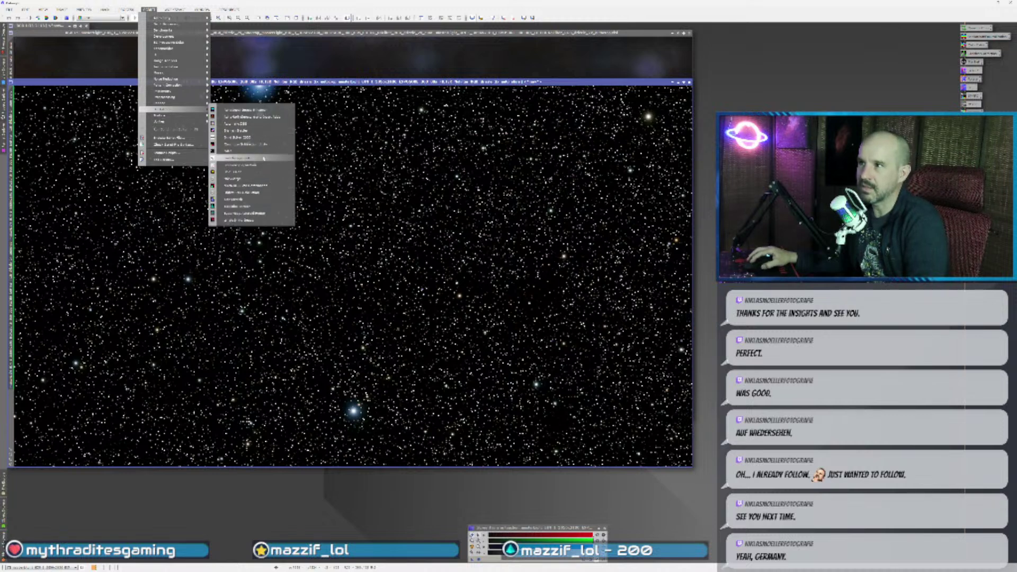
click(249, 206)
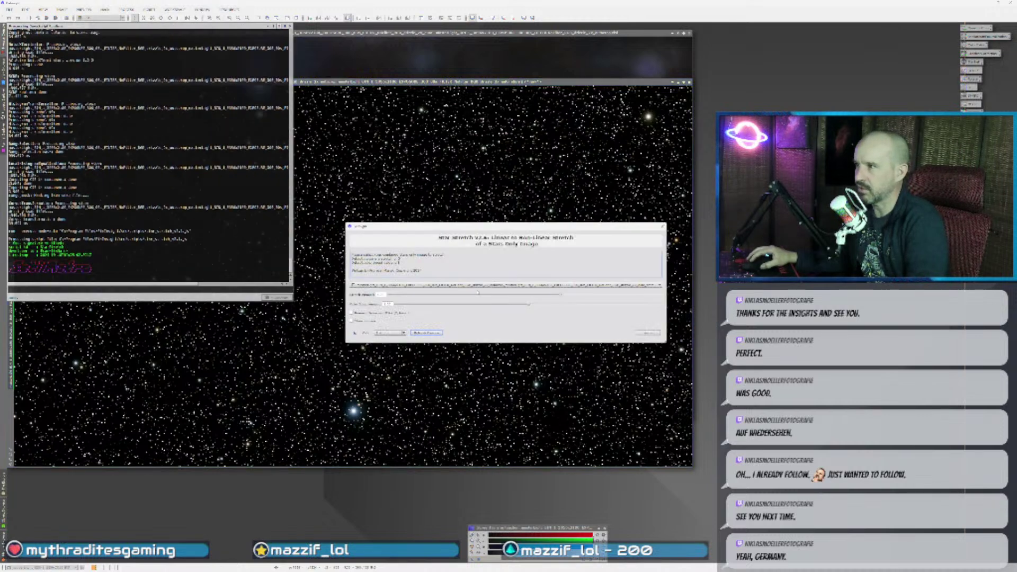
click(379, 313)
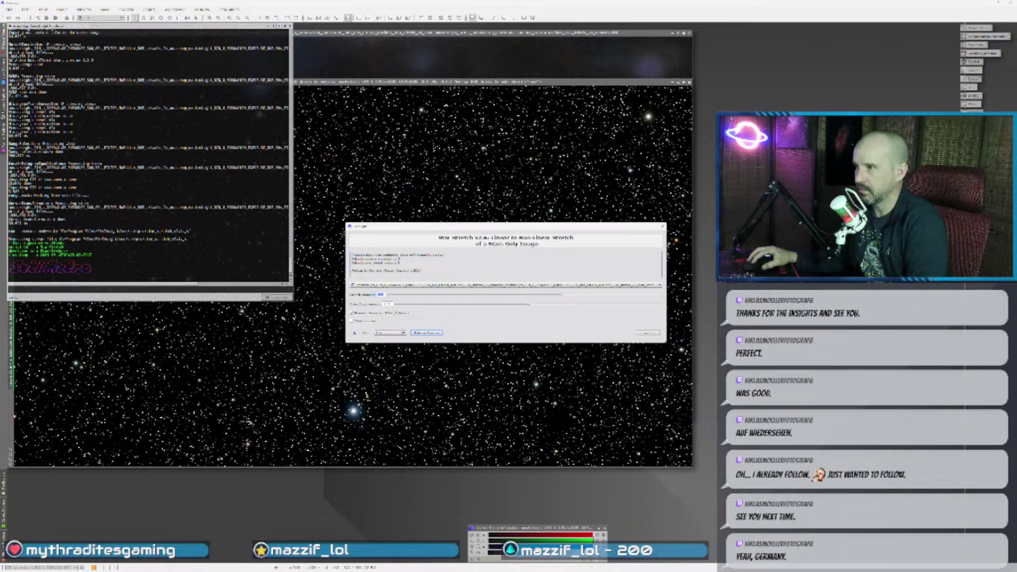
text(4.5)
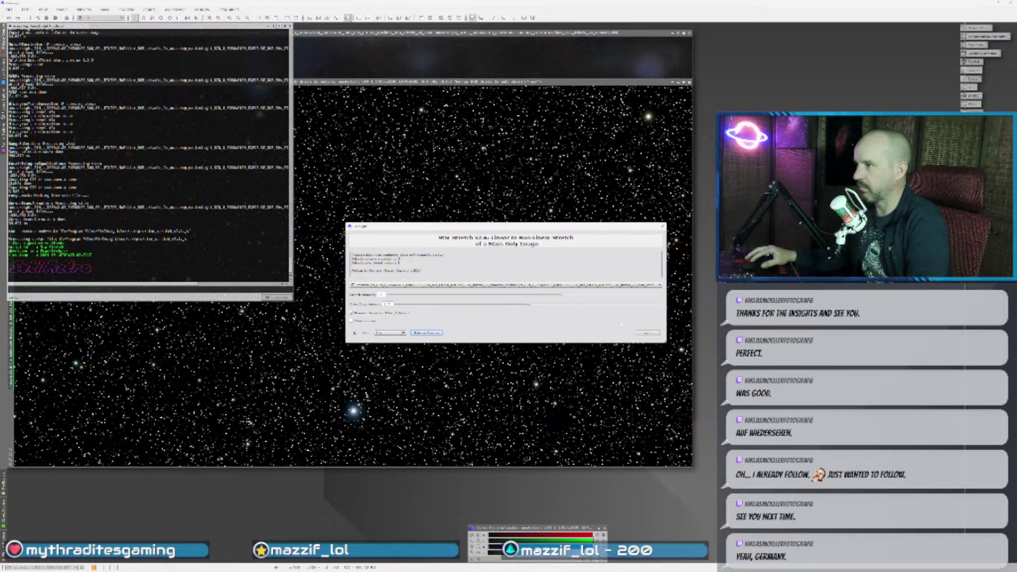
click(648, 332)
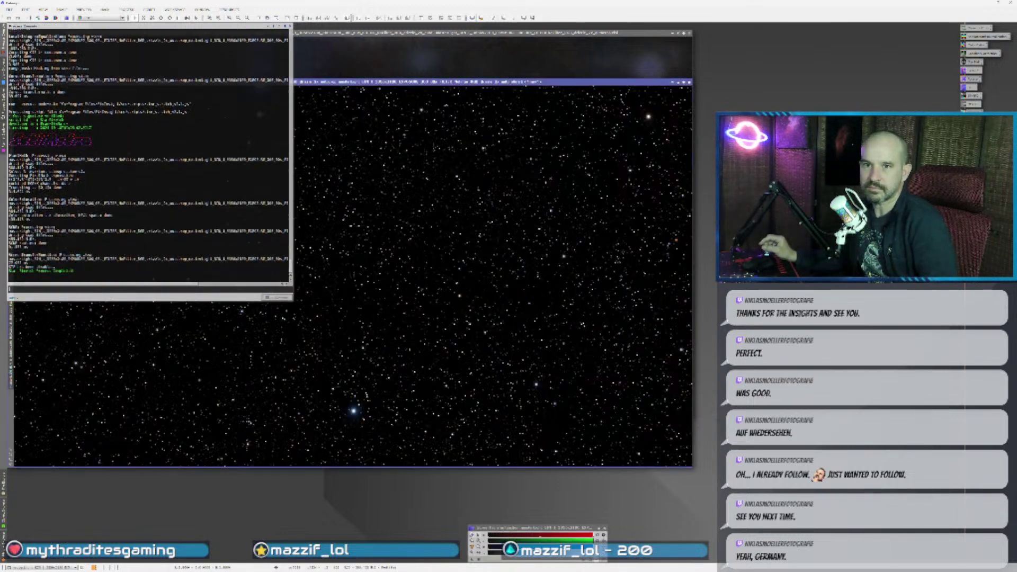
- Give the stretched stars image and the starless nebula image short identifiers, keeping the stars image minimized
double_click(11, 158)
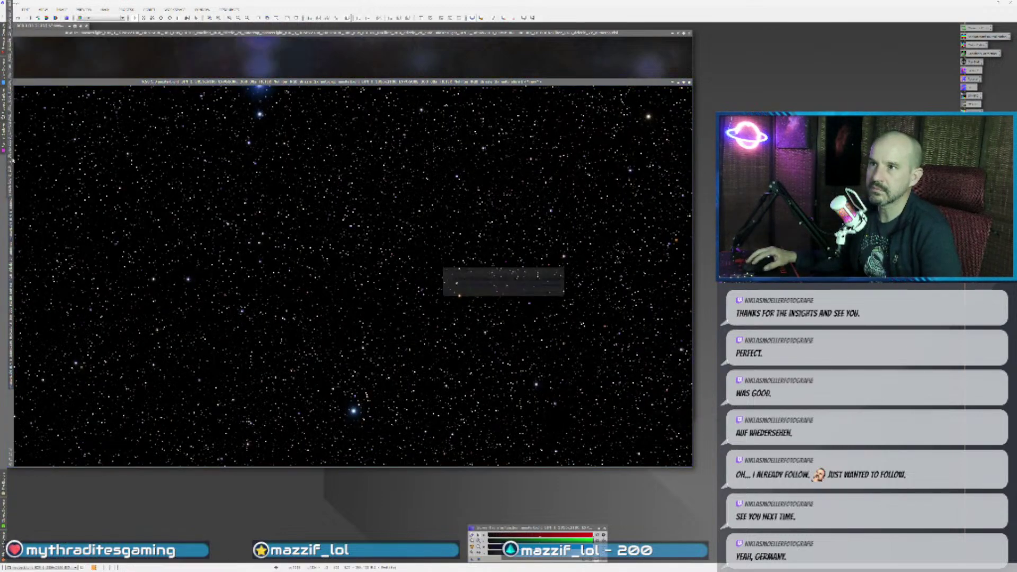
text(s)
key(Return)
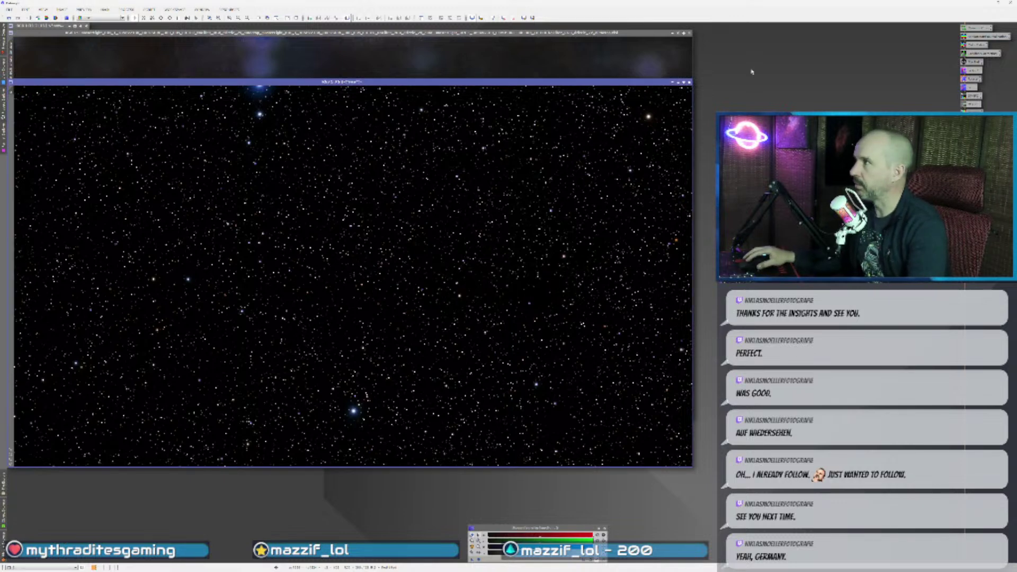
click(679, 82)
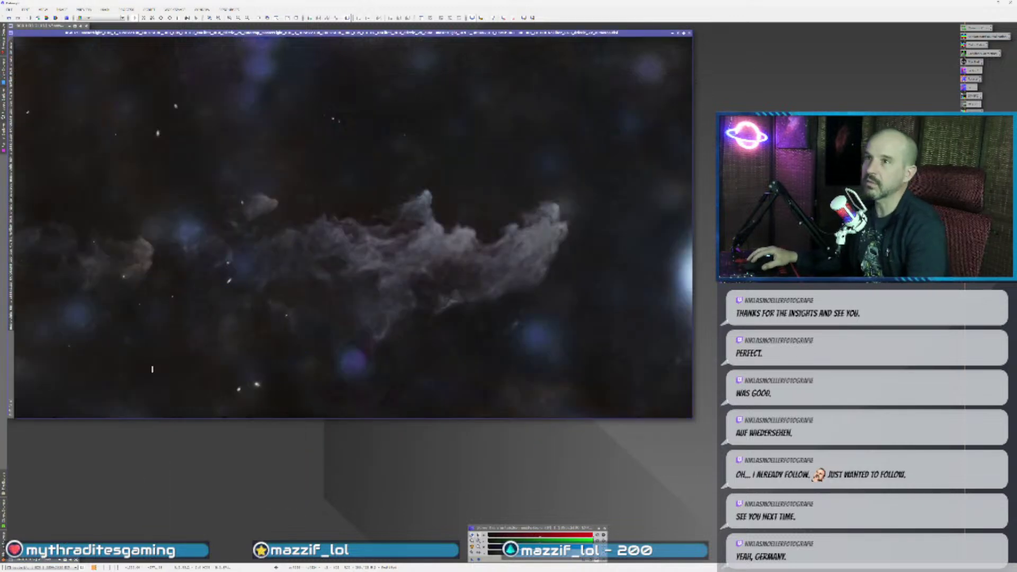
double_click(12, 304)
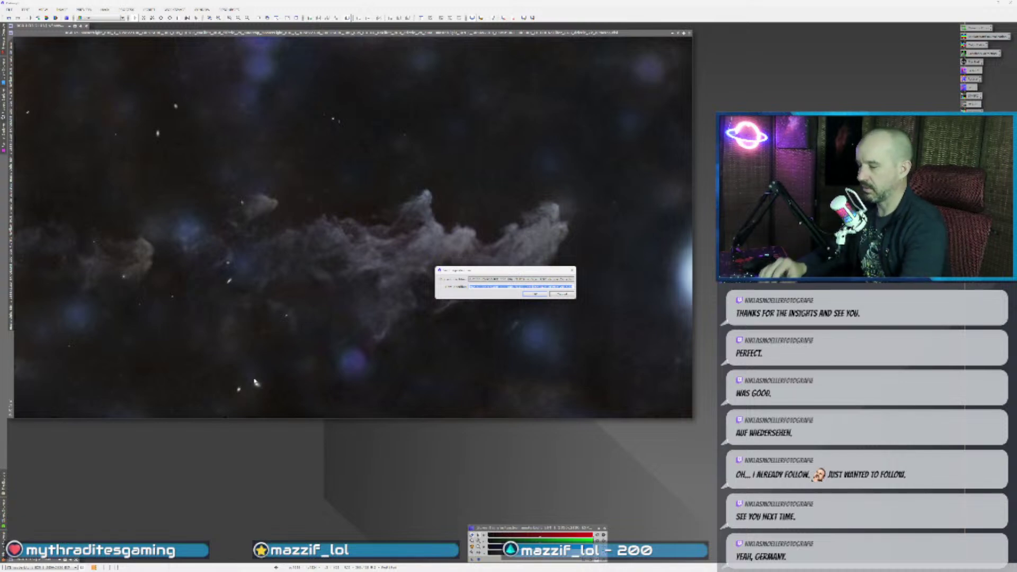
text(H)
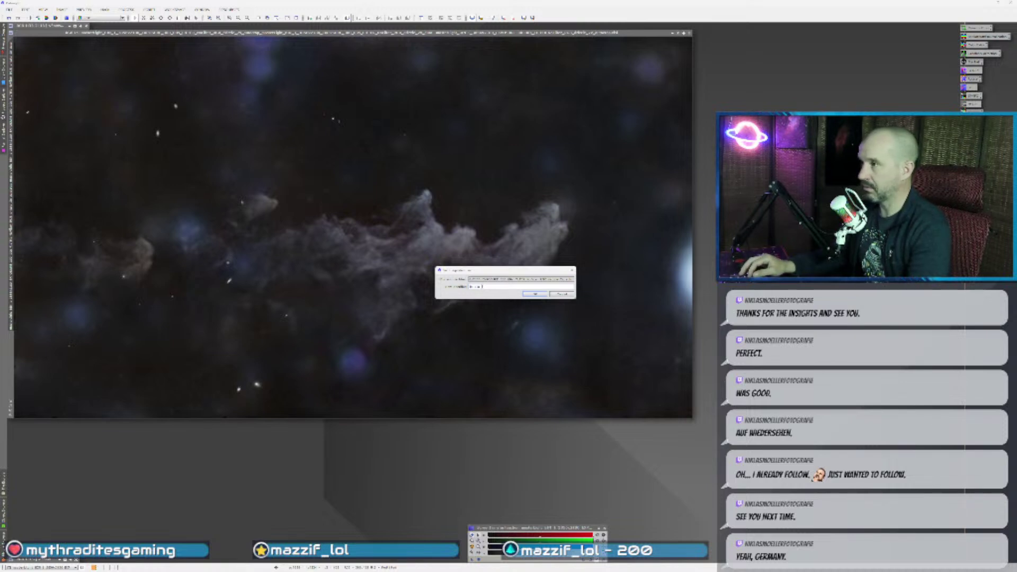
key(Return)
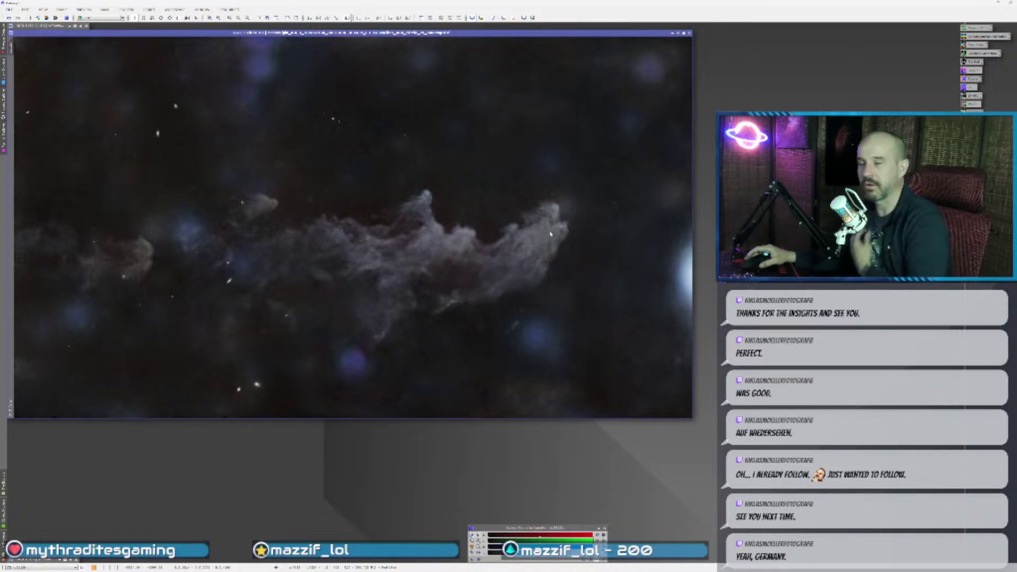
- Write a PixelMath expression that combines the starless and stars images, and try to apply it to the starless image
double_click(972, 112)
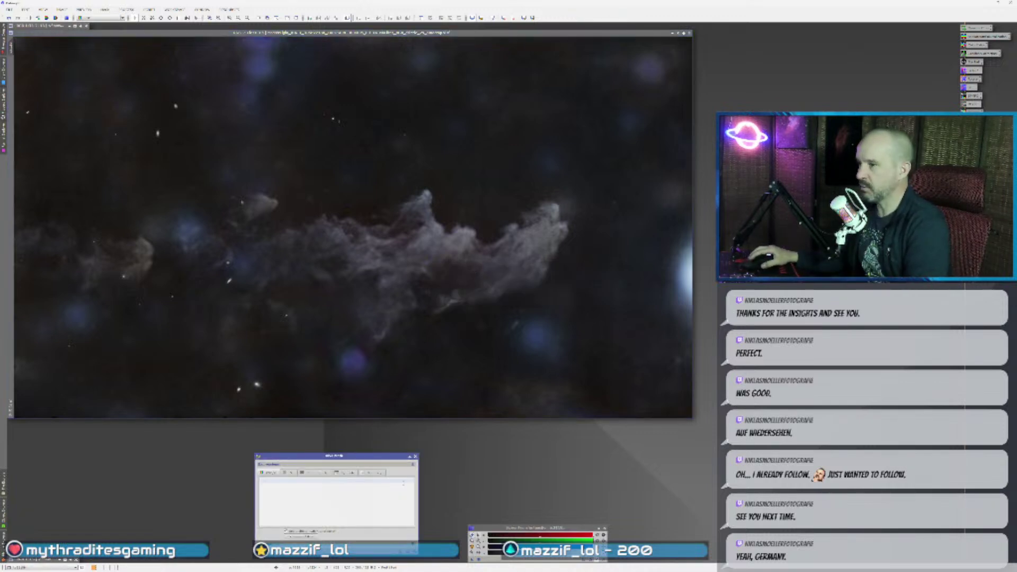
click(321, 495)
text(Image)
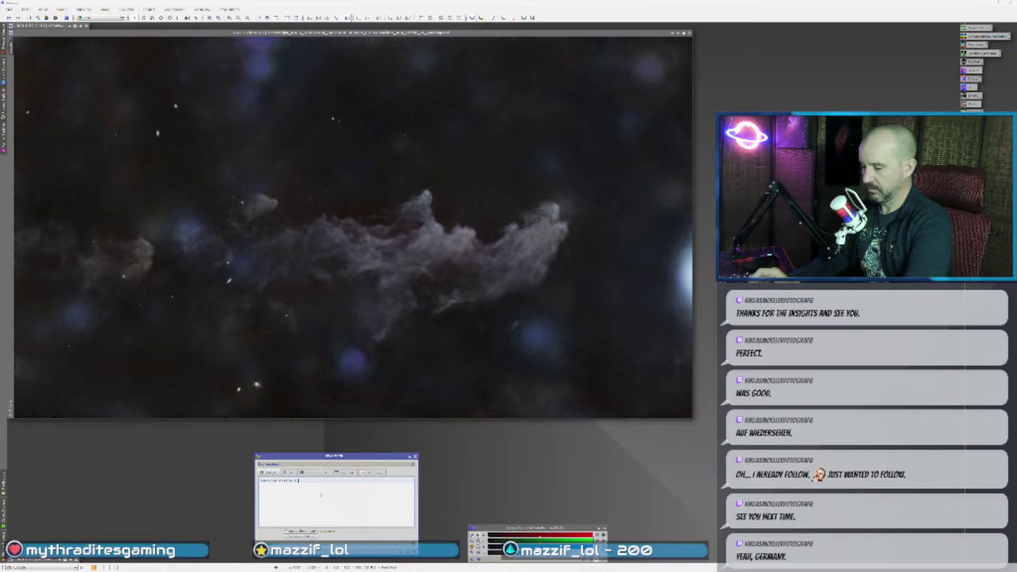
text(())
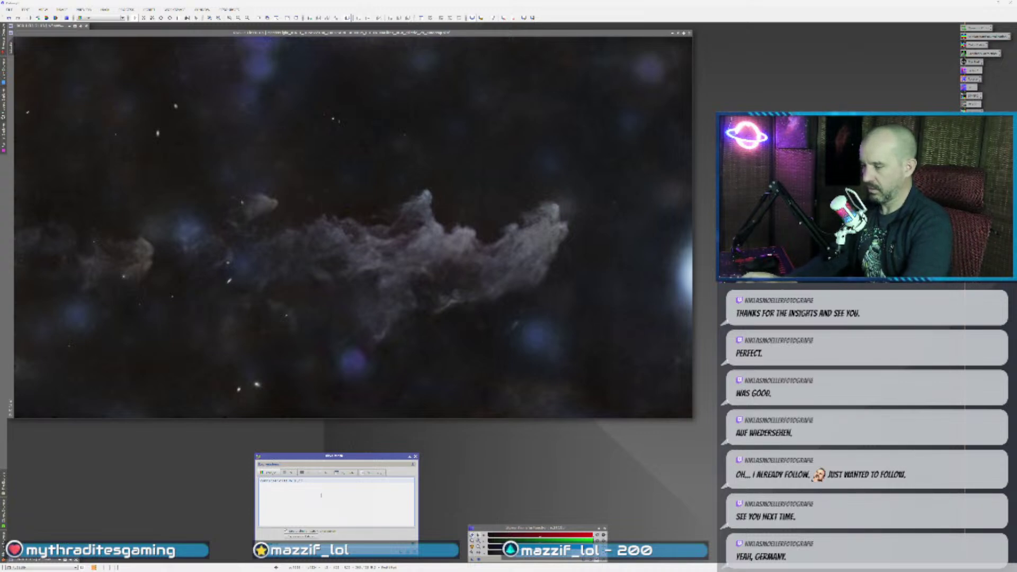
text(n()))
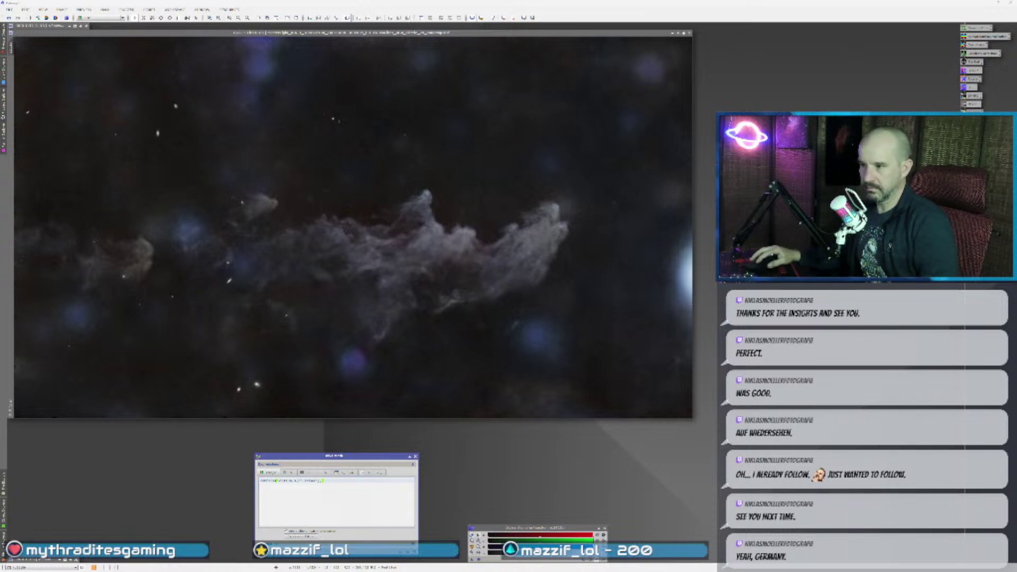
click(316, 376)
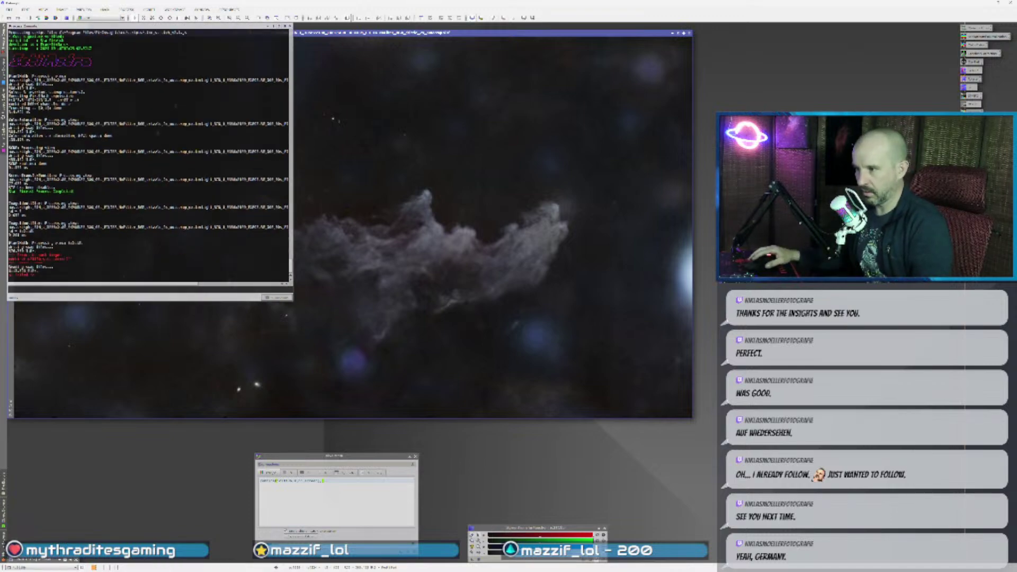
- Correct the stars image's identifier to match the PixelMath expression and apply the expression to the starless image
double_click(41, 561)
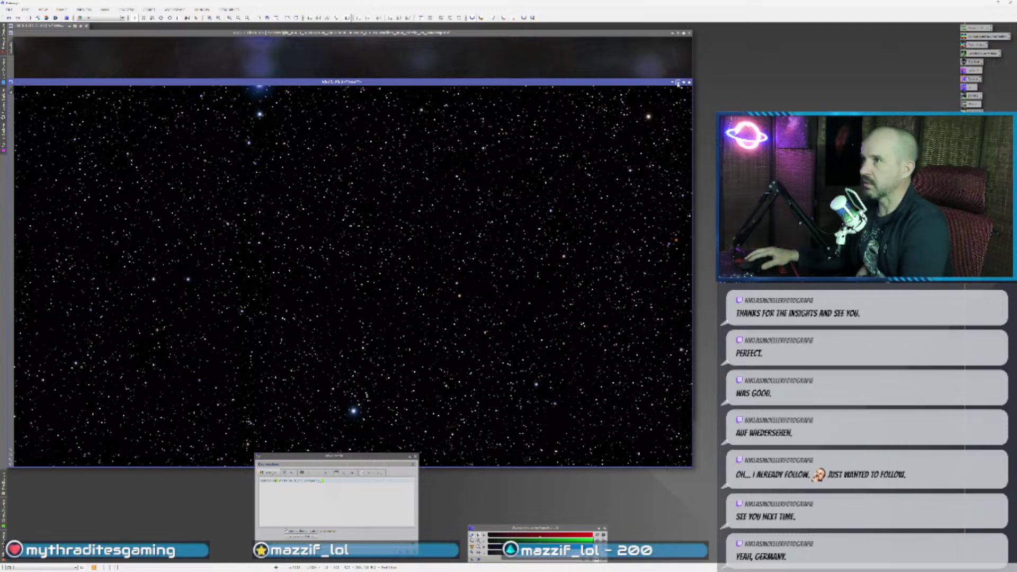
double_click(11, 92)
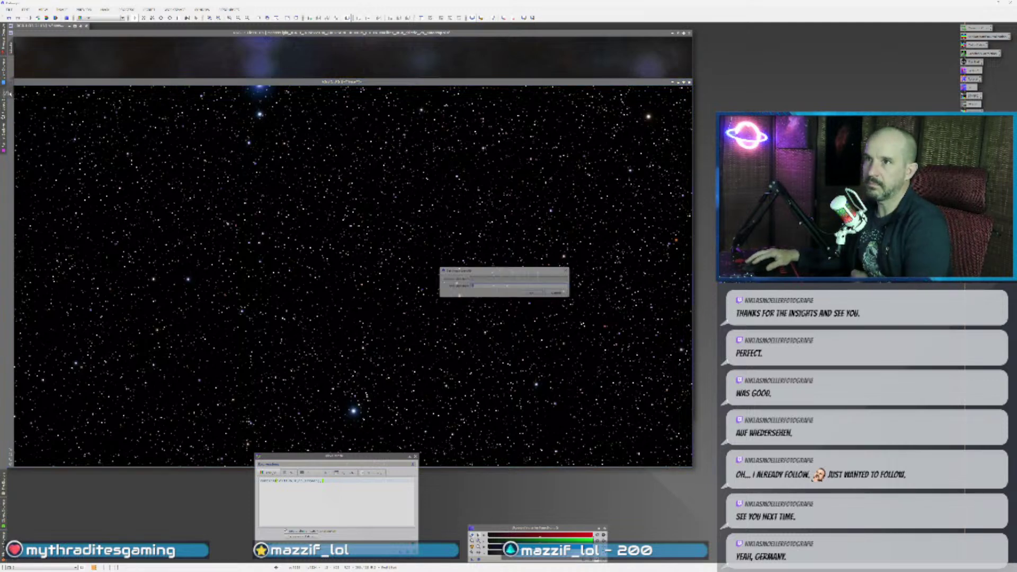
key(Return)
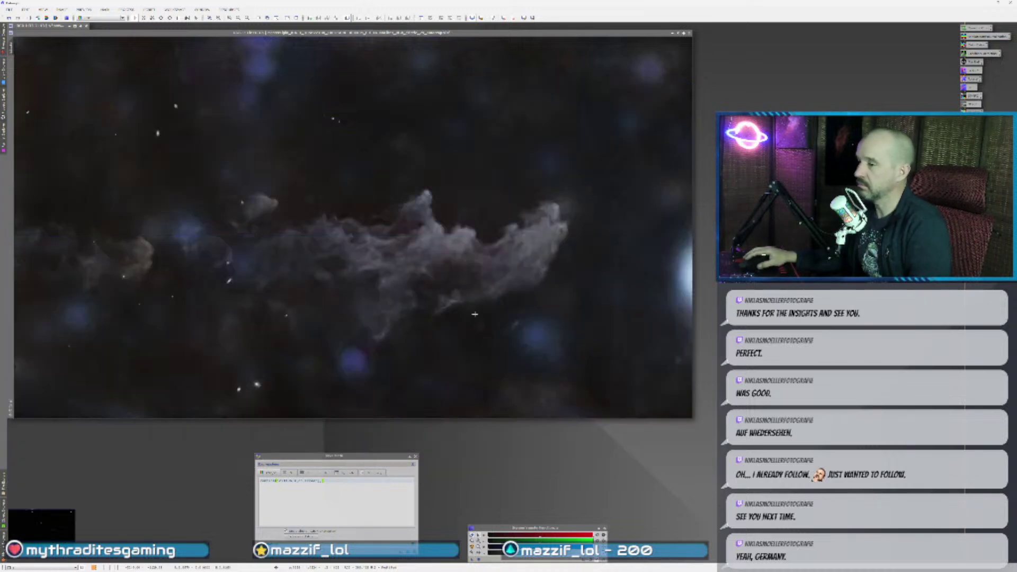
click(678, 82)
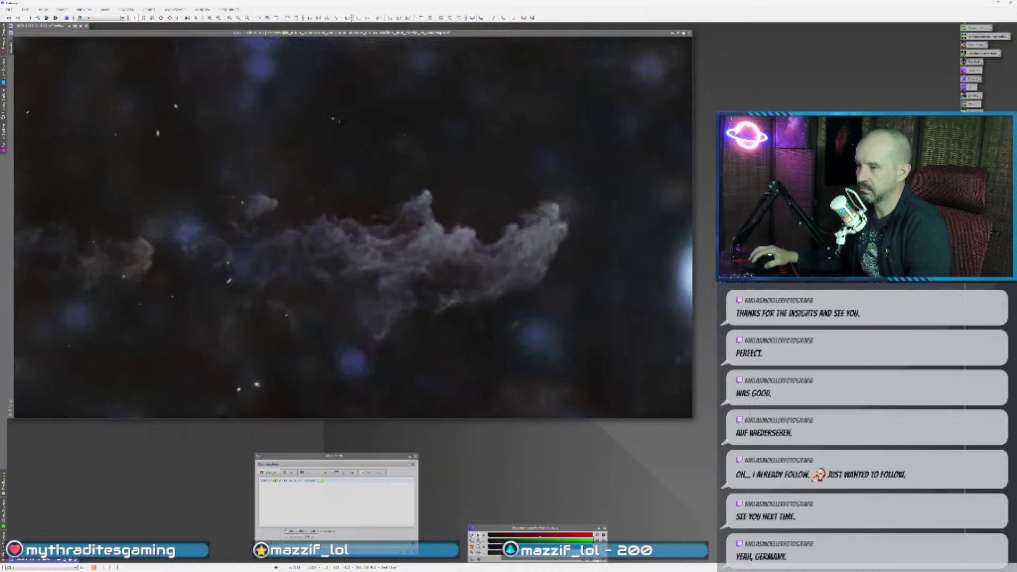
drag(259, 530, 318, 278)
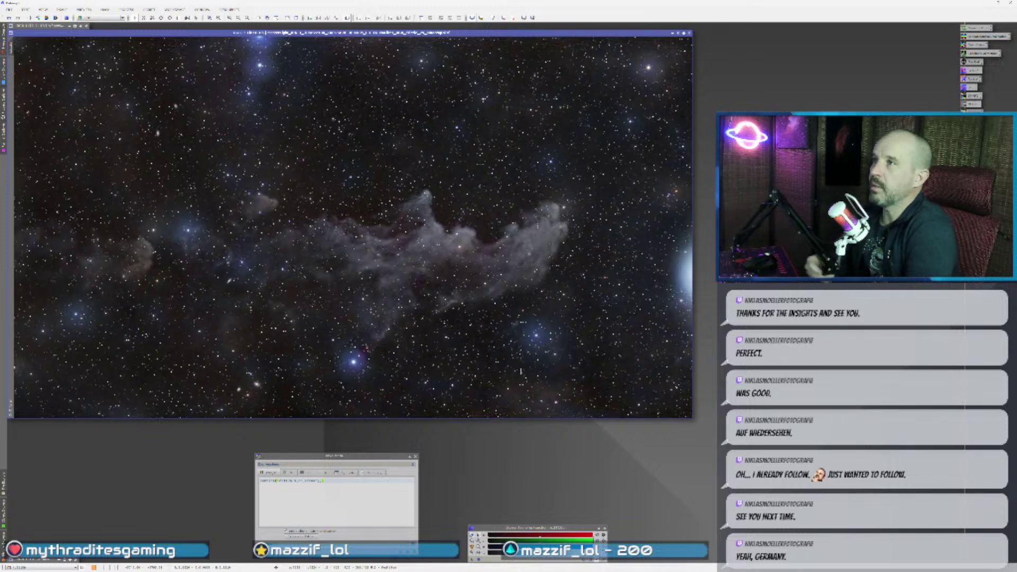
- Restore the minimized earlier version to compare it with the recombined image, and collapse the PixelMath window out of the way
double_click(62, 26)
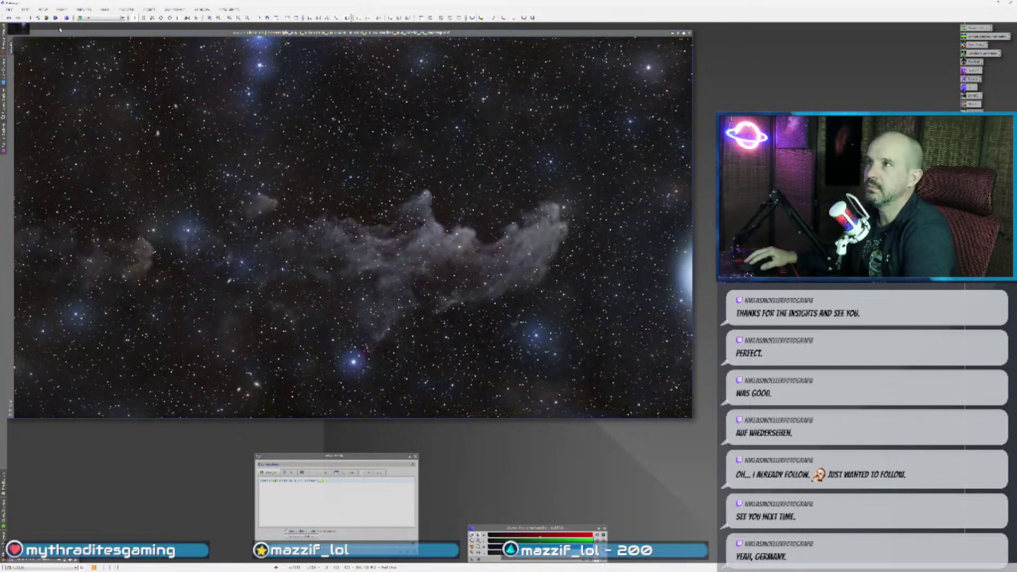
click(428, 419)
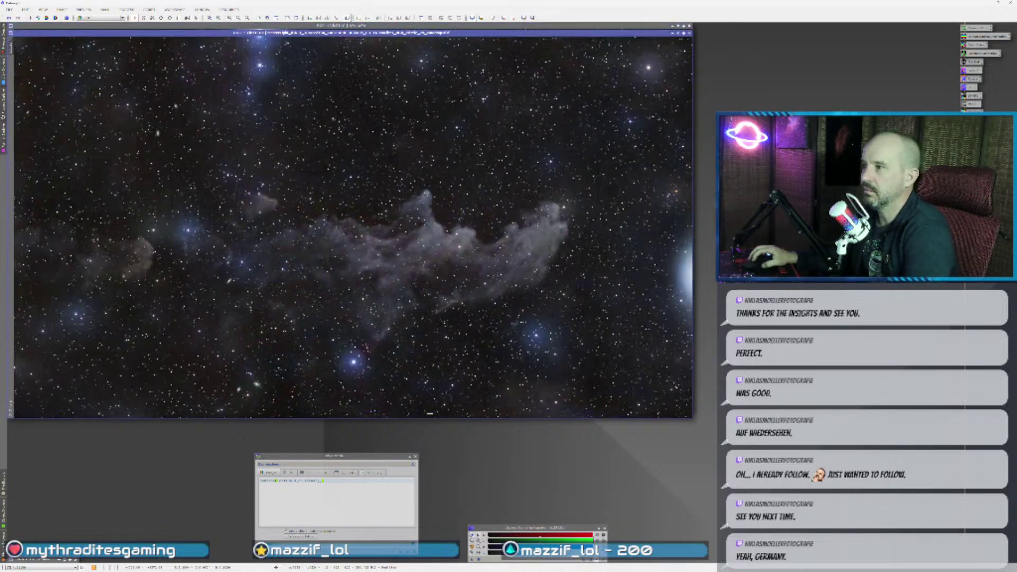
drag(383, 33, 393, 96)
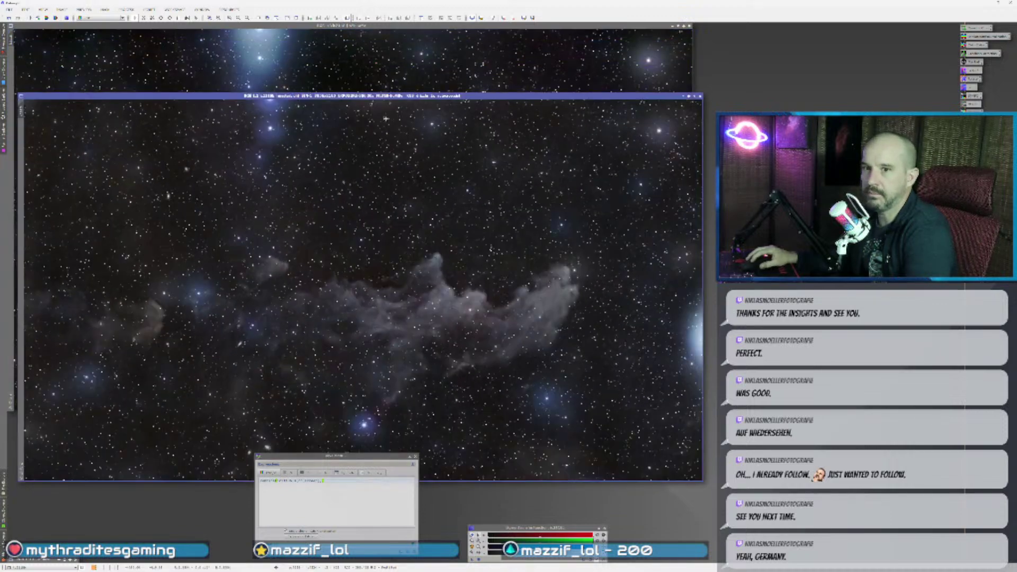
click(409, 458)
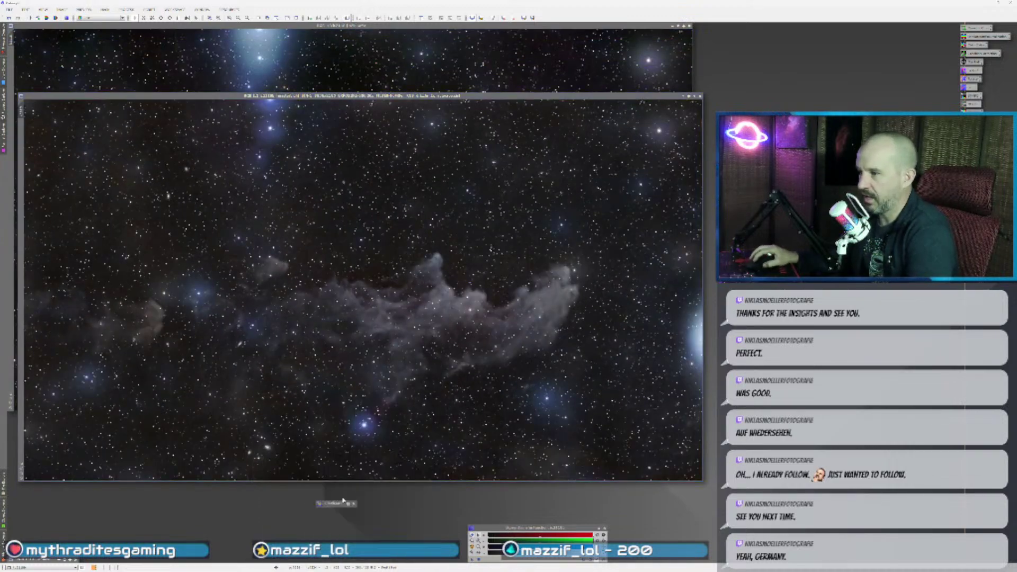
drag(342, 499, 357, 560)
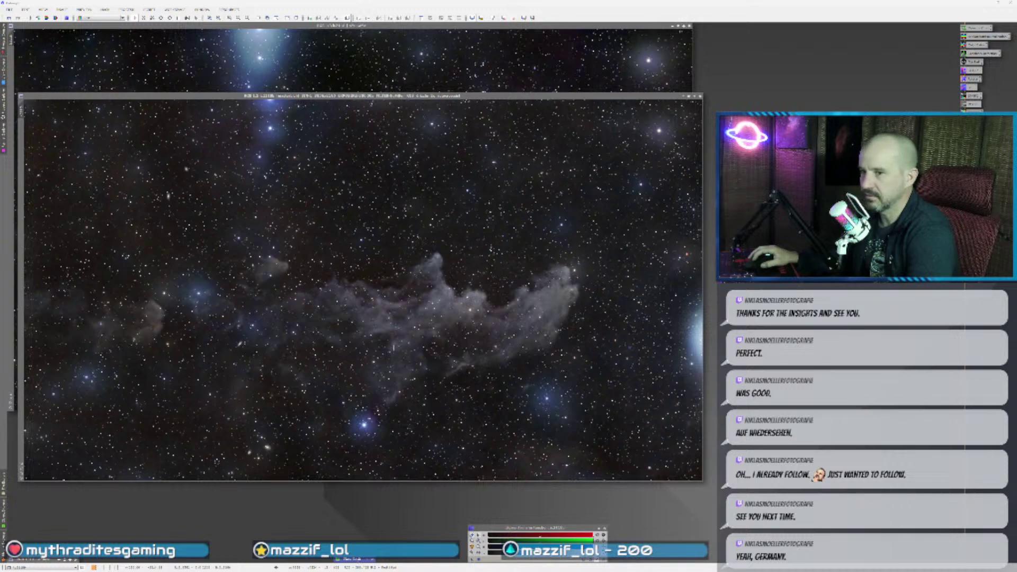
- Offset the earlier version's window so both images stay reachable, and alternate between them to compare the nebula and star halos
drag(324, 96, 330, 140)
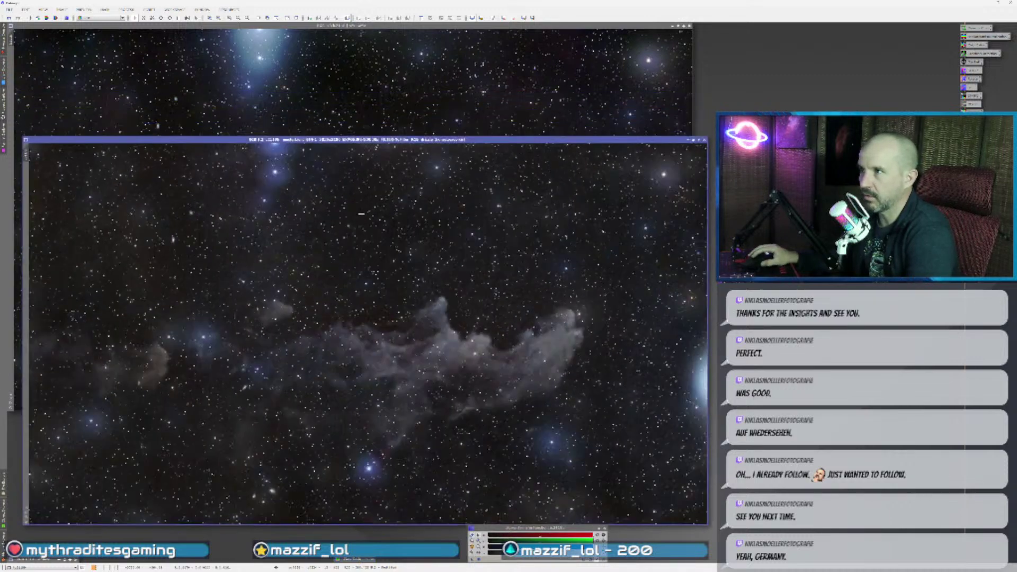
click(330, 110)
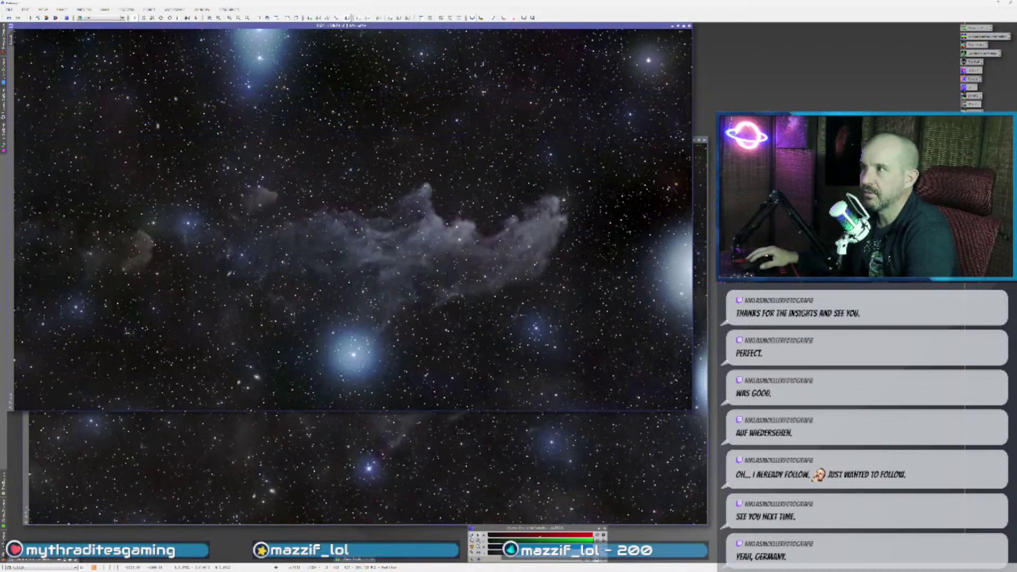
click(455, 459)
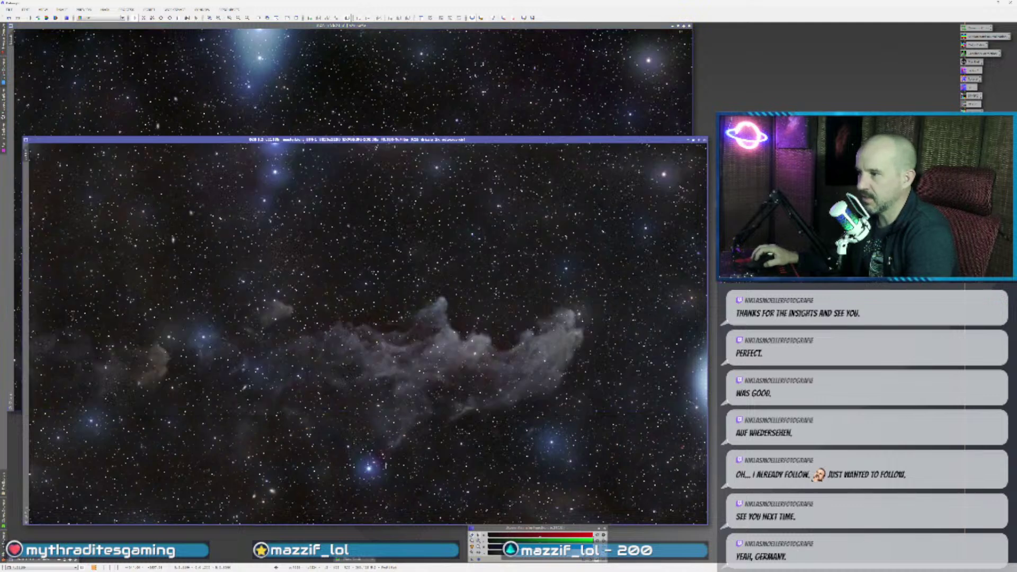
click(371, 106)
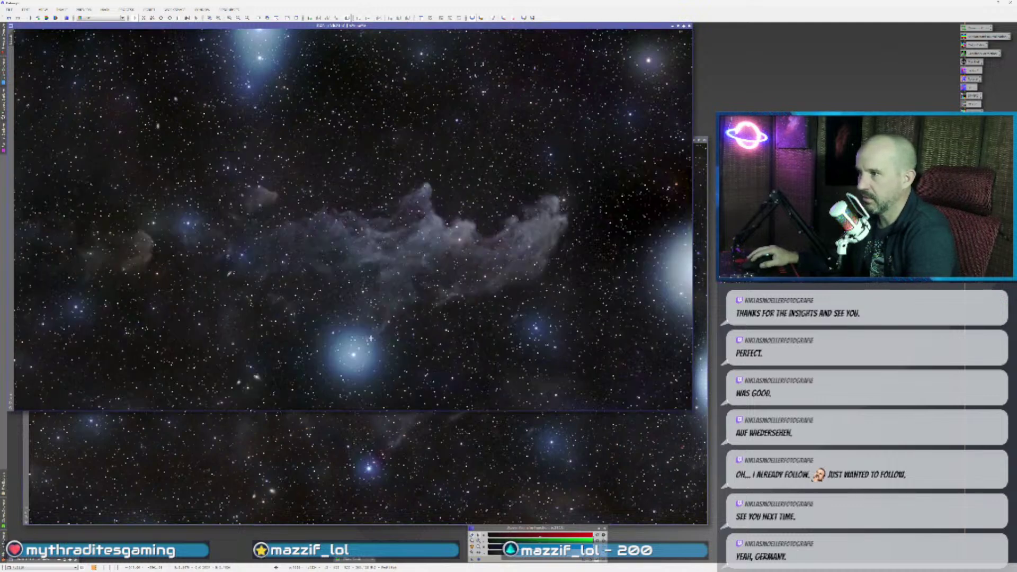
click(413, 473)
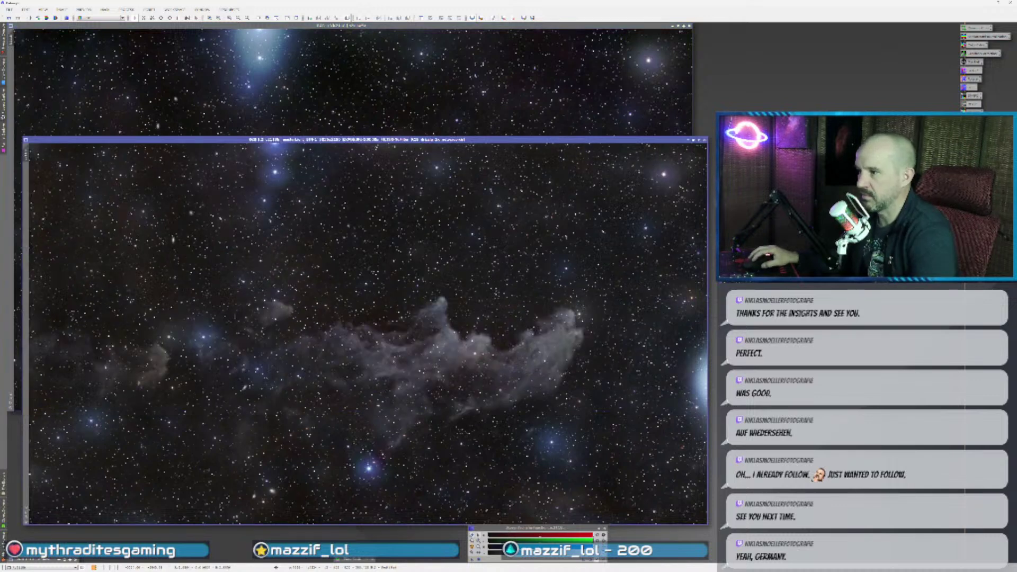
- Examine the nebula and the bright blue star beneath it up close in the earlier version
scroll(402, 490, up, 3)
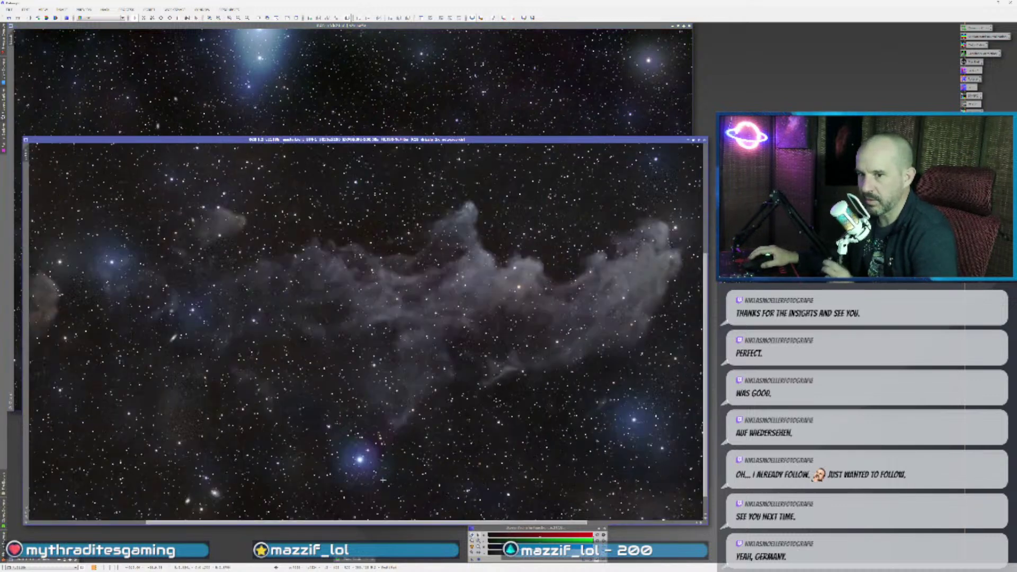
scroll(383, 471, down, 2)
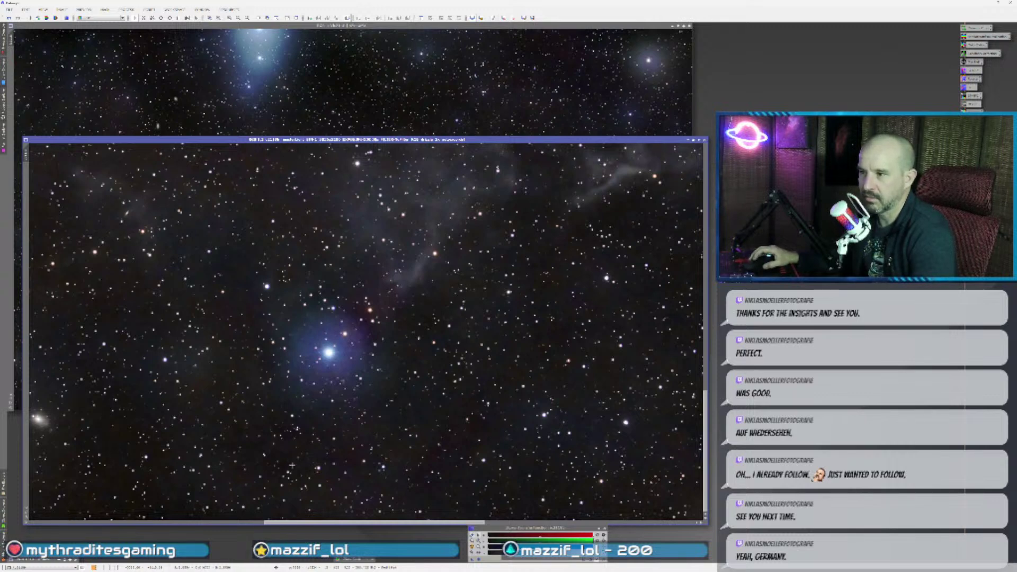
scroll(288, 469, down, 3)
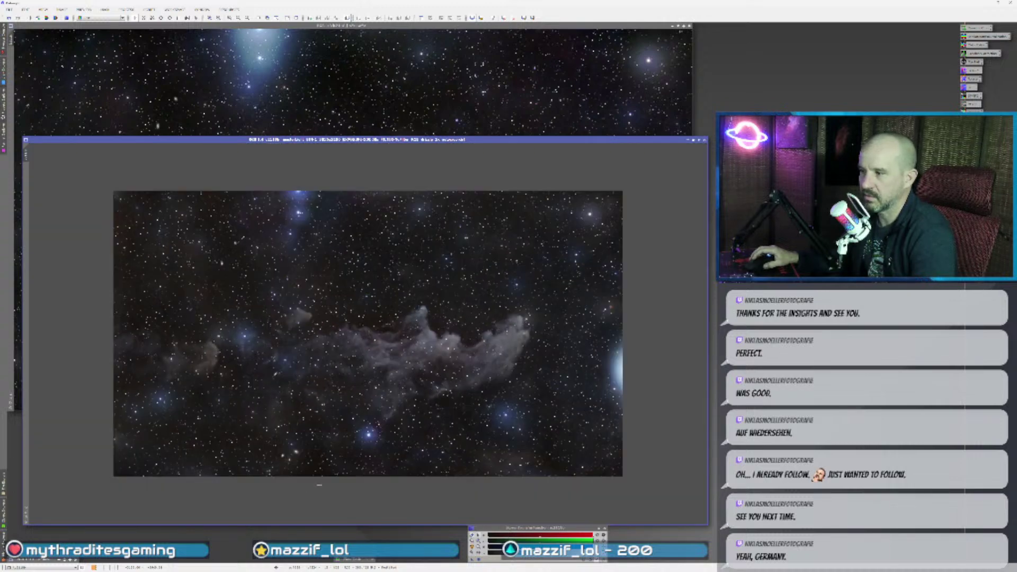
scroll(319, 485, up, 1)
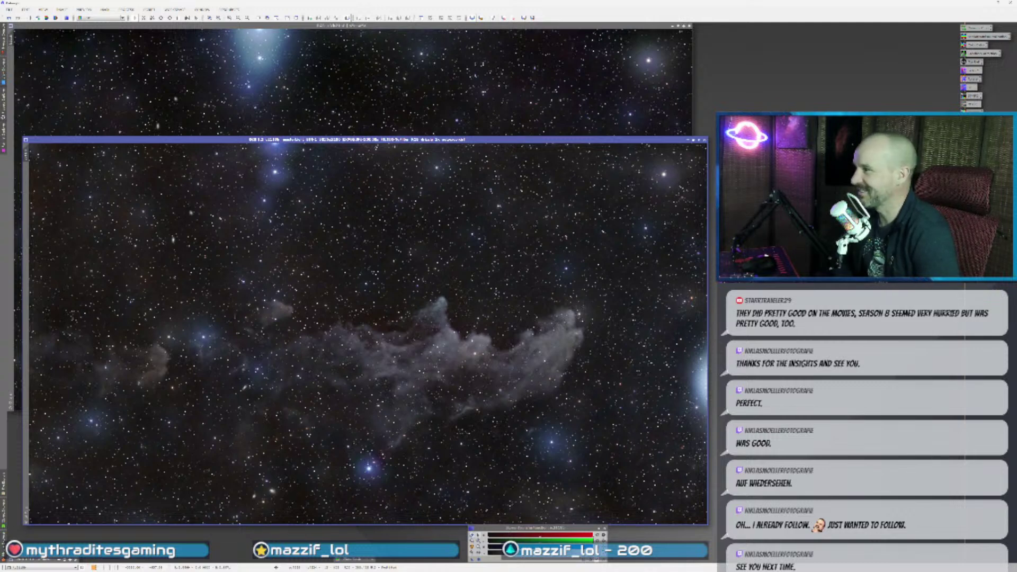
- Compare the overall contrast and bright star halos of the recombined image against the earlier version again
click(350, 80)
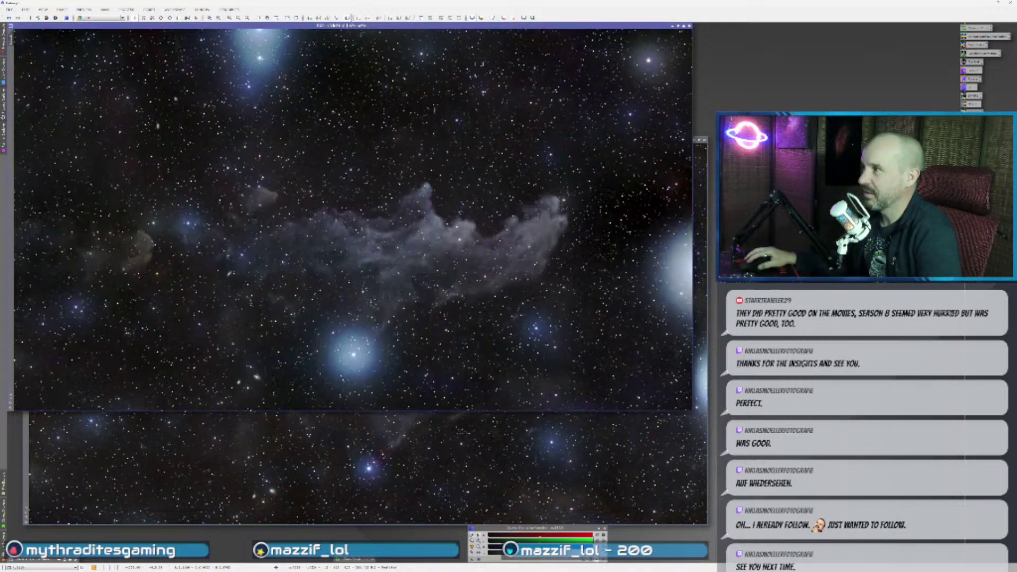
click(365, 466)
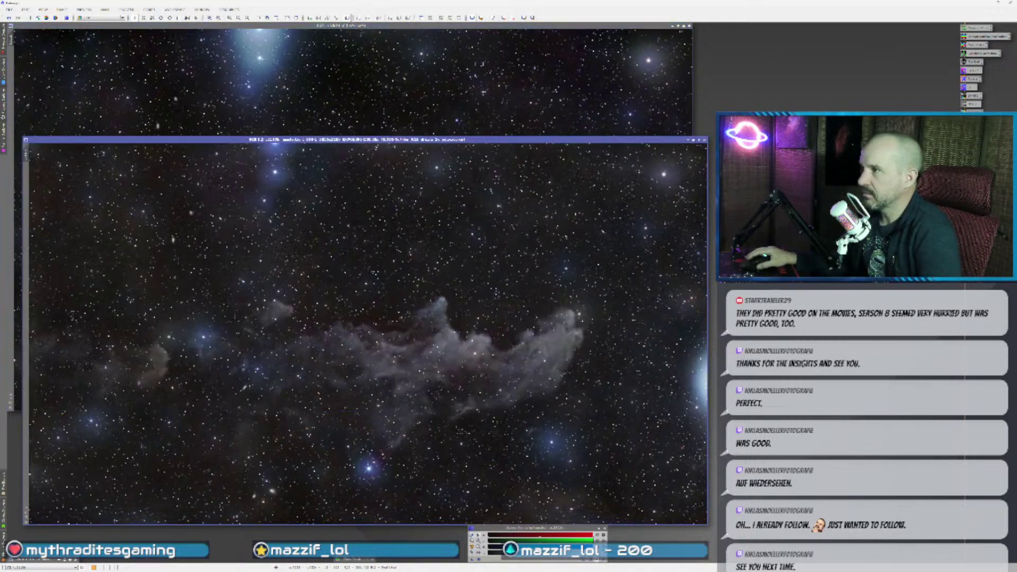
key(ctrl+Tab)
key(ctrl+Tab)
click(657, 98)
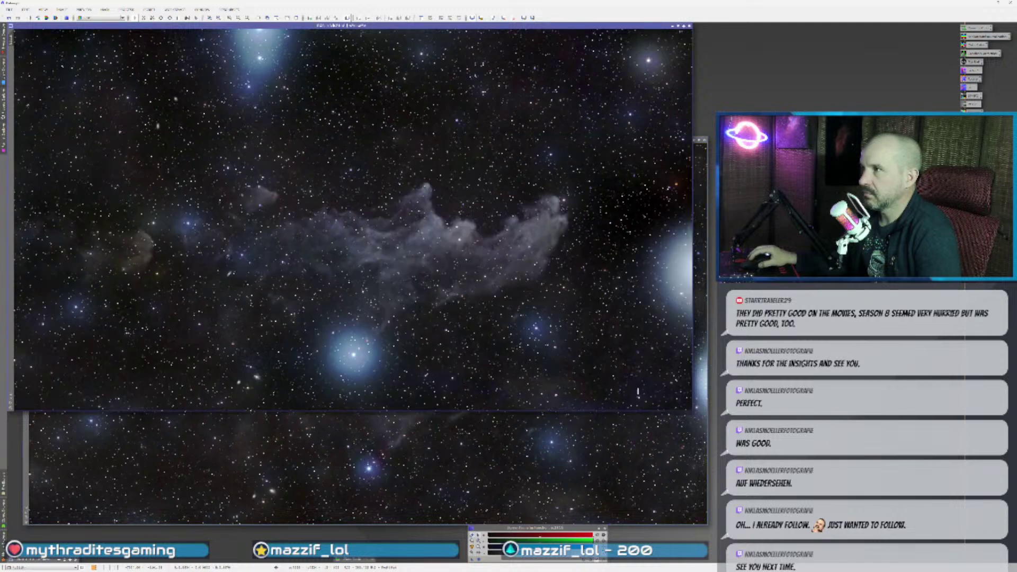
click(663, 454)
- Reposition the earlier version's window over the recombined image and switch repeatedly between them to compare nebula detail, color and star halos
drag(498, 142, 570, 93)
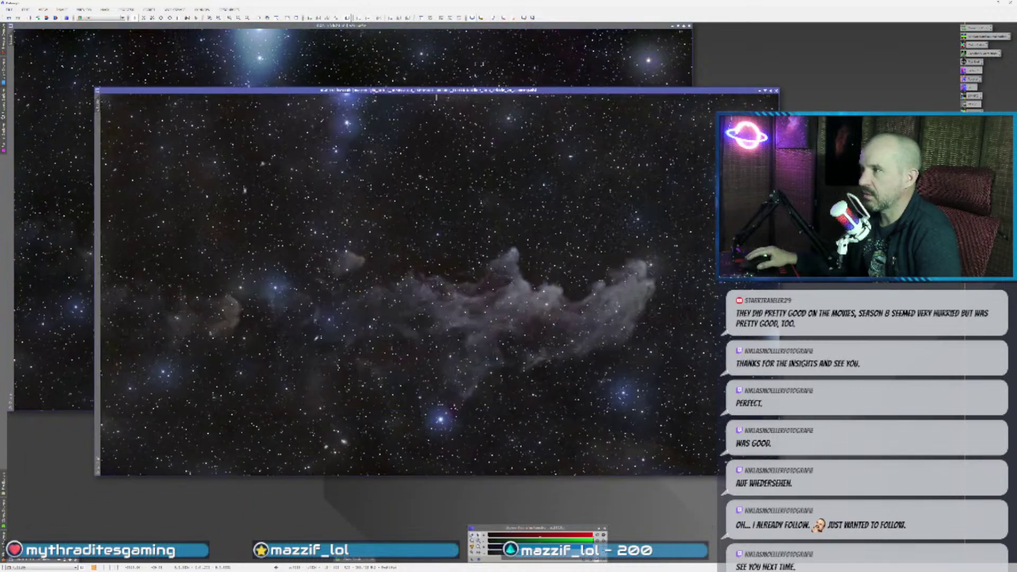
click(438, 70)
click(509, 434)
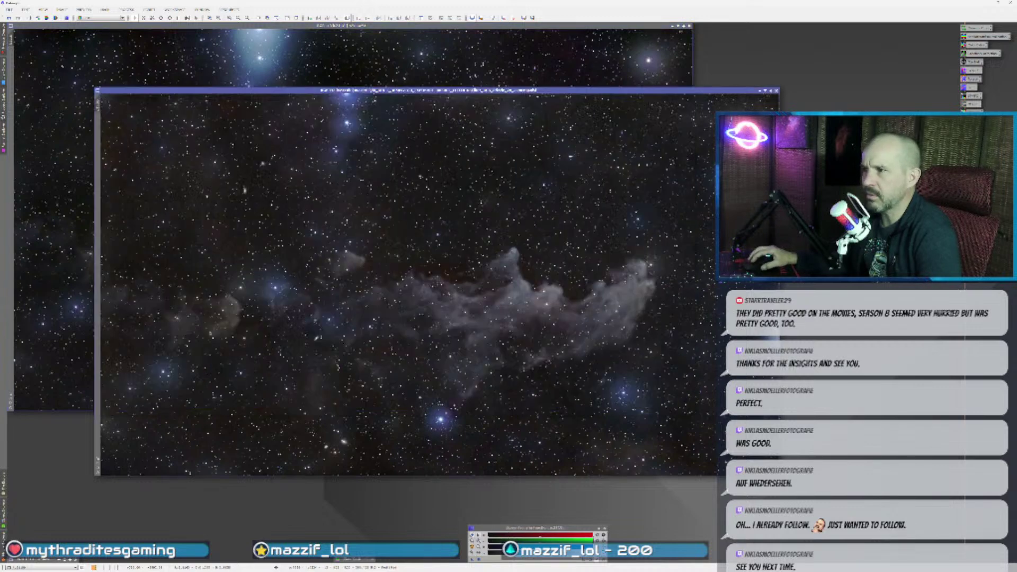
click(58, 243)
click(536, 443)
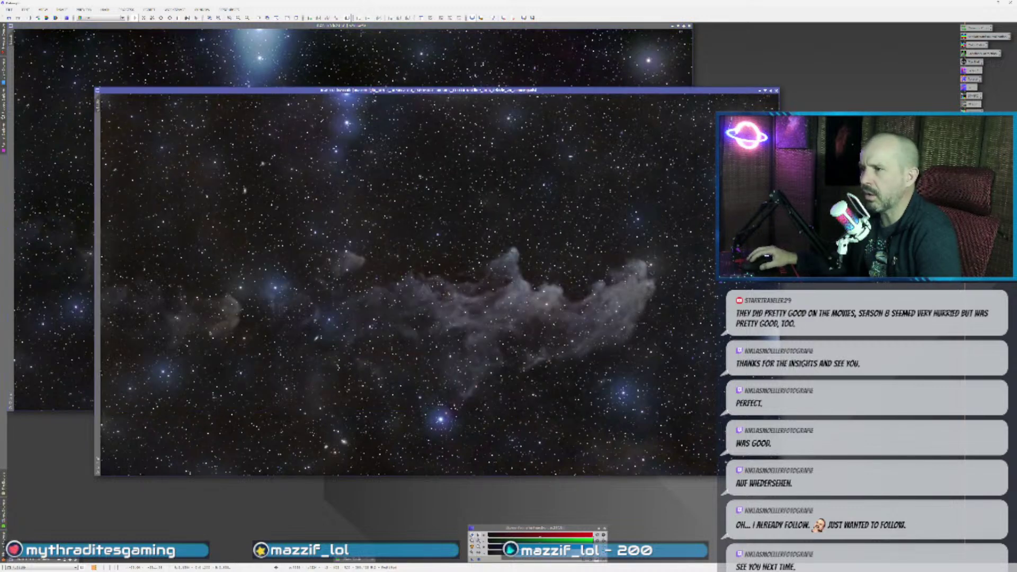
click(509, 67)
click(544, 451)
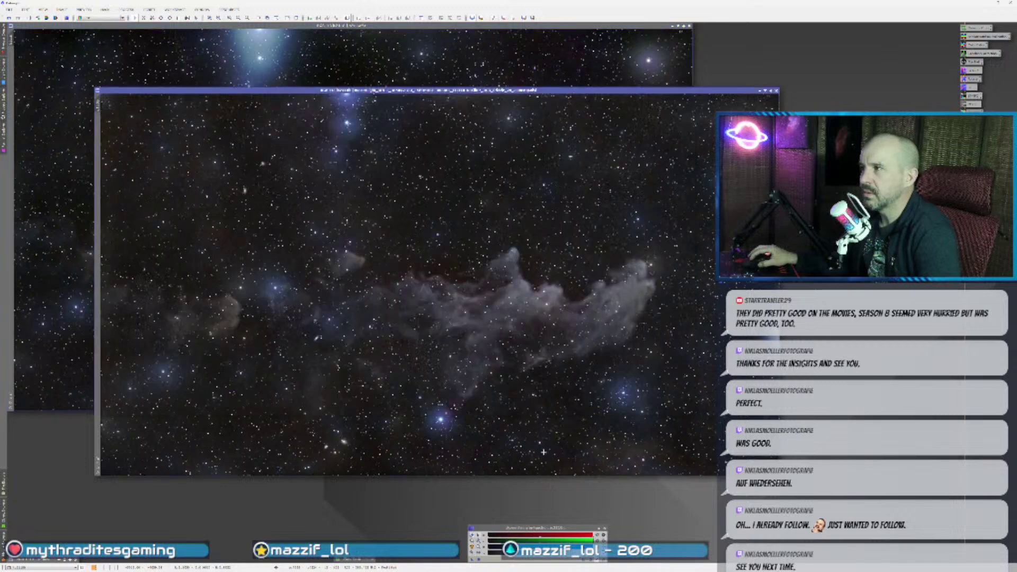
click(45, 223)
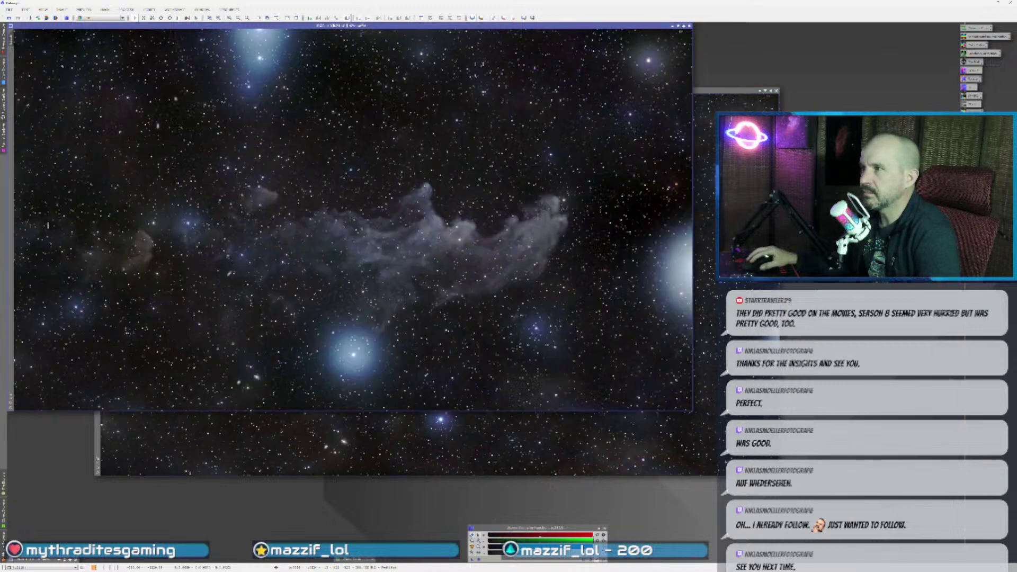
click(492, 434)
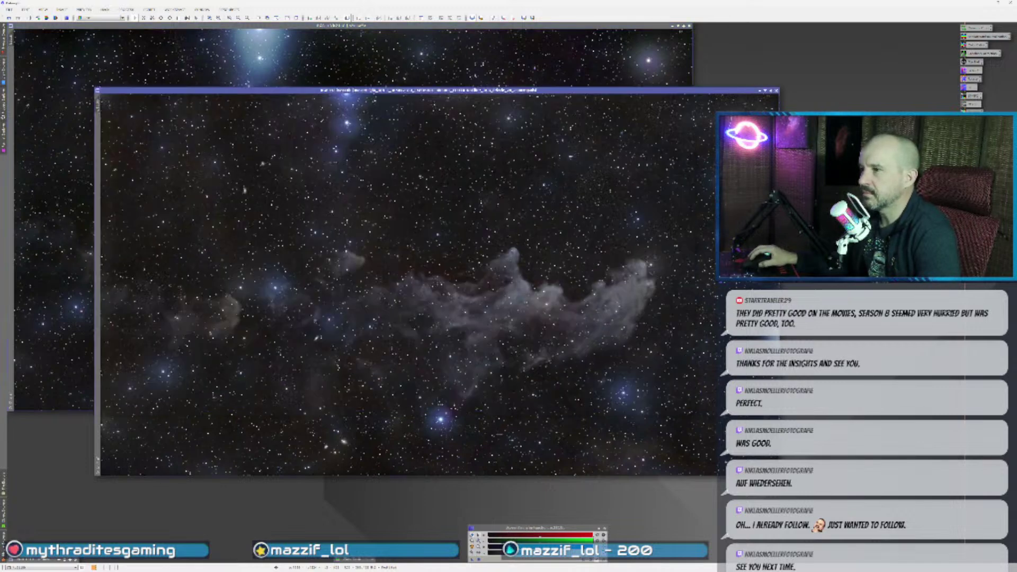
click(45, 223)
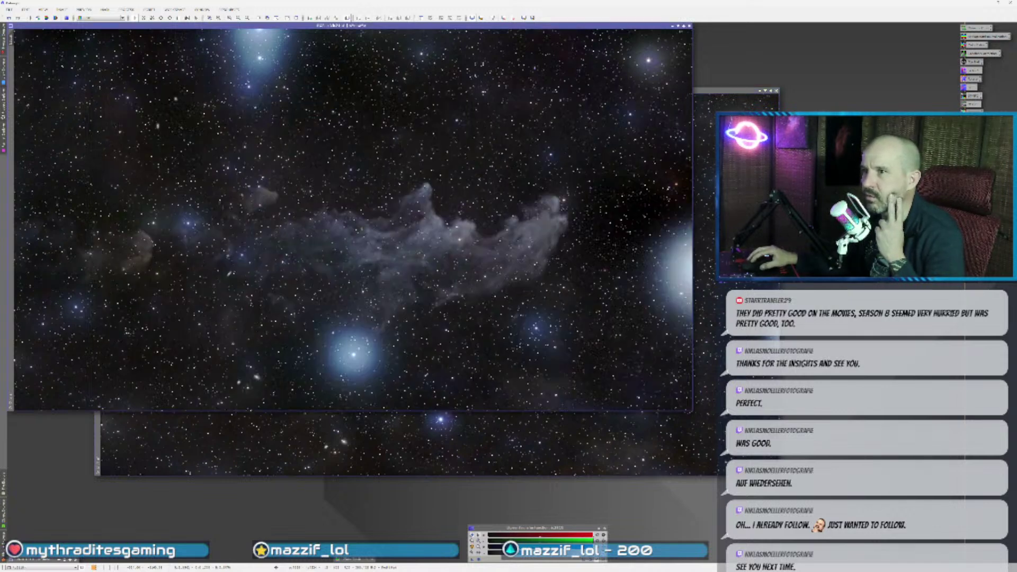
- Compare the two star-filled nebula images by bringing each one to the front alternately
click(307, 441)
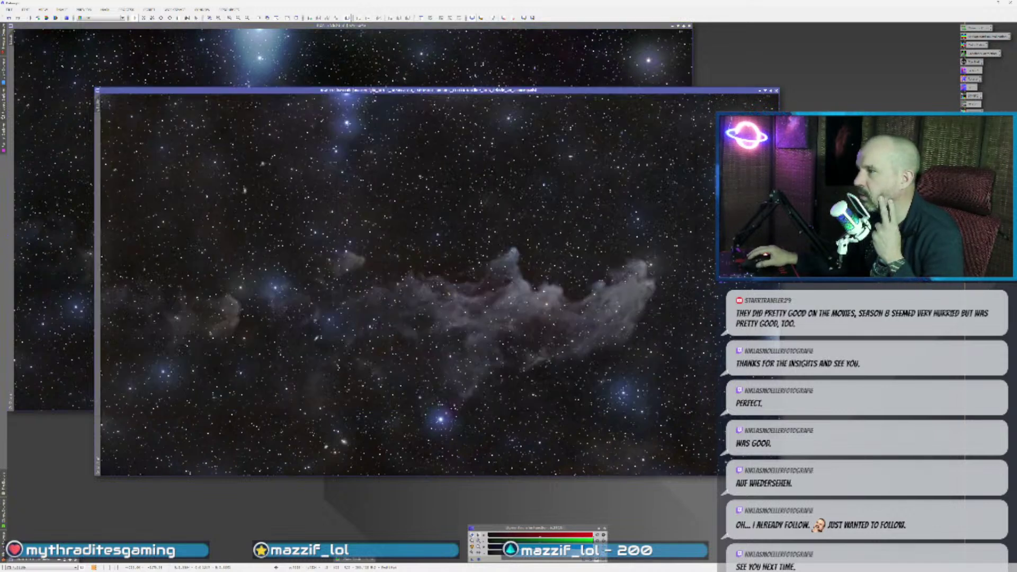
click(80, 211)
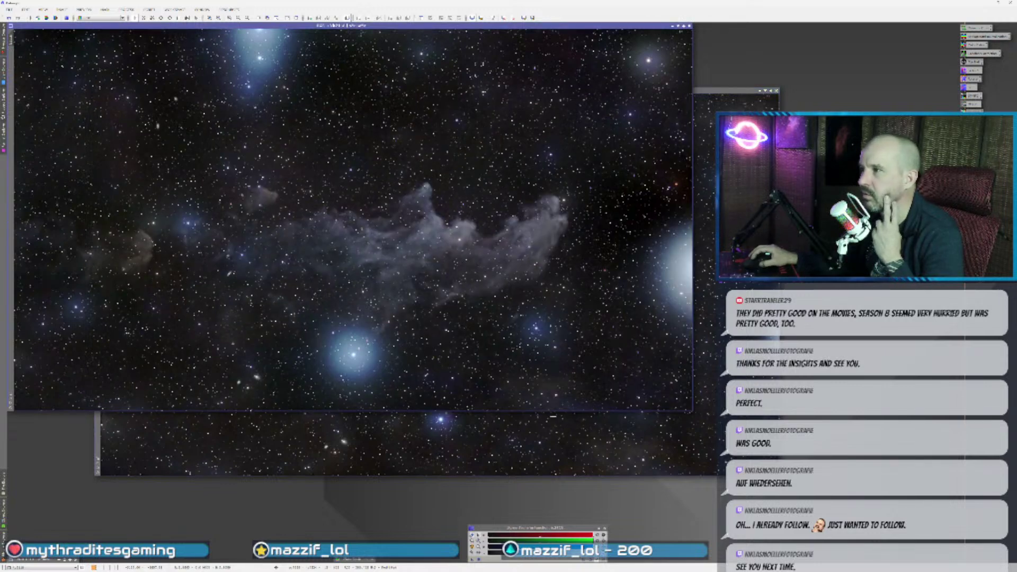
key(ctrl+Tab)
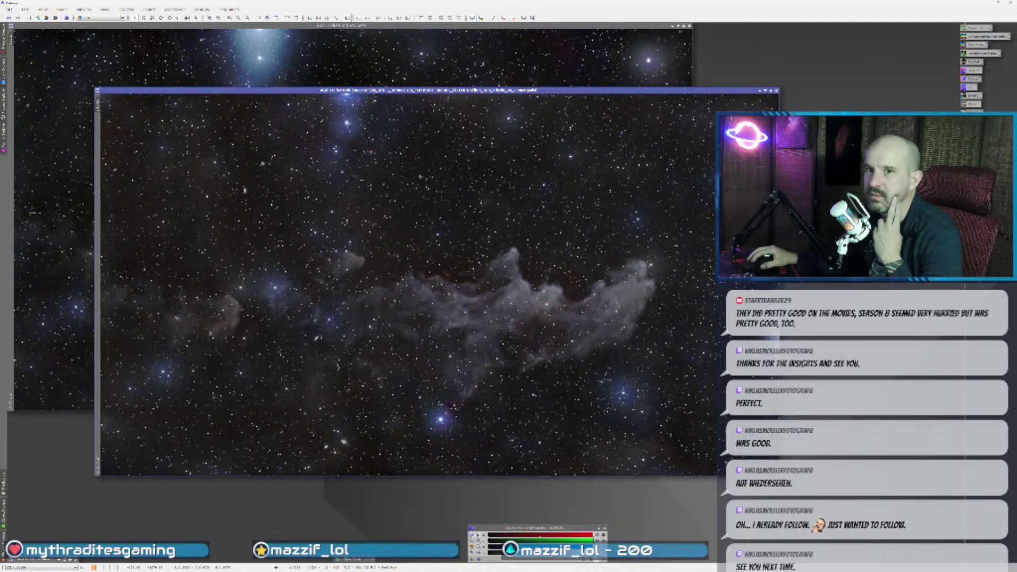
click(57, 213)
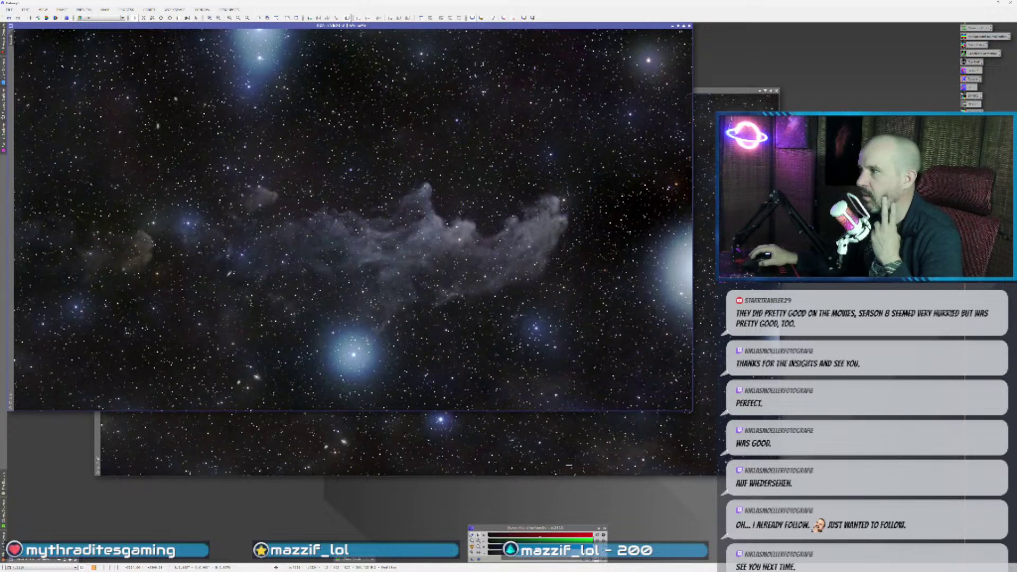
click(568, 466)
click(81, 243)
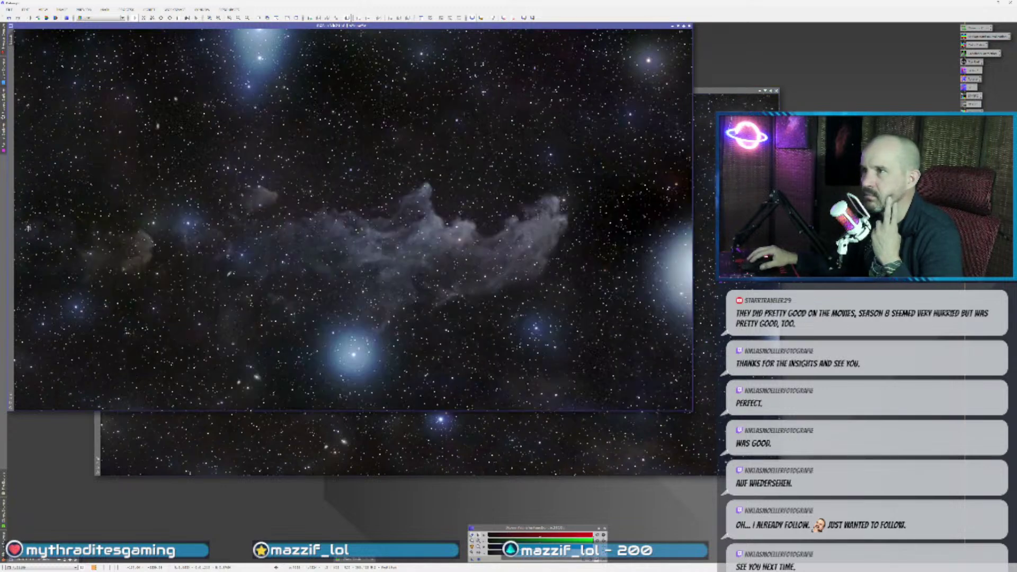
- Return the darker nebula image to its starless version and compare it with the brighter reference image
click(97, 285)
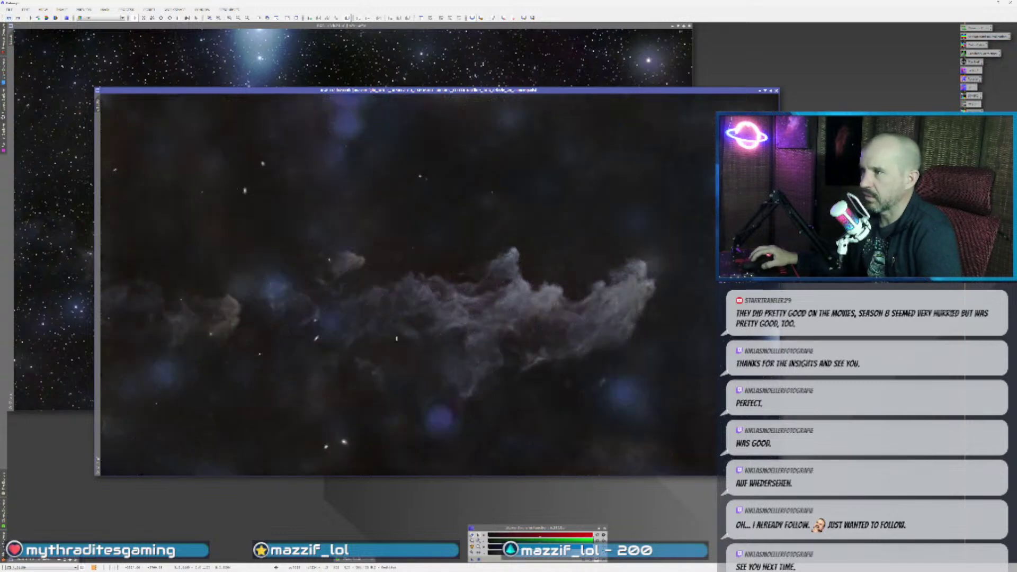
click(56, 222)
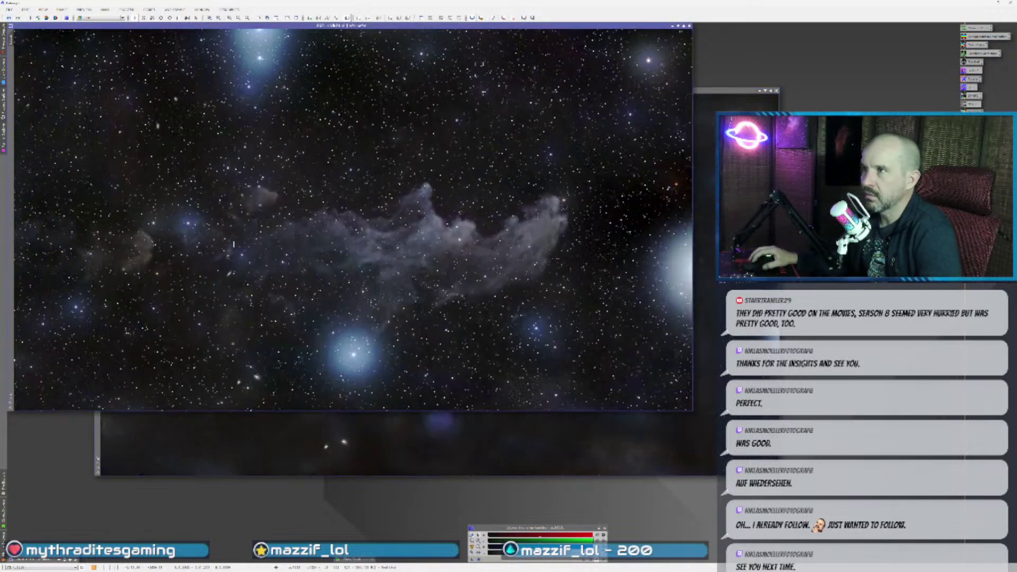
scroll(234, 244, up, 2)
scroll(234, 245, down, 2)
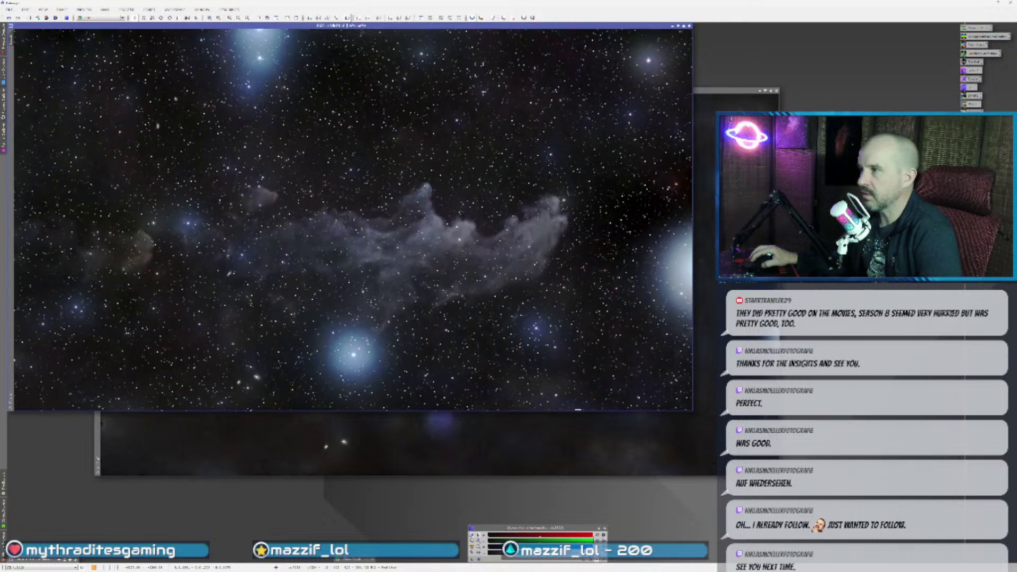
click(546, 438)
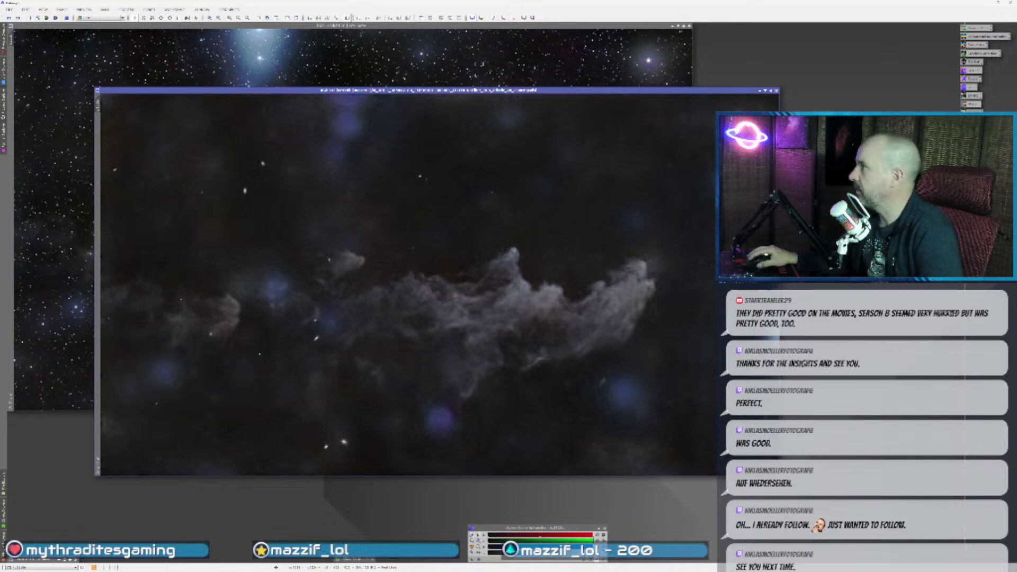
- Try raising the saturation curve of the starless nebula image with CurvesTransformation and a real-time preview, then reset the curve
double_click(974, 154)
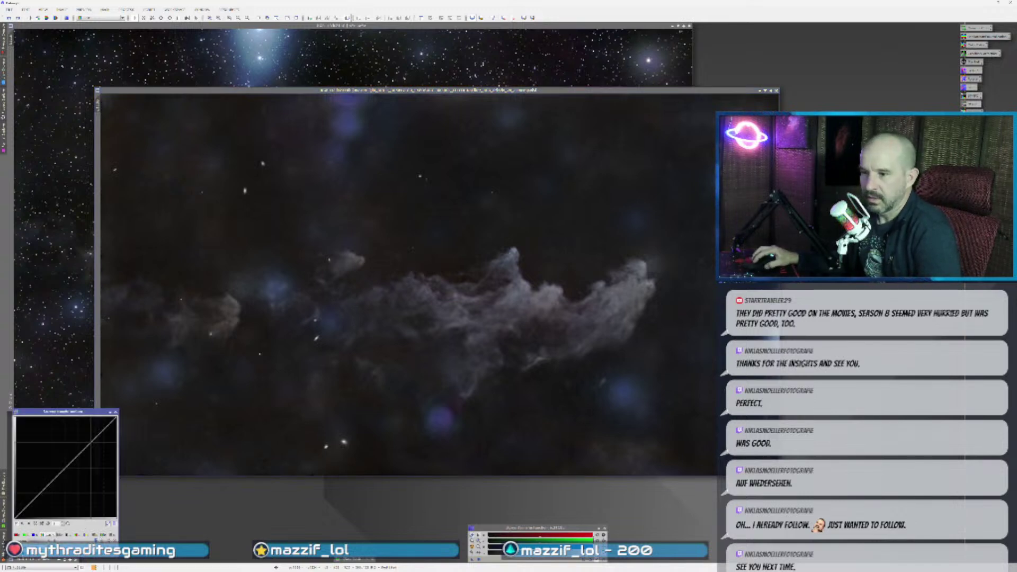
click(30, 548)
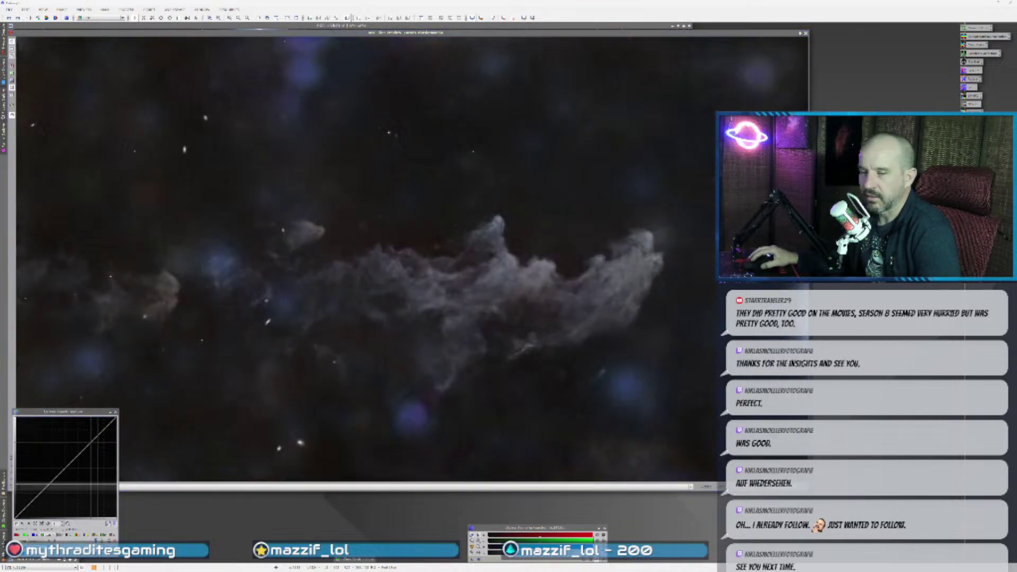
click(112, 537)
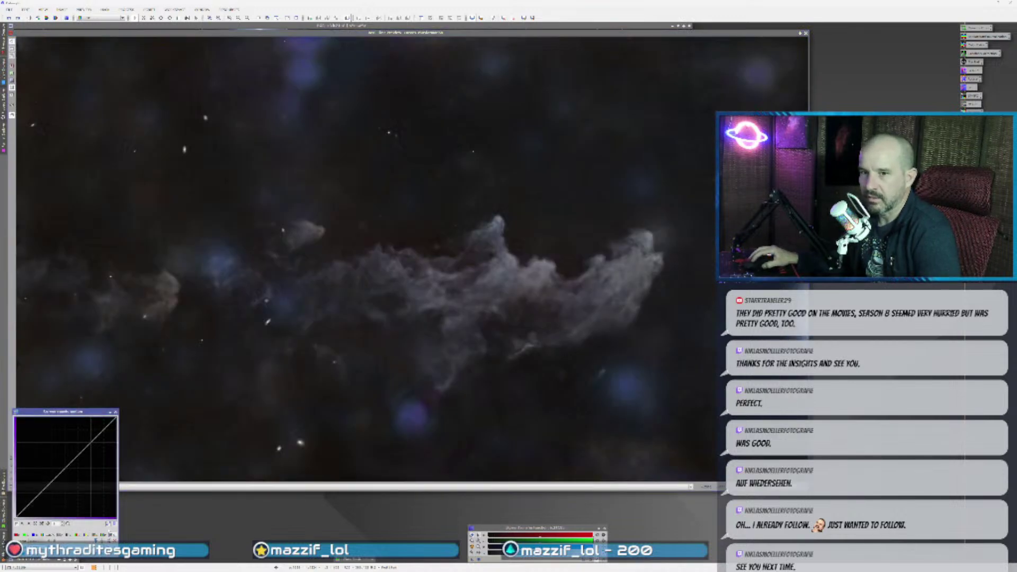
drag(57, 476, 53, 451)
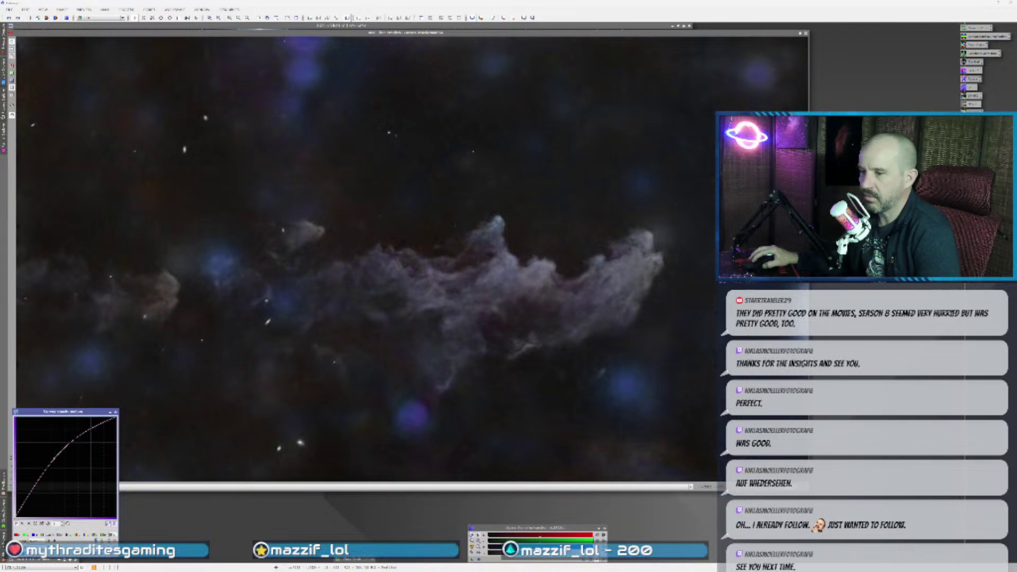
click(114, 540)
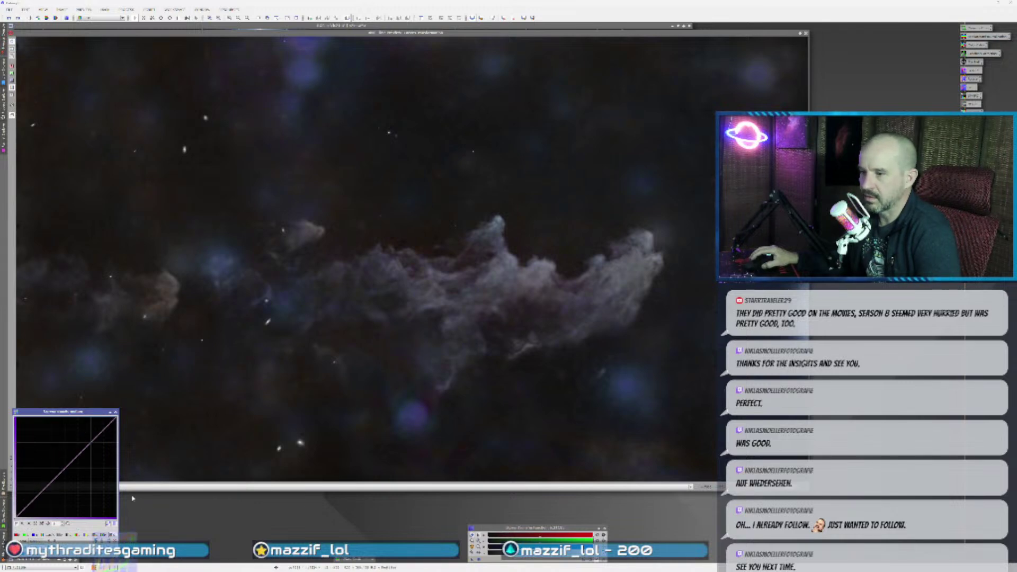
- Try raising the hue curve of the starless image, reset it, and test the chrominance curve as well
click(104, 536)
drag(63, 470, 91, 462)
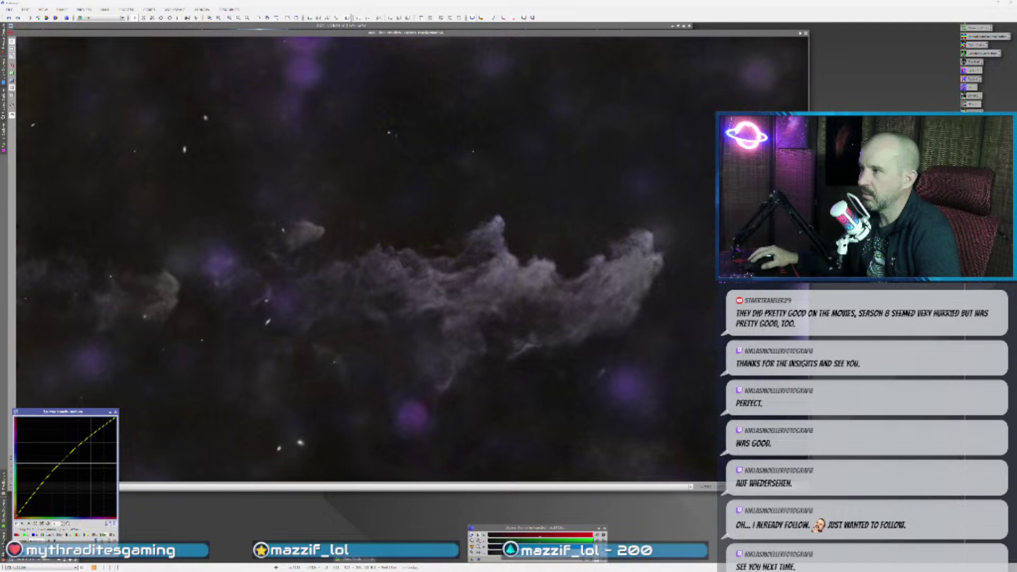
click(115, 559)
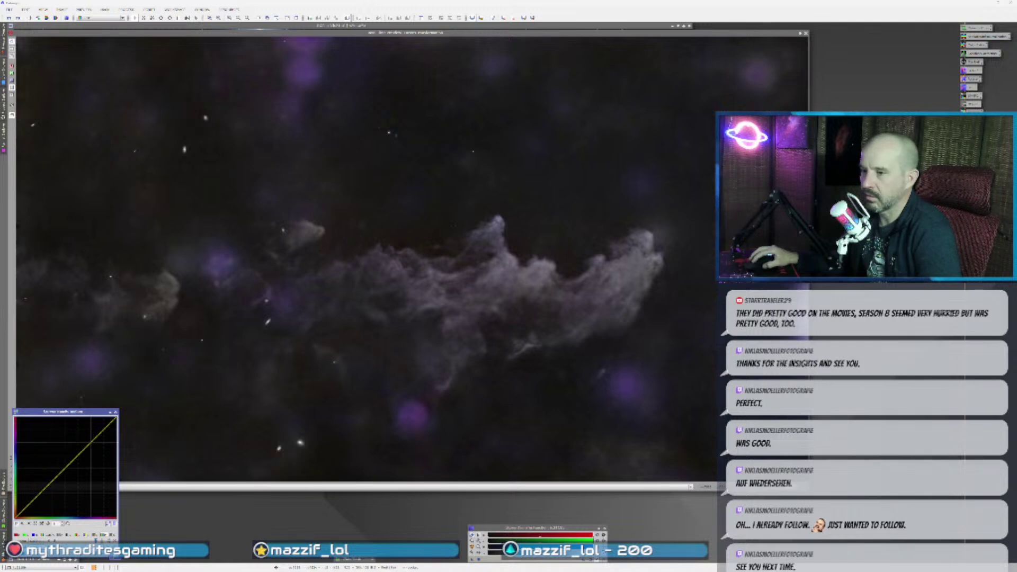
click(96, 535)
mouse_move(65, 468)
mouse_down()
mouse_move(57, 462)
mouse_move(74, 479)
mouse_move(66, 466)
mouse_up()
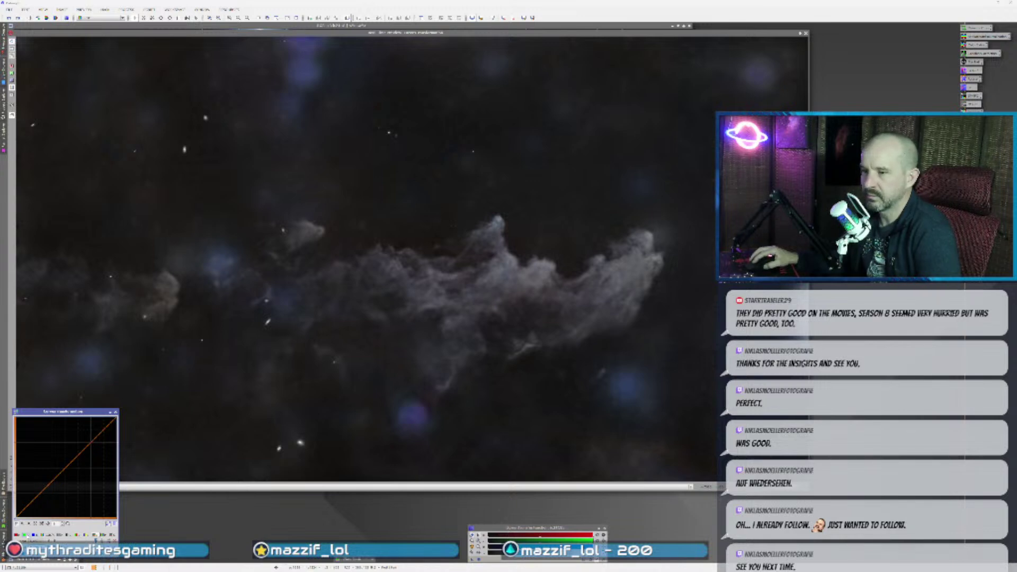
- Try small green-channel curve adjustments in the shadows and highlights, then discard them and close CurvesTransformation and its preview
click(25, 534)
click(65, 469)
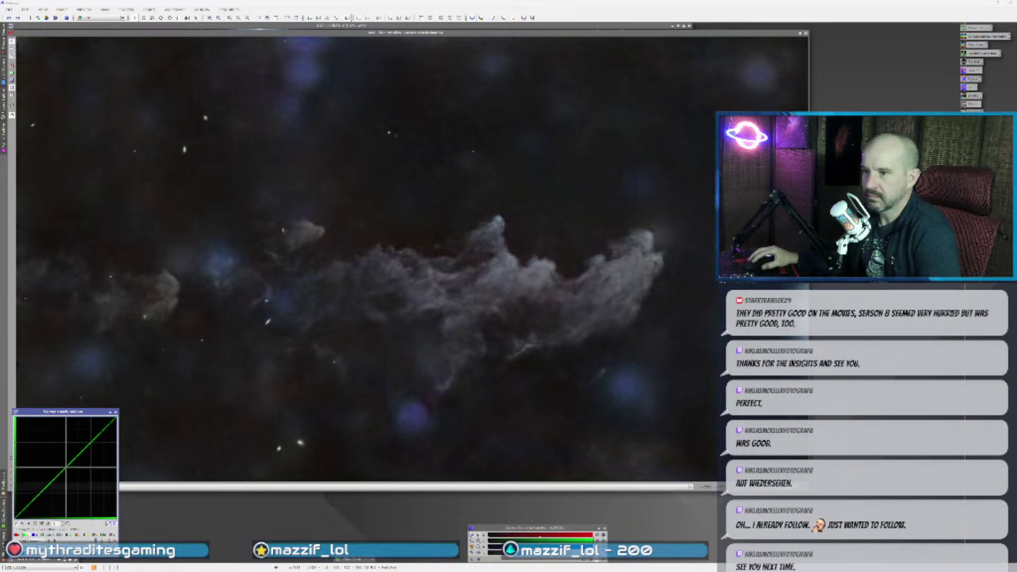
drag(40, 495, 37, 493)
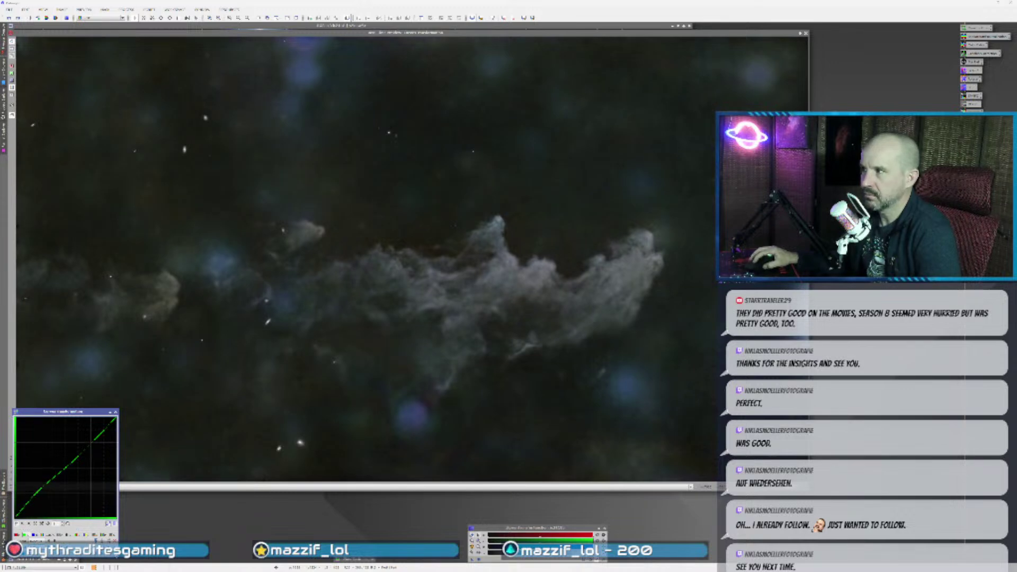
drag(91, 442, 91, 440)
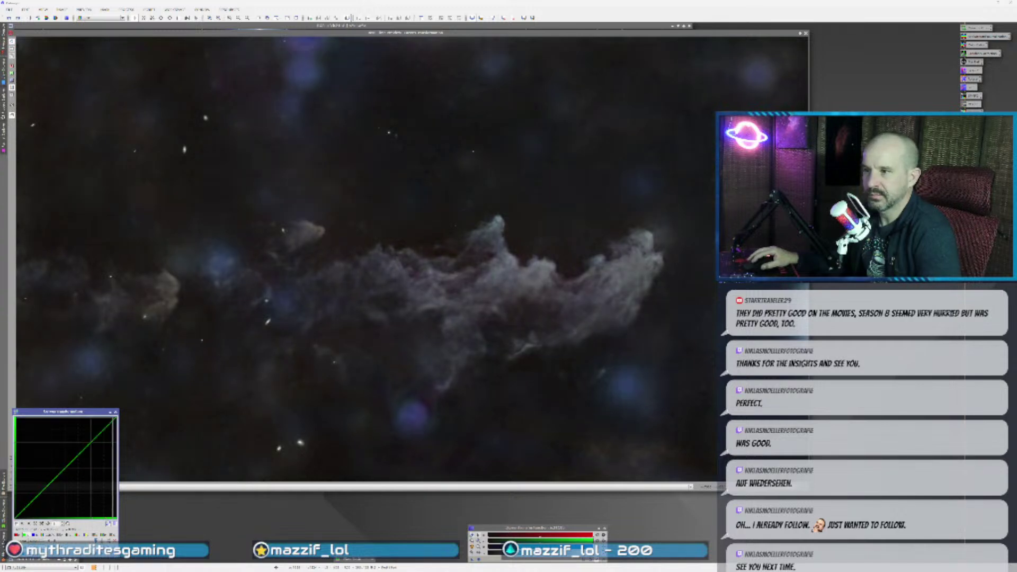
click(115, 412)
click(806, 33)
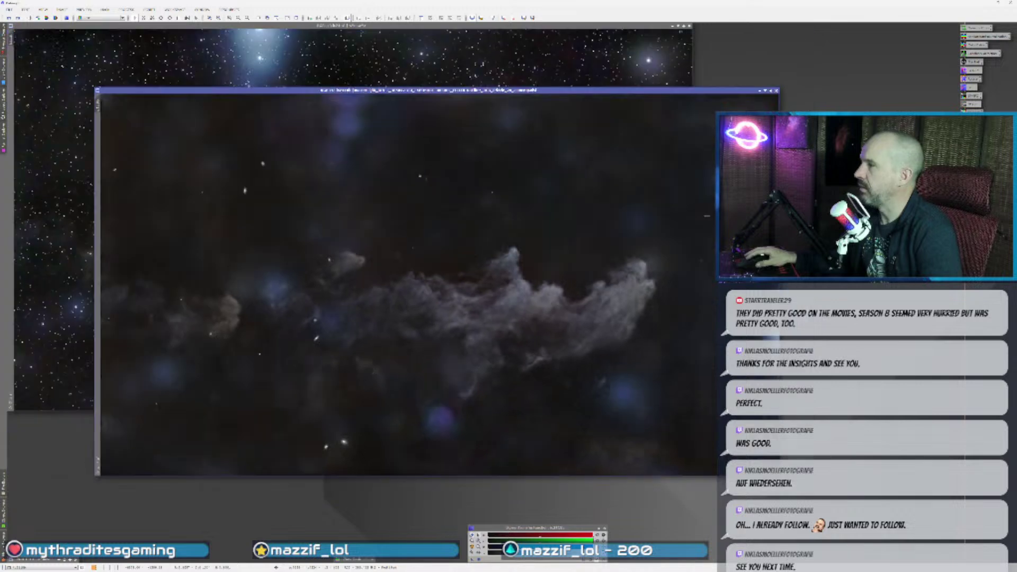
- Apply the prepared PixelMath expression to the starless nebula image to restore its stars, check it against the reference image, and close PixelMath
double_click(354, 559)
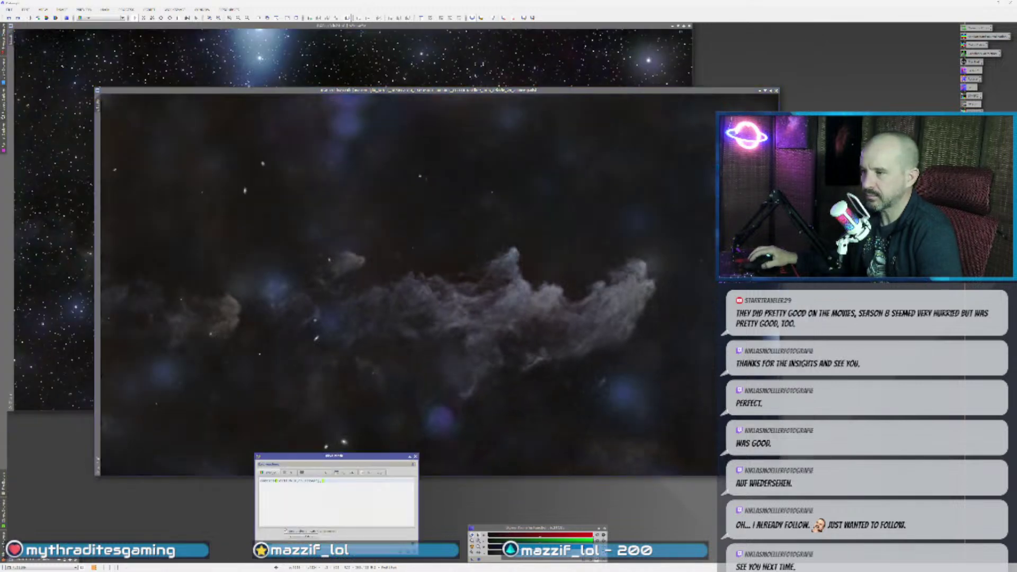
drag(259, 536, 258, 390)
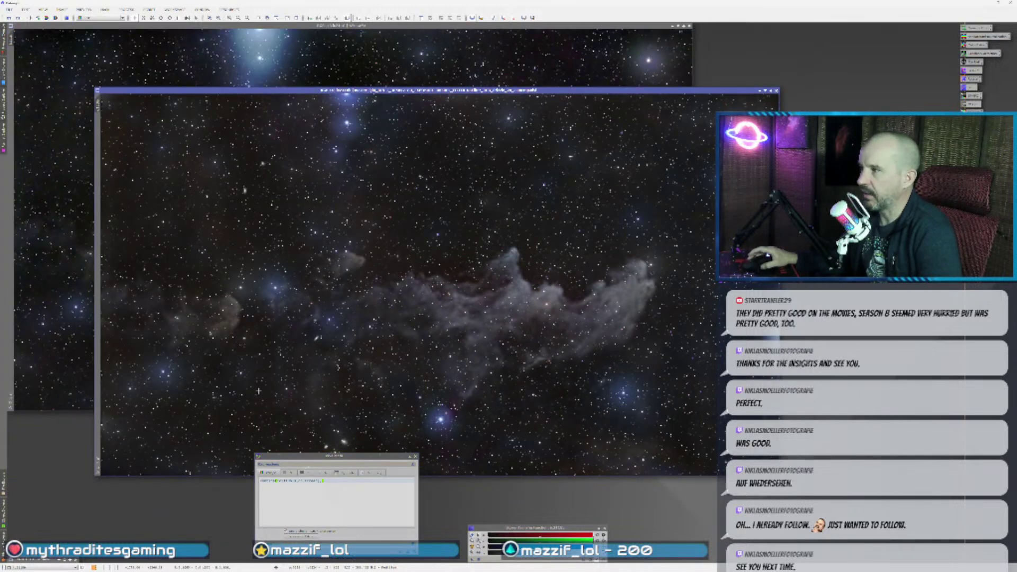
click(82, 273)
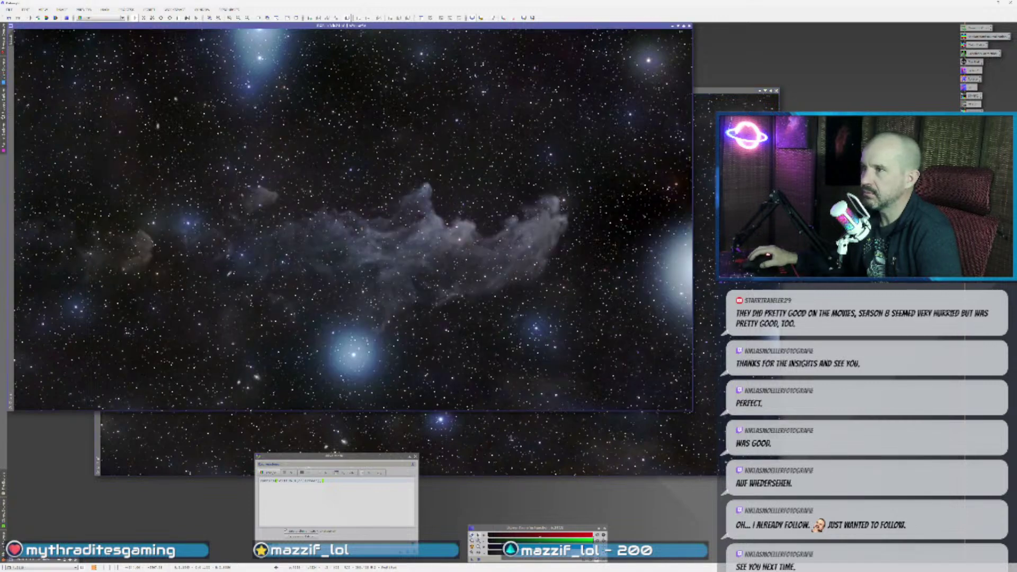
click(510, 436)
drag(367, 458, 385, 474)
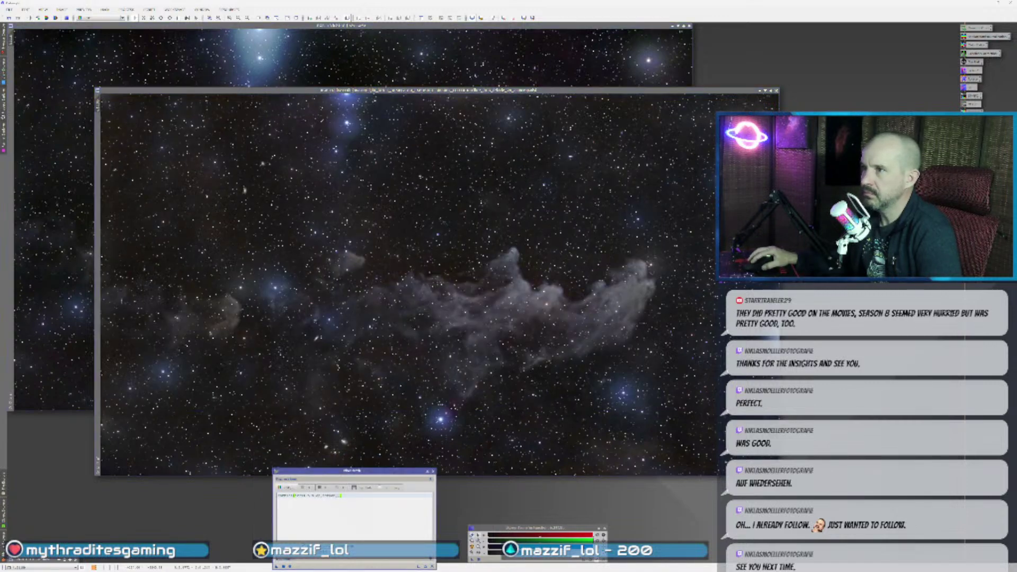
click(472, 374)
click(392, 69)
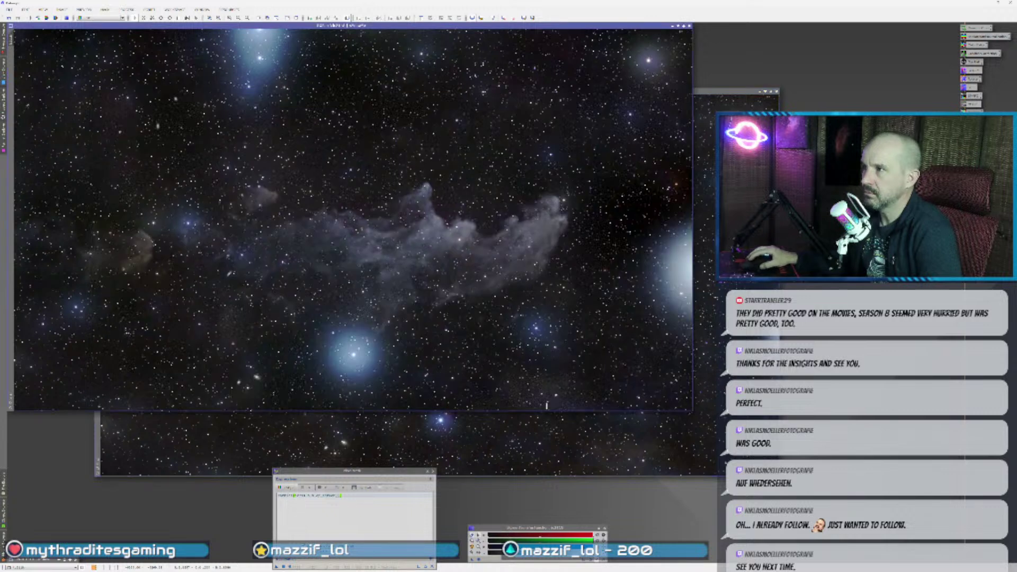
click(430, 471)
- Compare the recombined nebula image with the brighter reference image, shifting its window closer to the reference for an easier comparison
click(297, 440)
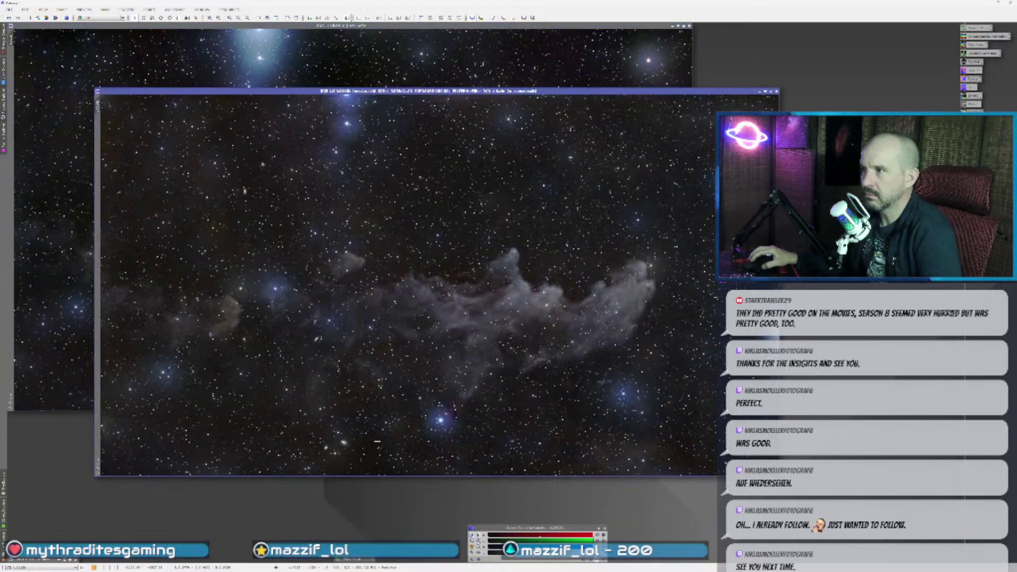
click(69, 236)
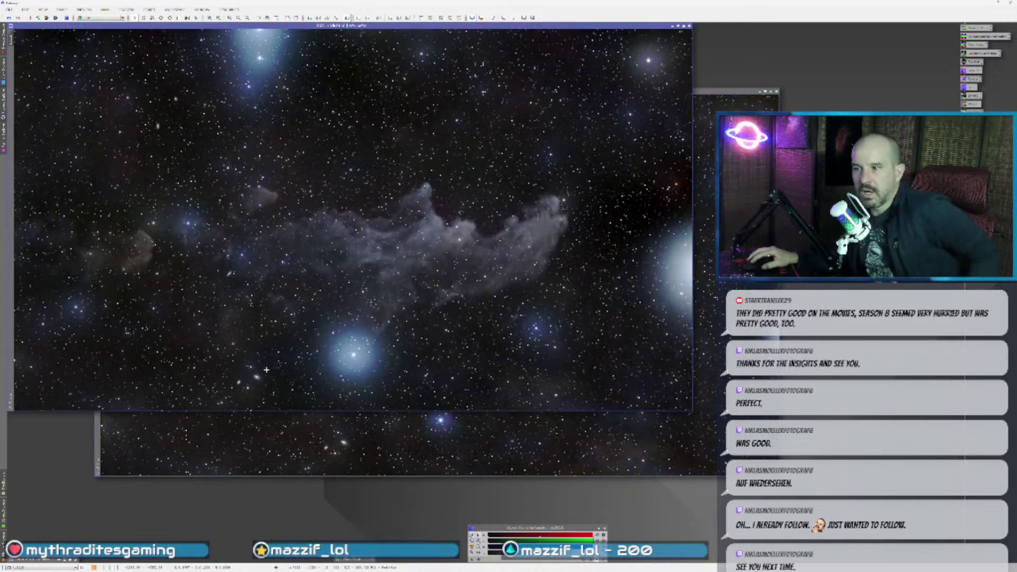
click(320, 447)
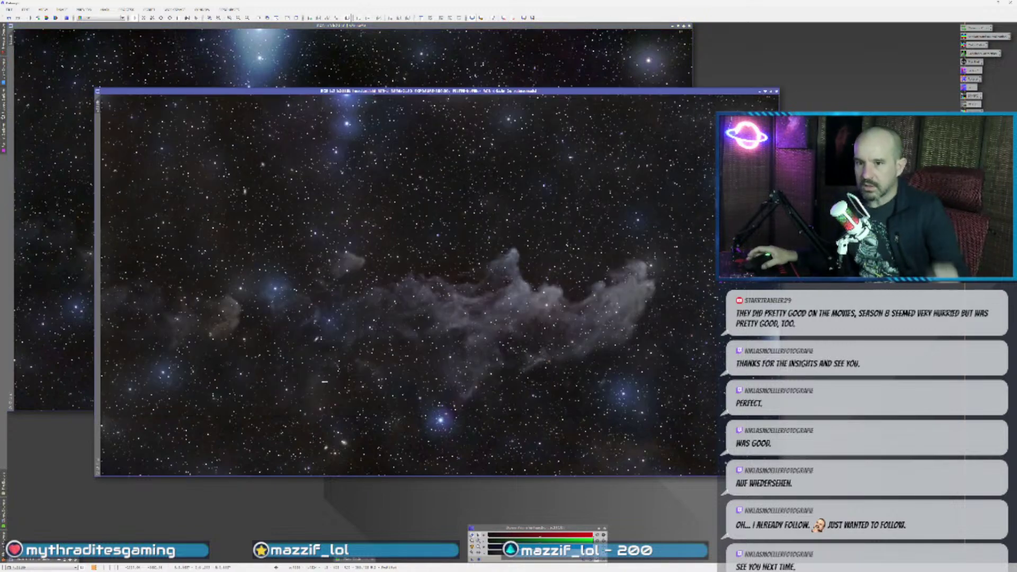
drag(371, 94, 339, 89)
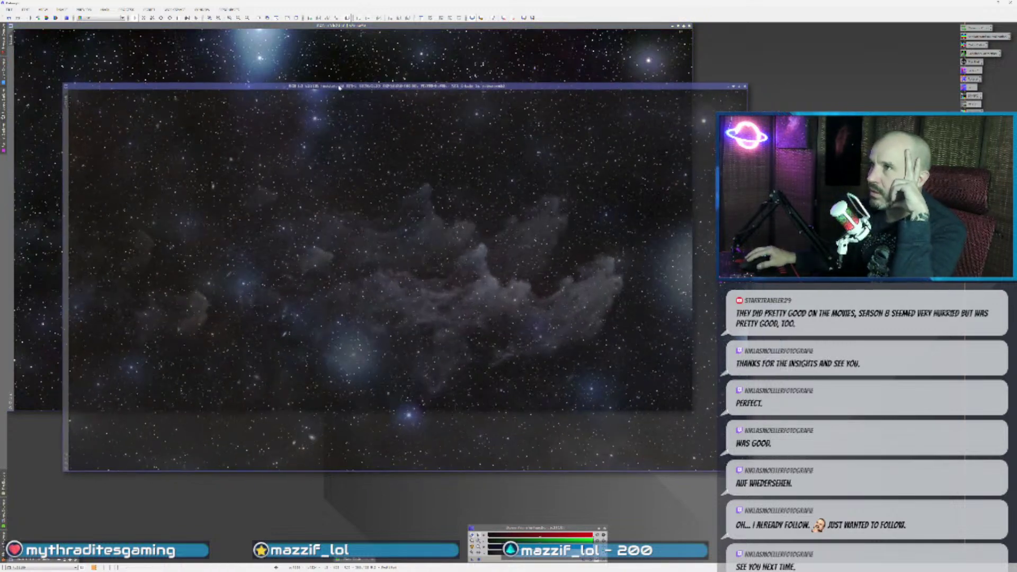
click(340, 64)
click(509, 443)
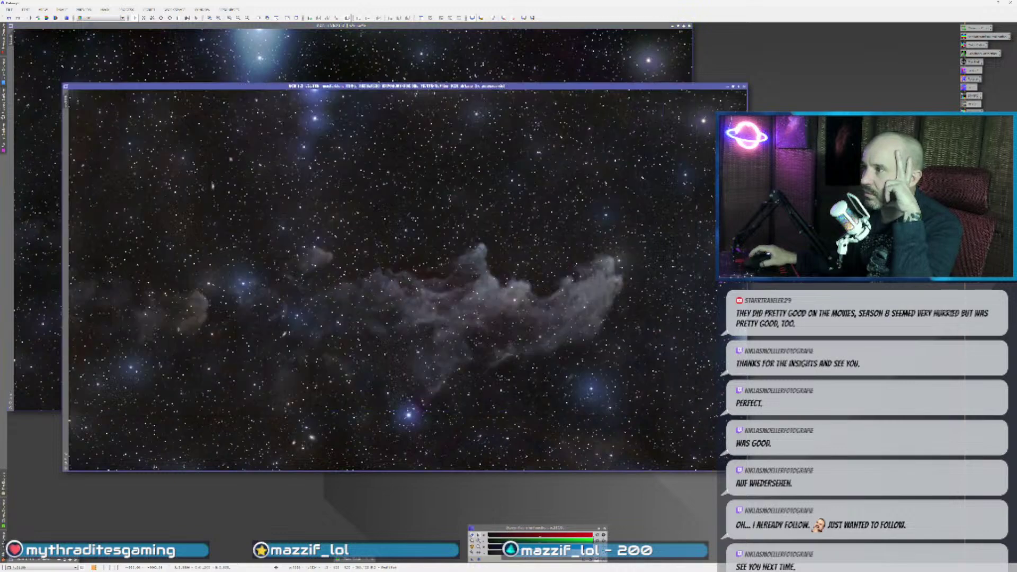
click(473, 50)
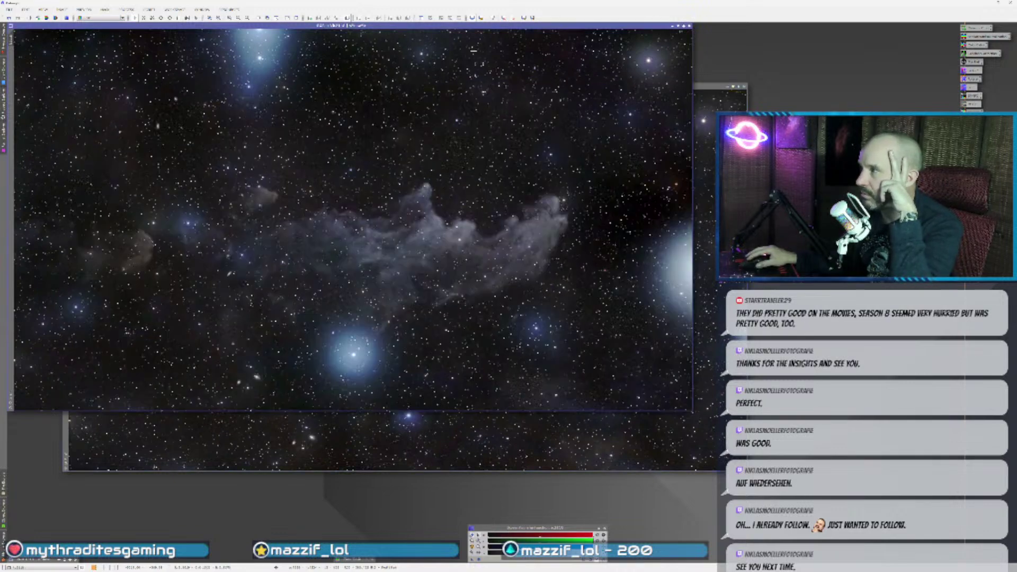
click(619, 431)
click(348, 70)
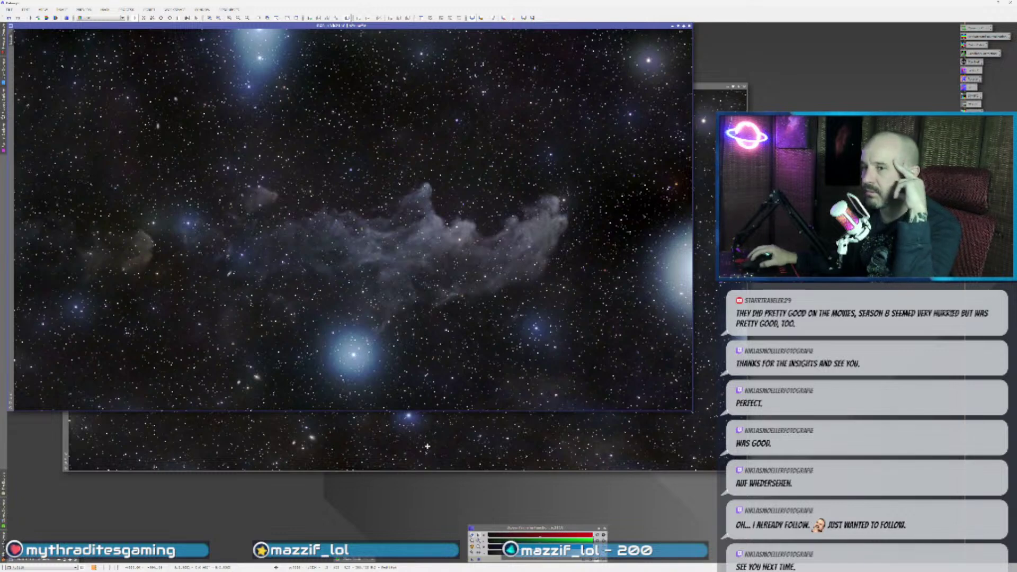
click(394, 454)
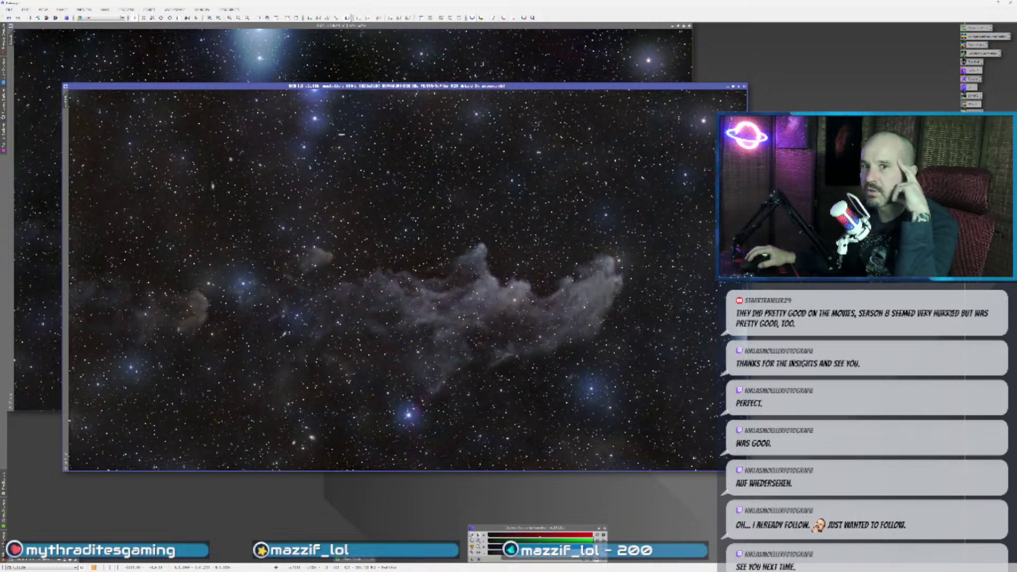
click(348, 68)
click(322, 454)
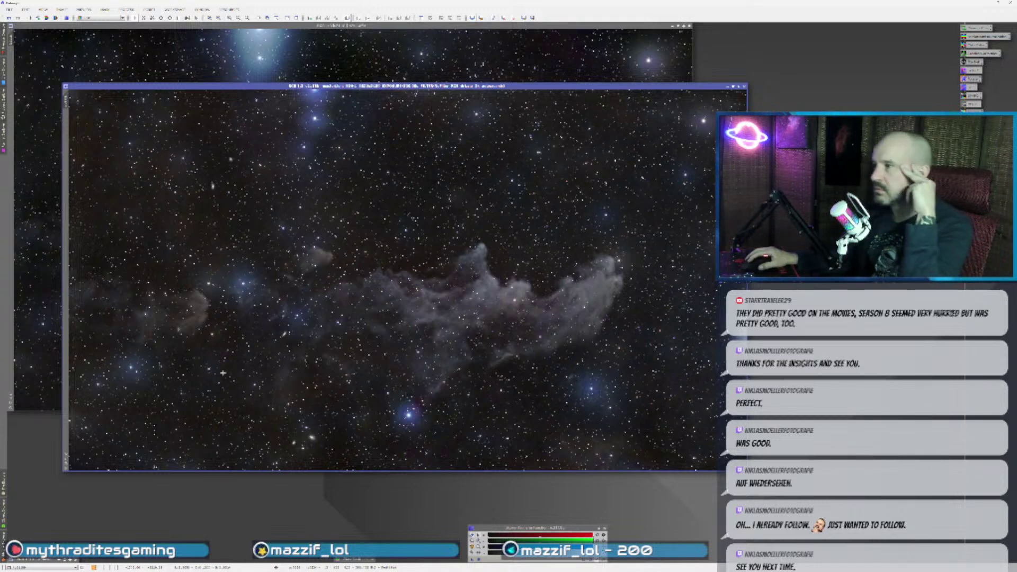
- Switch between the recombined nebula image and the brighter reference image to compare their colour and brightness
click(12, 299)
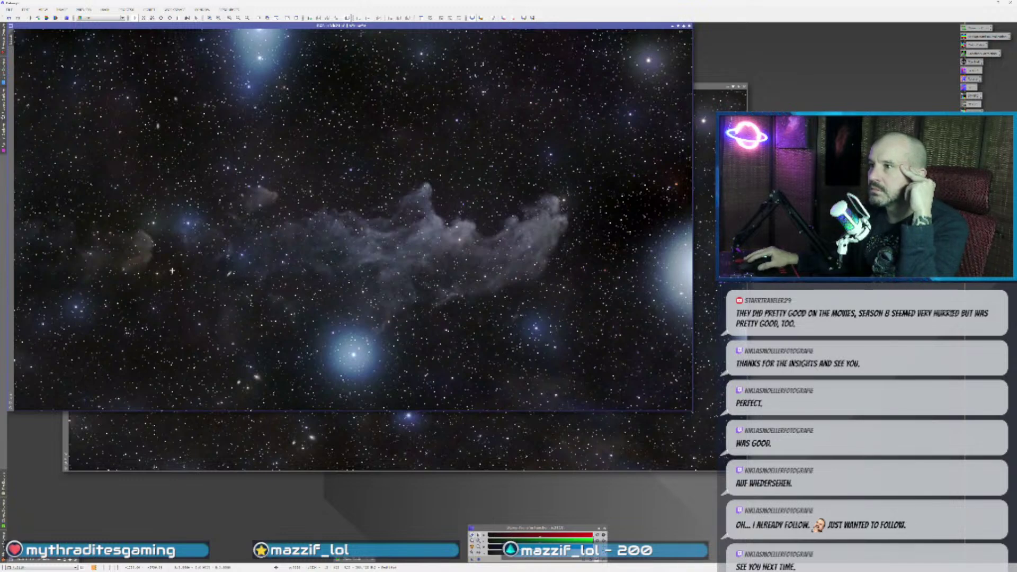
click(289, 445)
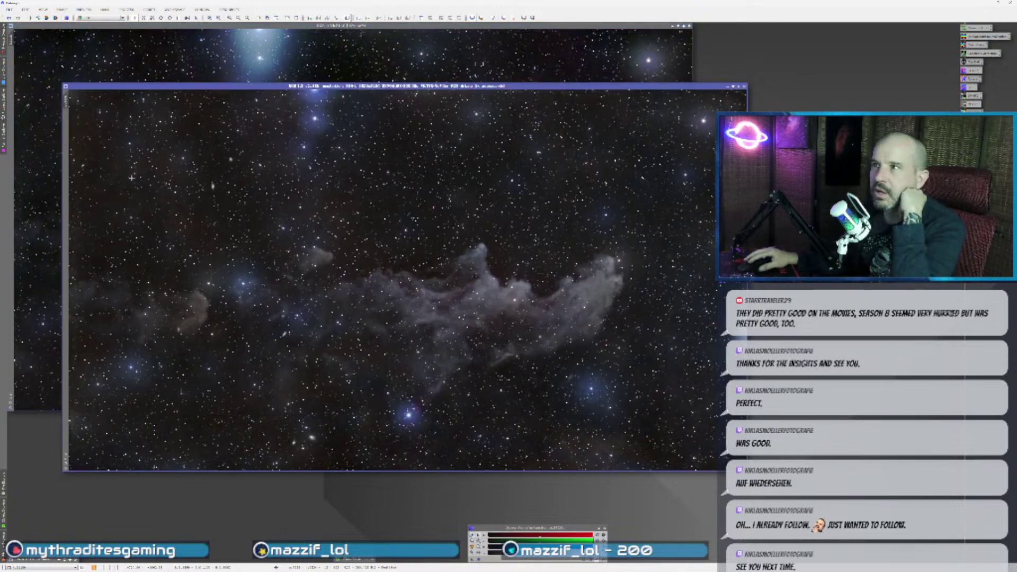
click(37, 205)
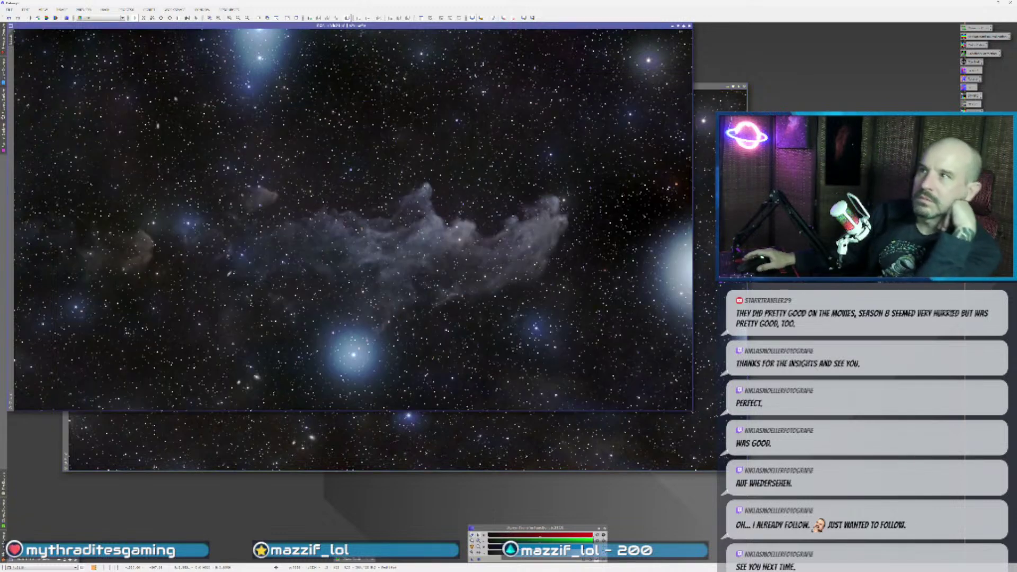
- Return the nebula image to its starless state, shape its RGB/K curve into an S in CurvesTransformation, and recombine the stars with PixelMath
click(278, 438)
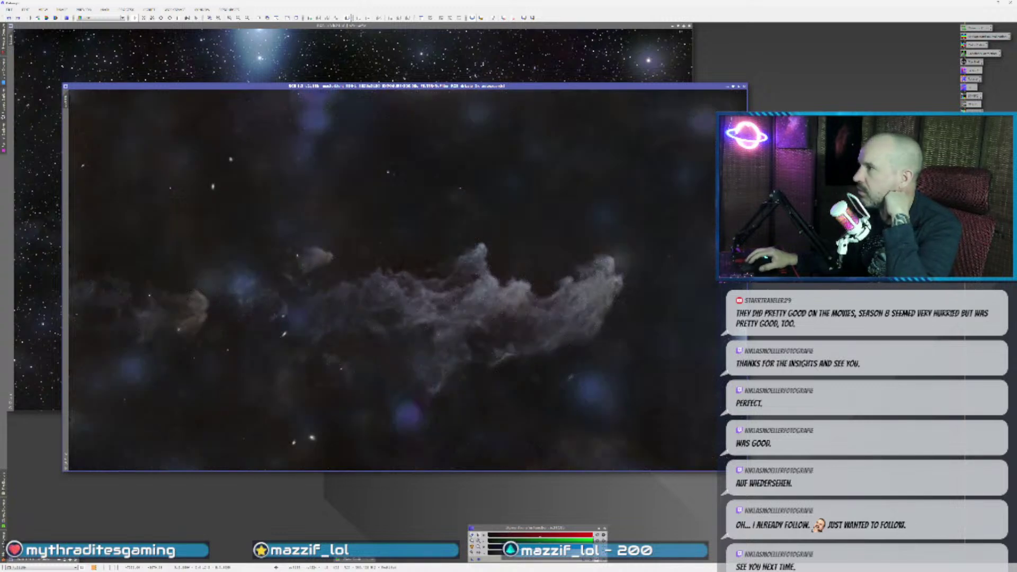
double_click(80, 557)
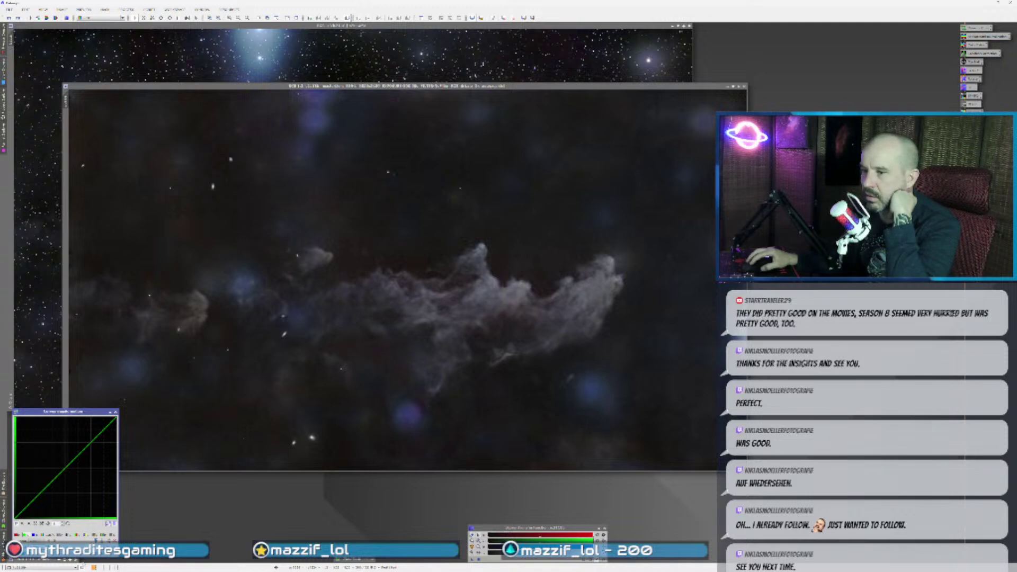
click(30, 548)
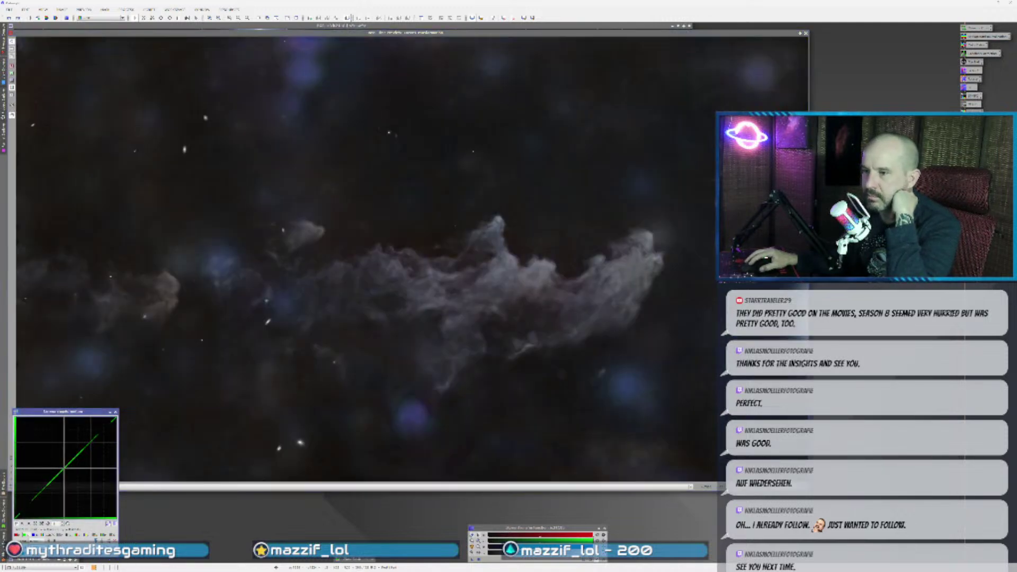
click(49, 535)
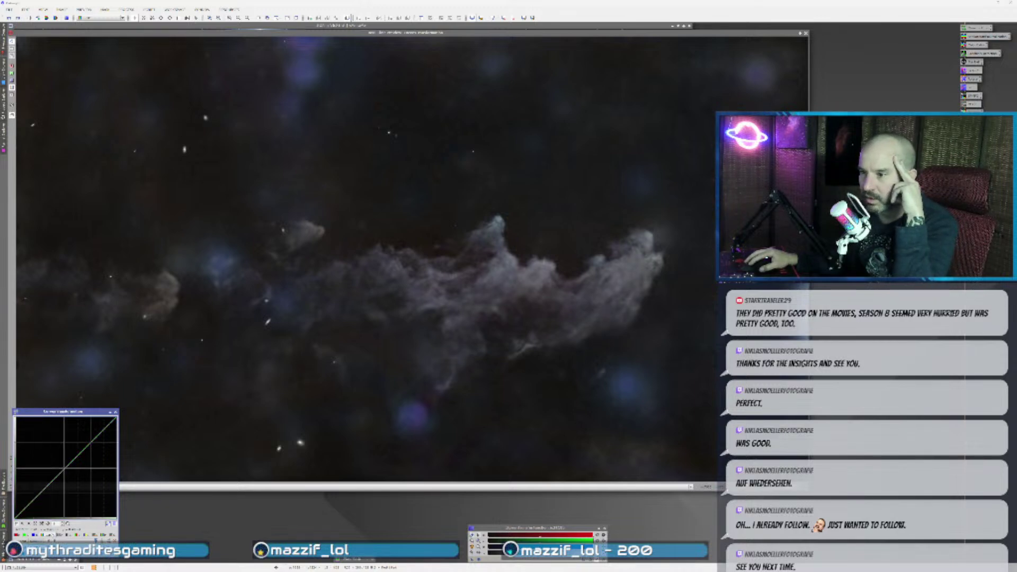
click(64, 468)
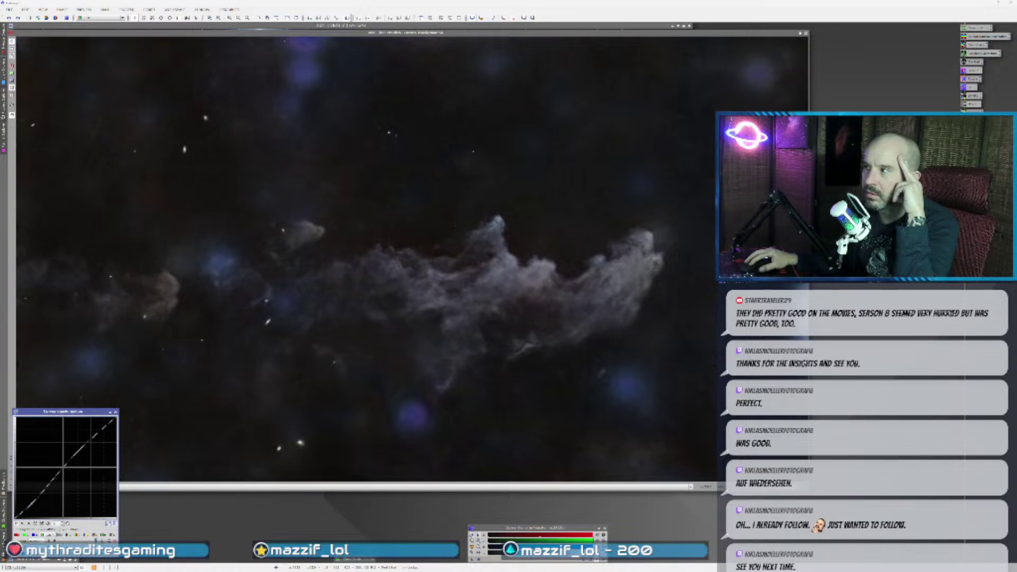
drag(89, 440, 60, 467)
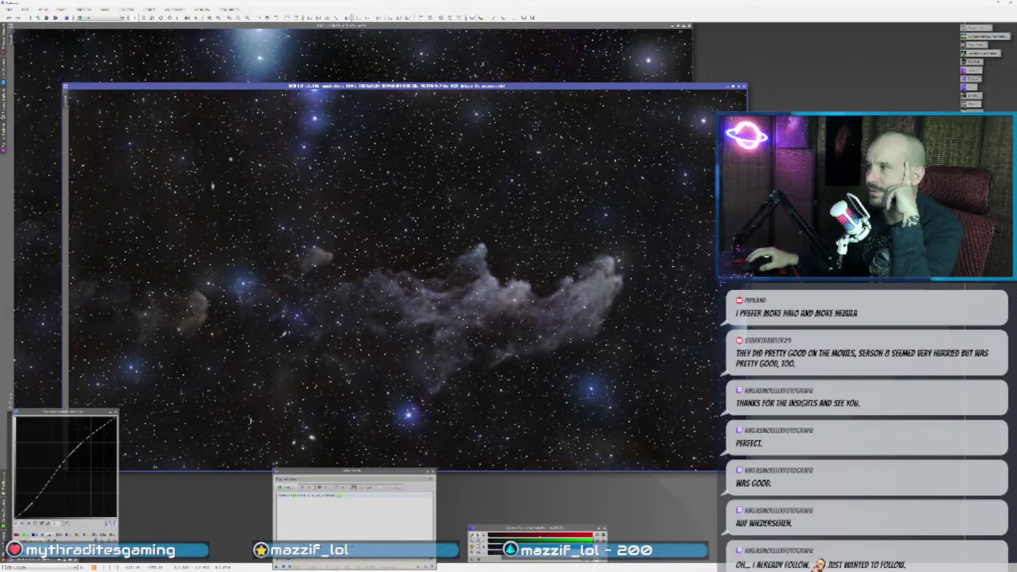
- Close CurvesTransformation and compare the recombined nebula image with the reference image again
key(ctrl+Tab)
click(115, 411)
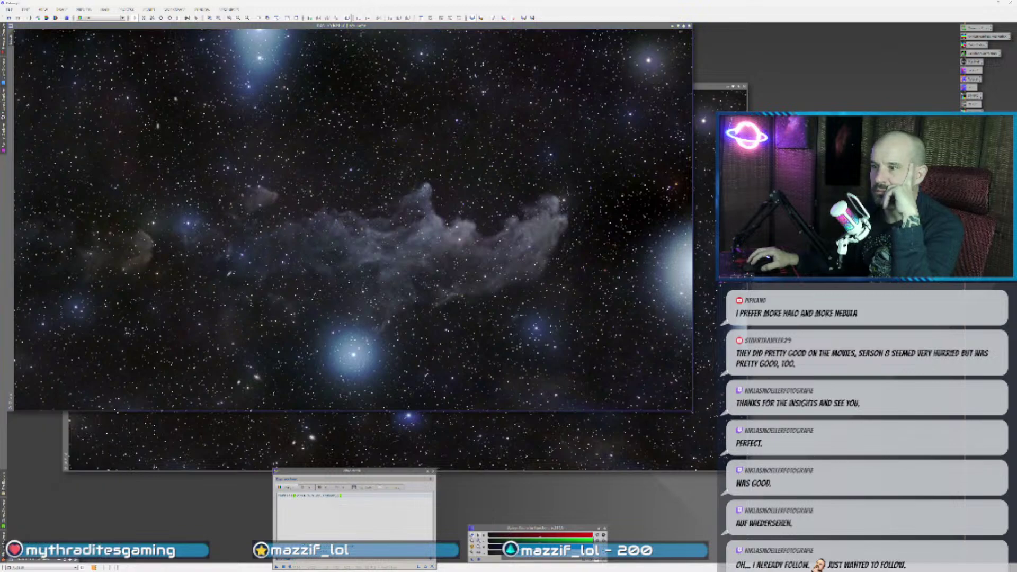
click(218, 441)
click(62, 220)
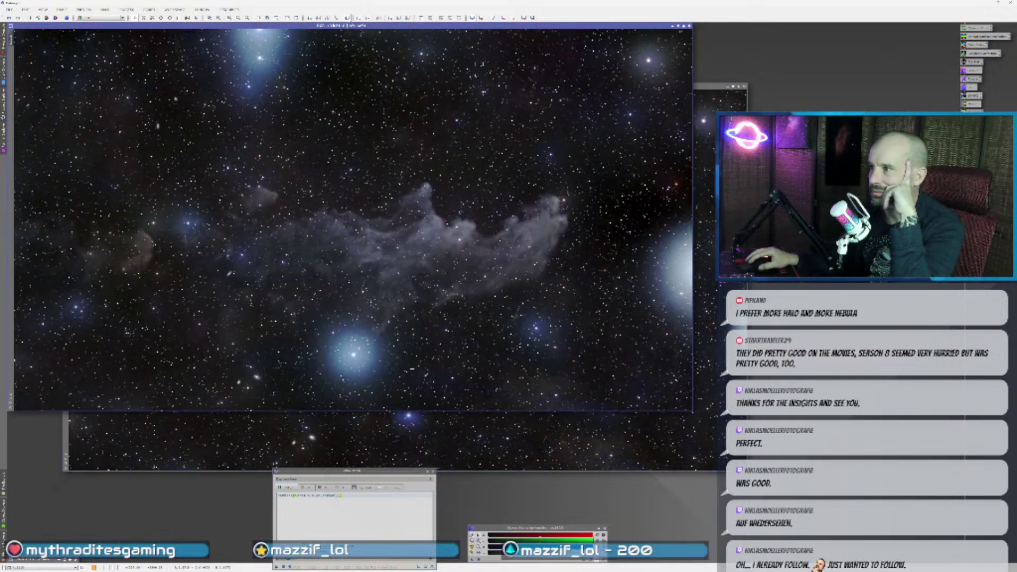
click(495, 422)
key(ctrl+Tab)
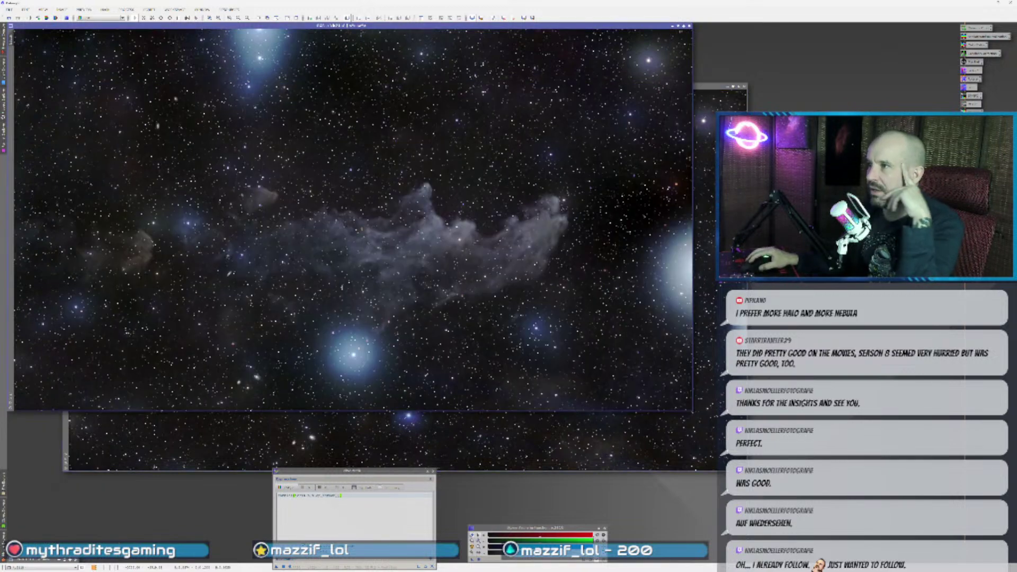
- Examine the nebula's central structure close up in both the reference image and the recombined image
scroll(365, 292, up, 2)
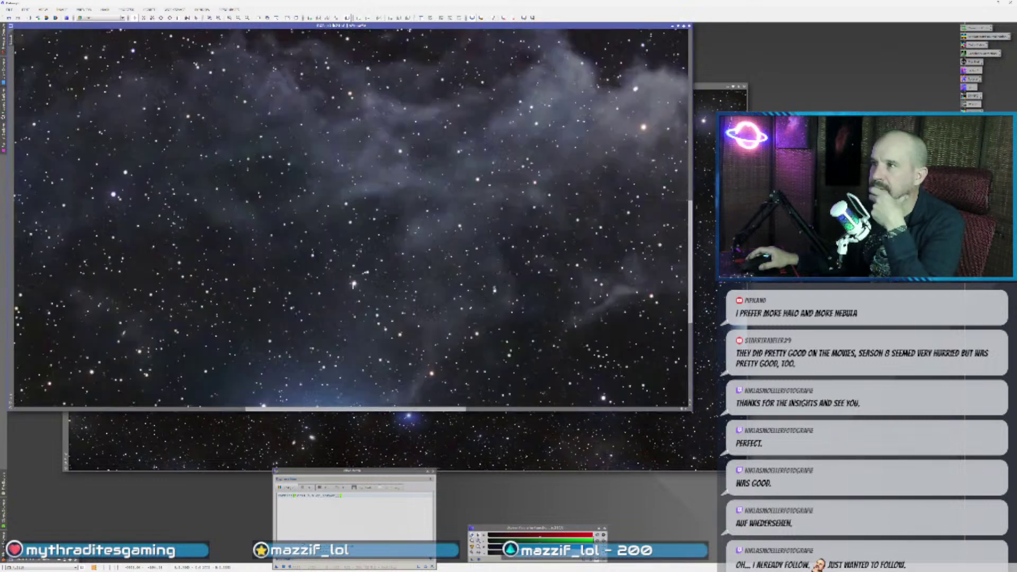
scroll(327, 243, down, 2)
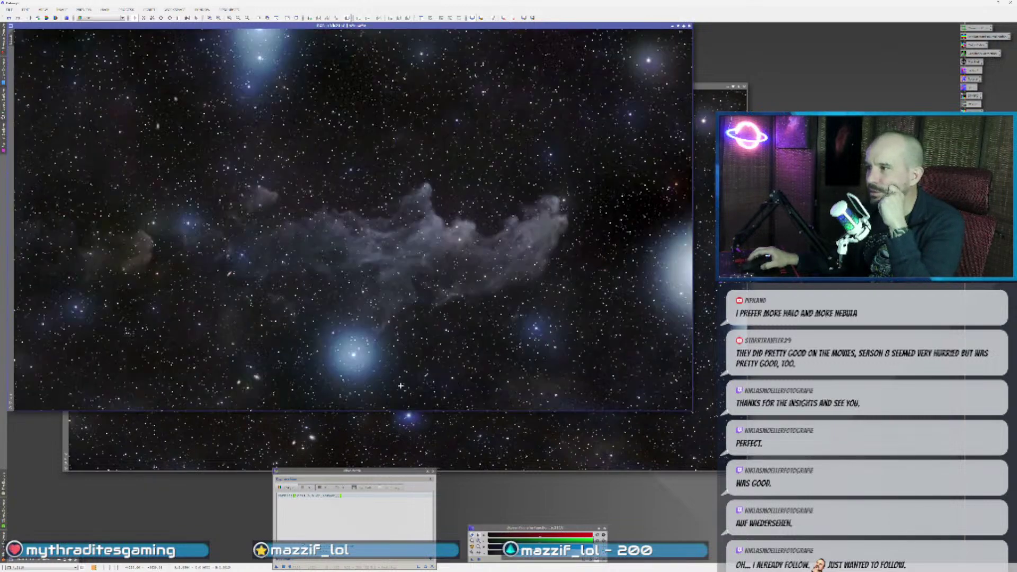
click(435, 430)
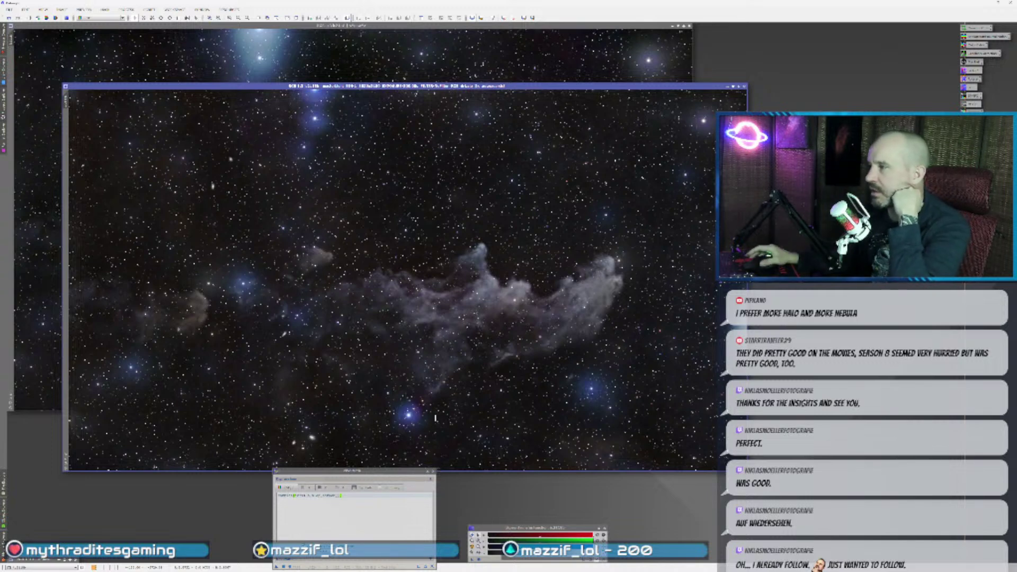
scroll(375, 304, up, 2)
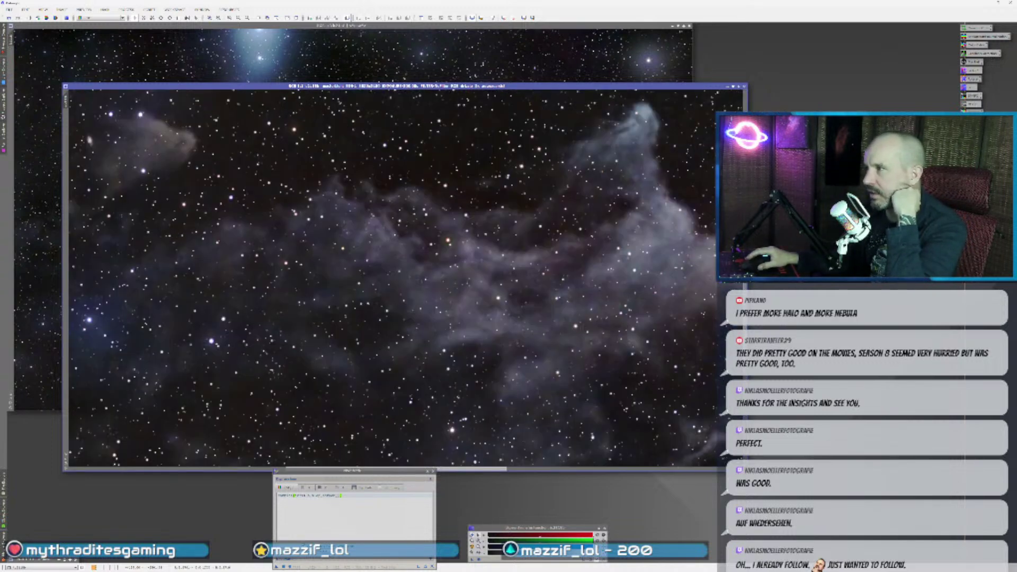
scroll(569, 304, down, 3)
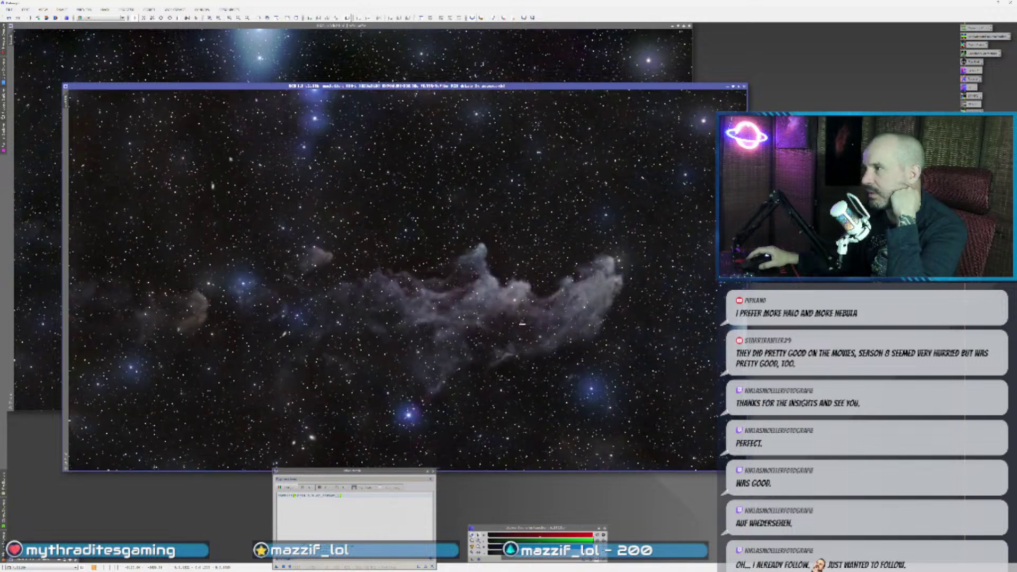
click(43, 395)
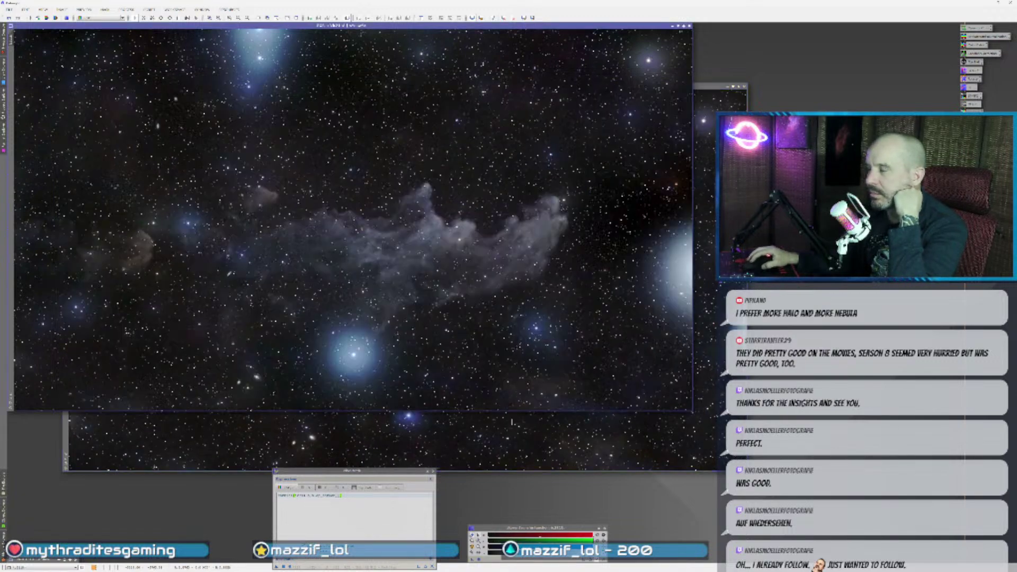
- Switch the nebula image between its history states before and after SCNR to judge the green removal
click(85, 434)
click(3, 493)
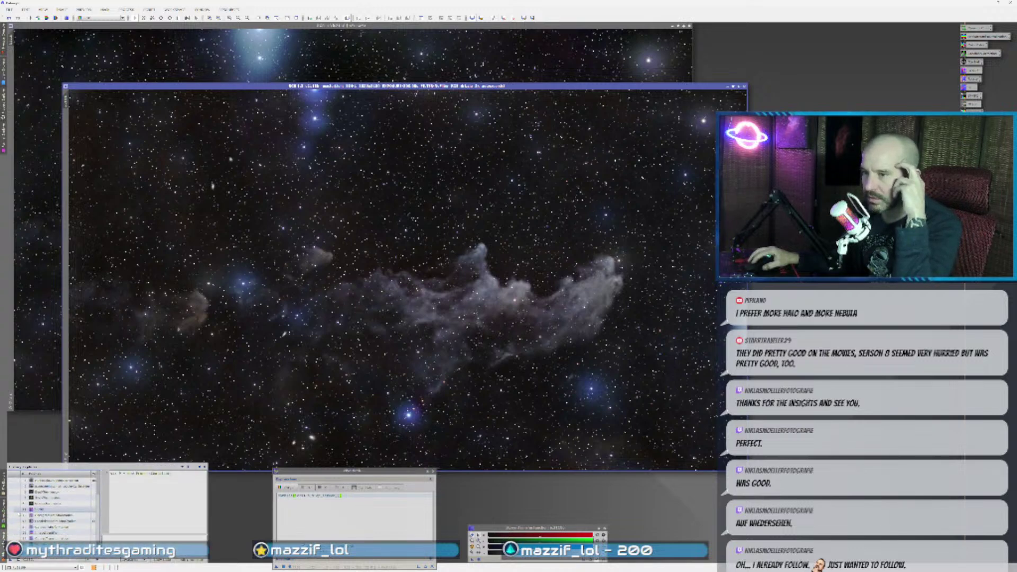
click(19, 510)
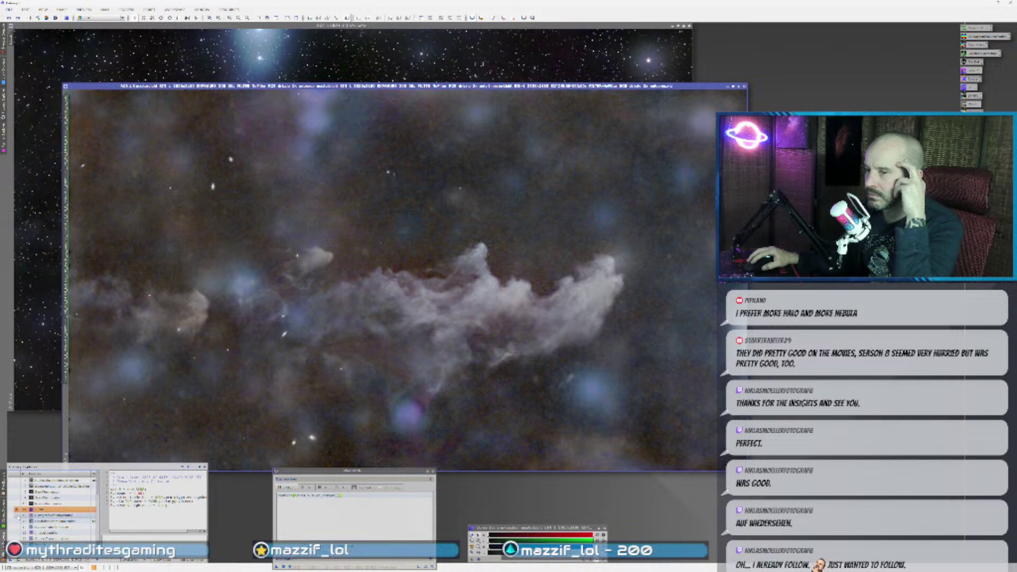
click(16, 504)
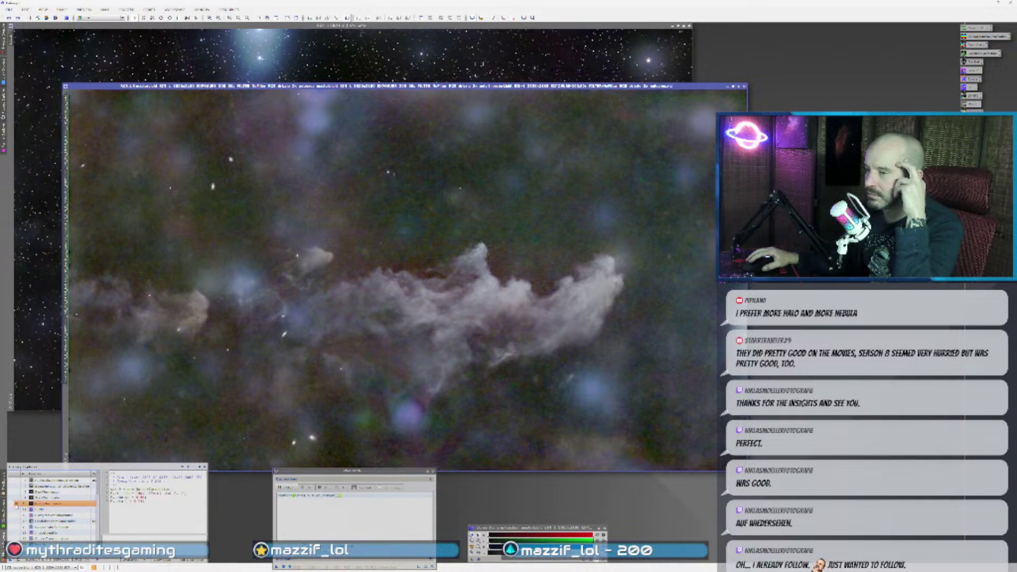
click(17, 510)
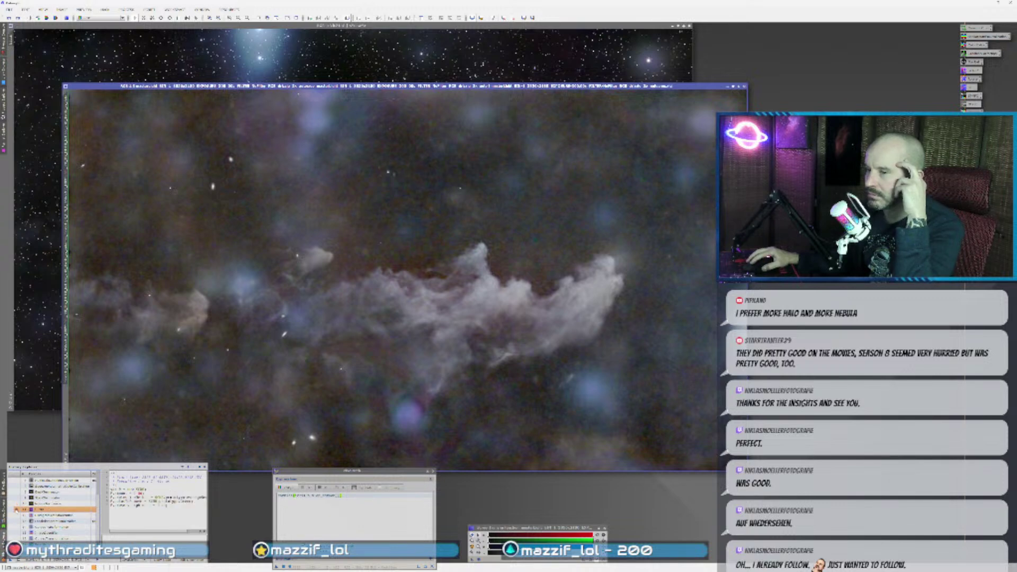
click(16, 503)
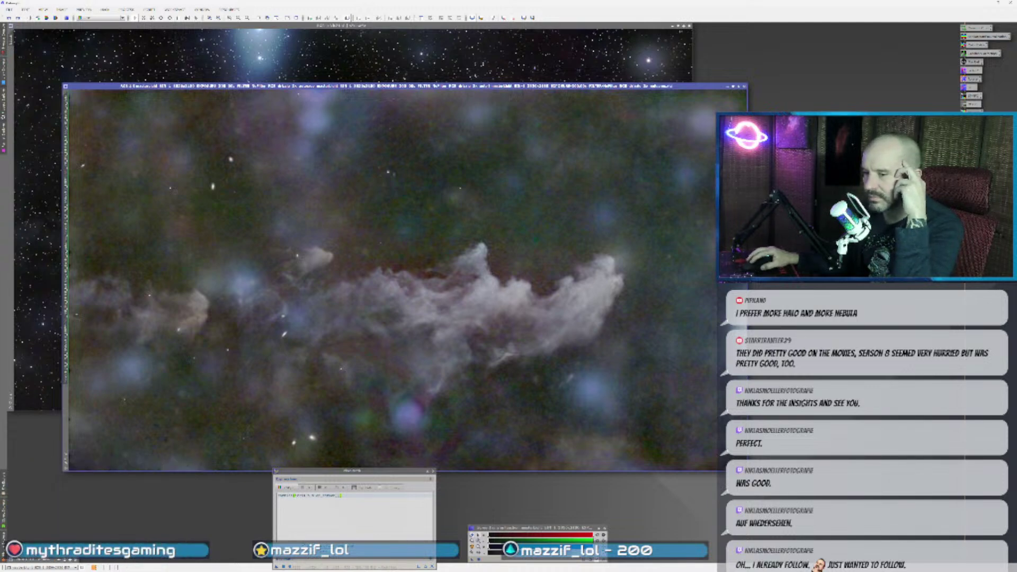
- Inspect the settings of the SCNR entry in the image history and view the nebula image before SCNR once more
mouse_move(3, 498)
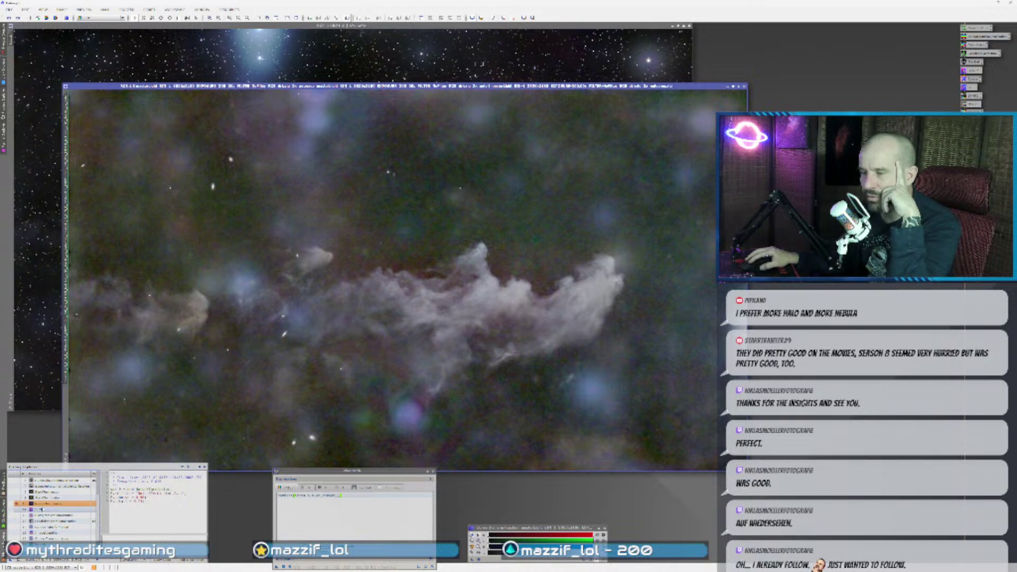
click(38, 509)
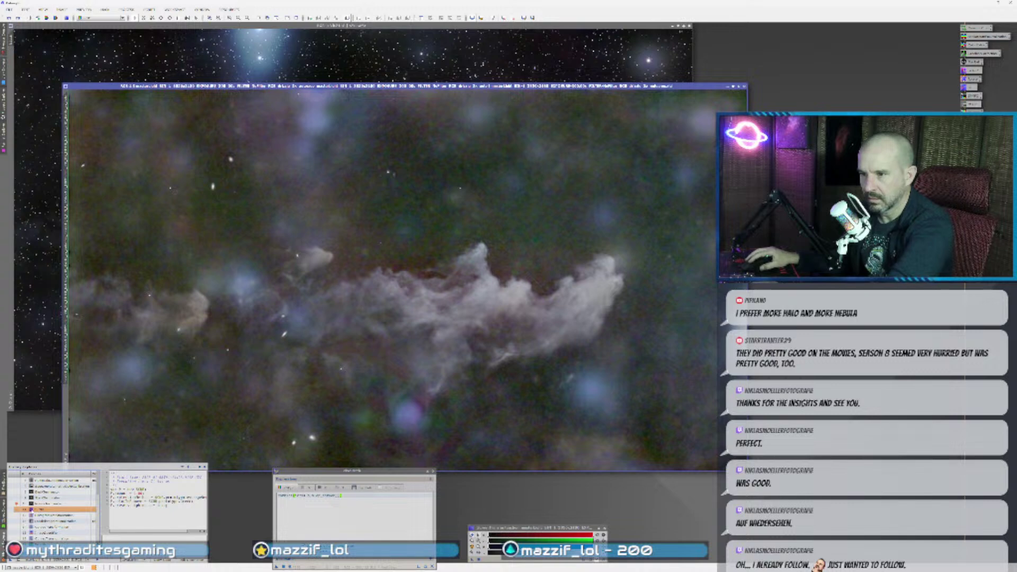
double_click(40, 509)
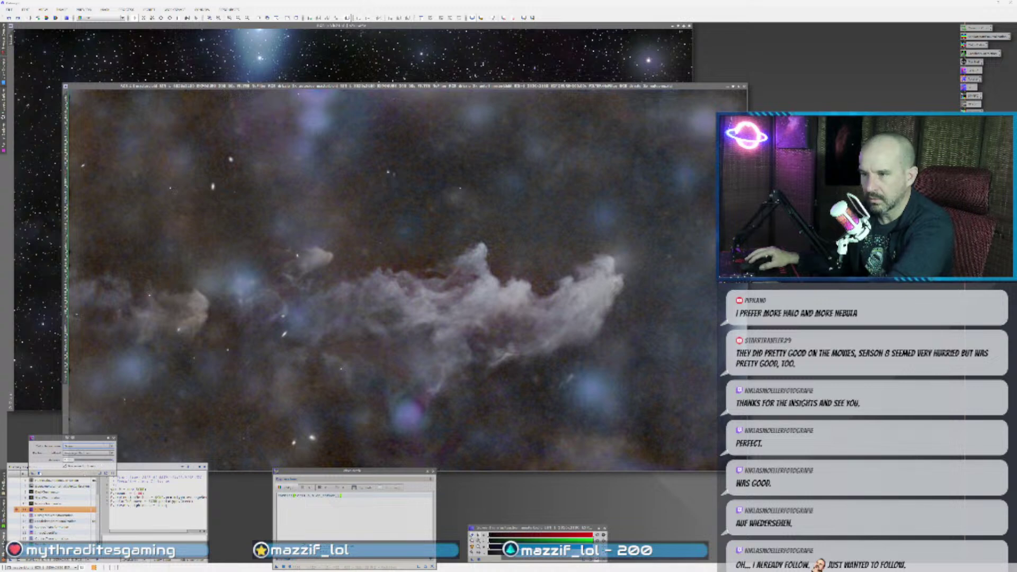
click(113, 438)
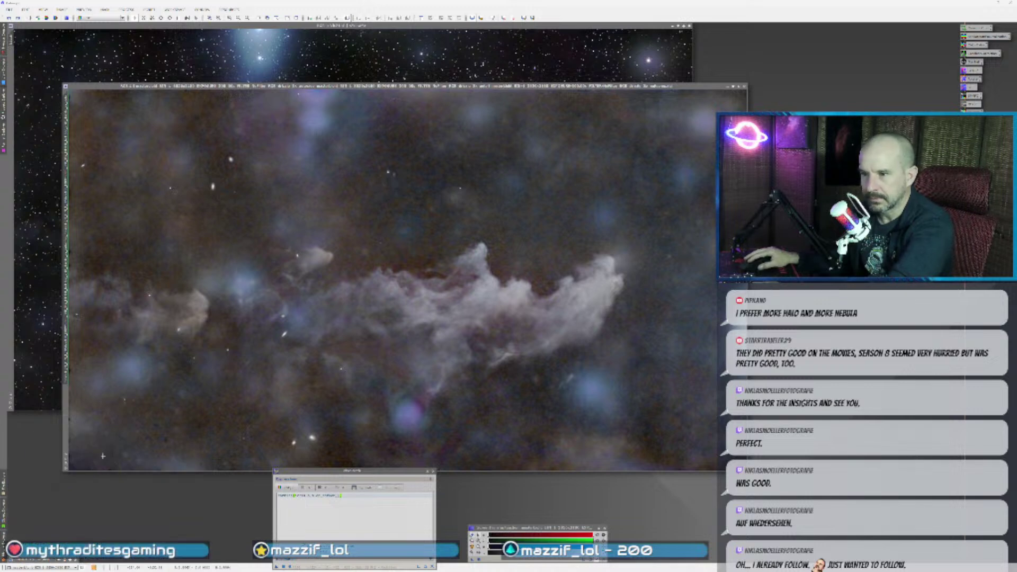
mouse_move(4, 504)
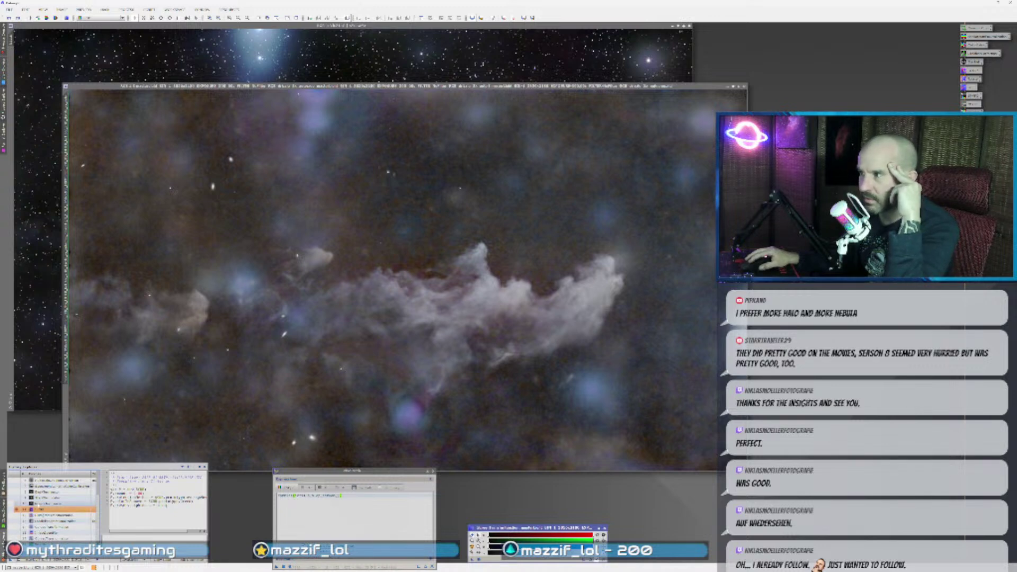
double_click(26, 505)
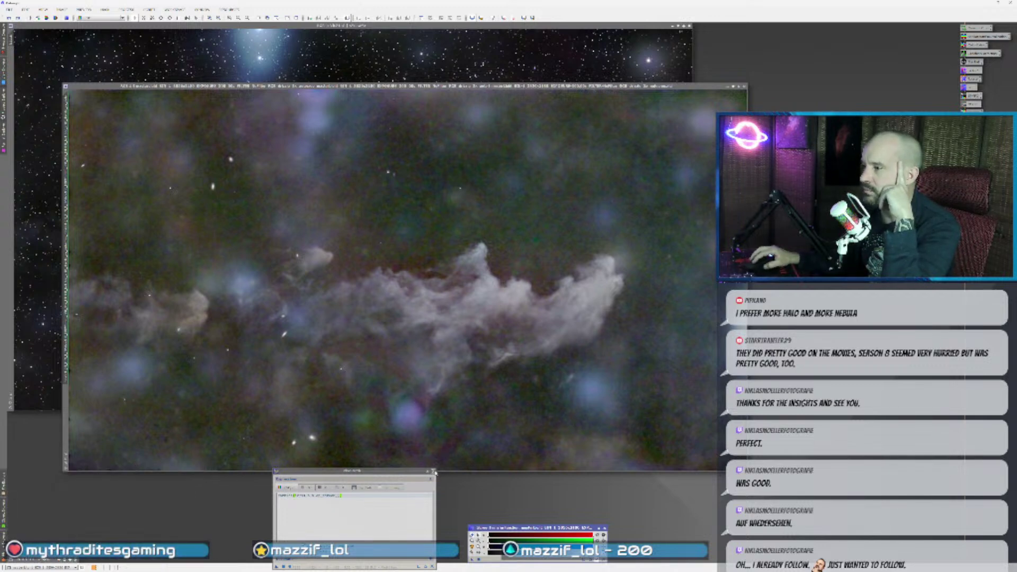
- Close PixelMath and collapse the brighter reference image to an icon
drag(392, 471, 373, 469)
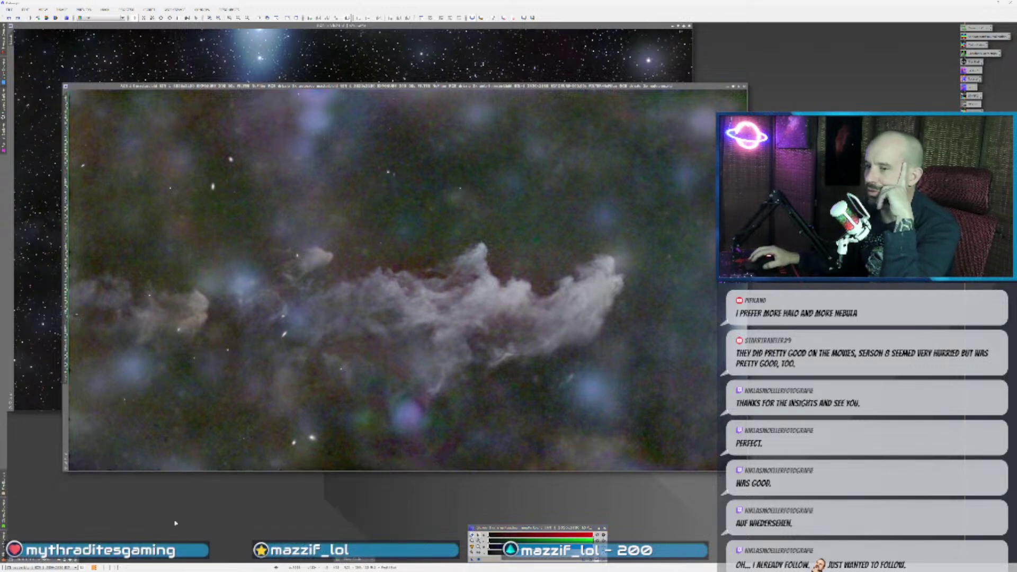
click(517, 56)
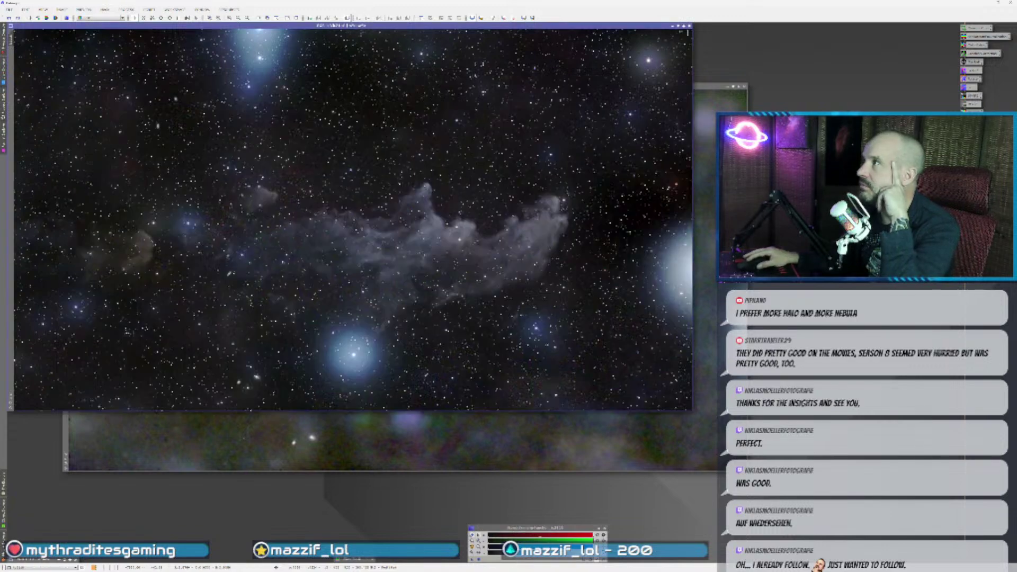
click(673, 26)
- Restore the nebula image to its latest history state, with the curve adjustment and stars included
click(557, 372)
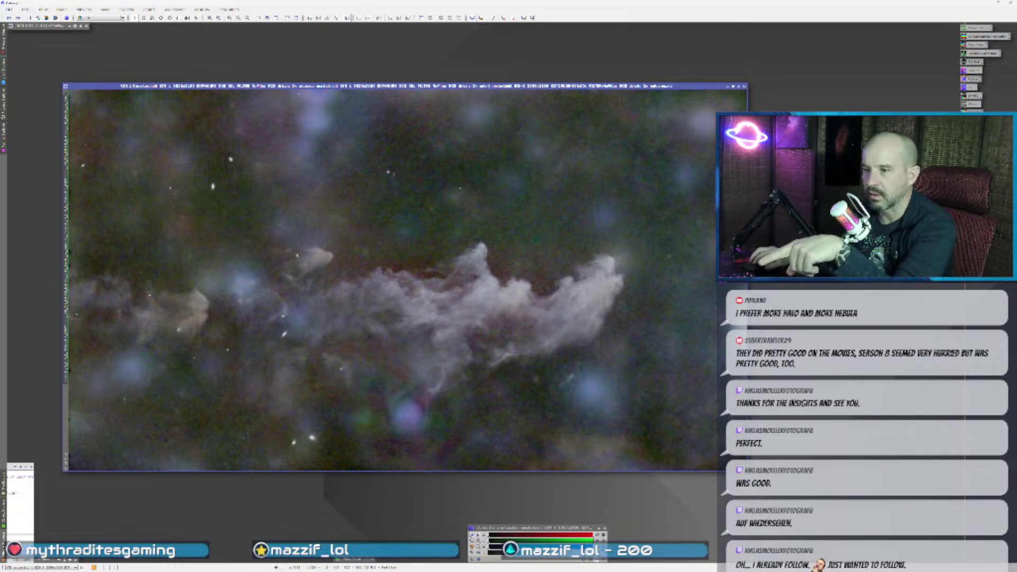
click(3, 509)
double_click(50, 545)
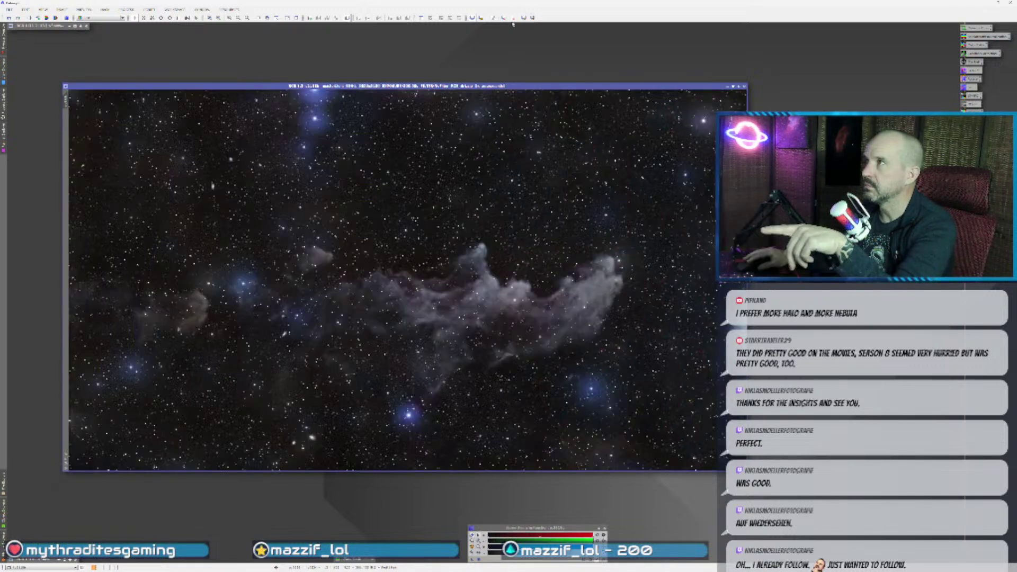
- Duplicate the recombined nebula image, collapse the copy to an icon, and place it beside the reference image's icon
drag(69, 105, 287, 33)
click(928, 33)
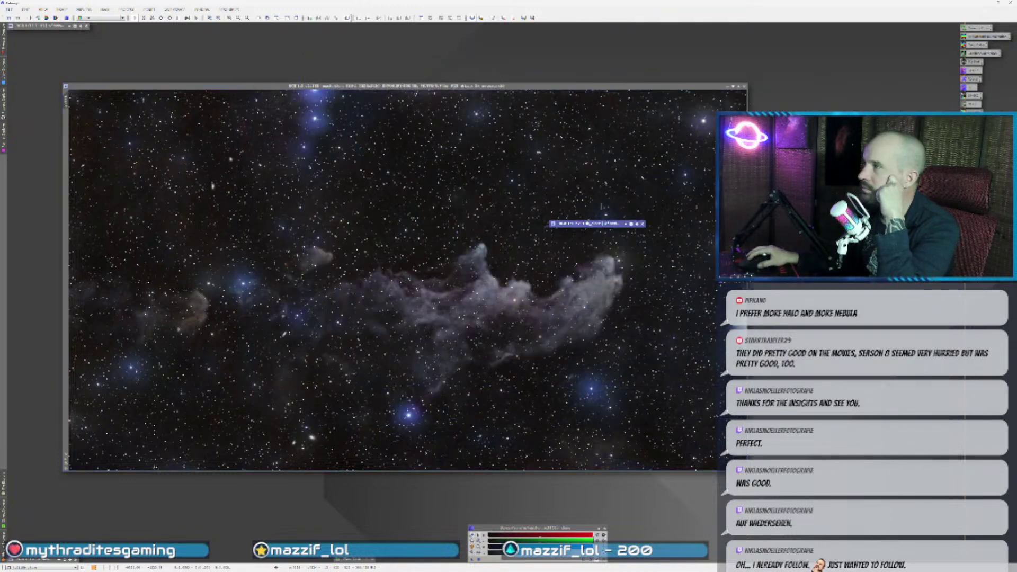
drag(582, 225, 126, 28)
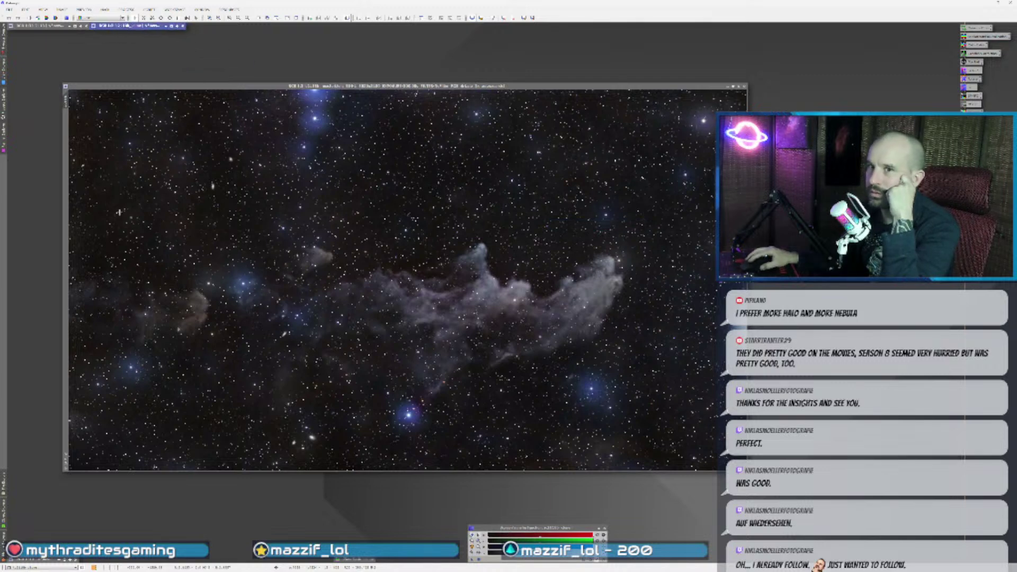
- Revert the nebula image to an earlier starless state in its history and reposition its window
click(94, 467)
click(4, 508)
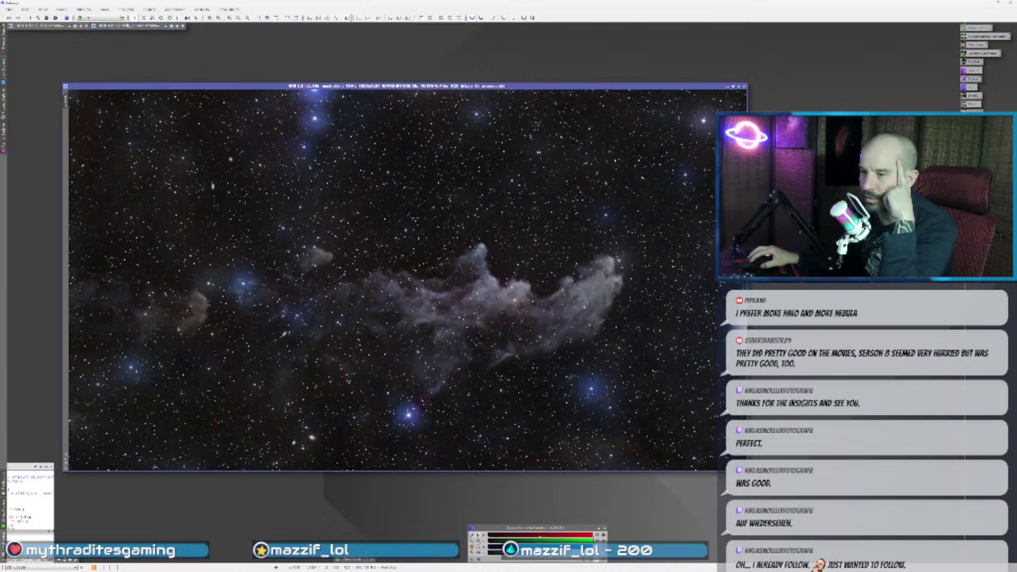
double_click(43, 504)
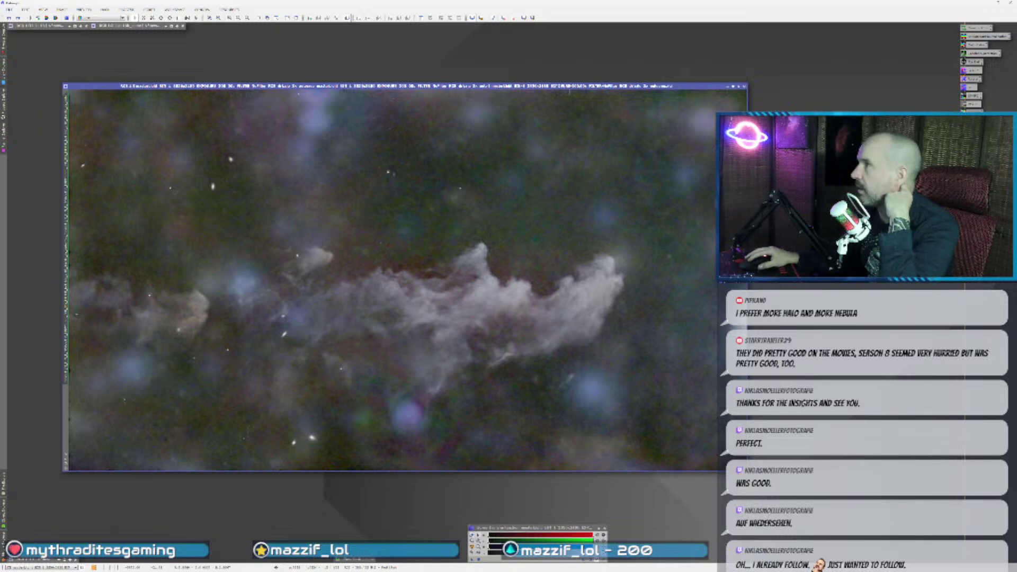
drag(554, 86, 499, 33)
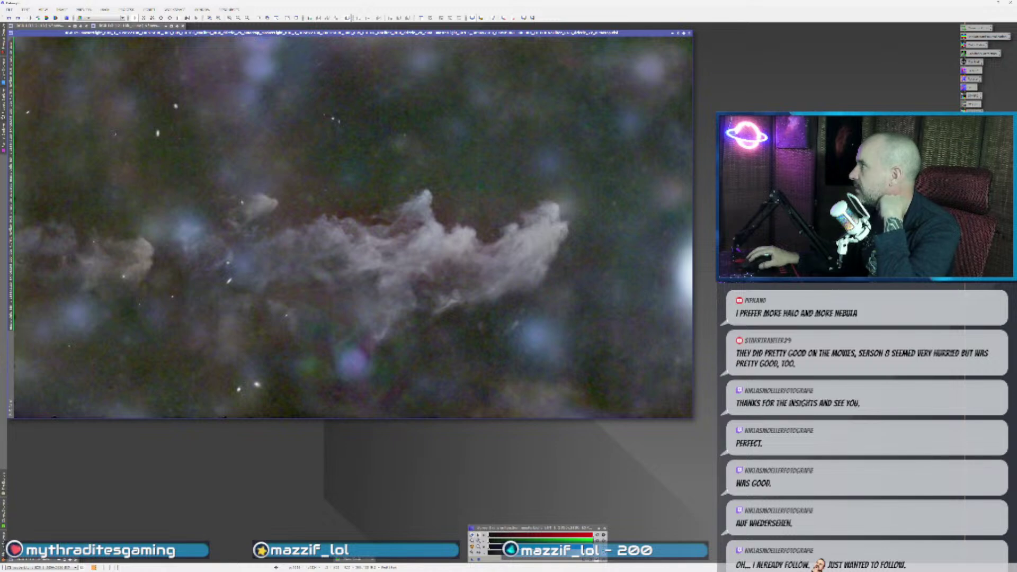
- Set up HistogramTransformation for the starless nebula with a real-time preview, and adjust the midtones and shadows to darken the background
double_click(972, 175)
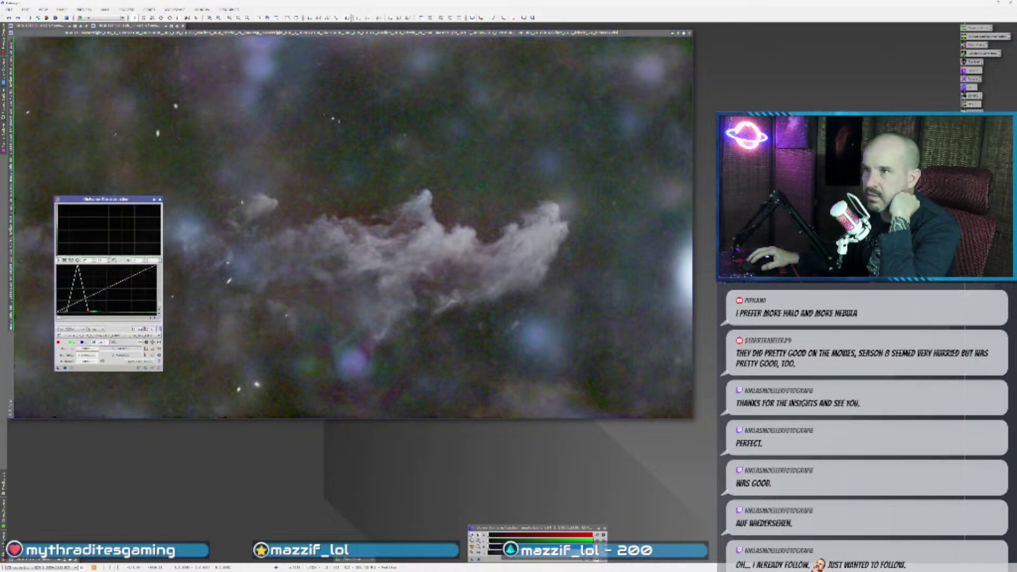
drag(106, 199, 89, 329)
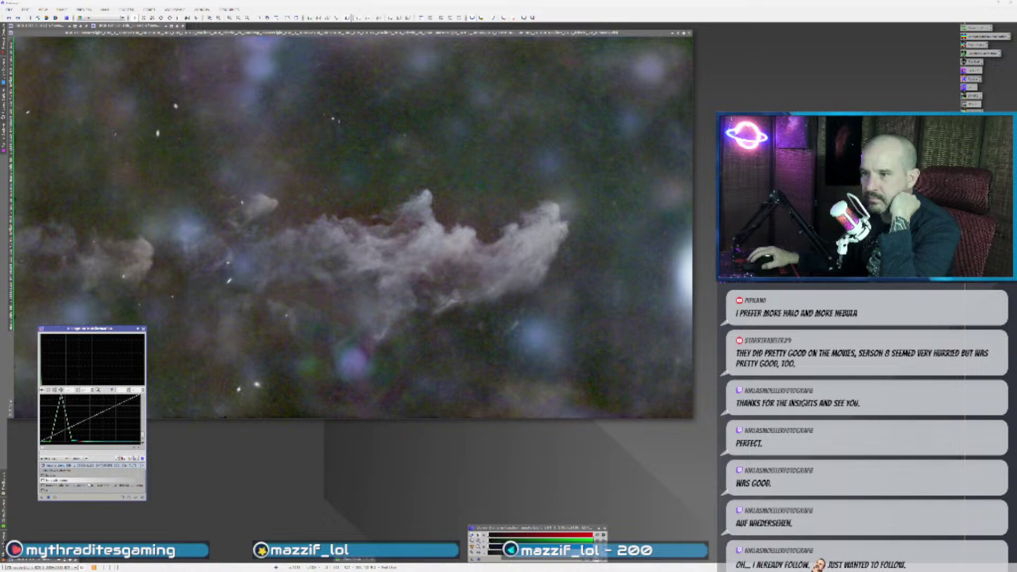
click(90, 481)
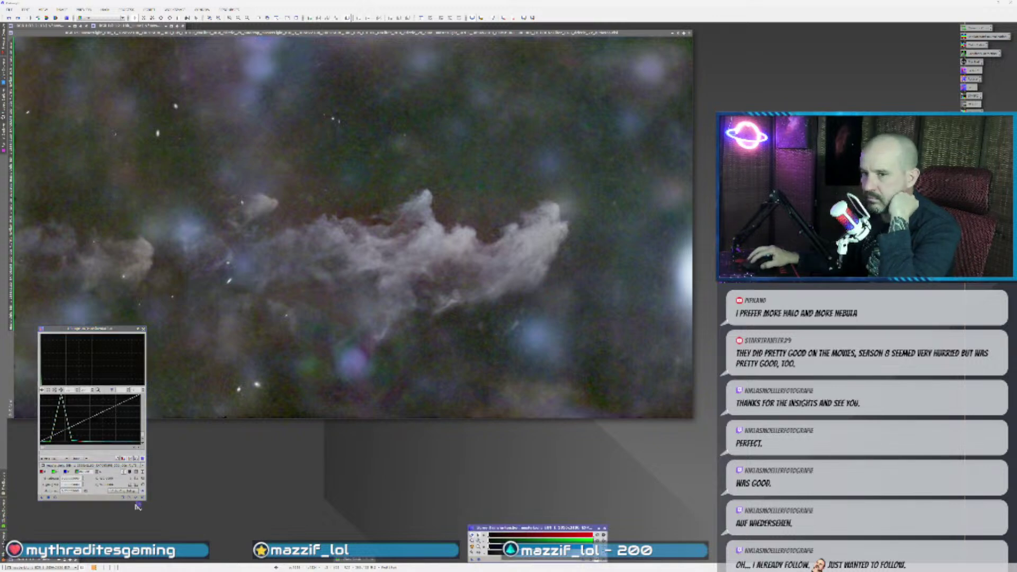
click(55, 498)
click(55, 498)
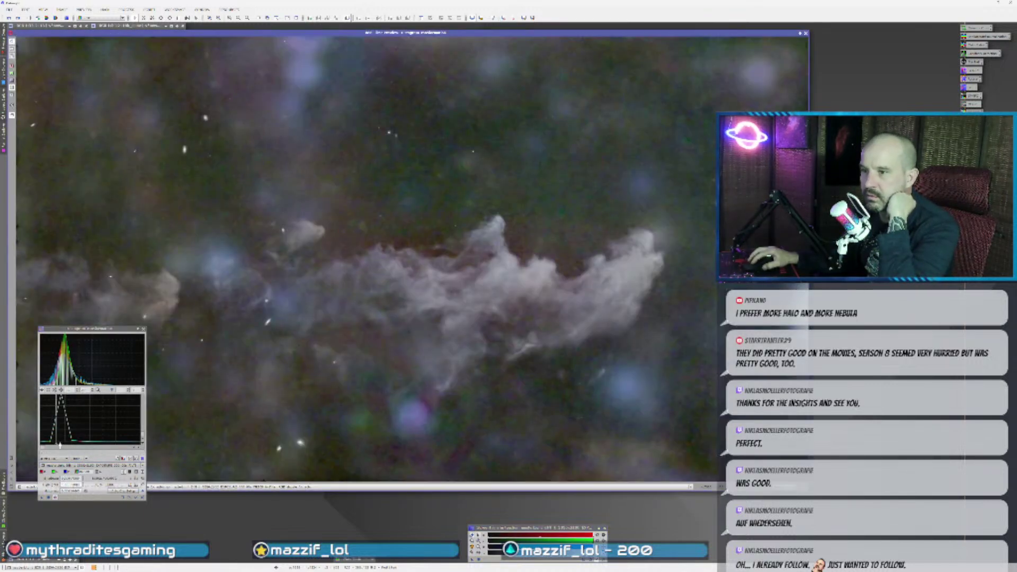
drag(60, 445, 66, 444)
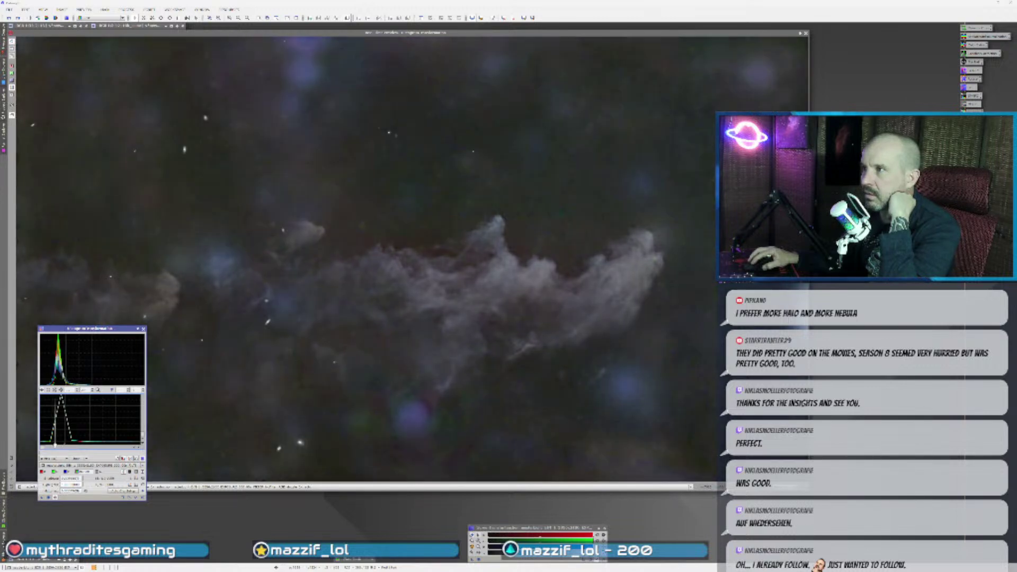
drag(55, 444, 56, 444)
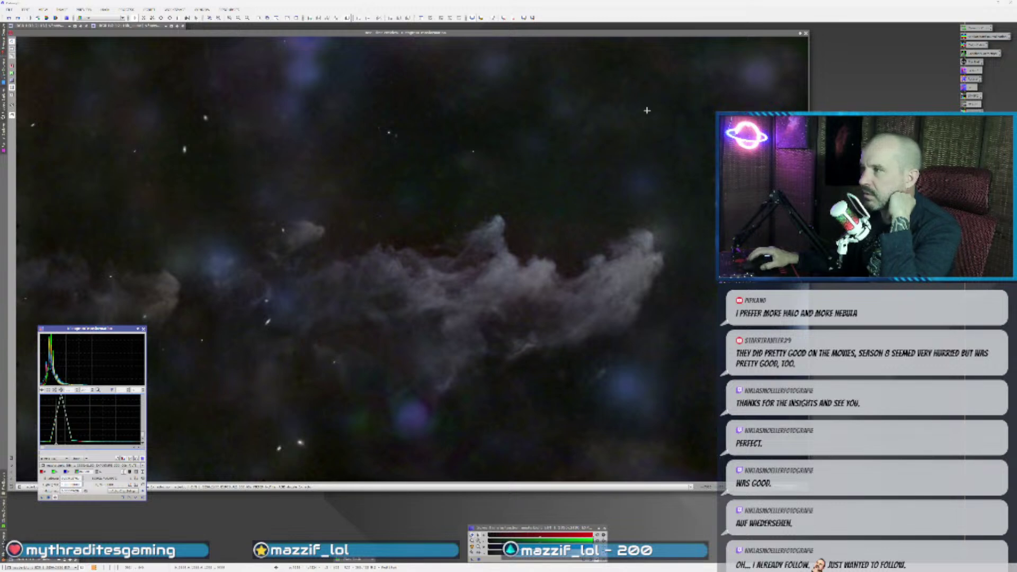
- Close the real-time preview and apply the histogram transformation to the starless nebula image
click(806, 33)
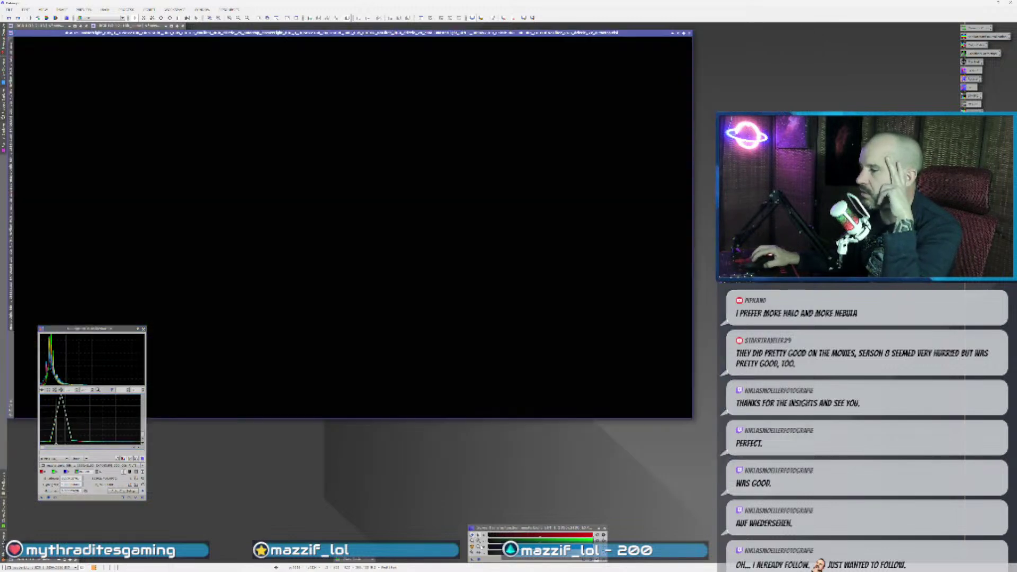
click(471, 548)
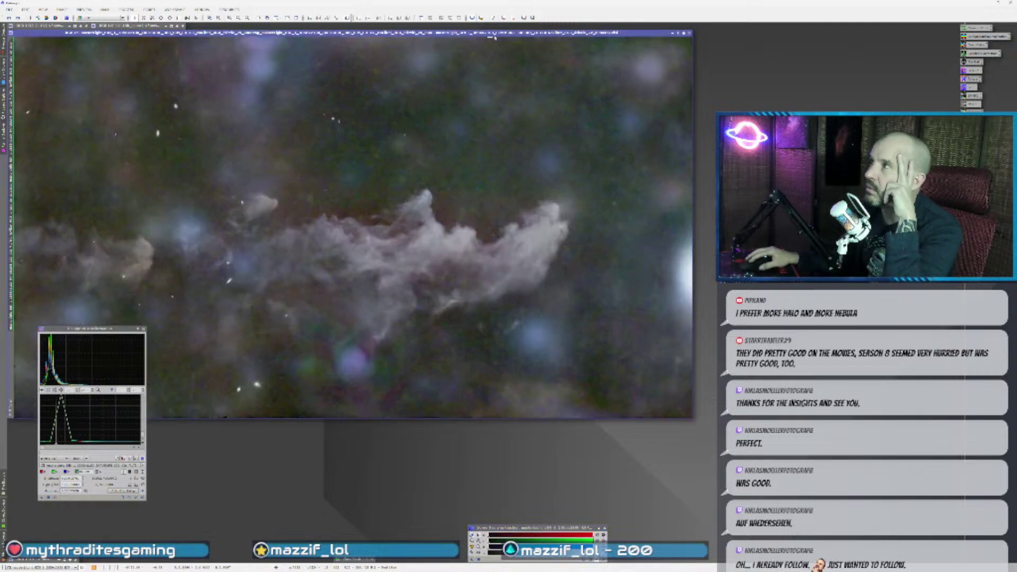
click(503, 17)
drag(42, 500, 182, 332)
drag(90, 328, 54, 380)
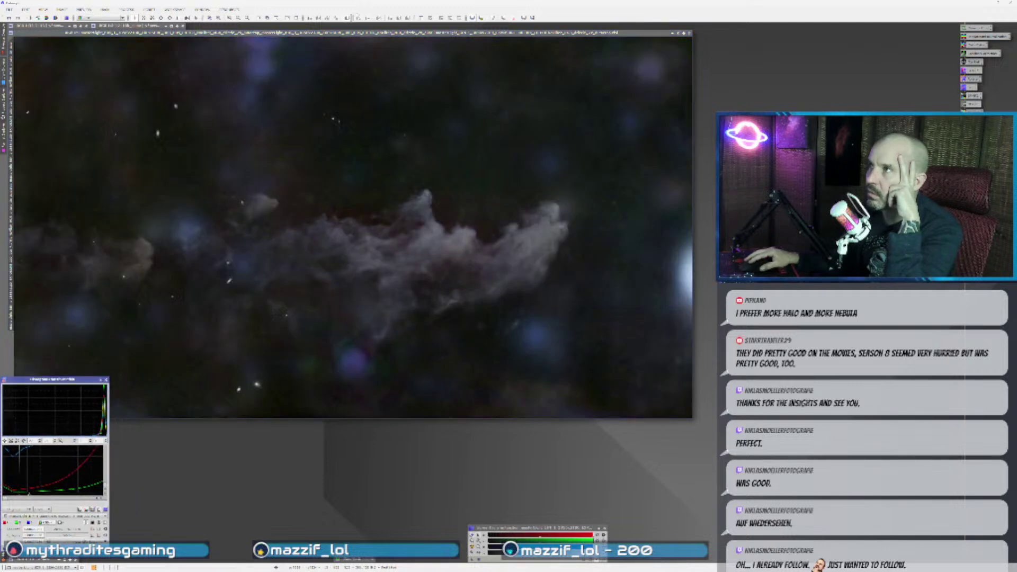
- Restore the recombined nebula copy and the reference image from their icons and alternate between them for comparison
double_click(156, 26)
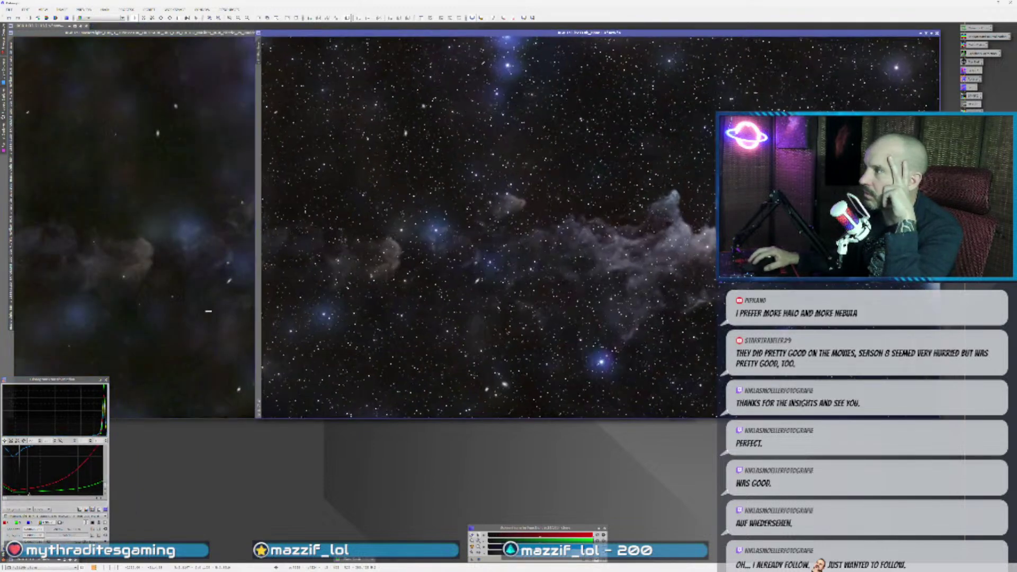
click(208, 311)
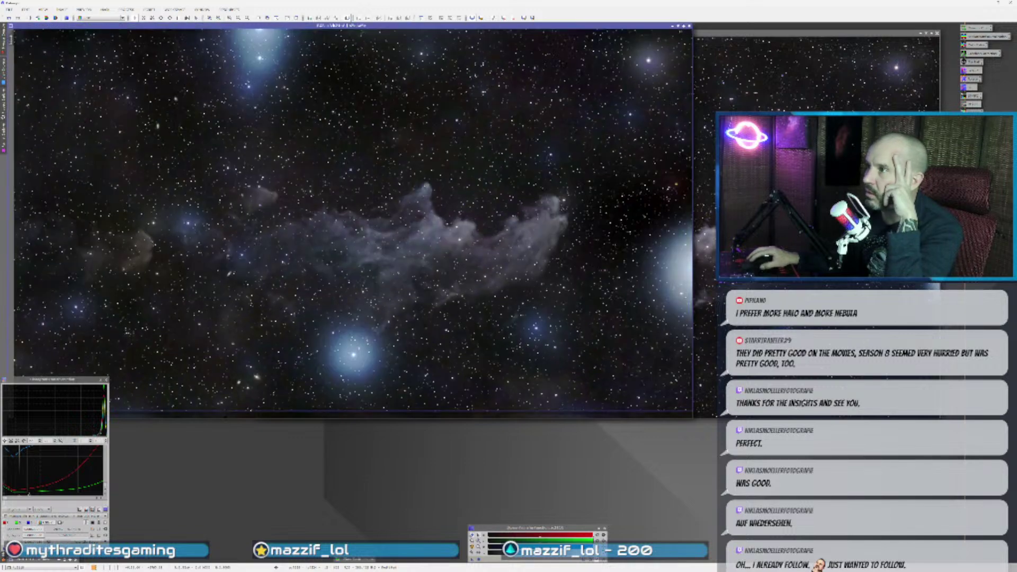
key(ctrl+Tab)
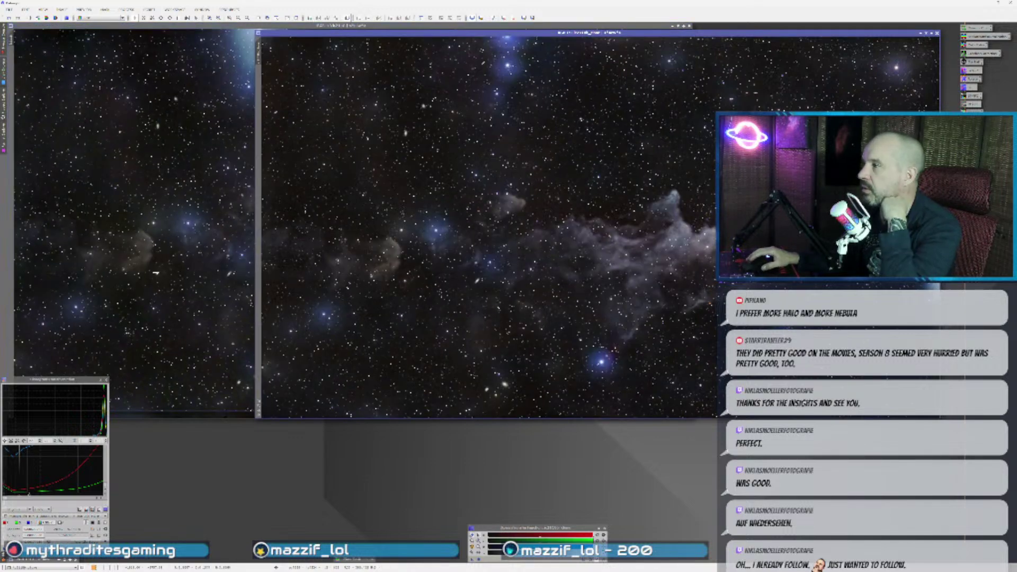
key(ctrl+Tab)
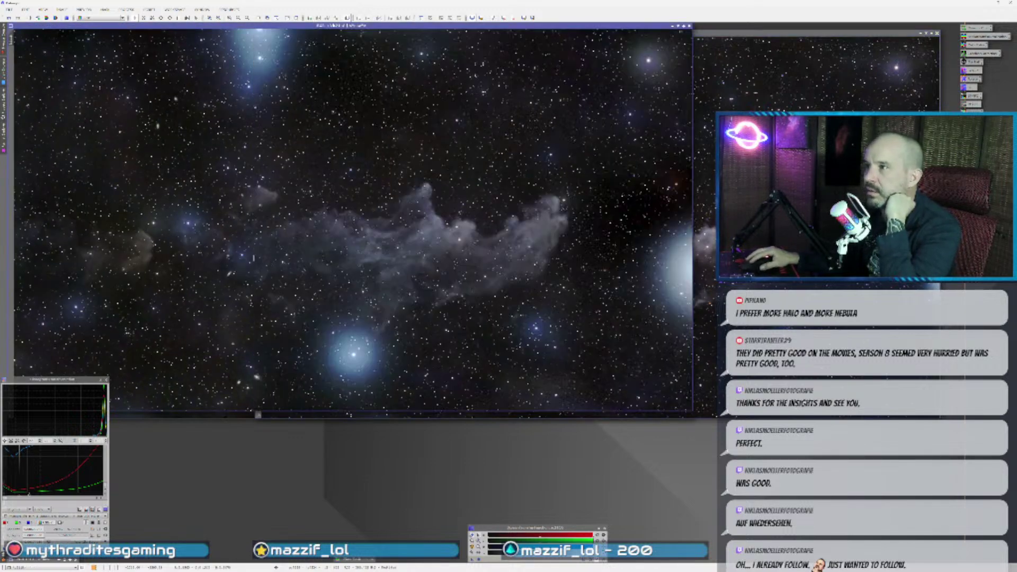
key(ctrl+Tab)
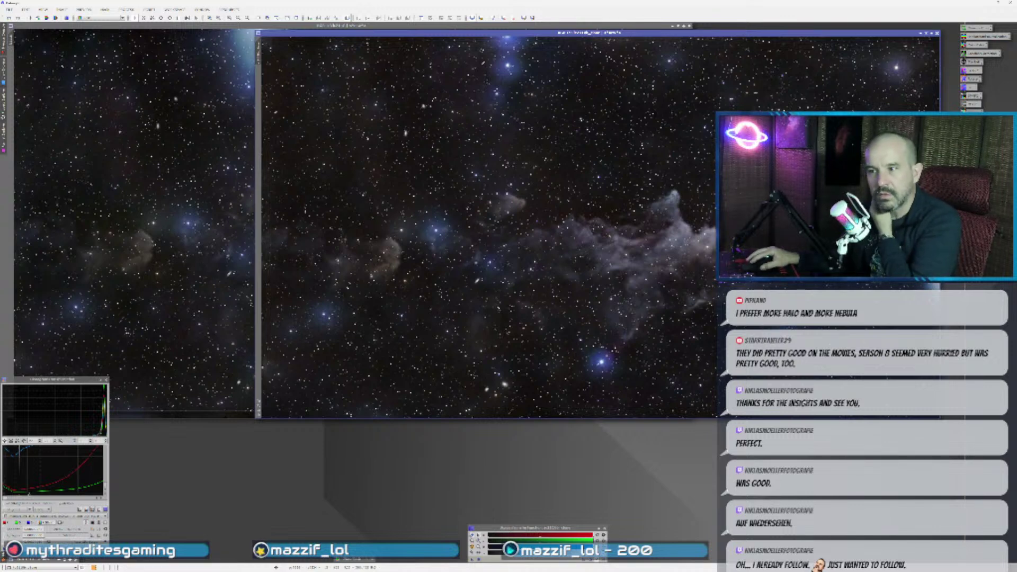
- Move the HistogramTransformation dialog clear of the history list and close it
drag(49, 380, 126, 364)
mouse_move(3, 544)
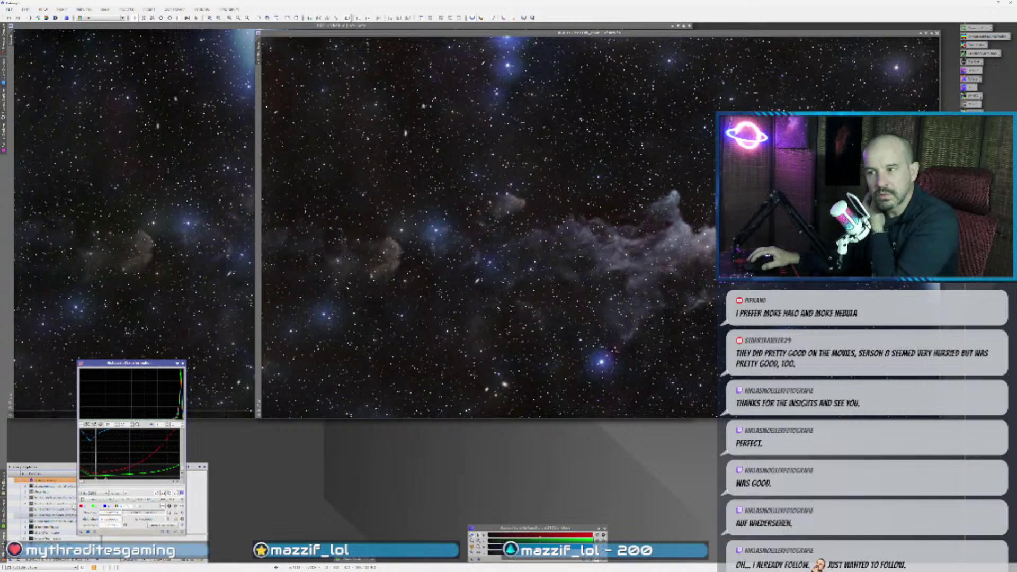
drag(130, 363, 158, 362)
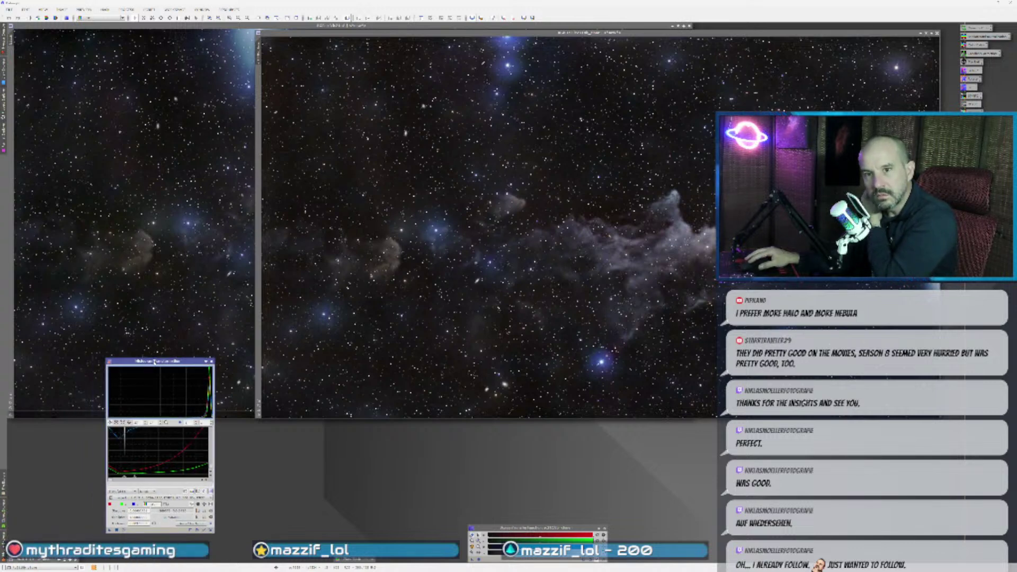
click(212, 362)
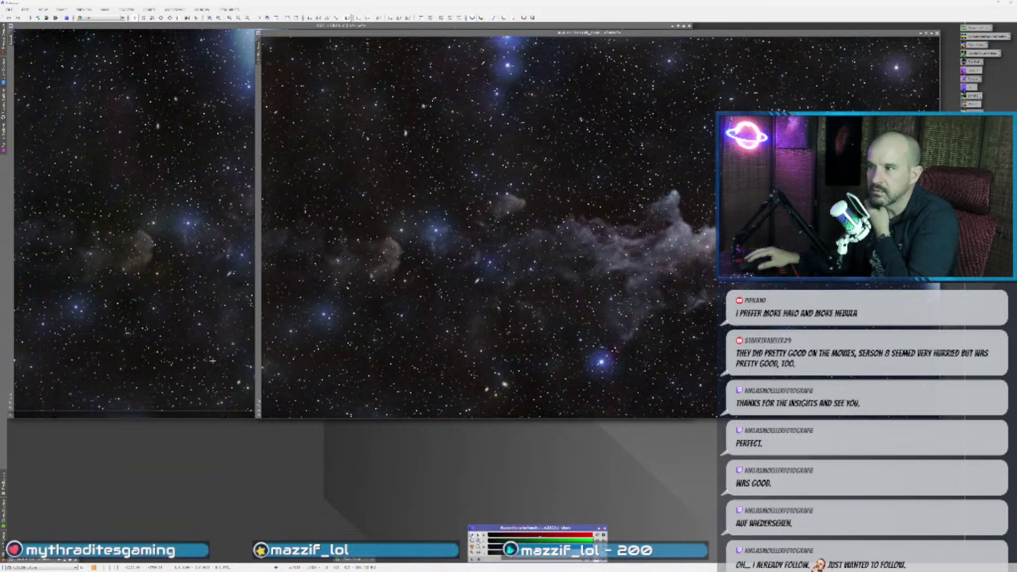
- Compare the star halos and nebula brightness of the recombined copy with those of the reference image
mouse_move(3, 545)
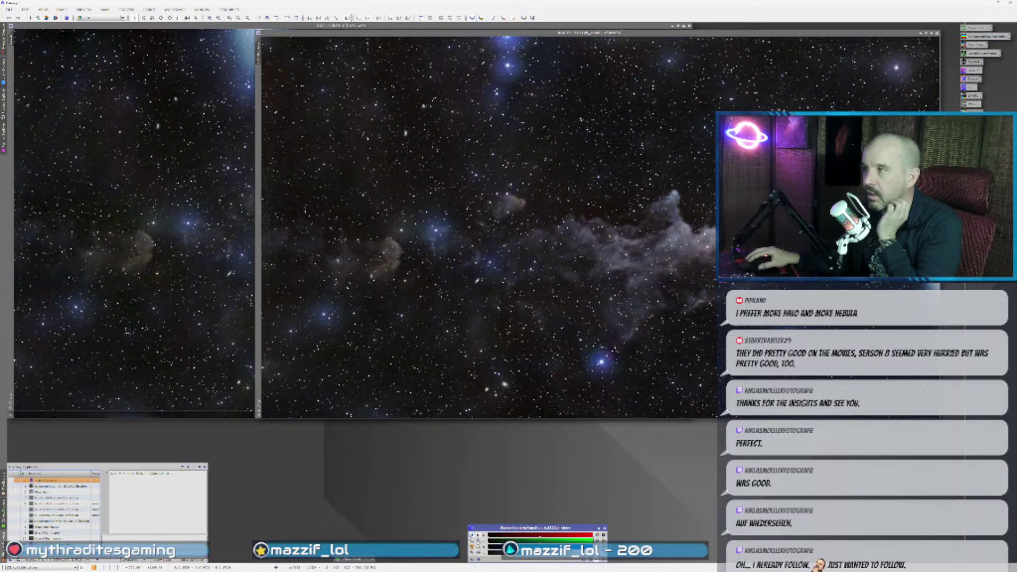
click(143, 318)
click(752, 318)
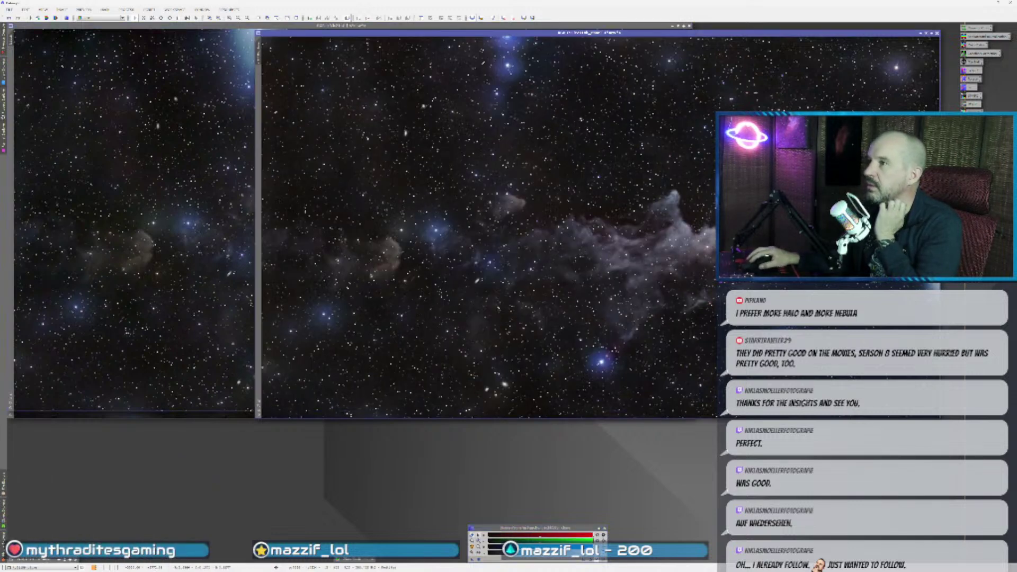
click(159, 318)
click(752, 317)
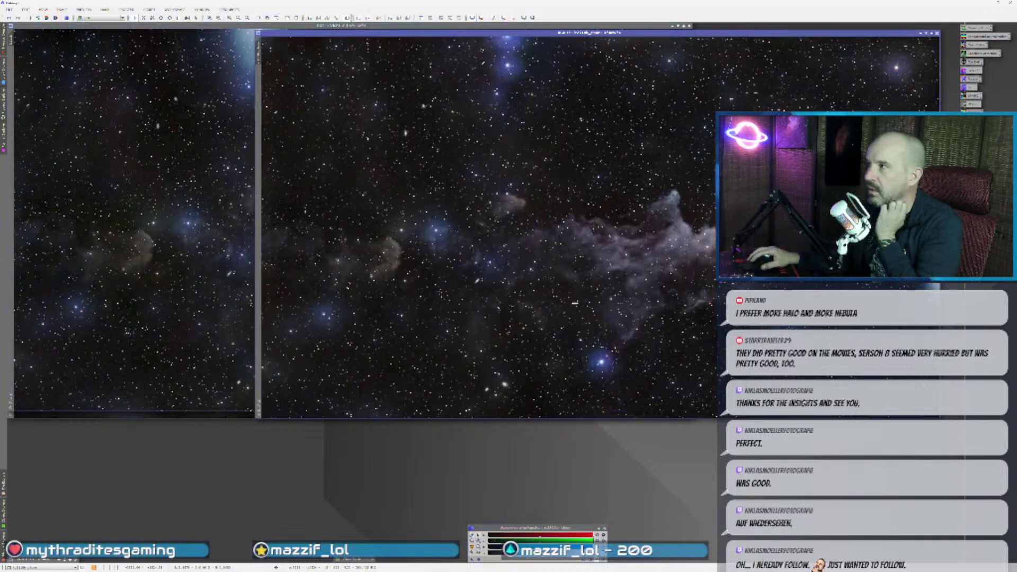
click(231, 293)
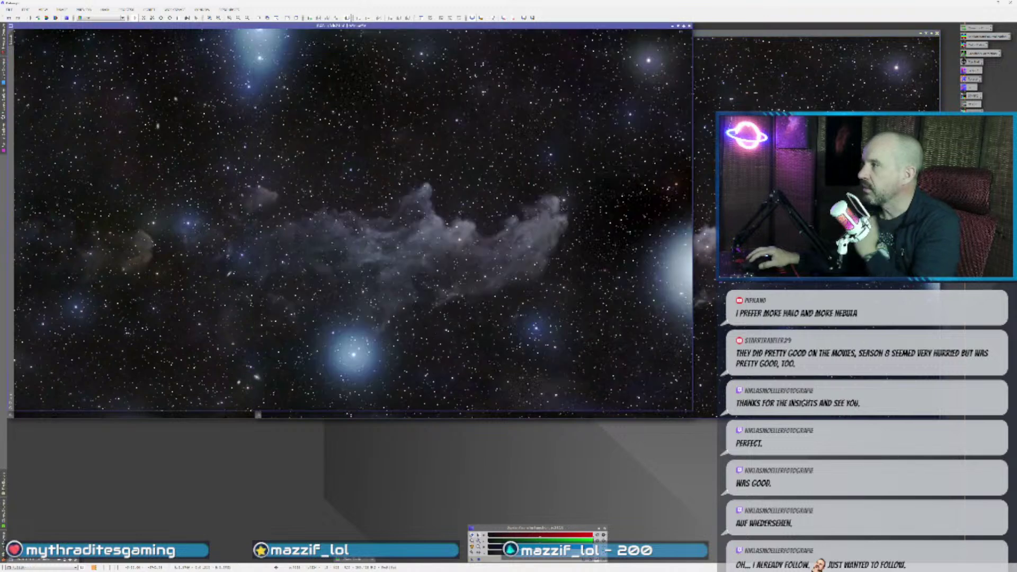
click(752, 318)
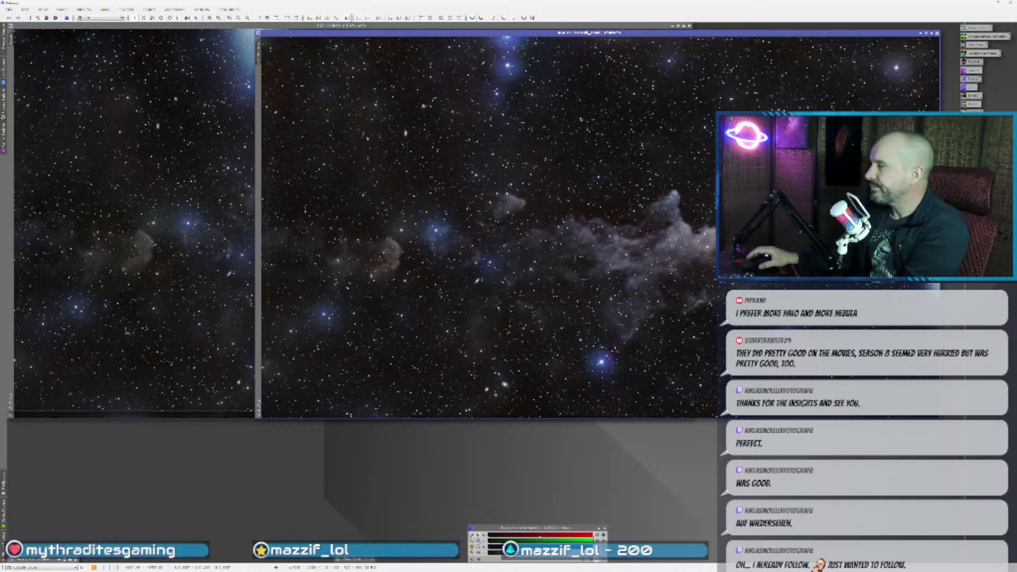
- Reposition the recombined copy over the reference image and examine the reference's nebula detail up close for comparison
drag(591, 33, 554, 80)
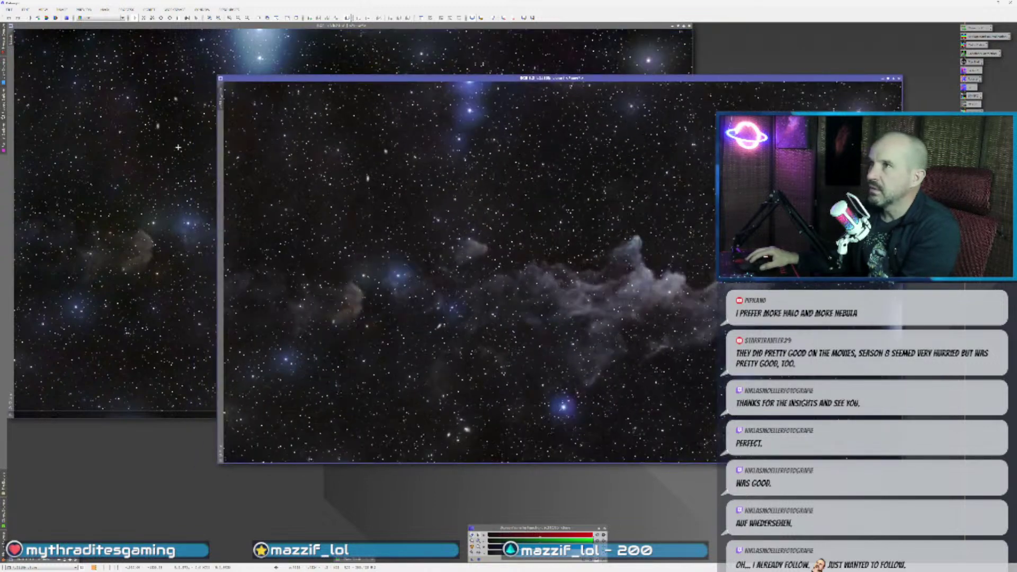
click(133, 212)
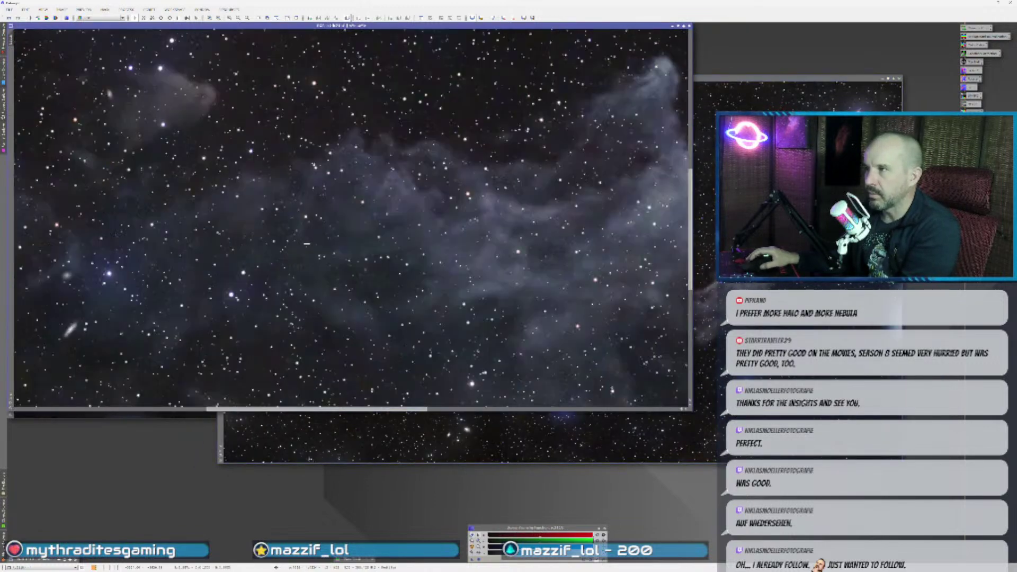
click(717, 334)
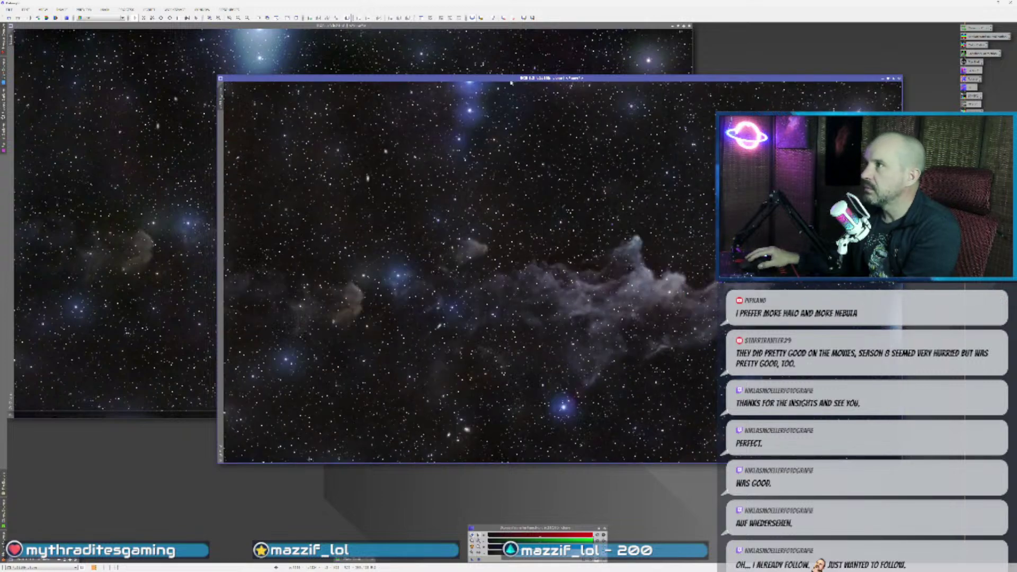
drag(495, 78, 425, 67)
click(555, 135)
click(710, 275)
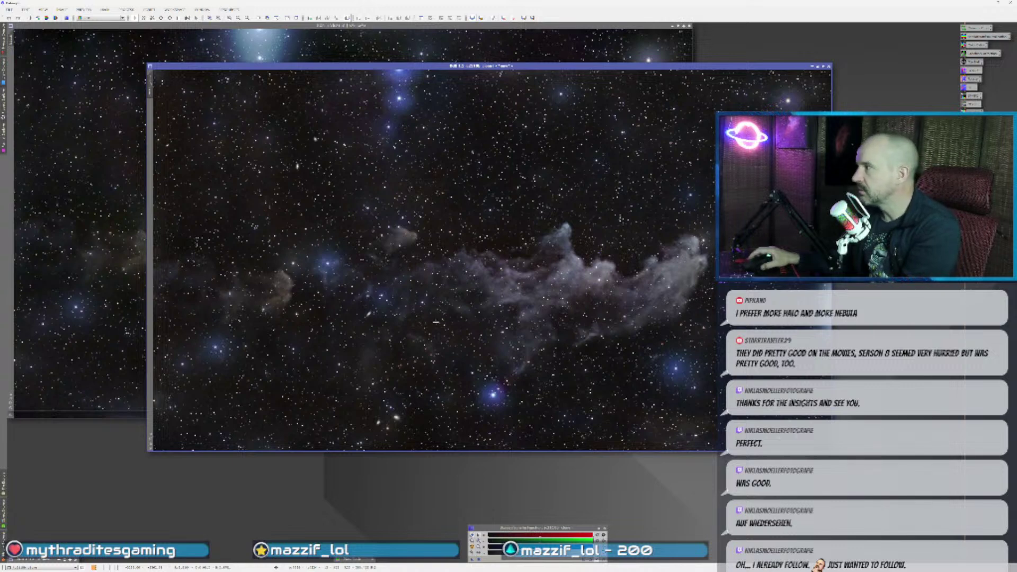
drag(484, 68, 462, 55)
- Bring the starless nebula image forward, collapse it to an icon, and place the icon at the workspace's lower edge
click(91, 424)
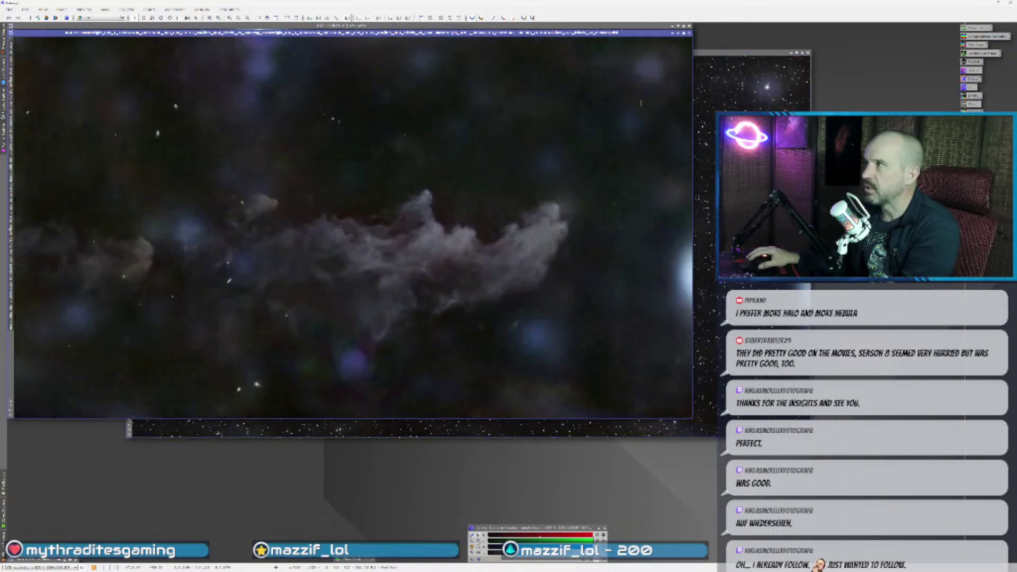
drag(642, 32, 685, 88)
click(717, 88)
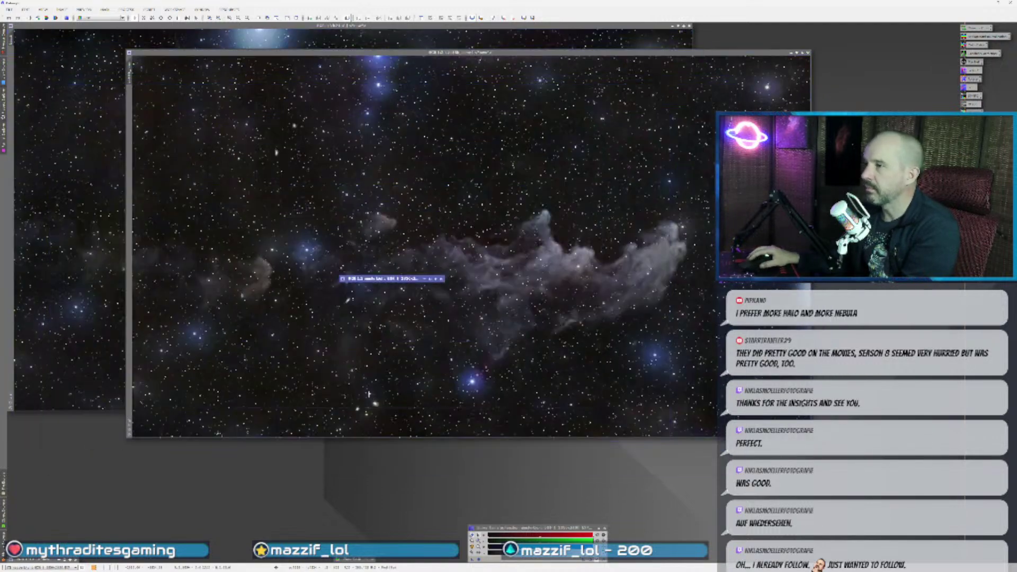
drag(376, 280, 141, 551)
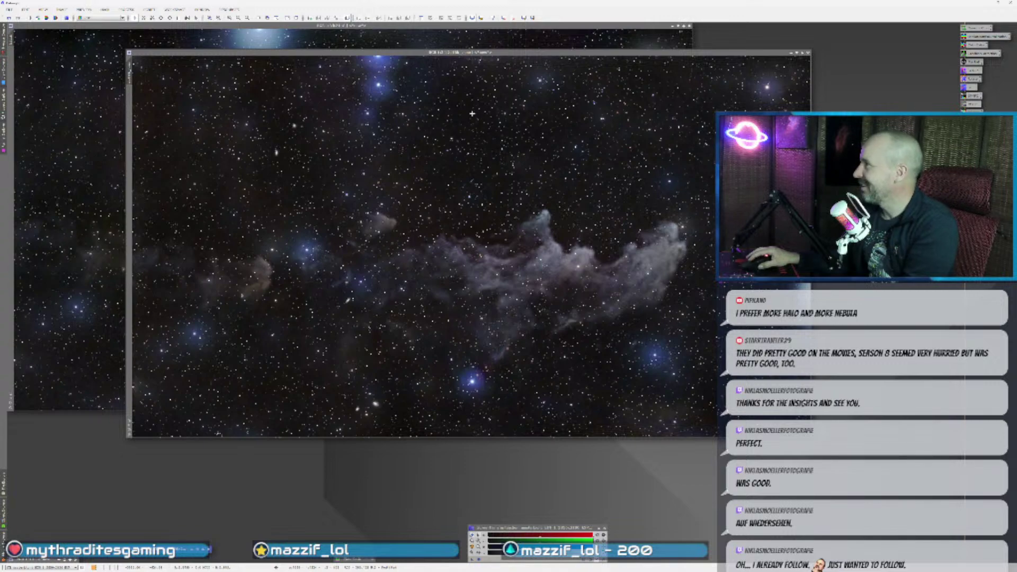
drag(482, 55, 369, 71)
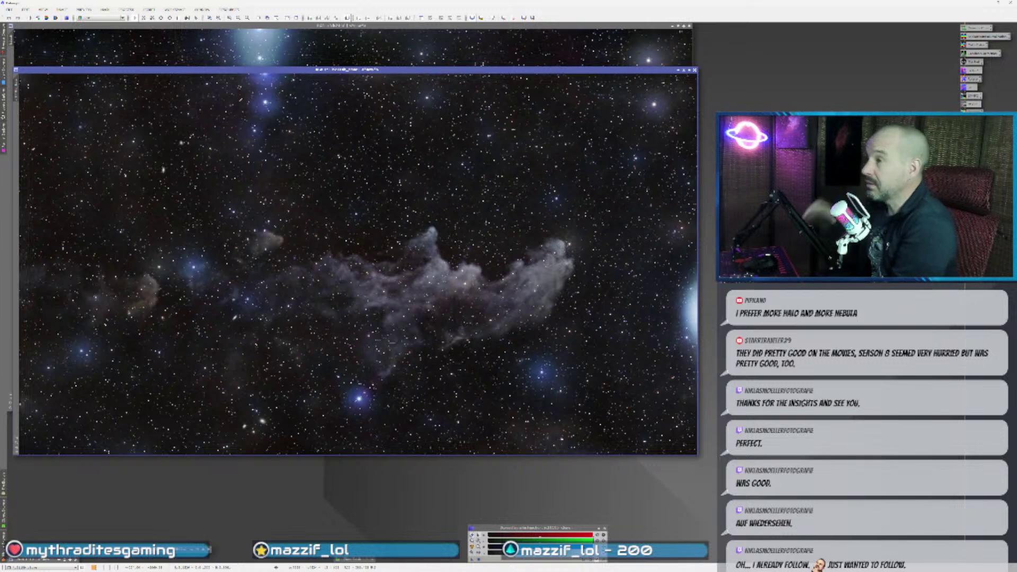
click(9, 9)
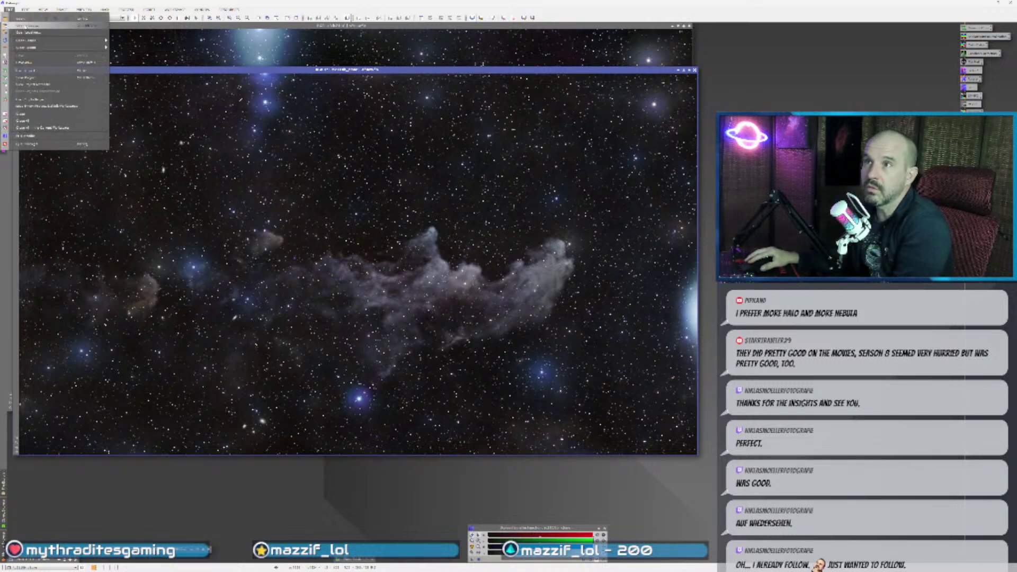
click(43, 63)
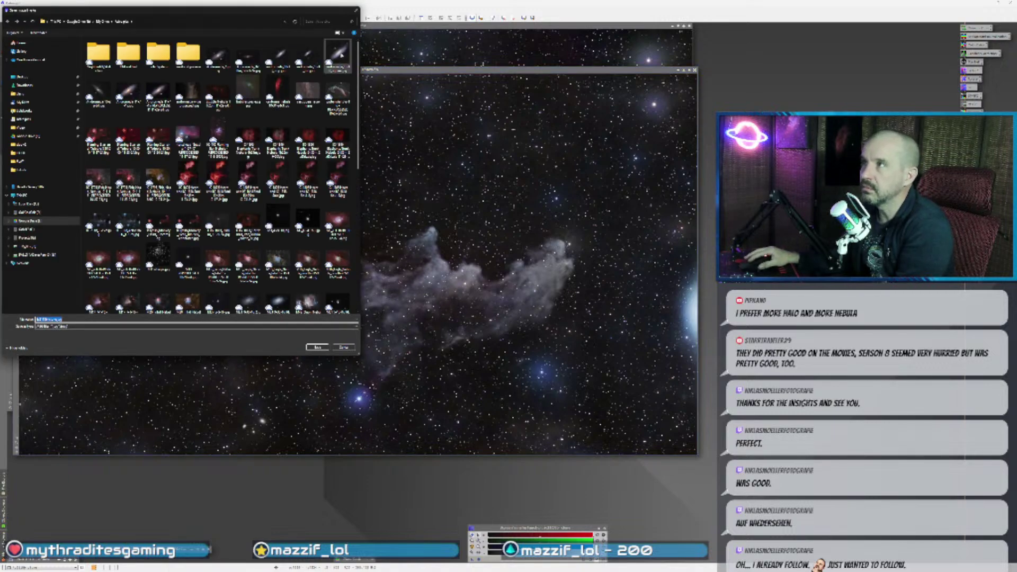
click(357, 10)
- Save the recombined nebula image as a JPEG, reusing an existing file's name with a 2 added and accepting the format options
click(9, 9)
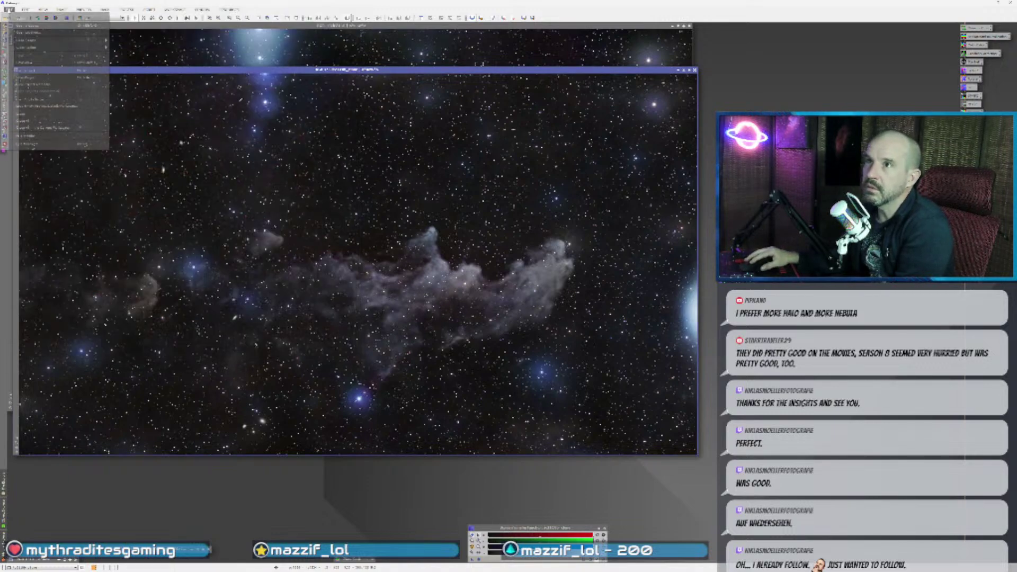
click(38, 63)
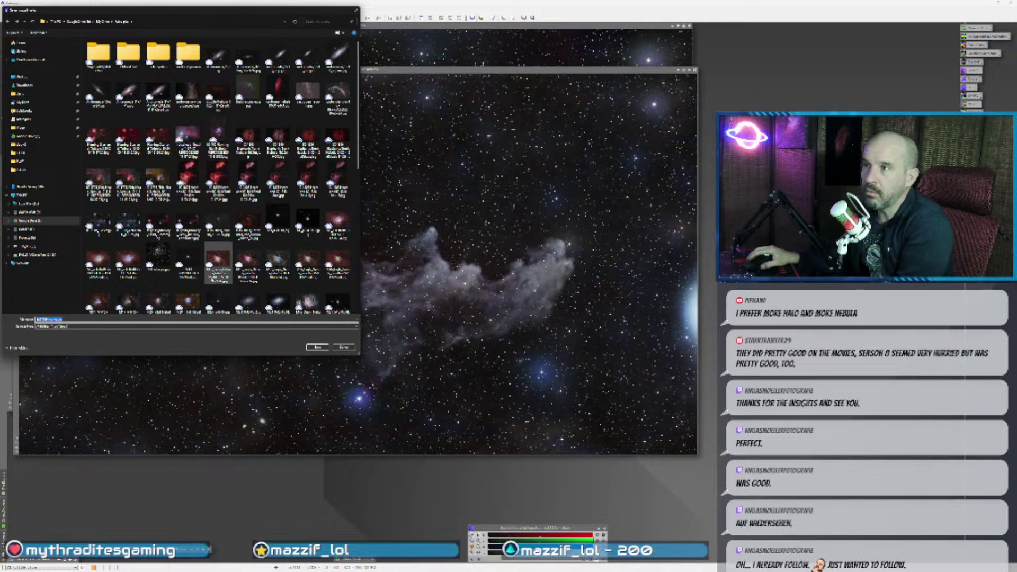
click(99, 223)
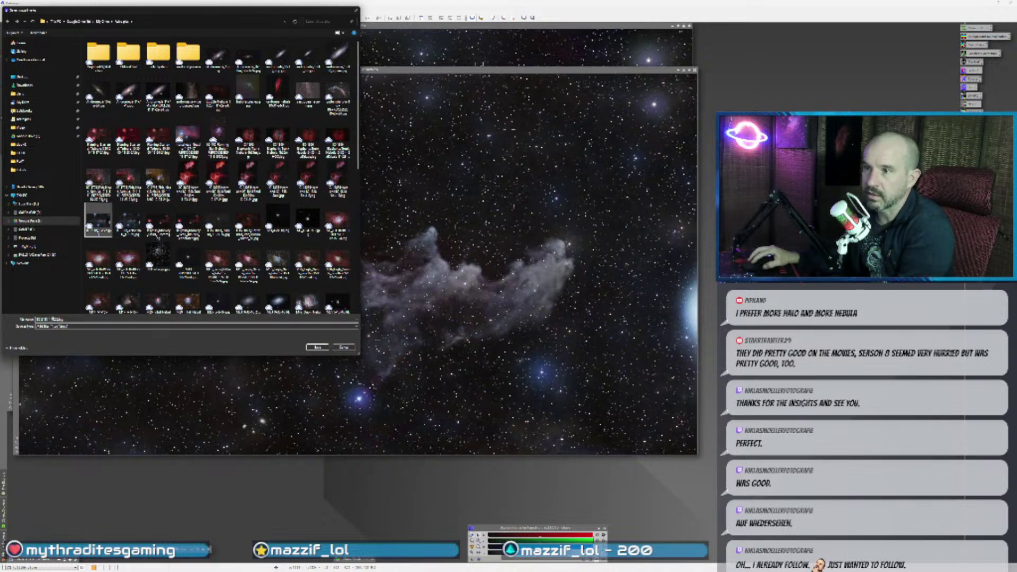
click(50, 319)
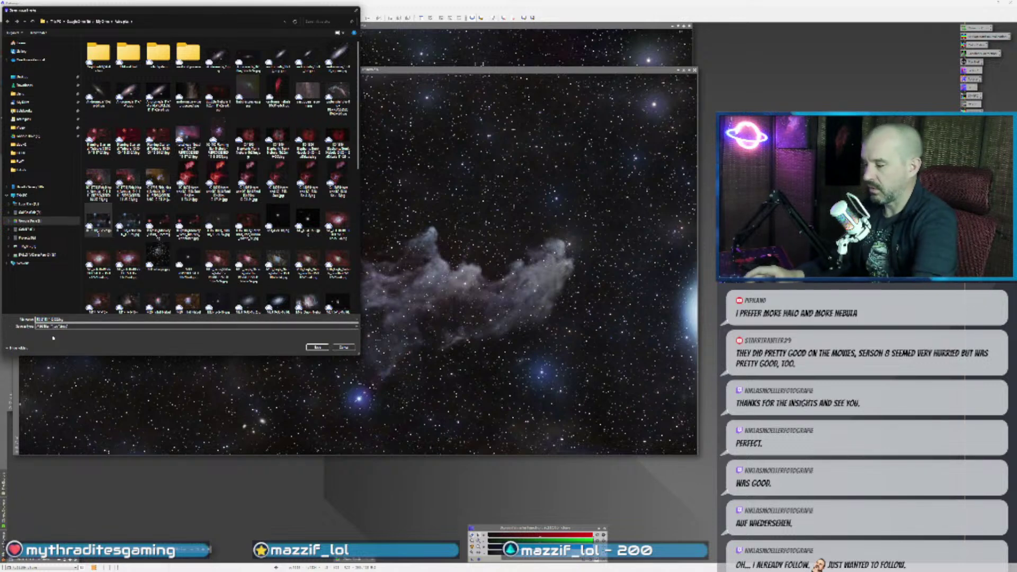
text(2)
key(Return)
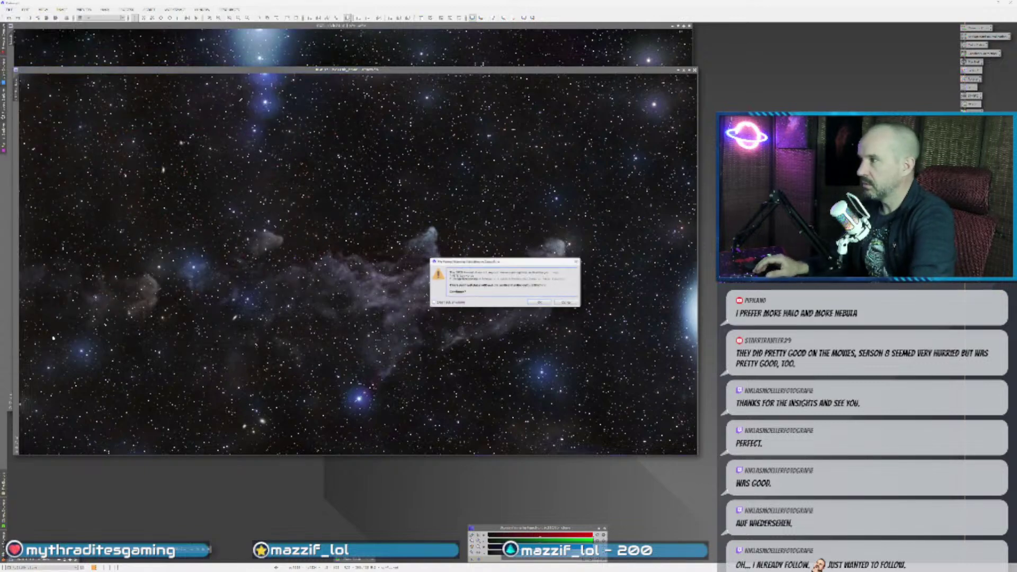
key(Return)
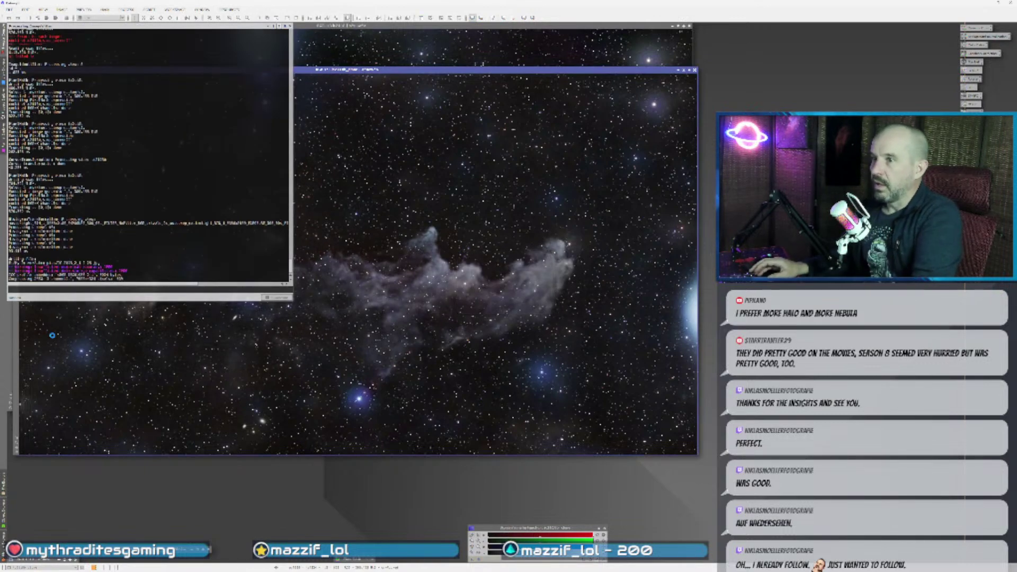
key(Return)
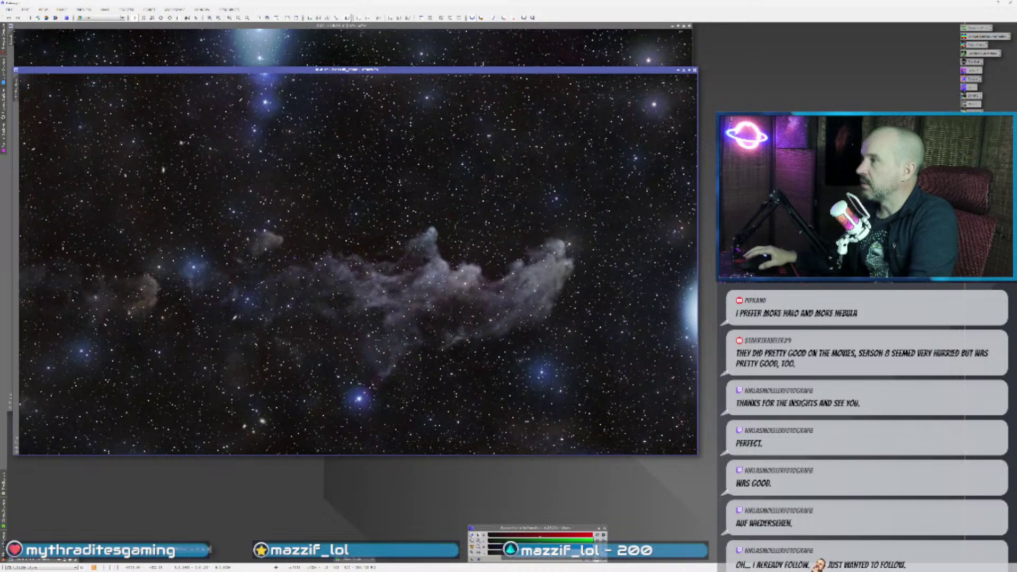
- Close the saved image, the reference image and the remaining iconized images, discarding their unsaved changes
click(695, 70)
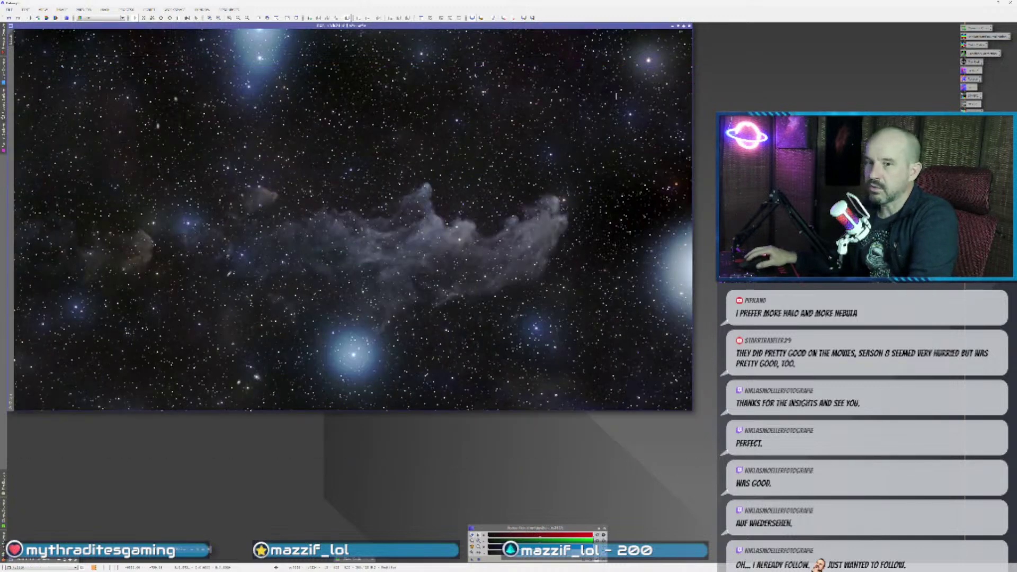
click(689, 26)
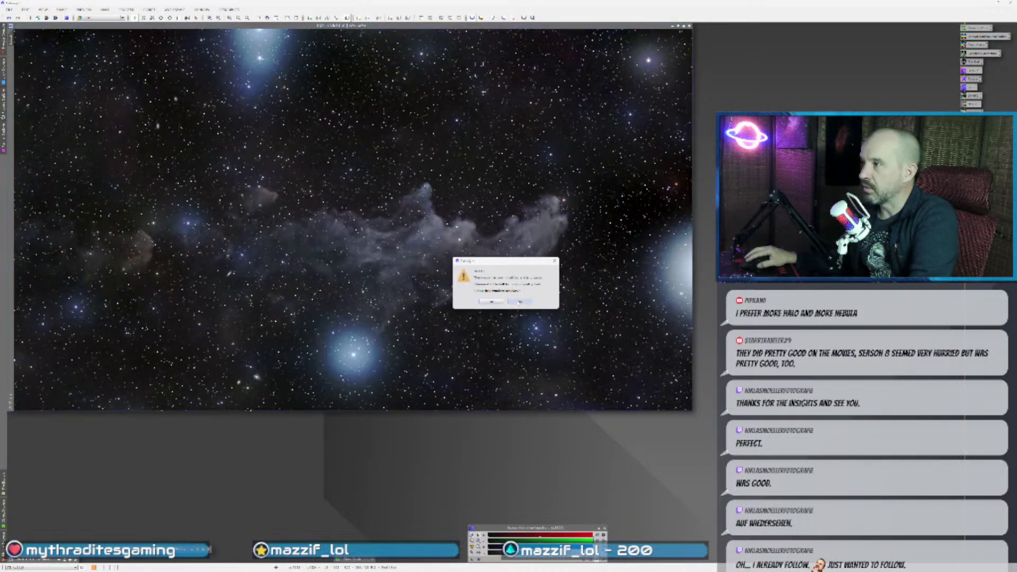
key(Return)
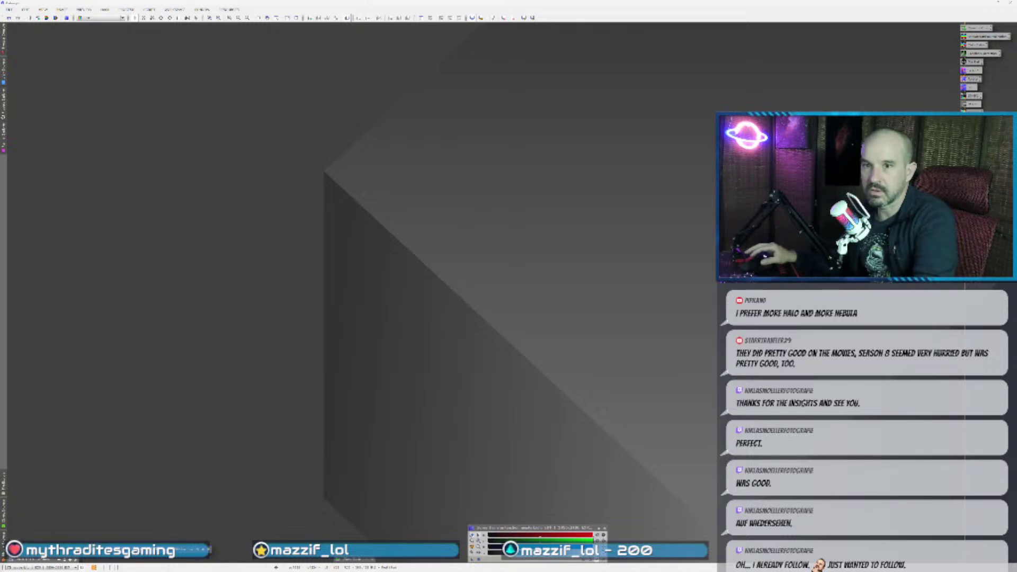
click(210, 552)
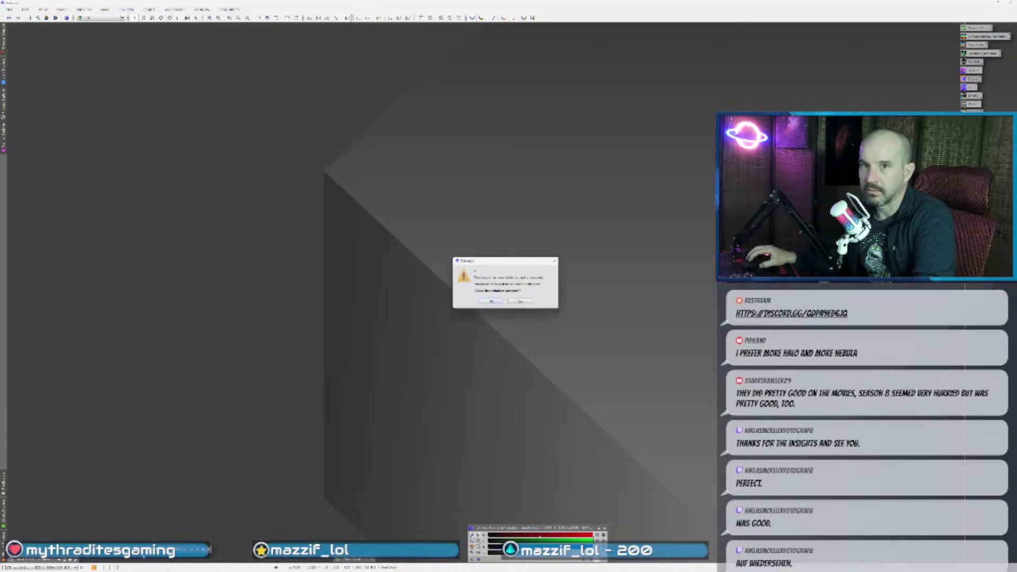
click(520, 302)
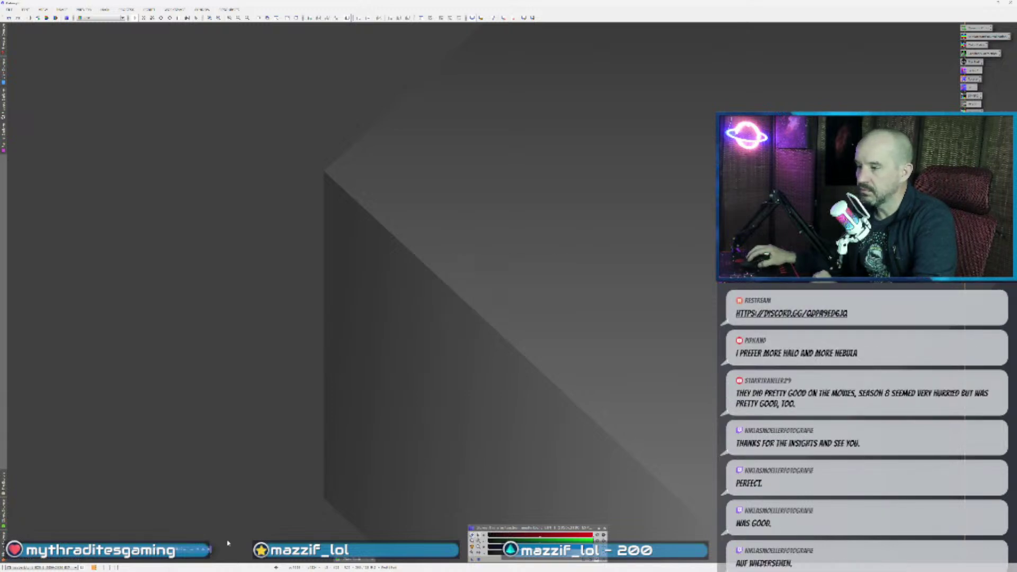
click(210, 552)
click(520, 301)
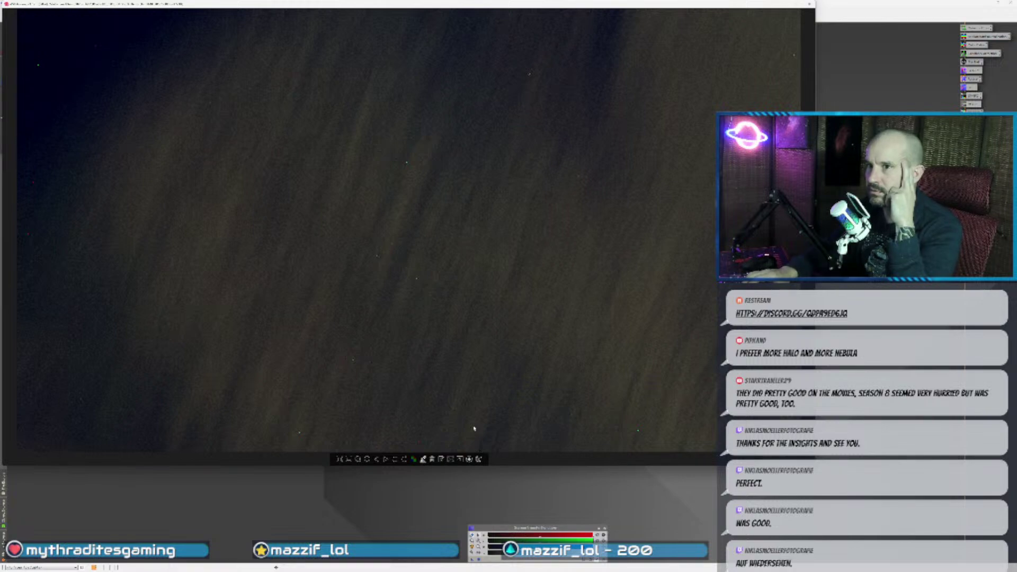
- Go through the red nebula's sub-exposures one by one in the image viewer to check frame quality, and close the viewer
key(Right)
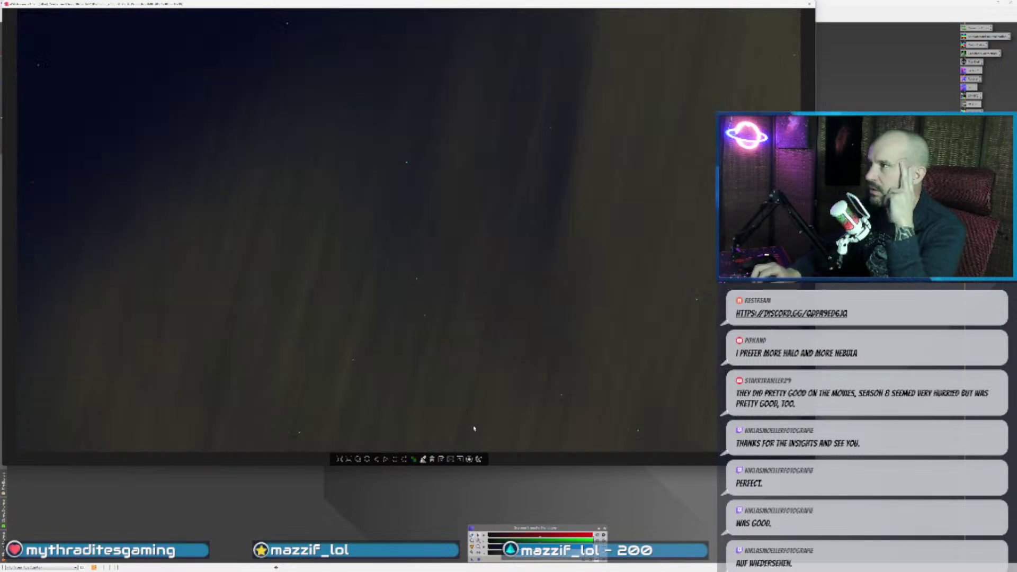
key(Right)
key(Right)
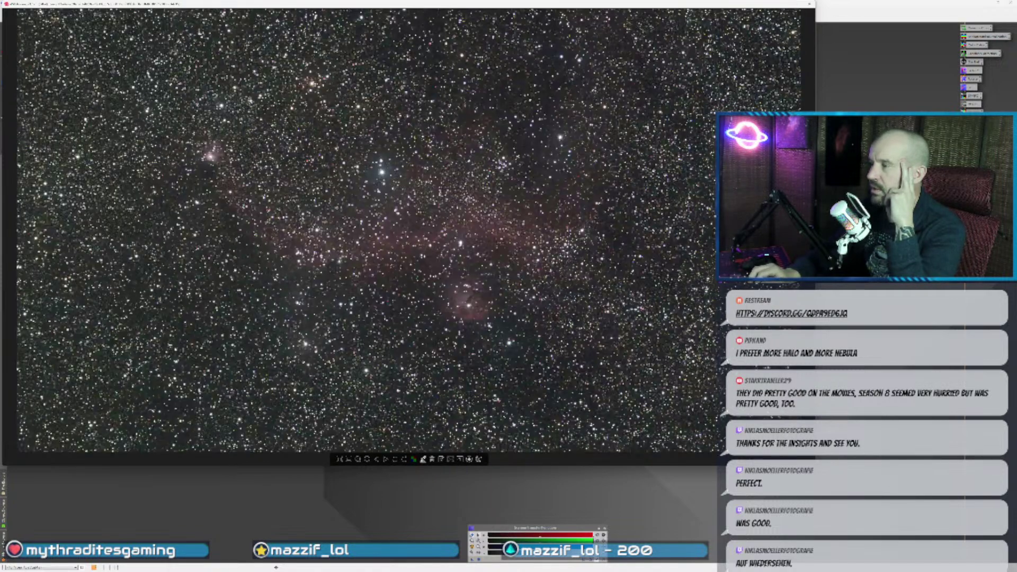
key(Right)
key(Right)
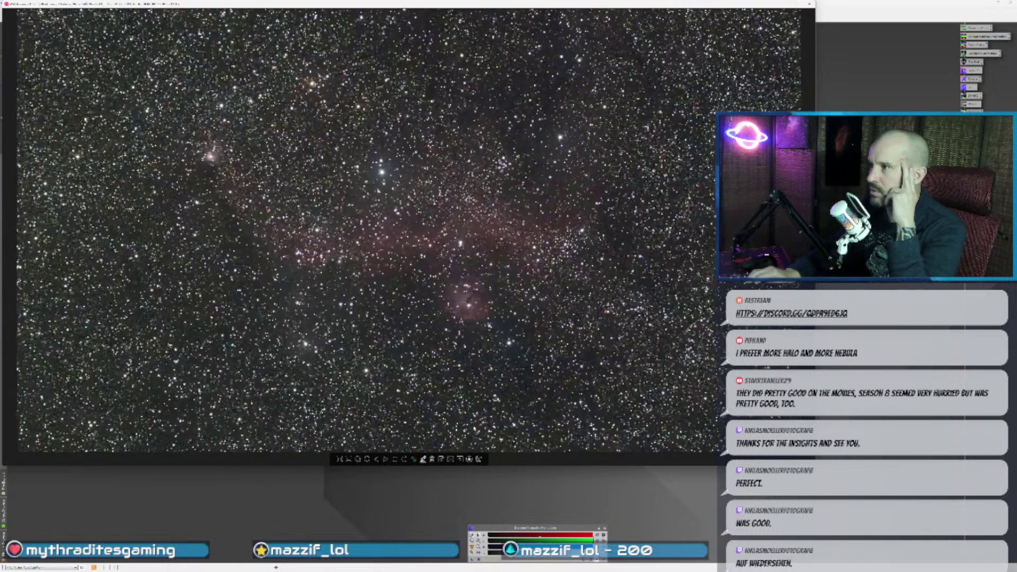
key(Right)
key(Right)
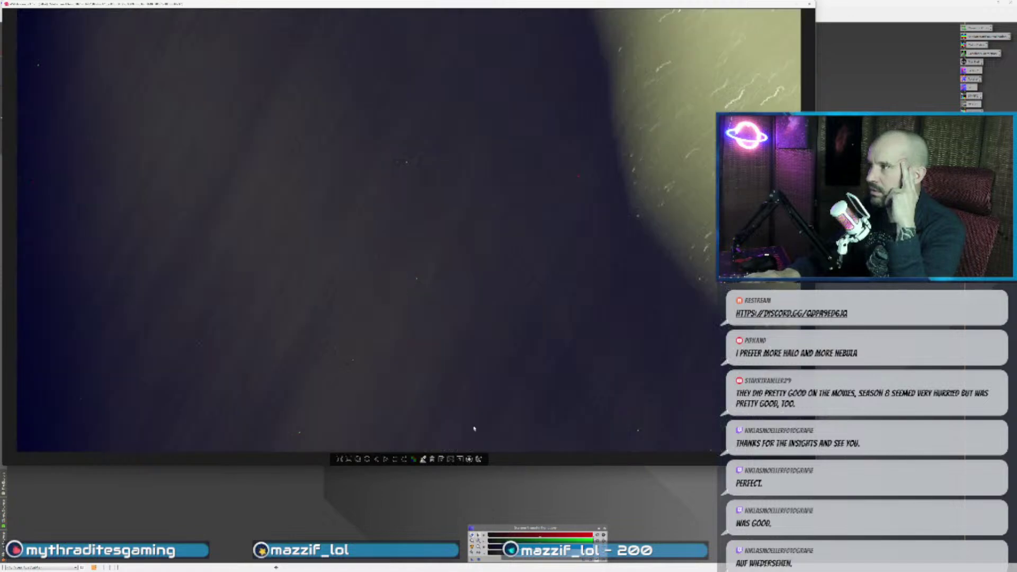
key(Right)
key(Right)
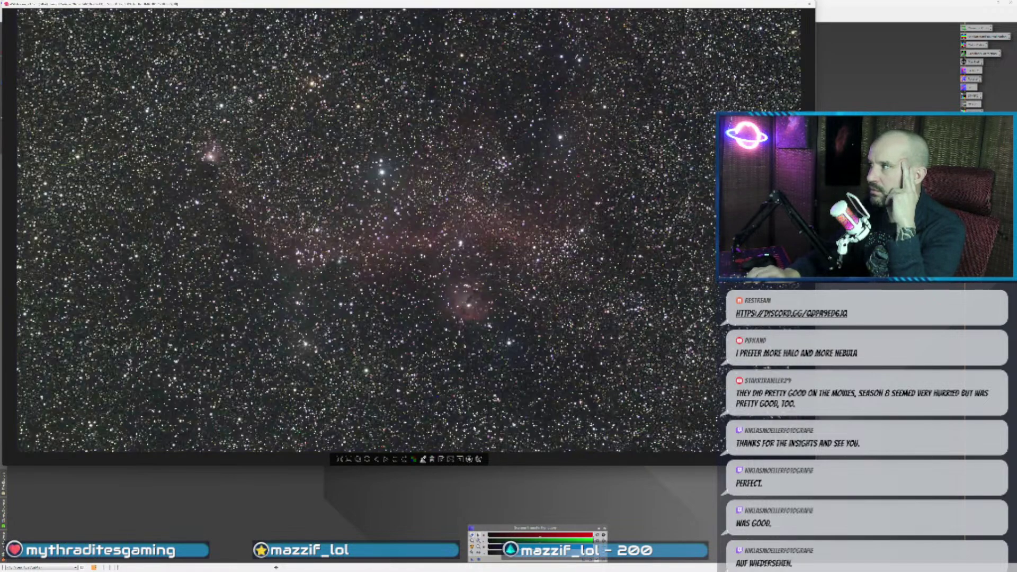
key(Right)
key(Right)
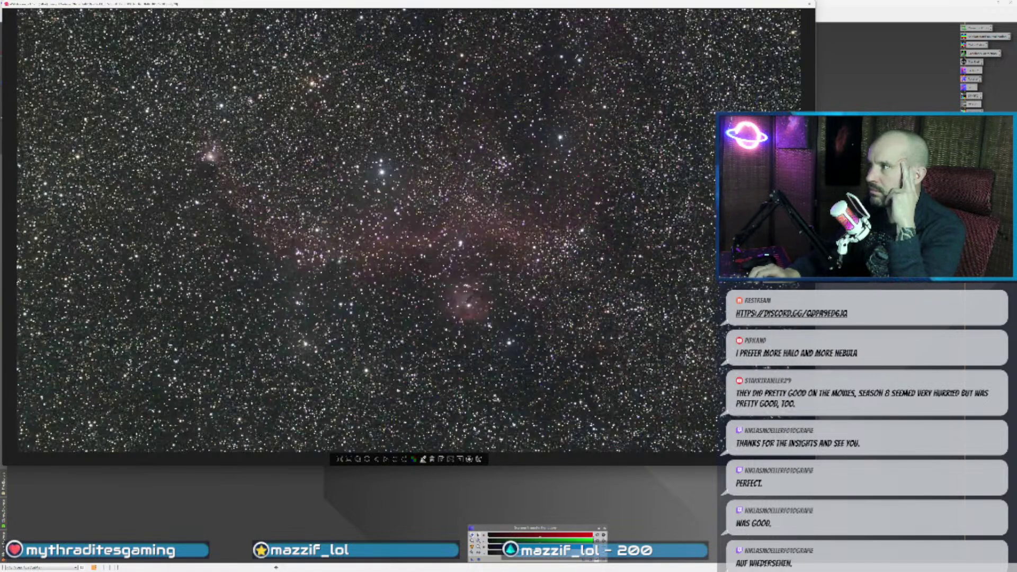
key(Right)
key(Right)
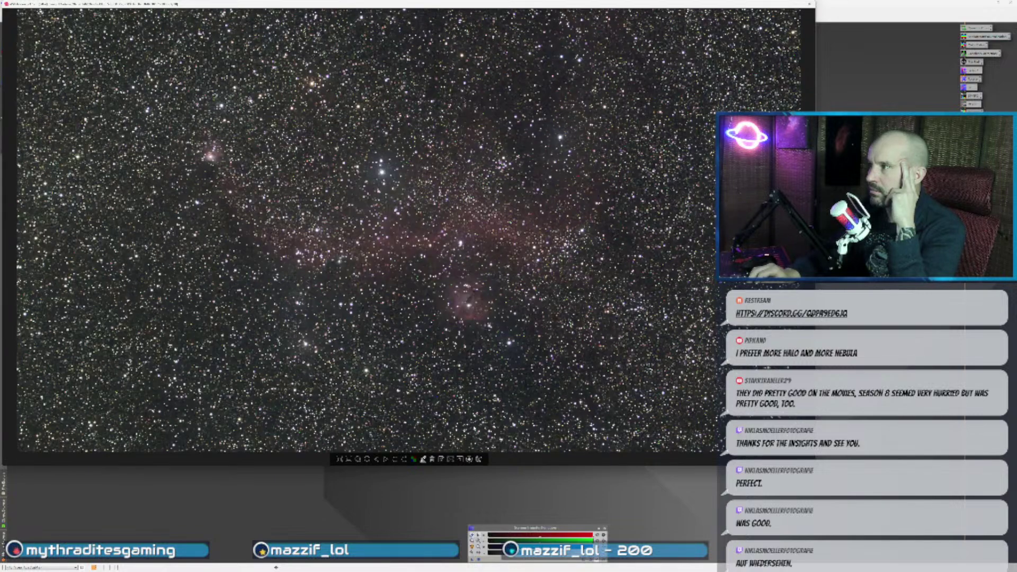
key(Right)
key(Right)
key(Right)
key(Right)
key(Right)
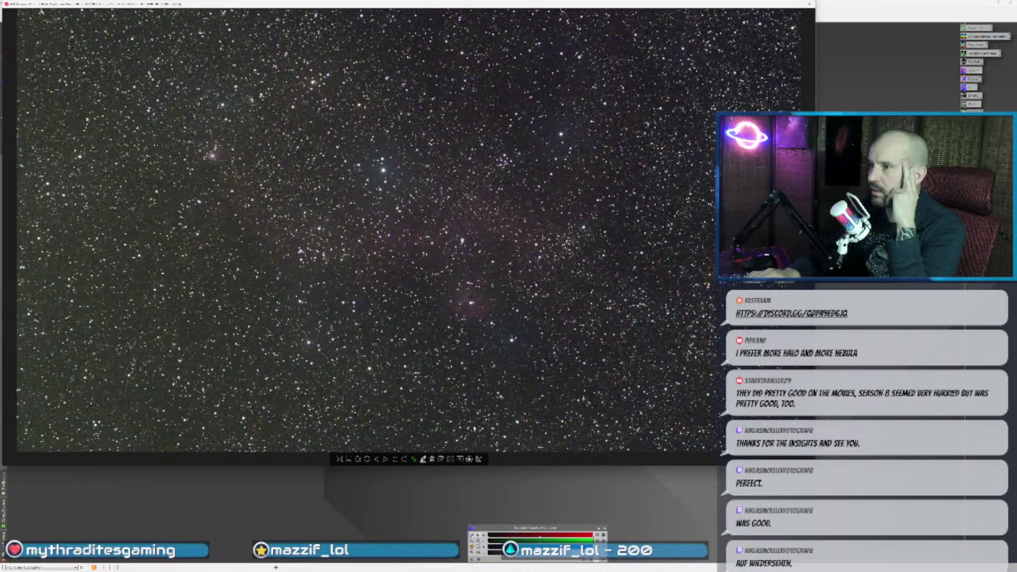
key(Right)
key(Right)
key(Right)
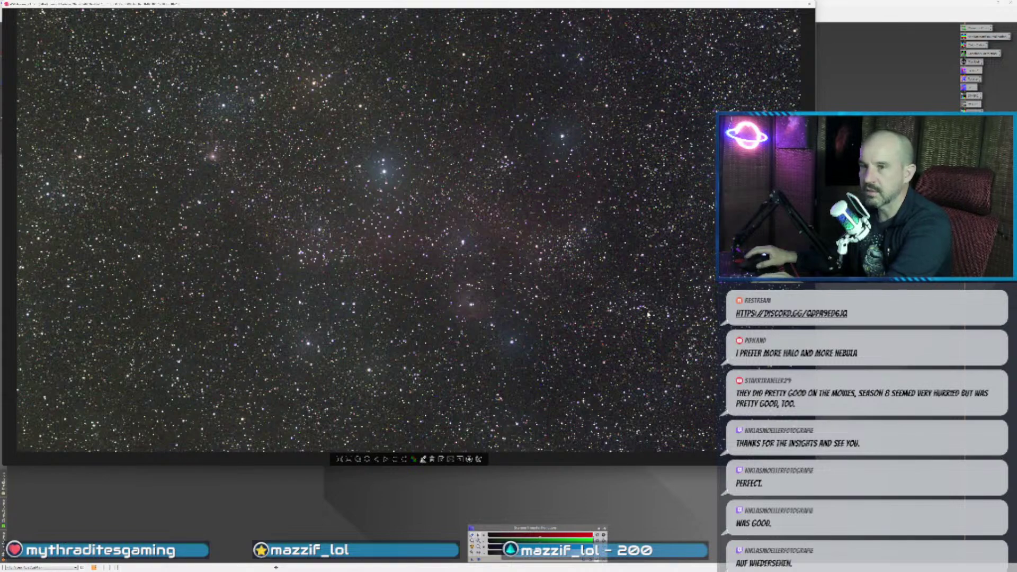
mouse_move(686, 199)
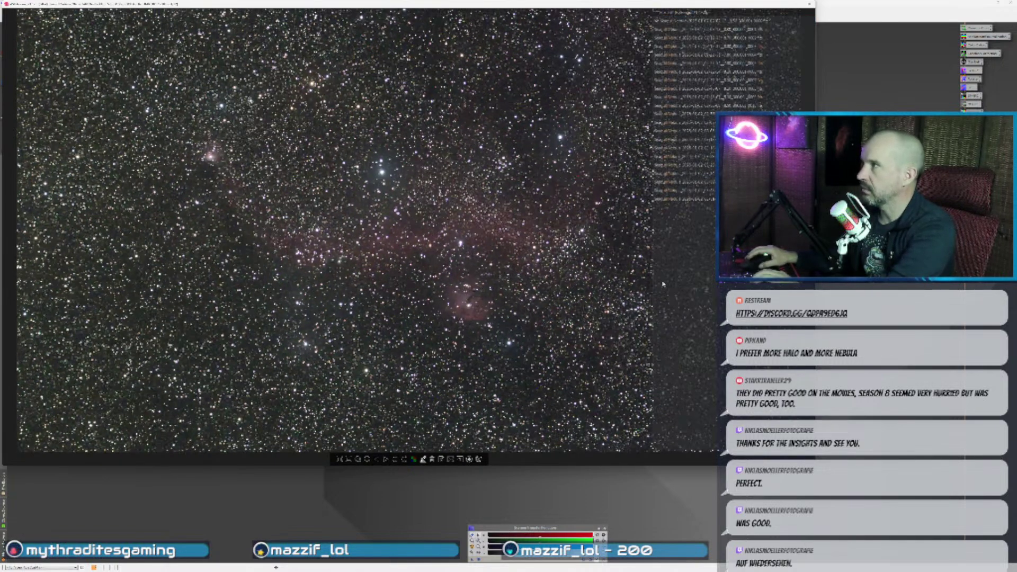
key(Escape)
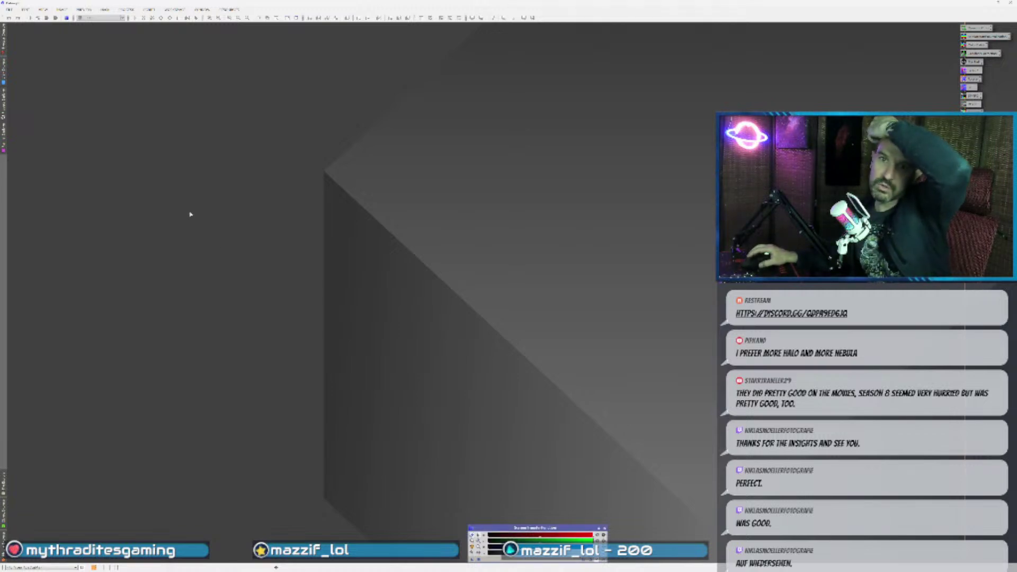
- Launch the Weighted Batch Preprocessing script and clear all frames from its light frames list
click(125, 10)
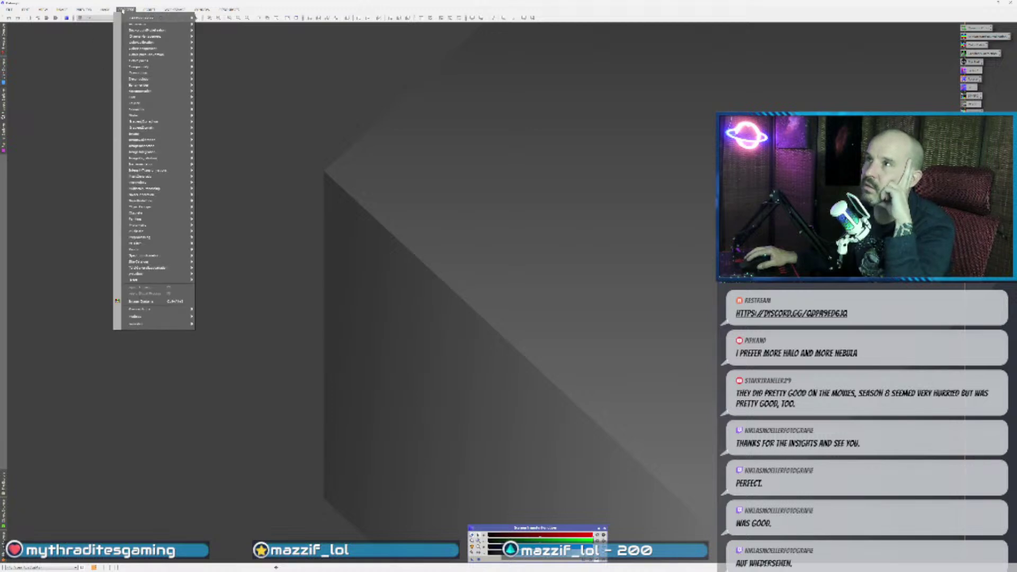
mouse_move(149, 10)
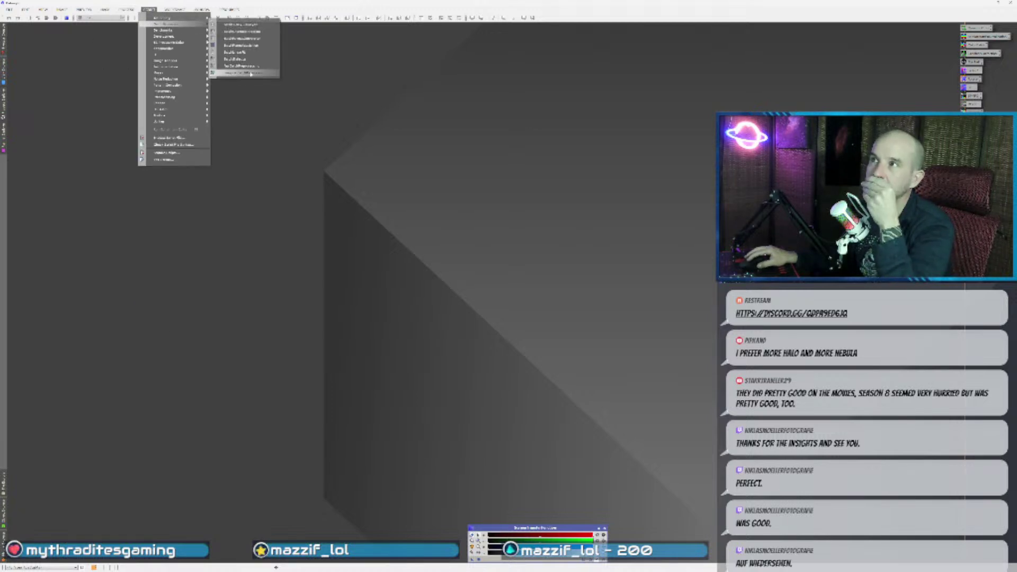
click(291, 149)
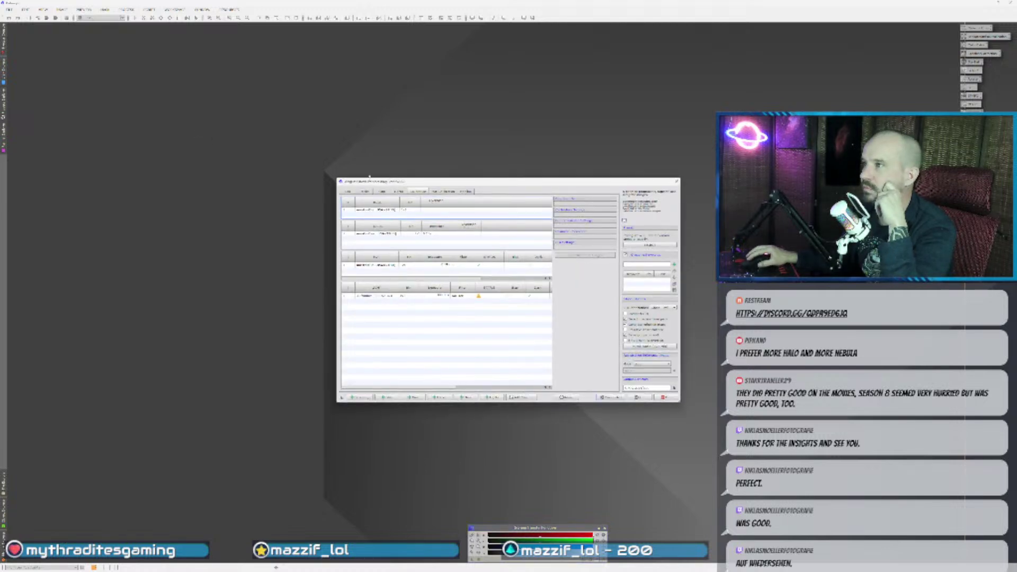
click(399, 192)
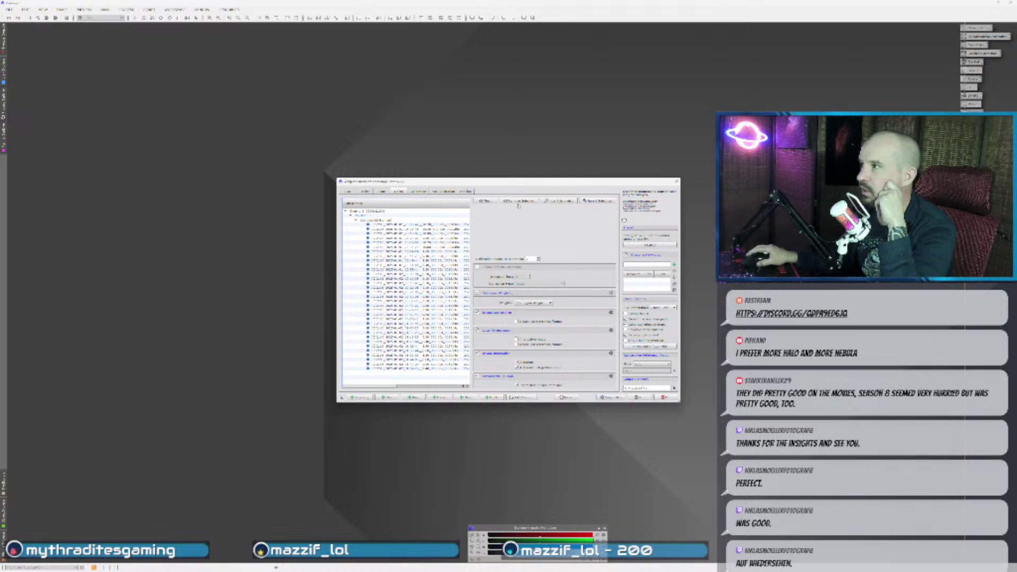
click(485, 202)
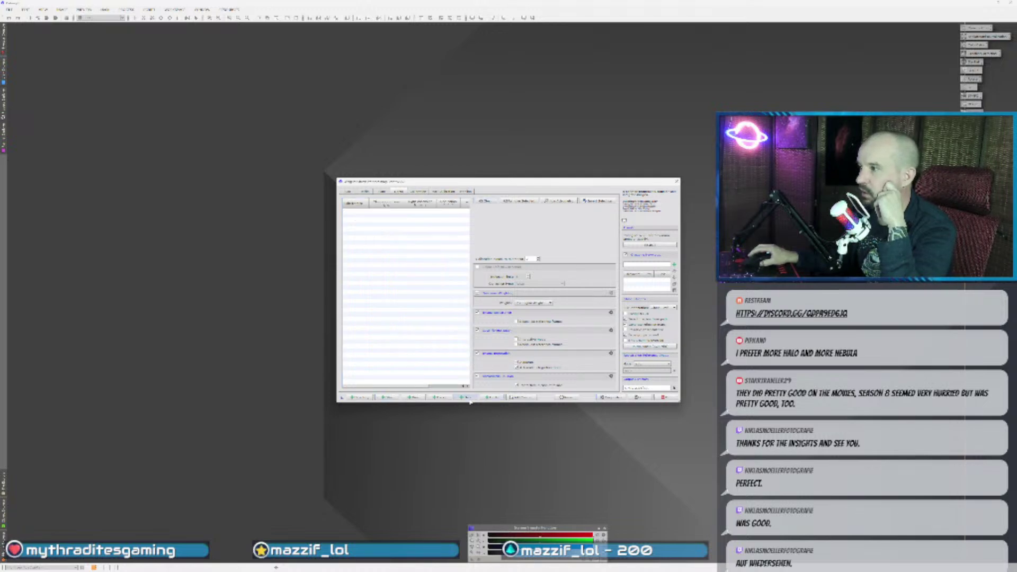
- Add all sub-exposures from the Seagull folder's first subfolder as light frames and dismiss the import report
click(488, 397)
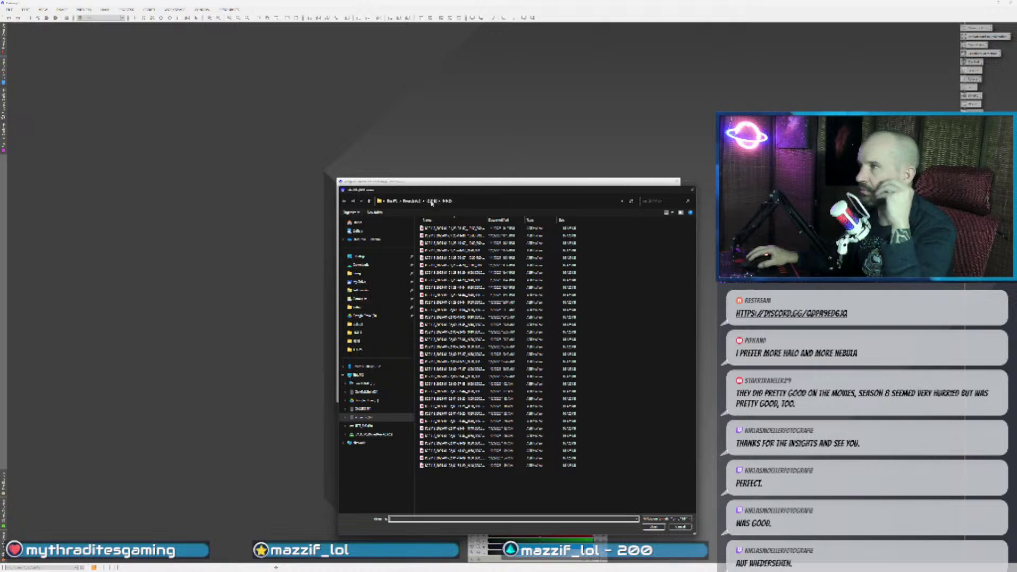
click(411, 200)
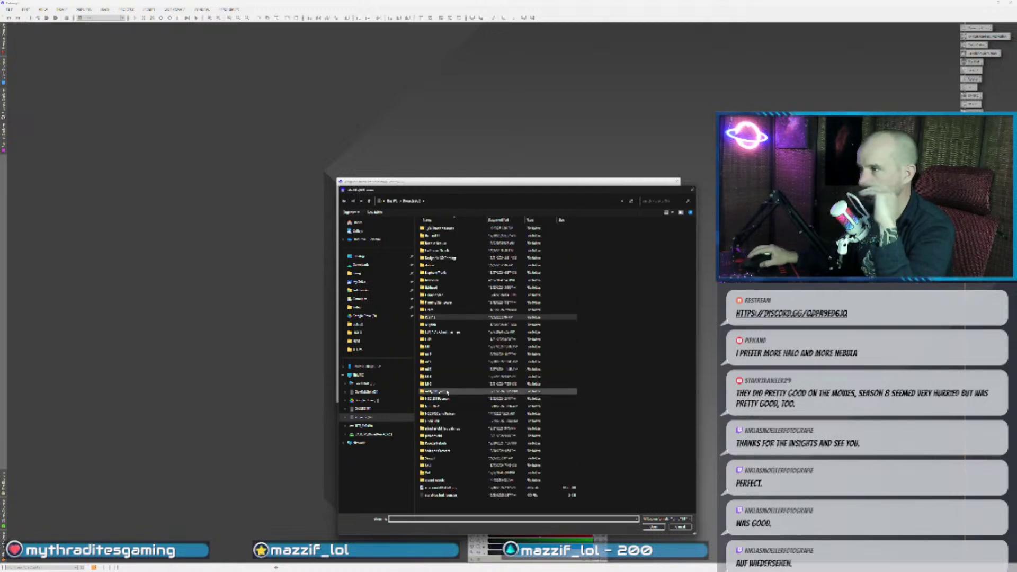
double_click(441, 459)
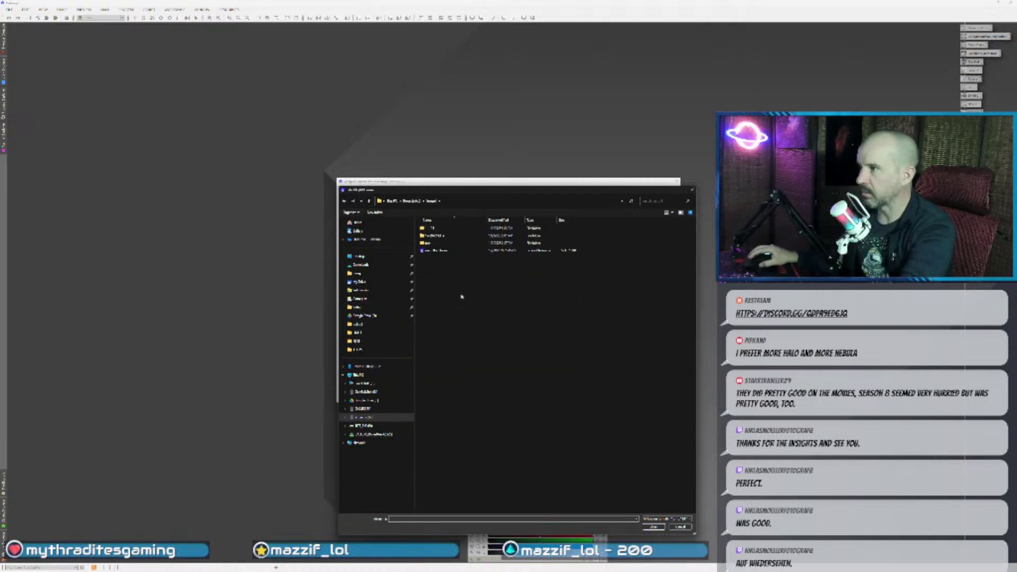
double_click(440, 230)
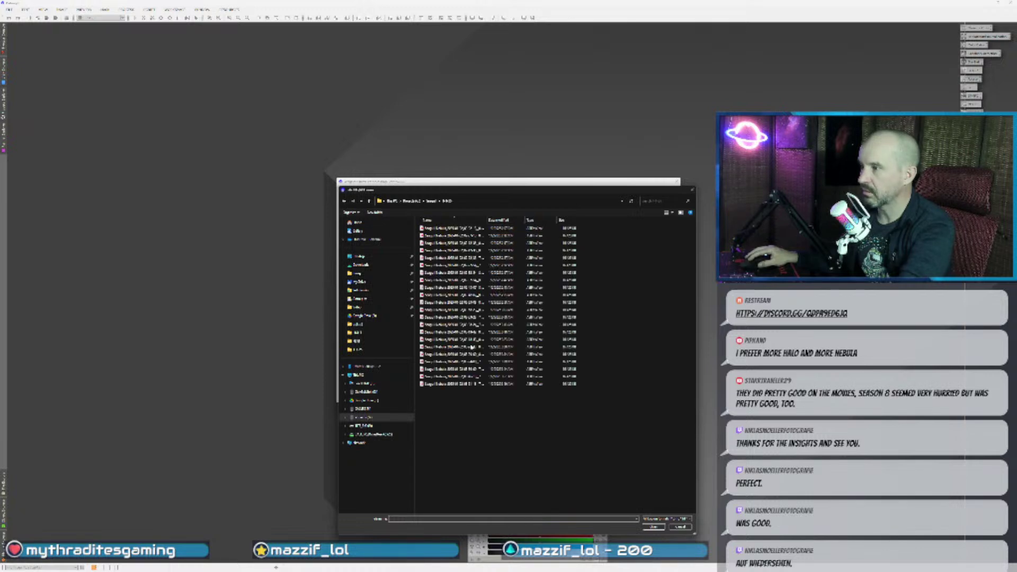
key(ctrl+a)
click(647, 527)
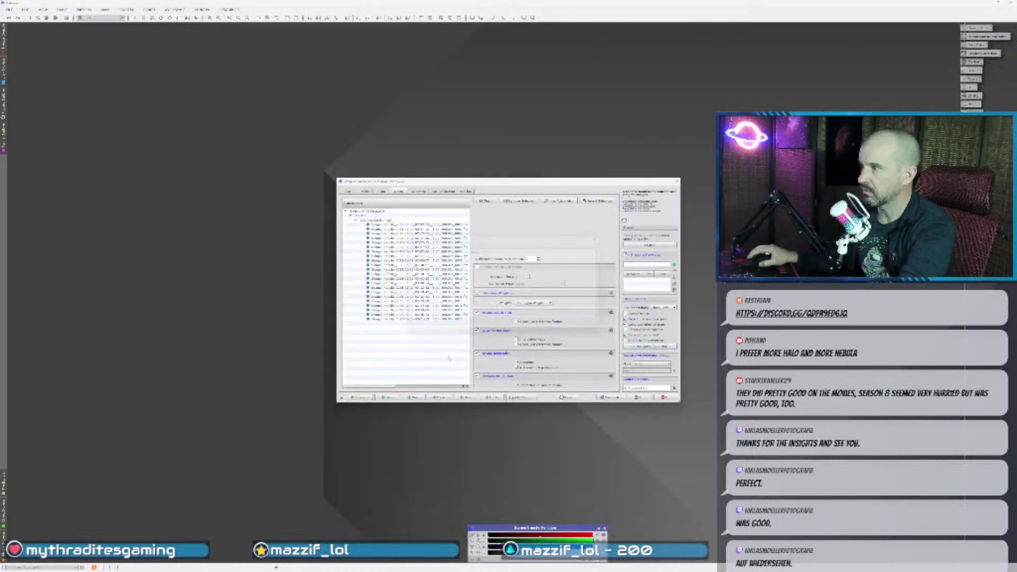
click(600, 330)
- Enable drizzle for the light frame group and set the output directory to the Seagull folder's output subfolder
click(444, 192)
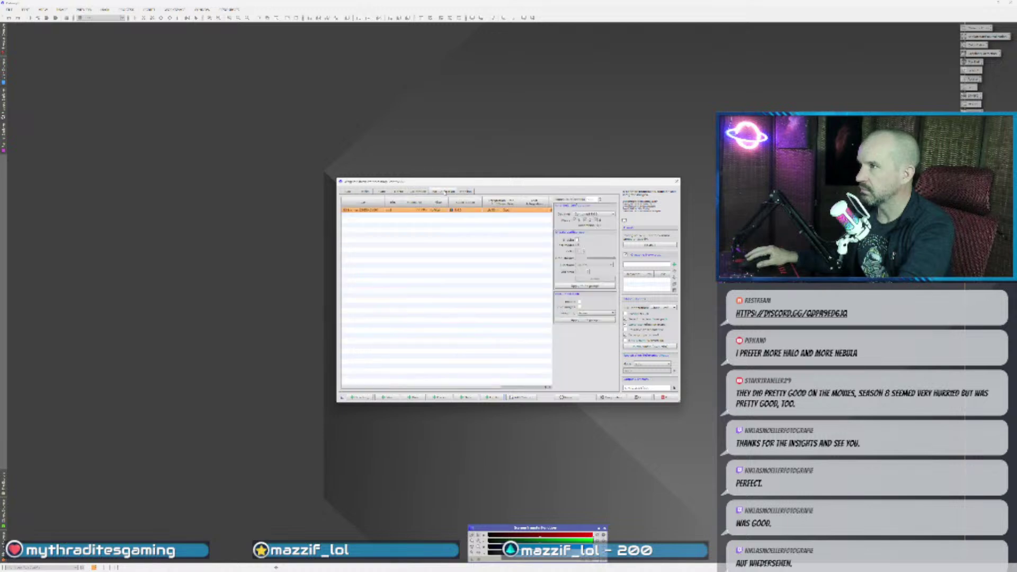
click(579, 245)
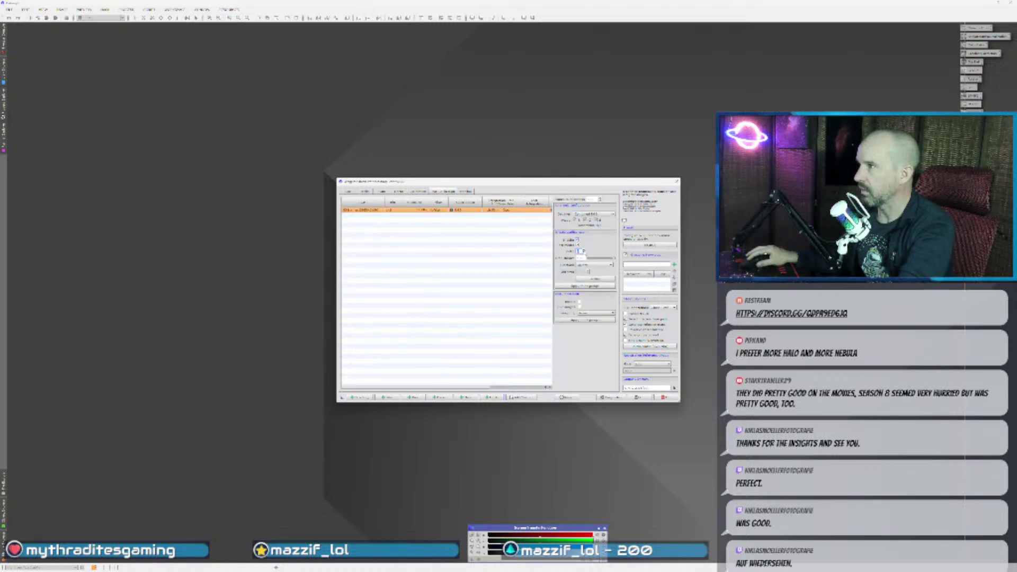
click(675, 387)
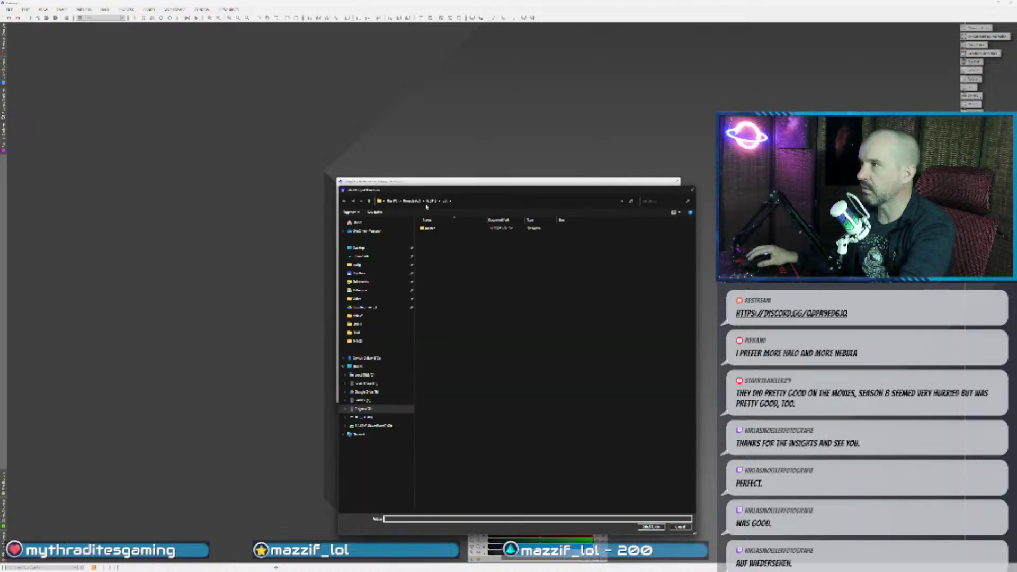
double_click(431, 458)
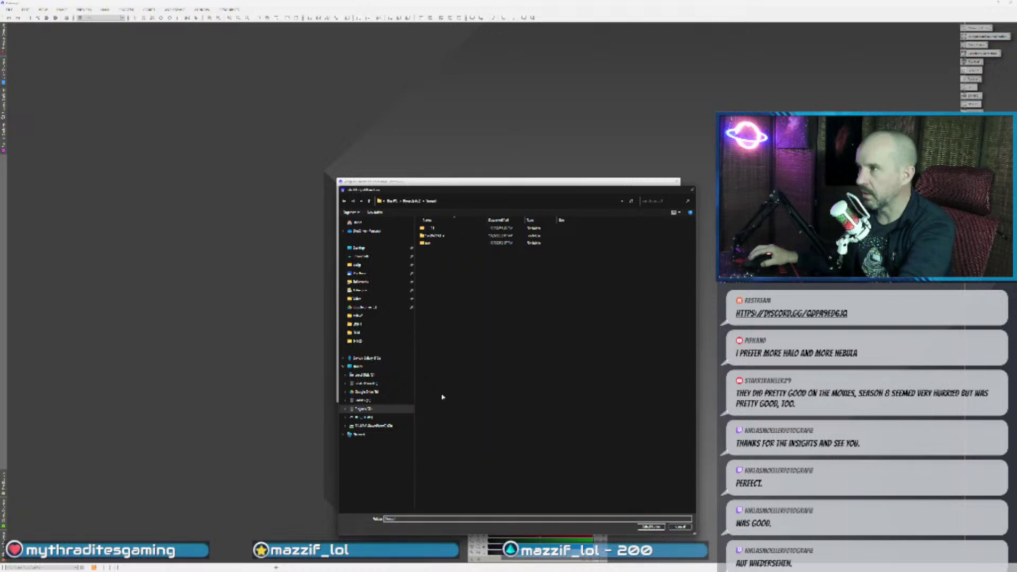
double_click(432, 243)
click(651, 526)
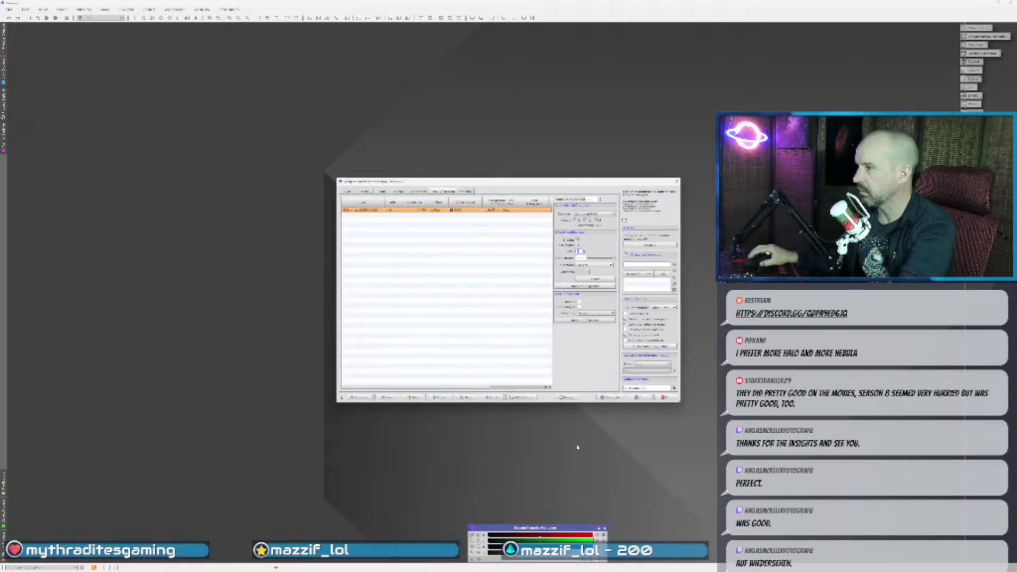
- Run the preprocessing pipeline on the loaded frames, continuing past the diagnostic messages
click(637, 396)
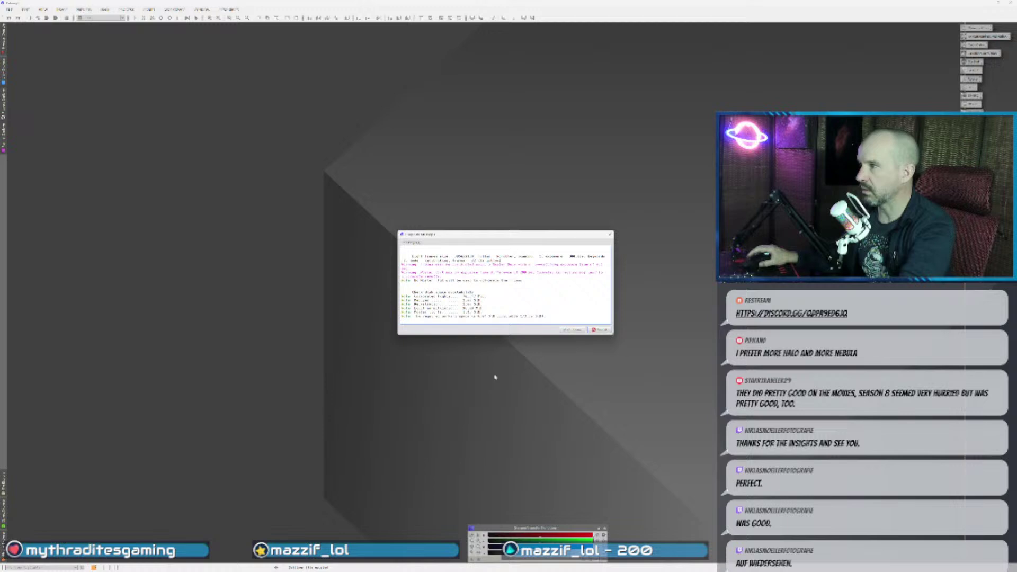
click(576, 333)
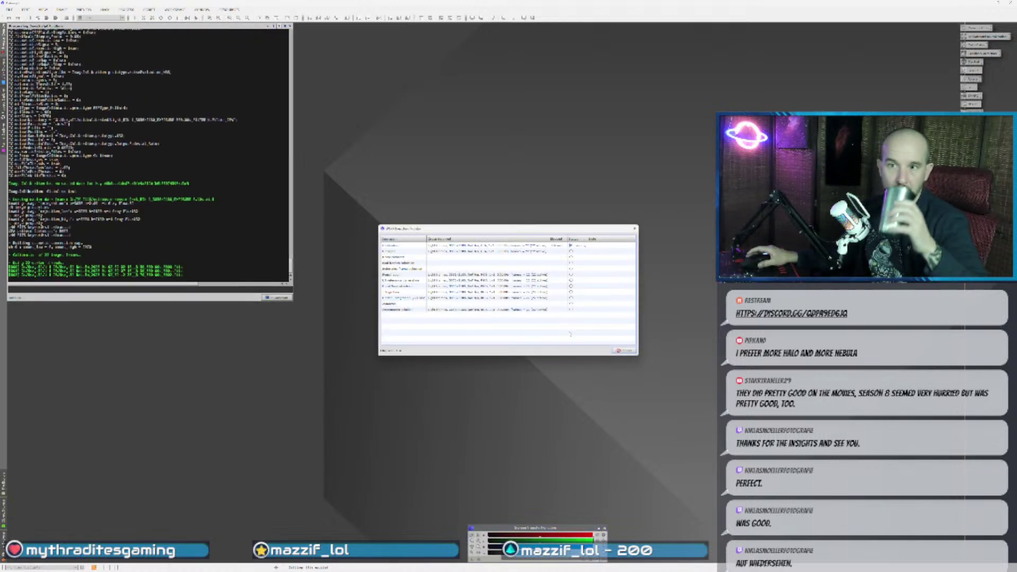
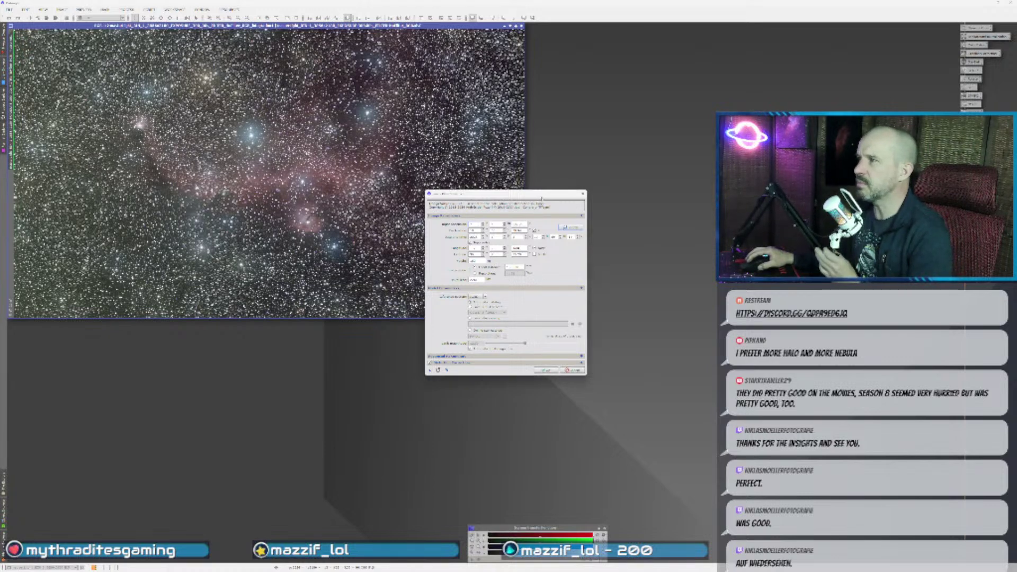
- Search the image solver's online coordinate lookup for the Seagull nebula by its common name
drag(477, 194, 279, 262)
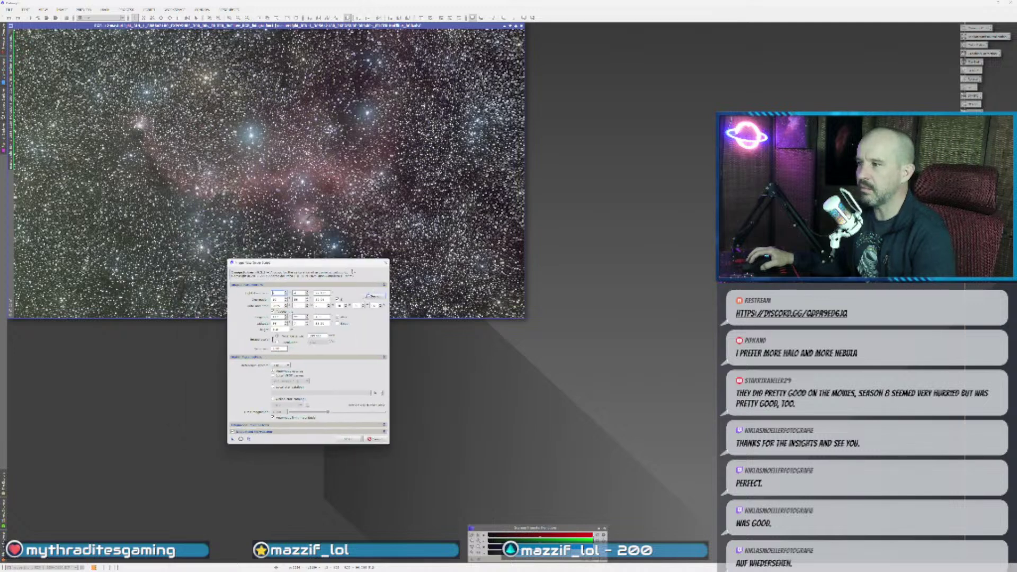
click(374, 297)
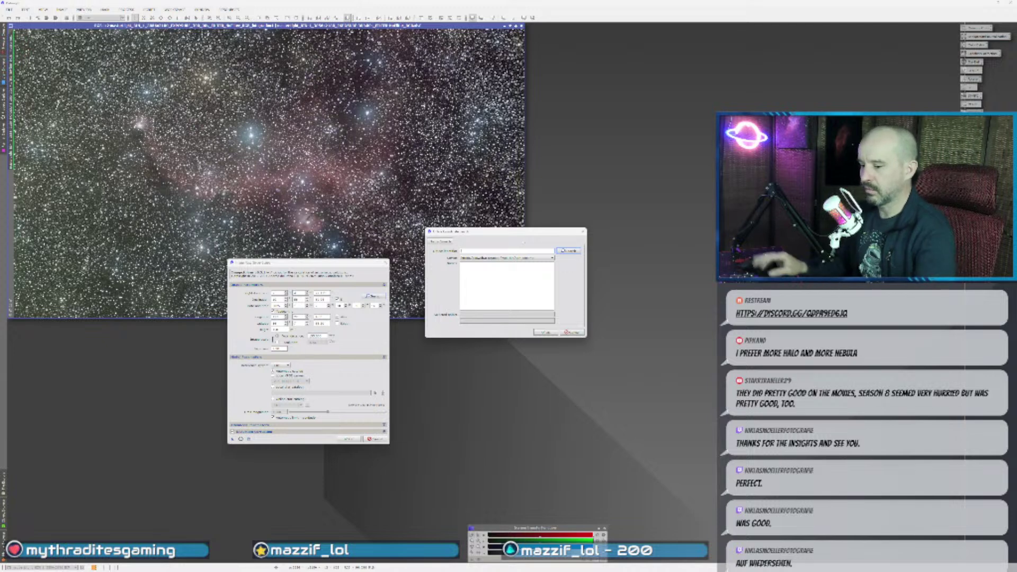
text(s)
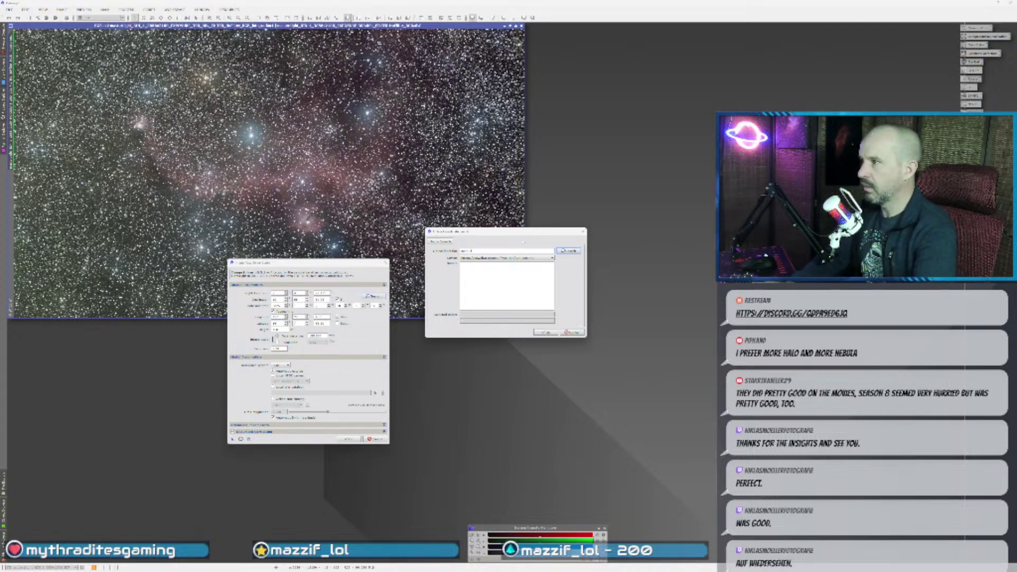
key(Return)
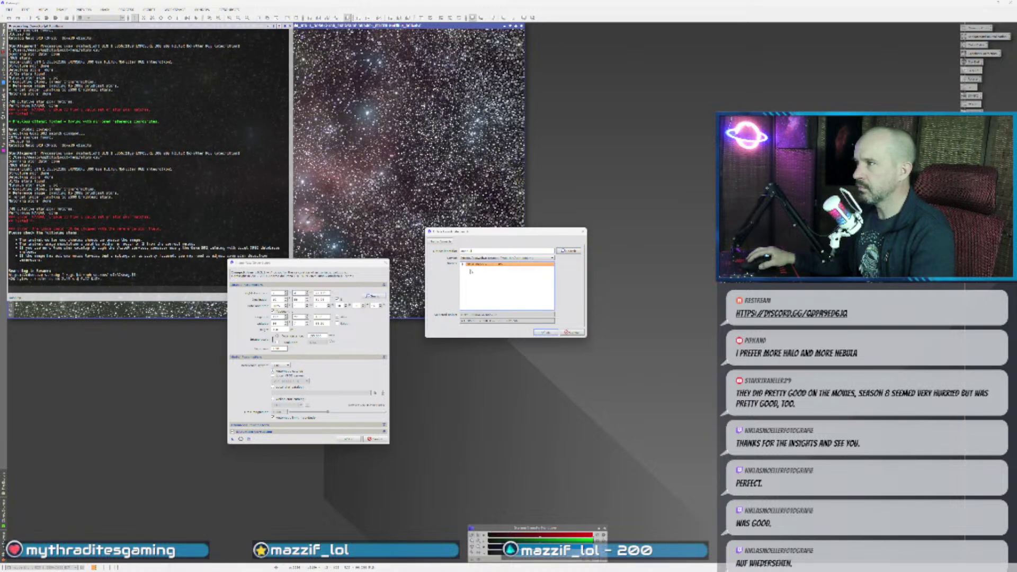
click(491, 250)
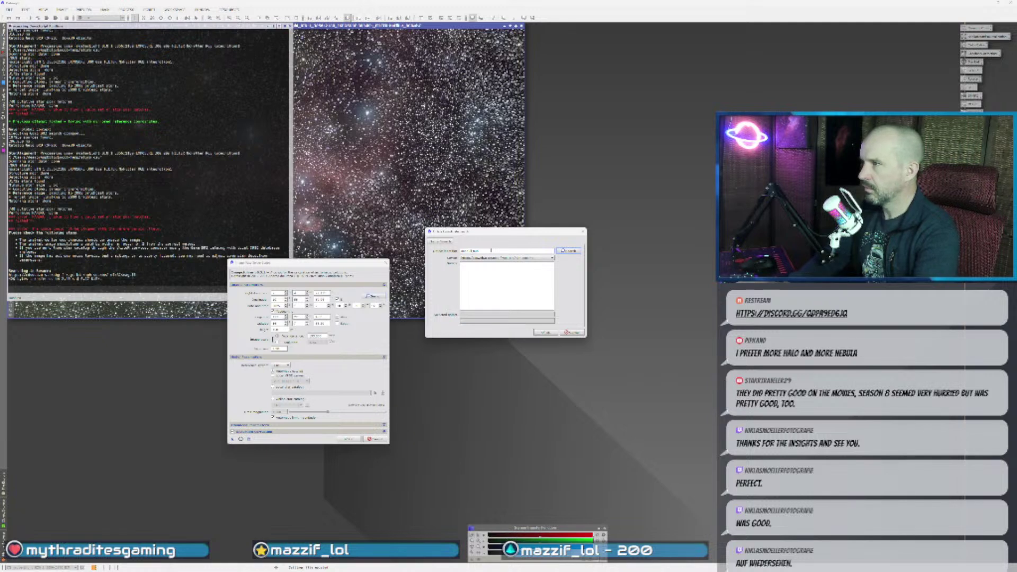
key(Return)
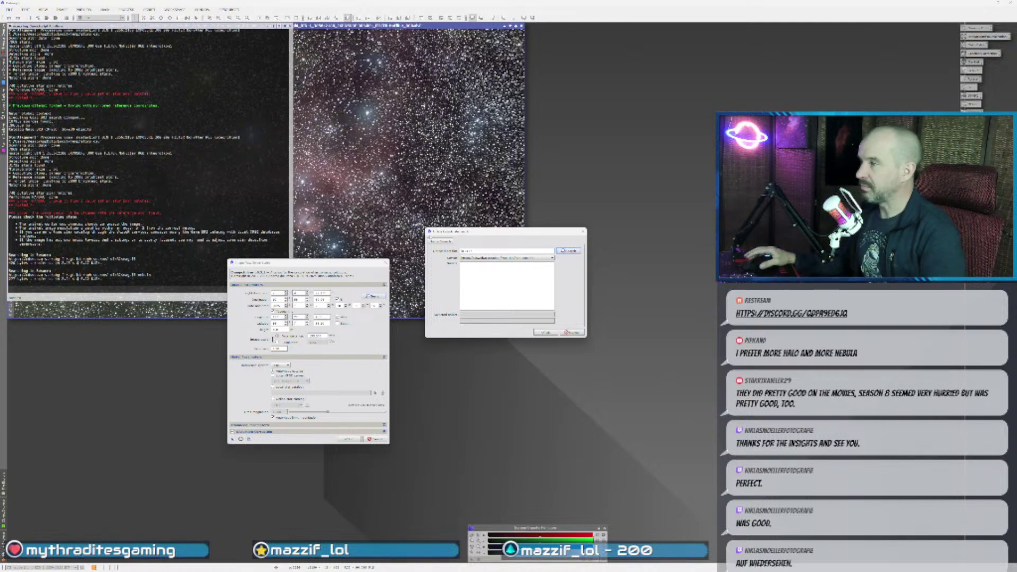
- Try to plate-solve the master image using the coordinates found for IC 2177 and a new pixel size
click(569, 251)
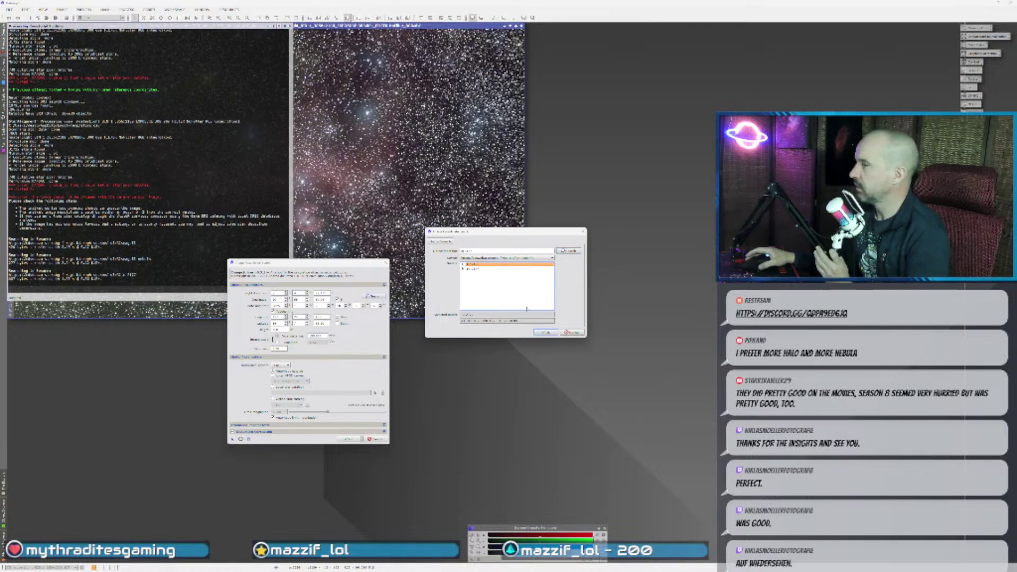
click(463, 264)
click(479, 269)
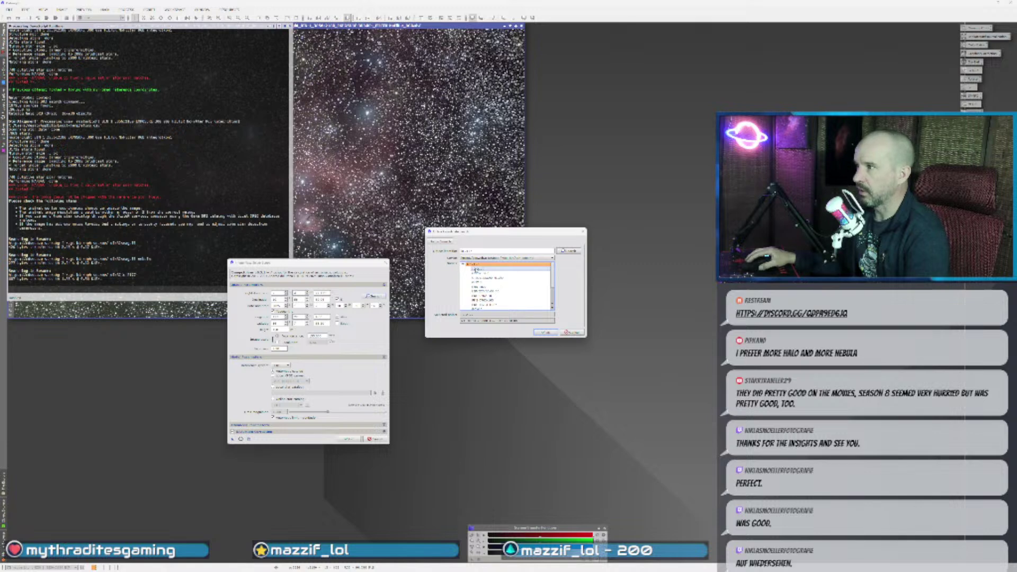
click(545, 333)
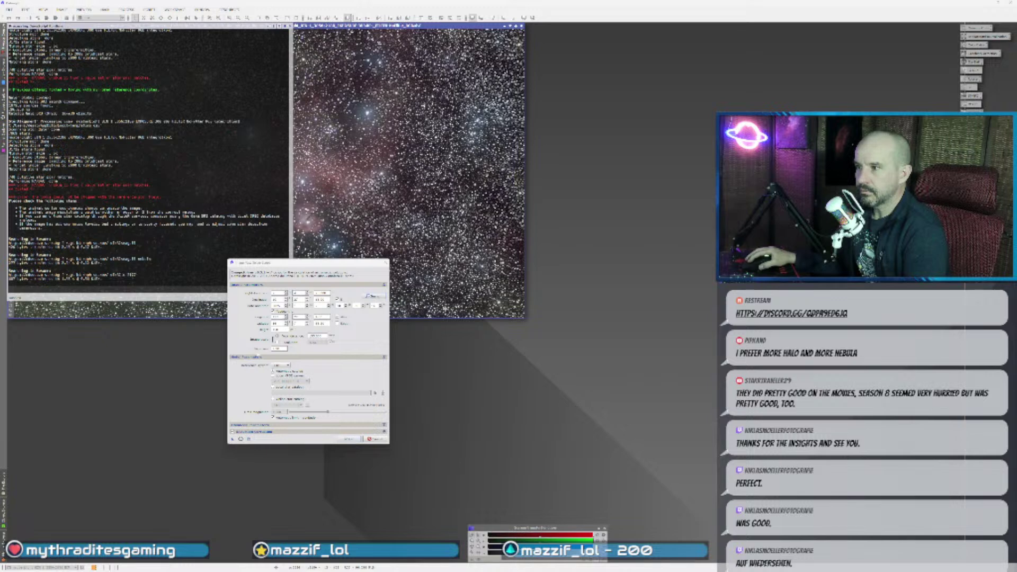
text(3)
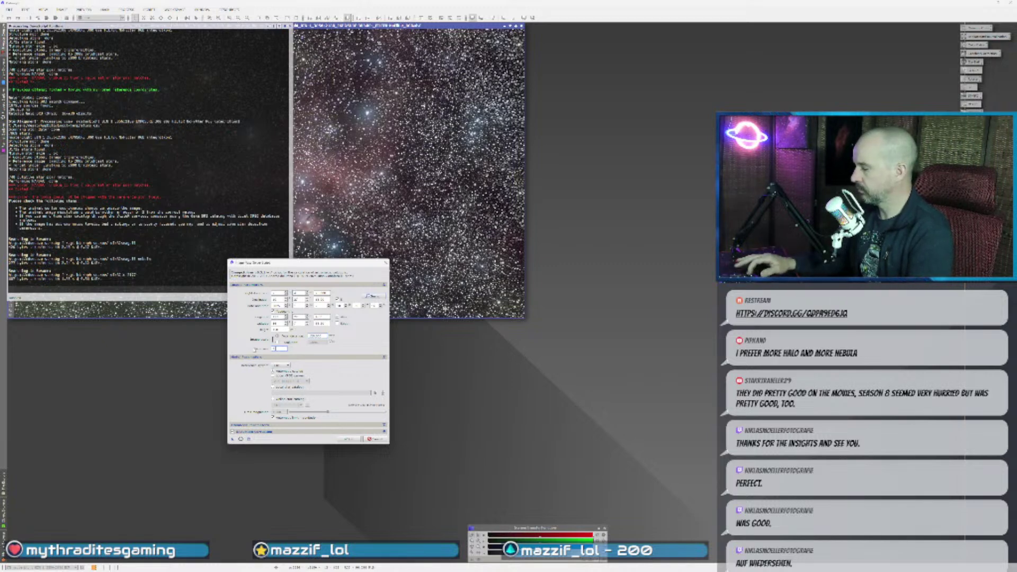
click(346, 439)
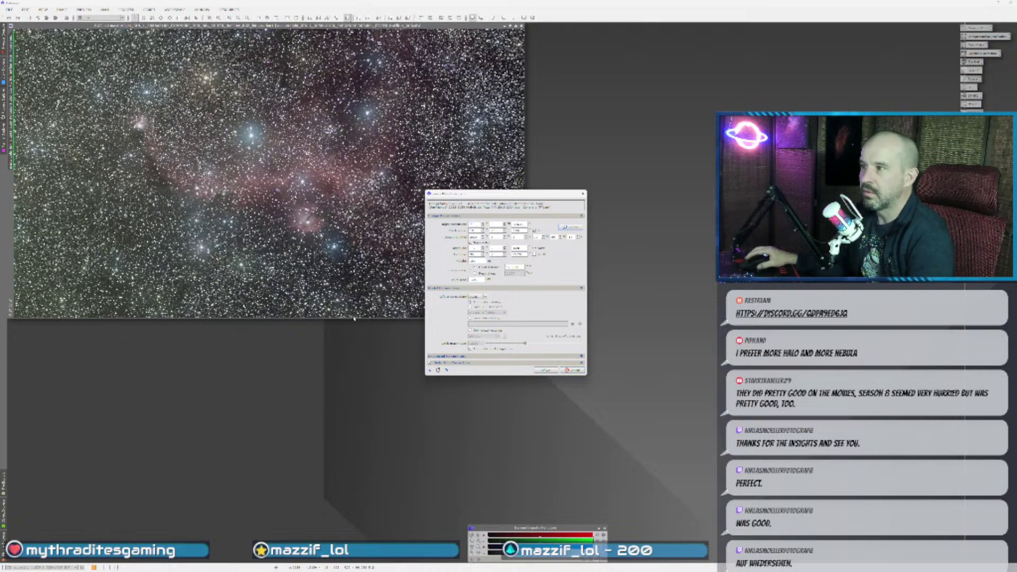
- Expand the solver's advanced parameters, then cancel plate solving for both master images so the pipeline can finish
click(482, 358)
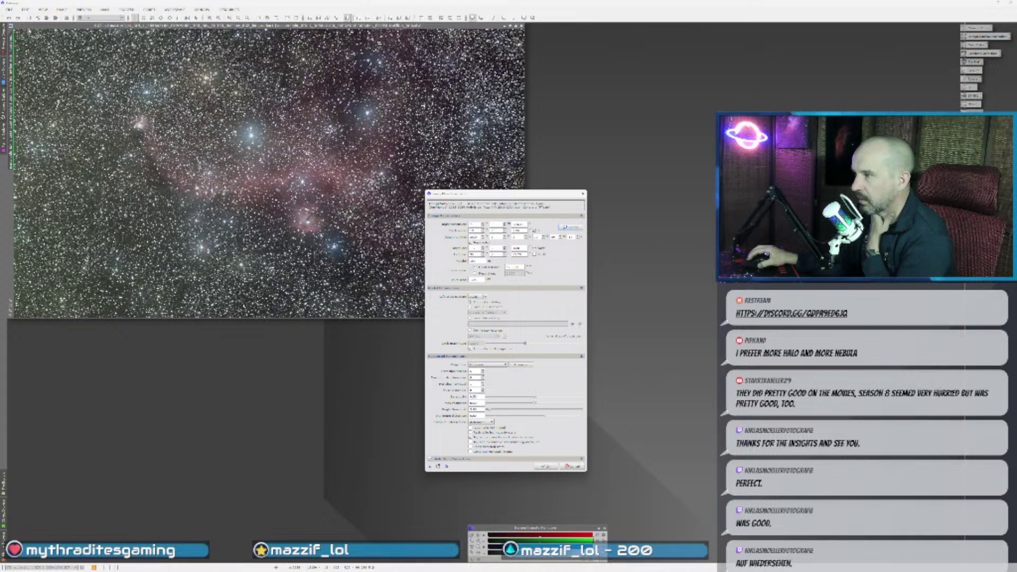
click(583, 194)
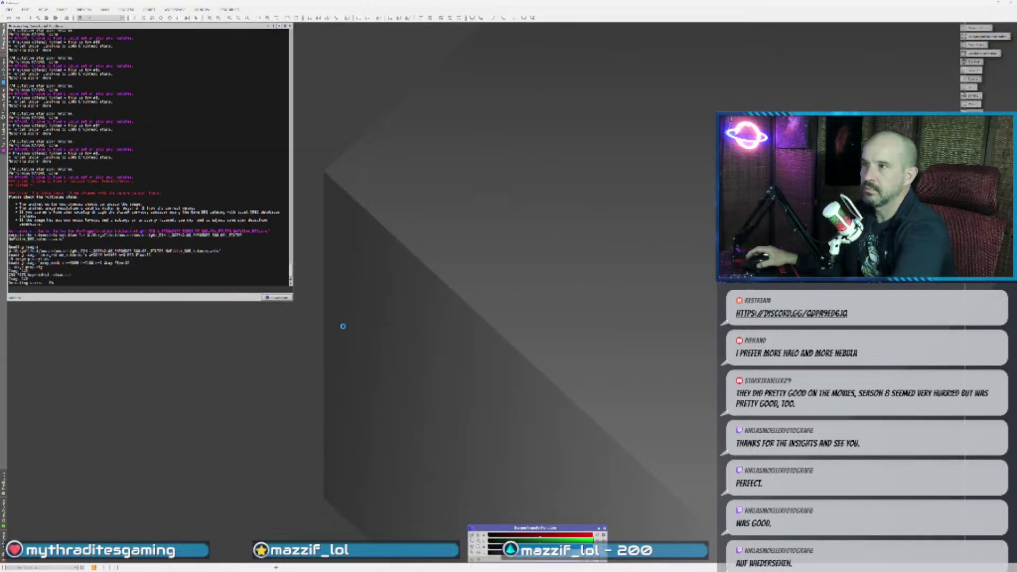
click(497, 300)
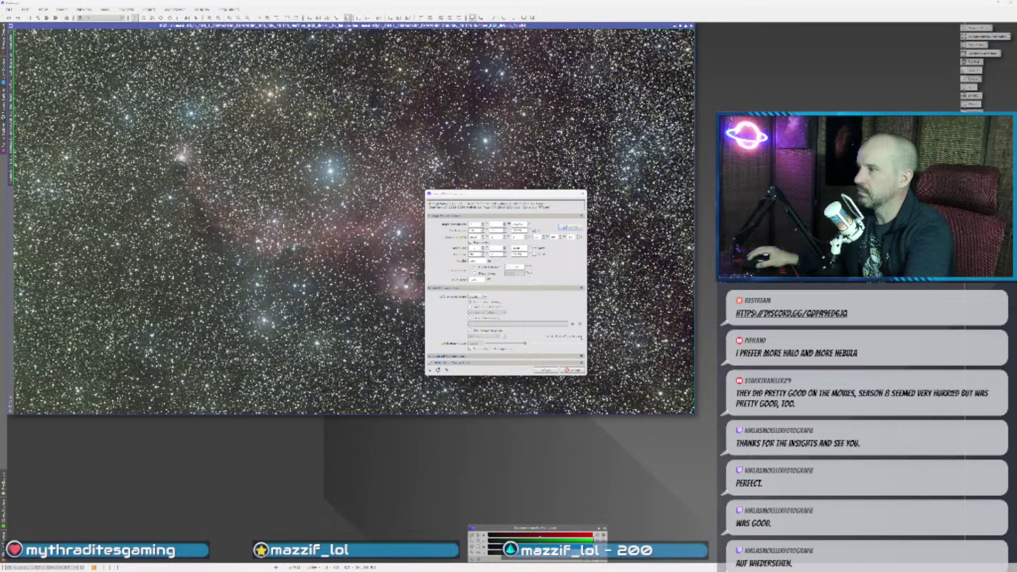
click(566, 370)
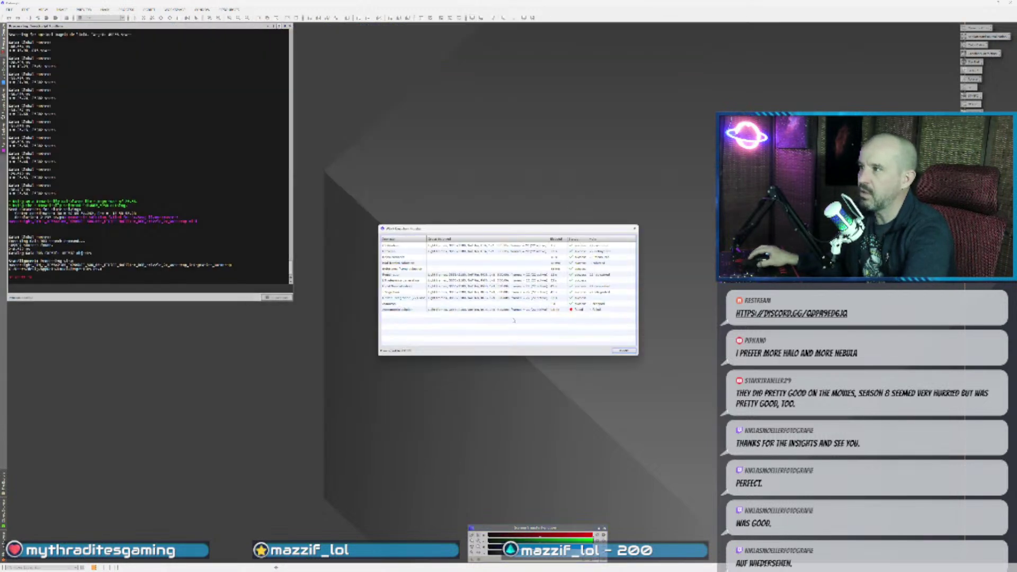
- Close the execution monitor and the process log report, and exit the batch preprocessing script
click(626, 352)
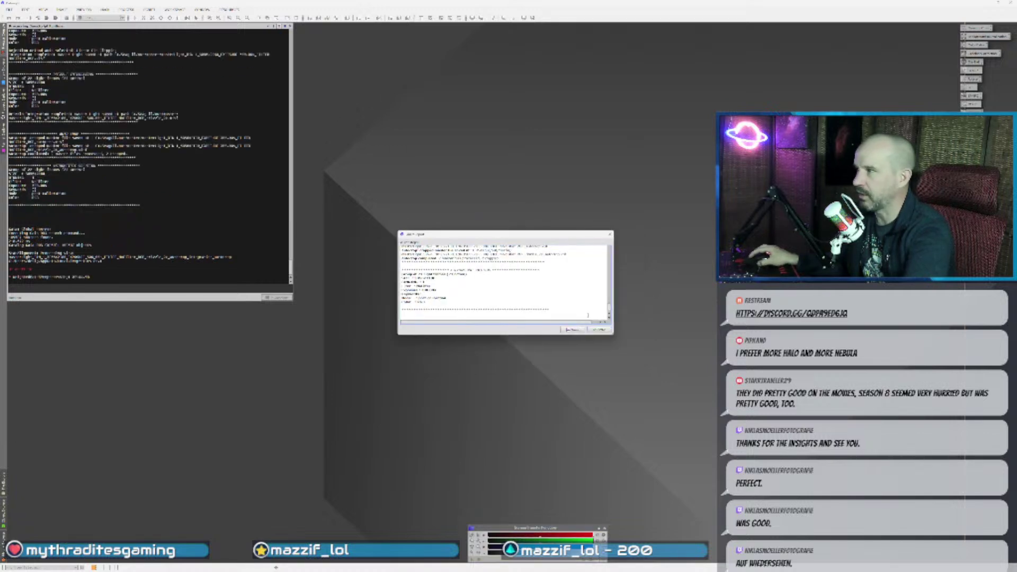
click(598, 329)
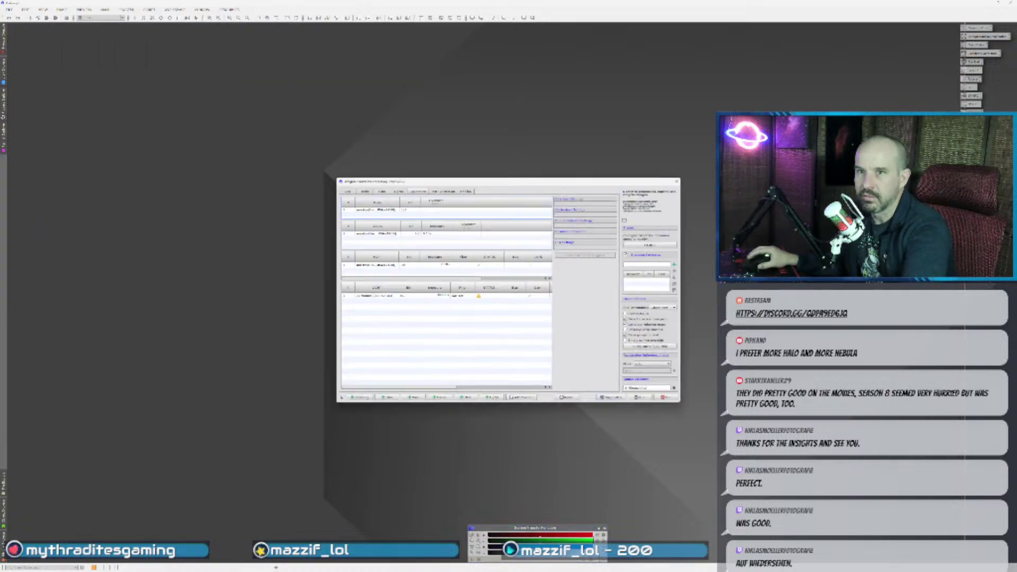
click(652, 395)
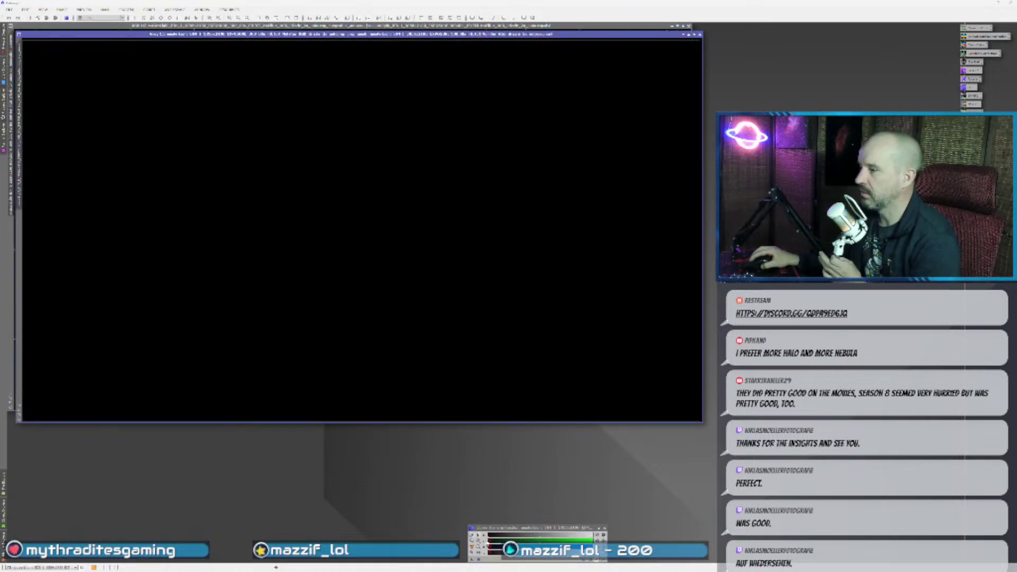
- Close the black drizzle weights image and apply a screen auto-stretch to the drizzled nebula master
click(700, 34)
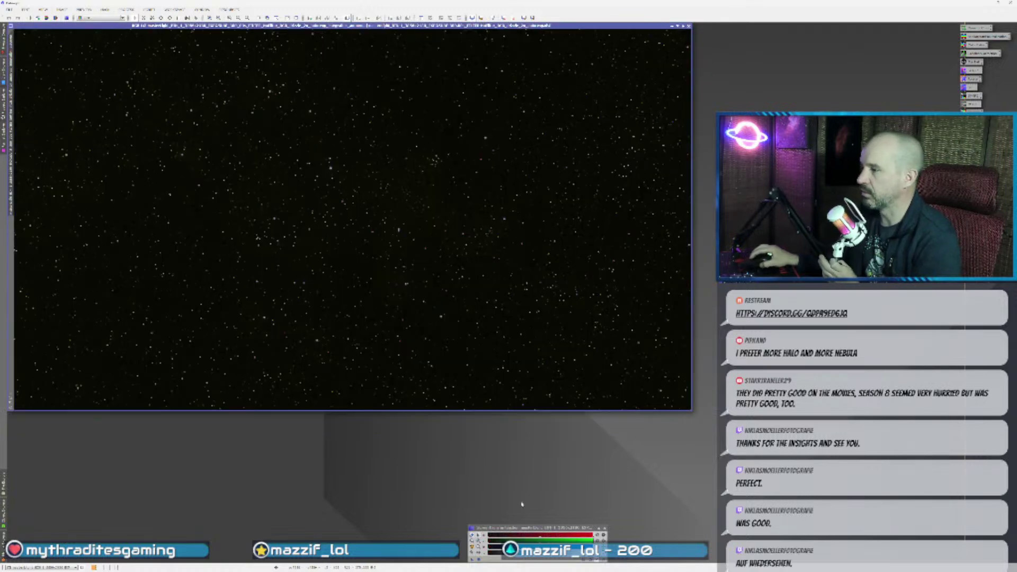
click(473, 547)
drag(473, 551, 488, 291)
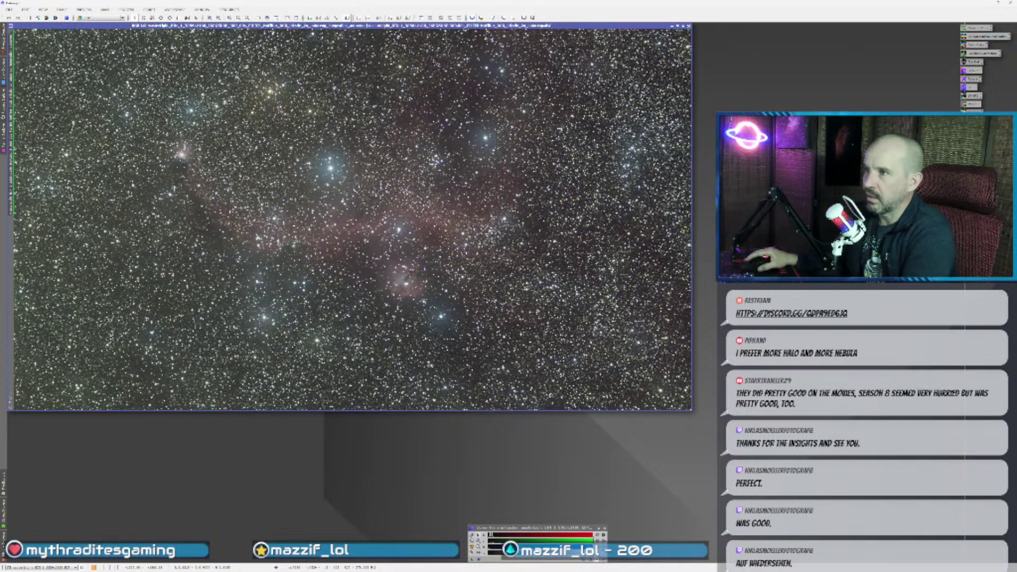
scroll(399, 284, down, 1)
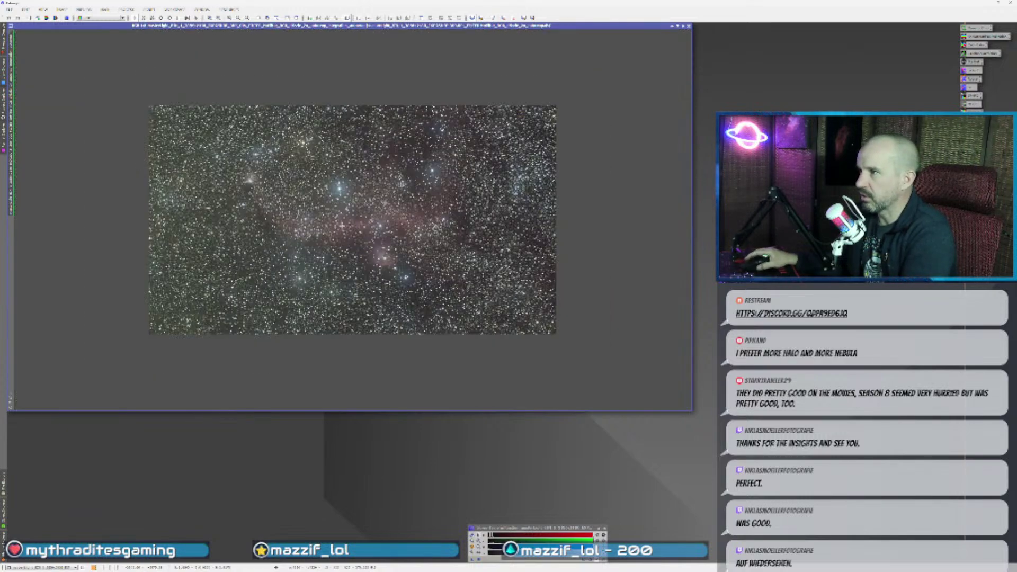
scroll(400, 285, up, 3)
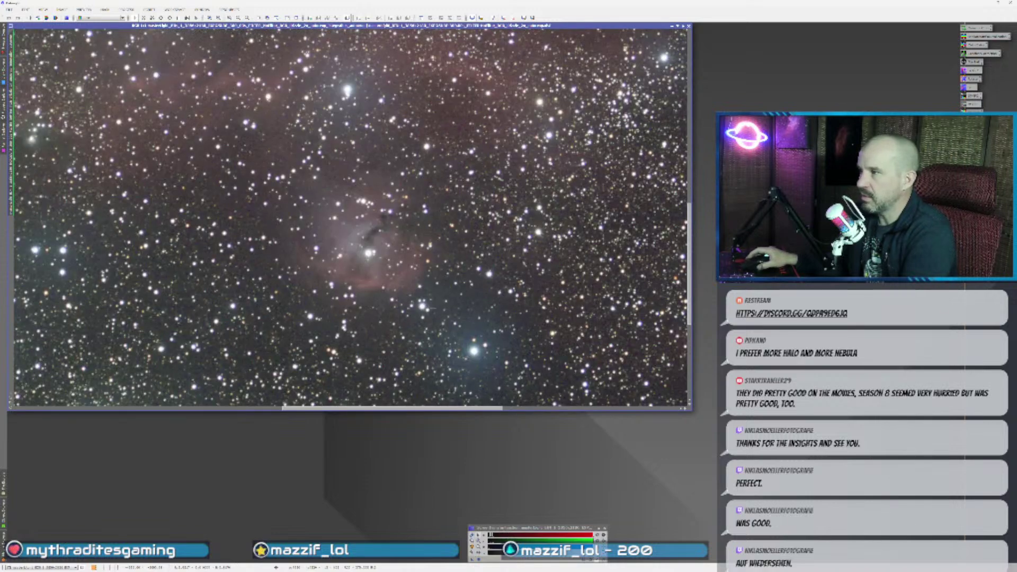
- Extract the background gradient from the drizzled nebula master and generate a separate background model image
scroll(418, 292, down, 3)
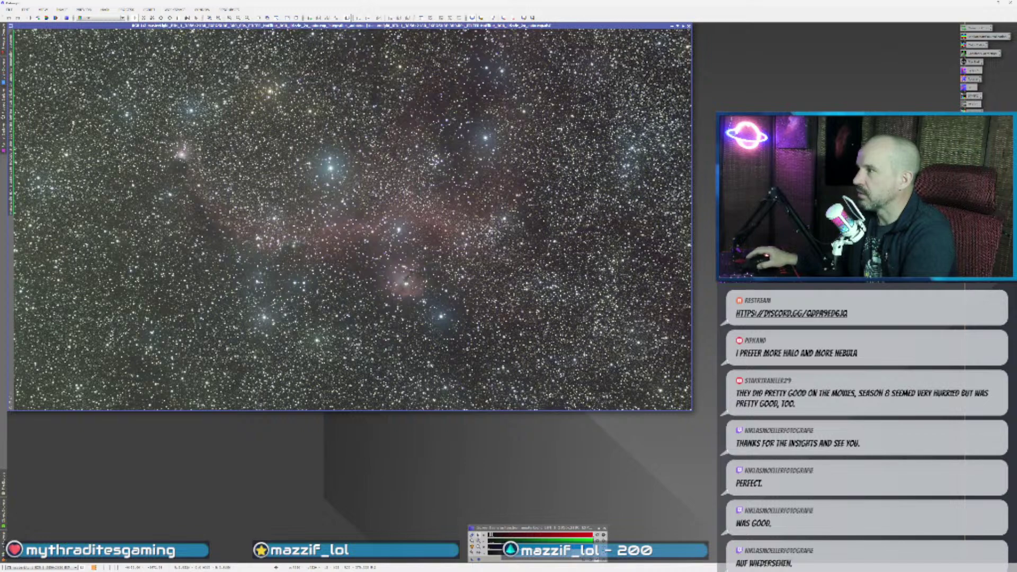
scroll(588, 346, up, 3)
scroll(588, 345, down, 2)
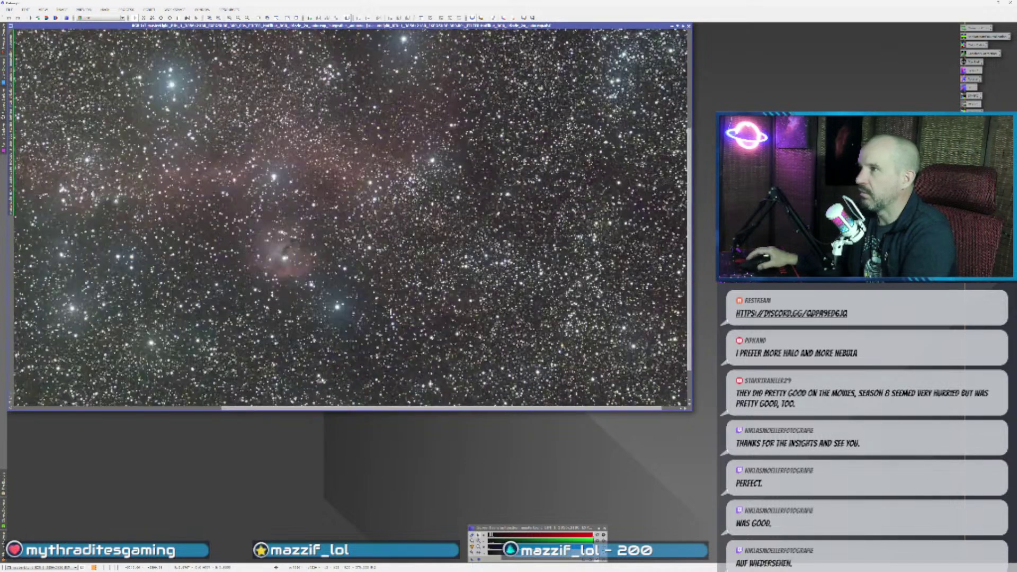
scroll(588, 345, down, 1)
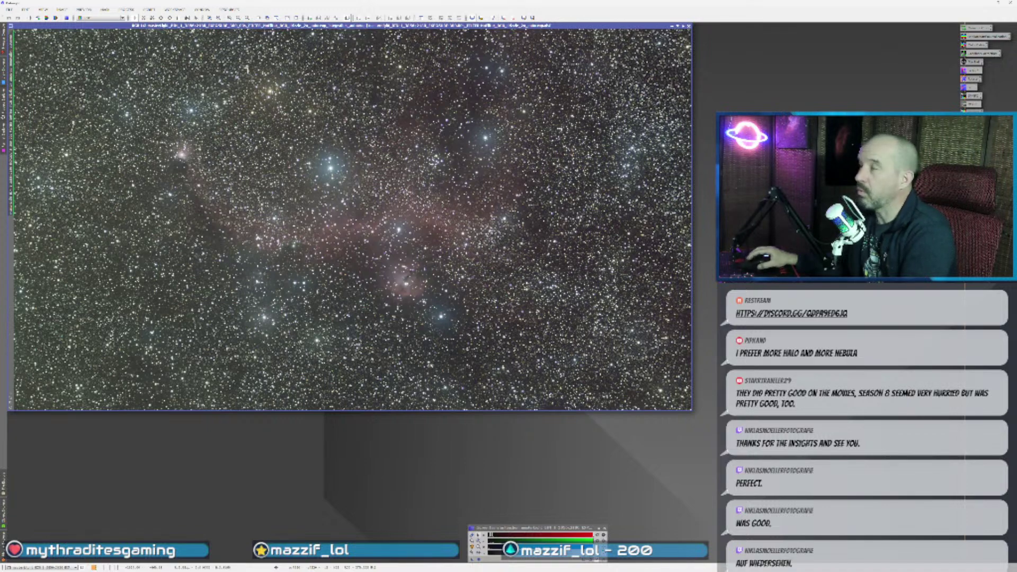
click(149, 9)
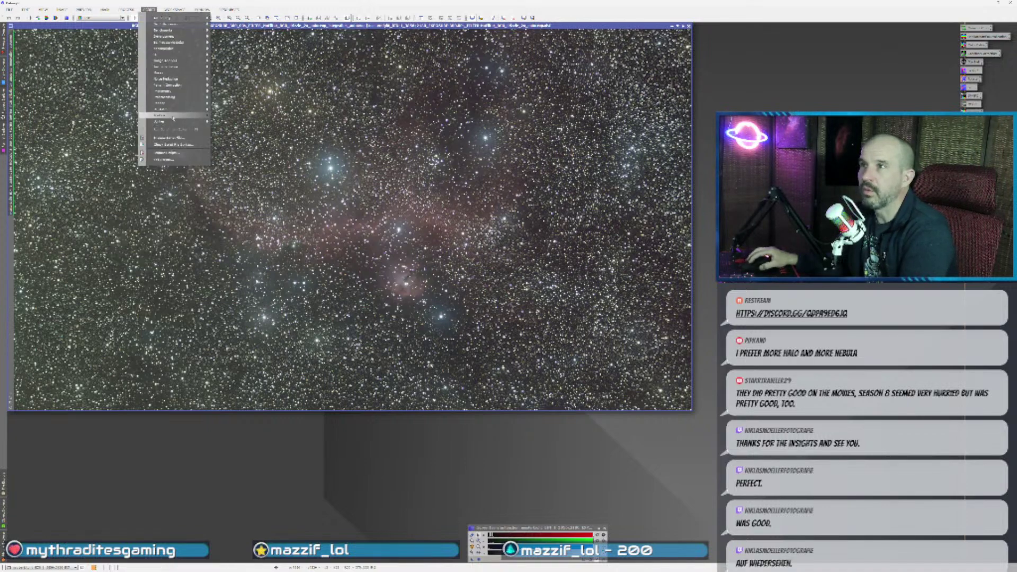
mouse_move(172, 116)
click(272, 196)
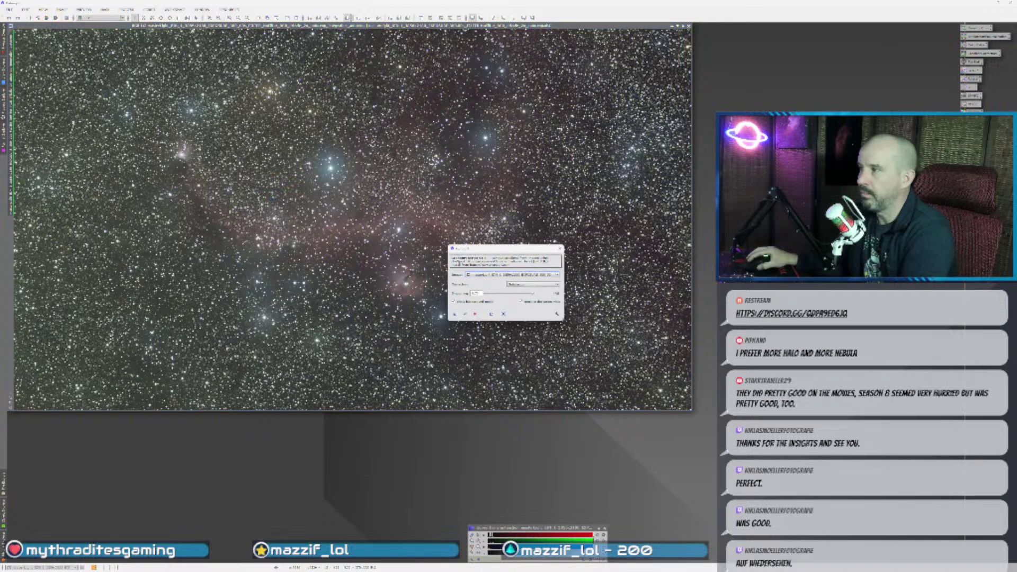
click(465, 314)
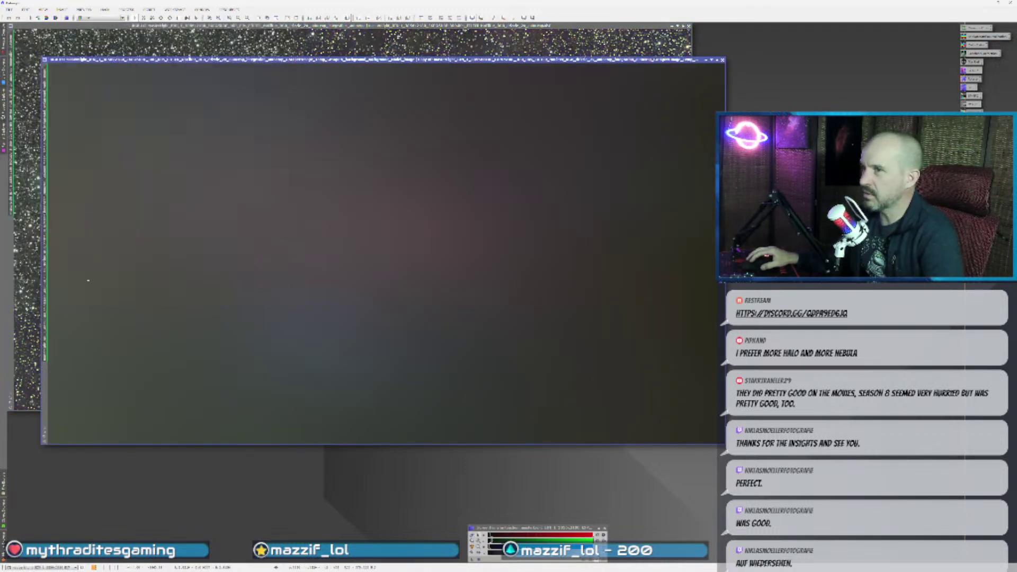
- Compare the master before and after background extraction using undo and redo, and close the background model image
click(28, 287)
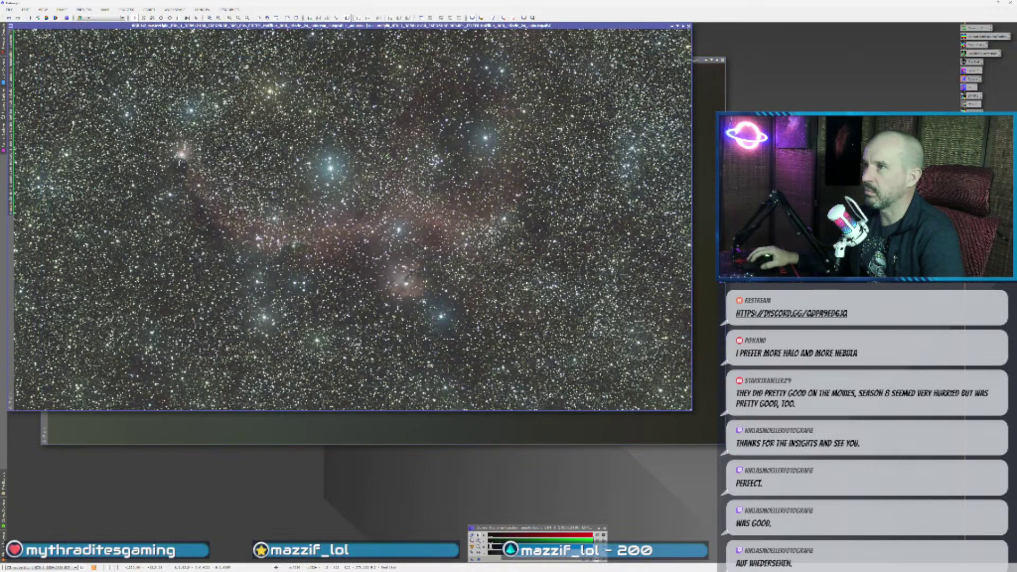
click(9, 18)
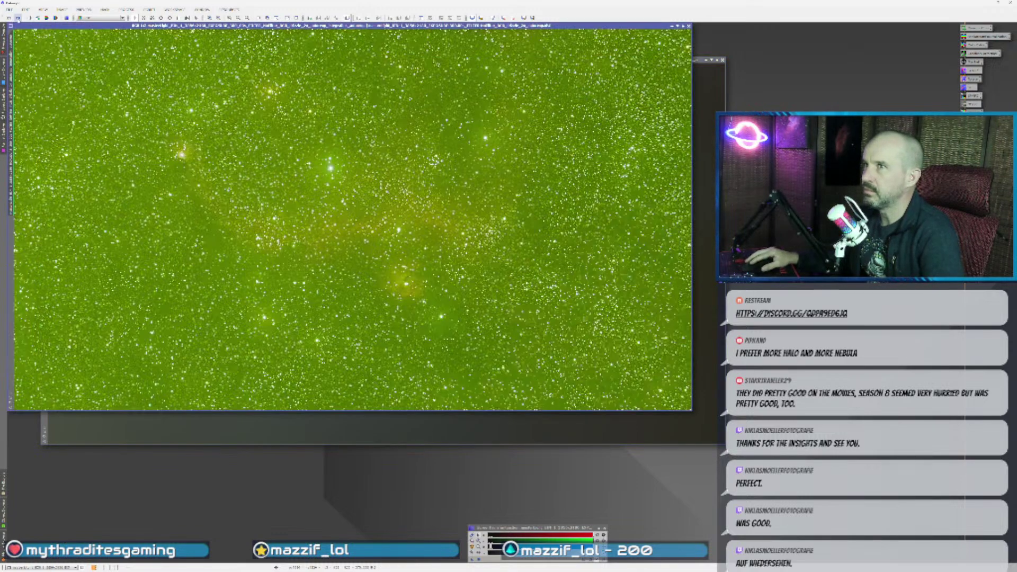
key(ctrl+y)
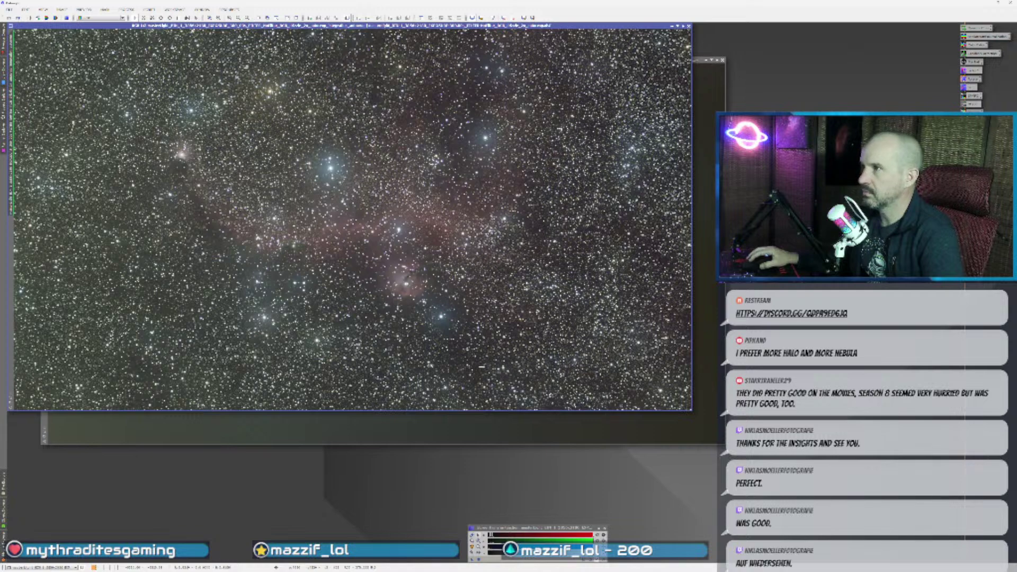
click(339, 414)
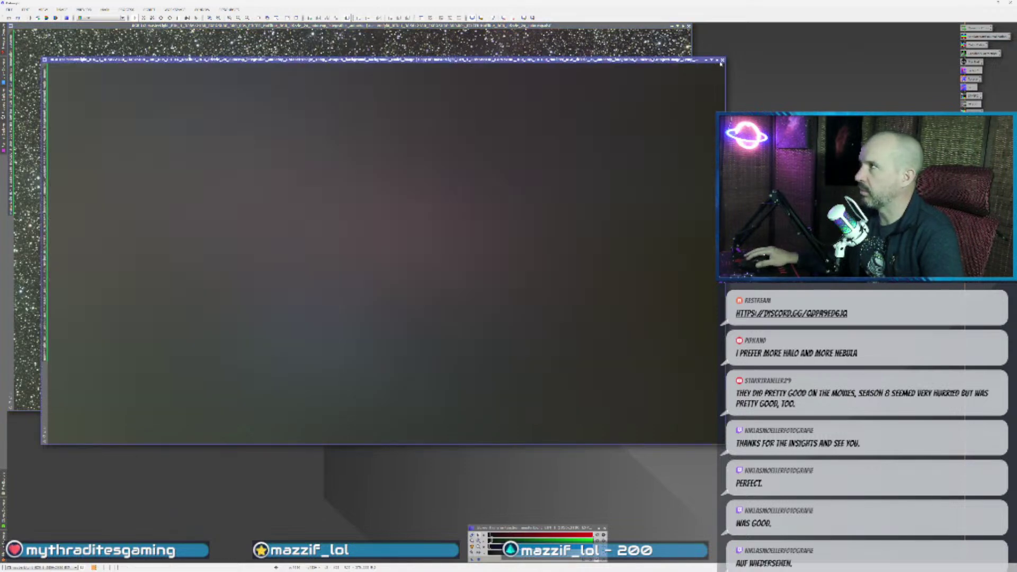
click(722, 60)
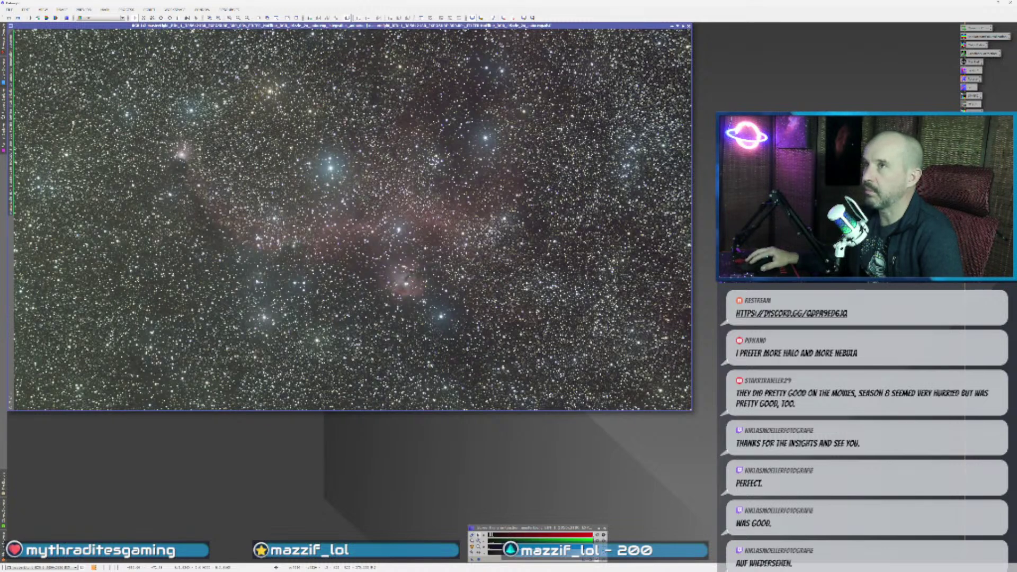
- Close the reopened GradientCorrection process and run the Auto DBE V1.6 script on the nebula master instead
double_click(982, 53)
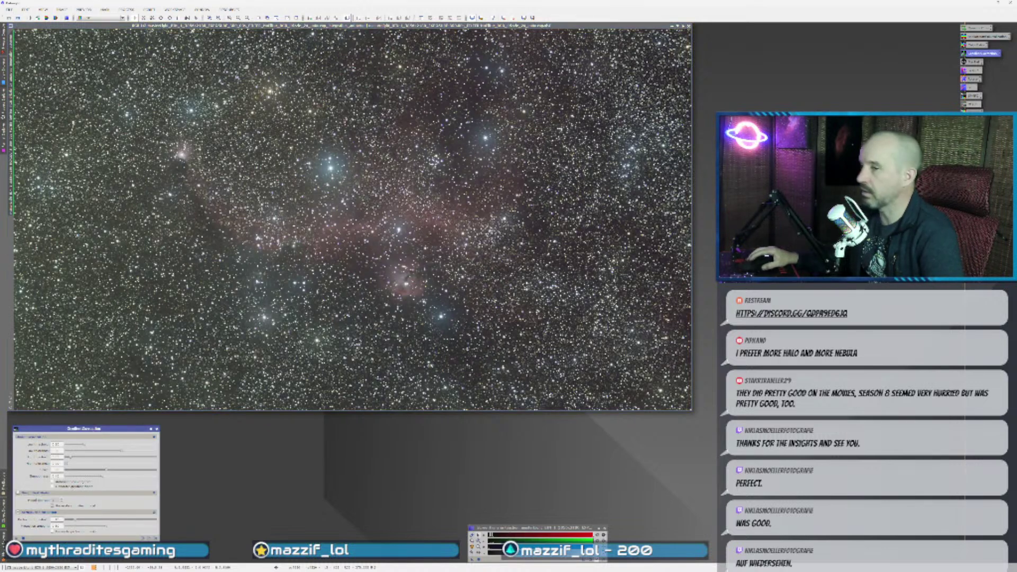
click(157, 428)
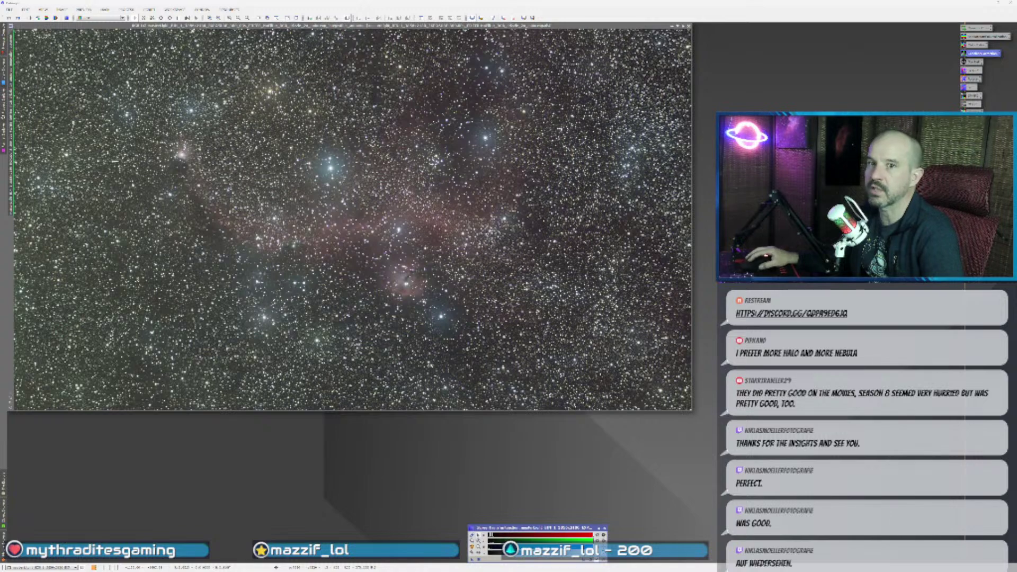
click(125, 9)
mouse_move(149, 9)
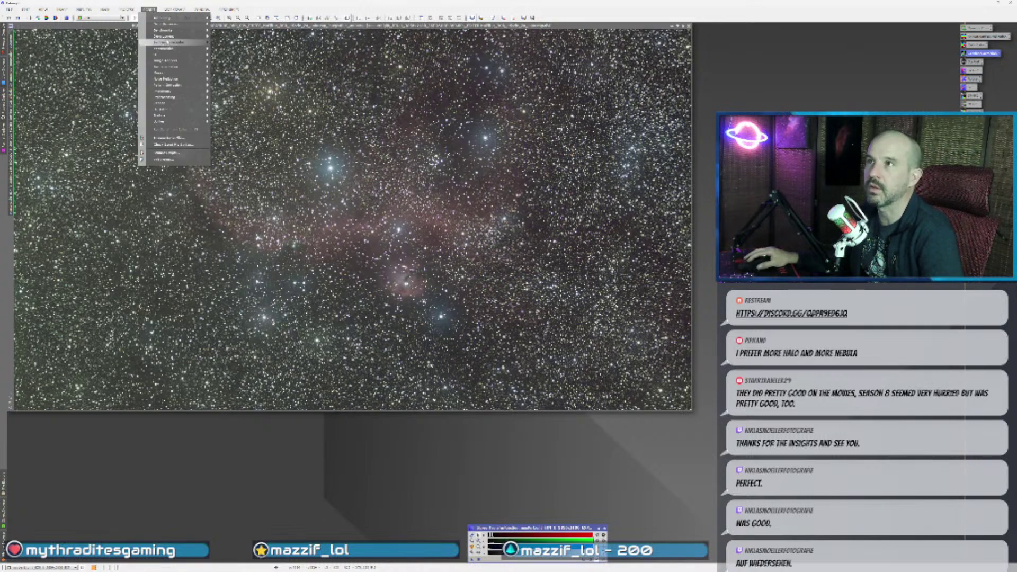
mouse_move(175, 109)
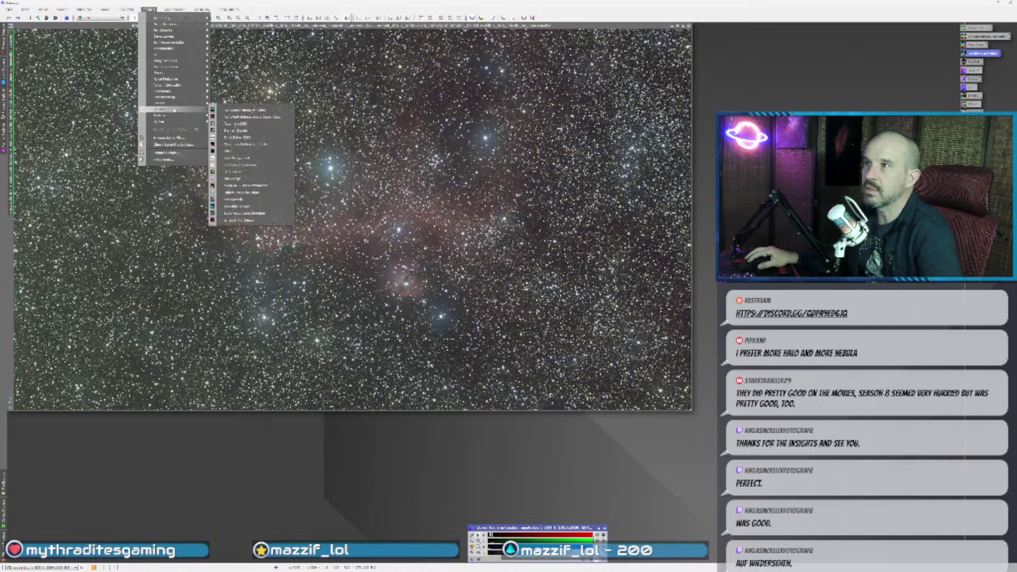
click(241, 123)
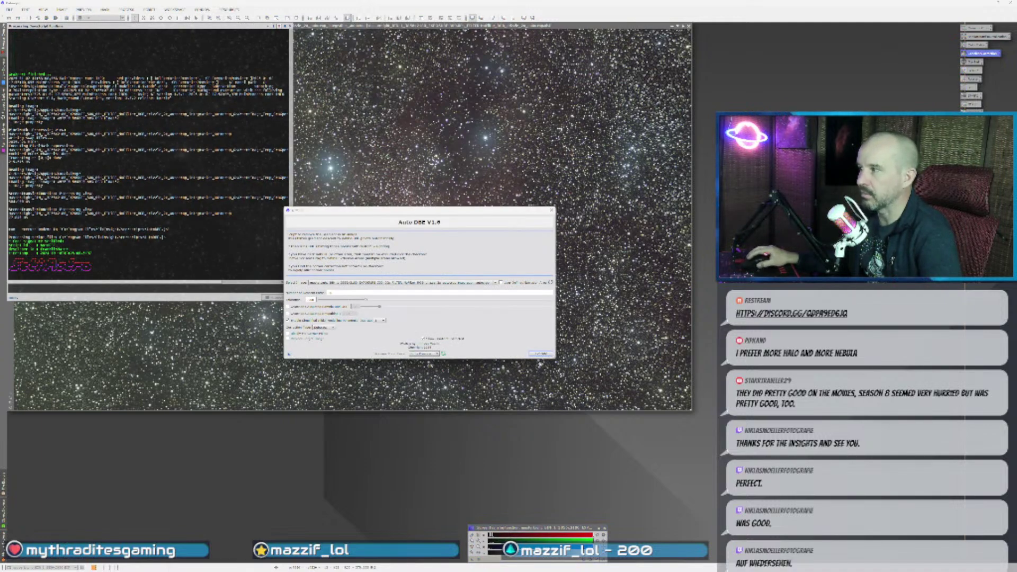
click(541, 353)
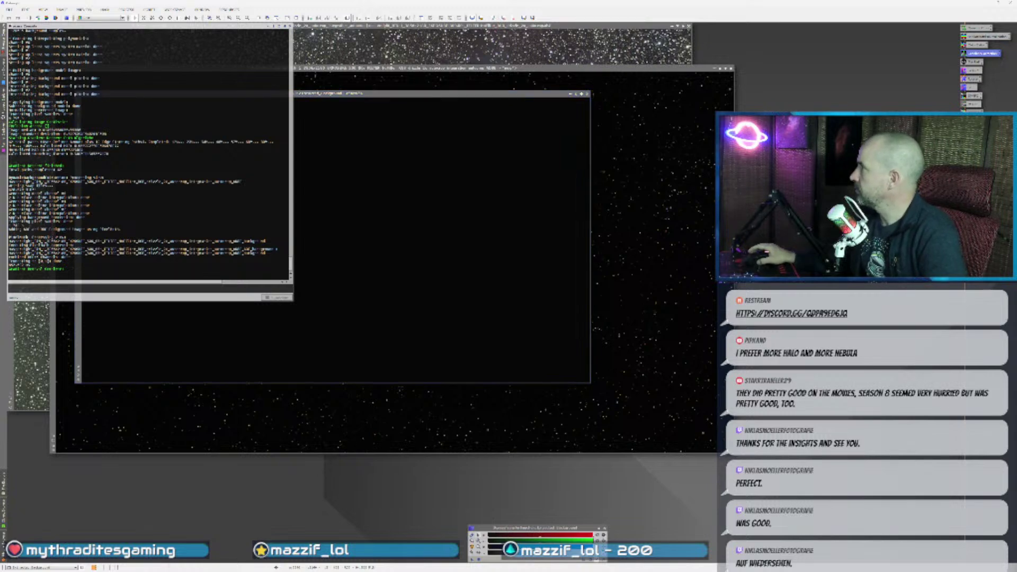
- Apply a screen auto-stretch to the Auto DBE background model and to the Auto DBE corrected image
click(427, 261)
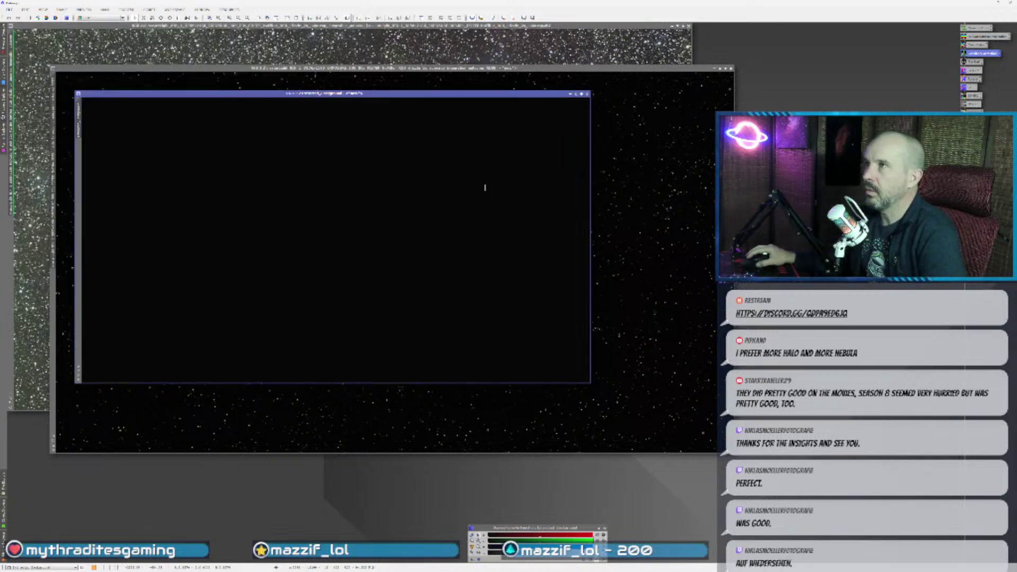
key(ctrl+a)
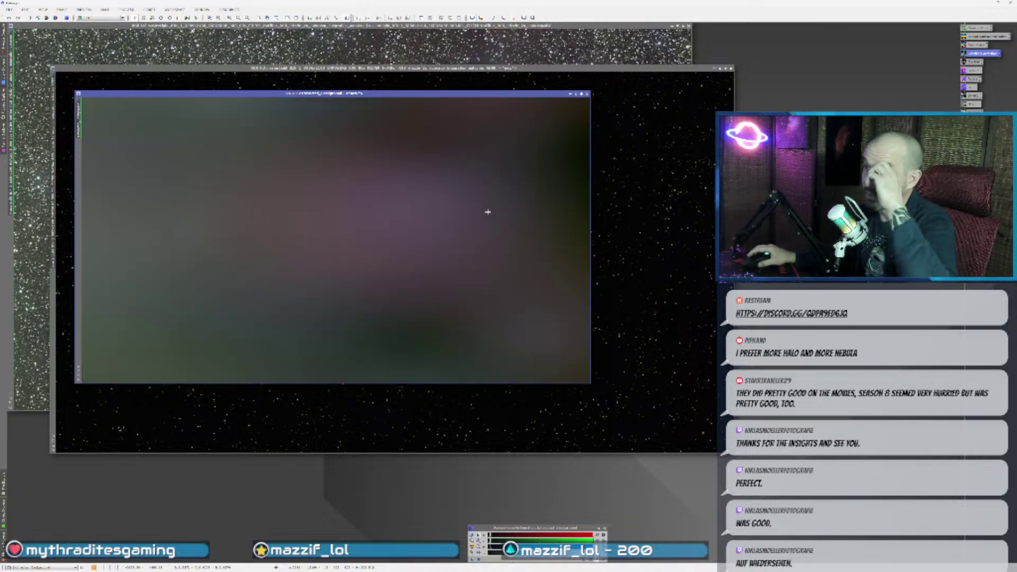
drag(424, 94, 606, 171)
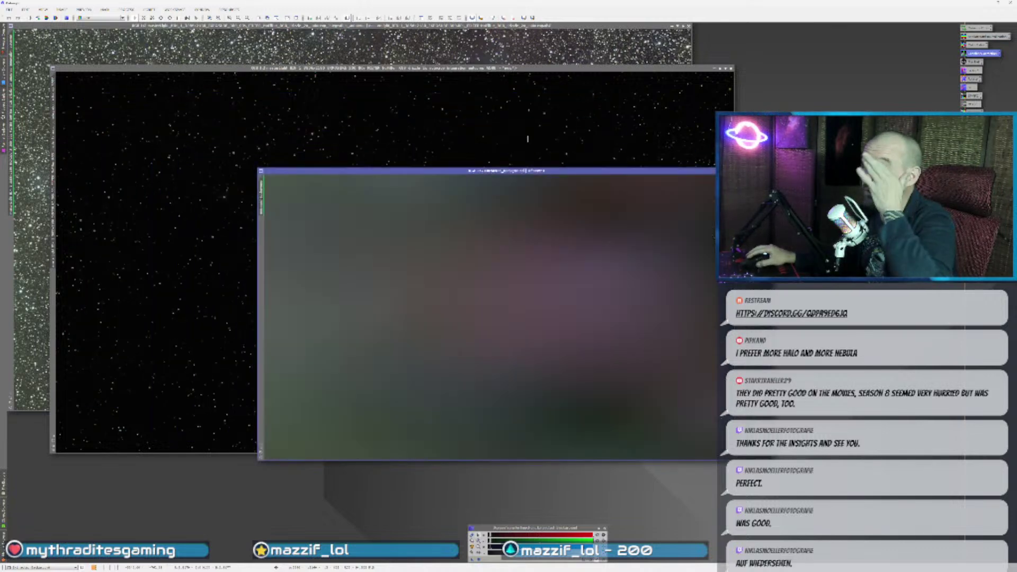
click(527, 139)
key(ctrl+a)
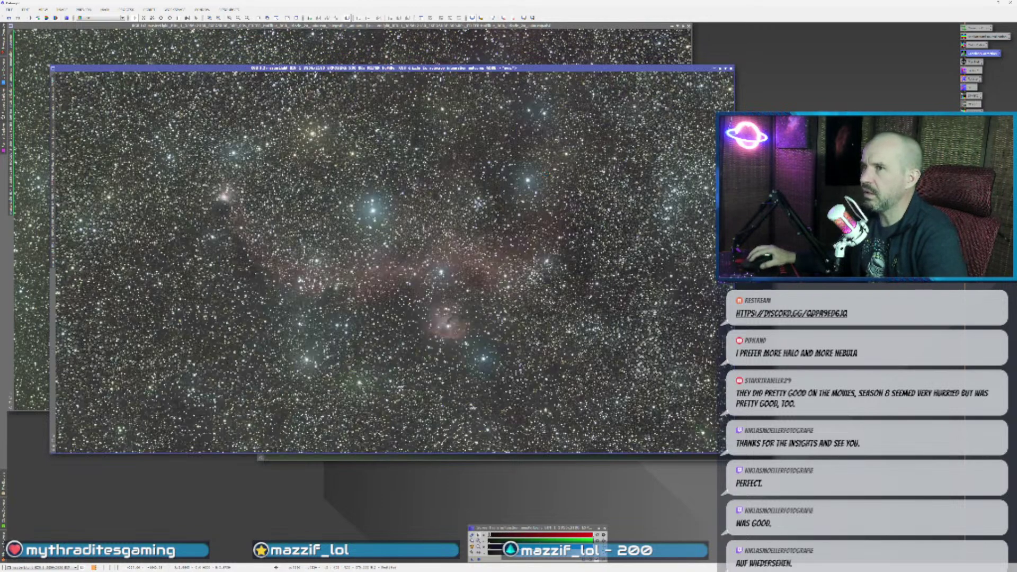
- Compare the Auto DBE corrected image with the nebula master by alternating between their windows
click(529, 48)
click(674, 424)
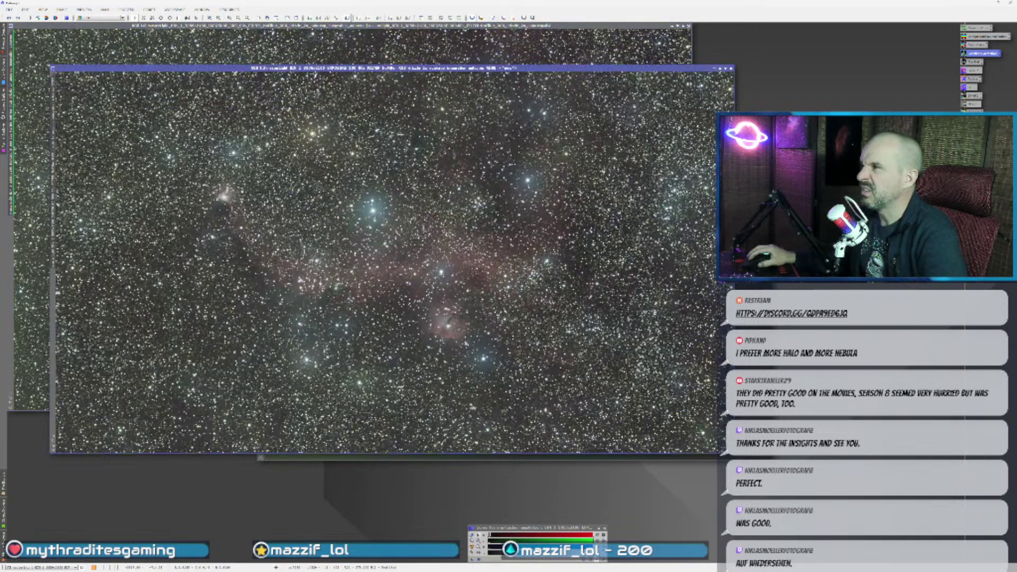
click(530, 48)
click(699, 346)
- Close the Auto DBE background model and corrected image without saving, keeping only the nebula master
click(745, 328)
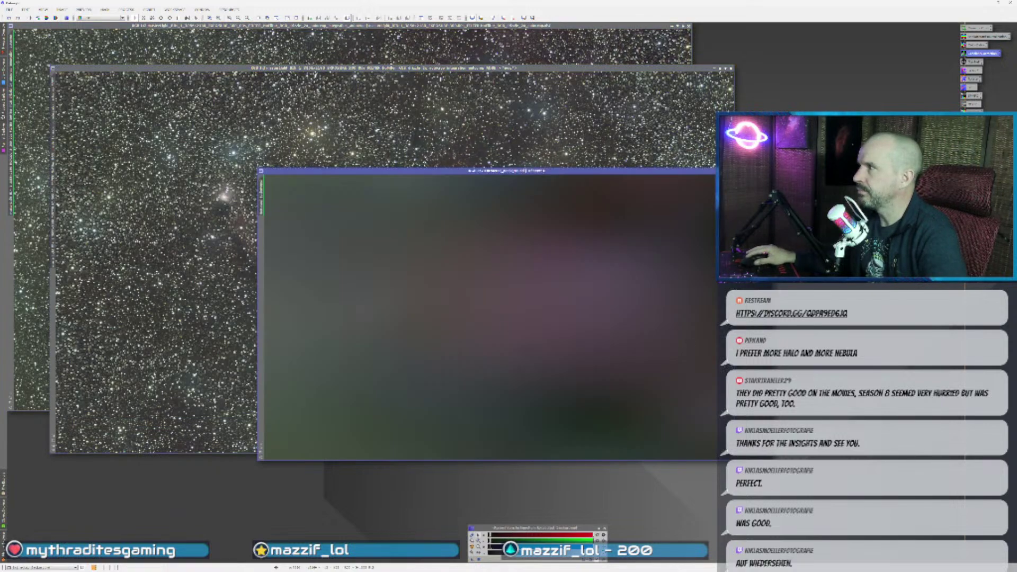
click(711, 170)
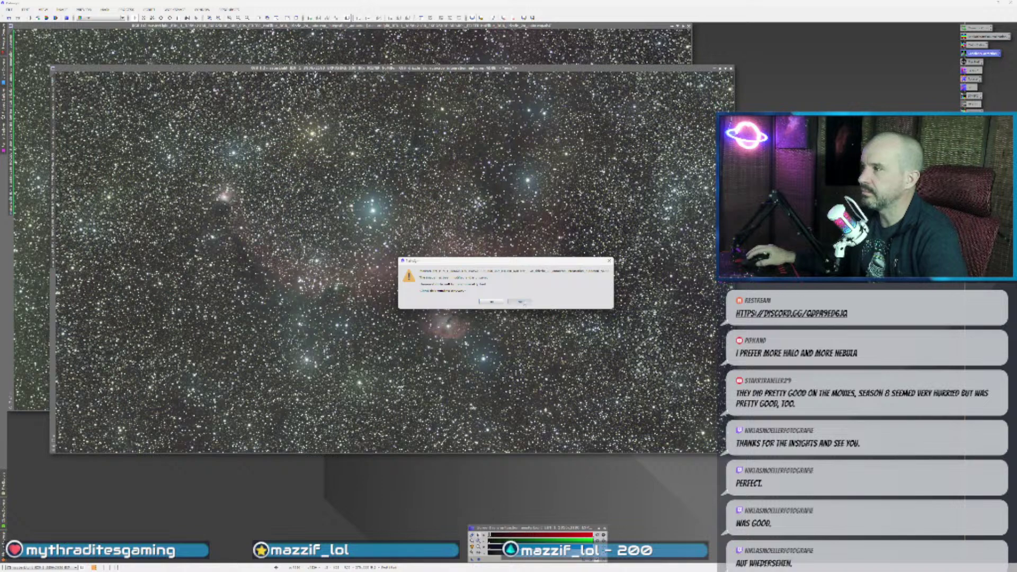
click(520, 302)
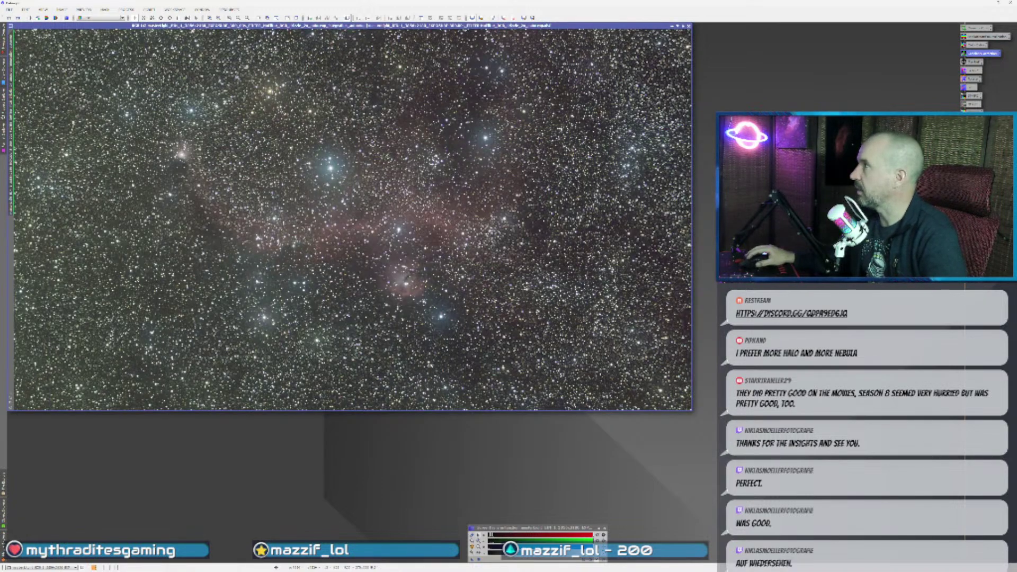
- Open GradientCorrection with structure protection disabled, and enable the simplified model, automatic convergence and gradient model generation
double_click(981, 54)
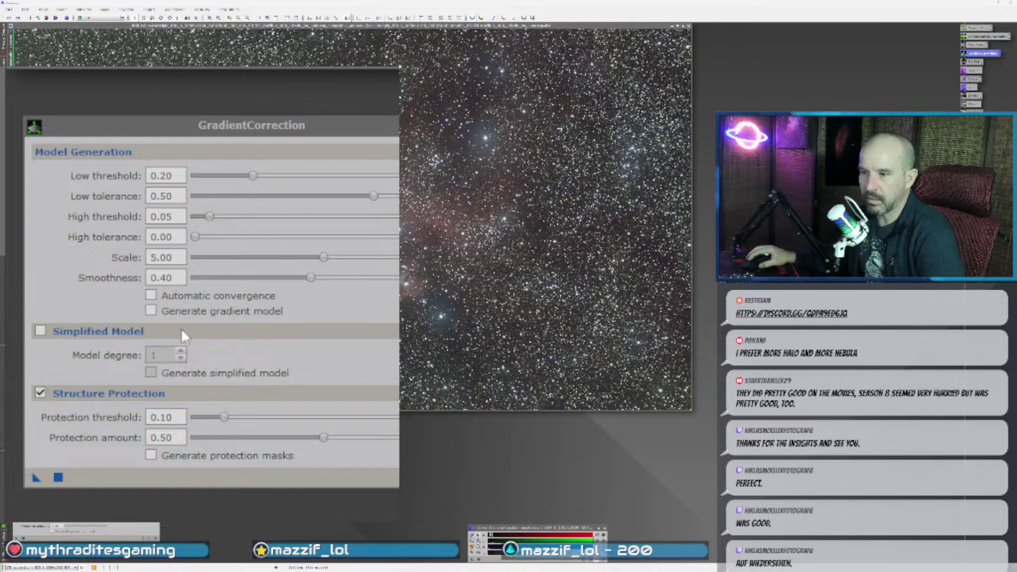
click(79, 331)
click(41, 354)
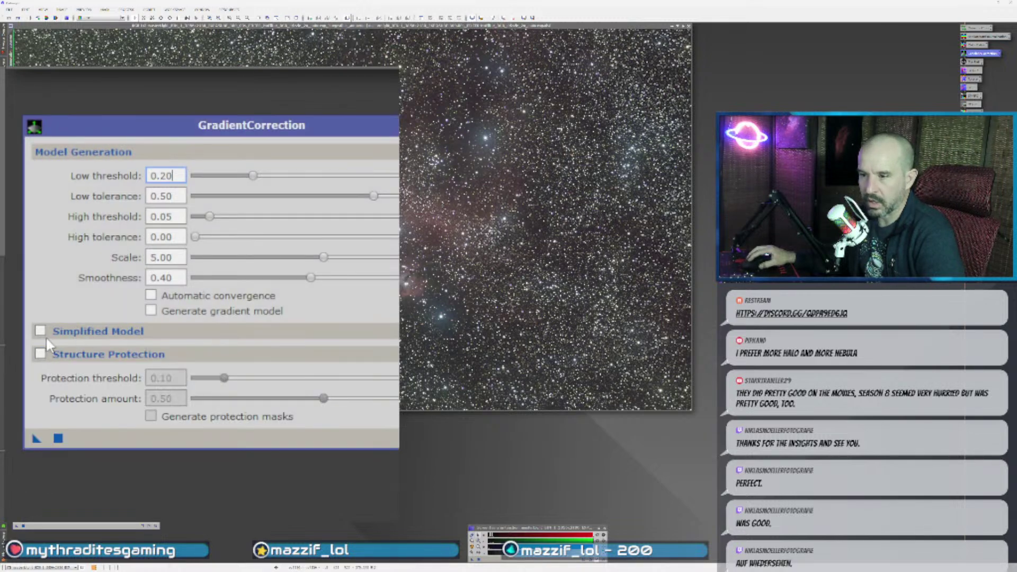
click(41, 331)
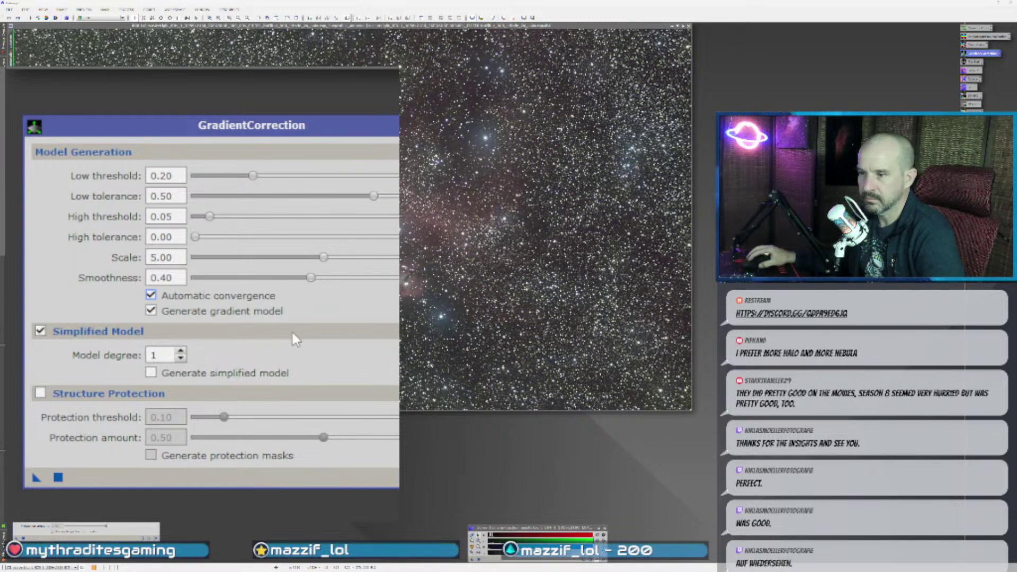
- Set the gradient correction's scale to 7.50 and smoothness to 0.70, and apply it to the nebula master
drag(323, 257, 399, 257)
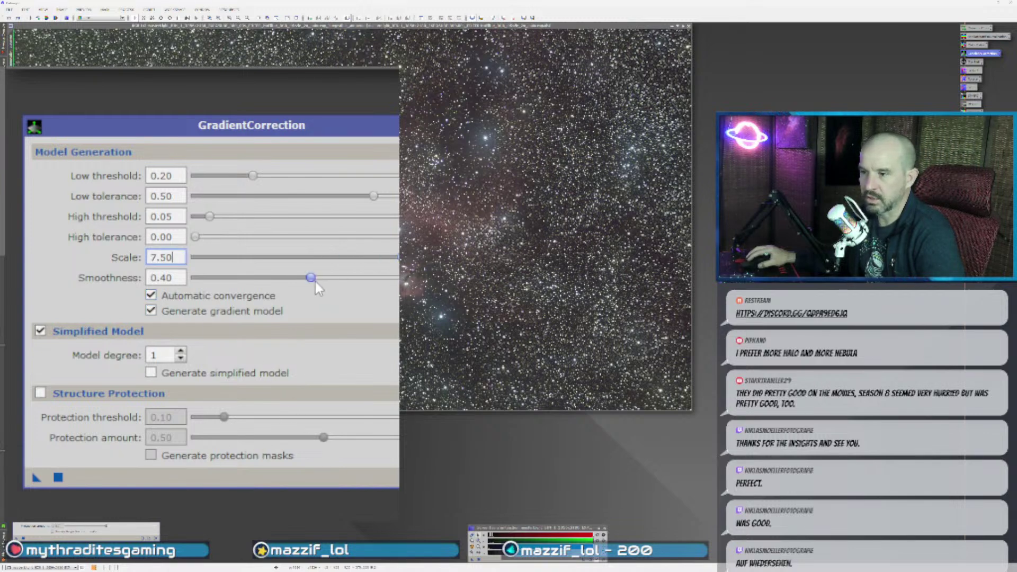
key(Tab)
drag(387, 280, 397, 279)
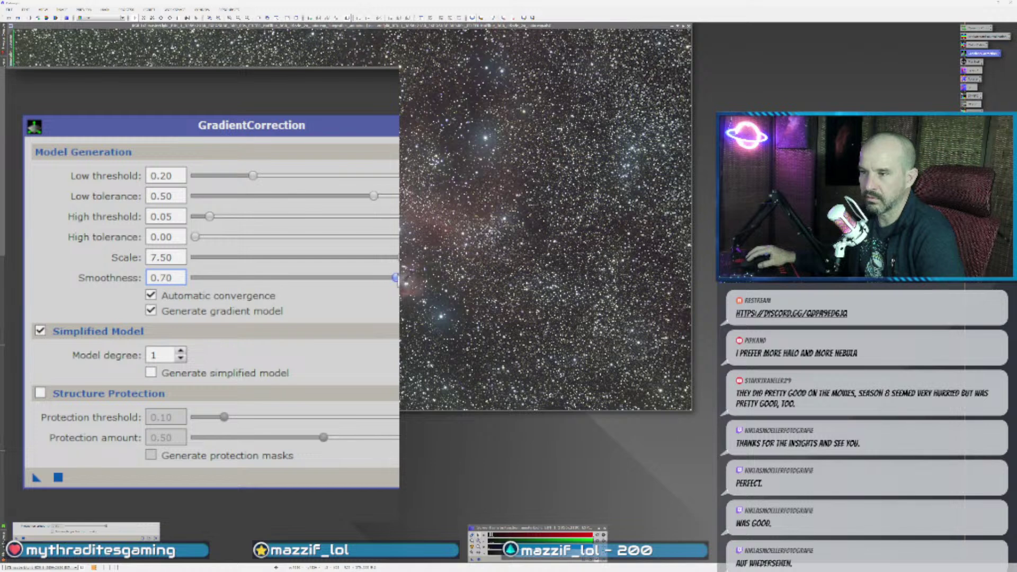
drag(35, 477, 530, 223)
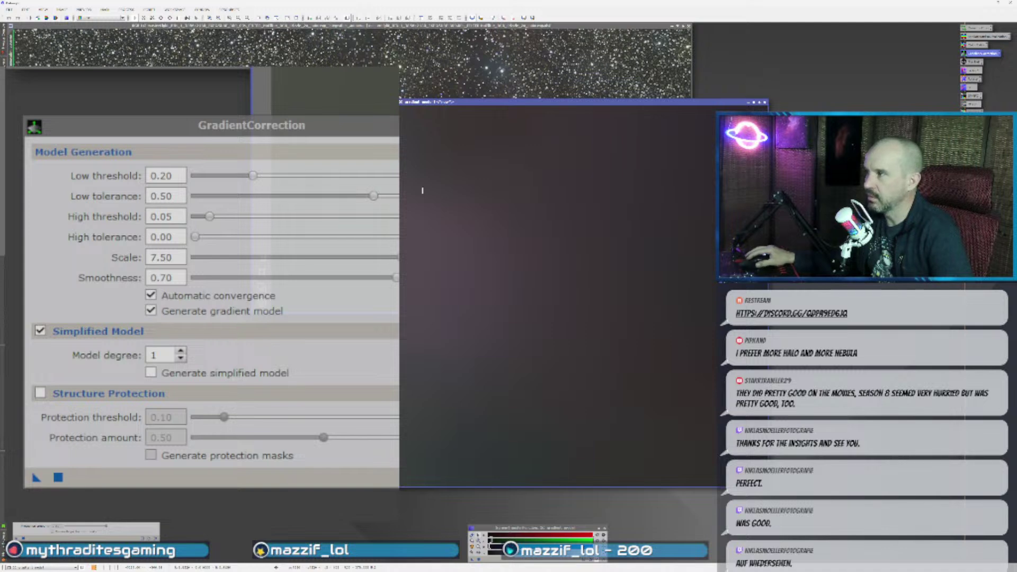
- Compare the nebula master before and after the gradient correction by undoing and redoing it
click(545, 66)
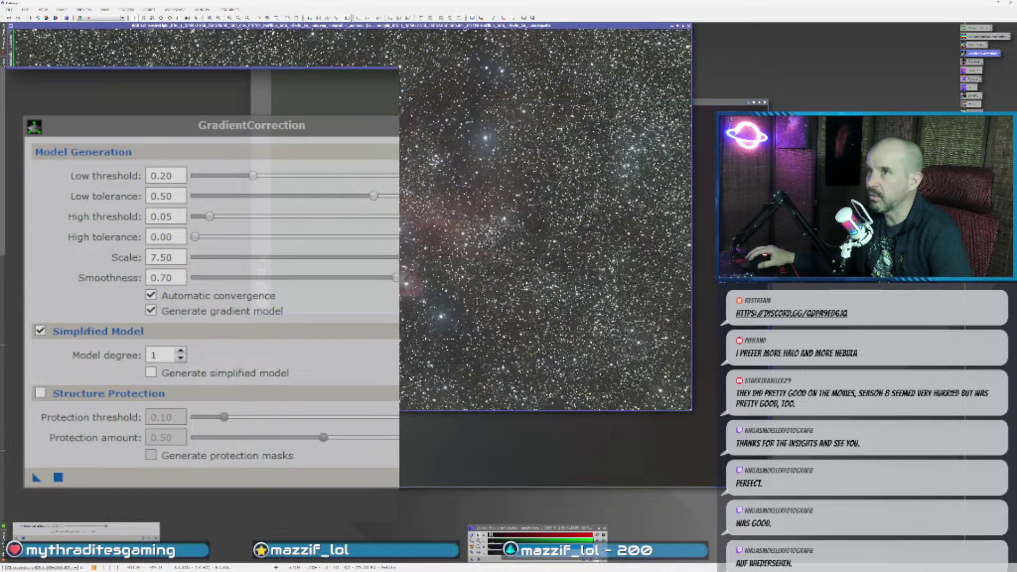
click(8, 18)
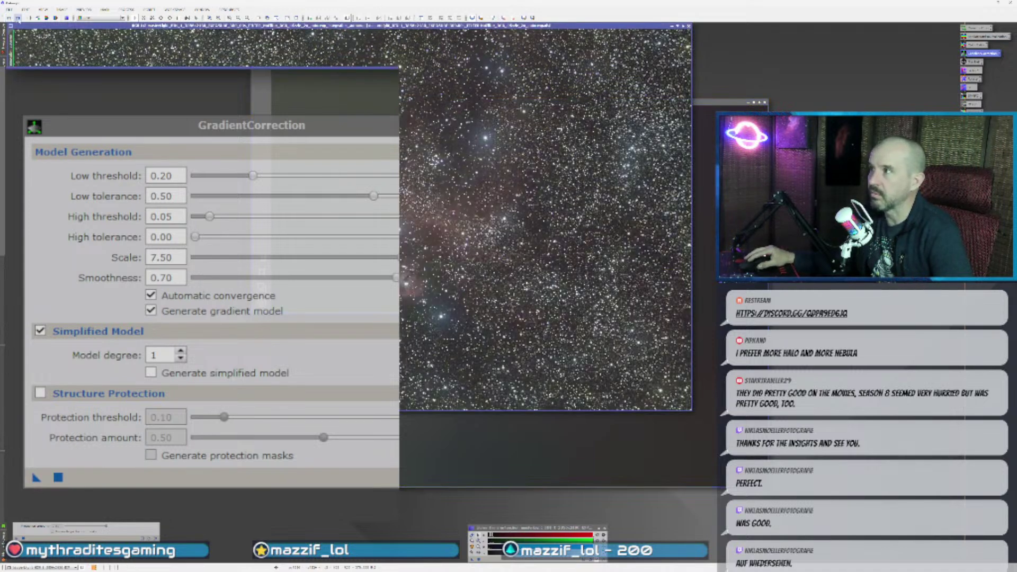
click(17, 18)
click(9, 18)
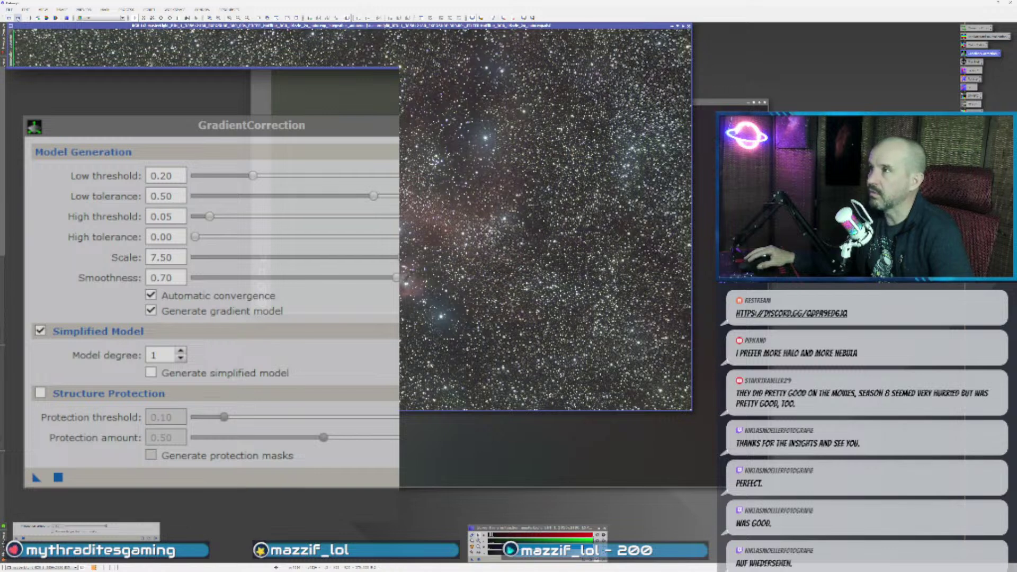
click(18, 18)
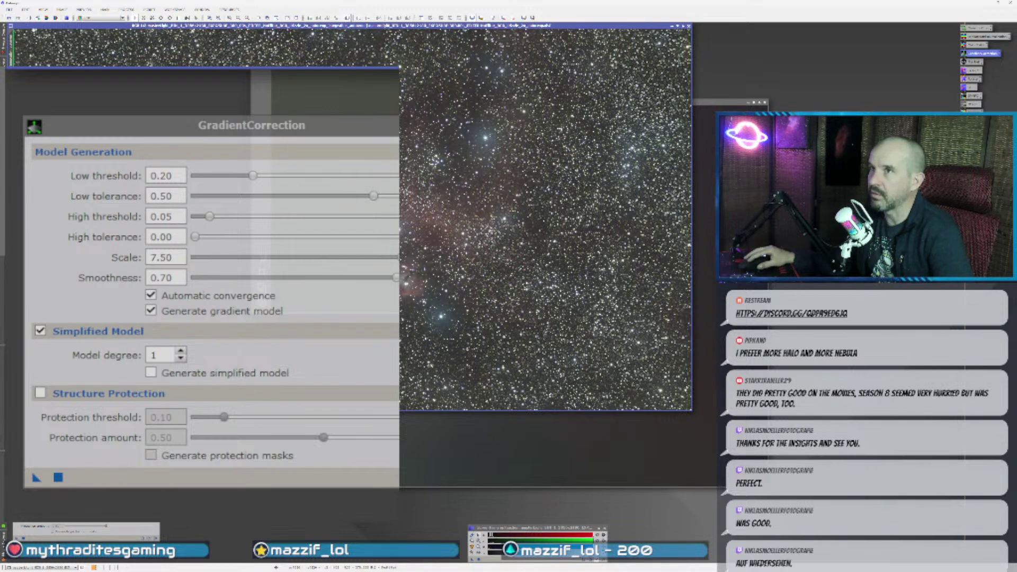
- Toggle the gradient correction on the nebula master once more and close GradientCorrection
click(9, 18)
click(18, 18)
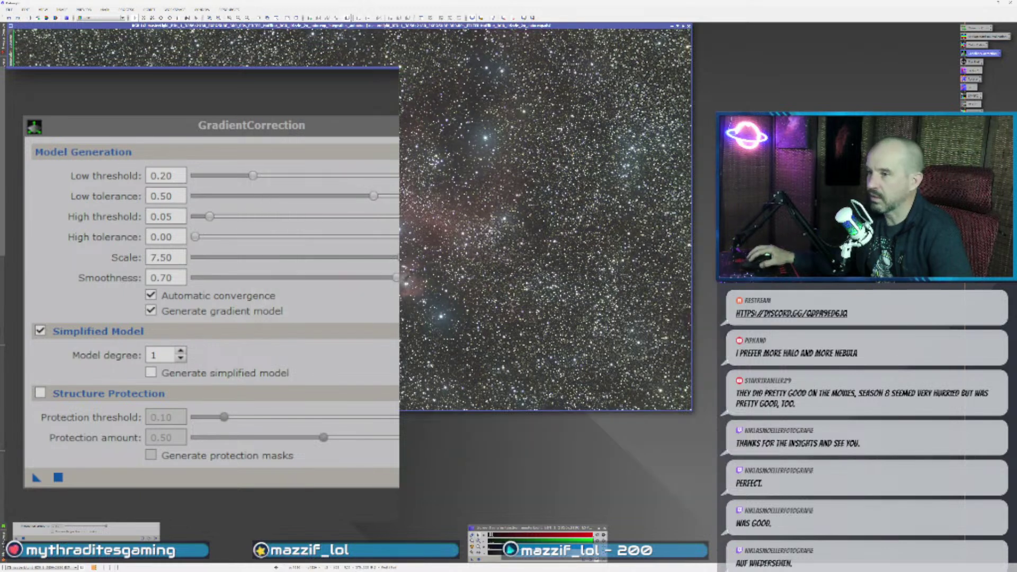
click(156, 428)
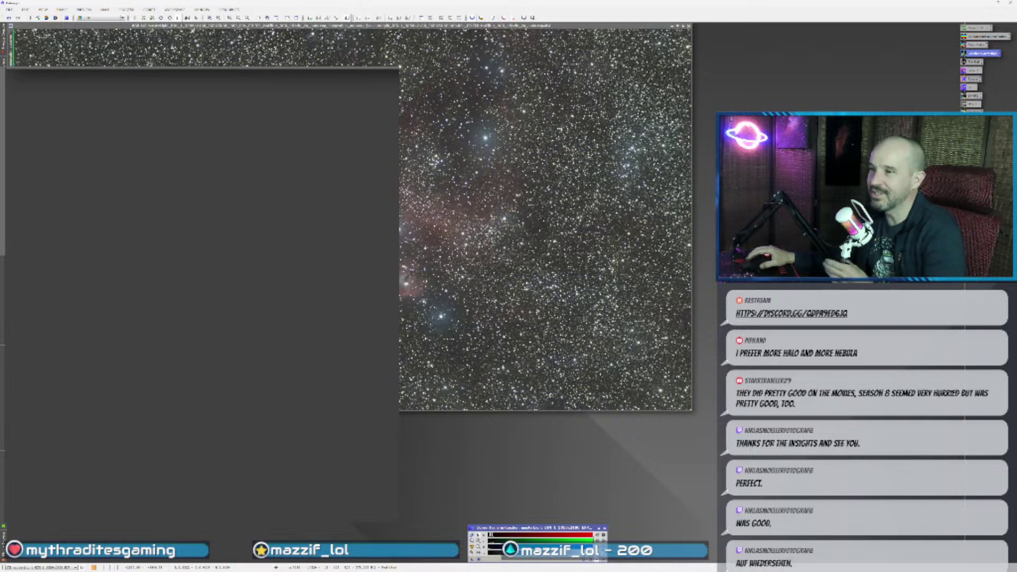
- Define a small preview over a dark, nebula-free background patch in the lower-left part of the nebula master
scroll(158, 301, up, 1)
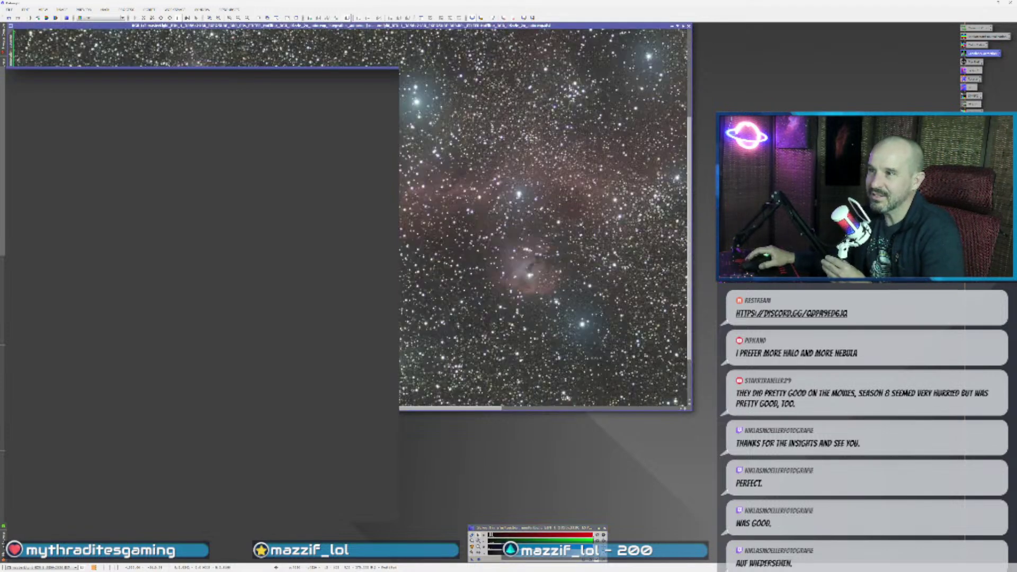
scroll(544, 217, up, 1)
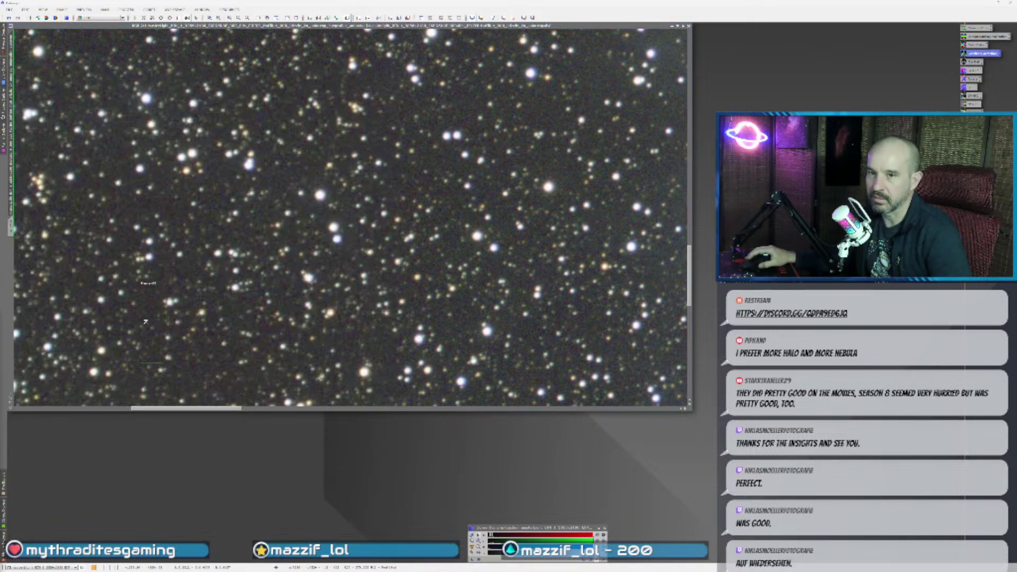
scroll(145, 321, down, 5)
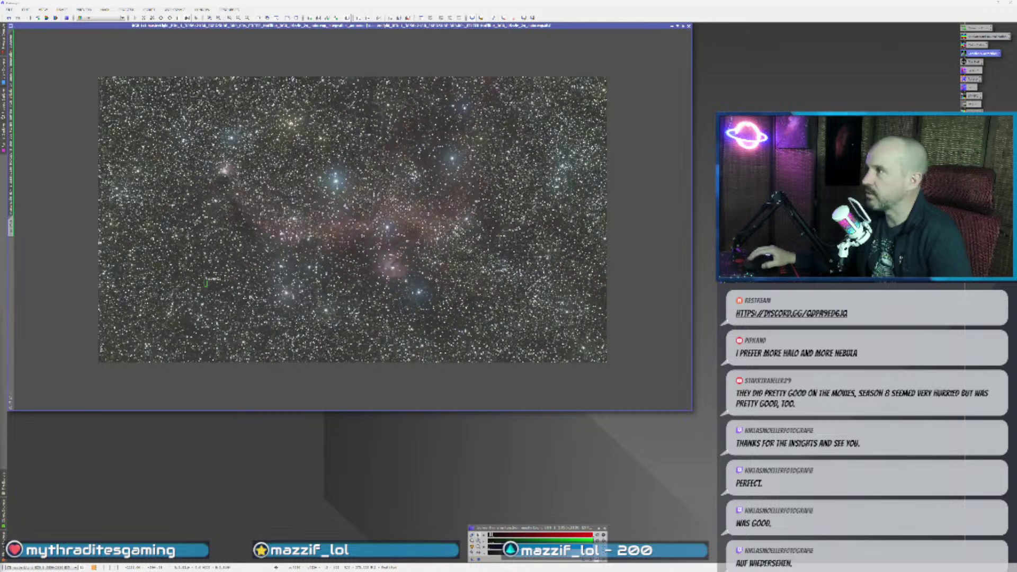
scroll(252, 298, up, 1)
- Apply BackgroundNeutralization to the nebula master with the background preview as its reference image, and close the tool
double_click(982, 37)
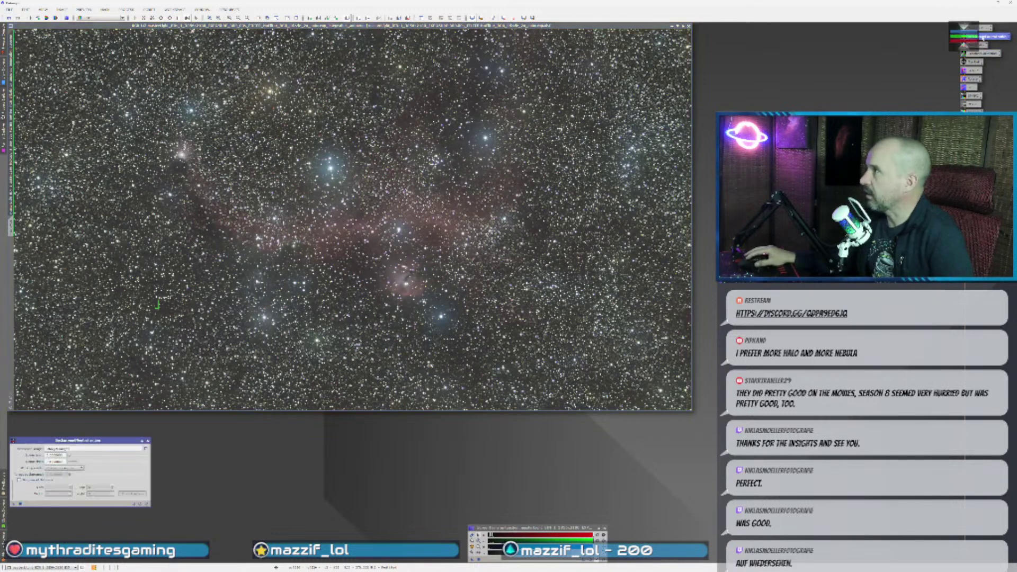
click(146, 449)
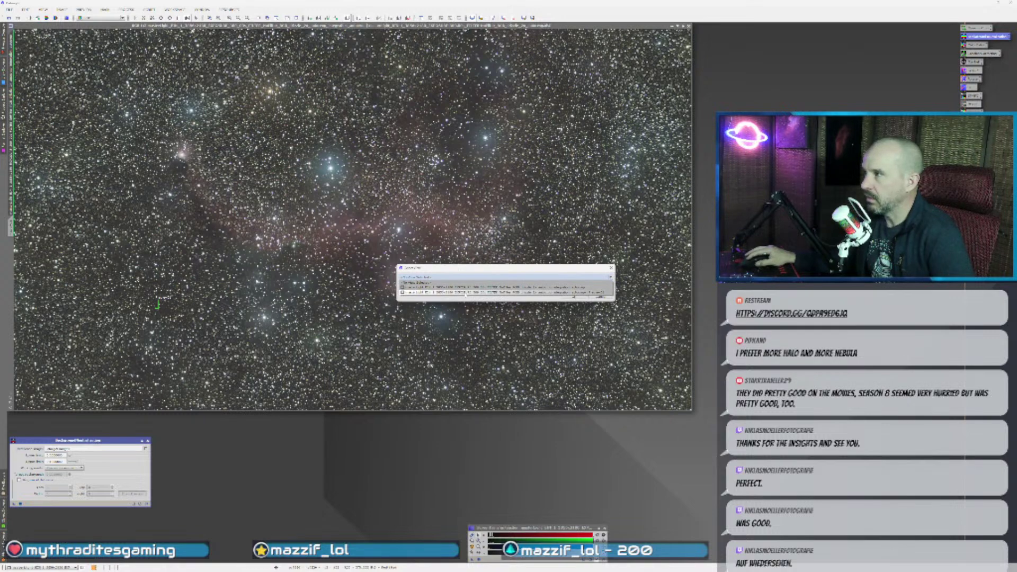
key(Return)
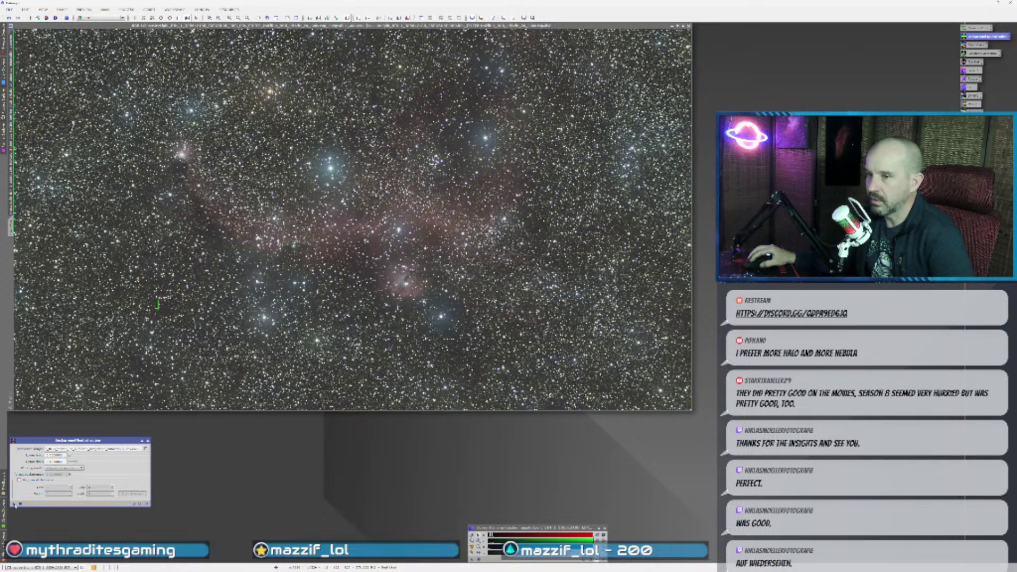
click(15, 504)
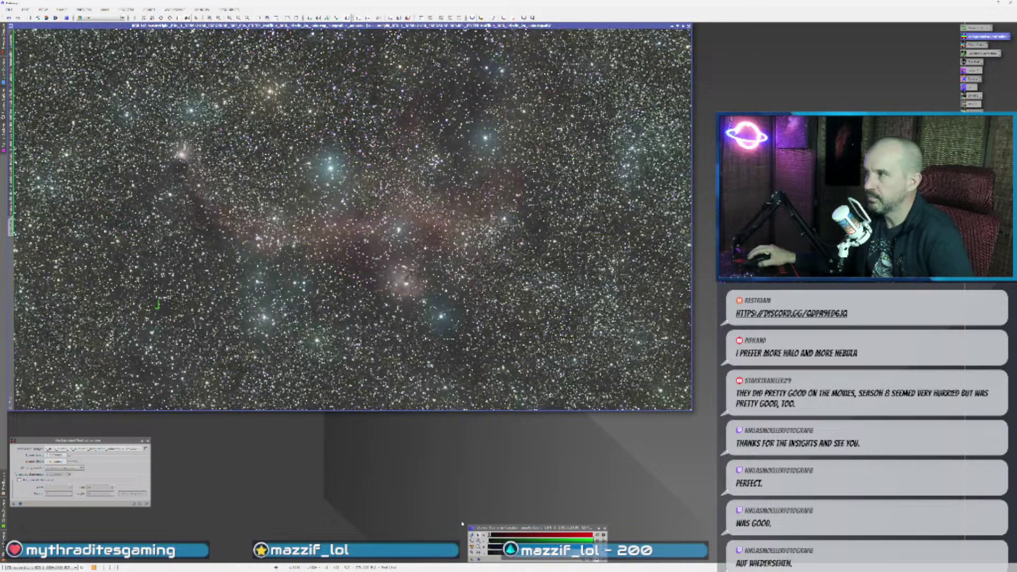
click(148, 441)
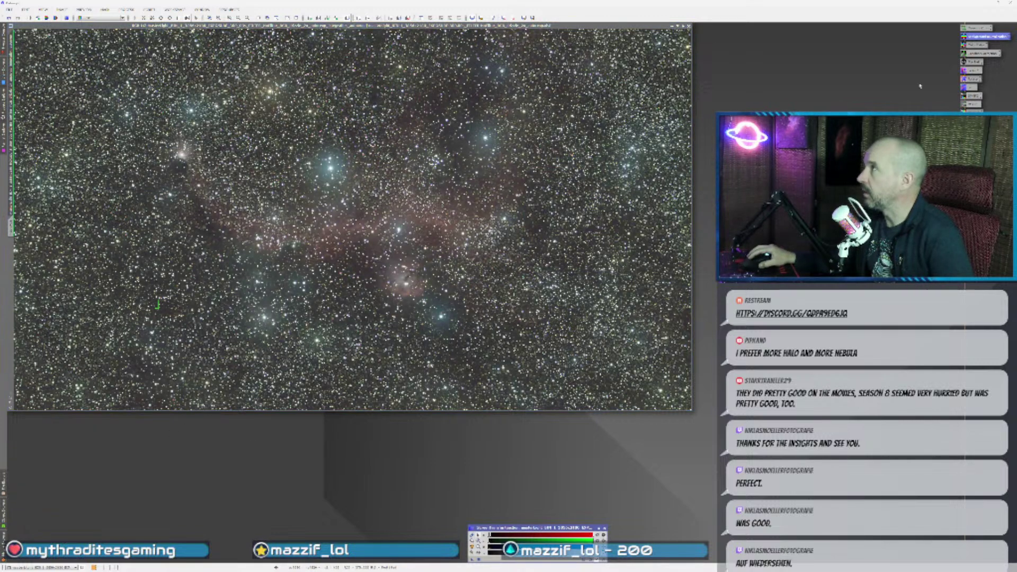
- Apply ColorCalibration to the nebula master with the background preview as its background reference image, and close the tool
double_click(975, 45)
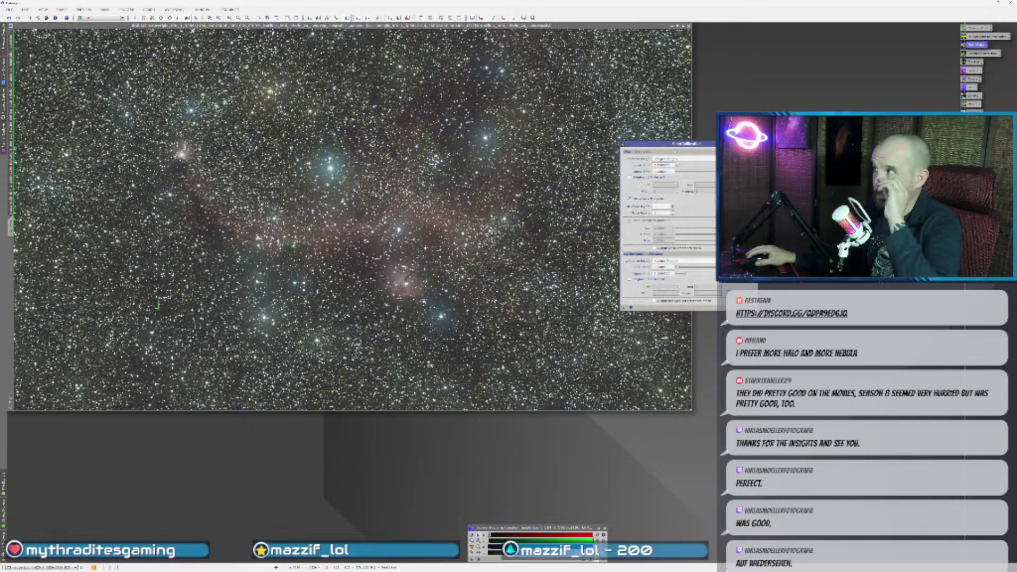
drag(689, 143, 76, 389)
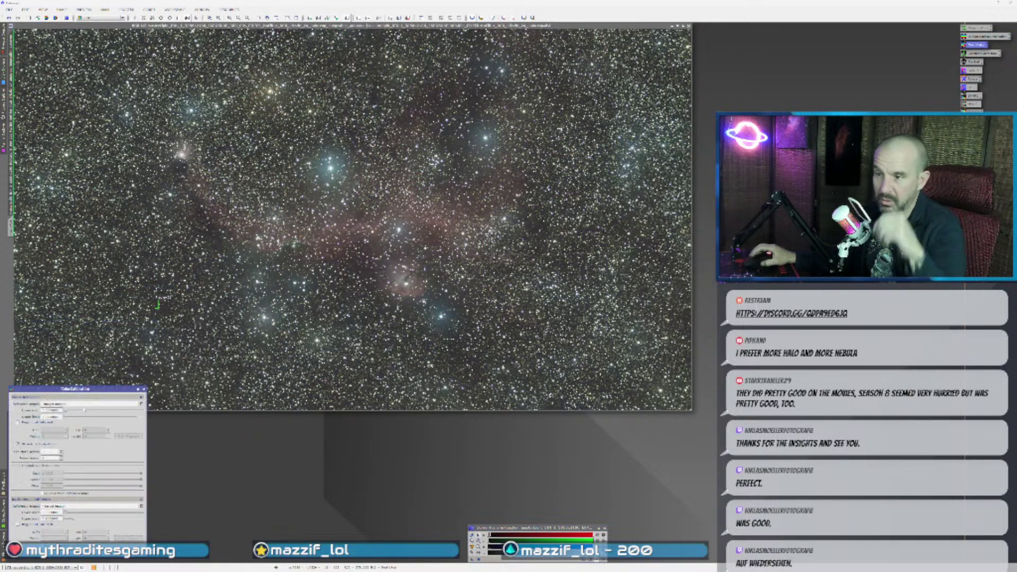
click(142, 507)
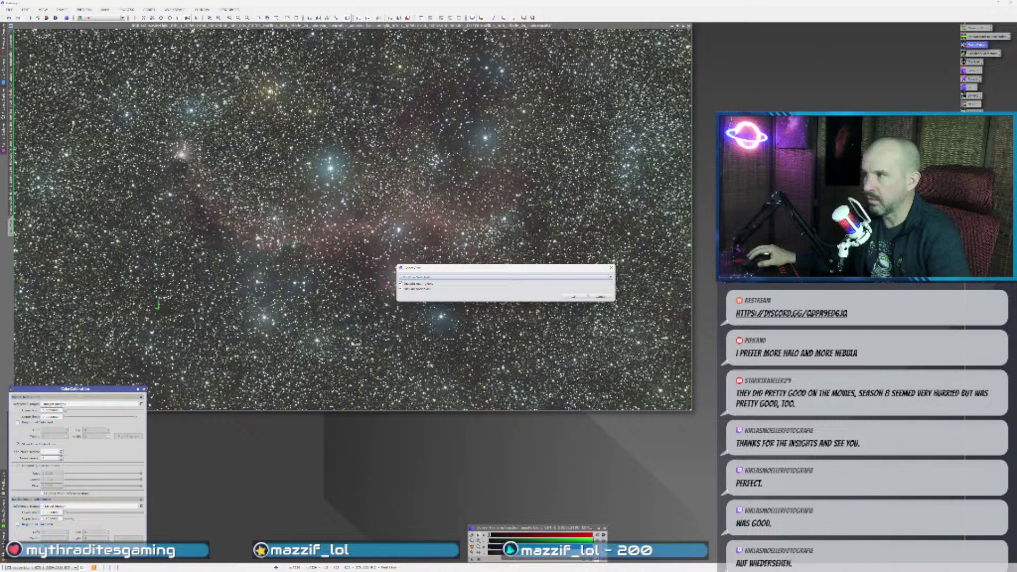
click(424, 277)
click(434, 292)
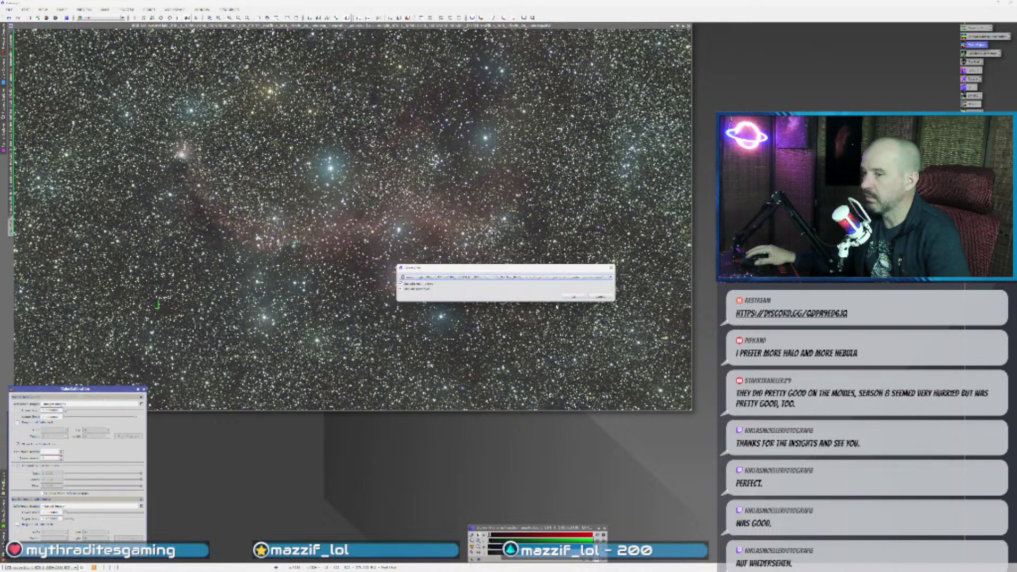
click(574, 297)
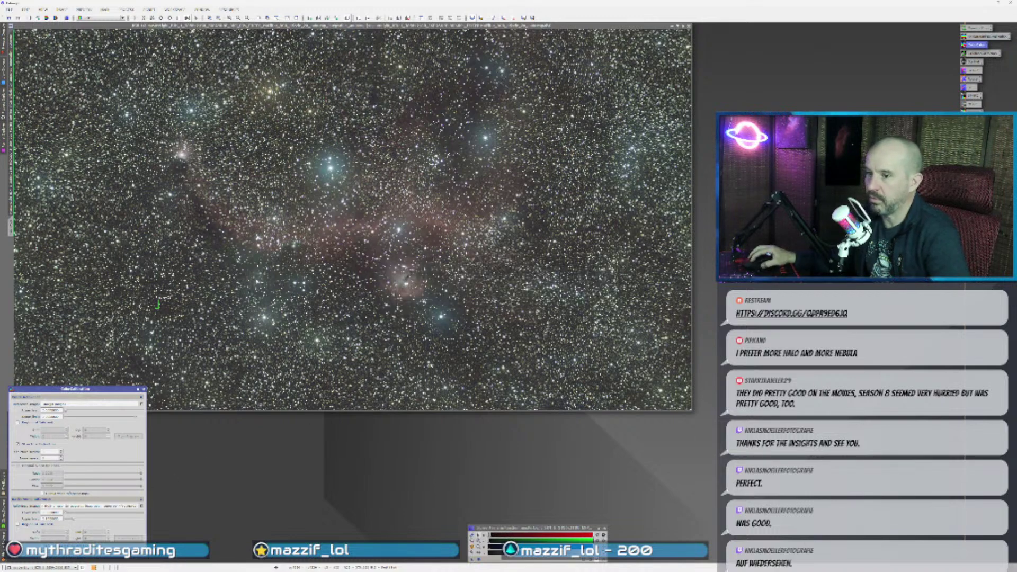
drag(13, 538, 240, 353)
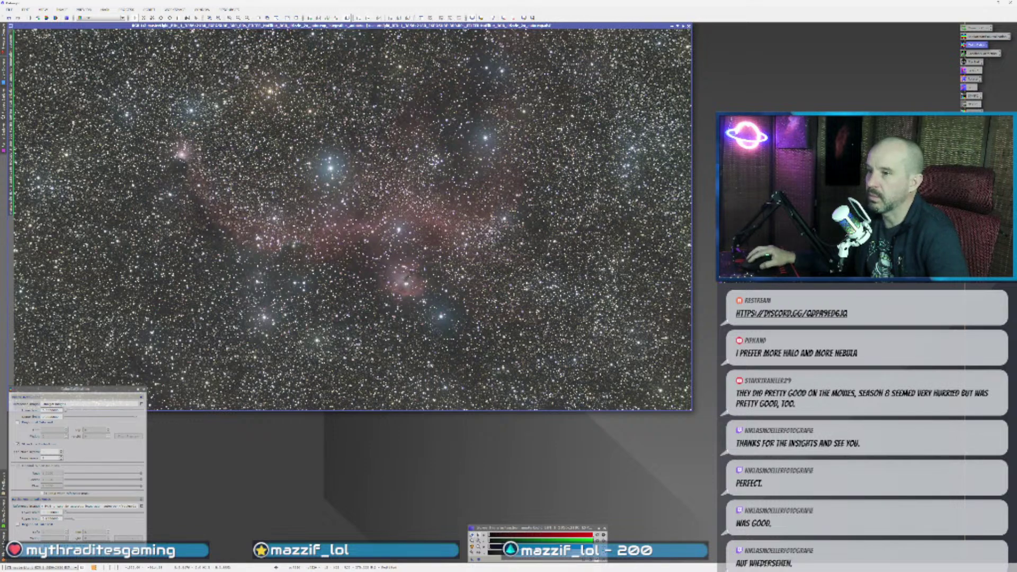
click(142, 389)
- Sharpen the nebula master with BlurXTerminator, check the stars and nebula detail, and close the tool
double_click(973, 62)
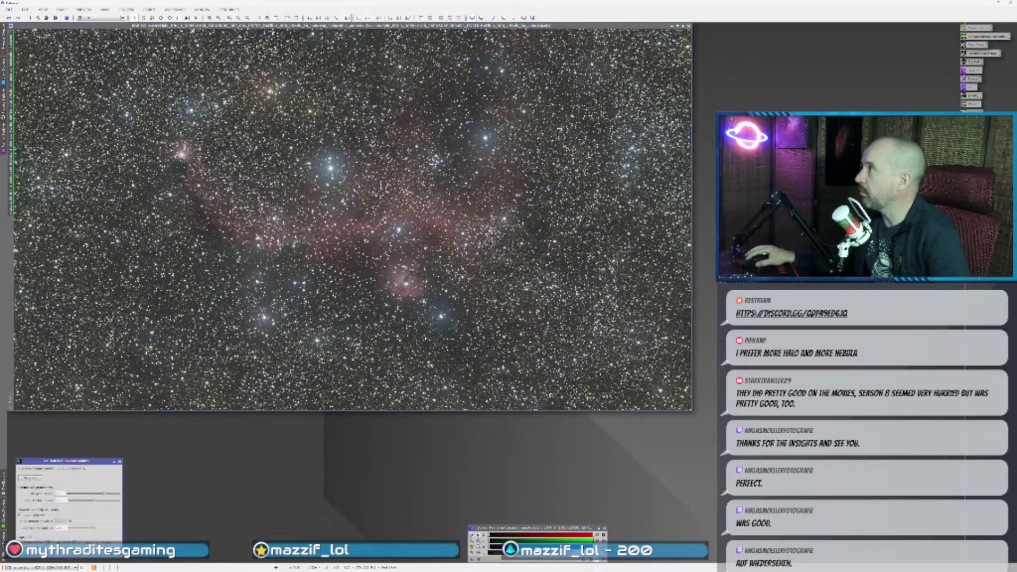
click(174, 393)
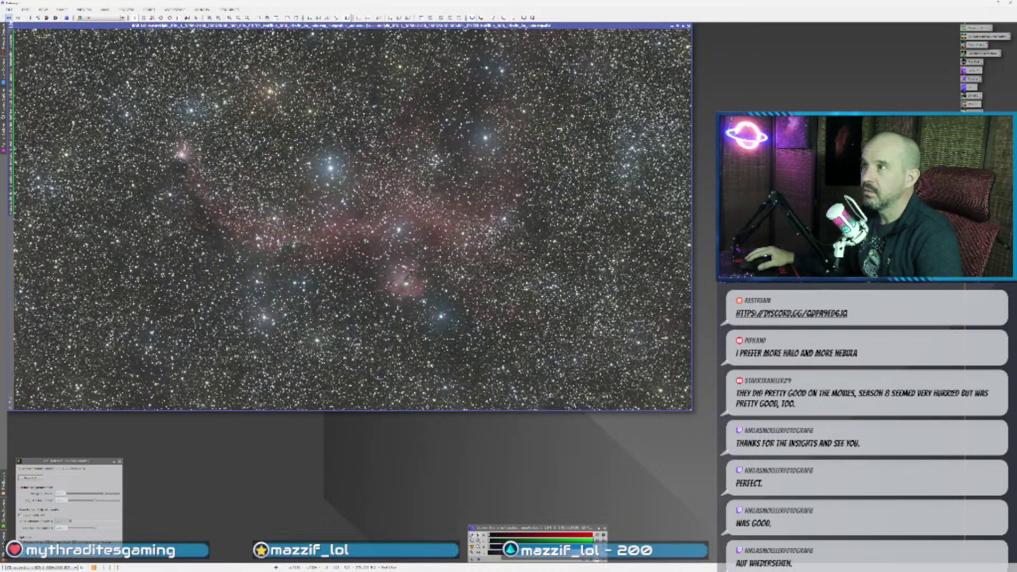
scroll(216, 260, up, 3)
scroll(352, 218, down, 4)
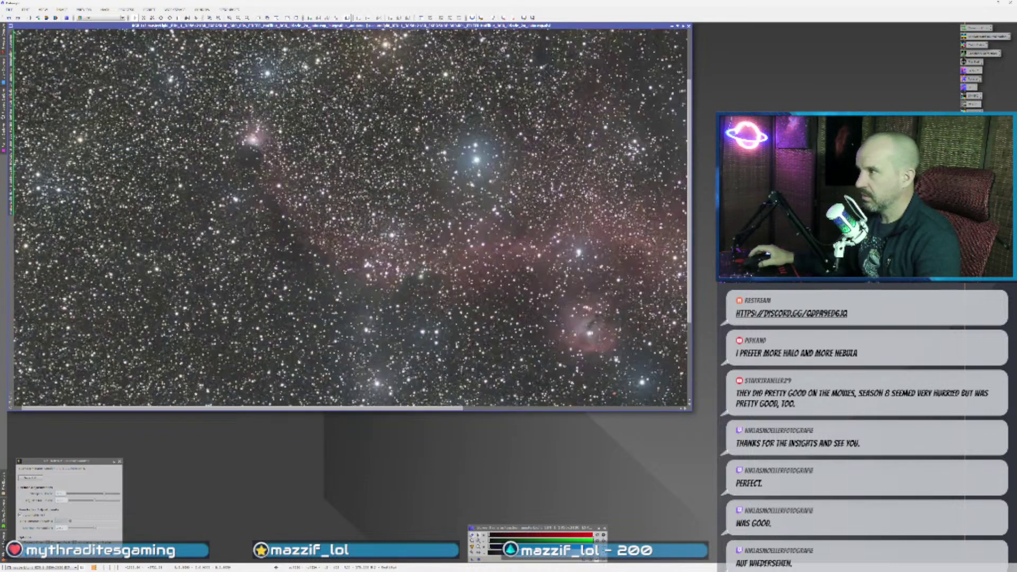
scroll(351, 218, up, 2)
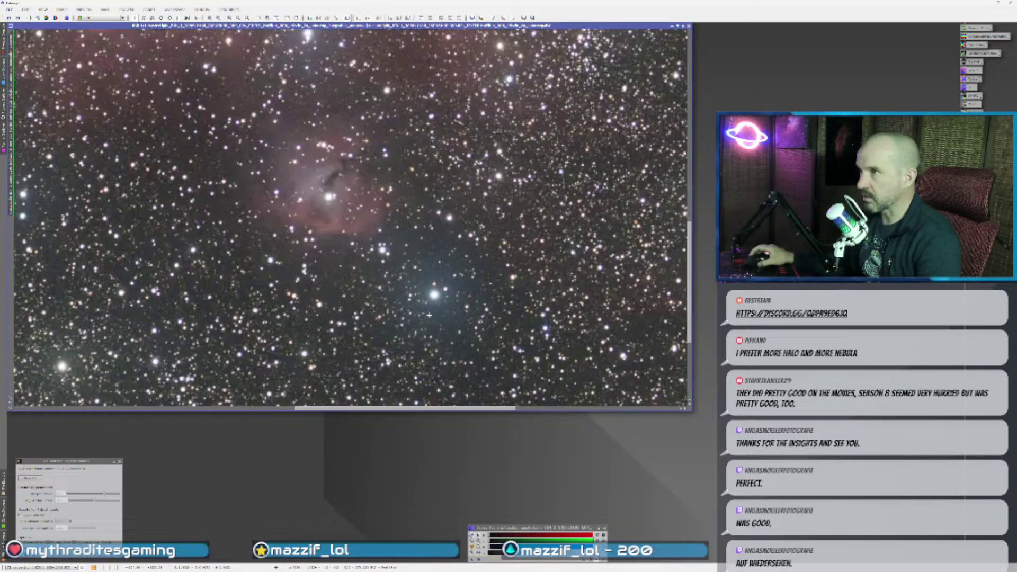
scroll(429, 316, down, 3)
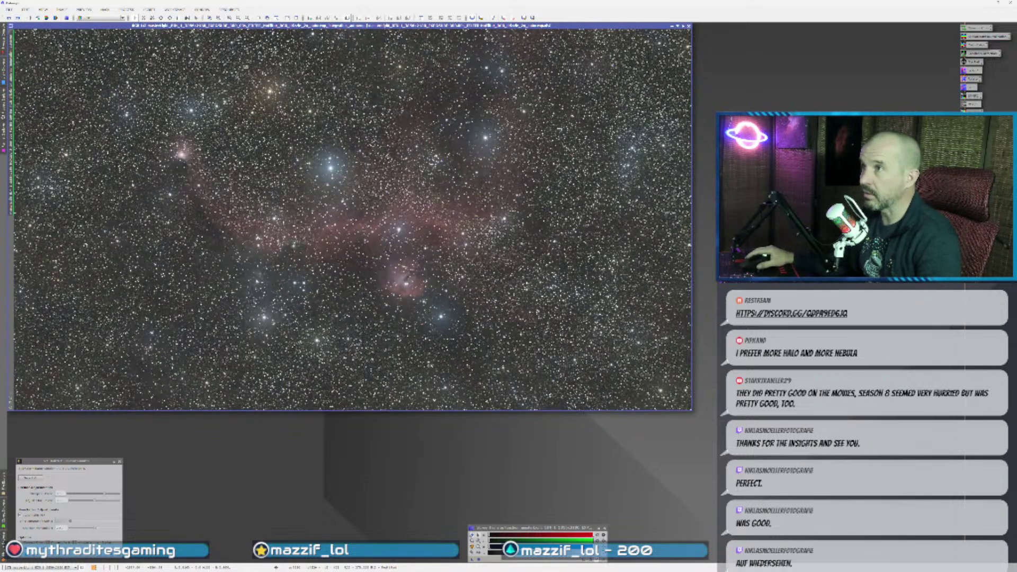
scroll(460, 346, up, 3)
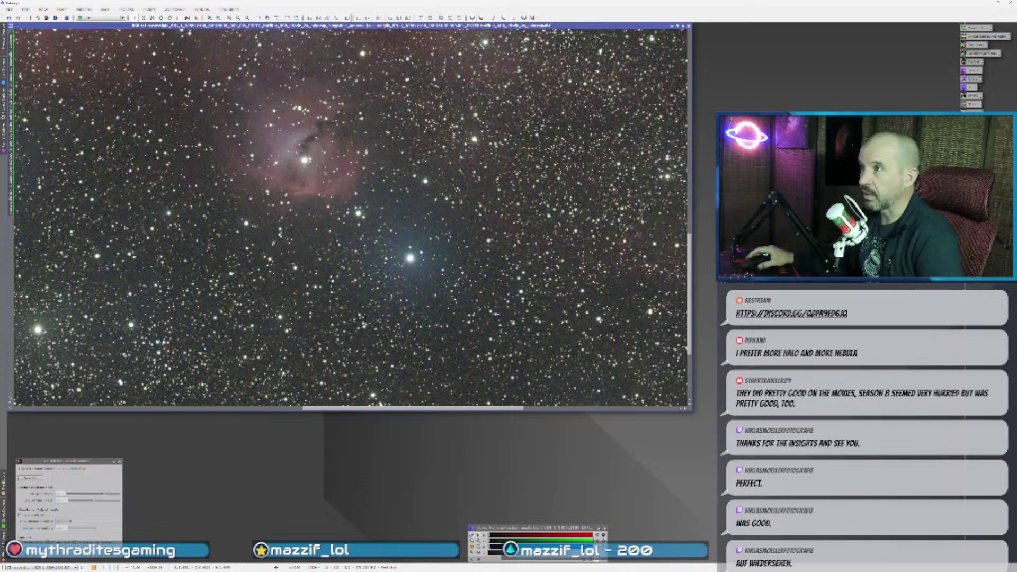
scroll(299, 270, down, 2)
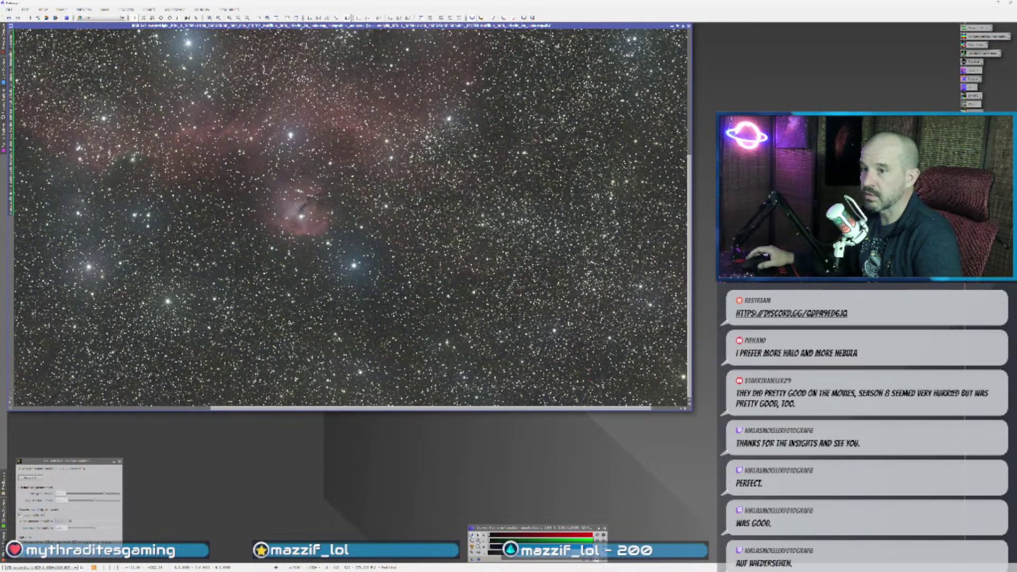
scroll(299, 270, down, 1)
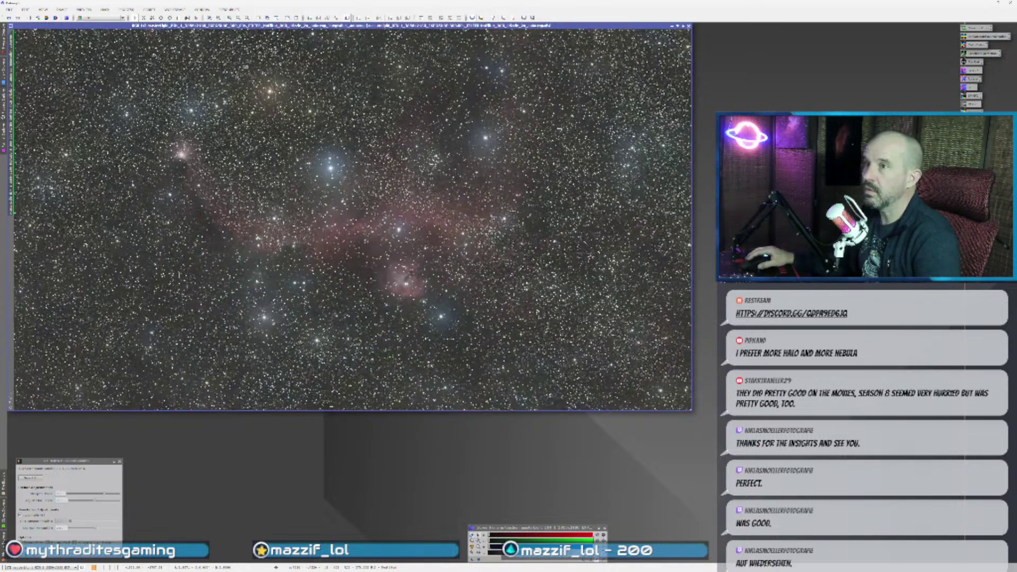
click(120, 462)
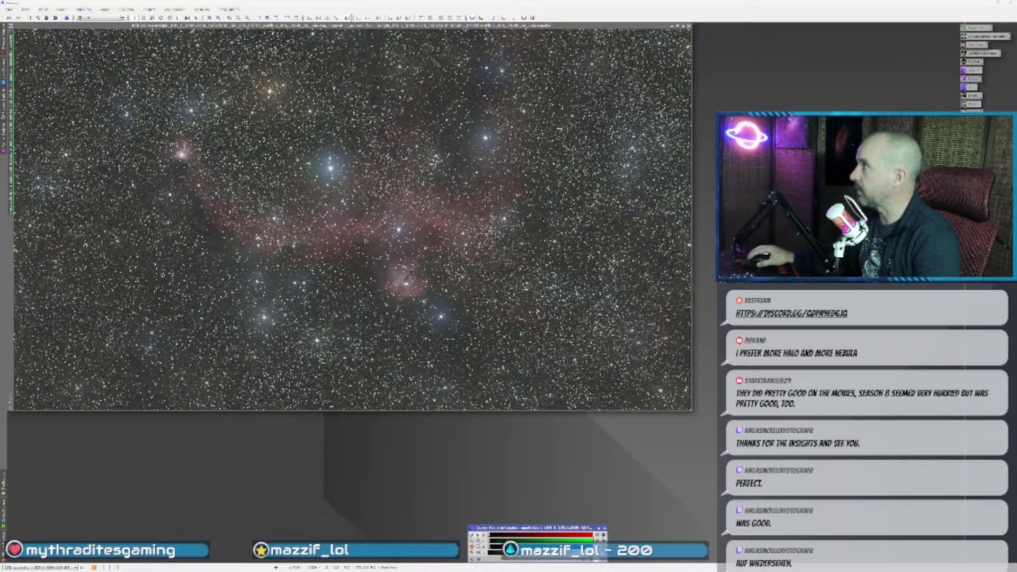
- Remove the stars from the nebula master with StarXTerminator, generating a separate star image, and minimize that star image
double_click(974, 62)
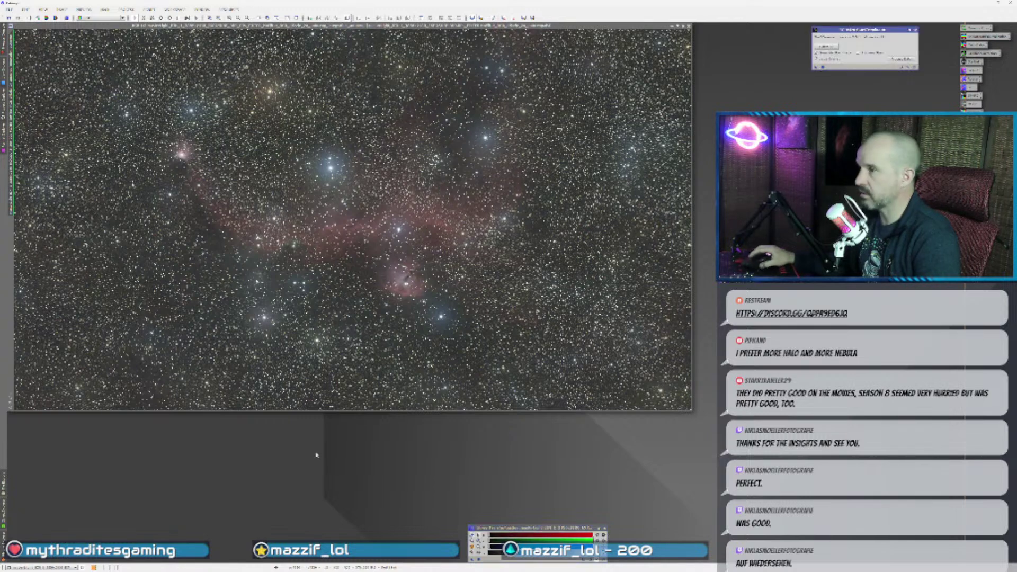
click(280, 197)
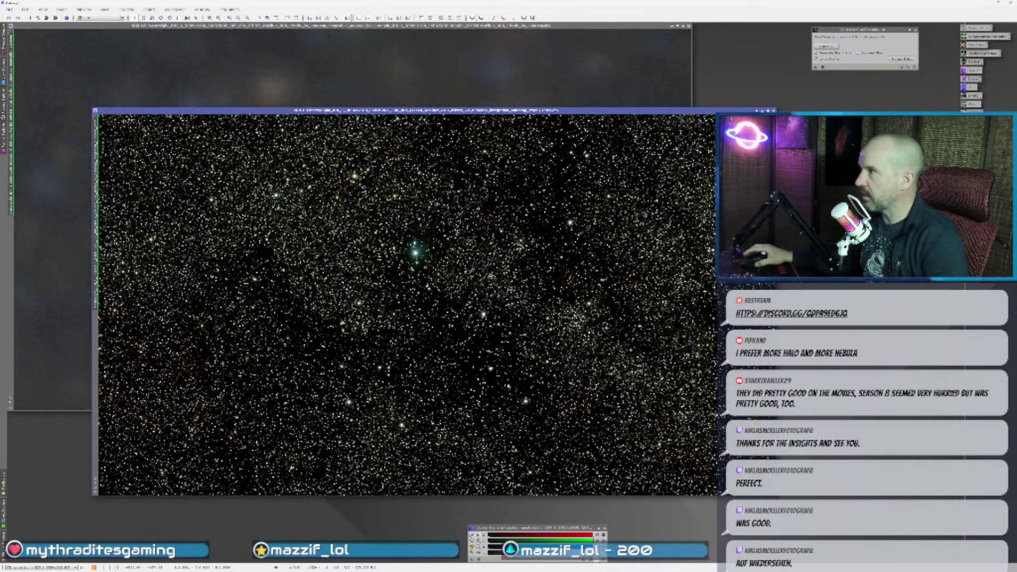
key(ctrl+m)
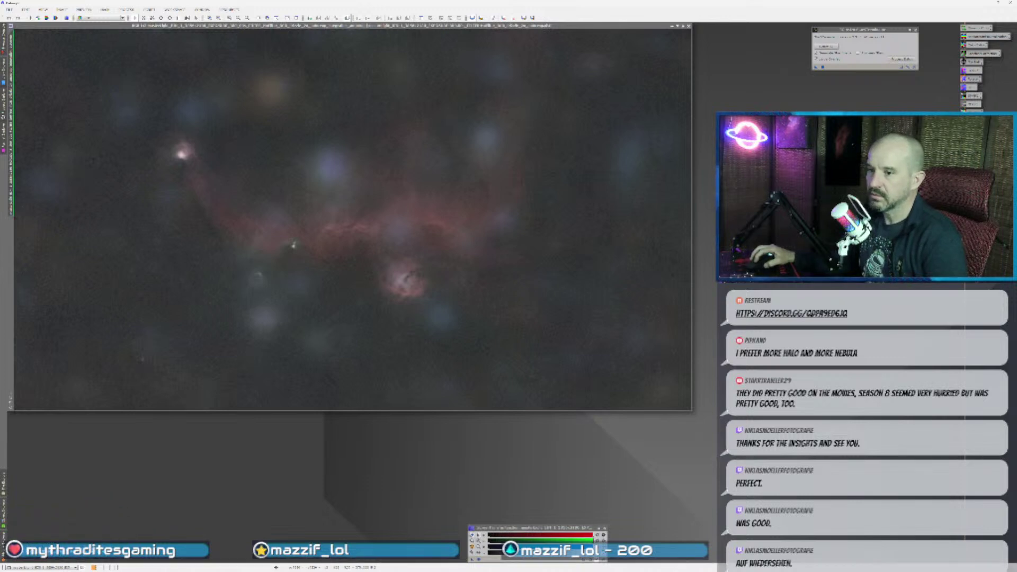
scroll(410, 262, up, 1)
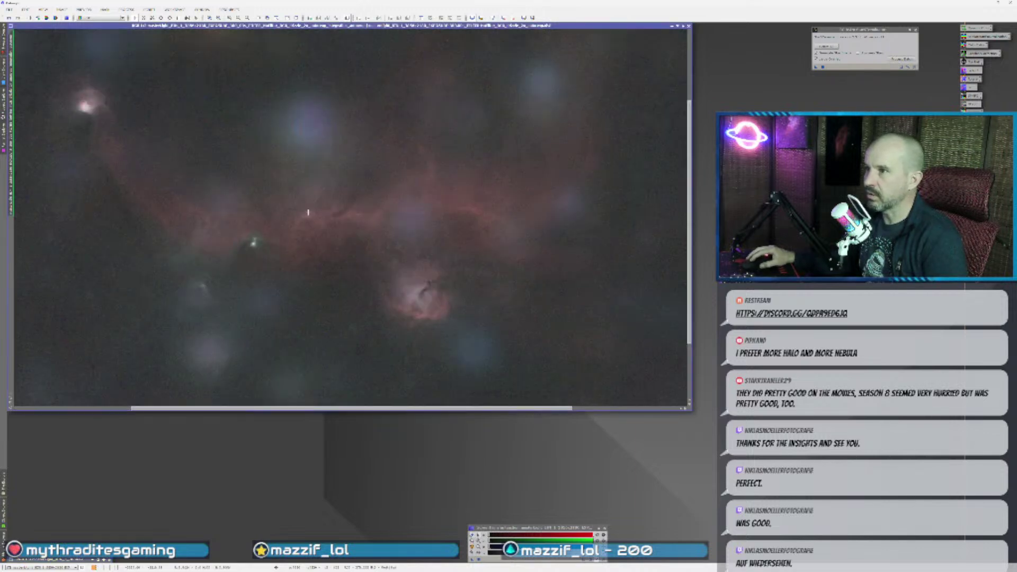
scroll(499, 294, down, 2)
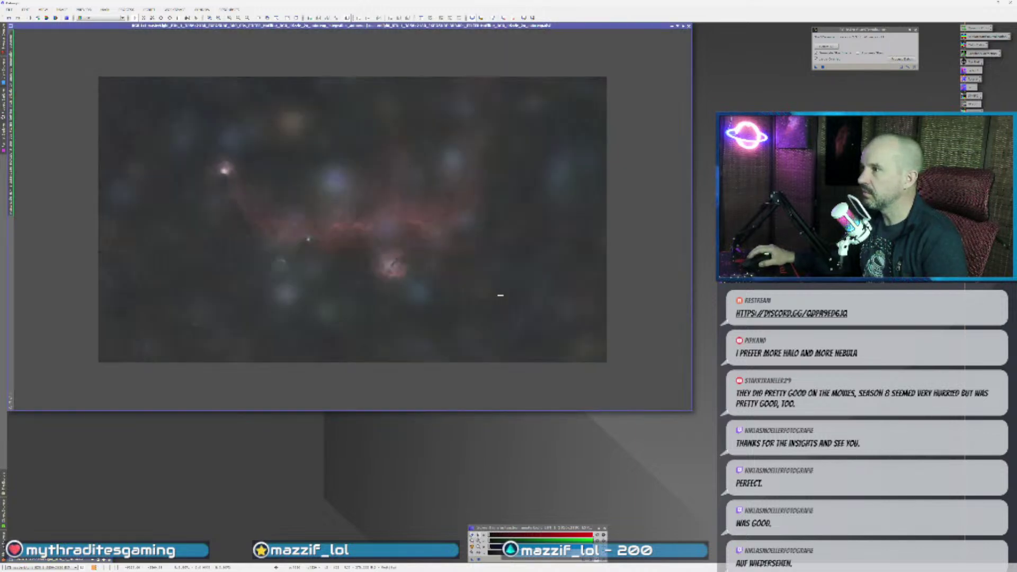
scroll(498, 297, up, 1)
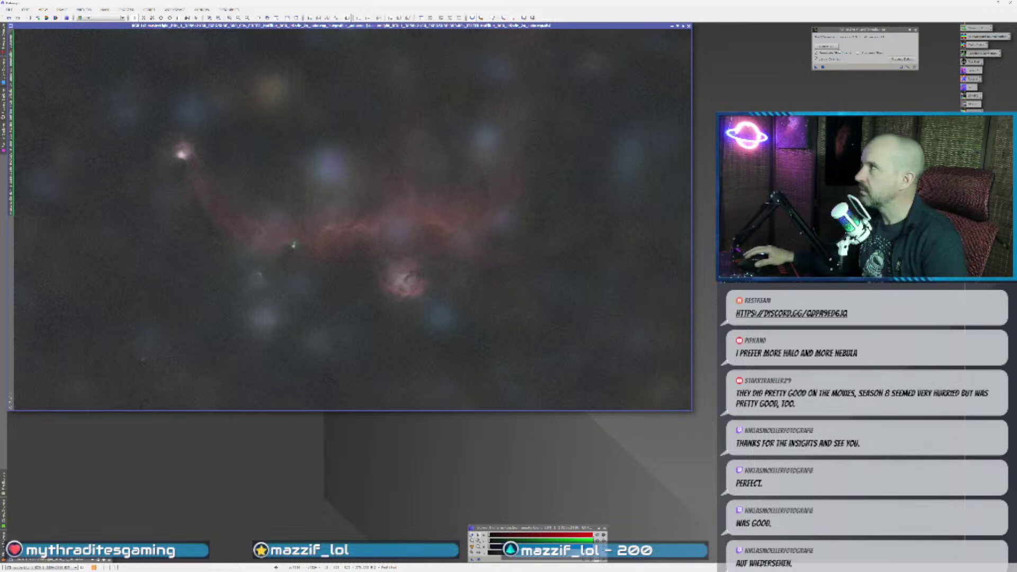
- Apply NoiseXTerminator to the starless nebula master and check the noise reduction around the nebula
double_click(972, 128)
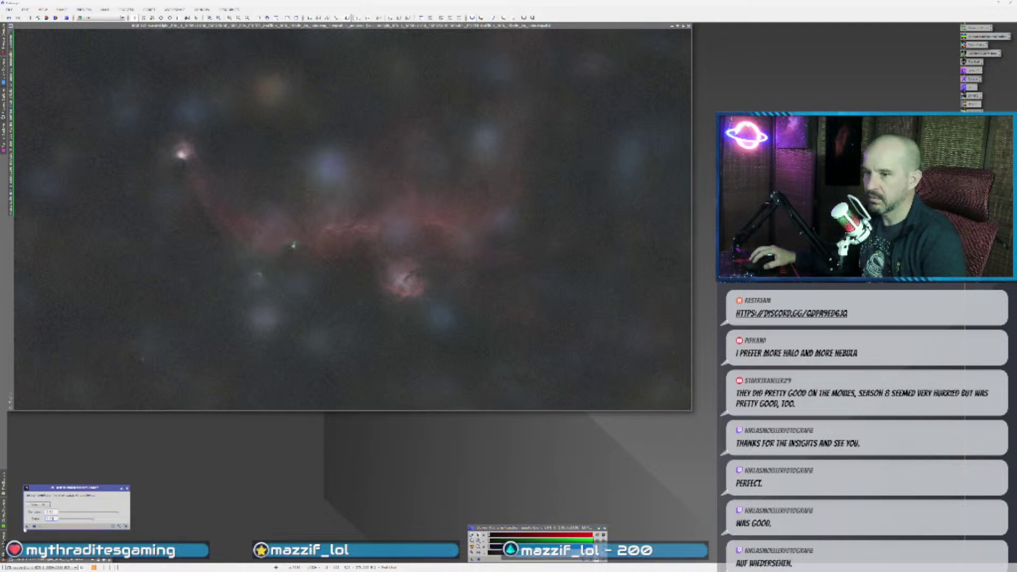
click(296, 336)
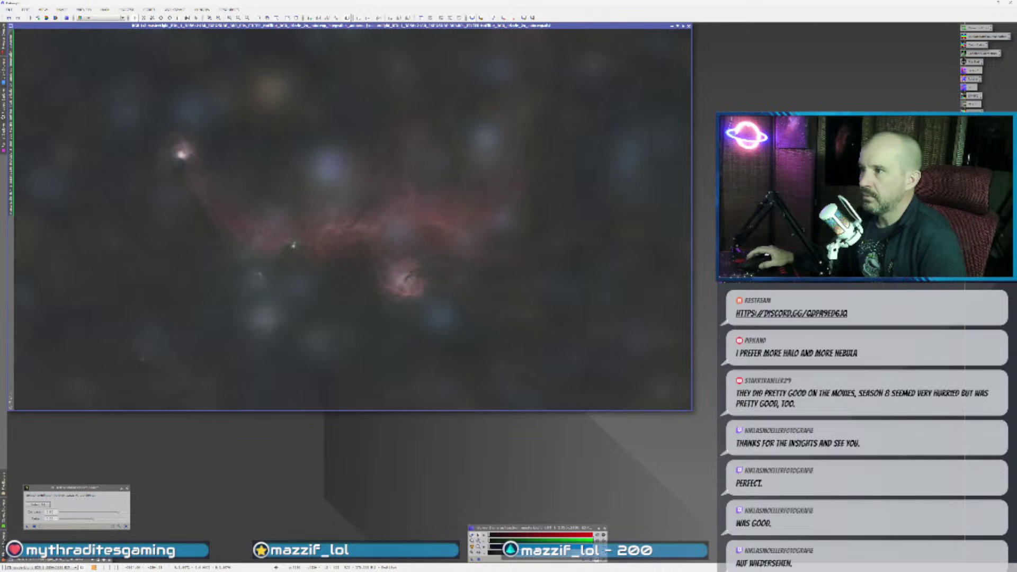
scroll(201, 316, up, 1)
scroll(390, 314, down, 2)
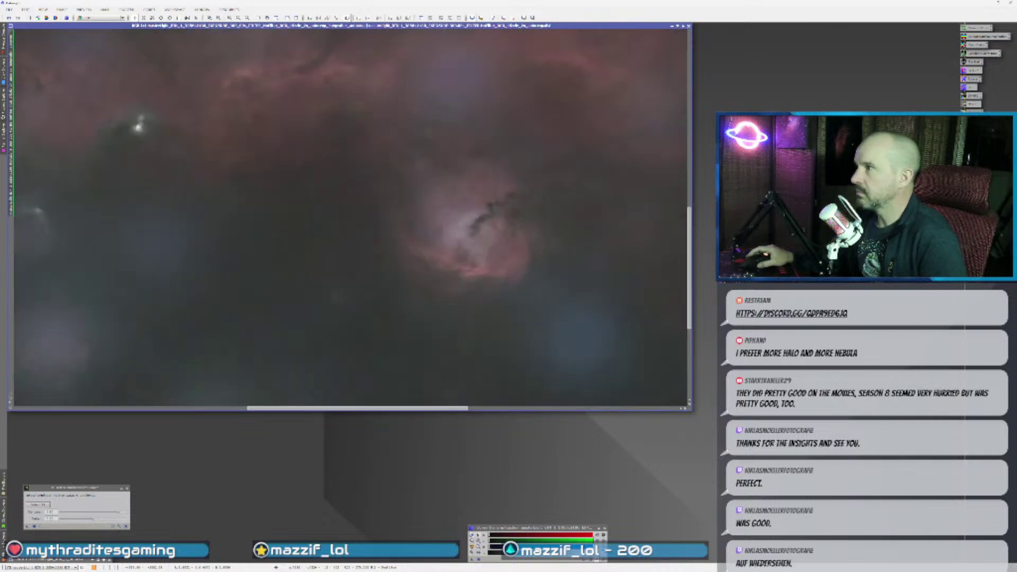
scroll(390, 314, up, 3)
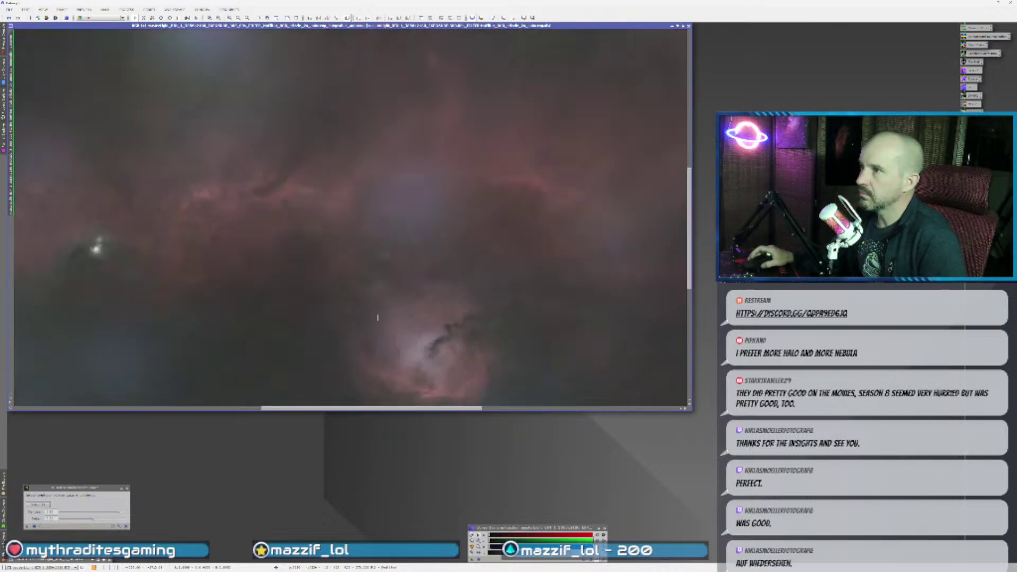
- Close NoiseXTerminator and preview a HistogramTransformation on the starless nebula master, raising the shadows clipping point to darken the background
scroll(378, 318, down, 2)
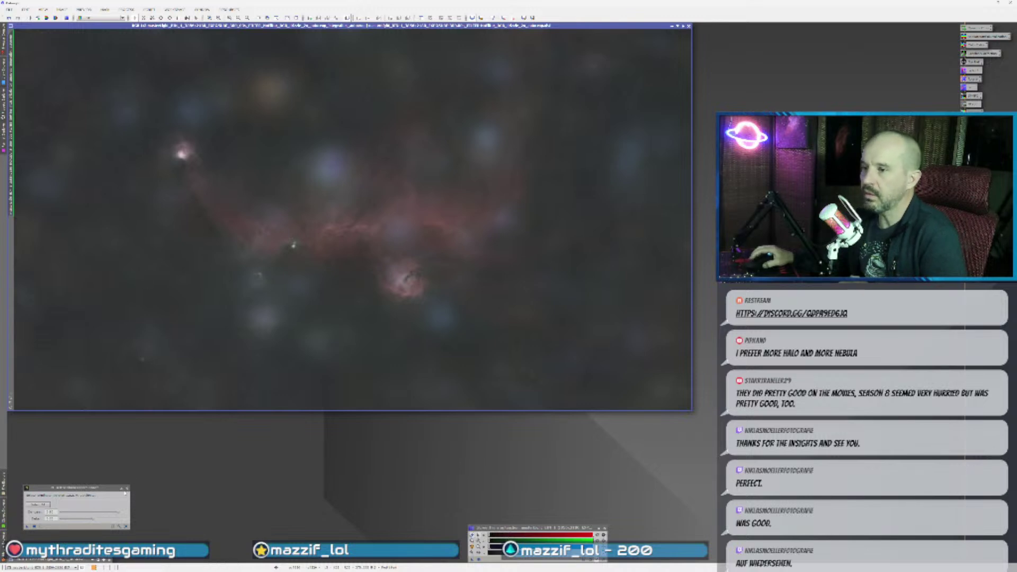
click(126, 488)
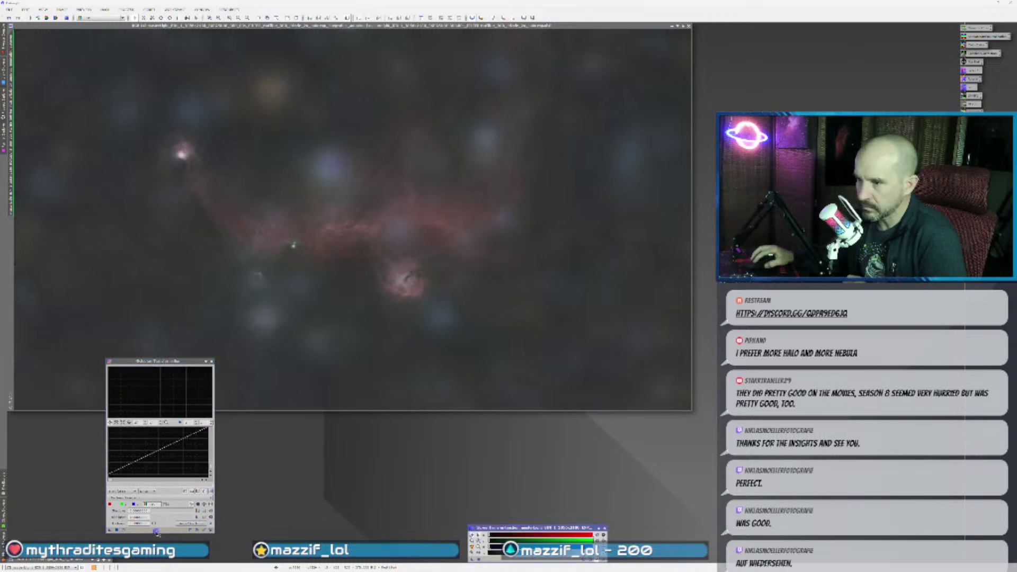
click(138, 498)
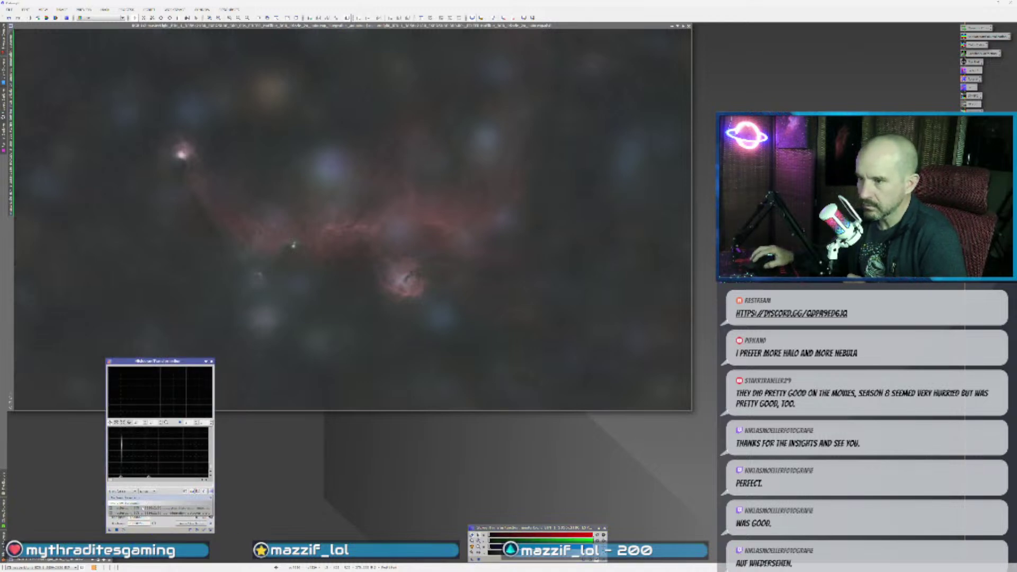
click(133, 509)
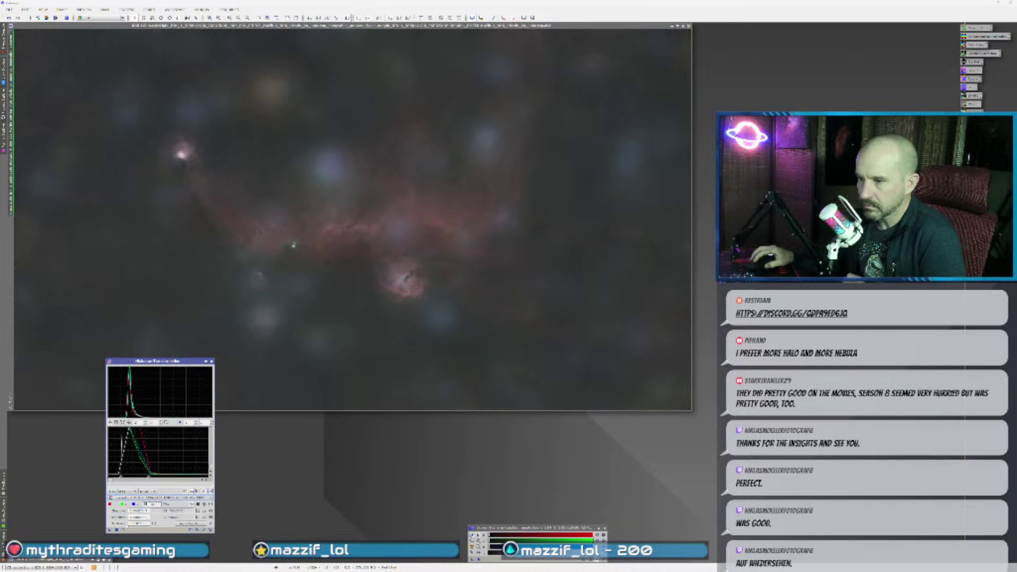
click(122, 531)
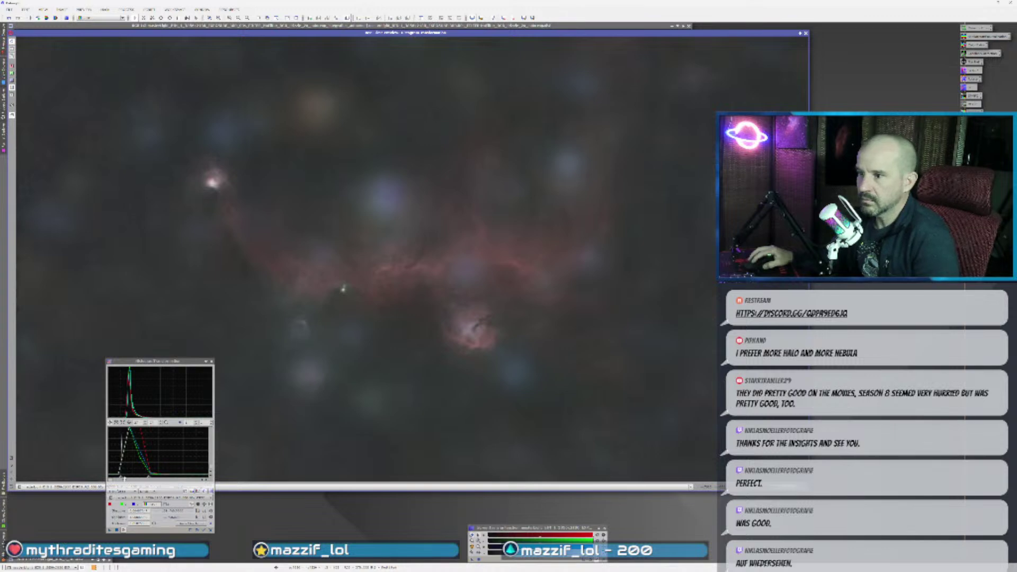
drag(122, 478, 150, 478)
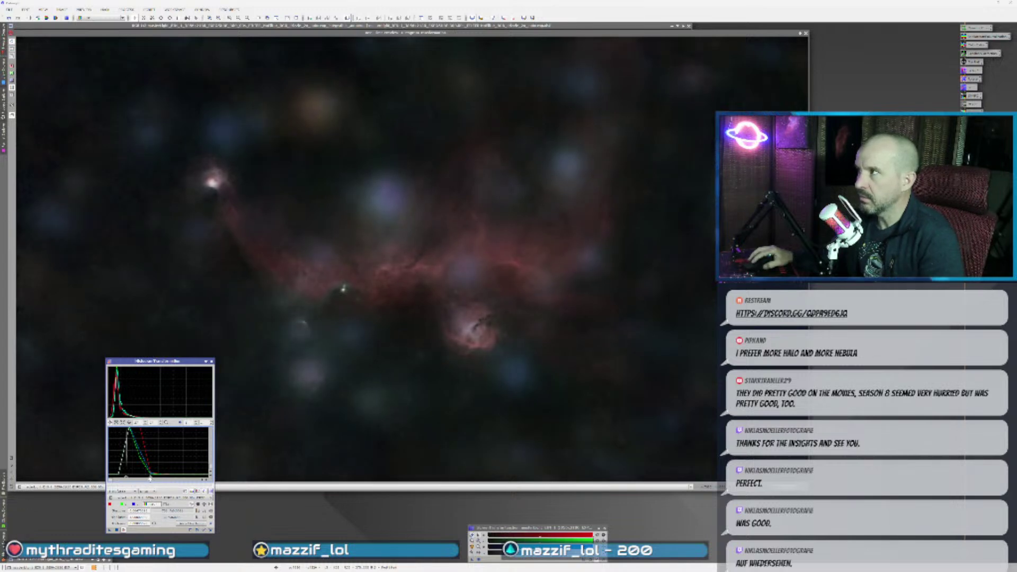
- Apply the histogram adjustment to the starless nebula master, close the tool and inspect the nebula's bright head
click(805, 33)
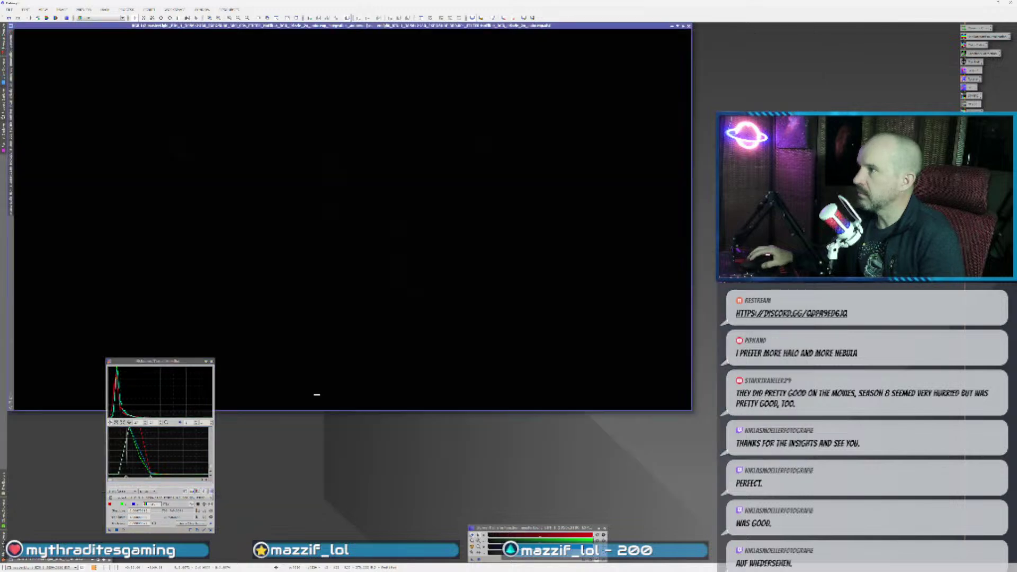
drag(110, 530, 340, 334)
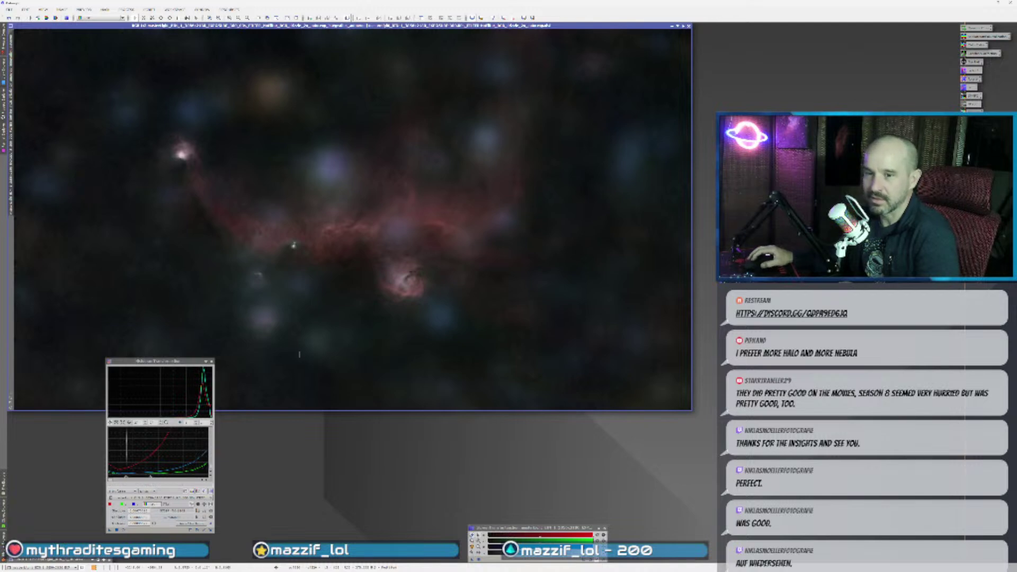
click(212, 361)
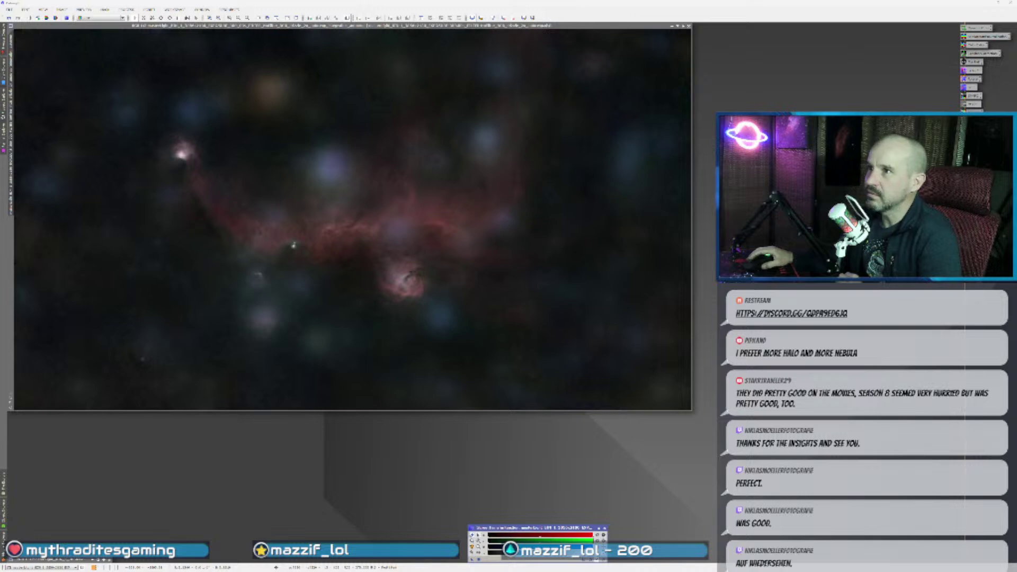
scroll(167, 158, up, 2)
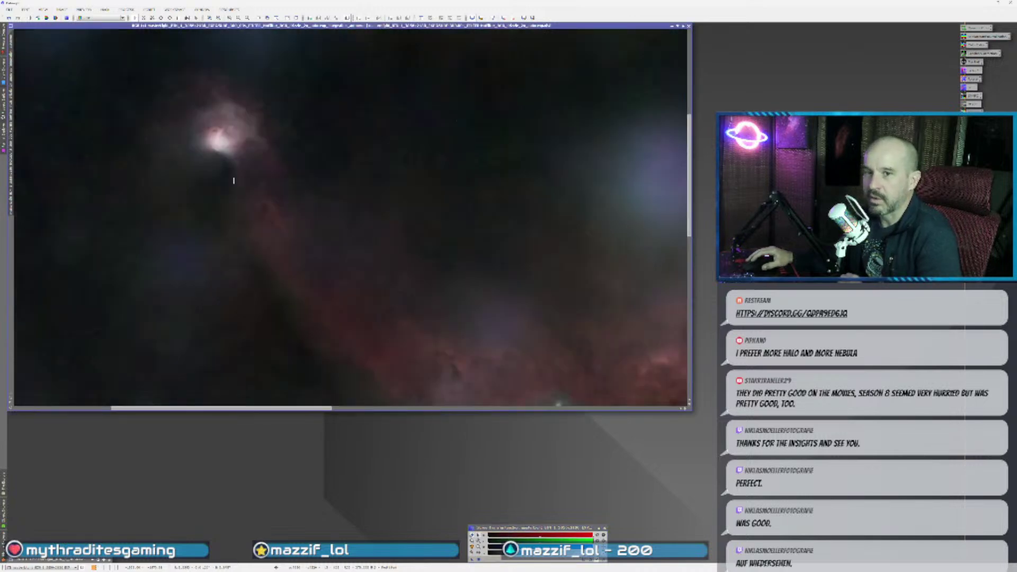
scroll(234, 181, down, 3)
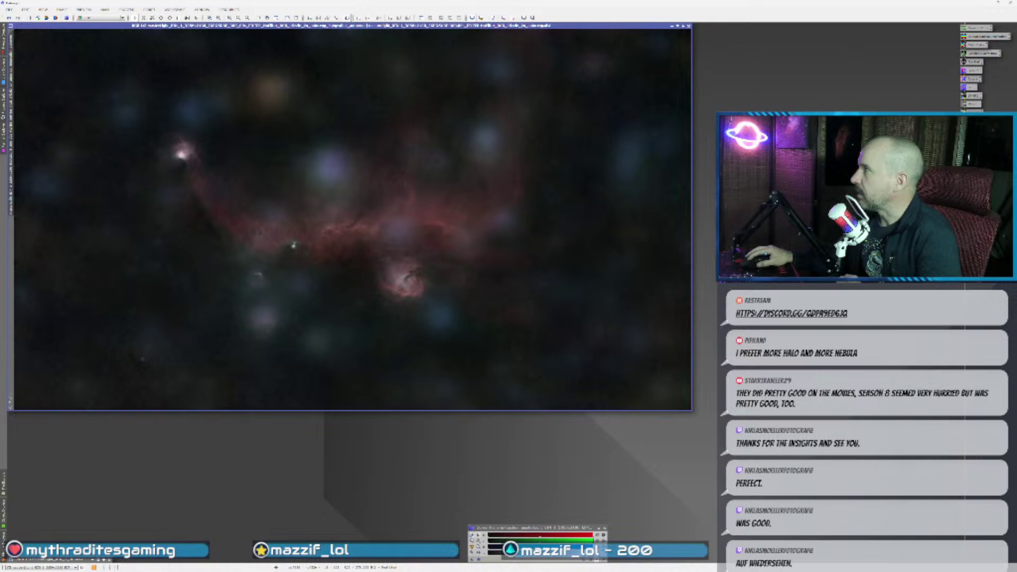
- Generate a RangeSelection mask of the brighter nebula areas, using real-time preview to raise the lower limit and smoothness
double_click(972, 113)
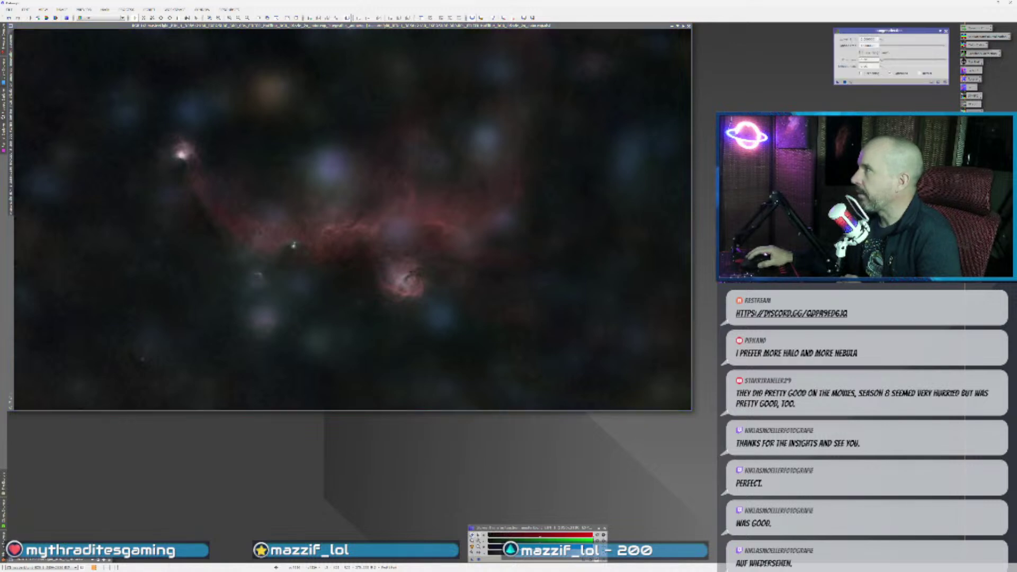
click(852, 82)
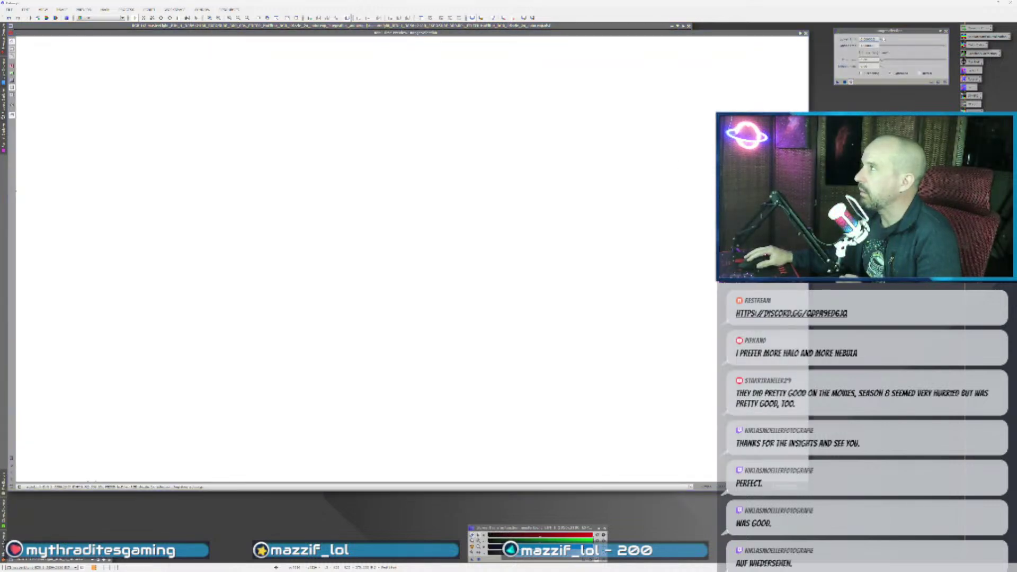
drag(882, 40, 897, 67)
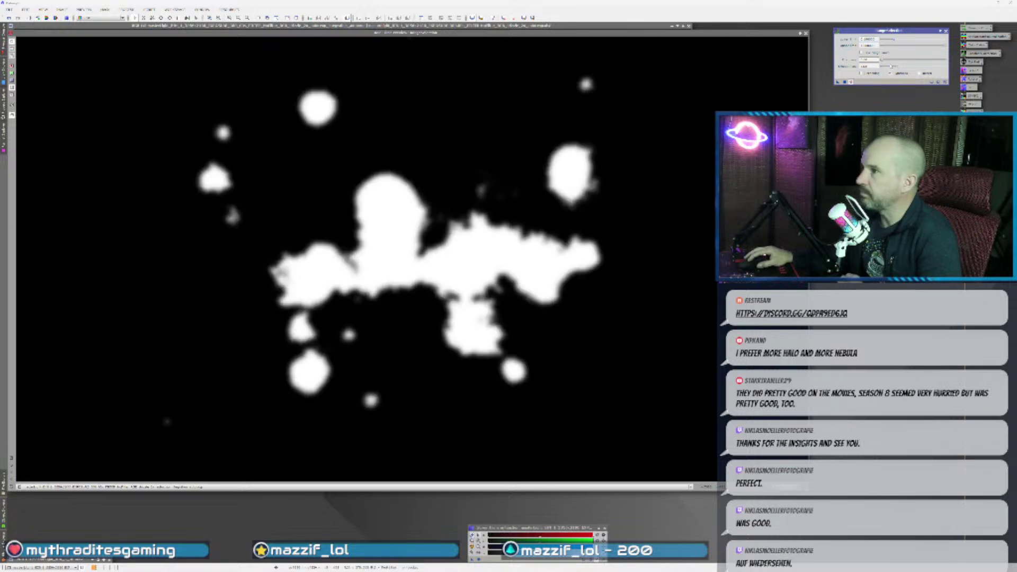
click(806, 33)
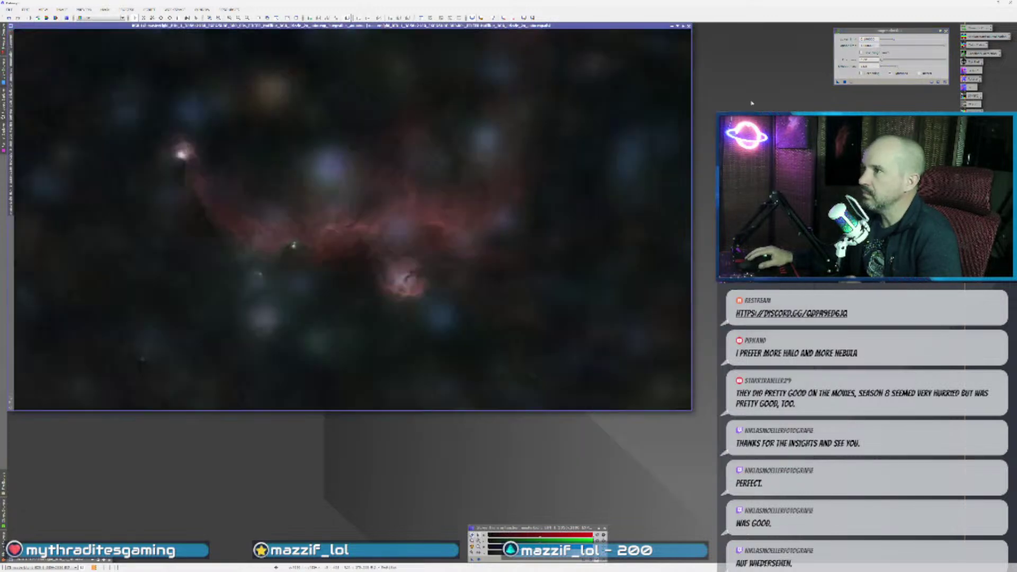
drag(838, 82, 379, 248)
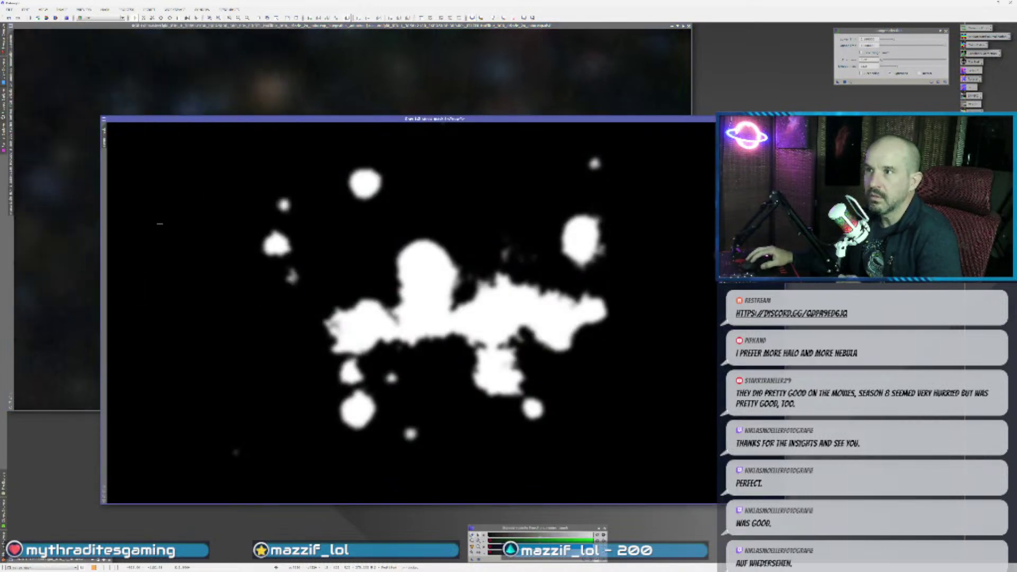
- Apply the range mask to the starless nebula master and hide the red mask overlay
drag(104, 137, 11, 256)
click(51, 267)
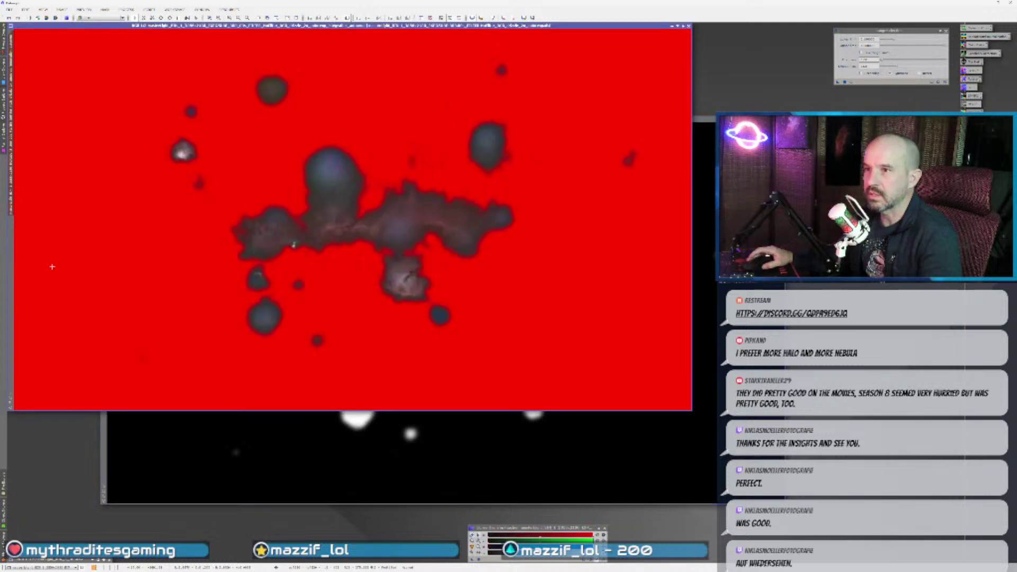
key(ctrl+k)
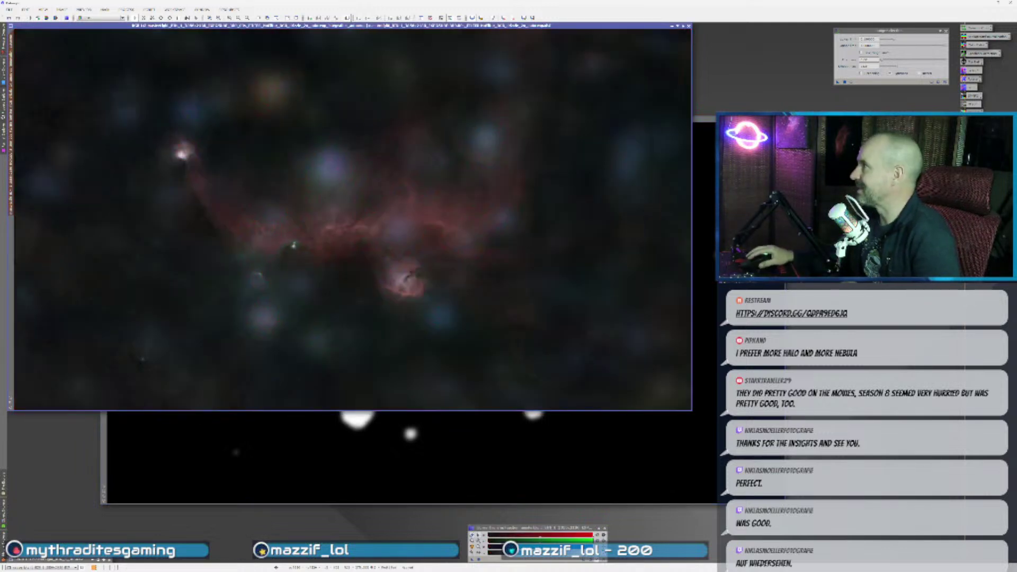
- Enhance the masked nebula with LocalHistogramEqualization at a reduced amount, checking it in real-time preview before applying it
double_click(972, 137)
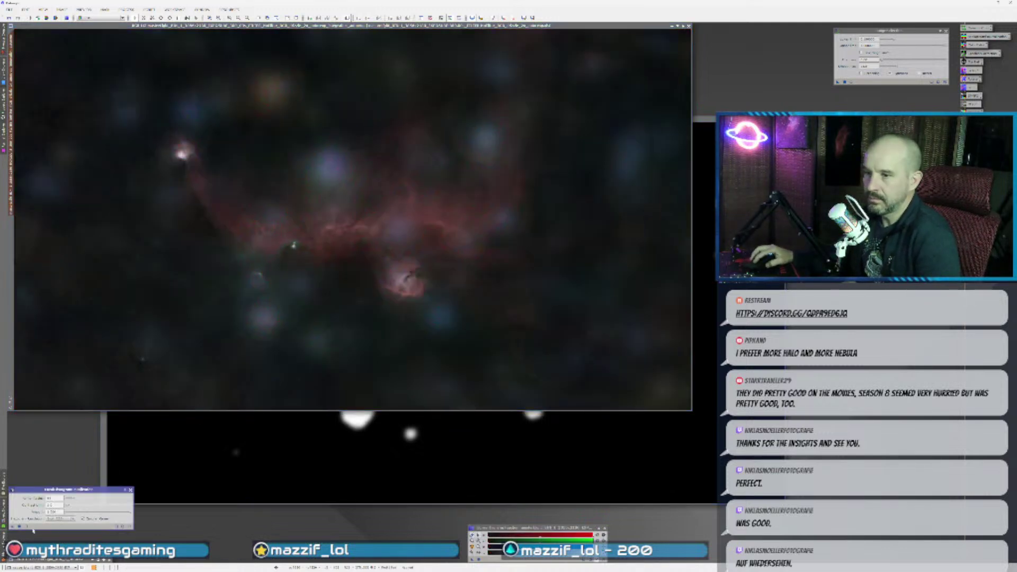
click(26, 527)
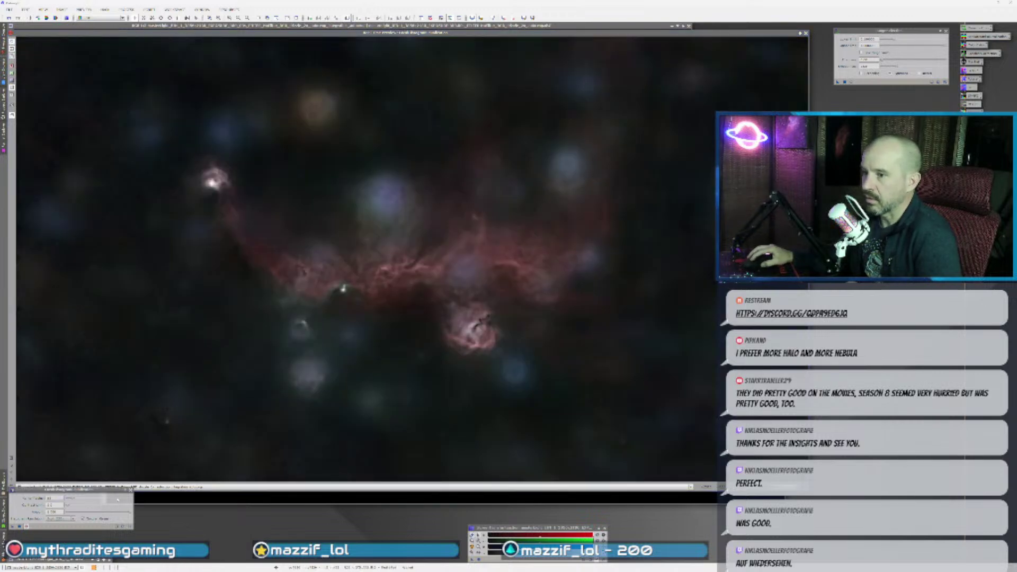
click(88, 513)
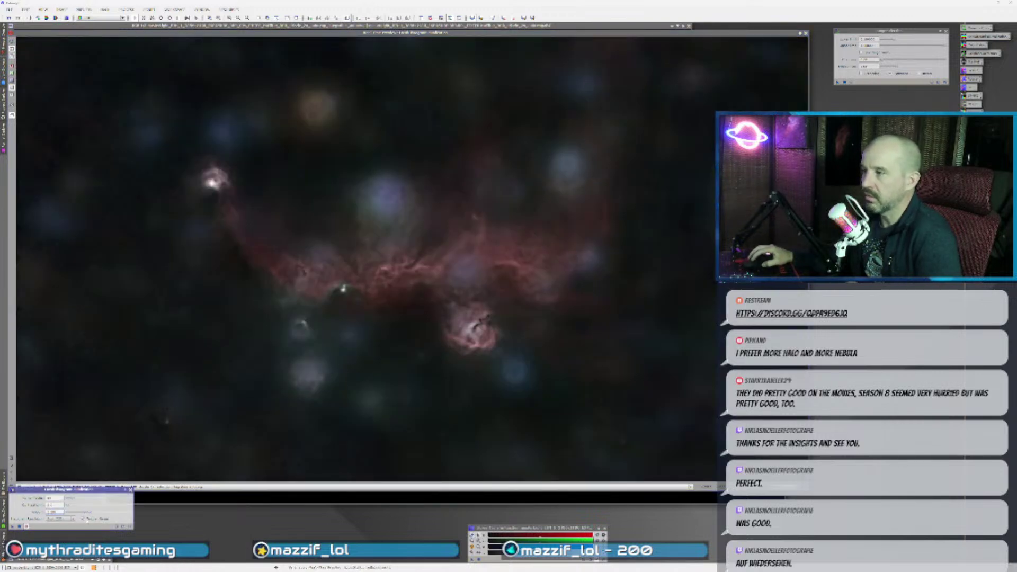
click(28, 529)
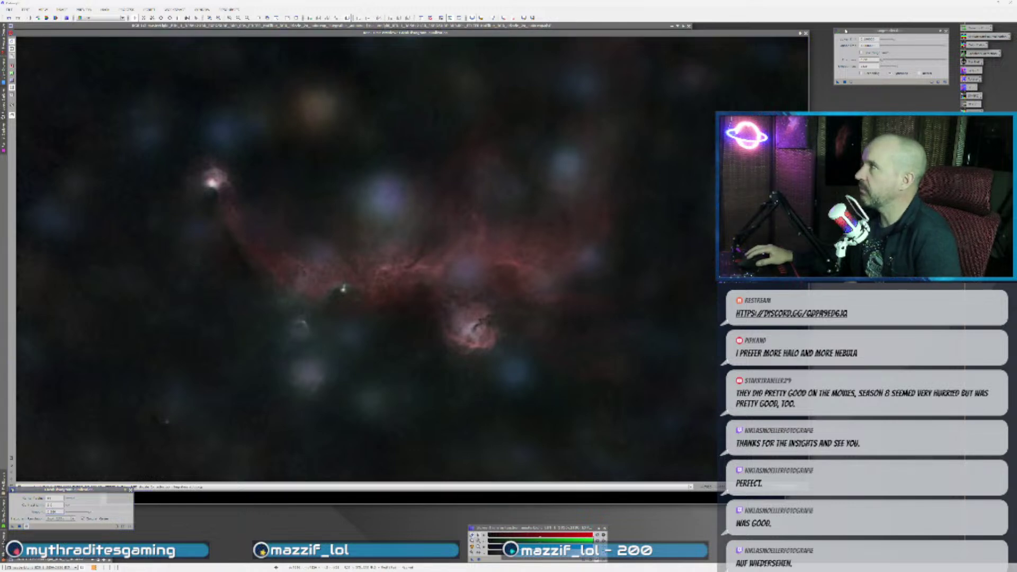
click(806, 34)
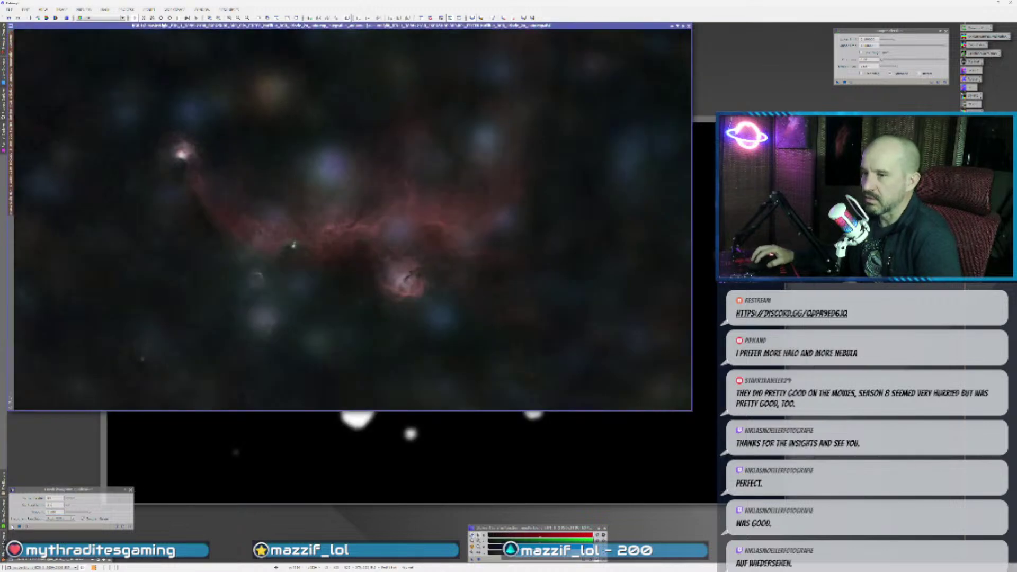
drag(12, 527, 177, 363)
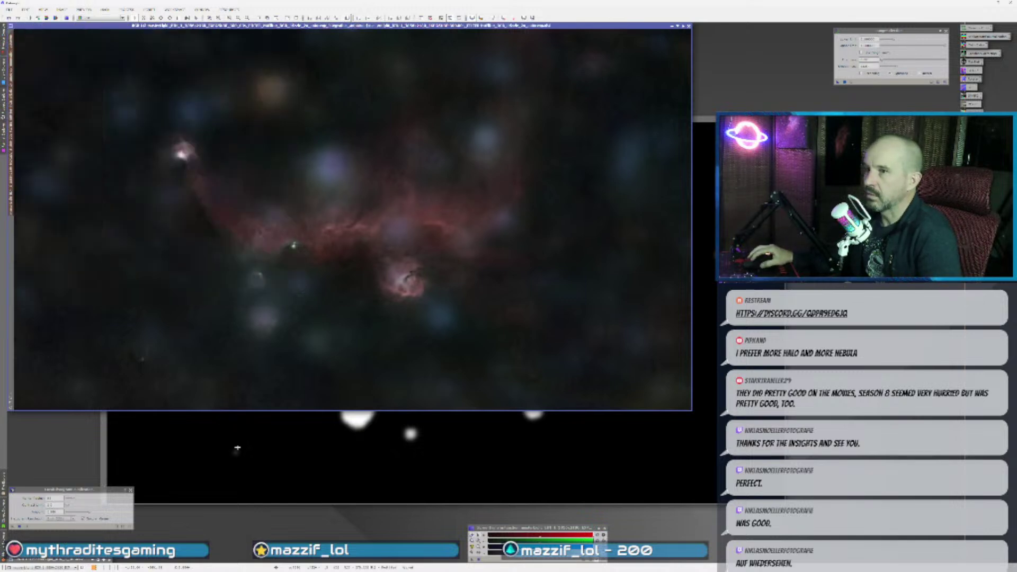
- Close the range mask image, releasing the mask from the nebula master, and close the RangeSelection tool
key(ctrl+w)
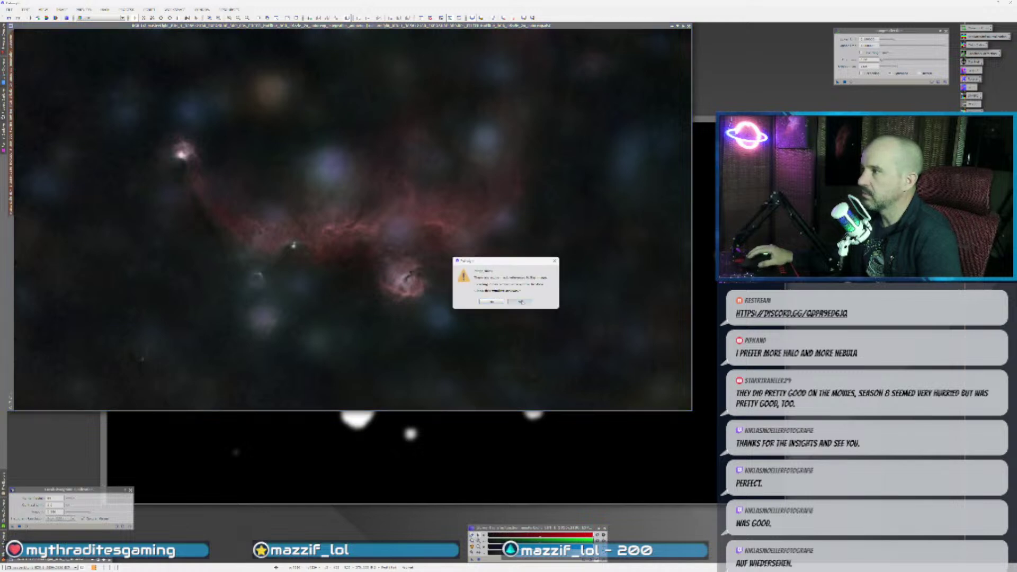
click(521, 302)
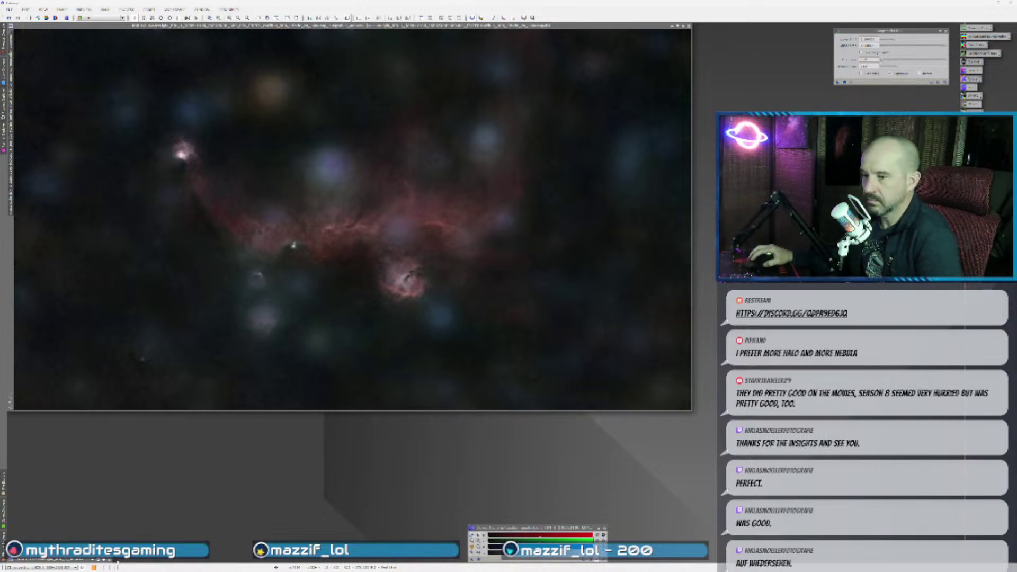
click(946, 30)
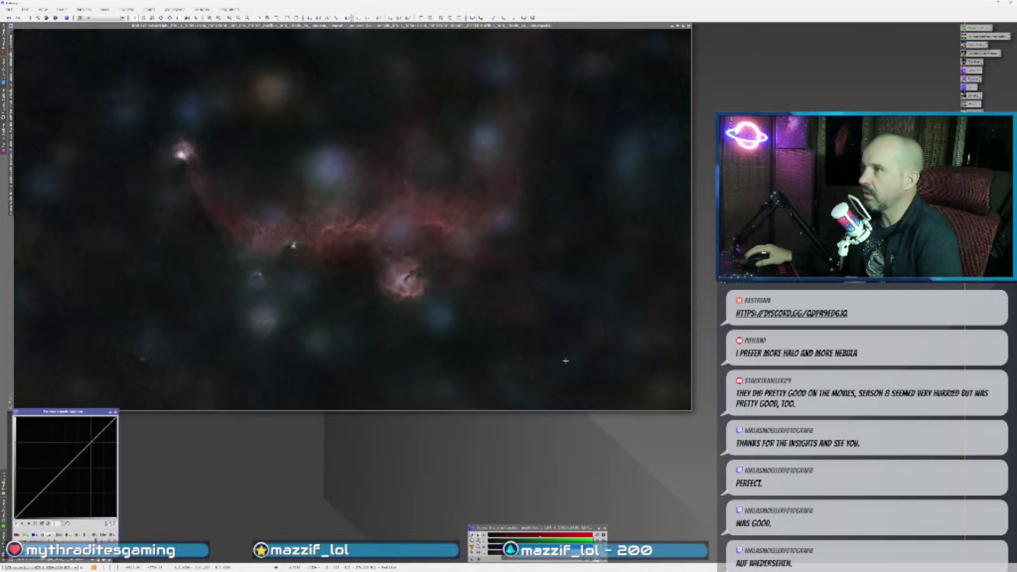
- Raise the brightness and saturation curves of the starless nebula master with CurvesTransformation, apply them and close the tool
click(50, 538)
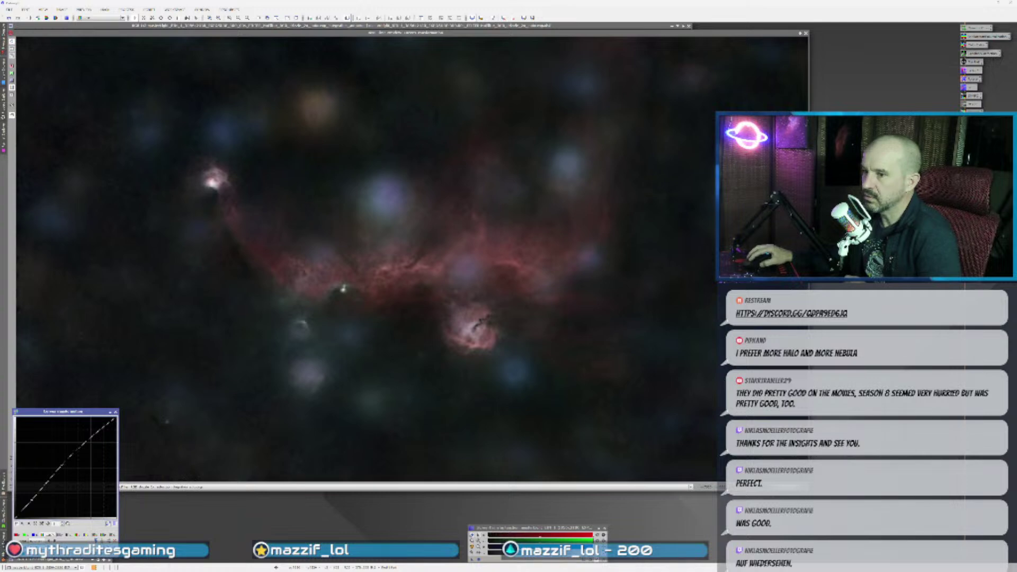
click(229, 449)
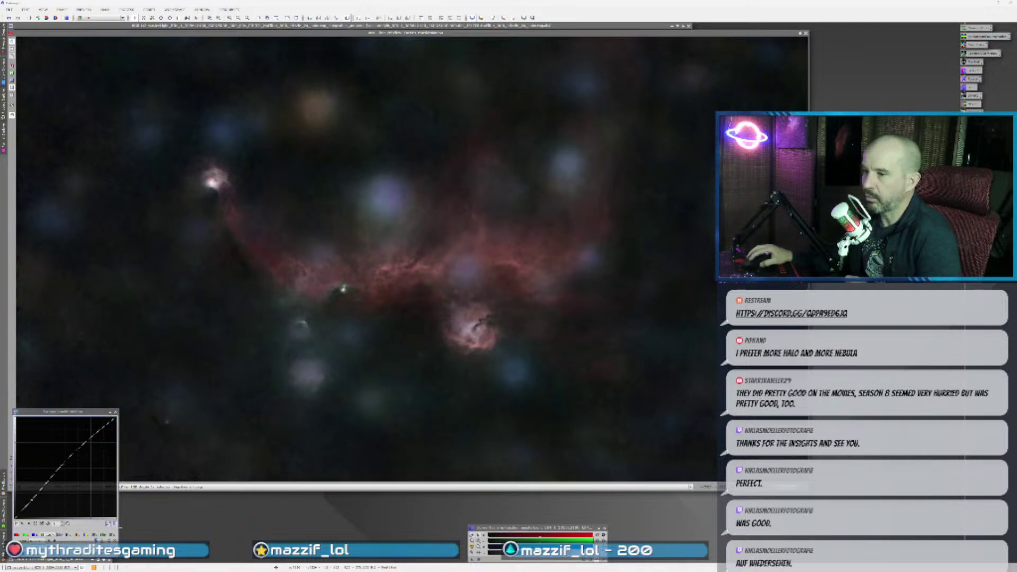
click(64, 467)
drag(64, 467, 91, 435)
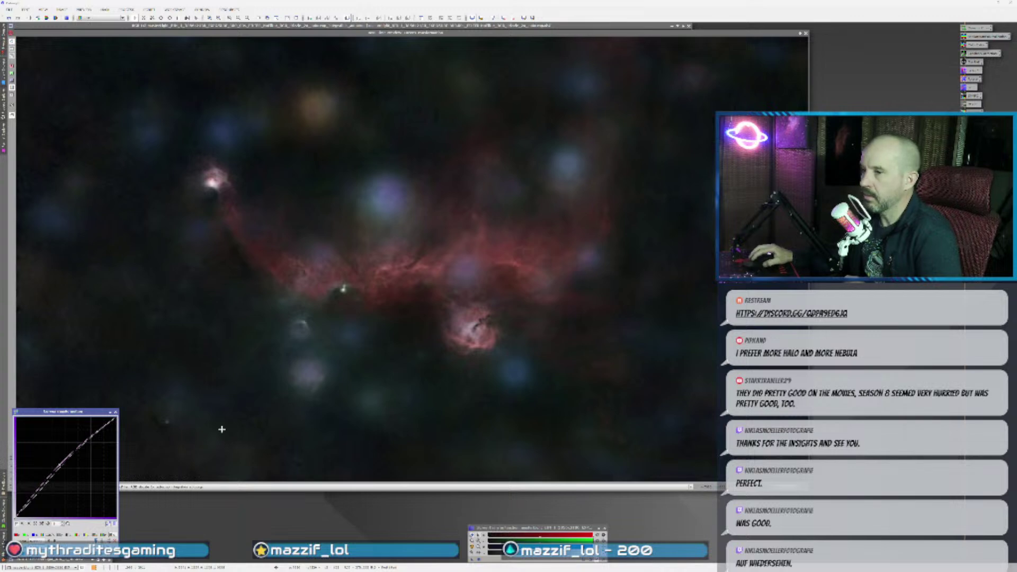
drag(60, 465, 60, 467)
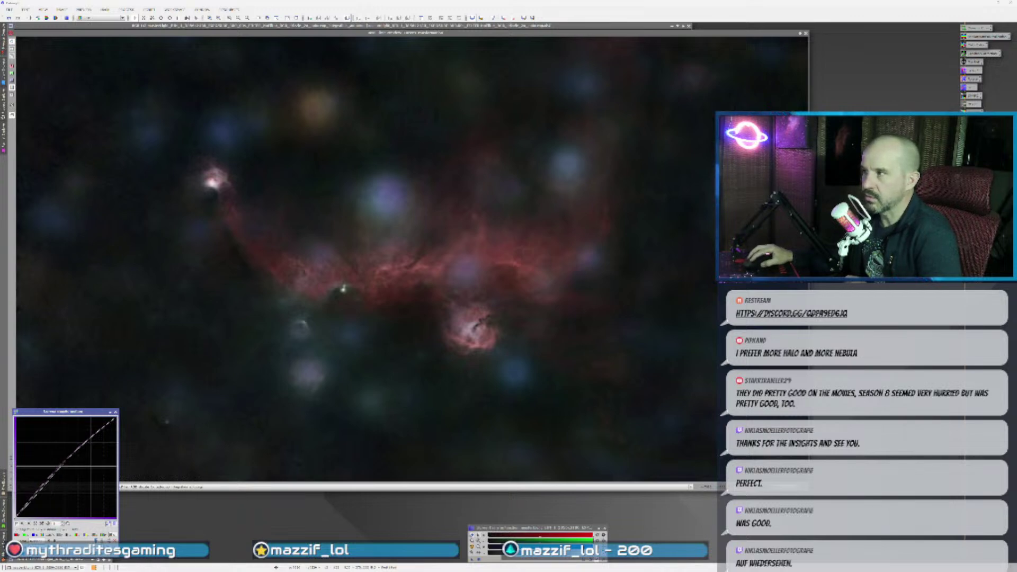
click(806, 33)
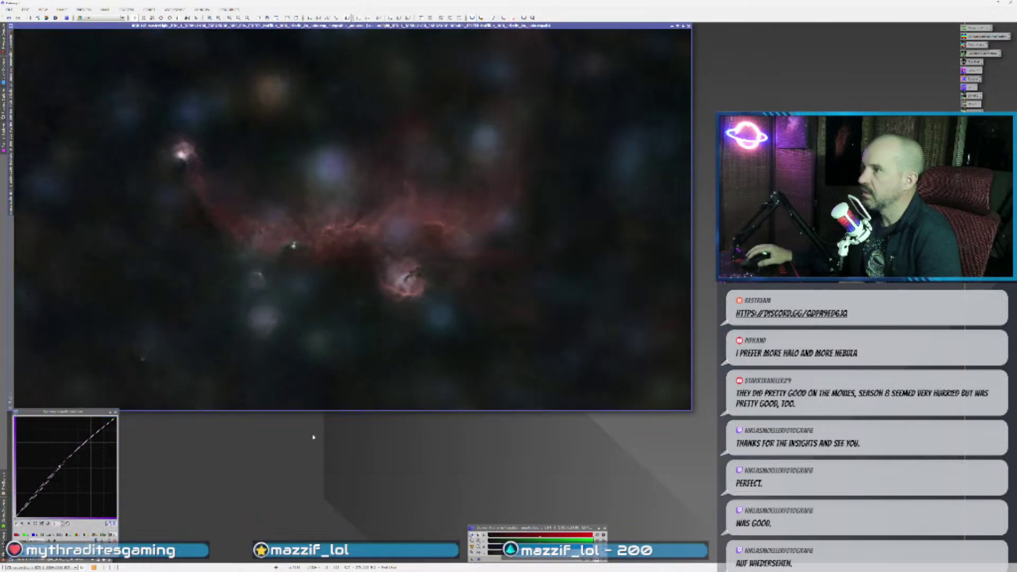
drag(17, 541, 238, 368)
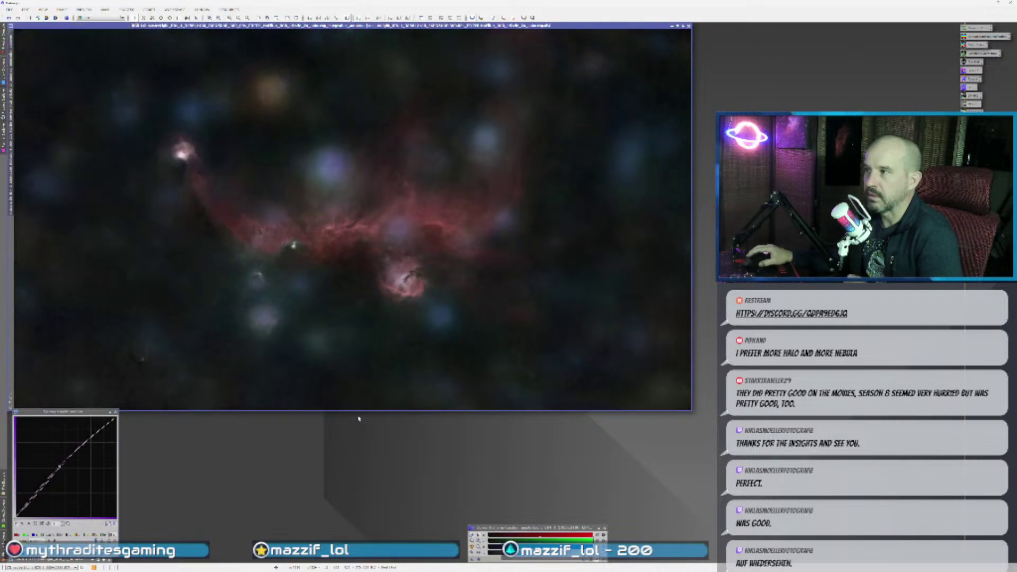
click(116, 412)
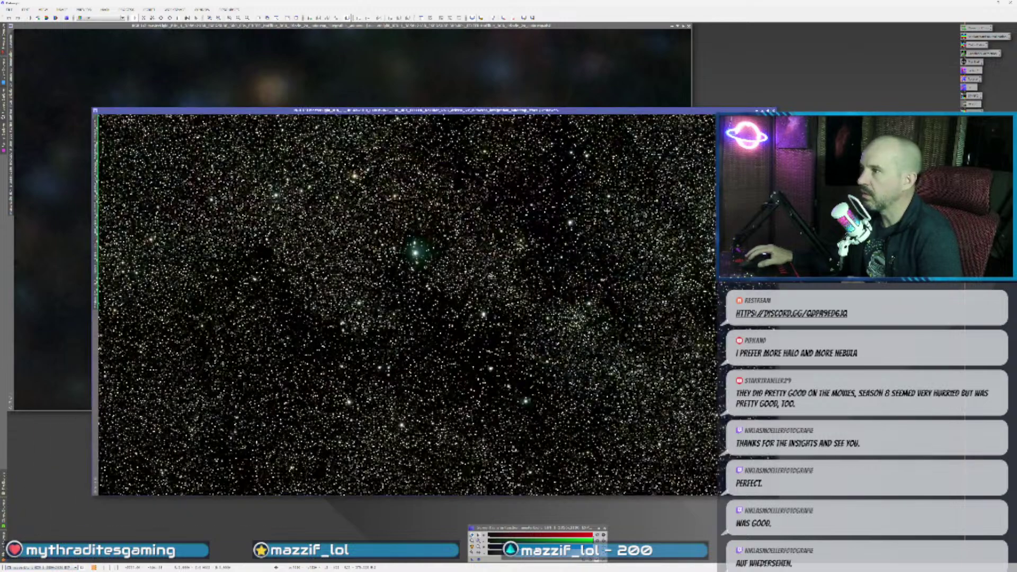
- Run the Star Stretch script on the star image with a stretch amount of 4 and green removal via SCNR enabled
scroll(426, 239, up, 2)
scroll(427, 239, down, 2)
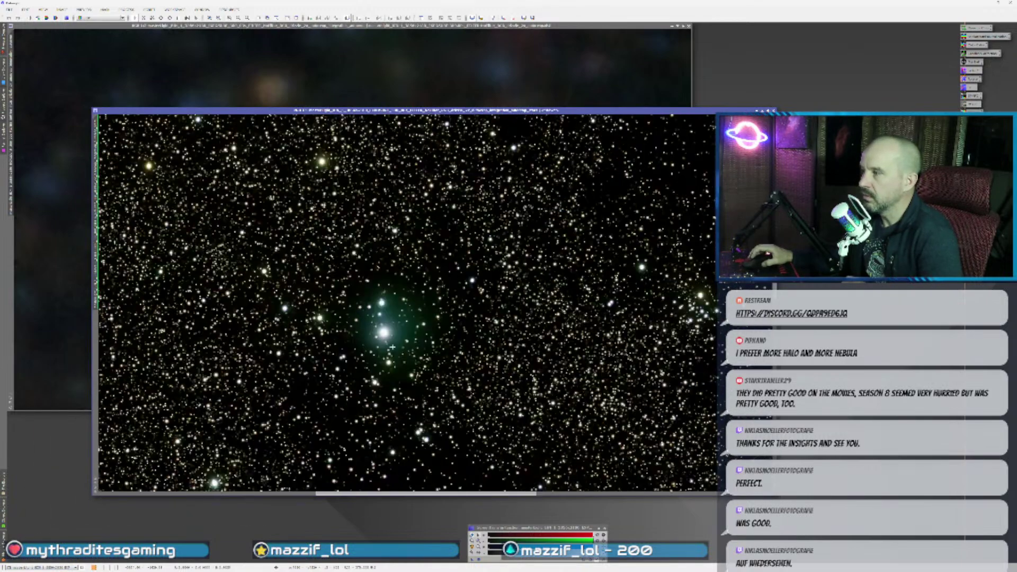
click(149, 9)
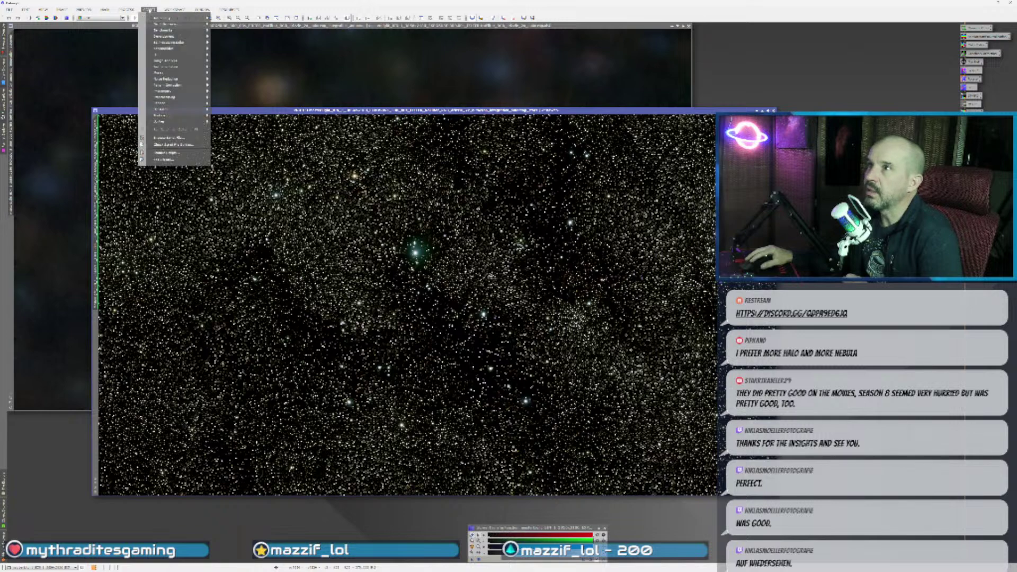
mouse_move(178, 110)
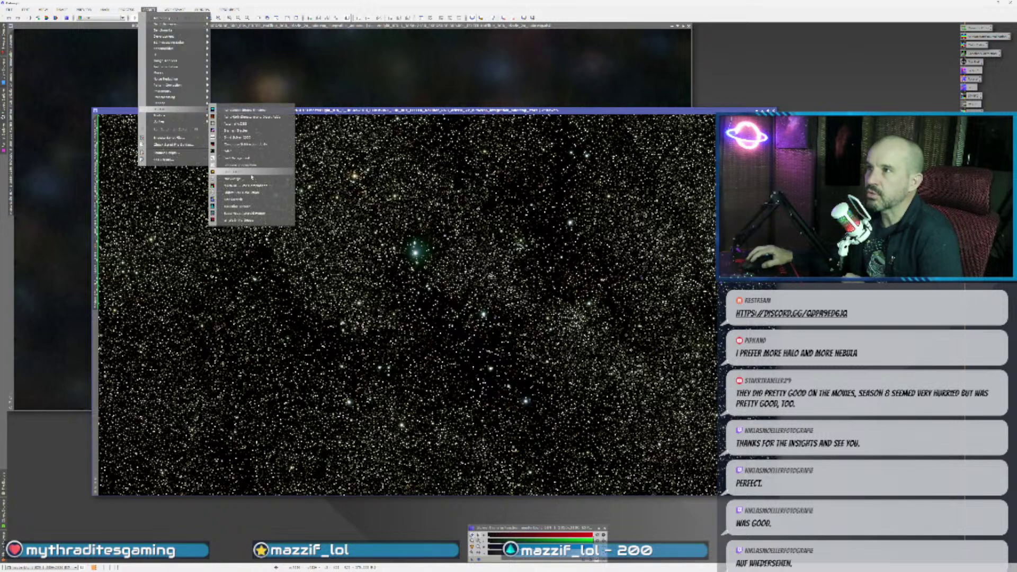
click(249, 200)
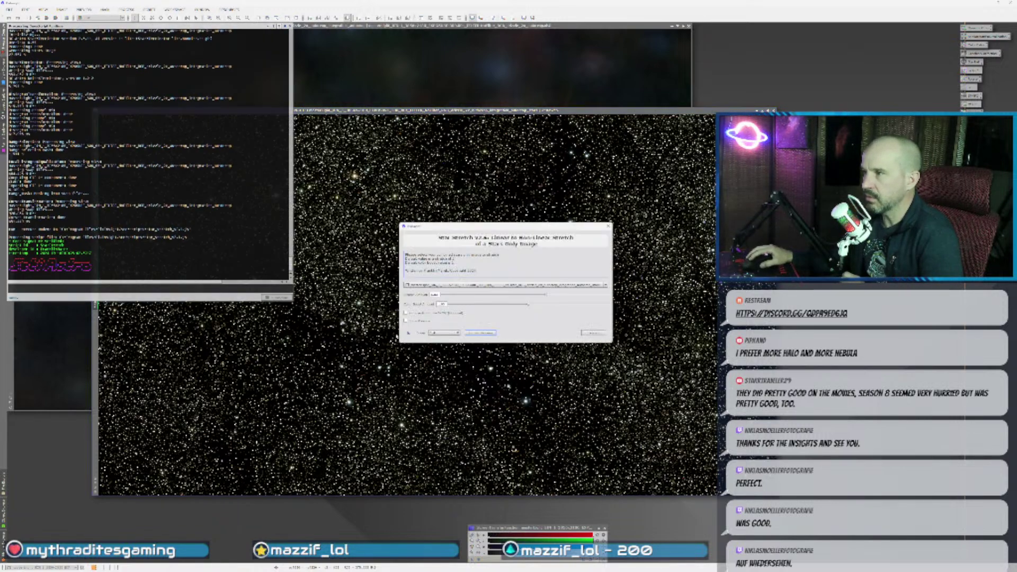
drag(439, 295, 415, 297)
text(4)
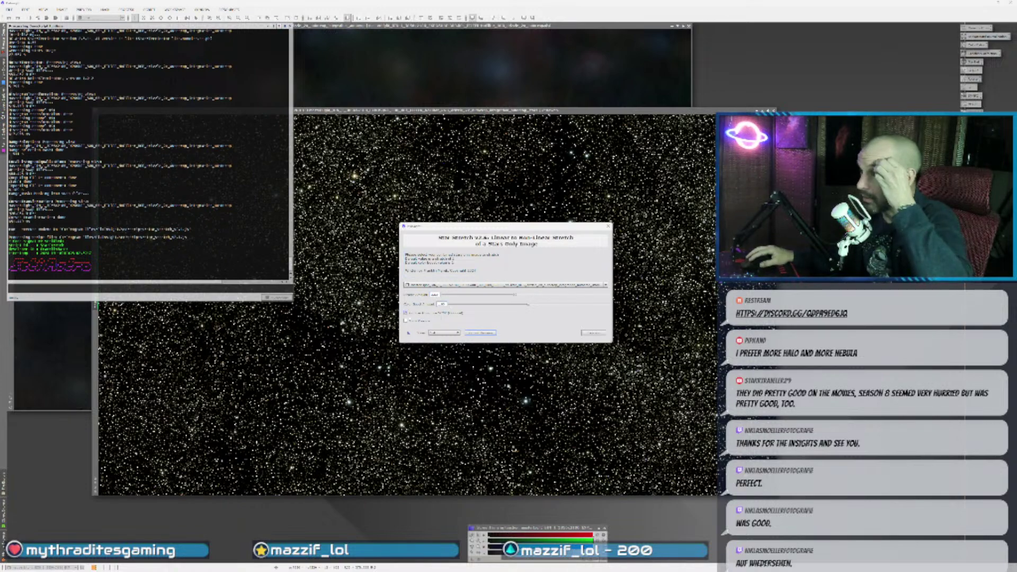
click(593, 333)
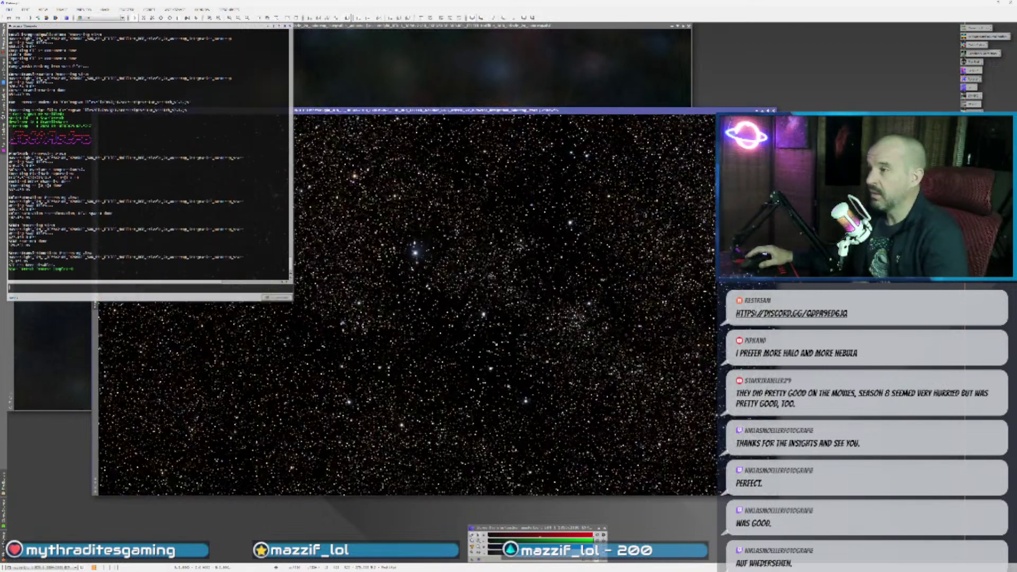
- Give the stretched star image a short identifier and combine it with the starless nebula master using a PixelMath expression
scroll(420, 342, up, 1)
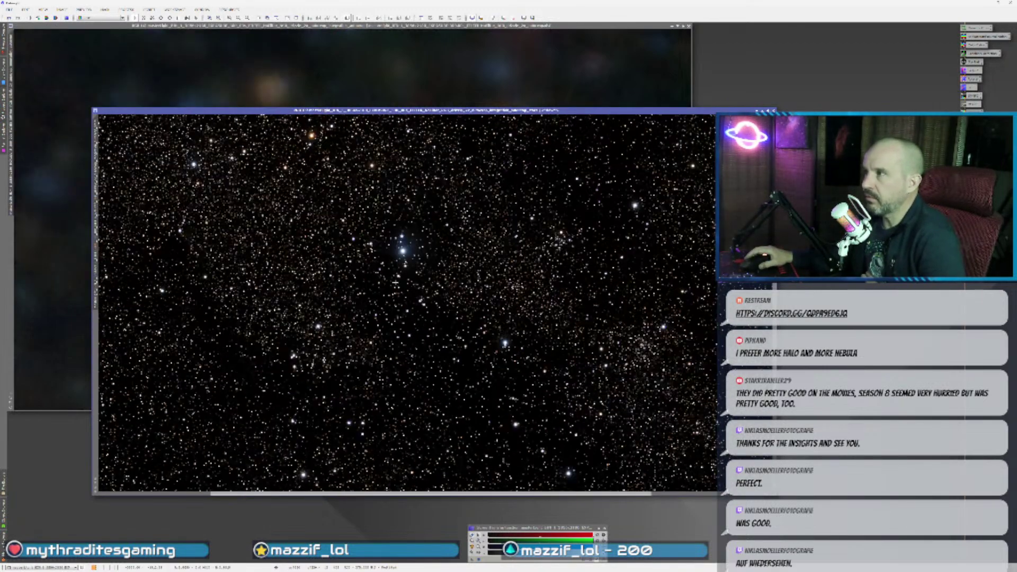
scroll(406, 304, up, 1)
scroll(406, 305, down, 2)
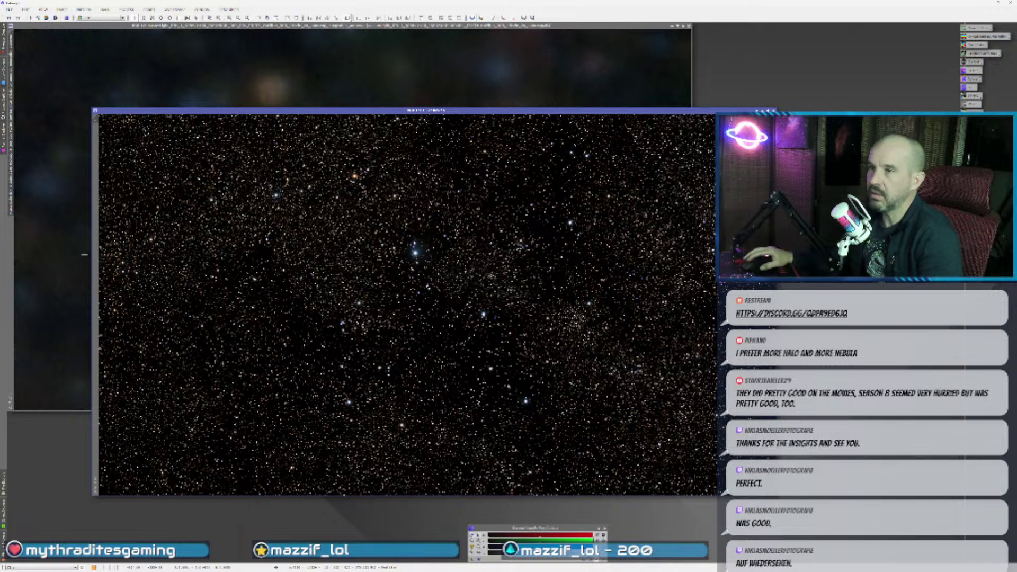
click(63, 203)
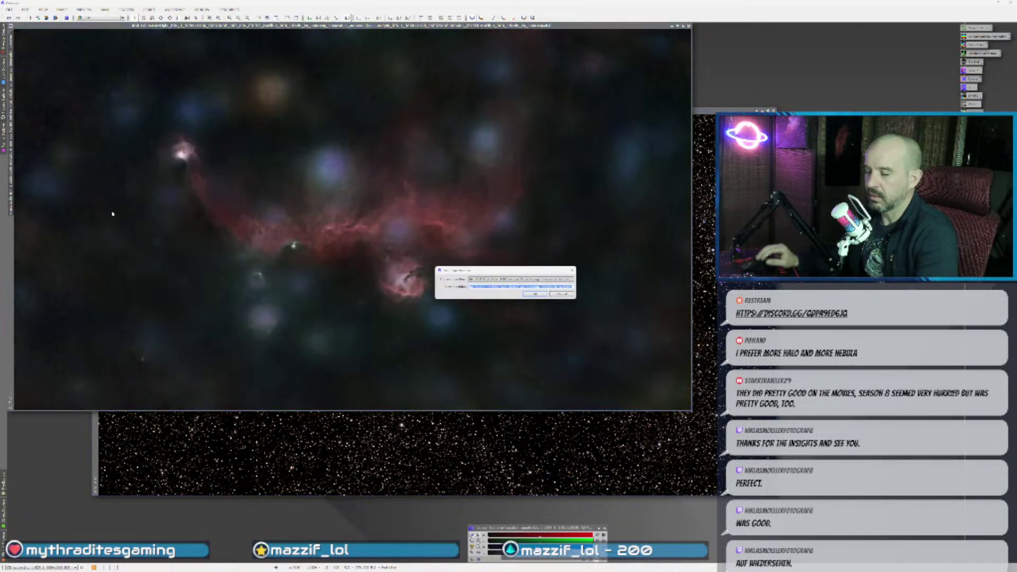
key(Return)
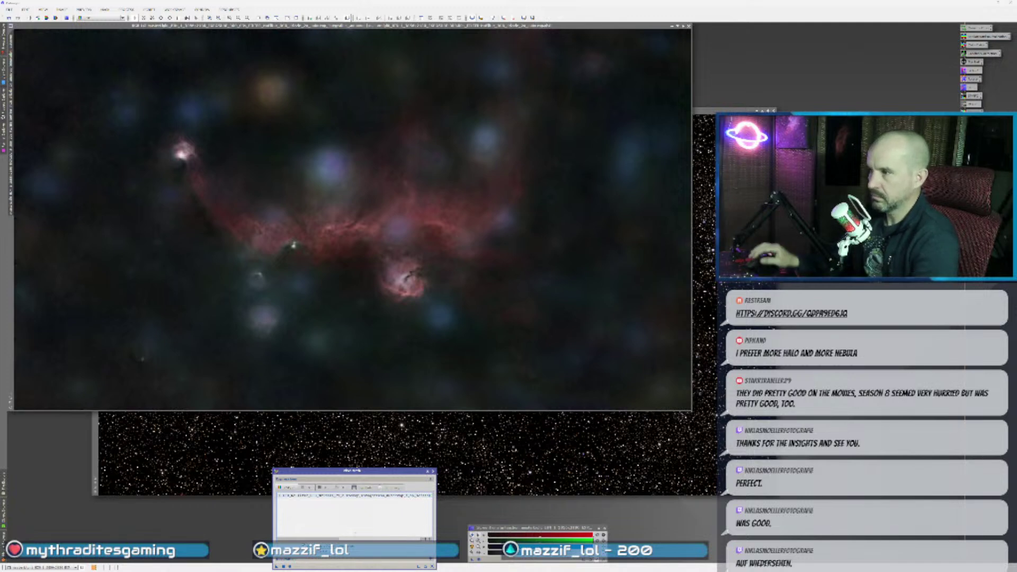
drag(276, 565, 313, 340)
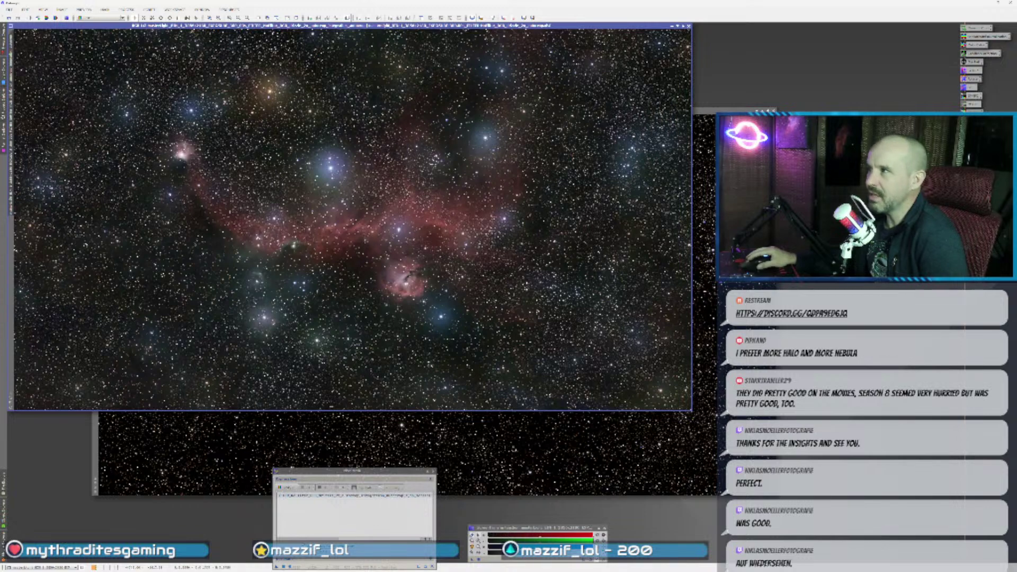
- Examine the combined image up close and as a whole, checking stars, nebula detail and background color across the field
scroll(333, 314, up, 2)
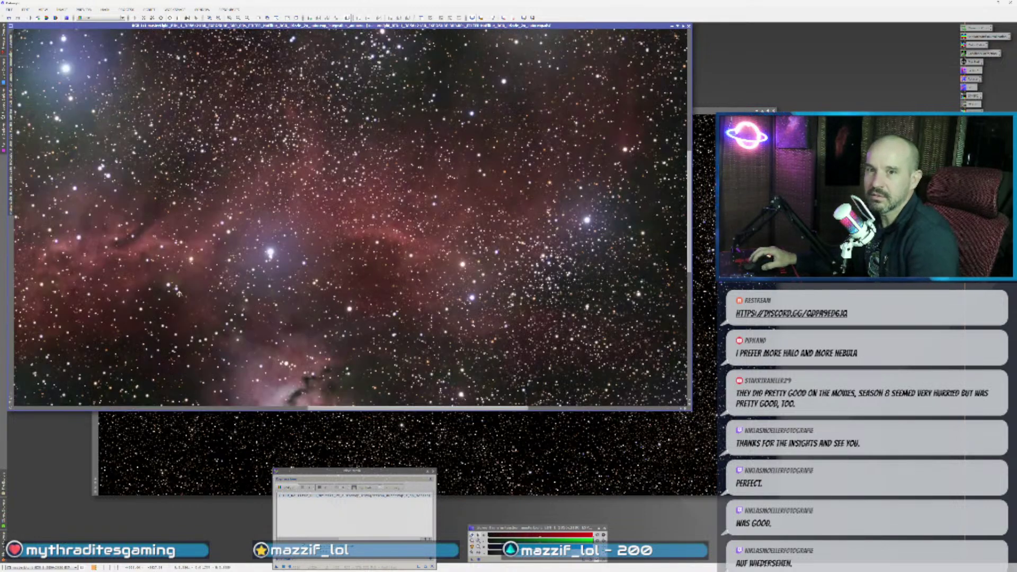
drag(201, 287, 609, 318)
drag(333, 320, 555, 383)
scroll(302, 309, down, 3)
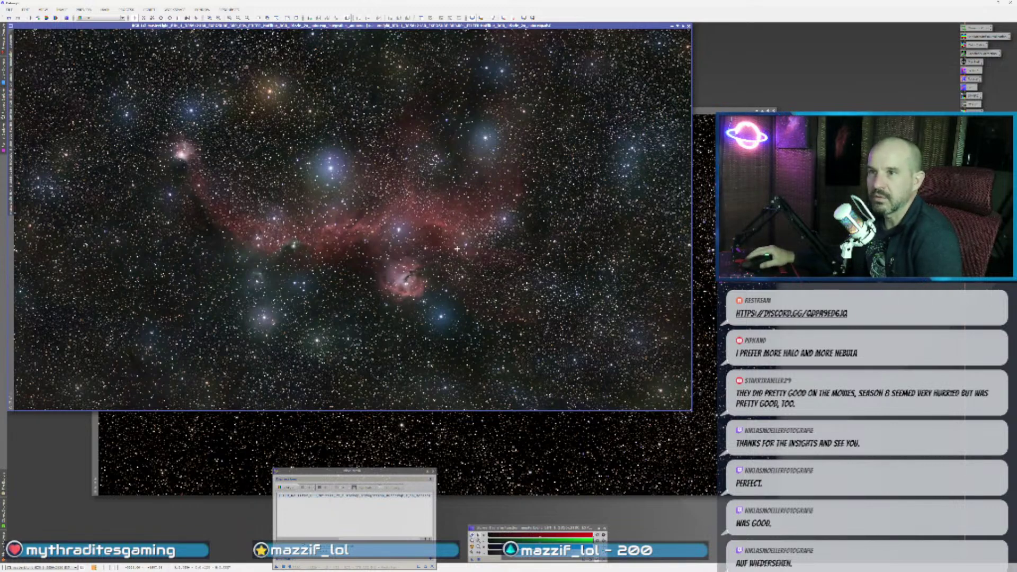
scroll(462, 285, up, 4)
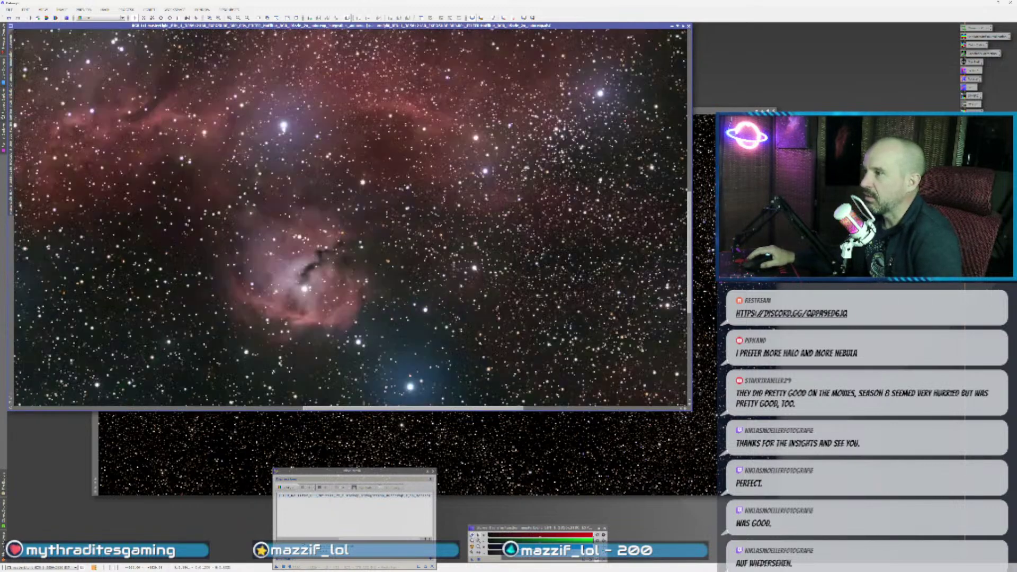
scroll(451, 281, down, 3)
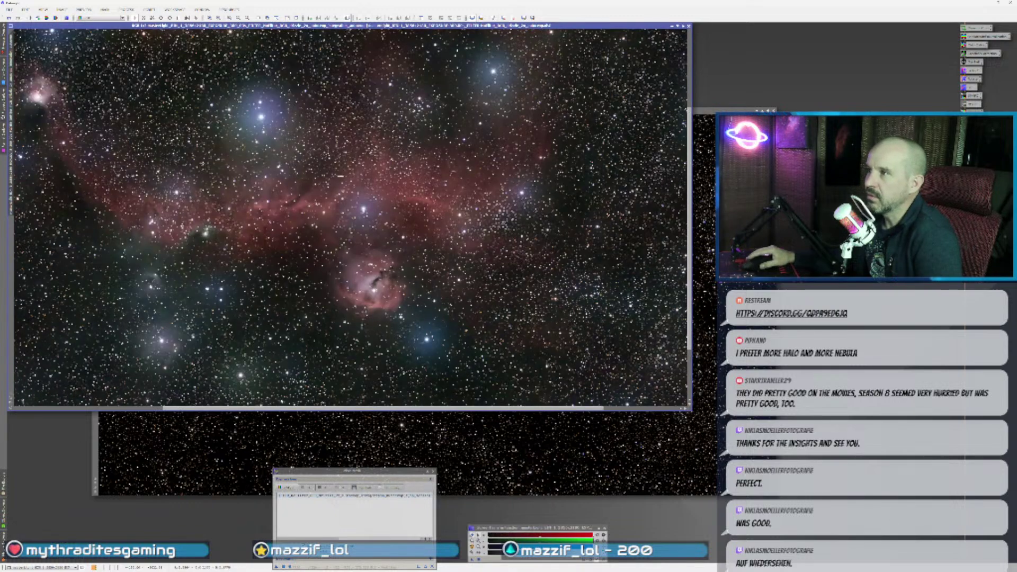
scroll(482, 281, down, 2)
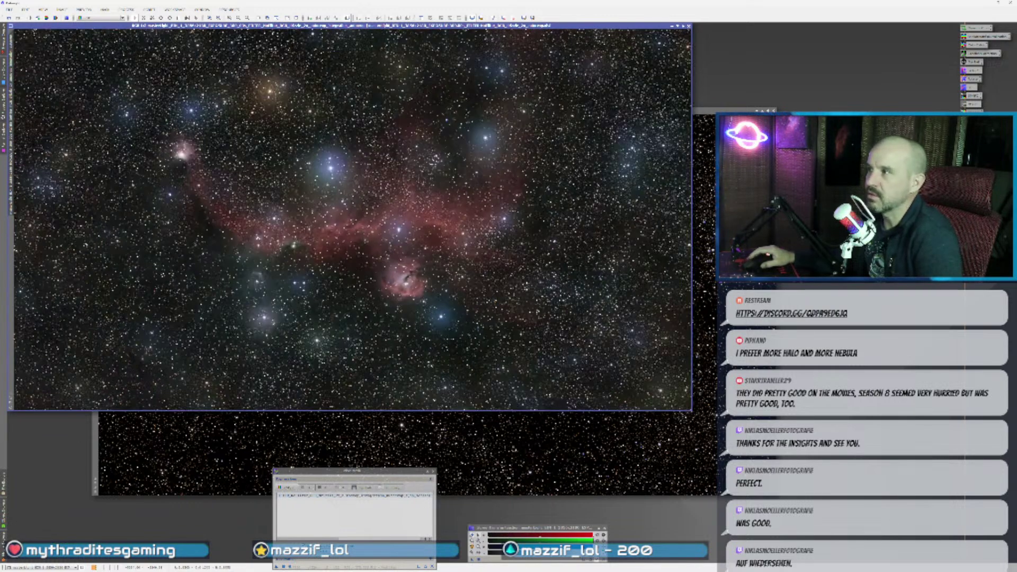
scroll(129, 160, up, 3)
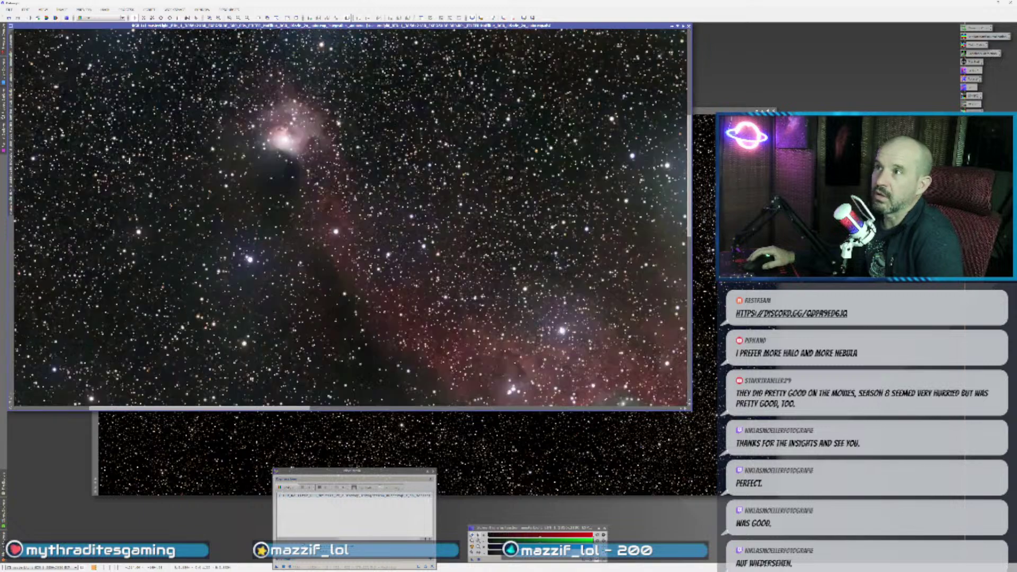
scroll(129, 160, down, 3)
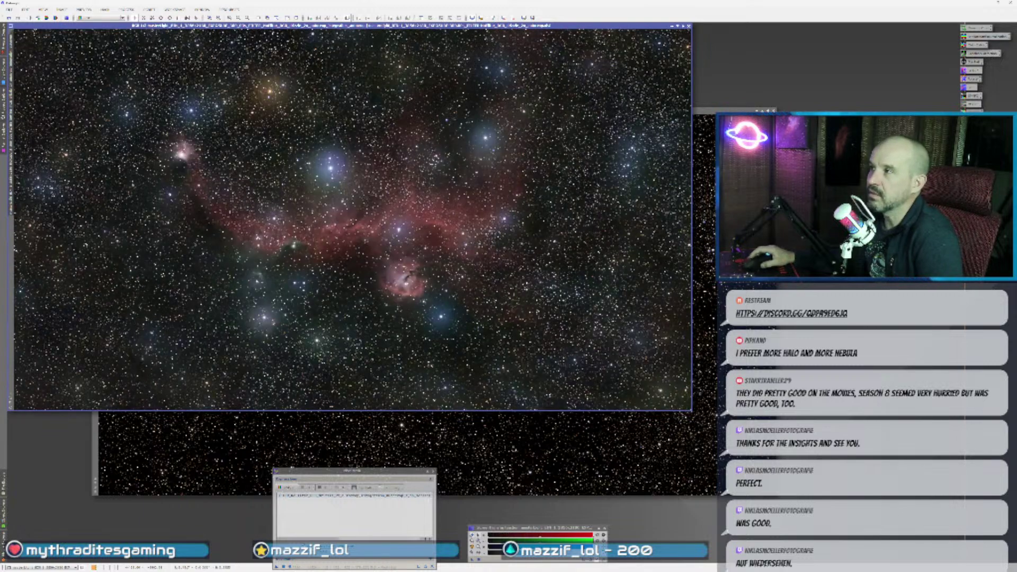
scroll(189, 352, up, 3)
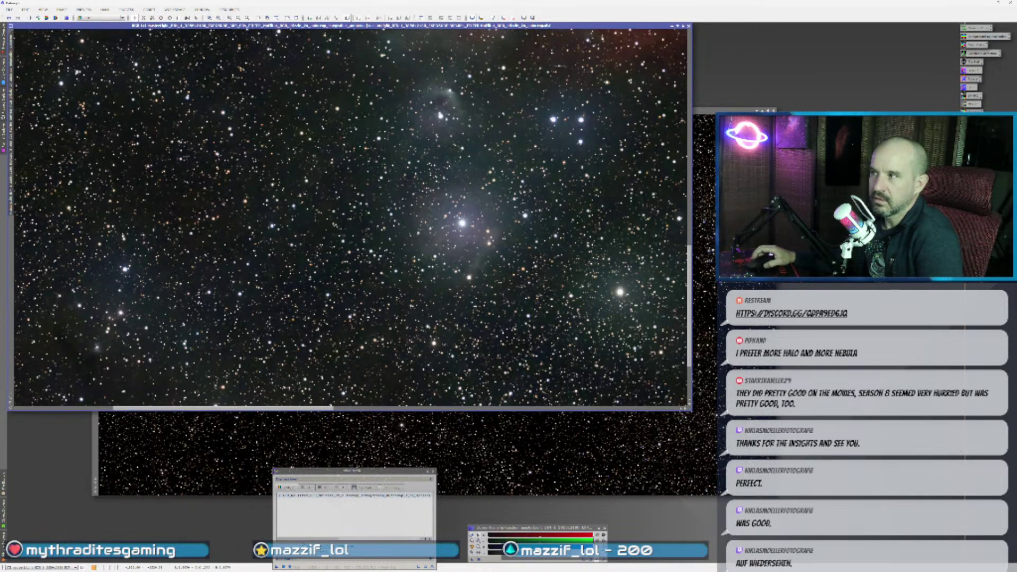
scroll(189, 353, down, 3)
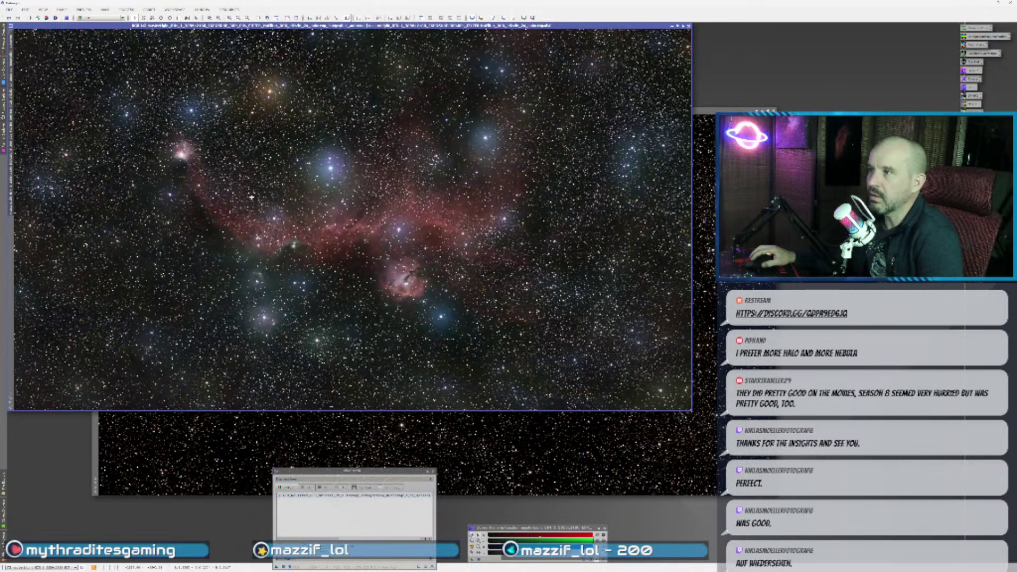
- Undo the star combination and remove the green cast from the starless nebula master with SCNR
key(ctrl+z)
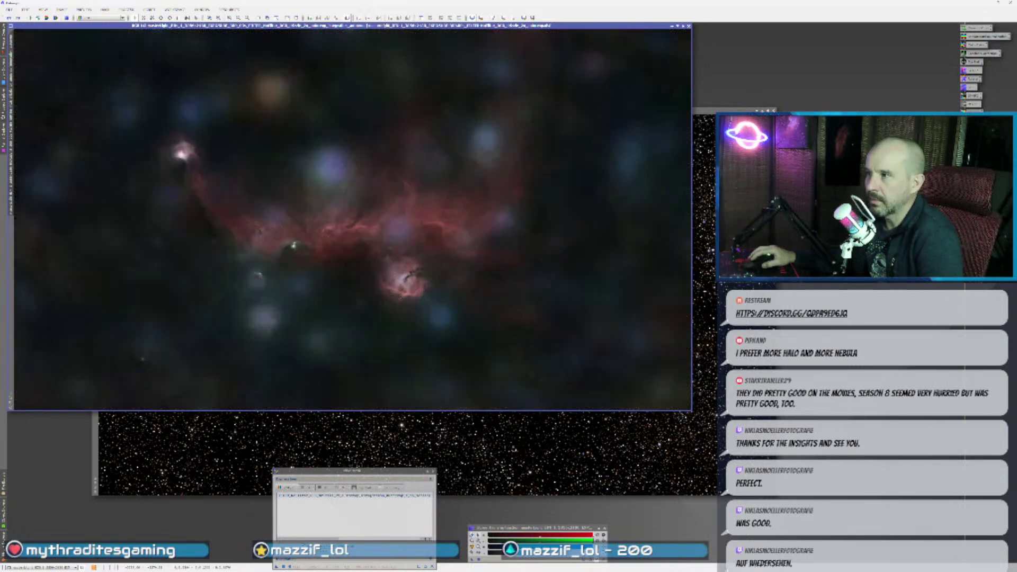
double_click(971, 69)
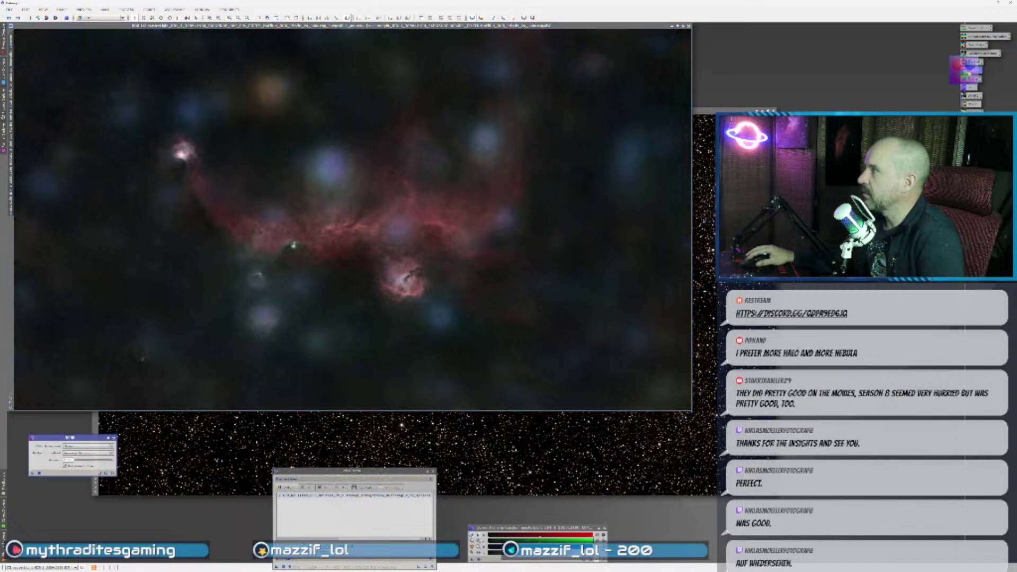
drag(30, 473, 163, 324)
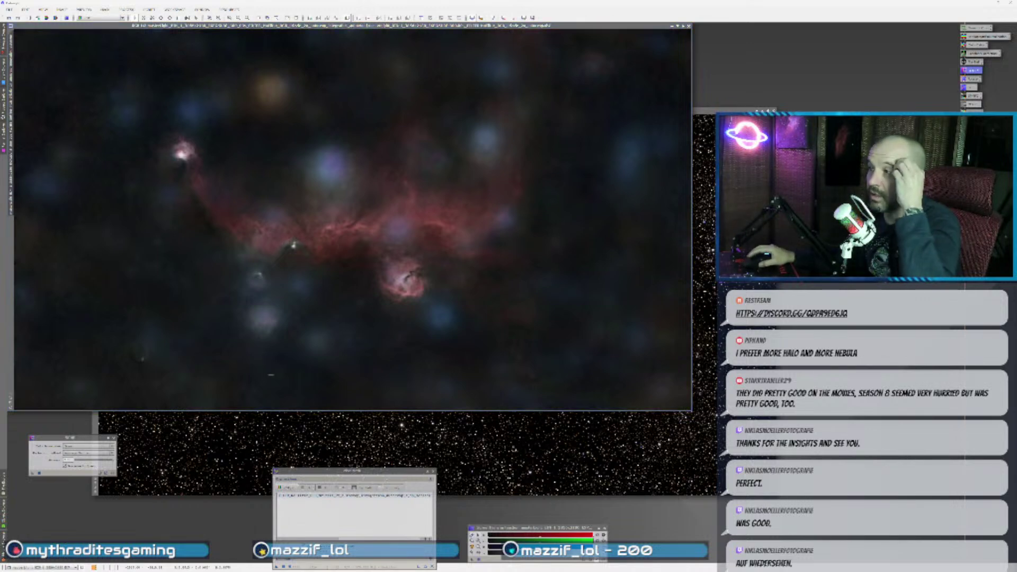
- Reapply the PixelMath expression to add the stars back to the green-corrected nebula, and inspect the recombined image
click(275, 419)
click(64, 366)
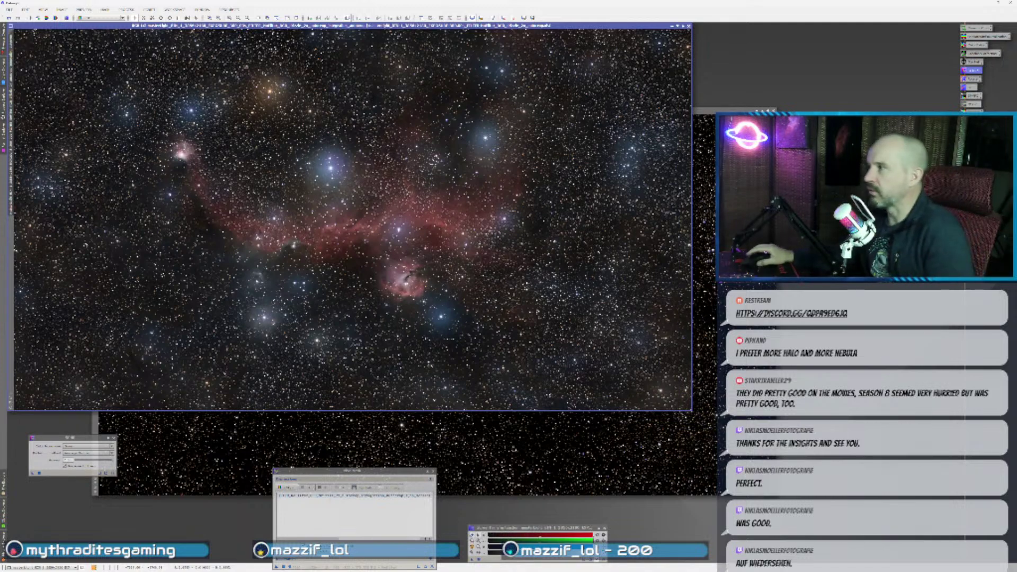
scroll(352, 219, up, 2)
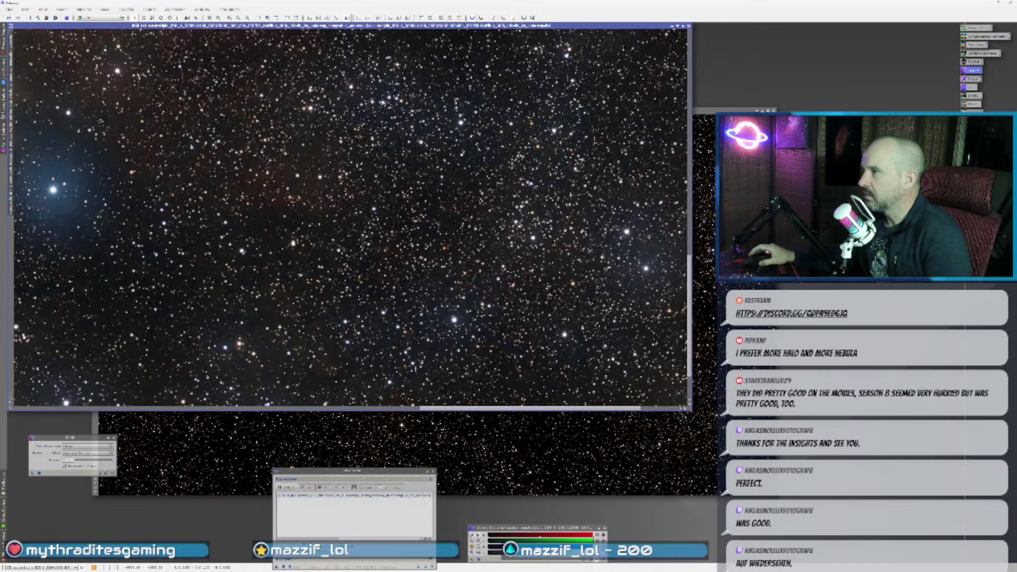
scroll(324, 237, down, 2)
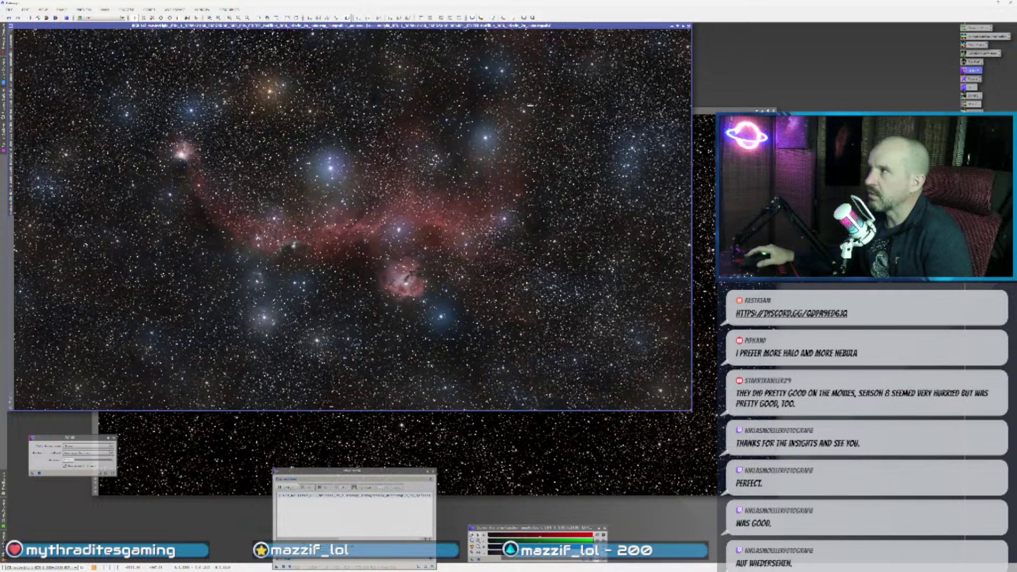
scroll(106, 151, up, 2)
scroll(154, 305, down, 2)
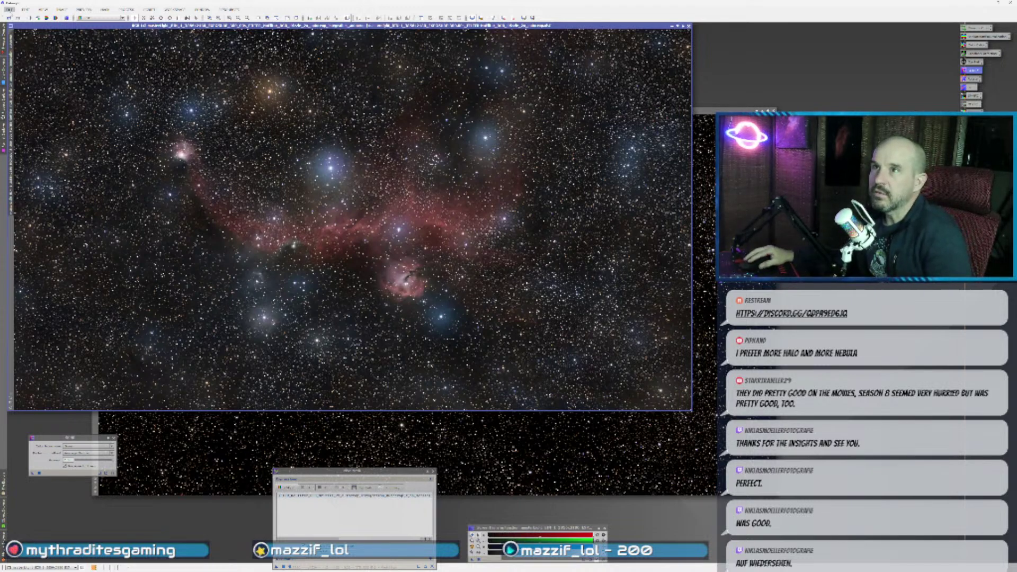
- Start saving the combined image under a new name in the astrophotography folder on Google Drive, choosing JPEG as the format
click(9, 9)
click(47, 59)
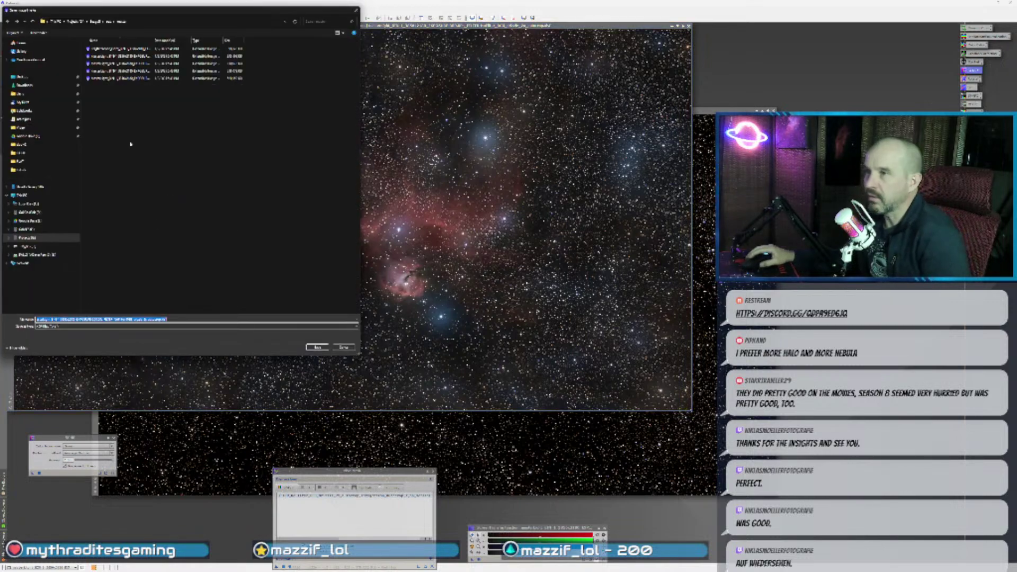
drag(134, 13, 233, 46)
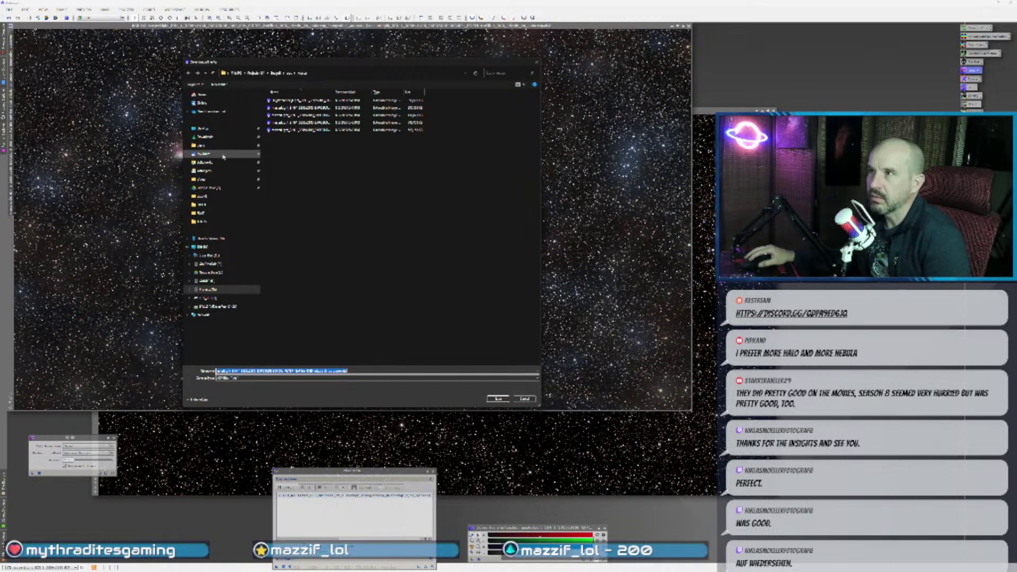
click(222, 170)
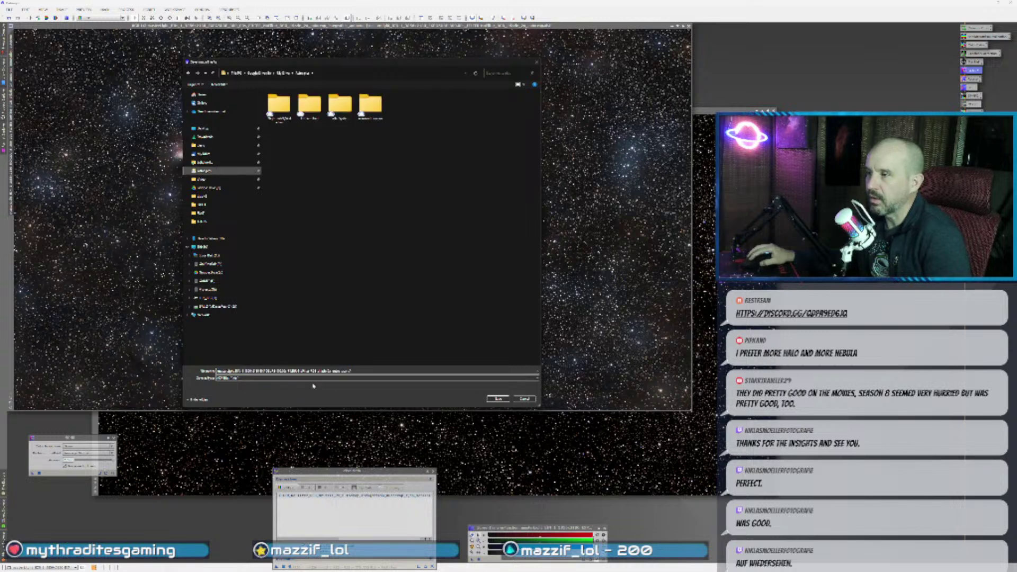
click(233, 378)
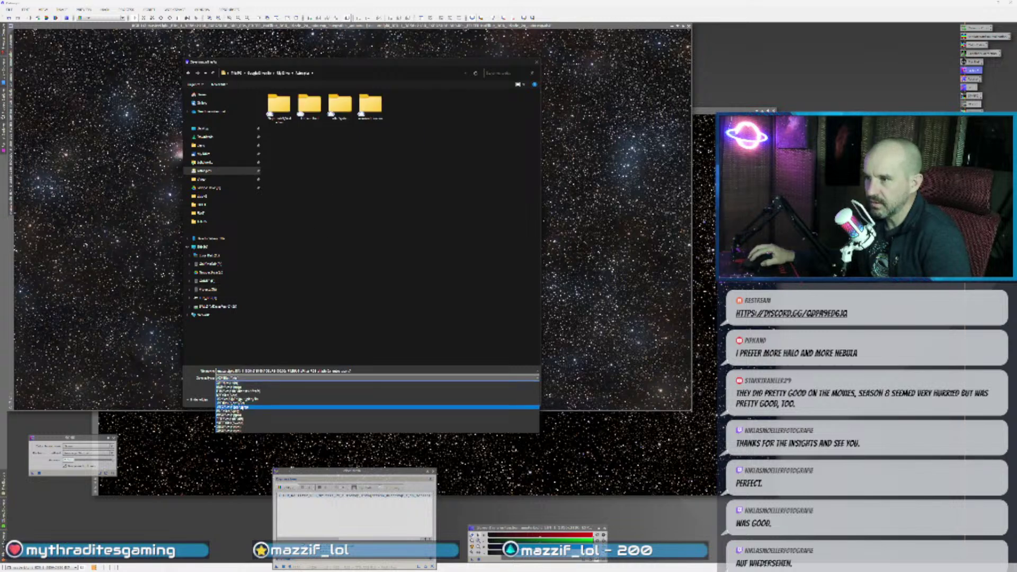
click(243, 404)
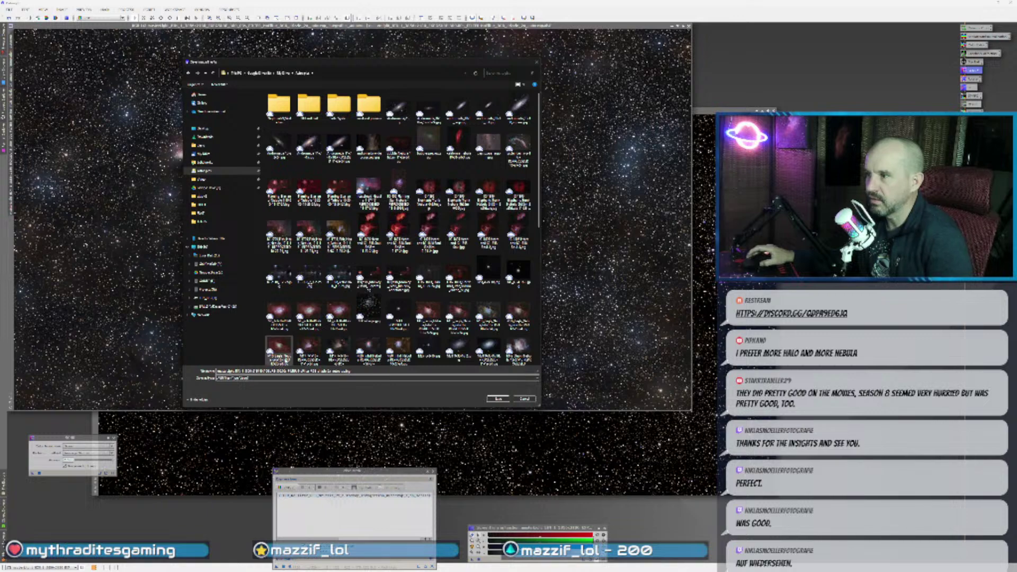
- Name the combined image and save it as a JPEG in the astrophotography folder, accepting the format prompts
scroll(490, 350, down, 5)
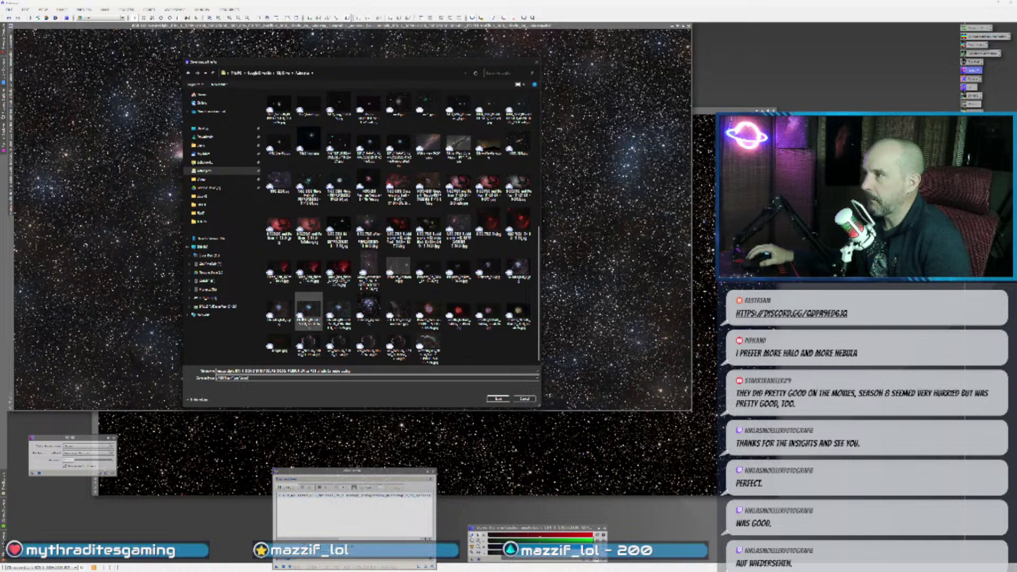
click(283, 349)
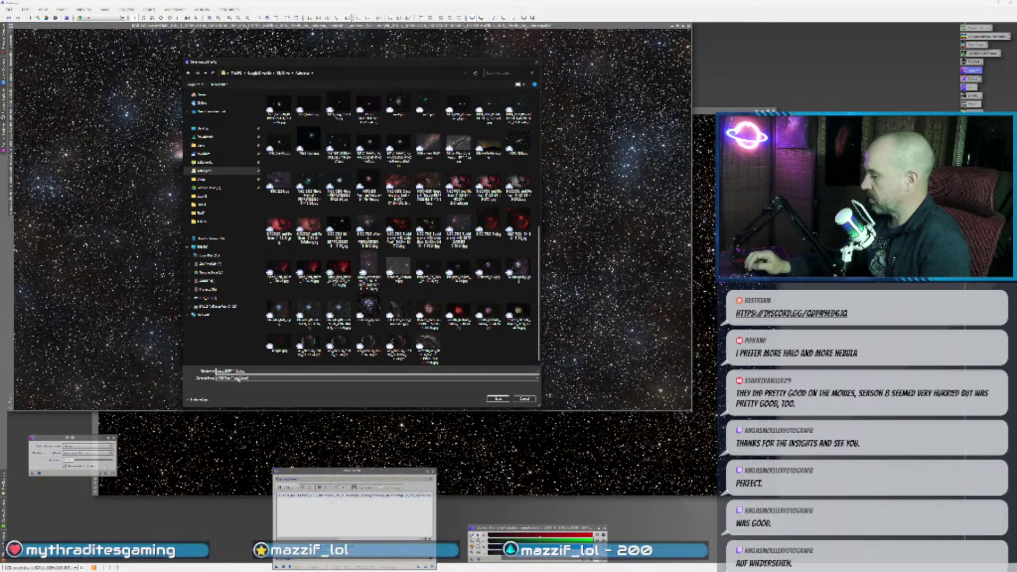
key(Return)
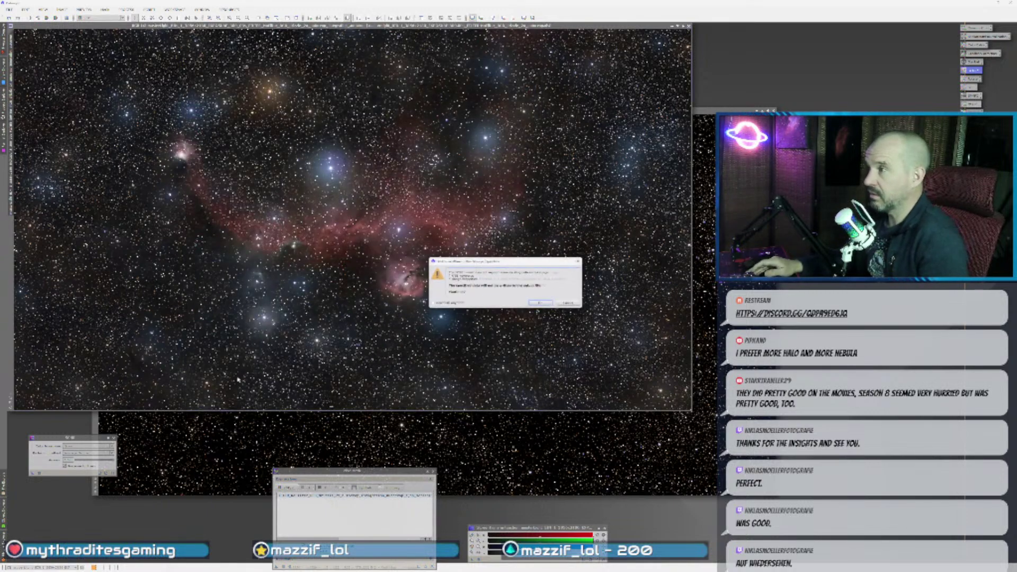
key(Return)
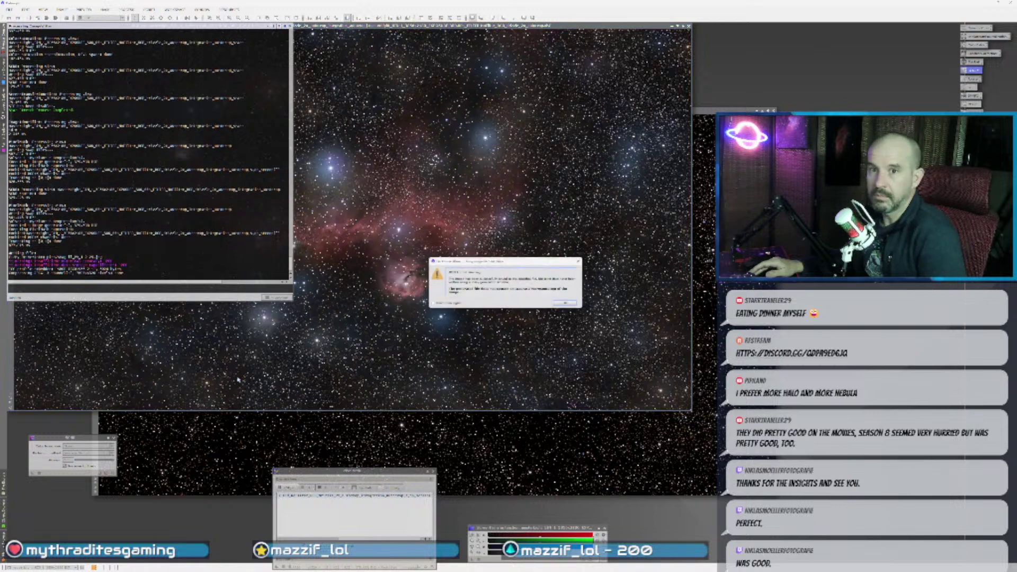
key(Return)
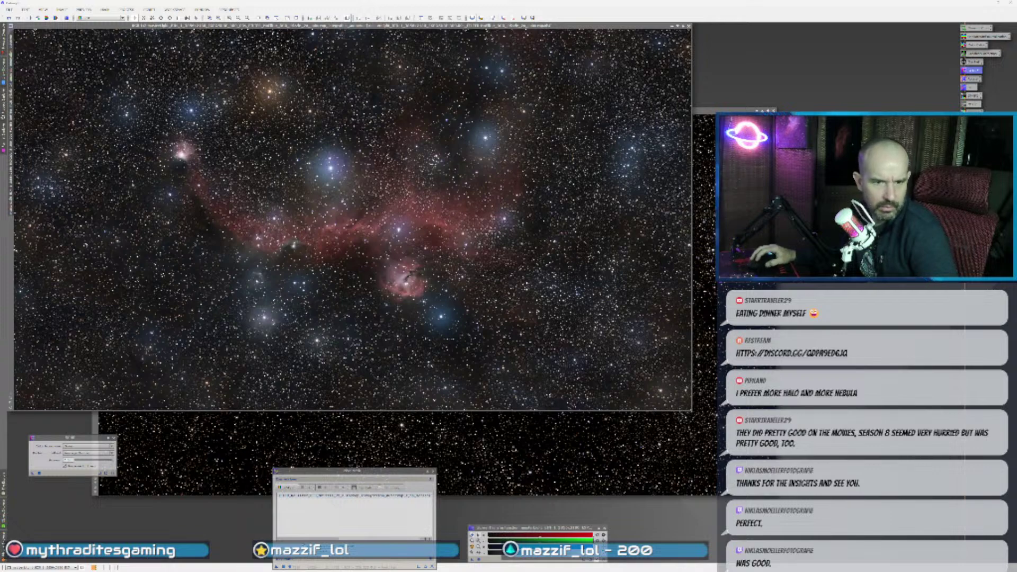
- Bring up the earlier red-toned nebula image, clear away the process windows, and offset it below the finished image for comparison
drag(1, 510, 67, 513)
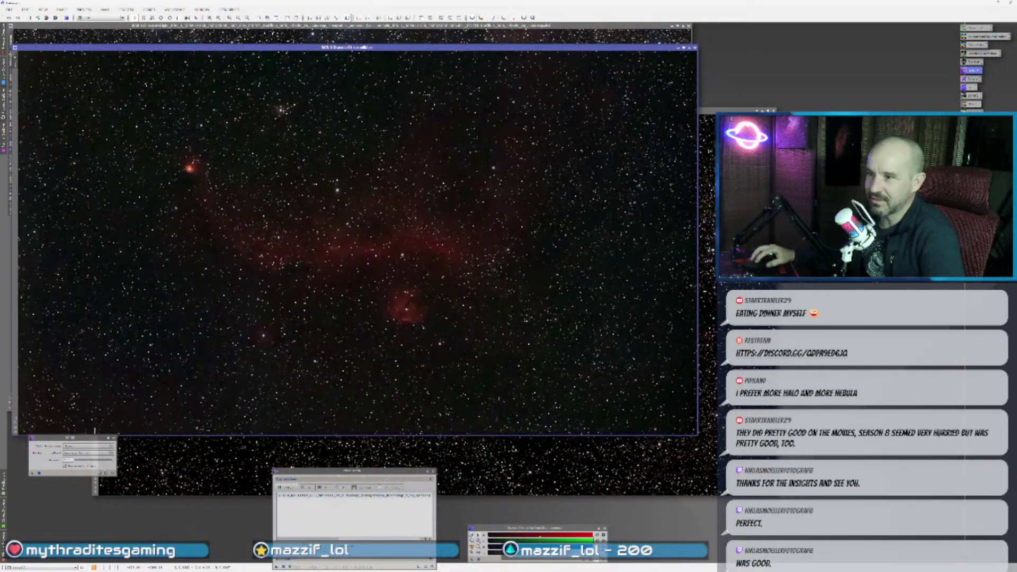
click(112, 439)
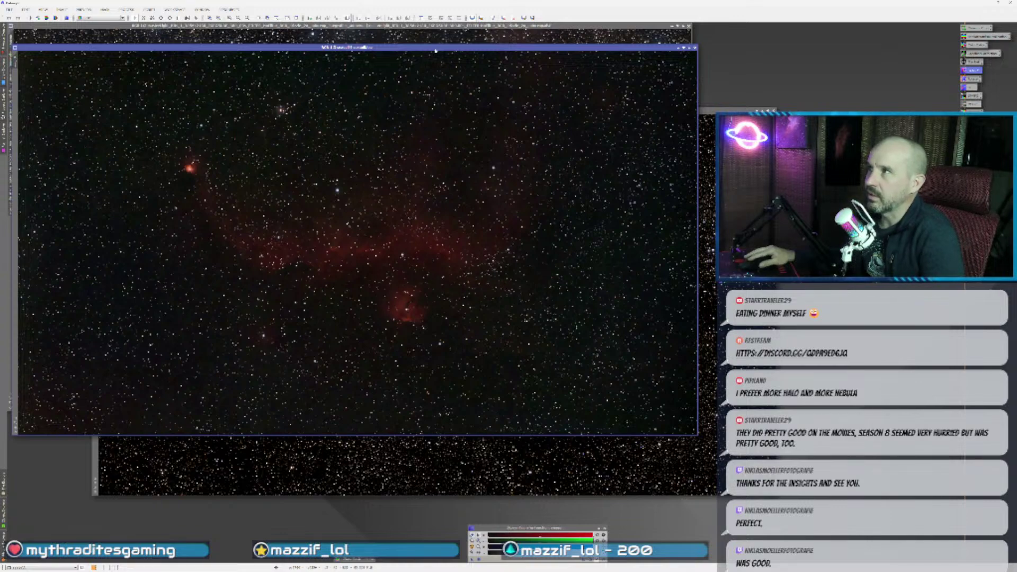
drag(436, 48, 439, 95)
click(441, 64)
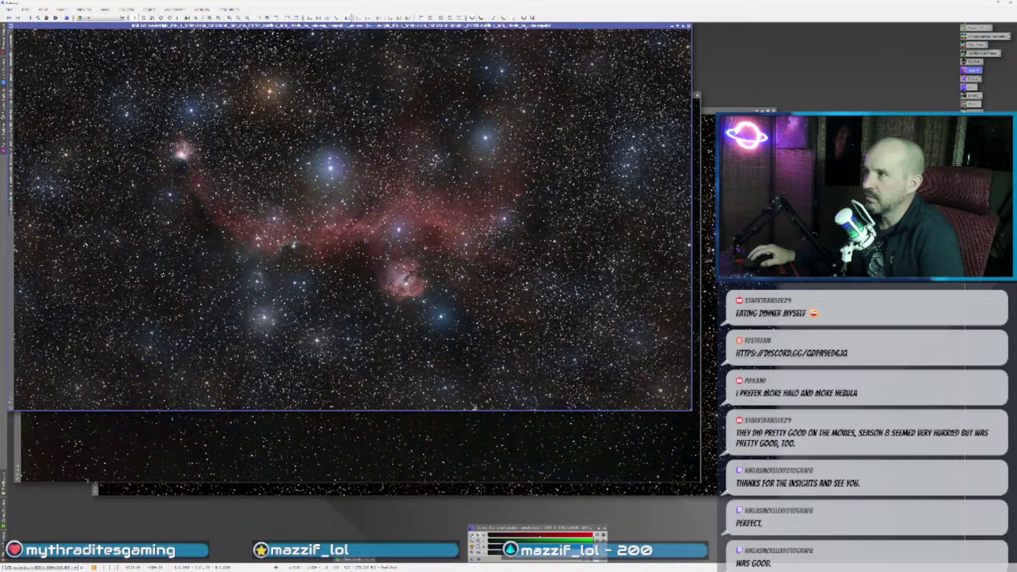
- Compare the finished image with the earlier nebula version at full view, alternating between the two
click(477, 434)
click(443, 66)
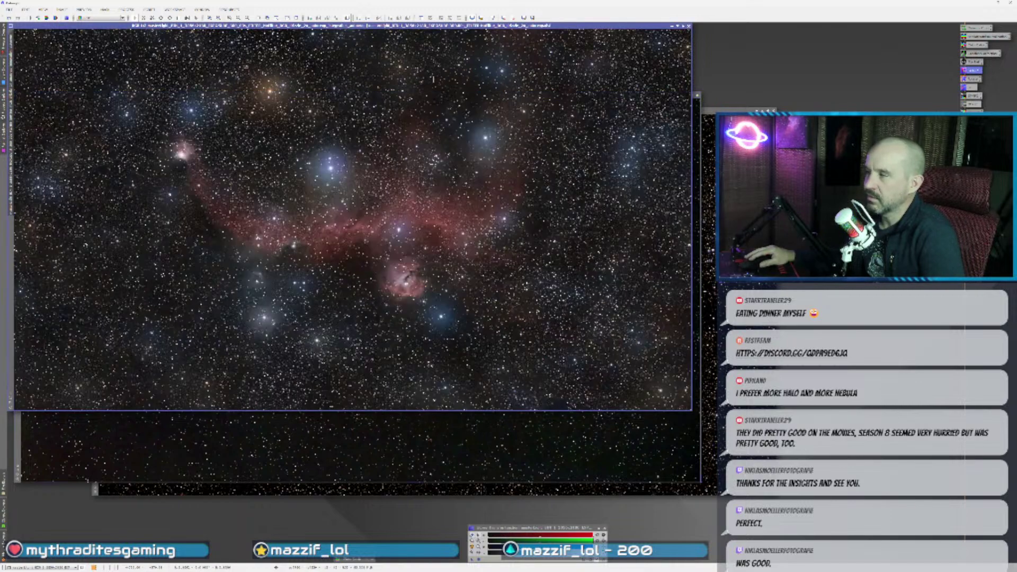
click(466, 441)
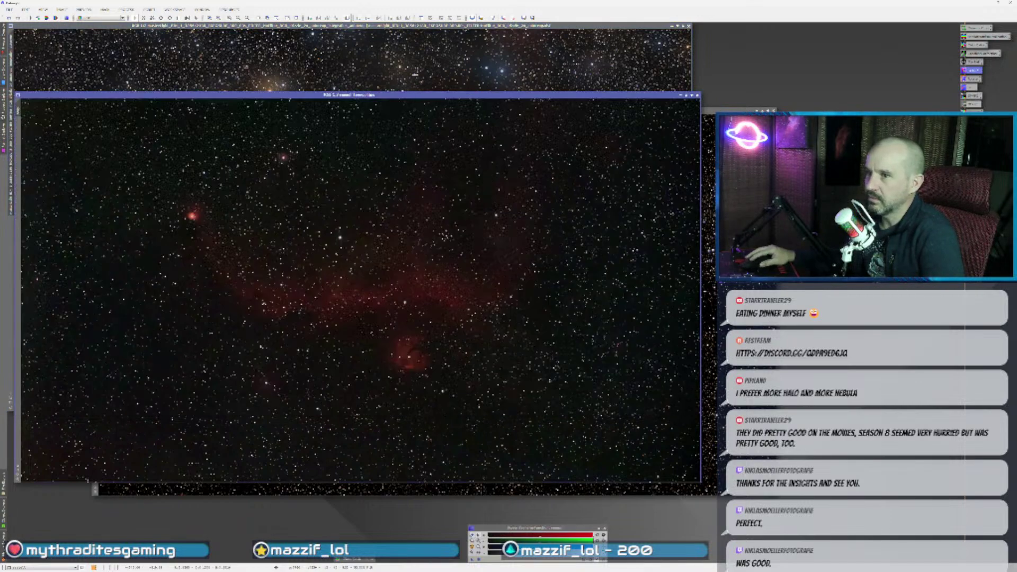
click(416, 79)
click(489, 431)
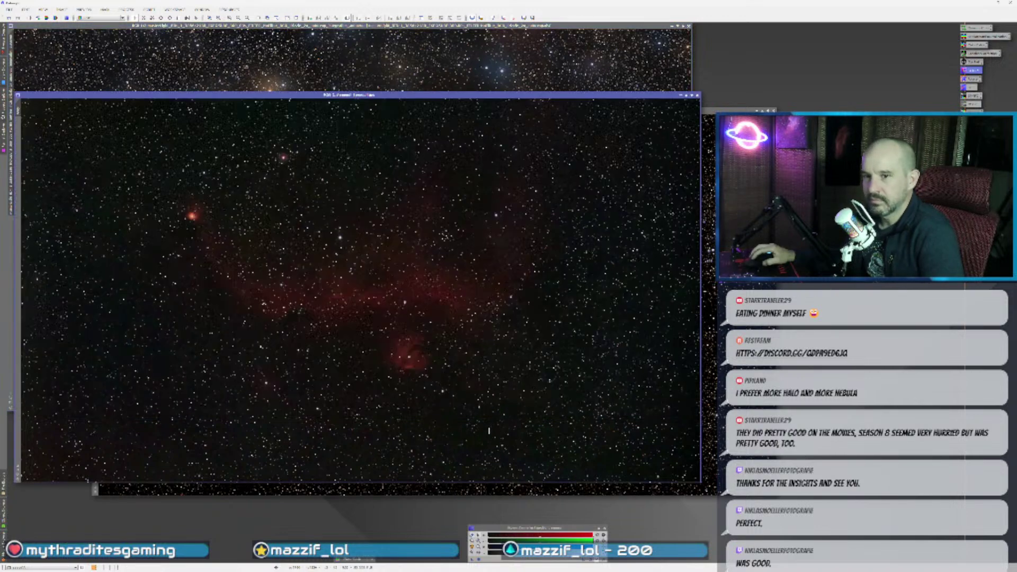
click(389, 85)
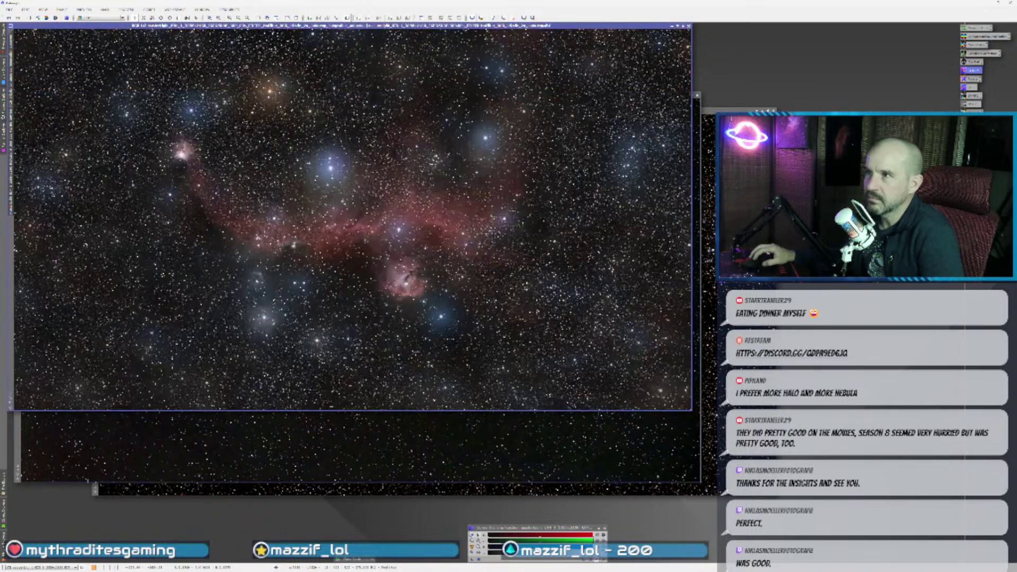
click(434, 446)
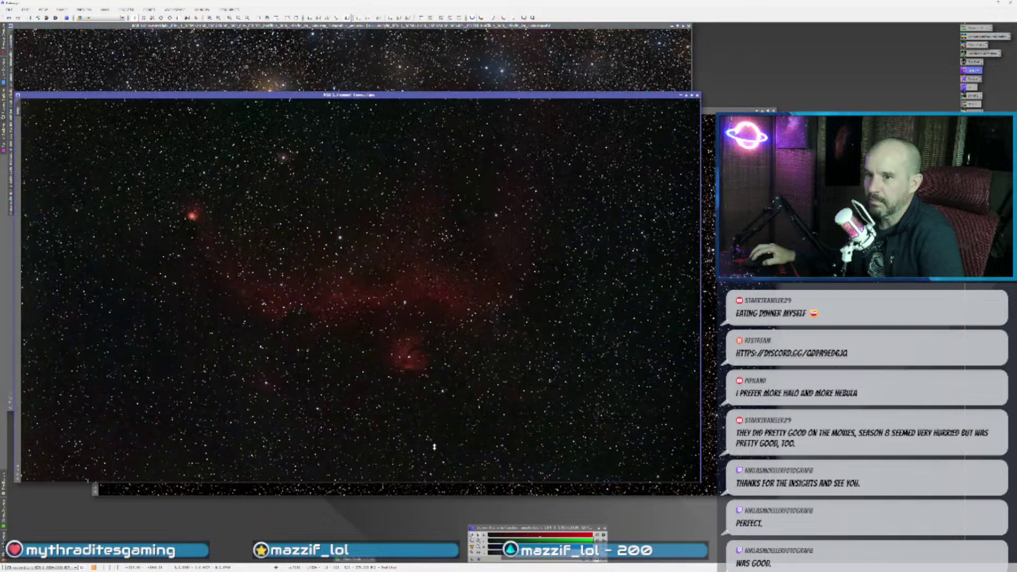
- Minimize the stars-only image and continue comparing the finished and earlier nebula versions
click(710, 223)
click(757, 110)
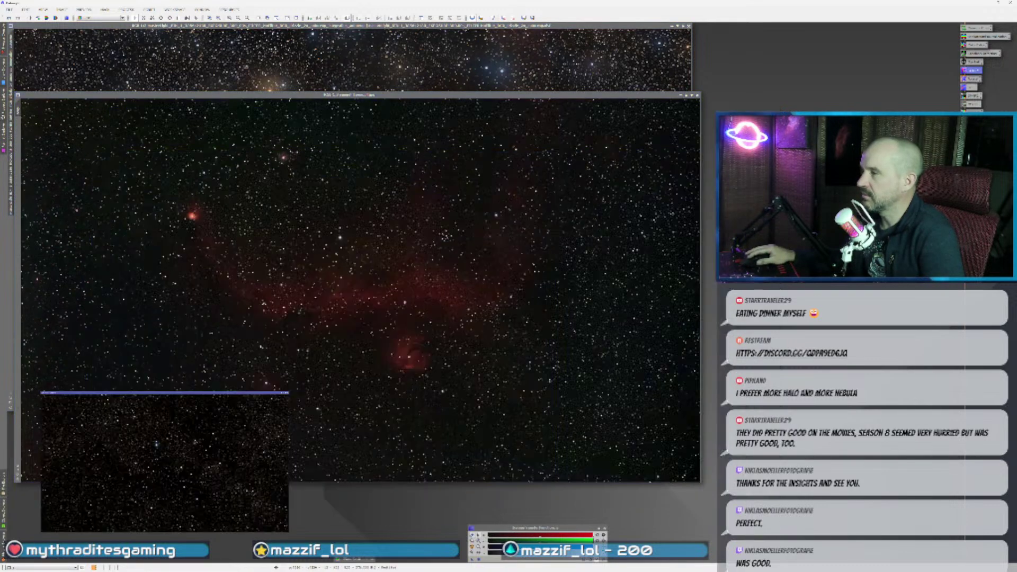
click(404, 69)
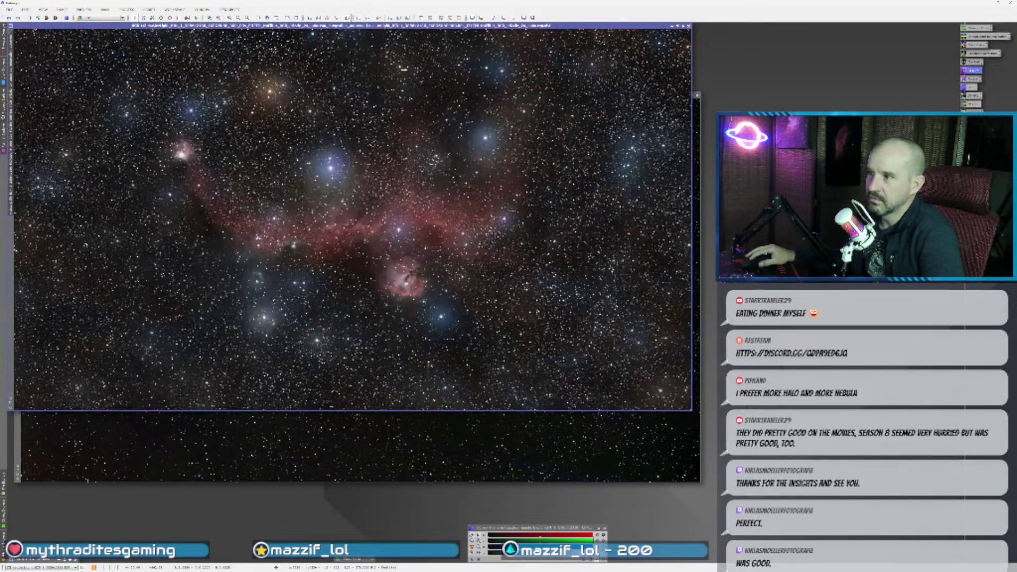
click(439, 431)
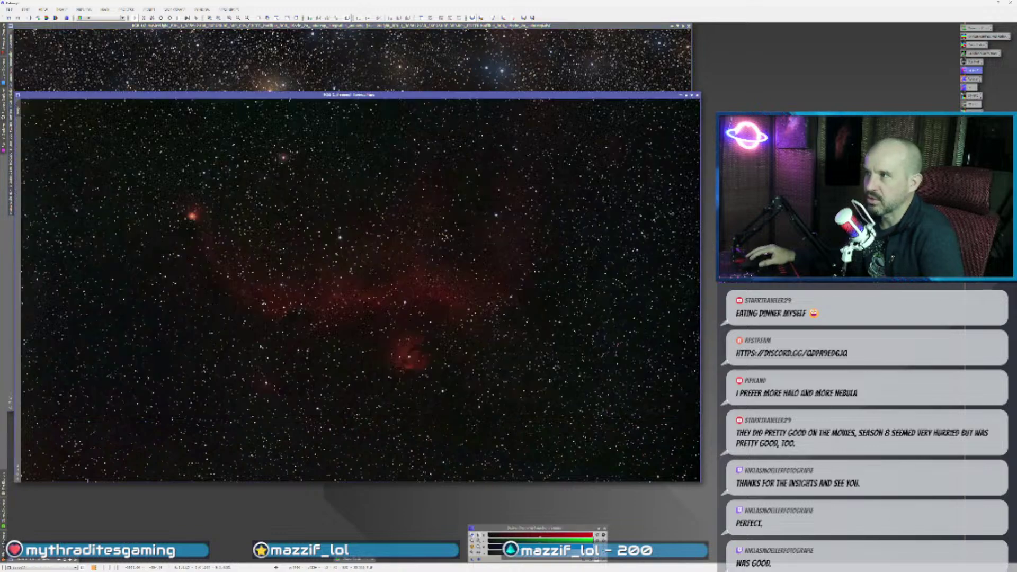
click(404, 69)
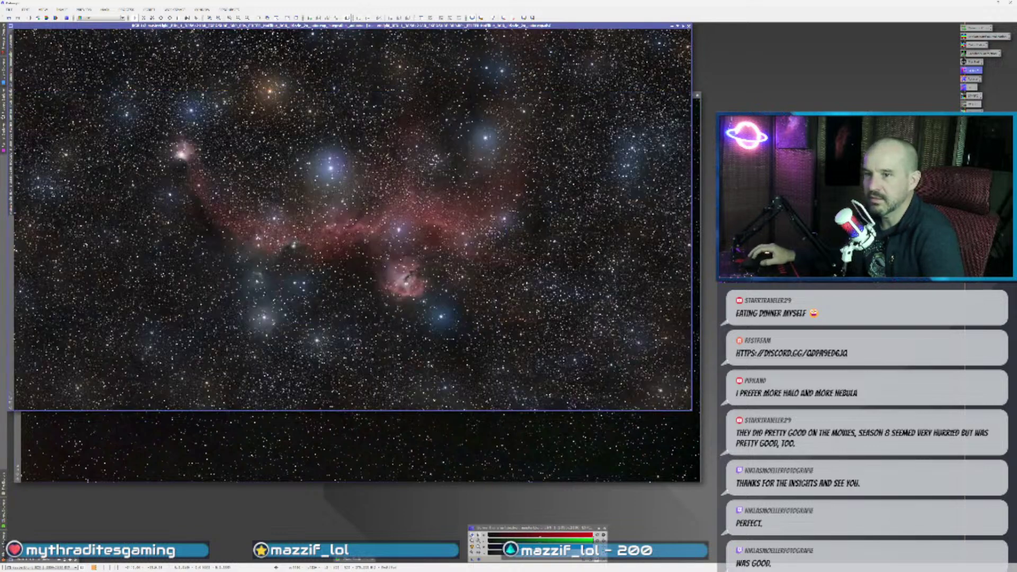
click(339, 477)
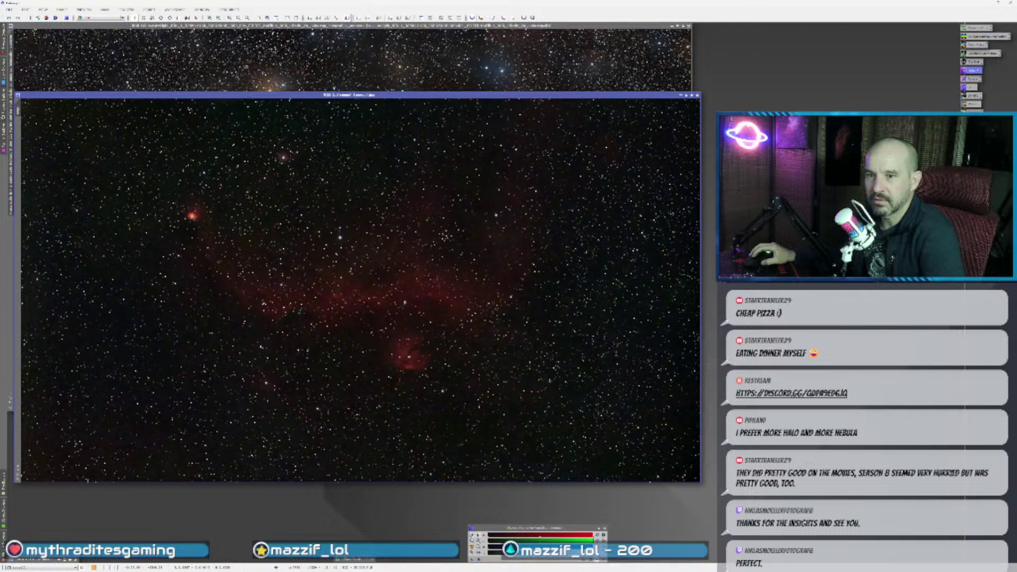
- Examine the nebula close up in the finished image and in the earlier version
click(331, 76)
scroll(427, 256, up, 2)
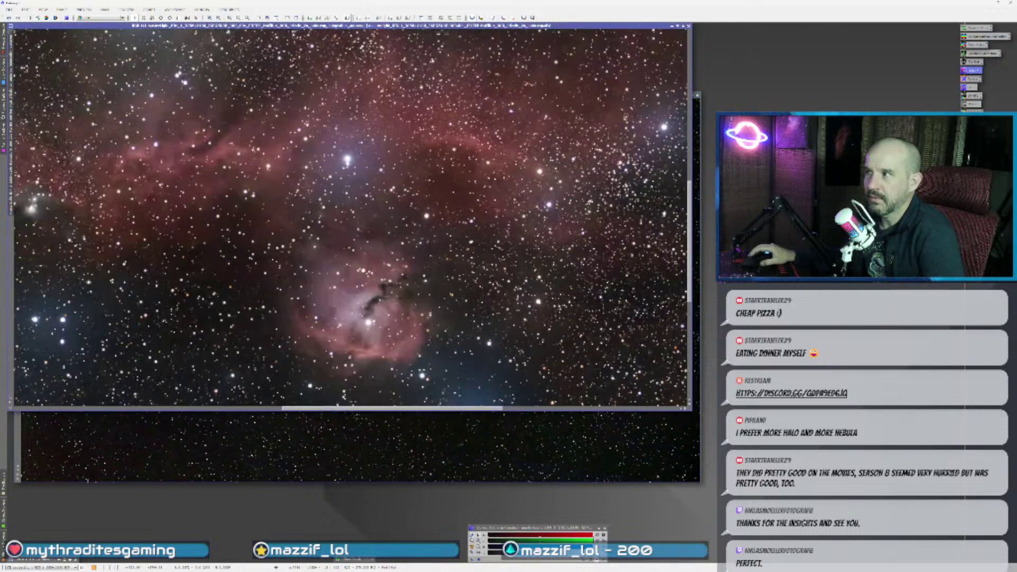
scroll(368, 328, down, 2)
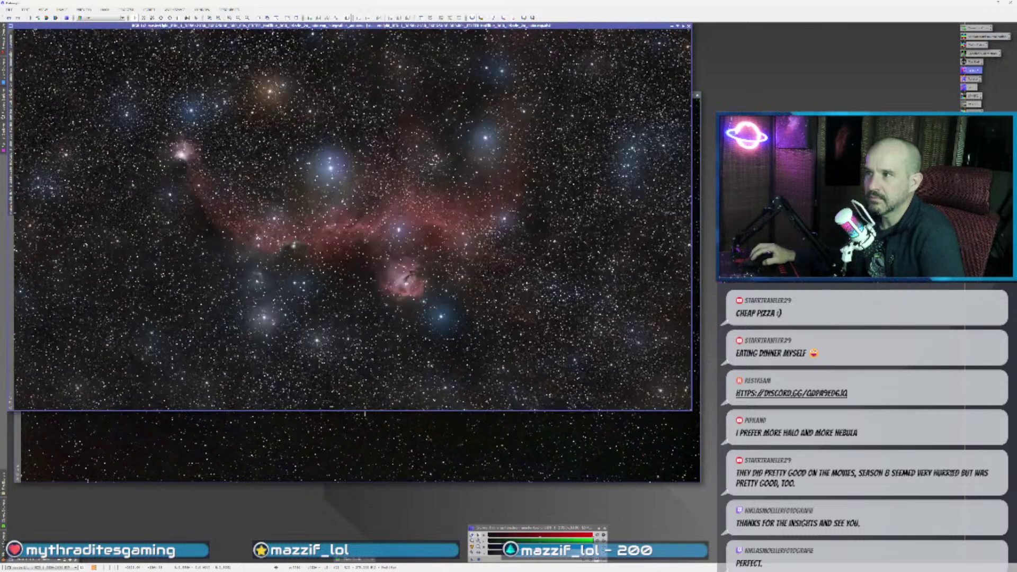
click(365, 416)
scroll(510, 400, up, 3)
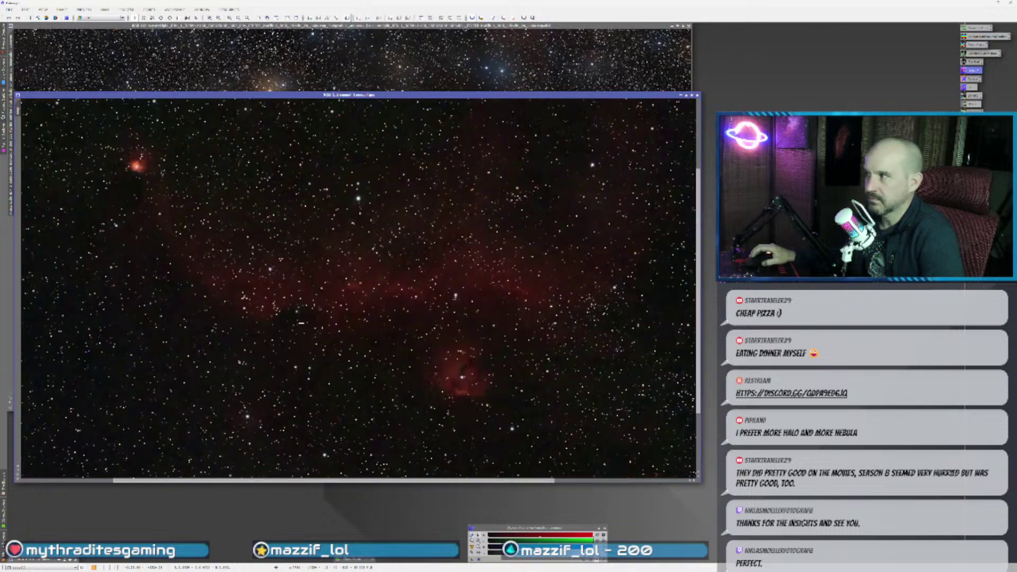
scroll(510, 400, down, 3)
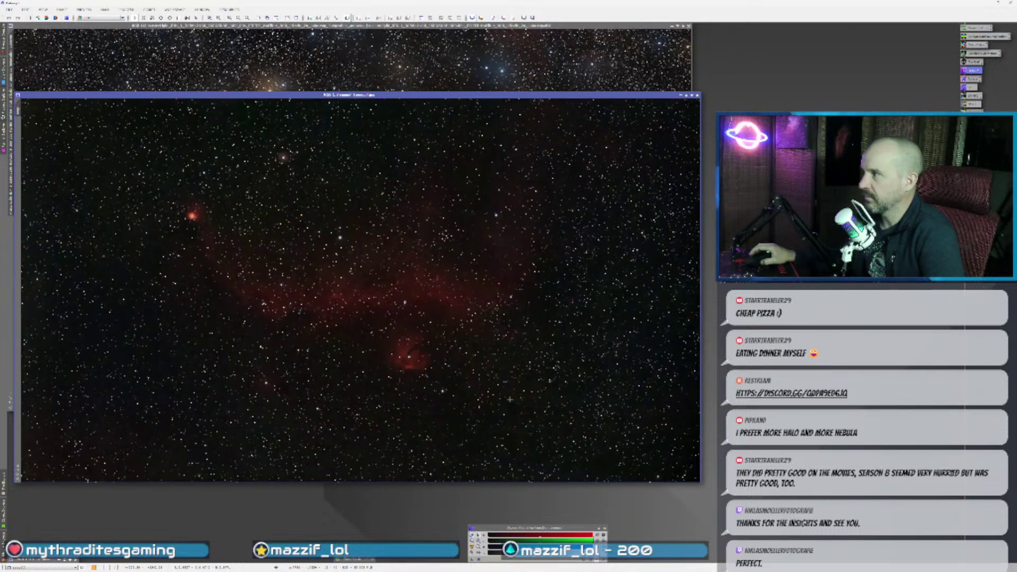
- Compare the overall color, nebula brightness and star halos of the finished image against the earlier version
click(424, 69)
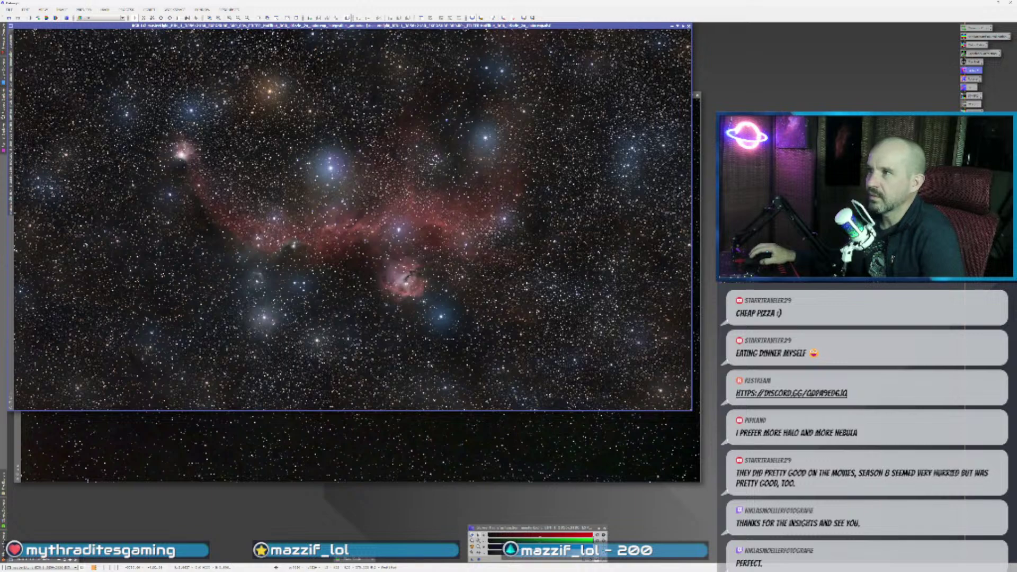
click(365, 446)
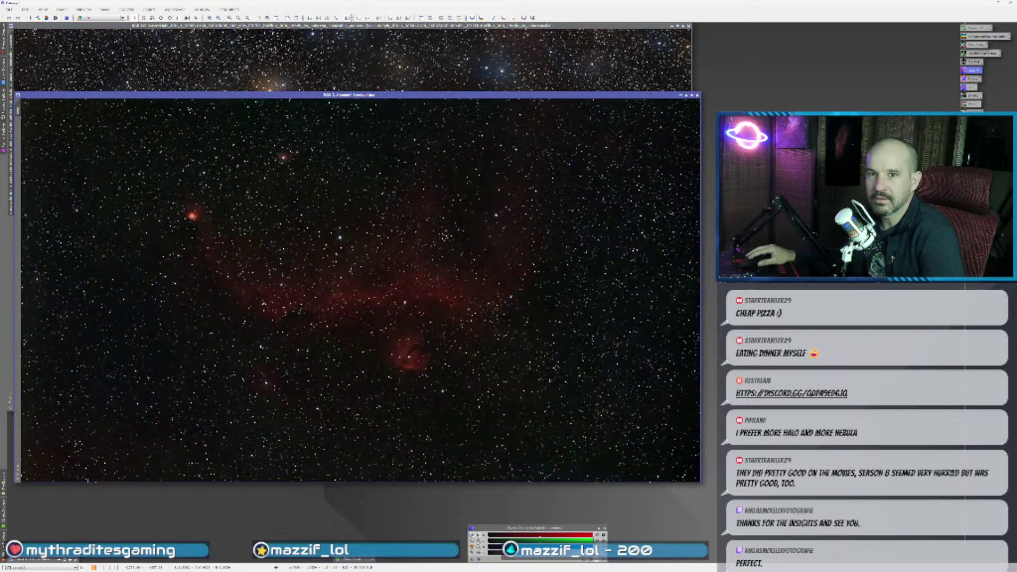
click(371, 66)
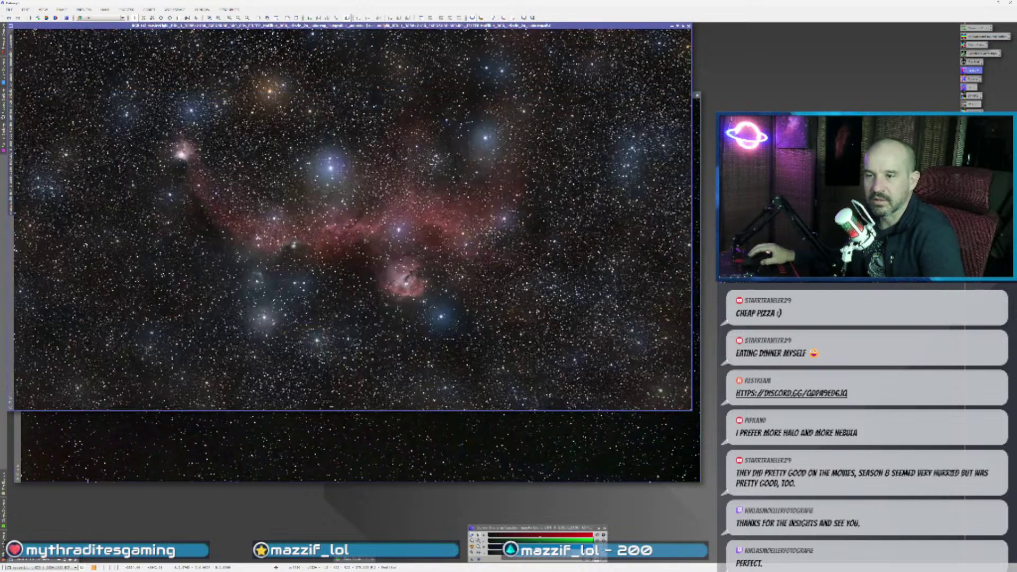
click(365, 446)
click(305, 74)
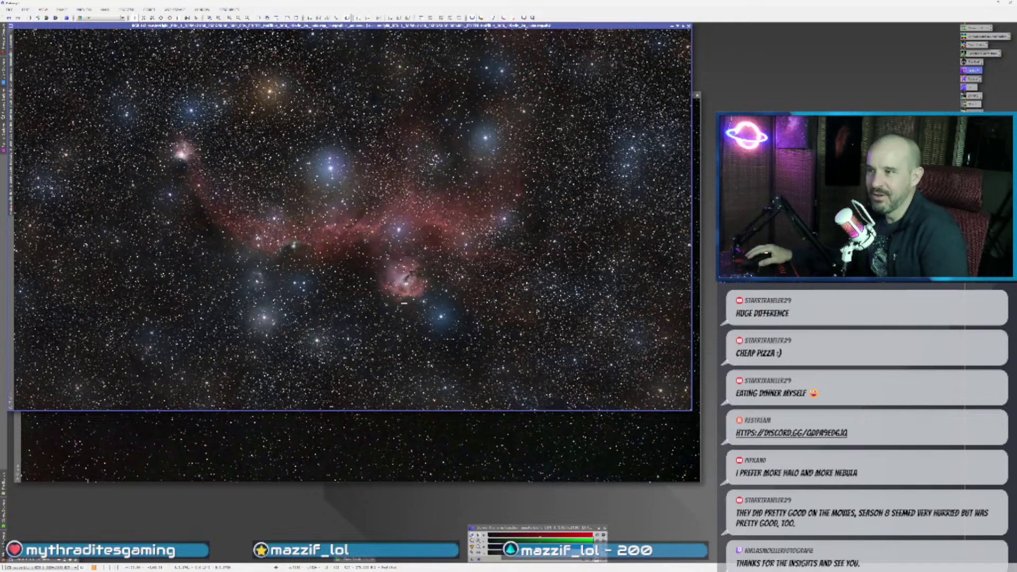
click(372, 469)
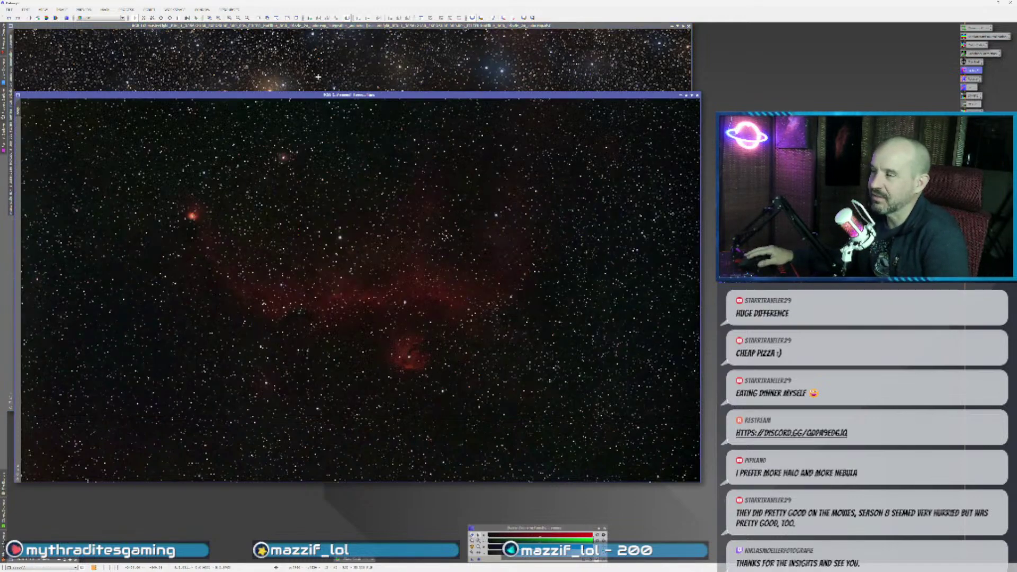
click(318, 76)
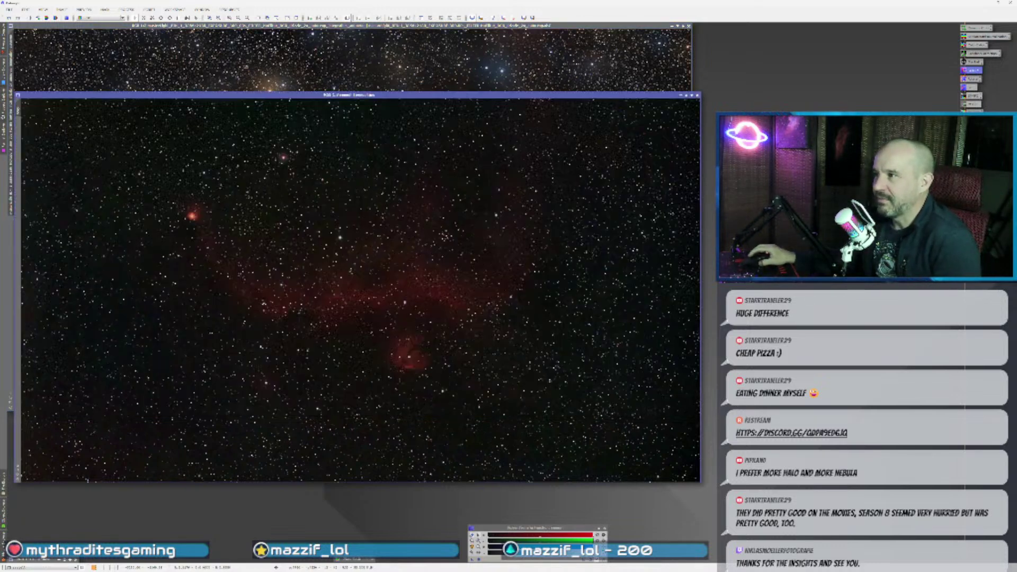
click(366, 446)
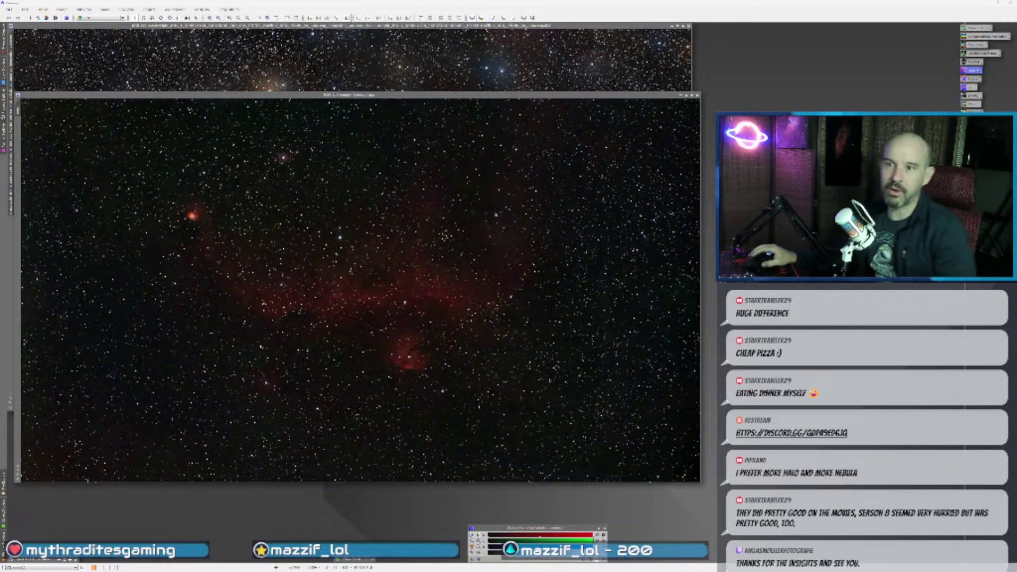
click(249, 73)
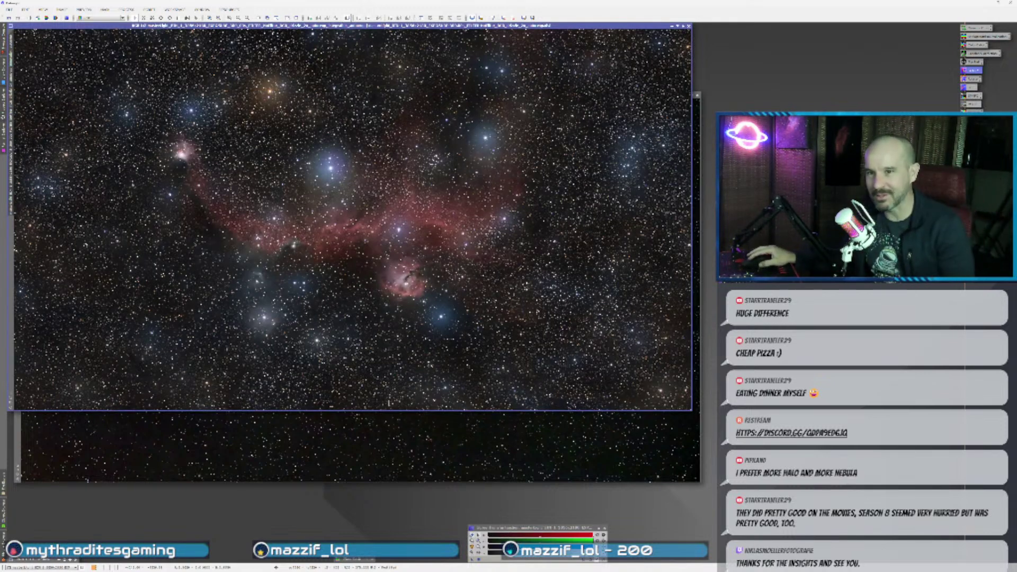
click(389, 424)
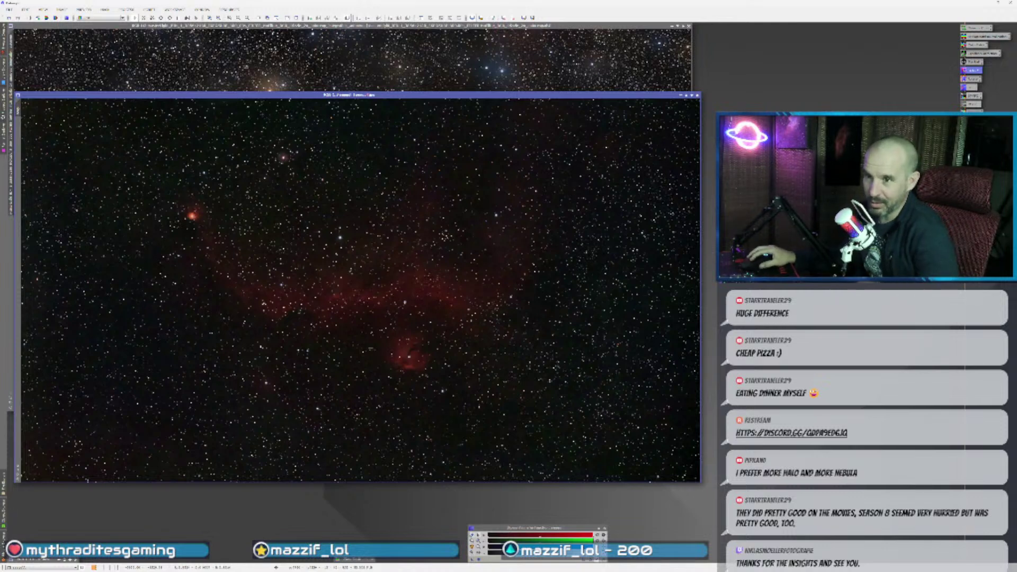
click(339, 63)
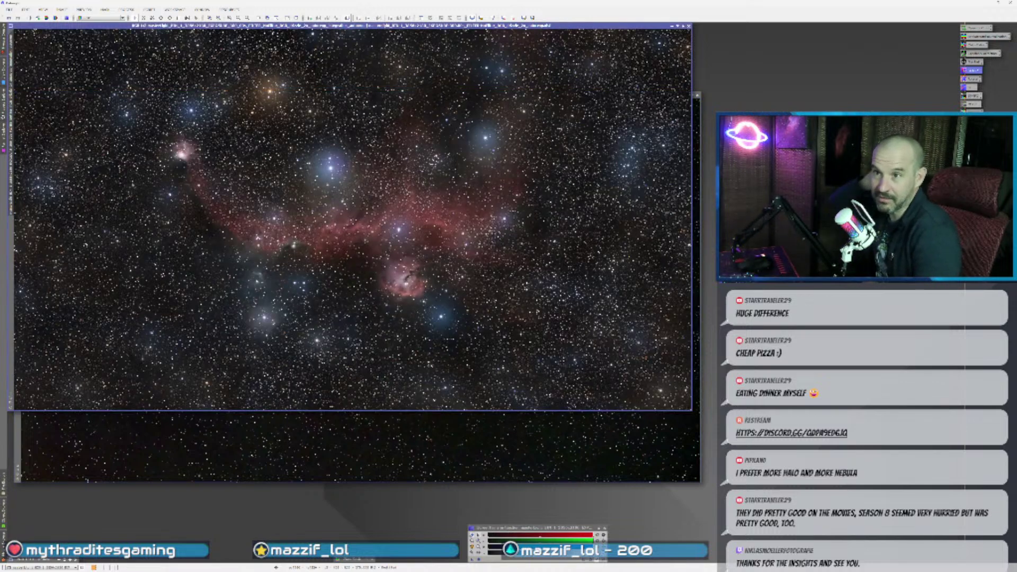
- Inspect the earlier nebula version at reduced and enlarged scales
click(378, 460)
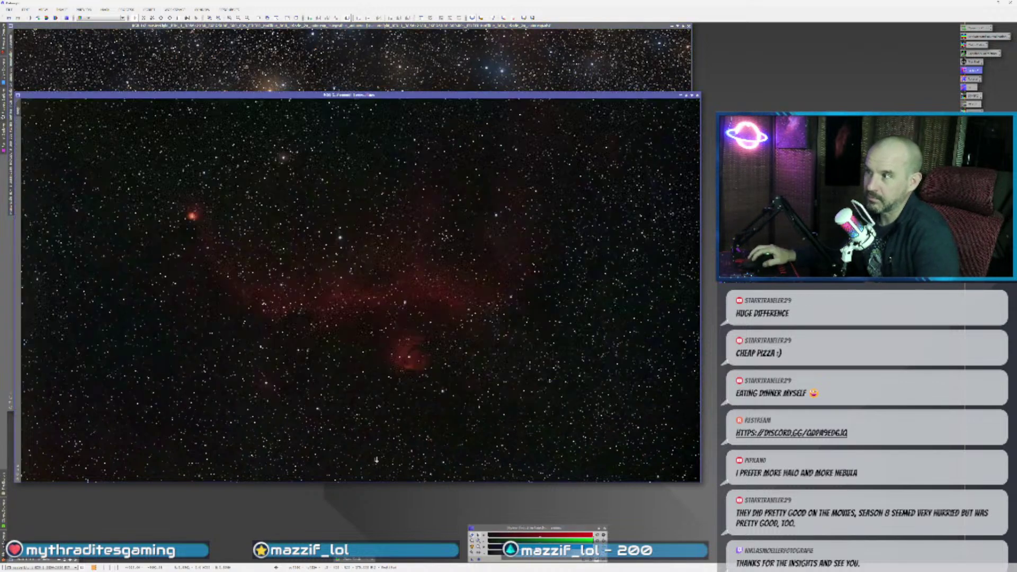
scroll(338, 365, down, 2)
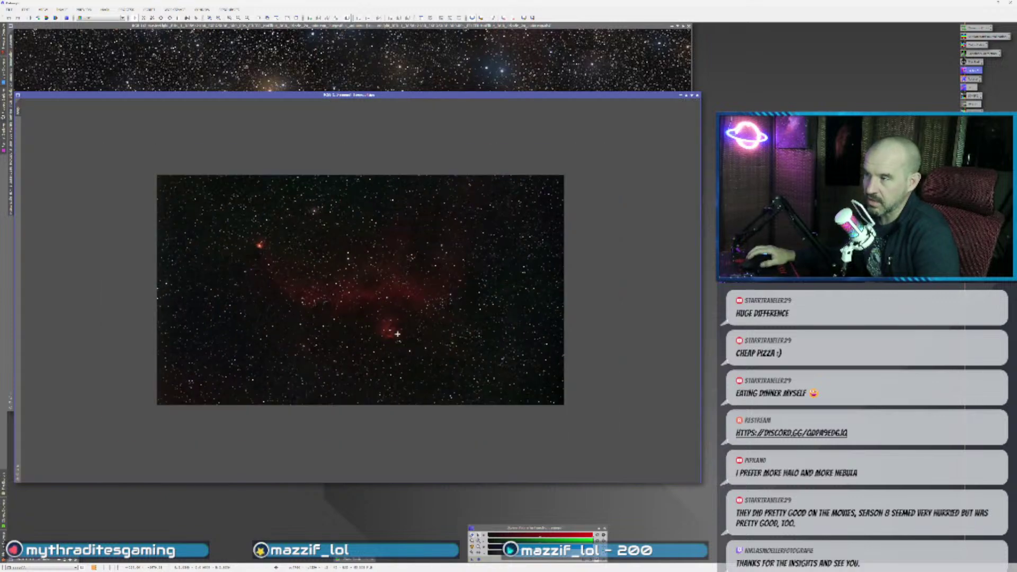
scroll(338, 365, up, 5)
scroll(446, 358, down, 2)
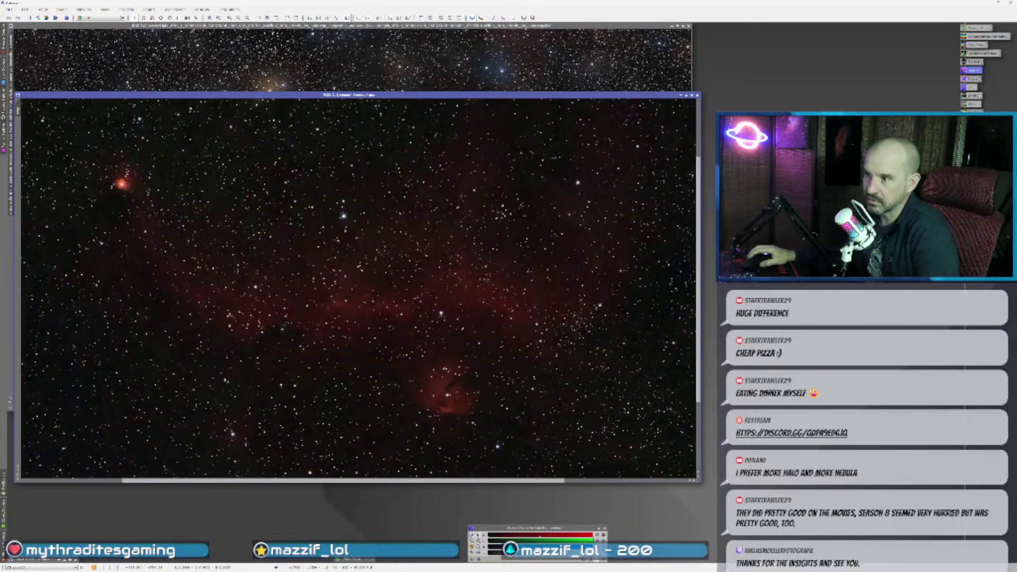
- Bring the finished image to the front and examine the star field beyond the nebula's right wing
scroll(365, 365, down, 1)
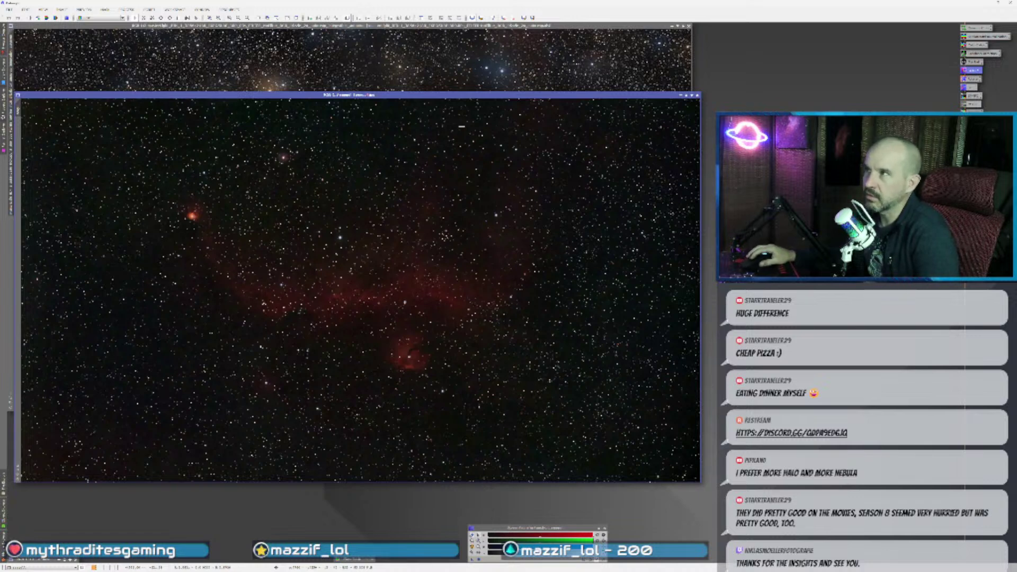
key(ctrl+Tab)
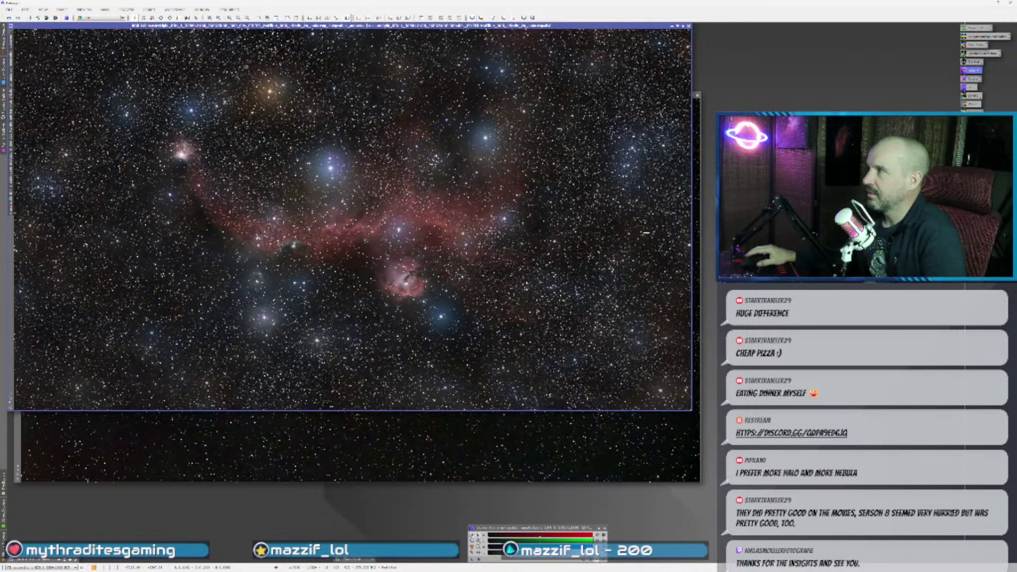
scroll(636, 237, down, 1)
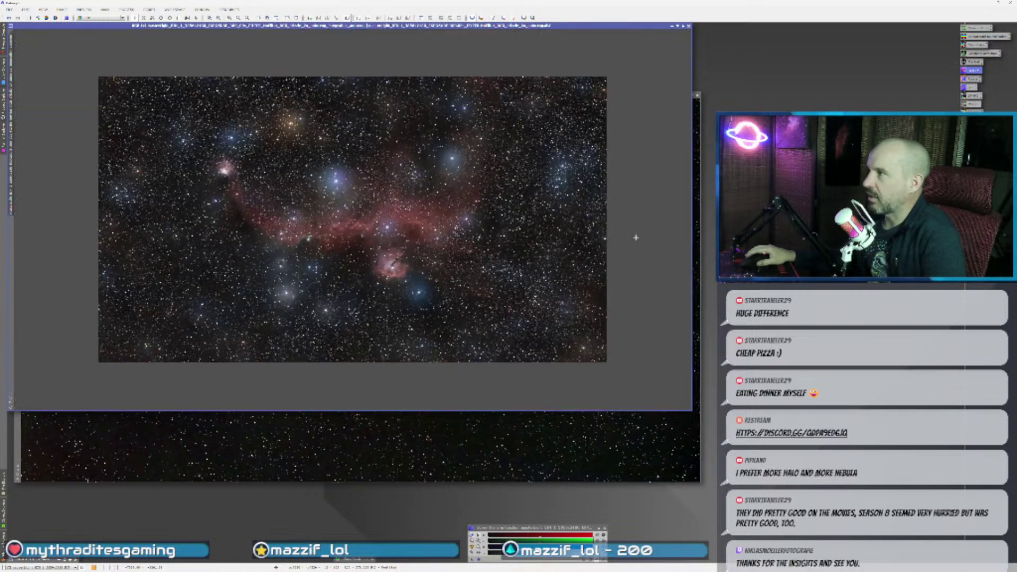
scroll(635, 236, up, 2)
drag(628, 240, 582, 342)
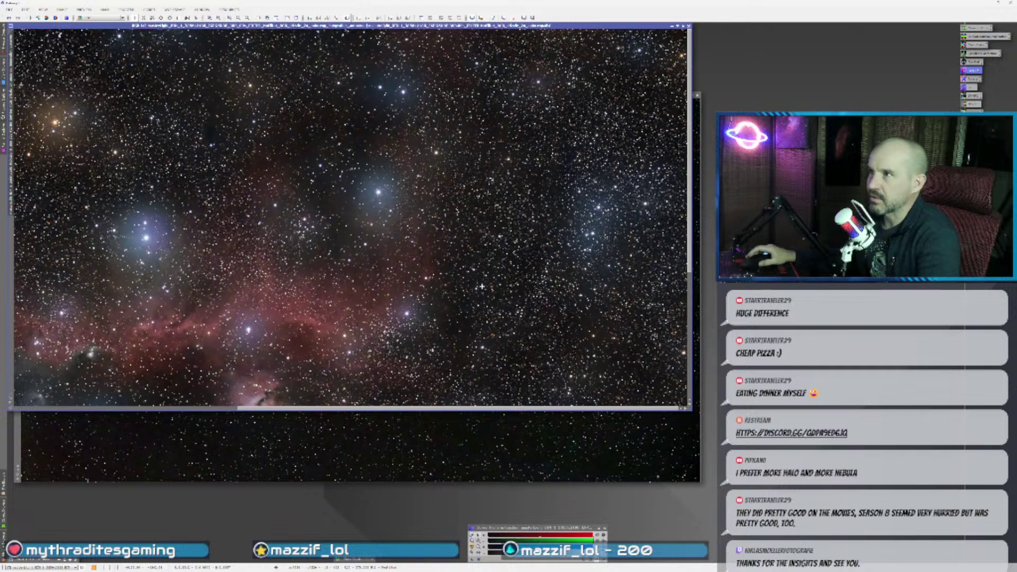
scroll(594, 137, down, 2)
scroll(594, 136, up, 1)
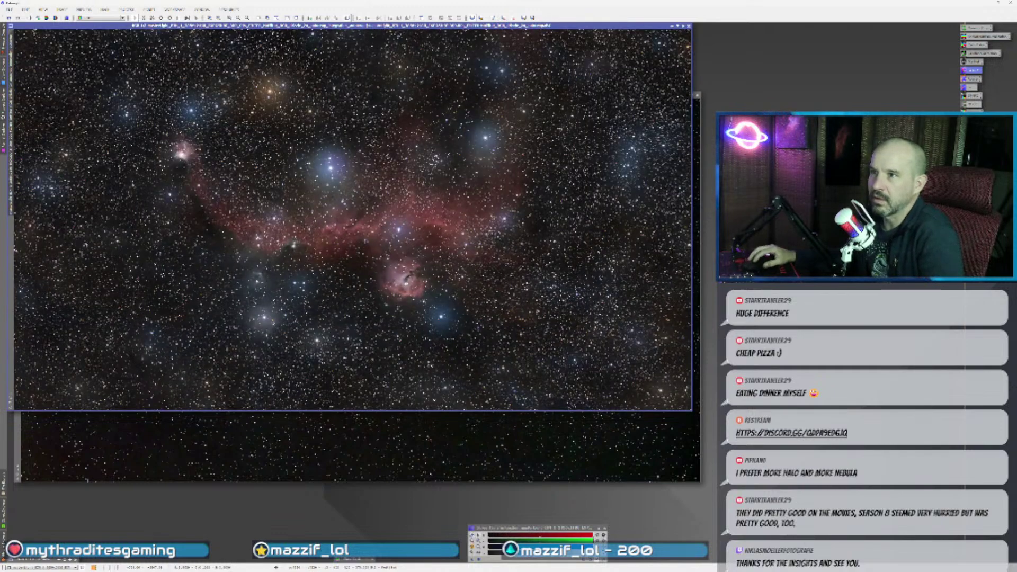
- Examine the stars and faint blue halos around the bright nebula knot at the left wing tip of the finished image
scroll(53, 212, up, 2)
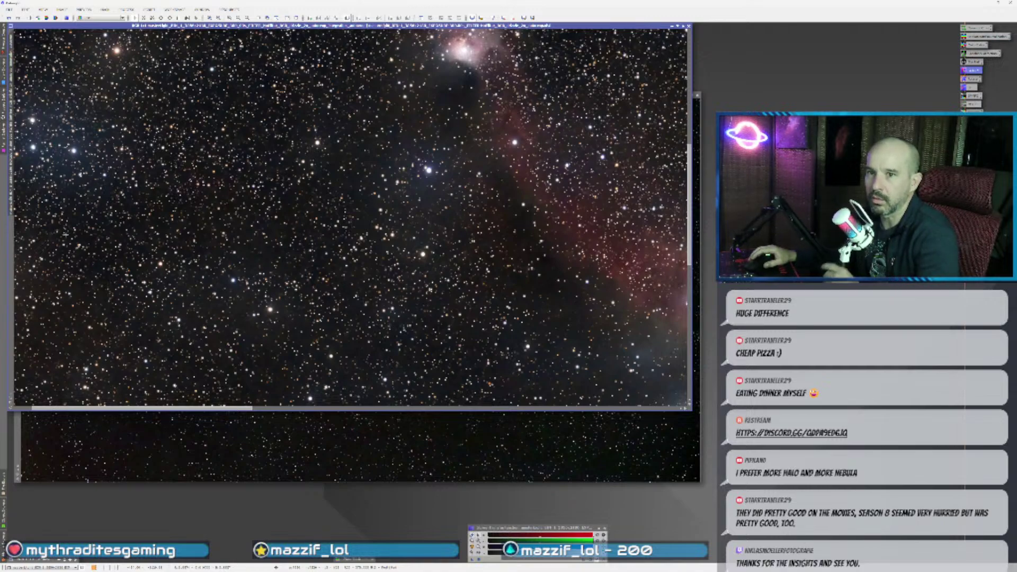
drag(103, 234, 157, 306)
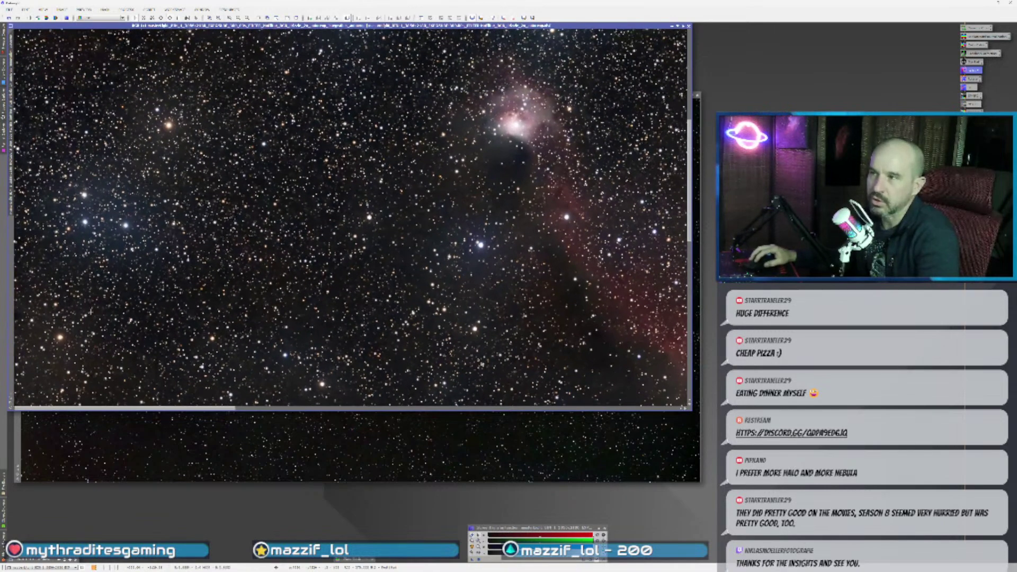
drag(175, 111, 157, 265)
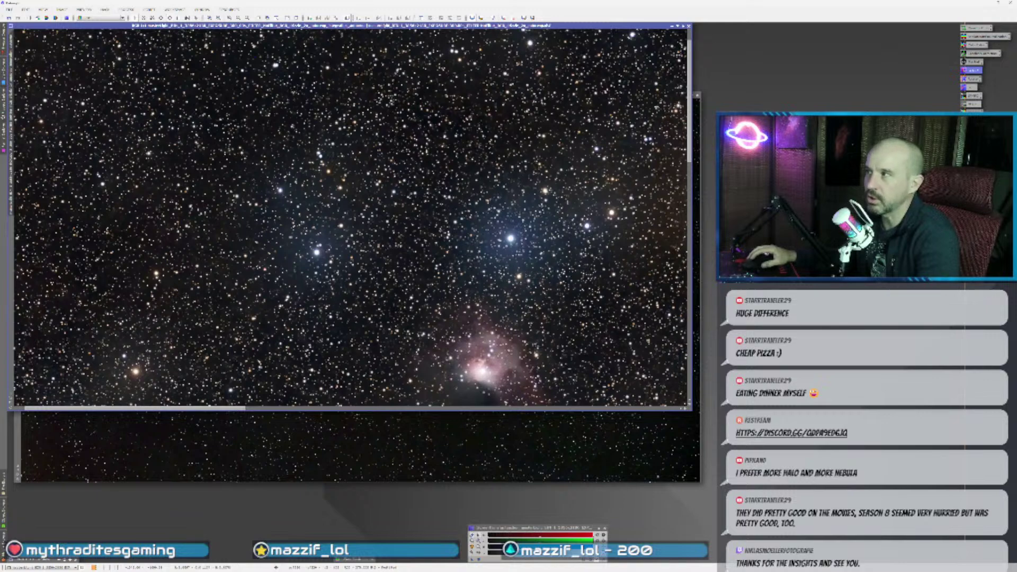
scroll(260, 294, down, 2)
scroll(260, 294, up, 1)
scroll(259, 294, down, 1)
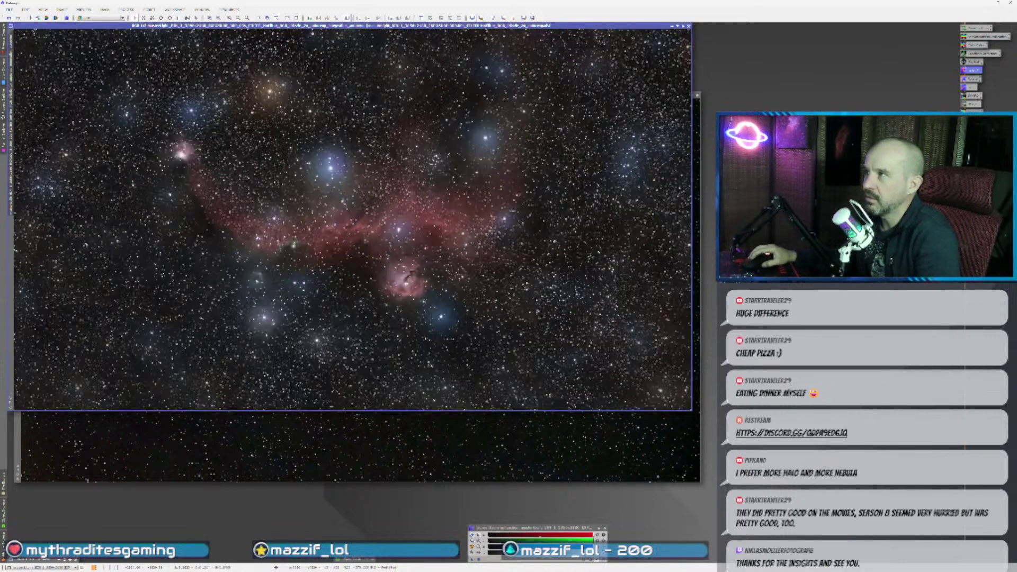
- Examine the red nebula ridge and the round nebula with its dark dust lane close up in the finished image
scroll(289, 238, up, 2)
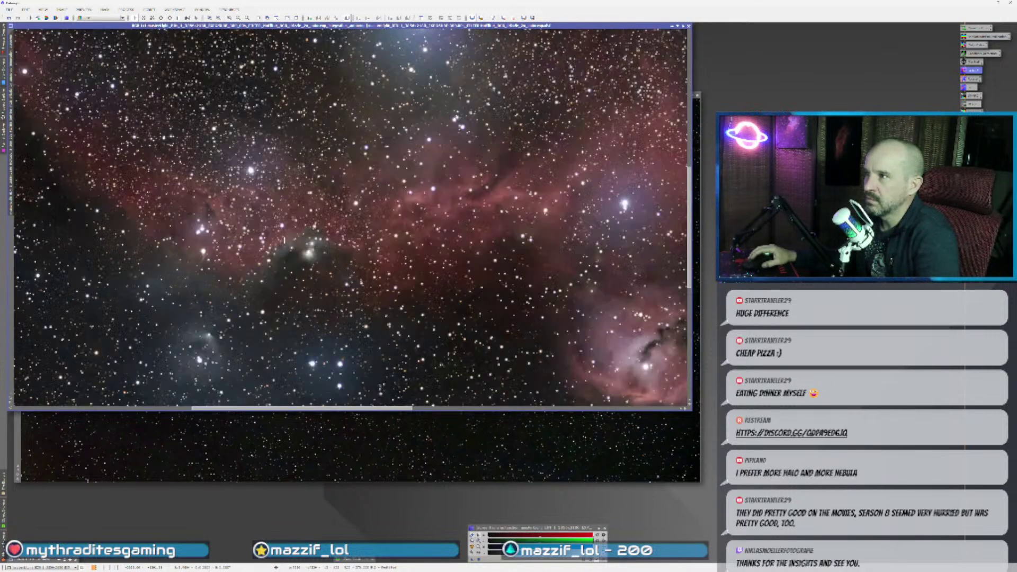
scroll(249, 278, up, 1)
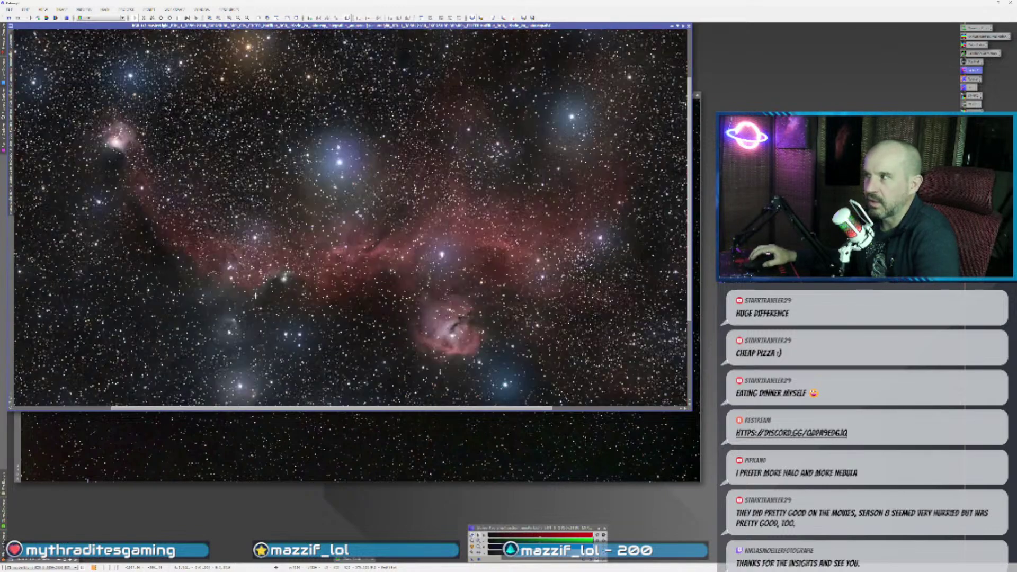
scroll(249, 278, down, 2)
scroll(249, 278, down, 1)
scroll(249, 278, up, 1)
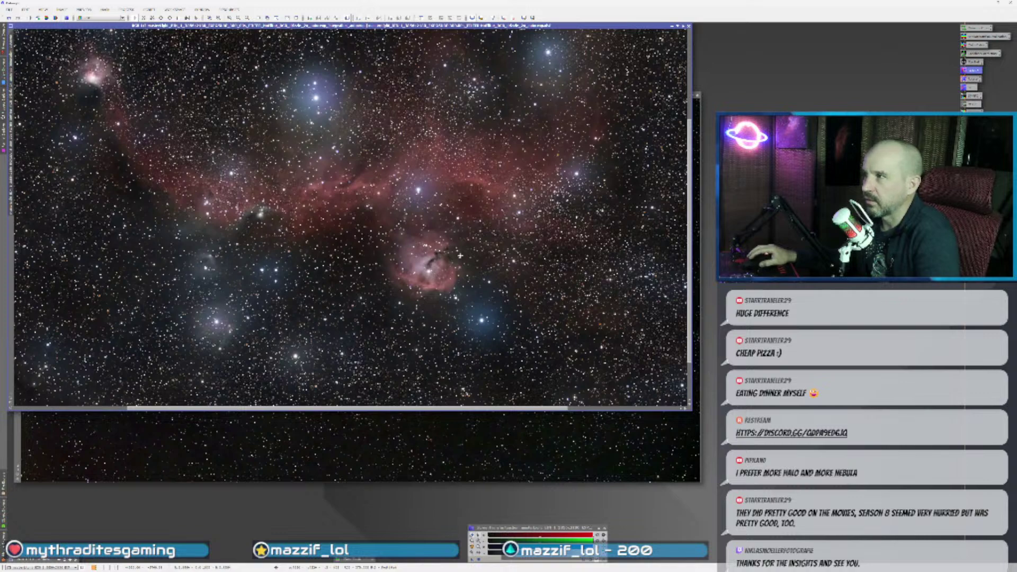
scroll(460, 255, up, 1)
scroll(457, 235, up, 1)
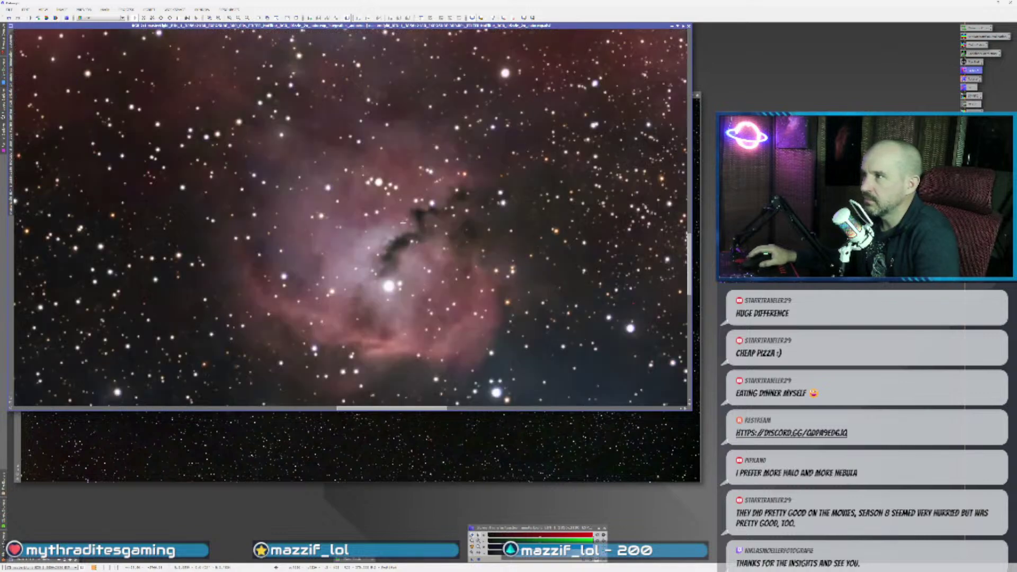
scroll(403, 223, down, 3)
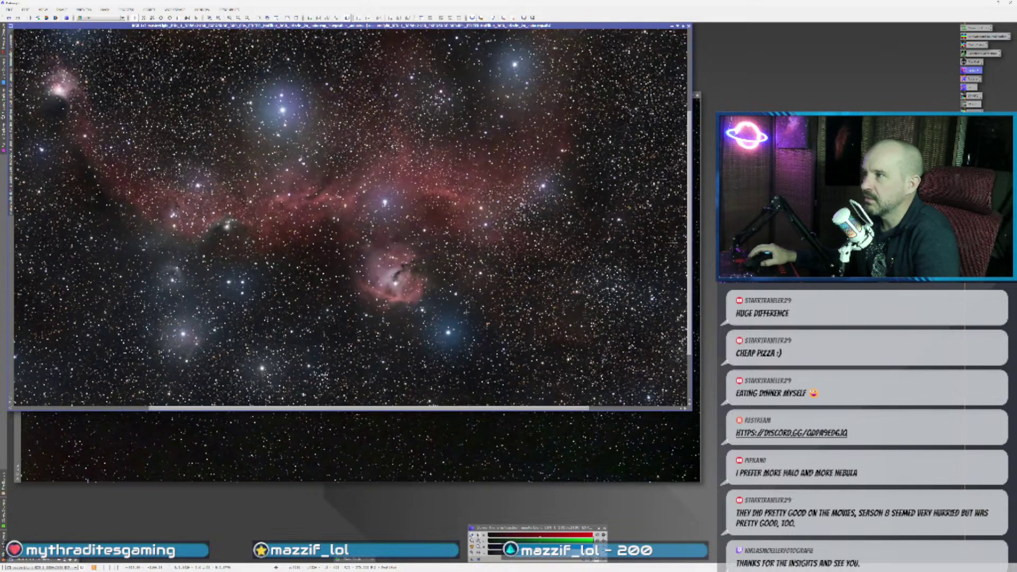
scroll(562, 392, down, 2)
- Inspect the same nebula structure in the earlier version, enlarged and in full frame
click(568, 434)
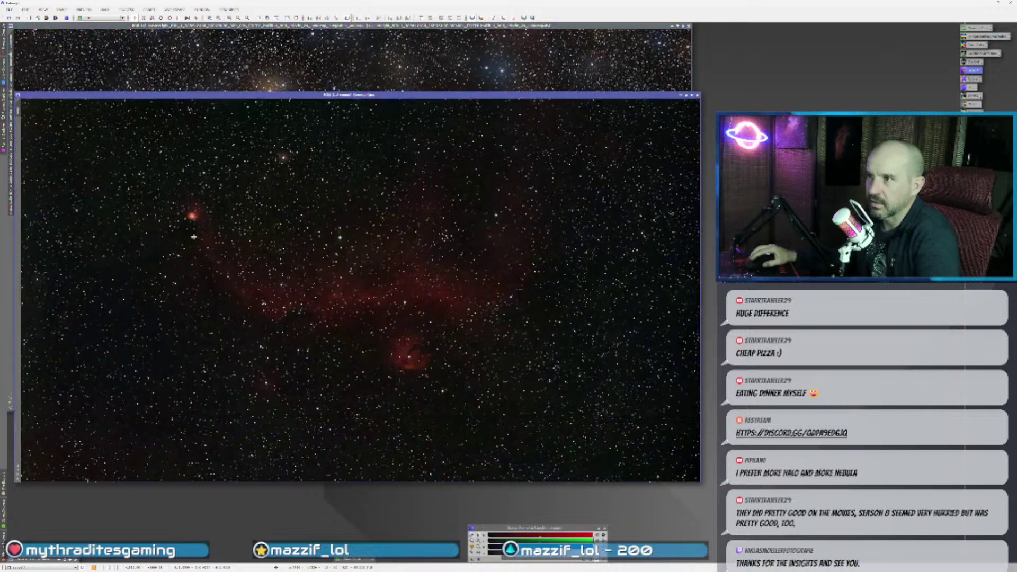
scroll(385, 315, up, 2)
scroll(360, 288, down, 3)
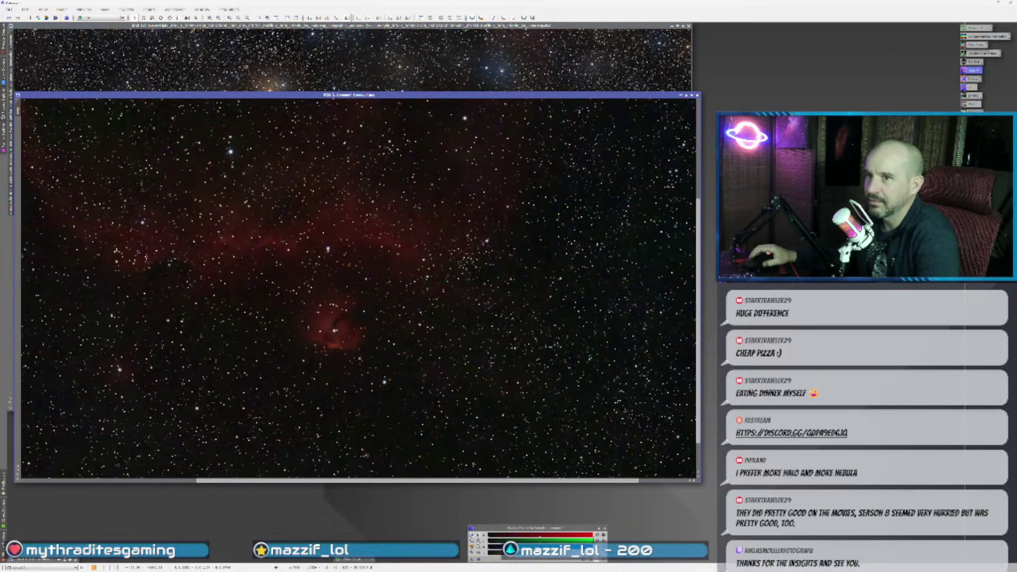
scroll(360, 288, up, 1)
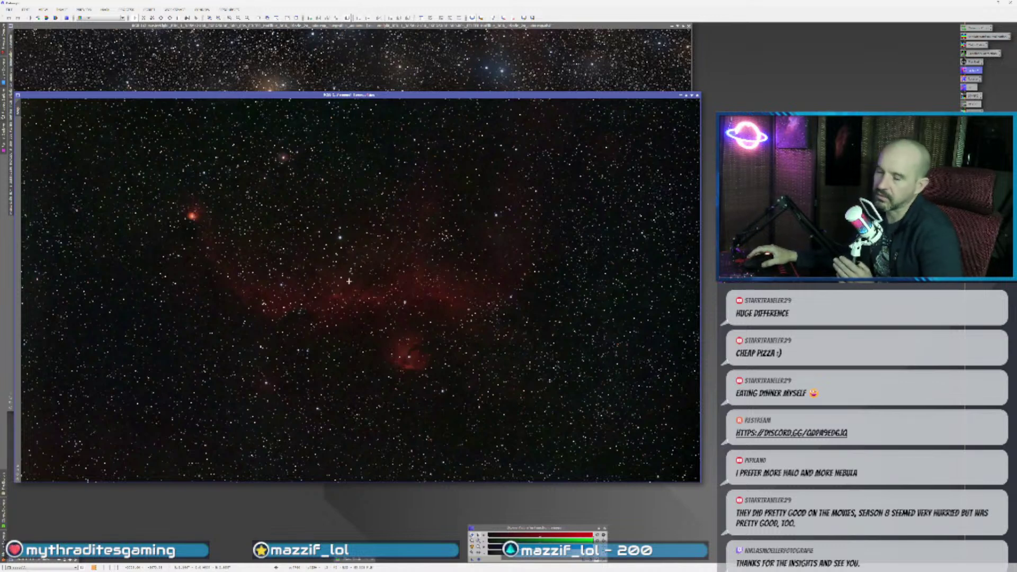
- Alternate between the finished image and the earlier version to compare their nebula color and star halos
click(363, 75)
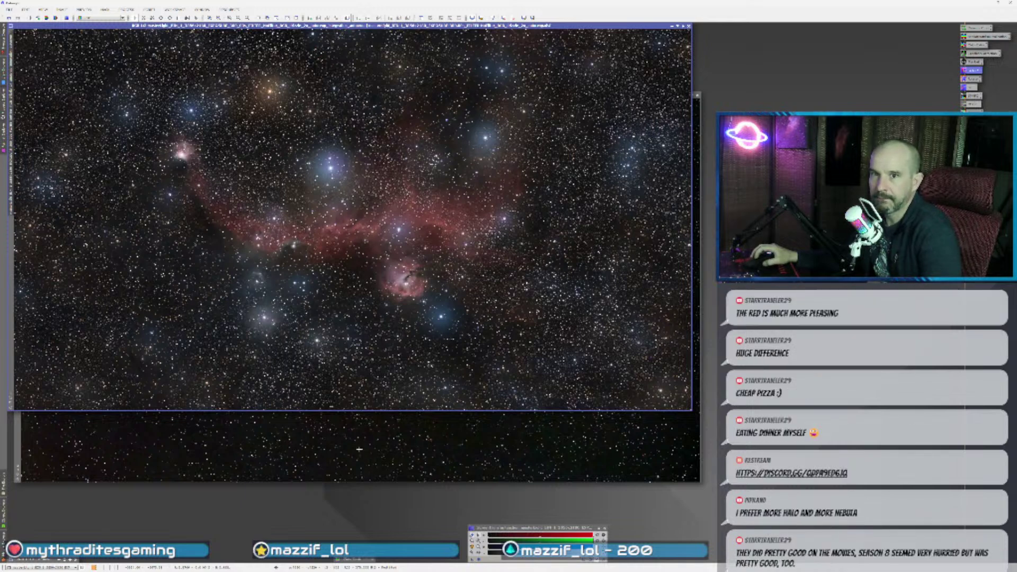
click(360, 449)
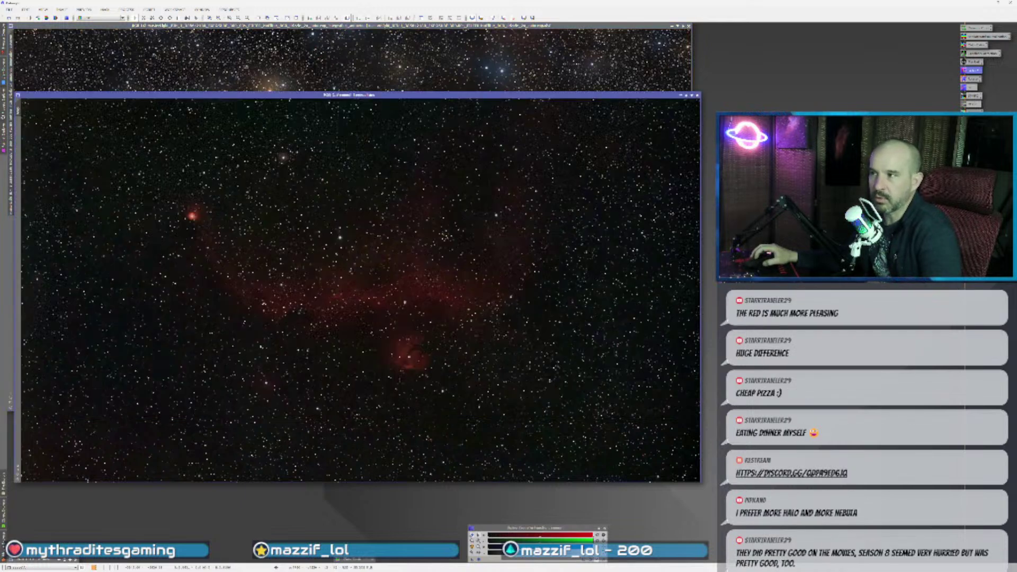
click(366, 73)
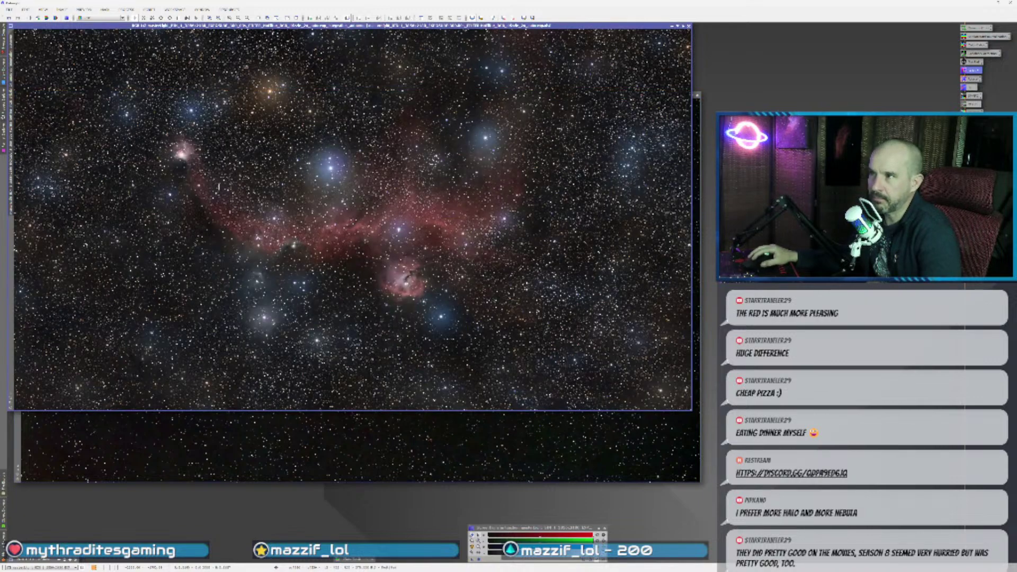
scroll(324, 247, up, 1)
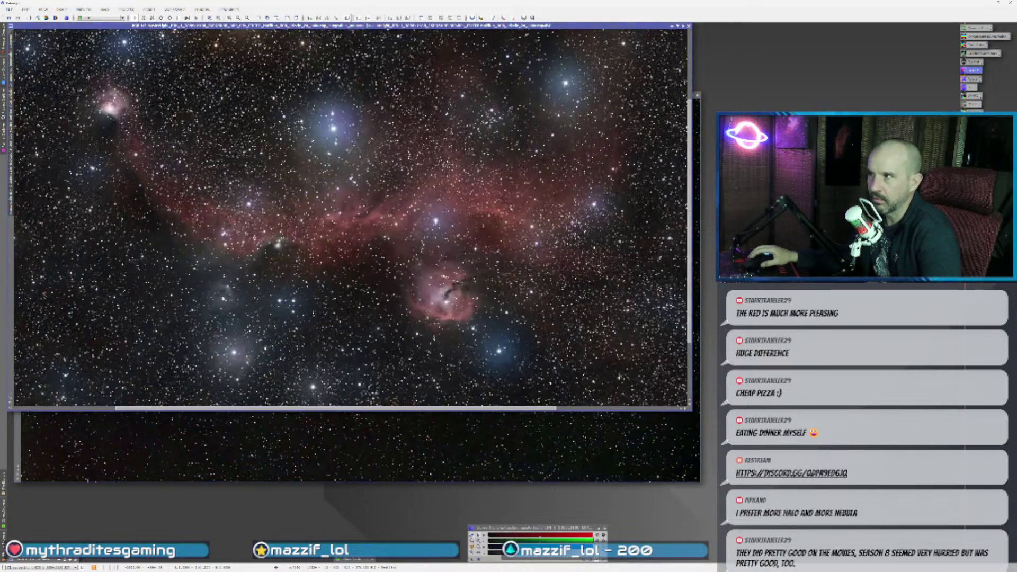
scroll(451, 228, down, 1)
click(426, 419)
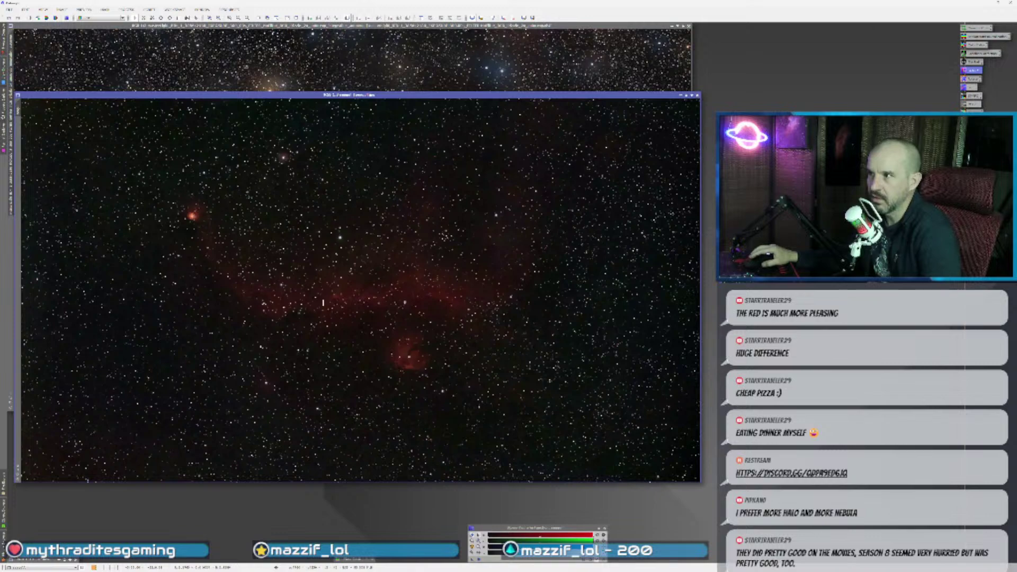
scroll(323, 302, up, 1)
scroll(323, 302, down, 2)
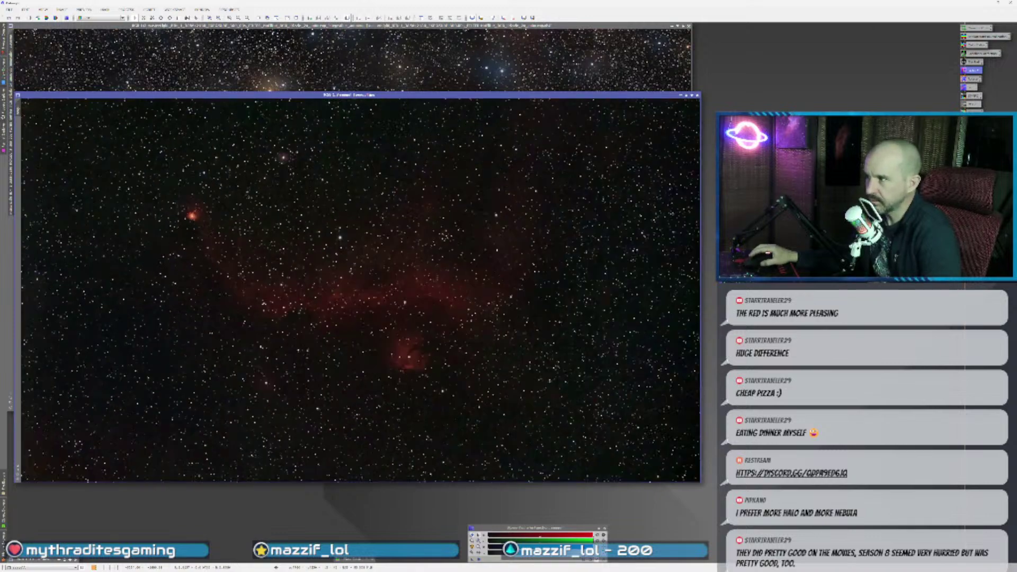
key(ctrl+Tab)
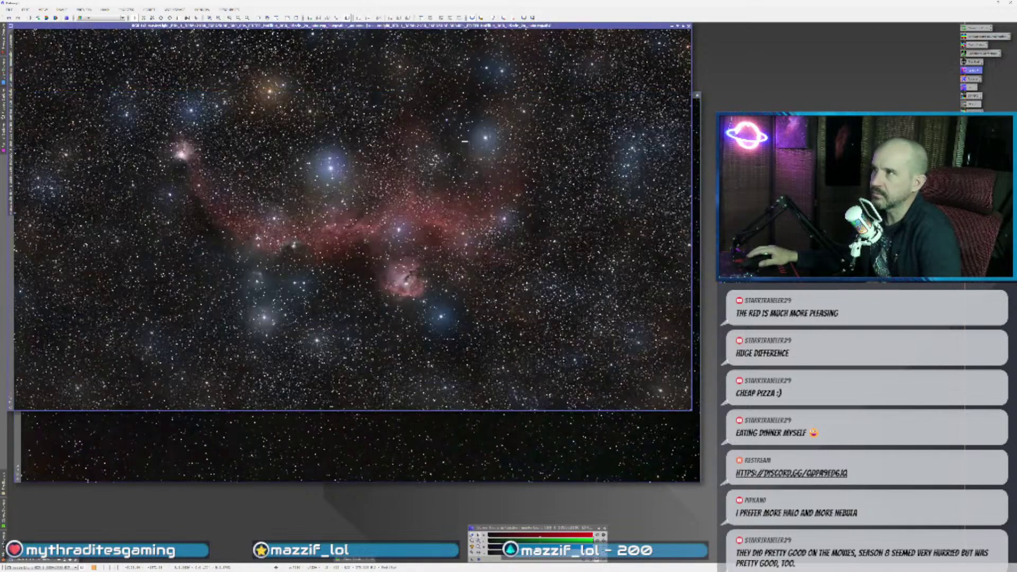
key(ctrl+Tab)
- Compare the small star cluster above the nebula ridge close up in both versions, ending on the full earlier version
scroll(464, 251, up, 2)
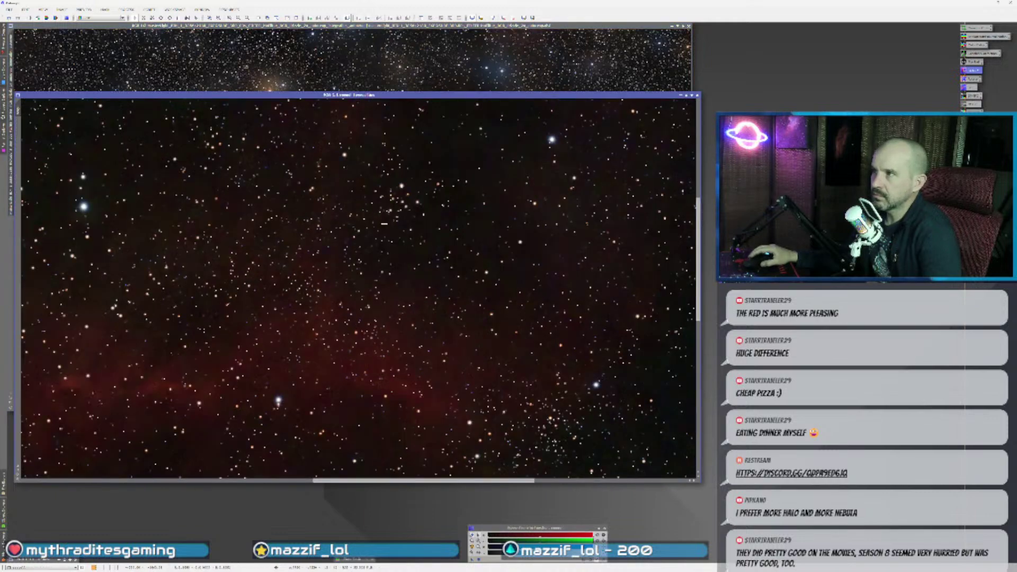
key(ctrl+Tab)
scroll(464, 252, up, 2)
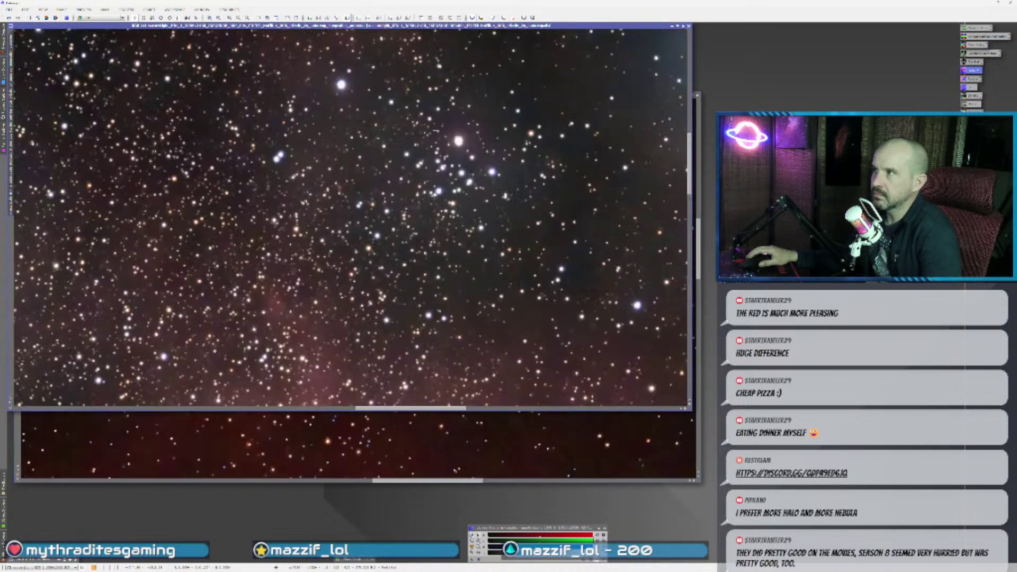
scroll(425, 287, down, 2)
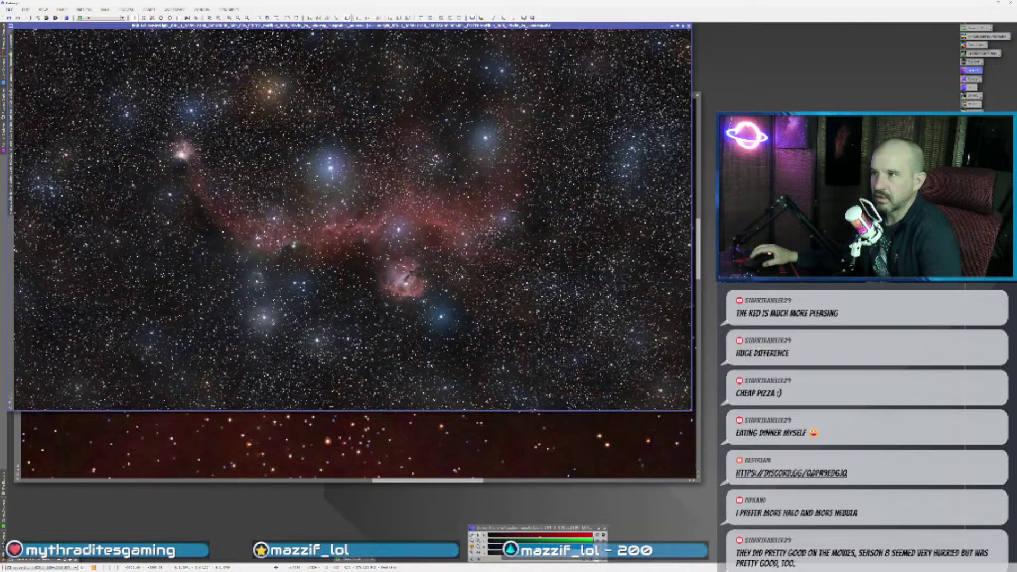
key(ctrl+Tab)
scroll(360, 289, down, 3)
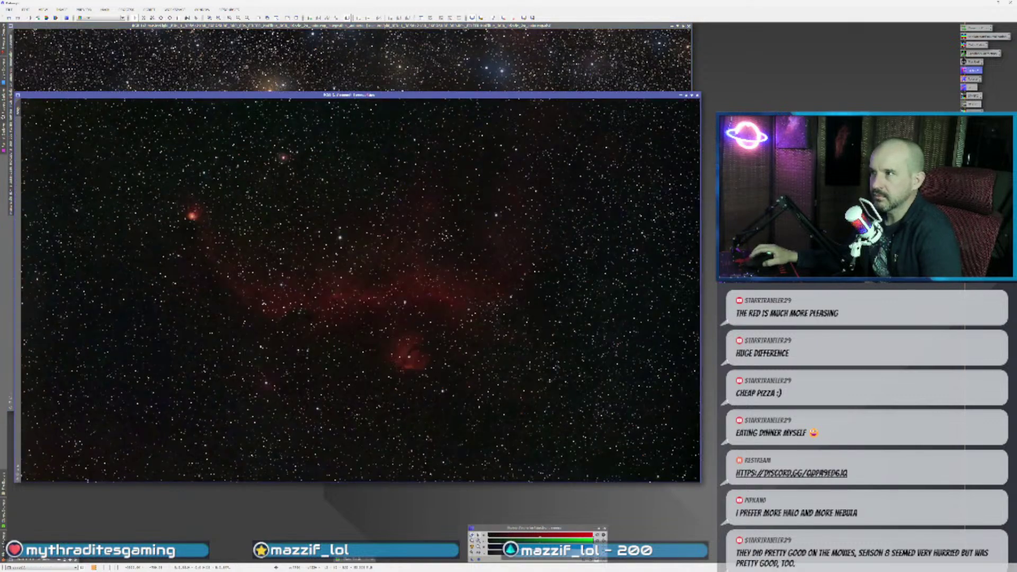
key(ctrl+Tab)
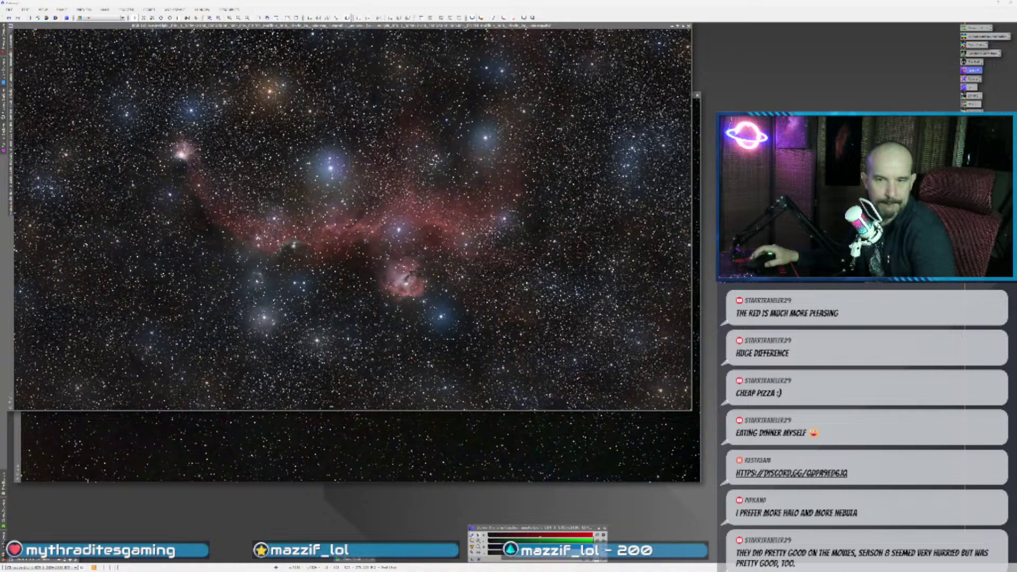
click(530, 444)
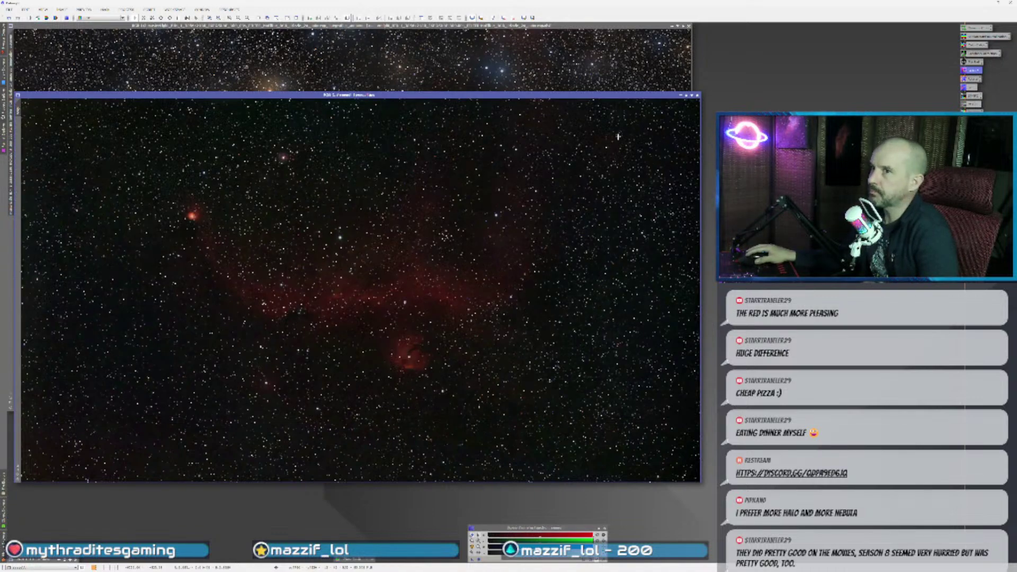
- Close the earlier version and open the Witch Head nebula image, positioning it over the finished Seagull image
click(697, 95)
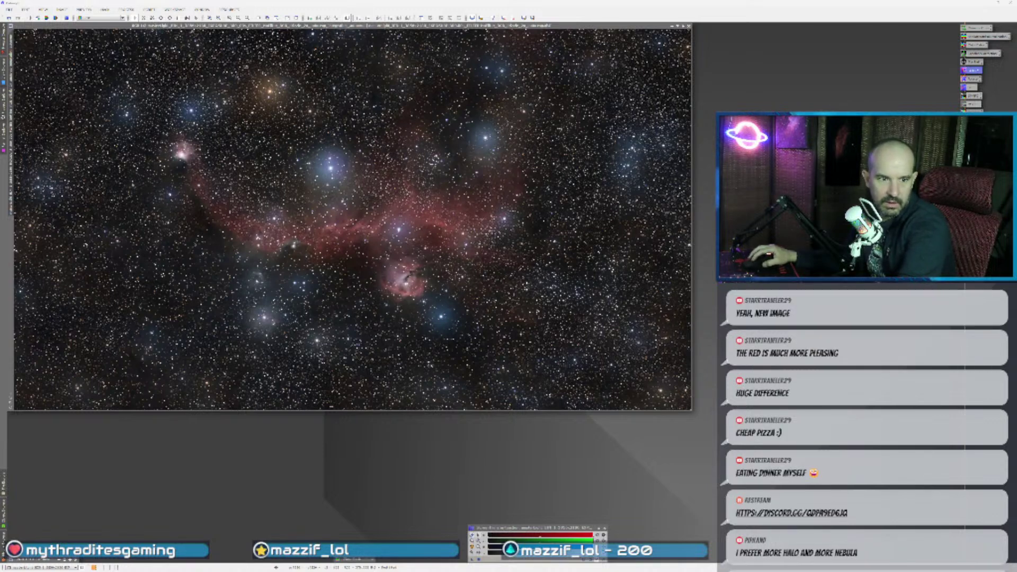
drag(134, 439, 192, 447)
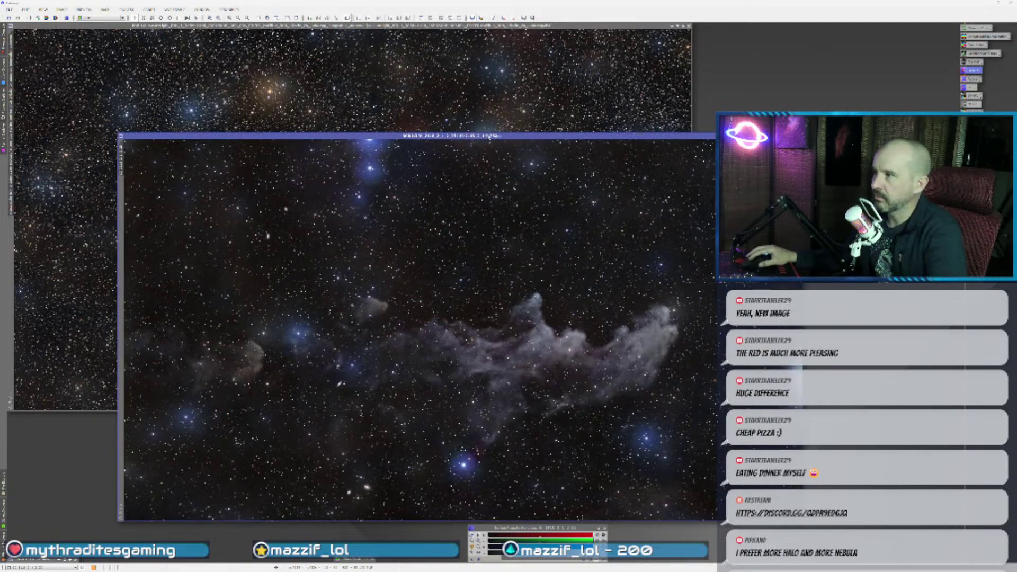
drag(492, 137, 439, 124)
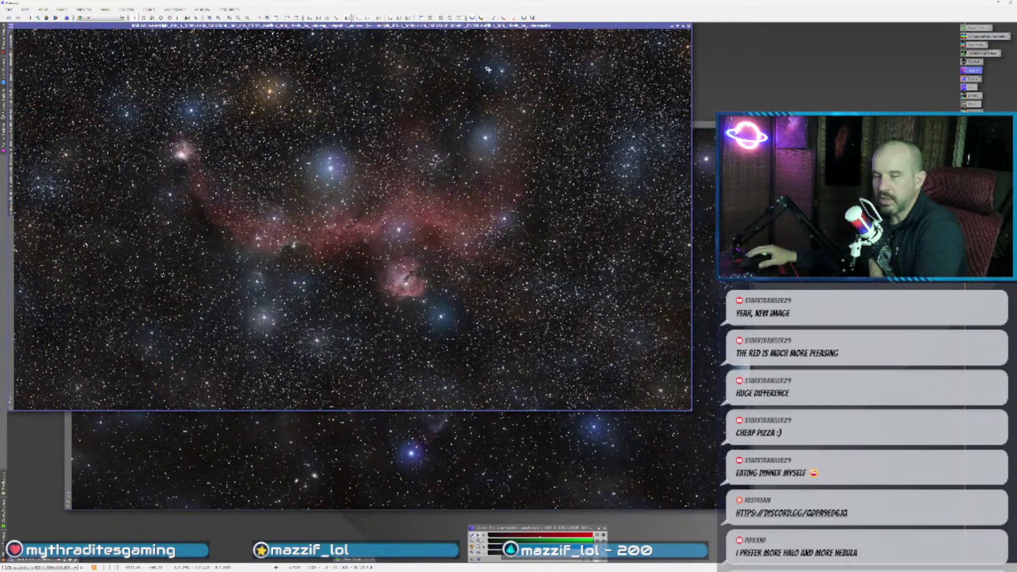
- Bring the Witch Head nebula image in front of the Seagull image and reposition its window for comparison
key(ctrl+Tab)
key(ctrl+Tab)
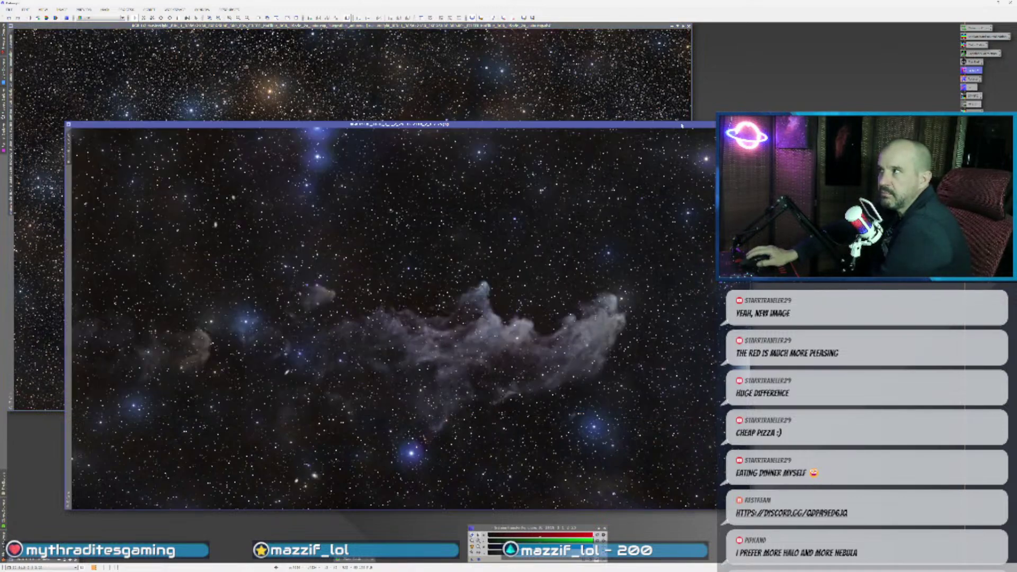
drag(679, 127, 637, 140)
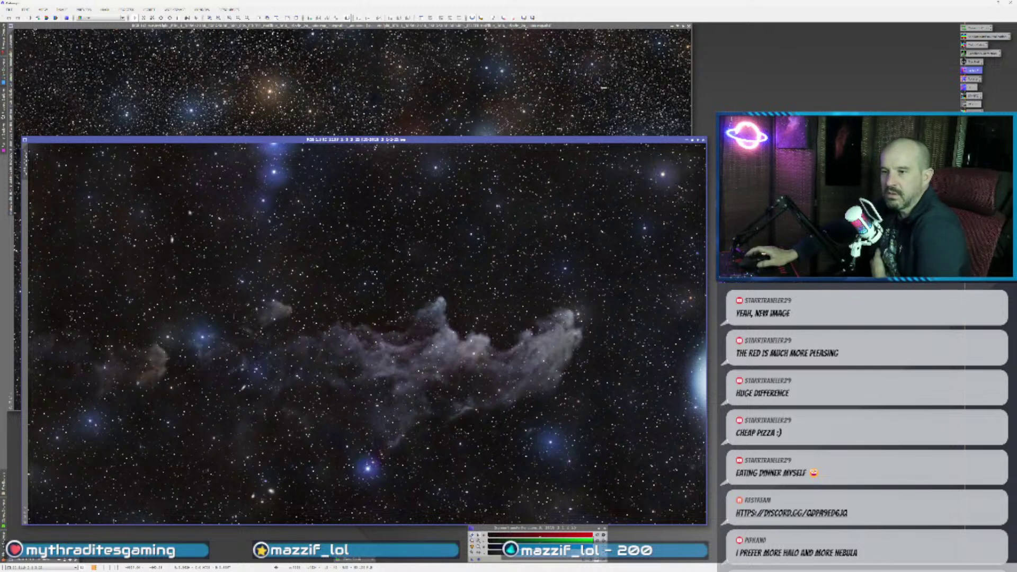
- Alternate between the Seagull and Witch Head nebula images to compare them, ending with the Witch Head image in front
click(602, 78)
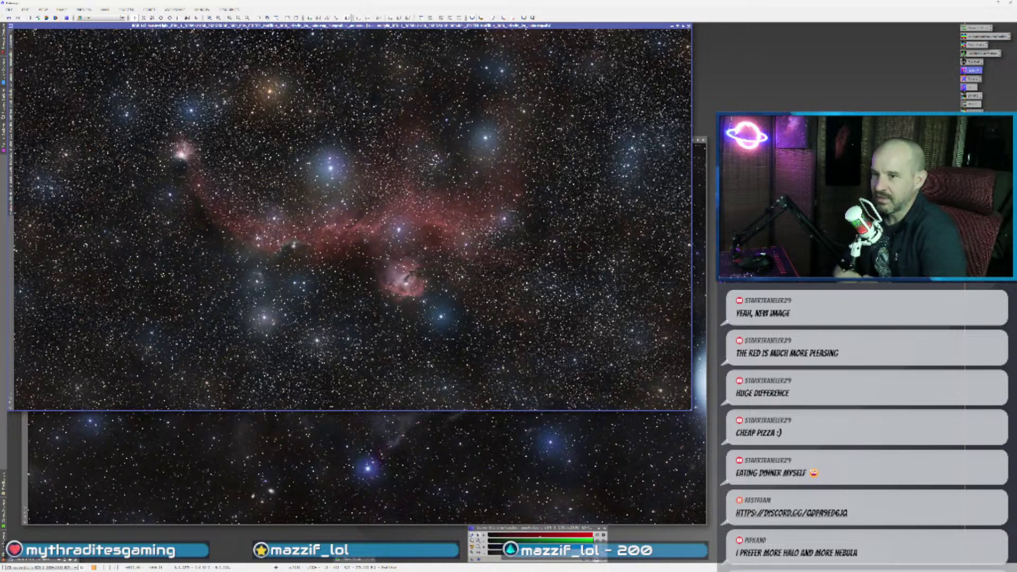
click(361, 466)
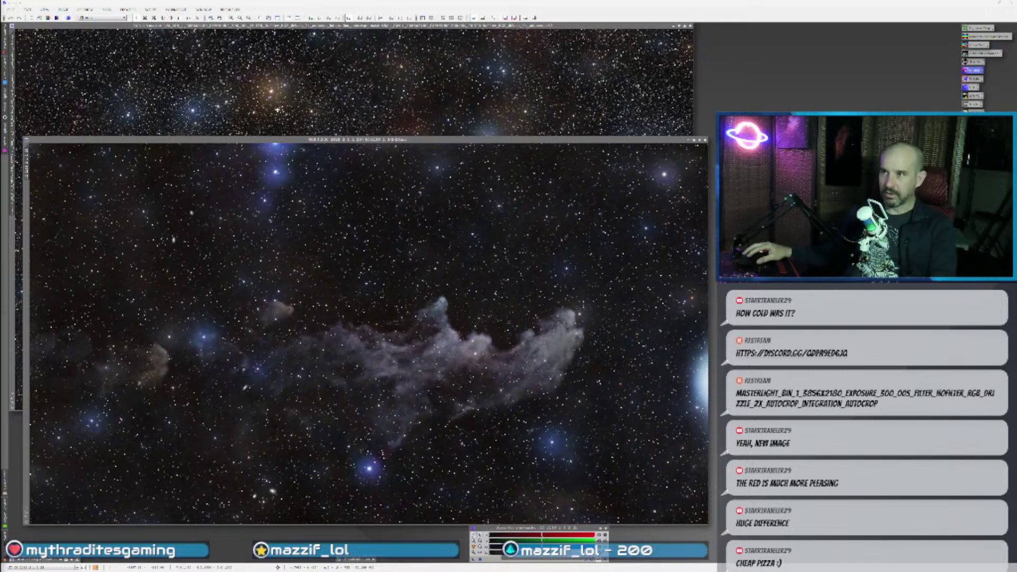
click(278, 110)
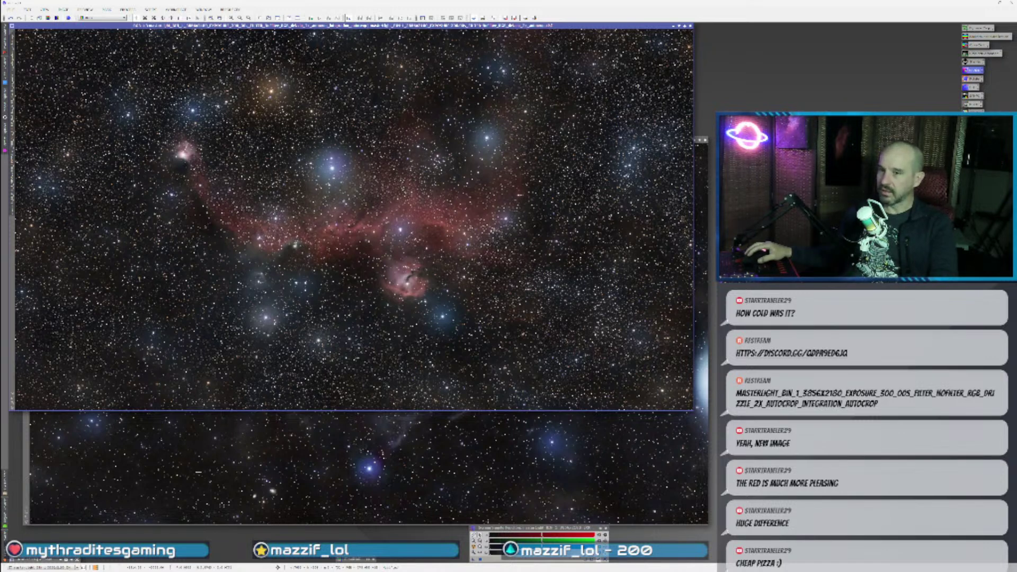
click(196, 468)
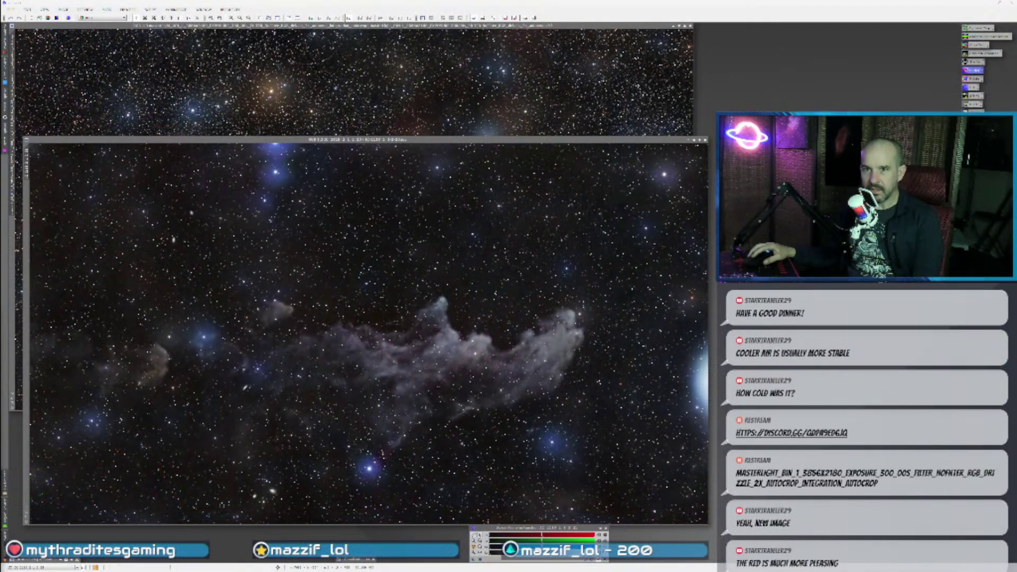
click(350, 80)
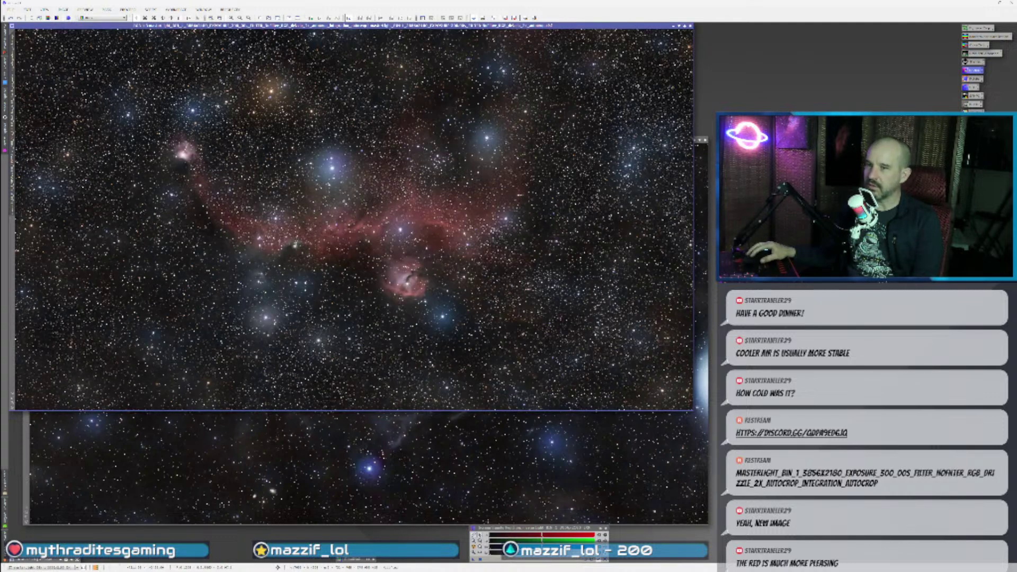
click(339, 451)
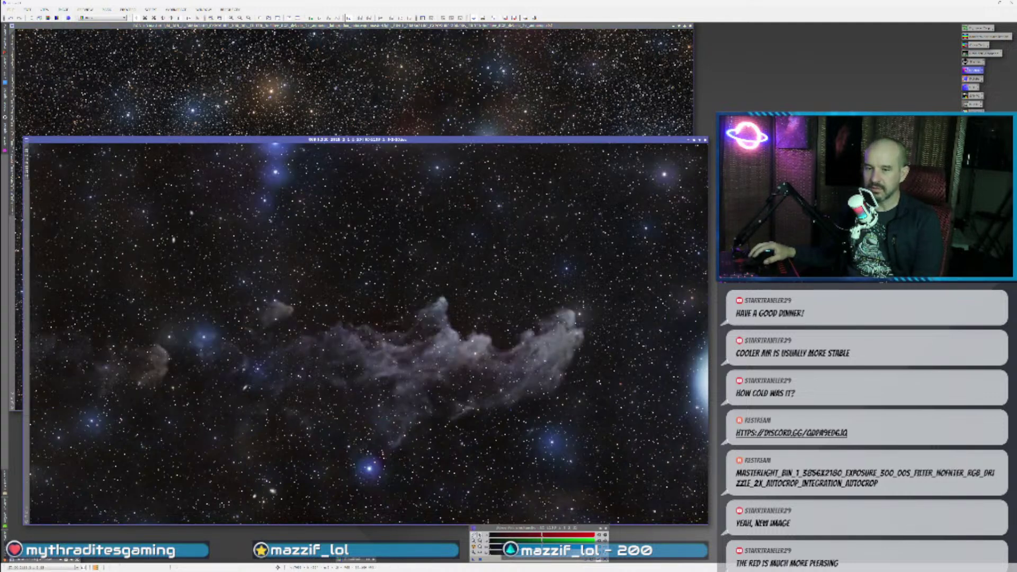